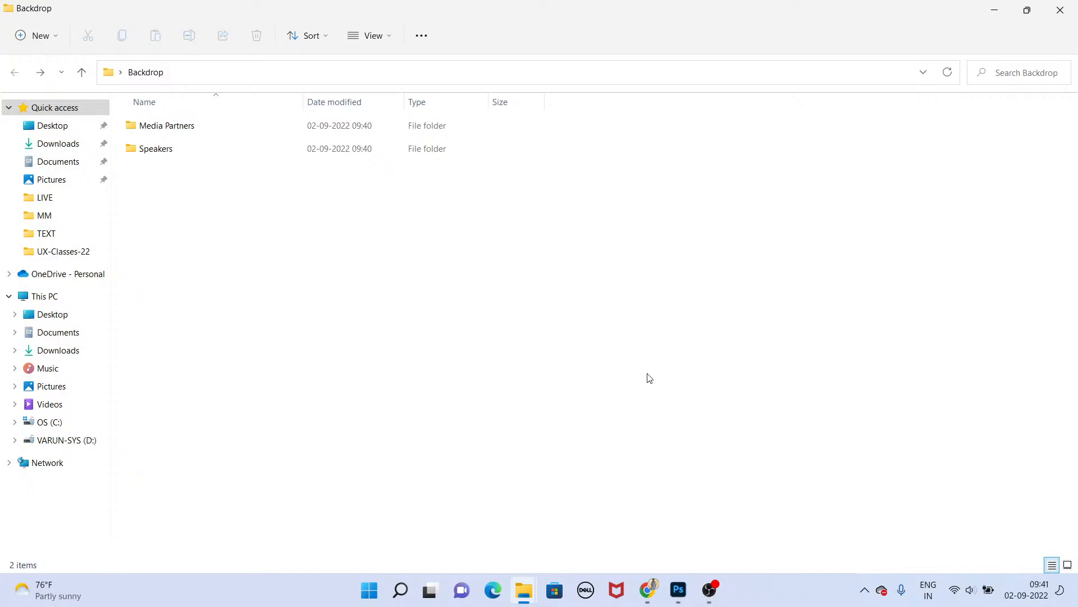
Step: Launch Adobe InDesign 2022 from the Start search and try to create a new A4 document
key(super+d)
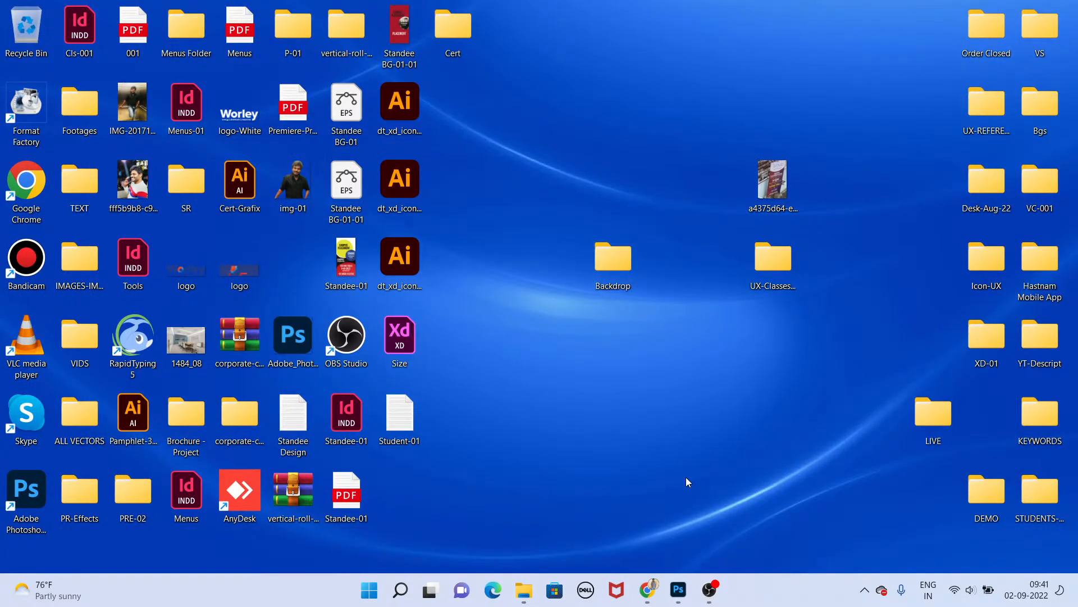
key(super)
text(inde)
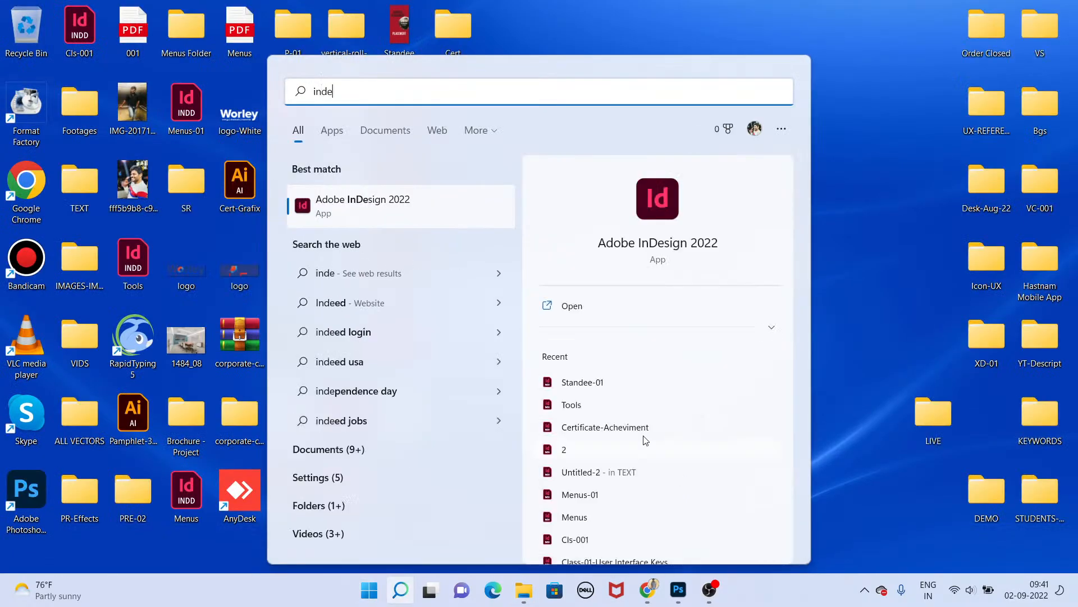
click(488, 212)
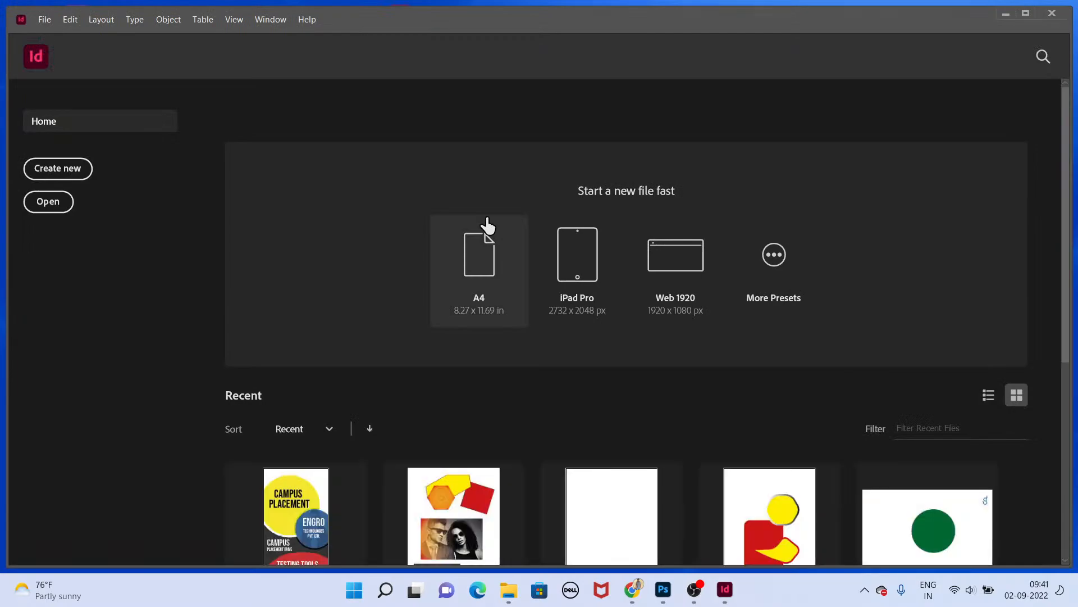
click(486, 219)
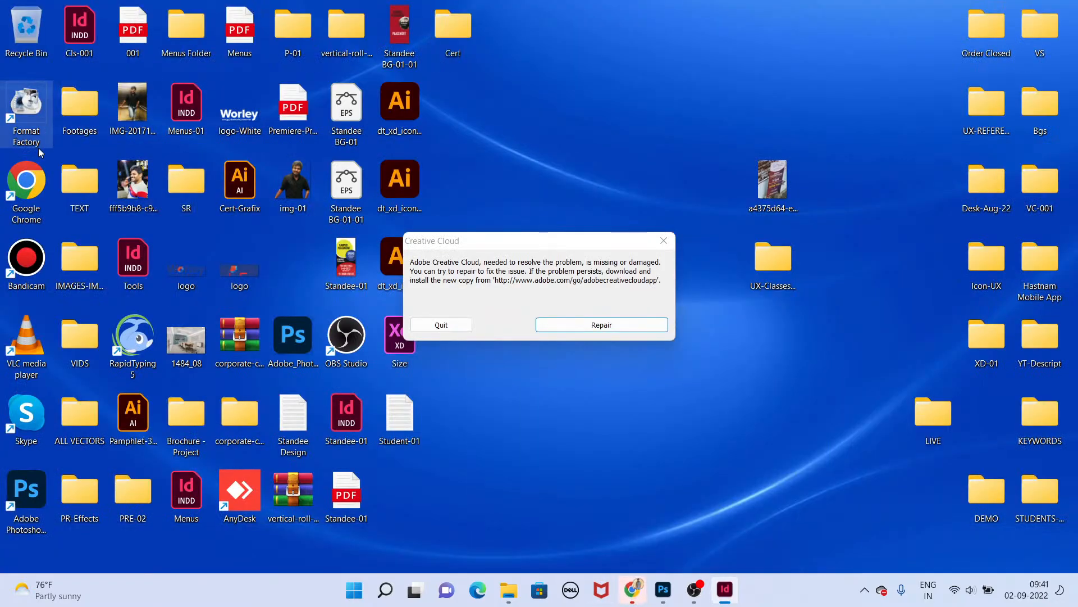
Step: Open Chrome, go to google.com in a new tab, and search images for backdrop
double_click(33, 175)
click(618, 257)
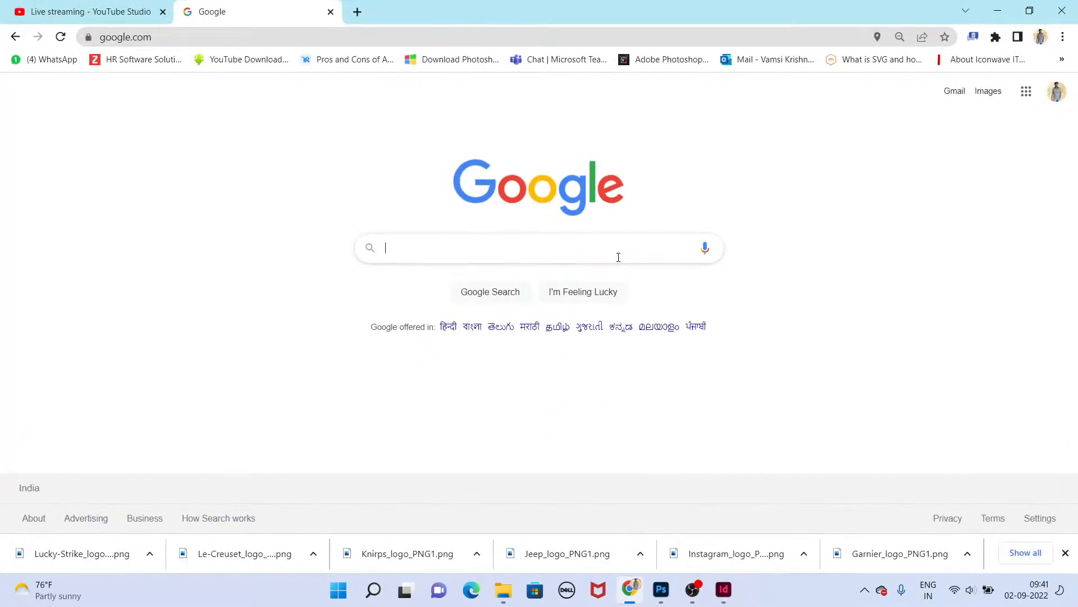
key(ctrl+t)
text(google.com)
key(Return)
text(a)
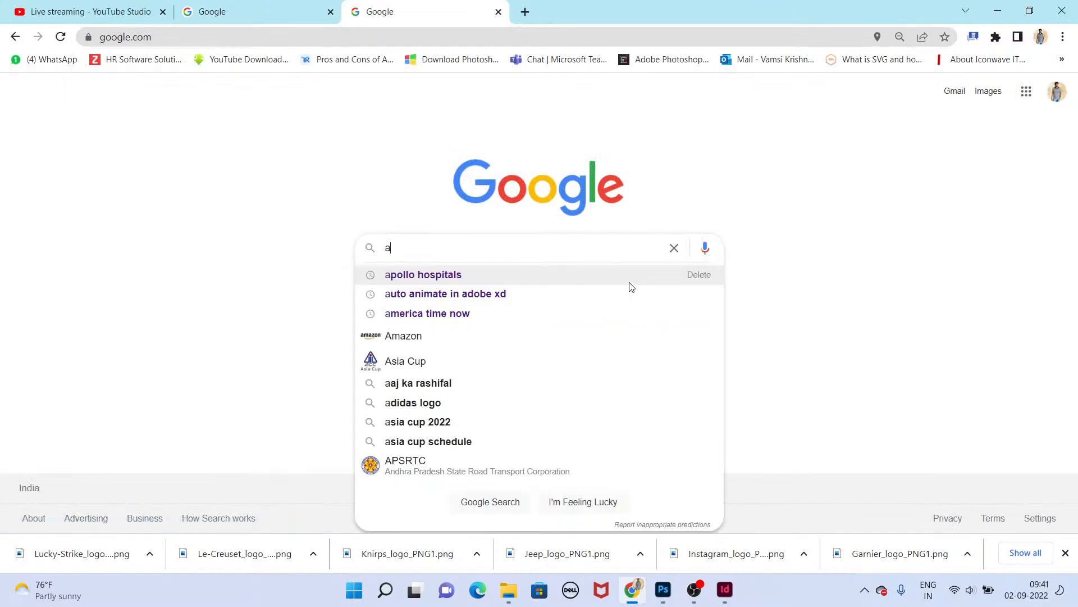
key(BackSpace)
text(backdrop)
key(Return)
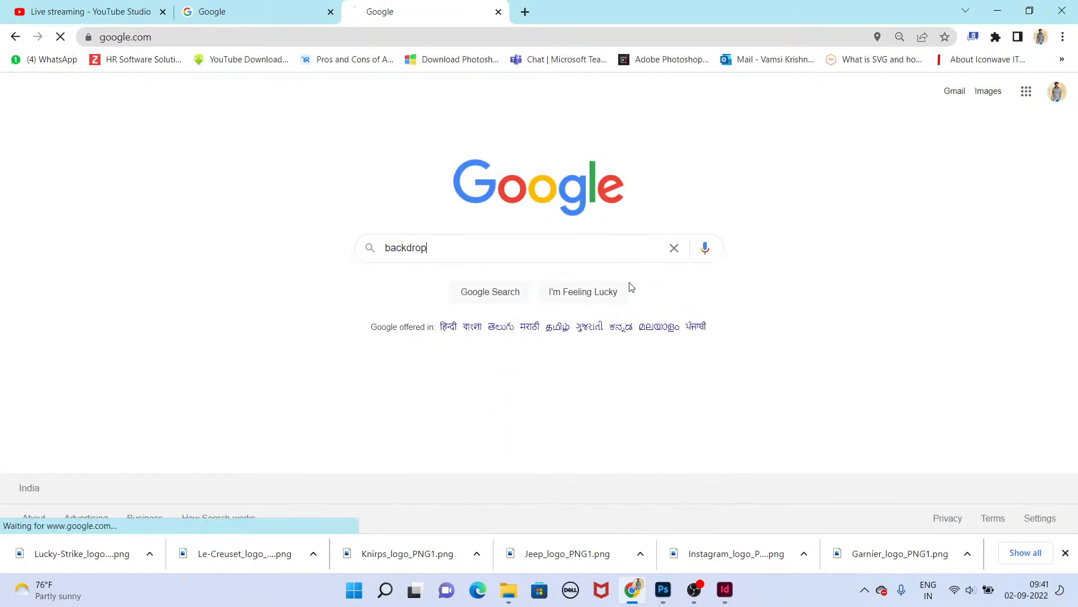
click(192, 146)
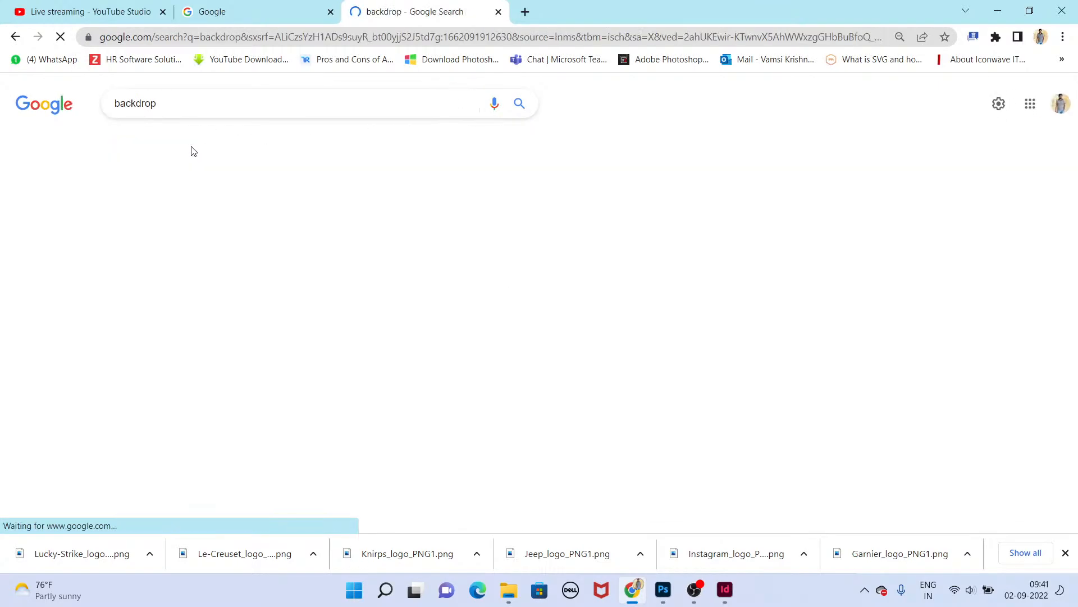
Step: Browse the backdrop image results, opening two related images in new tabs and viewing them
scroll(562, 326, down, 5)
scroll(619, 310, up, 3)
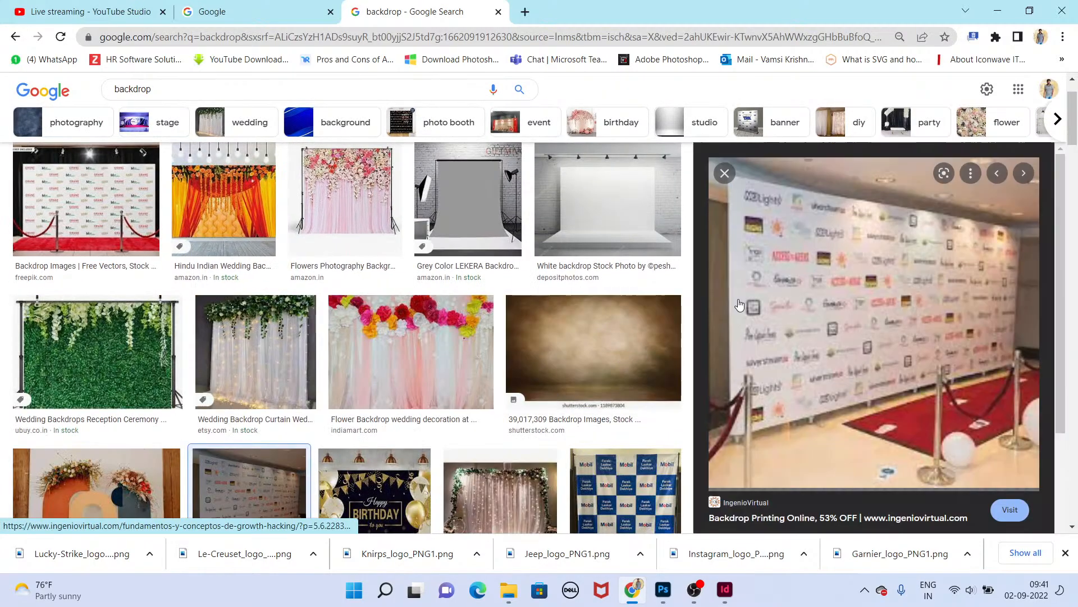
click(605, 331)
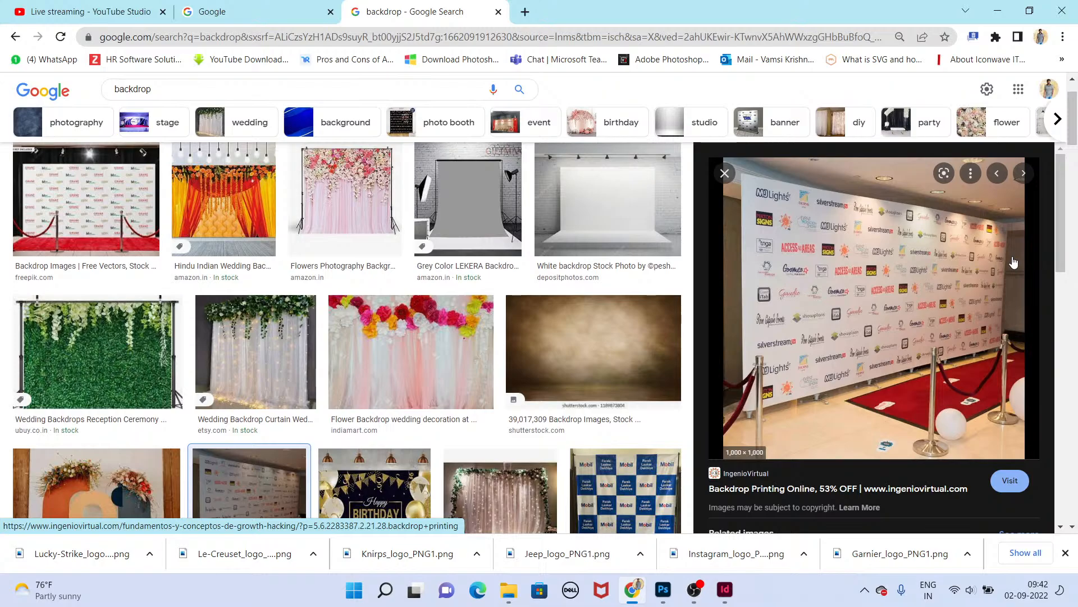
scroll(950, 276, down, 3)
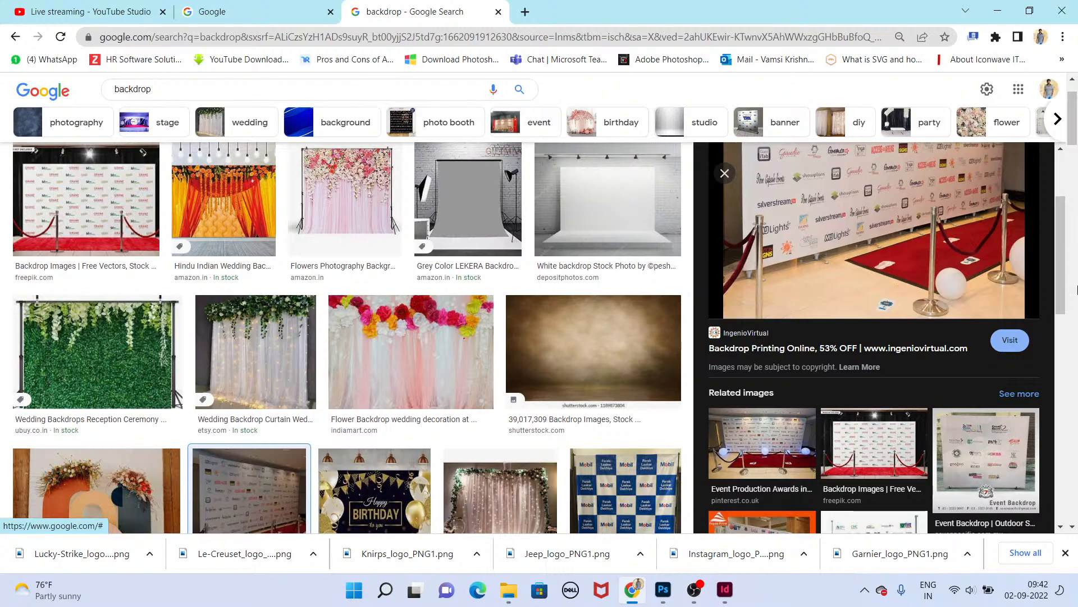
scroll(898, 289, down, 3)
middle_click(923, 301)
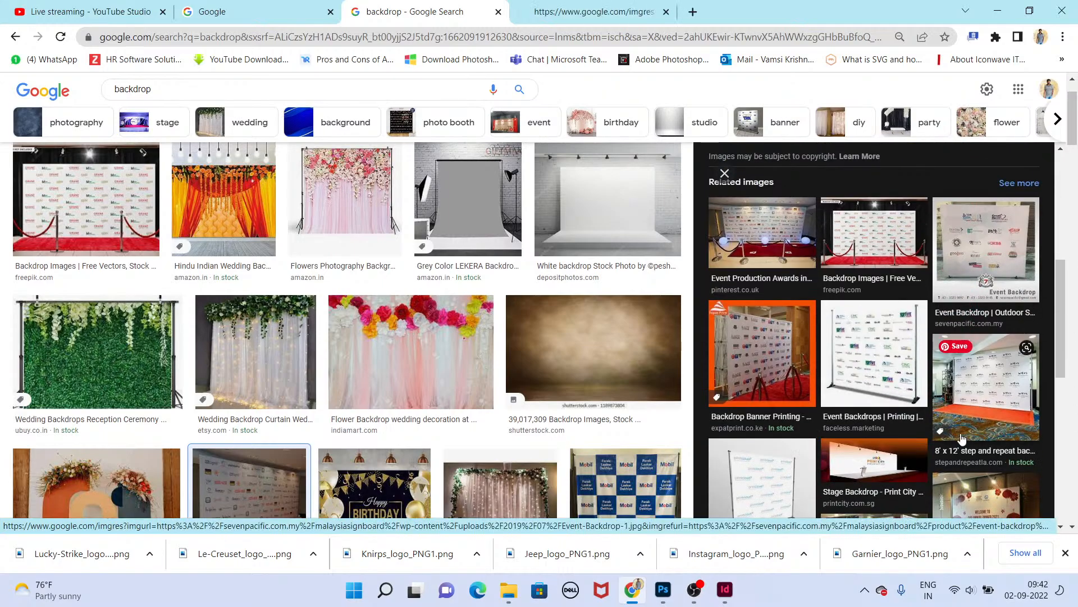
scroll(923, 301, down, 5)
middle_click(967, 315)
click(780, 15)
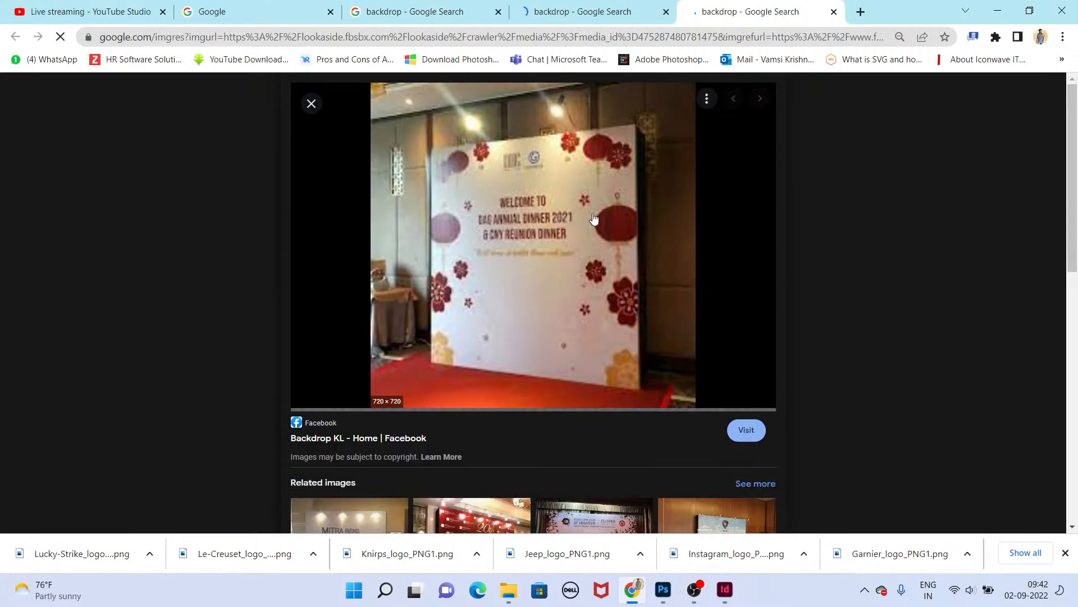
click(603, 7)
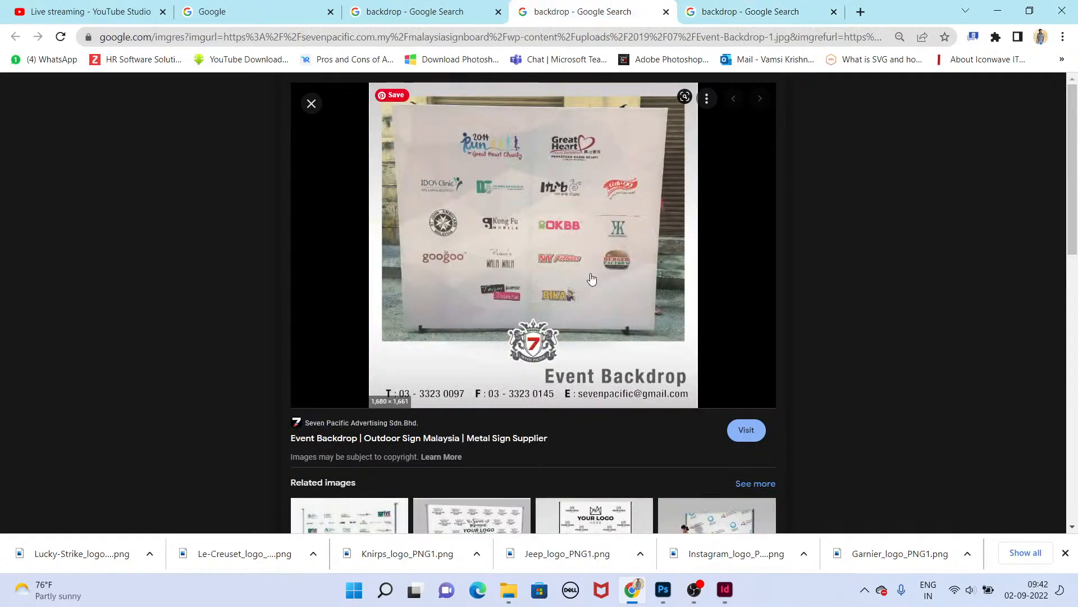
click(708, 6)
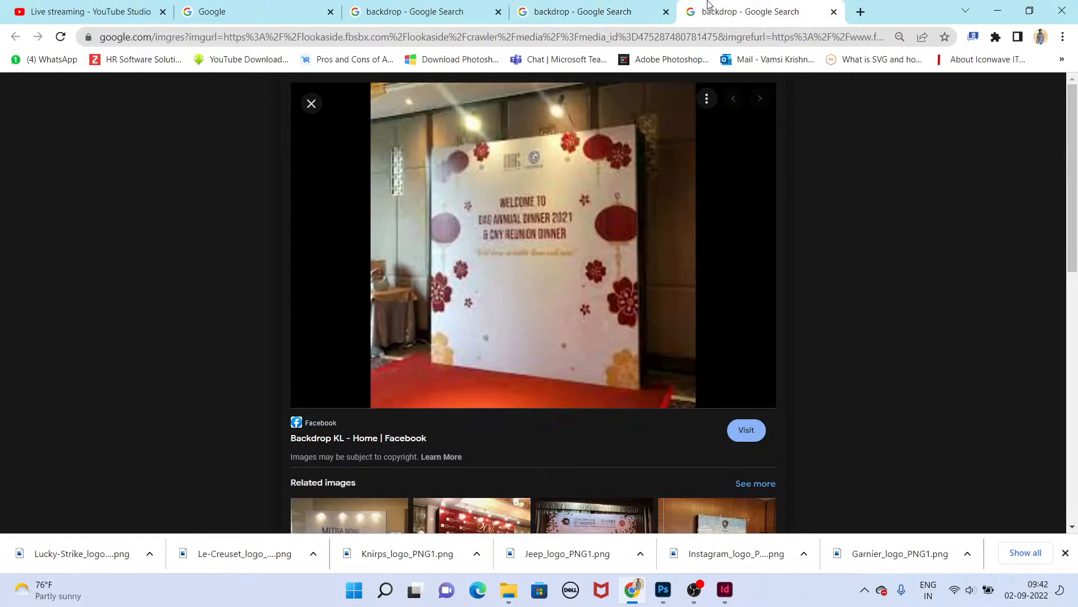
click(416, 10)
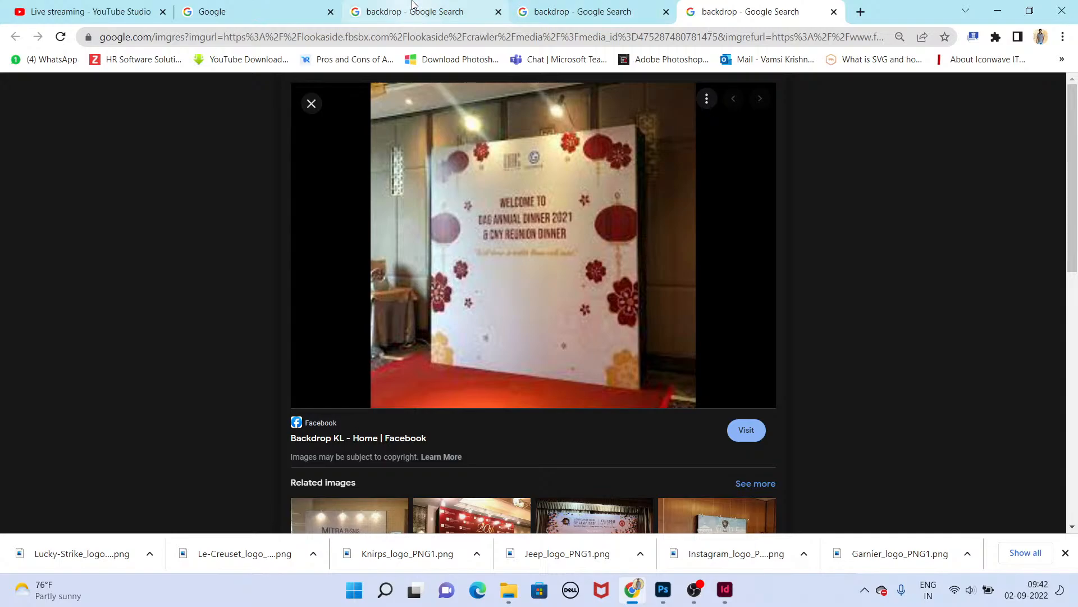
Step: Preview more backdrop images in the results and their related images for design ideas
scroll(618, 320, down, 7)
scroll(627, 328, up, 1)
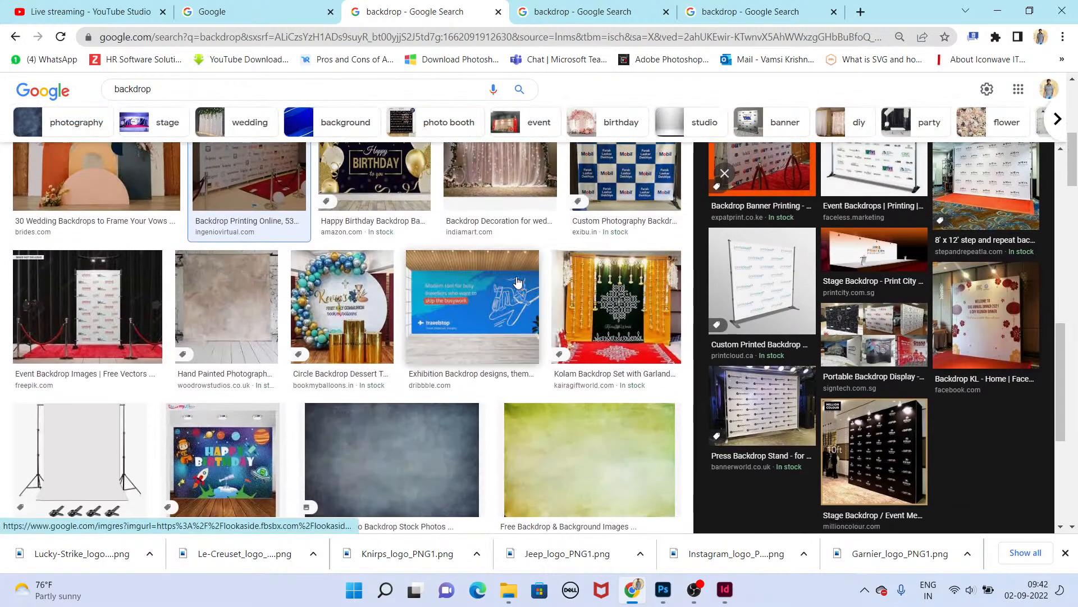
click(472, 306)
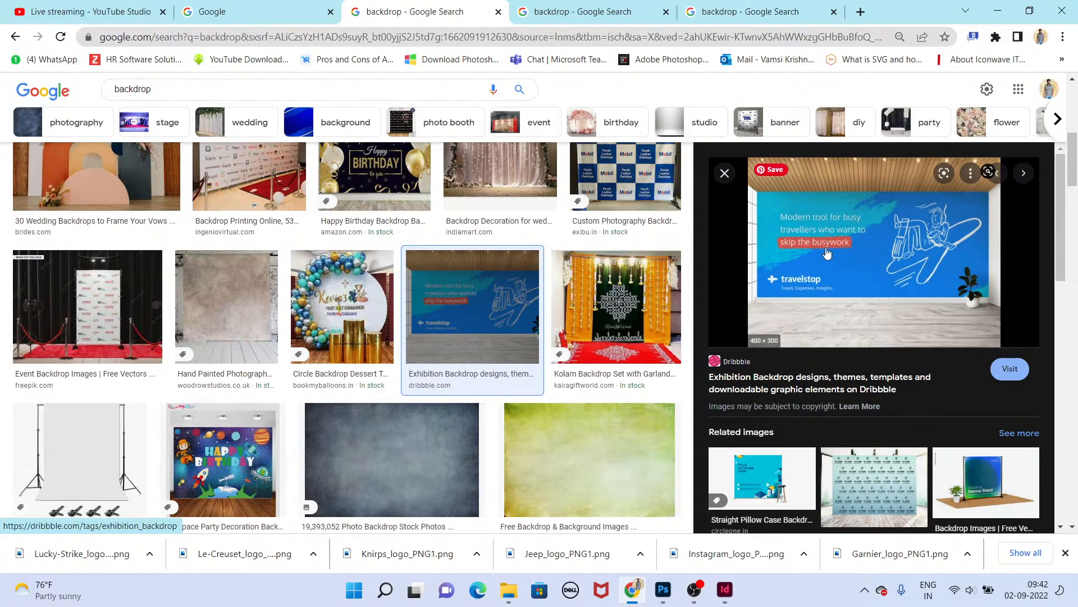
scroll(832, 259, down, 5)
scroll(837, 261, up, 4)
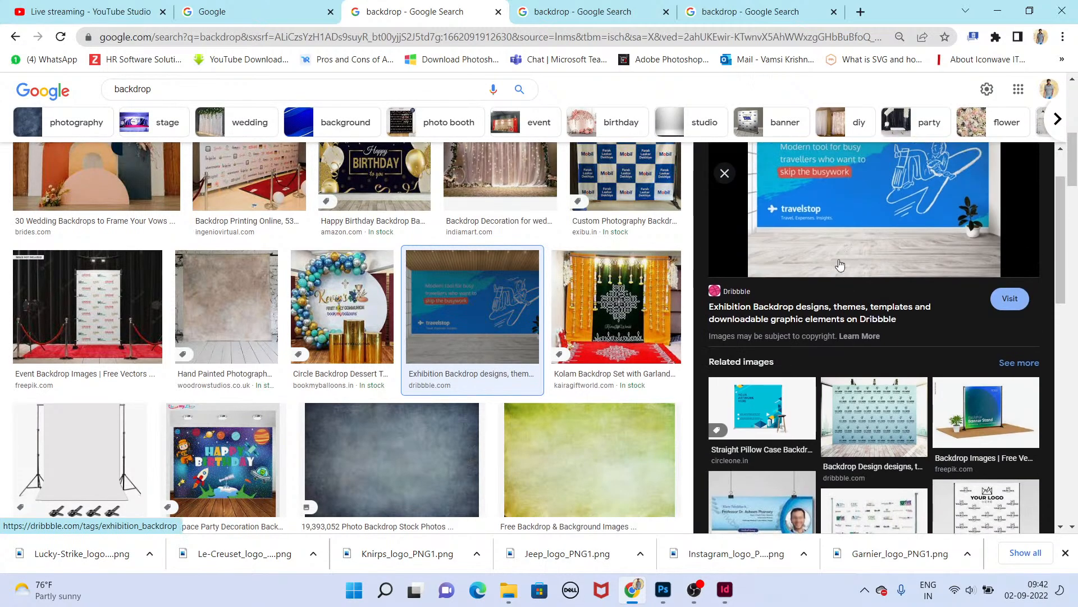
click(770, 408)
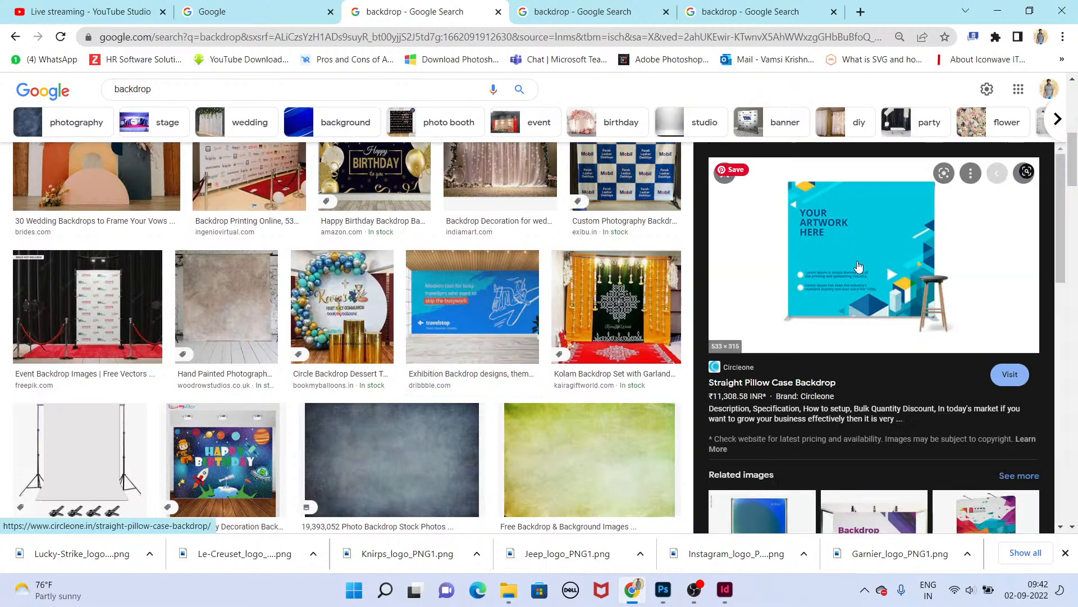
scroll(869, 437, down, 3)
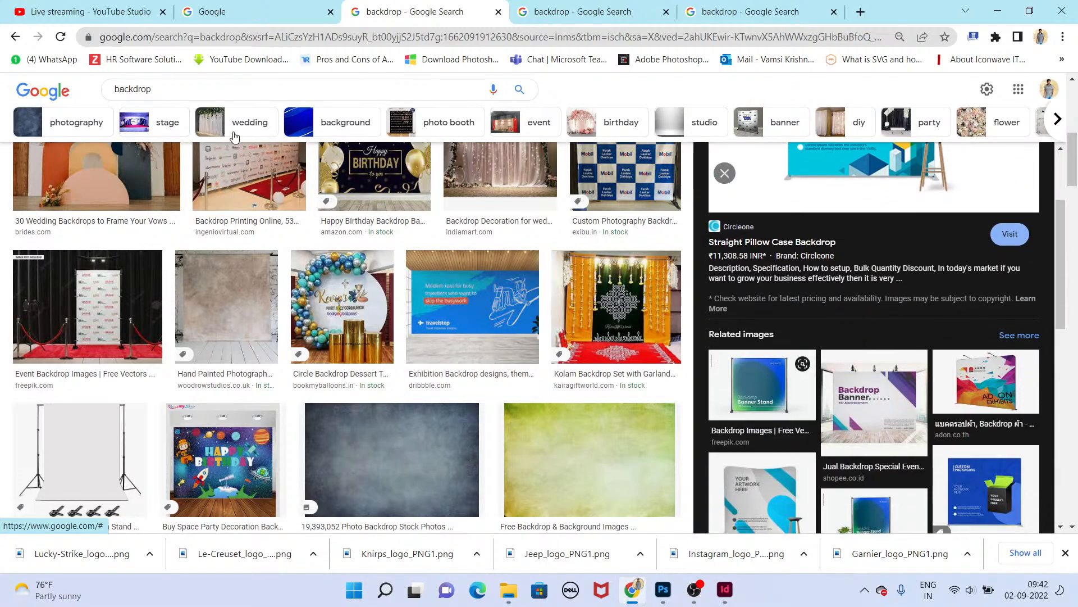
click(16, 37)
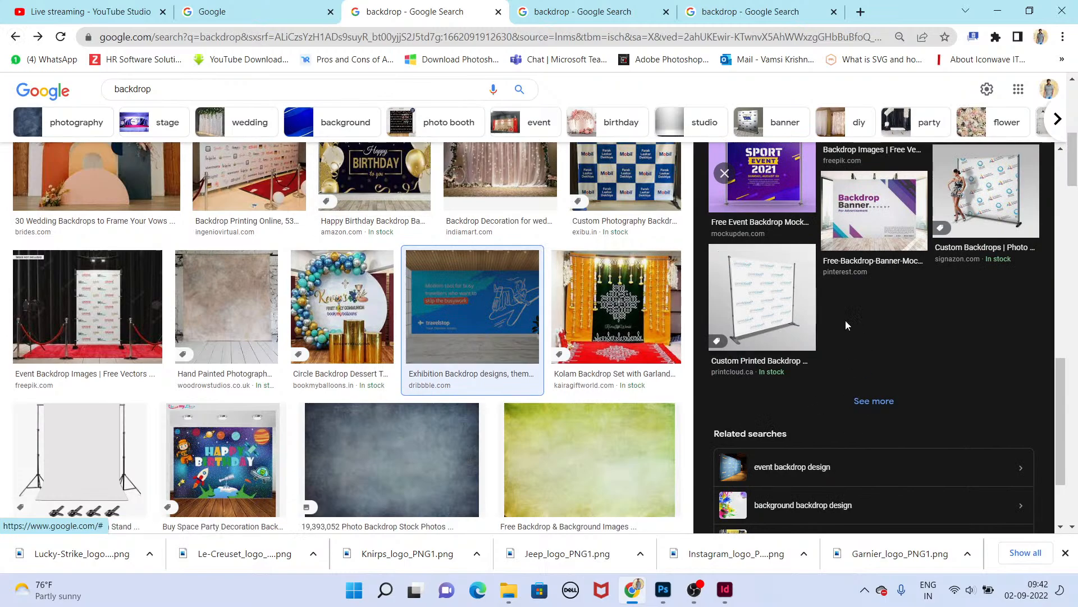
scroll(954, 349, up, 3)
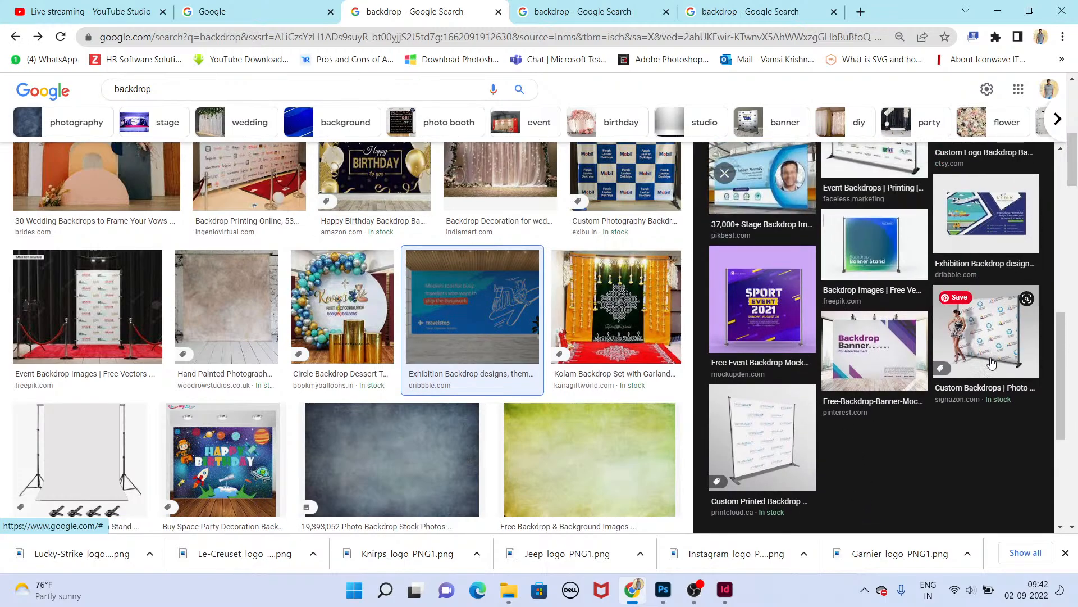
scroll(932, 314, up, 4)
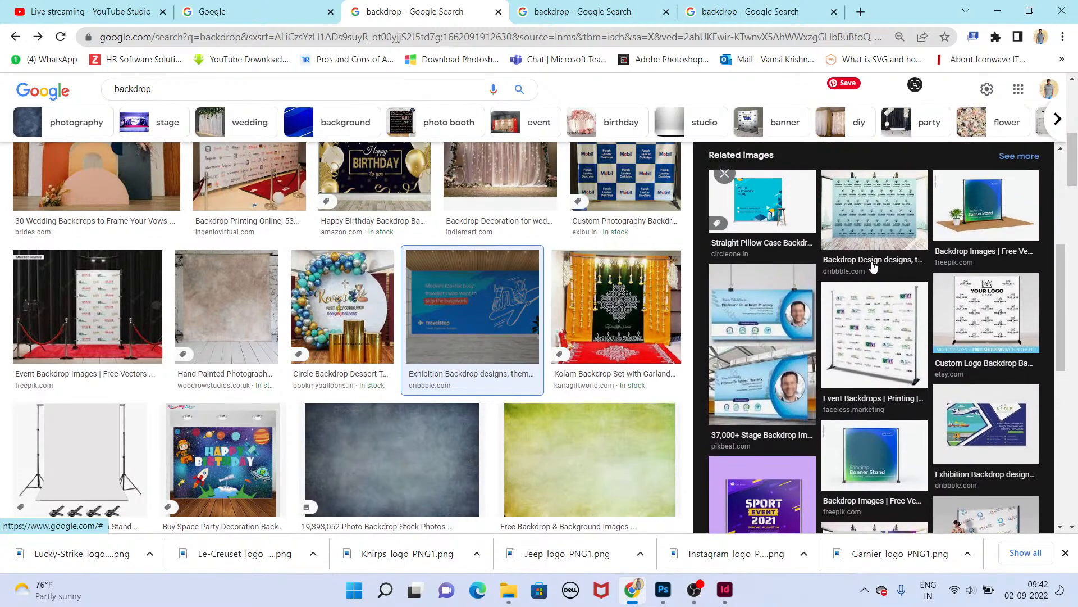
click(873, 266)
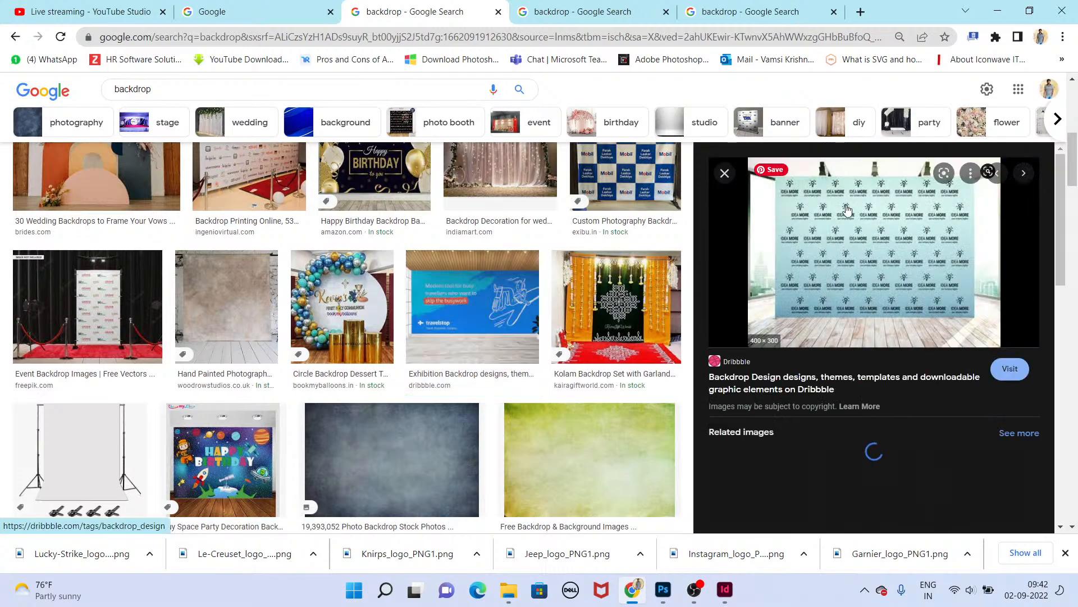
click(87, 307)
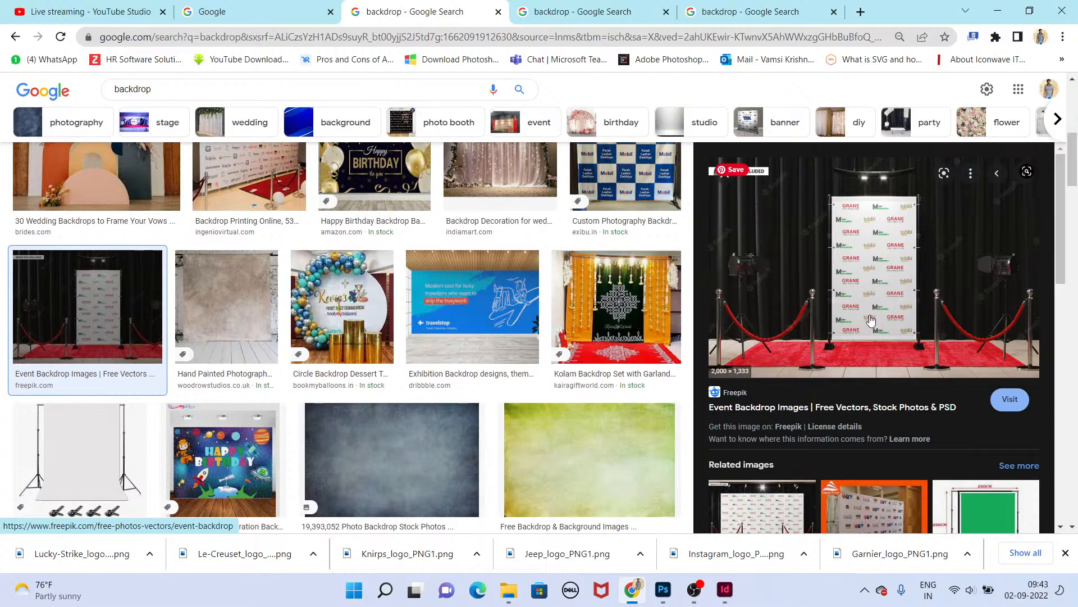
scroll(870, 320, down, 10)
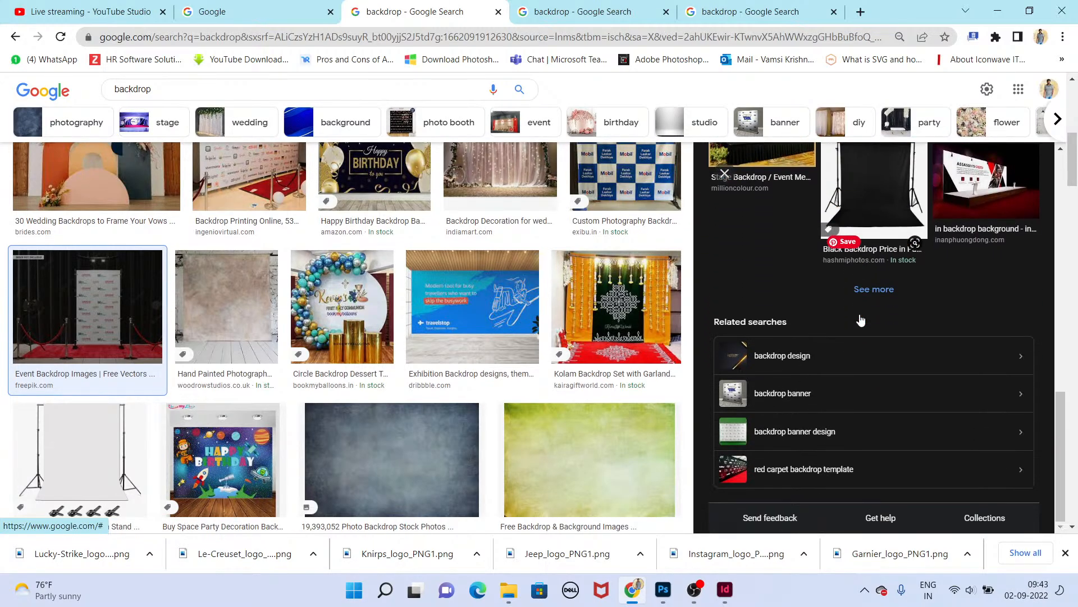
scroll(562, 289, down, 10)
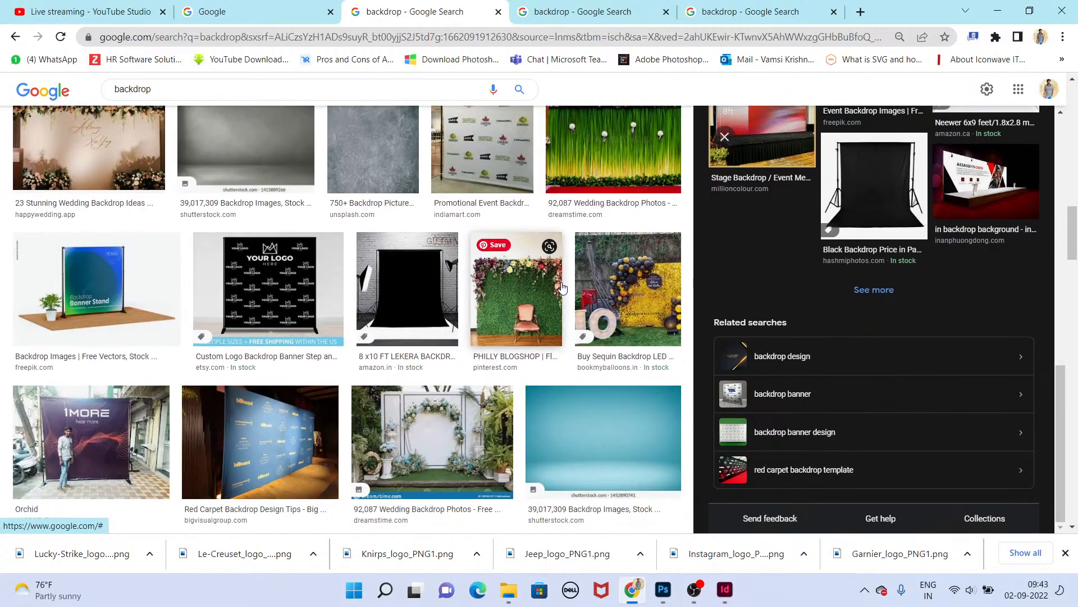
scroll(563, 288, up, 1)
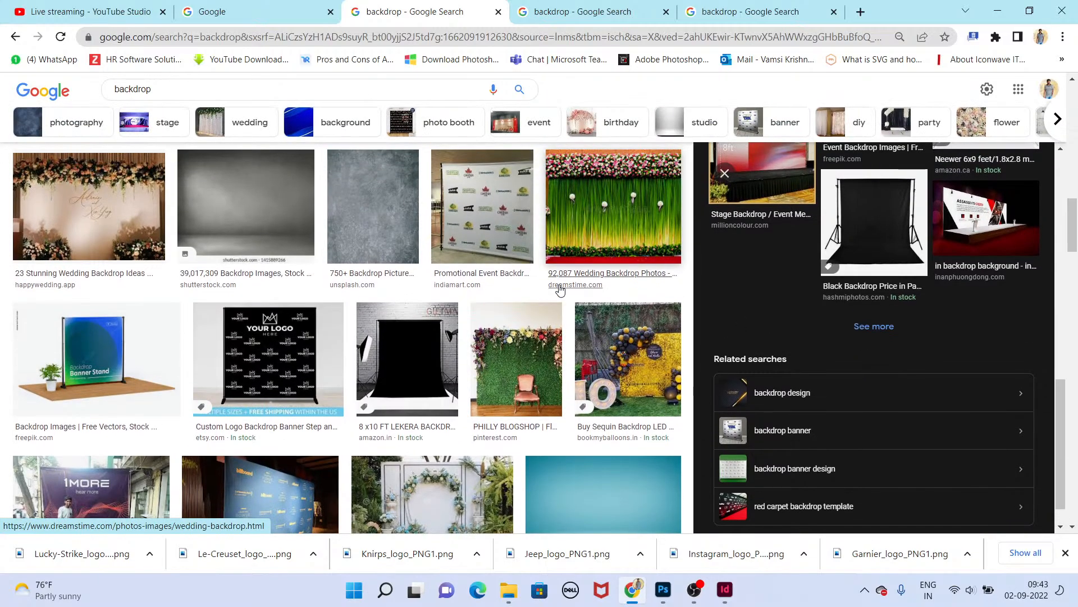
Step: Open a new tab, search Google for backdrop sizes, and preview the size chart images
click(861, 11)
text(g)
key(Return)
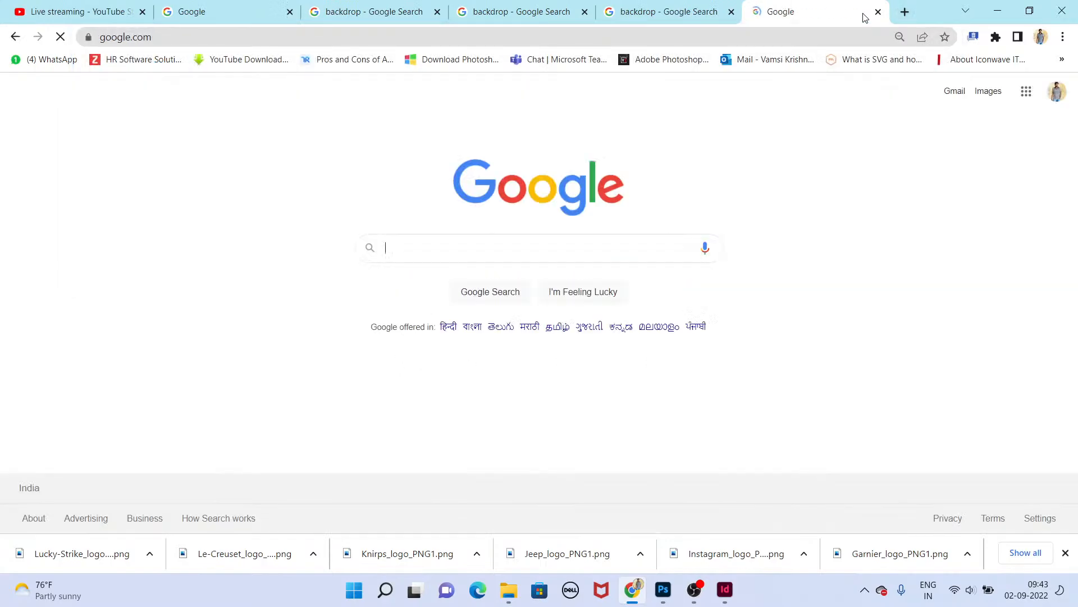
text(backdr)
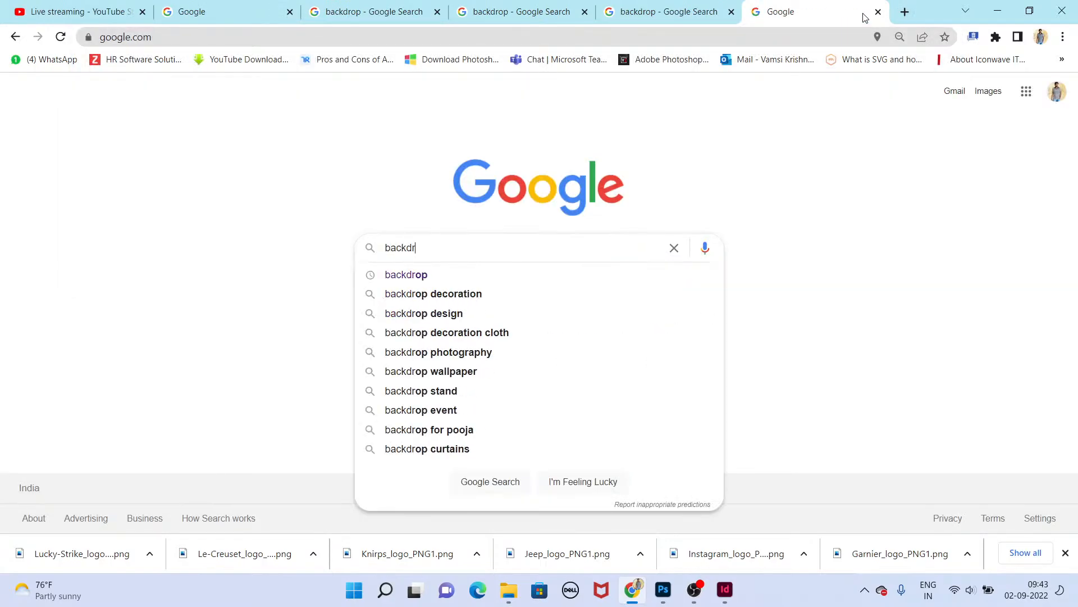
text(op sizes)
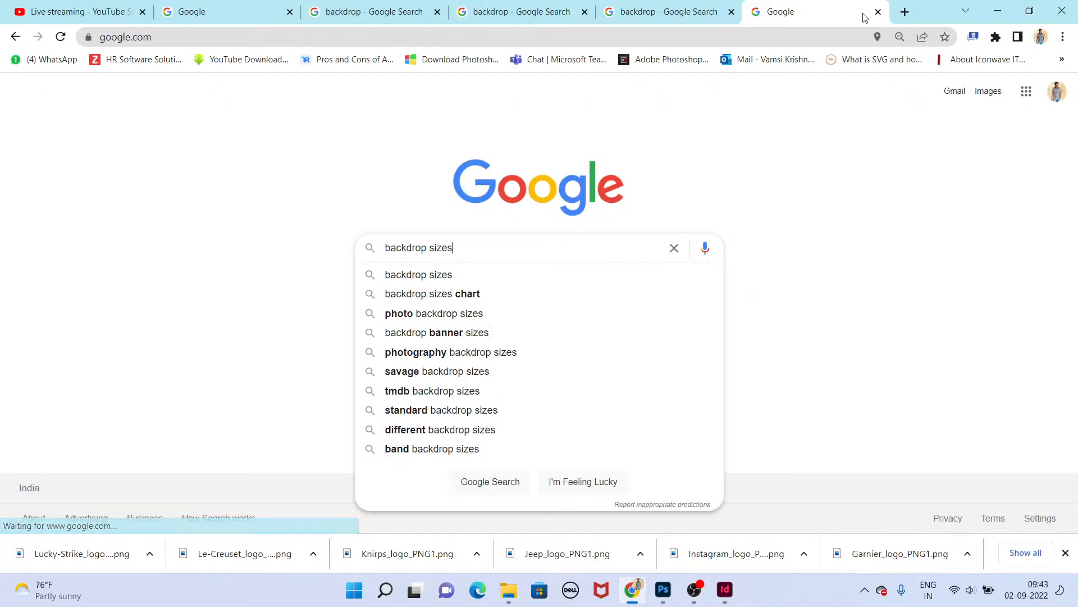
key(Return)
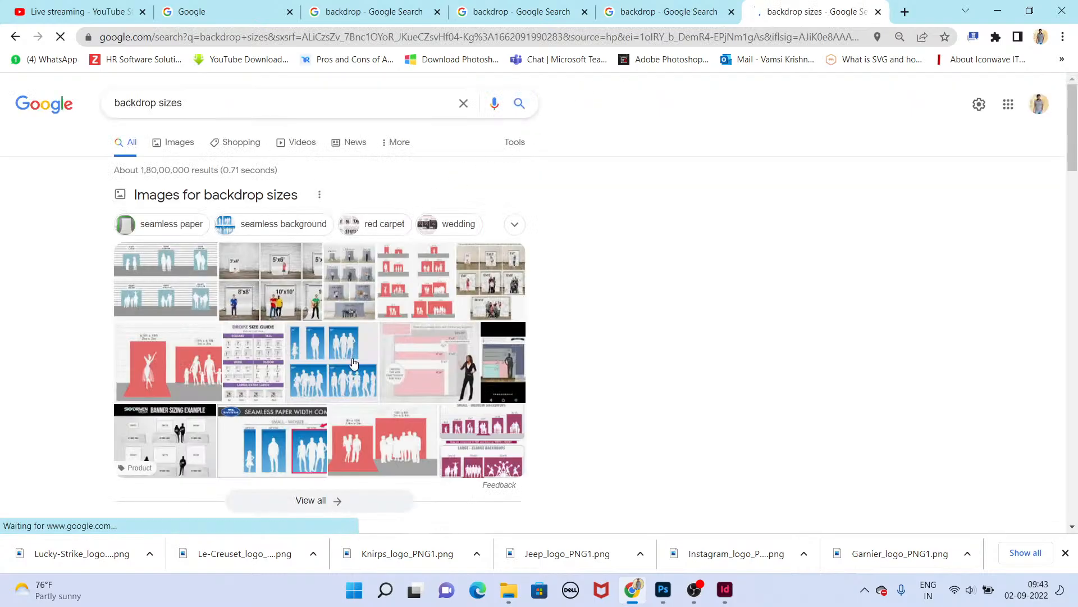
click(273, 278)
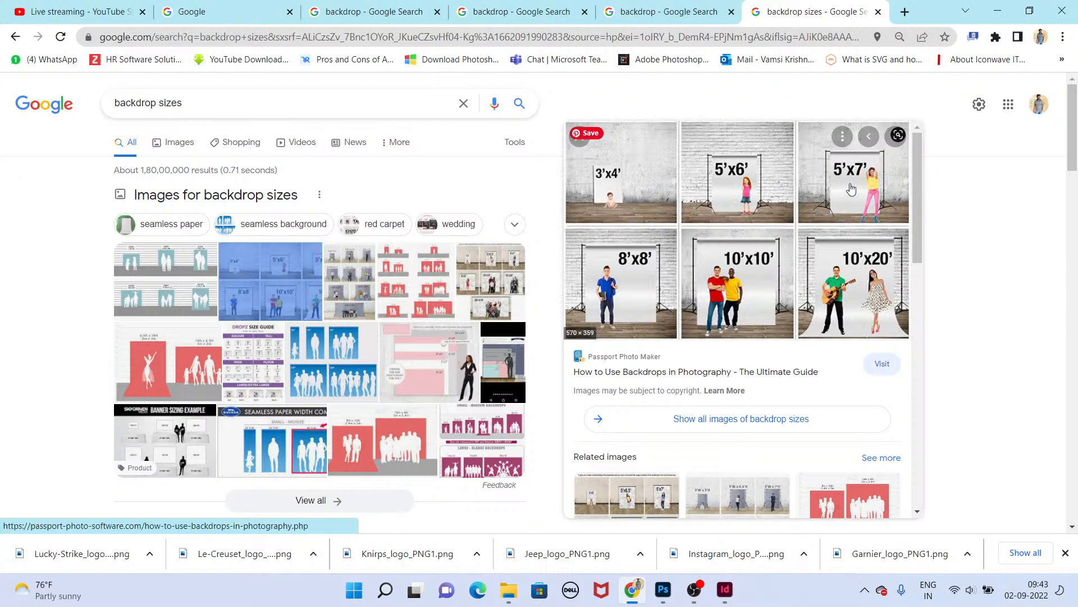
click(422, 275)
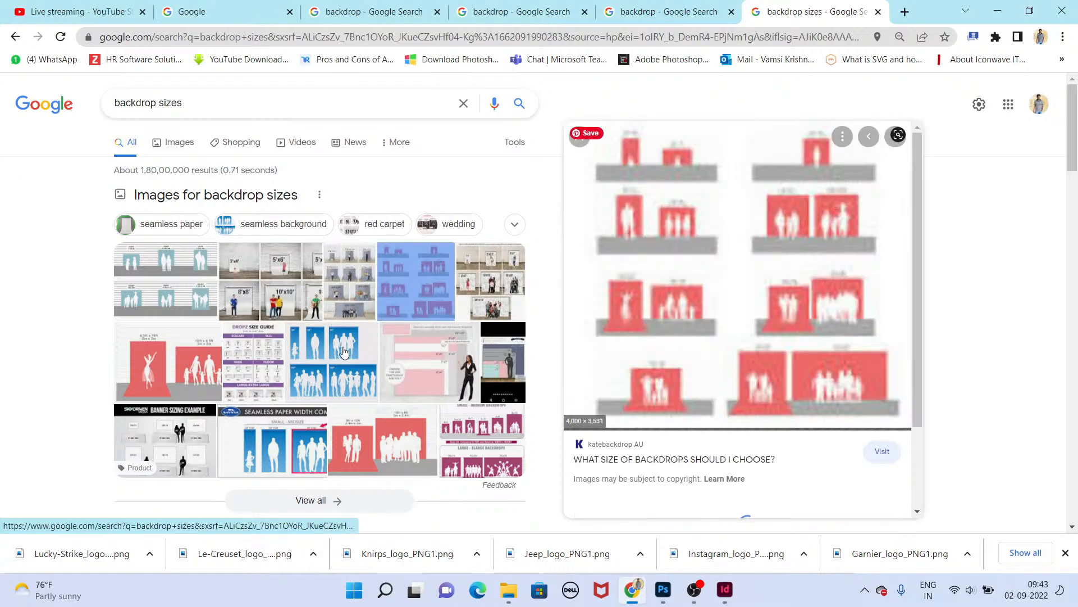
Step: Open the Kate Backdrop size guide page and read through its backdrop size charts
click(851, 368)
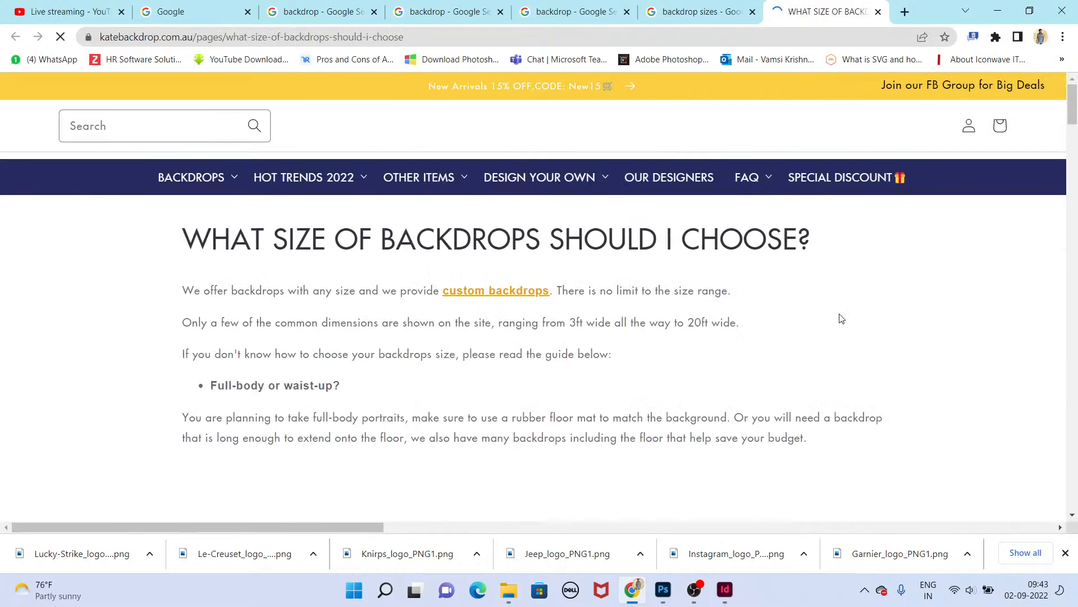
scroll(508, 298, down, 5)
scroll(510, 298, down, 15)
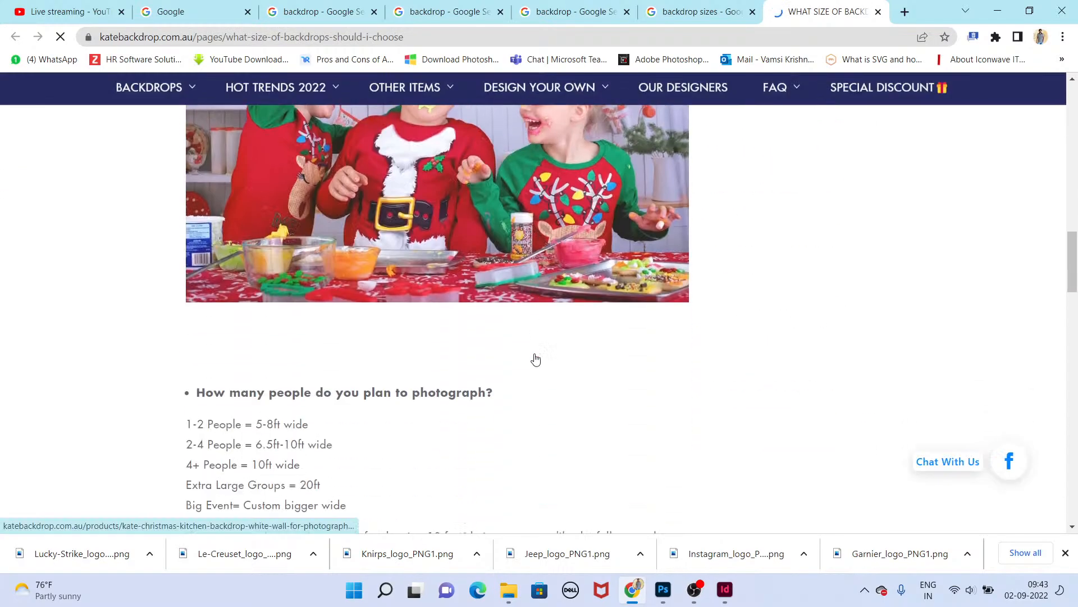
scroll(646, 381, down, 8)
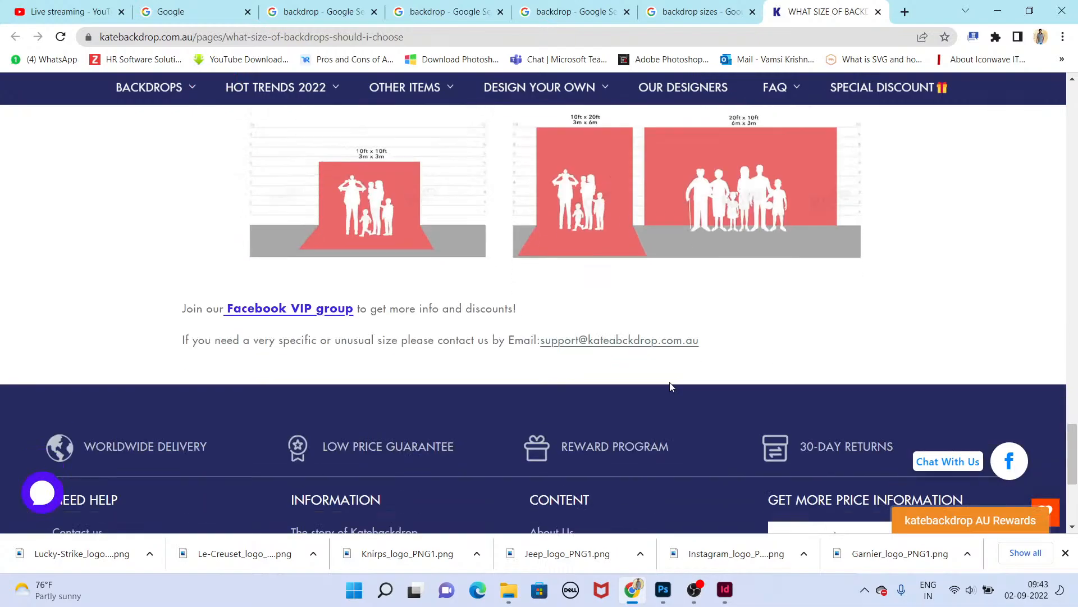
scroll(645, 292, up, 3)
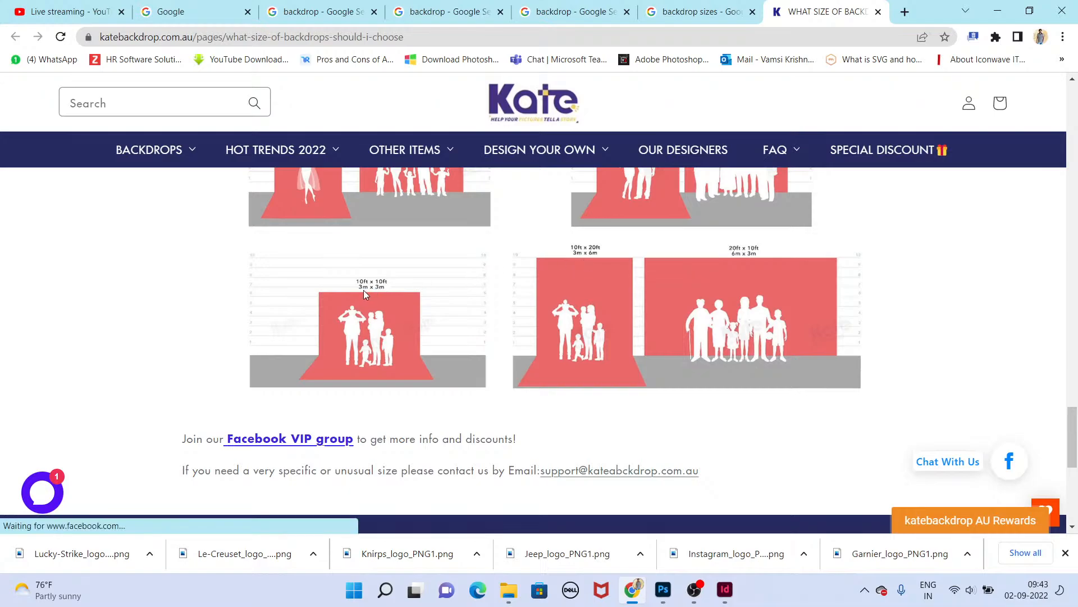
scroll(365, 292, up, 4)
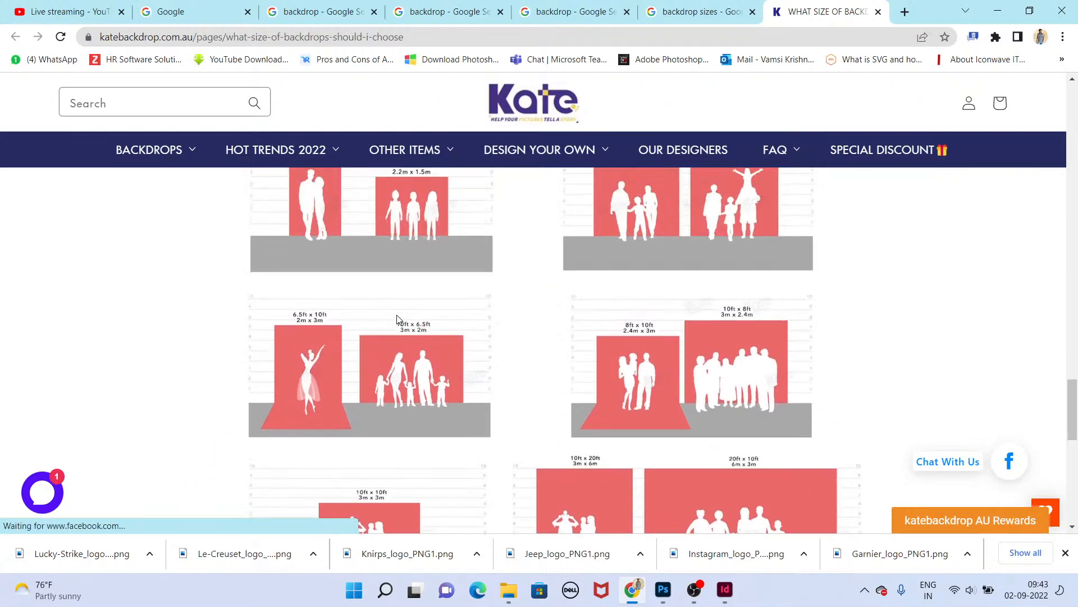
scroll(398, 320, up, 5)
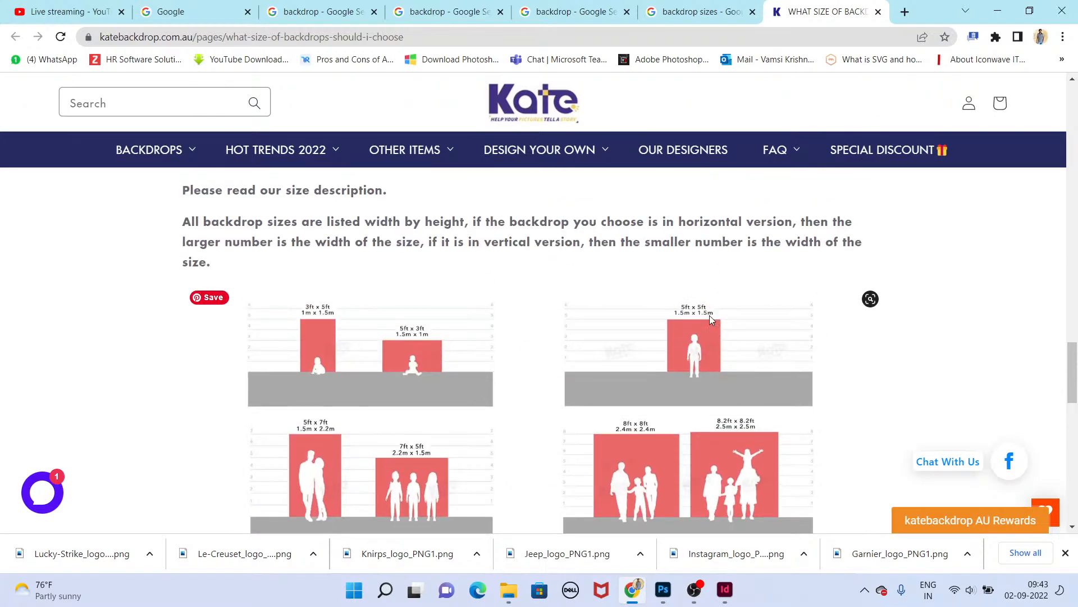
scroll(696, 326, down, 5)
Step: Close the size guide and extra image tabs, returning to the backdrop image results tab
key(ctrl+w)
scroll(439, 322, down, 5)
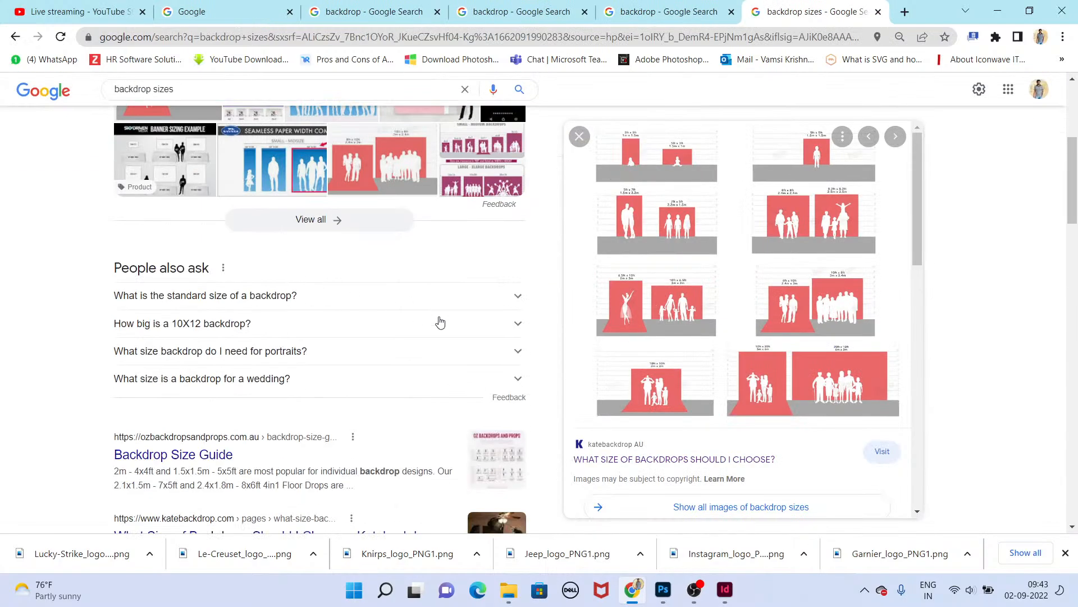
key(ctrl+w)
scroll(440, 315, down, 5)
key(ctrl+w)
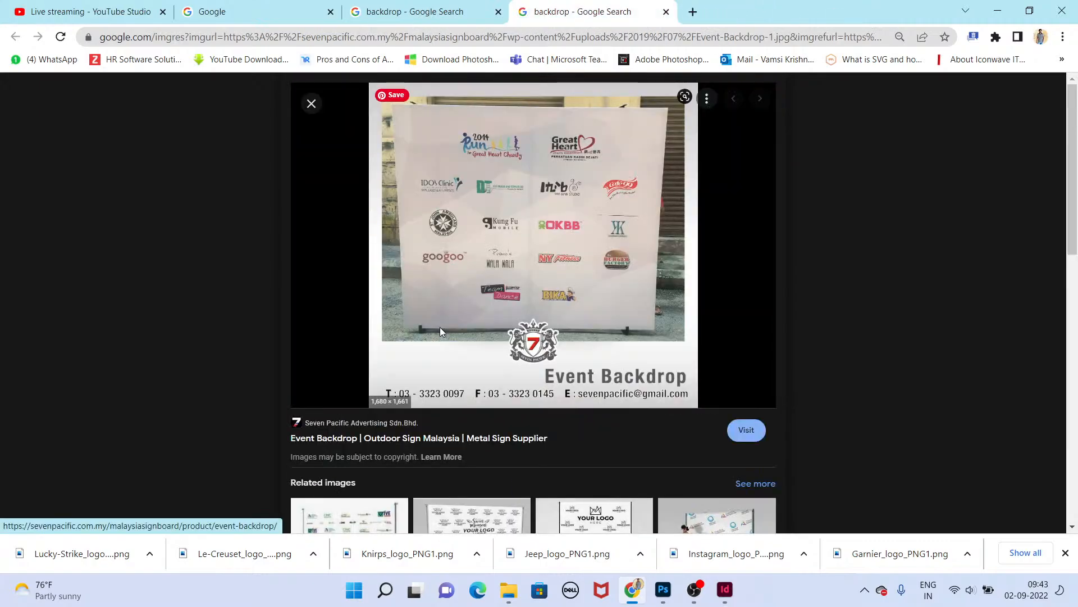
click(478, 12)
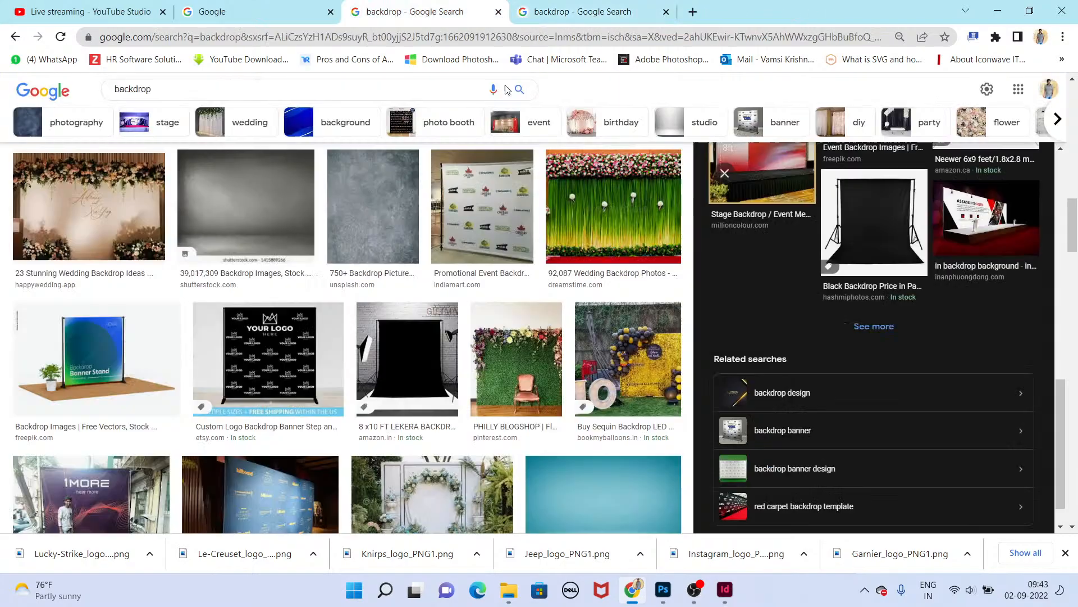
Step: Scroll the backdrop image results and preview the red carpet backdrop design image
scroll(644, 312, down, 8)
key(Escape)
scroll(586, 353, down, 5)
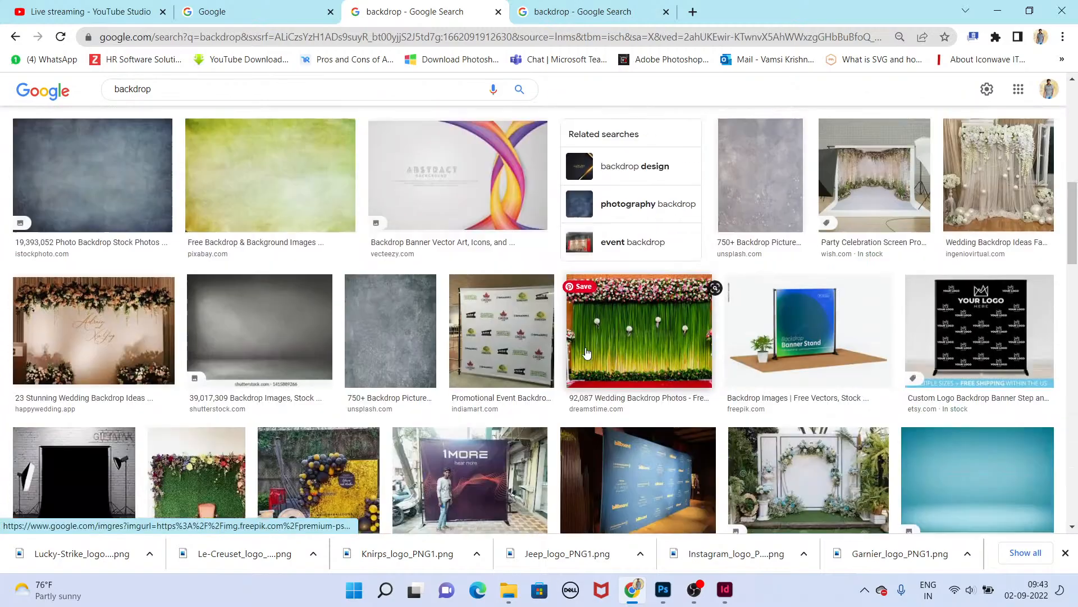
scroll(586, 352, down, 5)
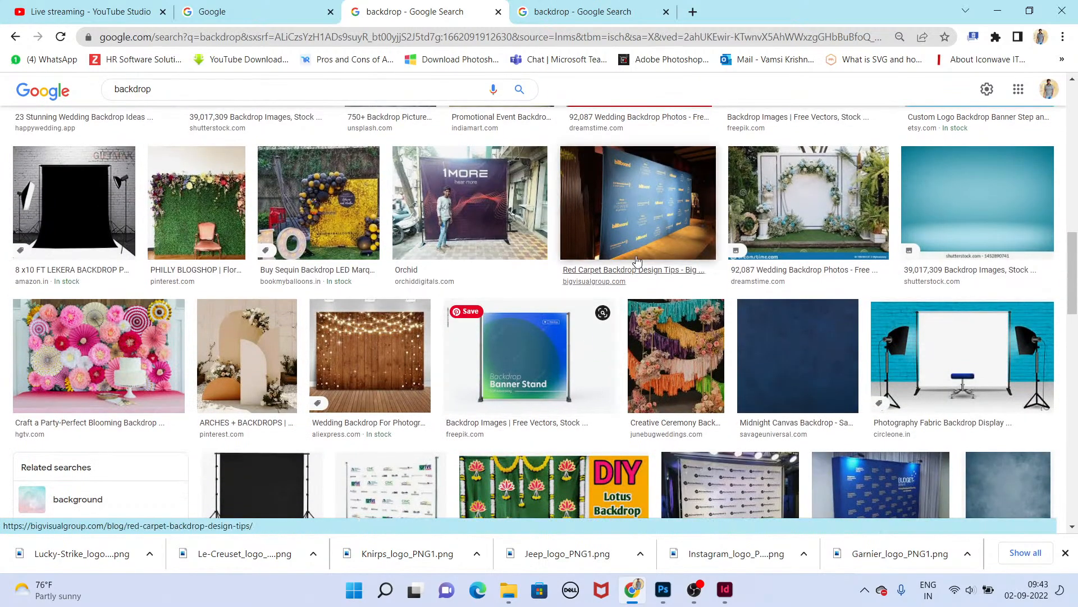
click(629, 236)
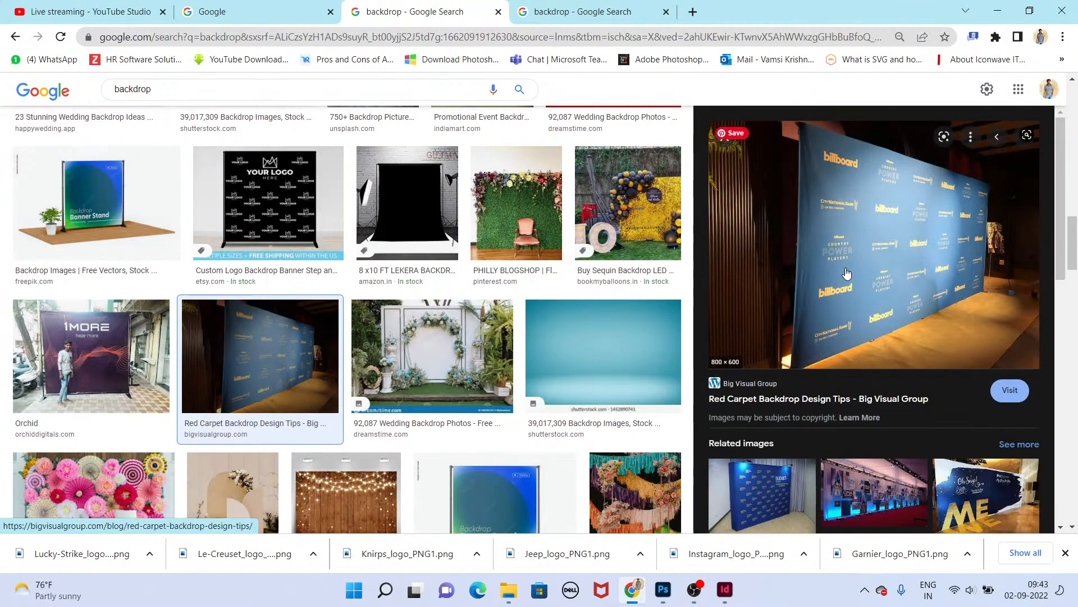
scroll(385, 358, down, 4)
key(Escape)
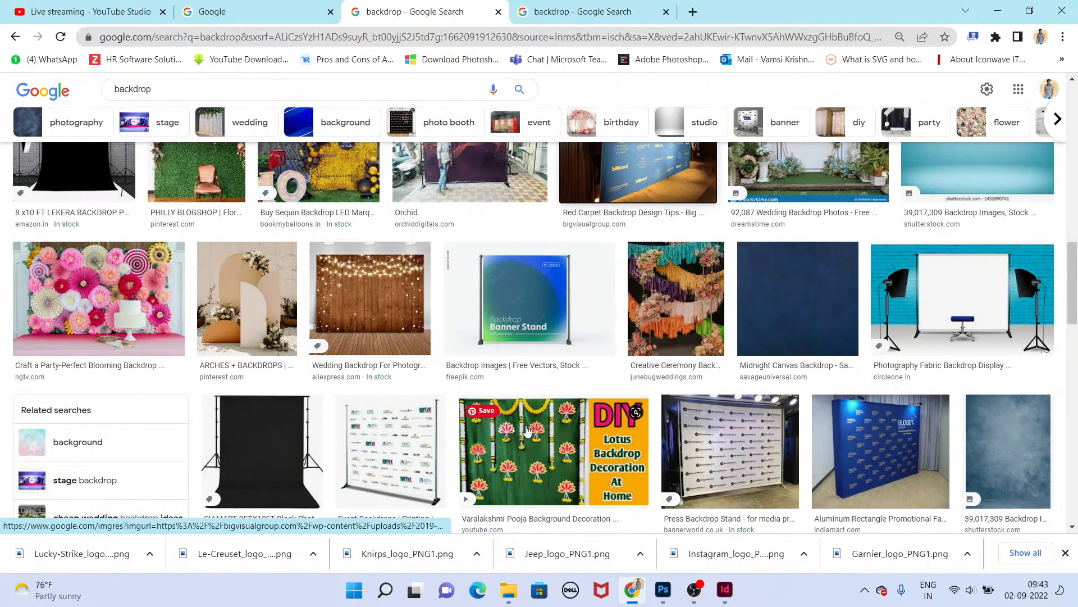
Step: Switch to InDesign and create a new document in inches, 120 in wide by 72 in high
click(724, 596)
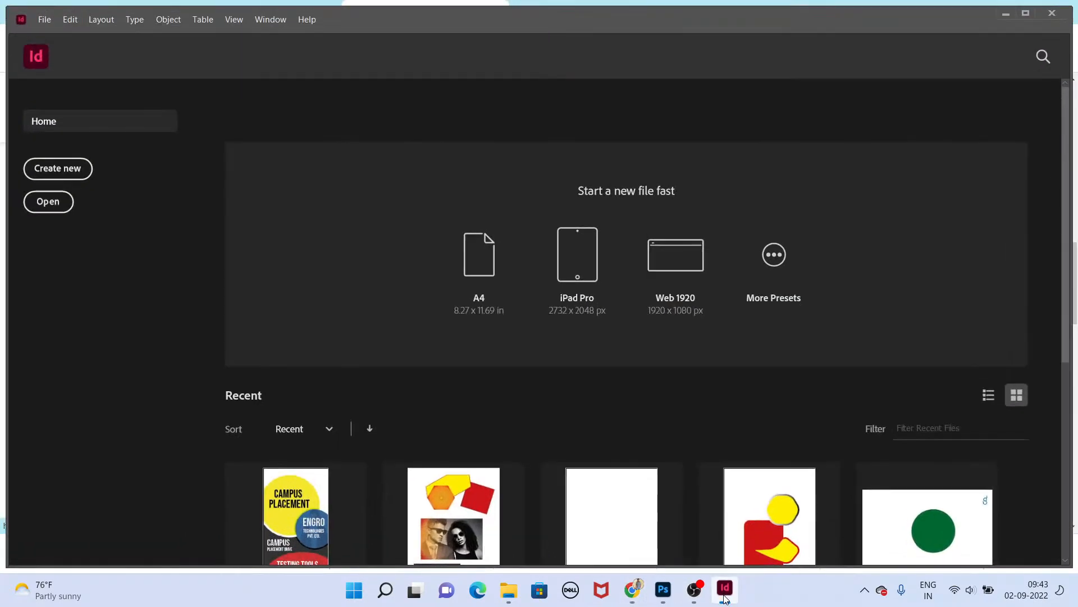
key(ctrl+n)
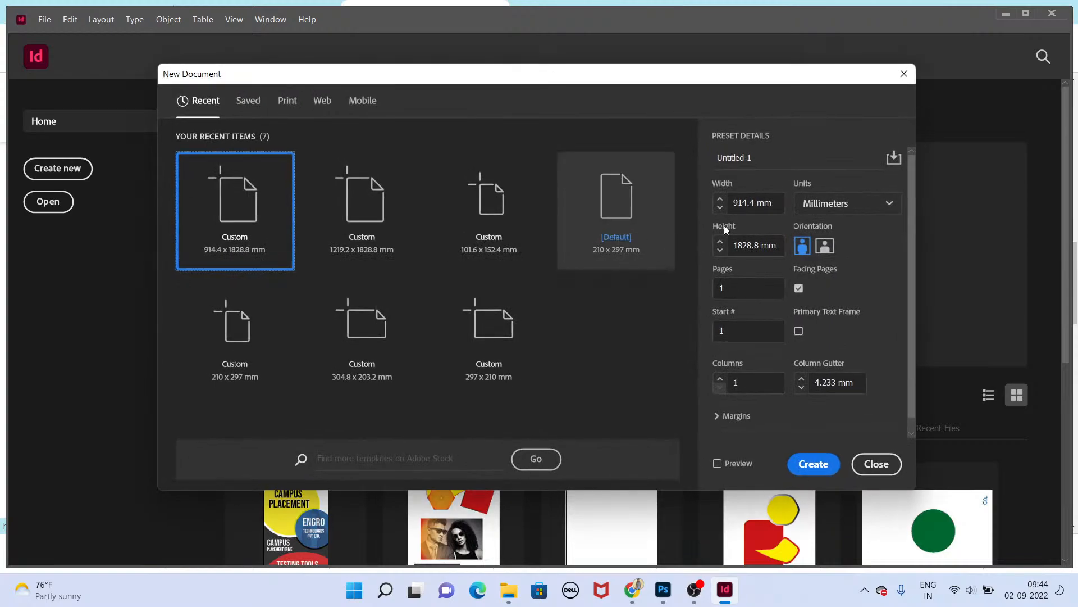
click(836, 209)
click(827, 275)
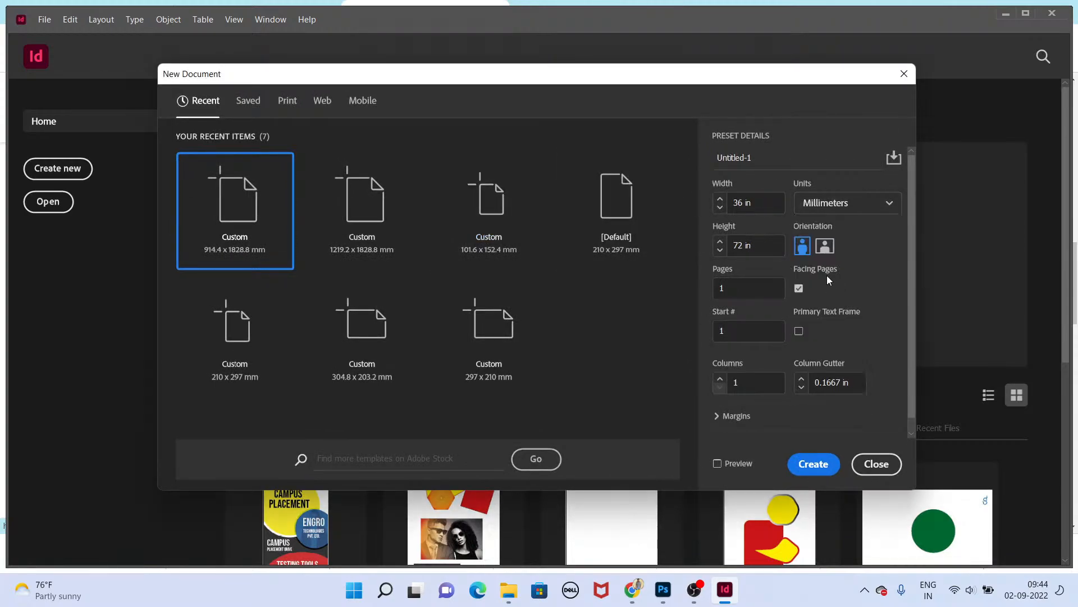
click(778, 204)
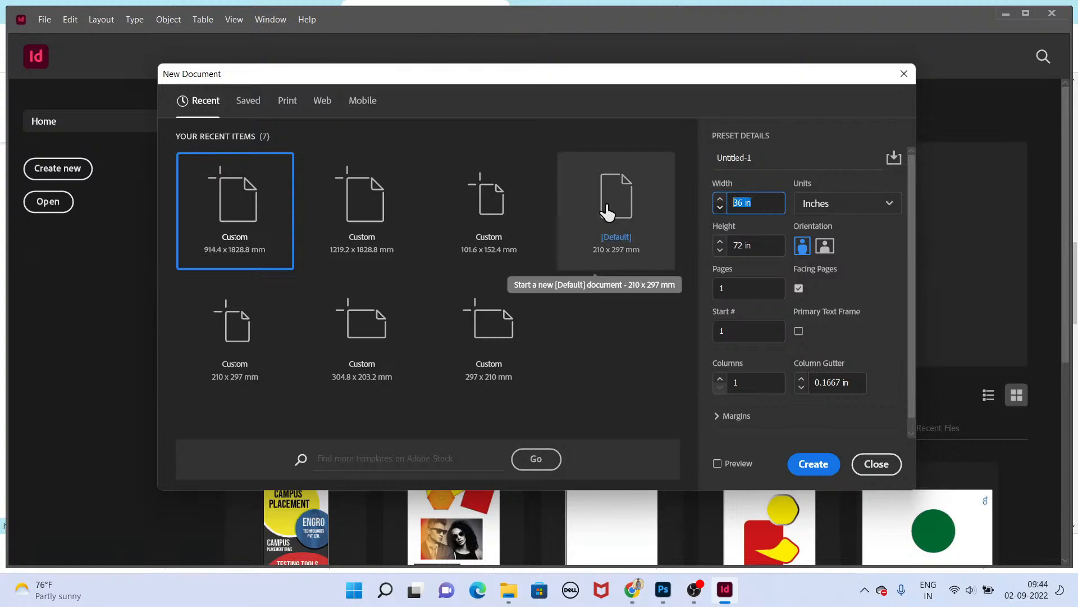
text(120)
key(Tab)
key(Tab)
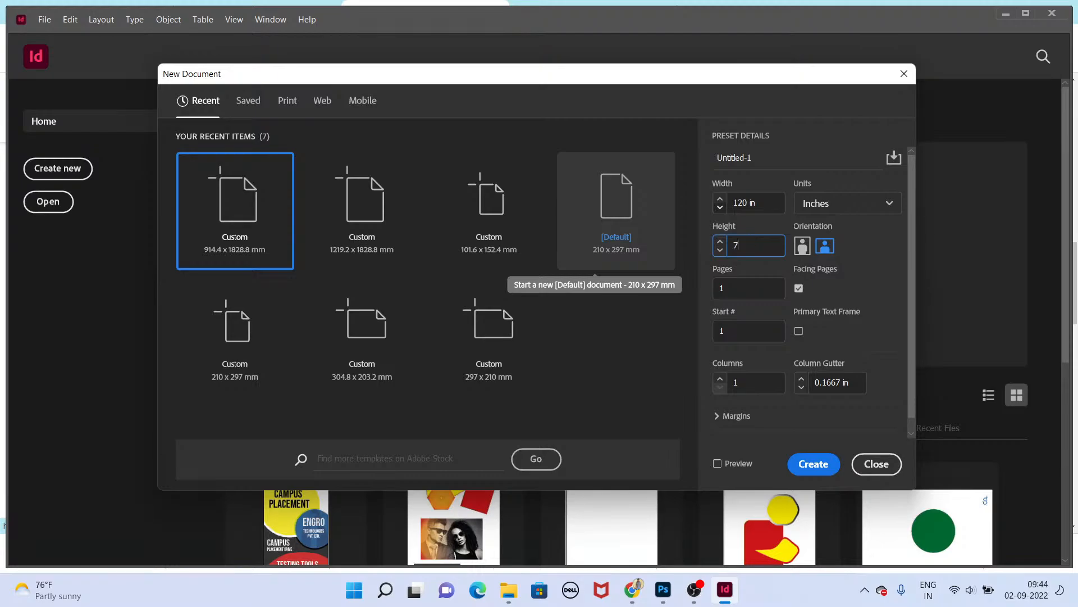
key(Return)
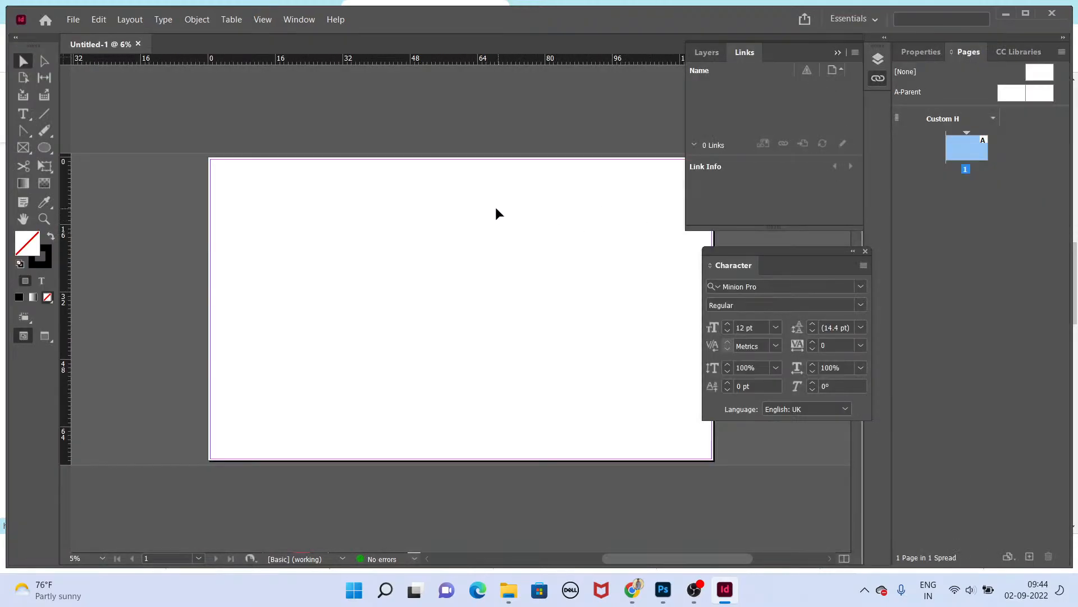
Step: Return to the browser and search images for backdrop company
key(alt+Tab)
scroll(175, 93, up, 5)
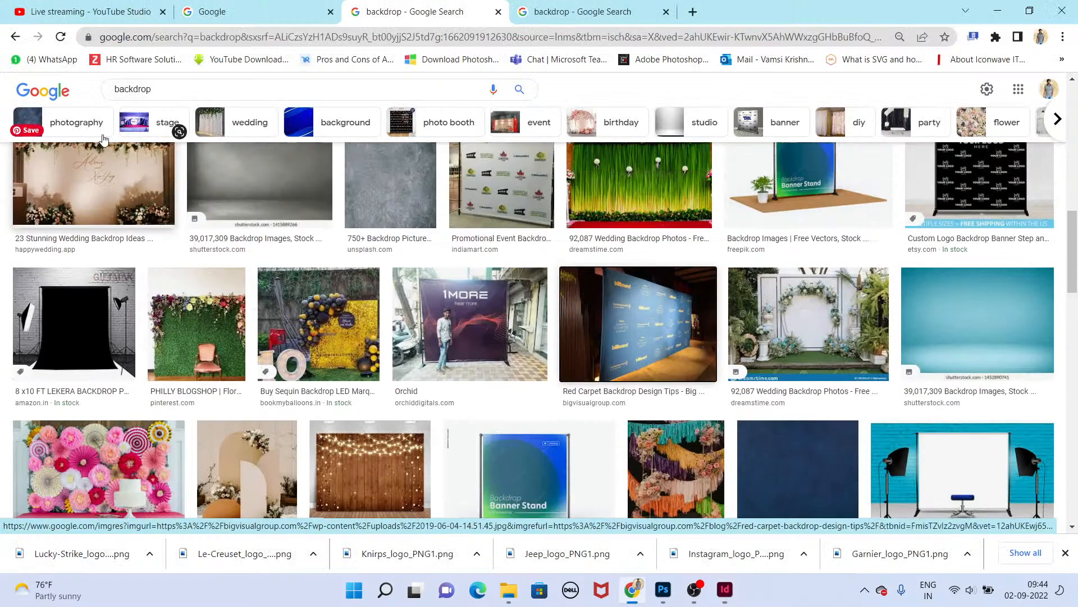
click(175, 93)
text(compay)
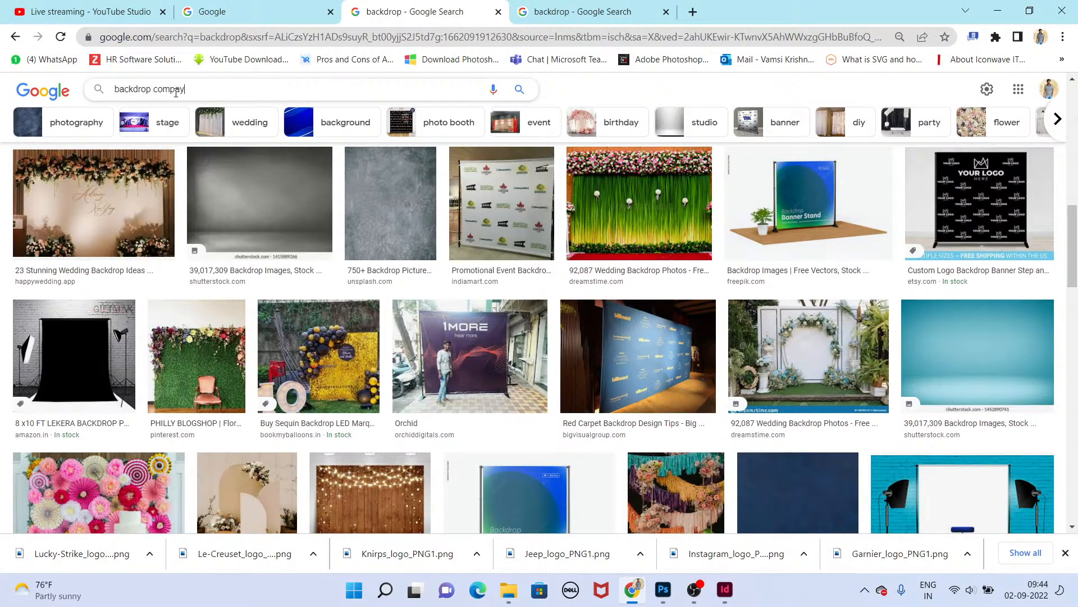
key(BackSpace)
key(Down)
key(Return)
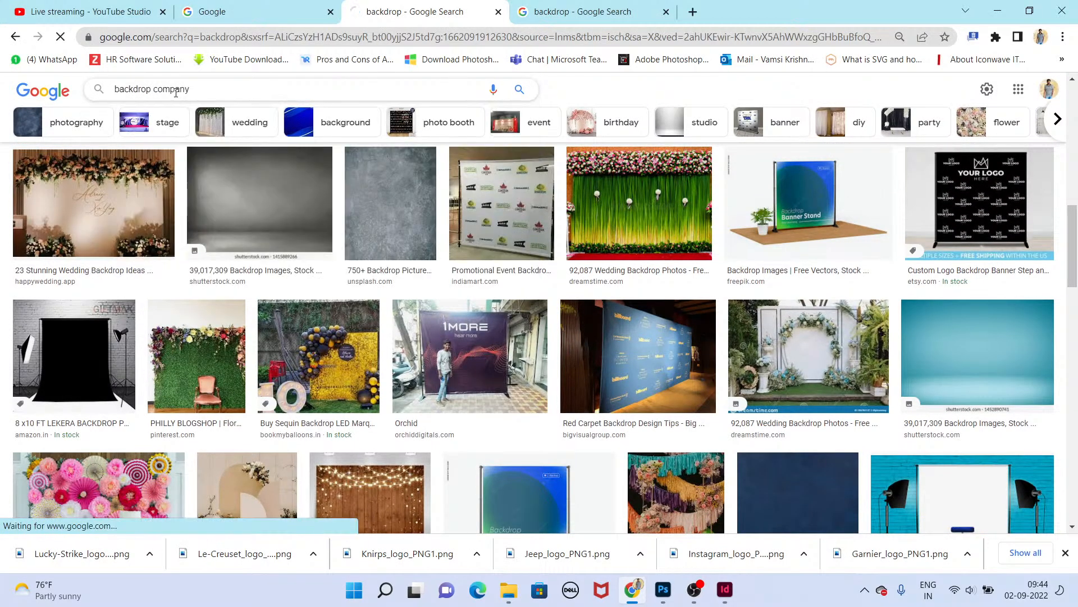
Step: Refine the image search to backdrop company events and scroll through the results
click(231, 104)
text(evee)
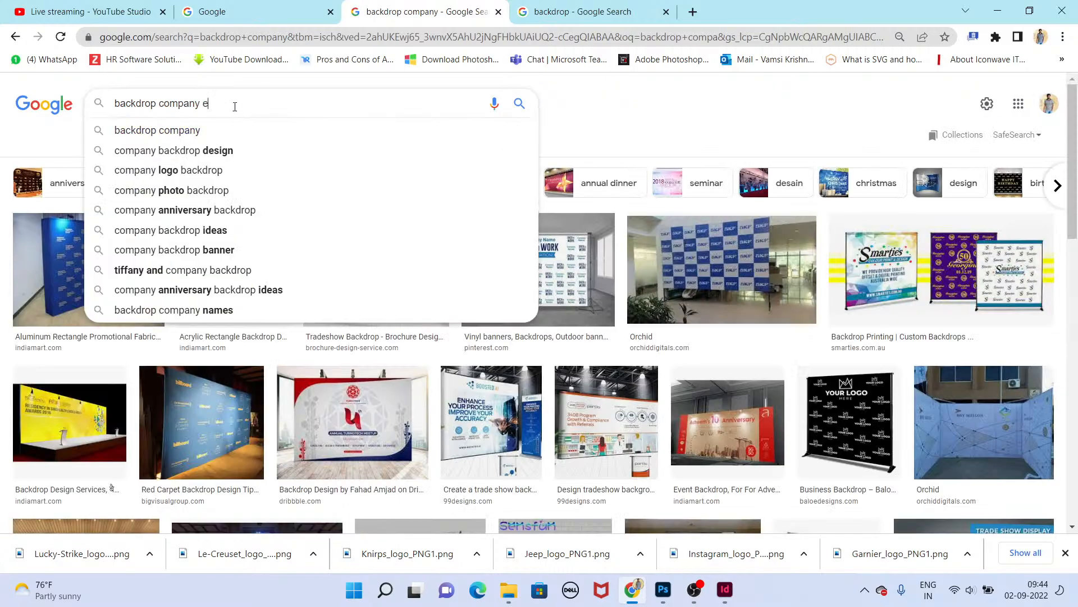
text(nts)
key(Return)
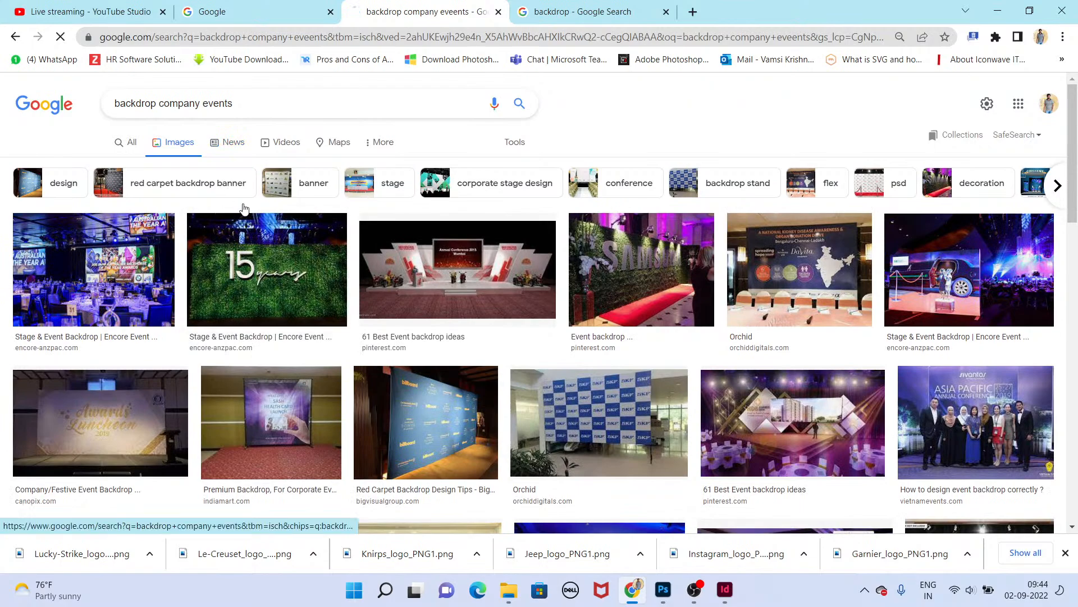
click(224, 184)
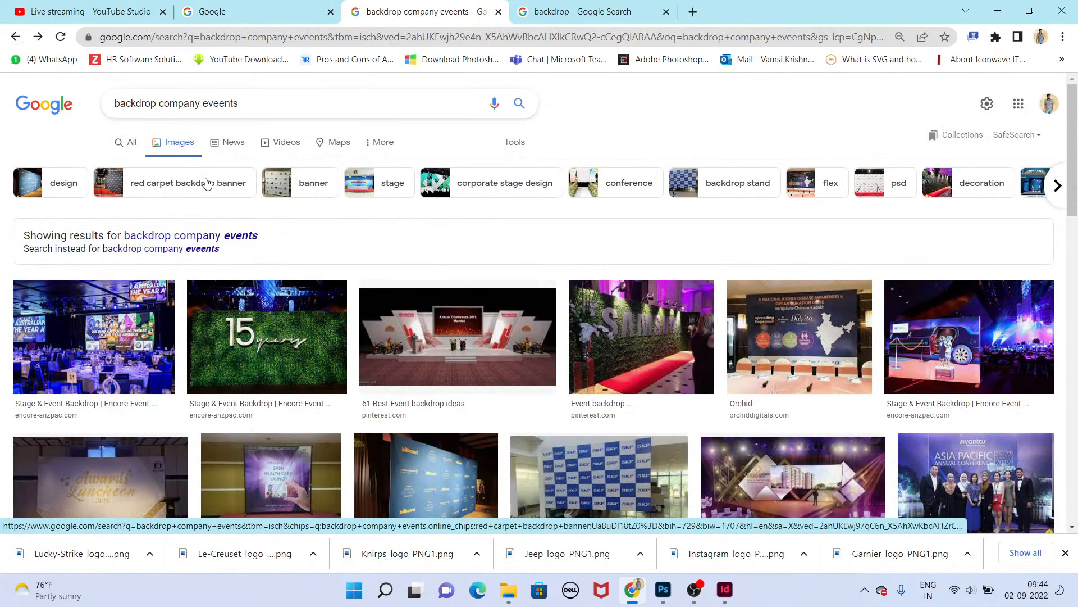
scroll(786, 324, down, 4)
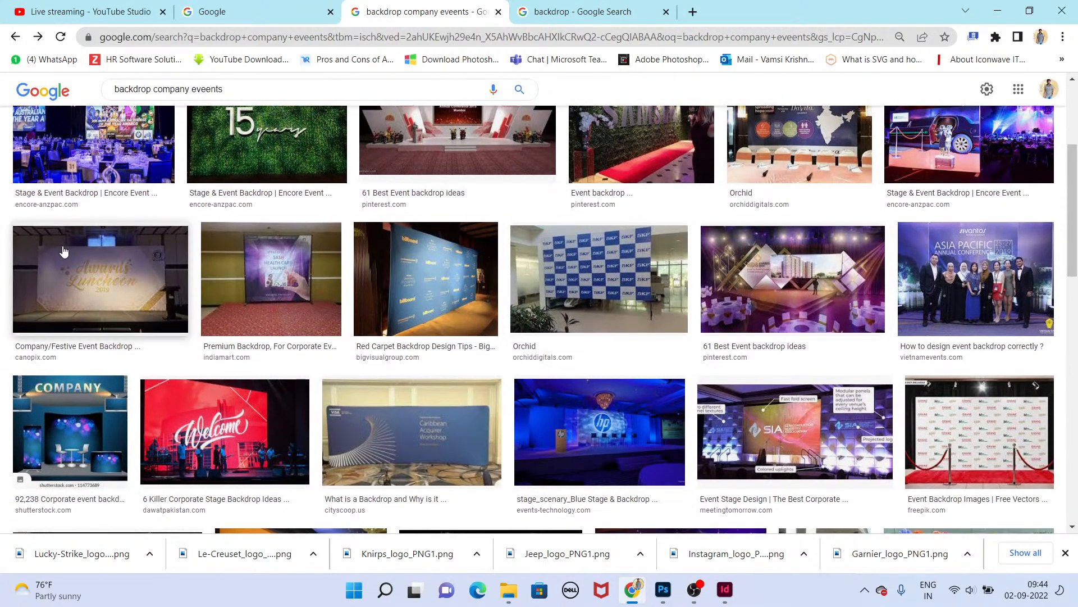
Step: Open the Asia Pacific Annual Conference backdrop image in a new tab and zoom in to study it
click(992, 247)
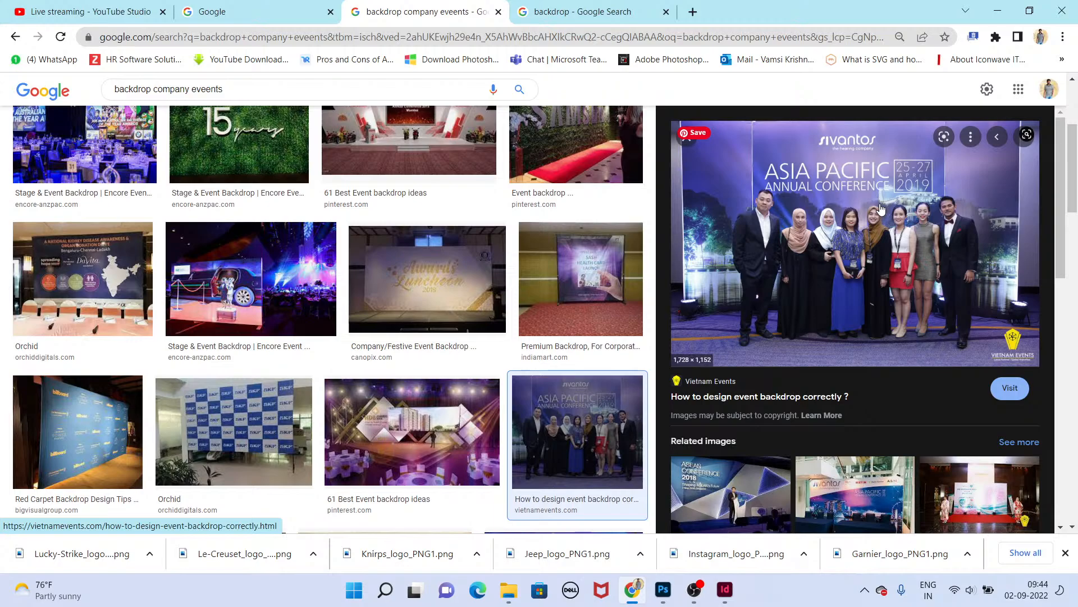
right_click(856, 188)
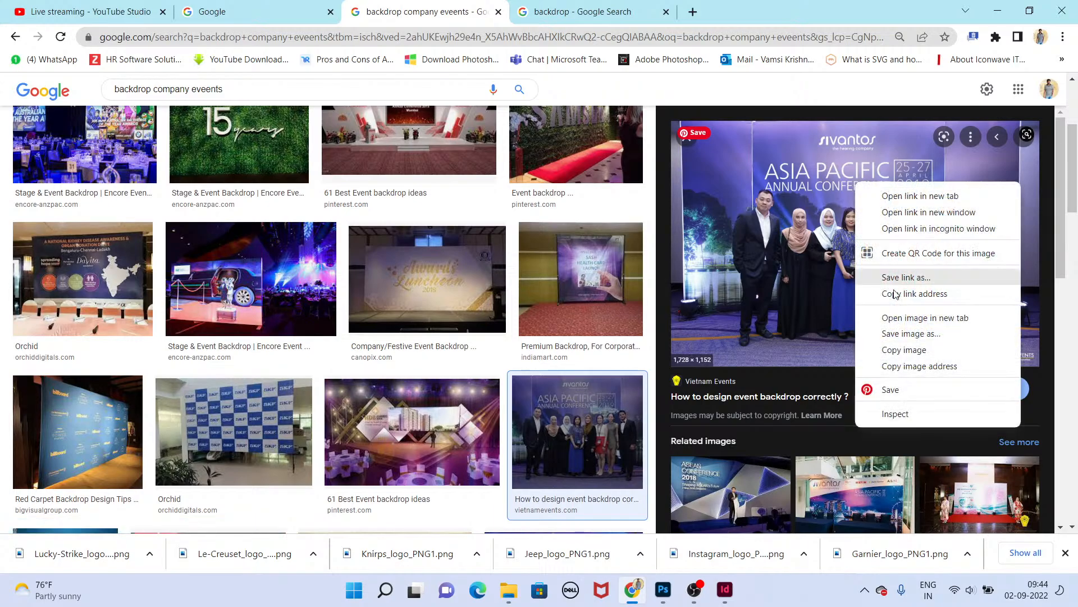
click(899, 317)
click(596, 12)
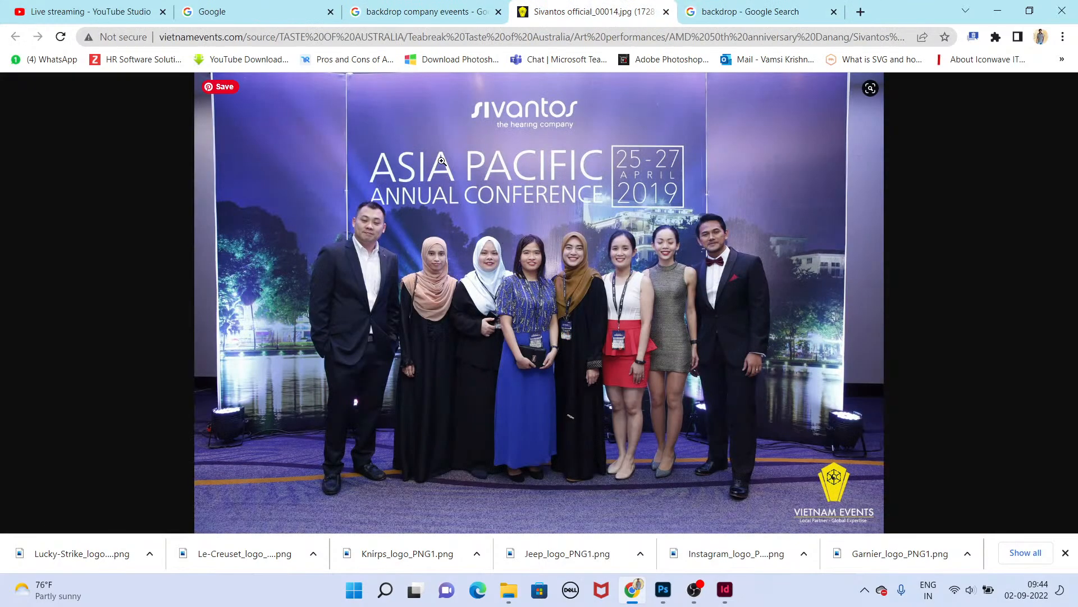
click(557, 164)
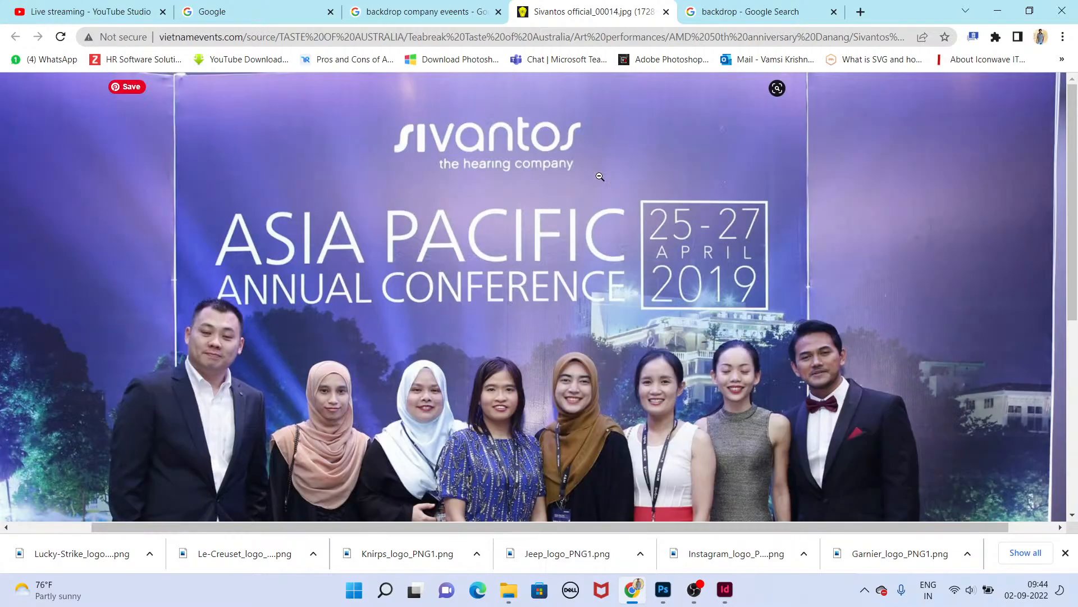
click(583, 258)
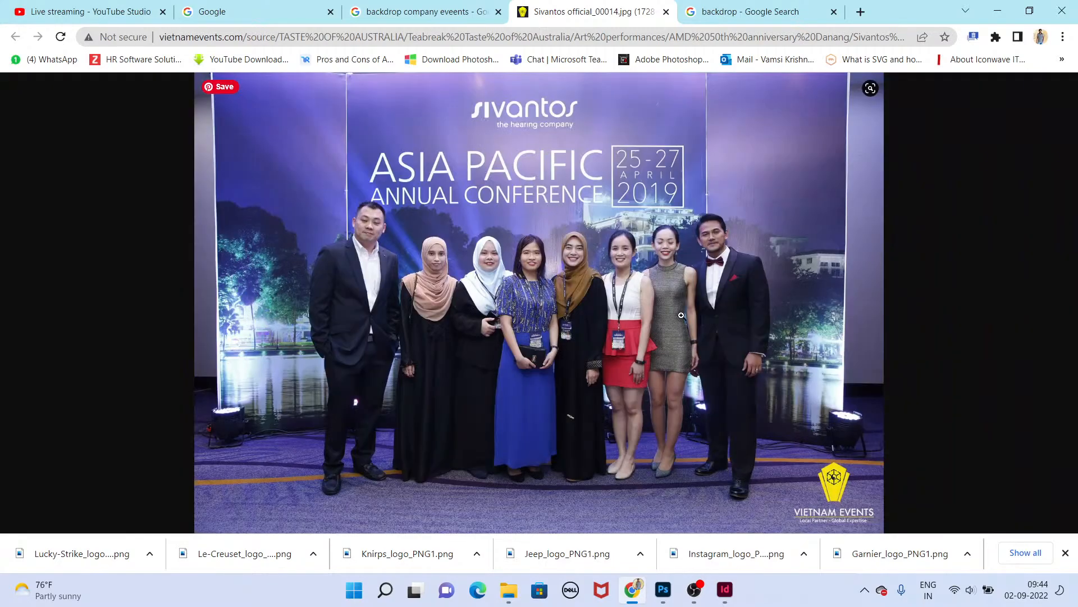
Step: In InDesign, draw a text frame near the page top and enlarge its selected text to 212 pt
key(alt+Tab)
key(t)
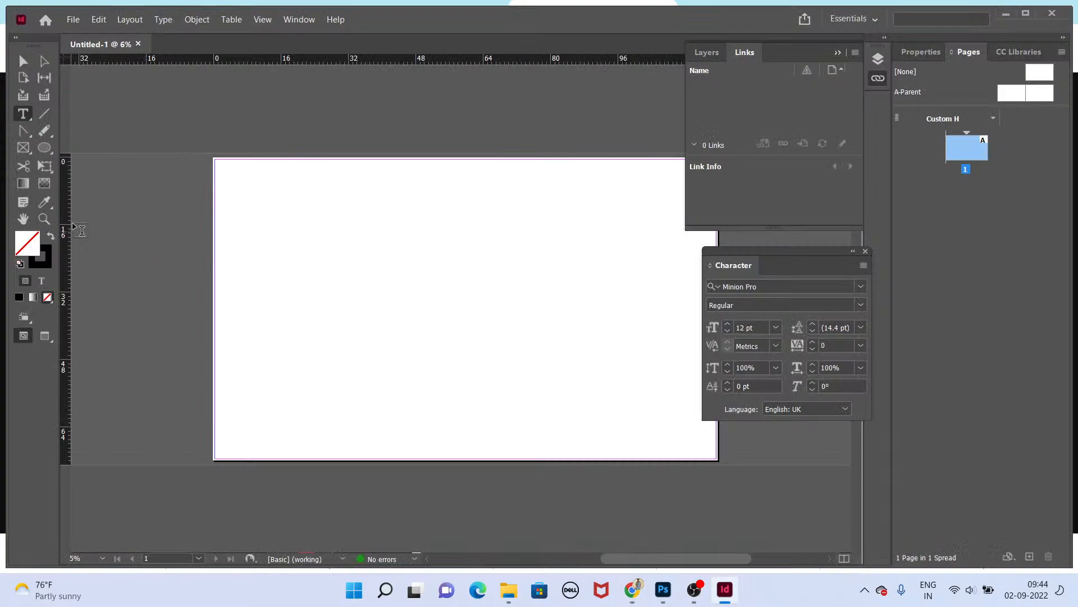
drag(271, 205, 623, 281)
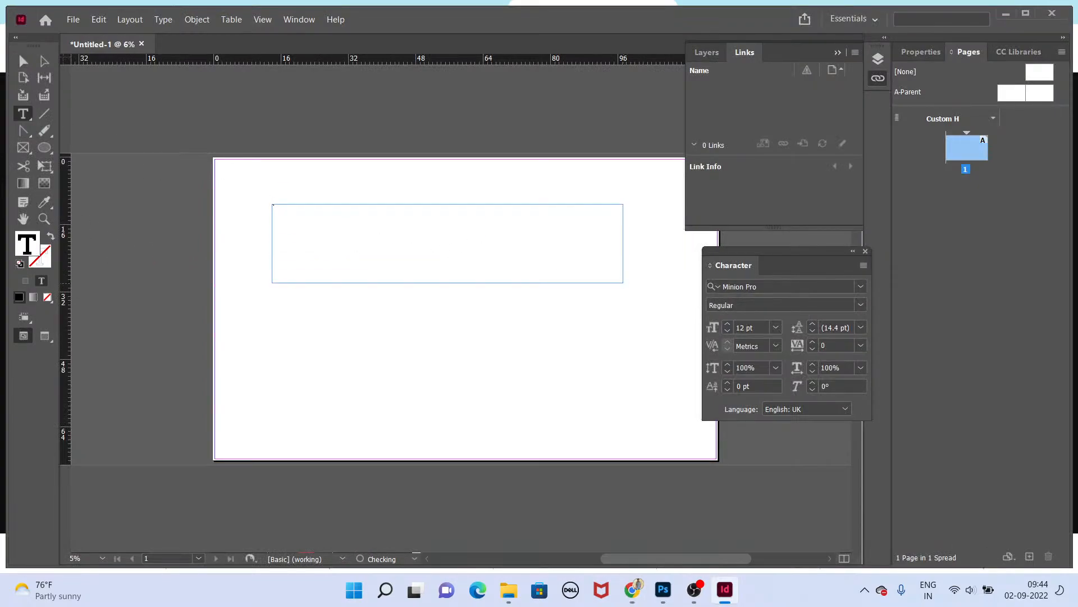
key(ctrl+a)
key(ctrl+shift+period)
key(ctrl+shift+period)
key(ctrl+shift+period)
key(ctrl+shift+period)
key(ctrl+shift+period)
key(ctrl+shift+period)
key(ctrl+shift+period)
key(ctrl+shift+period)
key(ctrl+shift+period)
key(ctrl+shift+period)
key(ctrl+shift+period)
key(ctrl+shift+period)
key(ctrl+shift+period)
key(ctrl+shift+period)
key(ctrl+shift+period)
key(ctrl+shift+period)
key(ctrl+shift+period)
key(ctrl+shift+period)
key(ctrl+shift+period)
key(ctrl+shift+period)
key(ctrl+shift+period)
key(ctrl+shift+period)
key(ctrl+shift+period)
key(ctrl+shift+period)
key(ctrl+shift+period)
key(ctrl+shift+period)
key(ctrl+shift+period)
key(ctrl+shift+period)
key(ctrl+shift+period)
key(ctrl+shift+period)
key(ctrl+shift+period)
key(ctrl+shift+period)
key(ctrl+shift+period)
key(ctrl+shift+period)
key(ctrl+shift+period)
key(ctrl+shift+period)
key(ctrl+shift+period)
key(ctrl+shift+period)
key(ctrl+shift+period)
key(ctrl+shift+period)
key(ctrl+shift+period)
key(ctrl+shift+period)
key(ctrl+shift+period)
key(ctrl+shift+period)
key(ctrl+shift+period)
key(ctrl+shift+period)
key(ctrl+shift+period)
key(ctrl+shift+period)
key(ctrl+shift+period)
key(ctrl+shift+period)
key(ctrl+shift+period)
key(ctrl+shift+period)
key(ctrl+shift+period)
key(ctrl+shift+period)
key(ctrl+shift+period)
key(ctrl+shift+period)
key(ctrl+shift+period)
key(ctrl+shift+period)
key(ctrl+shift+period)
key(ctrl+shift+period)
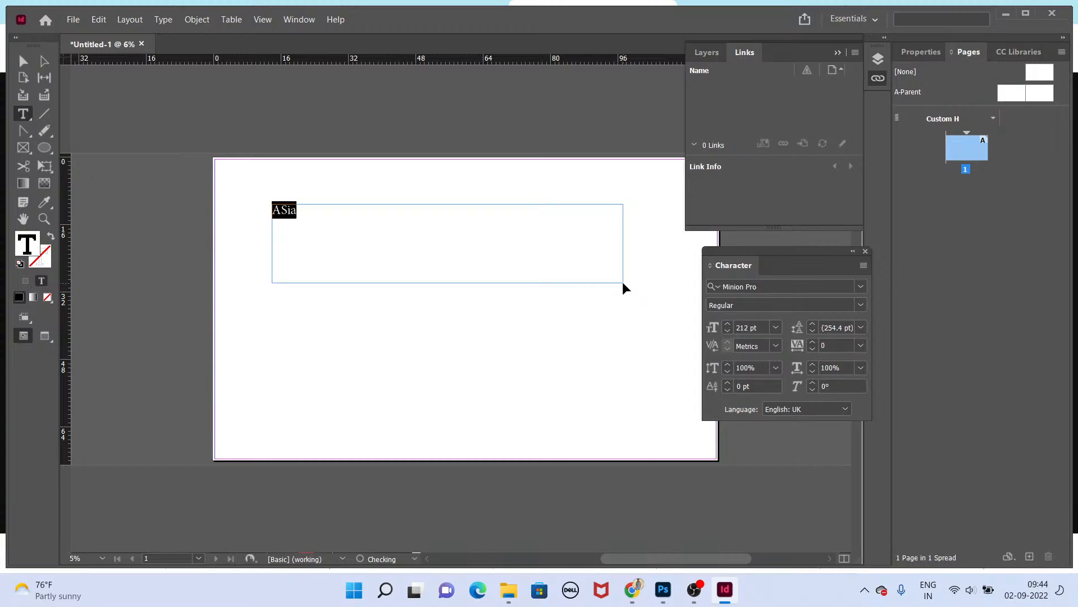
key(alt+Tab)
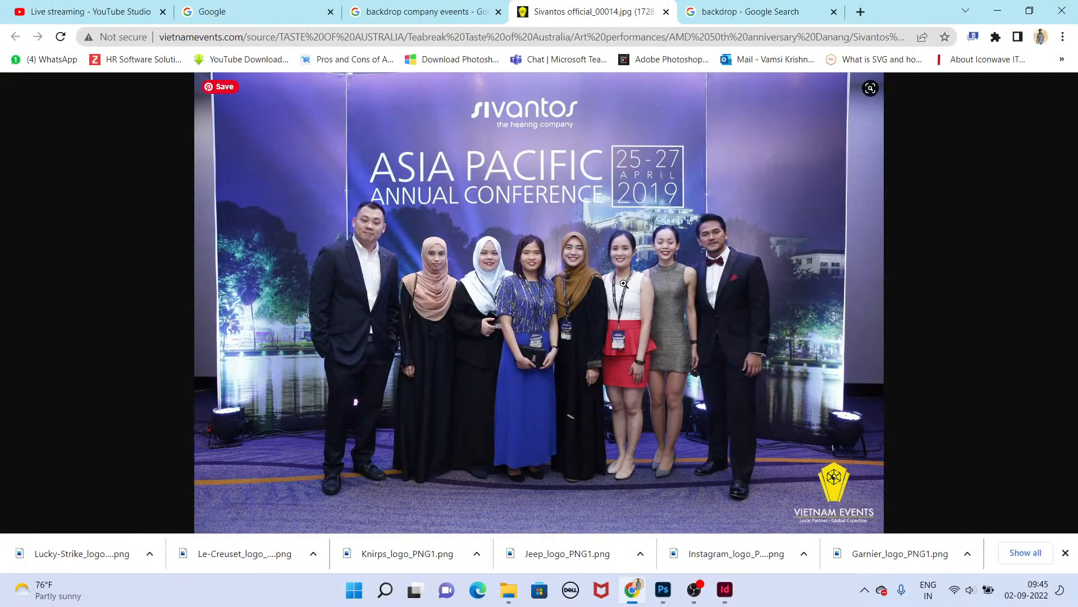
Step: Enter "Asia Pacific" as the heading text, fit its frame to the text and scale it up to about 985 pt
key(alt+Tab)
key(BackSpace)
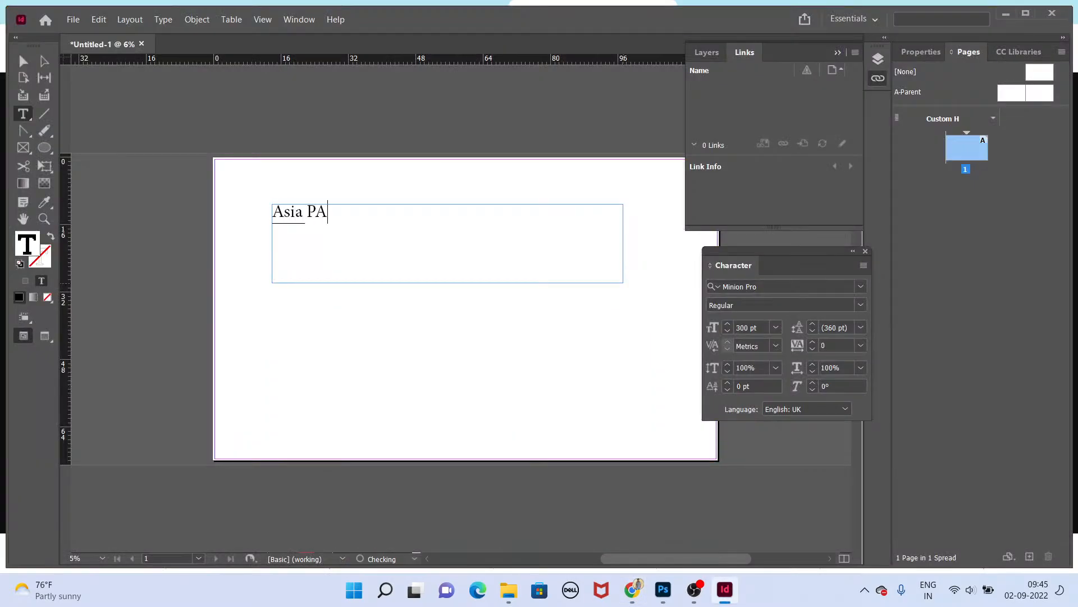
text(Asia Pacific)
key(alt+Tab)
key(alt+Tab)
key(Escape)
double_click(622, 281)
key(e)
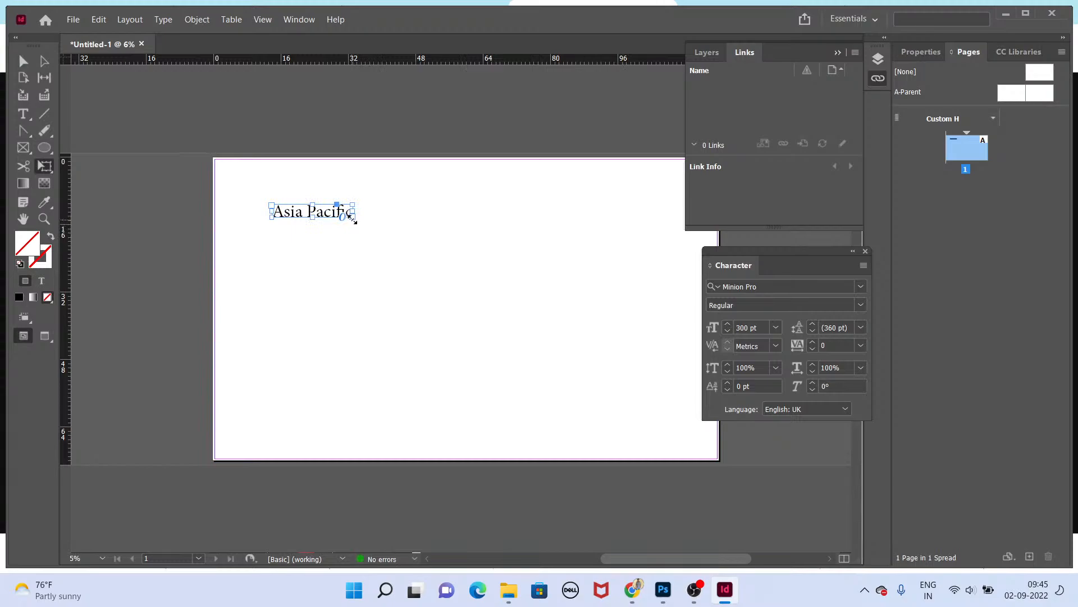
drag(353, 219, 537, 246)
Step: Duplicate the heading frame below it, widen the copy and change its text to "Annual Conference"
key(t)
drag(471, 243, 469, 283)
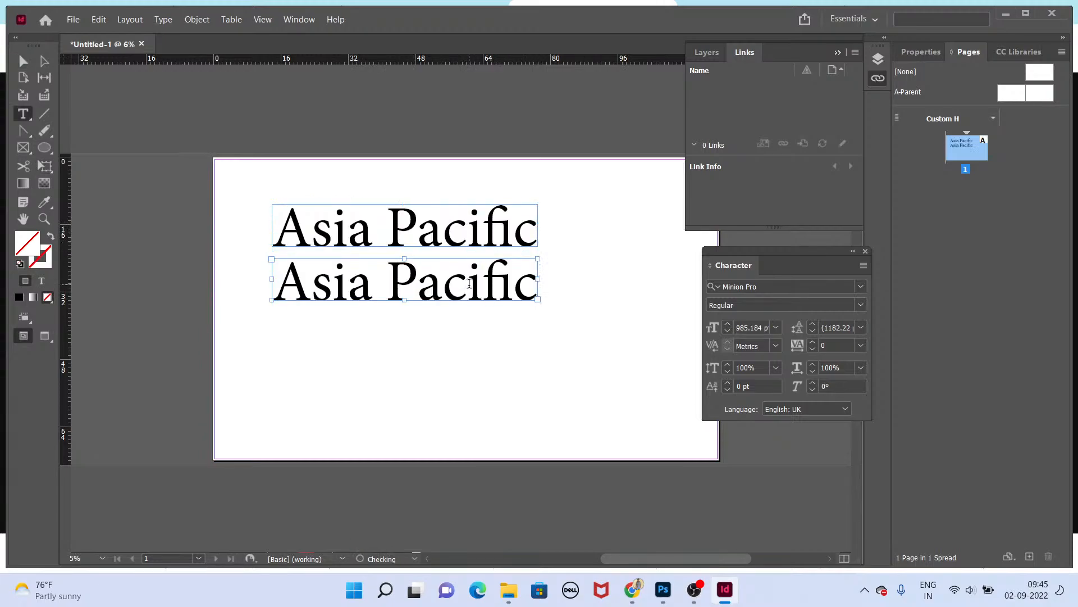
triple_click(470, 282)
text(Annual)
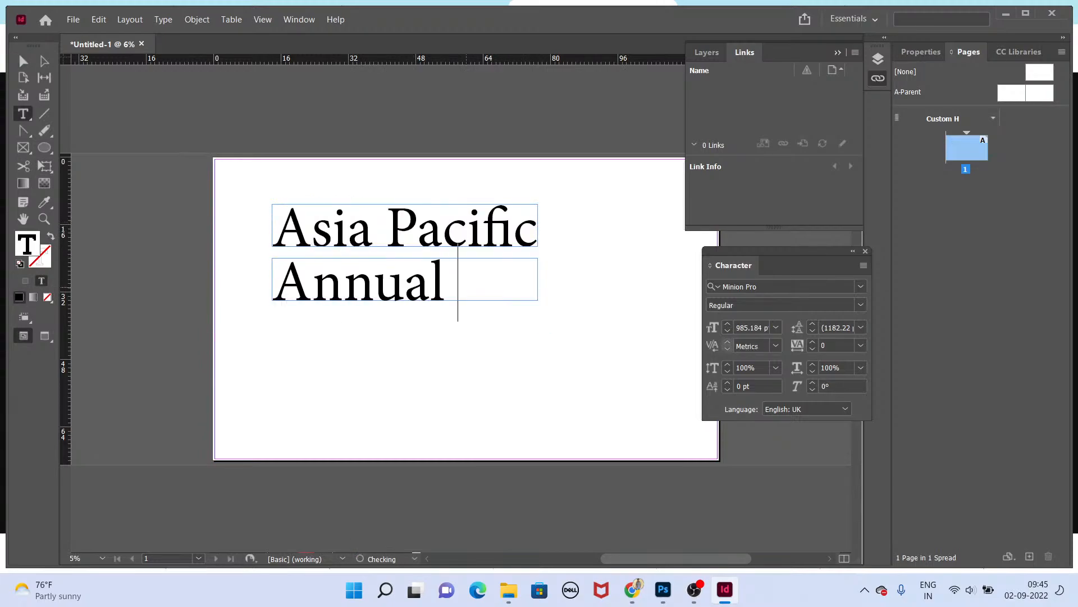
key(Escape)
drag(537, 280, 794, 279)
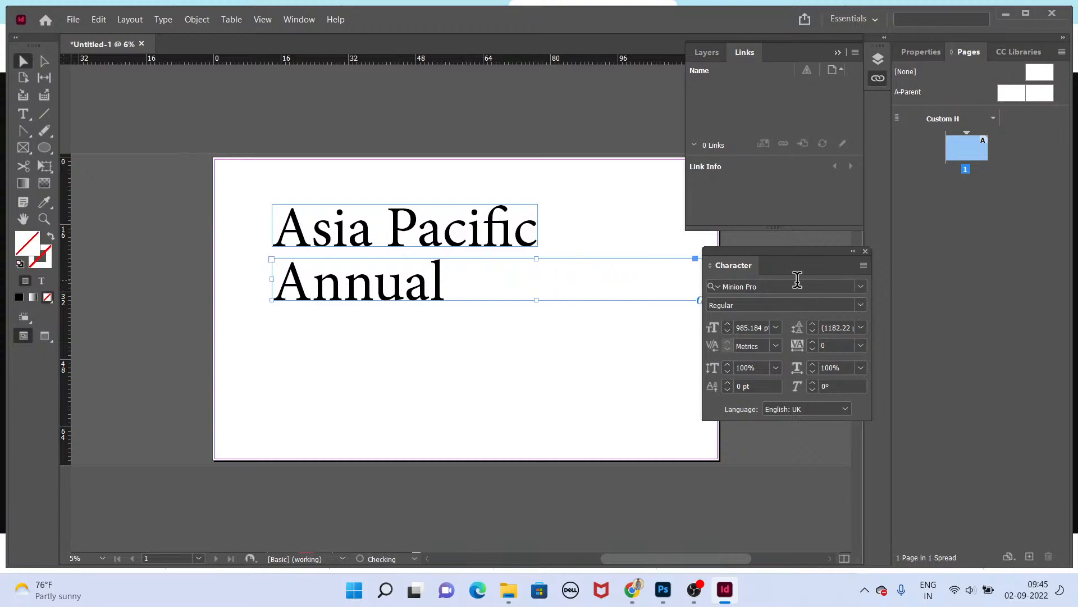
key(t)
click(449, 278)
text(Conference)
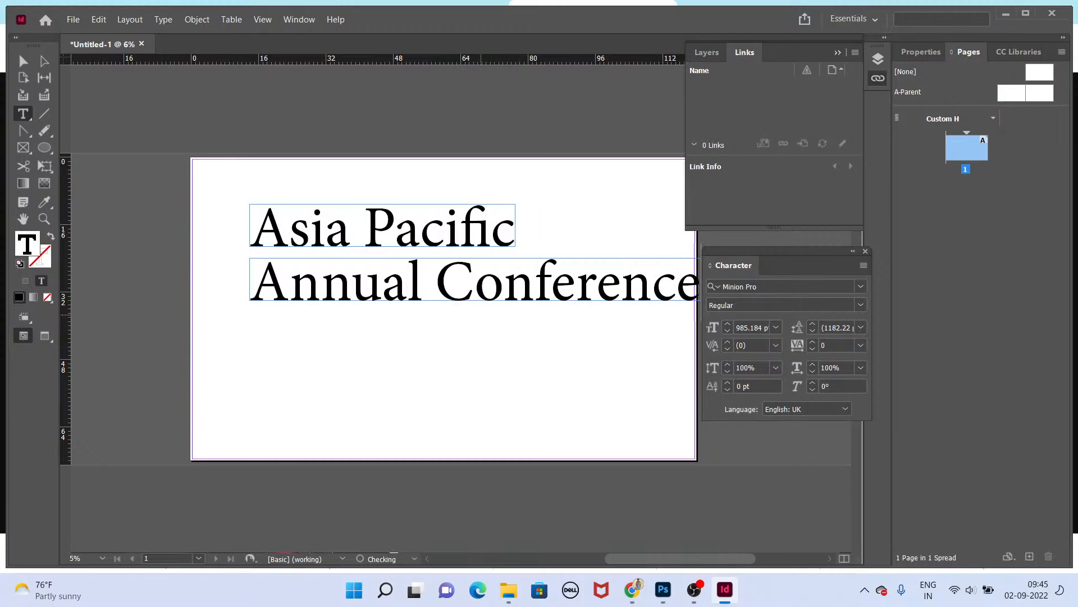
Step: Reduce the "Annual Conference" text to about 569 pt and fit its frame to the content
key(ctrl+a)
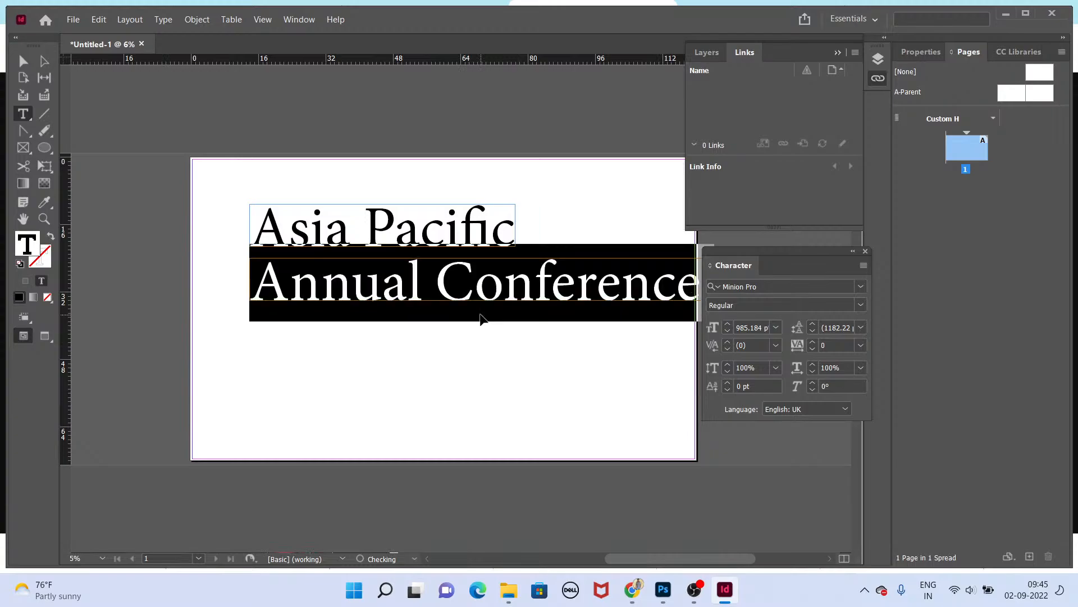
key(ctrl+shift+comma)
key(ctrl+shift+comma)
key(ctrl+shift+comma)
key(ctrl+shift+comma)
key(ctrl+shift+comma)
key(ctrl+shift+comma)
key(ctrl+shift+comma)
key(ctrl+shift+comma)
key(ctrl+shift+comma)
key(ctrl+shift+comma)
key(ctrl+shift+comma)
key(ctrl+shift+comma)
key(ctrl+shift+comma)
key(ctrl+shift+comma)
key(ctrl+shift+comma)
key(ctrl+shift+comma)
key(ctrl+shift+comma)
key(ctrl+shift+comma)
key(ctrl+shift+comma)
key(ctrl+shift+comma)
key(ctrl+shift+comma)
key(ctrl+shift+comma)
key(ctrl+shift+comma)
key(ctrl+shift+comma)
key(ctrl+shift+comma)
key(ctrl+shift+comma)
key(ctrl+shift+comma)
key(ctrl+shift+comma)
key(ctrl+shift+comma)
key(ctrl+shift+comma)
key(ctrl+shift+comma)
key(ctrl+shift+comma)
key(ctrl+shift+comma)
key(ctrl+shift+comma)
key(ctrl+shift+comma)
key(ctrl+shift+comma)
key(ctrl+shift+comma)
key(ctrl+shift+comma)
key(ctrl+shift+comma)
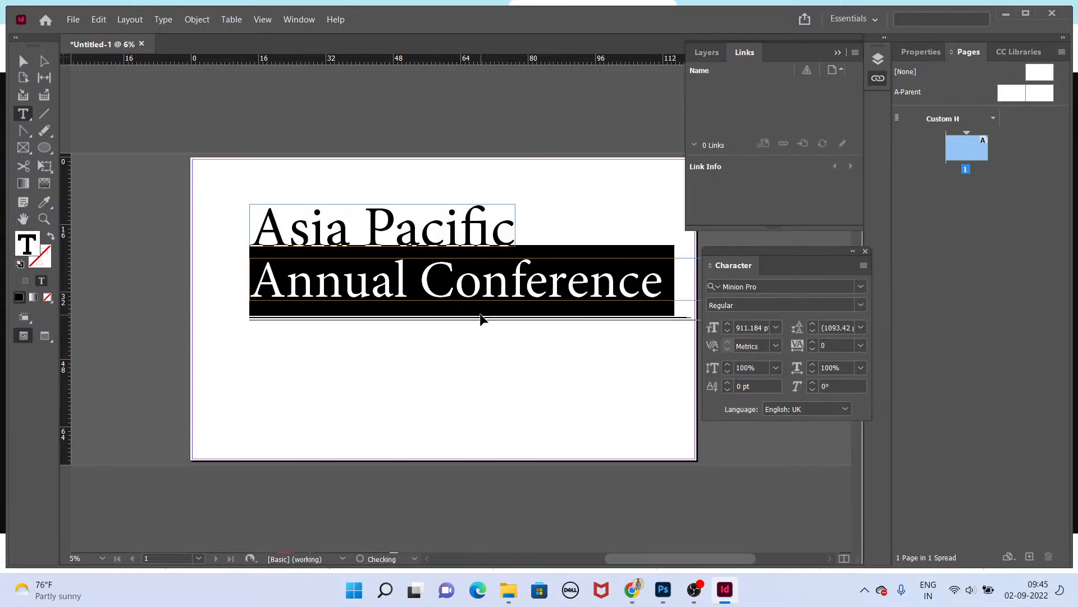
key(ctrl+shift+comma)
key(ctrl+shift+comma)
key(ctrl+shift+comma)
key(ctrl+shift+comma)
key(ctrl+shift+comma)
key(ctrl+shift+comma)
key(ctrl+shift+comma)
key(ctrl+shift+comma)
key(ctrl+shift+comma)
key(ctrl+shift+comma)
key(ctrl+shift+comma)
key(ctrl+shift+comma)
key(ctrl+shift+comma)
key(ctrl+shift+comma)
key(ctrl+shift+comma)
key(ctrl+shift+comma)
key(ctrl+shift+comma)
key(ctrl+shift+comma)
key(ctrl+shift+comma)
key(ctrl+shift+comma)
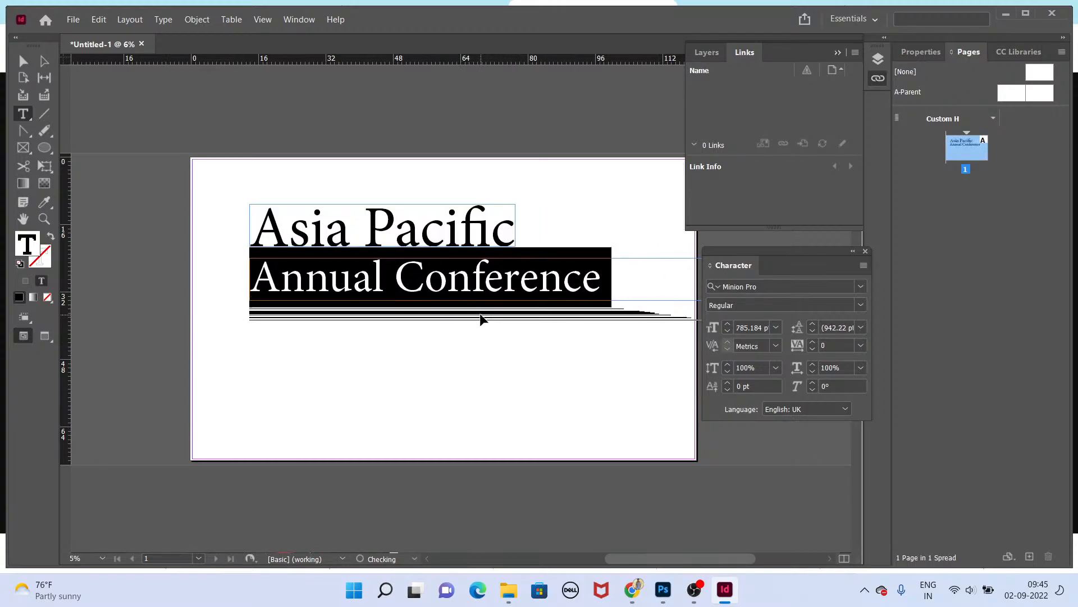
key(ctrl+shift+comma)
key(ctrl+shift+comma)
key(ctrl+shift+comma)
key(ctrl+shift+comma)
key(ctrl+shift+comma)
key(ctrl+shift+comma)
key(ctrl+shift+comma)
key(ctrl+shift+comma)
key(ctrl+shift+comma)
key(ctrl+shift+comma)
key(ctrl+shift+comma)
key(ctrl+shift+comma)
key(ctrl+shift+comma)
key(ctrl+shift+comma)
key(ctrl+shift+comma)
key(ctrl+shift+comma)
key(ctrl+shift+comma)
key(ctrl+shift+comma)
key(ctrl+shift+comma)
key(ctrl+shift+comma)
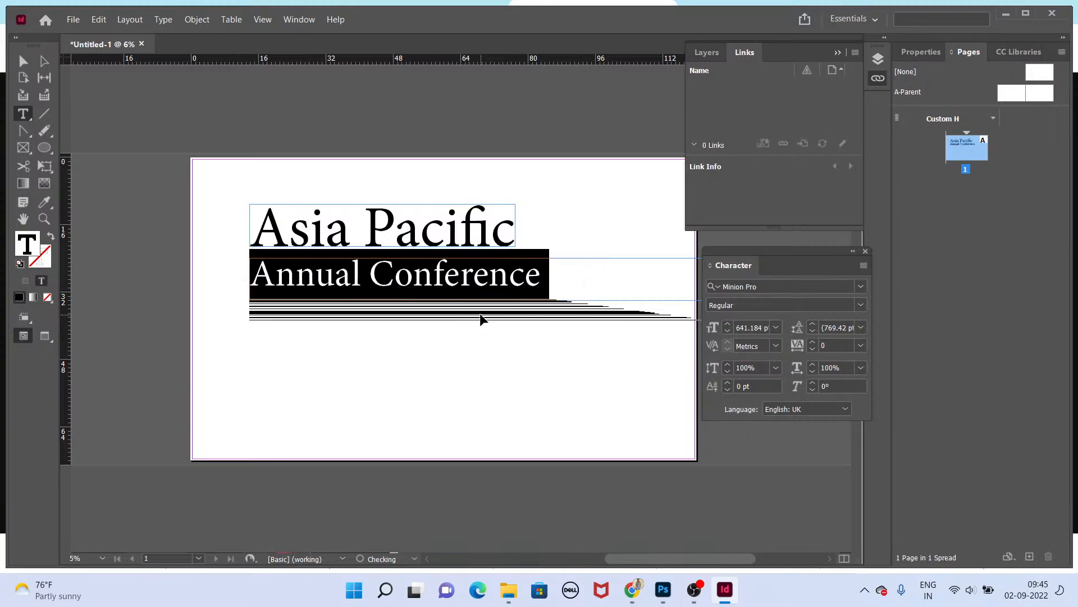
key(ctrl+shift+comma)
key(ctrl+shift+comma)
key(ctrl+shift+comma)
key(ctrl+shift+comma)
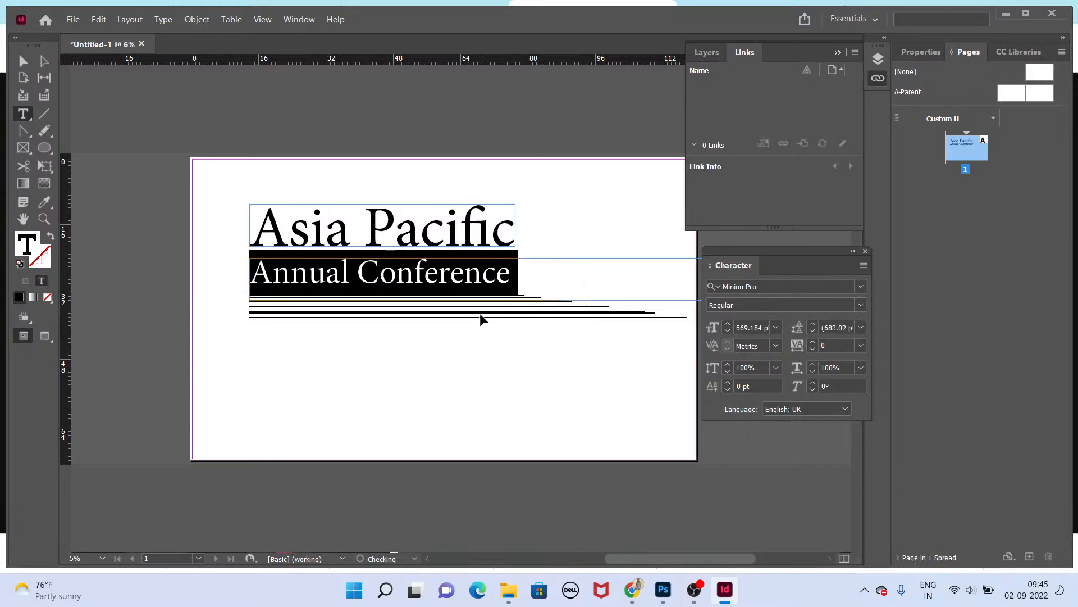
key(Escape)
key(ctrl+alt+c)
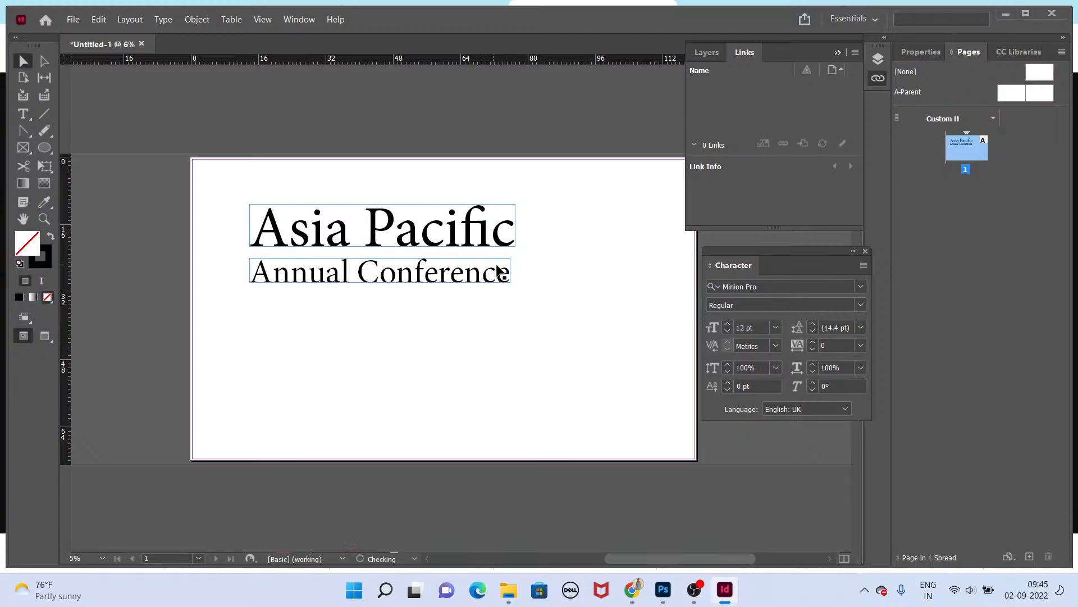
Step: Move the two heading frames toward the centre of the page
key(alt+Tab)
key(alt+Tab)
drag(547, 310, 472, 210)
key(ctrl+shift+a)
Step: Duplicate the conference line below itself and replace the copy's text with "25-26"
drag(473, 263, 491, 306)
double_click(483, 293)
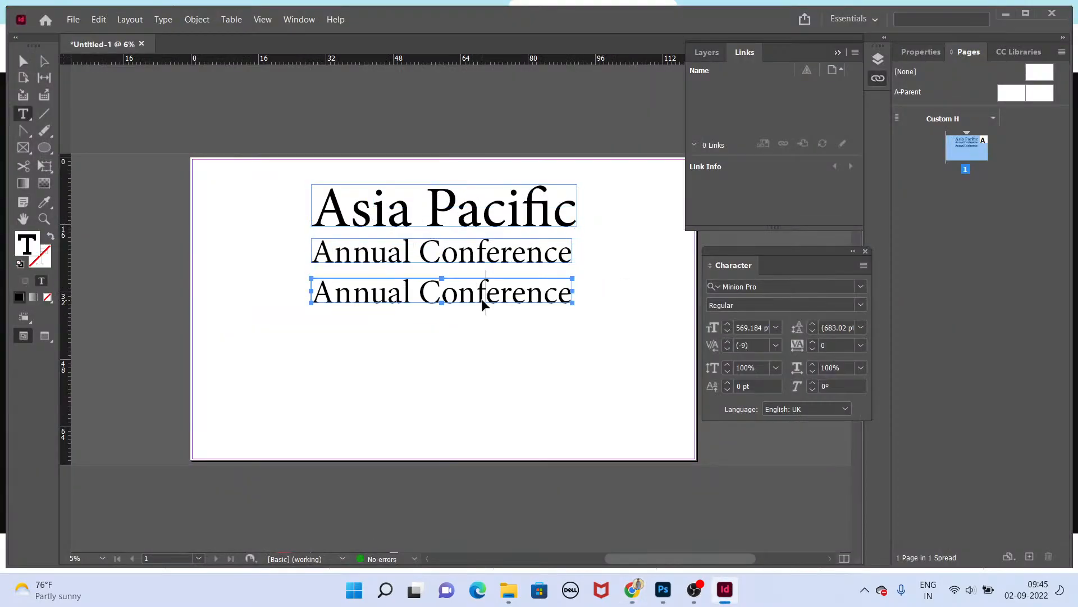
key(ctrl+a)
text(25-26)
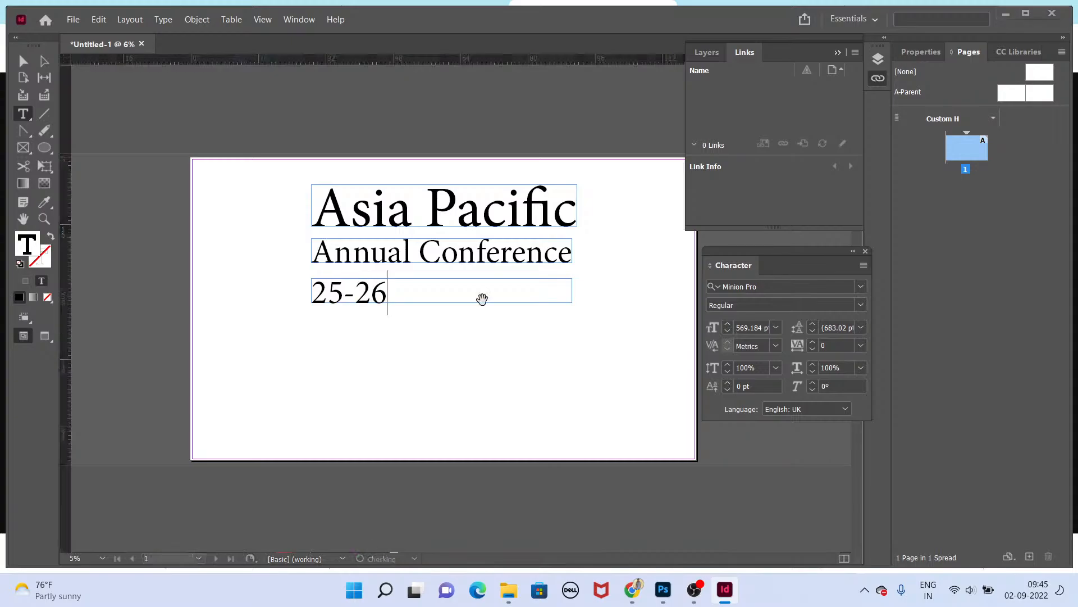
Step: Edit the date line to read "April 25-26, 2023"
key(alt+Tab)
key(alt+Tab)
key(Left)
key(Left)
key(Left)
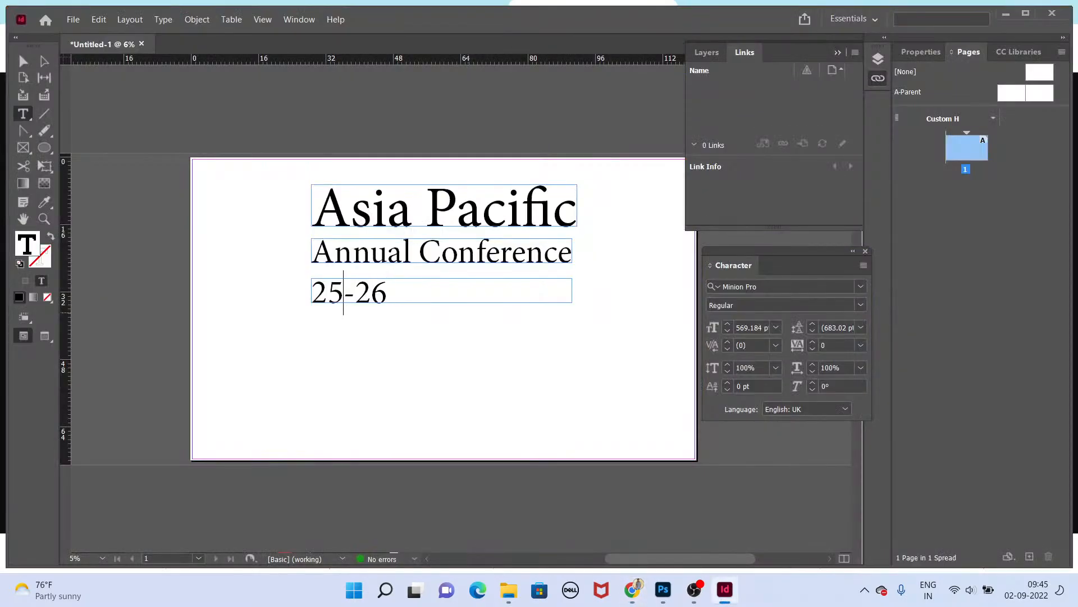
text(Ar)
key(BackSpace)
text(pril)
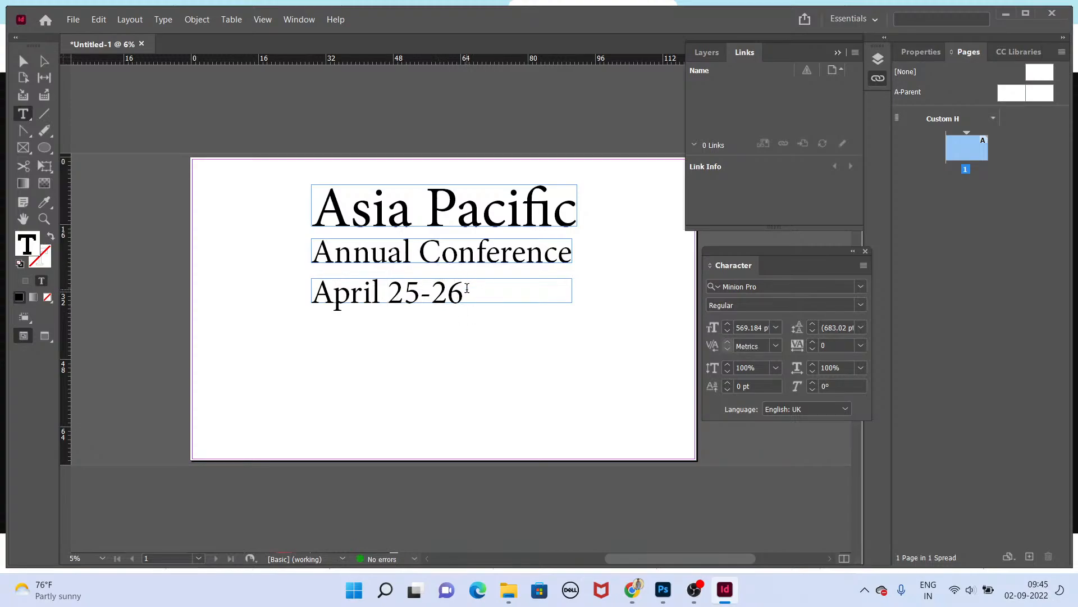
click(467, 288)
text(, 2023)
key(Escape)
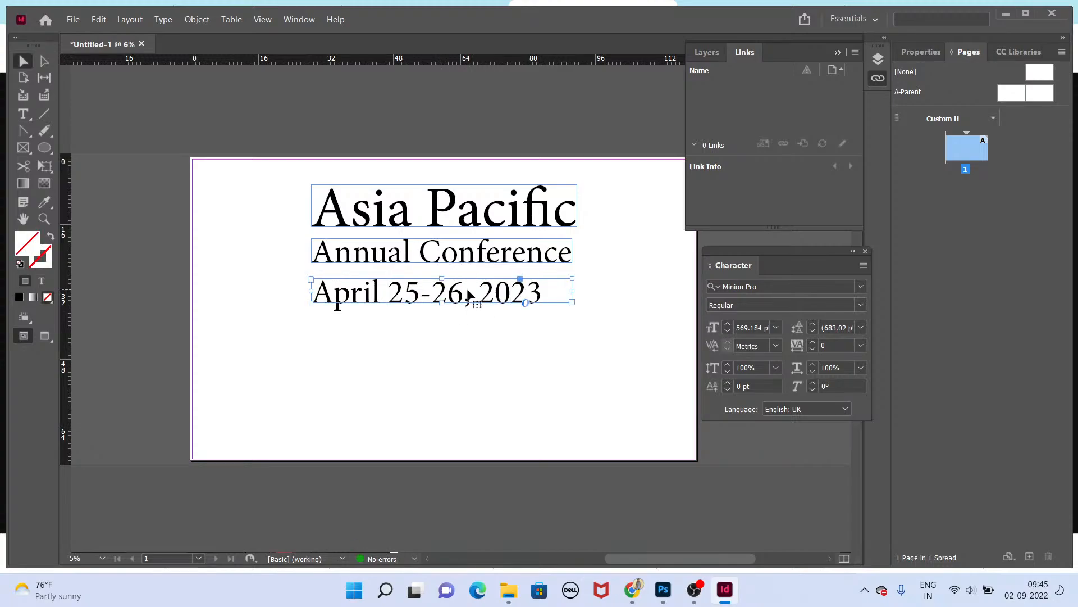
Step: Close the reference image tab in the browser and return to the layout
key(alt+Tab)
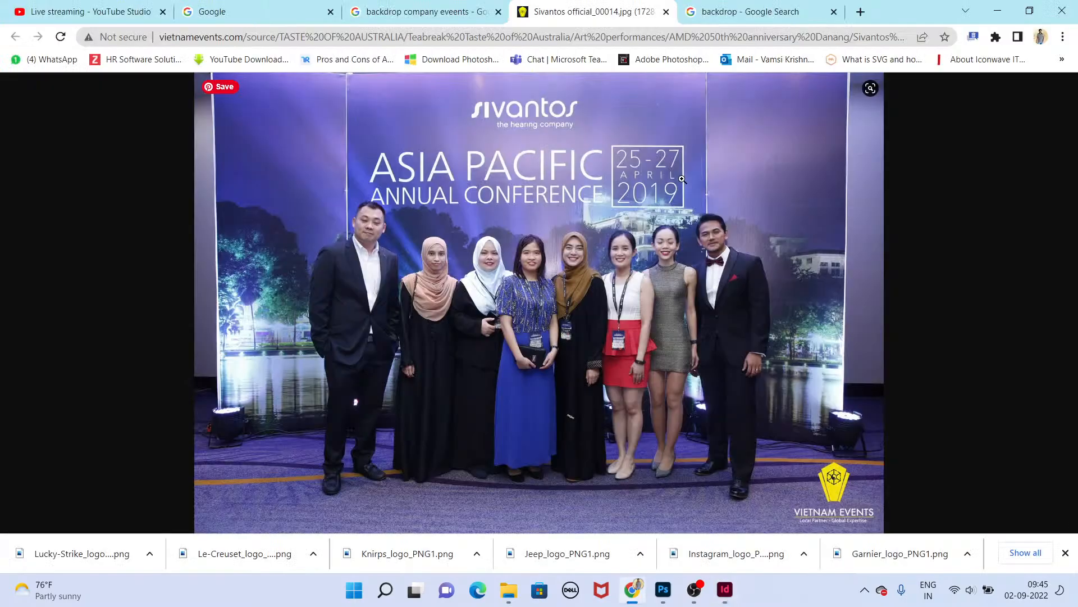
key(ctrl+w)
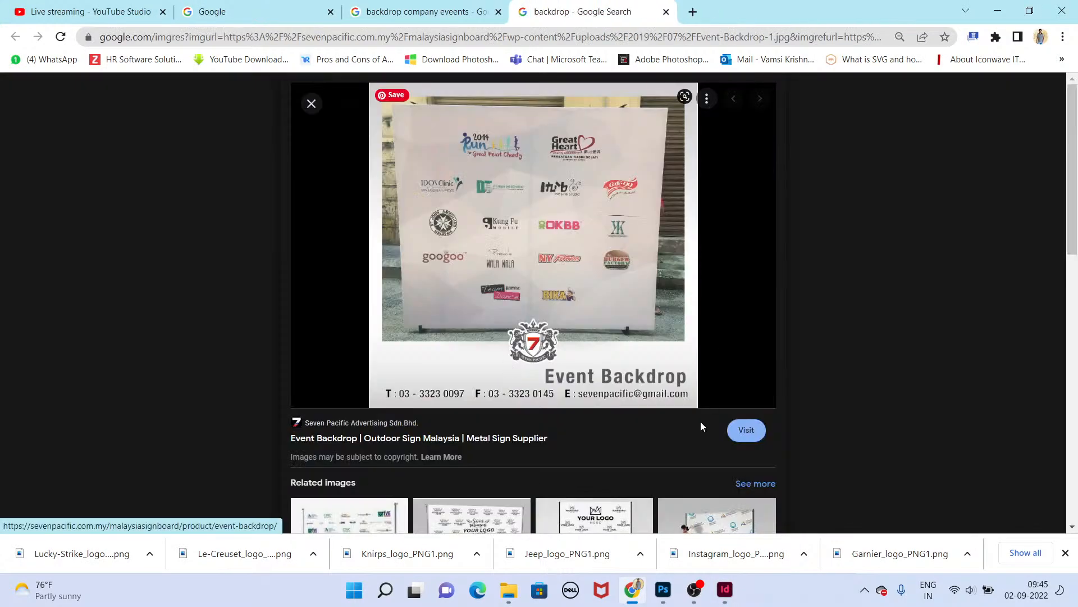
key(alt+Tab)
click(572, 357)
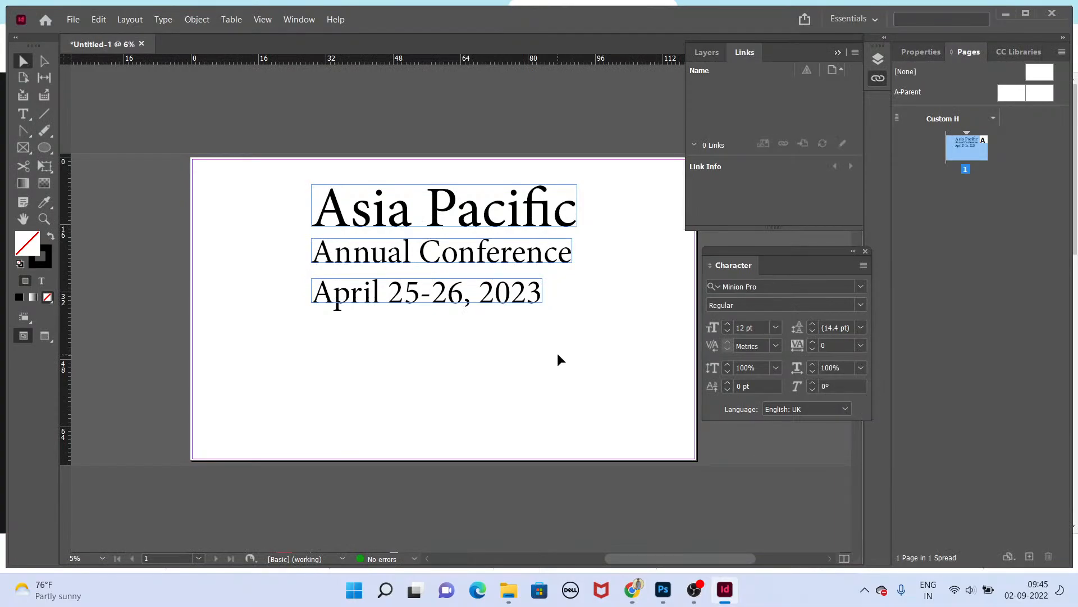
Step: Duplicate the date line to the bottom of the page and replace its text with "Hyderabad, Banglore,"
drag(493, 298, 494, 442)
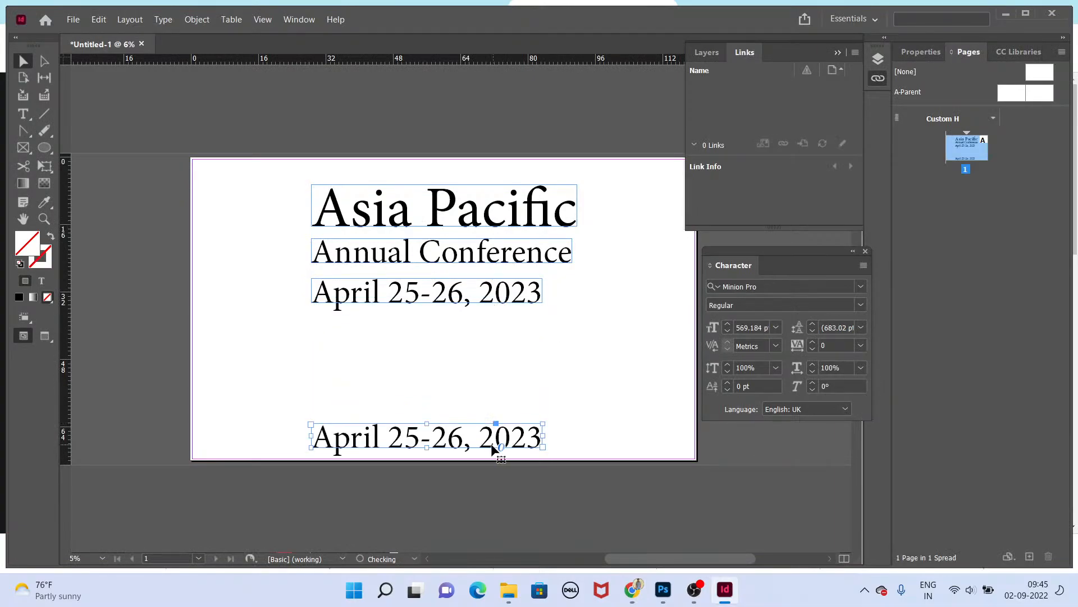
double_click(493, 443)
key(ctrl+a)
text(Am)
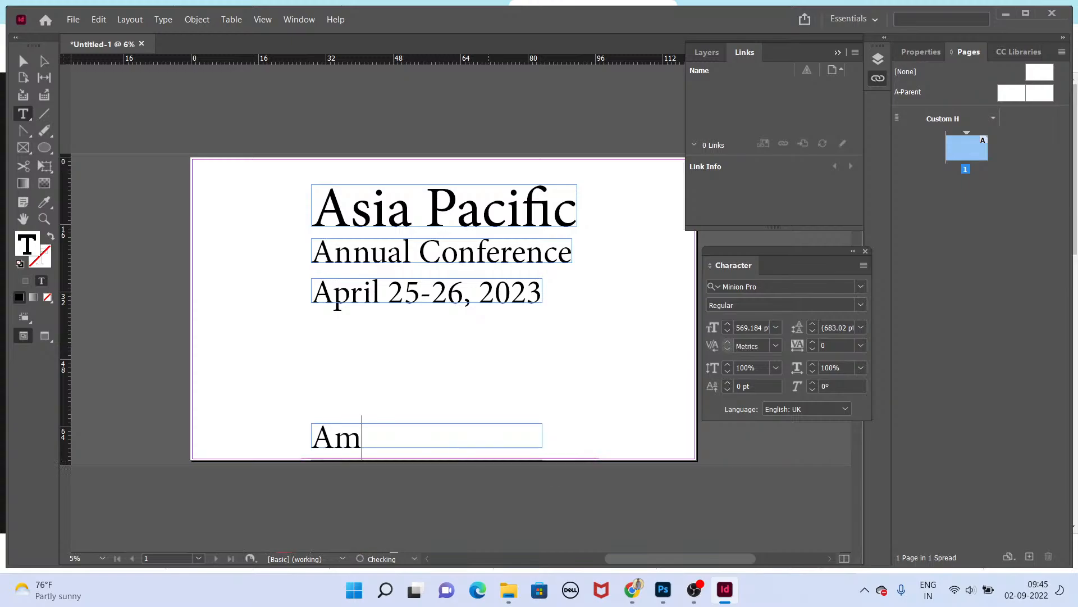
text(eerper)
key(ctrl+a)
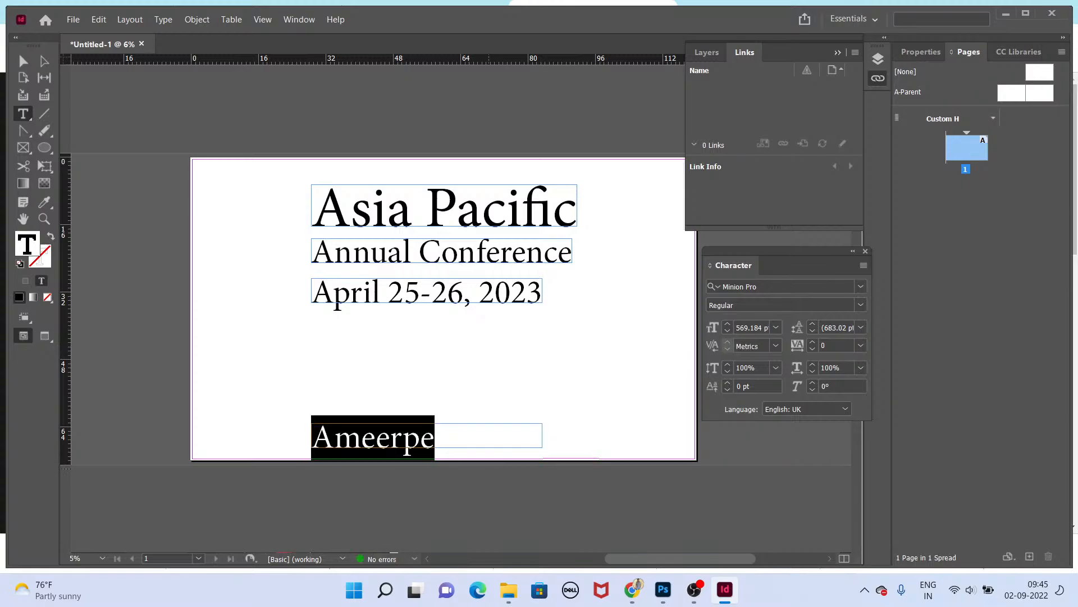
text(Hyderabad)
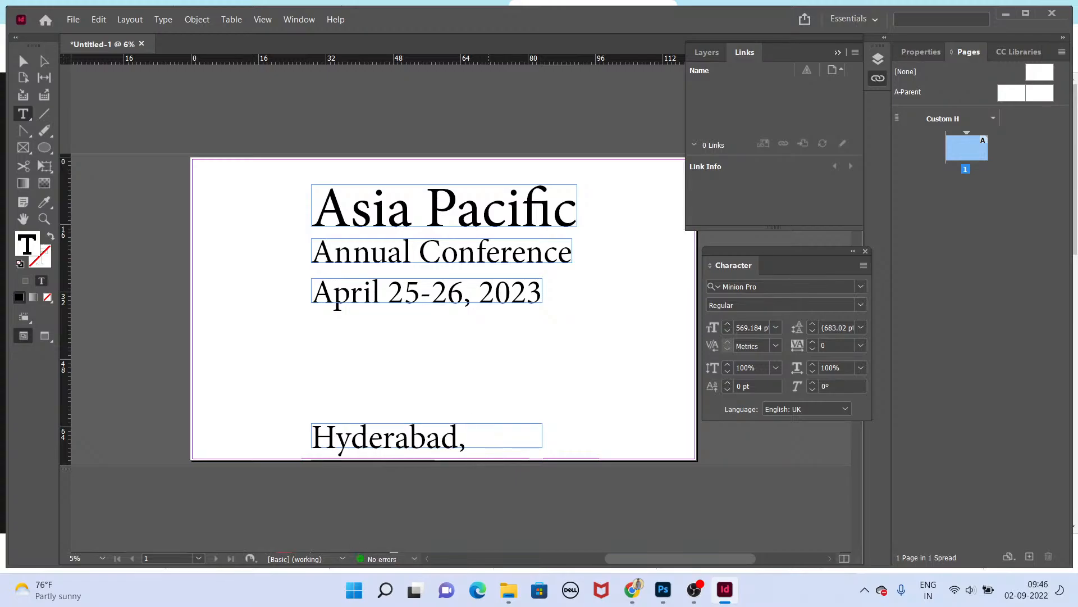
text(, Banga)
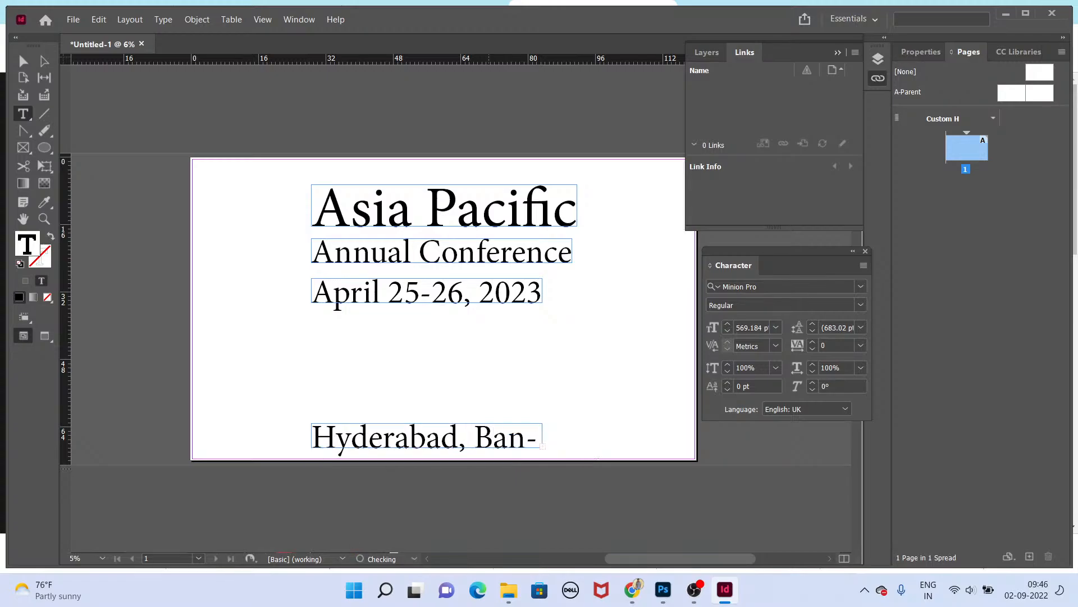
Step: Reduce the city line's text size to about 415 pt
key(ctrl+a)
key(ctrl+shift+comma)
key(ctrl+shift+comma)
key(ctrl+shift+comma)
key(ctrl+shift+comma)
key(ctrl+shift+comma)
key(ctrl+shift+comma)
key(ctrl+shift+comma)
key(ctrl+shift+comma)
key(ctrl+shift+comma)
key(ctrl+shift+comma)
key(ctrl+shift+comma)
key(ctrl+shift+comma)
key(ctrl+shift+comma)
key(ctrl+shift+comma)
key(ctrl+shift+comma)
key(ctrl+shift+comma)
key(ctrl+shift+comma)
key(ctrl+shift+comma)
key(ctrl+shift+comma)
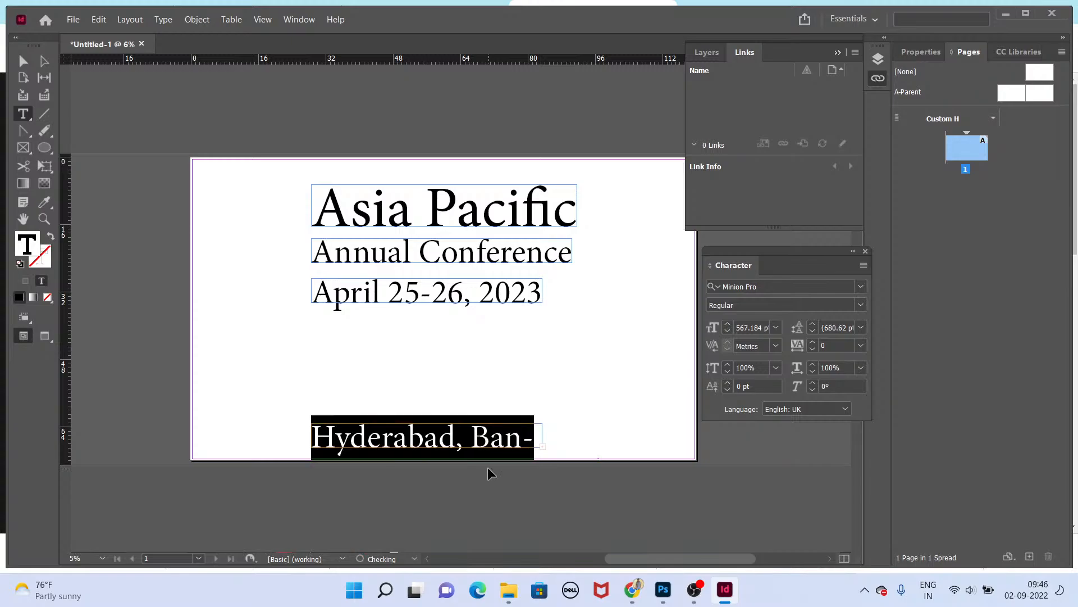
key(ctrl+shift+comma)
key(ctrl+shift+comma)
key(ctrl+shift+comma)
key(ctrl+shift+comma)
key(ctrl+shift+comma)
key(ctrl+shift+comma)
key(ctrl+shift+comma)
key(ctrl+shift+comma)
key(ctrl+shift+comma)
key(ctrl+shift+comma)
key(ctrl+shift+comma)
key(ctrl+shift+comma)
key(ctrl+shift+comma)
key(ctrl+shift+comma)
key(ctrl+shift+comma)
key(ctrl+shift+comma)
key(ctrl+shift+comma)
key(ctrl+shift+comma)
key(ctrl+shift+comma)
key(ctrl+shift+comma)
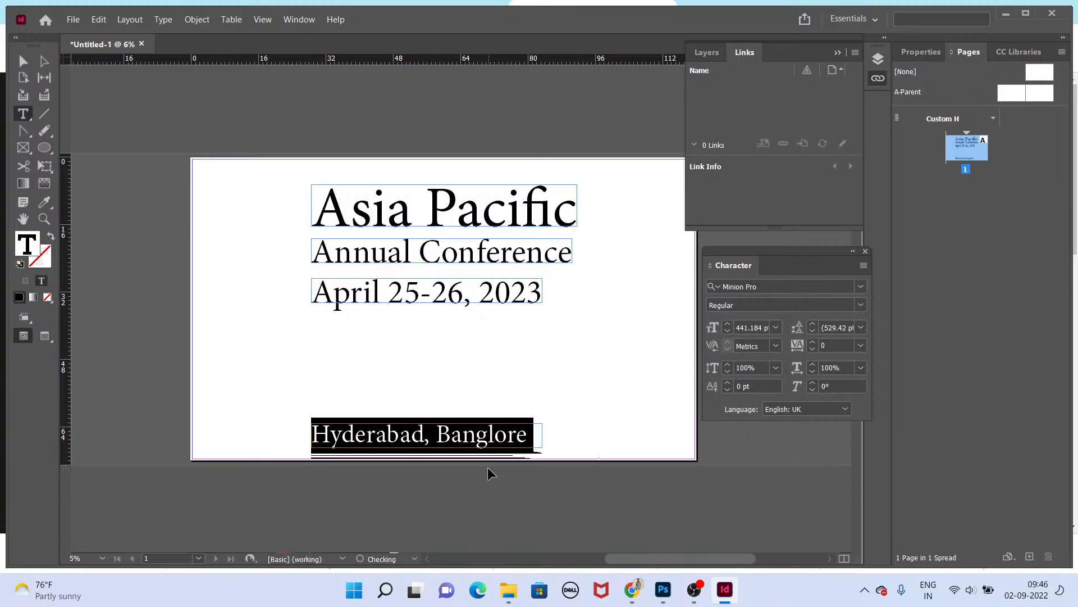
key(ctrl+shift+comma)
key(ctrl+shift+comma)
key(ctrl+shift+comma)
key(ctrl+shift+comma)
key(ctrl+shift+comma)
key(ctrl+shift+comma)
key(ctrl+shift+comma)
key(ctrl+shift+comma)
key(ctrl+shift+comma)
key(ctrl+shift+comma)
key(ctrl+shift+comma)
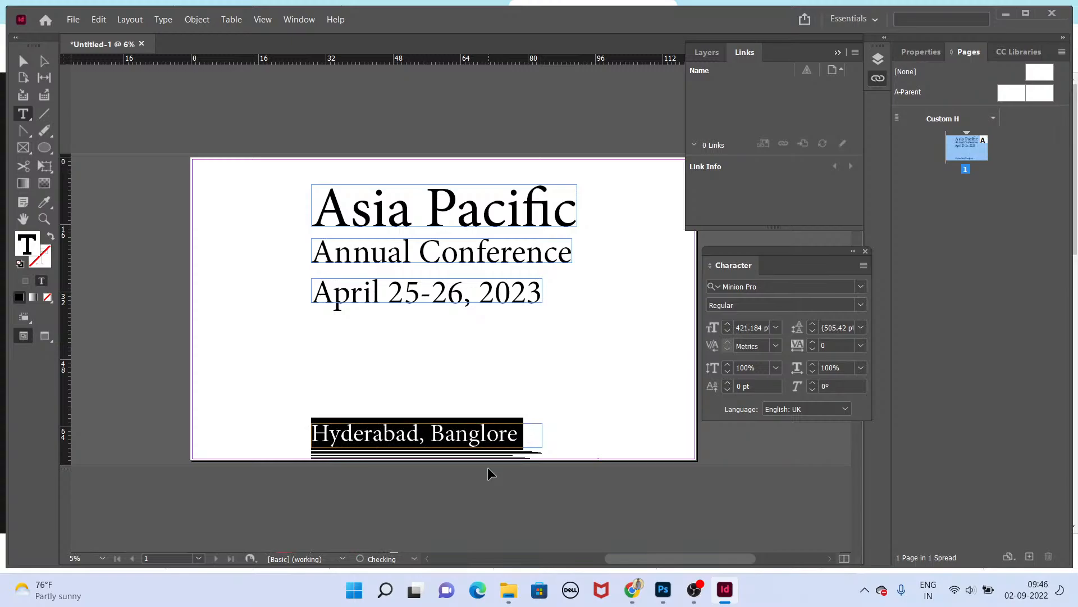
key(Right)
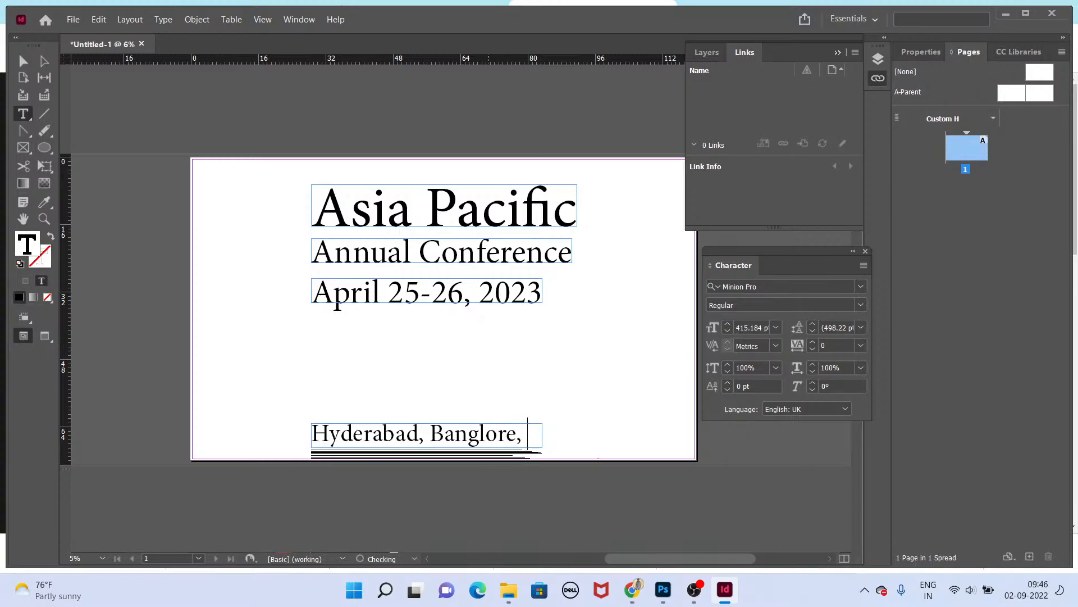
key(Escape)
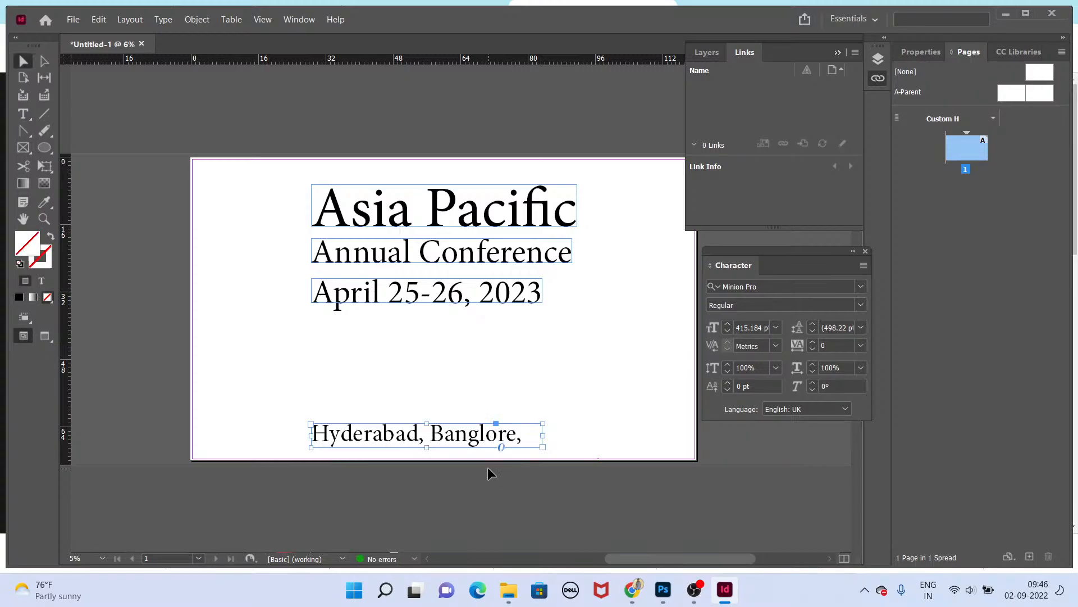
Step: Widen the city line's frame and append "Chennai" to its text
drag(542, 434, 644, 436)
key(t)
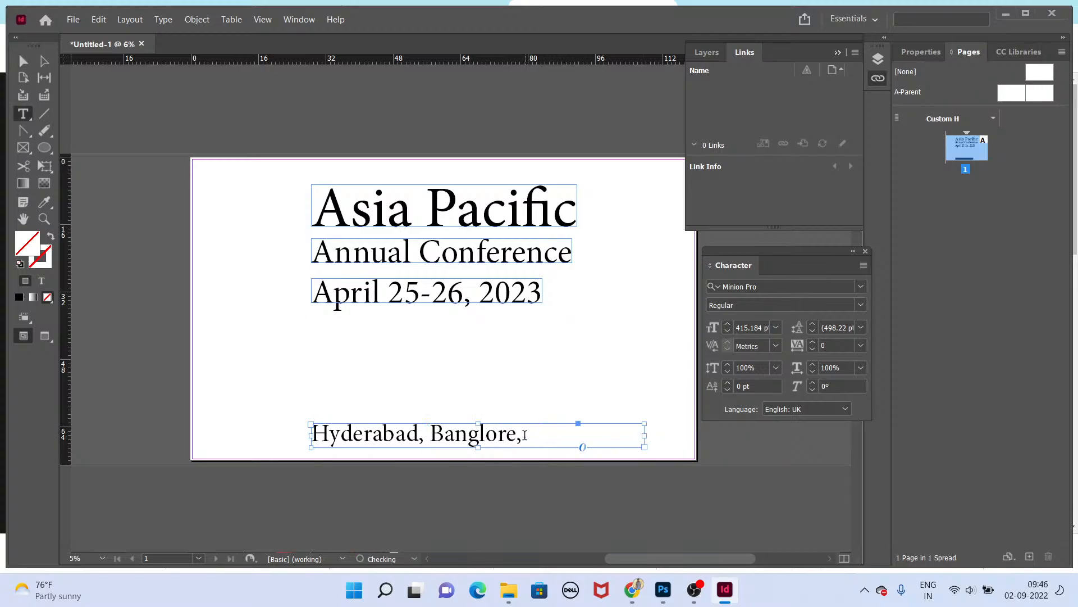
click(528, 437)
text(Chennai)
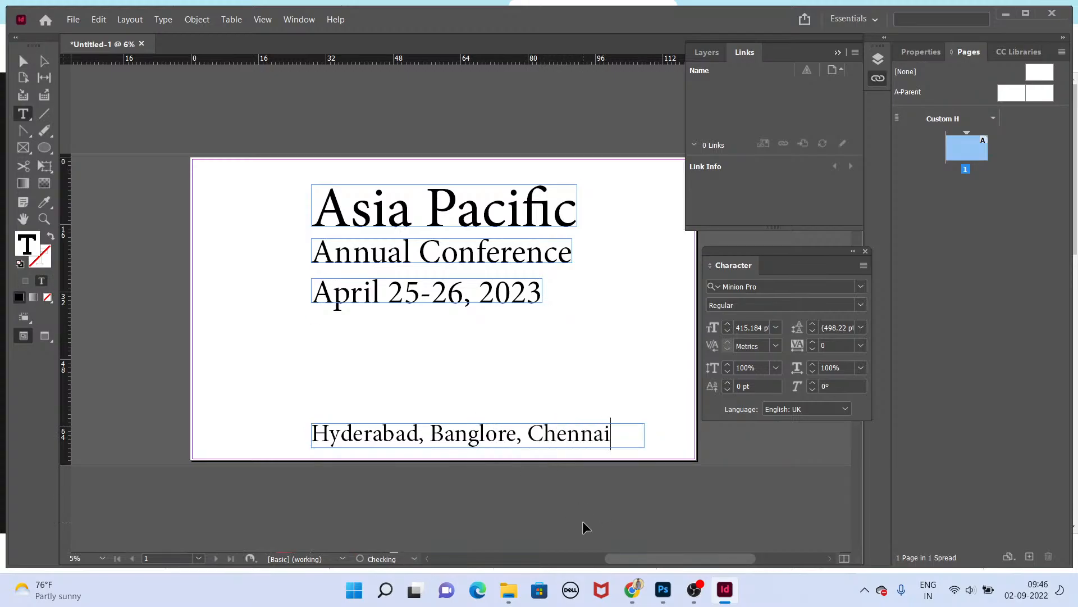
key(Escape)
Step: Fit the city line's frame to its text and nudge it slightly lower on the page
key(t)
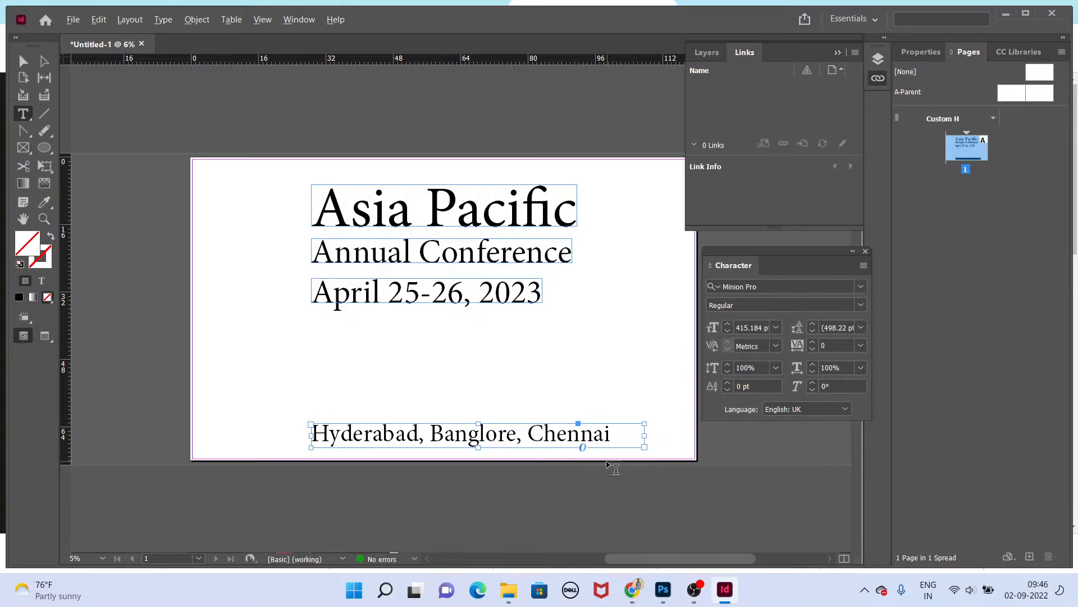
click(612, 470)
key(v)
drag(579, 441, 579, 445)
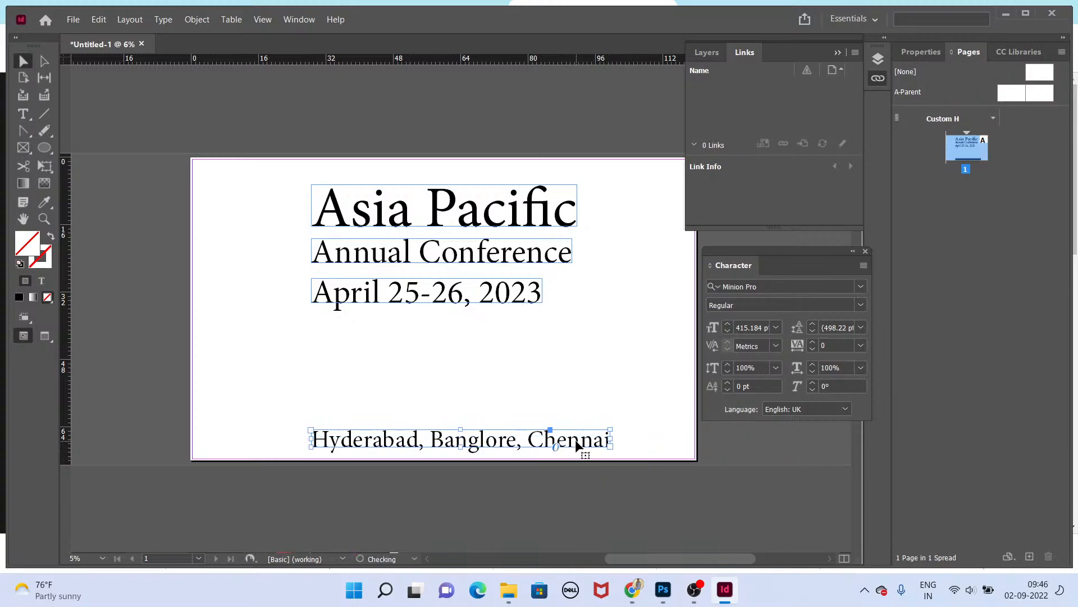
click(592, 515)
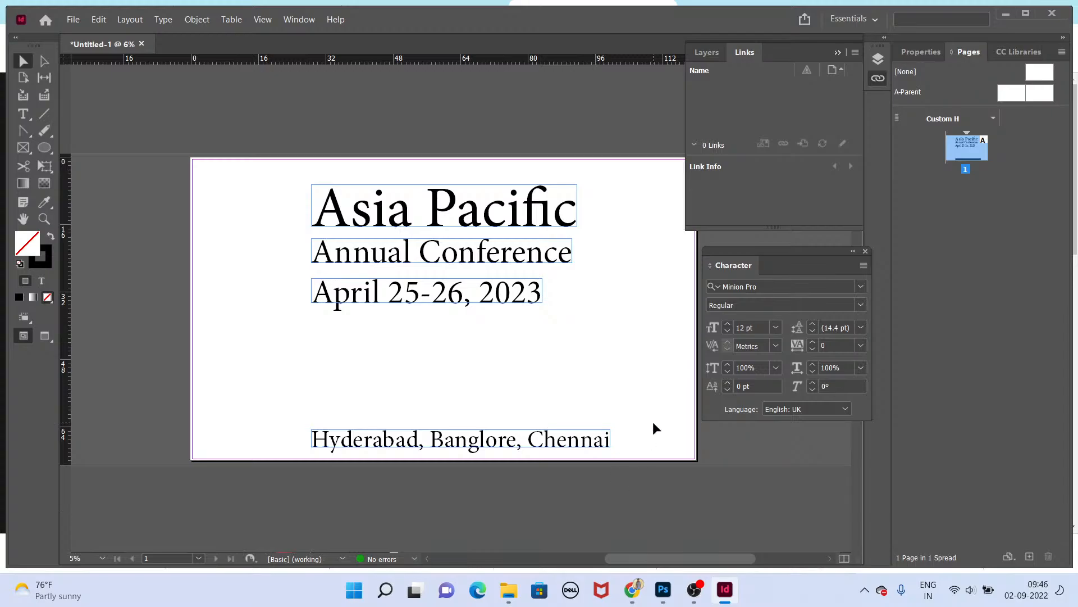
Step: Set the 'Asia Pacific' title's font to Poppins Bold and fit its frame to the text
scroll(581, 232, up, 2)
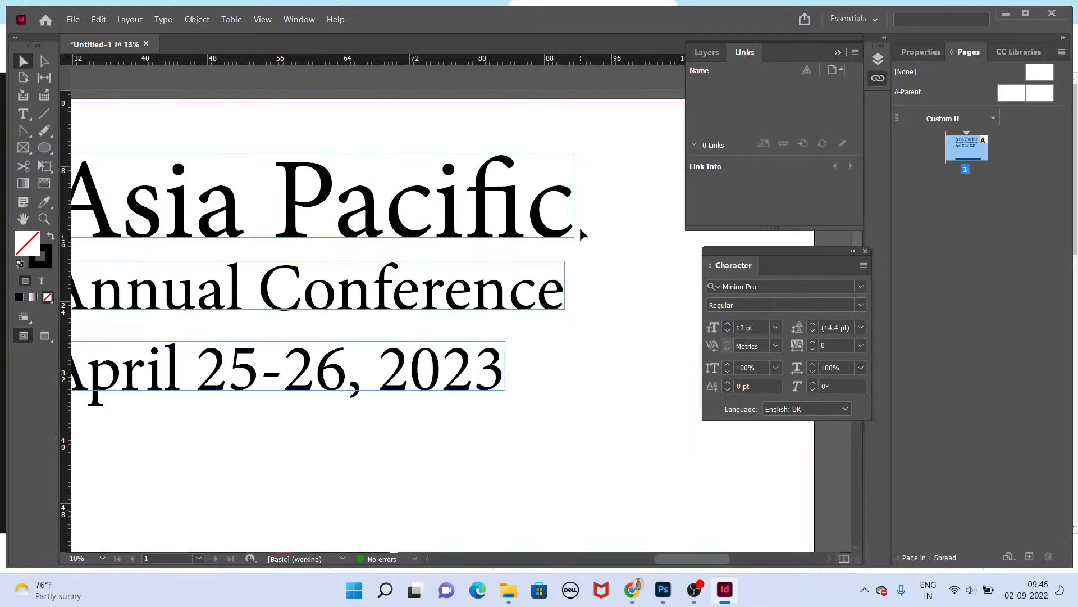
scroll(602, 296, down, 2)
click(458, 221)
key(ctrl+t)
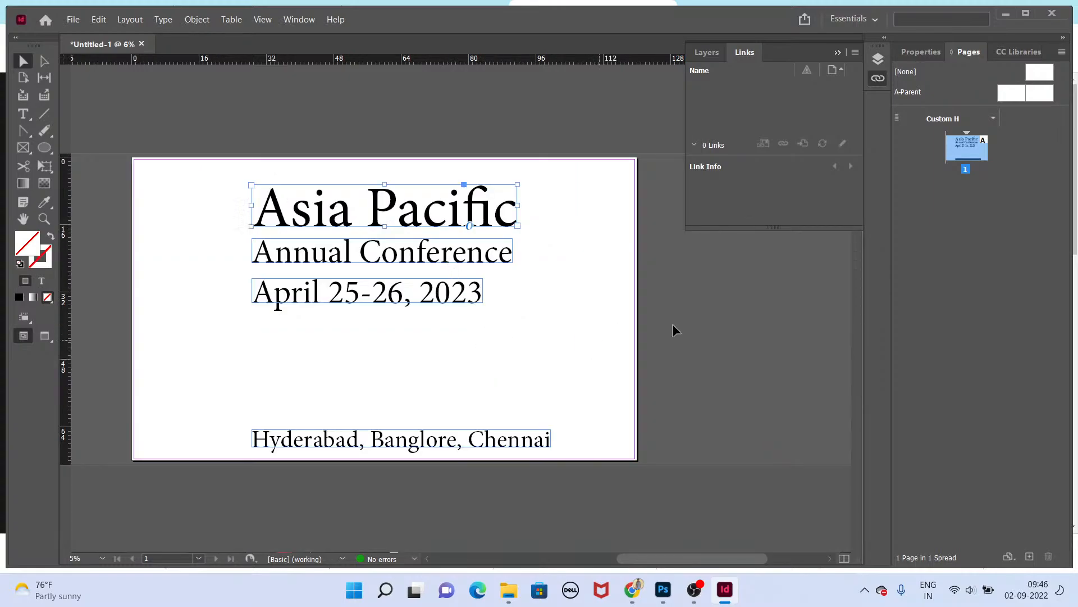
key(ctrl+t)
drag(794, 252, 661, 284)
click(737, 288)
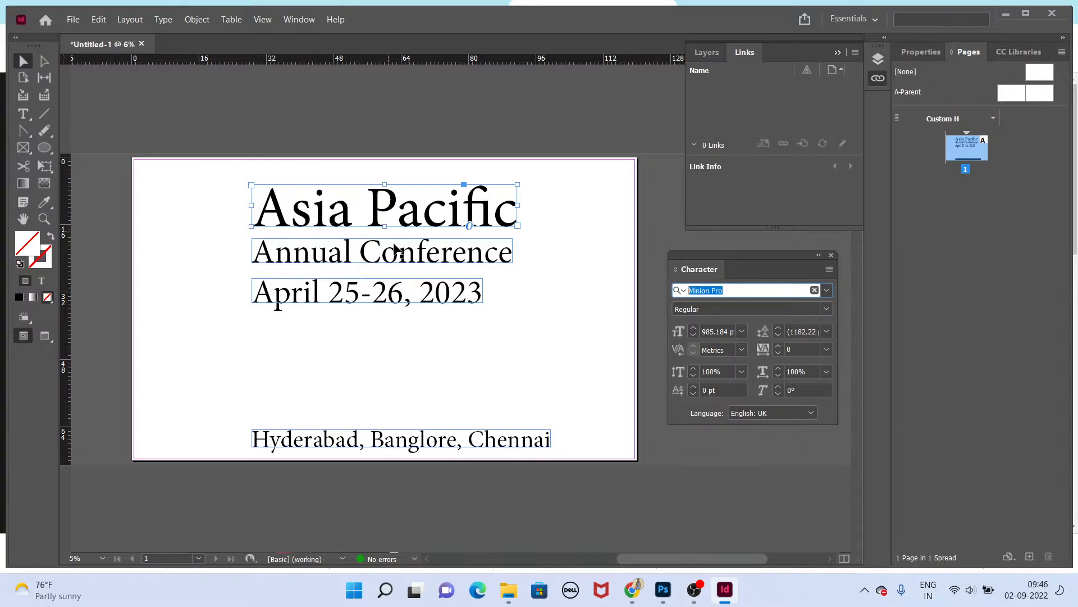
drag(776, 289, 640, 286)
text(popp)
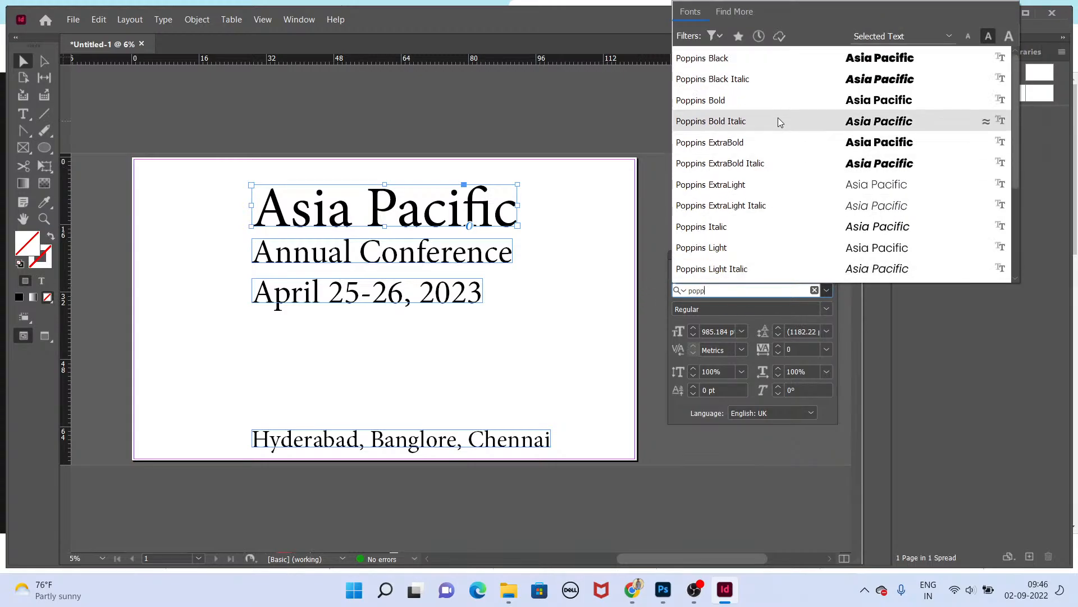
click(770, 102)
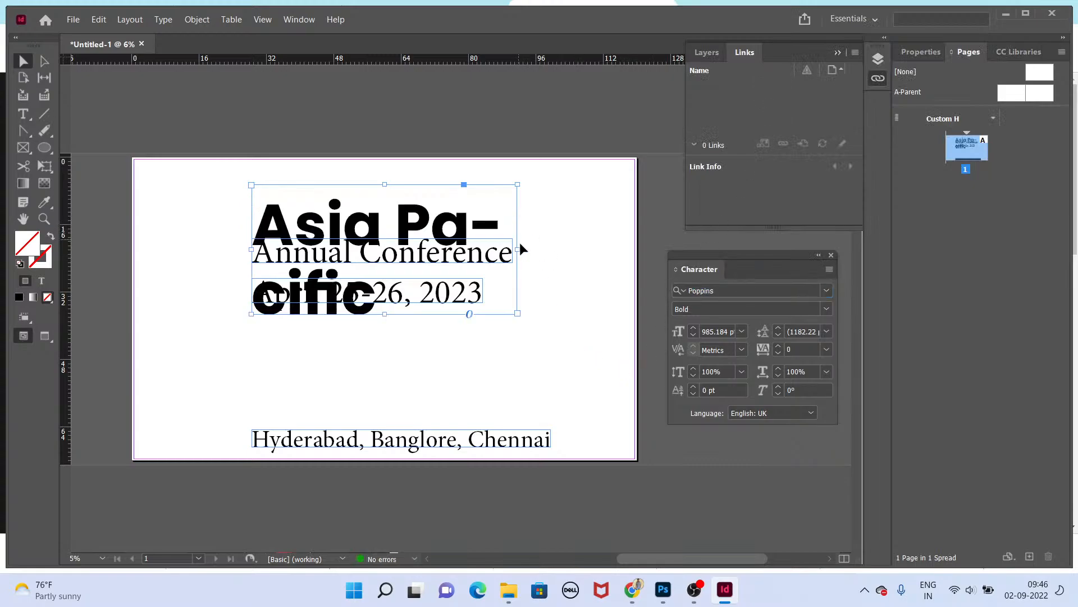
drag(515, 250, 627, 246)
key(ctrl+alt+c)
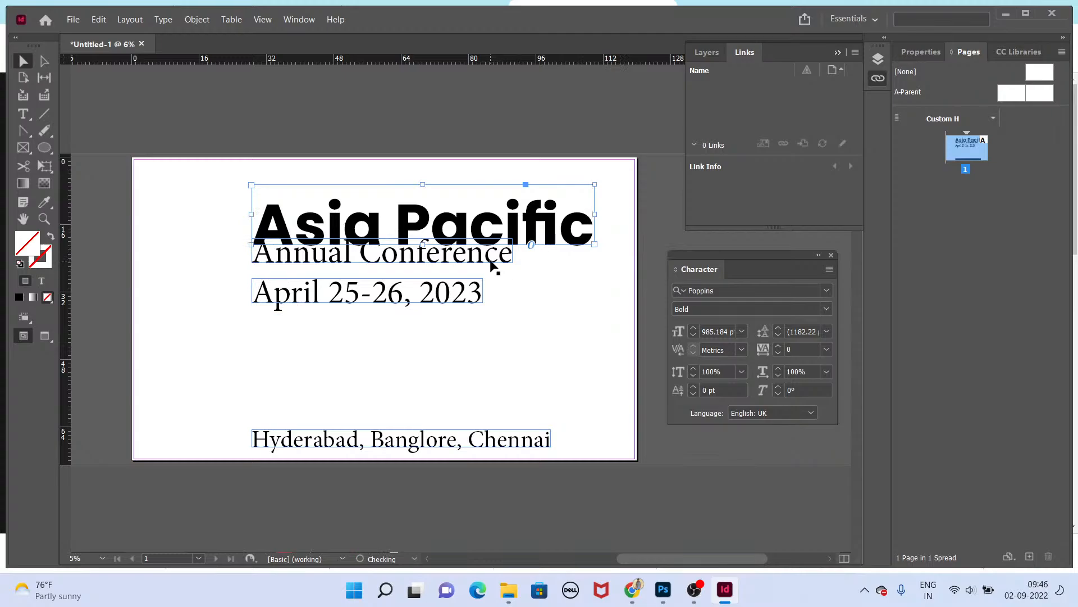
Step: Move the 'Annual Conference' line lower, set its font to Poppins SemiBold and widen its frame
drag(492, 264, 528, 292)
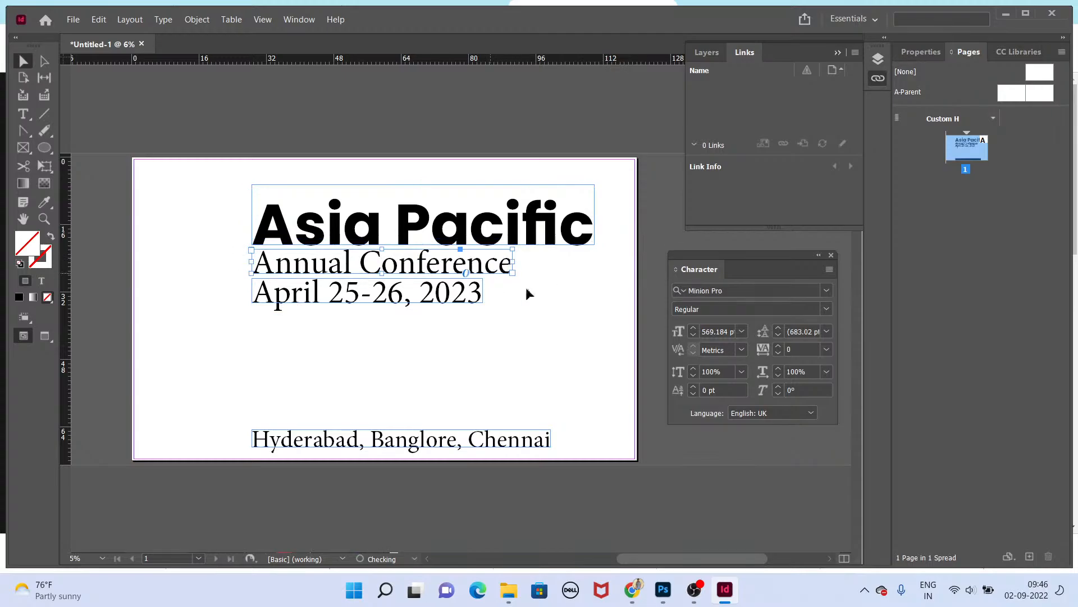
click(785, 290)
text(popp)
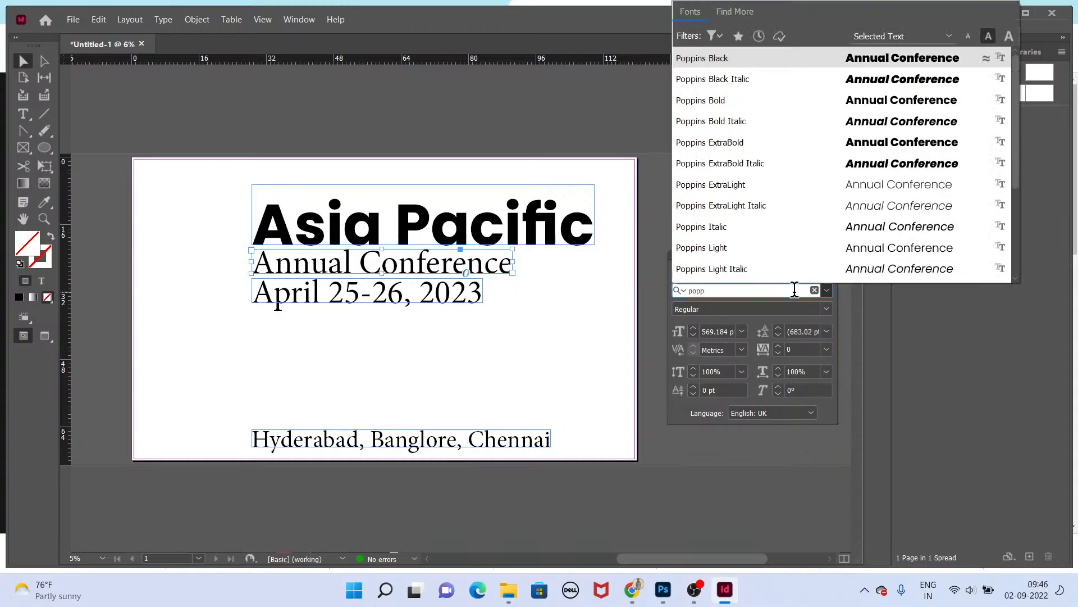
scroll(771, 258, down, 2)
click(753, 269)
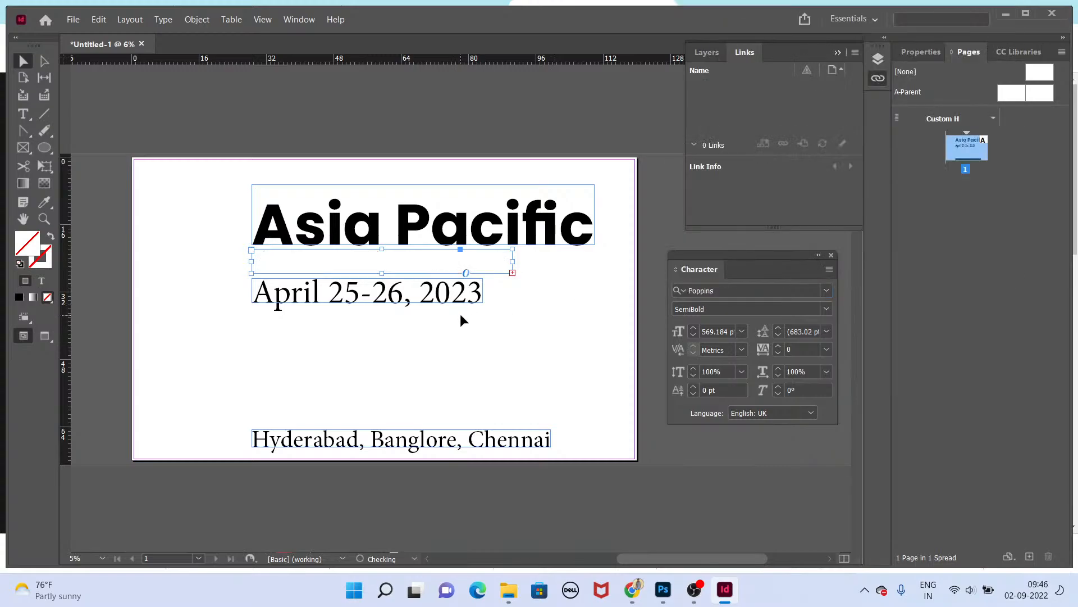
drag(513, 288, 596, 287)
Step: Move the date line lower, set its font to Poppins Medium and widen its frame
drag(368, 302, 373, 321)
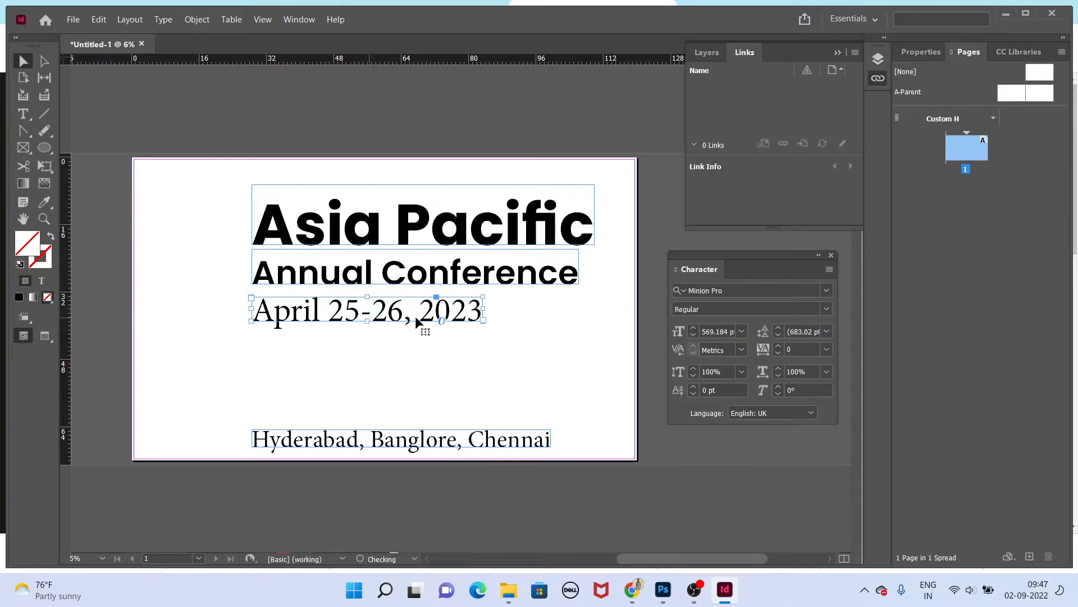
click(749, 289)
text(popp)
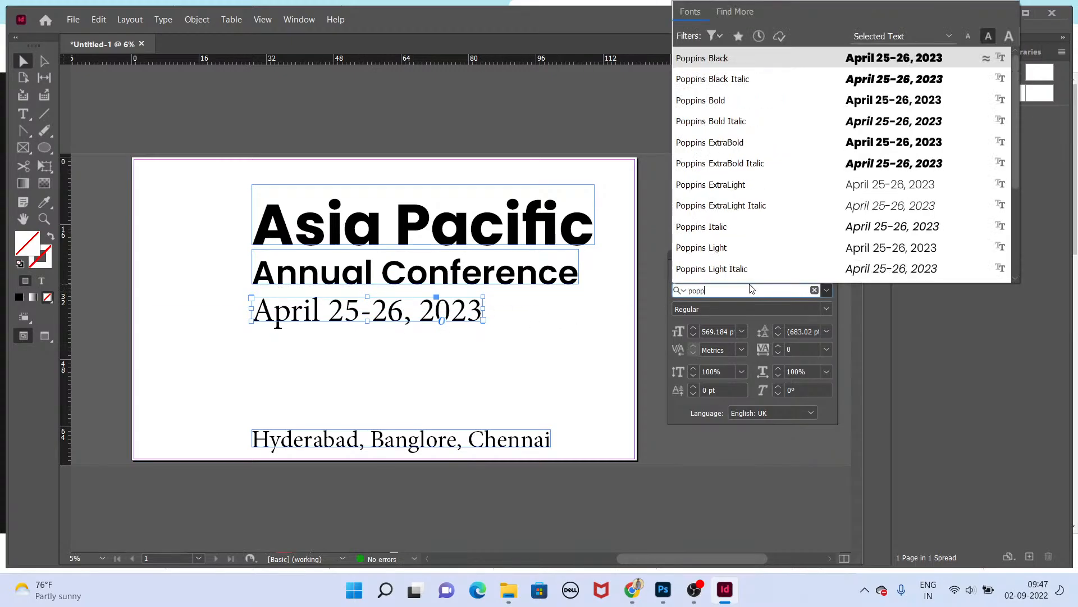
scroll(749, 150, down, 1)
click(749, 247)
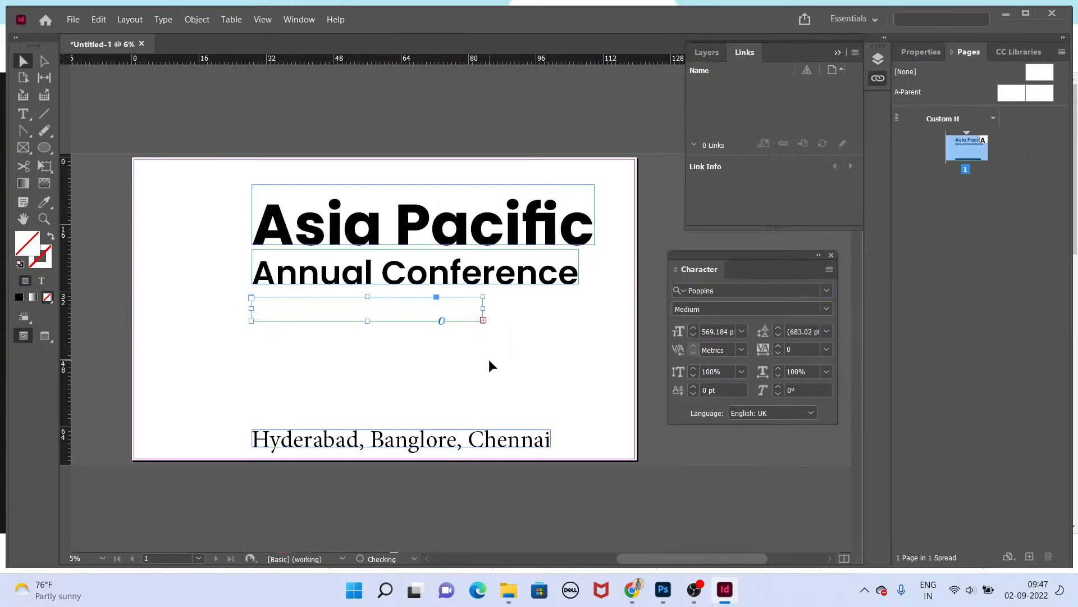
drag(483, 334, 514, 379)
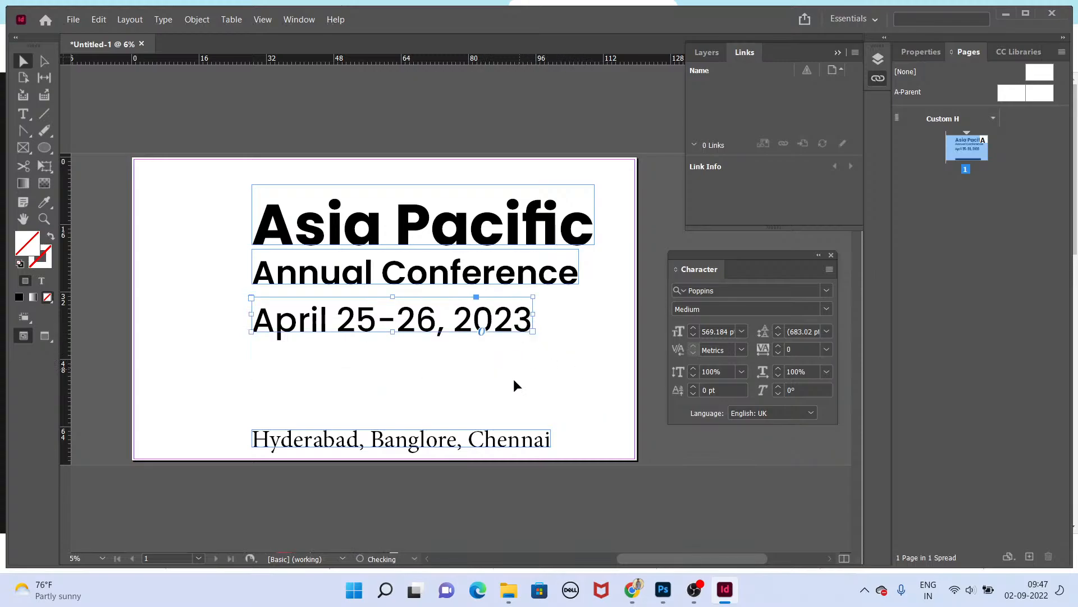
Step: Nudge the date and subtitle lines slightly to even out the spacing between the heading lines
click(467, 334)
drag(477, 311, 476, 317)
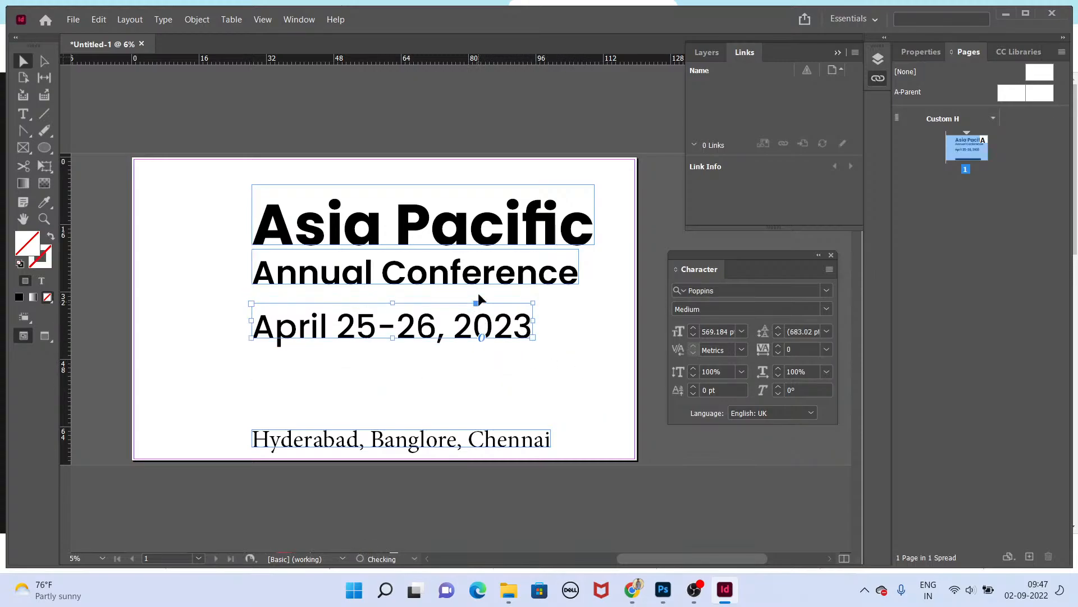
drag(480, 275, 482, 279)
Step: Select the three heading lines together, scale them down slightly and move them toward the top left
shift+click(498, 240)
shift+click(502, 325)
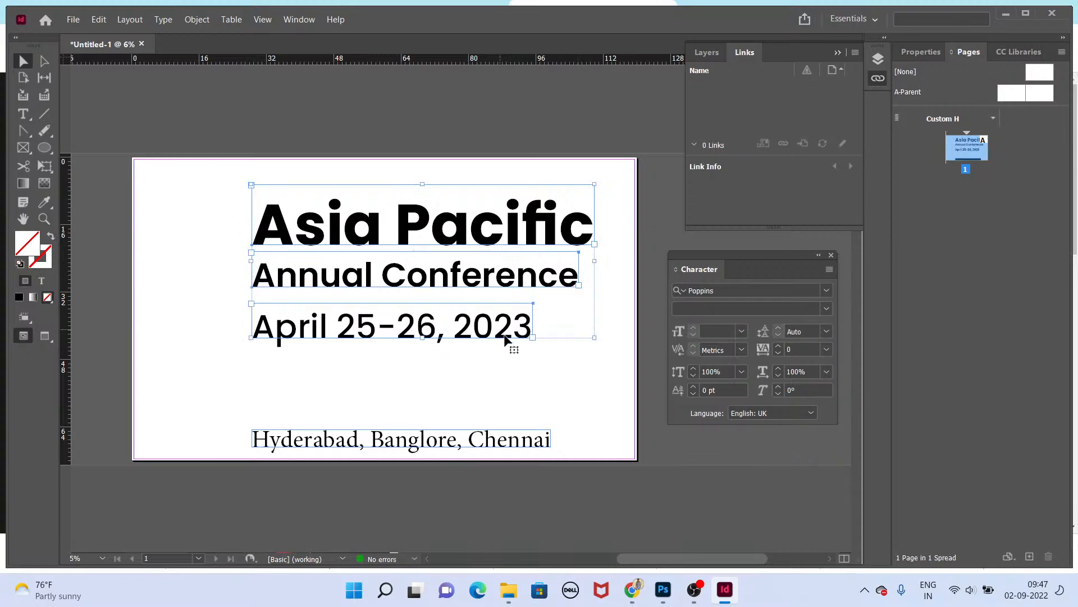
drag(596, 338, 558, 322)
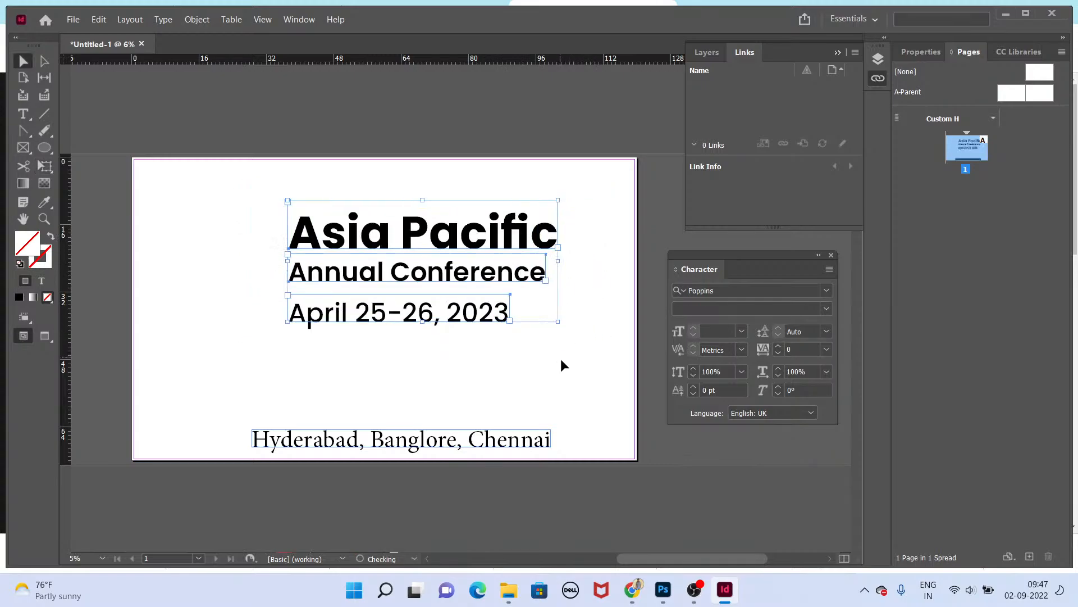
drag(508, 222, 467, 190)
click(447, 365)
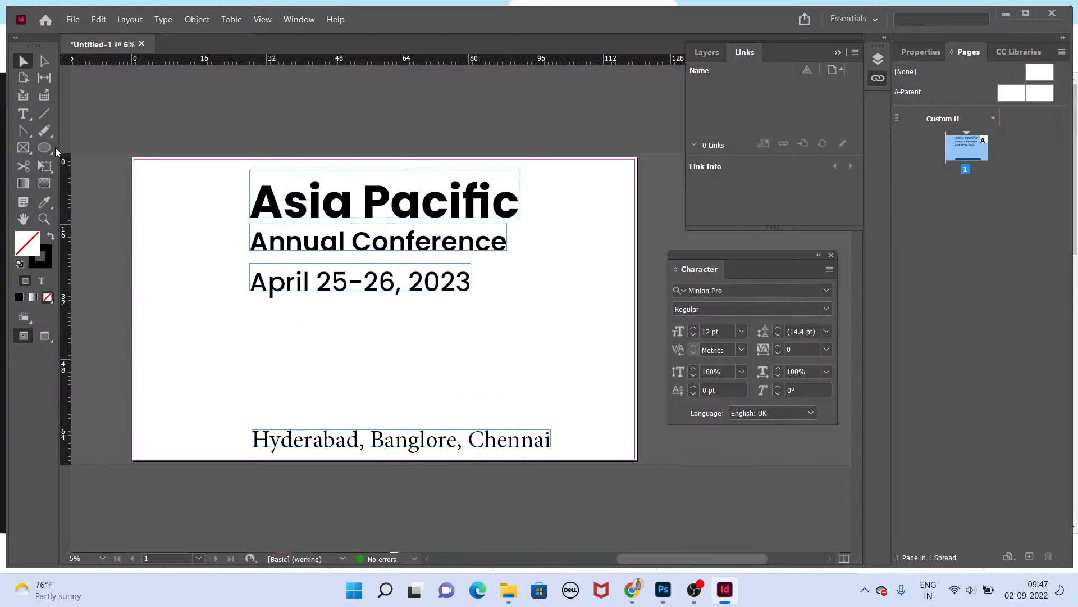
Step: Draw a full-width rectangle about 120 x 17 in across the subtitle and date area
drag(52, 143, 101, 163)
drag(133, 223, 640, 296)
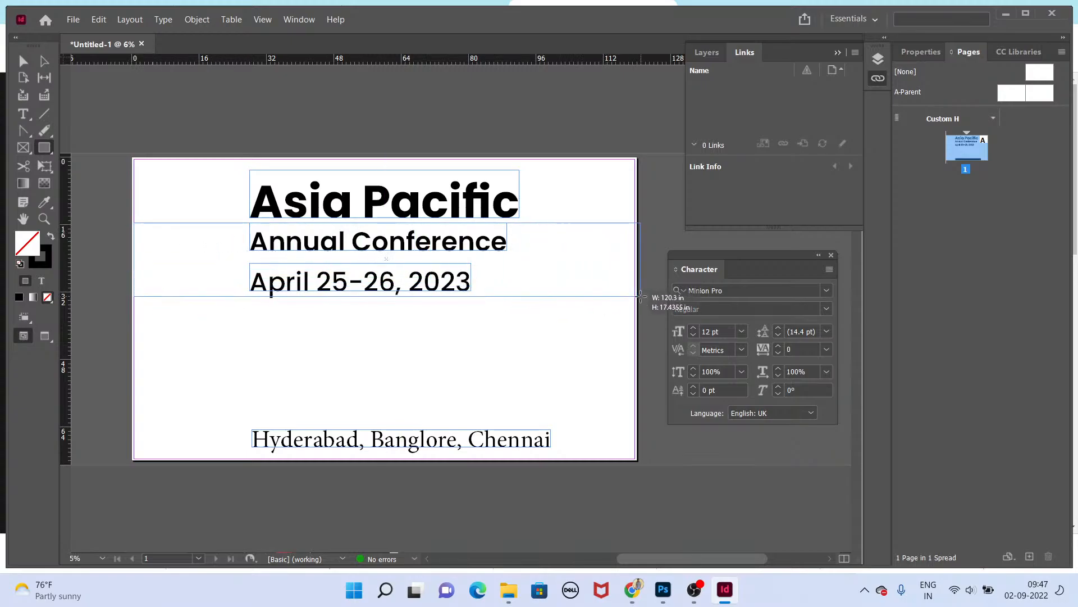
key(v)
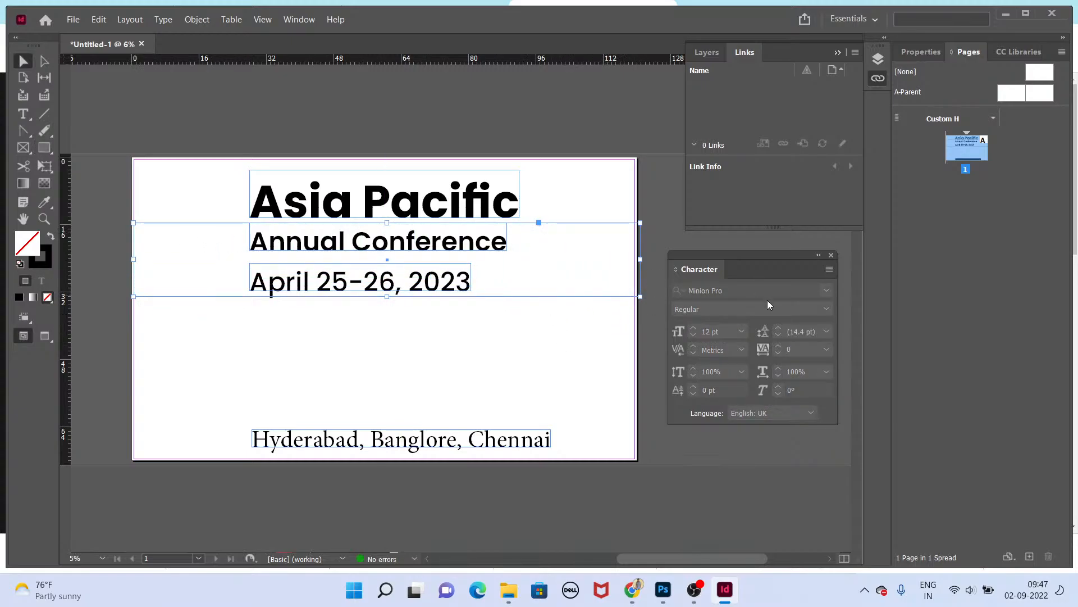
Step: Fill the rectangle with the yellow swatch C=0 M=0 Y=100 K=0
click(44, 150)
key(F6)
key(F6)
key(F5)
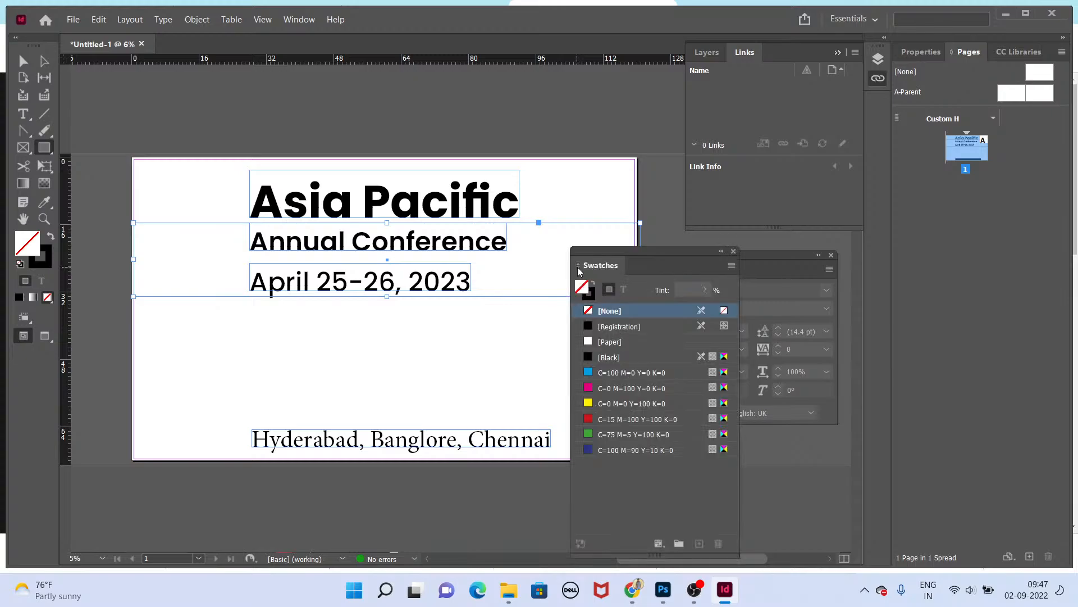
drag(628, 255, 800, 253)
click(803, 385)
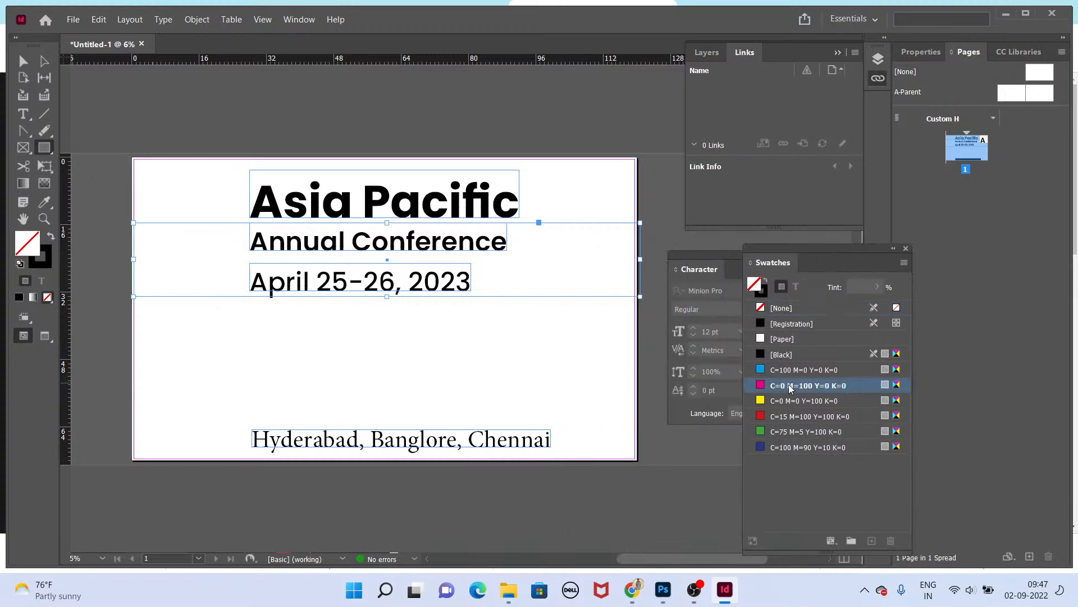
click(808, 401)
key(v)
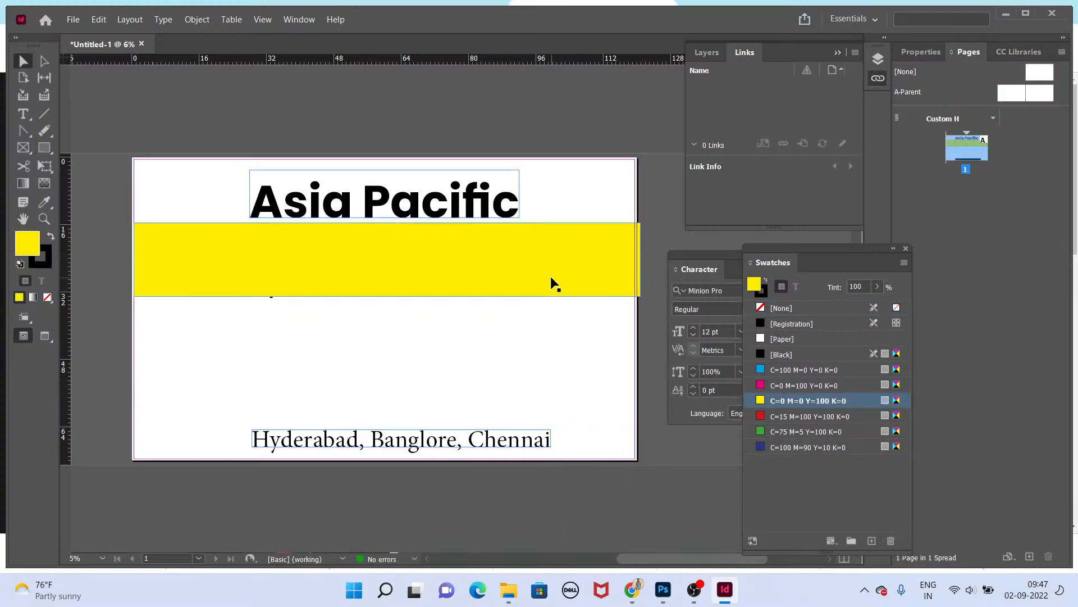
Step: Send the yellow rectangle behind the text and extend its top edge to the top of the page
key(ctrl+shift+bracketleft)
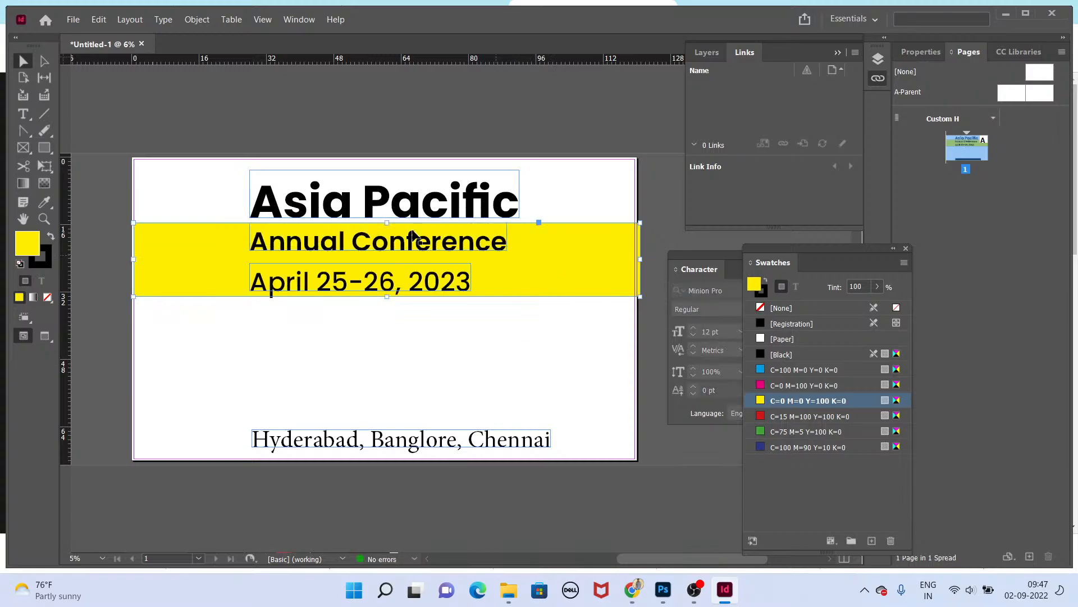
drag(389, 224, 407, 166)
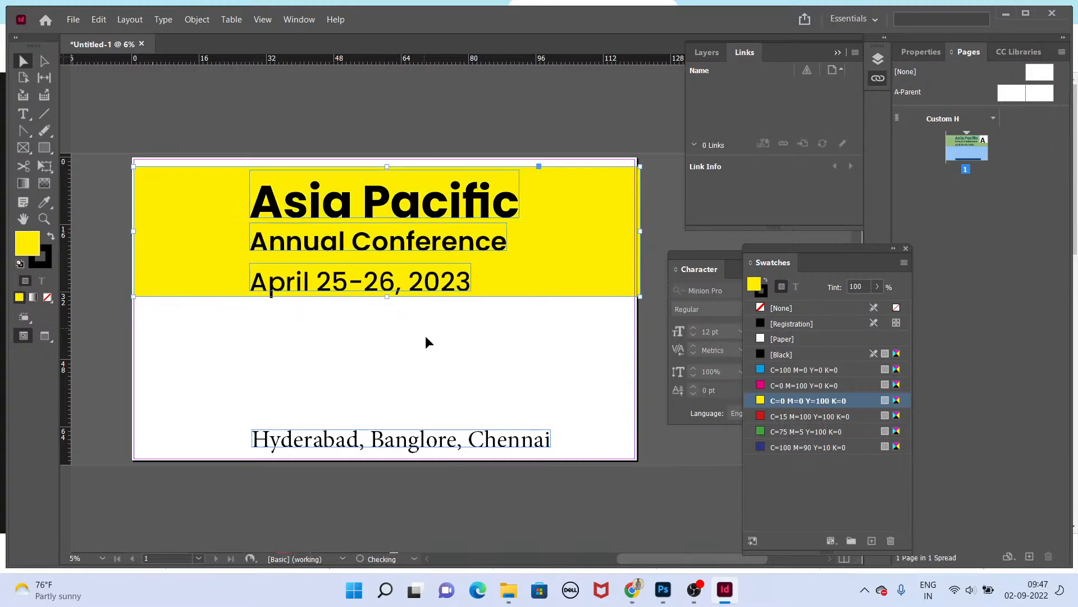
Step: Move the title and subtitle to the left and place the date line at the upper right of the banner
click(454, 246)
shift+click(467, 207)
drag(467, 208, 373, 211)
drag(414, 281, 610, 221)
click(362, 244)
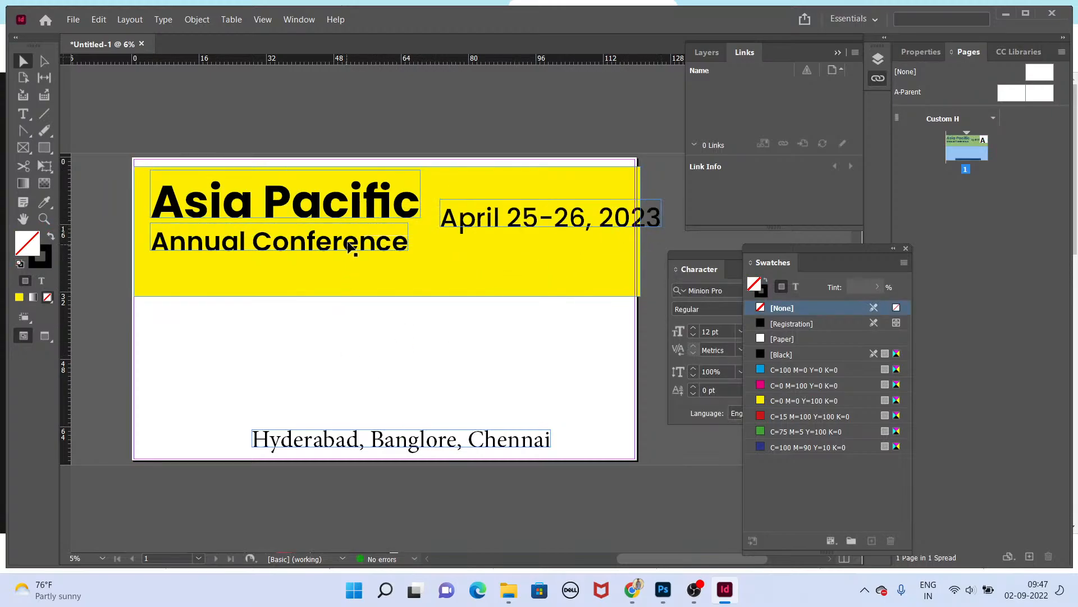
Step: Scale the subtitle up slightly and nudge the title and subtitle into alignment
key(r)
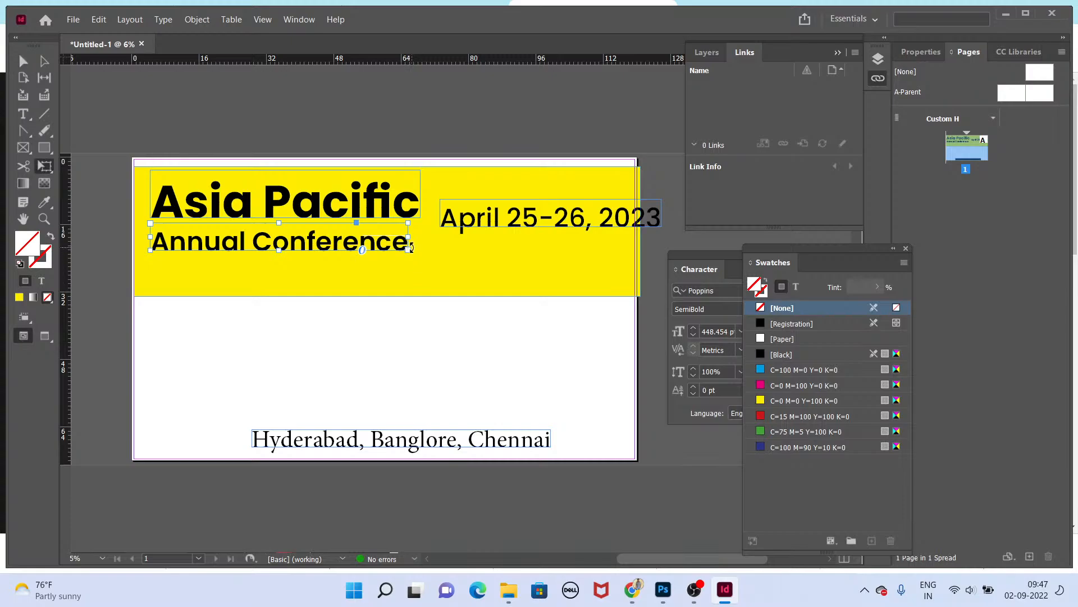
drag(409, 252, 420, 251)
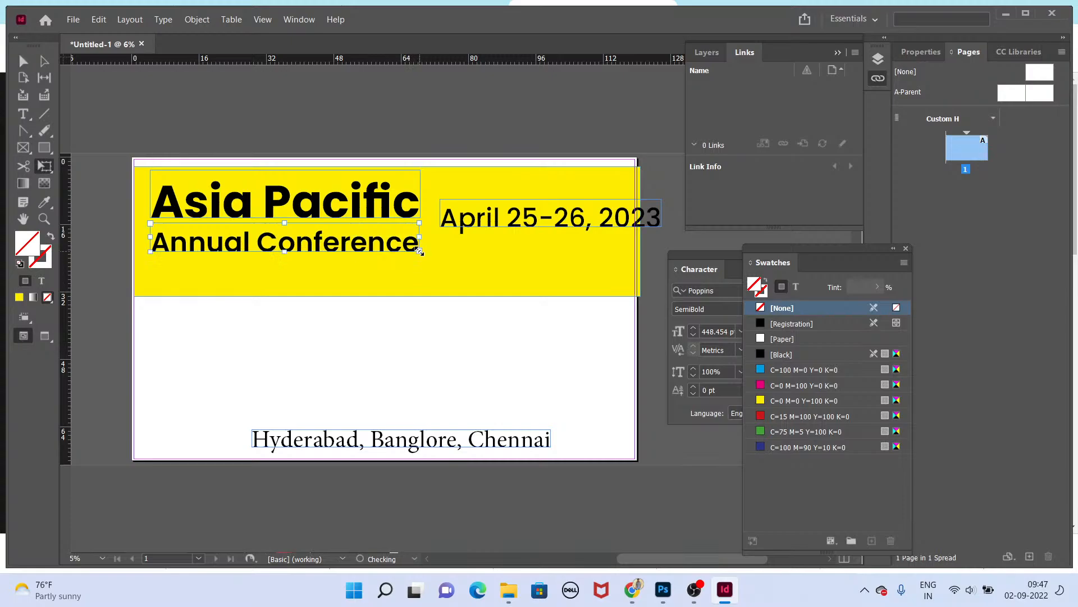
key(v)
click(409, 382)
drag(382, 242, 382, 246)
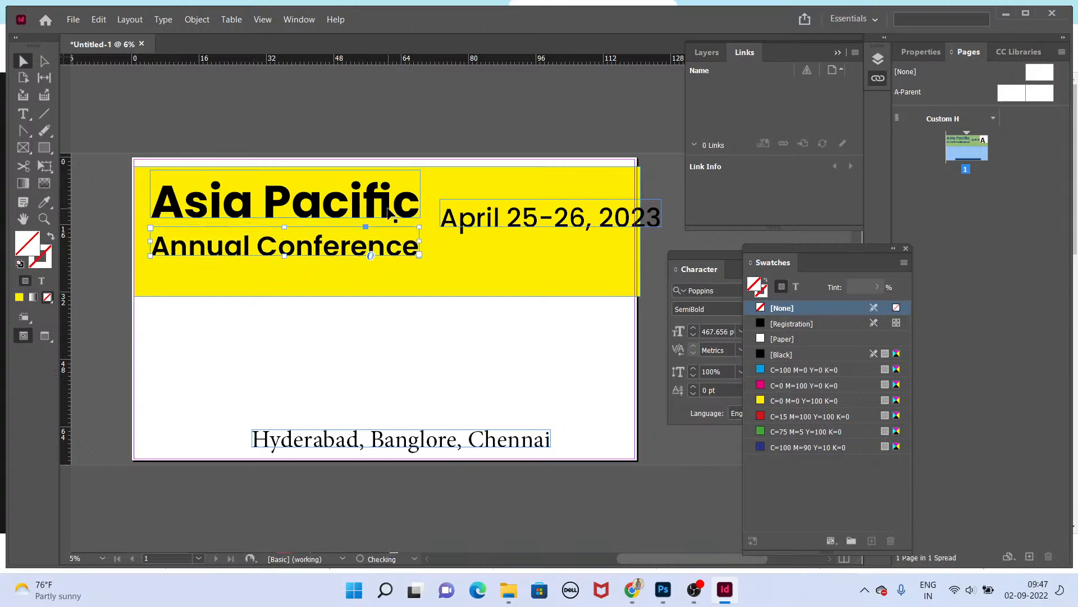
drag(371, 194, 366, 197)
drag(425, 358, 430, 358)
Step: Delete ', 2023' from the date line so it reads 'April 25-26'
double_click(507, 217)
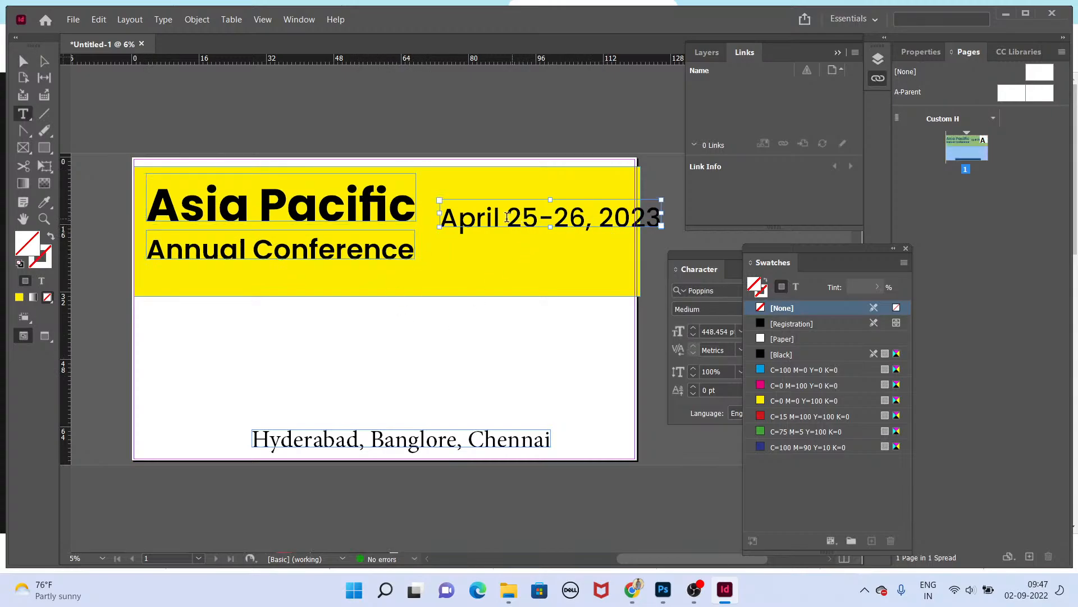
drag(505, 214, 668, 239)
key(BackSpace)
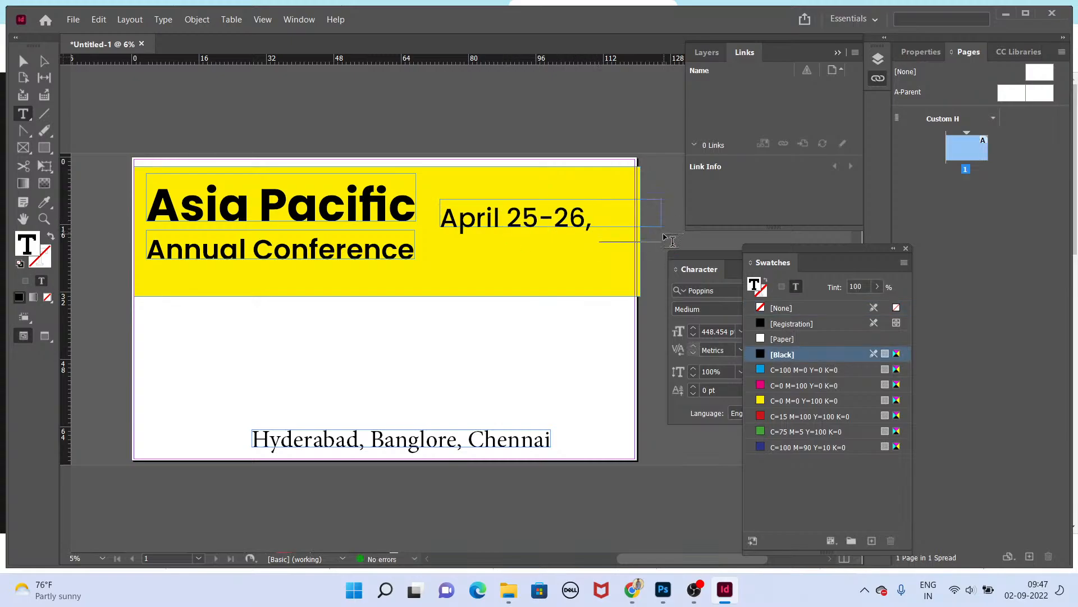
key(BackSpace)
key(Escape)
Step: Duplicate the date line below itself and replace the copy's text with '2023'
drag(562, 212, 594, 196)
alt+drag(591, 195, 589, 233)
key(t)
triple_click(589, 232)
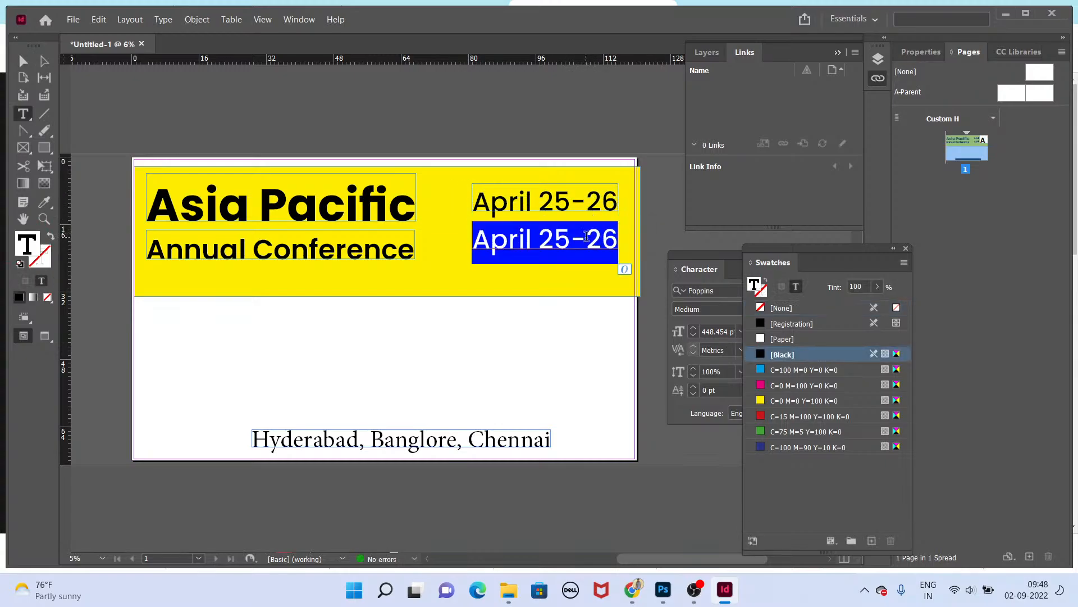
text(2023)
key(Escape)
Step: Scale the '2023' line up and the 'April 25-26' line down, placing both at the banner's right
key(e)
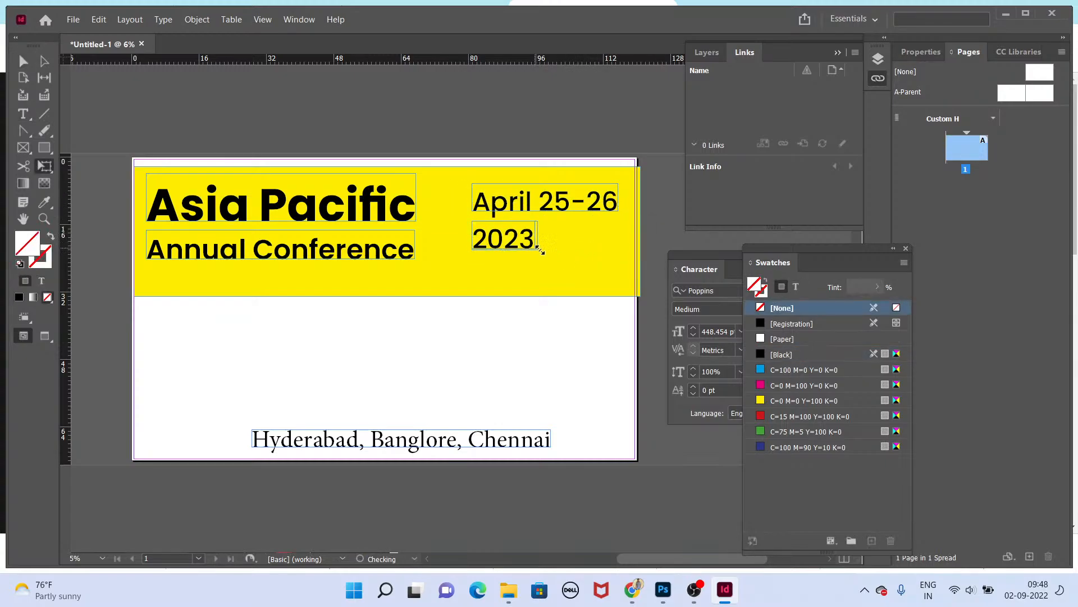
key(v)
drag(621, 280, 593, 267)
key(e)
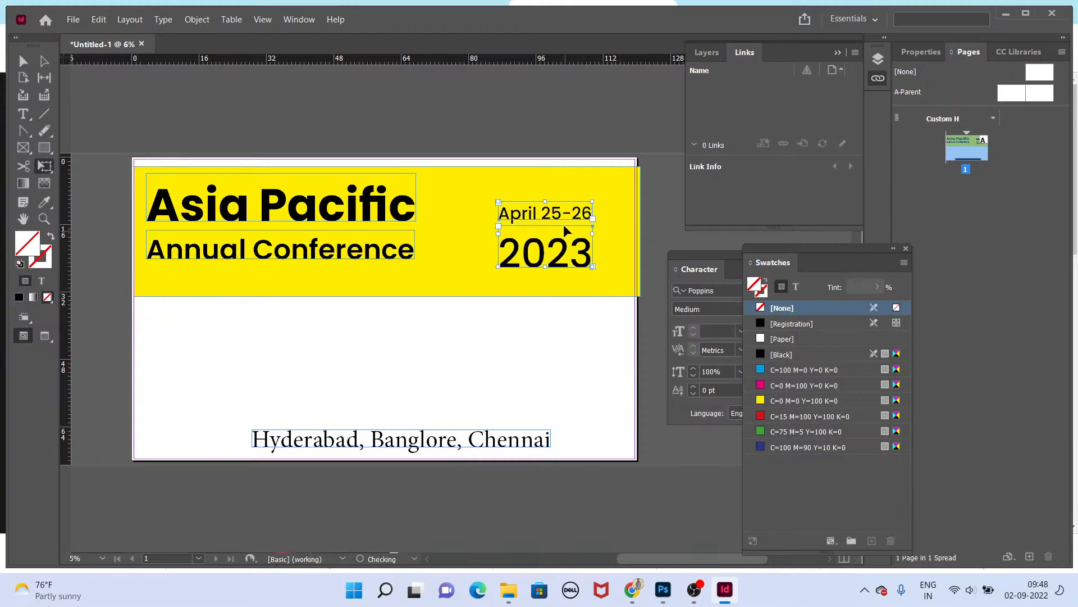
drag(565, 219, 589, 203)
key(v)
click(531, 359)
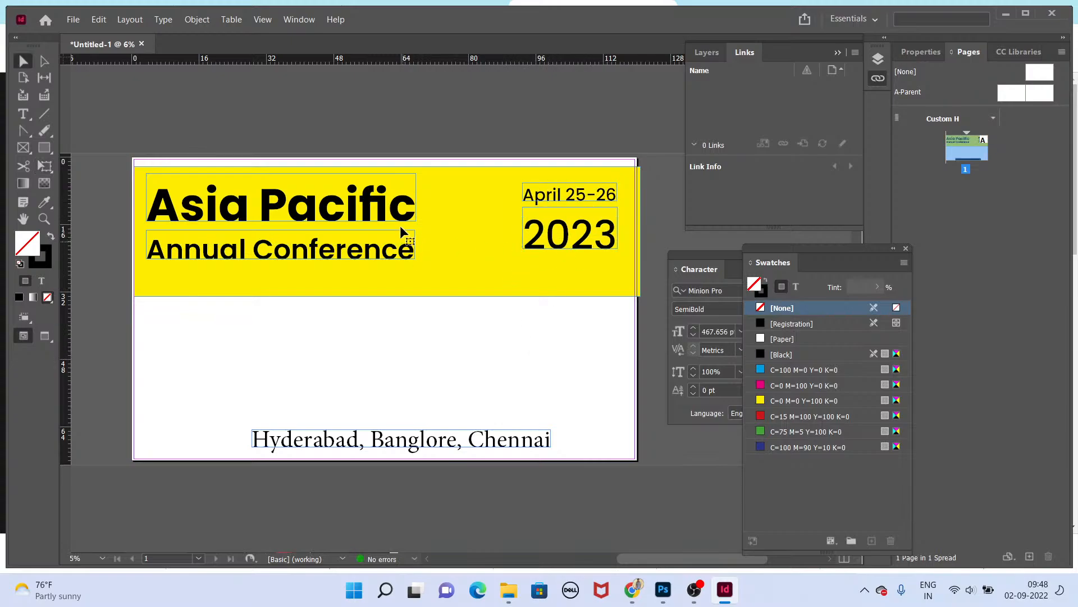
Step: Enlarge the title and subtitle block within the yellow banner
drag(400, 226, 461, 257)
key(e)
key(v)
click(450, 296)
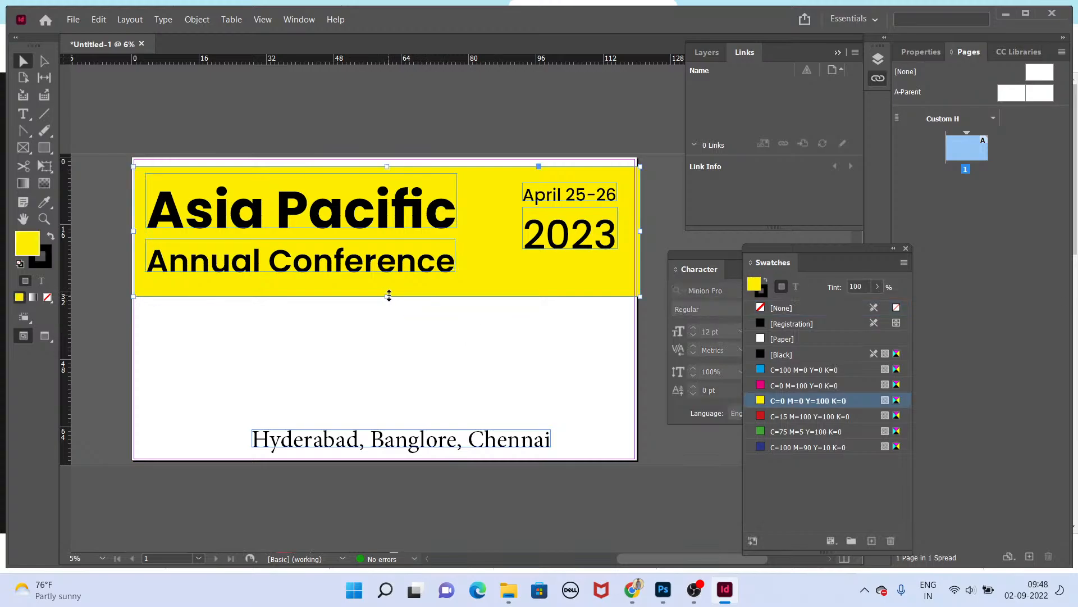
Step: Shorten the yellow banner by raising its bottom edge
drag(388, 296, 390, 281)
click(428, 314)
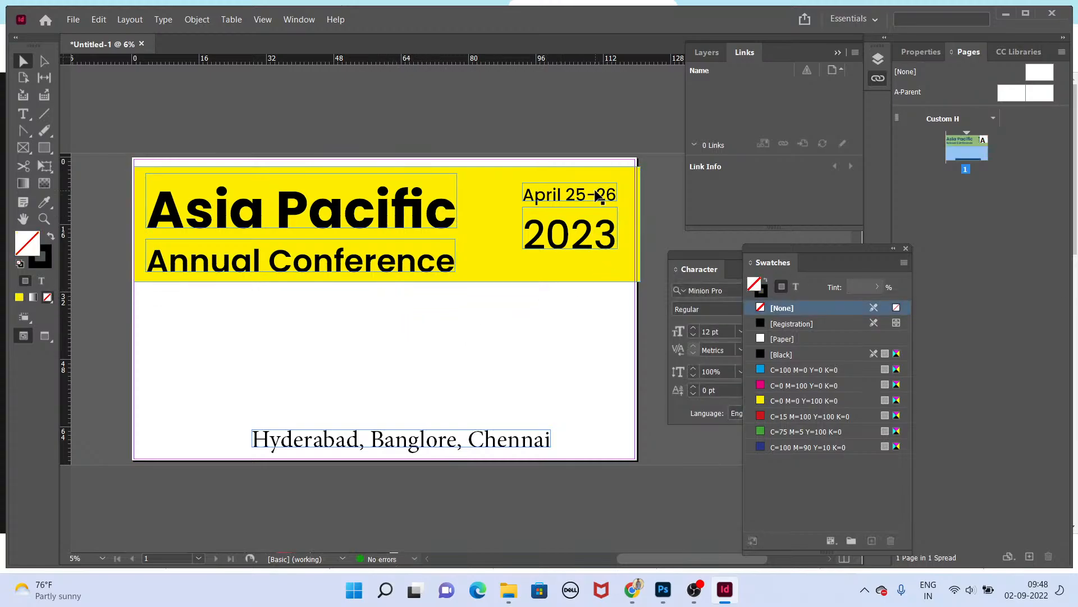
click(251, 221)
drag(236, 253, 238, 253)
click(294, 310)
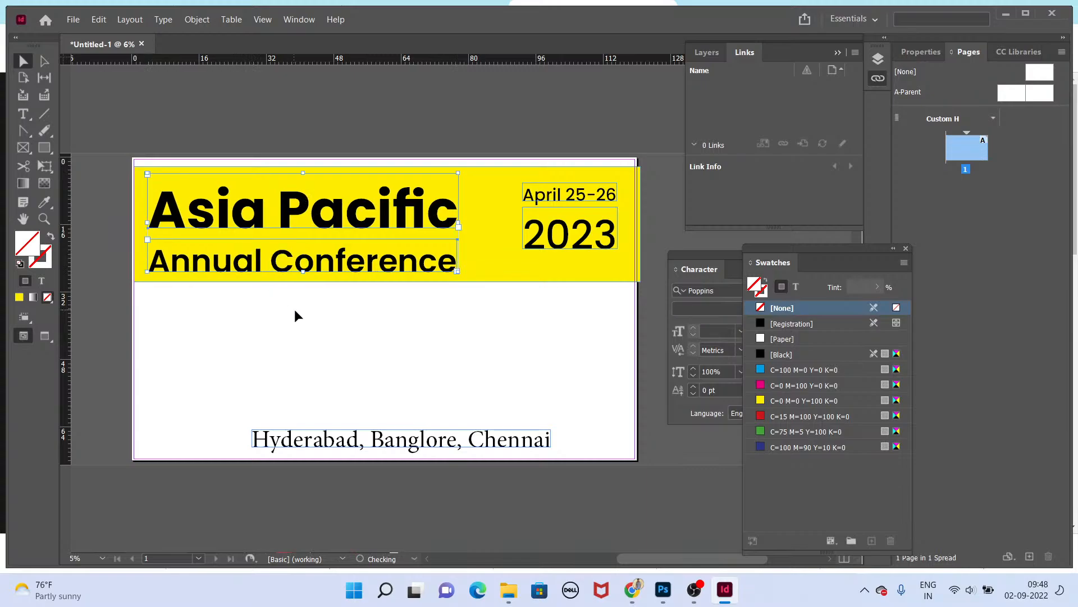
Step: Trim the yellow banner's right edge back to the page edge
click(637, 195)
scroll(652, 203, up, 4)
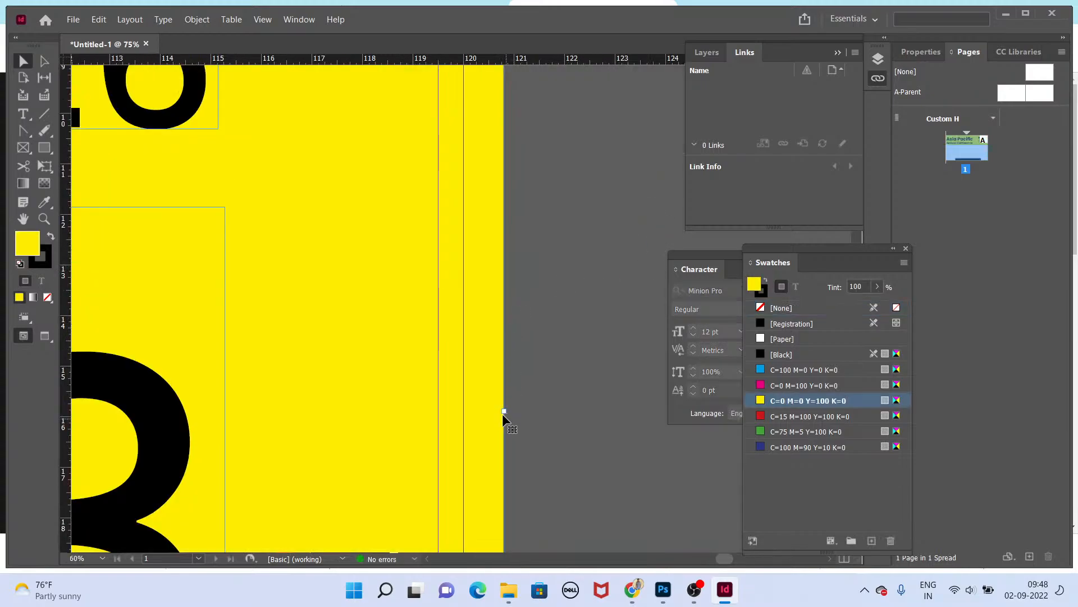
drag(504, 410, 461, 409)
scroll(561, 388, down, 3)
drag(306, 334, 532, 346)
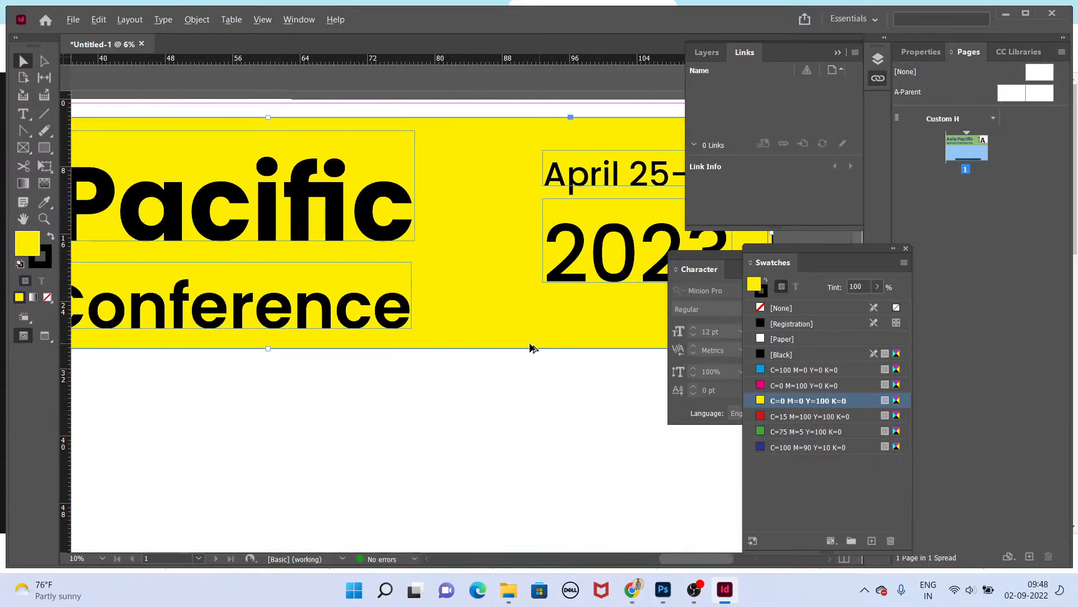
Step: Select the banner and all its text and nudge them up to the page's top edge
scroll(483, 320, down, 1)
drag(108, 148, 648, 293)
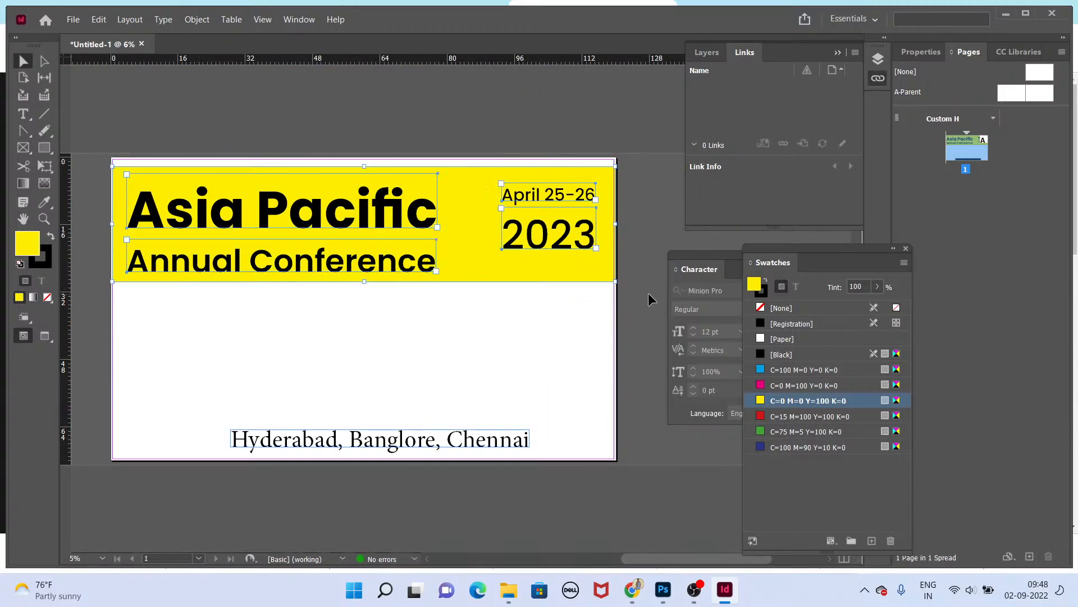
key(Up)
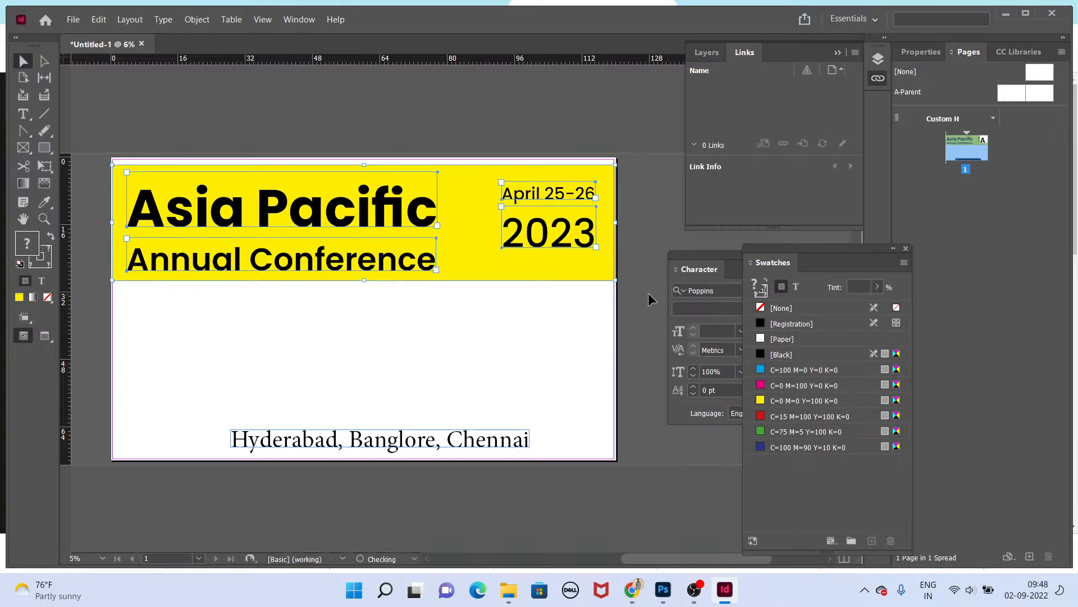
key(shift+Up)
key(shift+Up)
key(shift+Up)
key(shift+Up)
key(shift+Up)
key(shift+Up)
key(shift+Up)
key(shift+Up)
key(shift+Up)
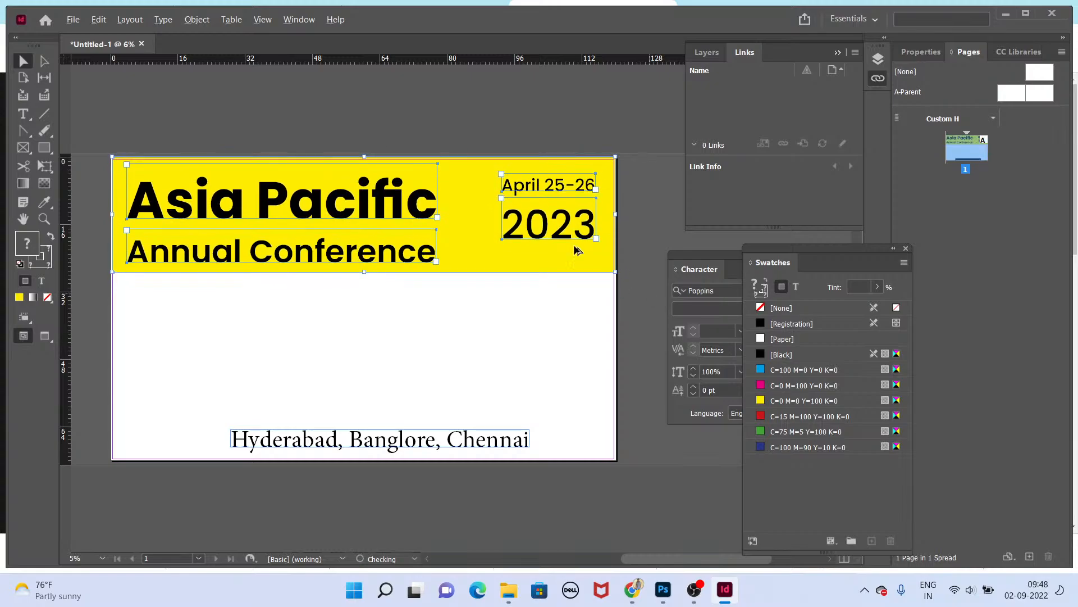
Step: Shift the title and subtitle block slightly to the right
scroll(107, 169, up, 2)
scroll(127, 148, up, 4)
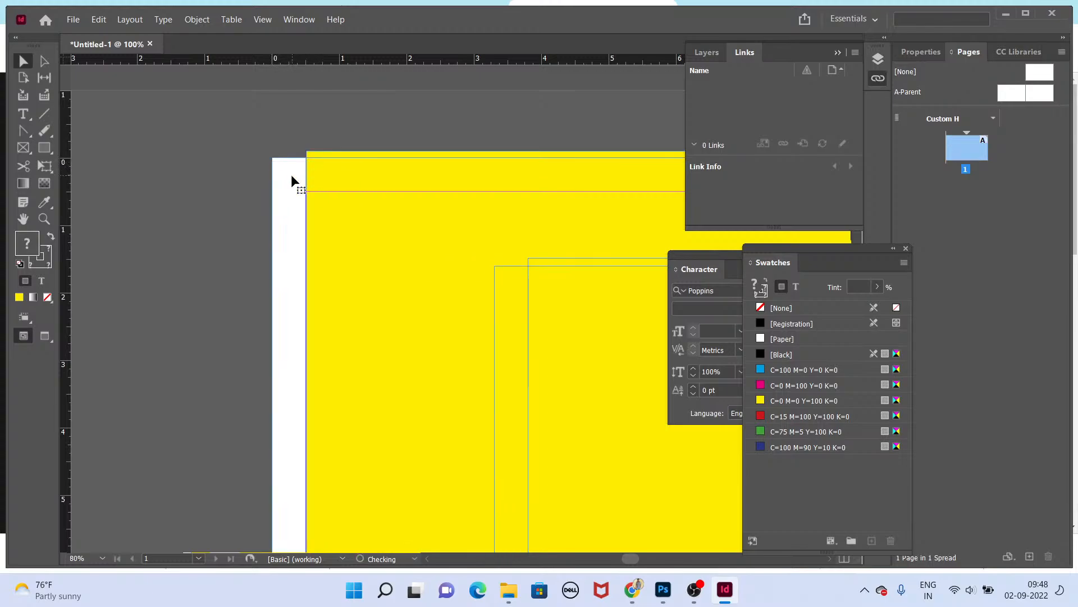
scroll(286, 188, down, 6)
drag(427, 288, 354, 301)
click(353, 302)
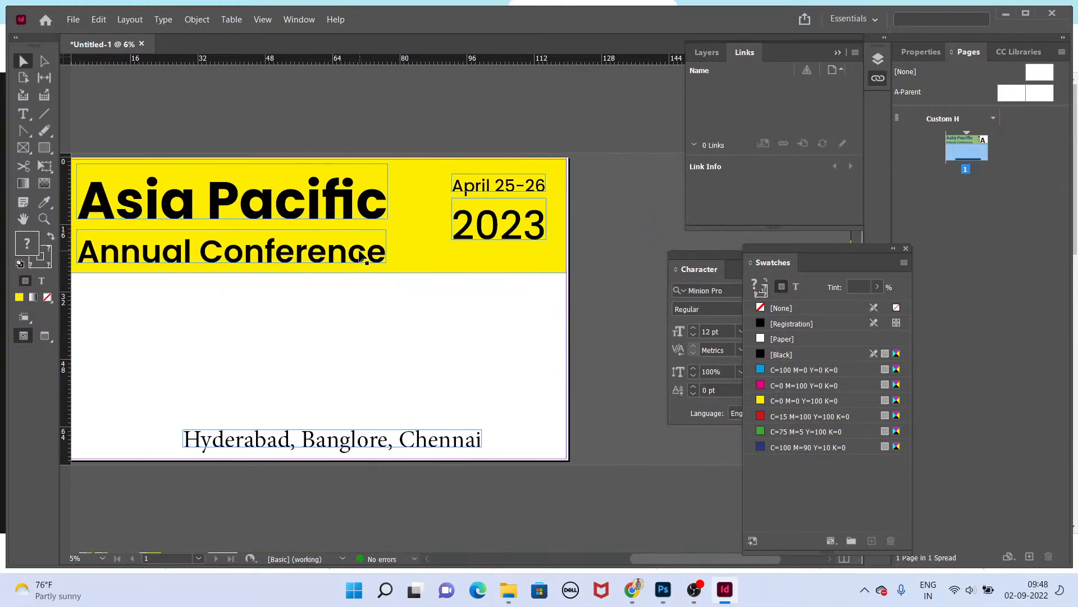
click(365, 253)
shift+click(352, 216)
drag(341, 207, 346, 207)
click(543, 314)
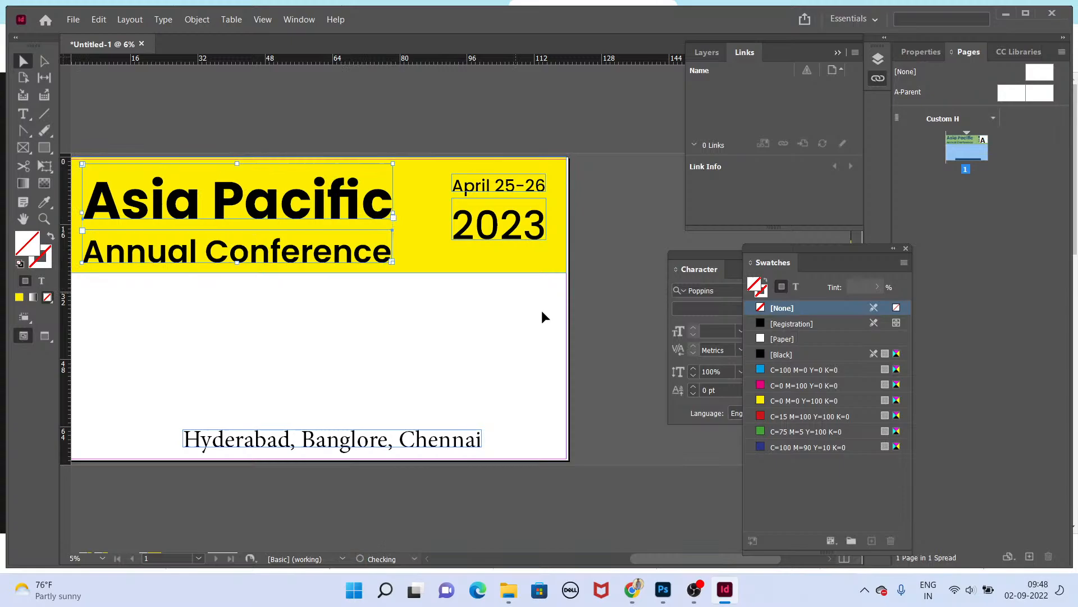
Step: Enlarge the date lines with the Free Transform tool and align them to the banner's right edge
click(526, 225)
shift+click(519, 190)
key(e)
drag(451, 239, 444, 245)
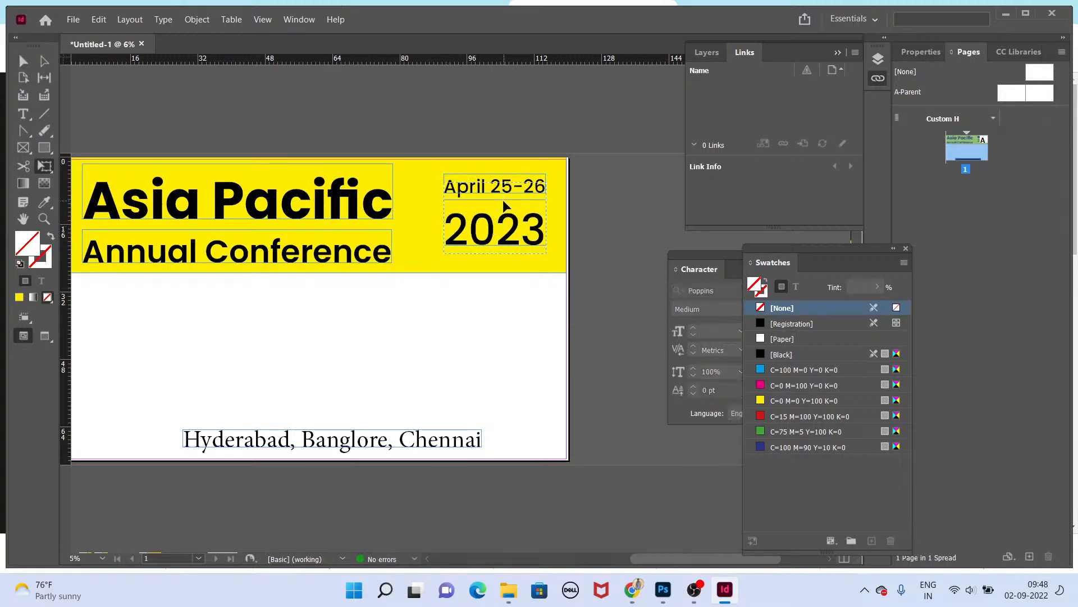
drag(505, 206, 505, 207)
scroll(575, 206, up, 3)
key(v)
click(575, 207)
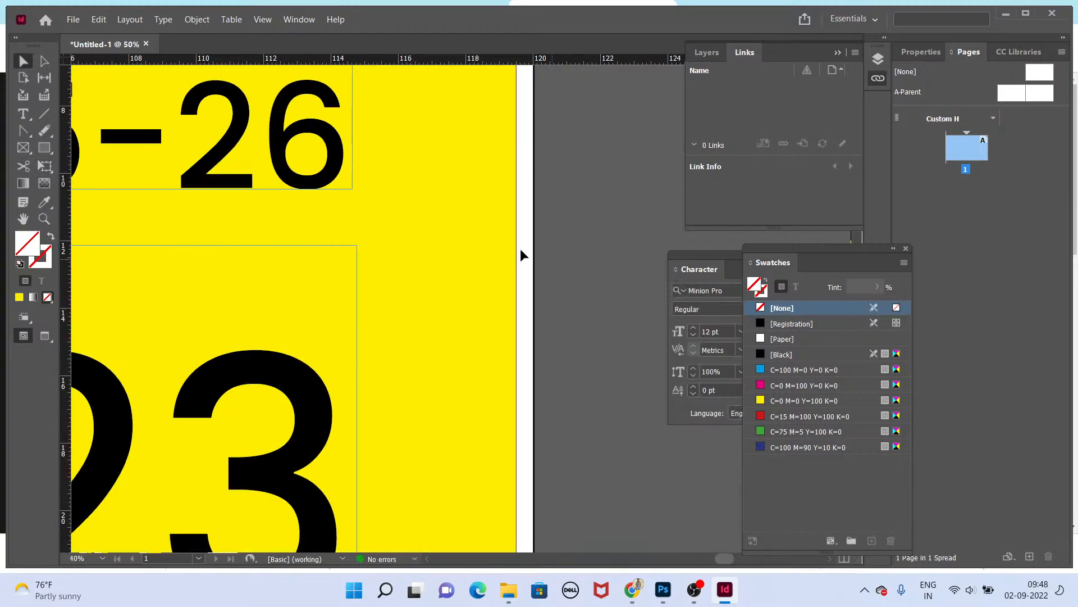
click(518, 252)
drag(518, 302, 534, 296)
scroll(561, 351, down, 3)
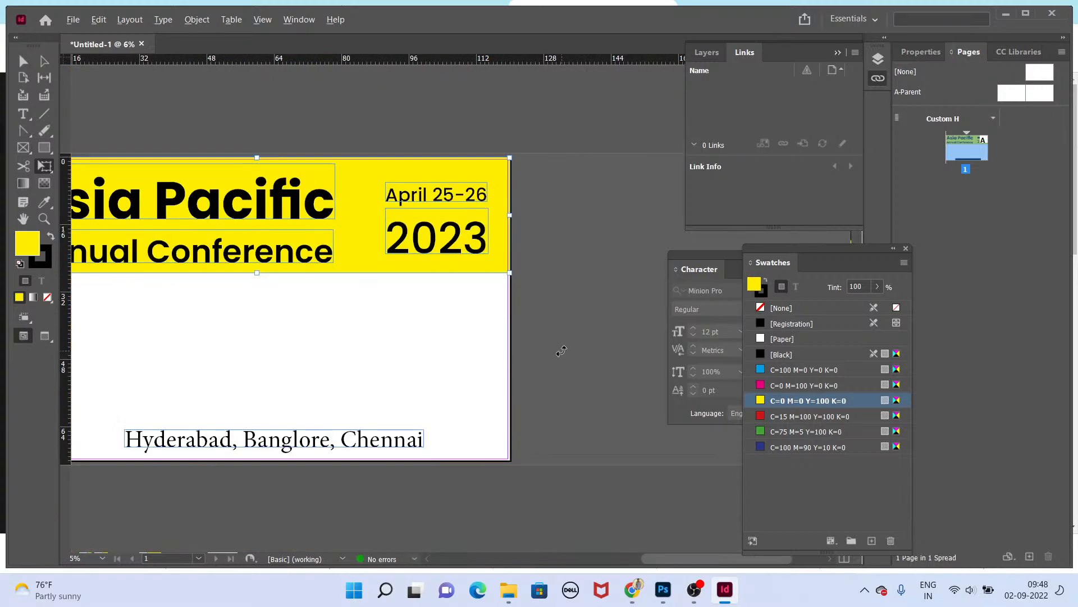
Step: Move the subtitle up closer to the title and nudge the title block into place
key(v)
click(291, 308)
drag(292, 308, 422, 323)
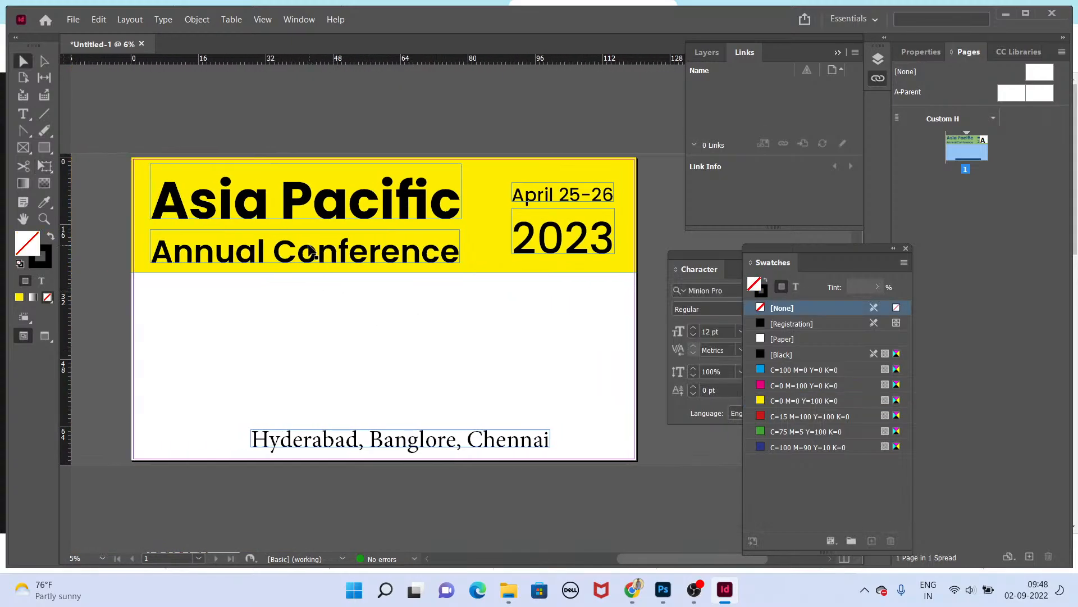
click(308, 247)
drag(342, 248, 342, 243)
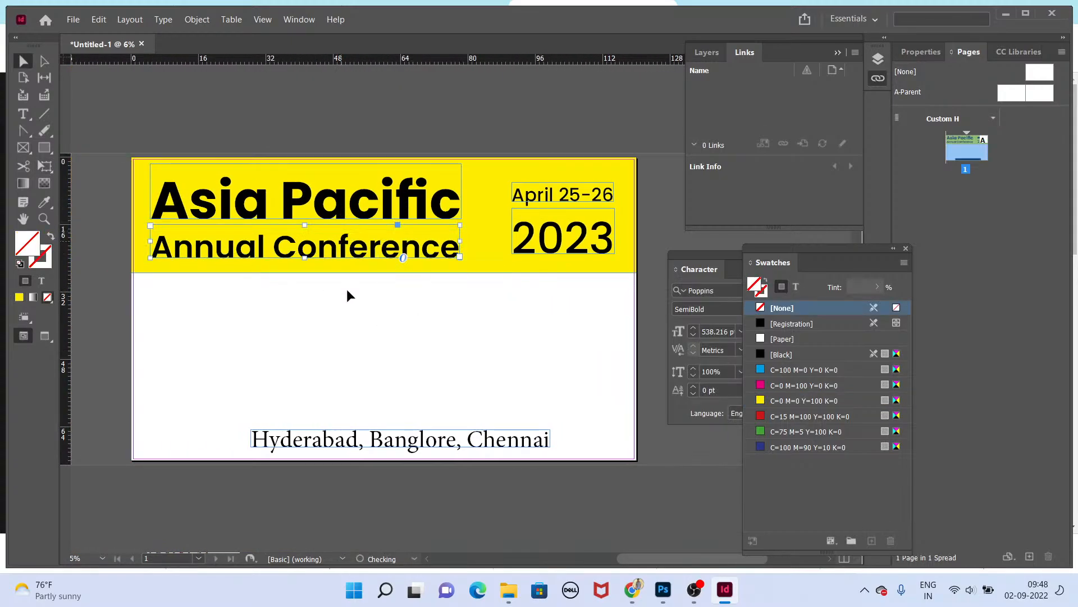
click(358, 238)
shift+click(371, 205)
key(shift+Down)
key(shift+Down)
key(shift+Down)
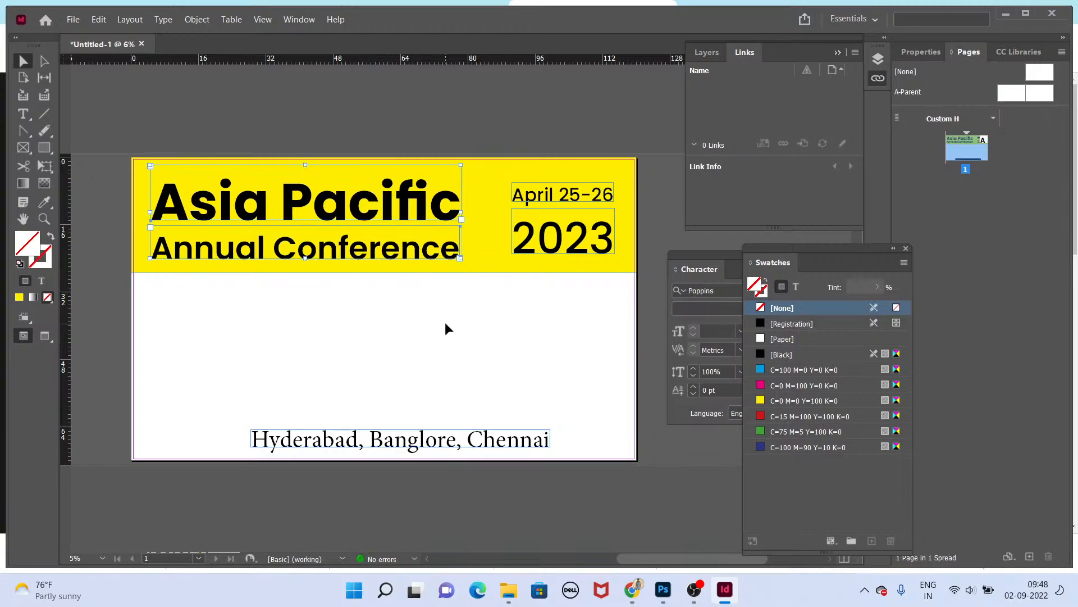
Step: Remove the stroke from the yellow banner, keeping its yellow fill
click(476, 269)
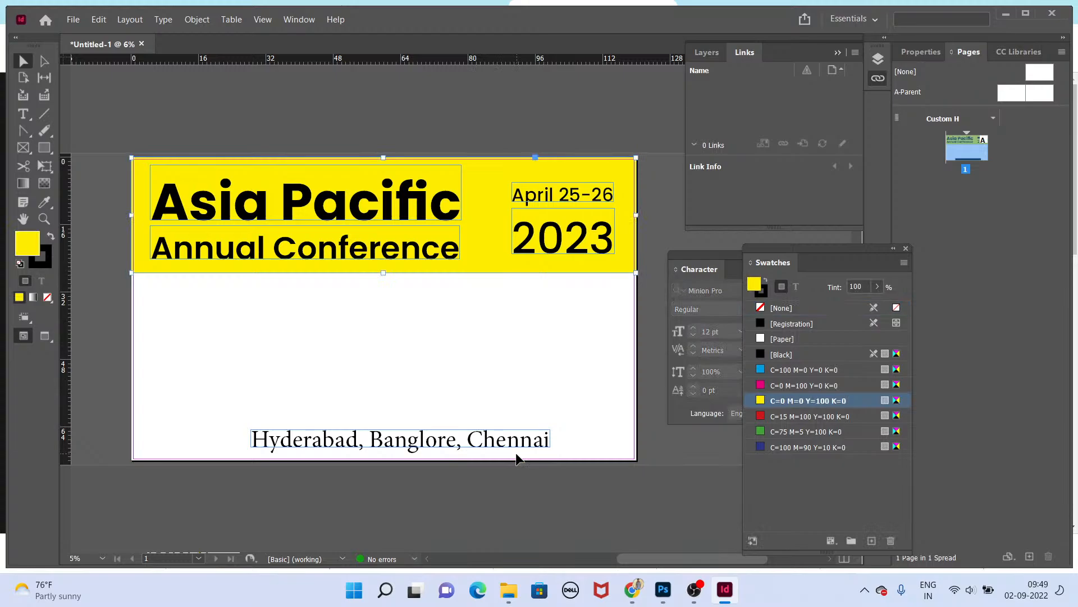
click(763, 300)
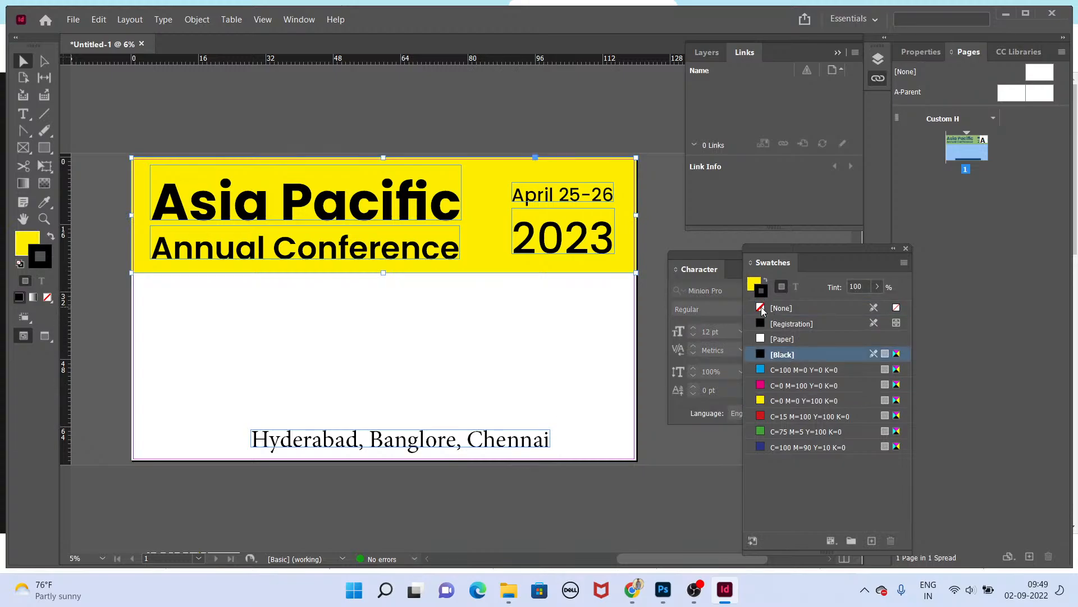
click(782, 308)
click(756, 284)
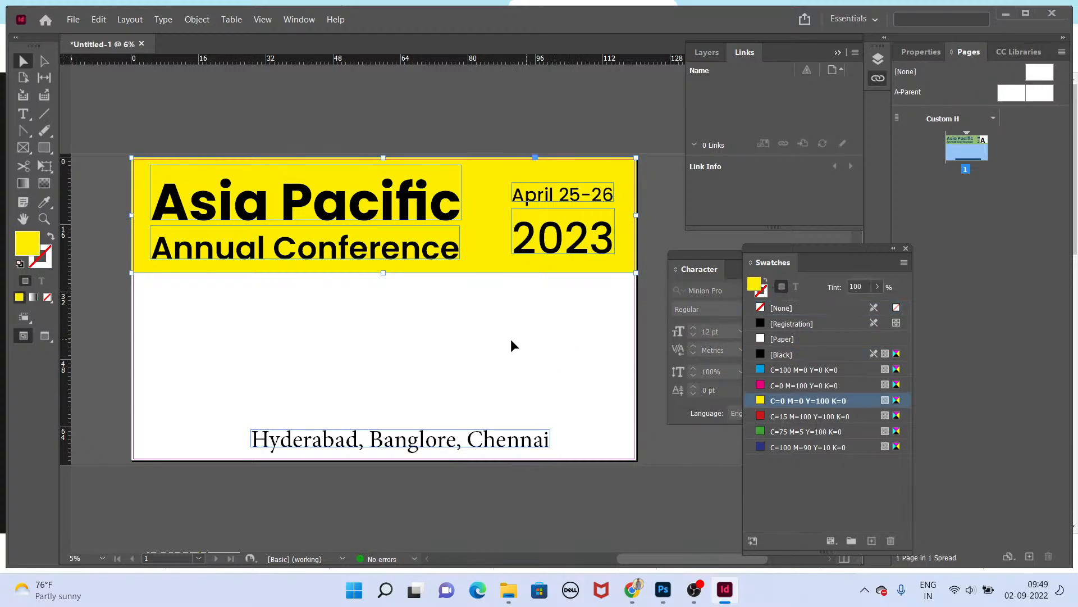
click(510, 339)
Step: Copy the yellow banner to the page bottom and resize it into a footer band behind the city line
drag(439, 442, 426, 442)
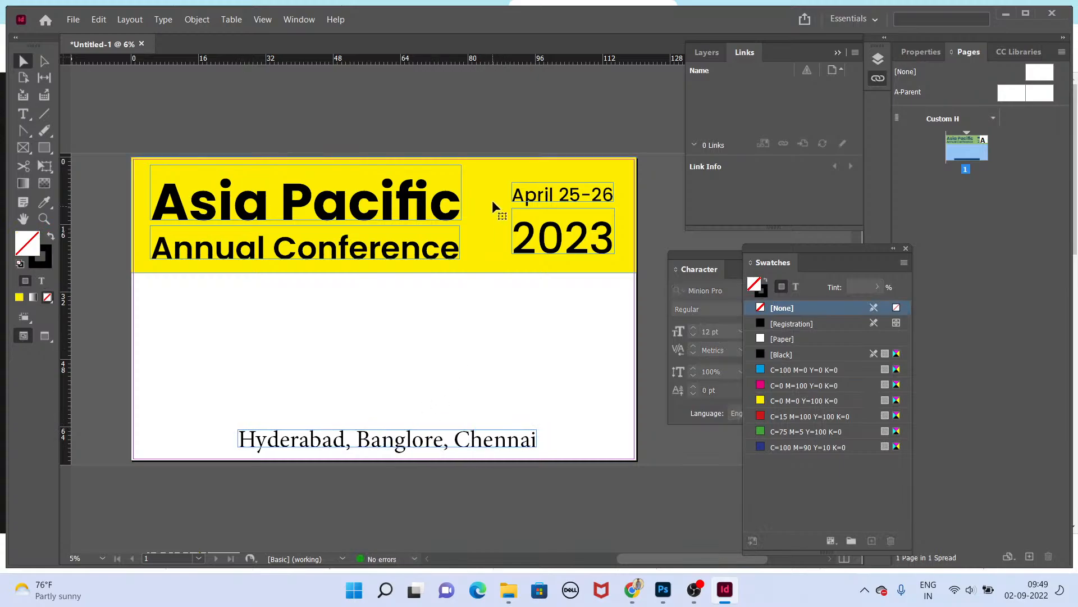
drag(499, 180, 495, 440)
key(e)
drag(384, 537, 381, 474)
key(ctrl+=)
key(ctrl+-)
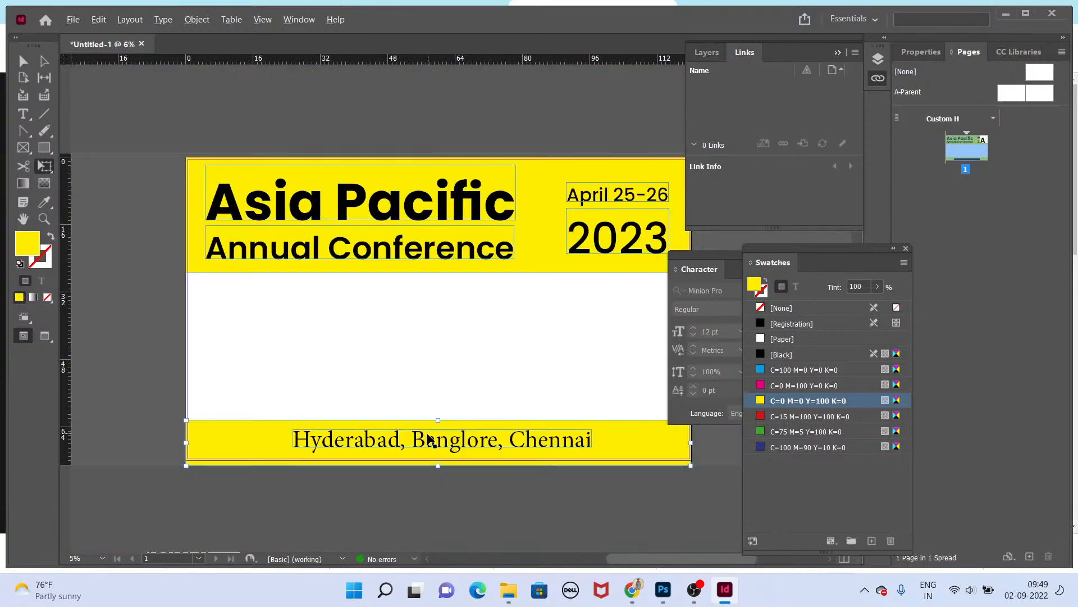
Step: Scale the city line down within the yellow footer band
key(v)
drag(442, 439, 428, 449)
key(e)
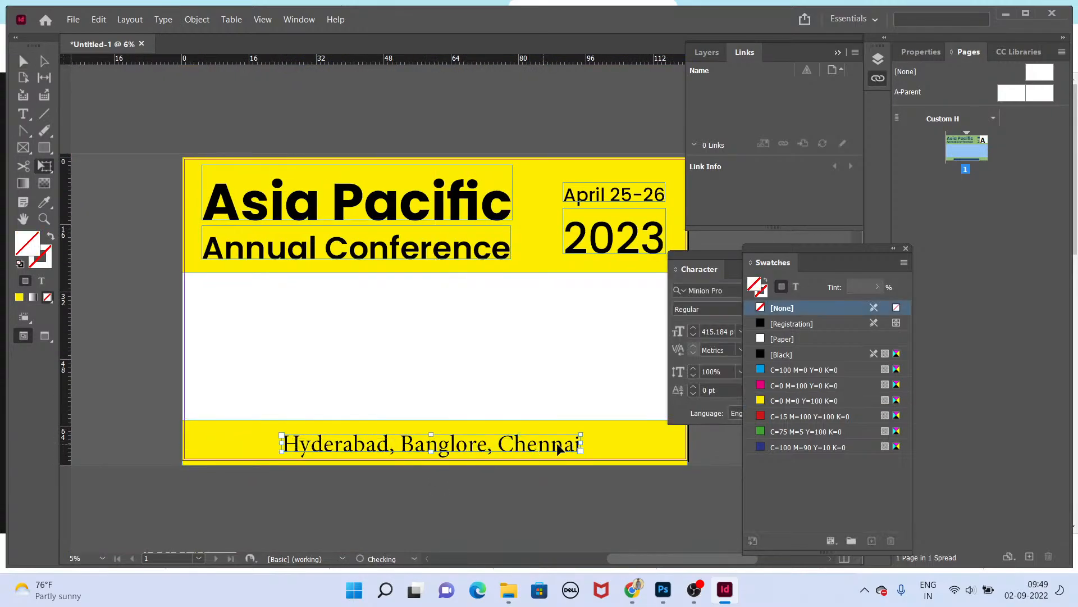
drag(581, 431, 536, 446)
key(v)
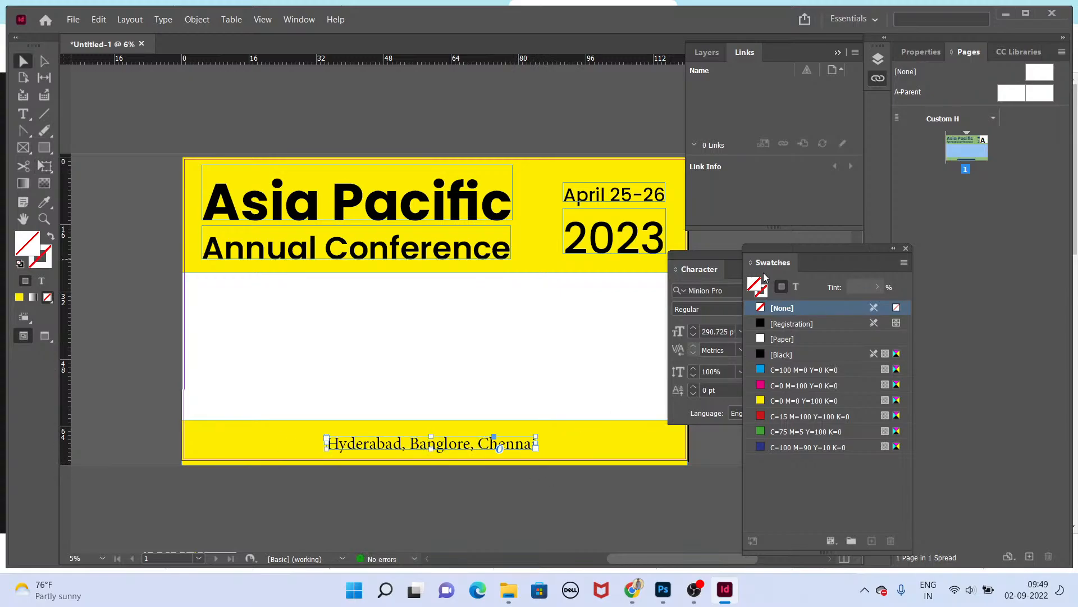
Step: Change the city line's font to Poppins Medium
click(738, 287)
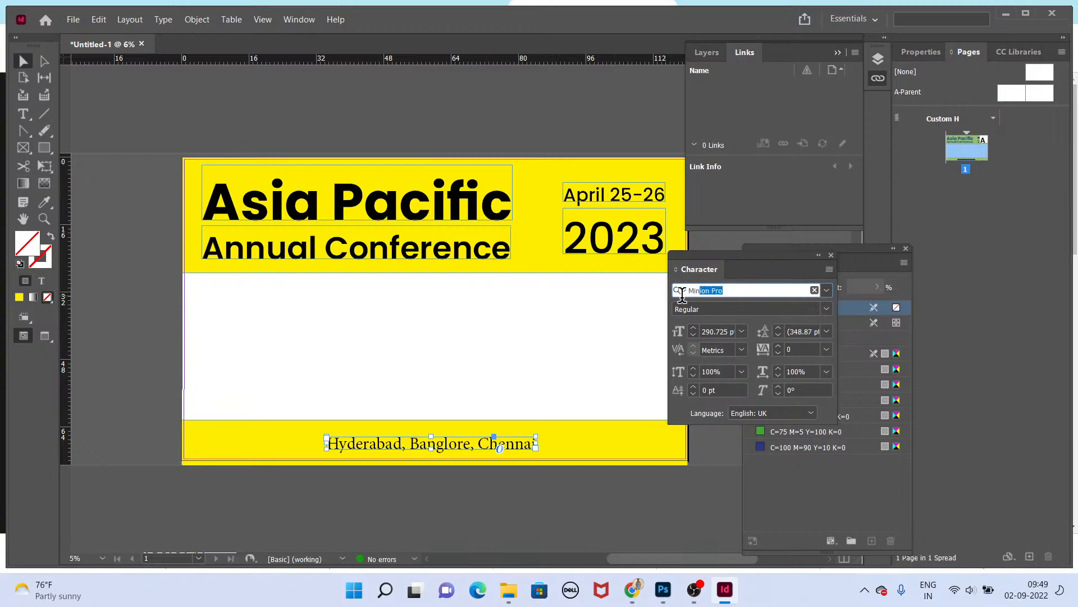
text(popp)
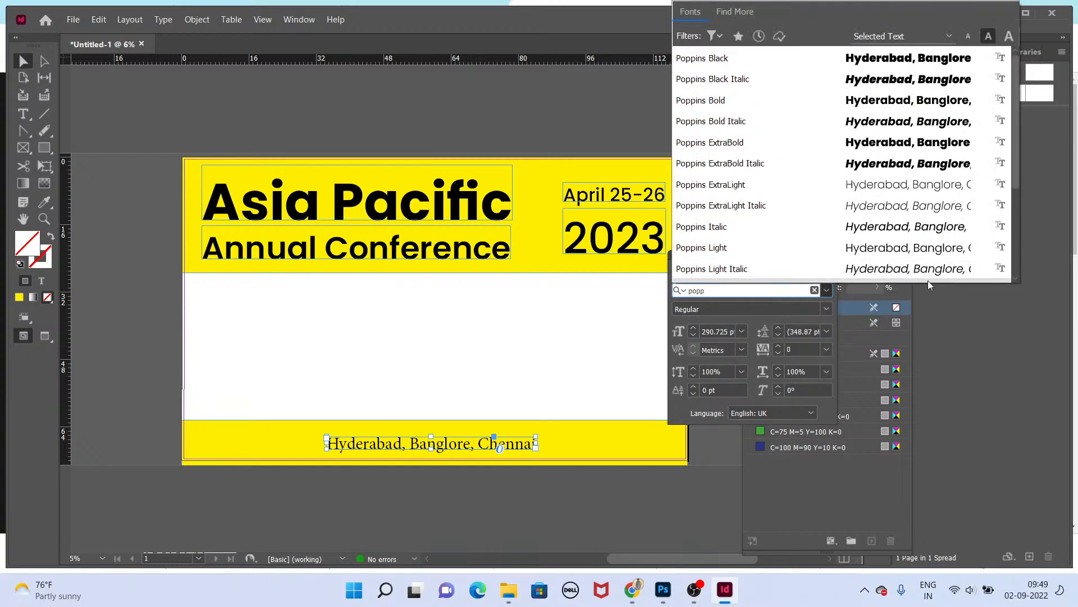
click(856, 243)
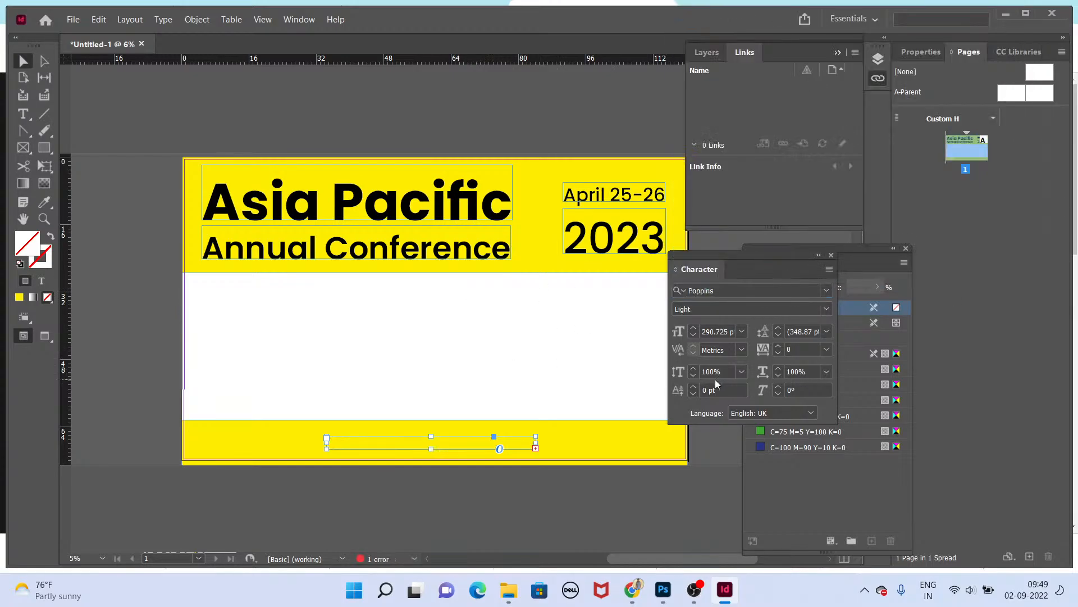
click(827, 308)
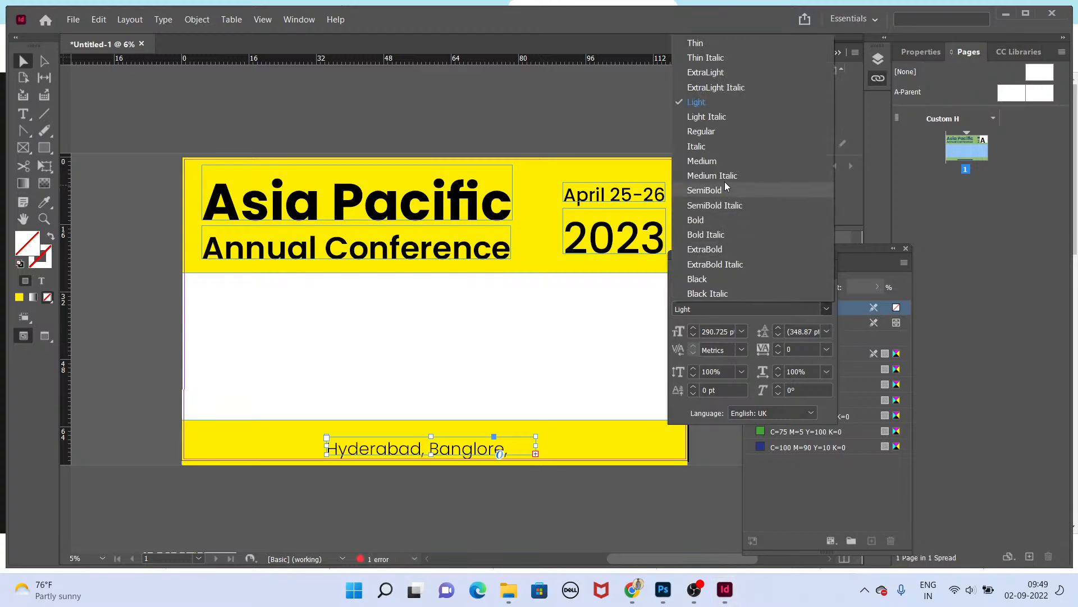
click(724, 161)
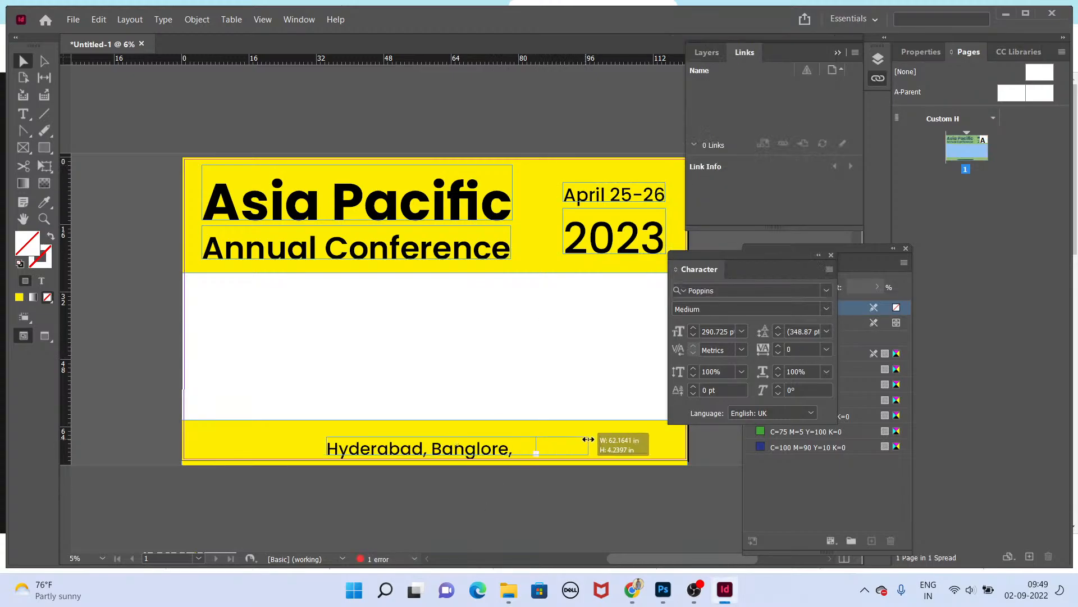
Step: Set the city line's font size to 150 pt
text(Chen)
text(1)
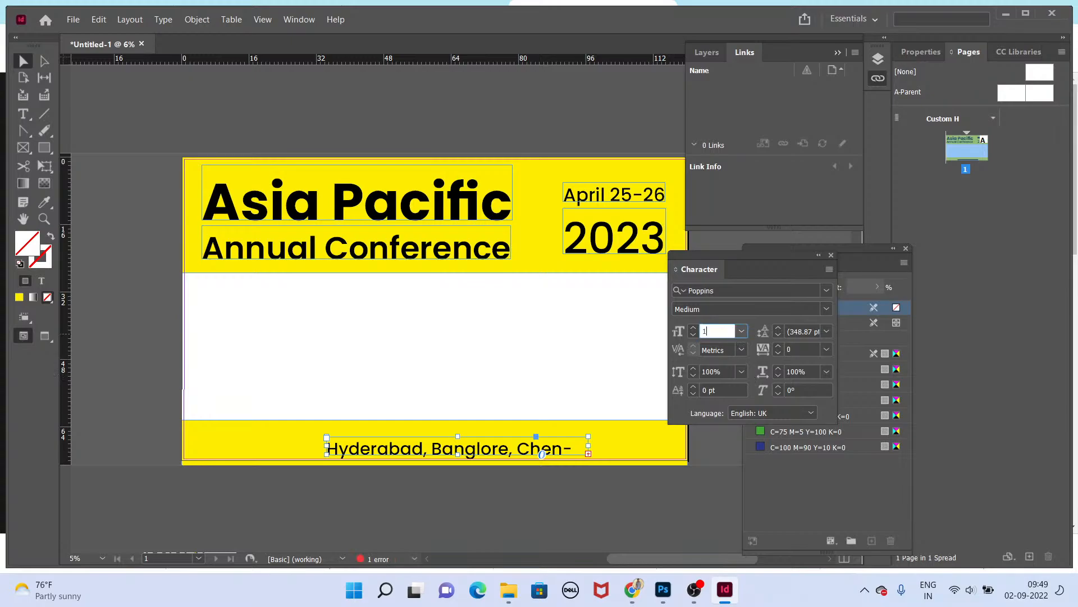
text(50)
key(Return)
click(402, 538)
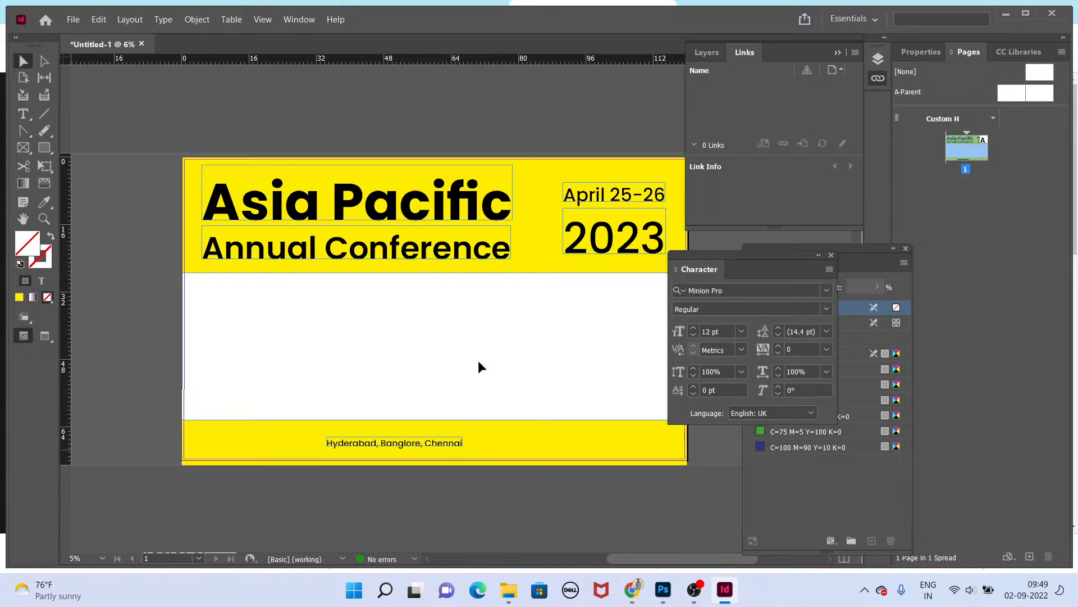
Step: Preview the backdrop, then set the city line to 200 pt and widen its text frame
key(shift+w)
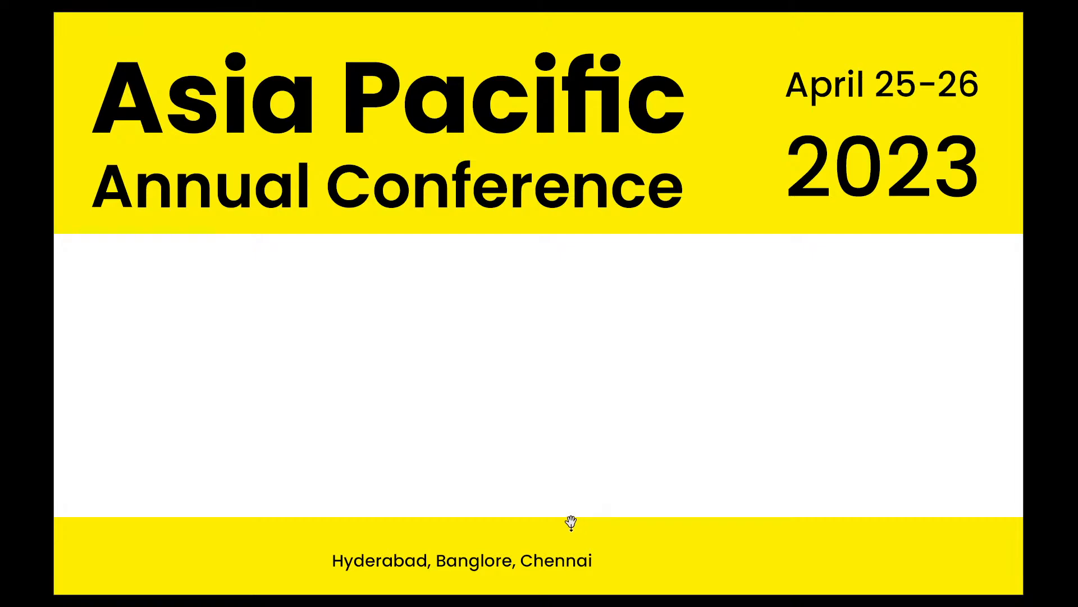
key(Escape)
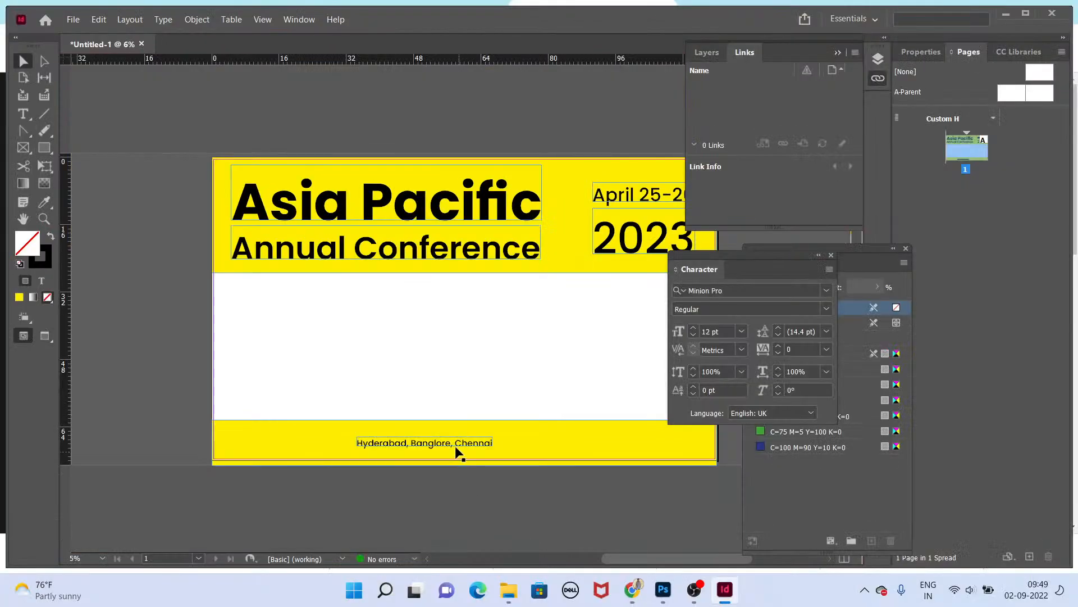
drag(457, 450, 510, 454)
scroll(511, 452, up, 2)
scroll(513, 438, down, 3)
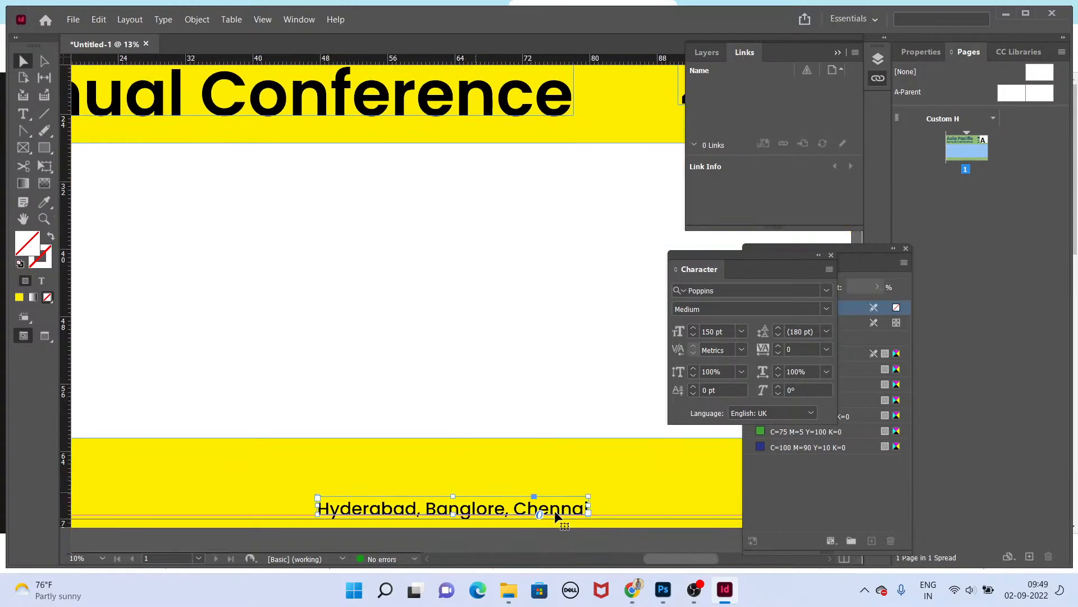
text(200)
key(Return)
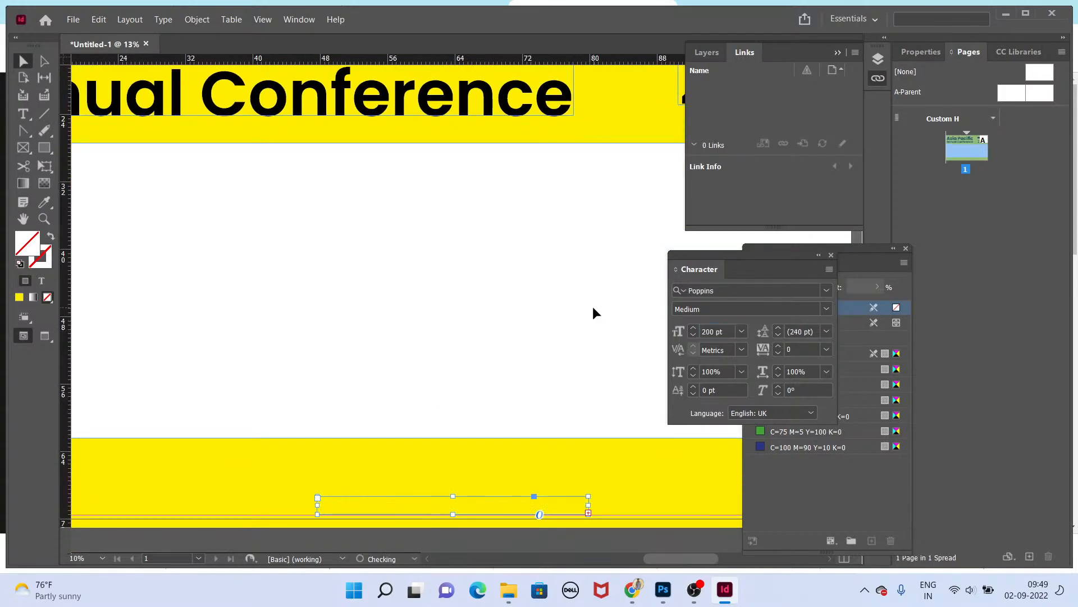
drag(588, 514, 686, 510)
key(ctrl+minus)
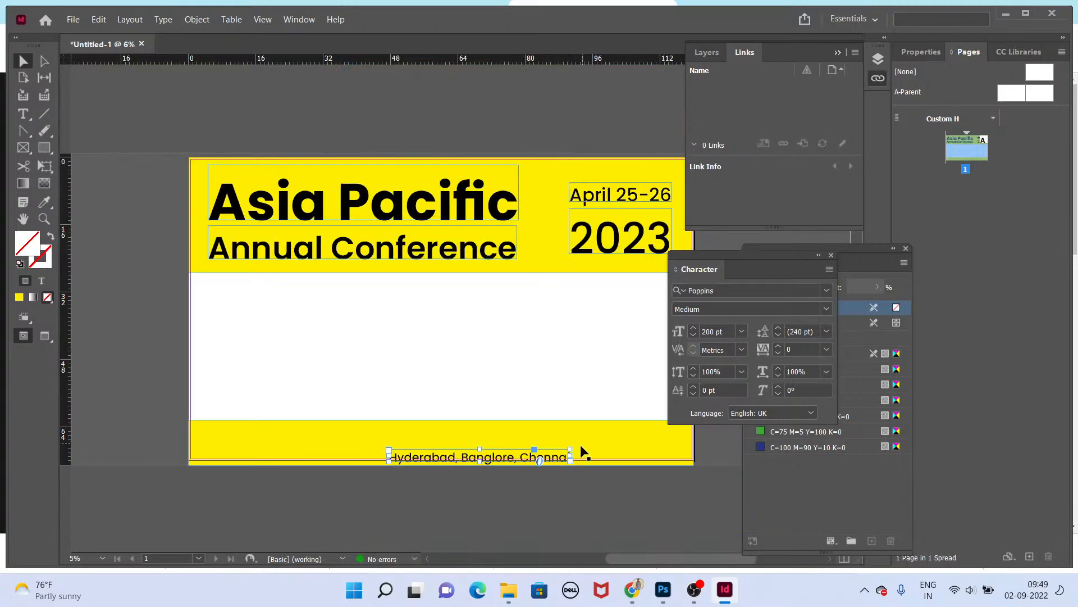
Step: Center the city line horizontally on the page, aligning to the page rather than the selection
key(shift+F7)
drag(549, 247, 601, 108)
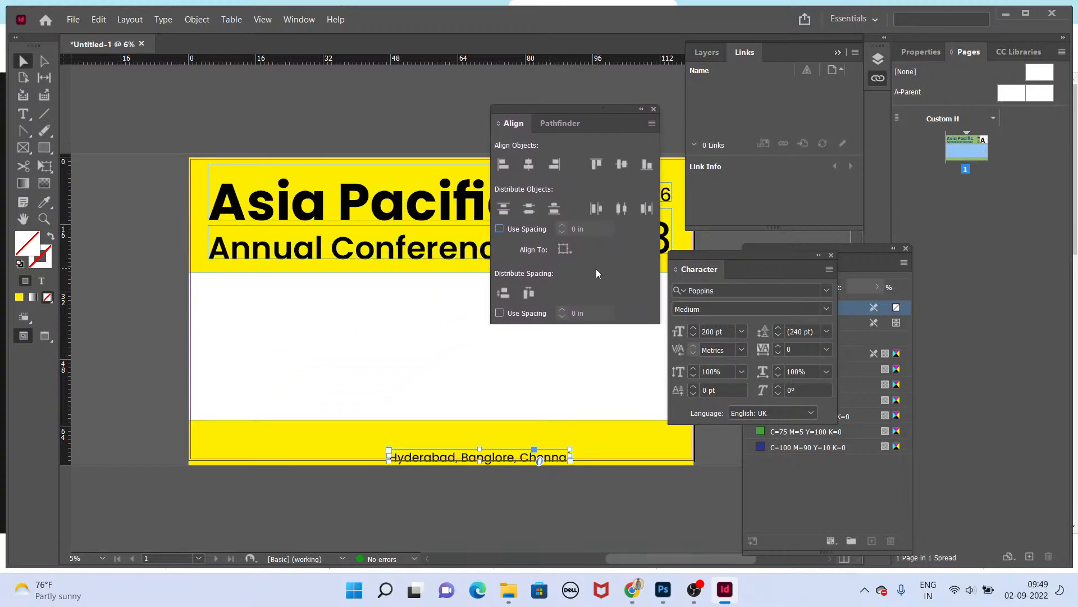
click(572, 251)
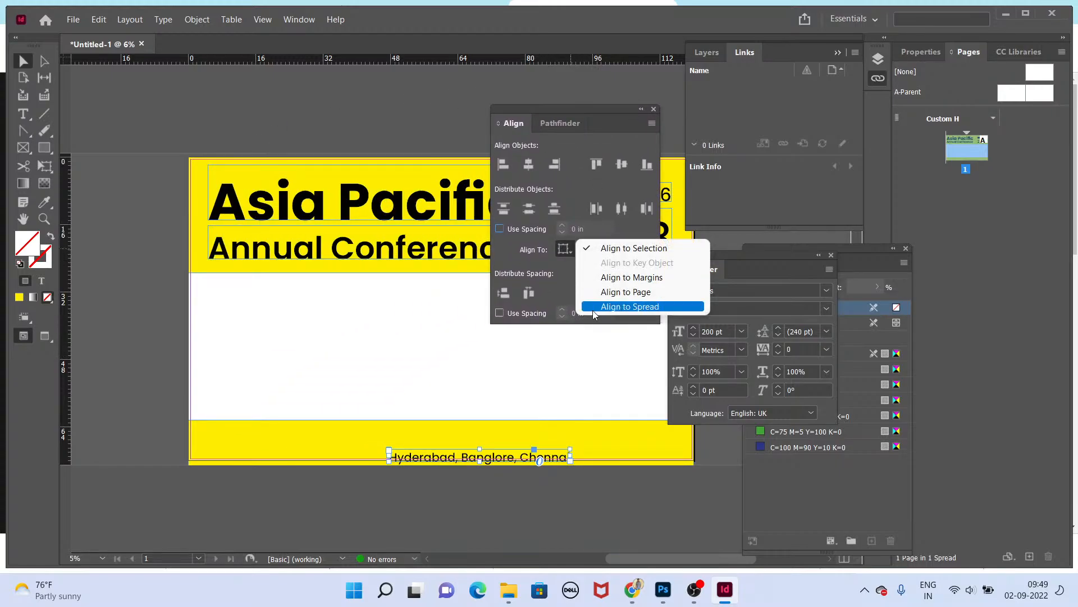
click(626, 291)
click(529, 163)
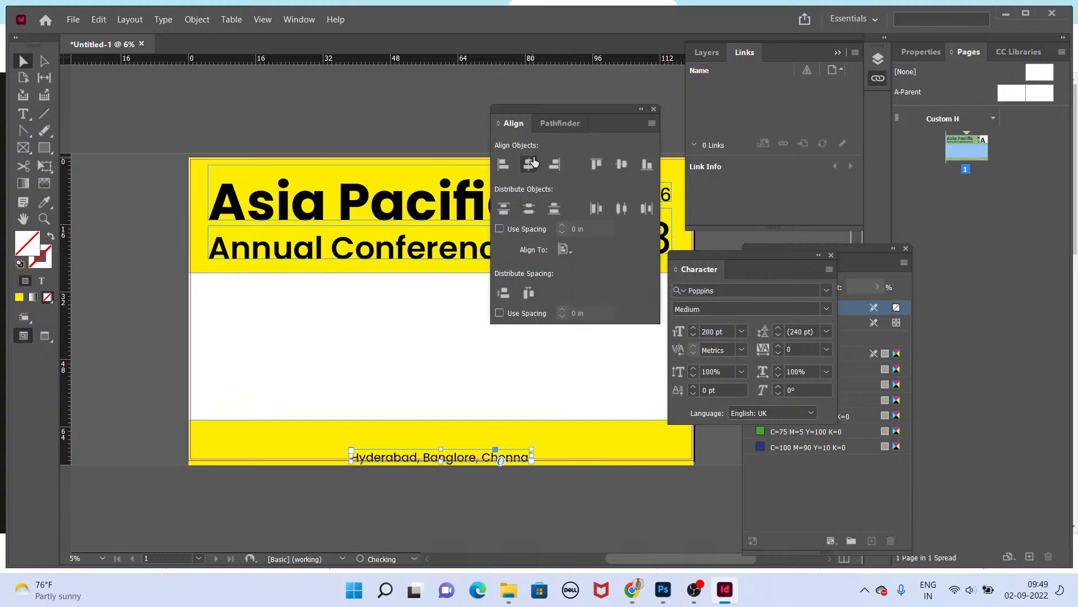
Step: Nudge the city line slightly upward within the yellow footer band
scroll(441, 448, up, 3)
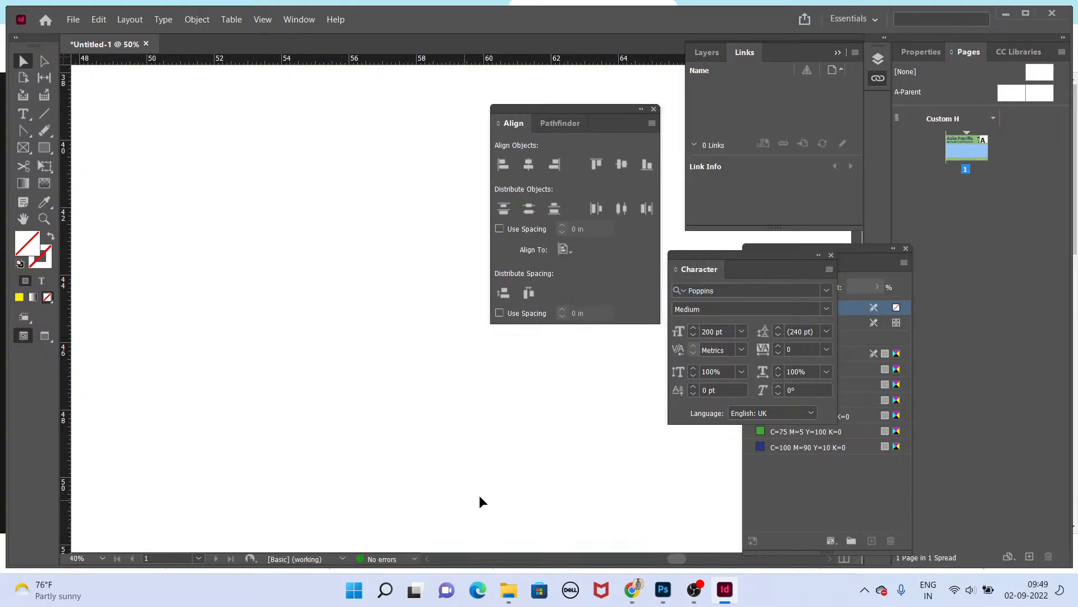
drag(402, 405, 427, 226)
drag(382, 424, 370, 325)
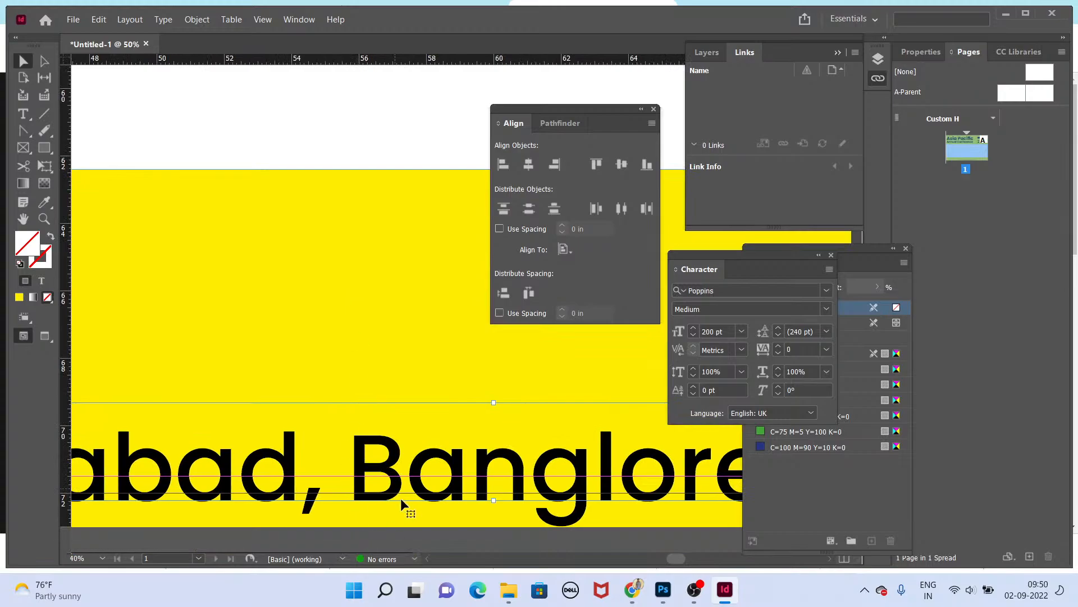
drag(397, 460, 398, 452)
scroll(409, 463, down, 3)
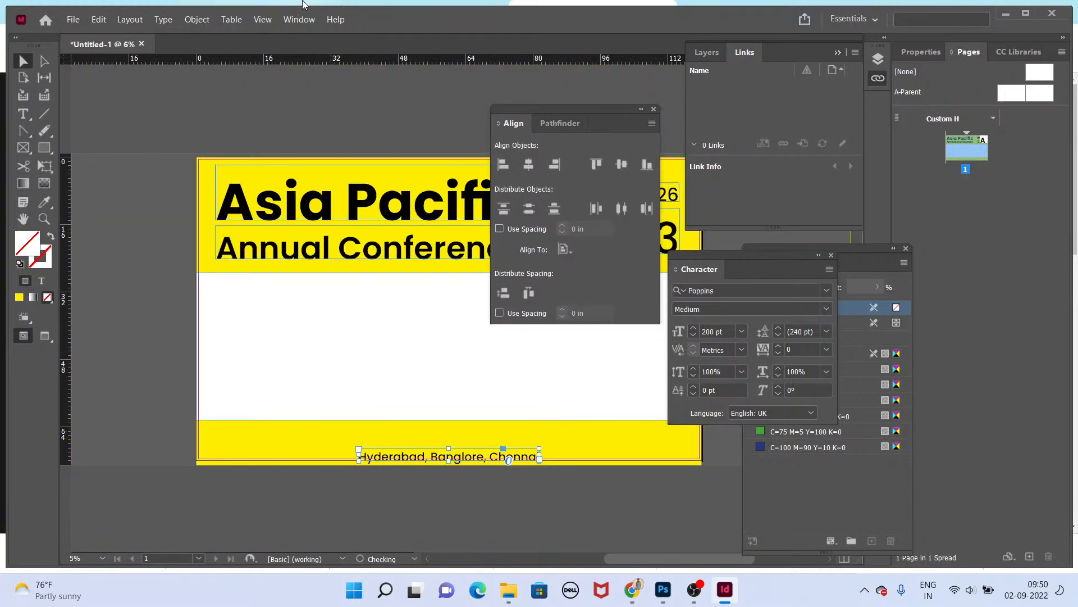
click(298, 19)
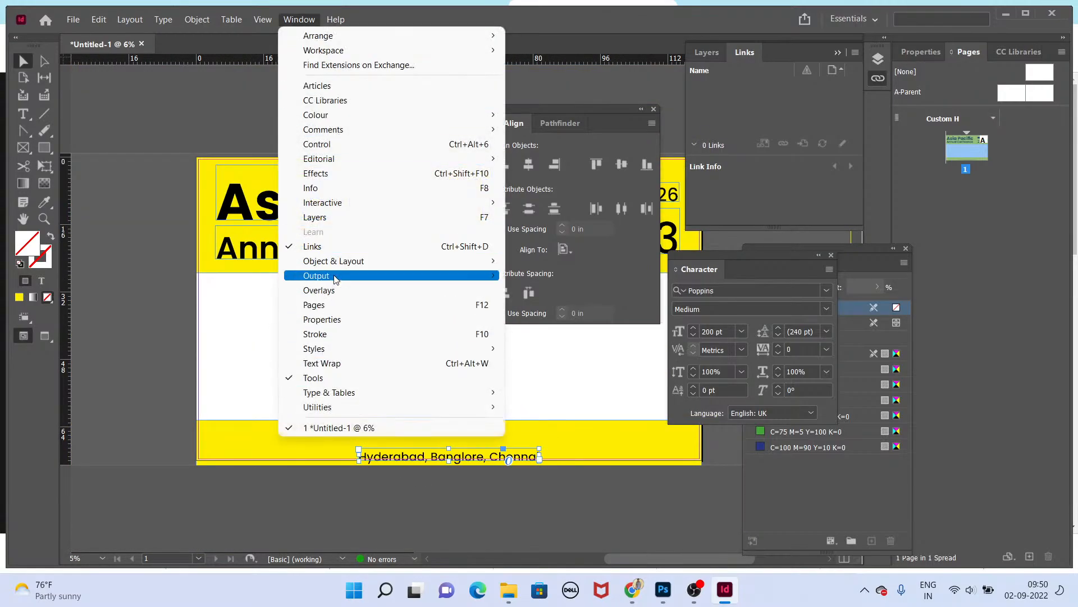
mouse_move(252, 20)
mouse_move(288, 18)
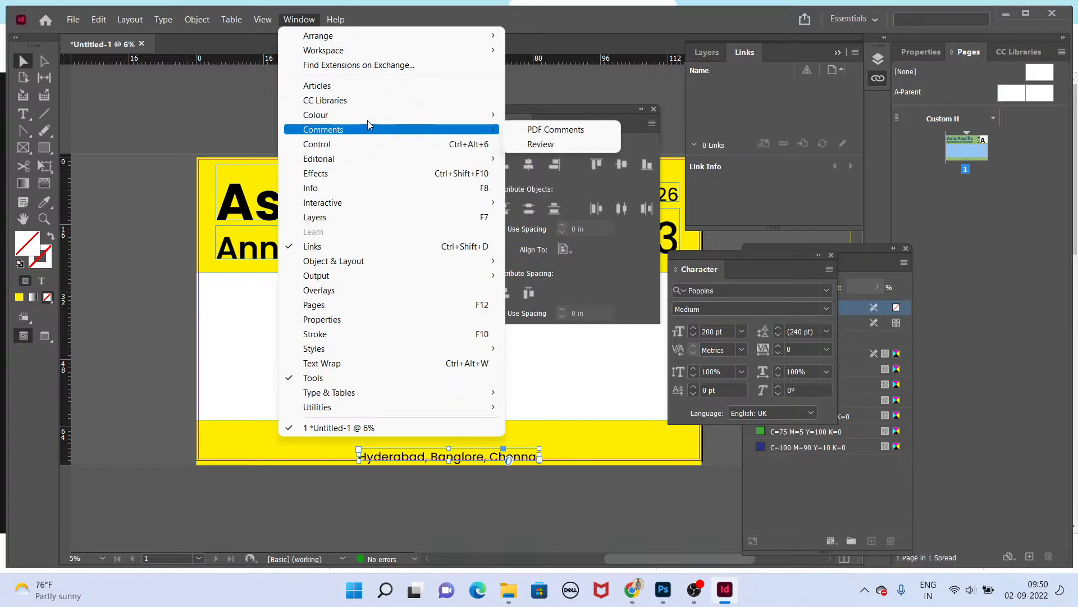
click(187, 20)
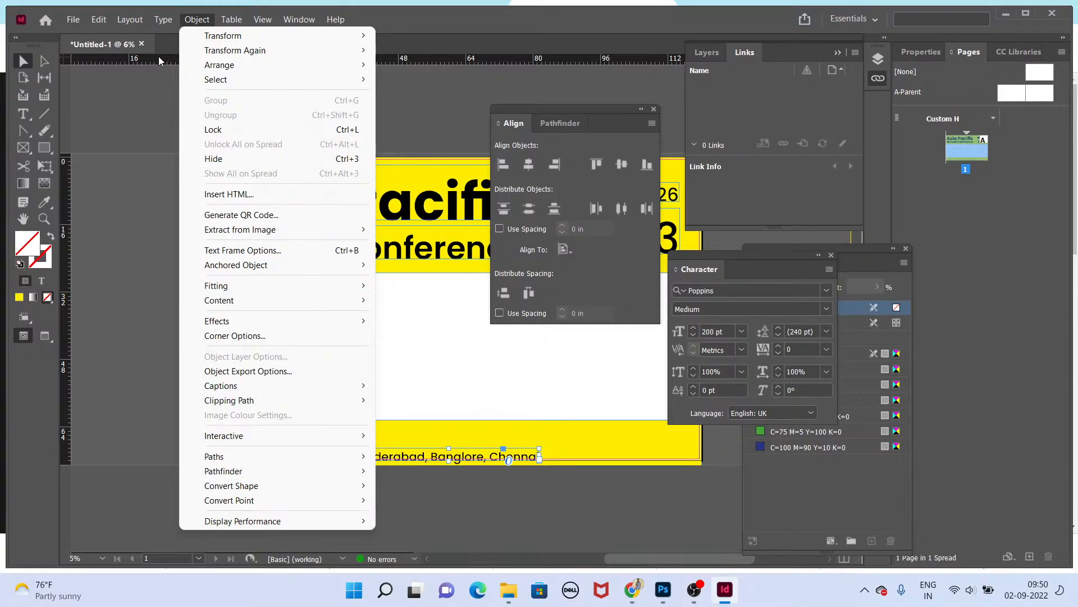
mouse_move(137, 21)
mouse_move(171, 21)
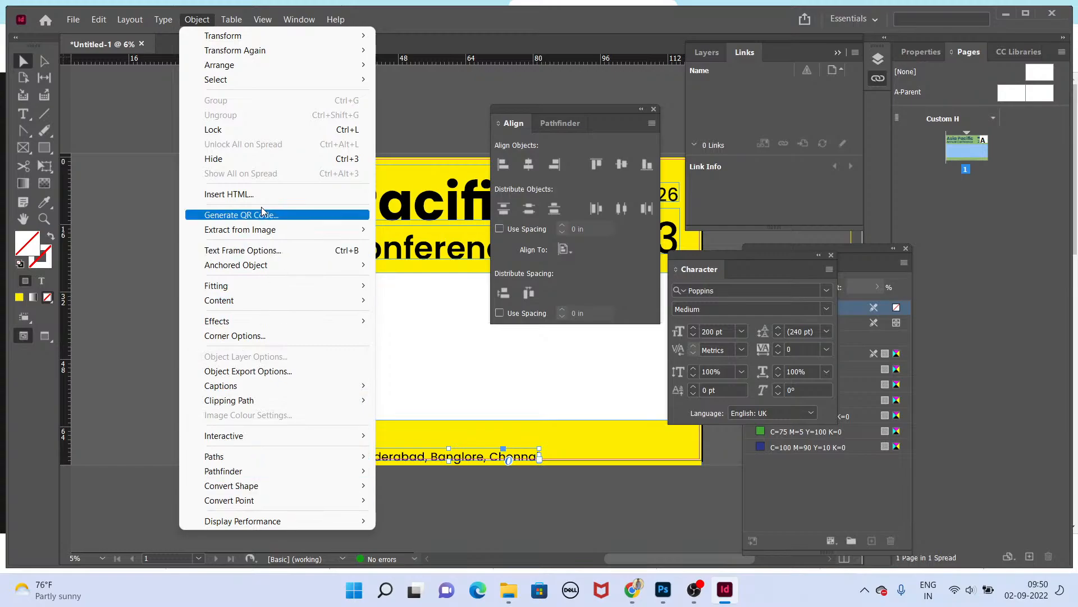
click(569, 361)
click(580, 395)
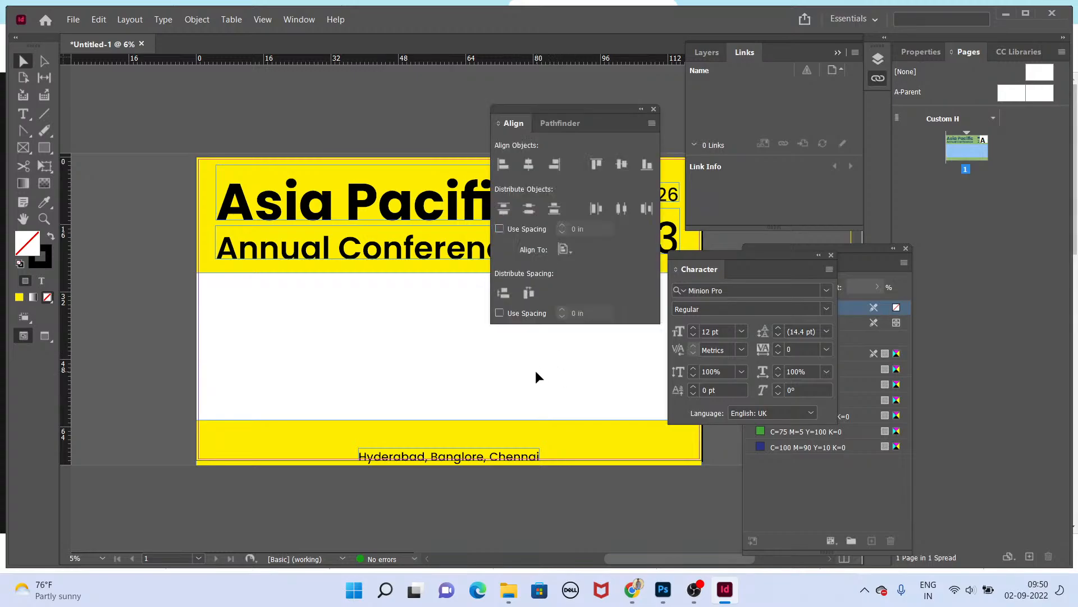
Step: Hide the panels and move the city line to the left end of the footer band
key(Tab)
scroll(504, 468, up, 3)
drag(555, 484, 502, 147)
drag(533, 380, 489, 120)
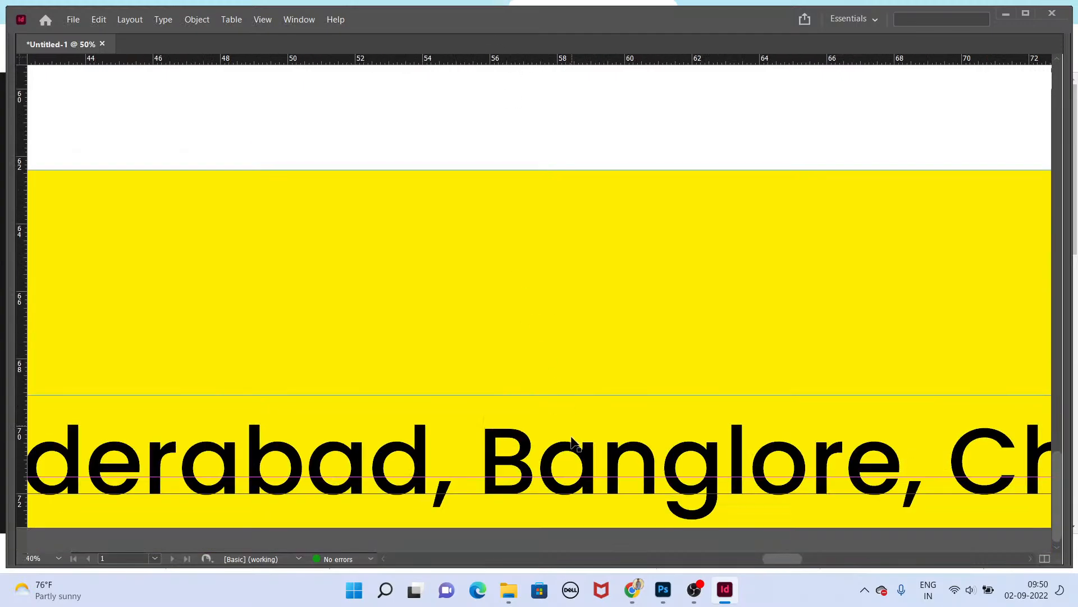
drag(570, 451, 460, 451)
key(ctrl+0)
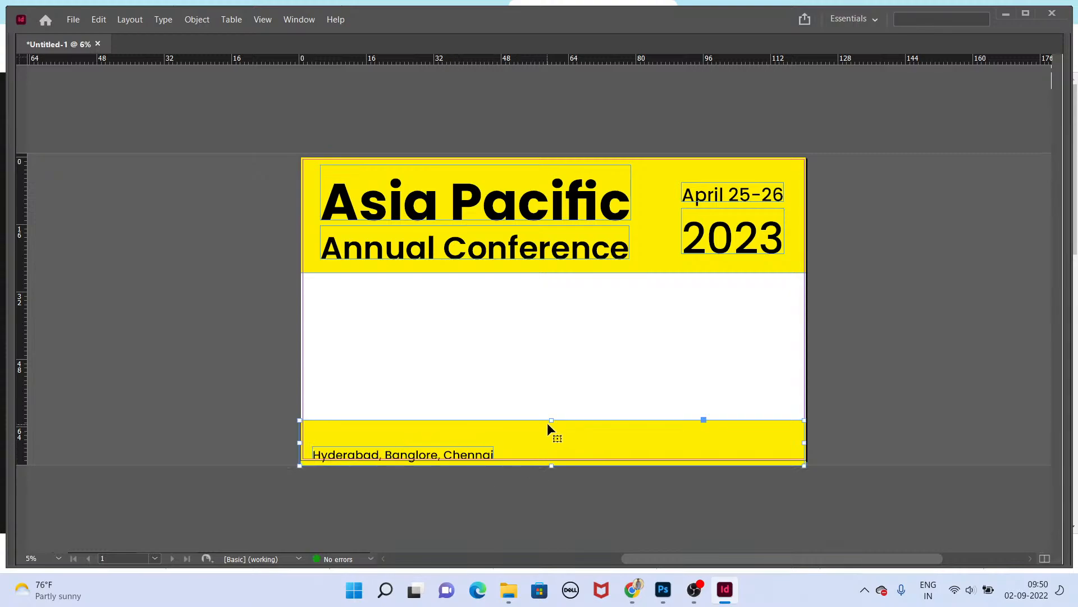
Step: Shorten the yellow footer band and place a duplicate city line at its right end, then preview the backdrop
drag(547, 423, 542, 442)
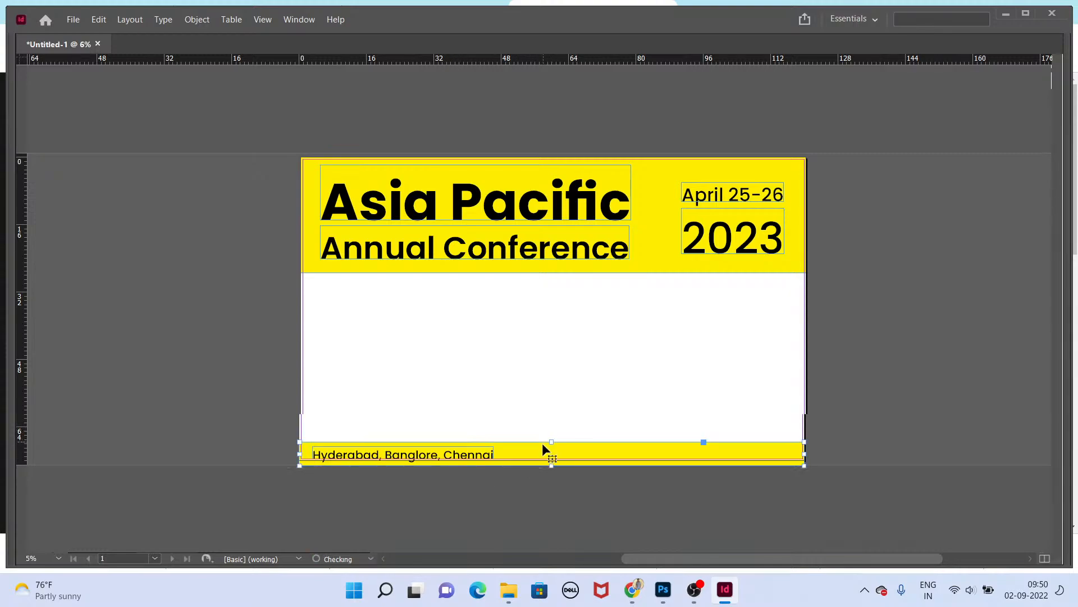
click(540, 478)
drag(474, 452, 750, 464)
key(shift+w)
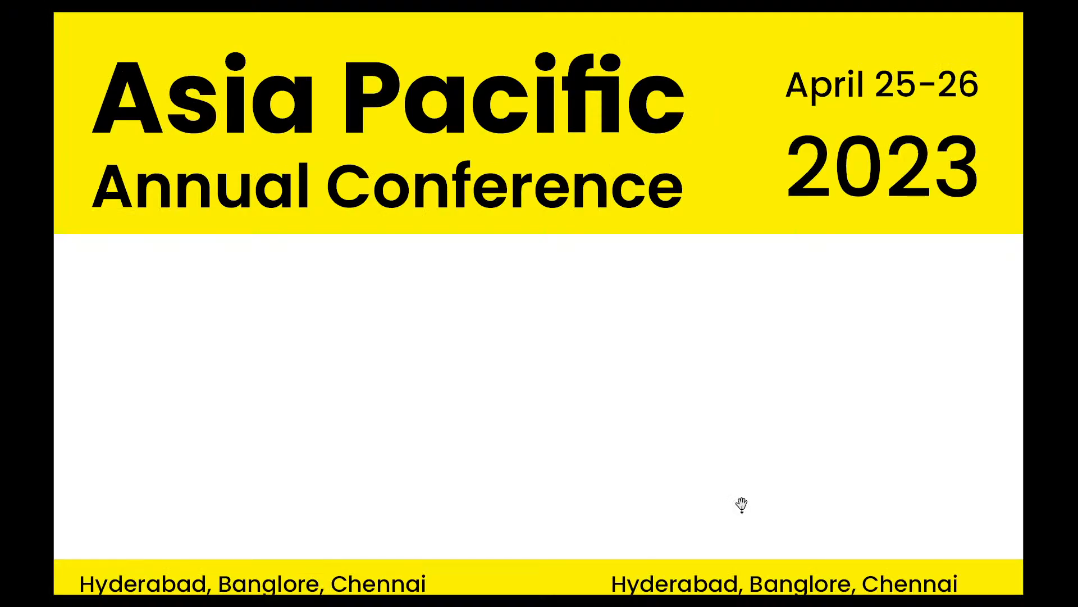
key(Escape)
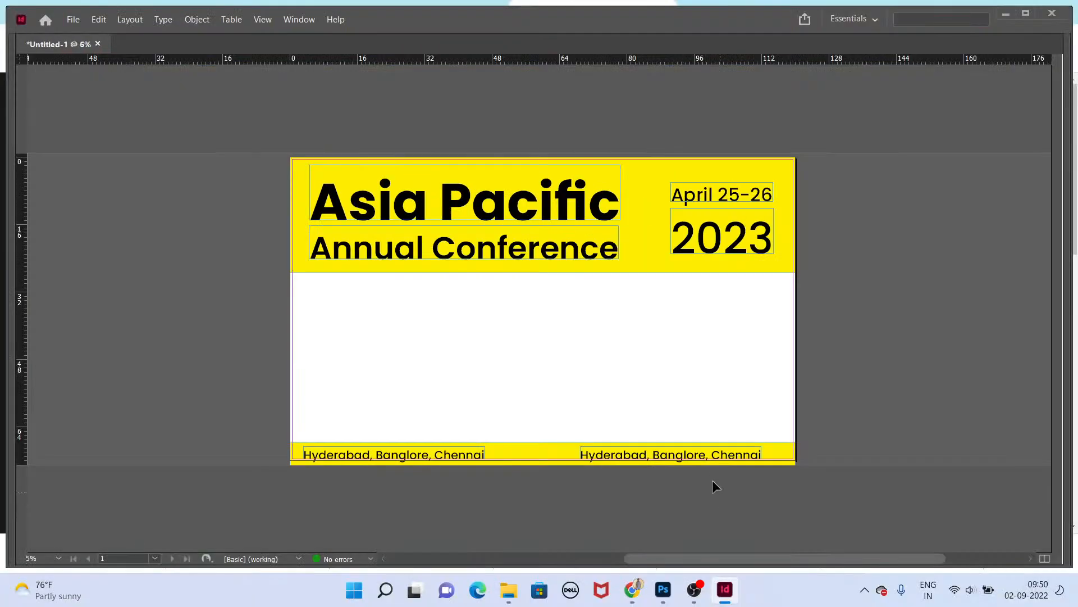
Step: Adjust the yellow footer band's bottom edge
shift+click(398, 454)
key(ctrl+equal)
key(ctrl+equal)
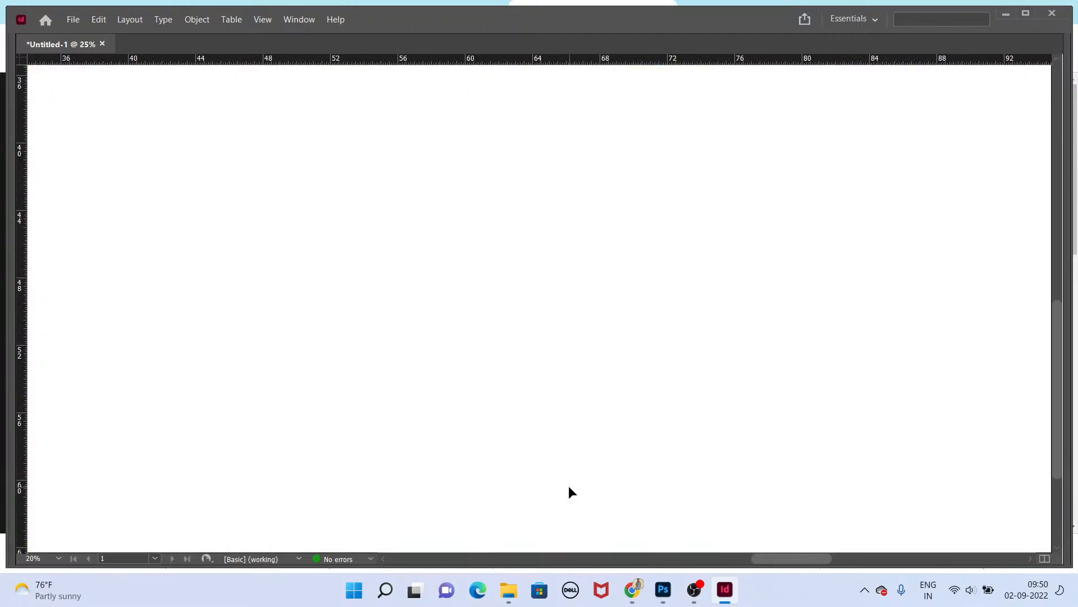
drag(569, 485, 626, 113)
click(541, 528)
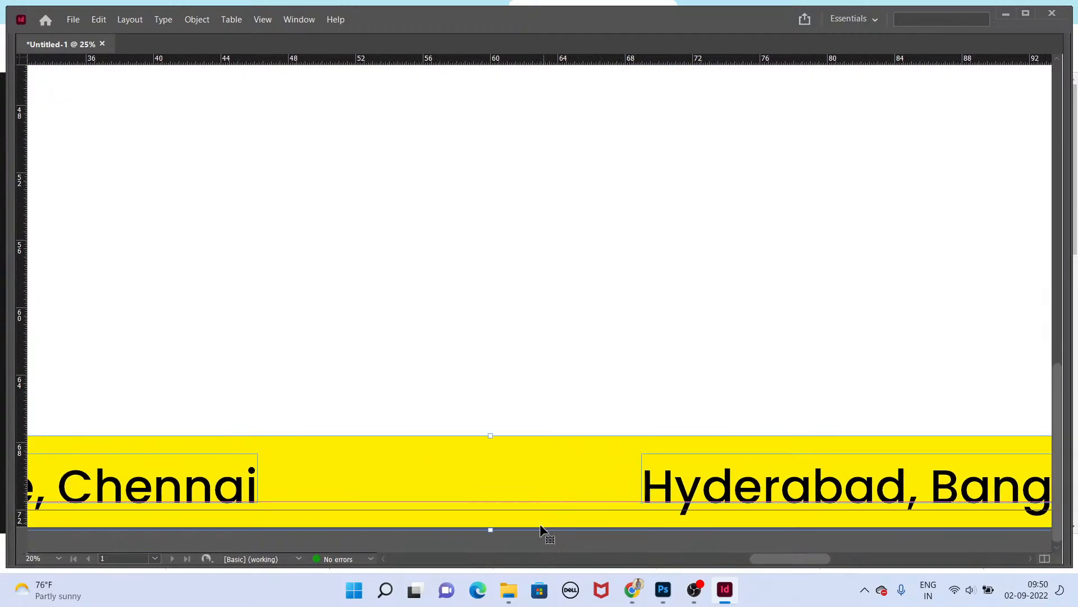
drag(490, 526, 506, 470)
scroll(529, 453, down, 1)
click(337, 503)
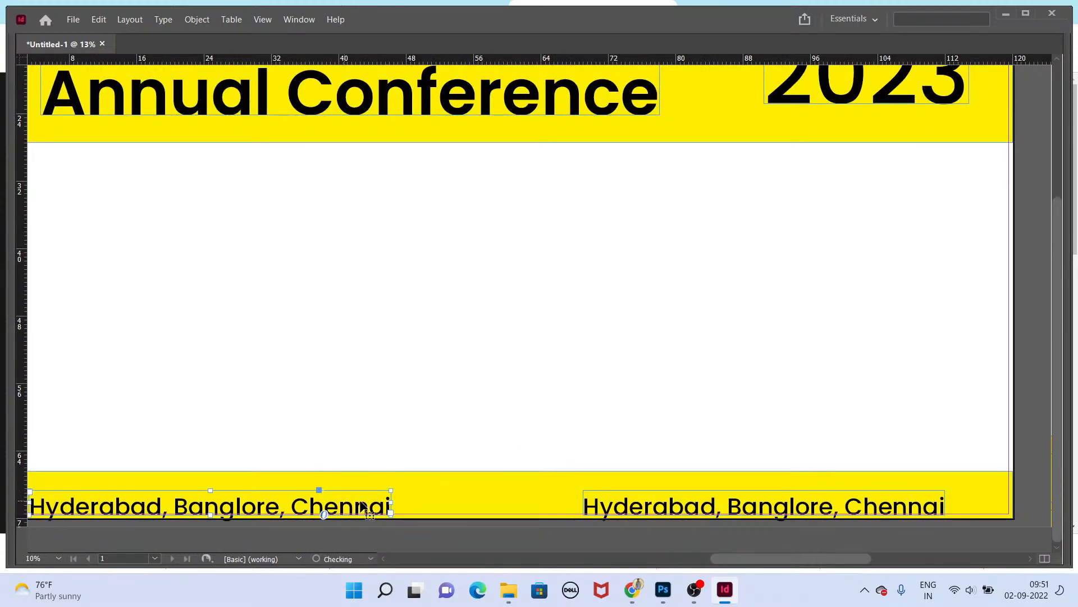
Step: Select both city lines and set their font size to 180 pt
shift+click(674, 510)
key(ctrl+t)
drag(727, 331, 715, 329)
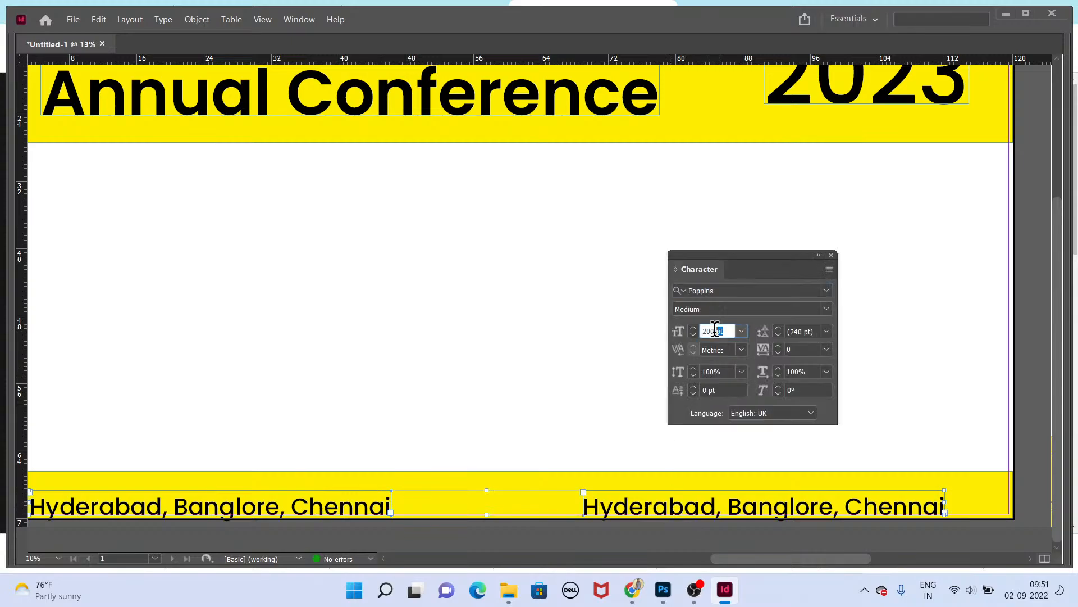
text(180)
key(Return)
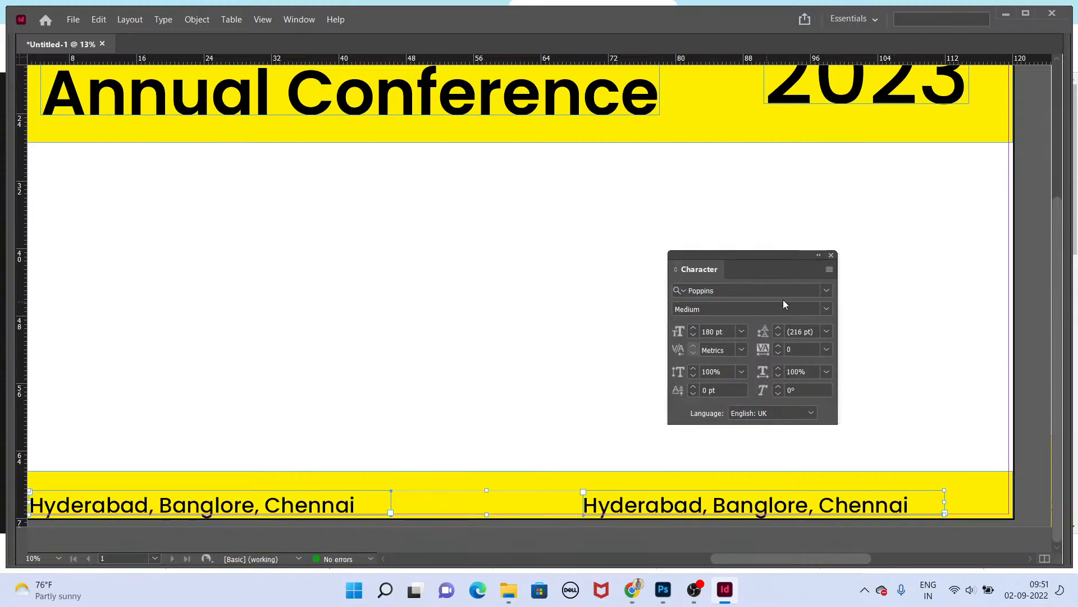
click(832, 255)
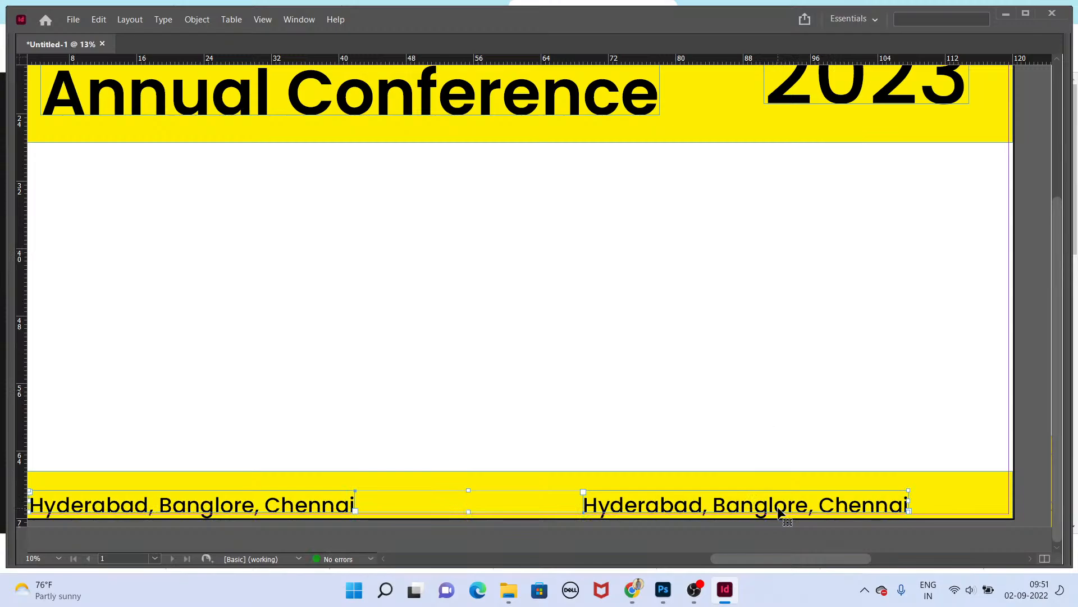
Step: Nudge both city lines slightly upward within the footer band
key(Up)
key(Up)
key(Up)
key(Up)
key(Up)
key(Up)
key(Up)
key(Up)
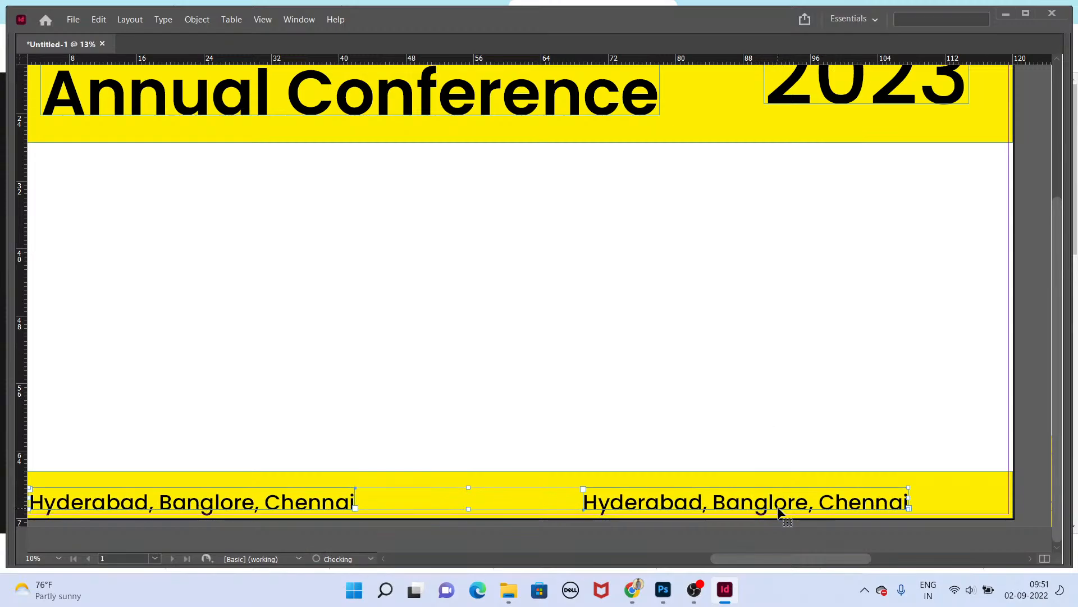
key(Up)
key(Down)
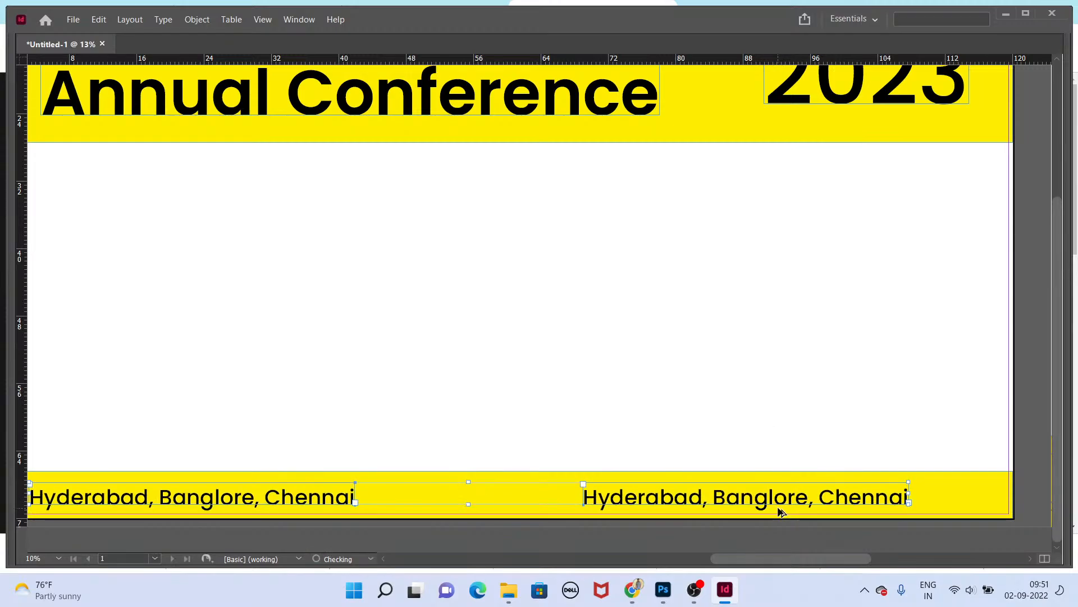
Step: Align the two city lines with the header text's left and right edges and preview the backdrop
key(ctrl+minus)
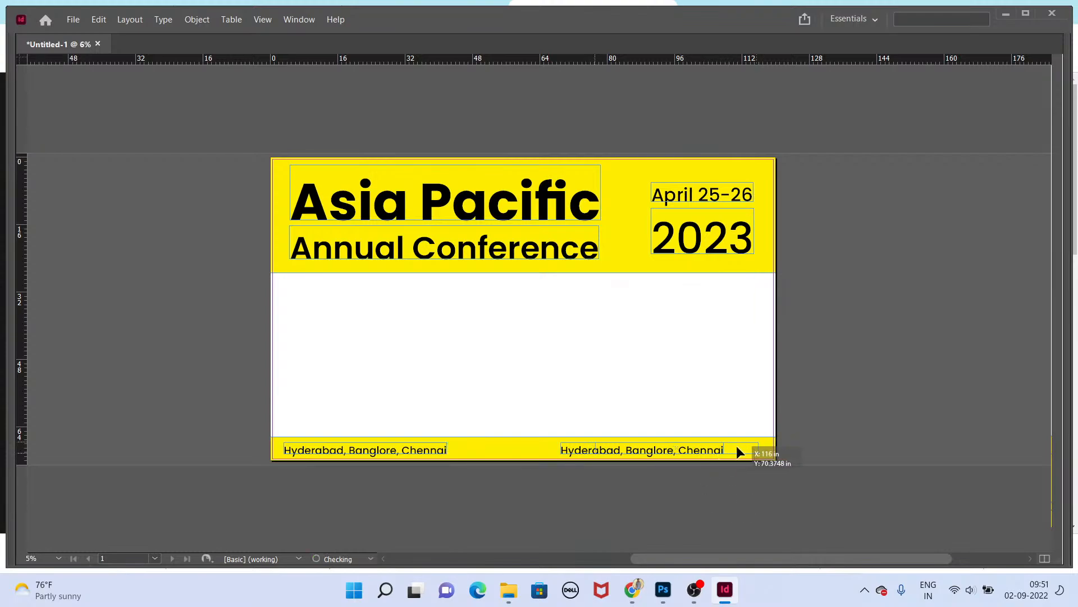
drag(732, 449, 762, 449)
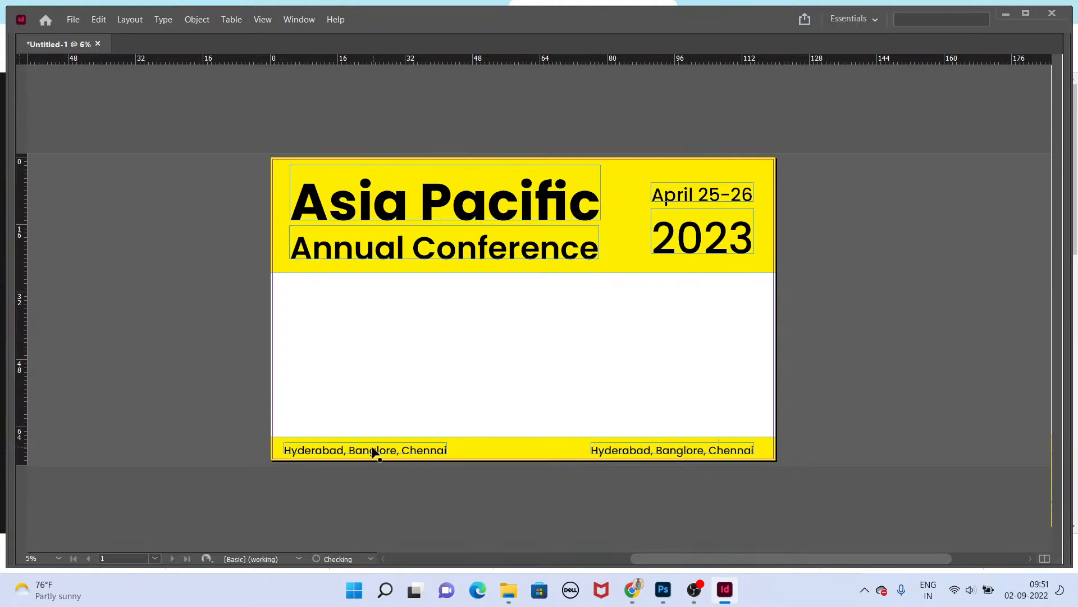
drag(373, 451, 379, 451)
key(shift+w)
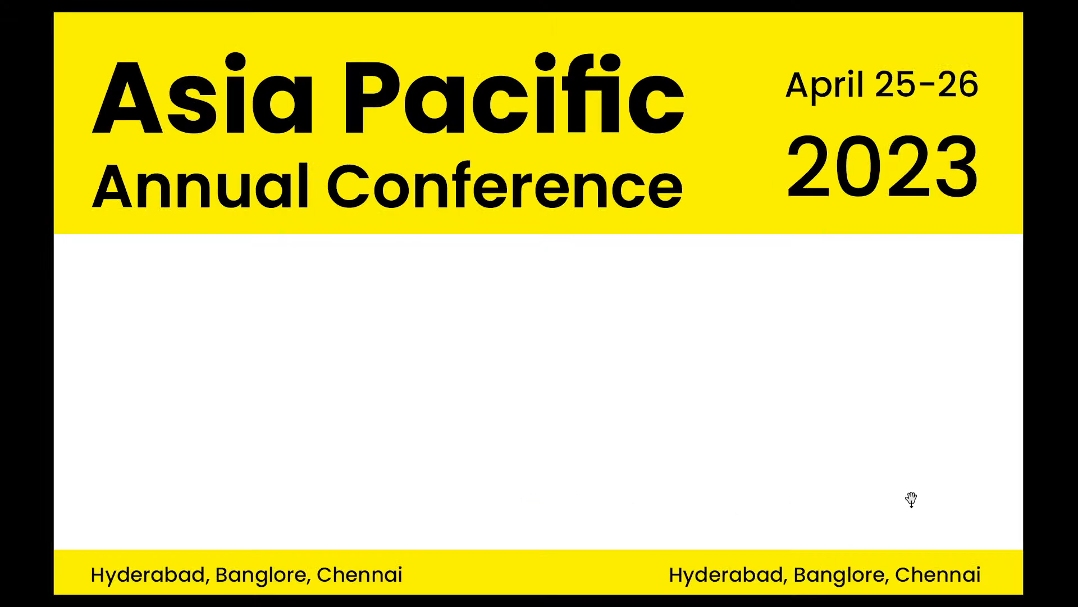
key(Escape)
Step: Shorten the yellow header band by raising its bottom edge slightly
click(565, 273)
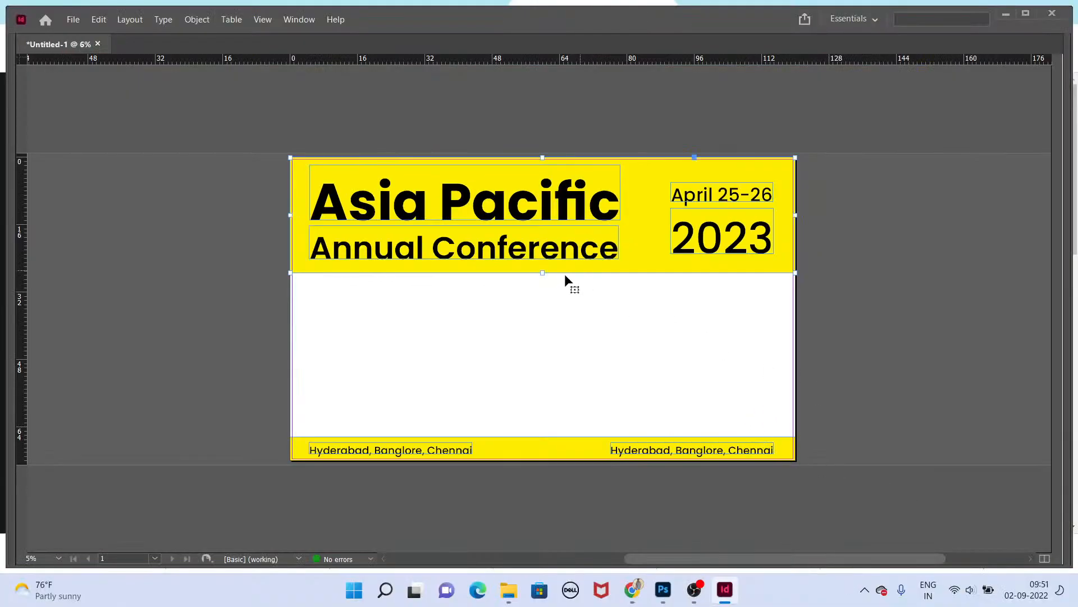
drag(545, 274, 543, 268)
click(541, 302)
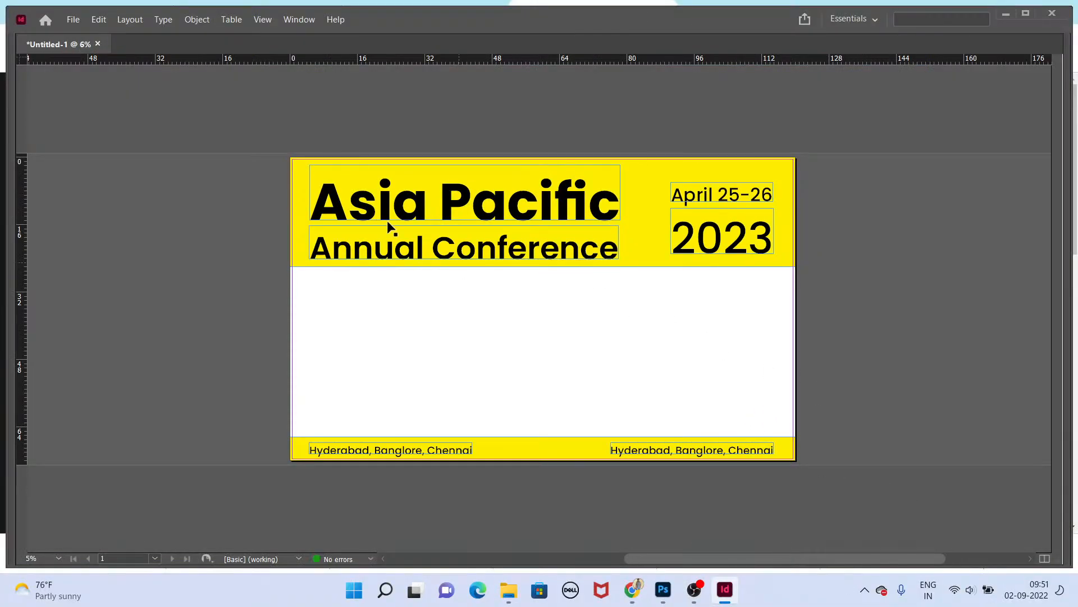
Step: Select all header text frames, nudge them slightly upward, and preview the backdrop
drag(425, 220, 783, 277)
shift+click(790, 244)
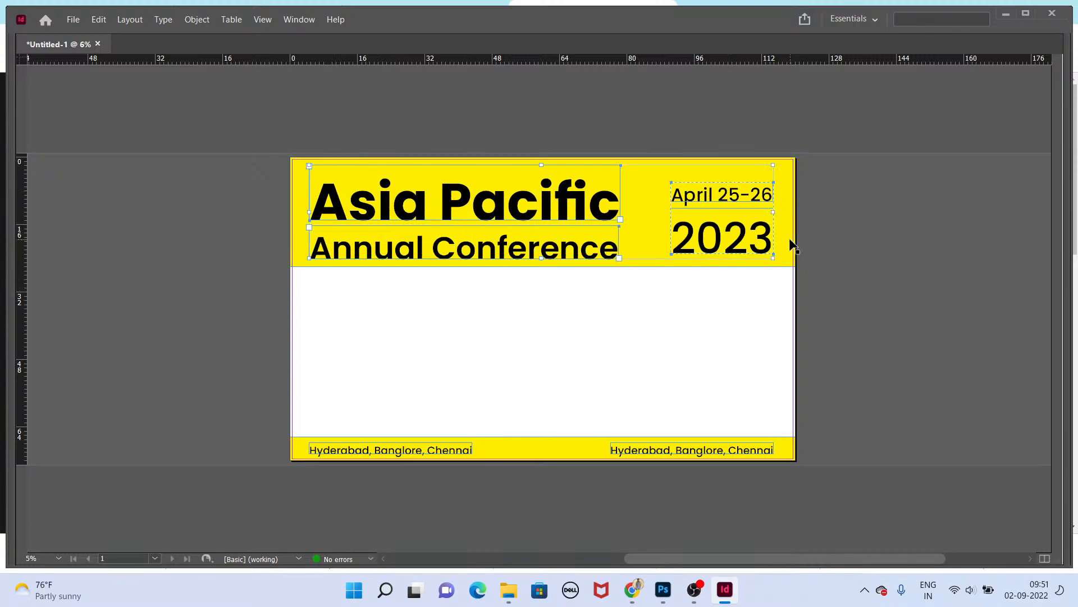
key(Up)
key(Up)
key(Up)
key(Up)
key(Up)
key(Up)
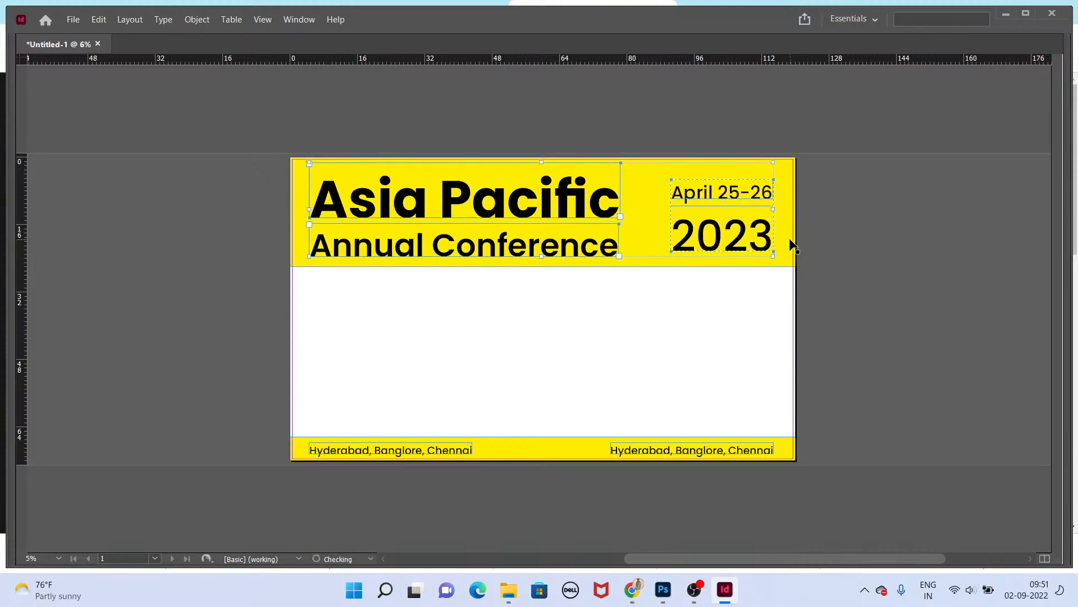
key(shift+w)
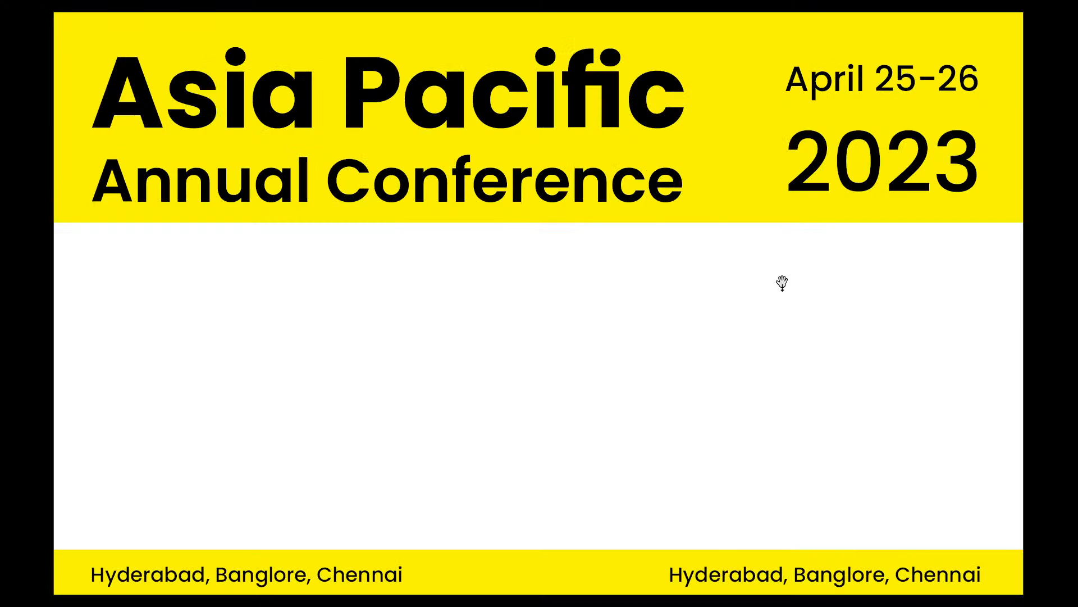
key(Escape)
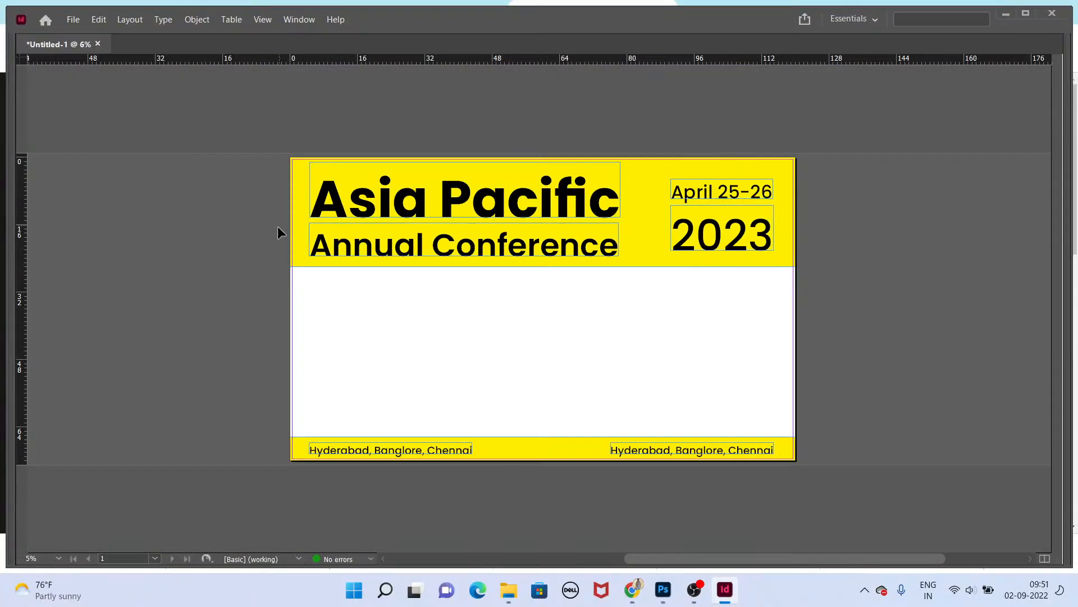
Step: Switch to the browser, open freepik.com in a new tab, and browse its image collections
click(632, 590)
key(ctrl+t)
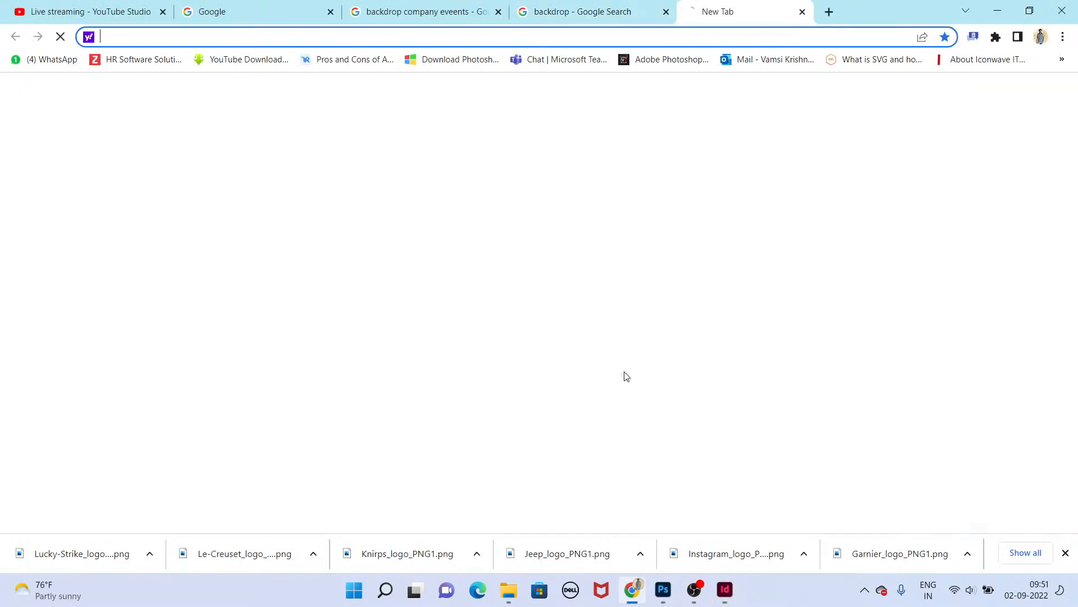
text(google.com)
key(Return)
text(freepik.com)
key(Return)
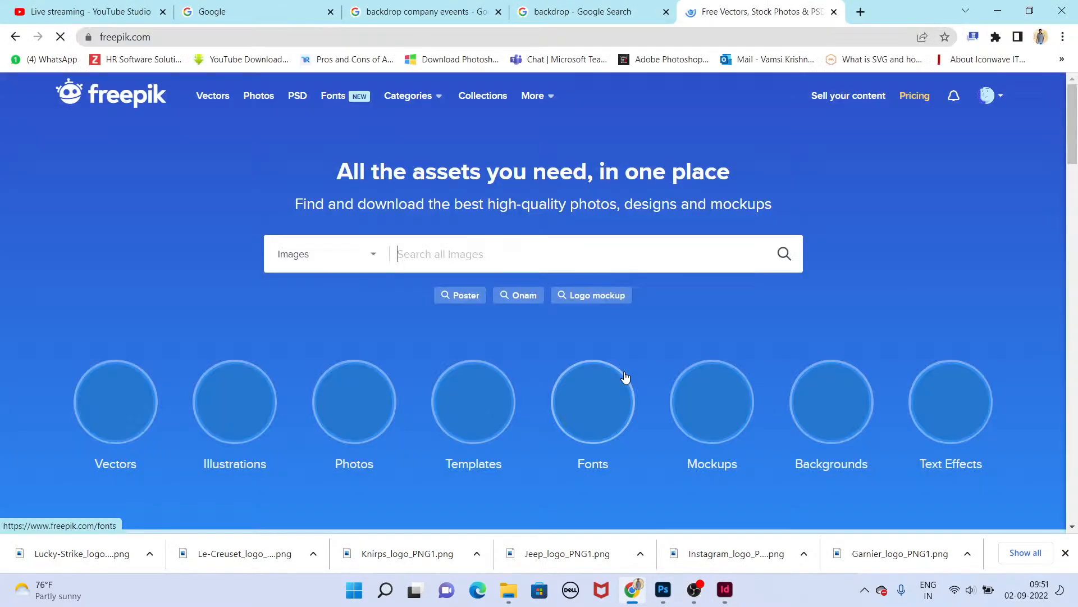
scroll(562, 309, down, 3)
scroll(502, 243, down, 10)
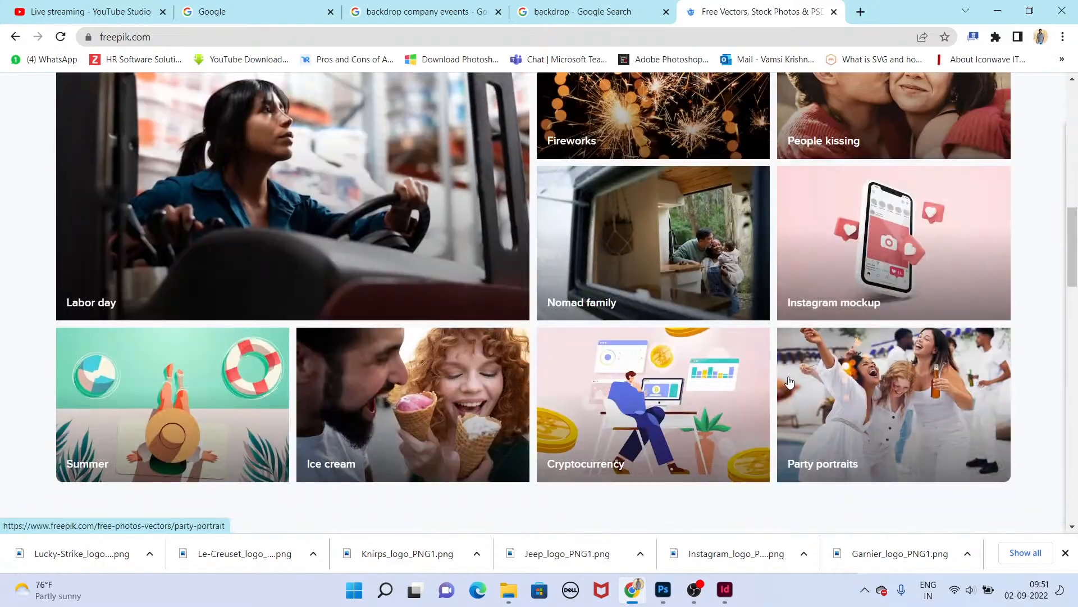
Step: Search freepik images for "abstract bg"
scroll(377, 179, up, 7)
scroll(376, 178, up, 7)
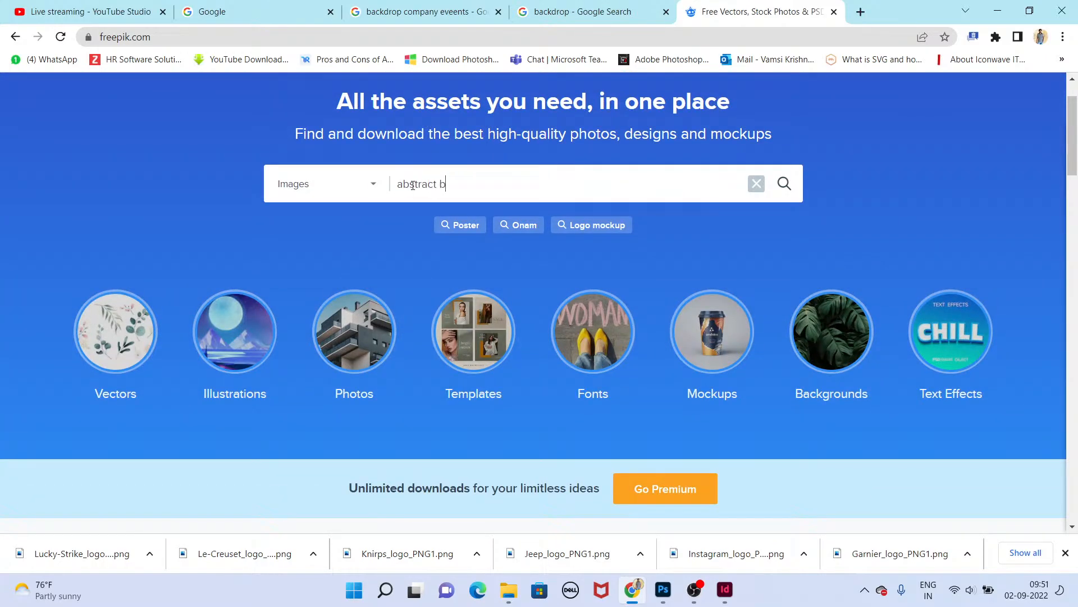
key(Return)
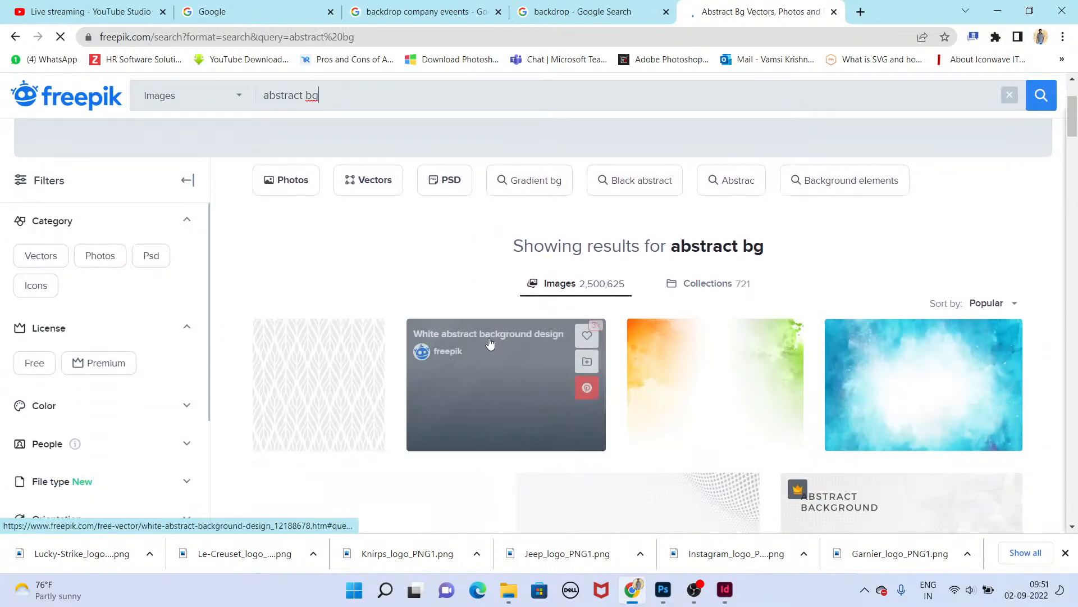
Step: Preview the hand painted watercolor background result, close it, and scroll through the abstract bg results
click(902, 241)
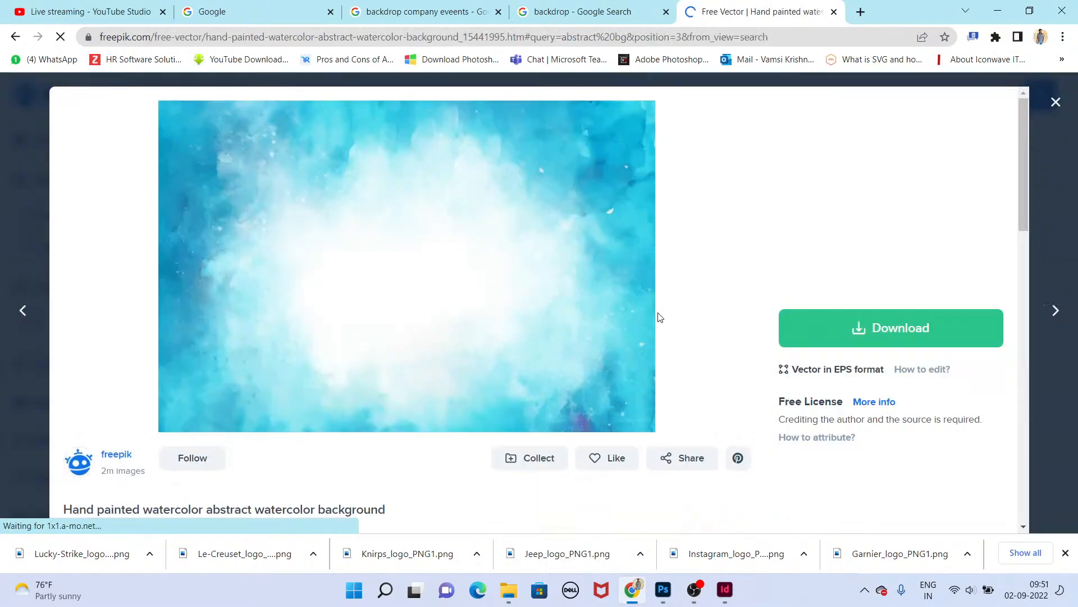
key(Escape)
scroll(729, 349, down, 15)
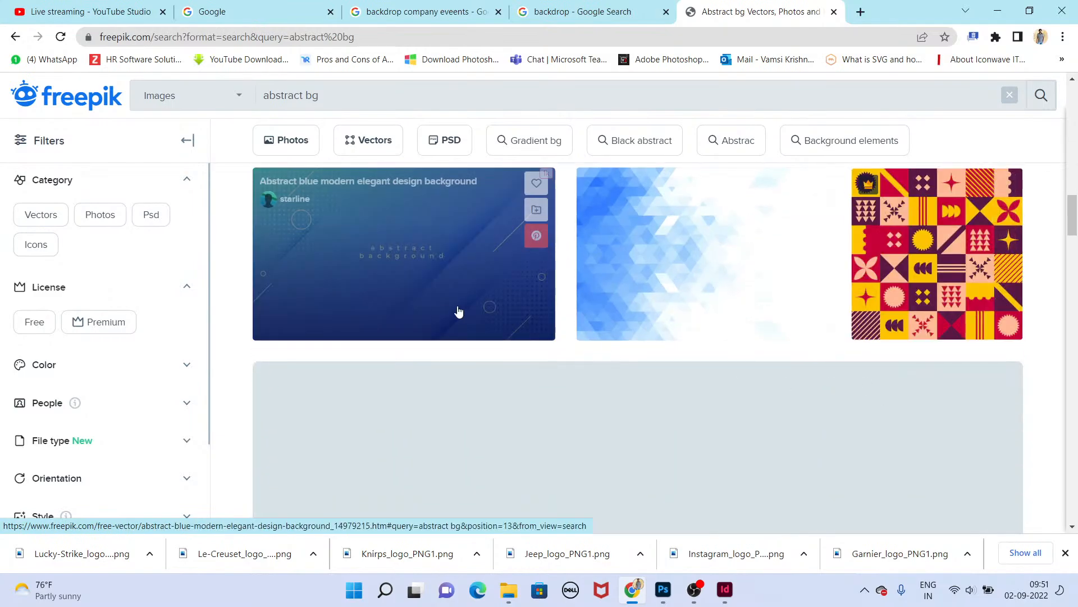
scroll(749, 437, down, 5)
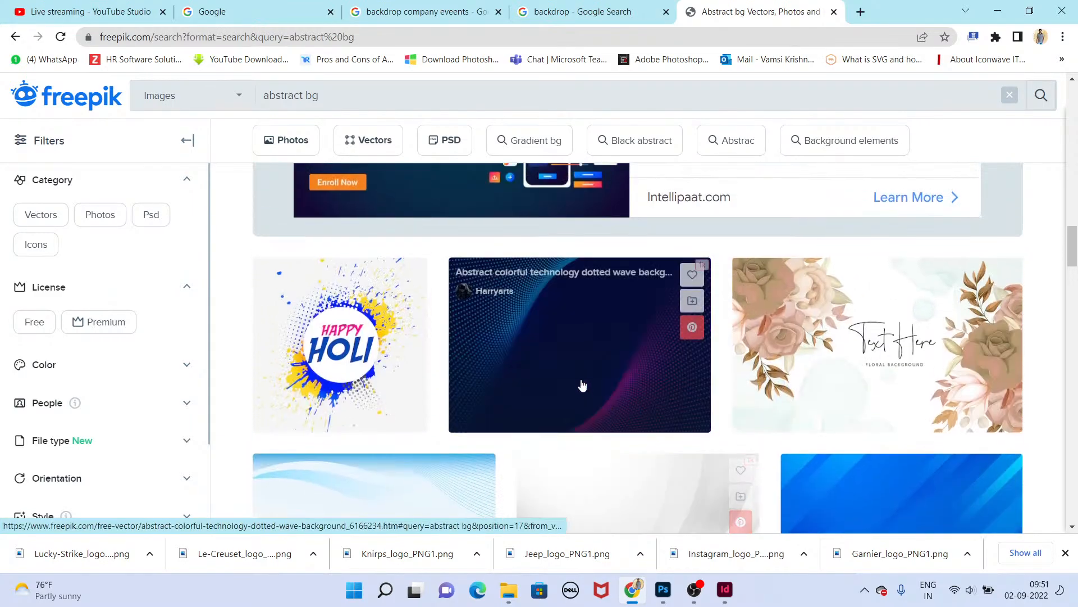
scroll(543, 371, down, 6)
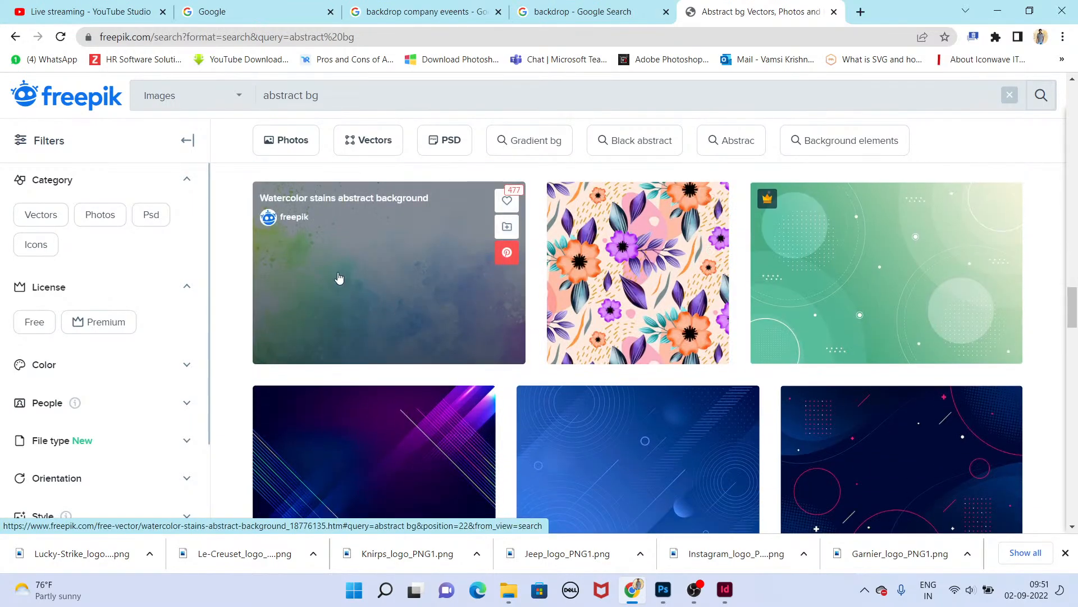
scroll(482, 377, down, 4)
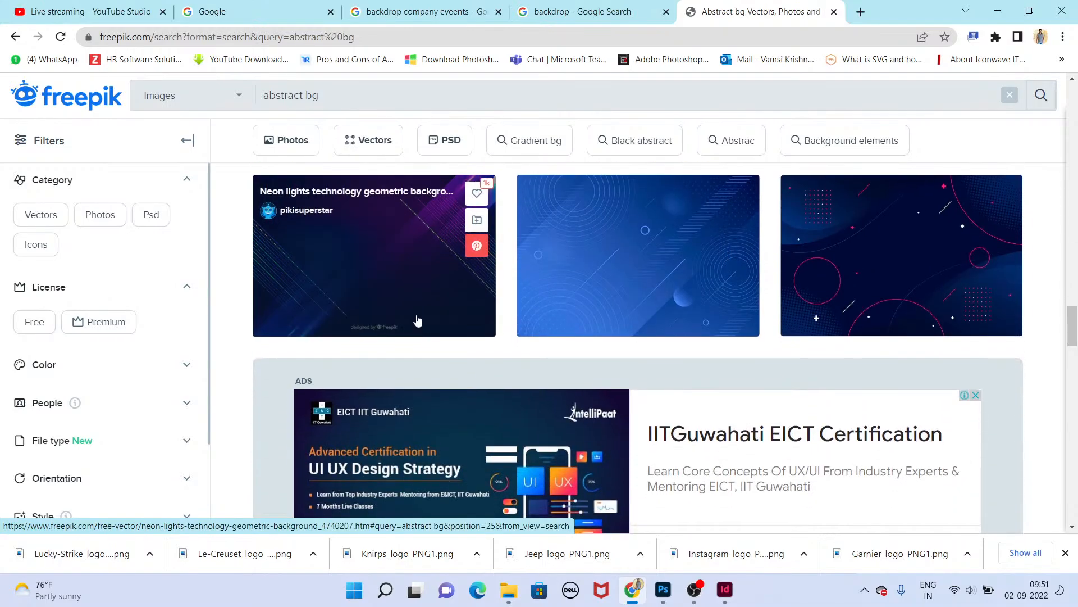
Step: Download the free neon lights technology geometric background and show the downloaded zip in its folder
click(414, 320)
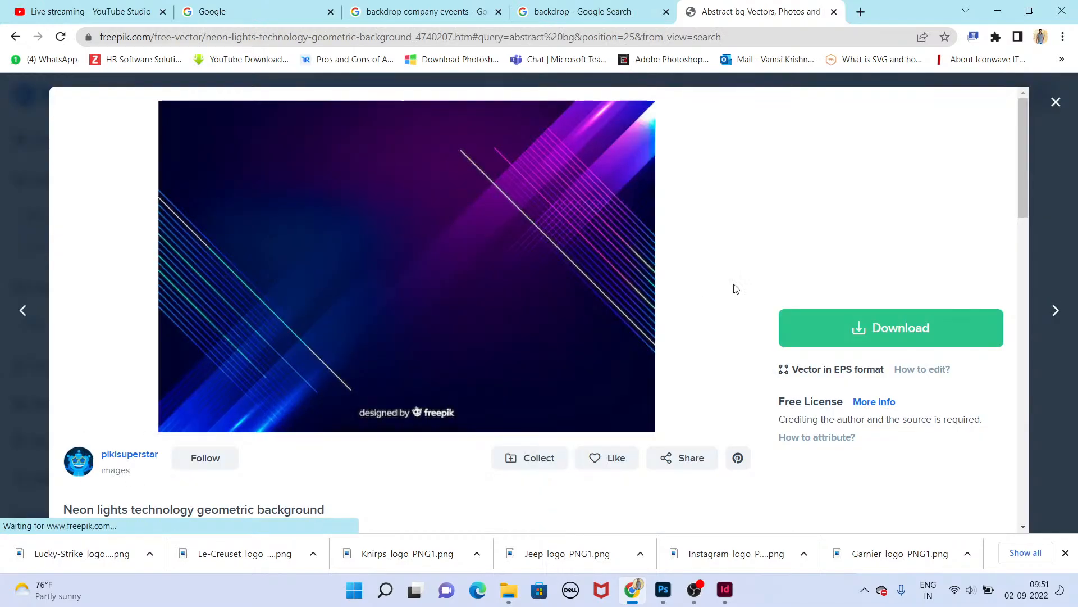
click(883, 337)
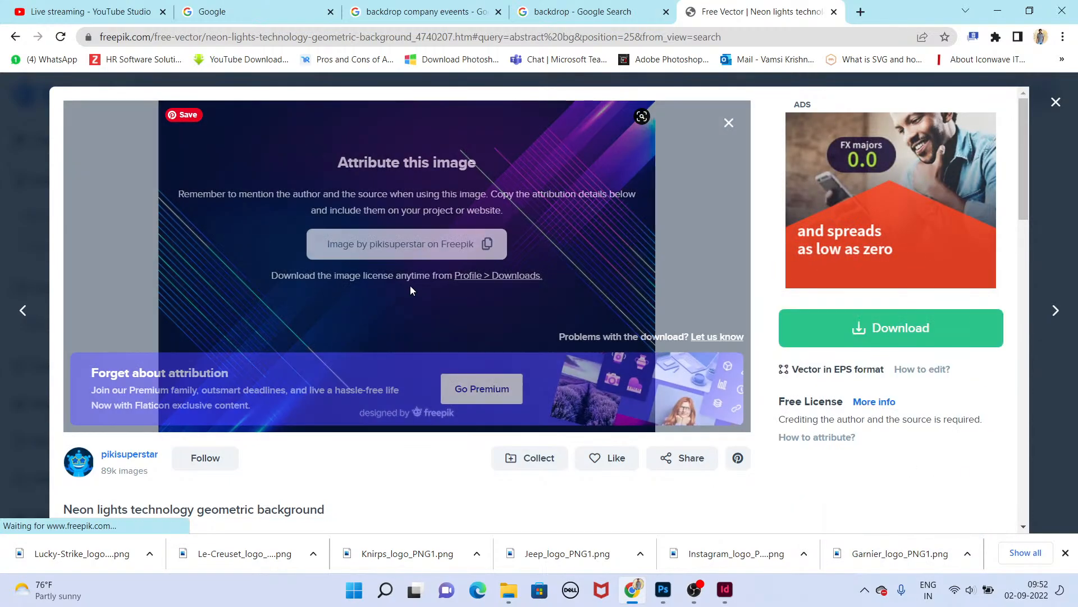
click(150, 553)
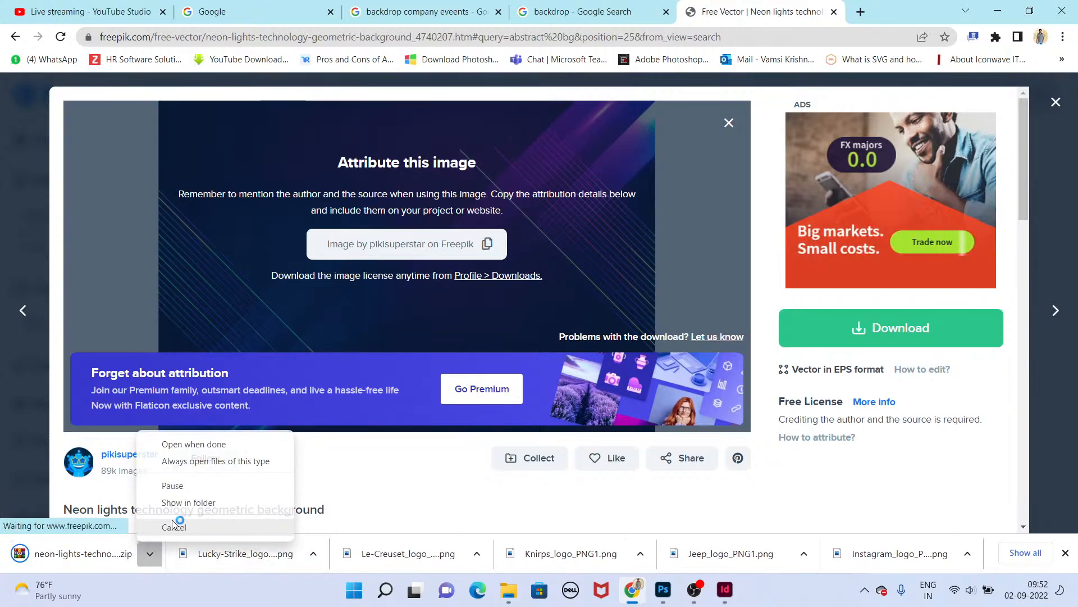
click(180, 503)
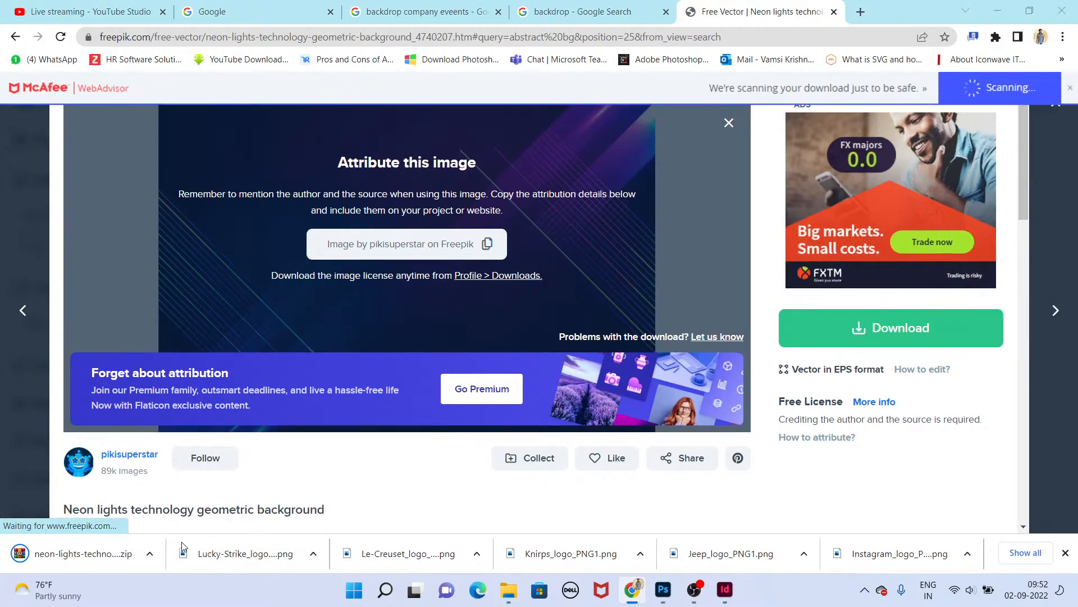
click(152, 555)
click(179, 503)
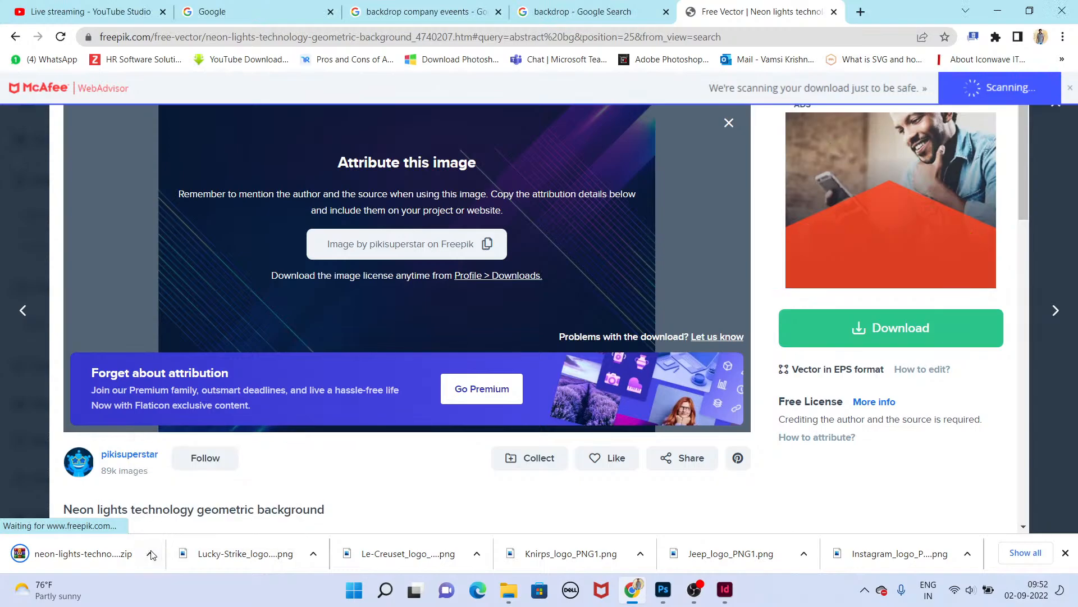
click(149, 554)
click(169, 504)
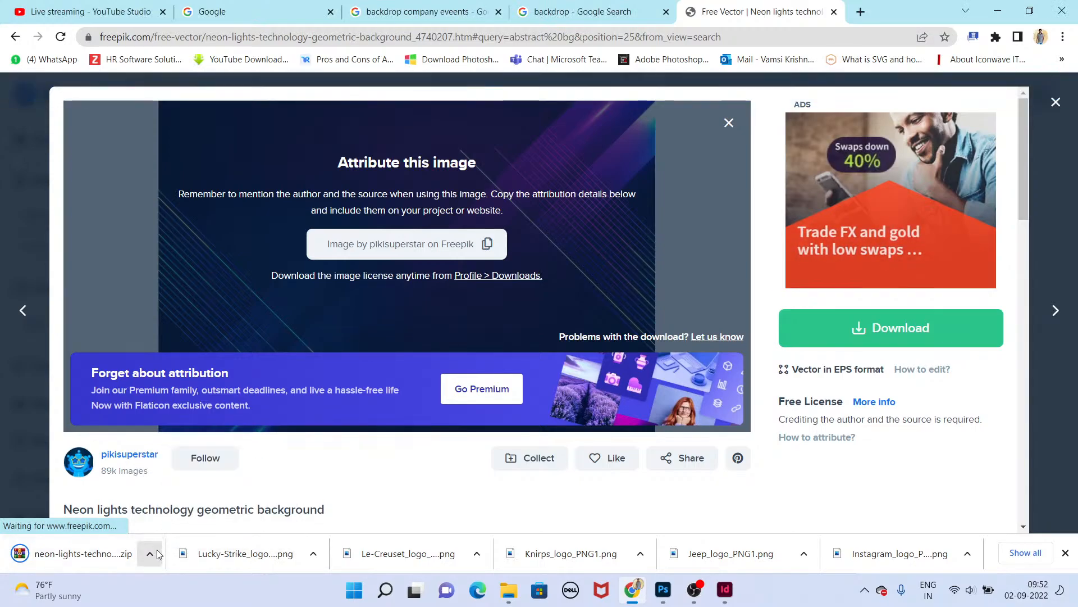
click(149, 553)
click(169, 502)
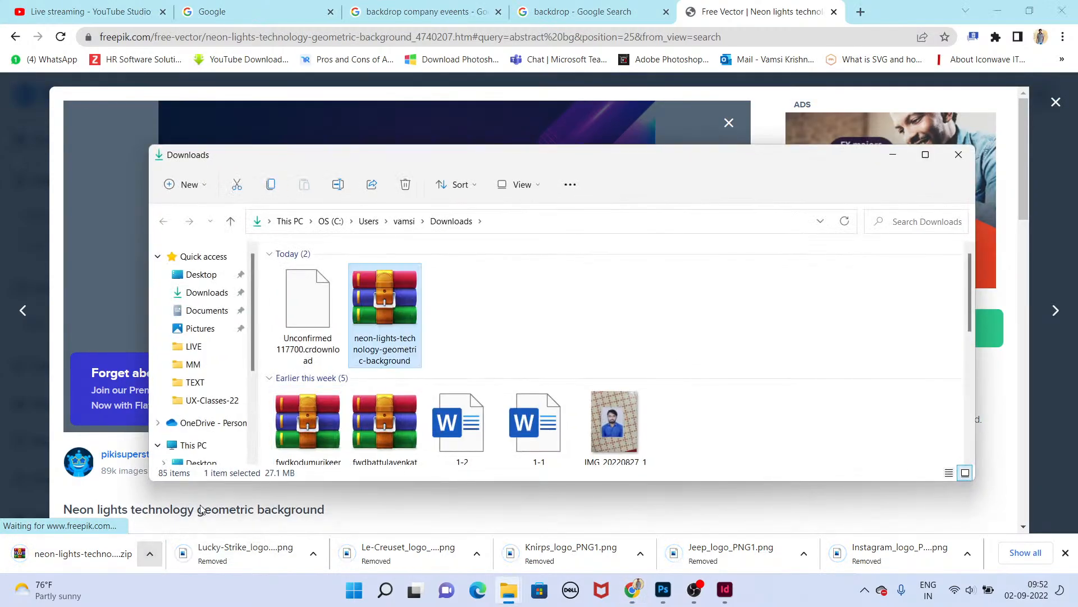
Step: Paste the downloaded neon-lights archive onto the desktop and extract all its contents there
key(super+d)
right_click(472, 211)
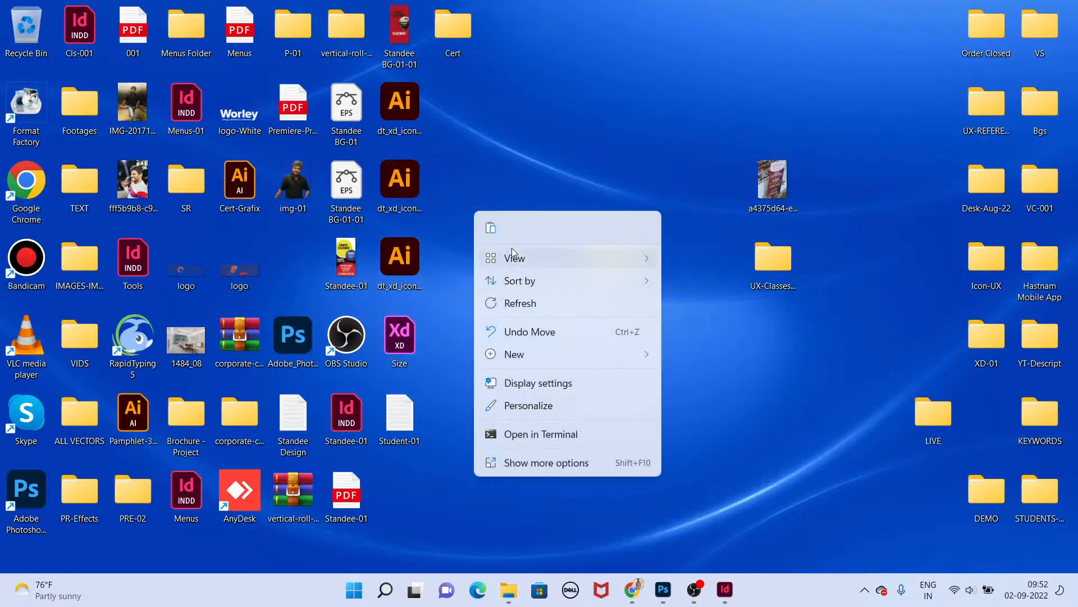
click(493, 229)
right_click(304, 262)
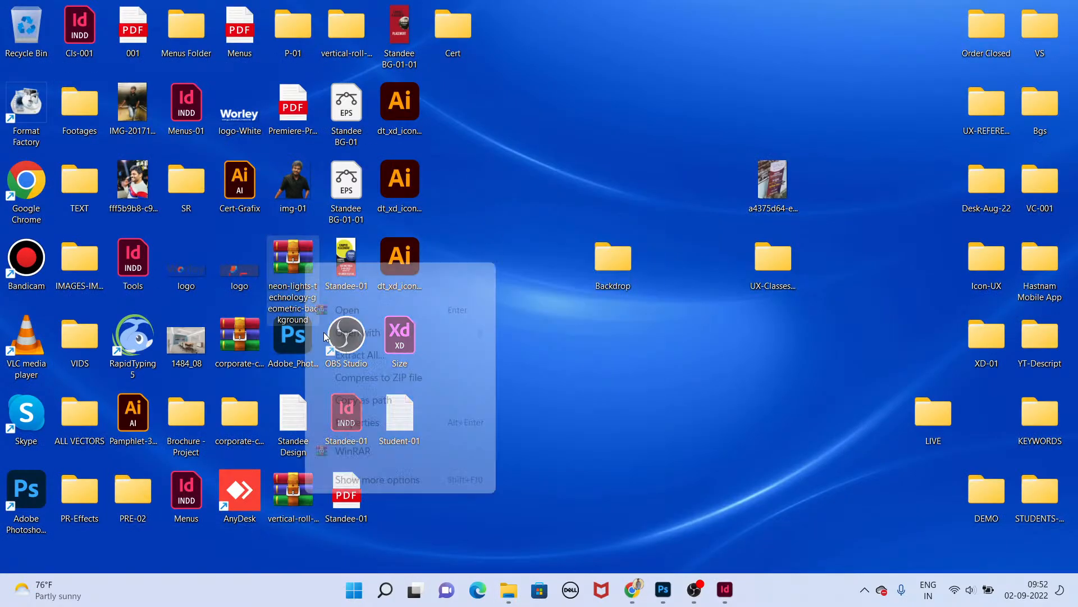
click(339, 360)
click(651, 437)
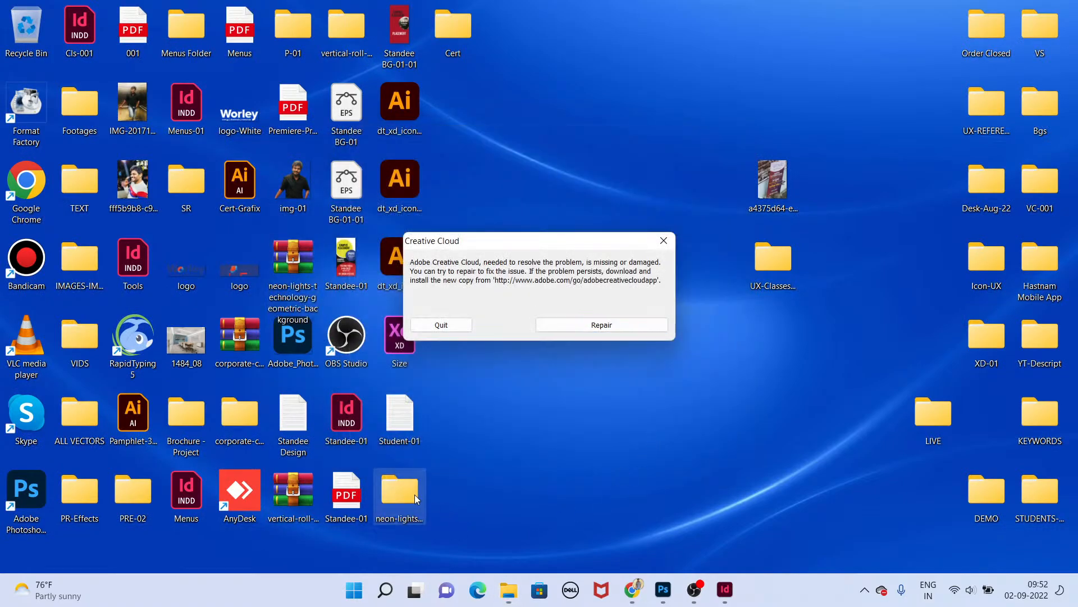
Step: Dismiss the Creative Cloud error, open the extracted neon-lights folder, and open the 2506309 Illustrator file
double_click(412, 495)
click(453, 326)
double_click(392, 493)
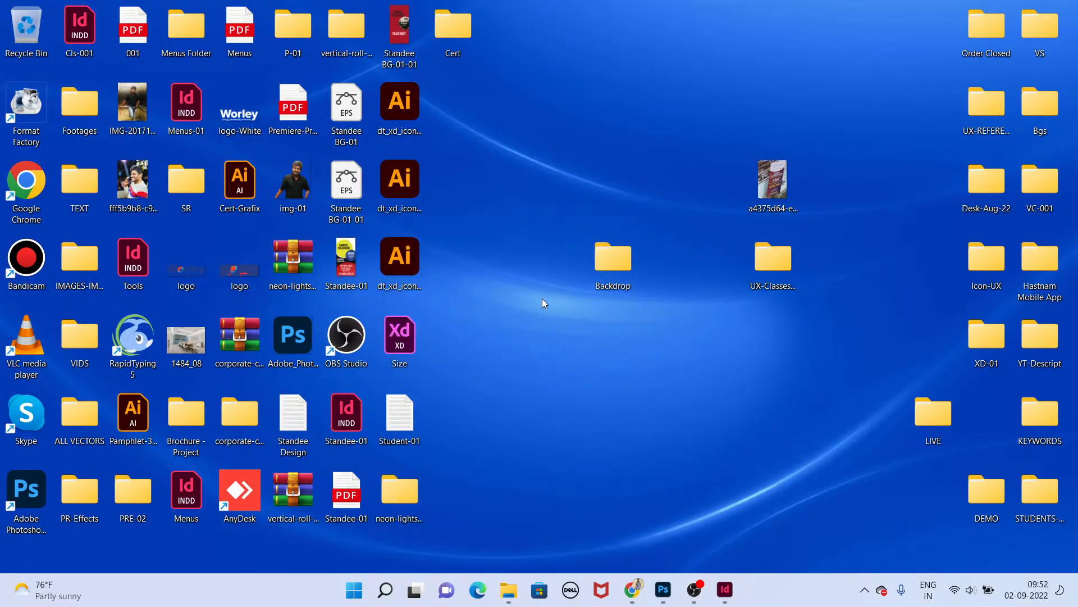
click(382, 364)
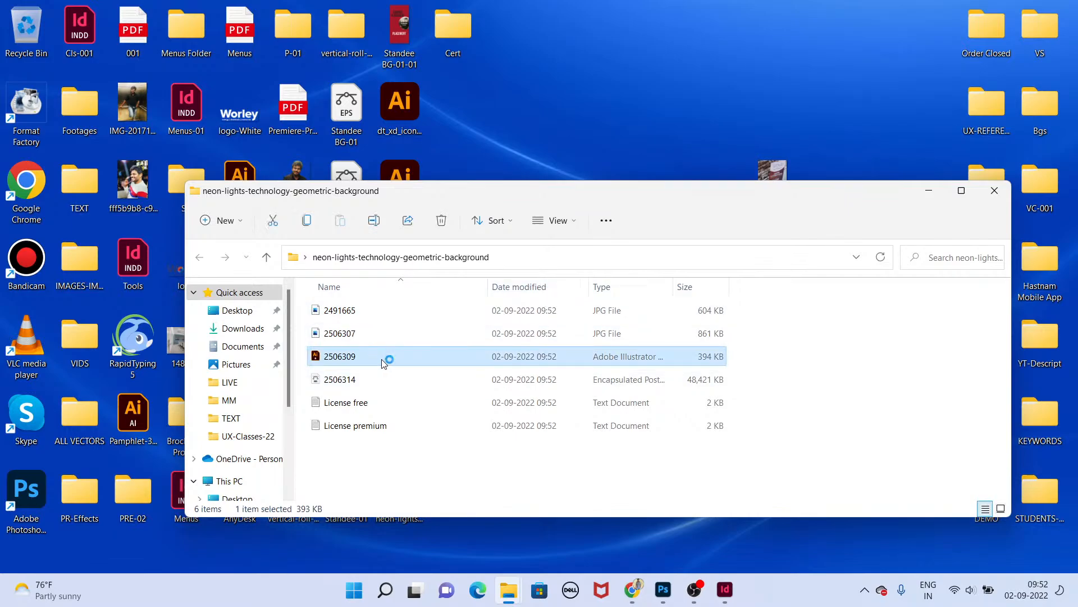
double_click(383, 357)
scroll(566, 378, up, 4)
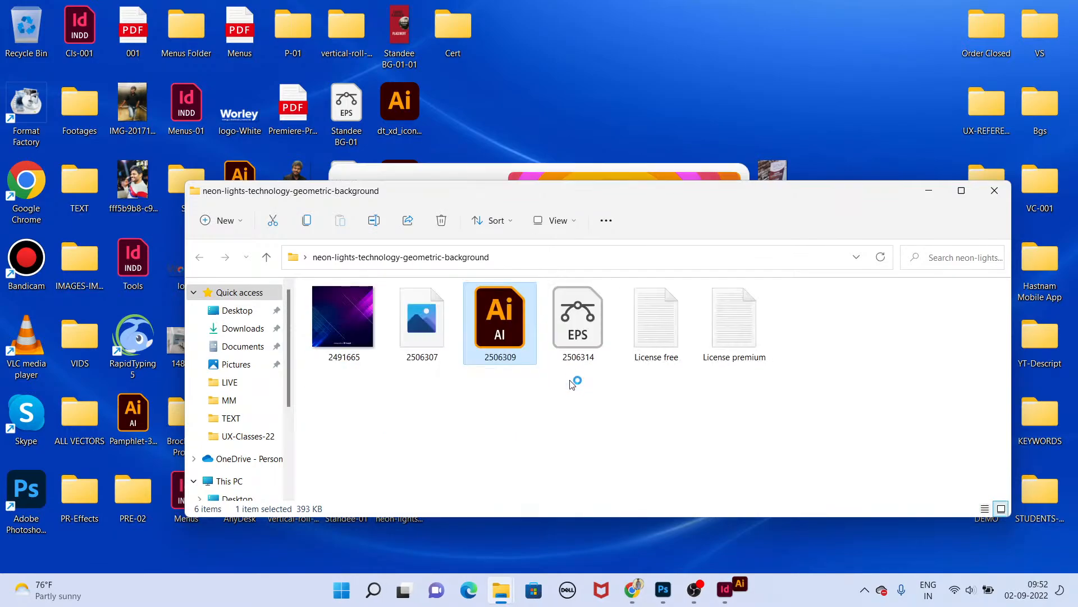
click(510, 406)
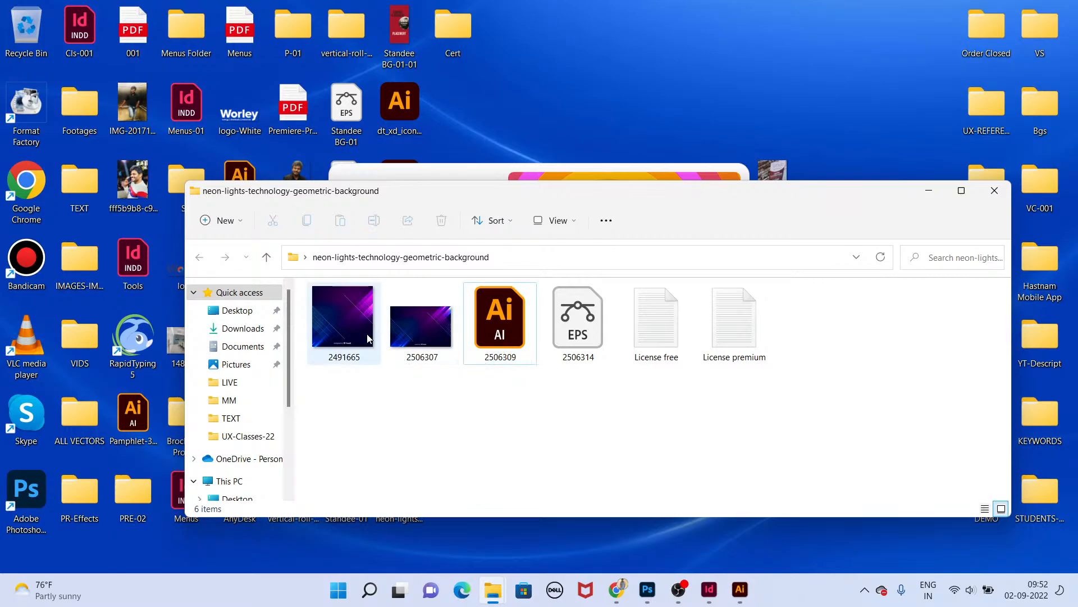
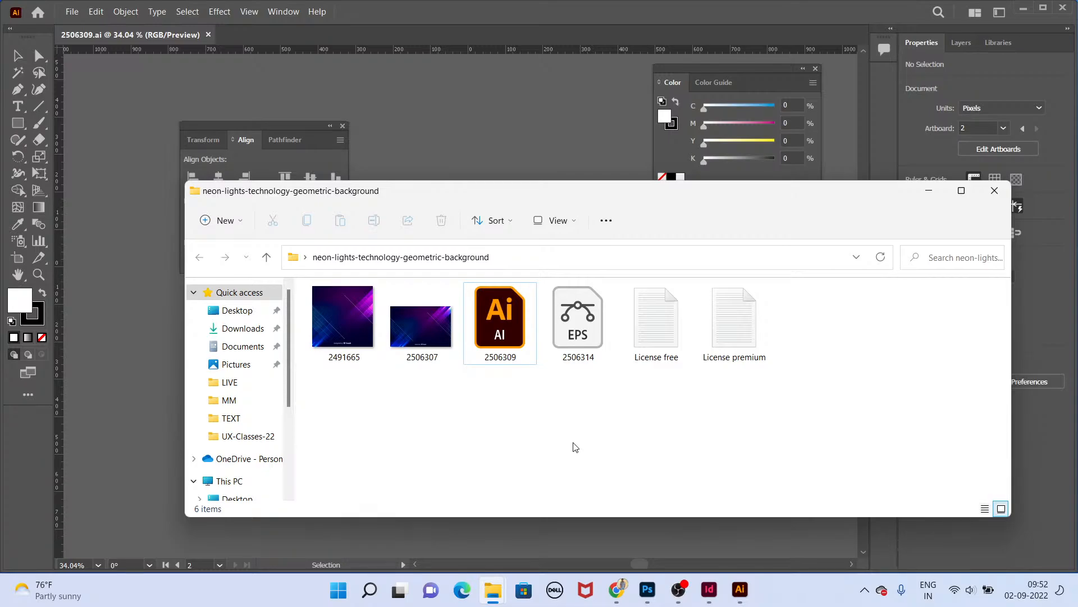
Step: Delete the "designed by freepik" credit from both artboards of the background file
click(272, 135)
click(629, 444)
scroll(747, 476, up, 1)
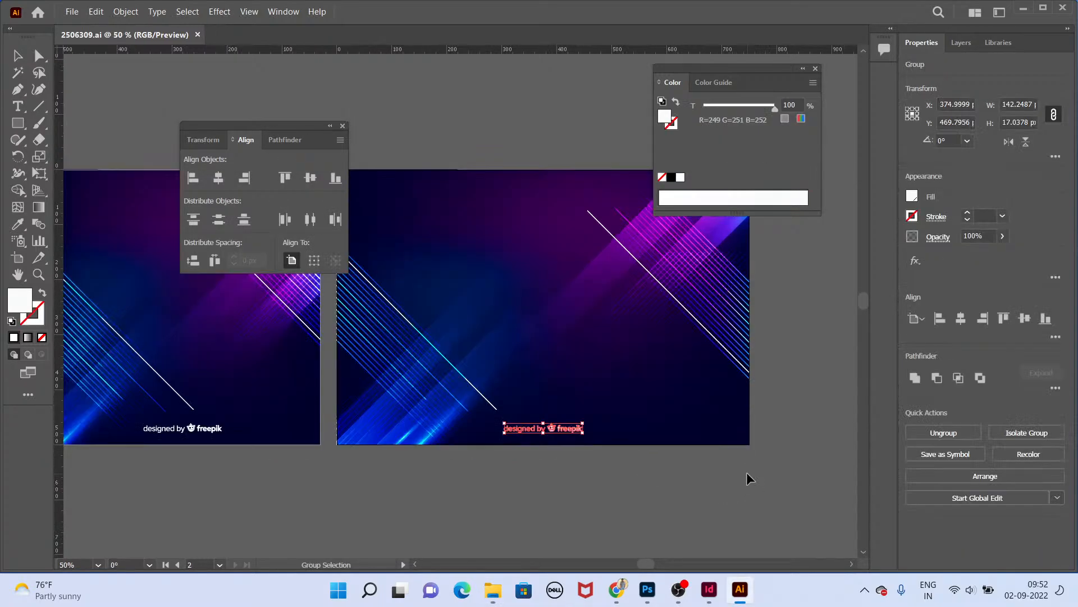
key(Delete)
click(221, 429)
key(Delete)
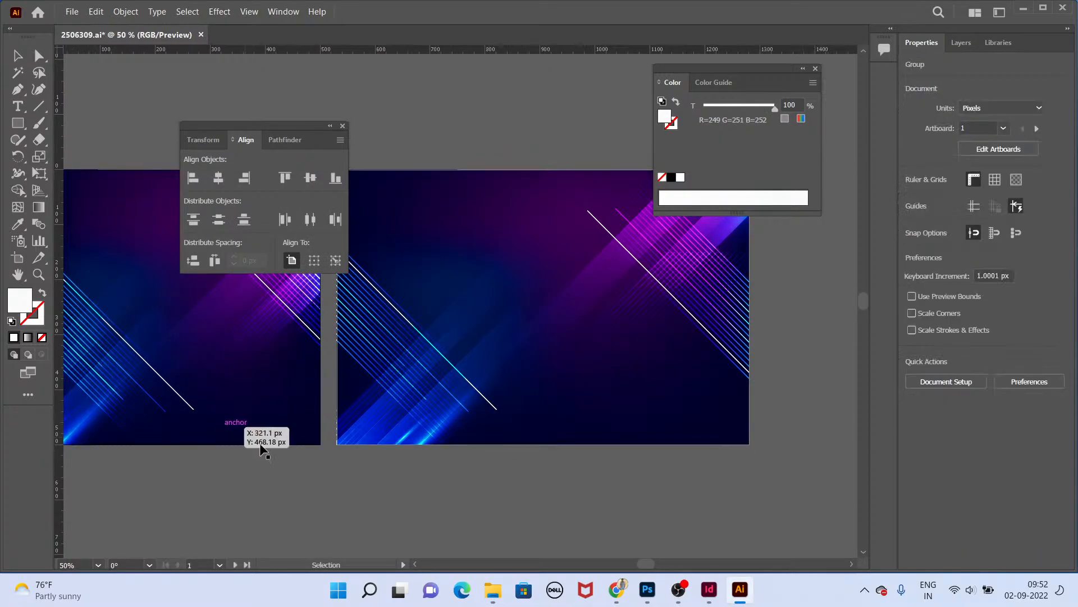
Step: Export the background using artboards as JPEG images at High (300 ppi) resolution into the same folder
key(space)
drag(514, 414, 486, 429)
click(554, 382)
key(alt+f)
key(e)
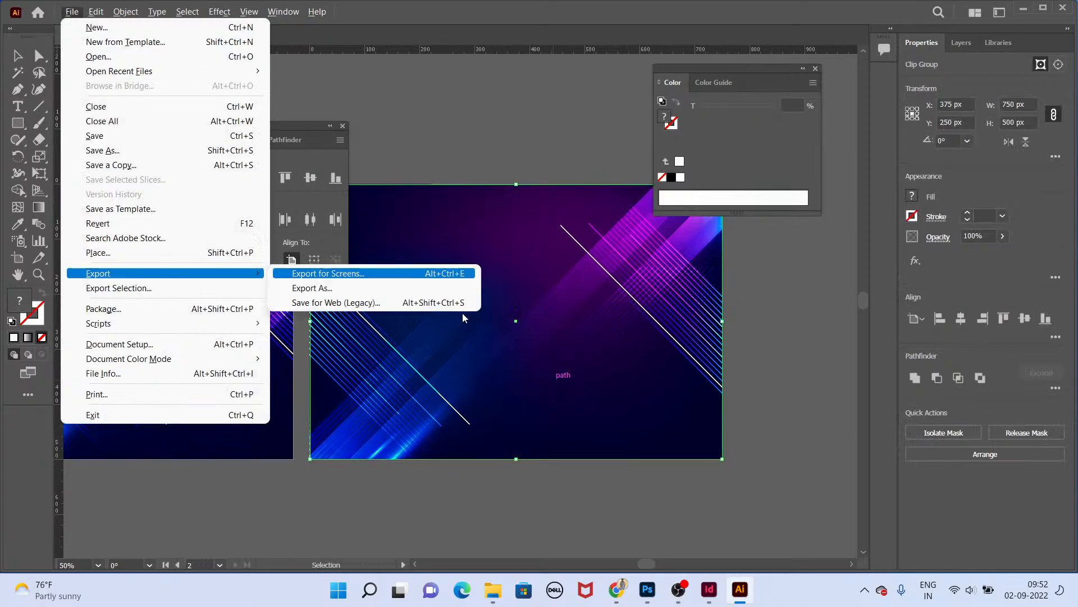
click(418, 288)
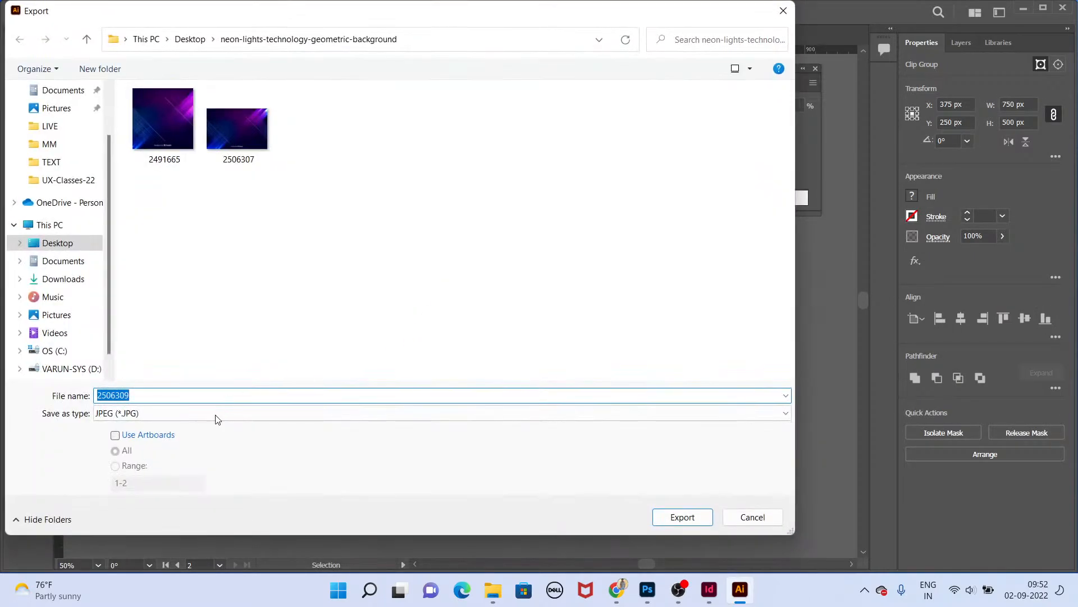
click(115, 435)
click(683, 517)
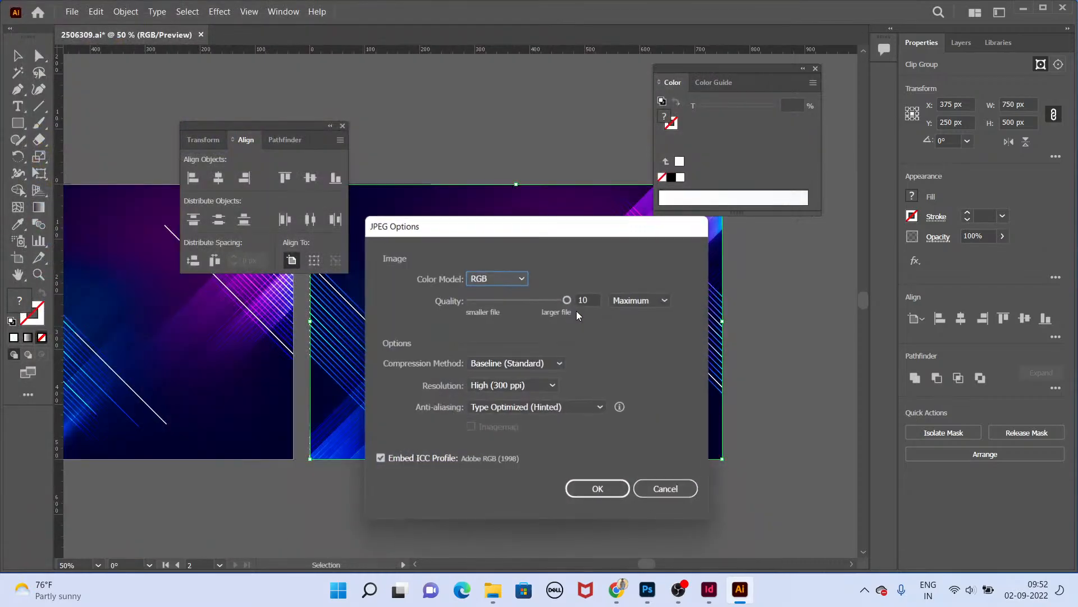
click(599, 494)
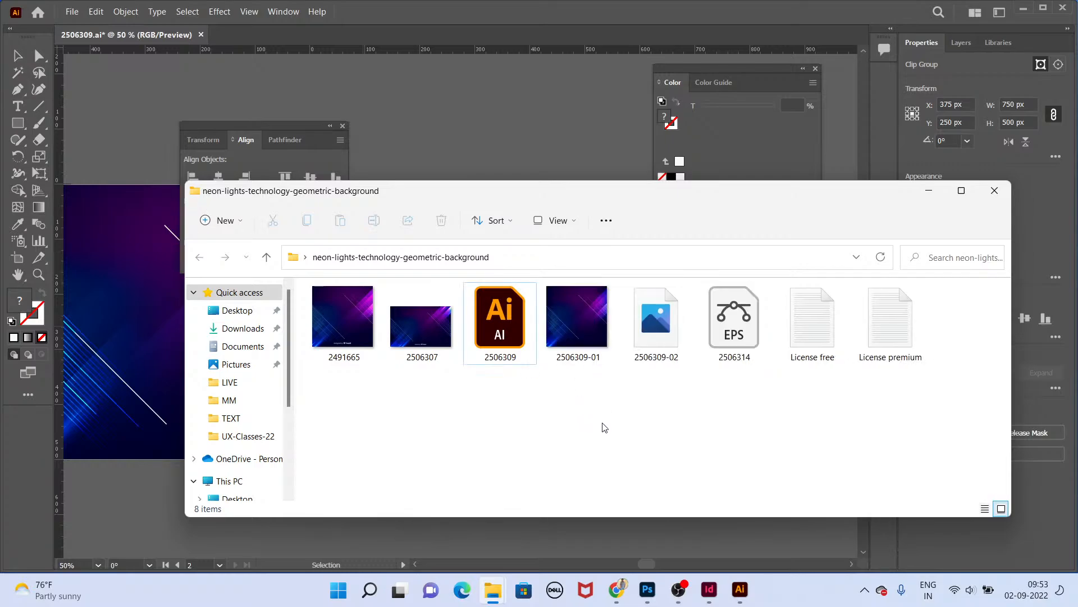
Step: Delete the original 2491665 and 2506307 preview images from the folder
drag(419, 380, 333, 336)
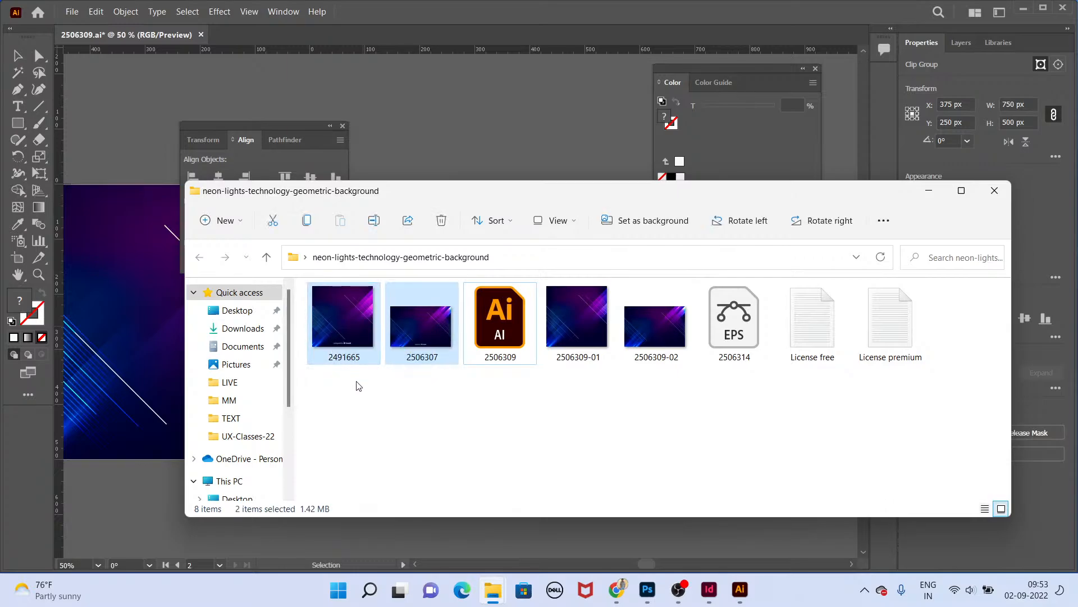
key(Delete)
drag(443, 396, 510, 405)
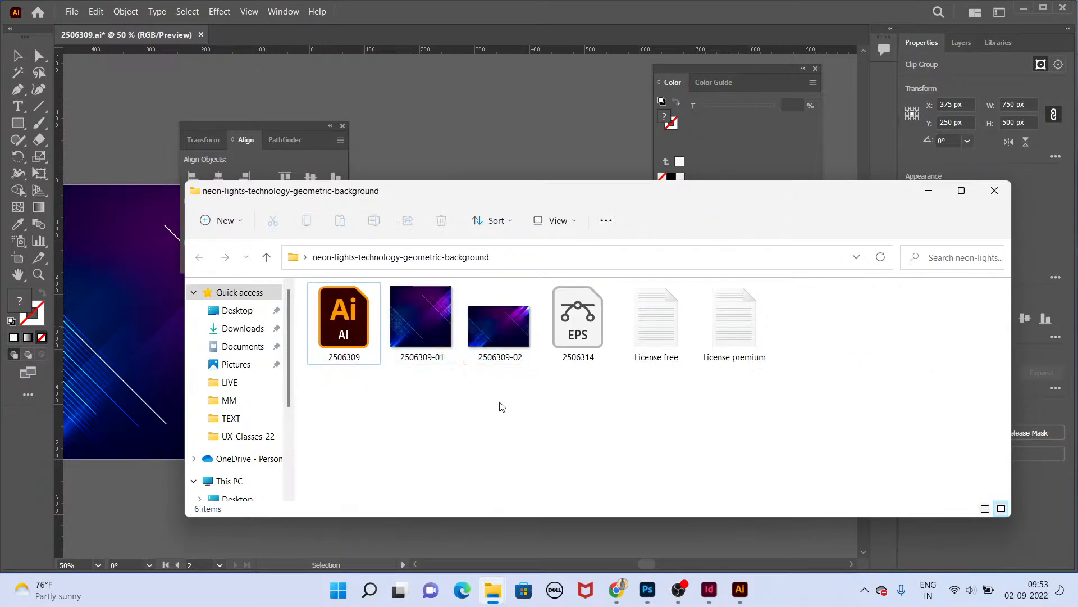
Step: Place the exported 2506309-02 image into the InDesign backdrop document, spanning it across the page
drag(508, 352, 430, 319)
key(alt+Tab)
key(Tab)
key(Tab)
key(Tab)
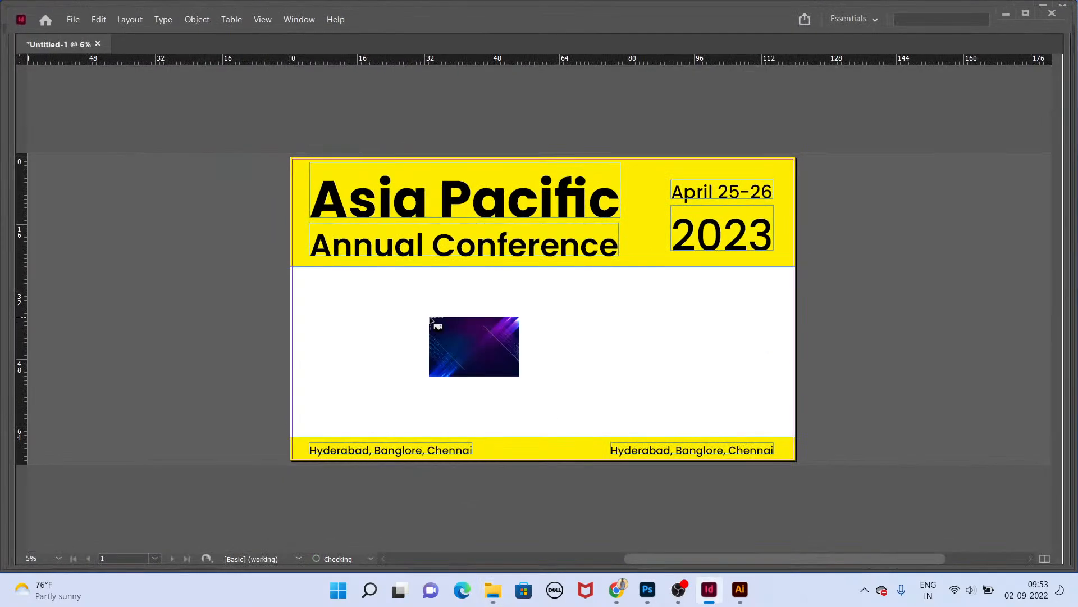
drag(290, 158, 743, 470)
Step: Stretch the background image frame so it reaches the page's right and bottom edges
scroll(760, 474, up, 2)
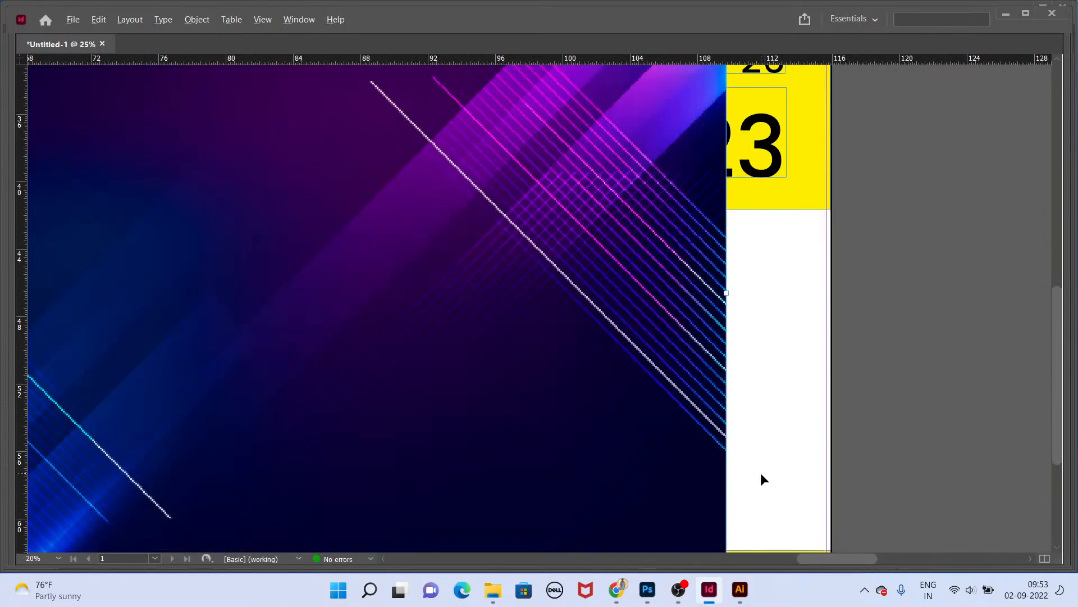
drag(709, 421, 869, 255)
drag(279, 233, 671, 186)
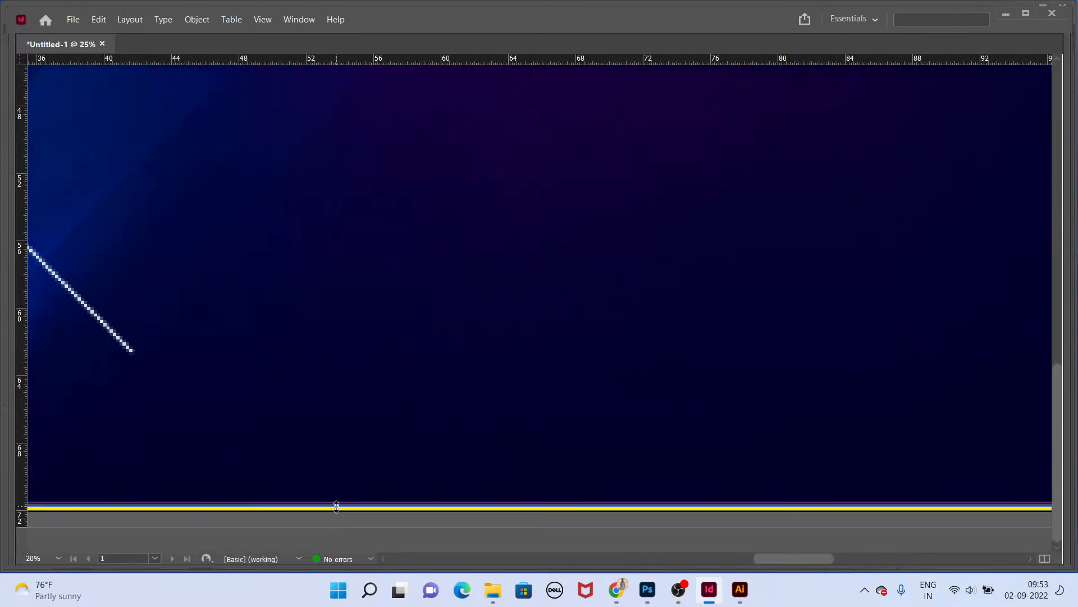
drag(336, 507, 337, 510)
scroll(450, 467, down, 1)
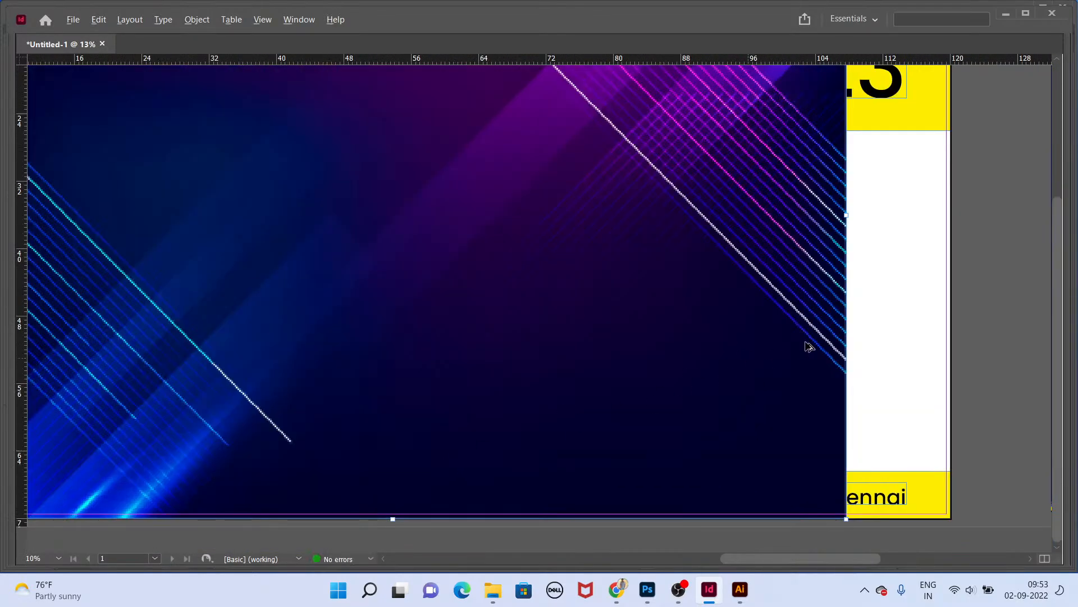
scroll(809, 347, down, 1)
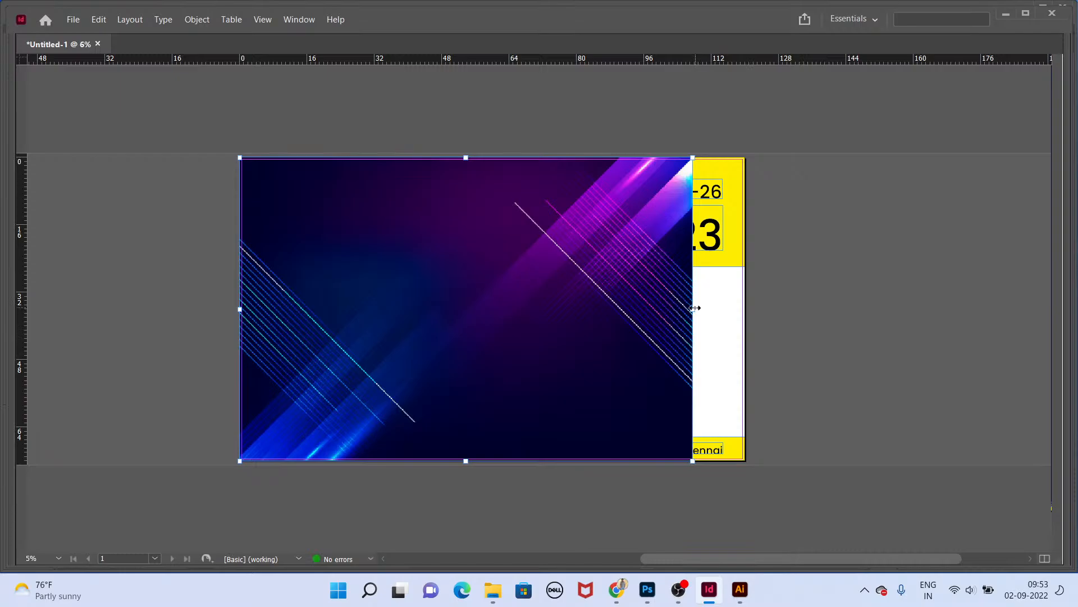
drag(692, 308, 745, 315)
click(796, 311)
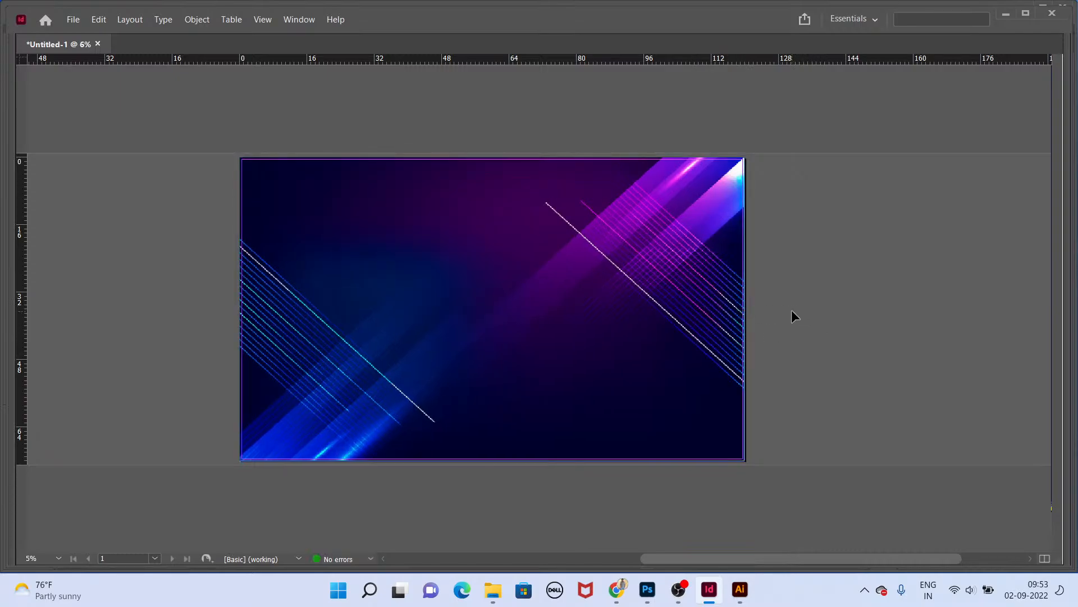
Step: Switch to preview mode and inspect the image's right edge against the page boundary
key(w)
scroll(758, 309, up, 4)
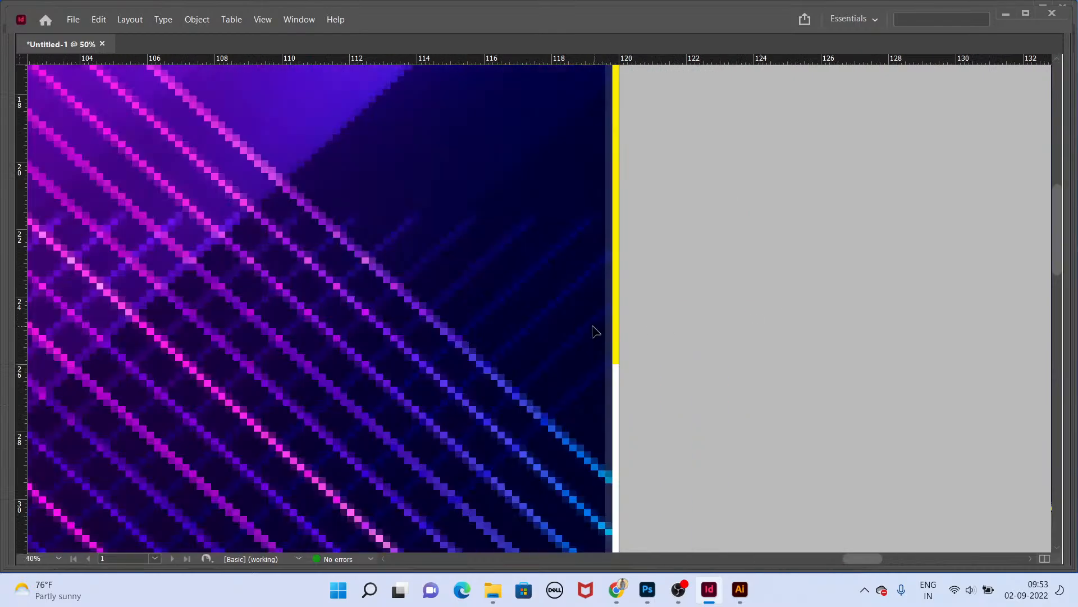
drag(609, 350, 668, 357)
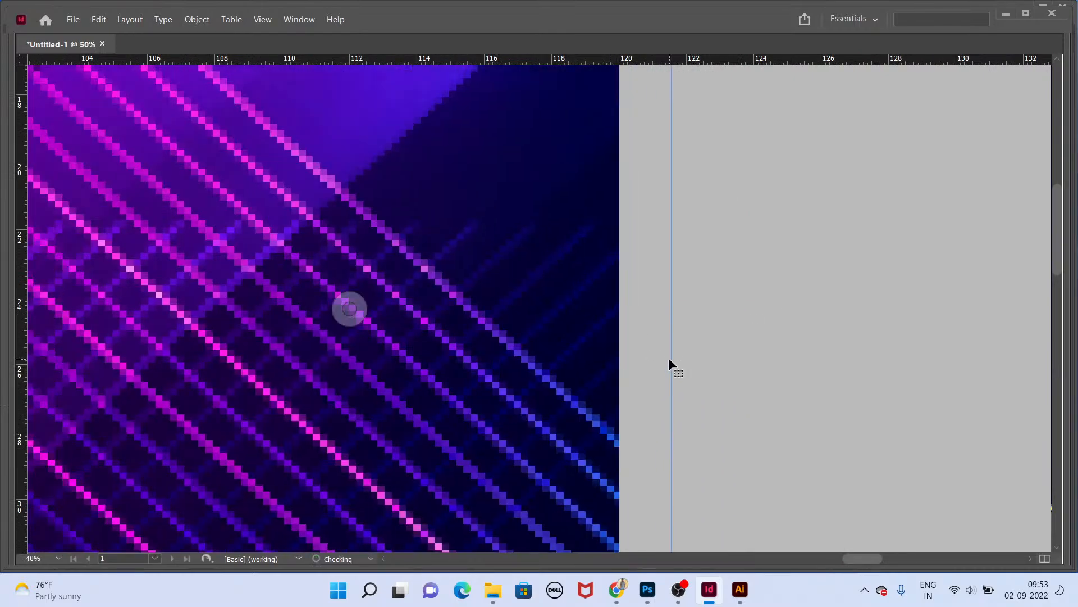
key(ctrl+z)
scroll(622, 368, down, 4)
scroll(622, 368, down, 2)
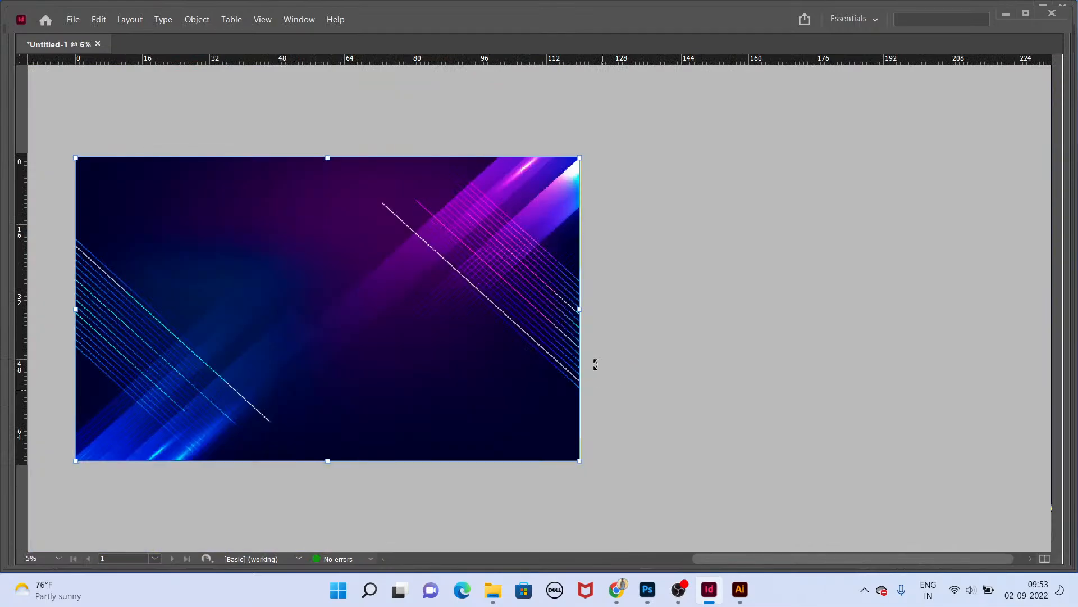
scroll(594, 364, up, 5)
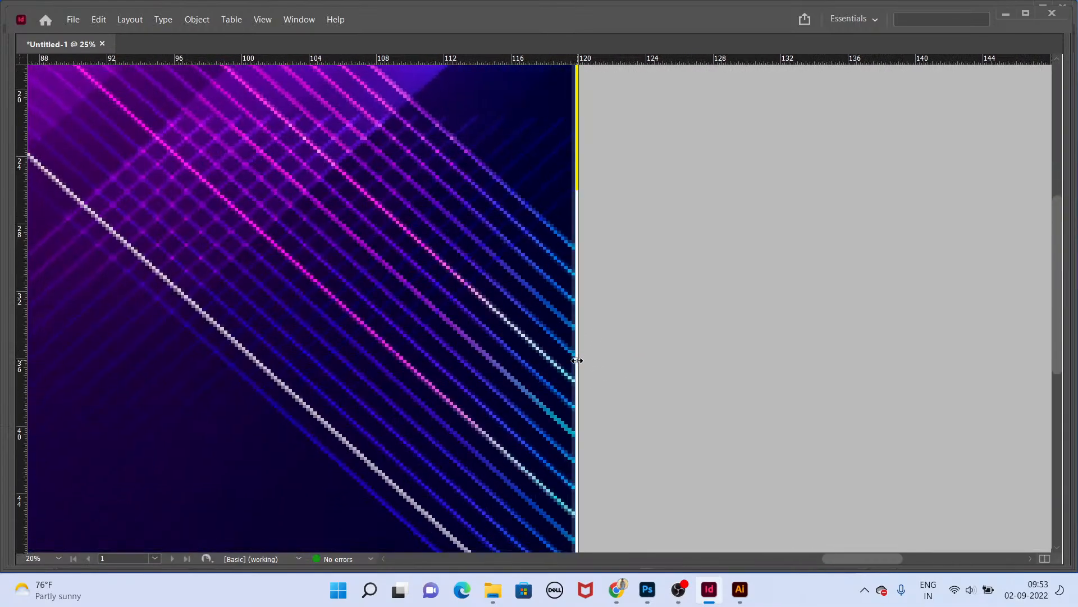
scroll(693, 352, down, 3)
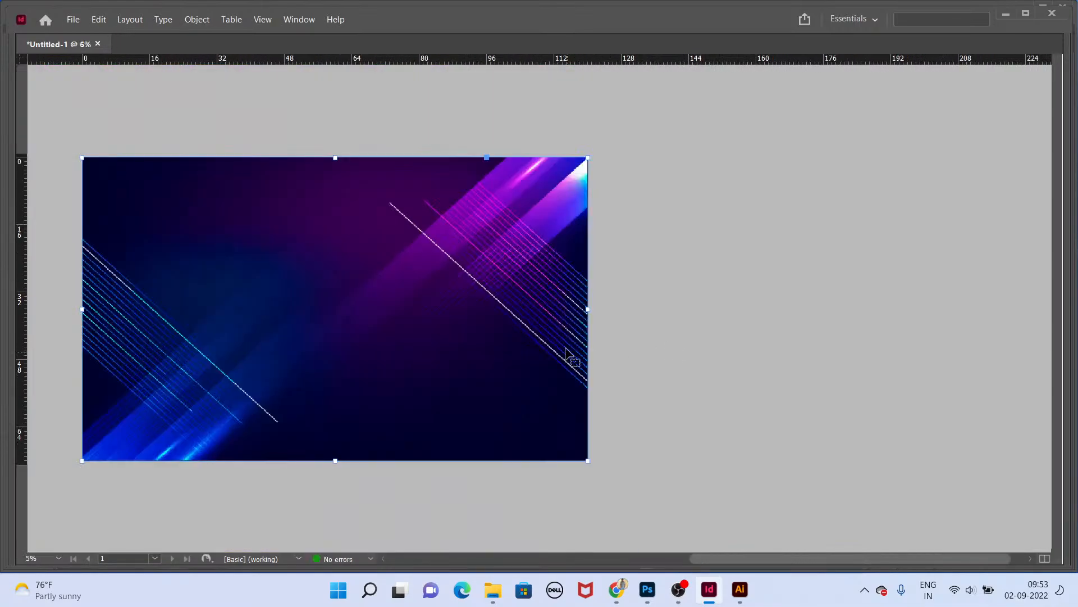
click(622, 306)
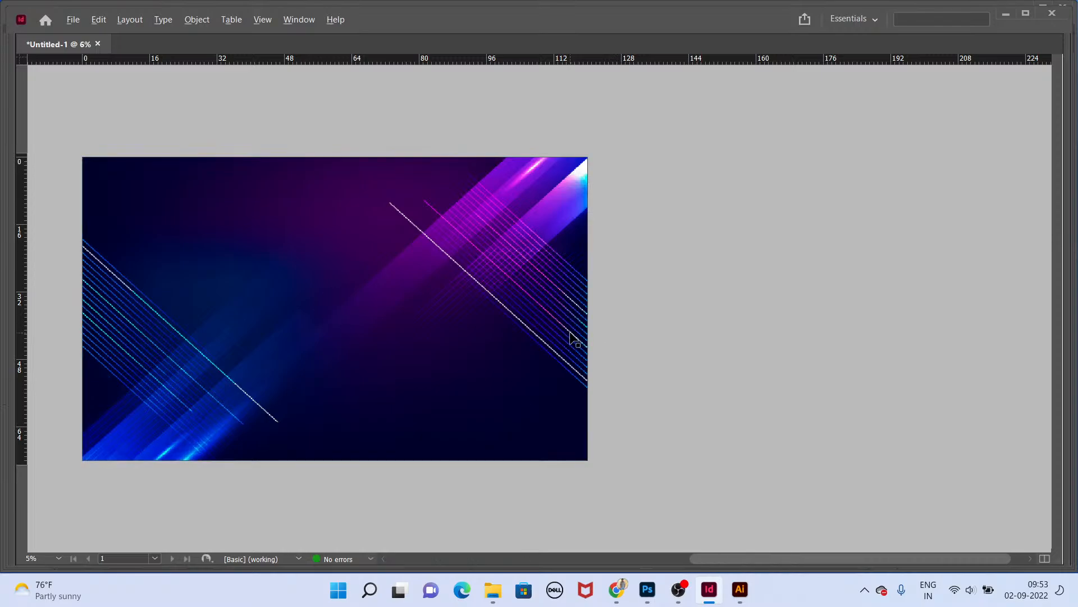
Step: Send the background image behind the yellow bands and the text
drag(500, 289, 725, 302)
scroll(662, 273, up, 1)
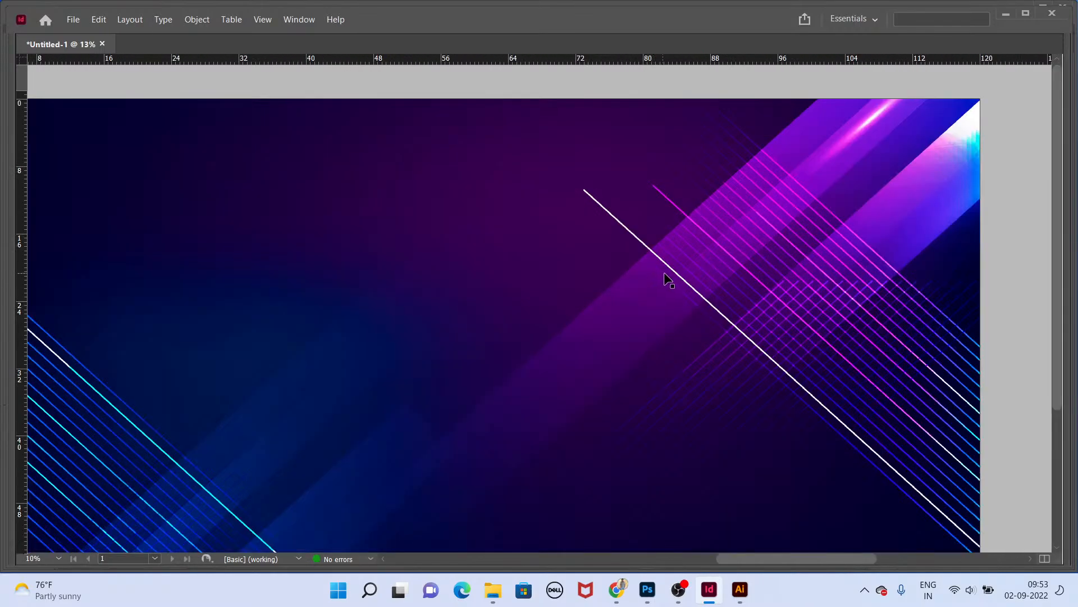
scroll(668, 279, down, 1)
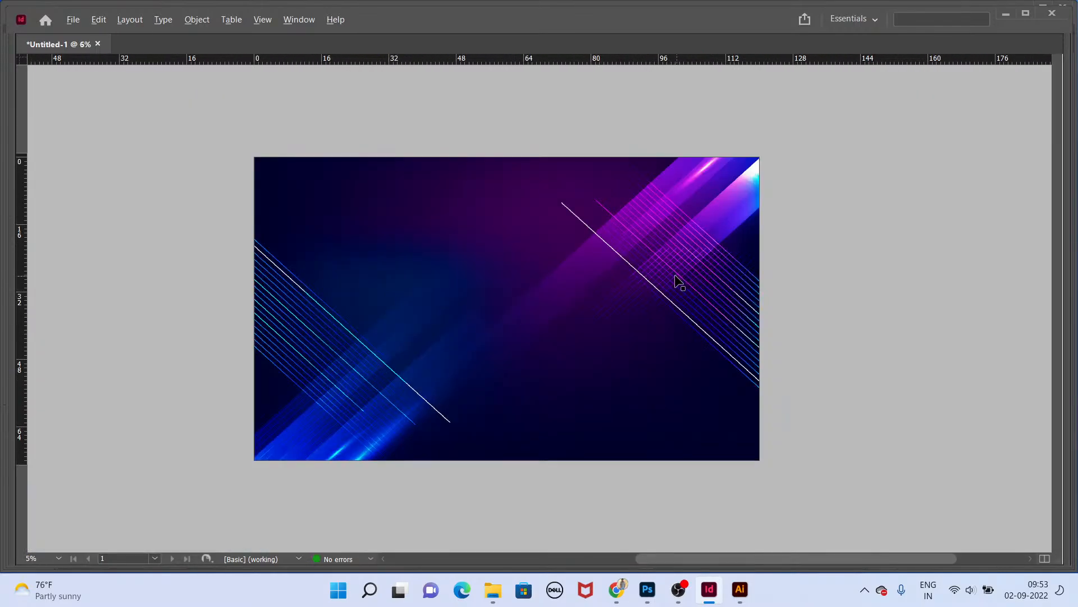
click(564, 300)
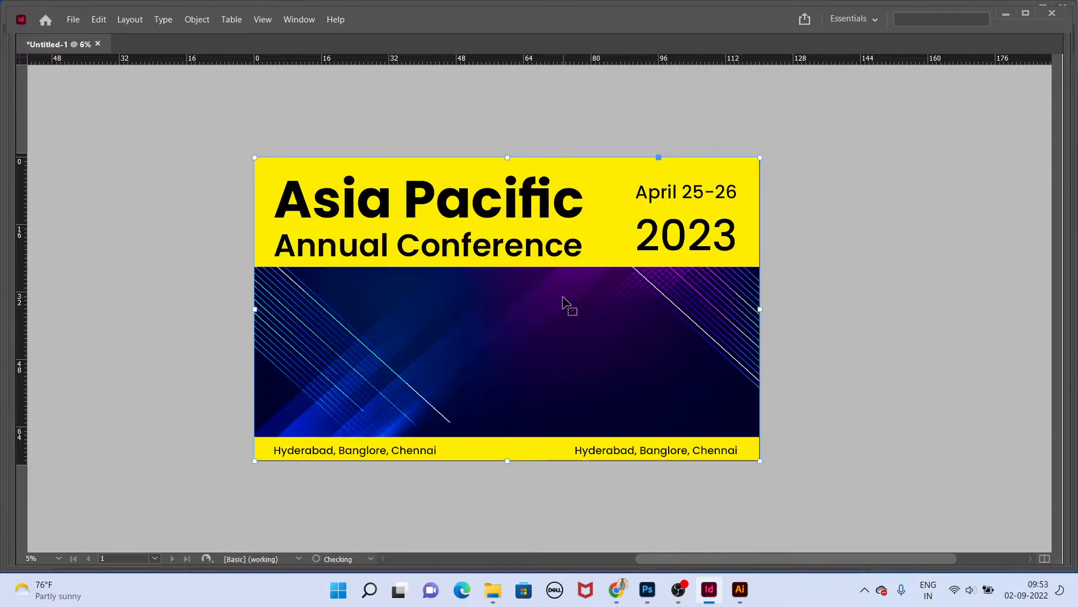
Step: Try to stretch the top yellow band downward
click(783, 332)
scroll(622, 279, up, 1)
scroll(622, 278, down, 1)
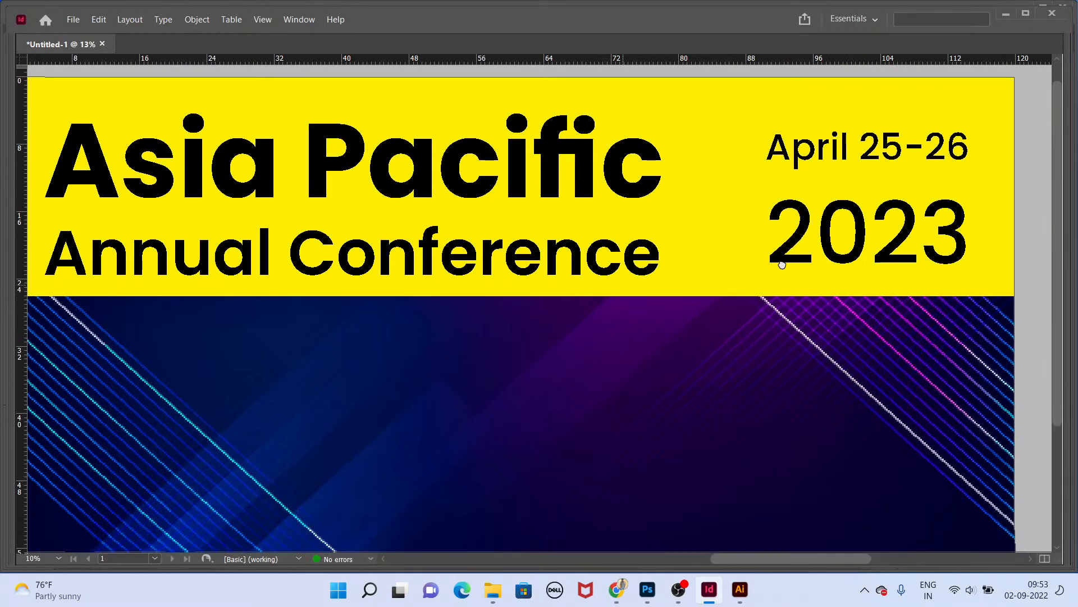
drag(638, 263, 641, 414)
key(ctrl+z)
key(shift+F6)
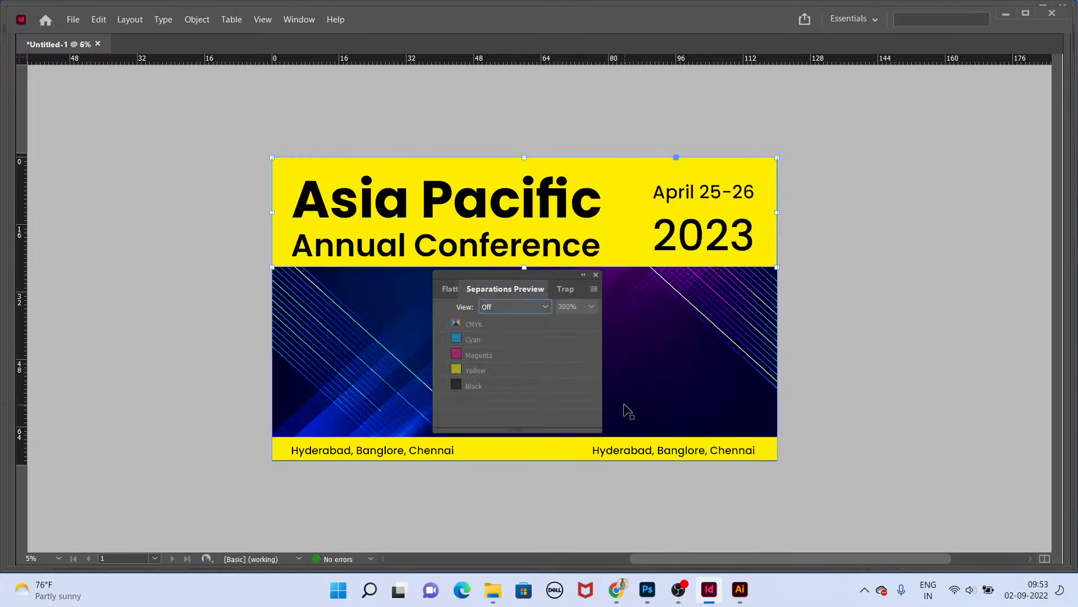
key(shift+F6)
key(shift+F7)
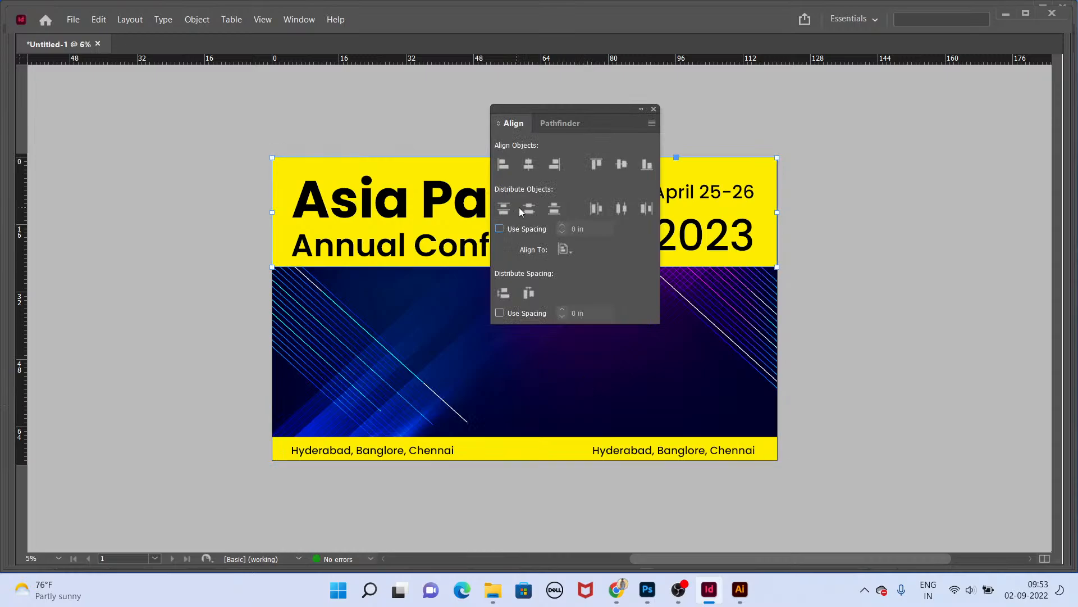
key(shift+F7)
Step: Show the panels and embed the placed 2506309-02.jpg link in the document
key(Tab)
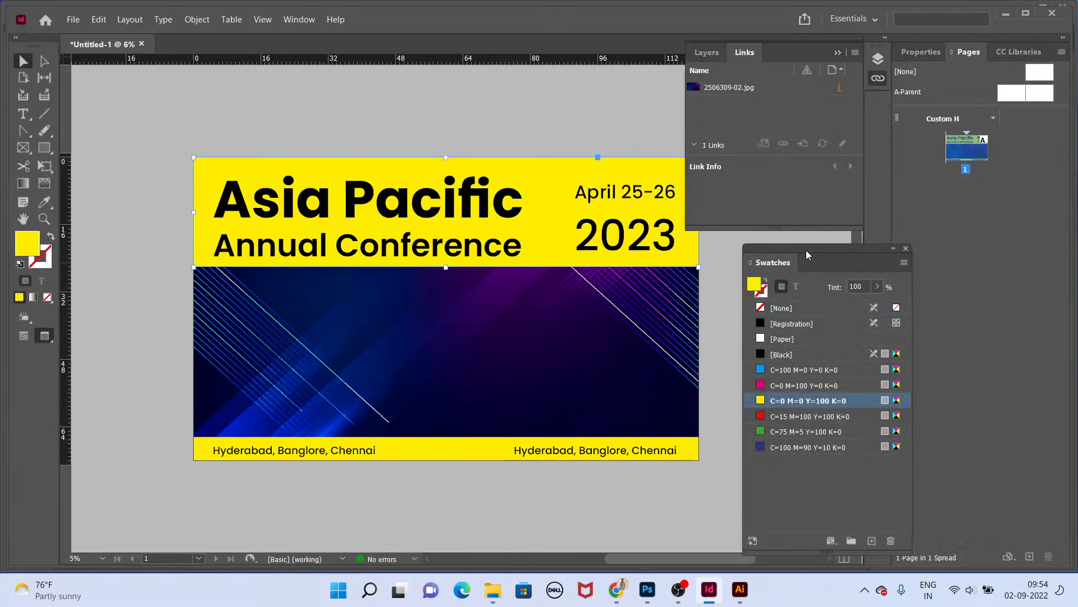
right_click(772, 88)
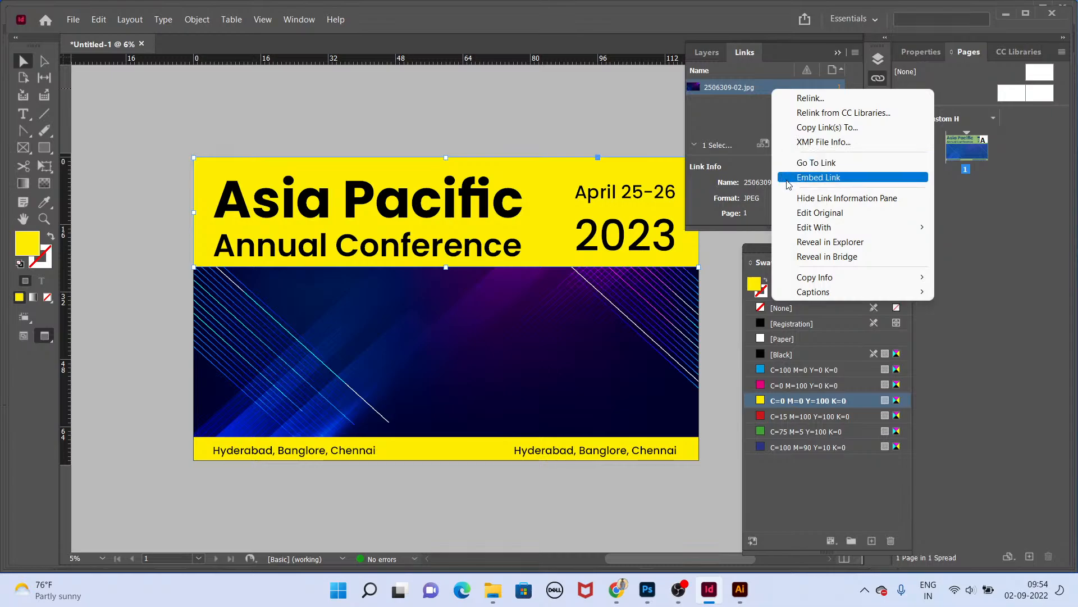
click(789, 178)
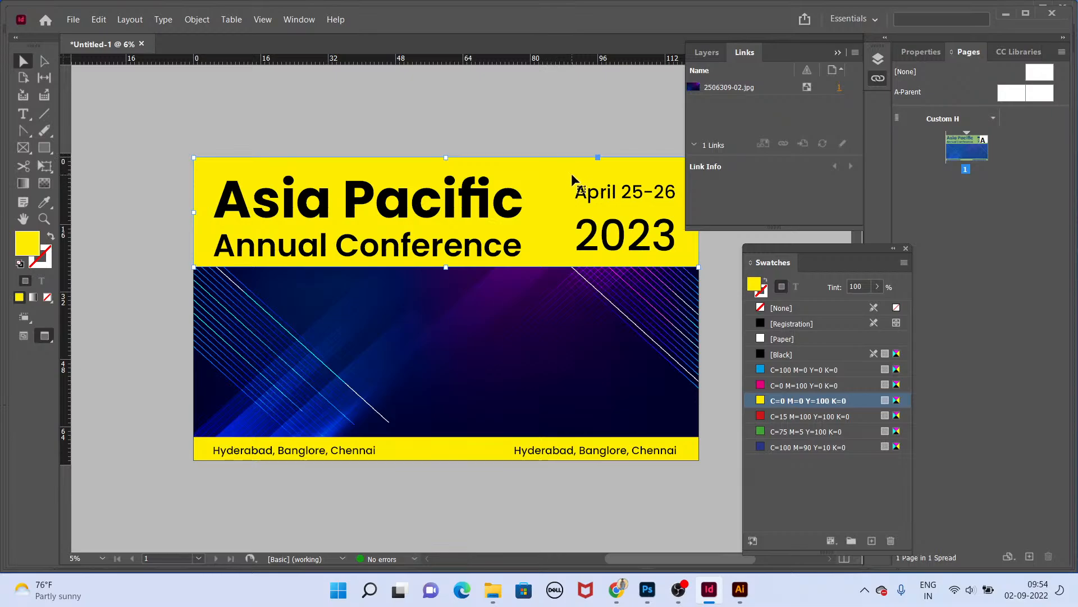
Step: Fill the top band with the C=100 M=90 Y=10 K=0 swatch
click(832, 446)
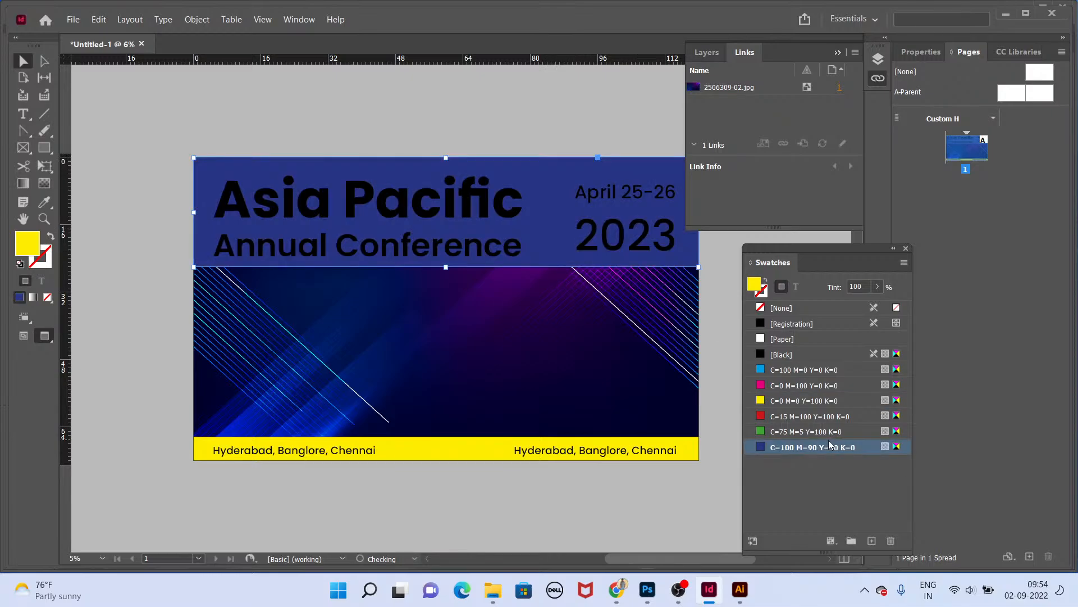
right_click(806, 274)
key(Escape)
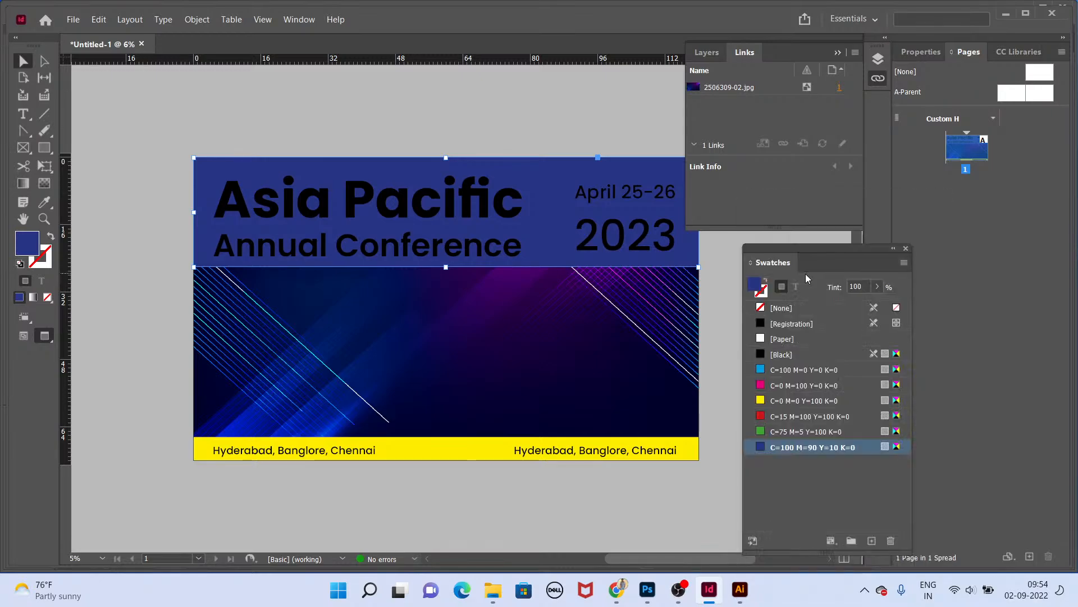
Step: Set the top band's blend mode to Overlay in the Effects panel
key(ctrl+shift+F10)
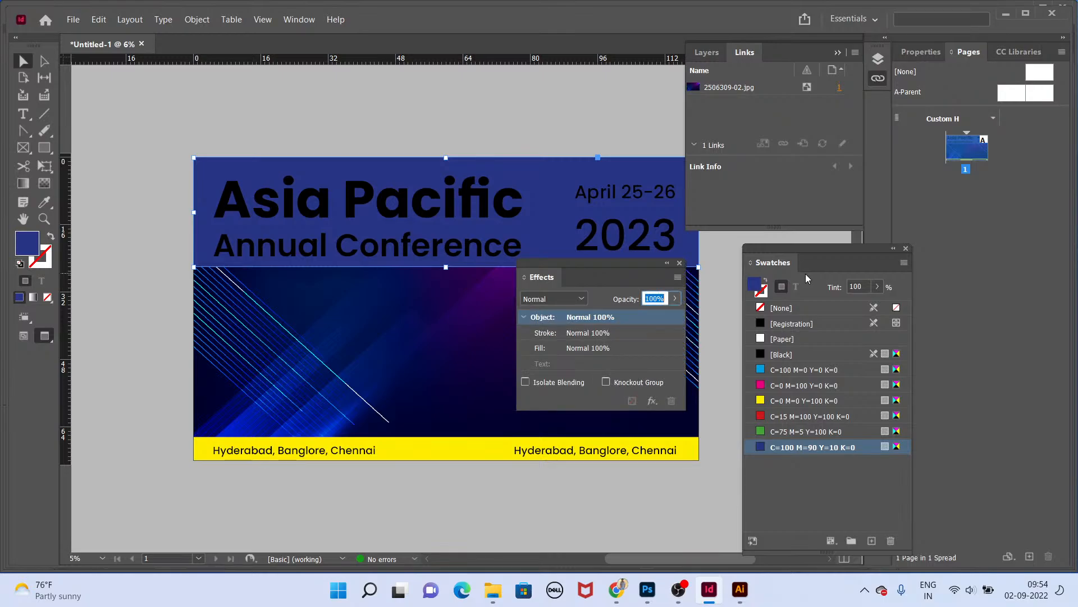
click(579, 299)
click(562, 332)
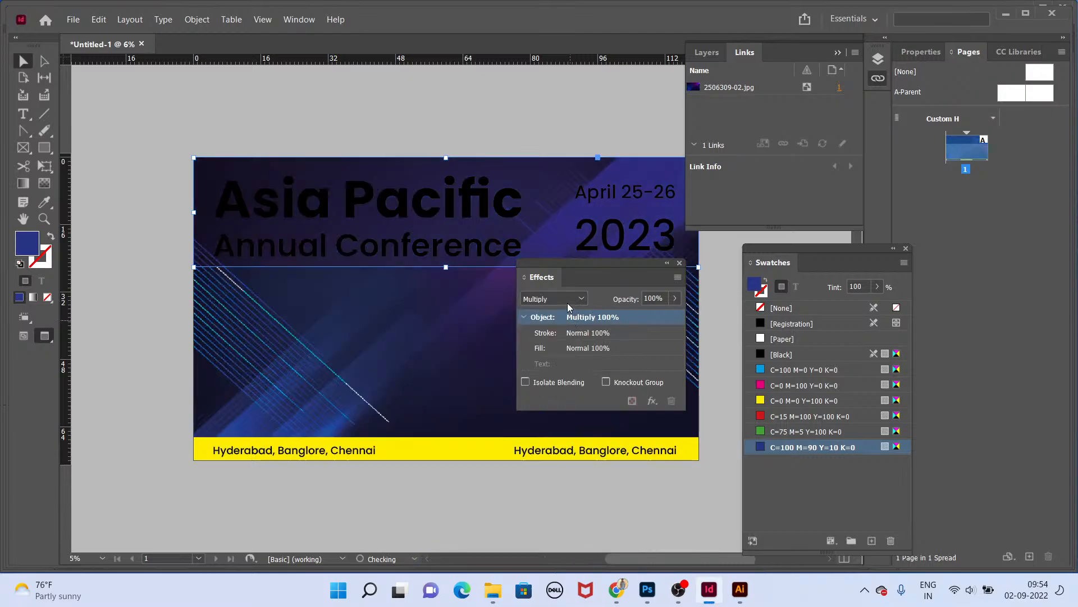
click(570, 303)
click(569, 357)
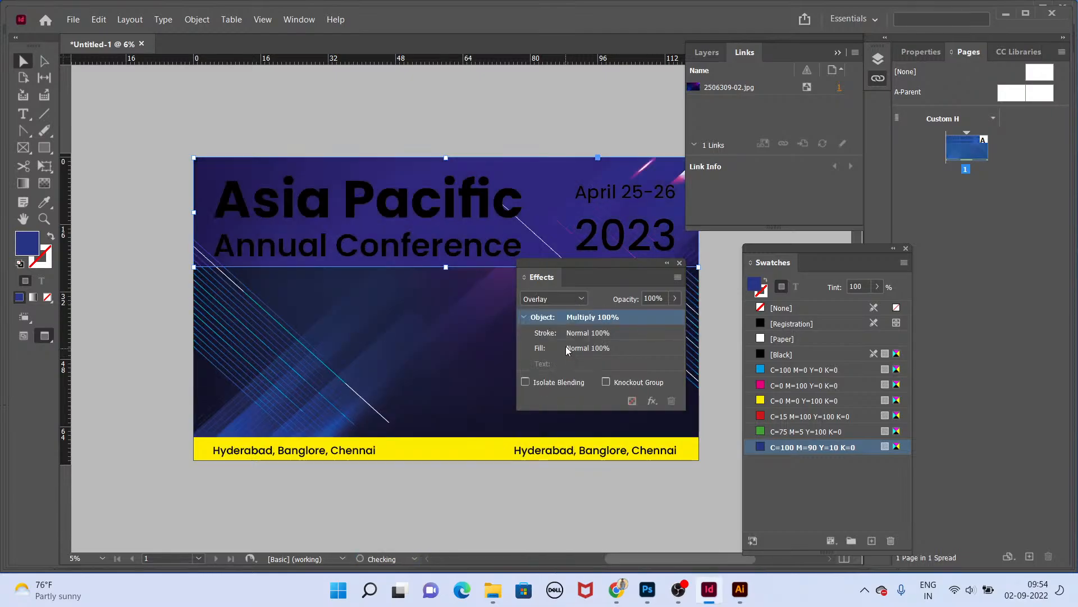
Step: Colour the Asia Pacific title text and the April 25-26 2023 date text with the Paper swatch
click(425, 199)
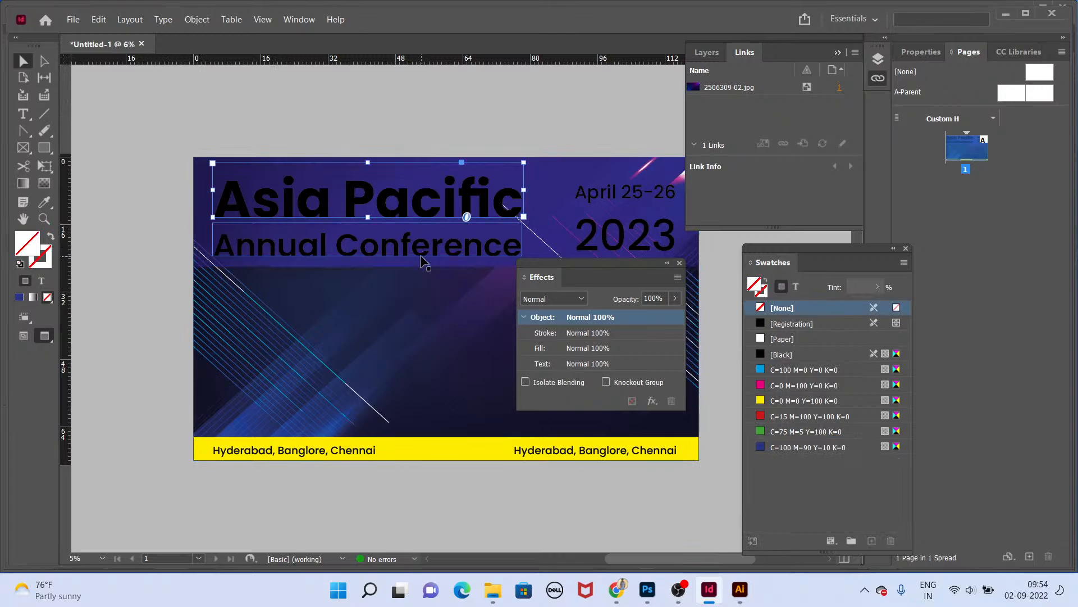
click(796, 288)
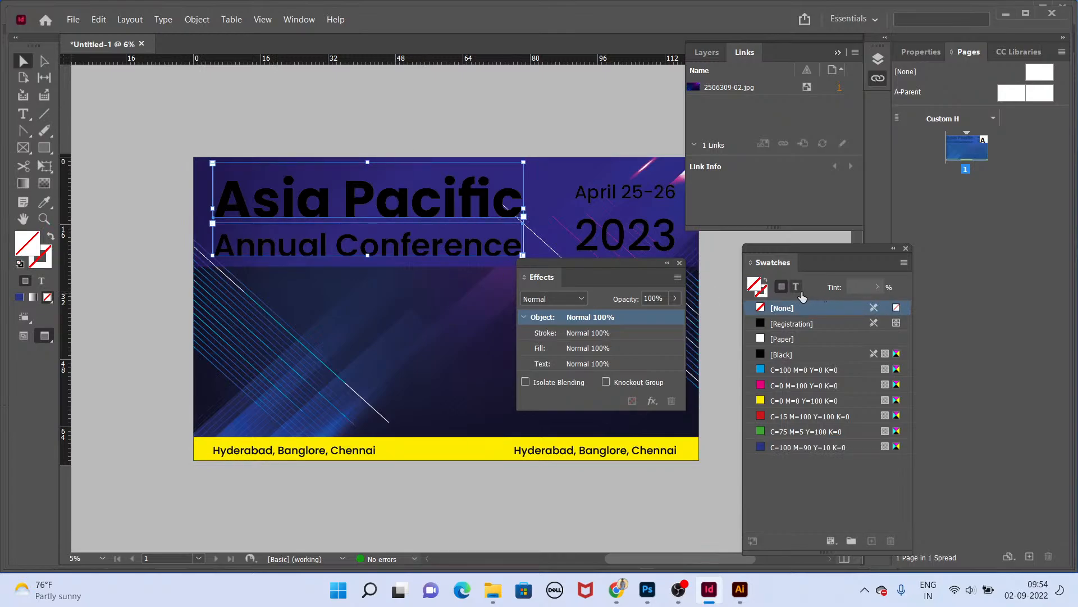
click(791, 337)
click(621, 222)
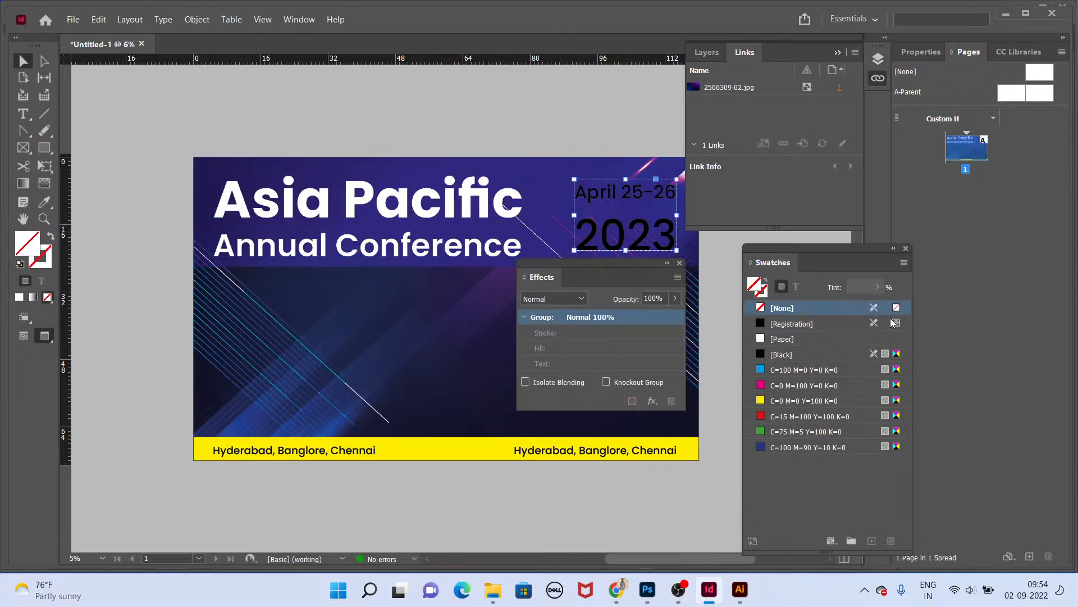
click(796, 288)
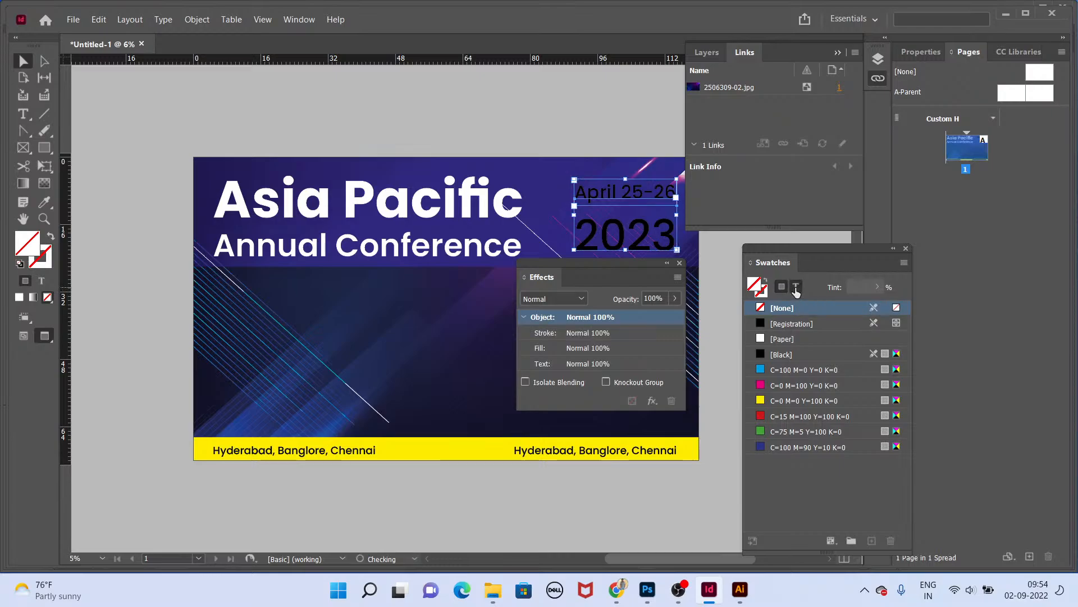
click(786, 338)
Step: Change the top band's blend mode to Soft Light in the Effects panel
click(625, 102)
key(Tab)
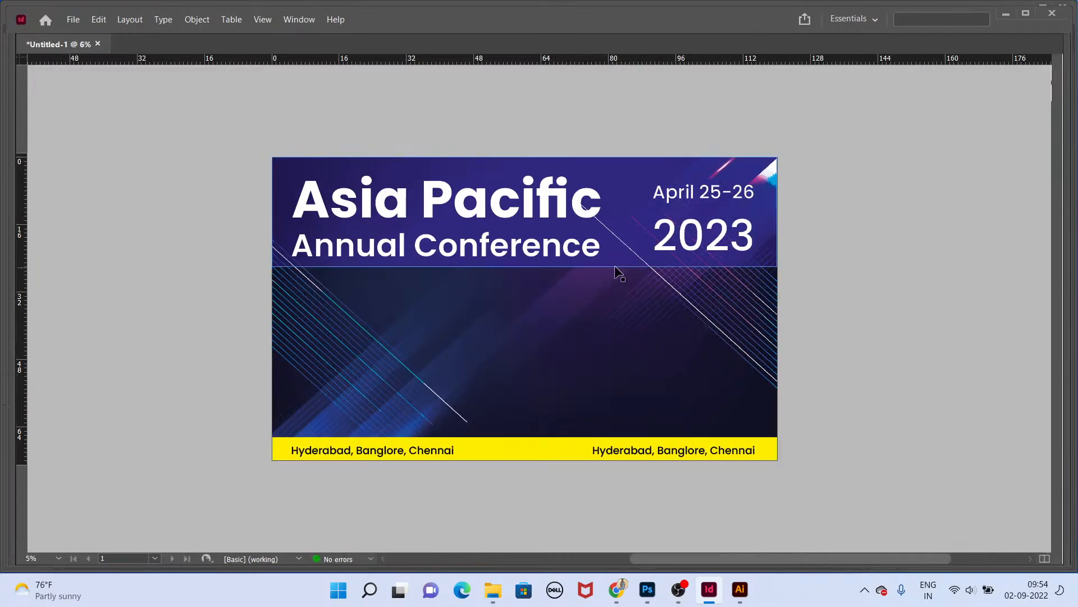
click(620, 265)
key(Tab)
click(553, 299)
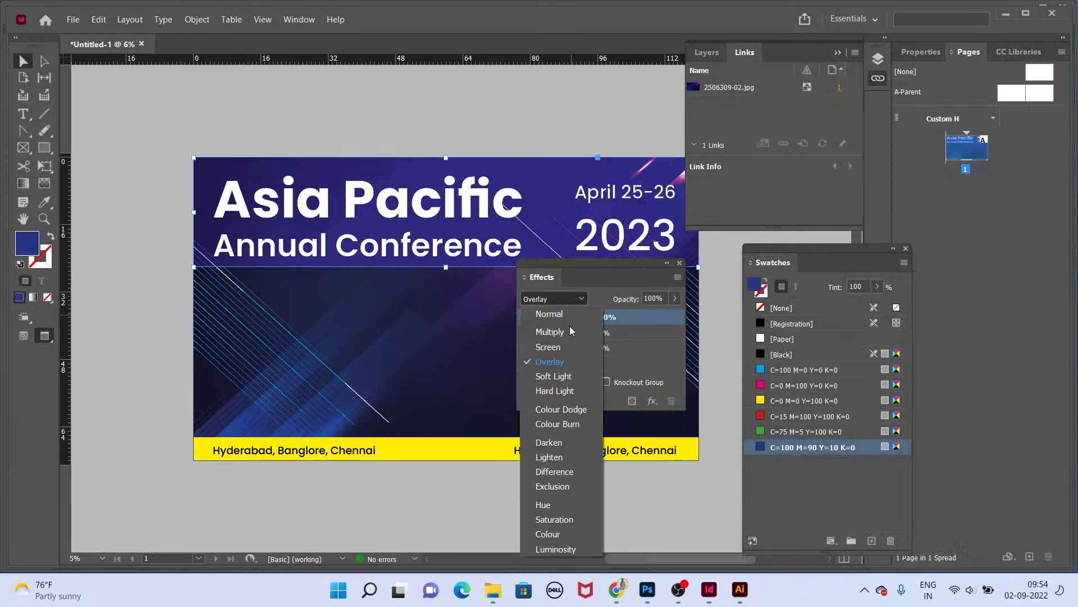
click(557, 326)
click(561, 304)
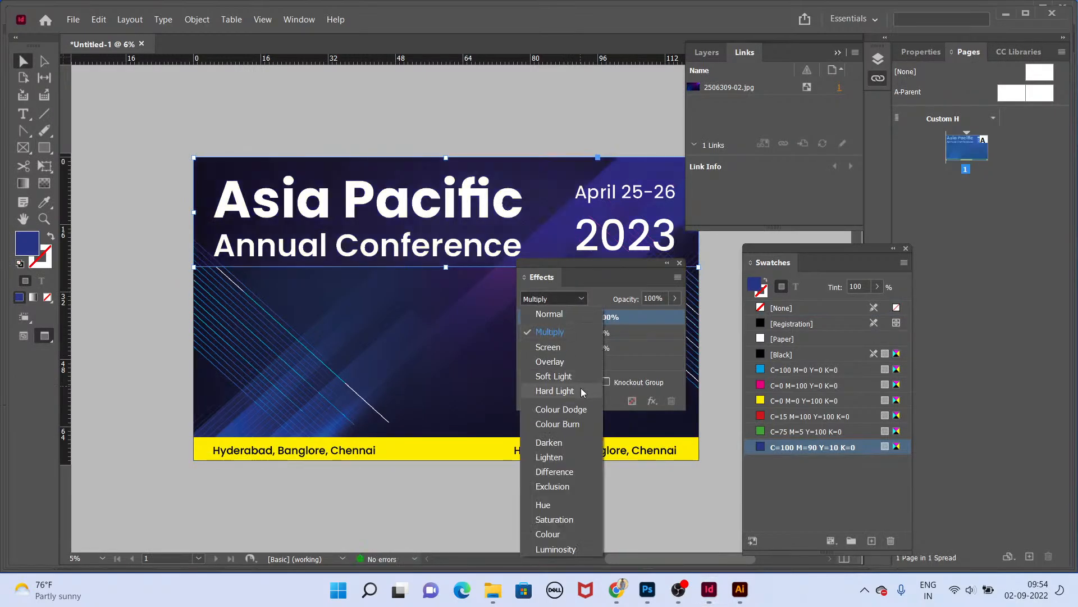
click(553, 373)
click(424, 74)
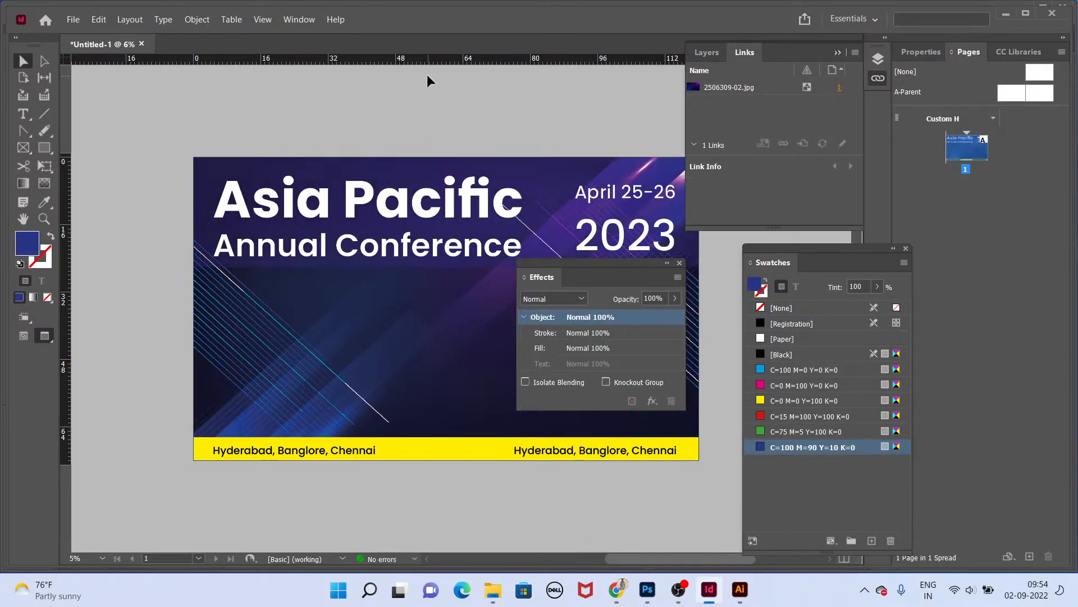
Step: Draw a page-sized rectangle filled with the C=100 M=90 Y=10 K=0 swatch and send it to the back
click(48, 149)
key(Tab)
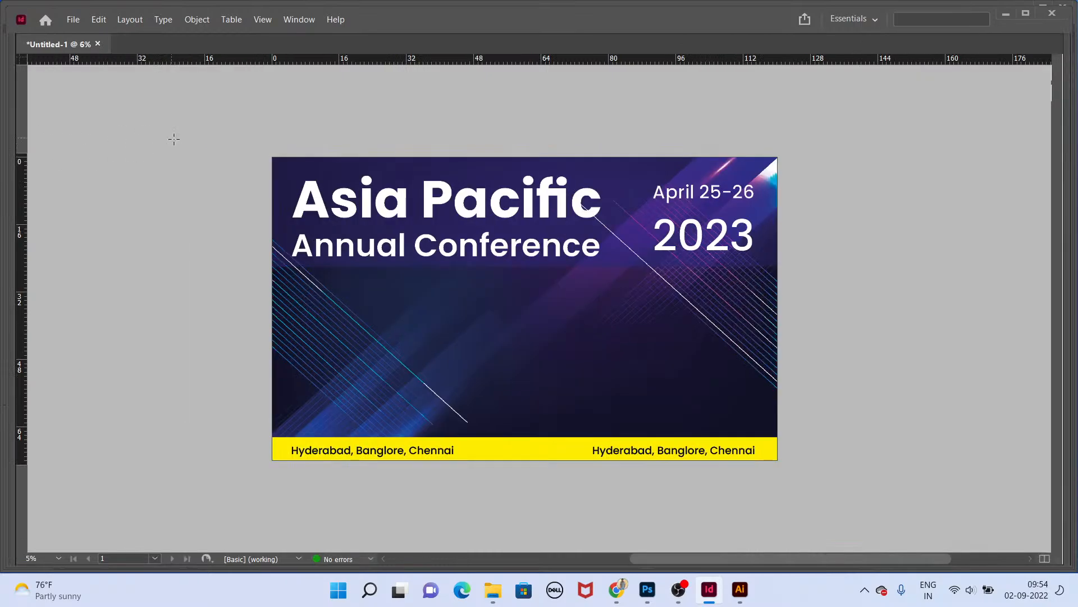
drag(272, 157, 778, 460)
key(Tab)
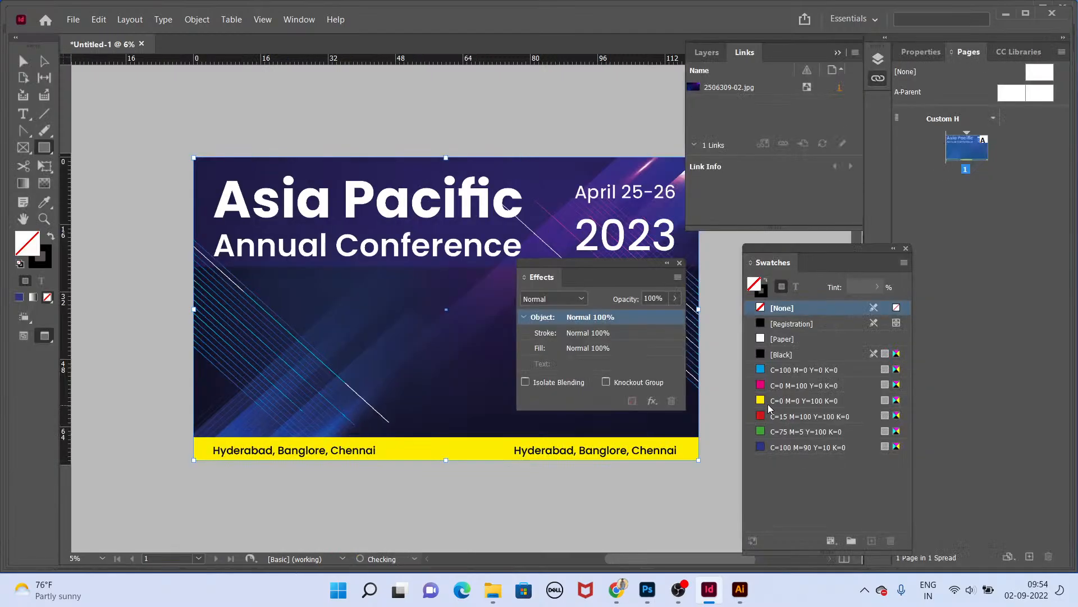
click(802, 446)
key(v)
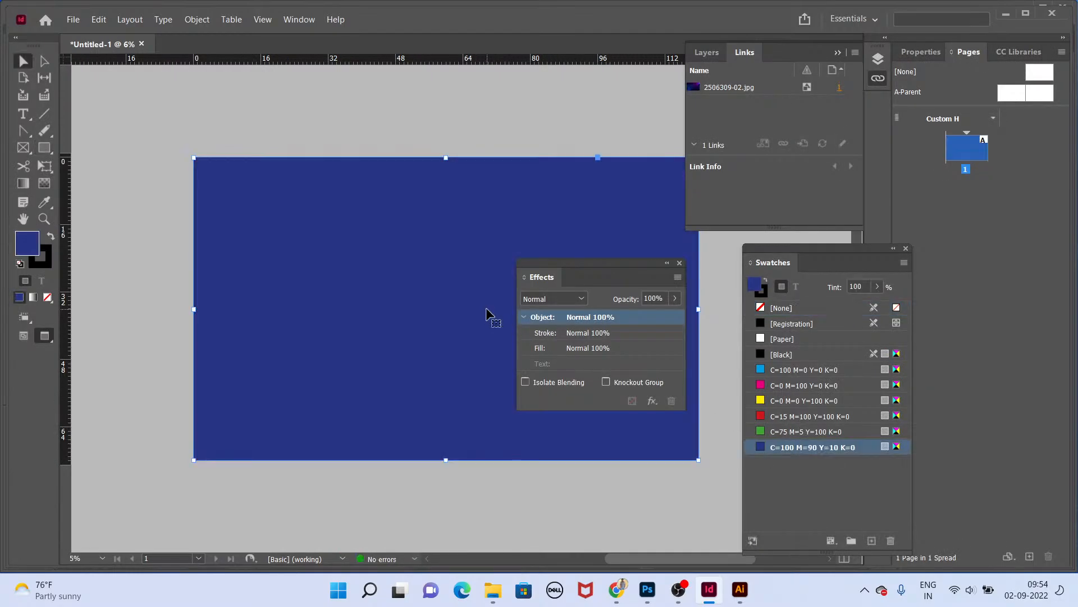
key(ctrl+shift+bracketleft)
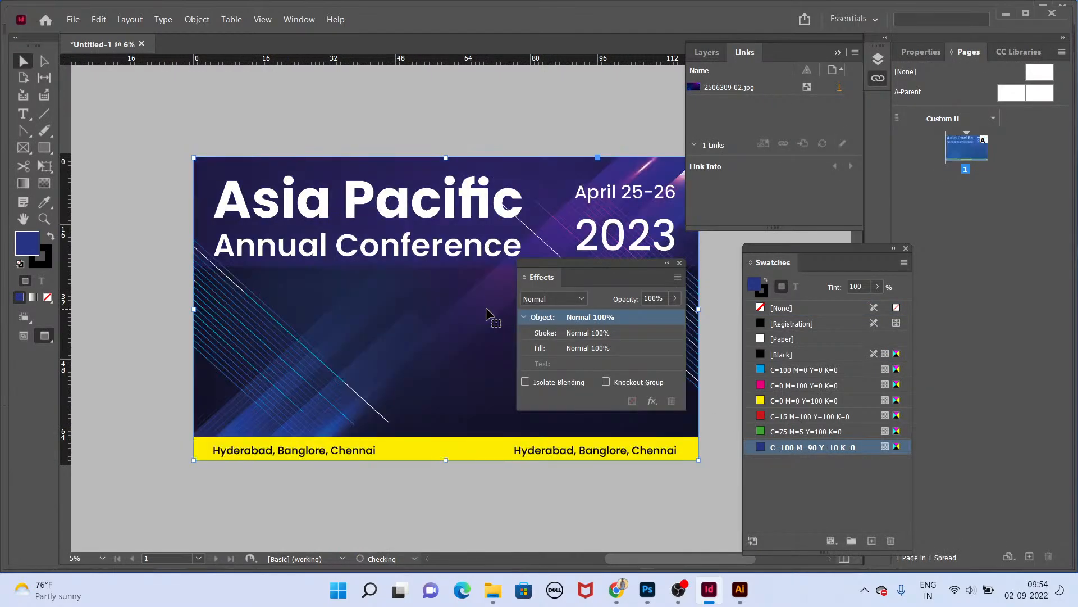
Step: Lower the opacity of the placed neon background image in the Effects panel
click(442, 305)
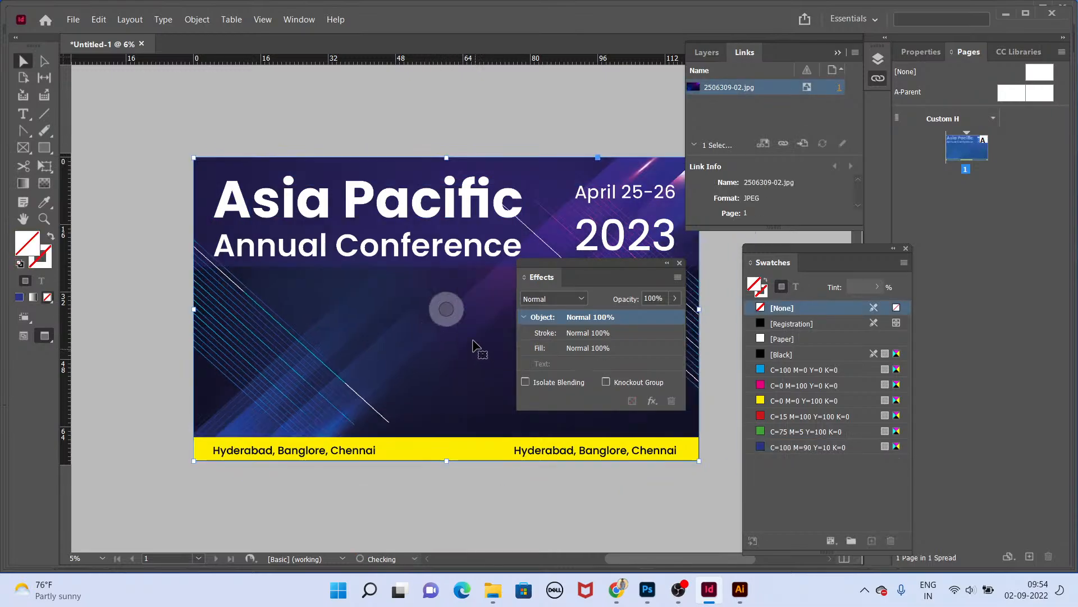
drag(665, 299, 576, 291)
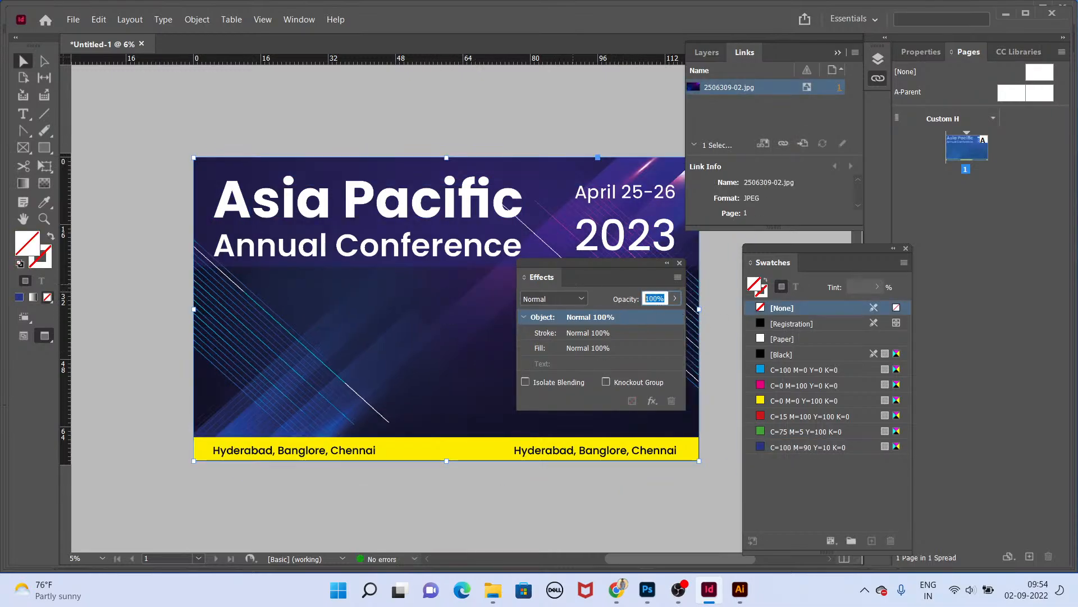
click(547, 83)
Step: Preview the whole backdrop in presentation mode
key(Tab)
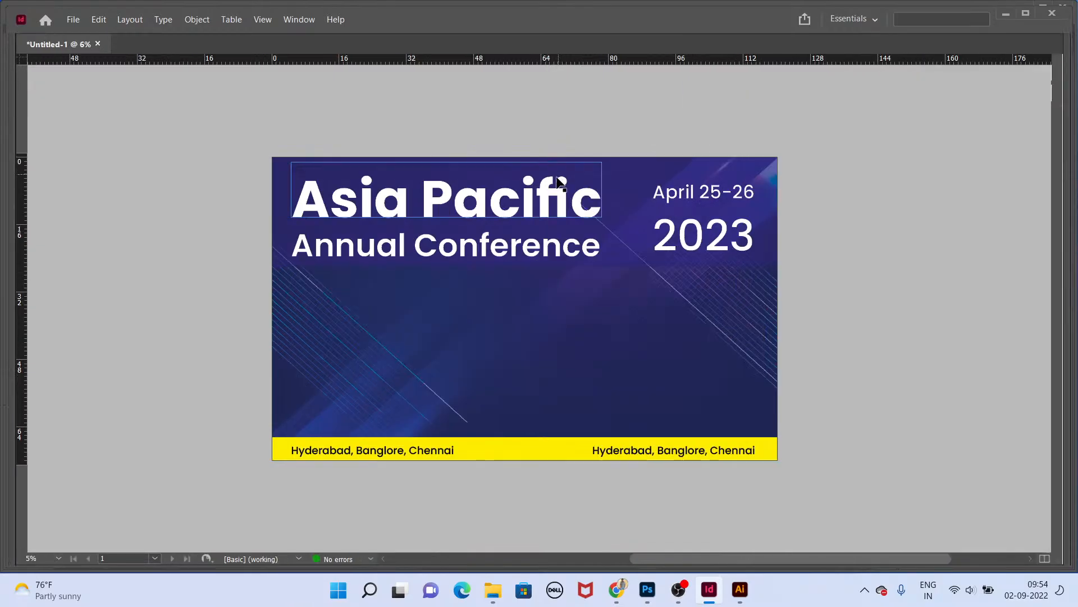
key(shift+w)
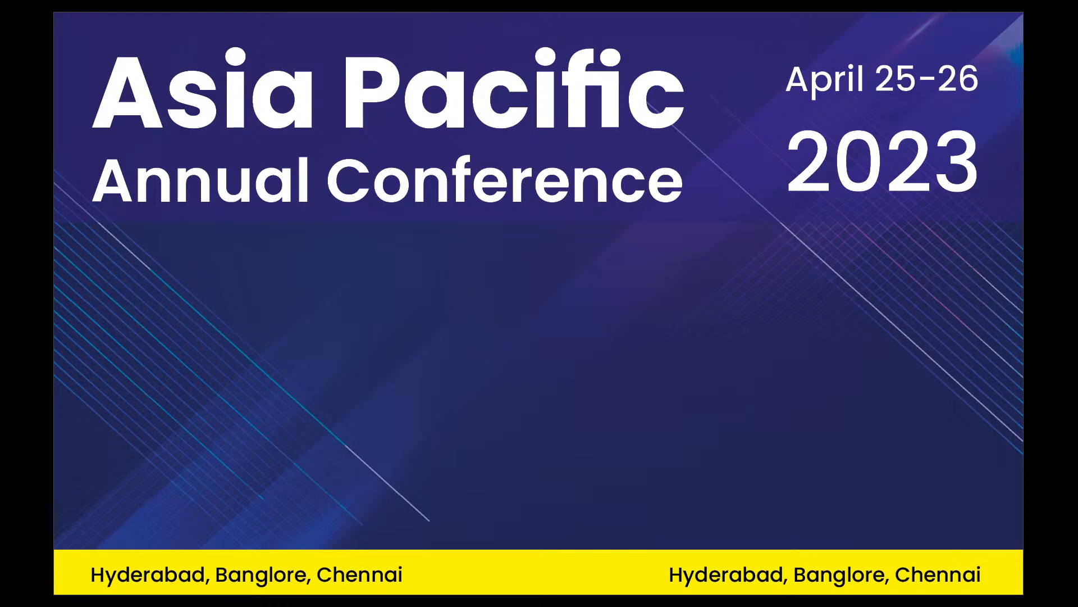
key(Escape)
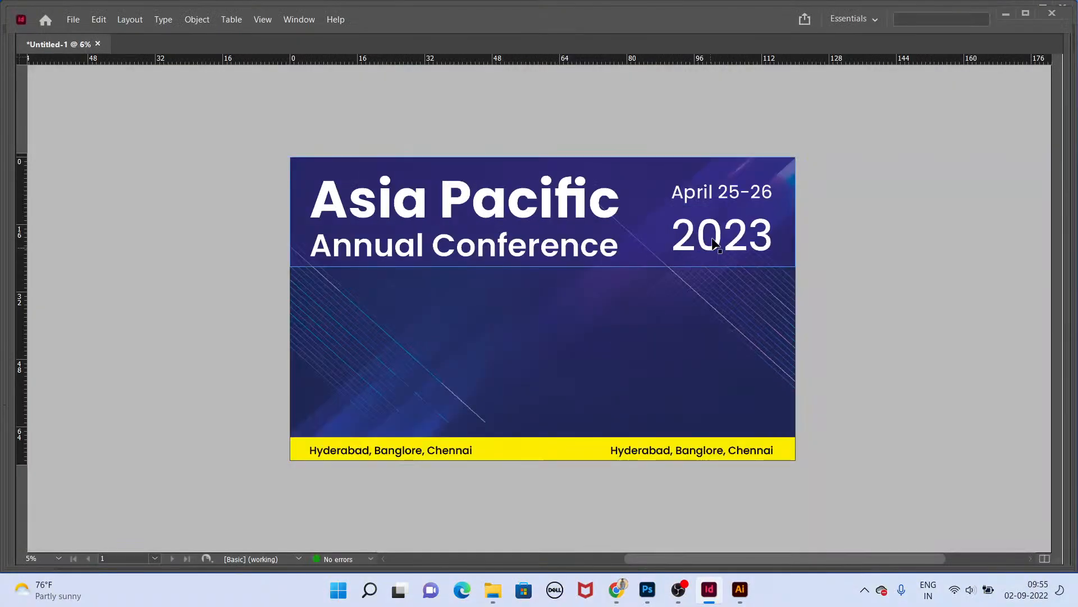
Step: Apply a drop shadow to the Asia Pacific title with size 0.9375 in and spread 40%
click(610, 213)
key(Tab)
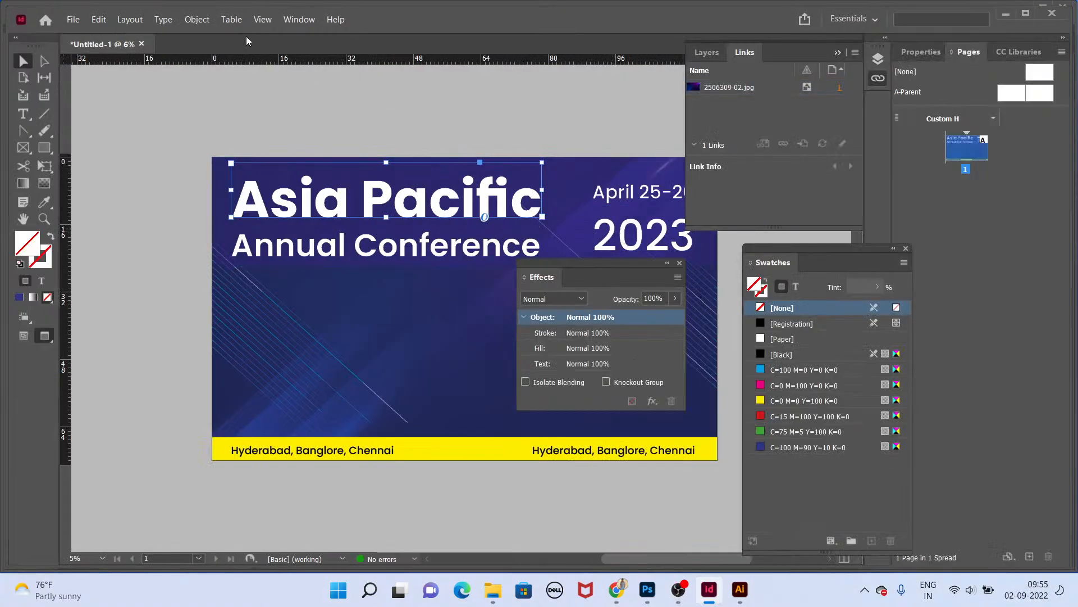
click(211, 18)
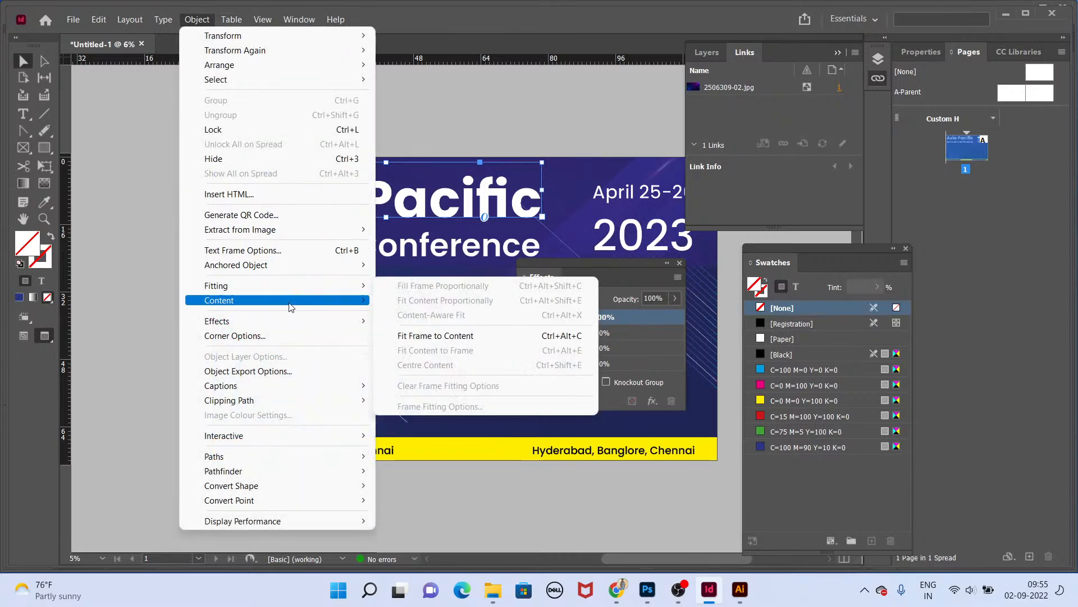
mouse_move(321, 322)
click(395, 341)
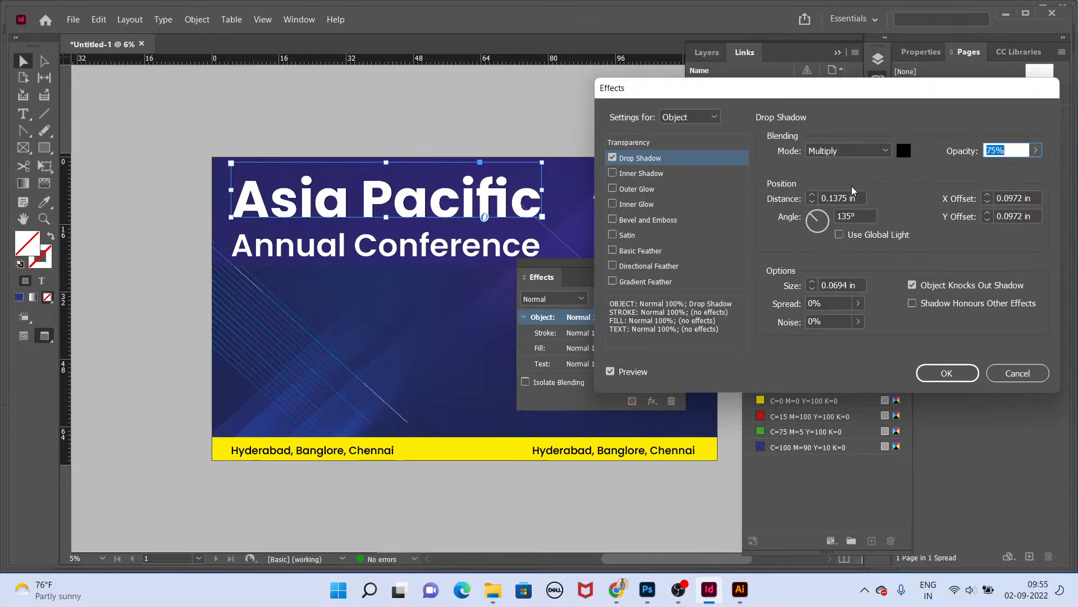
click(811, 194)
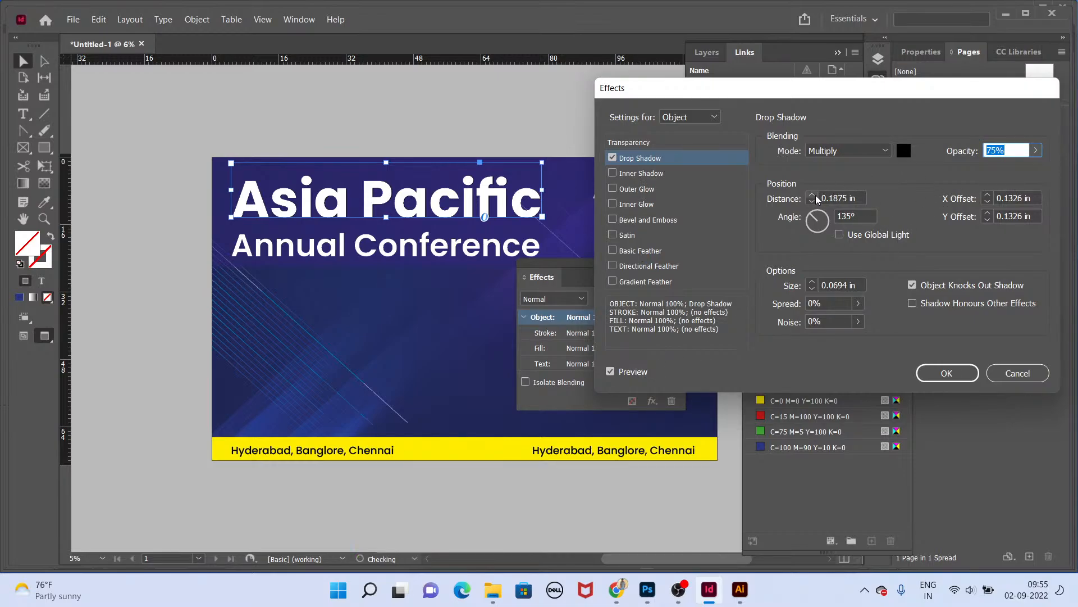
click(988, 195)
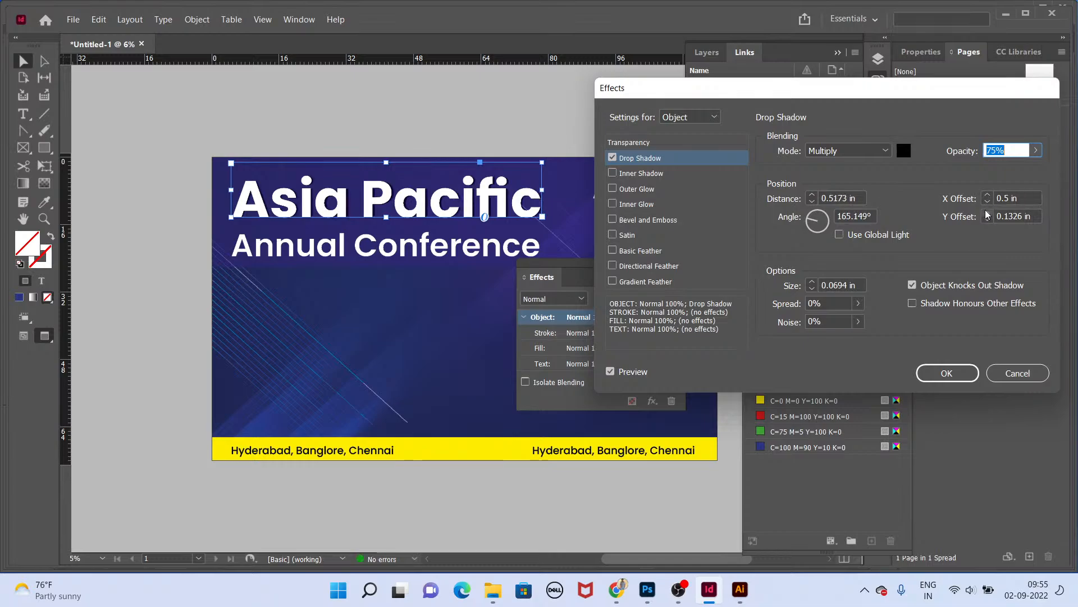
click(988, 213)
click(988, 213)
click(987, 213)
click(988, 212)
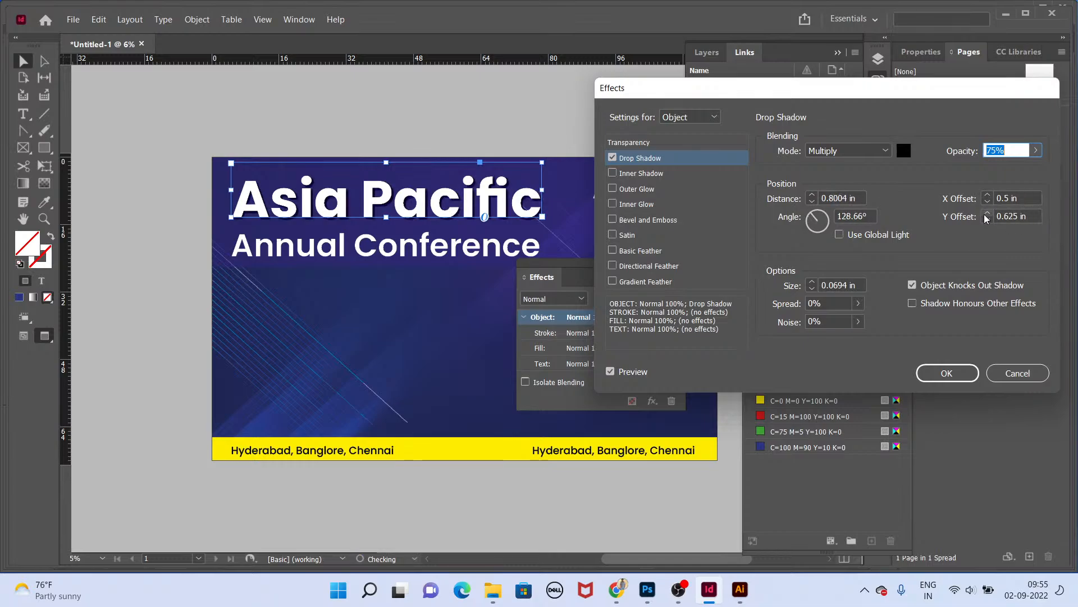
click(810, 283)
click(856, 305)
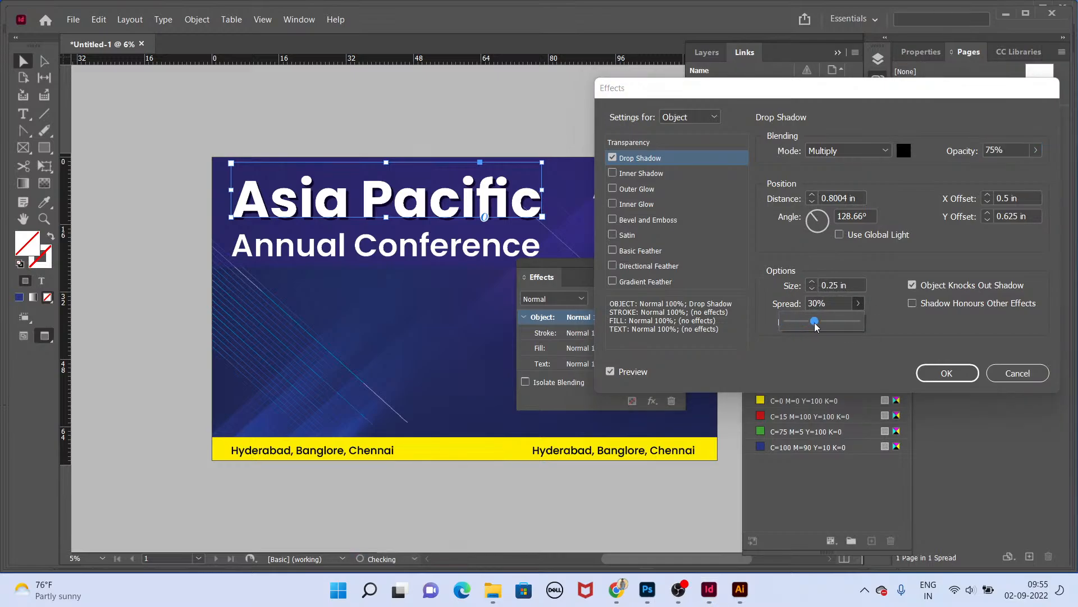
click(881, 247)
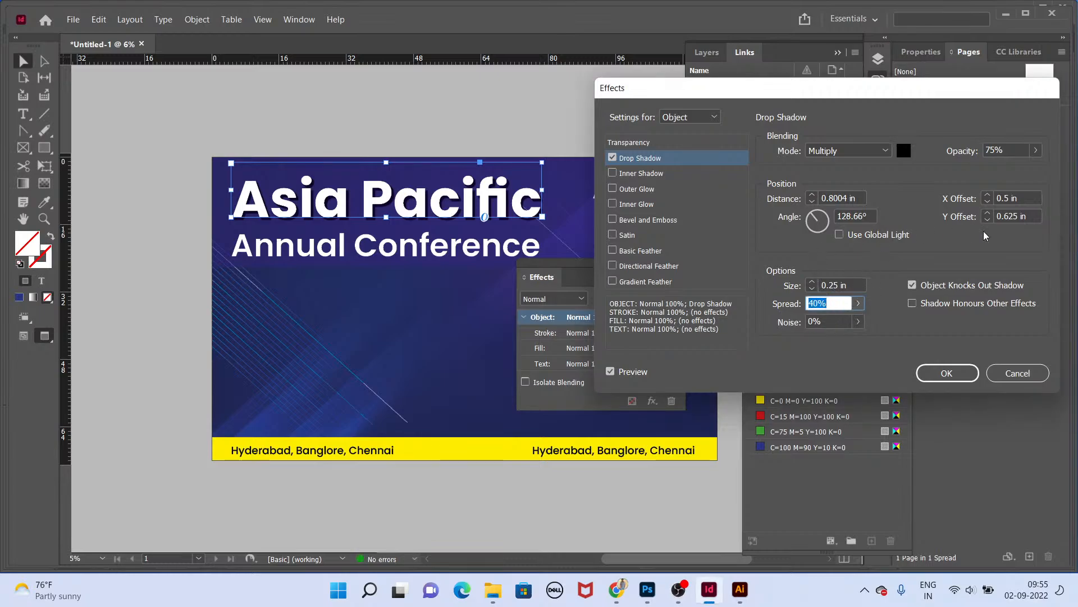
click(812, 196)
click(812, 196)
click(812, 196)
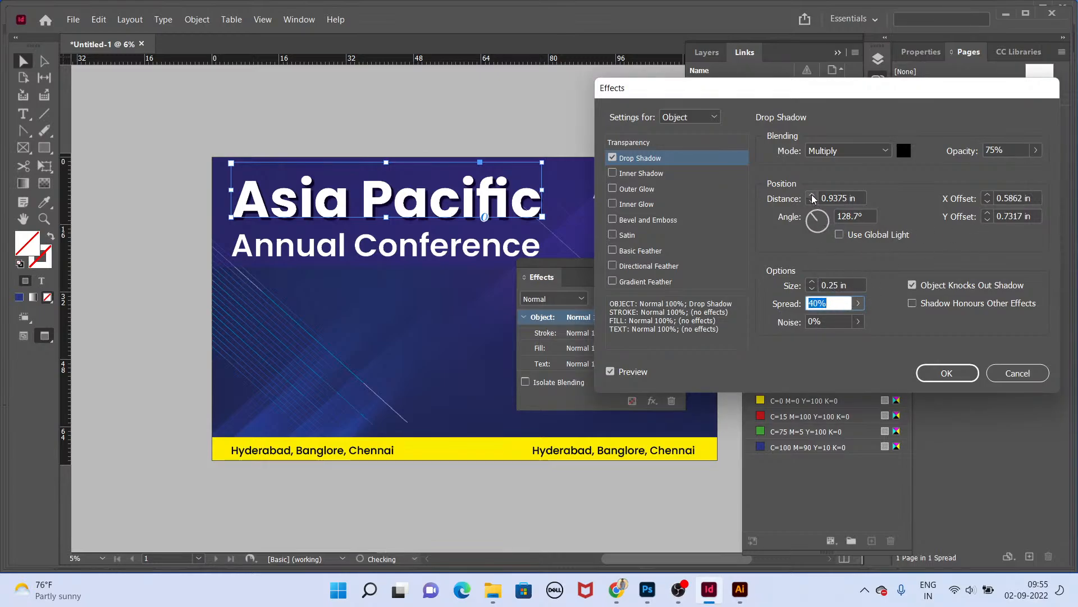
click(812, 202)
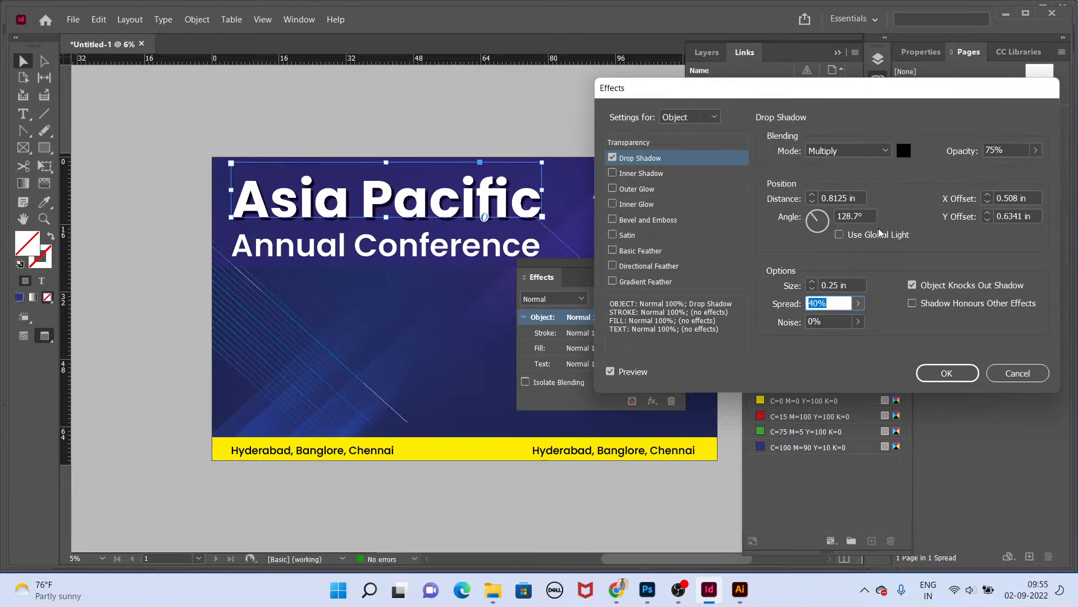
click(812, 283)
click(812, 283)
click(812, 282)
click(812, 283)
click(812, 283)
click(812, 282)
click(813, 282)
click(812, 282)
Step: Set the drop shadow's opacity to 58% and its offsets to 0.0625 in X and 0.125 in Y, then confirm
drag(1036, 150, 999, 170)
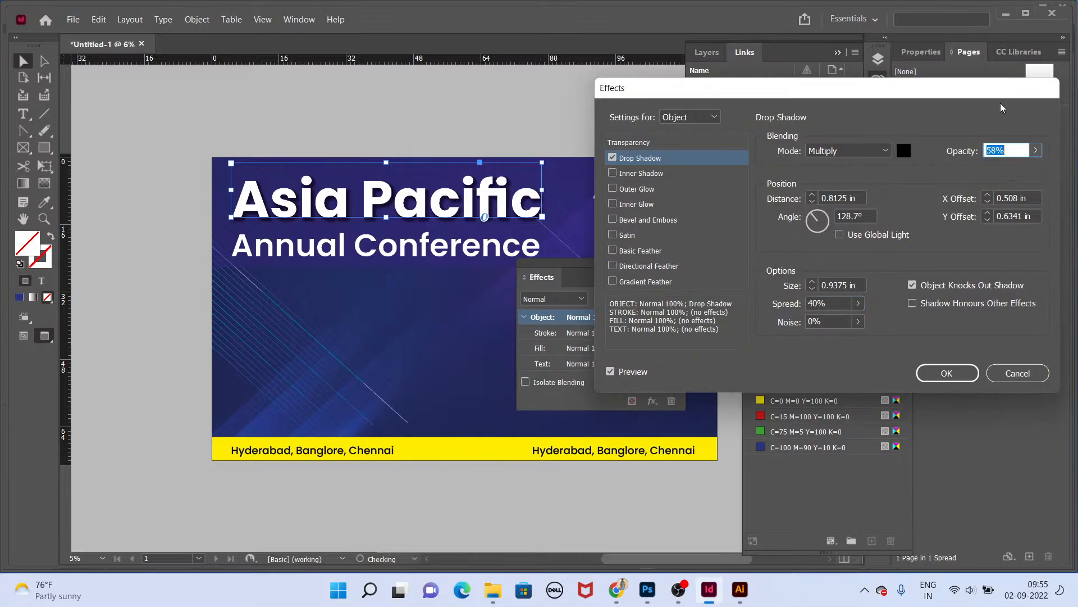
click(987, 220)
click(987, 220)
click(987, 202)
click(987, 202)
click(987, 202)
click(986, 220)
click(987, 220)
click(987, 220)
click(987, 202)
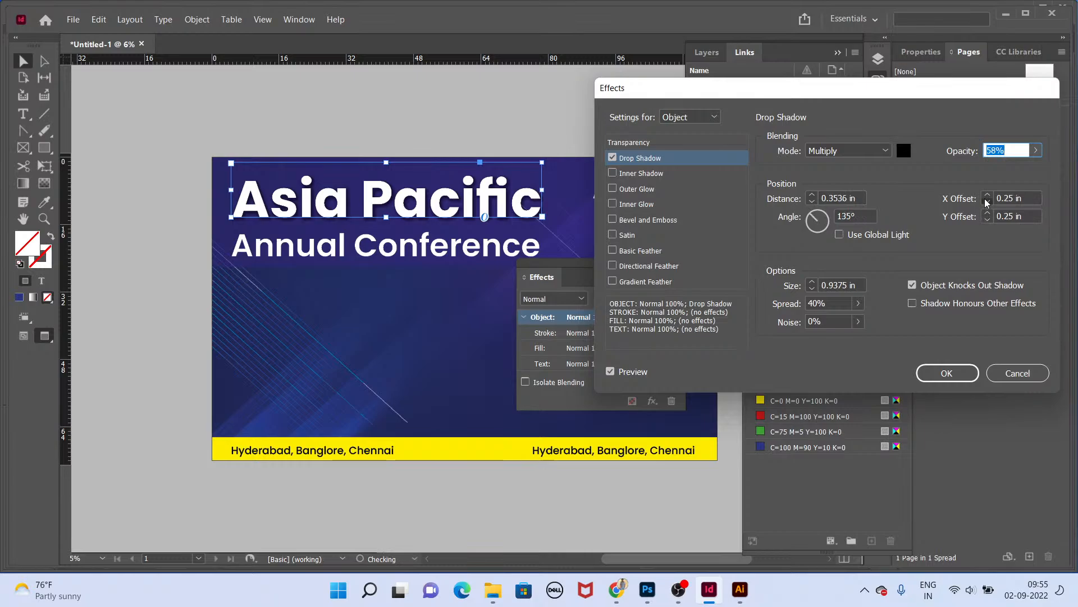
click(987, 202)
click(987, 202)
click(987, 220)
click(987, 220)
click(987, 202)
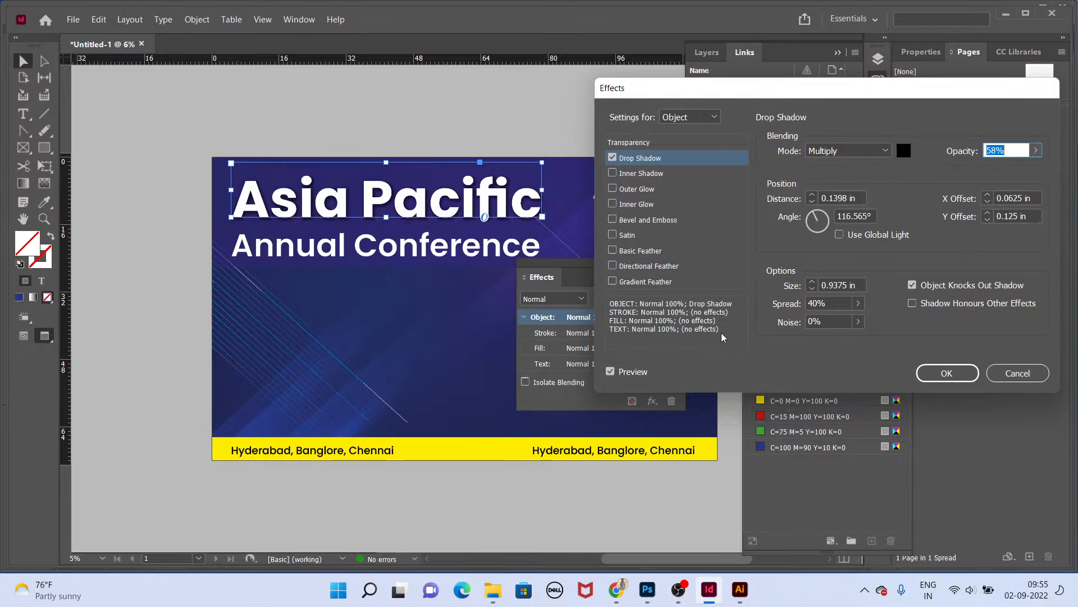
click(947, 375)
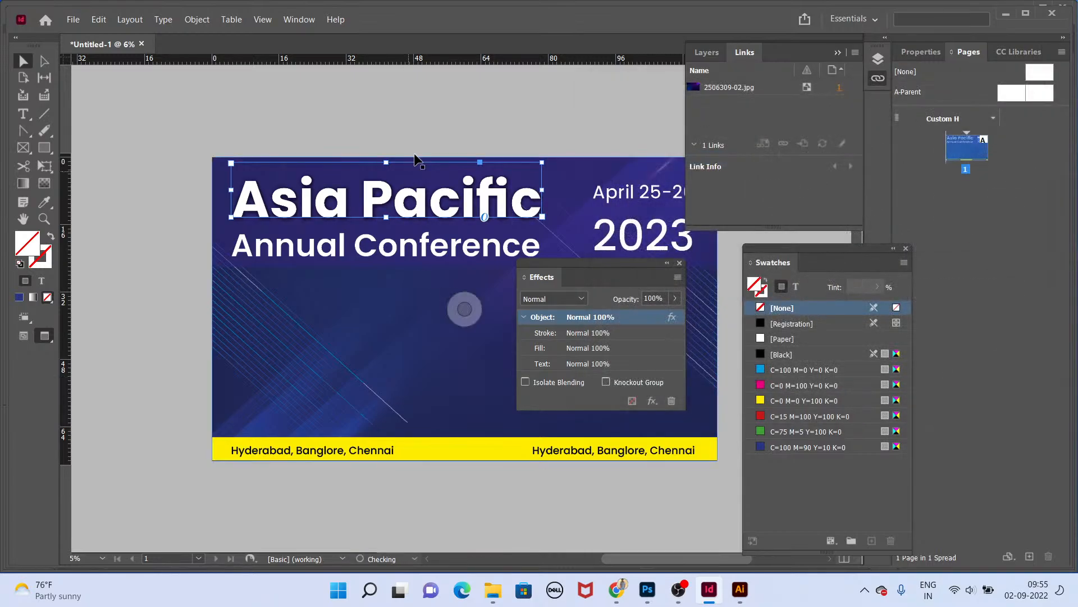
Step: Preview the backdrop with the title shadow in presentation mode
click(445, 177)
key(shift+w)
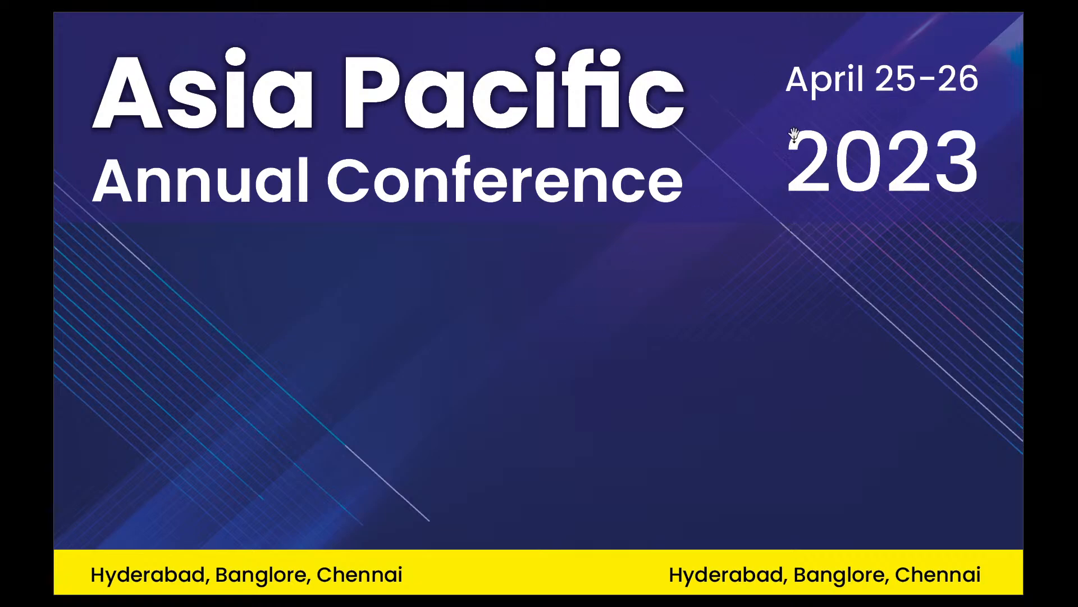
key(Escape)
Step: Fill the yellow bottom bar with the C=100 M=90 Y=10 K=0 swatch
click(465, 308)
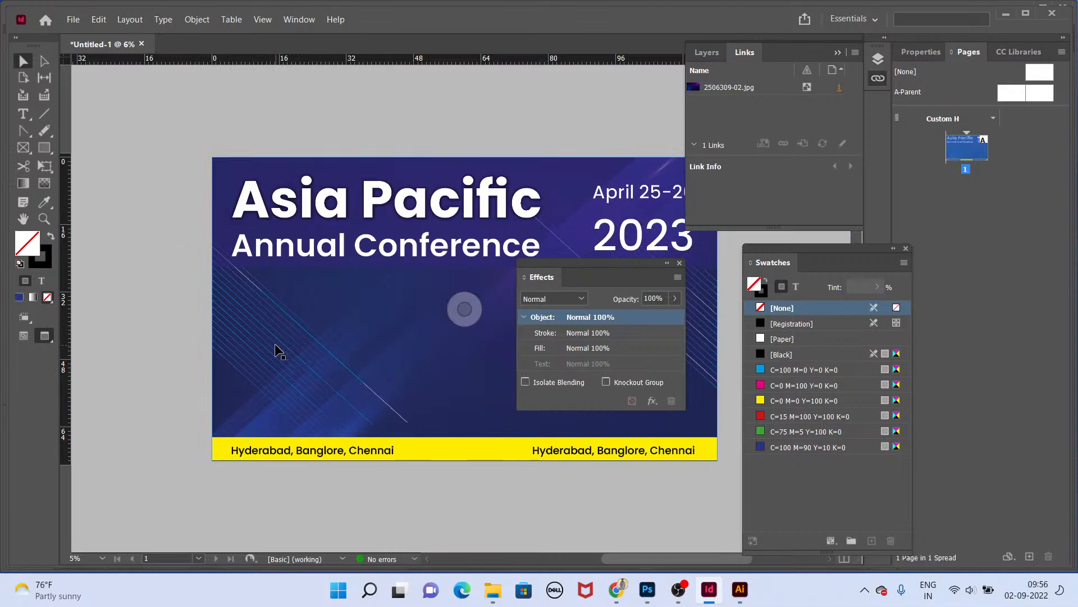
key(ctrl+equal)
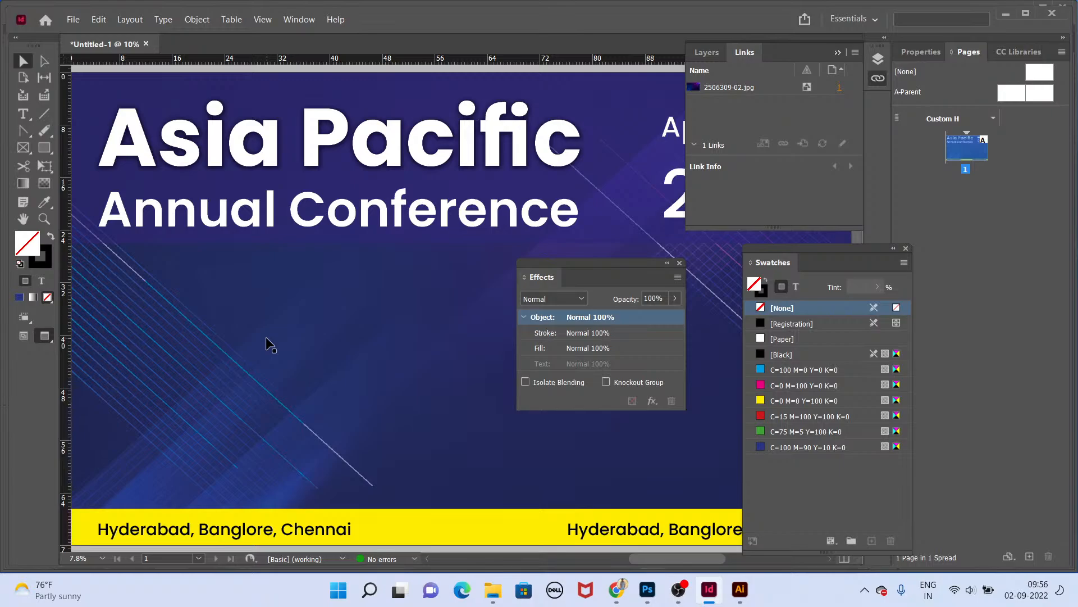
click(680, 264)
key(ctrl+minus)
click(469, 457)
click(804, 449)
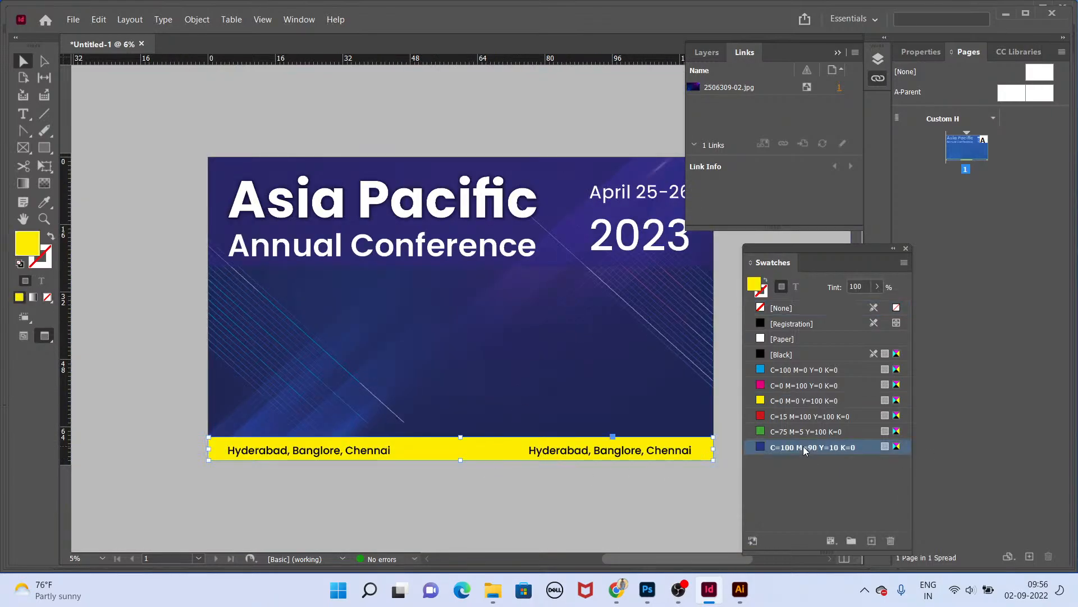
Step: Preview the backdrop with the blue bottom bar in presentation mode
click(541, 505)
key(Tab)
key(shift+w)
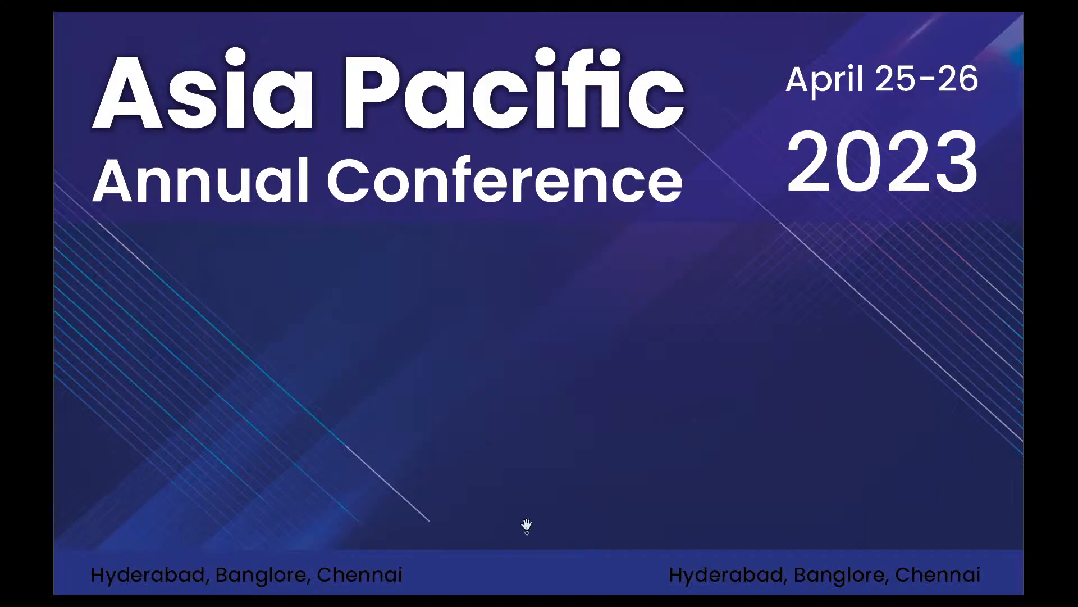
key(Escape)
Step: Recolor both Hyderabad, Banglore, Chennai location lines with the Paper swatch and preview them in presentation mode
click(346, 450)
shift+click(593, 440)
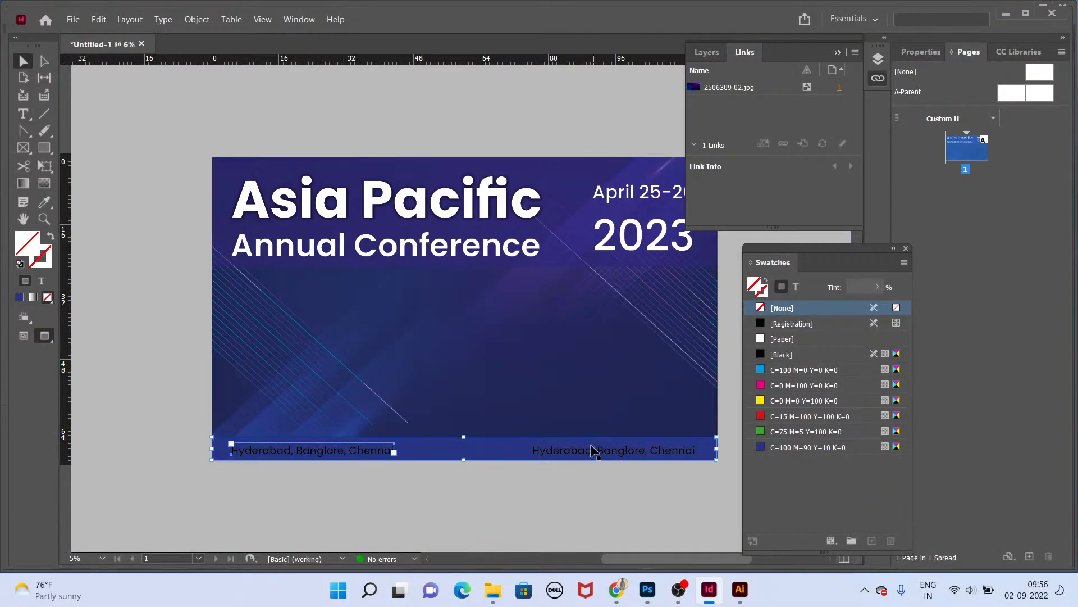
click(581, 464)
click(582, 450)
shift+click(360, 454)
click(796, 287)
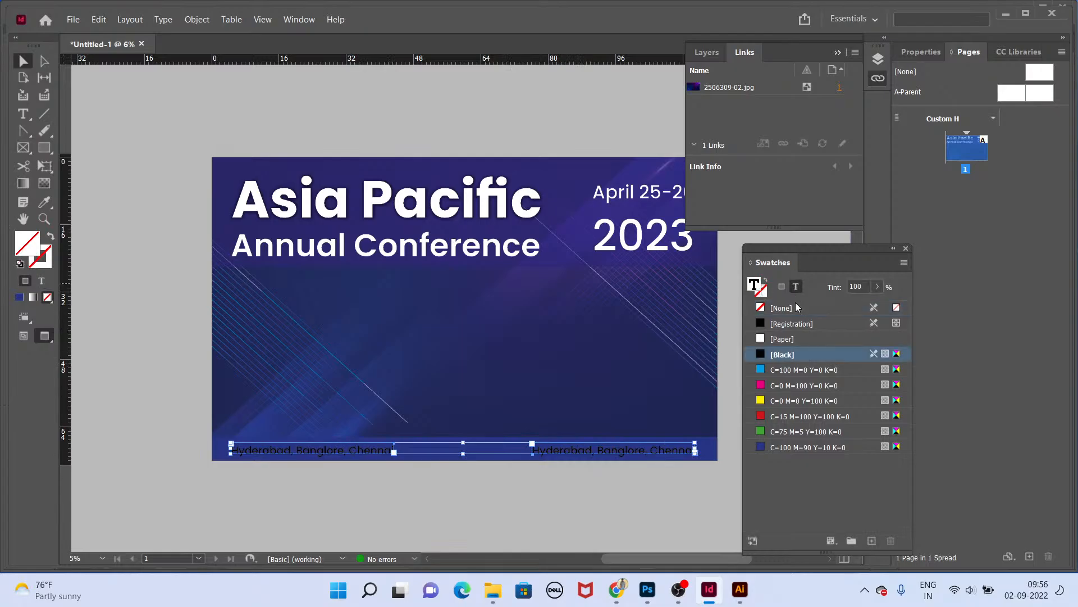
click(782, 339)
key(shift+w)
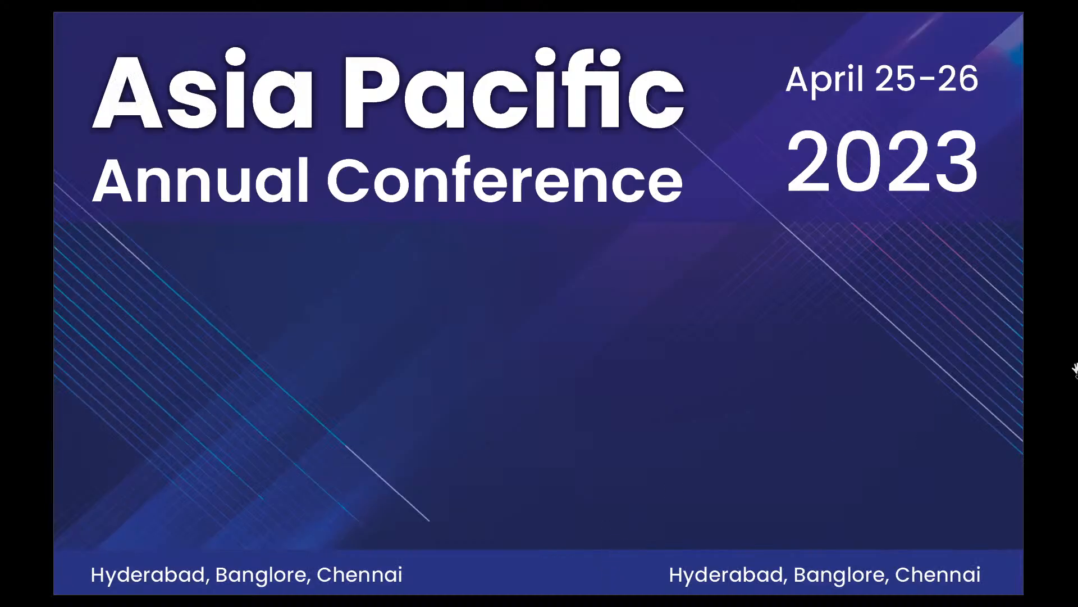
key(Escape)
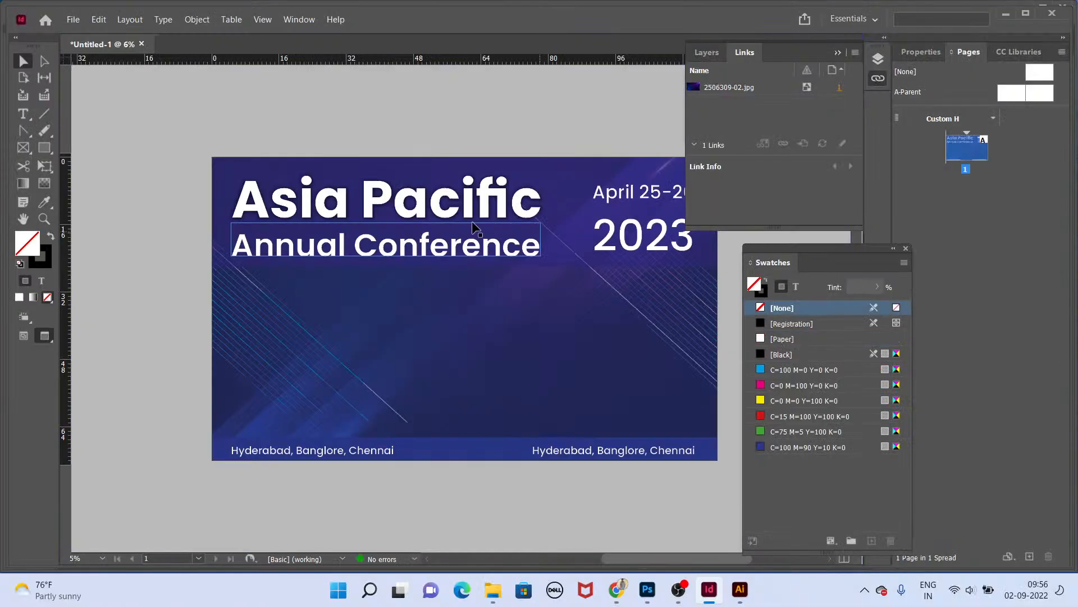
Step: Browse the Media Partners and Speakers logo folders inside the Backdrop folder in File Explorer
key(alt+Tab)
key(Tab)
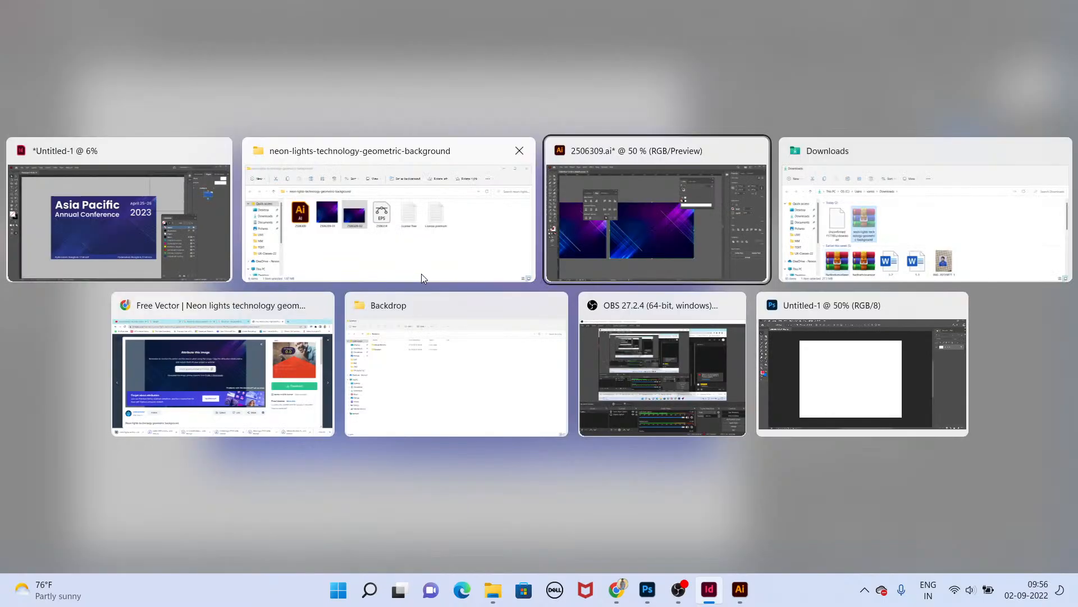
key(Tab)
key(Tab)
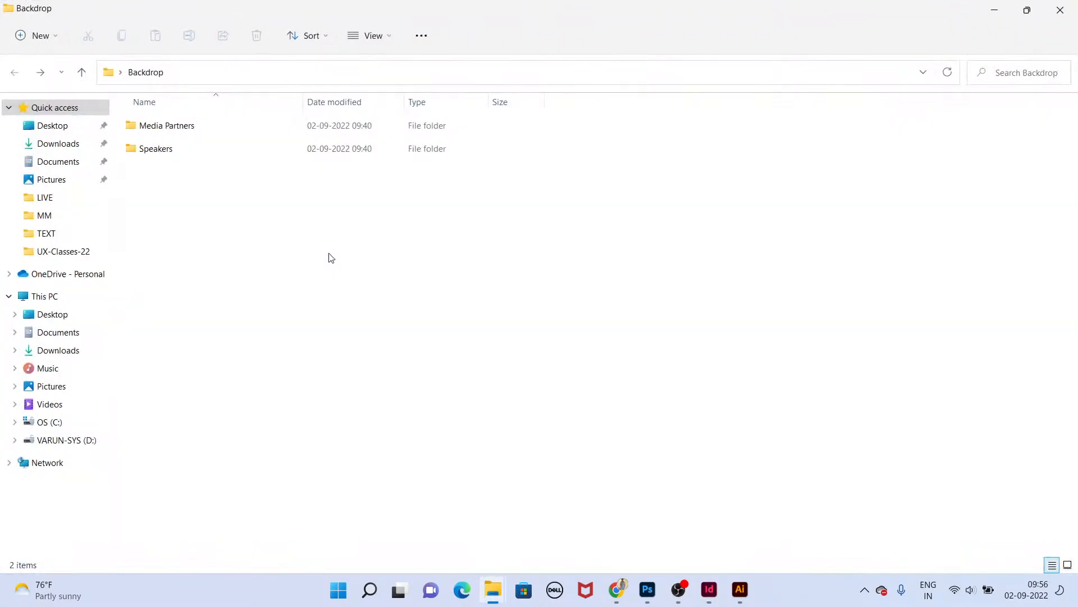
double_click(186, 125)
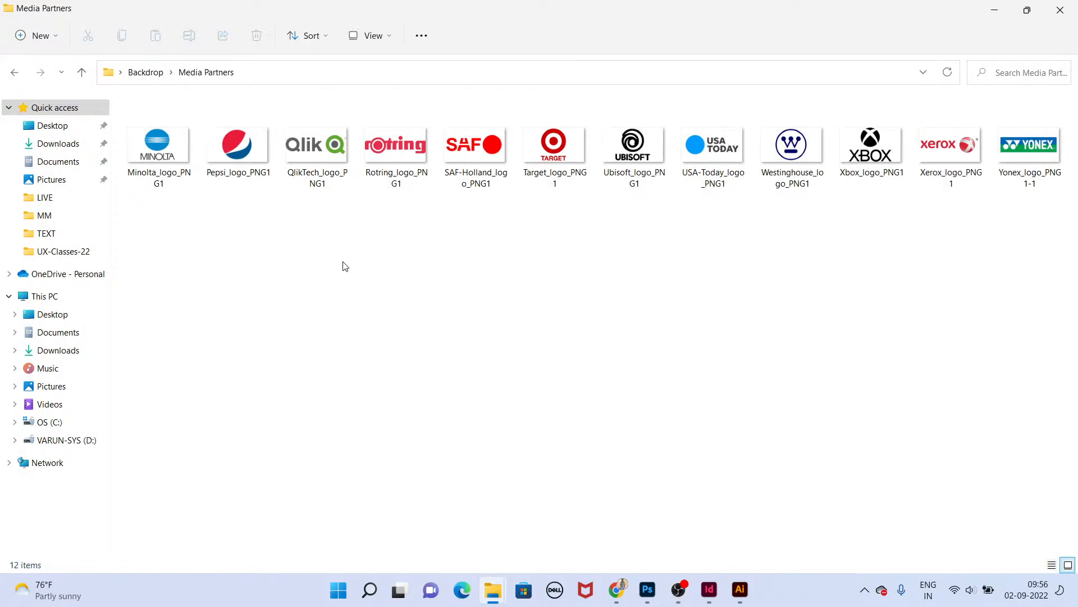
key(alt+Left)
double_click(325, 149)
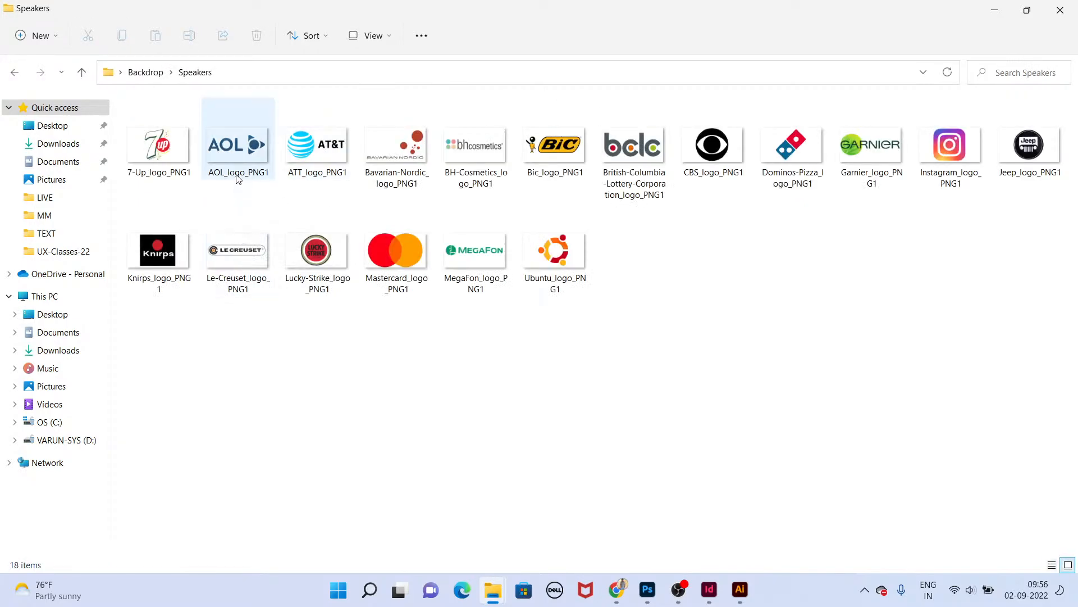
key(alt+Tab)
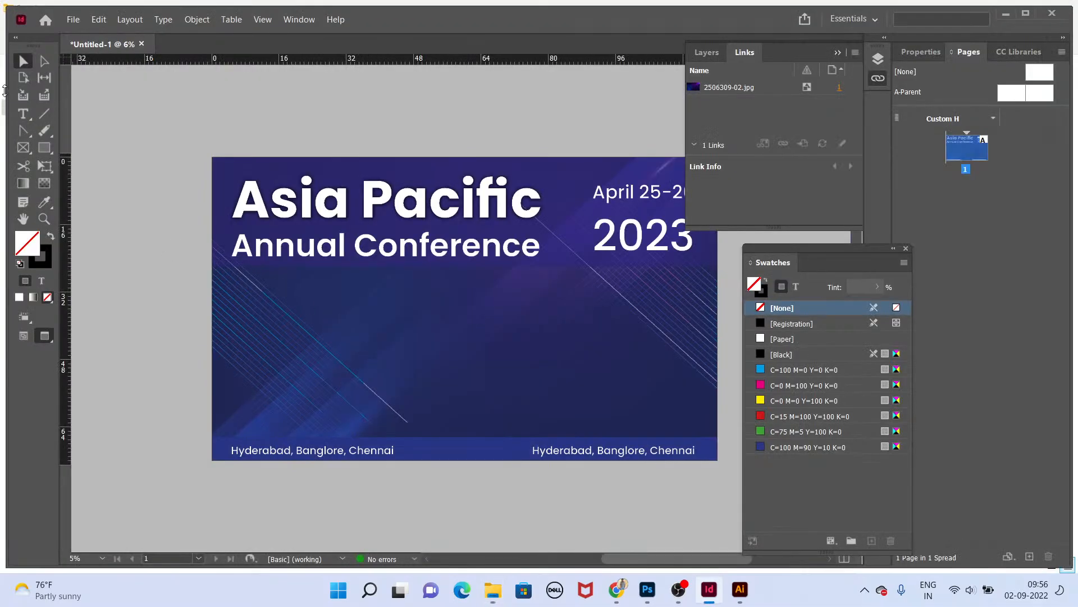
Step: Draw a rectangle about 58 x 34 in below the title on the left and fill it with Paper
drag(234, 284, 484, 430)
click(784, 340)
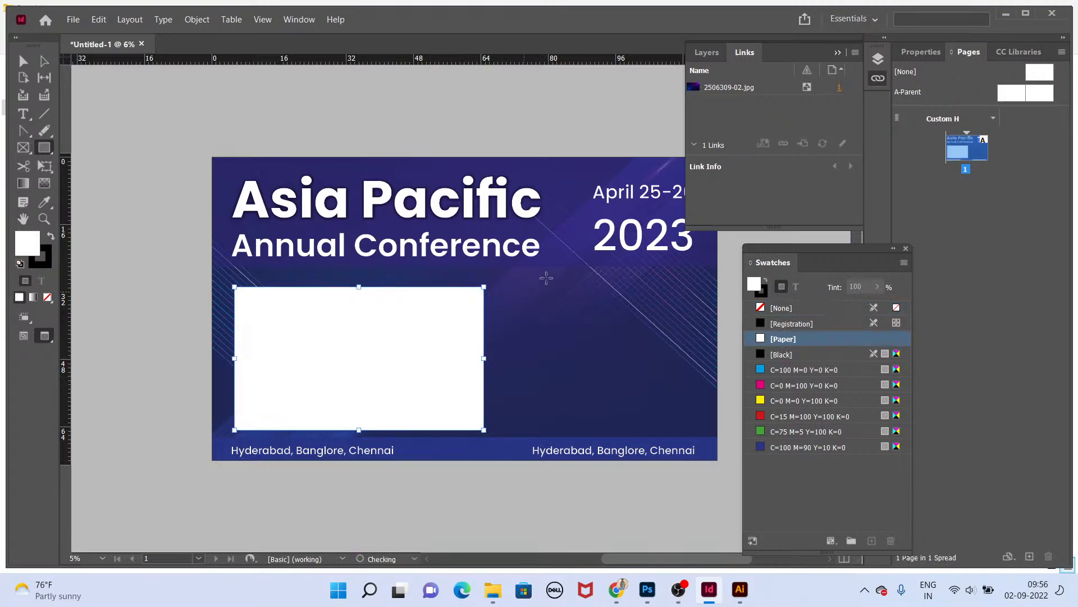
Step: Open Corner Options for the rectangle and set a corner shape to Rounded
click(299, 20)
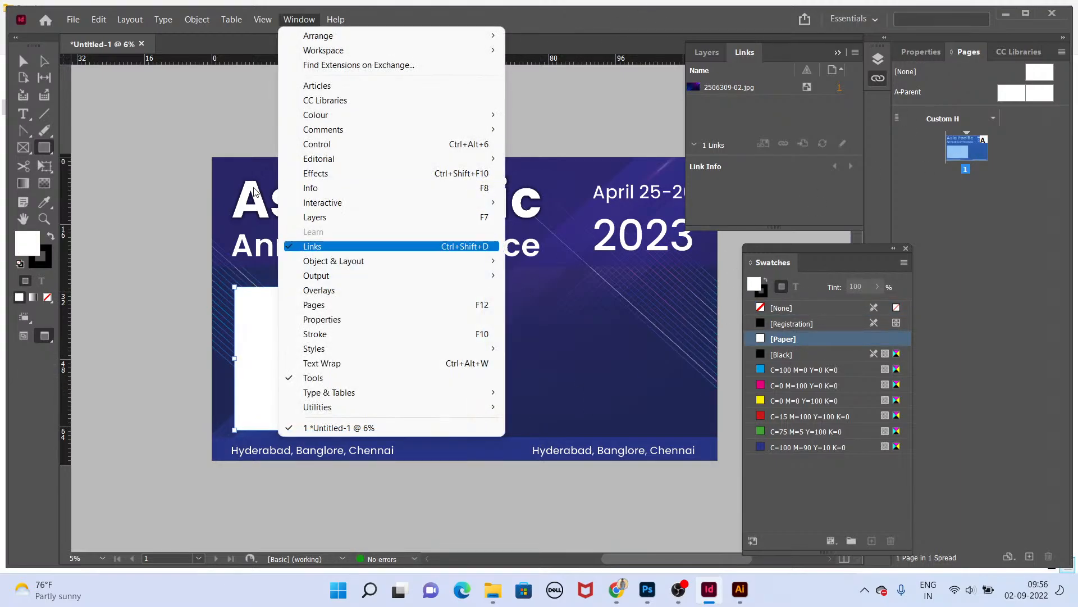
mouse_move(197, 20)
click(269, 335)
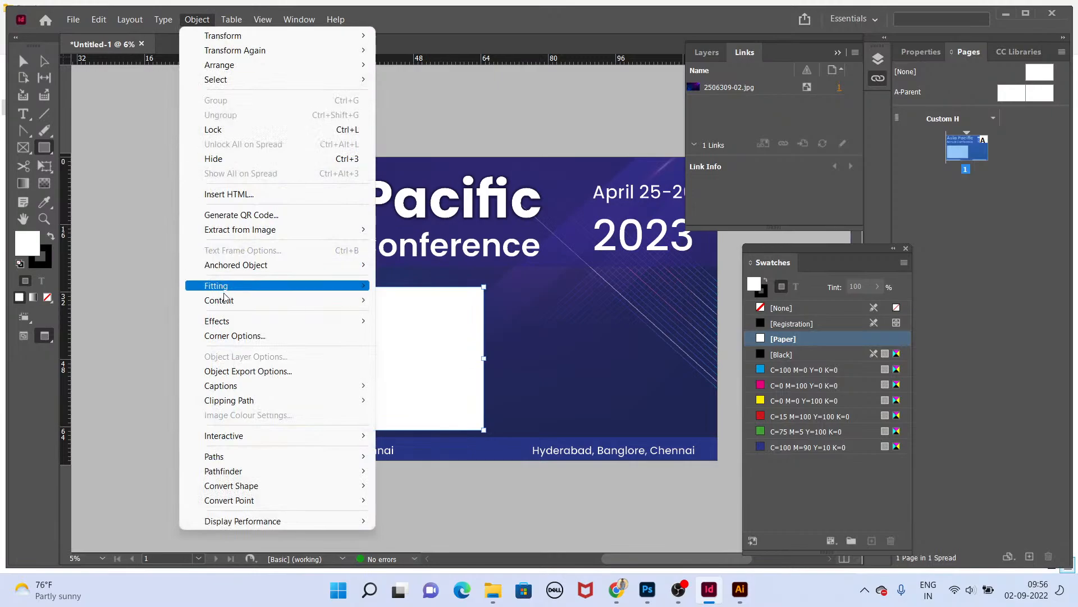
click(242, 335)
click(498, 307)
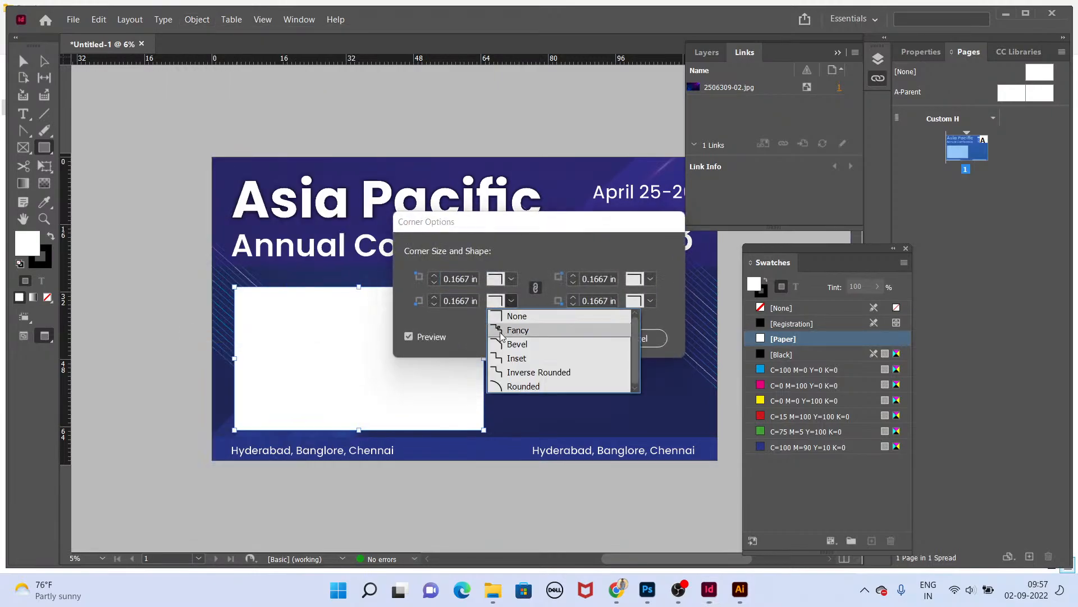
click(522, 388)
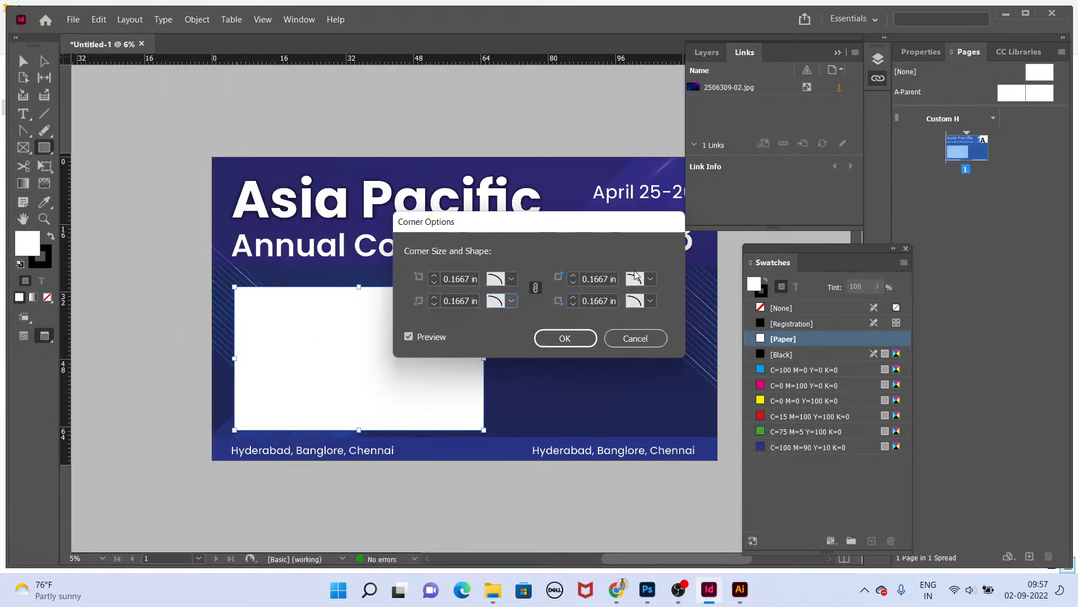
Step: Set the rectangle's corner size to 0.5 in
click(459, 277)
key(Tab)
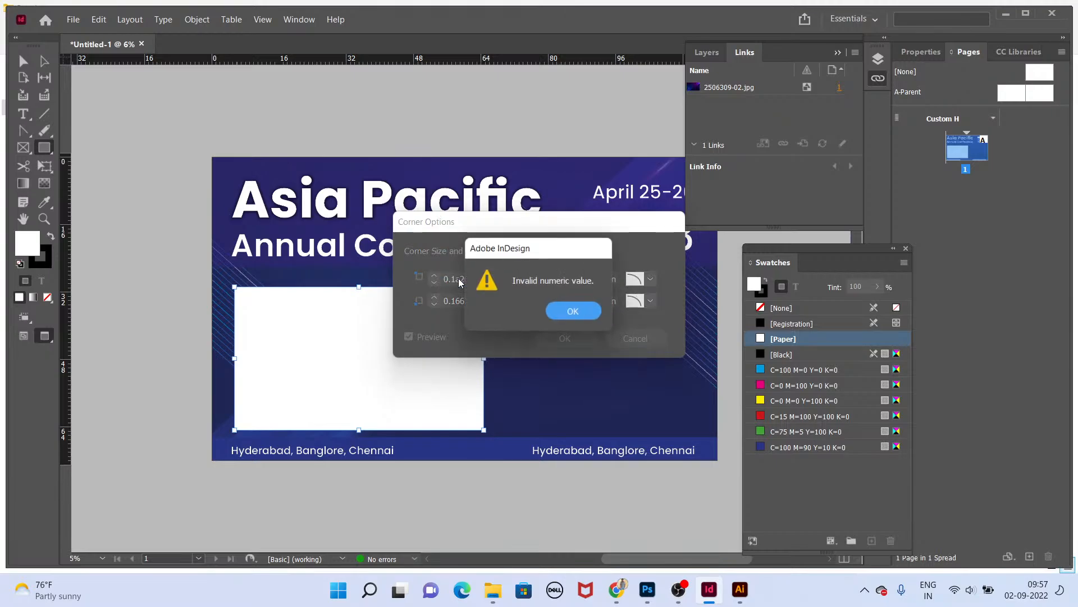
click(566, 316)
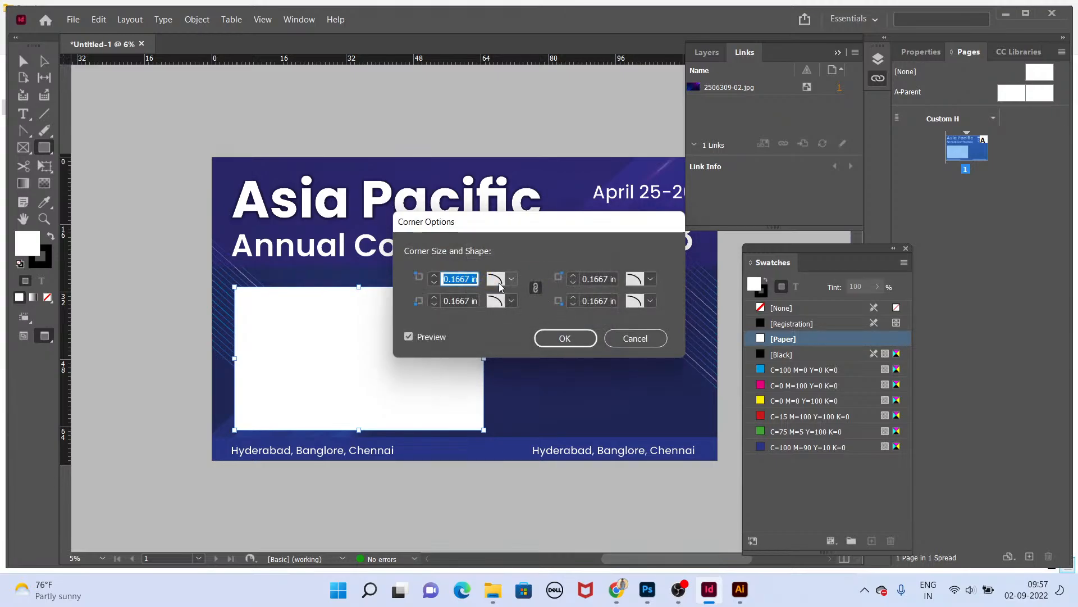
text(0.5)
key(Tab)
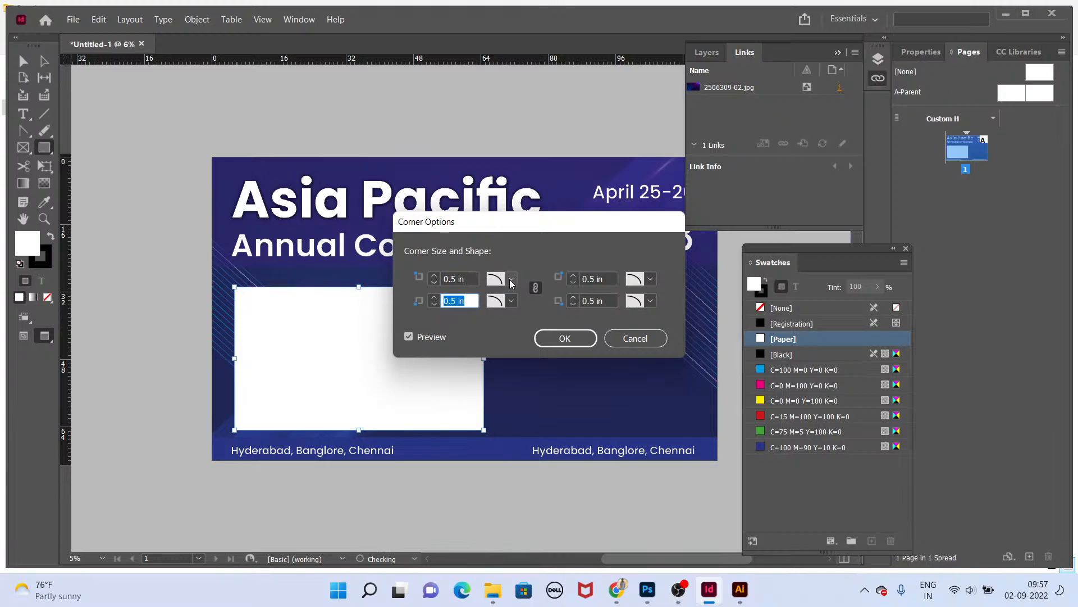
click(414, 336)
click(414, 336)
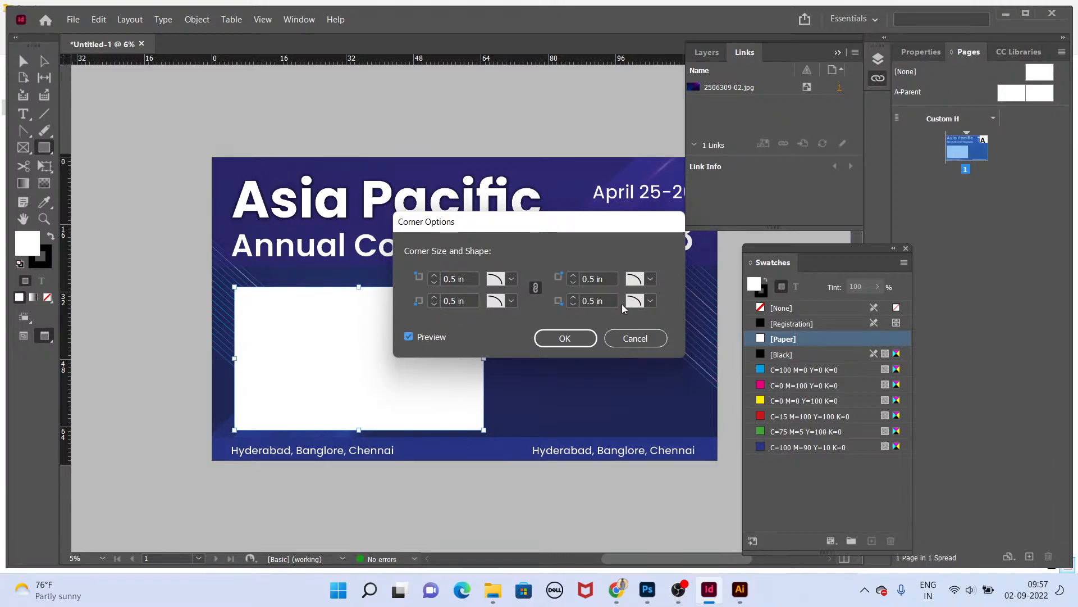
Step: Set the corner size to 1 in and the top-left corner shape to Rounded
triple_click(466, 278)
text(1)
key(Tab)
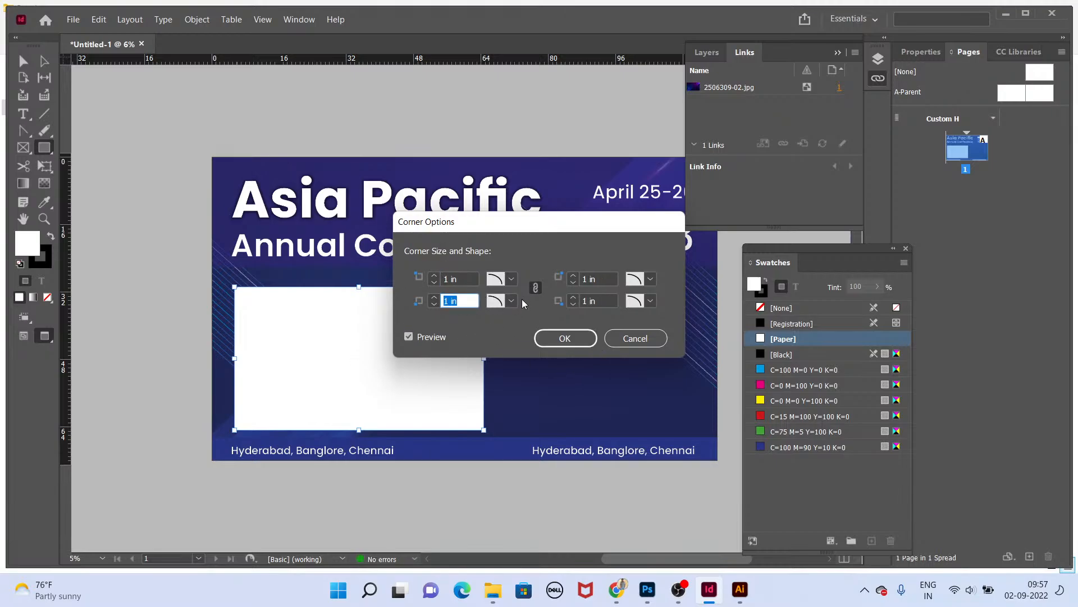
click(508, 279)
click(538, 351)
click(507, 281)
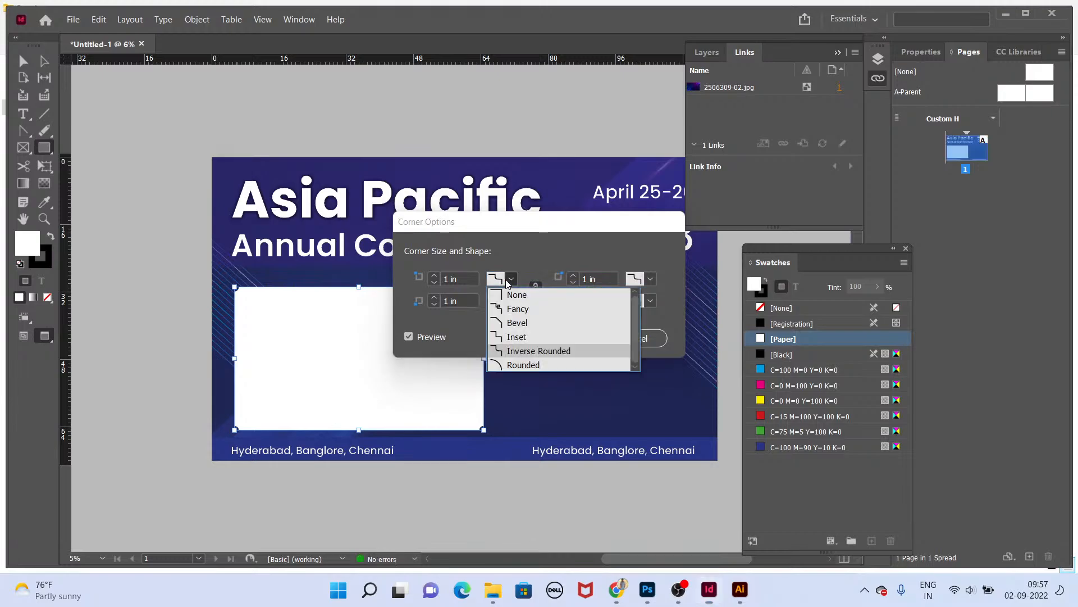
click(523, 365)
Step: Set the corner size to 1.5 in and confirm the Corner Options
drag(460, 279, 409, 282)
text(1.)
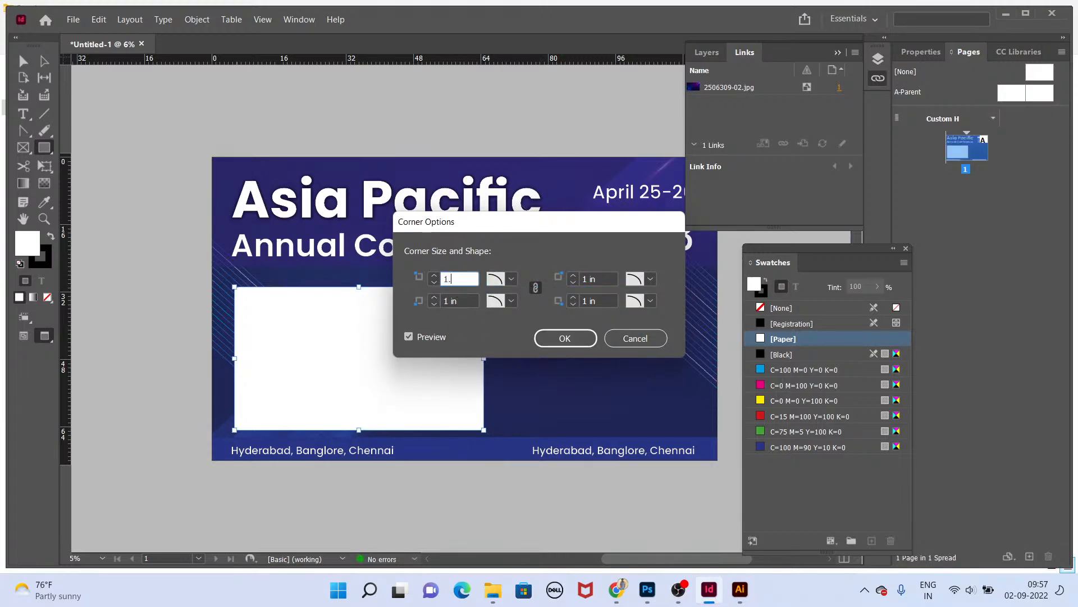
text(5)
key(Tab)
key(shift+Tab)
key(Tab)
key(Return)
Step: Inspect the rounded corners close up and preview the backdrop in presentation mode
key(ctrl+=)
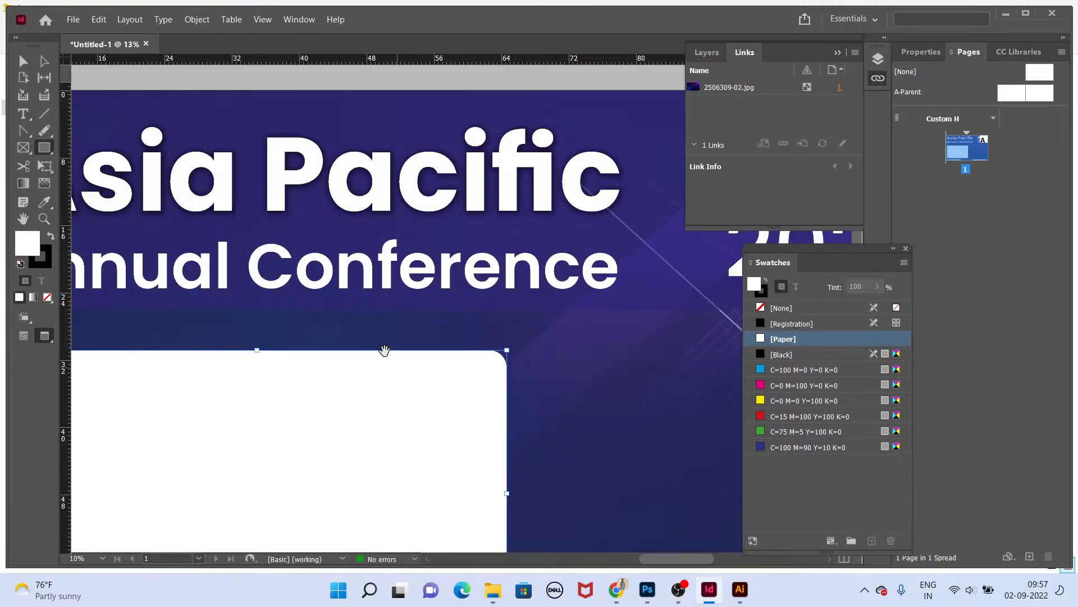
key(ctrl+=)
key(v)
click(145, 201)
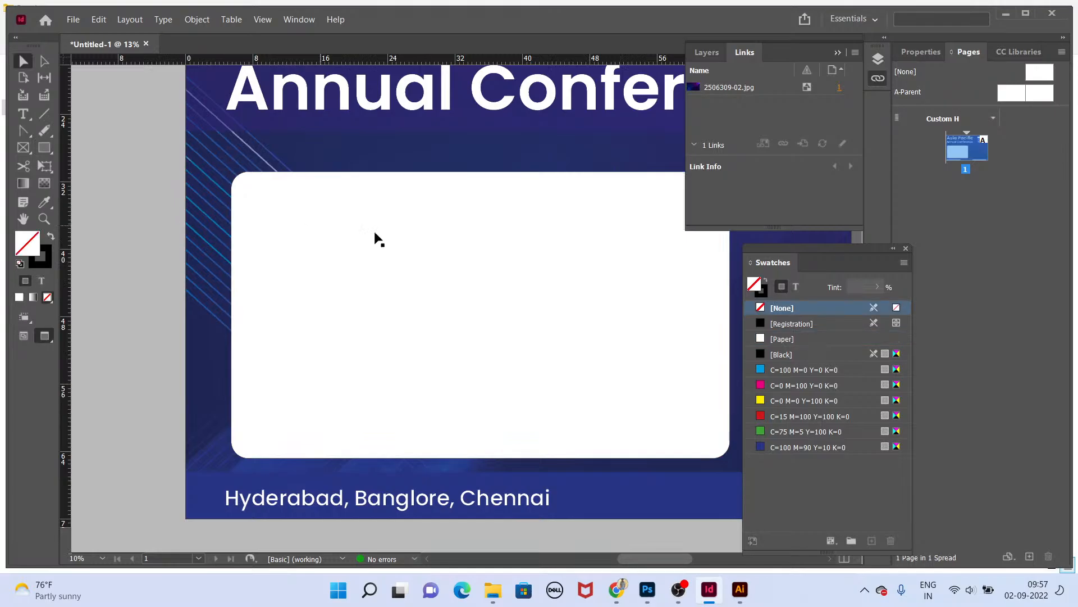
key(ctrl+minus)
key(shift+w)
key(Escape)
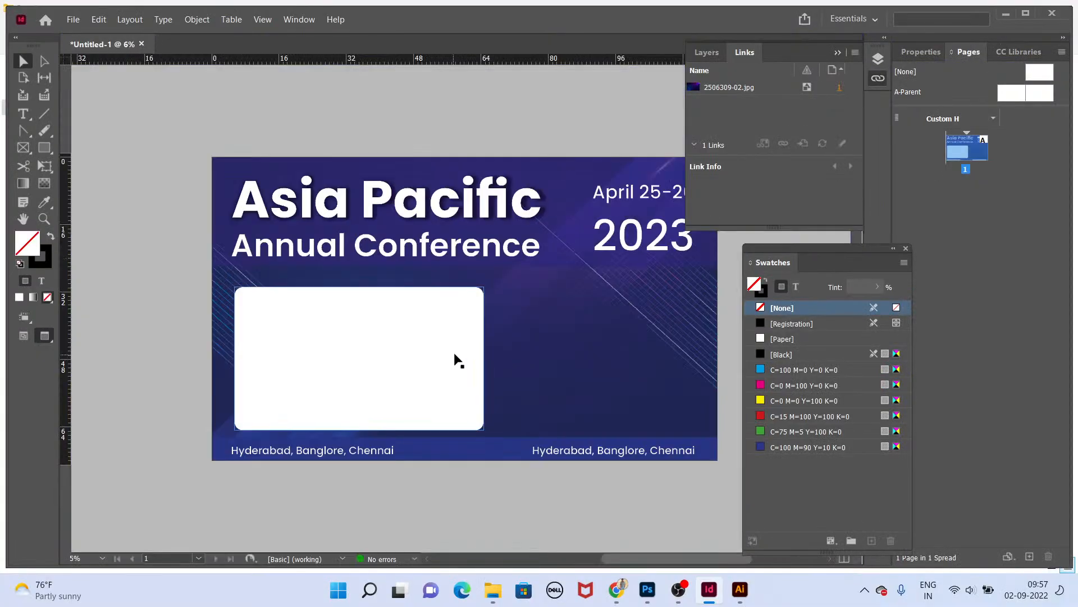
Step: Reposition and adjust the white rounded rectangle so it aligns with the left text margin
click(455, 347)
mouse_move(455, 355)
mouse_down()
mouse_move(496, 359)
mouse_move(472, 367)
mouse_up()
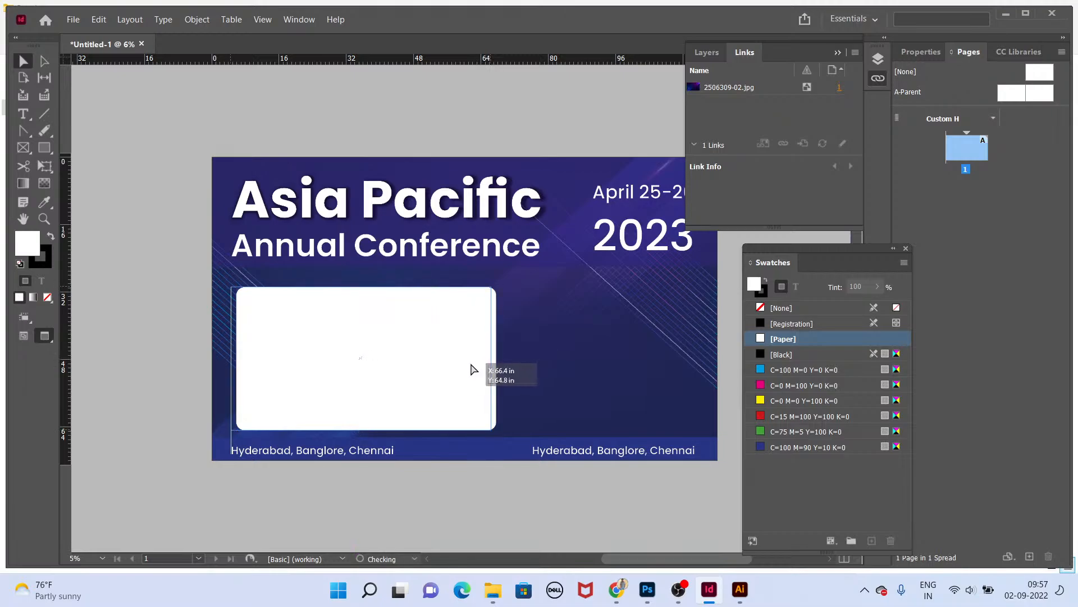
key(e)
drag(363, 287, 364, 295)
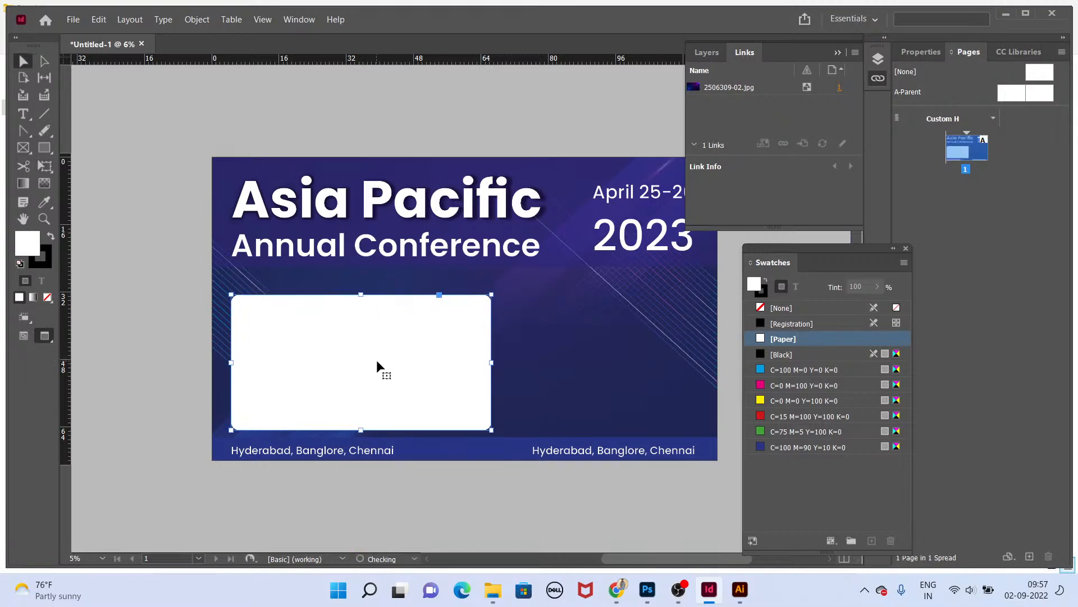
key(v)
Step: Duplicate the location text above the rectangle and change it to Speaker Presentations
click(391, 467)
drag(392, 452, 392, 287)
double_click(364, 284)
triple_click(363, 284)
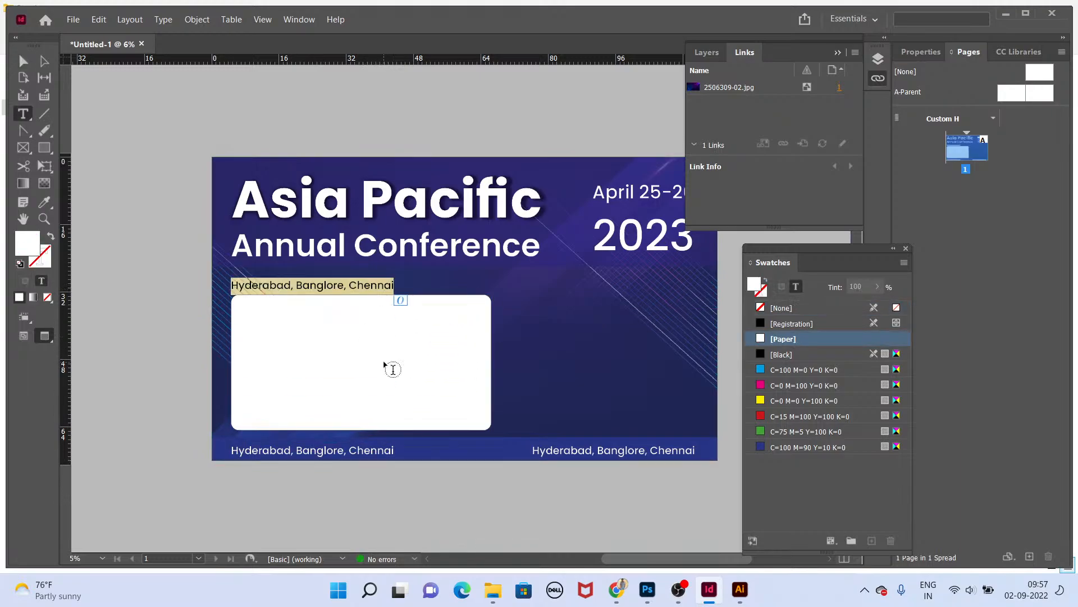
text(Spea)
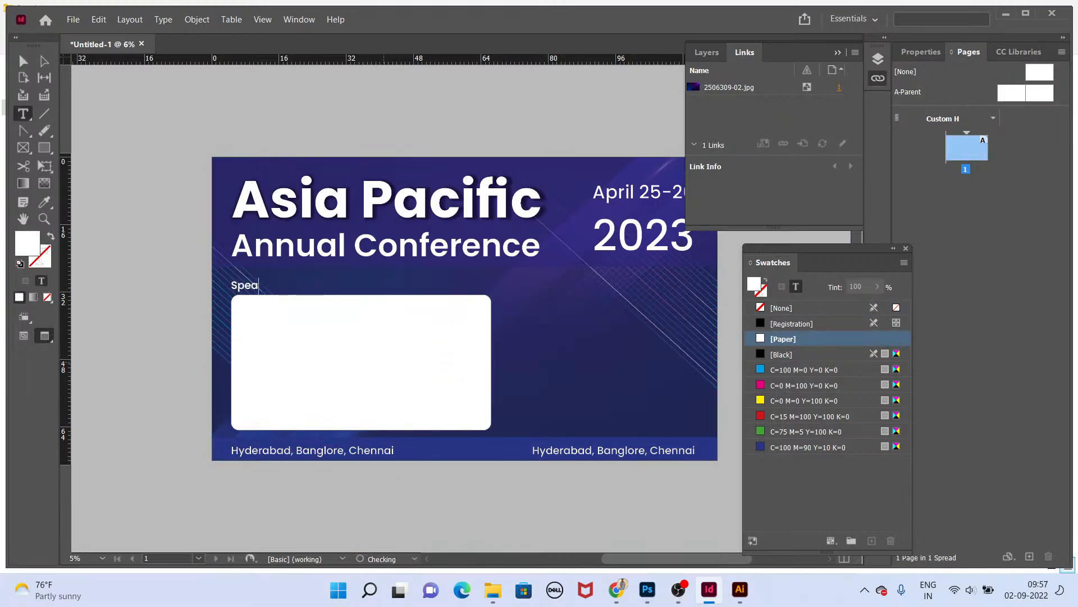
text(ker Presentations)
key(Escape)
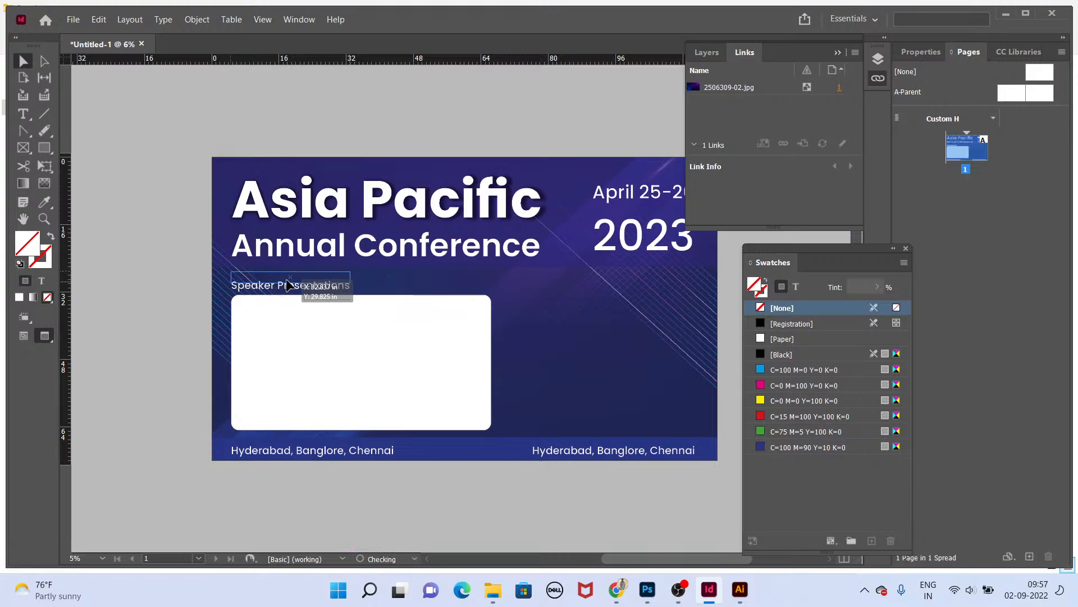
Step: Select the title and date text frames and nudge them up slightly
drag(286, 280, 286, 279)
click(393, 244)
shift+click(404, 195)
shift+click(612, 193)
shift+click(633, 227)
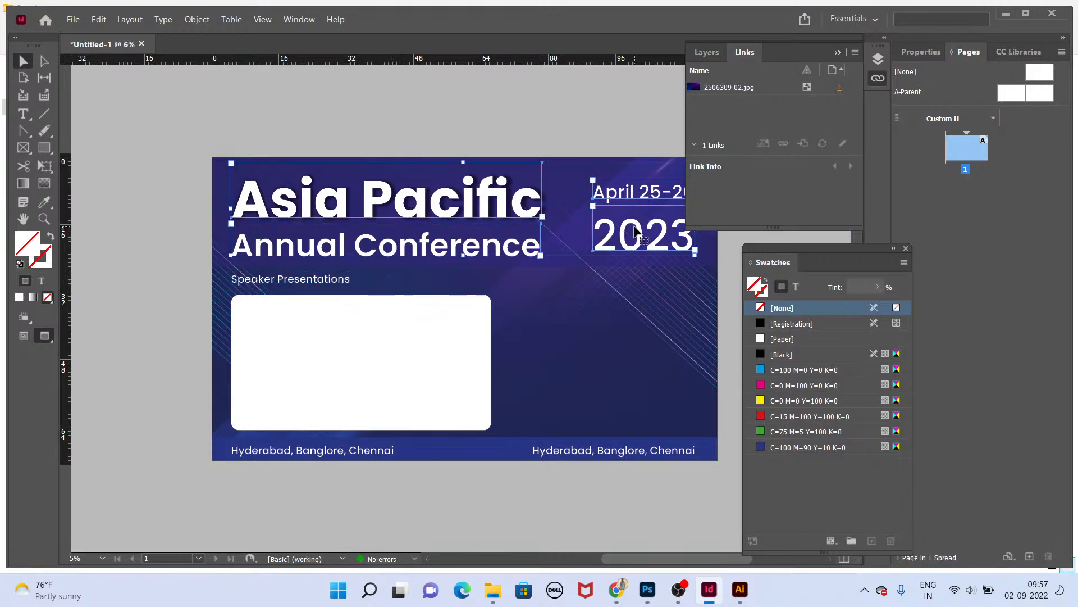
key(Up)
key(Up)
key(Up)
key(Up)
key(Up)
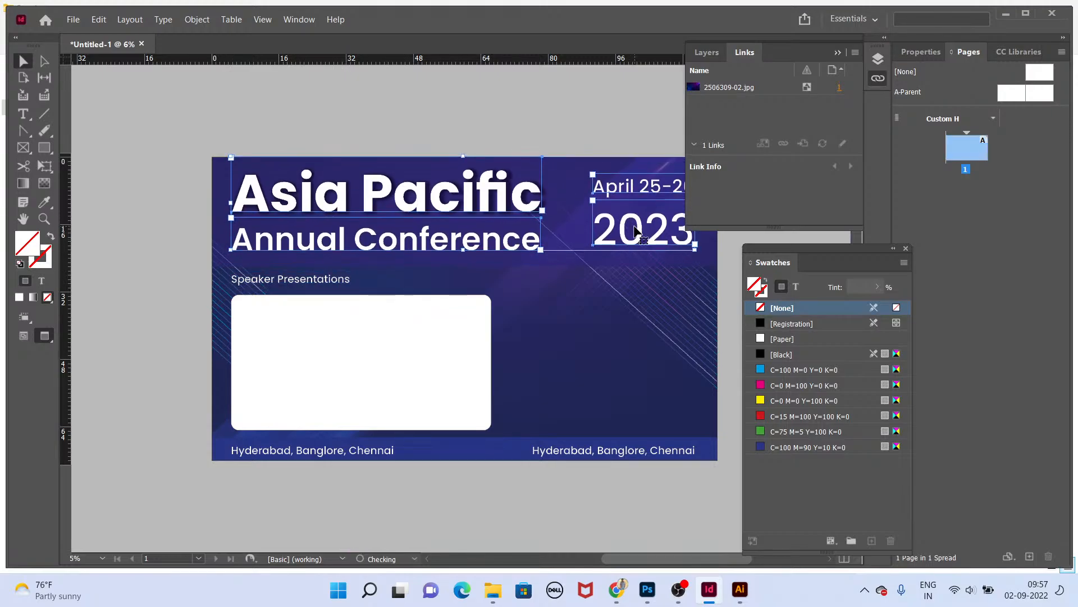
Step: Nudge the title and date up, and raise the bottom edge of the dark blue header band slightly
key(Up)
key(Up)
click(543, 258)
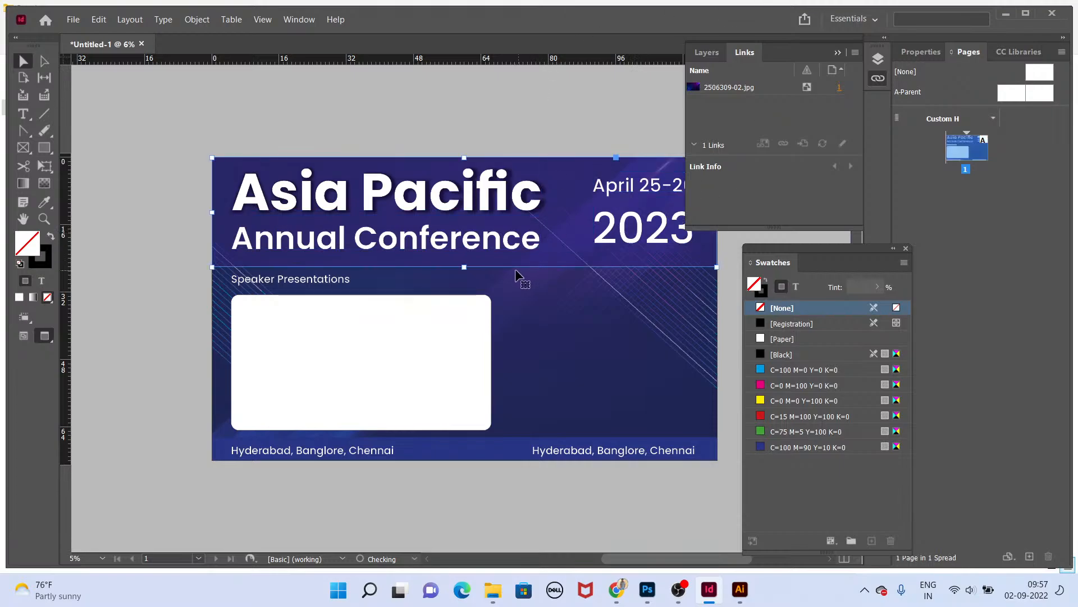
drag(464, 267, 464, 260)
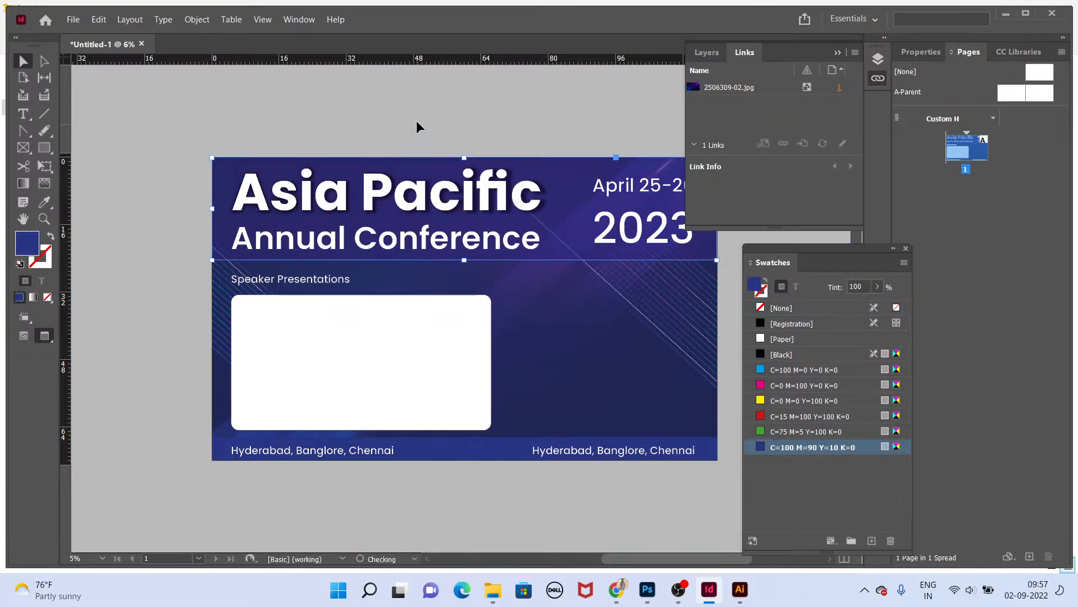
Step: Duplicate the Speaker Presentations label to the right side and change its text to Media Partners
click(420, 128)
drag(423, 352, 368, 351)
drag(270, 281, 564, 283)
triple_click(565, 281)
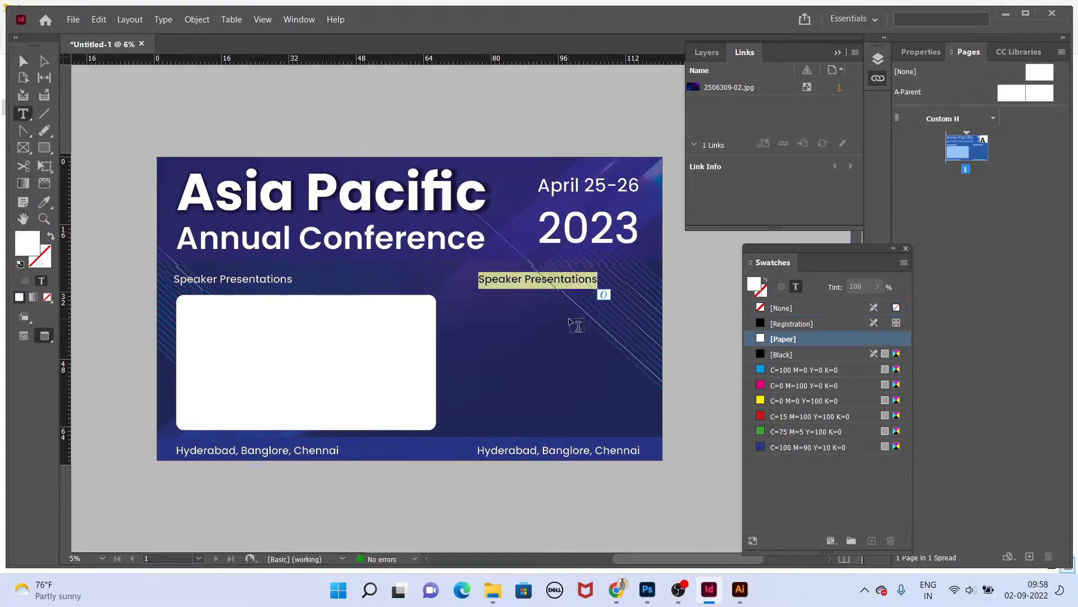
text(Media Par)
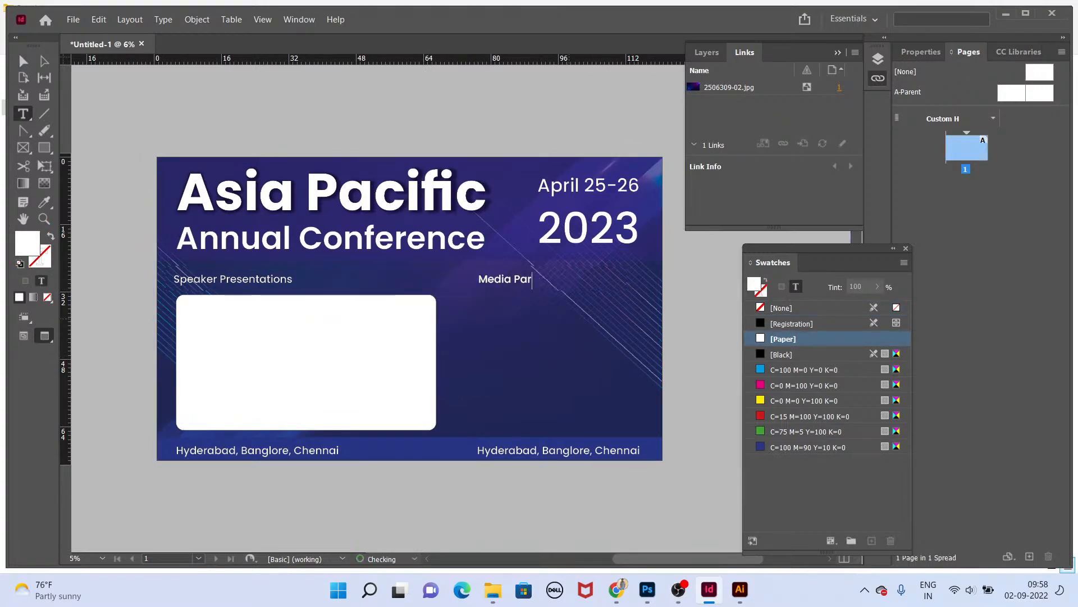
text(tners)
key(Escape)
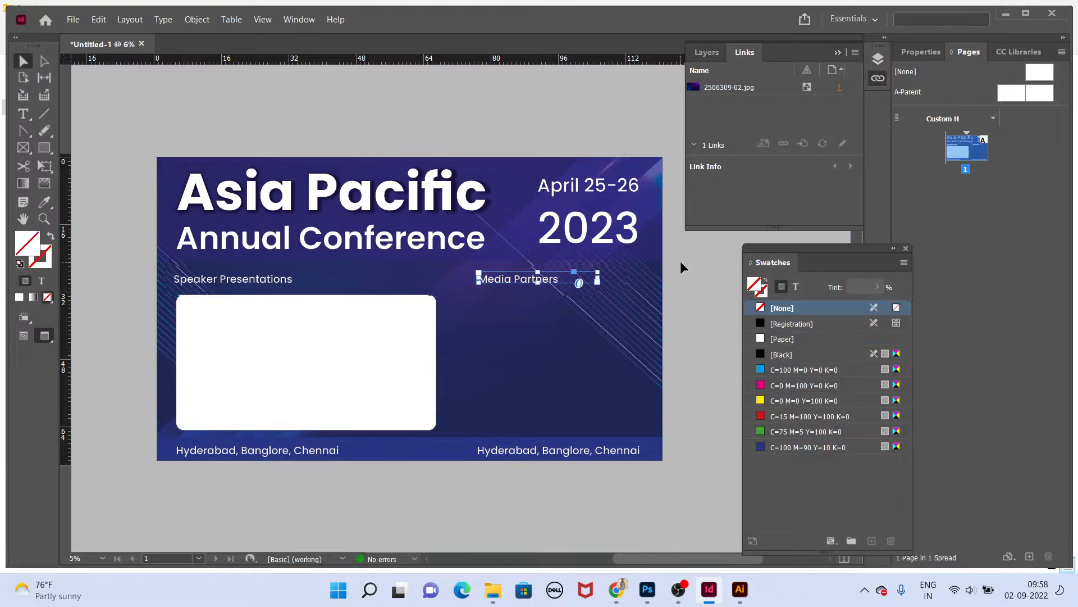
Step: Undo the most recent edit
click(705, 260)
click(392, 354)
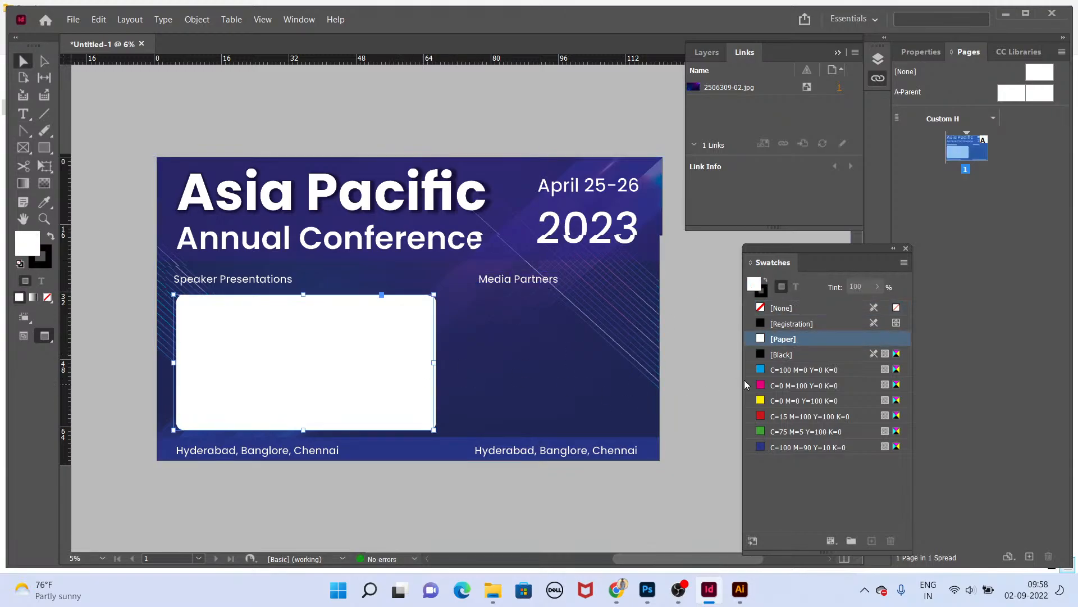
key(ctrl+z)
key(ctrl+z)
key(ctrl+shift+z)
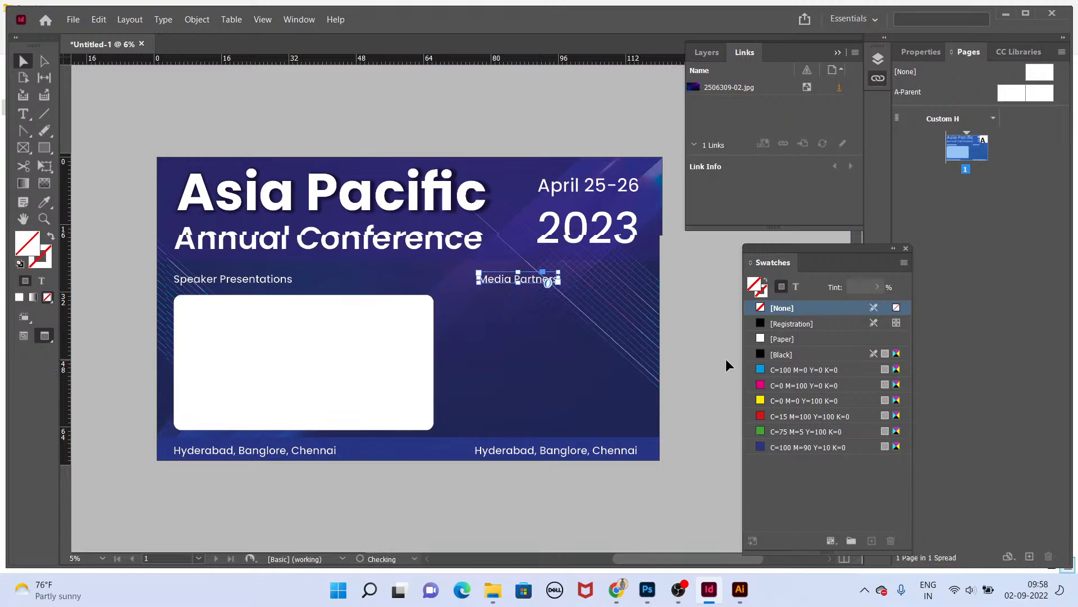
Step: Duplicate the white rounded rectangle to the right and scale both rectangles to fit inside the backdrop width
click(726, 360)
click(277, 353)
drag(281, 358, 555, 364)
shift+click(387, 335)
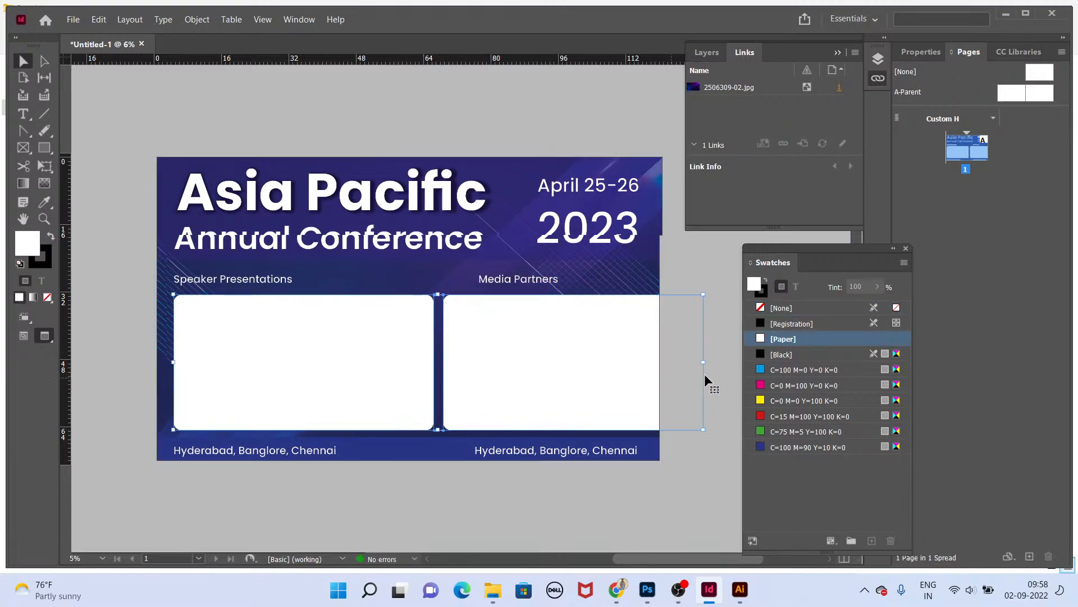
key(e)
drag(705, 360, 650, 361)
key(v)
click(700, 344)
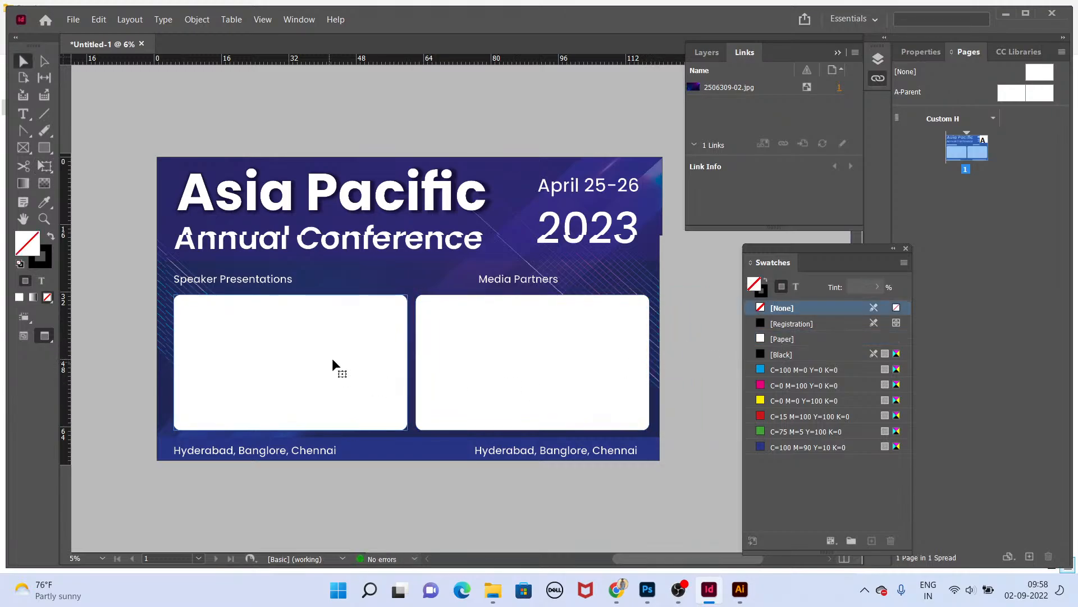
Step: Select both rectangles and preview the backdrop in presentation mode
click(332, 360)
shift+click(497, 353)
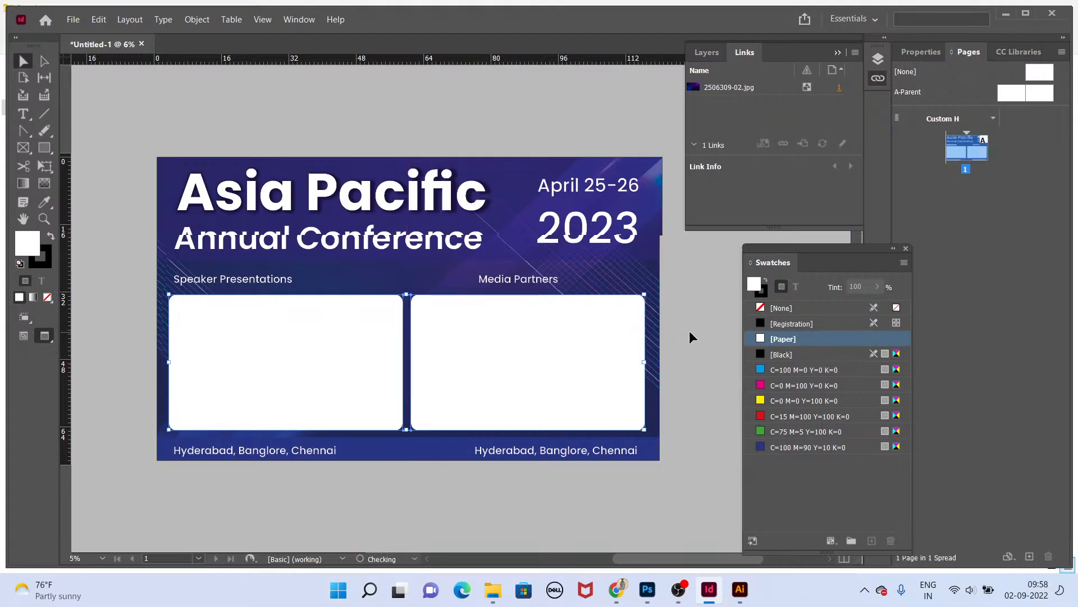
key(shift+w)
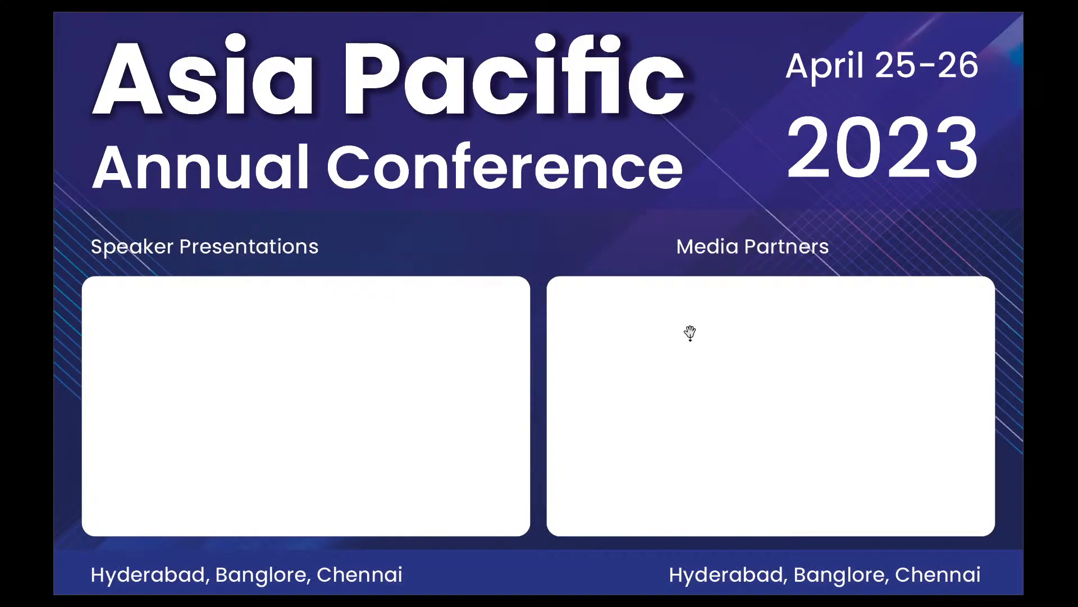
key(Escape)
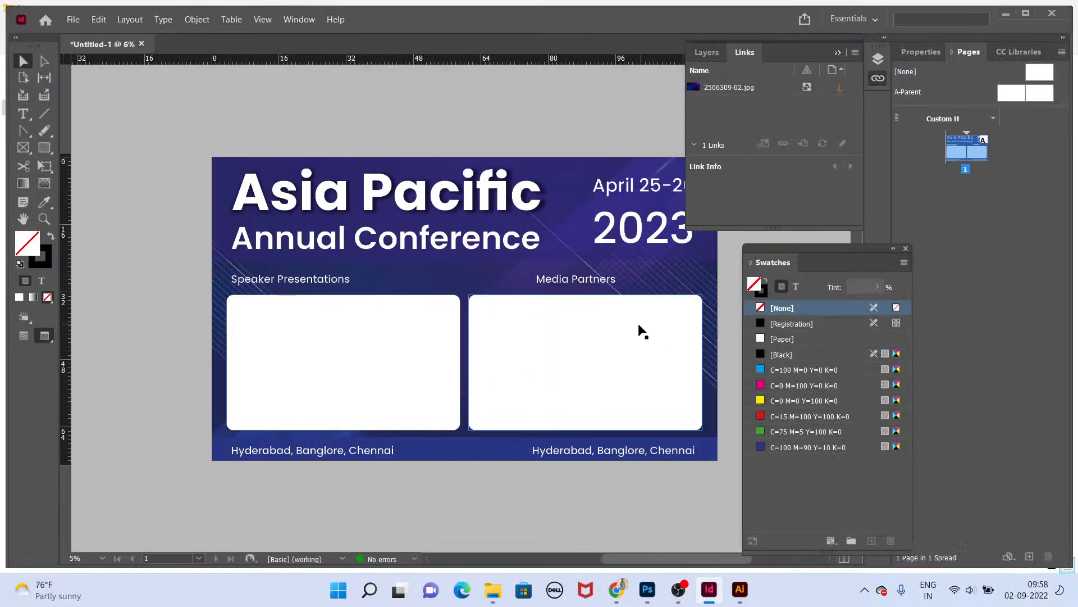
Step: Move the Media Partners label to align with the left edge of the right rectangle
key(Tab)
drag(635, 275, 566, 282)
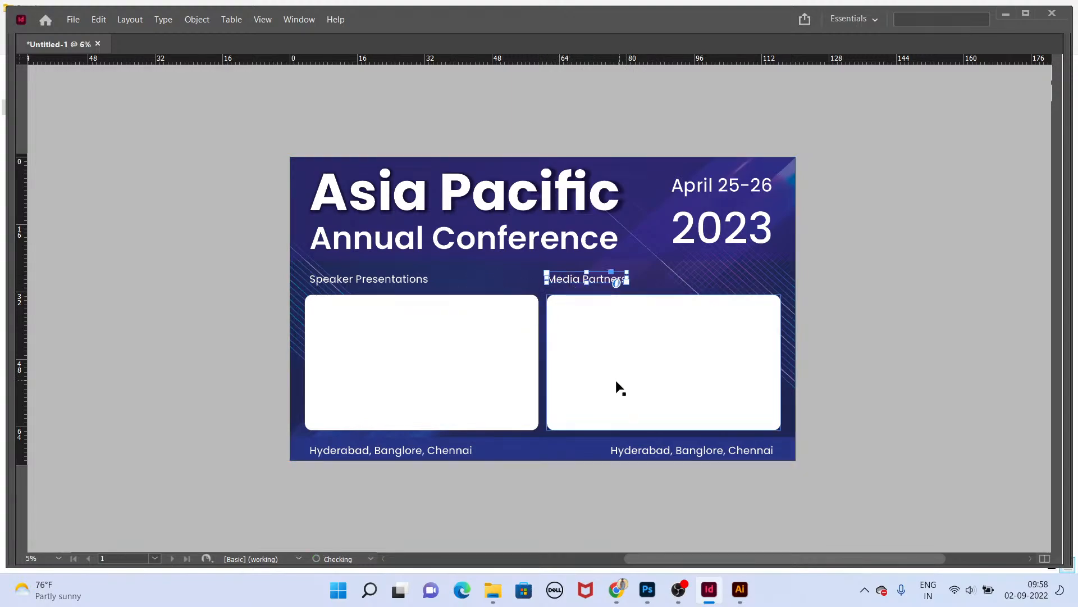
Step: Lock the white panel rectangles and the background image in place
click(616, 382)
shift+click(495, 346)
key(ctrl+l)
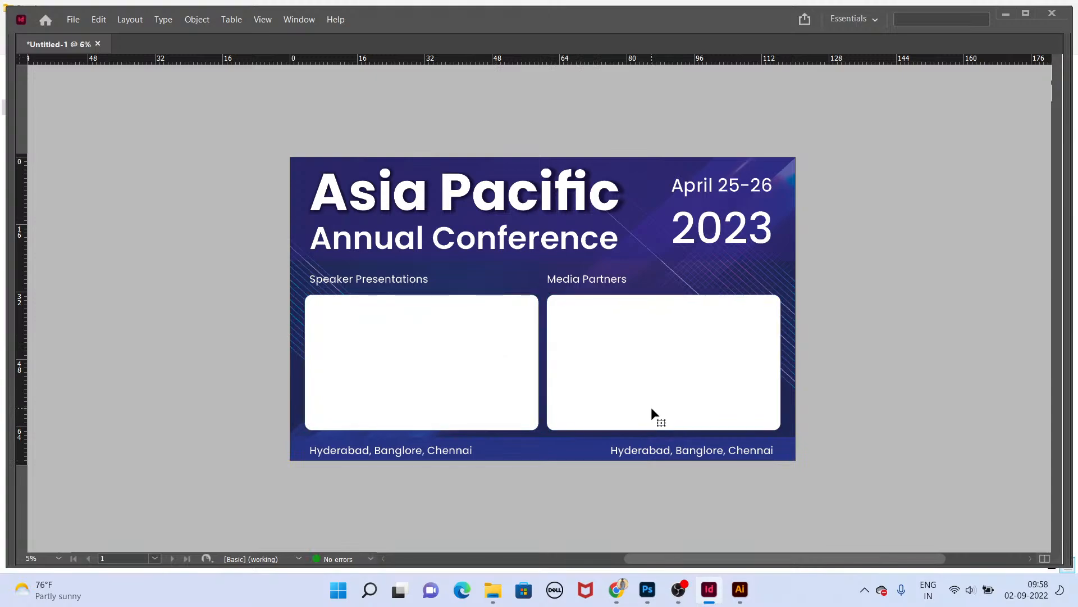
drag(441, 379, 603, 381)
key(ctrl+z)
key(ctrl+l)
drag(857, 298, 788, 258)
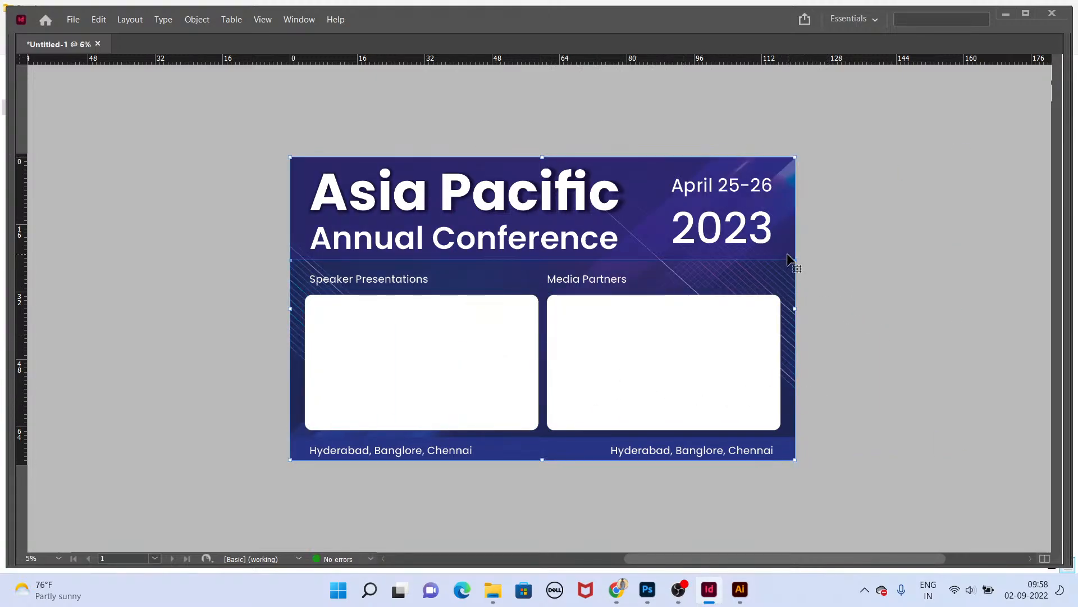
key(ctrl+l)
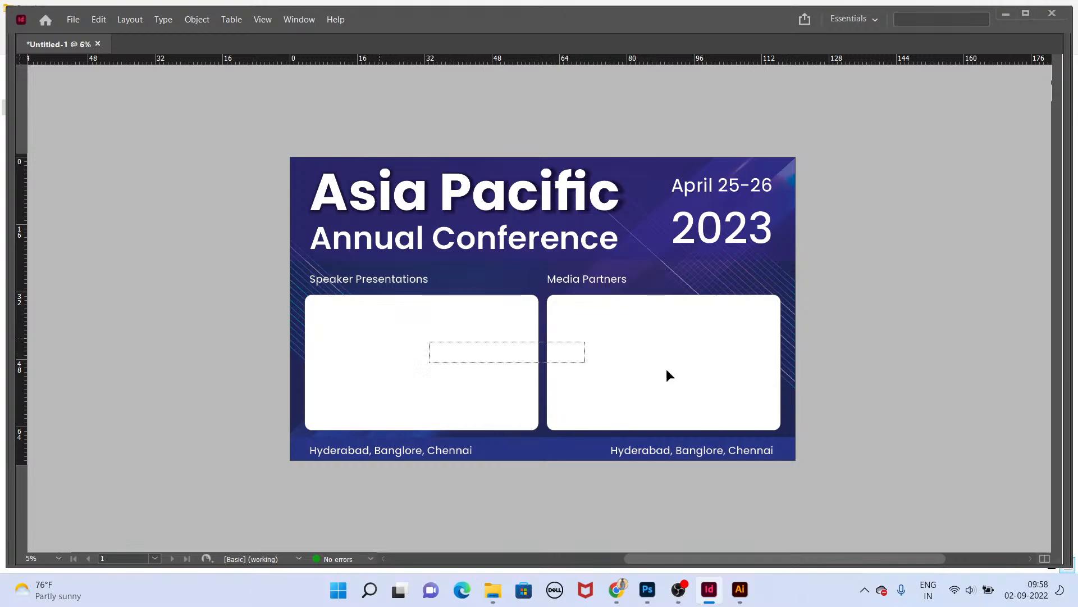
Step: Draw a placeholder rectangle frame about 12.4 x 5 in at the top-left inside the Speaker Presentations panel
key(Tab)
key(ctrl+=)
drag(159, 415, 423, 249)
click(47, 147)
drag(48, 147, 84, 162)
drag(210, 231, 315, 272)
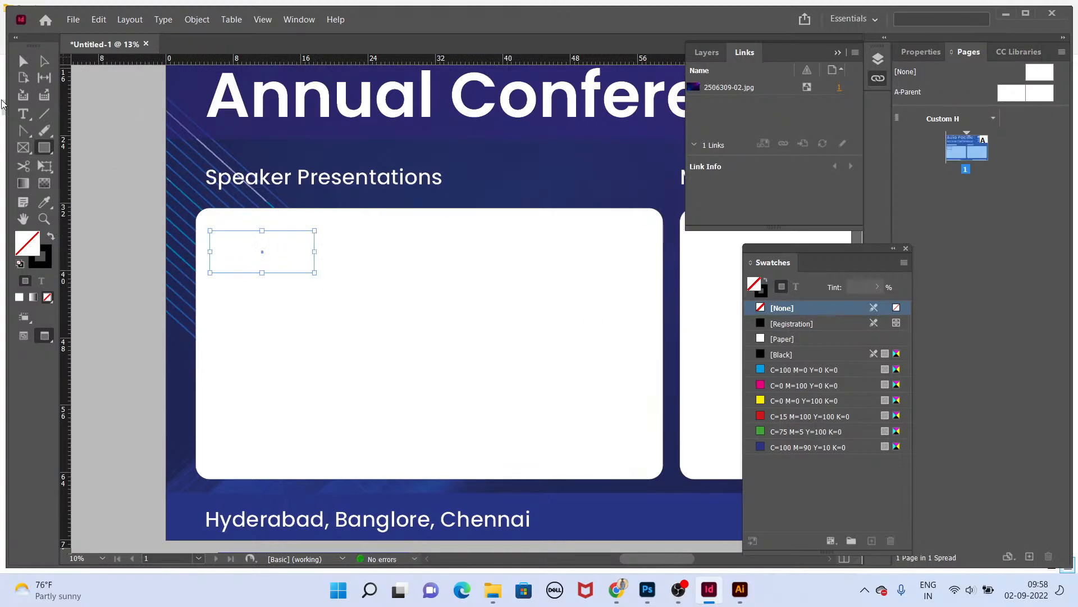
drag(53, 145, 66, 169)
Step: Set the placeholder rectangle's stroke weight to 4 pt
click(921, 51)
click(969, 206)
click(968, 205)
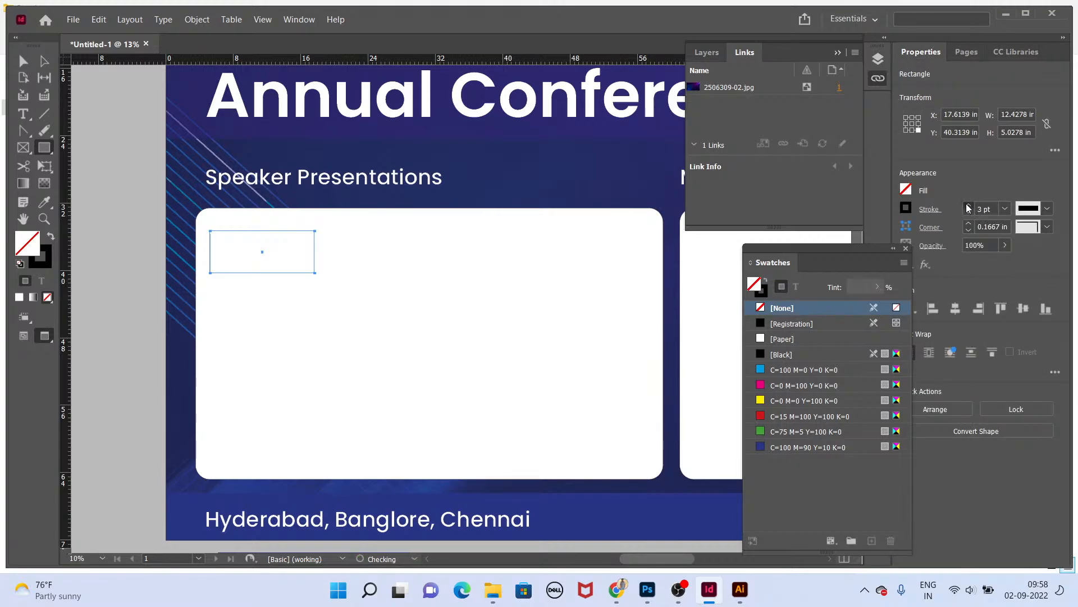
click(969, 206)
key(v)
click(456, 257)
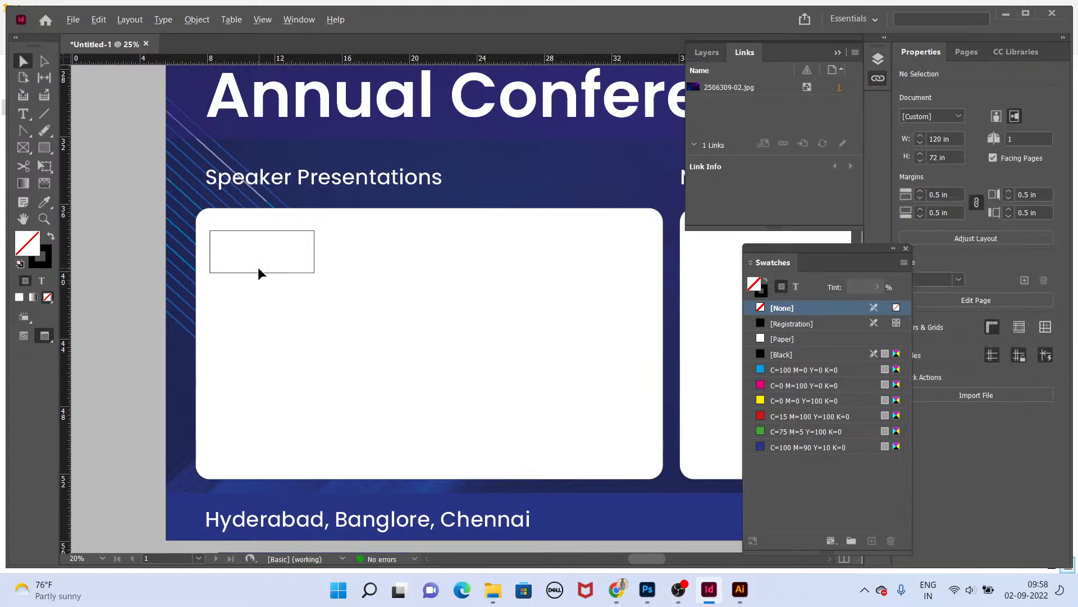
Step: Select the placeholder rectangle and review the speaker logo files in the Speakers folder in File Explorer
scroll(259, 268, up, 2)
click(268, 286)
scroll(368, 264, down, 2)
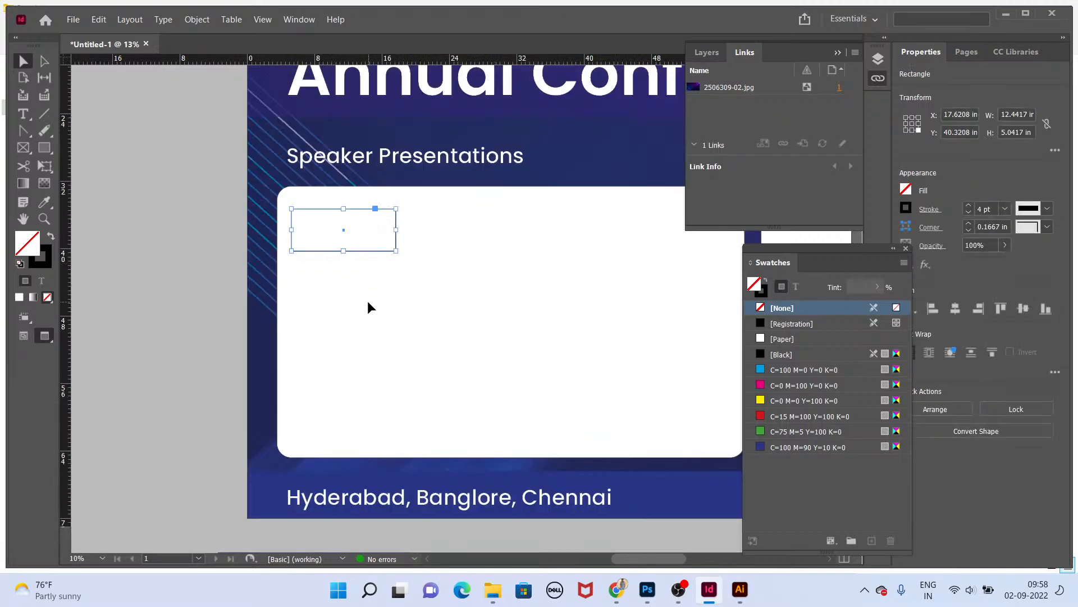
key(alt+Tab)
key(ctrl+a)
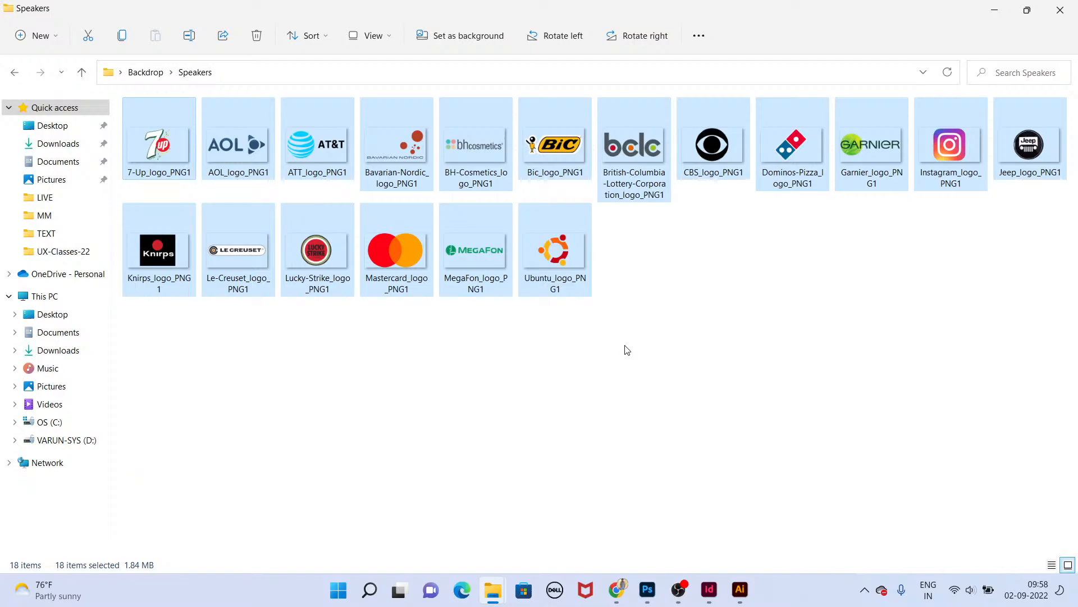
key(alt+Tab)
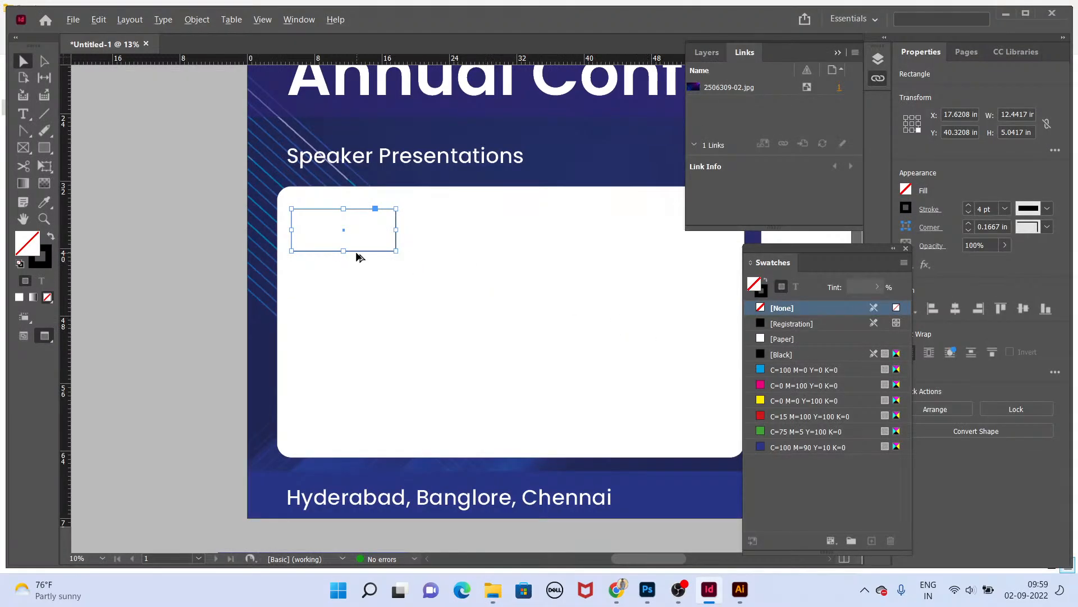
Step: Duplicate the placeholder rectangle to the right of the original
drag(358, 254, 470, 261)
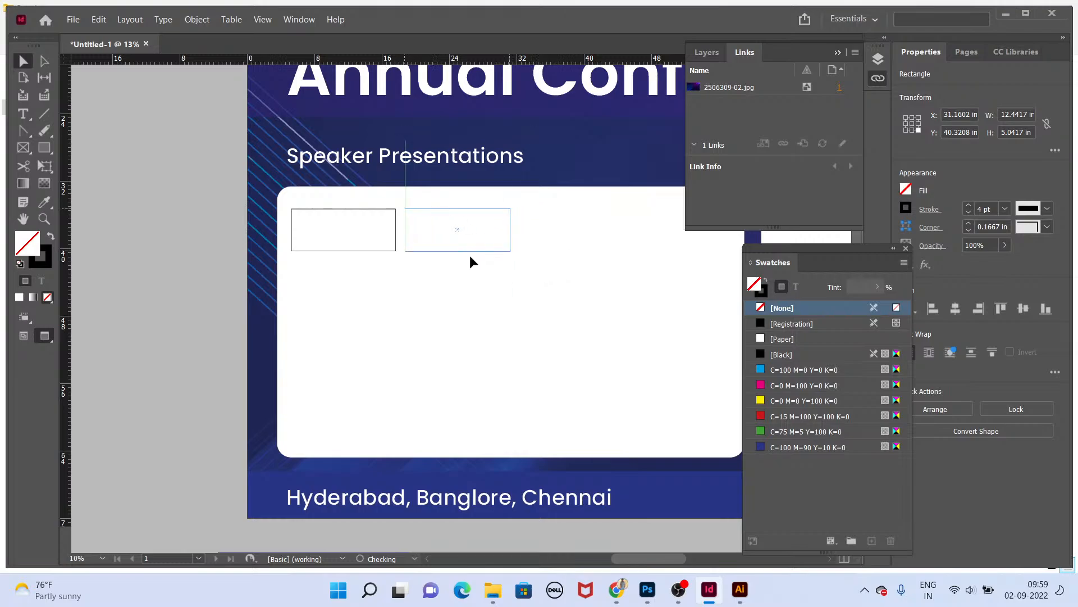
key(Tab)
key(ctrl+d)
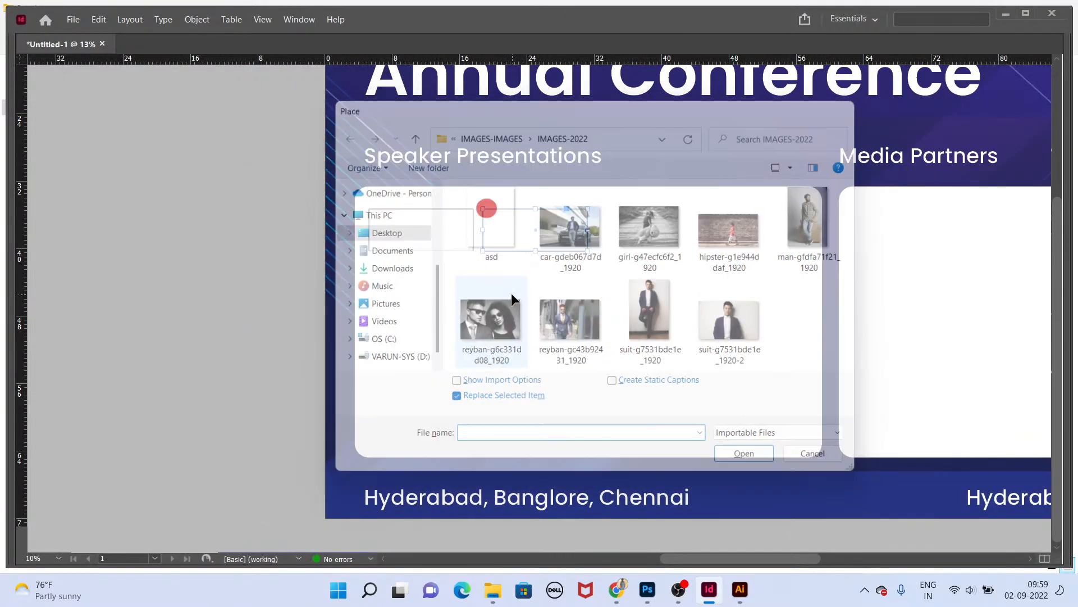
key(Escape)
Step: Step and repeat the duplicated placeholder with a count of 4 and a horizontal offset of 13 in
key(ctrl+alt+u)
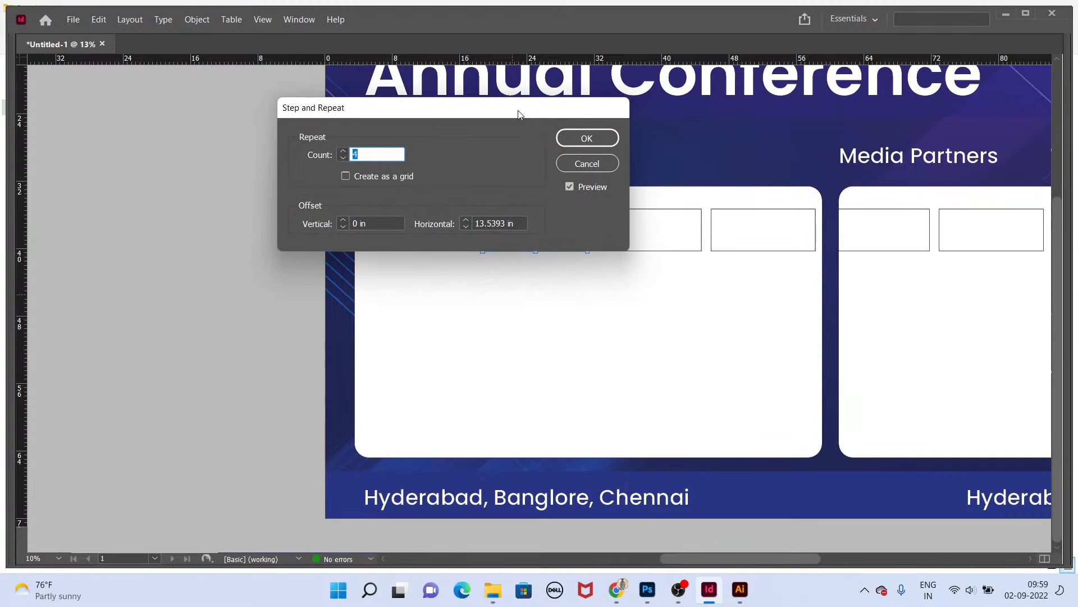
drag(519, 114, 587, 380)
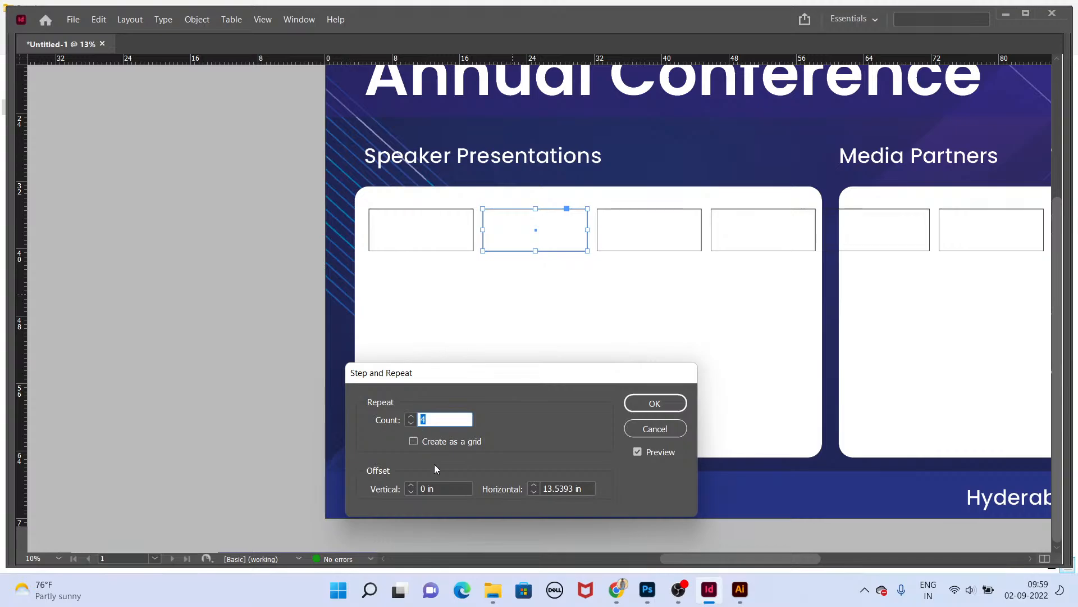
key(Tab)
key(Tab)
key(Tab)
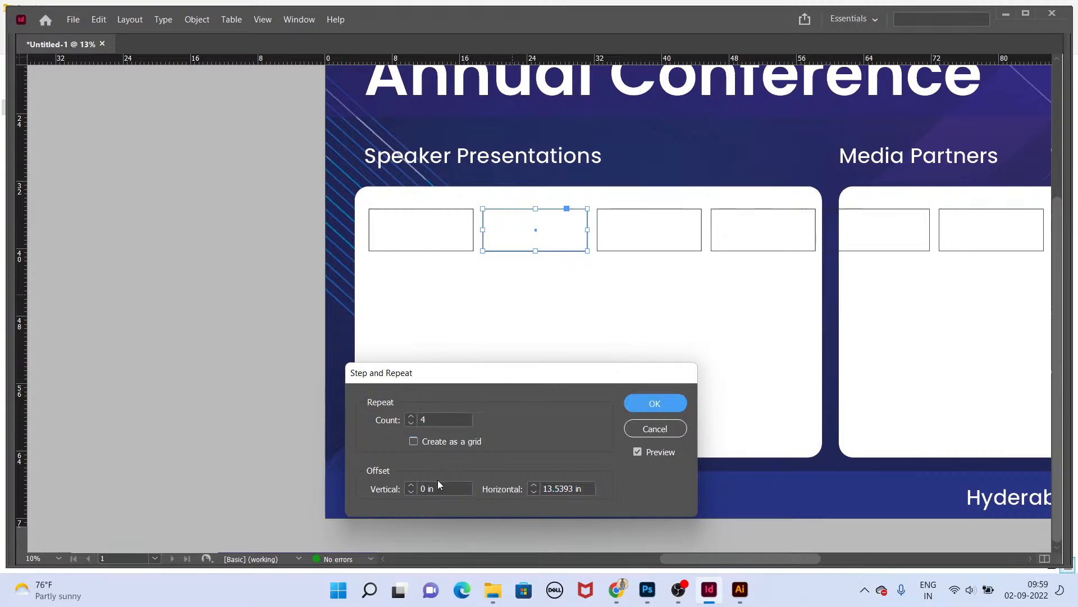
text(2)
key(Tab)
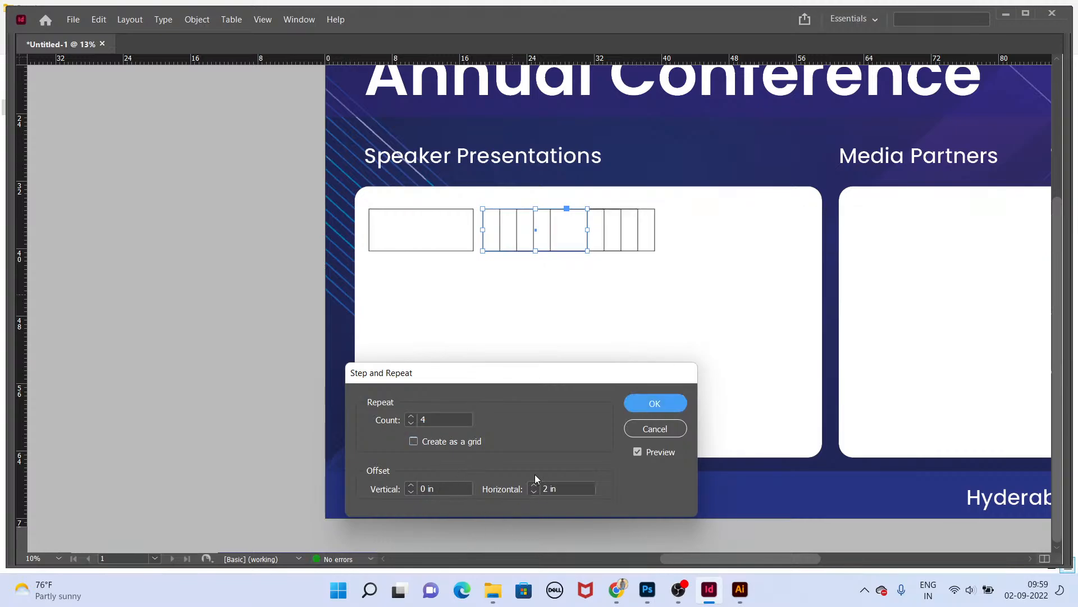
key(shift+Tab)
text(15)
key(Tab)
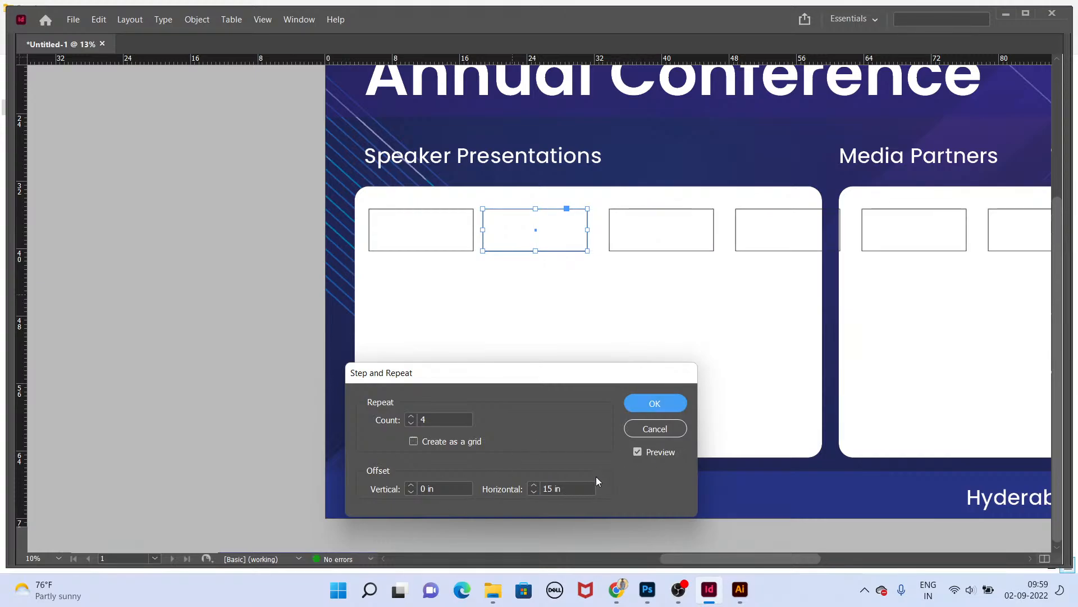
key(shift+Tab)
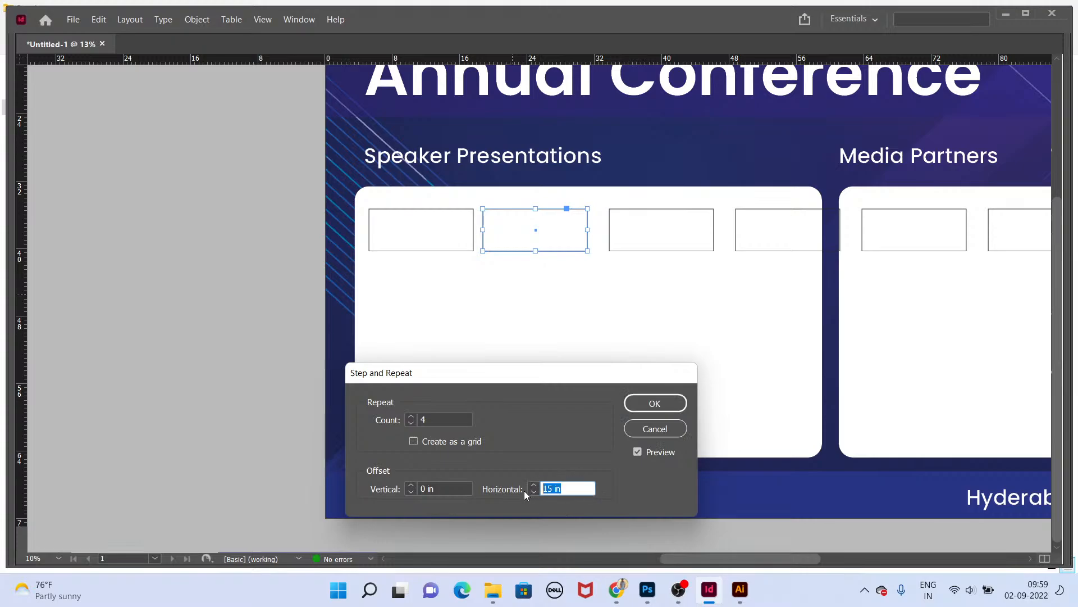
key(Down)
key(Tab)
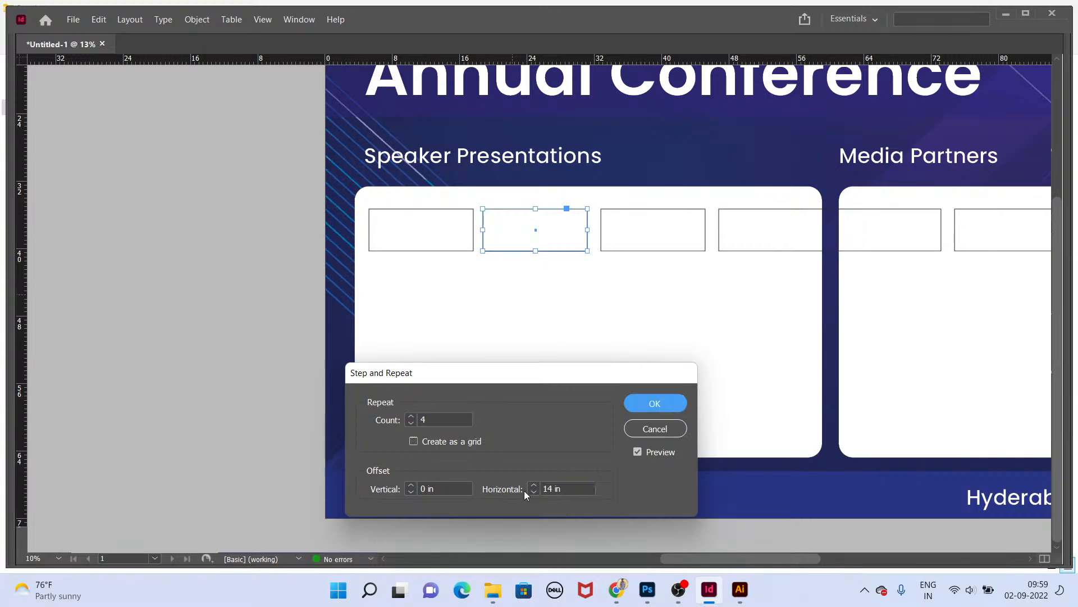
key(shift+Tab)
text(13)
key(Tab)
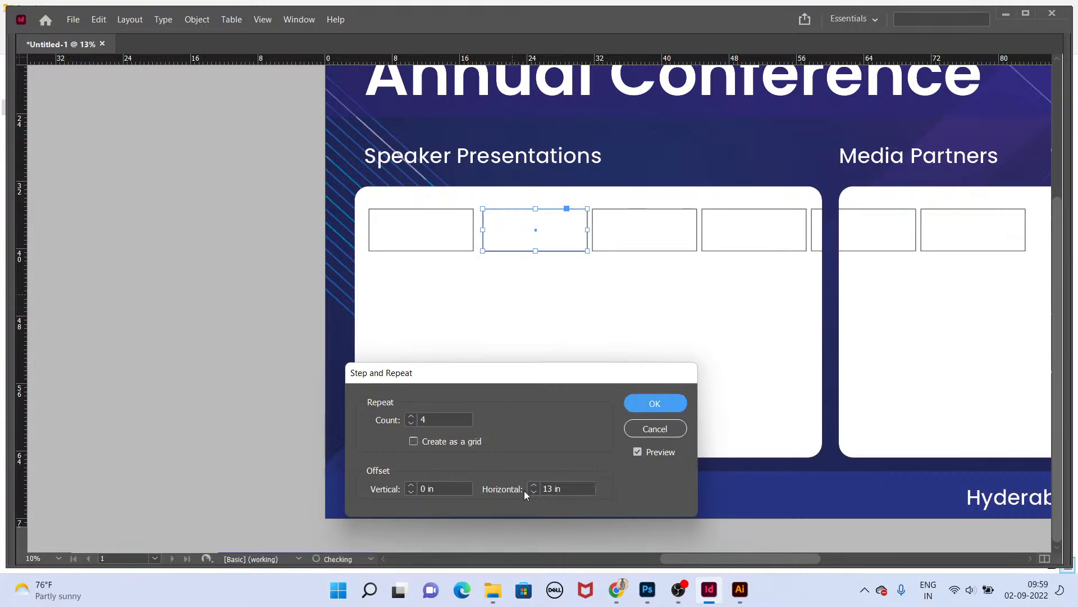
key(Return)
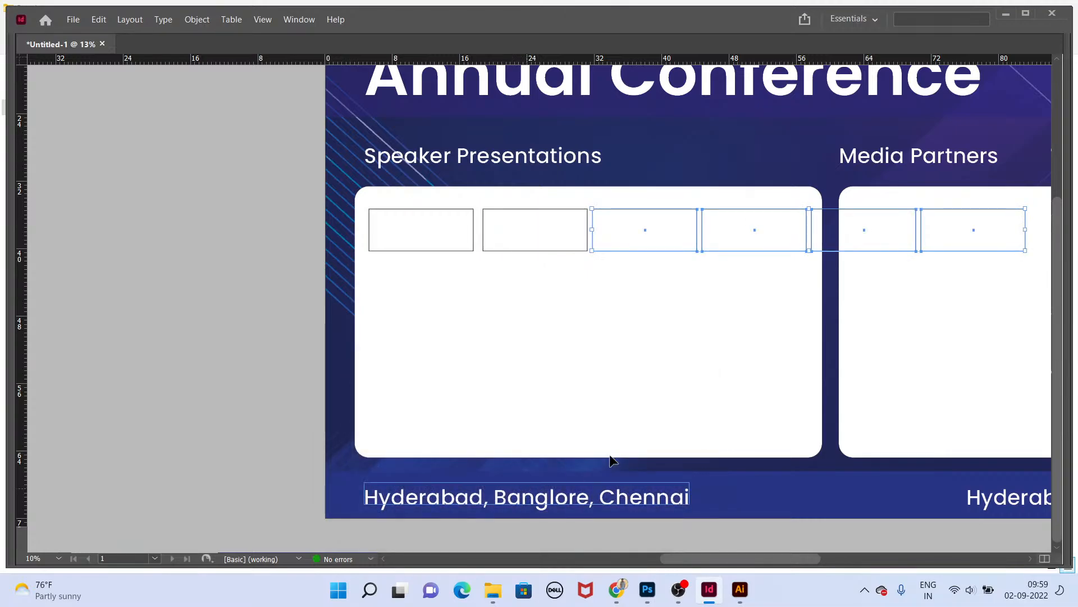
click(828, 288)
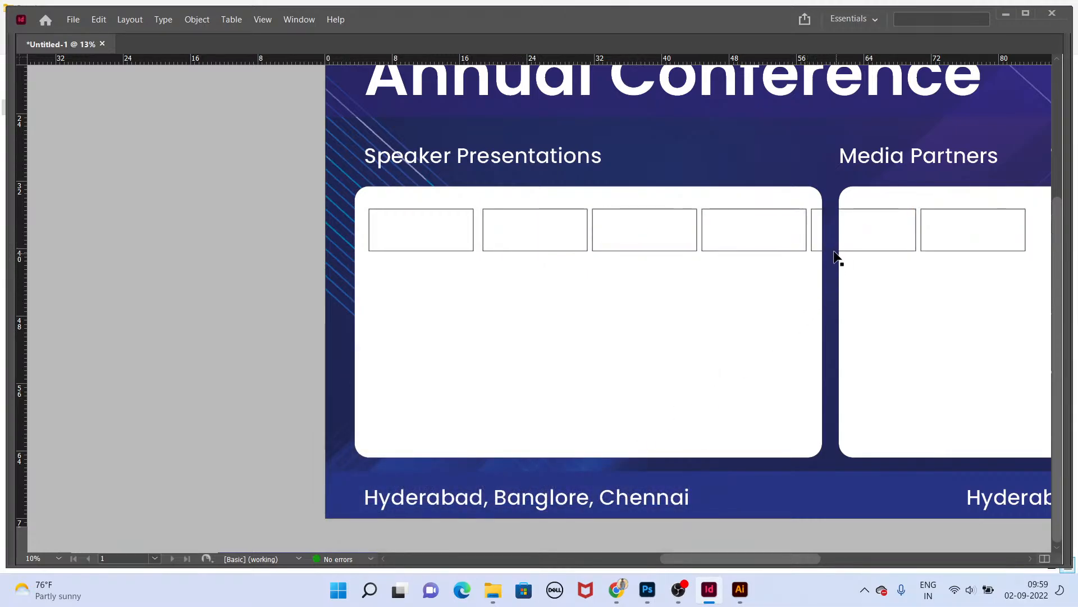
Step: Delete the two placeholder rectangles that extend into the Media Partners panel
key(ctrl+minus)
key(ctrl+minus)
key(ctrl+equal)
key(ctrl+equal)
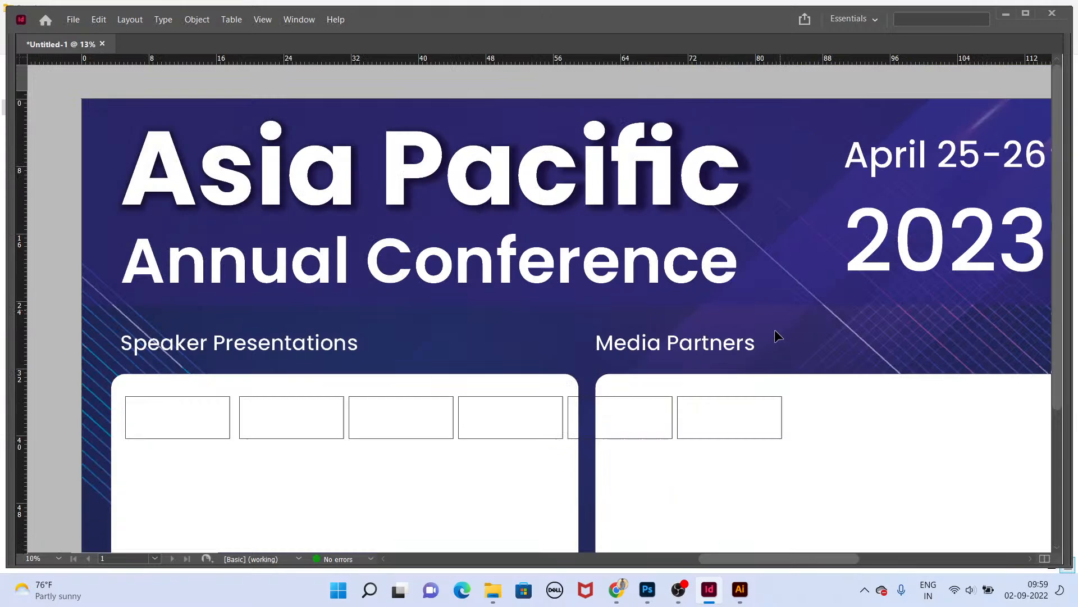
click(761, 400)
key(Delete)
click(646, 404)
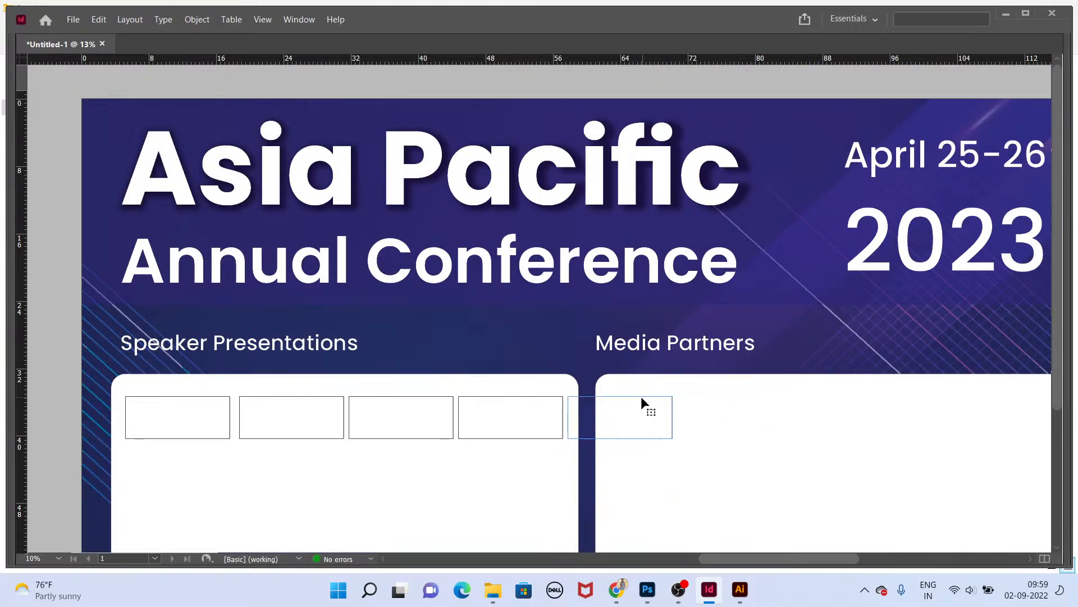
key(Delete)
Step: Delete the fourth placeholder rectangle in the Speaker Presentations panel, leaving three
drag(426, 400, 546, 246)
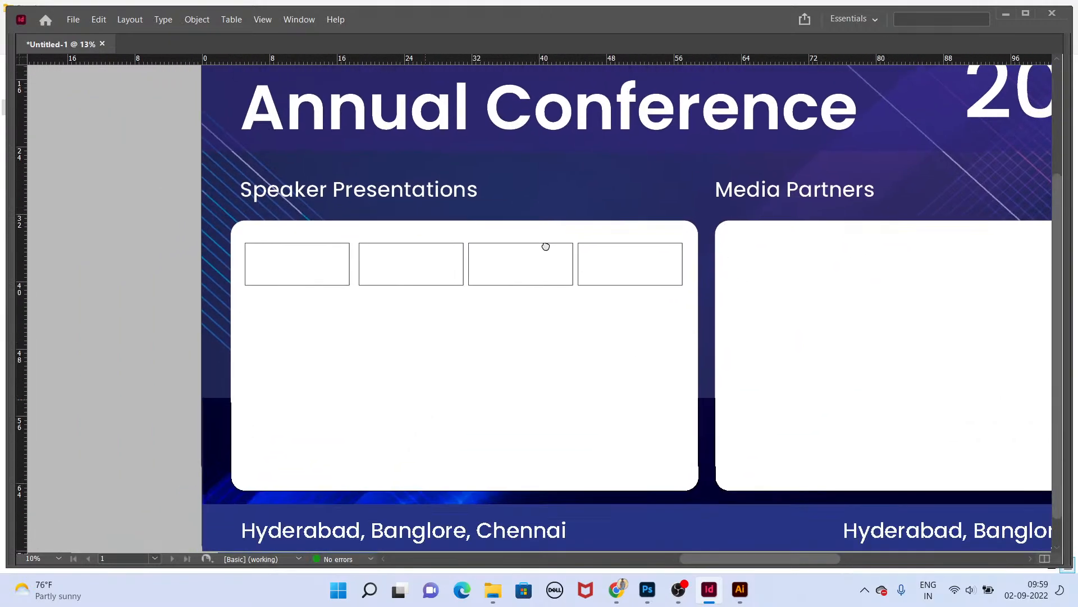
click(453, 285)
shift+click(493, 285)
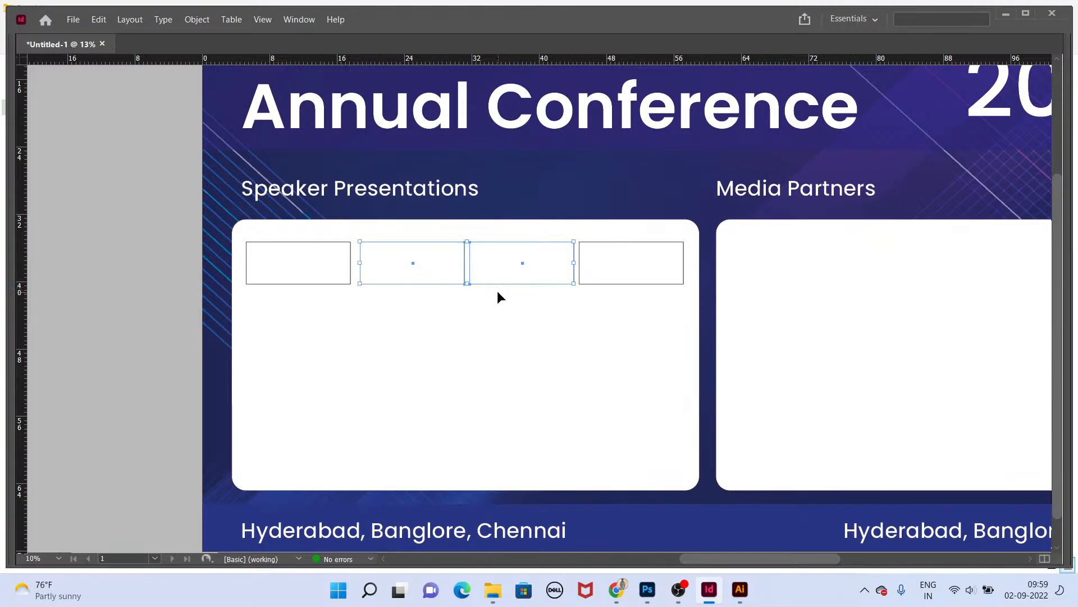
click(612, 285)
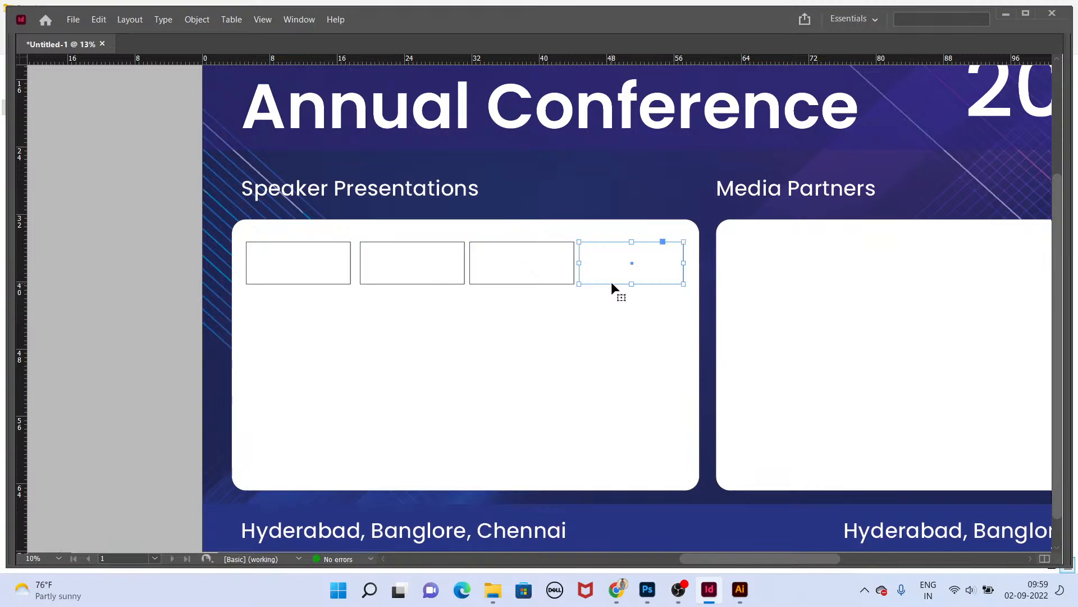
key(Delete)
Step: Select the three remaining placeholders and stretch them to span the Speaker Presentations panel's width
click(529, 285)
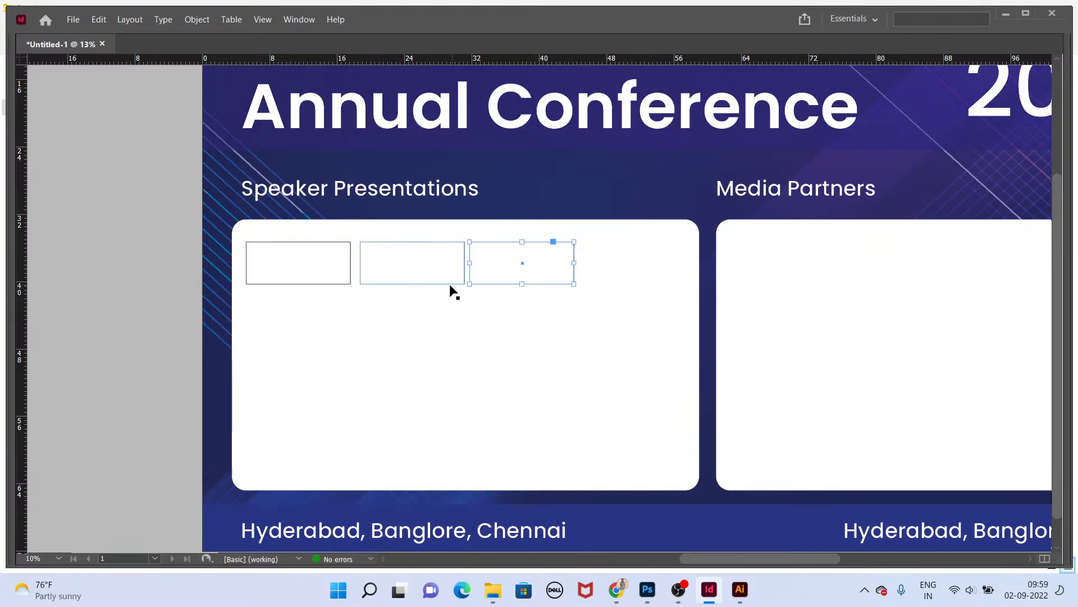
shift+click(339, 284)
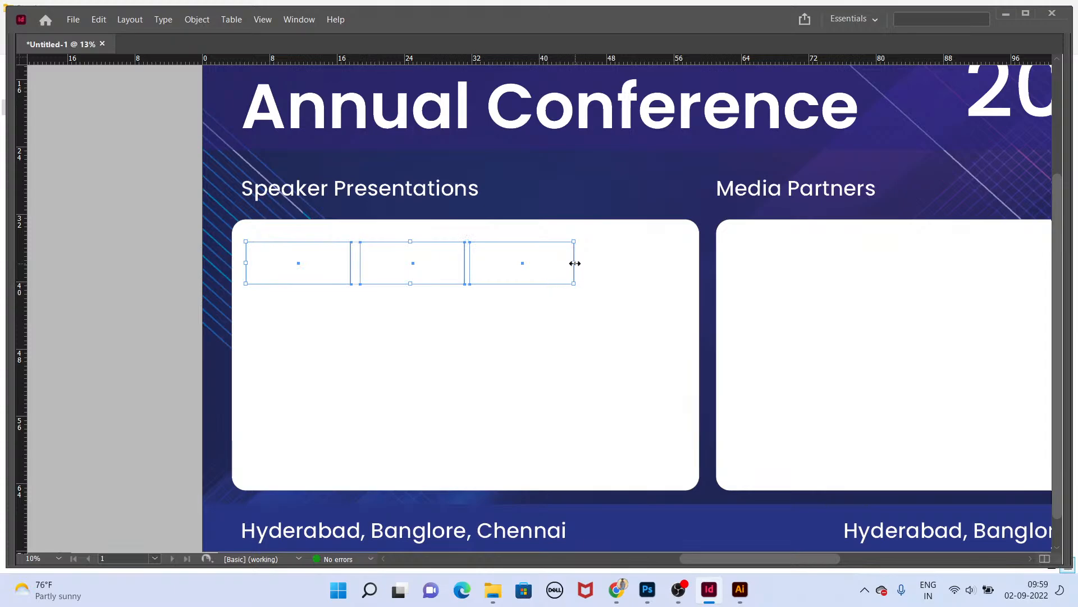
drag(575, 263, 658, 263)
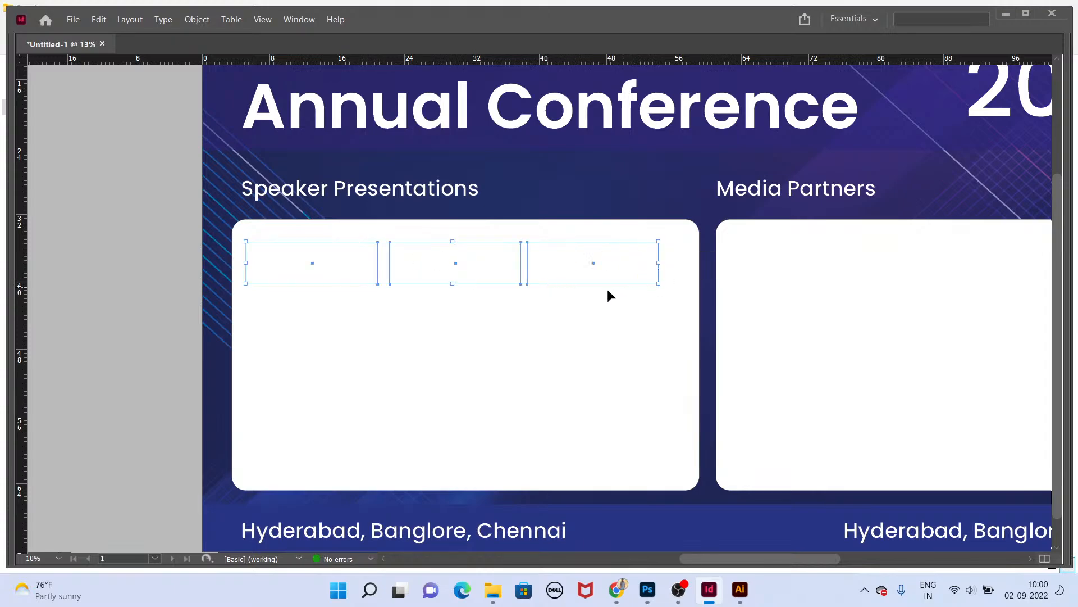
scroll(606, 284, down, 1)
drag(597, 275, 613, 266)
drag(467, 261, 467, 270)
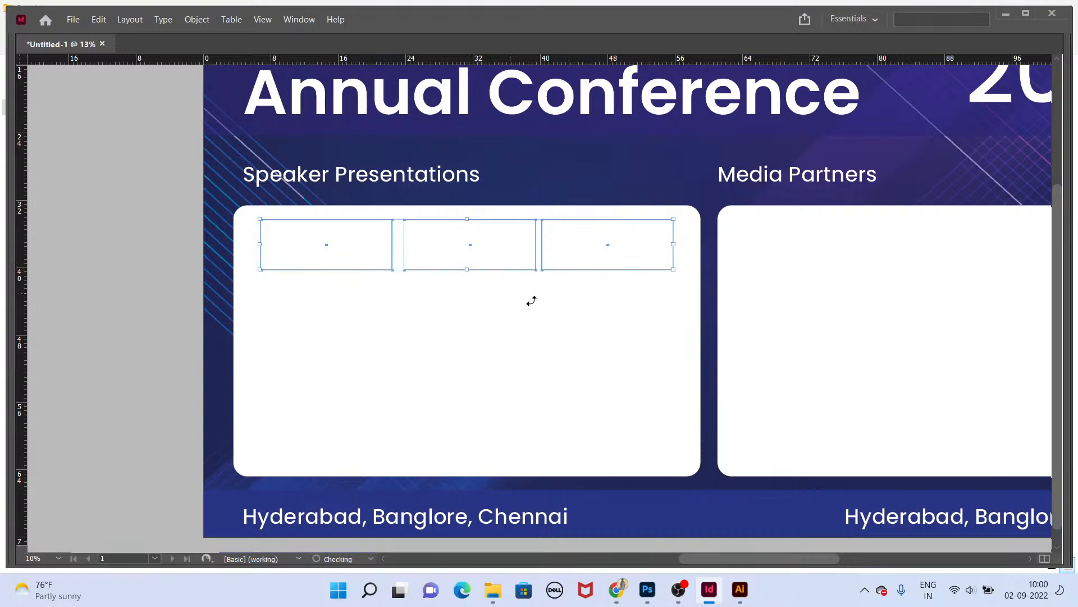
Step: Group the three placeholders and open Step and Repeat with count 4, setting the horizontal offset to 0 in
key(ctrl+g)
key(ctrl+alt+u)
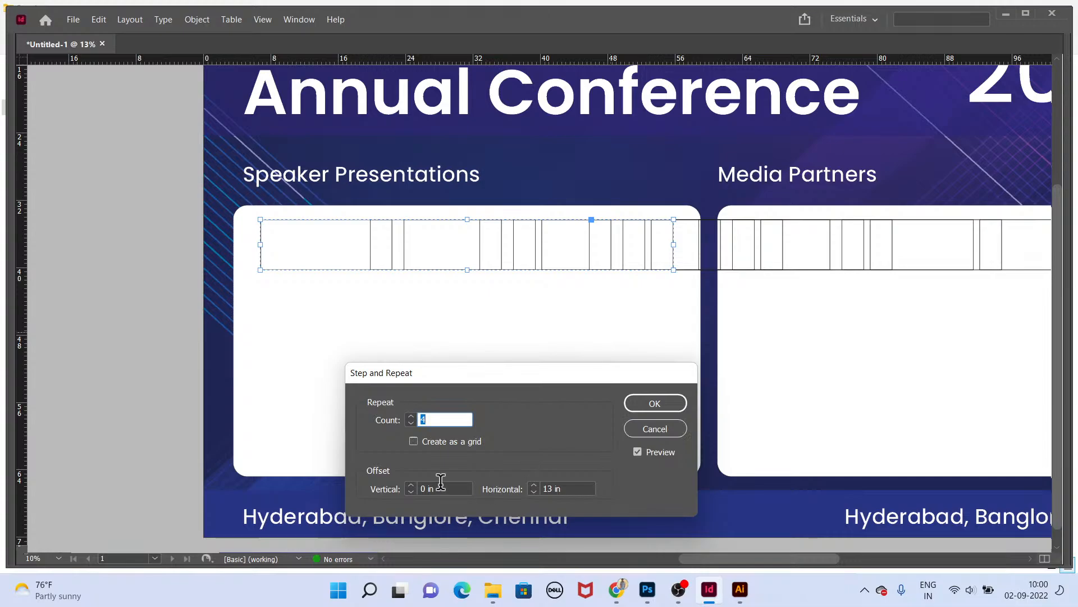
click(435, 488)
text(13)
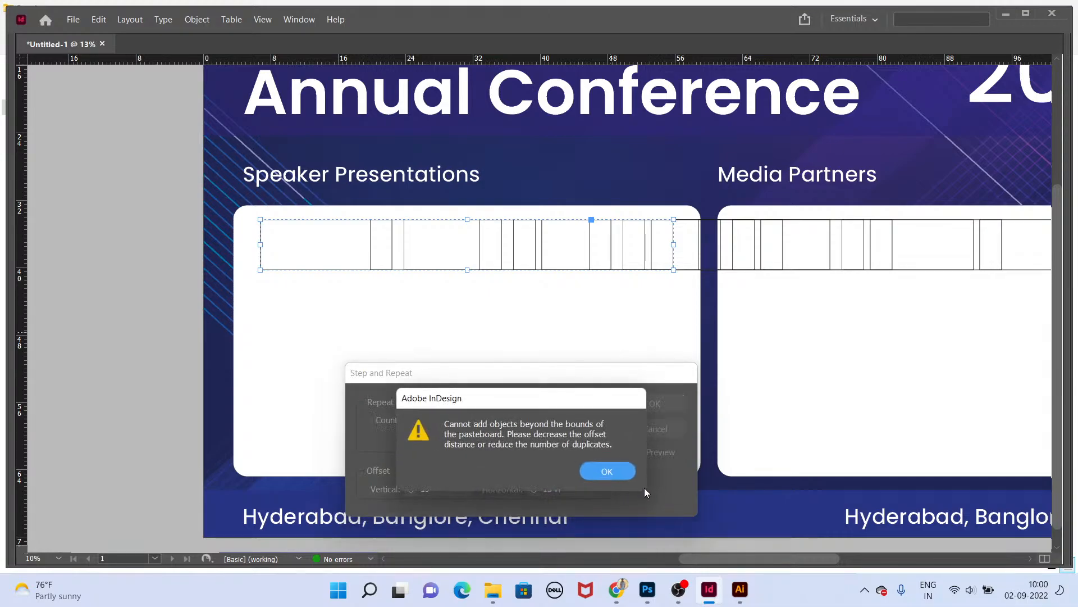
click(607, 469)
double_click(578, 487)
text(0)
key(Tab)
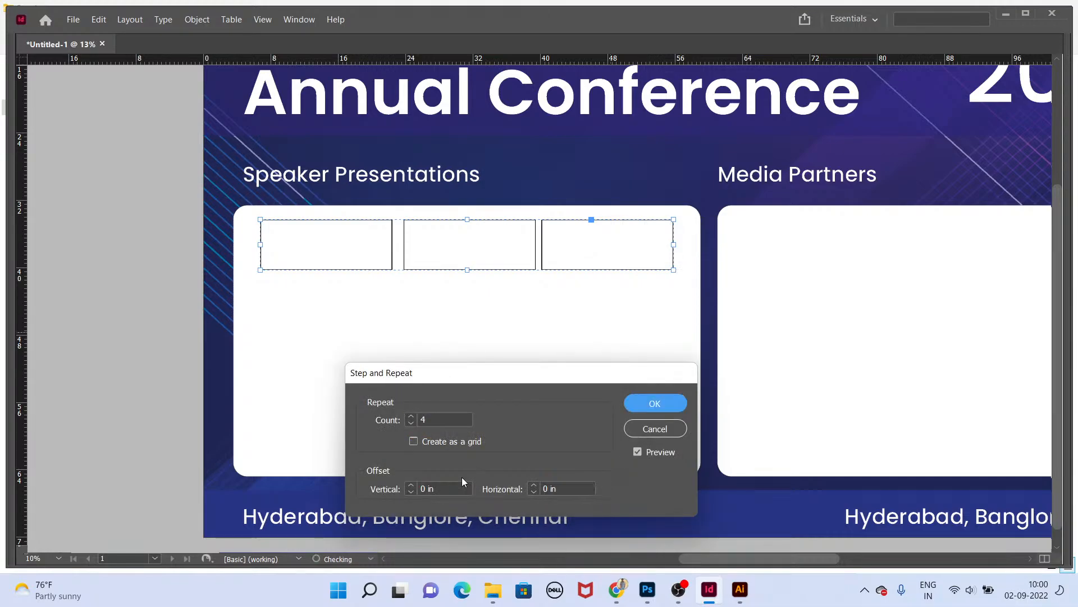
Step: Try to set the vertical offset to 15 in, then -13 in
click(436, 489)
text(15)
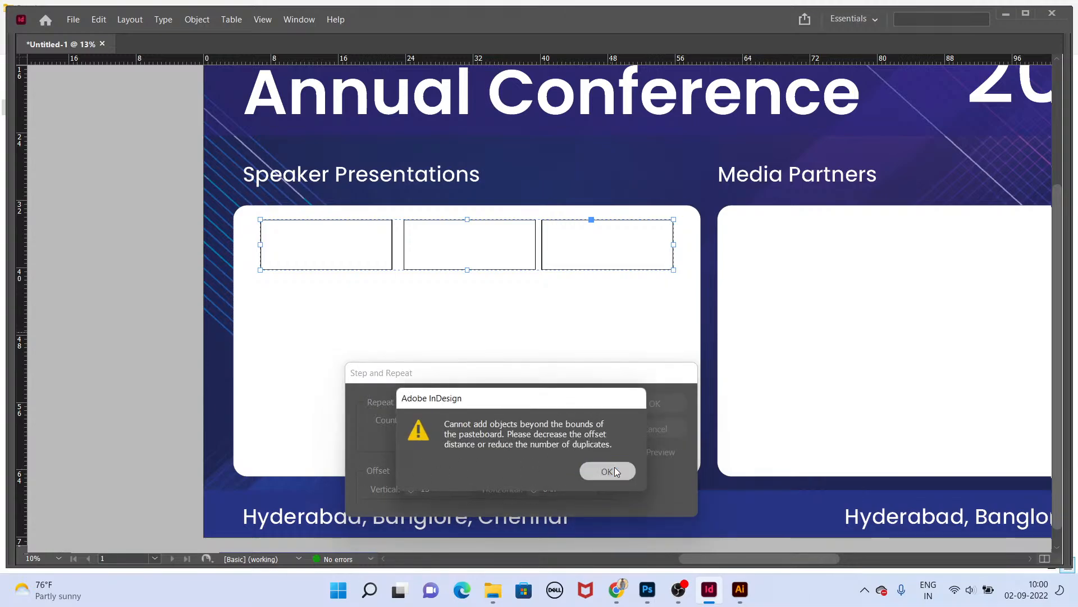
click(614, 470)
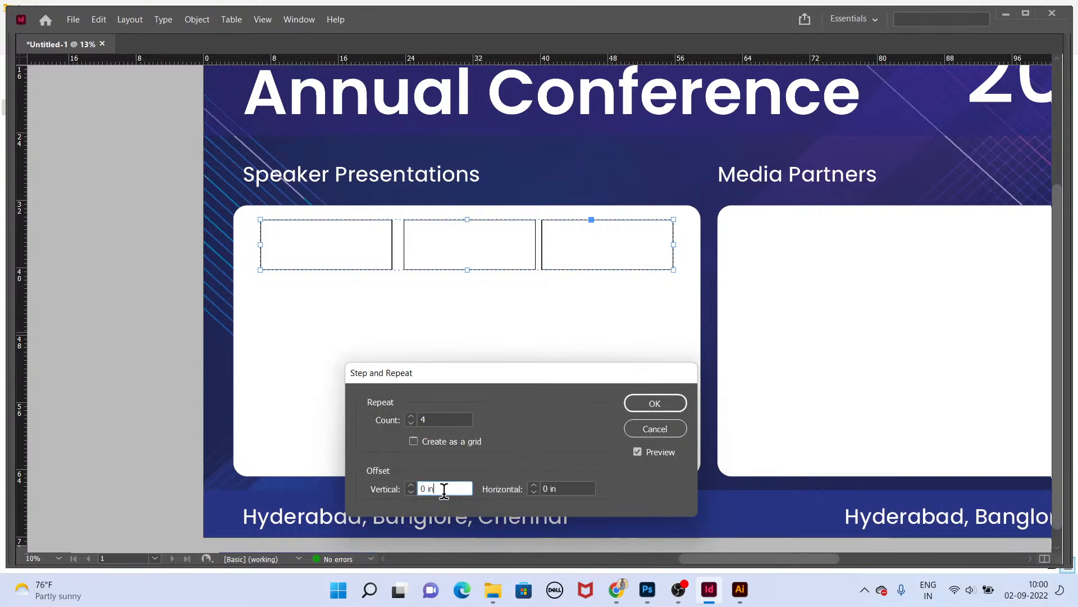
text(-13)
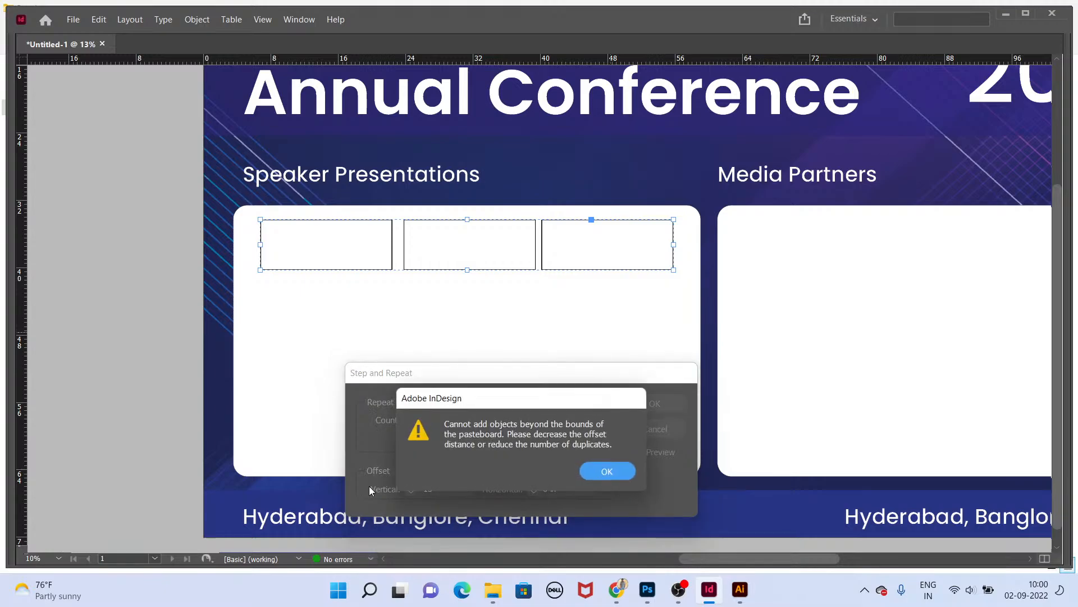
click(611, 470)
Step: Raise the vertical offset step by step to 3.4375 in to stack the placeholder rows down the panel
click(410, 486)
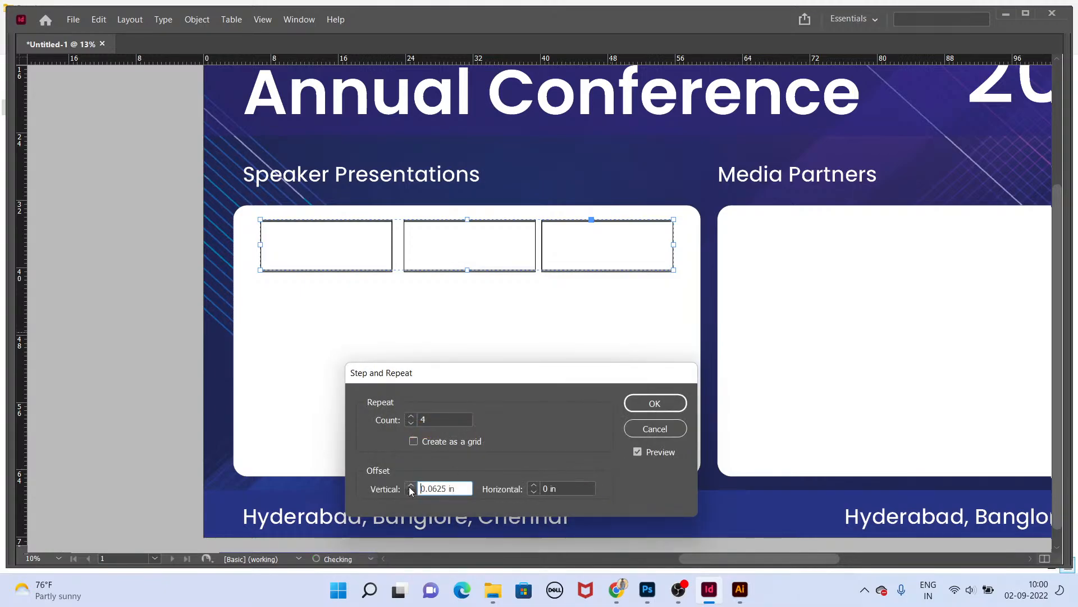
click(411, 487)
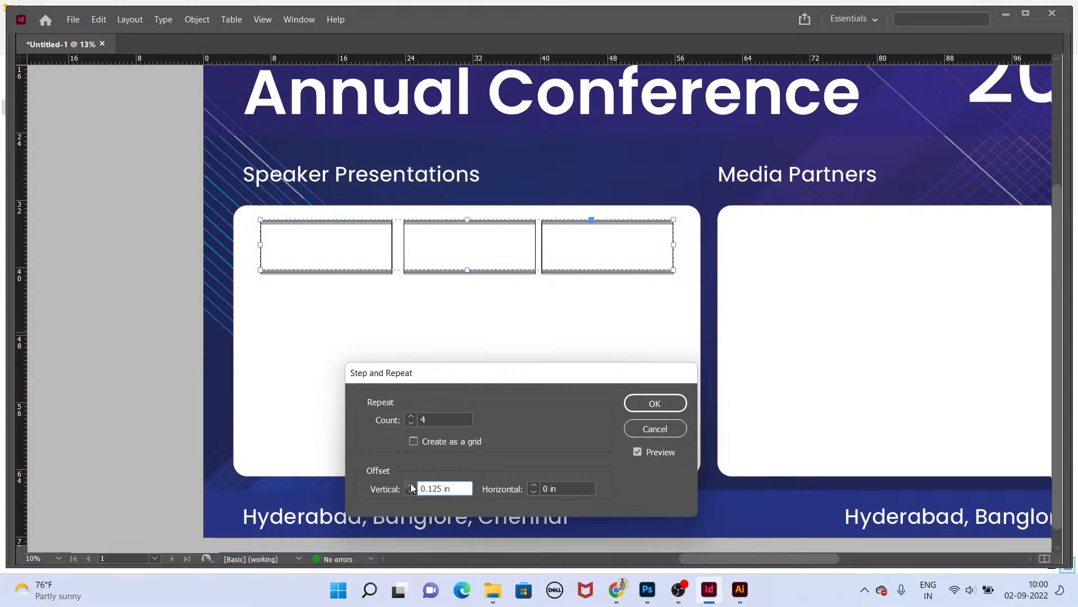
click(410, 487)
click(410, 486)
click(411, 486)
click(410, 486)
click(411, 486)
click(411, 487)
click(410, 487)
click(410, 486)
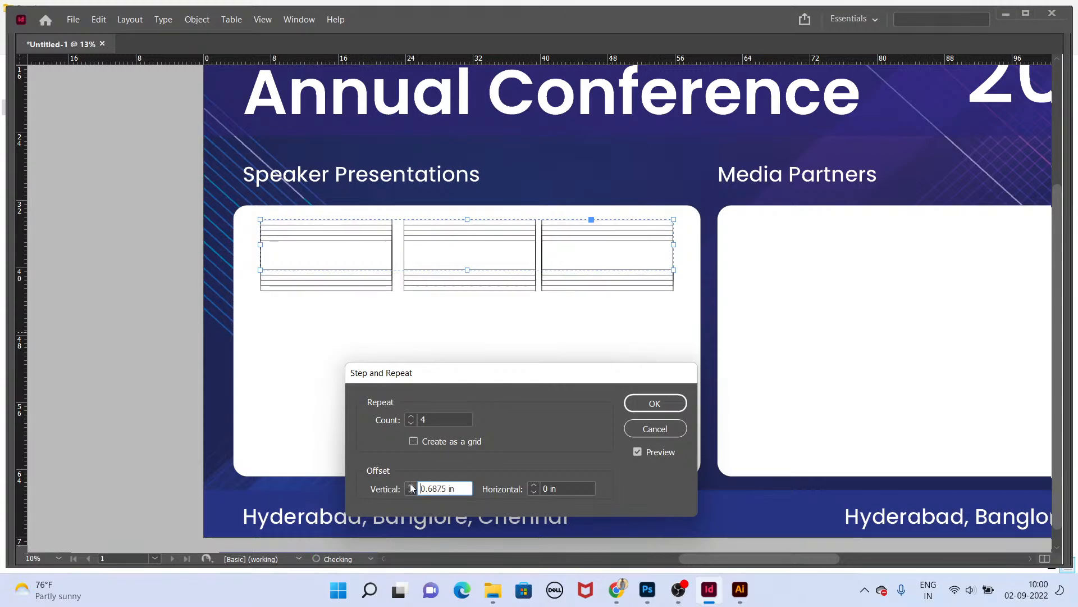
click(411, 486)
click(410, 486)
click(410, 486)
click(410, 486)
click(411, 486)
click(411, 486)
click(410, 486)
click(410, 487)
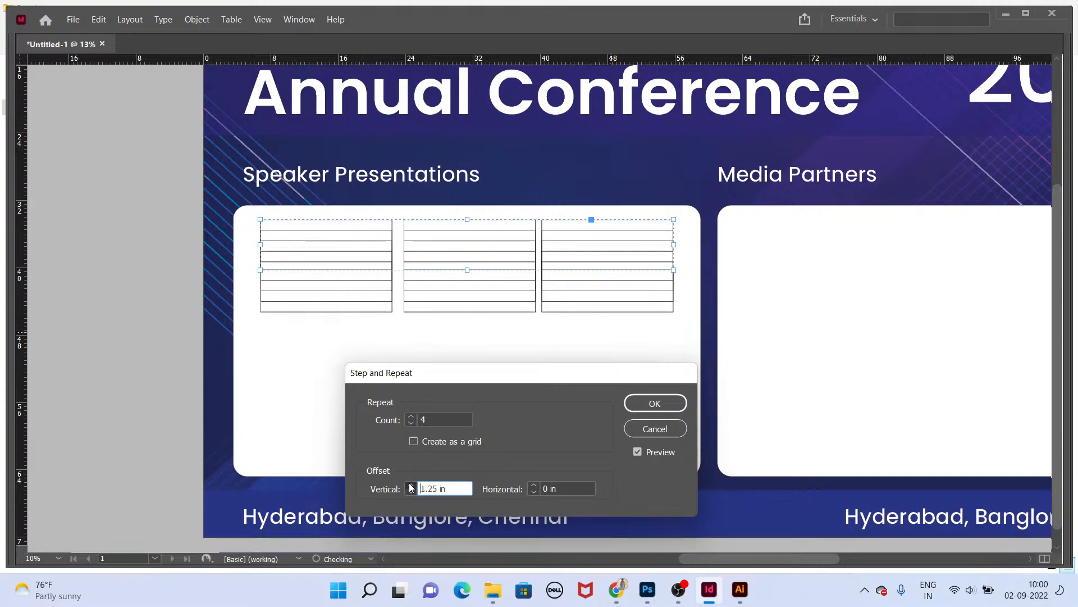
click(411, 487)
click(410, 486)
click(410, 486)
click(410, 487)
click(411, 487)
click(411, 486)
click(411, 486)
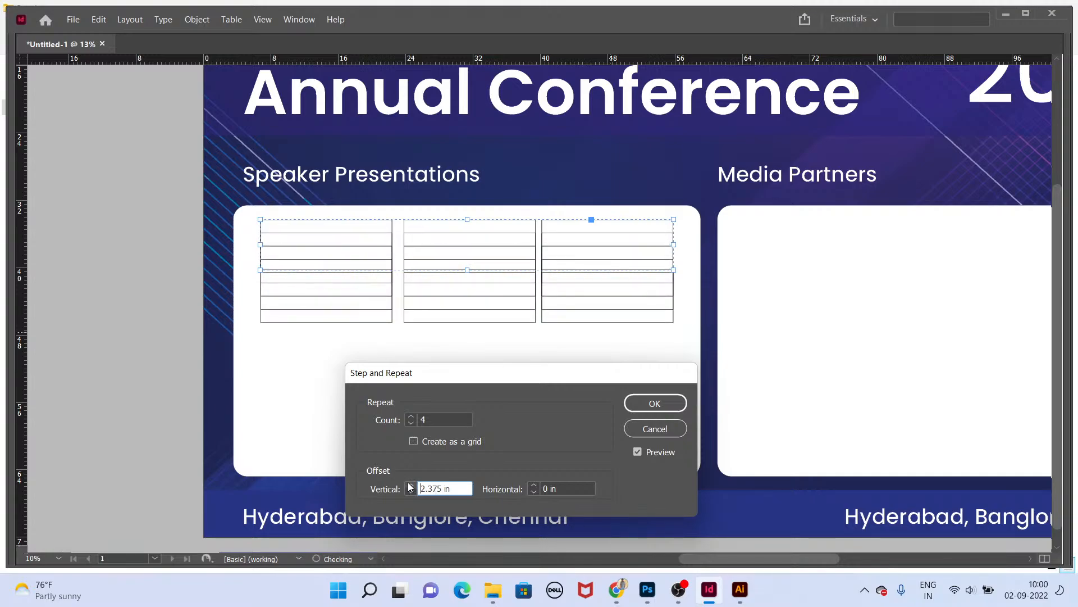
click(411, 487)
click(411, 486)
click(410, 486)
click(411, 486)
click(411, 486)
click(410, 487)
click(411, 487)
click(411, 487)
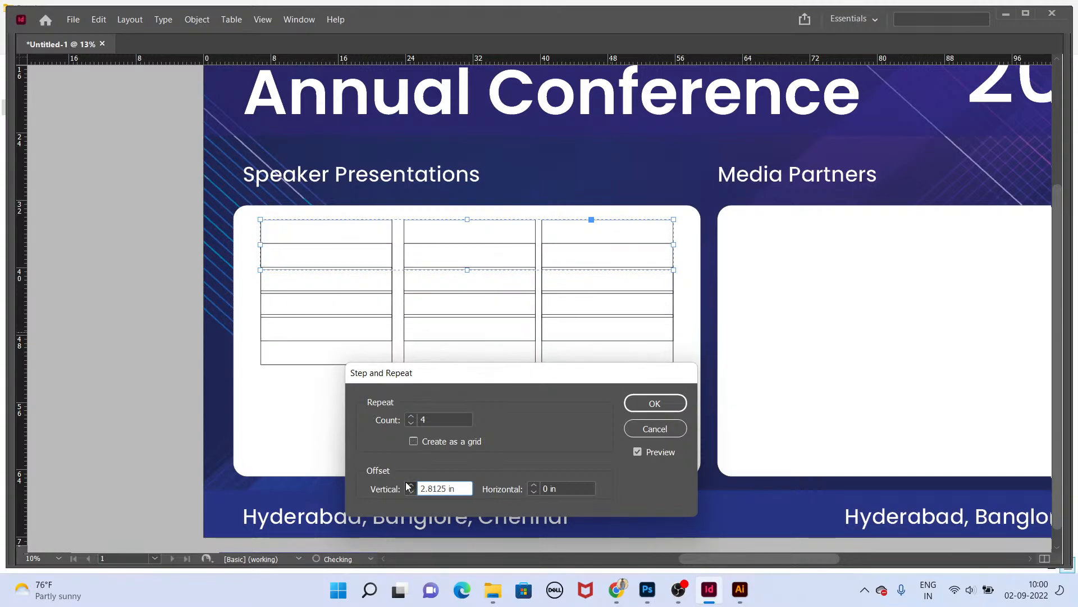
click(411, 487)
click(411, 486)
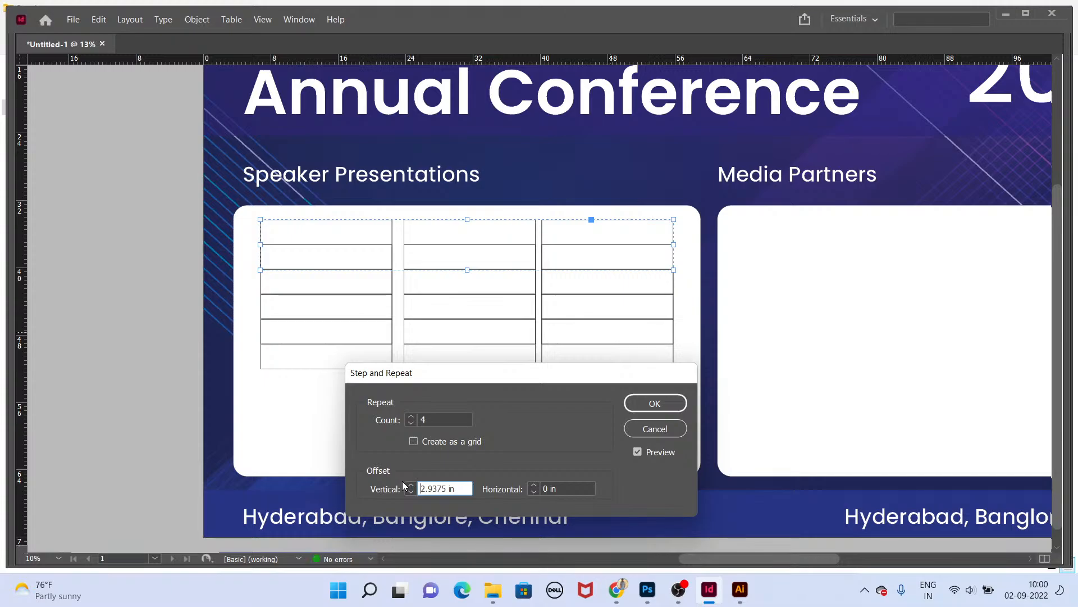
click(411, 487)
click(411, 487)
click(411, 486)
click(411, 486)
click(410, 486)
click(411, 487)
click(411, 487)
click(410, 486)
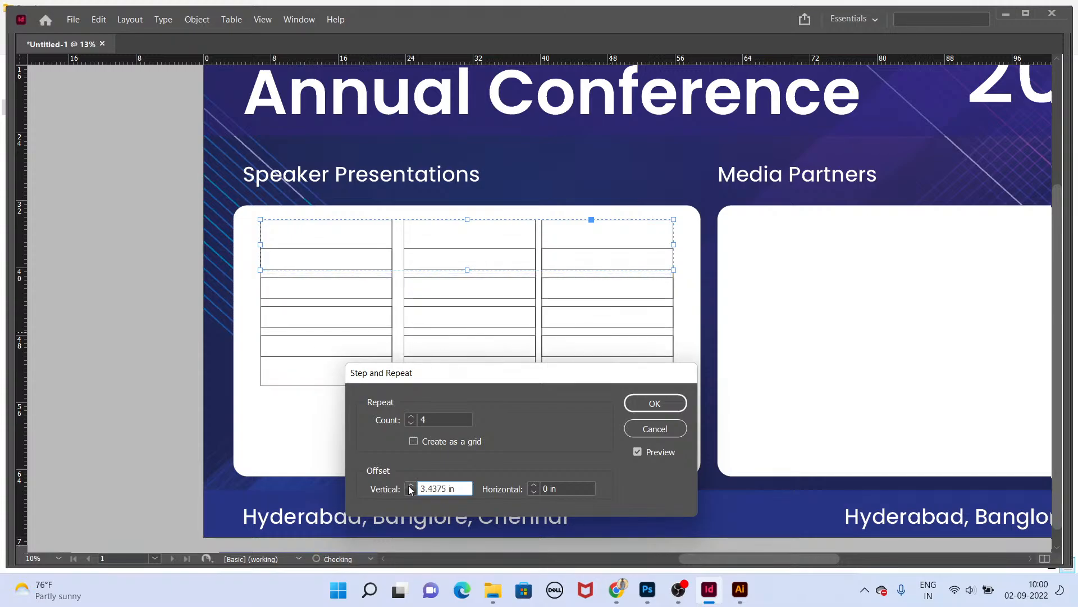
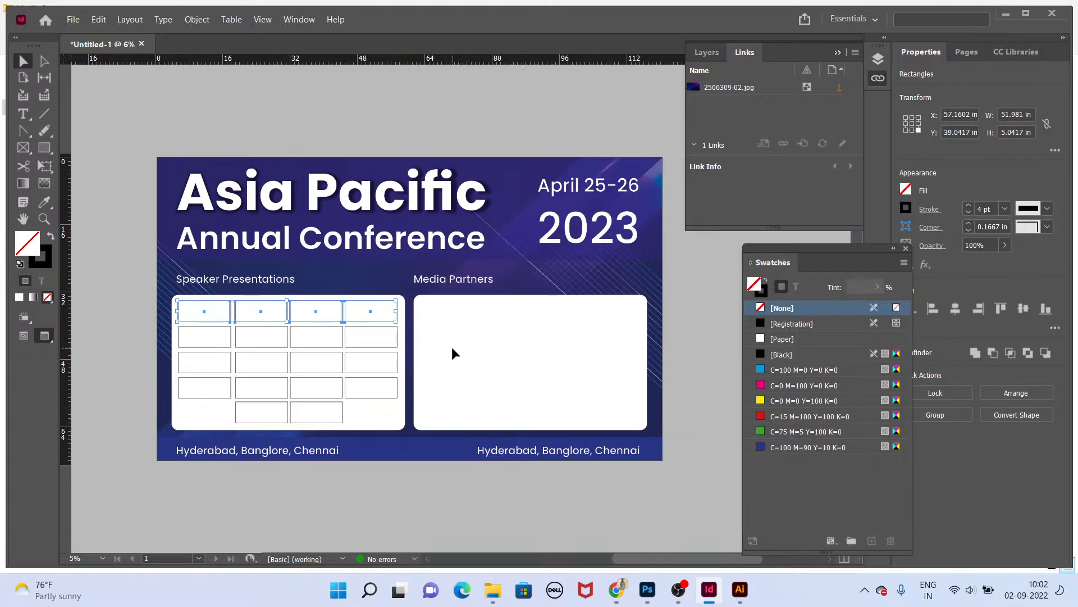
click(41, 147)
drag(424, 305, 625, 334)
key(Right)
key(Right)
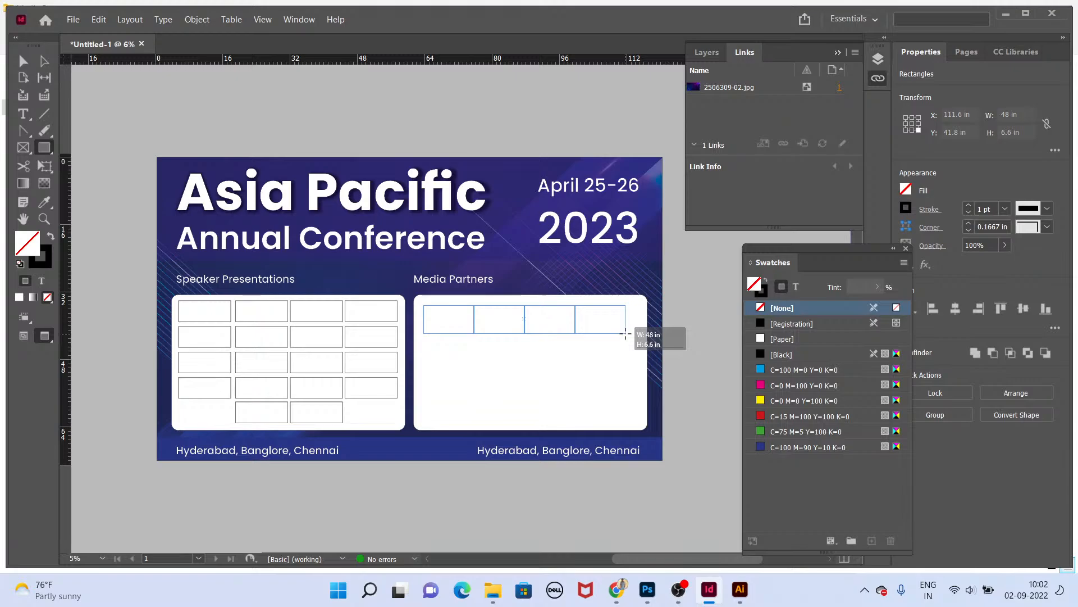
drag(625, 333, 634, 359)
key(Right)
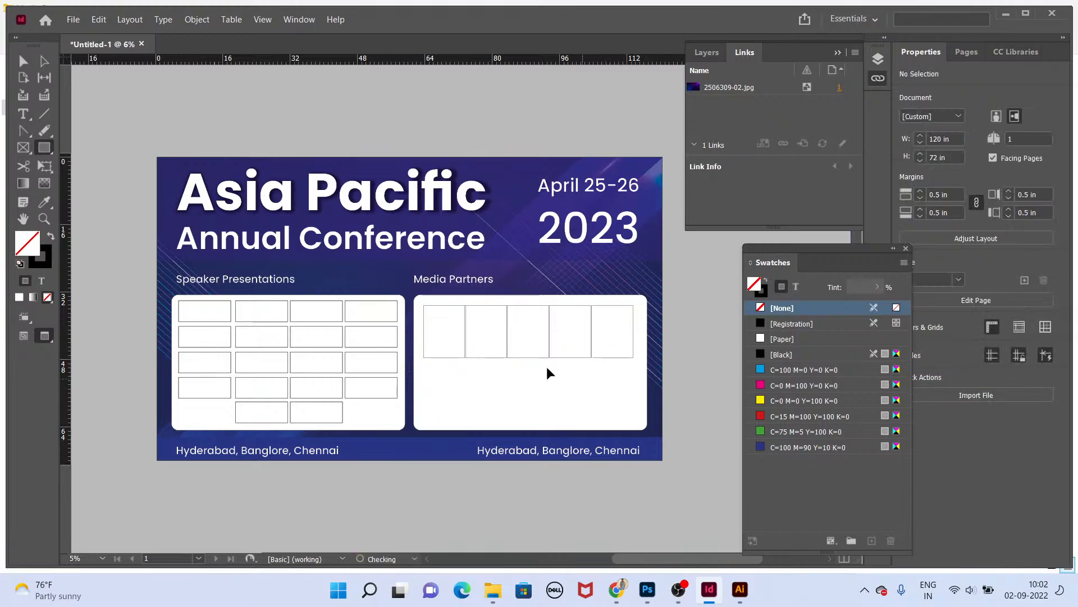
key(ctrl+z)
drag(419, 302, 642, 416)
key(Right)
key(Right)
key(Right)
key(Up)
key(Up)
key(Up)
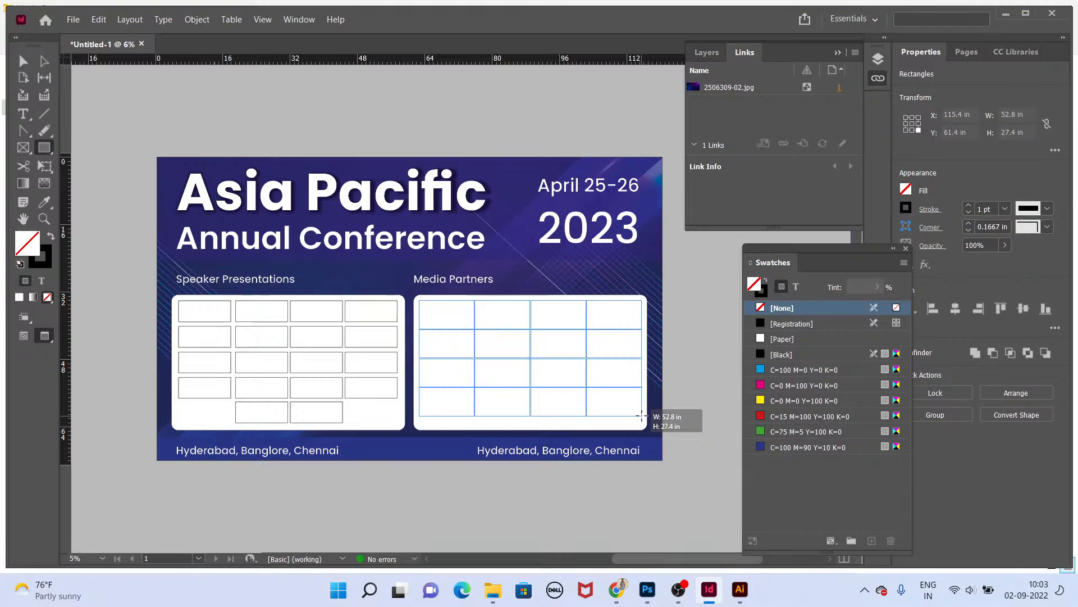
drag(641, 415, 639, 442)
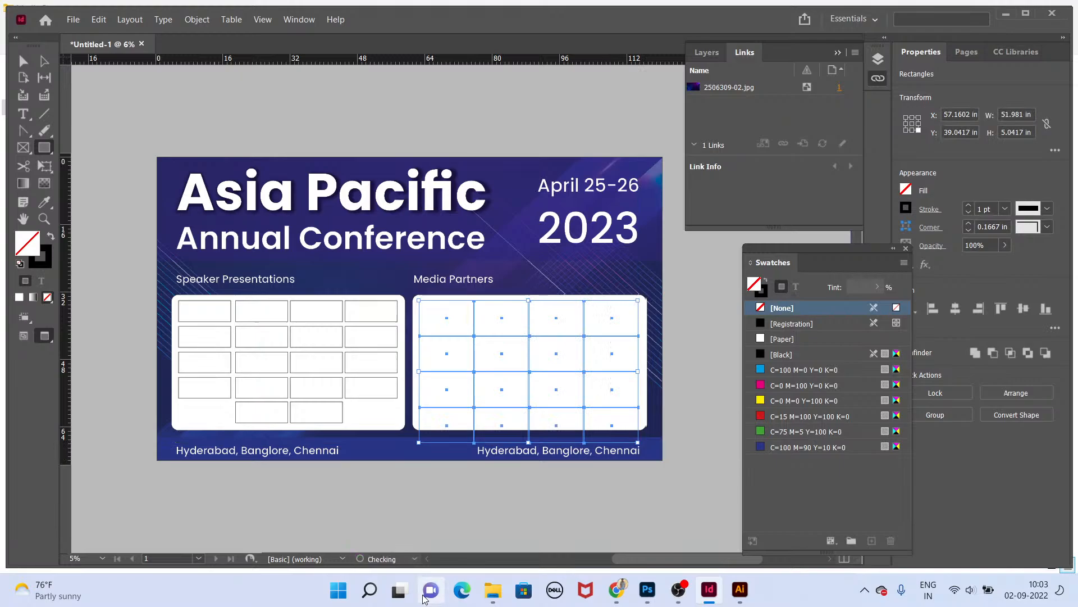
key(ctrl+z)
Step: Group the Speaker Presentations placeholders, duplicate the group into the Media Partners panel, and ungroup the copy
key(v)
key(space)
drag(368, 349, 421, 346)
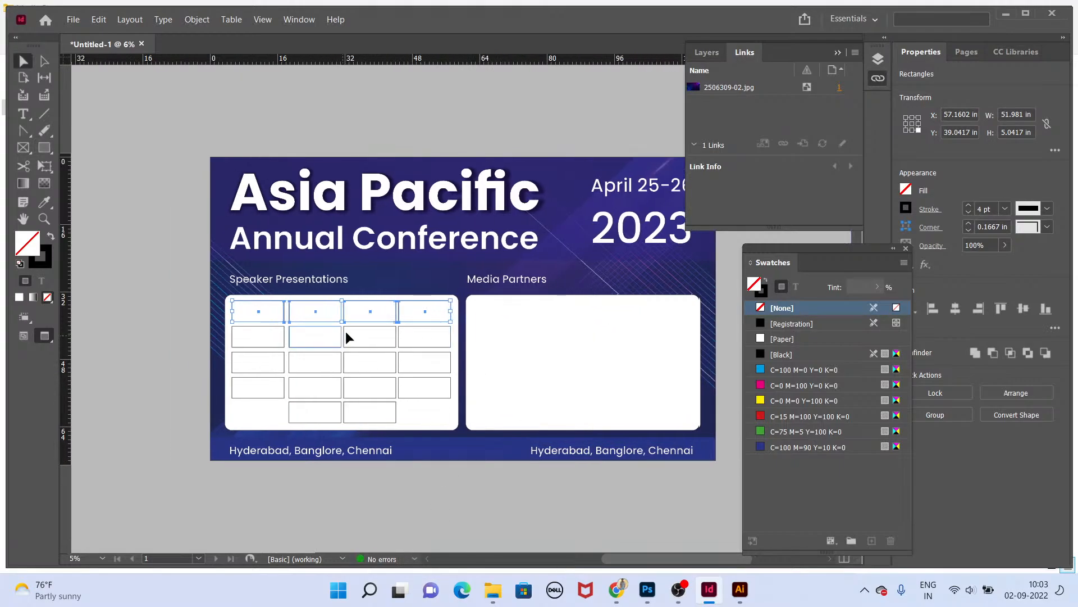
drag(200, 294, 454, 433)
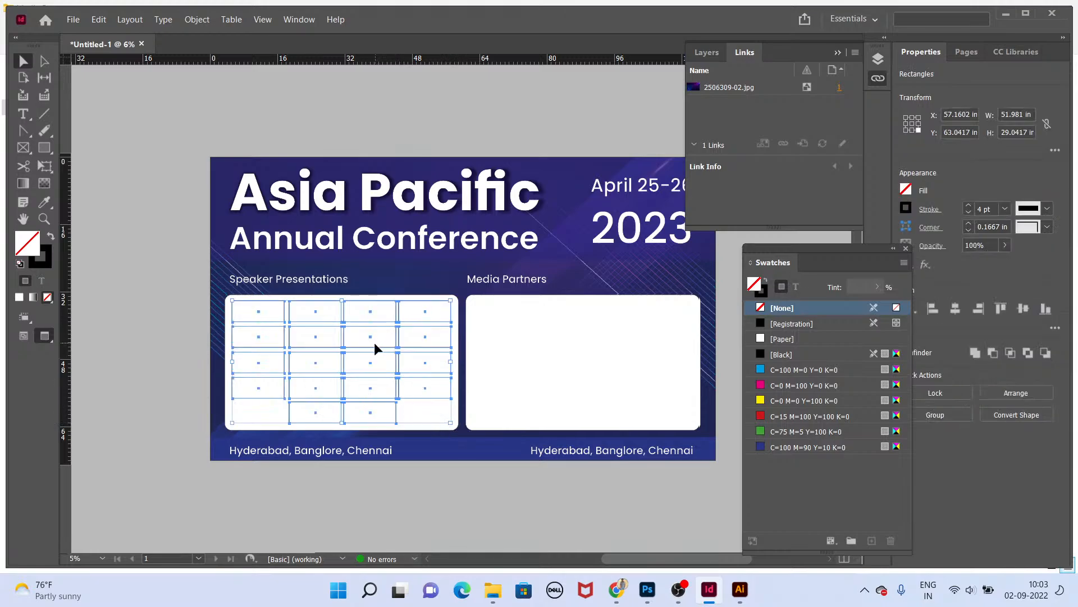
key(ctrl+g)
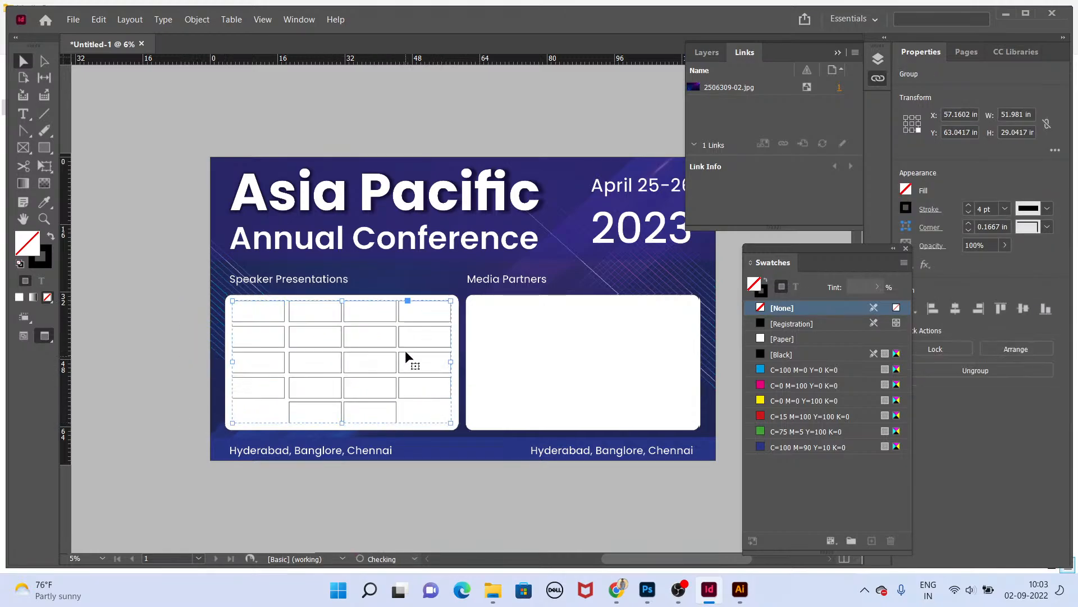
drag(406, 351, 652, 352)
key(ctrl+shift+g)
click(606, 453)
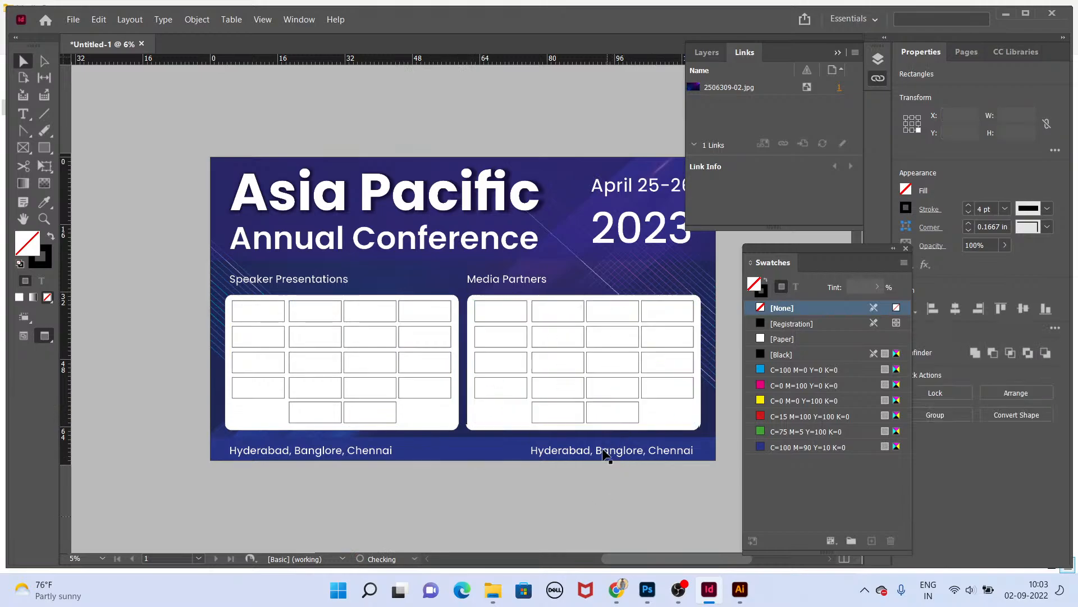
Step: Delete the bottom two rows of placeholders from the Media Partners panel
click(608, 347)
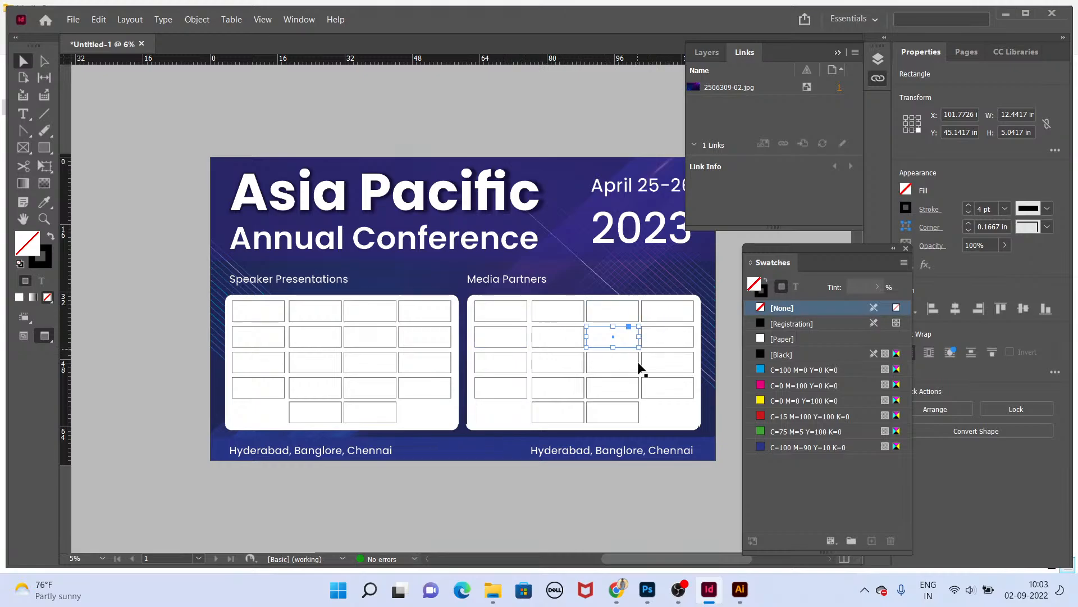
click(665, 398)
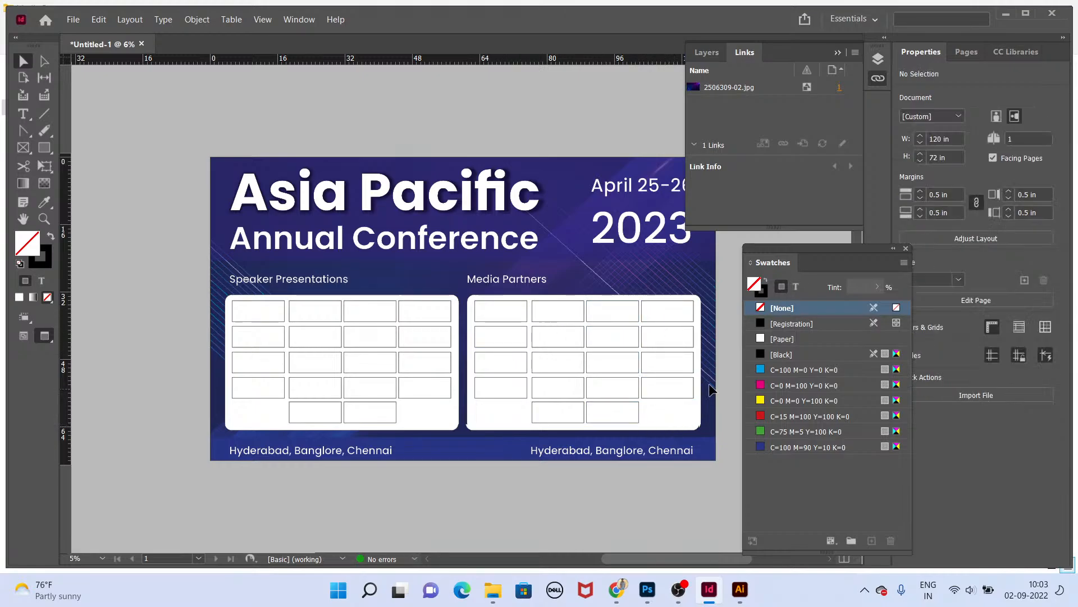
drag(709, 383, 493, 432)
click(610, 411)
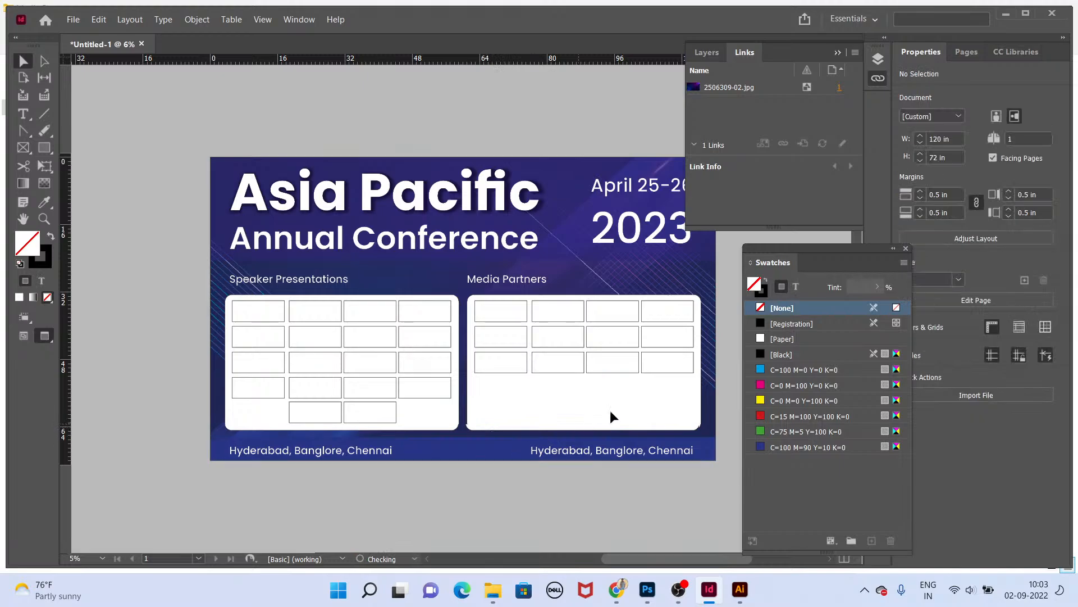
Step: Select the placeholders in both panels, nudge them down three increments, and ungroup them
drag(685, 372, 237, 299)
key(Down)
key(Down)
key(Down)
key(Down)
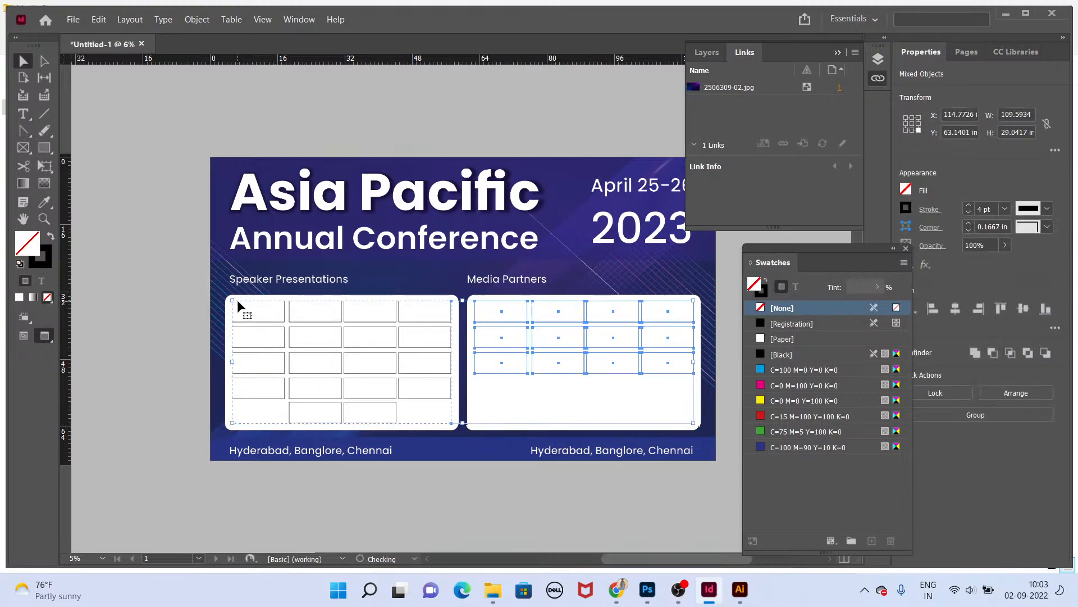
key(ctrl+shift+g)
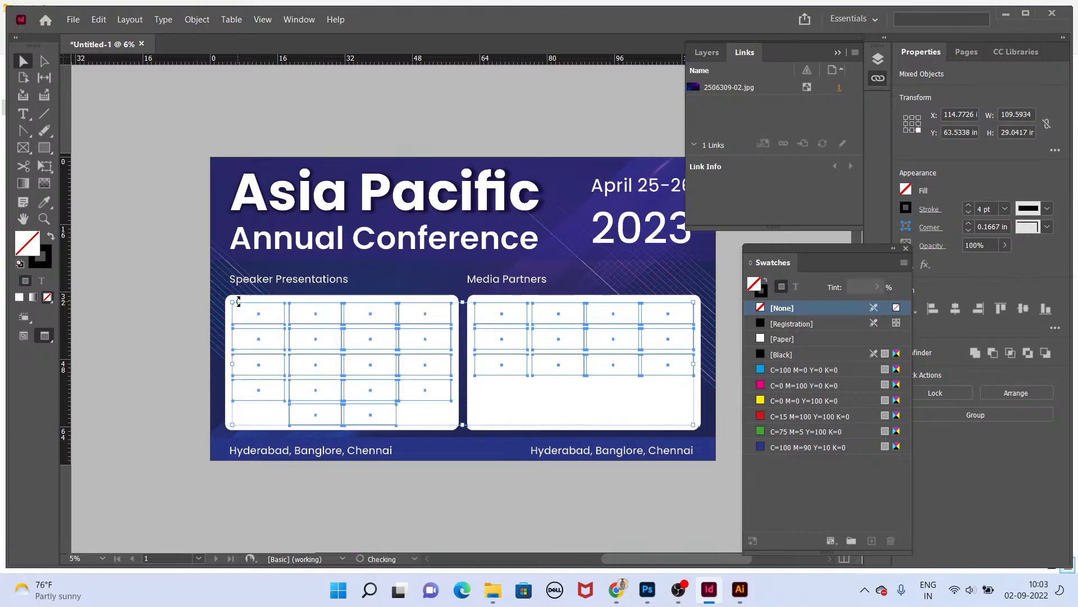
click(496, 489)
Step: Zoom in on the Speaker Presentations panel and open the Backdrop Speakers logo folder, selecting all its files
drag(631, 502, 619, 504)
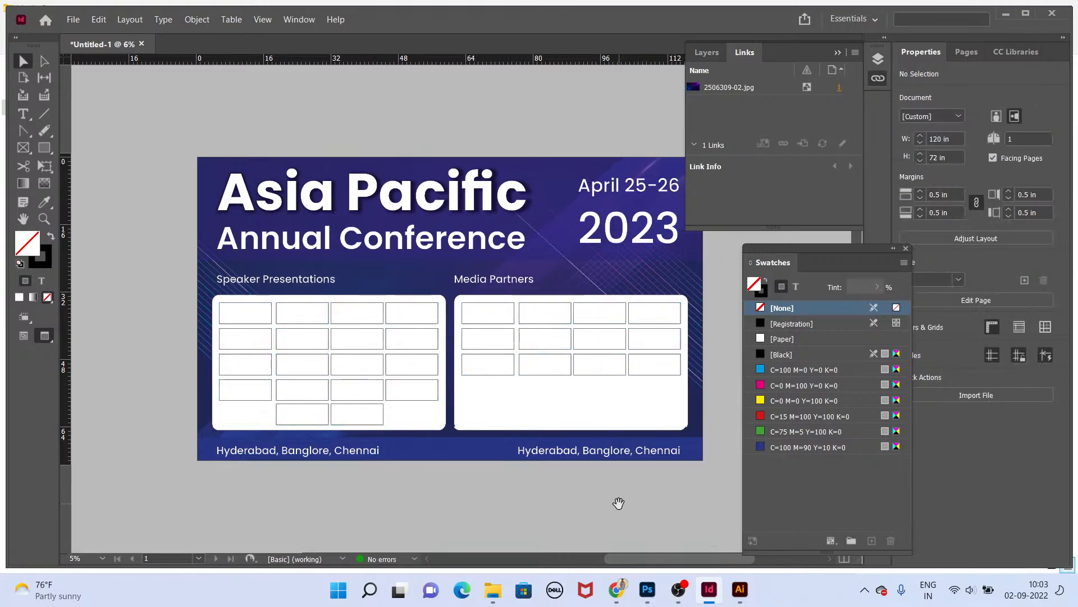
scroll(356, 425, up, 3)
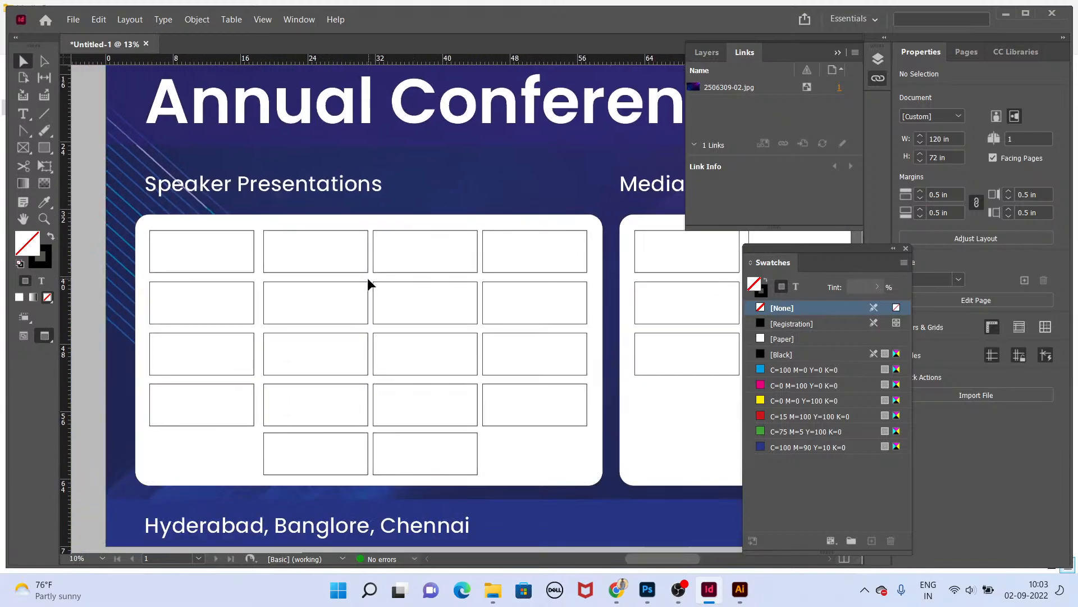
click(365, 270)
key(alt+Tab)
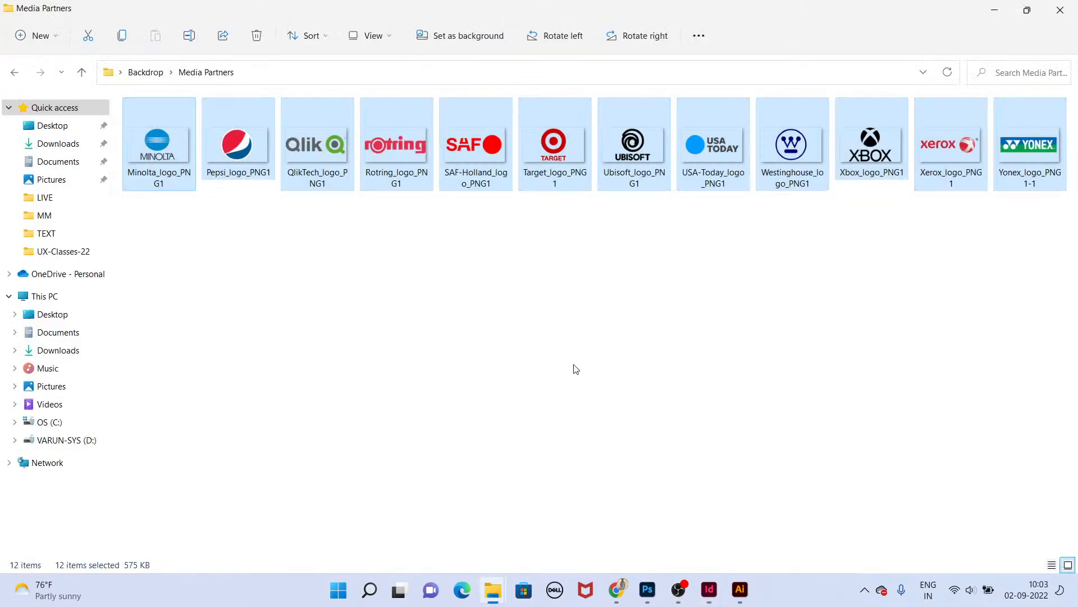
key(alt+Up)
double_click(190, 146)
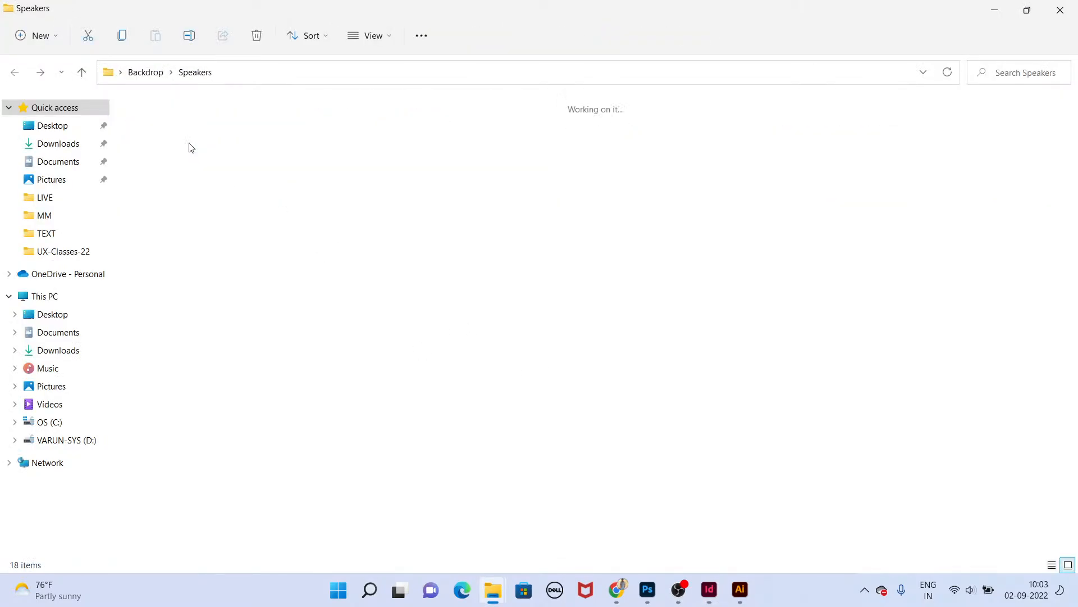
key(ctrl+a)
scroll(341, 338, down, 1)
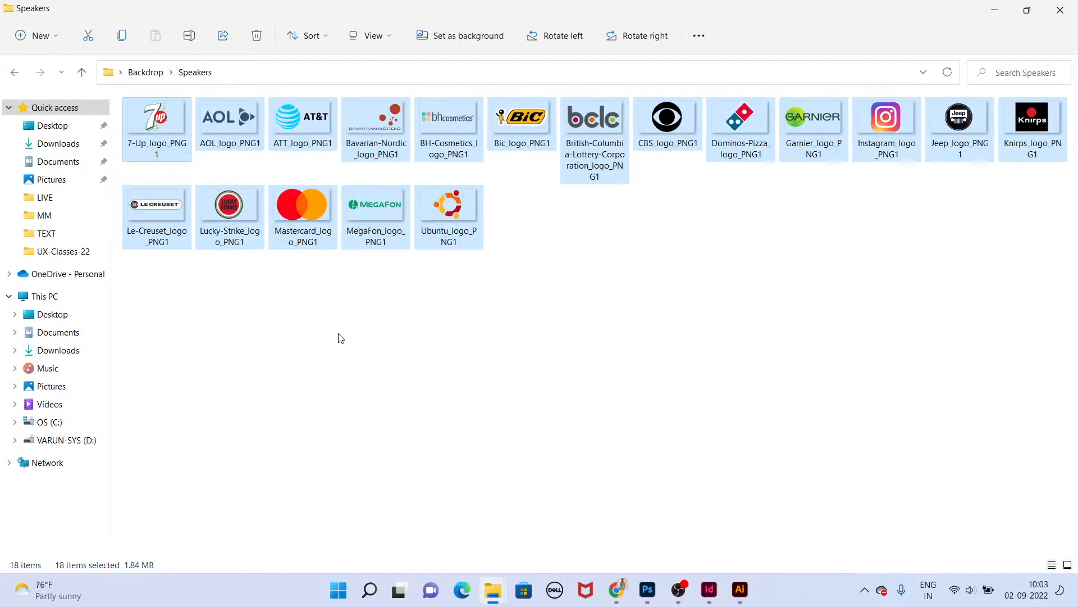
key(alt+Tab)
key(alt+Tab)
key(alt+Tab)
click(272, 342)
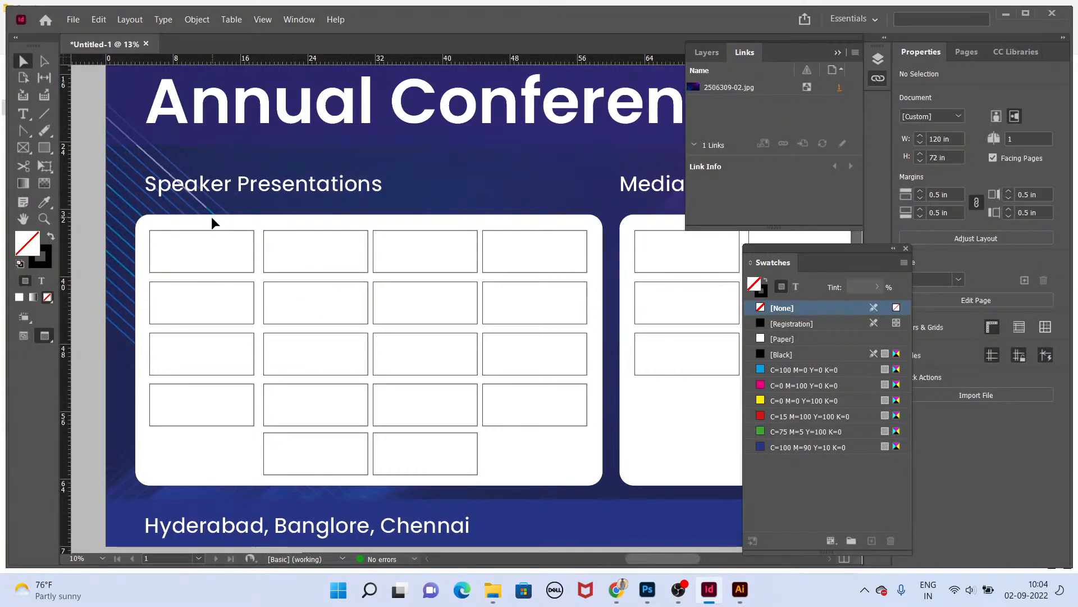
click(214, 241)
Step: Load all the Speakers folder logo files into the place cursor
key(alt+Tab)
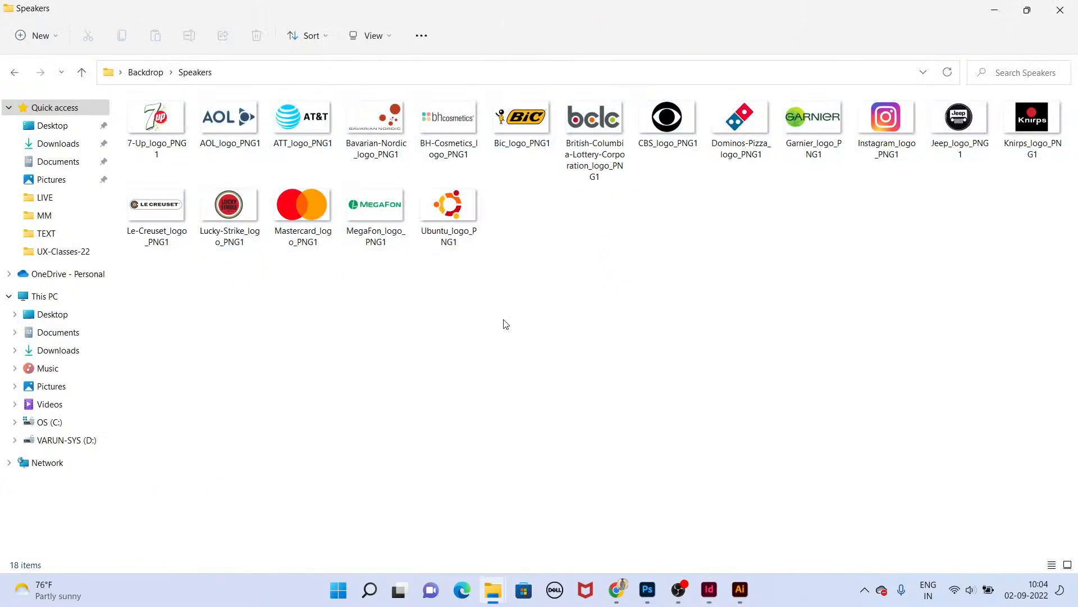
key(ctrl+a)
drag(163, 116, 461, 407)
key(alt+Tab)
Step: Place the 18 Speakers logos one per placeholder across the Speaker Presentations grid
click(219, 250)
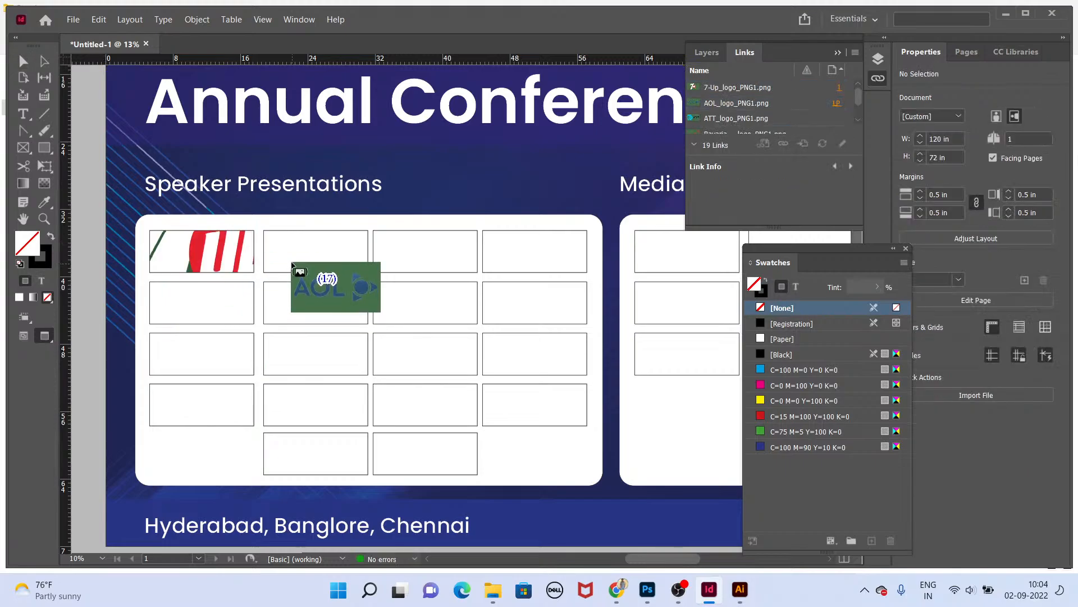
click(292, 265)
click(435, 263)
click(501, 248)
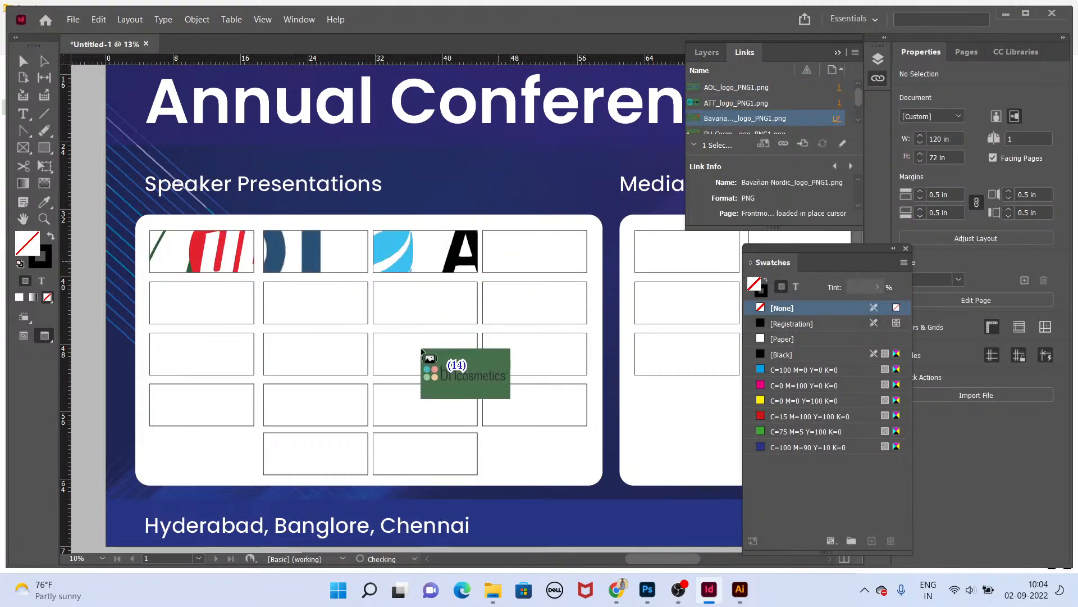
click(214, 296)
click(341, 293)
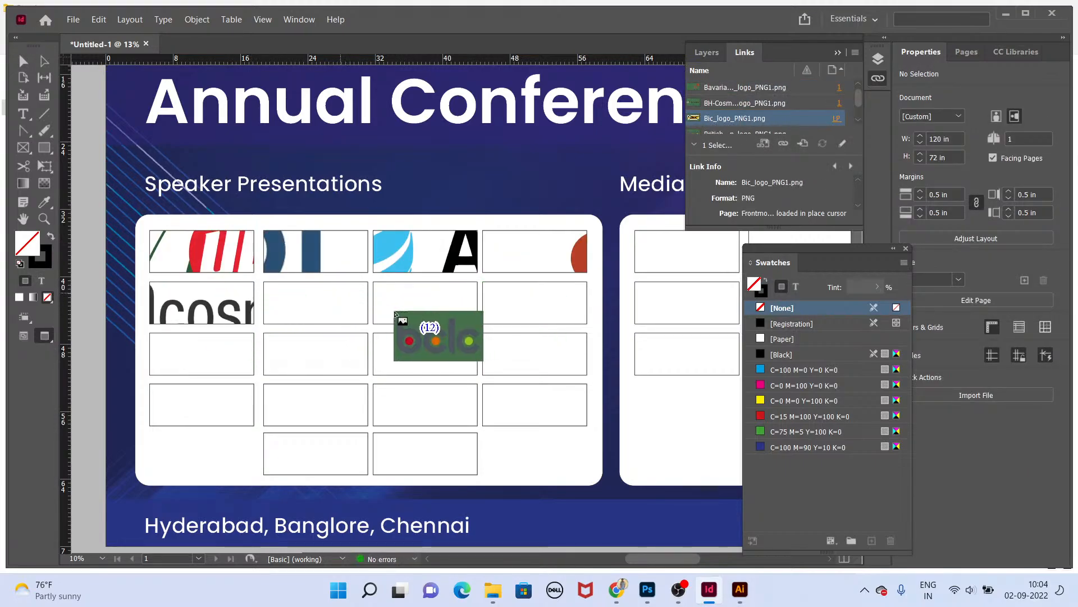
click(457, 313)
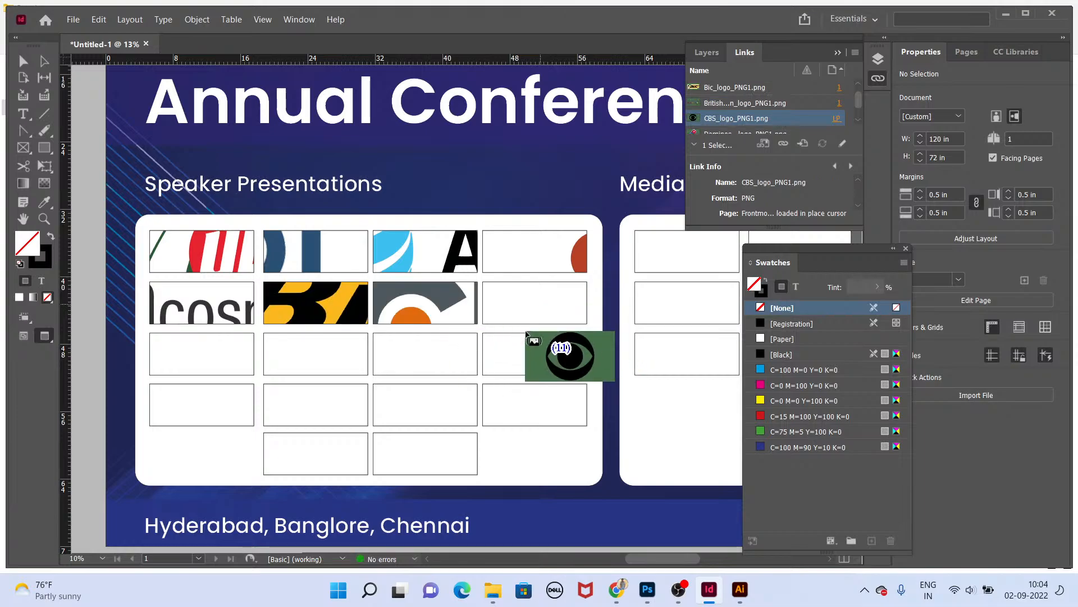
click(527, 329)
click(239, 355)
click(403, 372)
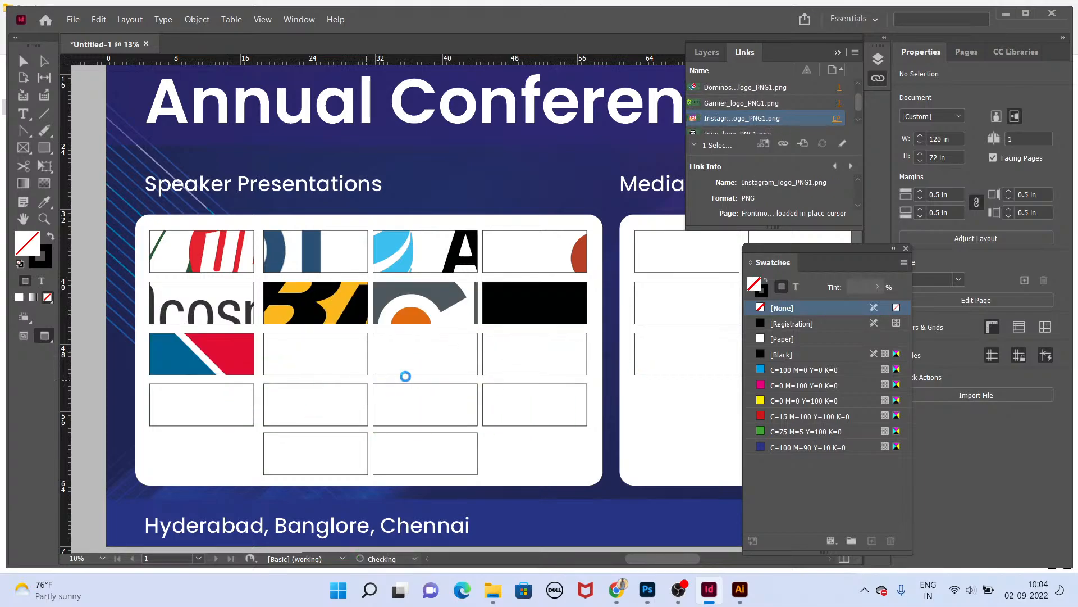
click(411, 360)
click(518, 357)
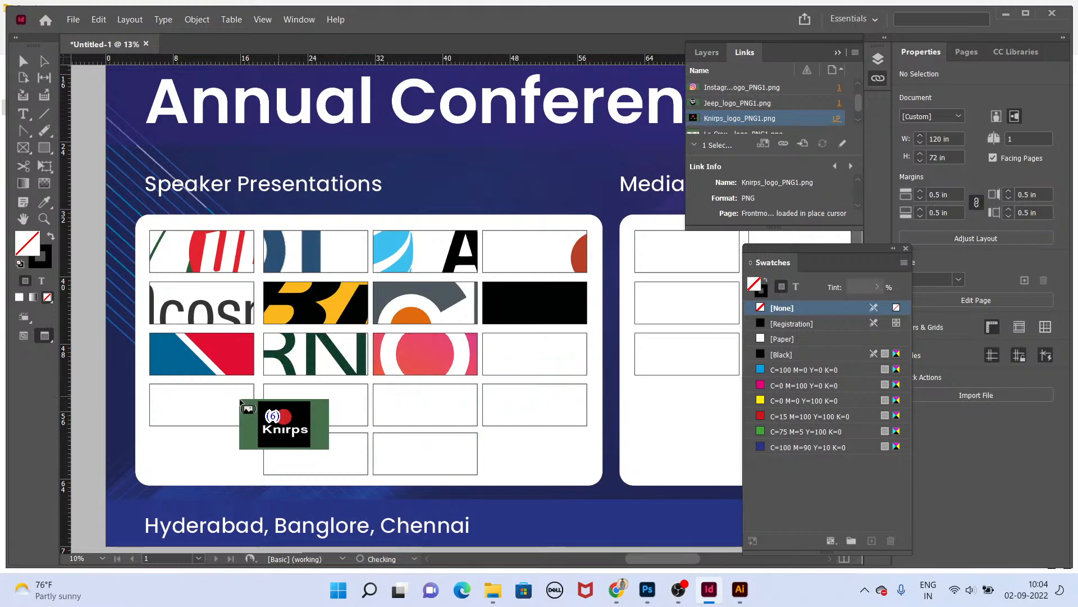
click(240, 402)
click(344, 407)
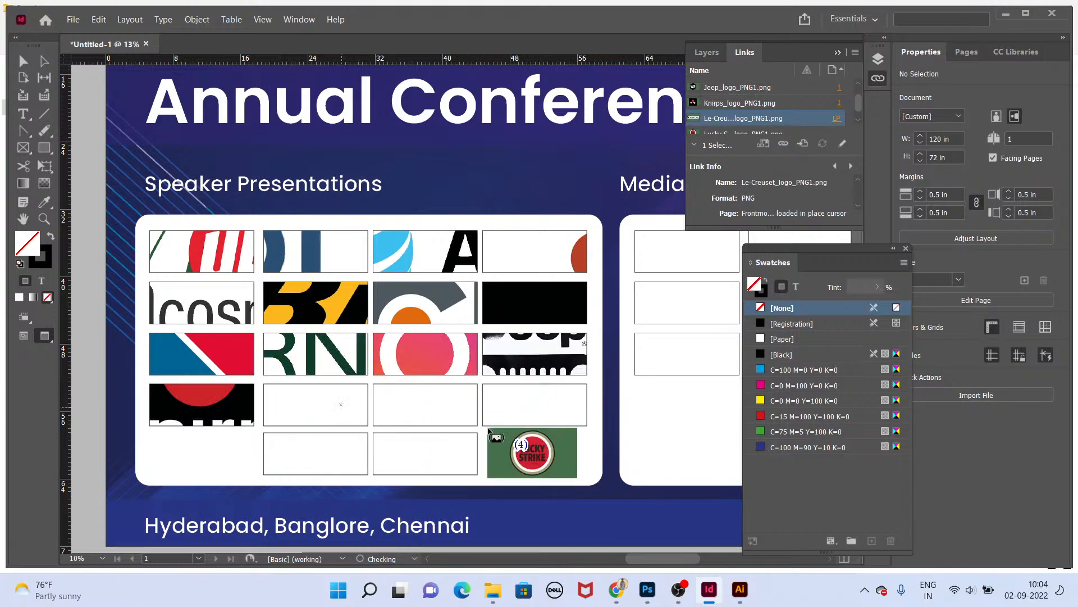
click(427, 405)
click(527, 404)
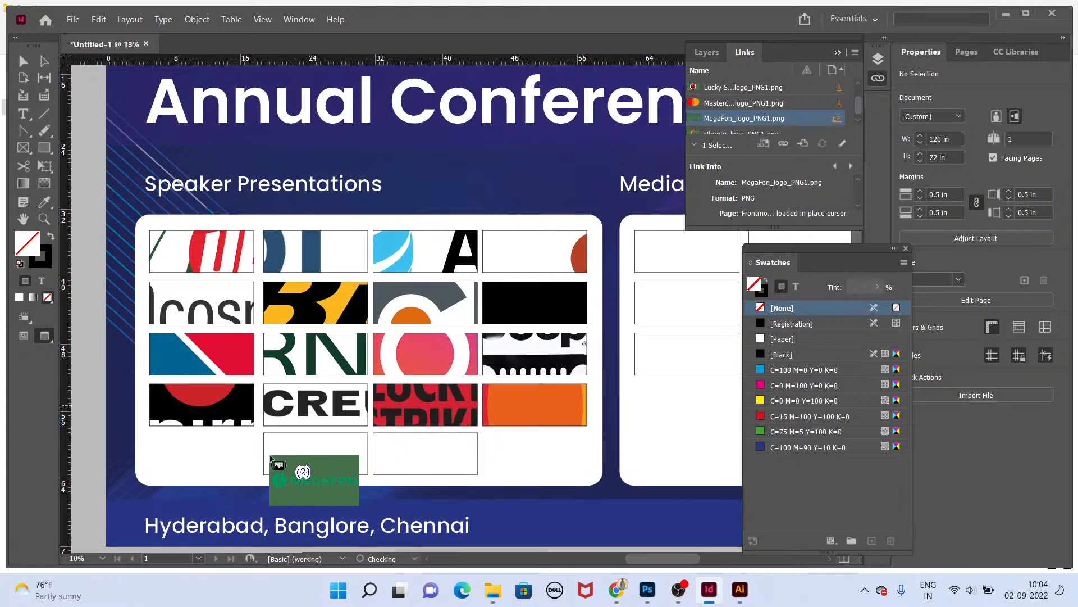
click(275, 457)
click(422, 454)
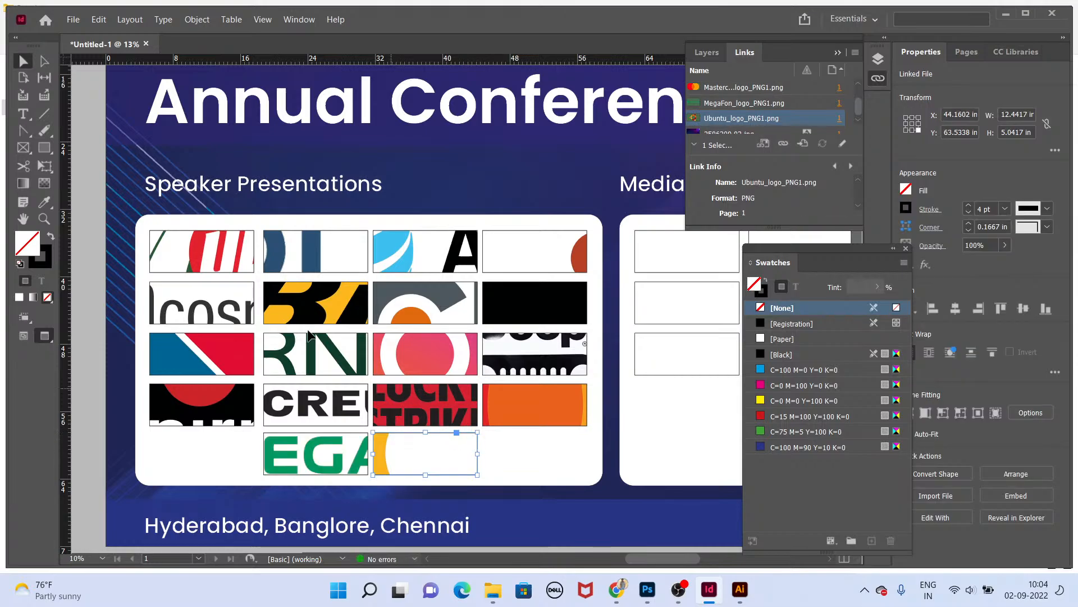
Step: Fit all the placed logos proportionally inside their placeholder frames
drag(138, 219, 602, 458)
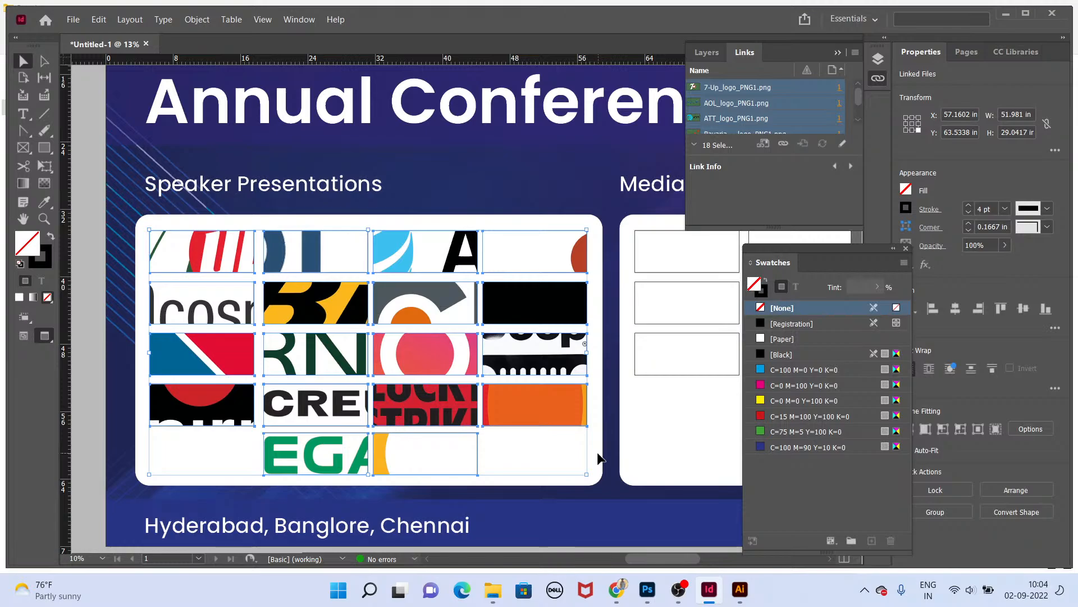
key(ctrl+alt+shift+e)
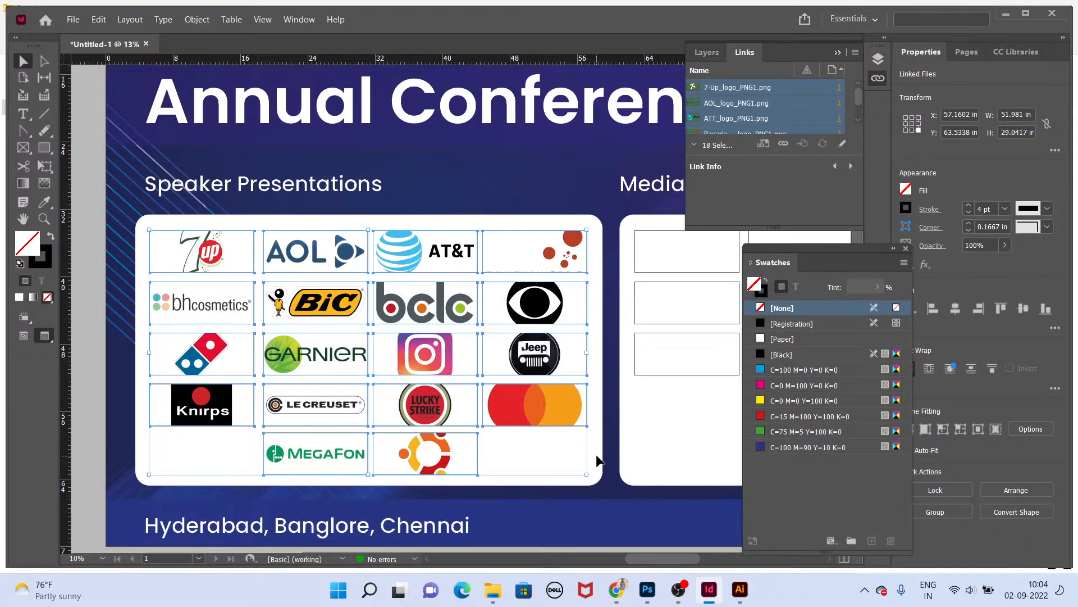
click(572, 456)
Step: Scale the 7-Up and AT&T logos down slightly within their placeholders
click(203, 251)
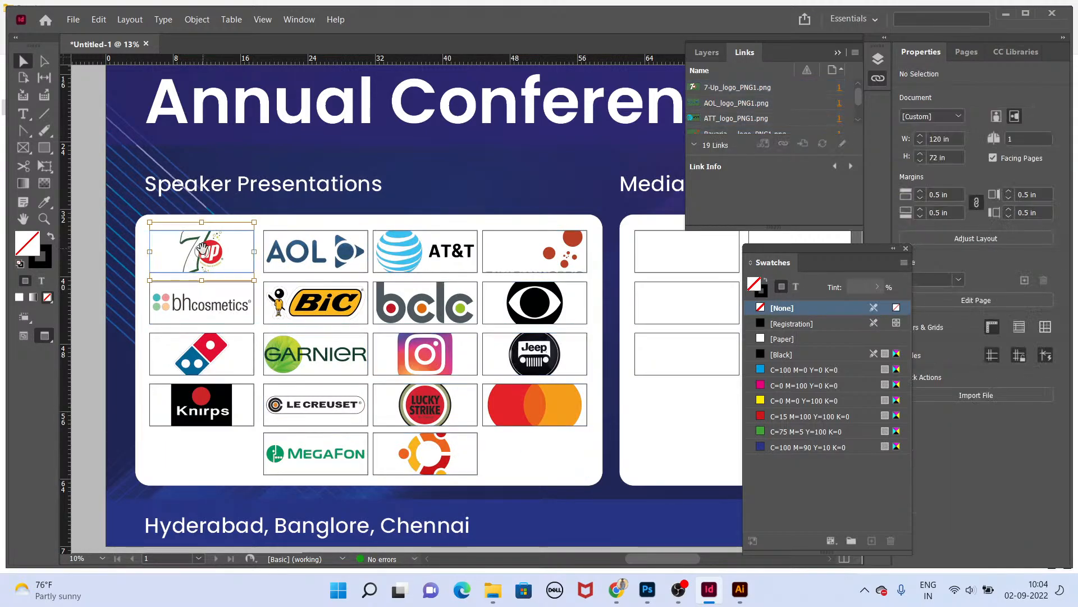
key(e)
drag(256, 226, 241, 228)
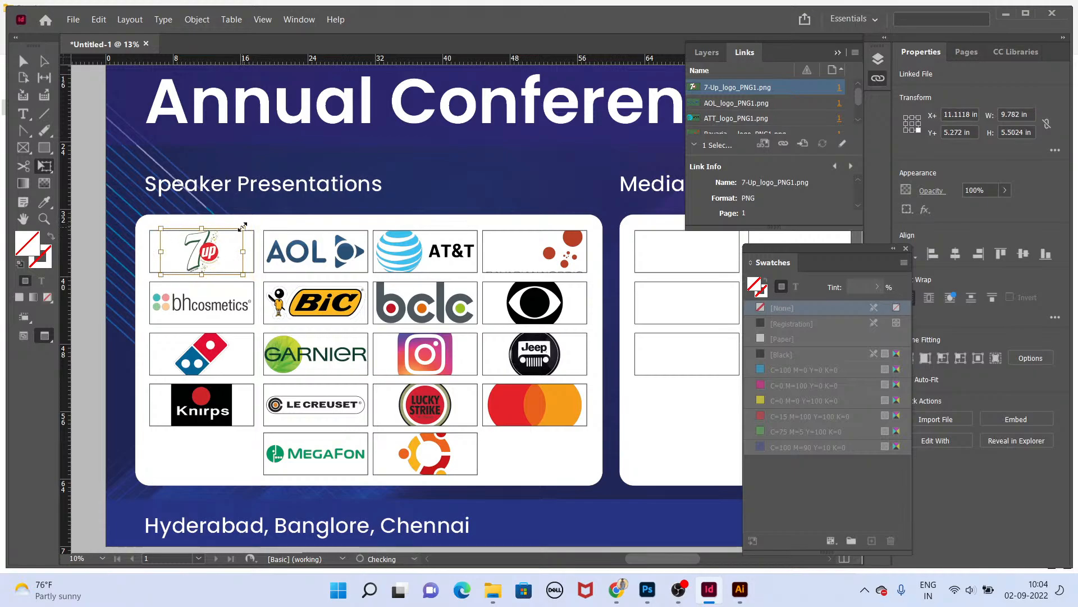
click(425, 252)
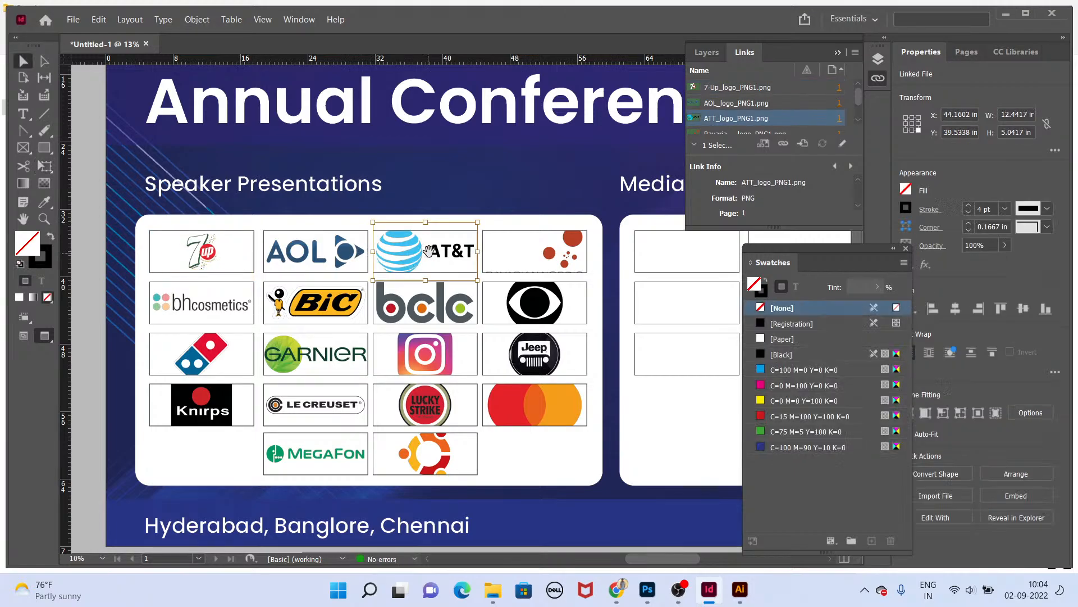
drag(476, 222, 458, 232)
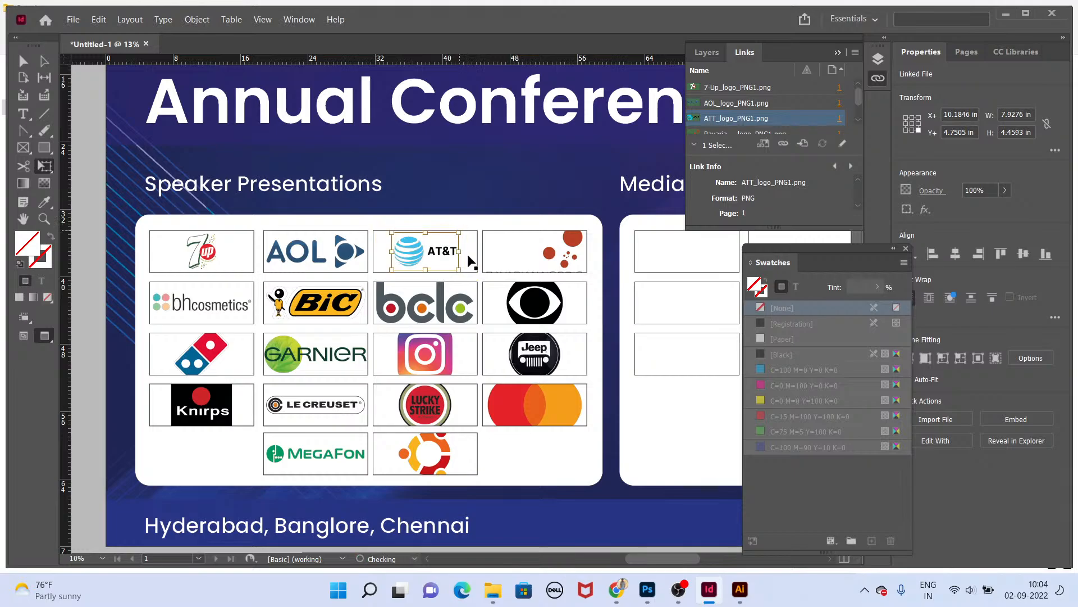
Step: Scale the CBS and Jeep logos down slightly within their placeholders
key(v)
click(429, 304)
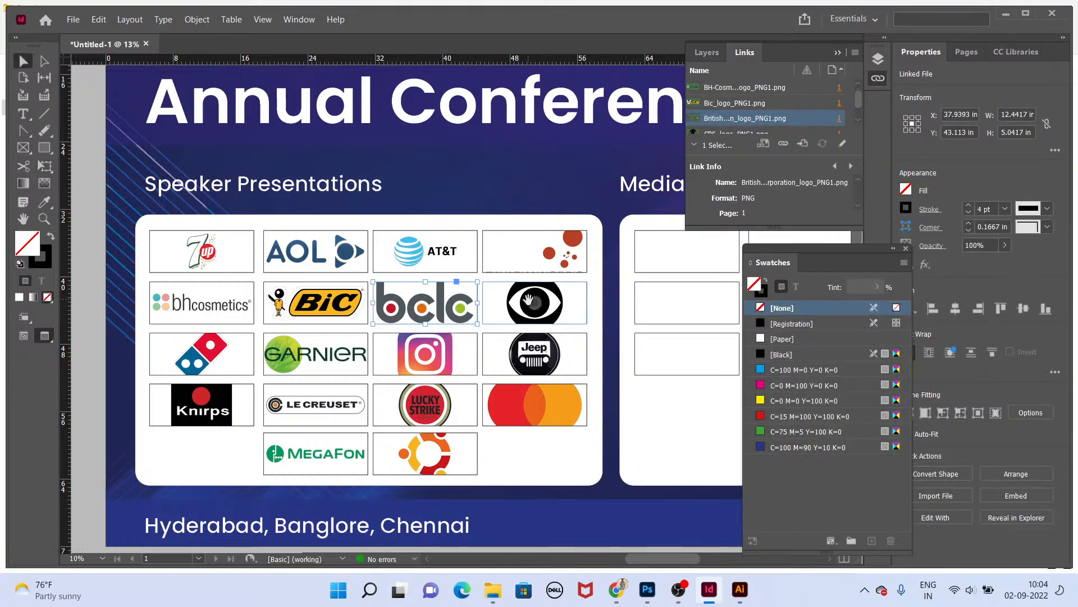
click(574, 289)
drag(587, 275, 570, 284)
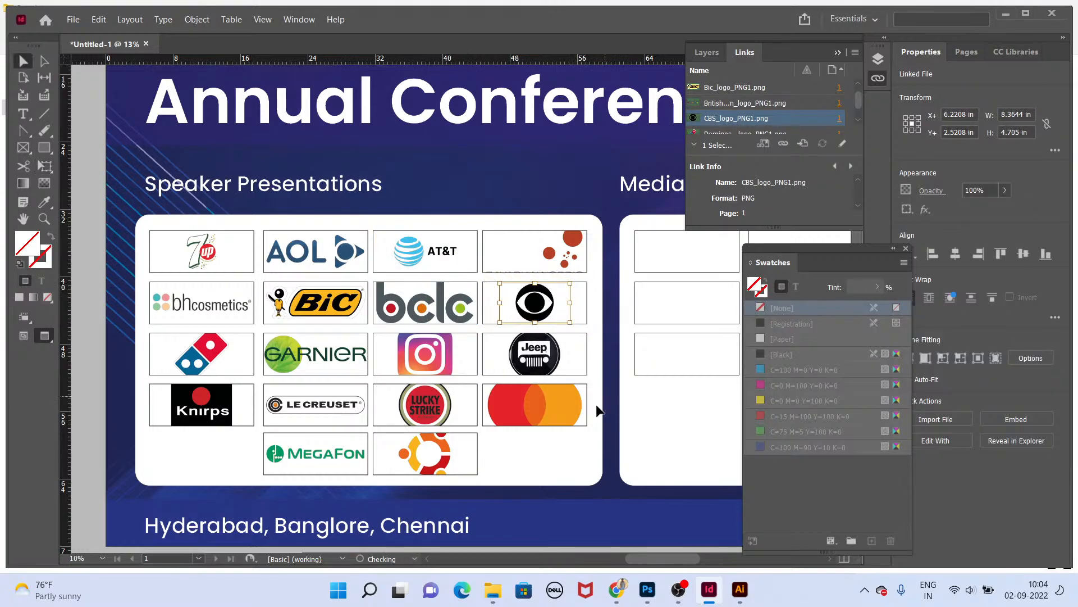
click(579, 334)
drag(587, 325, 573, 333)
Step: Scale the Instagram and Domino's logos down slightly within their placeholders
key(v)
double_click(454, 360)
key(e)
drag(473, 323, 461, 334)
key(v)
click(203, 351)
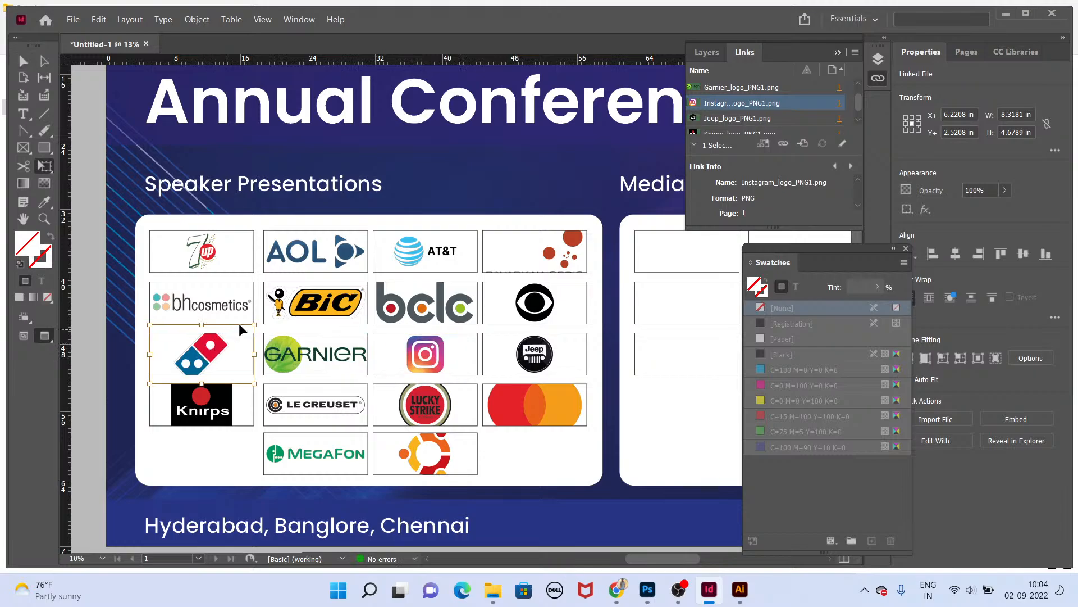
key(e)
drag(246, 331, 239, 336)
Step: Scale the Knirps logo down slightly within its placeholder
key(v)
click(210, 415)
key(e)
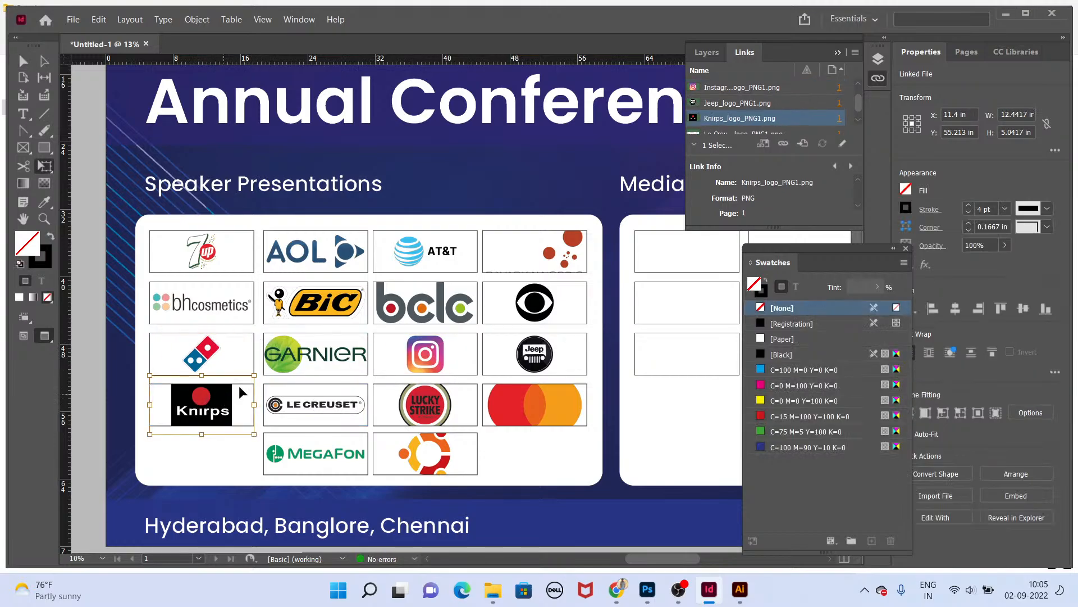
drag(239, 386, 239, 385)
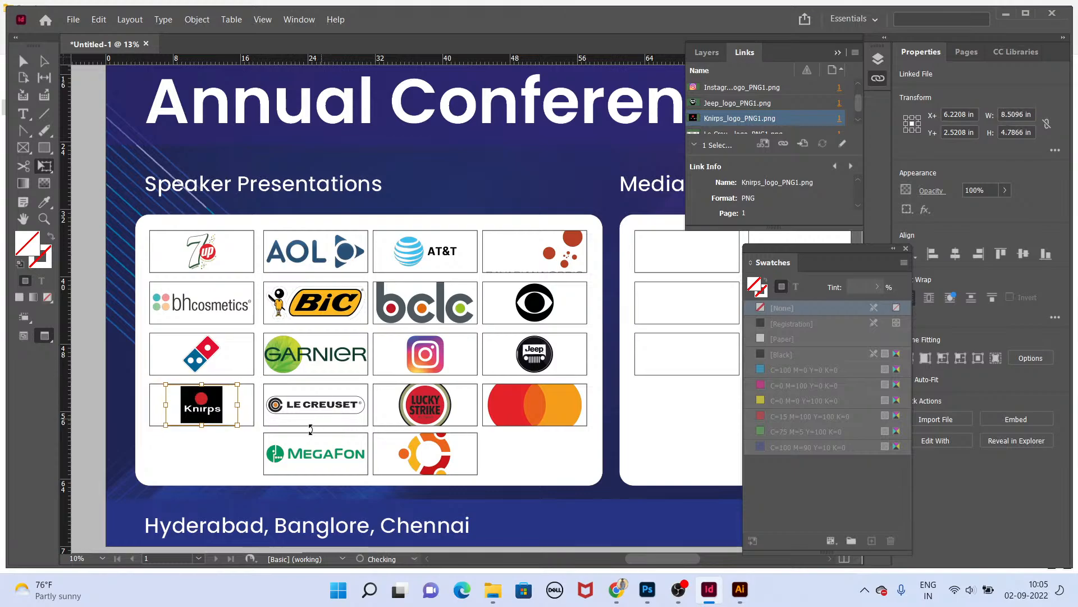
key(v)
Step: Try filling the Knirps placeholder frame with black sampled from its logo, then set the fill back to none
scroll(181, 432, up, 1)
drag(259, 434, 307, 374)
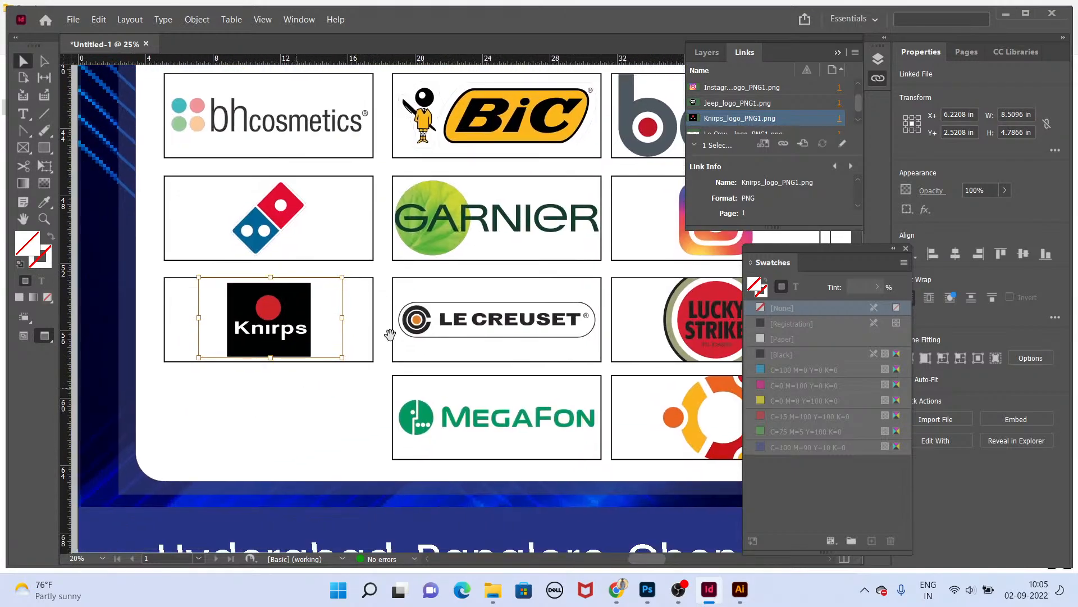
click(376, 329)
key(i)
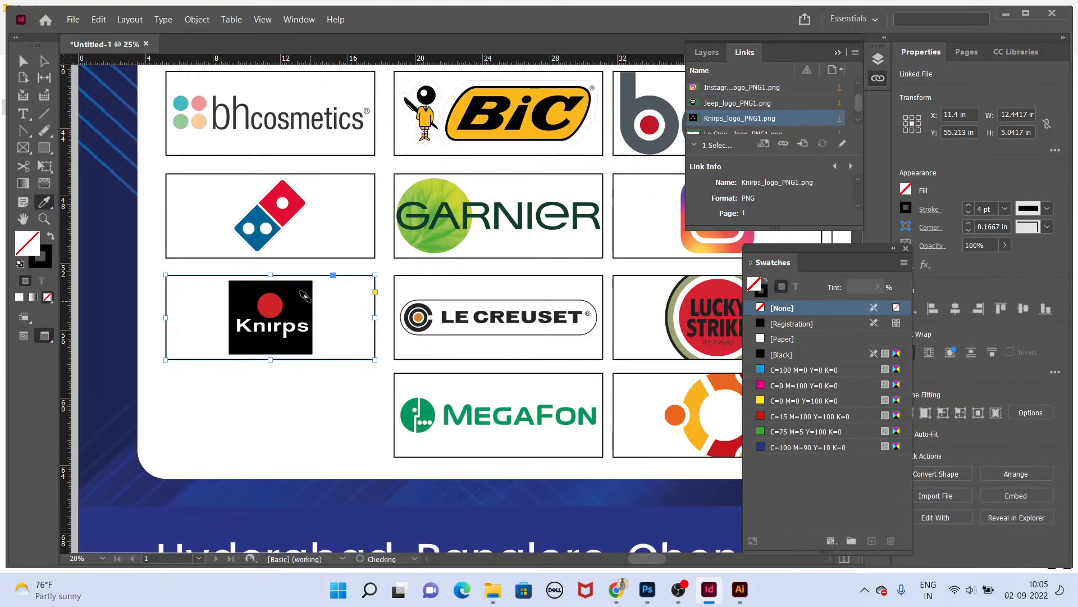
click(306, 296)
key(v)
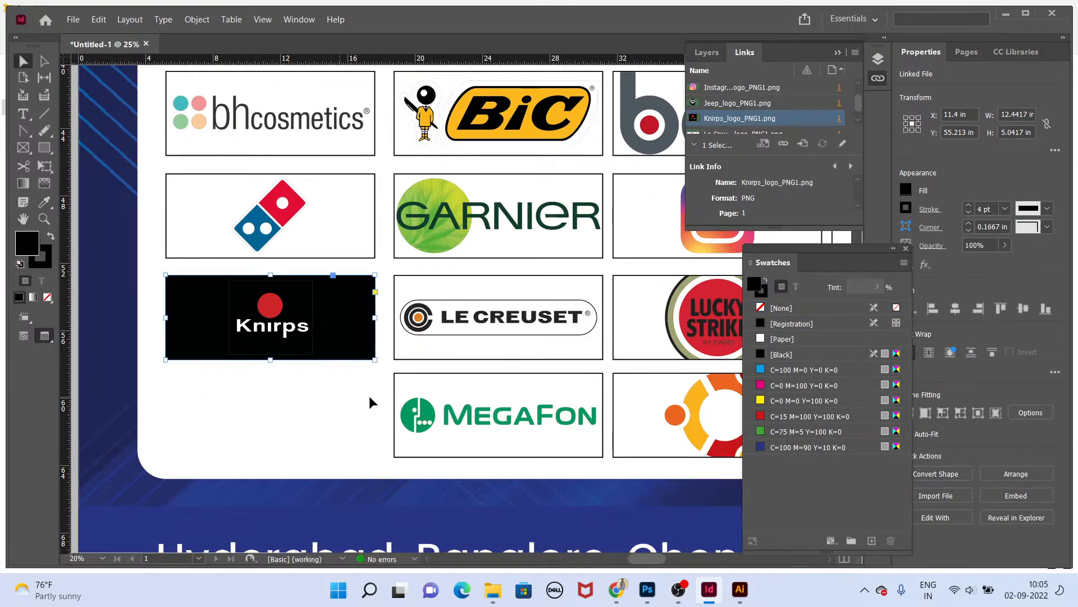
key(slash)
Step: Scale the Lucky Strike logo down slightly within its placeholder
drag(558, 354, 321, 342)
drag(552, 301, 547, 297)
click(575, 264)
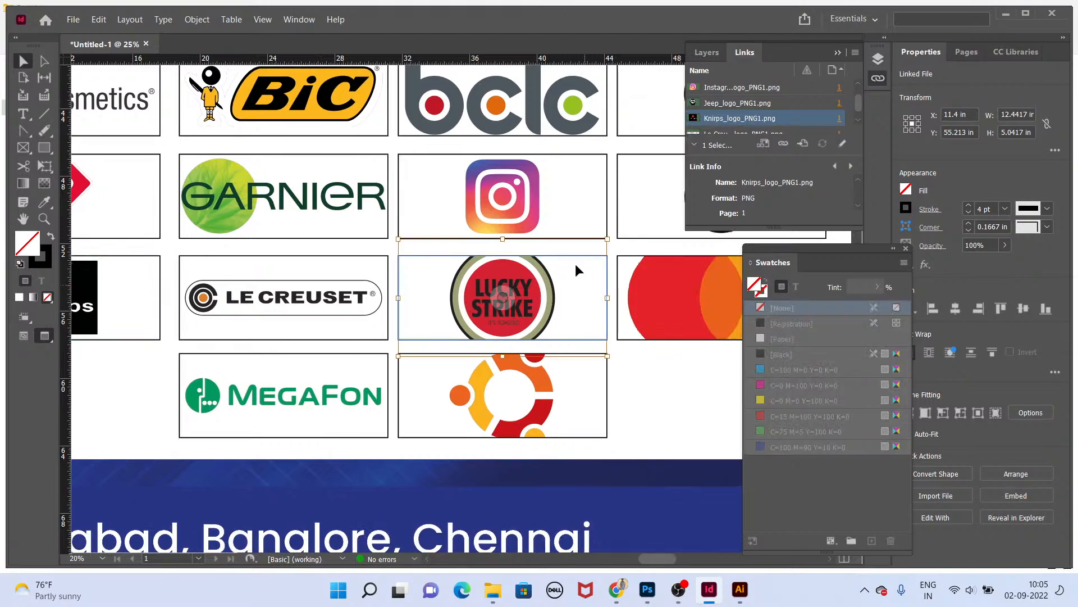
drag(592, 248, 569, 260)
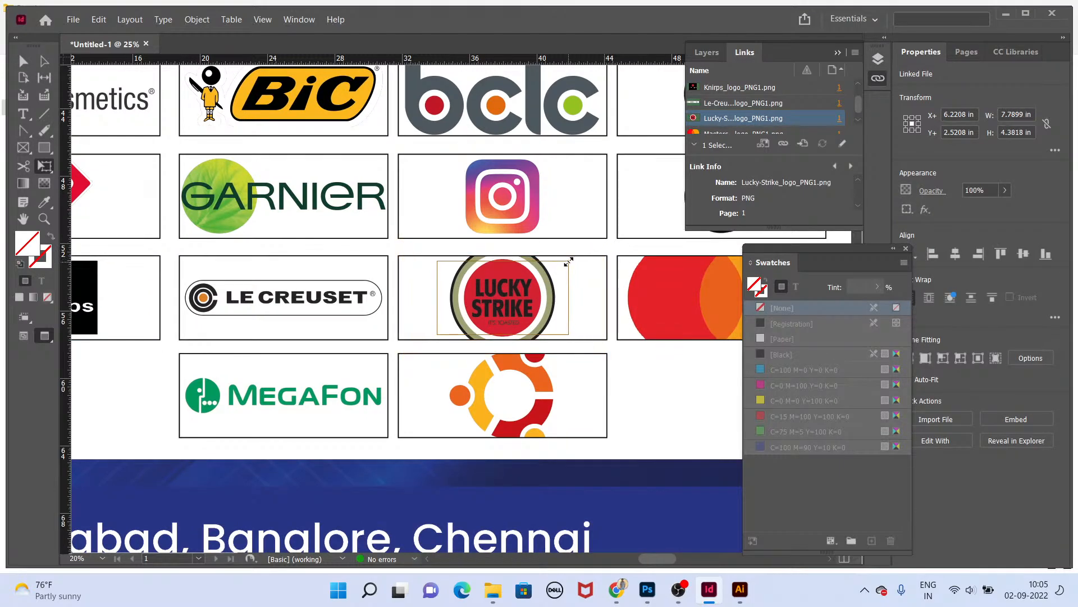
Step: Scale the Ubuntu and Mastercard logos down within their placeholders and nudge the Mastercard logo into place
click(502, 386)
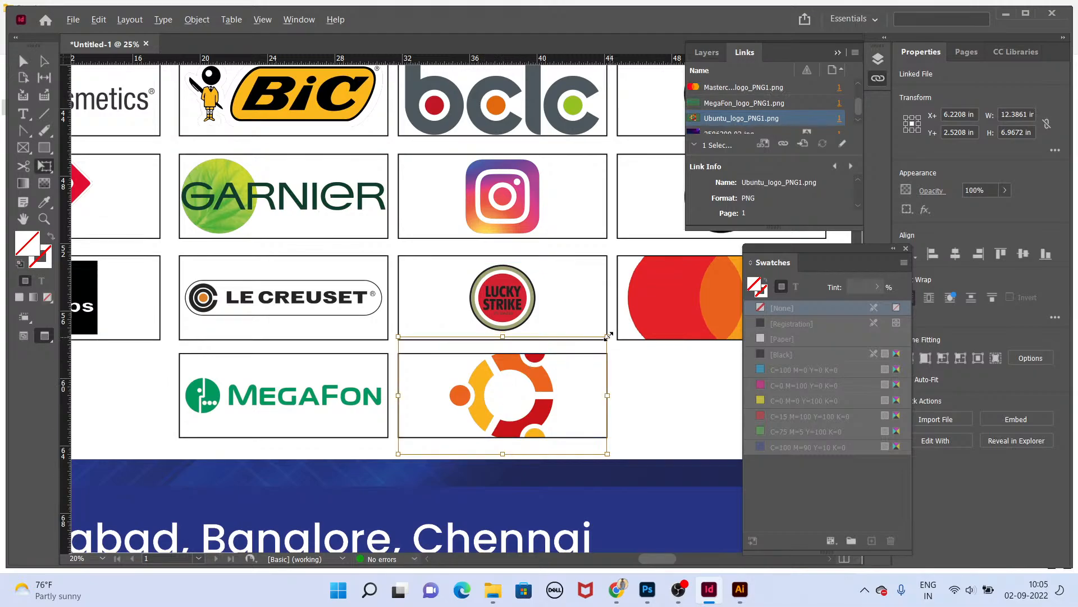
drag(609, 336, 572, 356)
scroll(664, 365, right, 5)
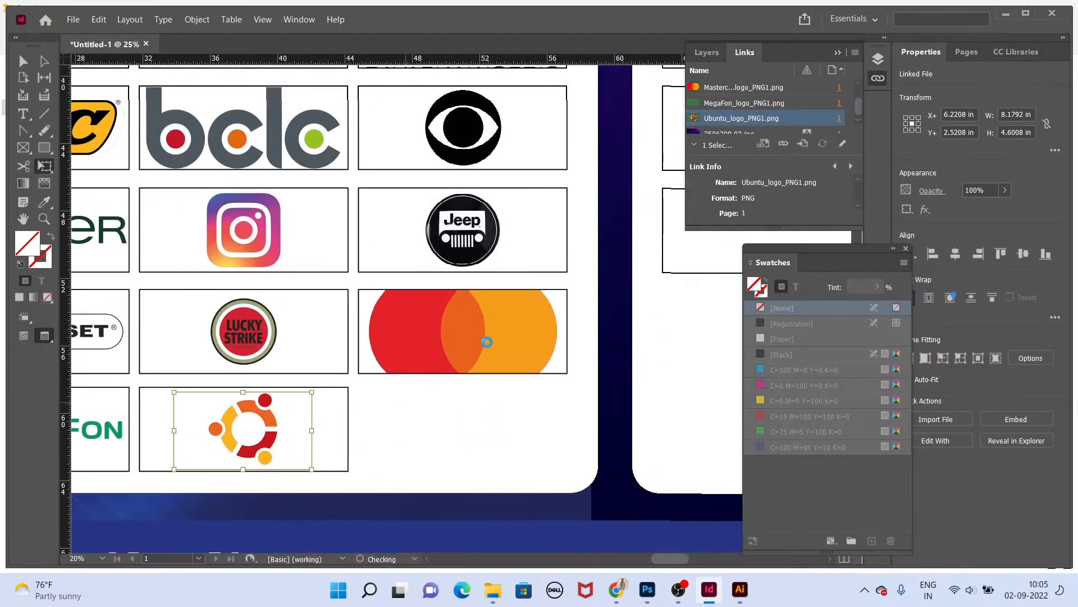
click(485, 371)
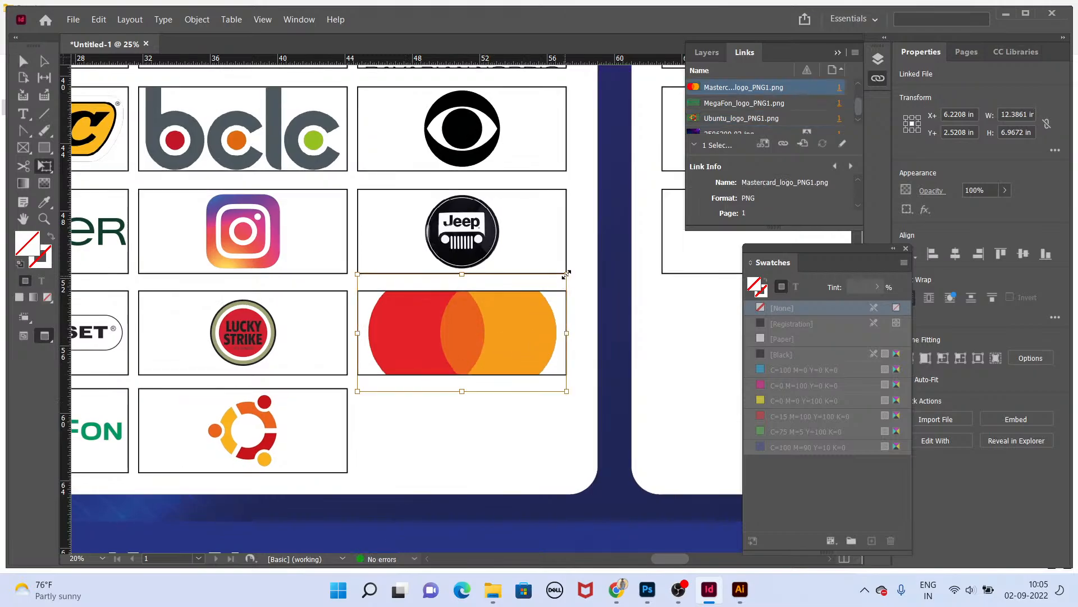
drag(569, 270, 525, 296)
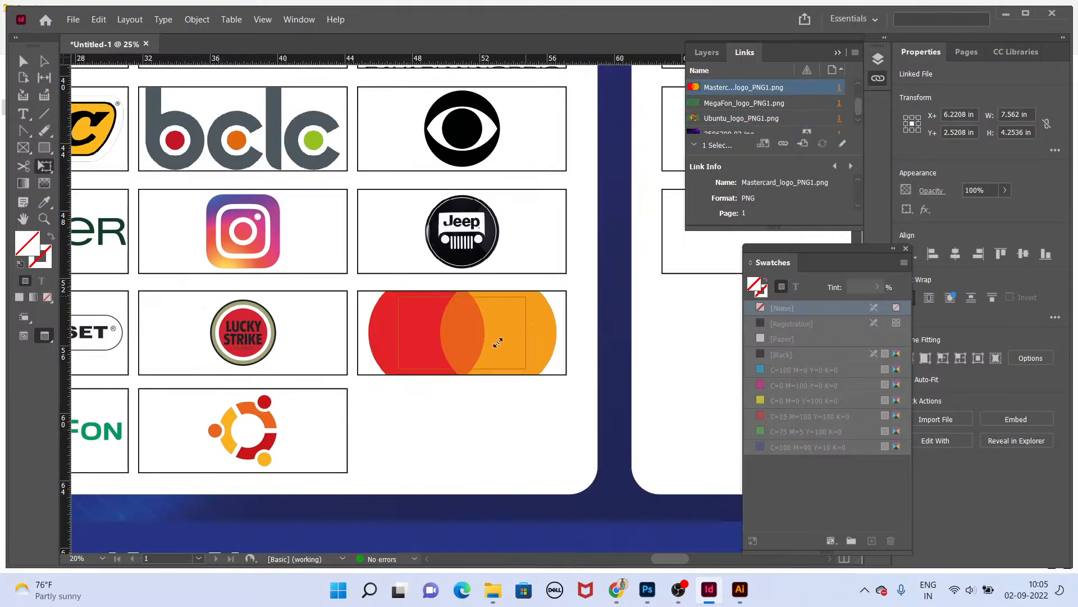
drag(498, 342, 495, 348)
Step: Scale the Bavarian Nordic logo down to fit inside its placeholder
scroll(496, 348, down, 4)
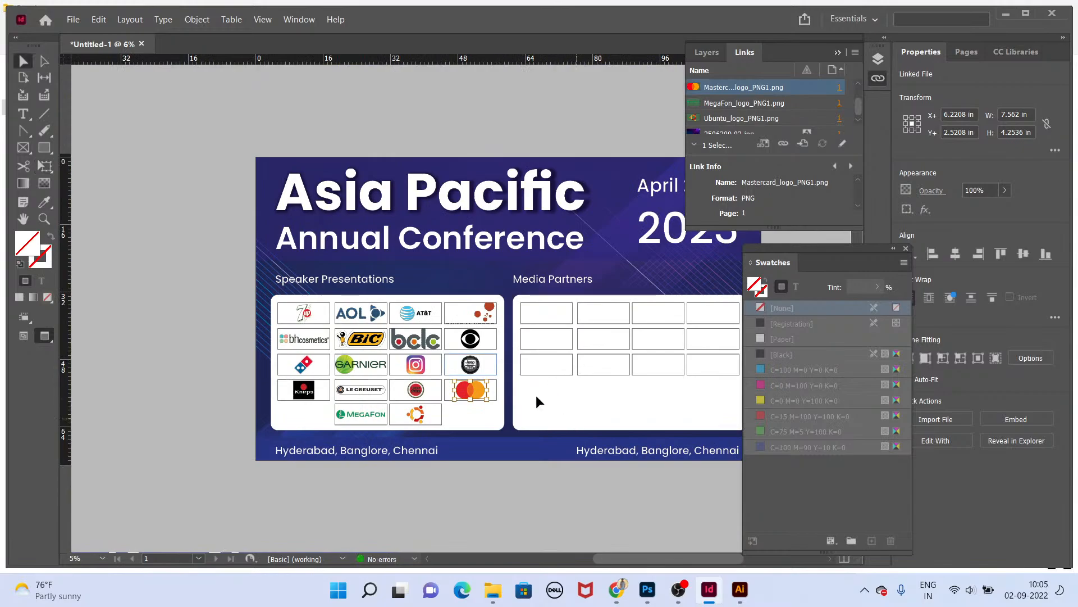
click(474, 311)
scroll(485, 241, up, 4)
key(e)
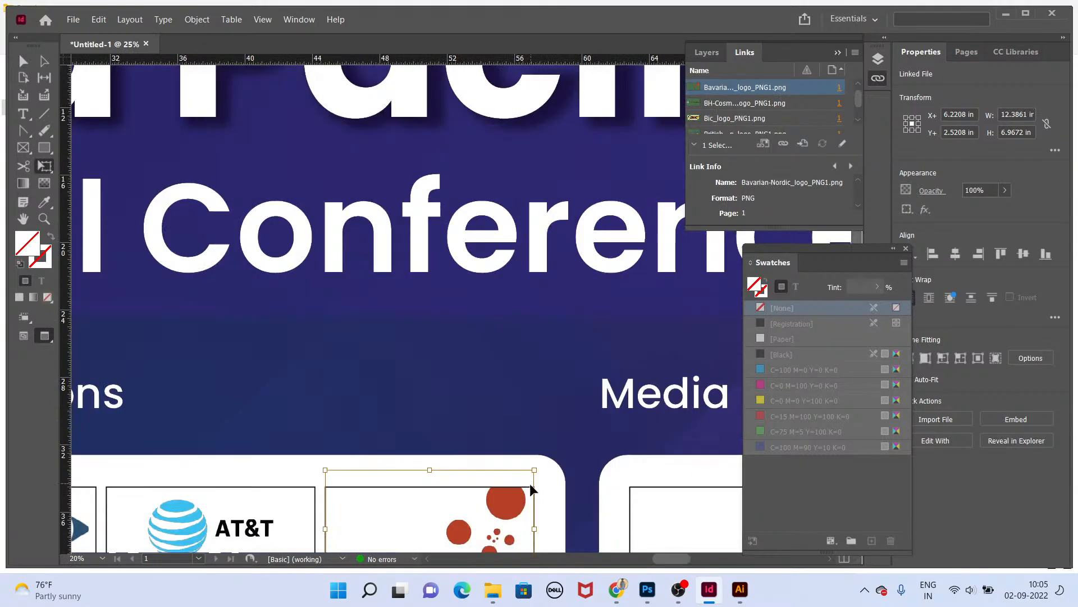
drag(530, 483, 513, 268)
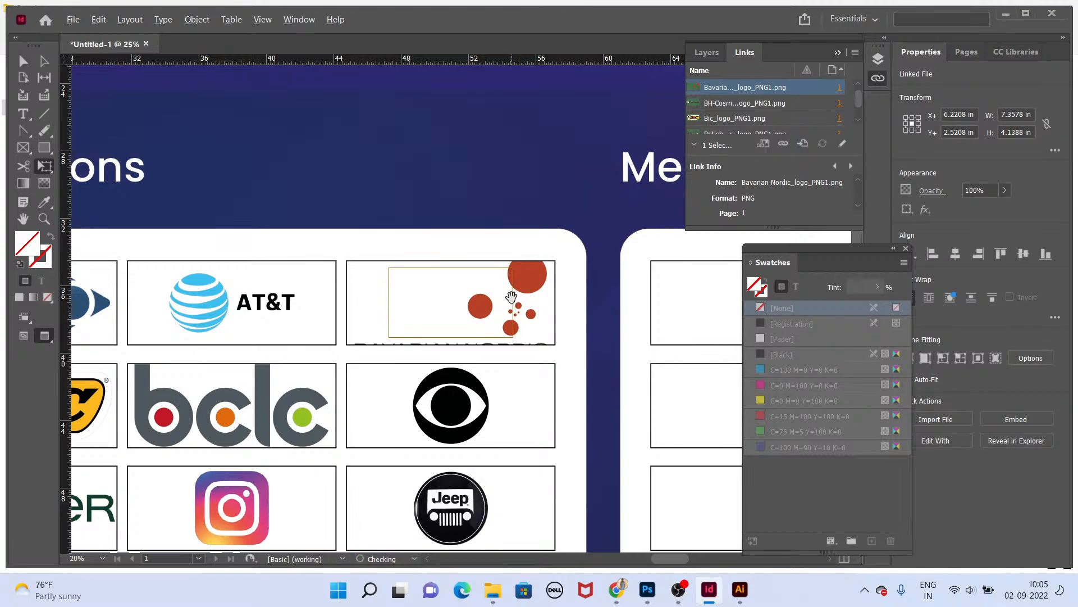
scroll(516, 314, down, 1)
key(v)
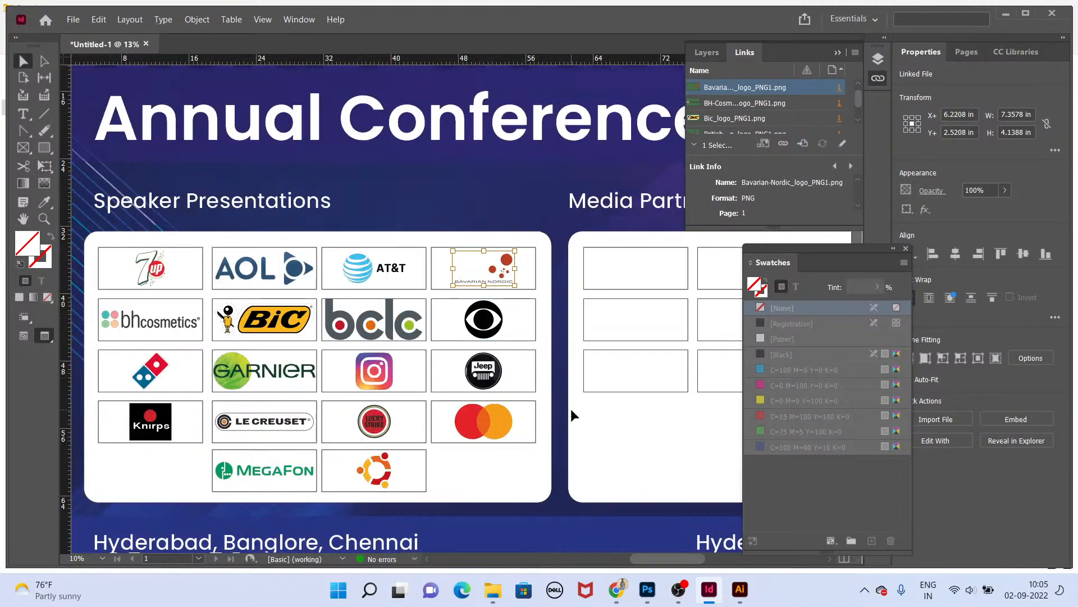
Step: Select all the Speaker Presentations logos and embed their 18 linked files in the document
click(572, 416)
drag(505, 499, 146, 264)
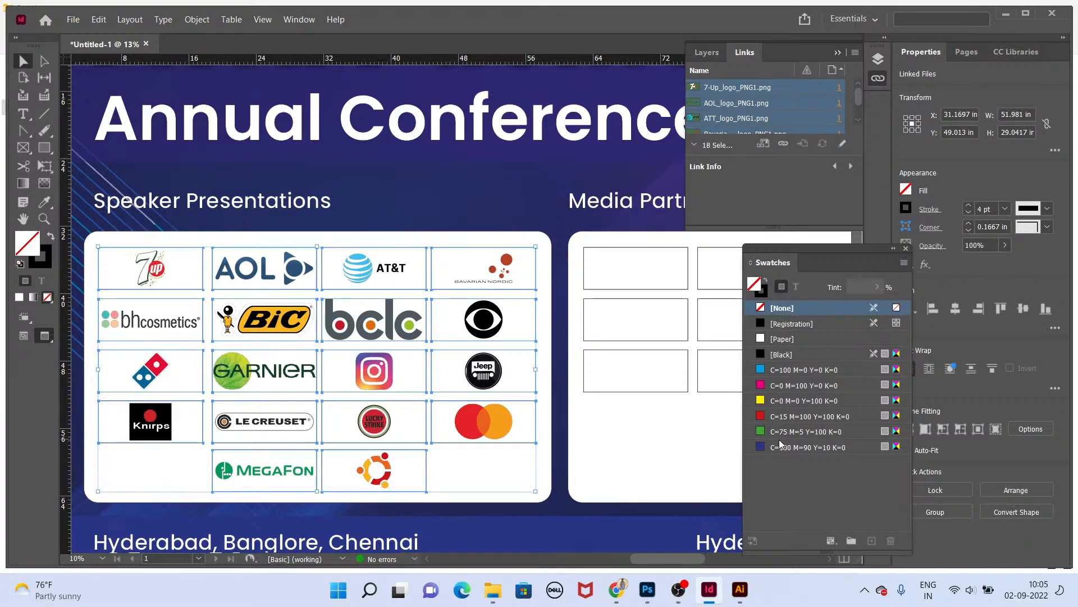
drag(773, 225, 780, 291)
drag(779, 156, 780, 475)
right_click(786, 344)
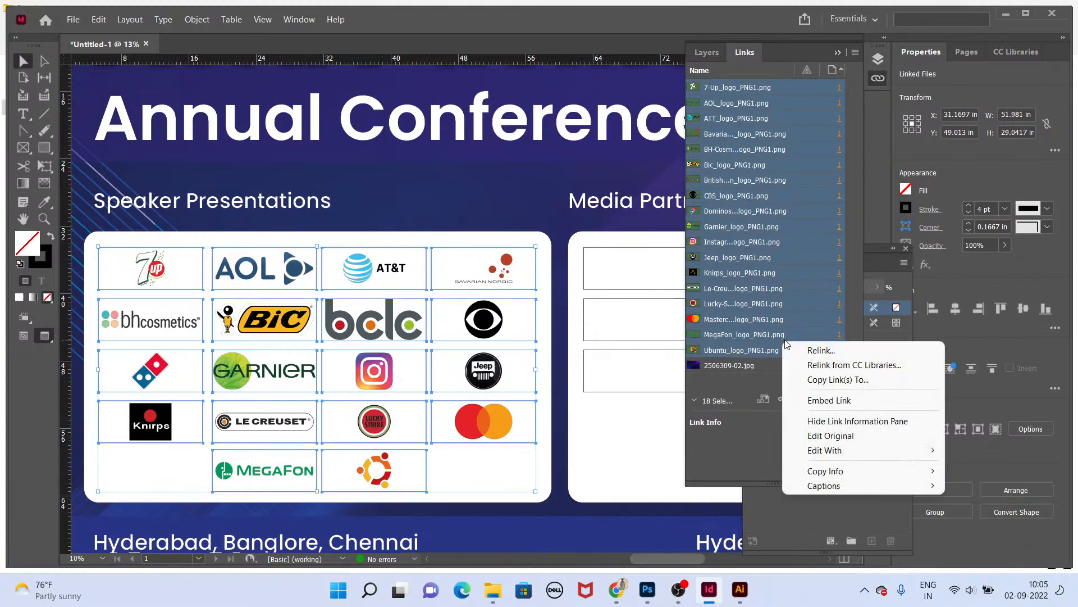
click(828, 400)
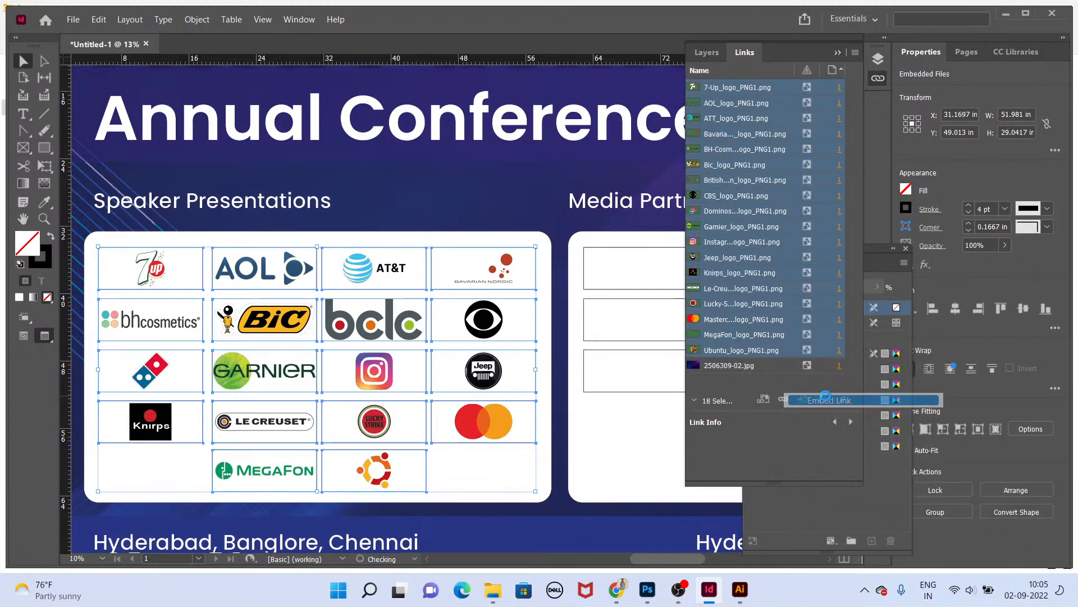
Step: Try stretching the Media Partners placeholder grid downward to fill the panel
click(838, 53)
drag(657, 203, 311, 158)
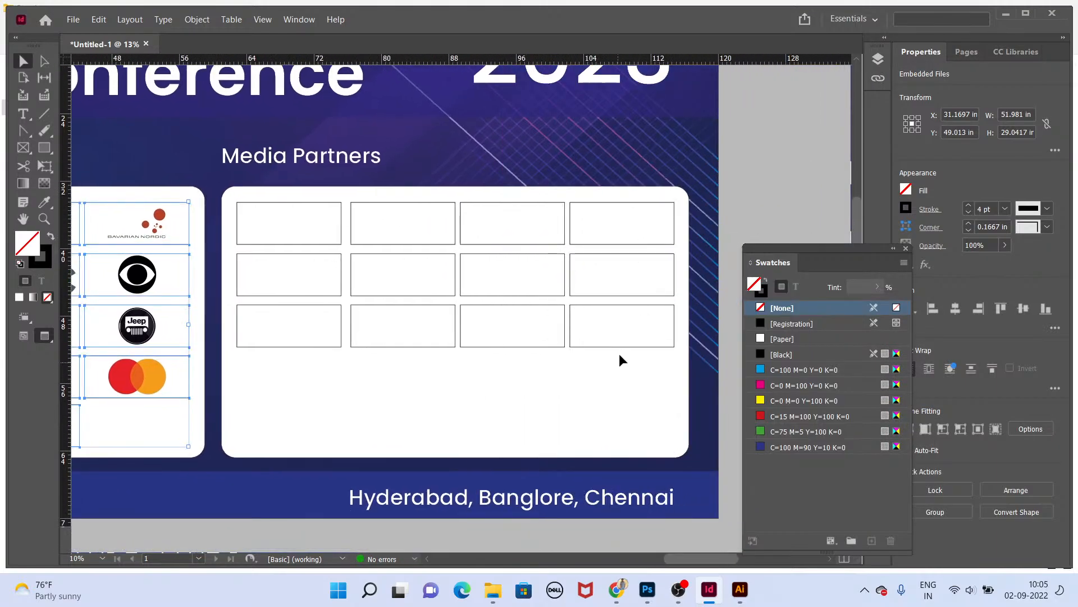
click(618, 344)
drag(640, 379, 304, 231)
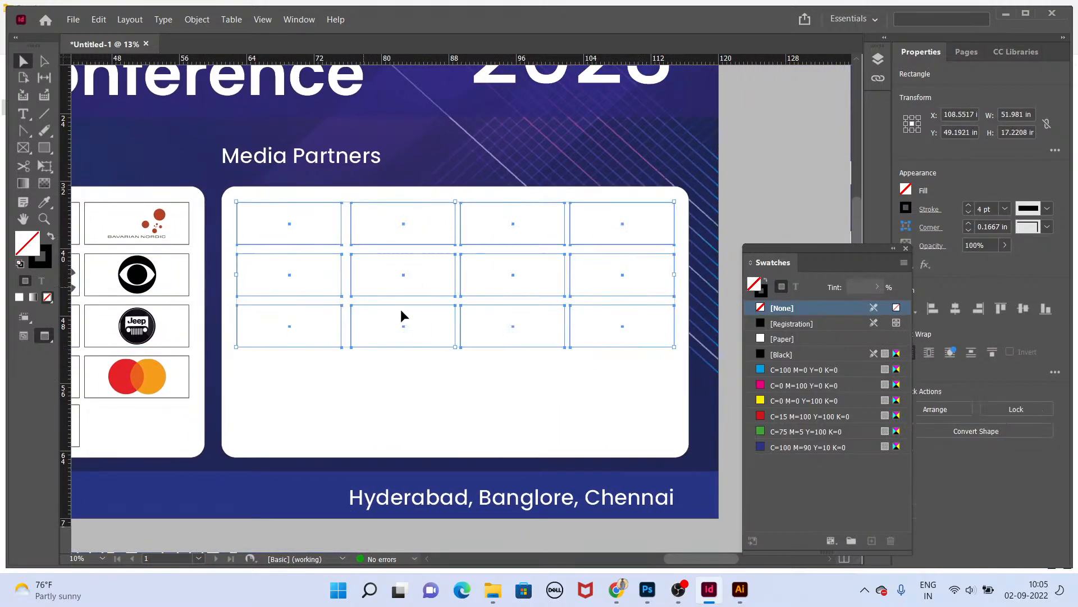
key(e)
drag(455, 347, 457, 438)
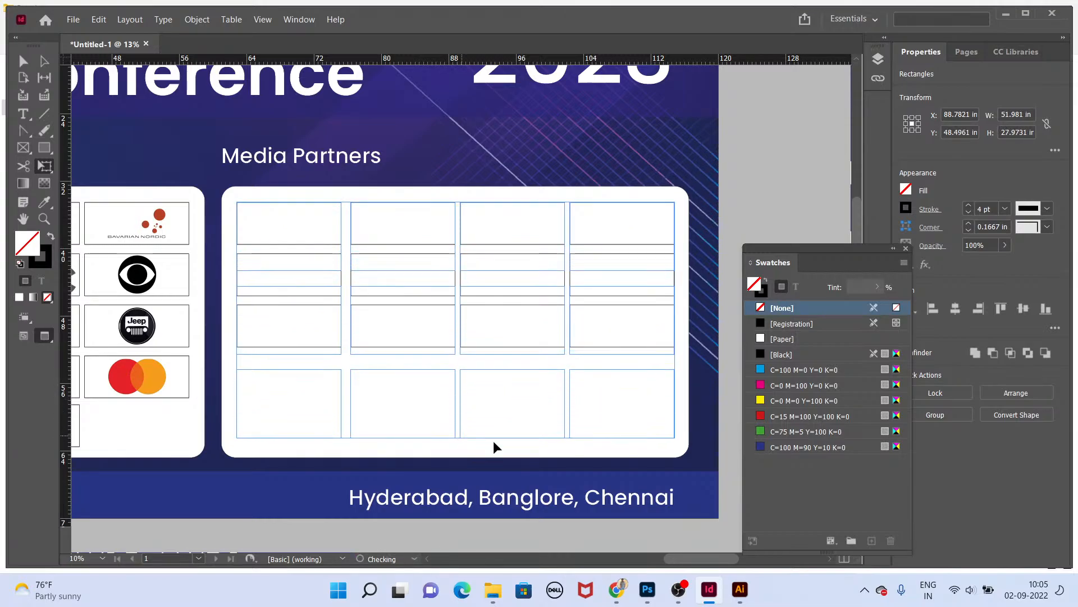
key(v)
click(706, 276)
key(ctrl+z)
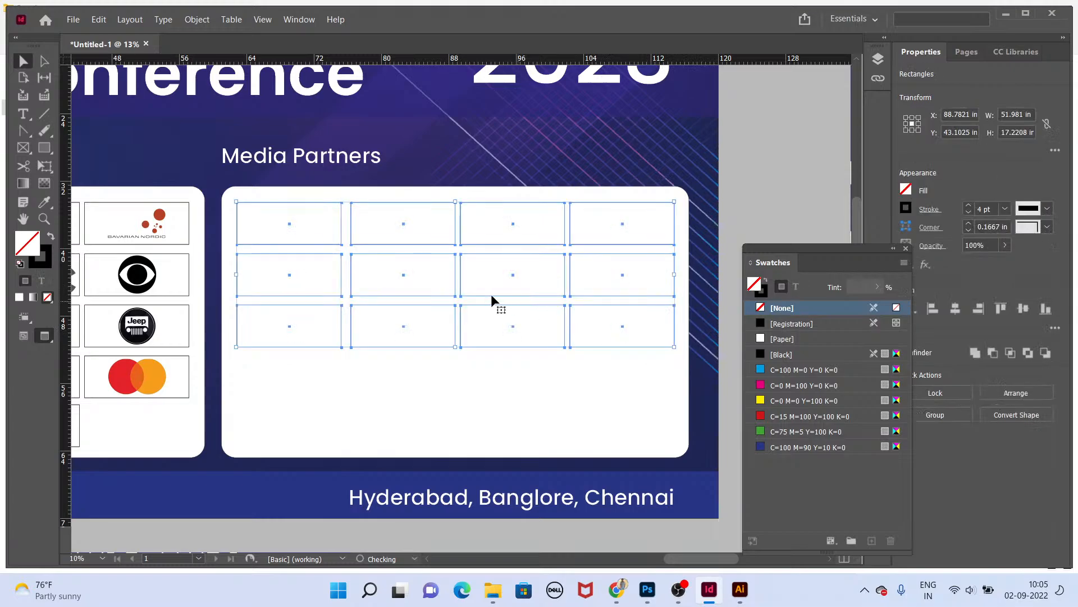
Step: Stretch the Media Partners placeholder grid down to about 23 in tall
key(e)
drag(460, 347, 464, 396)
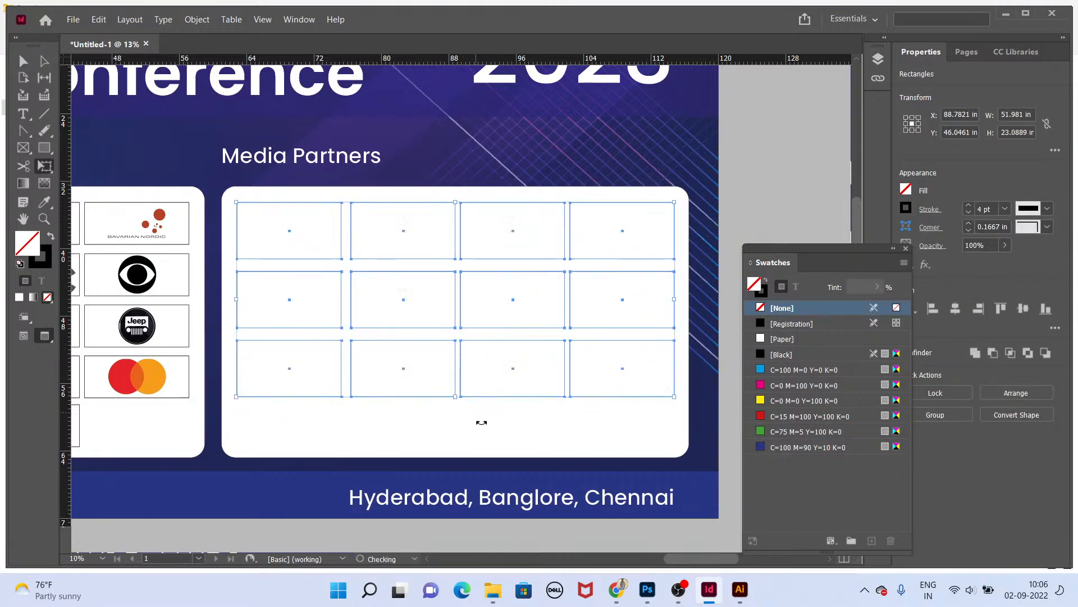
click(485, 425)
key(ctrl+minus)
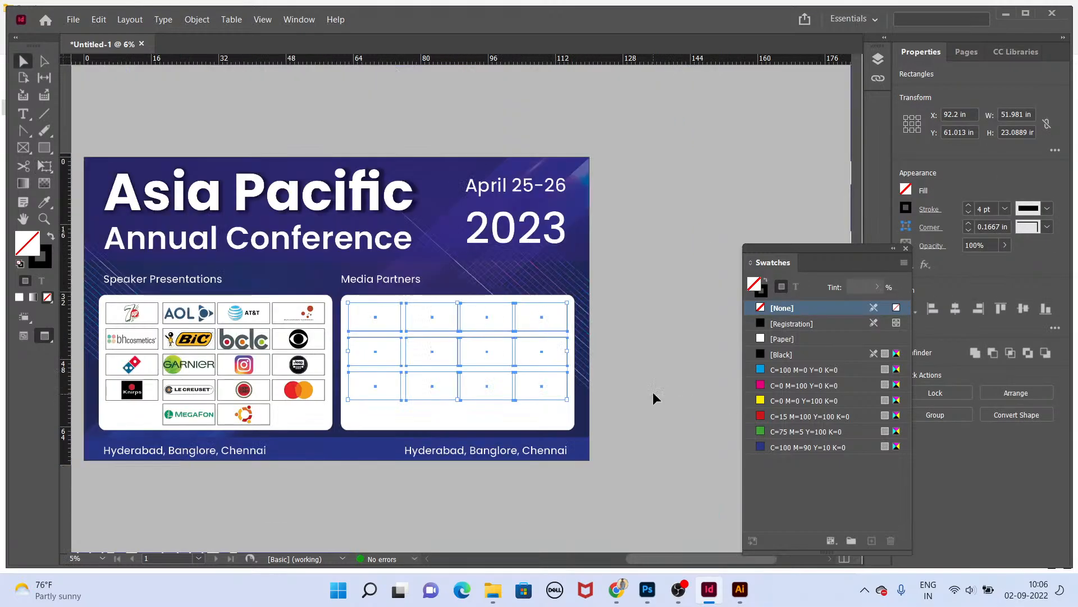
Step: Switch to File Explorer and load all the Media Partners folder logo files into the place cursor
key(alt+Tab)
key(alt+Up)
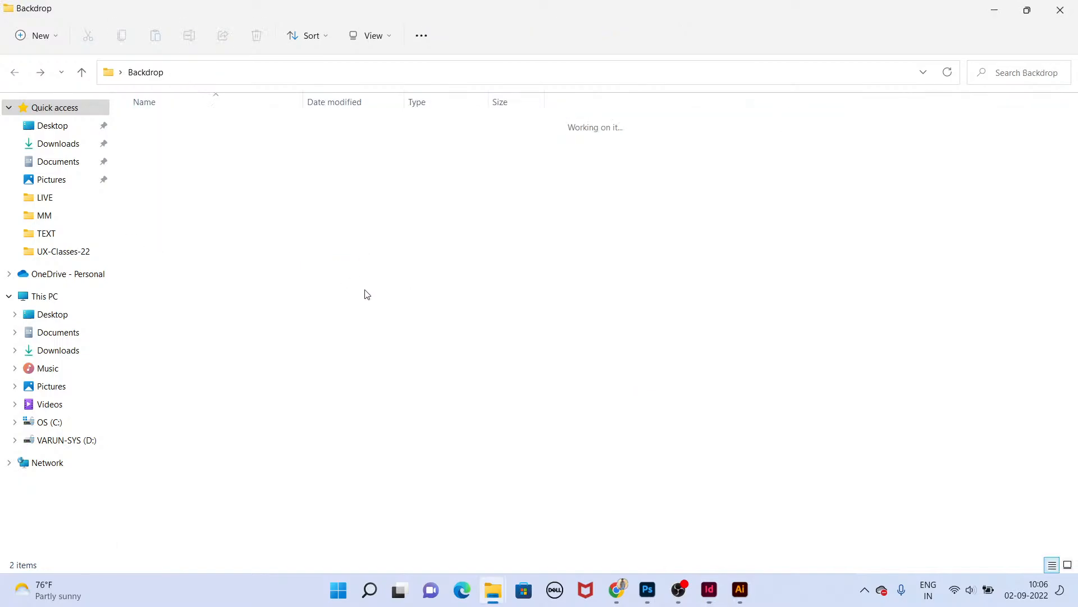
double_click(222, 126)
key(ctrl+a)
drag(230, 157, 668, 393)
key(alt+Tab)
scroll(414, 339, up, 2)
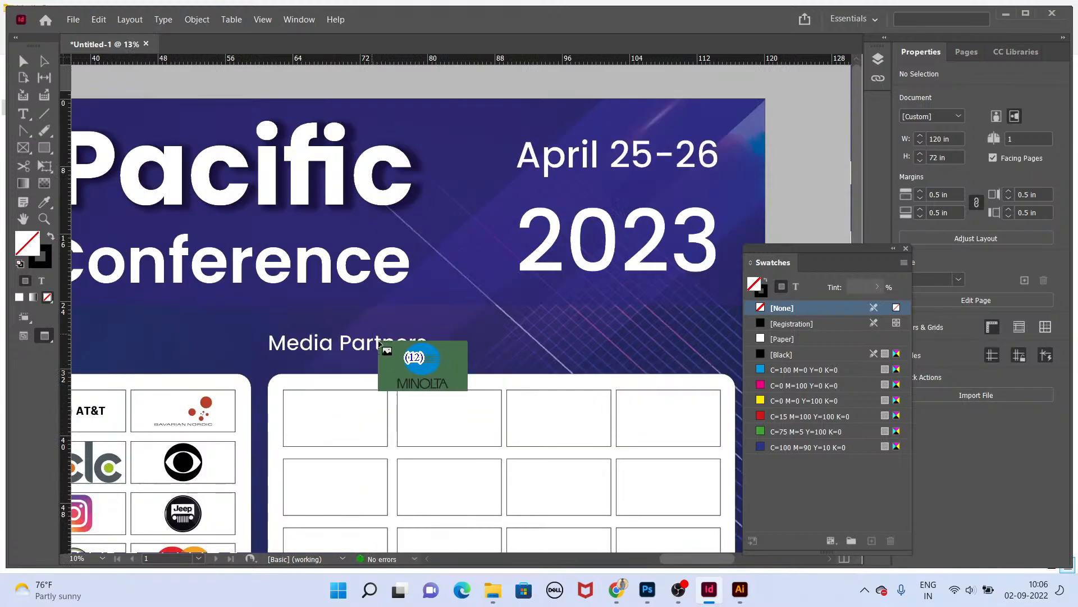
Step: Place the loaded Media Partners logos into the grid frames, then undo the placement
click(381, 419)
click(427, 417)
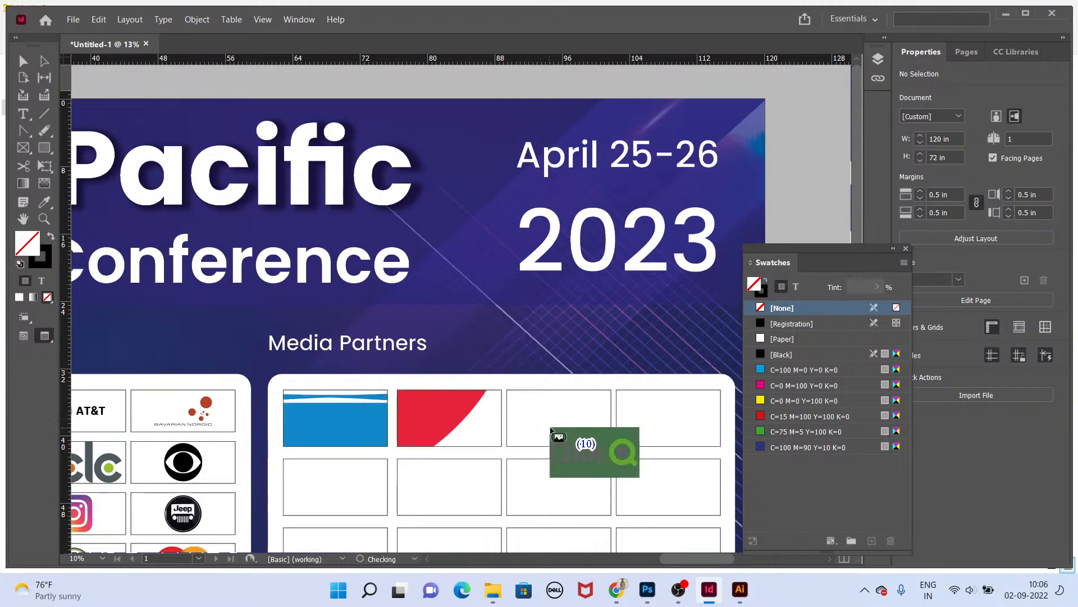
click(551, 431)
click(657, 435)
click(369, 482)
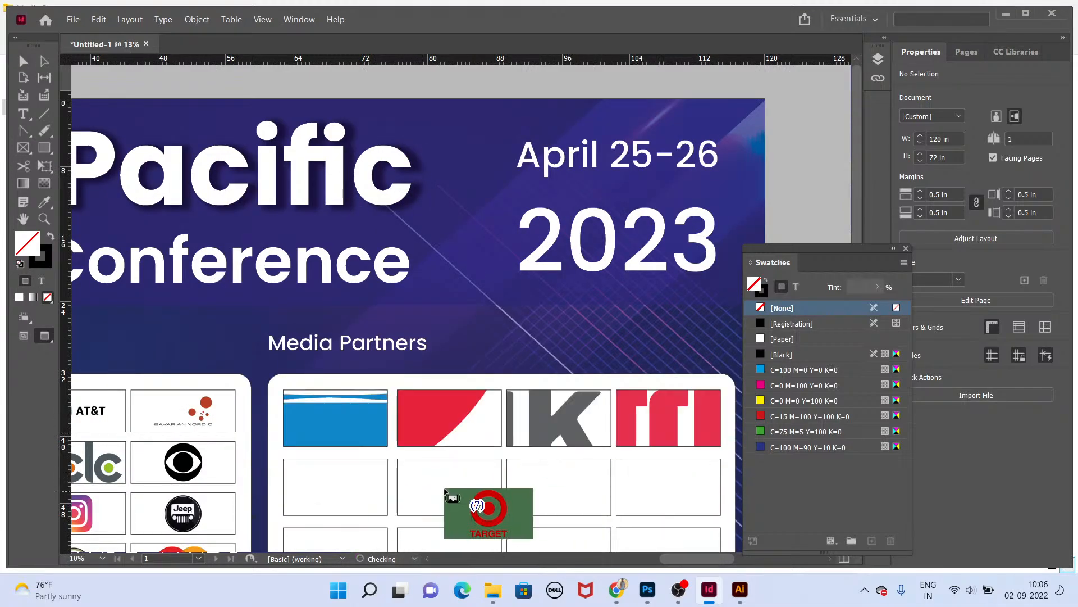
click(449, 485)
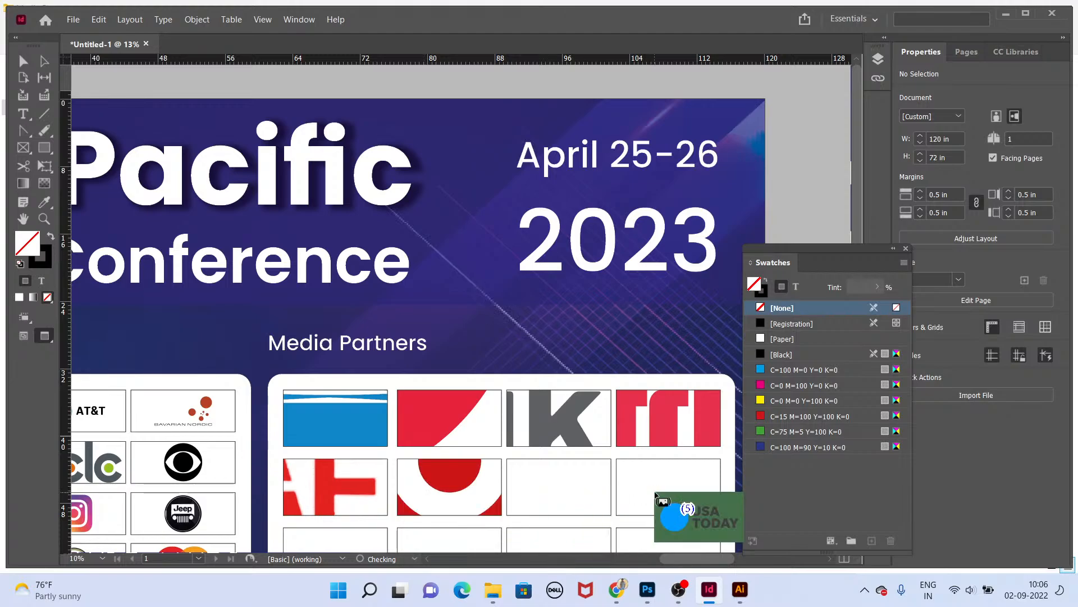
drag(576, 474, 604, 501)
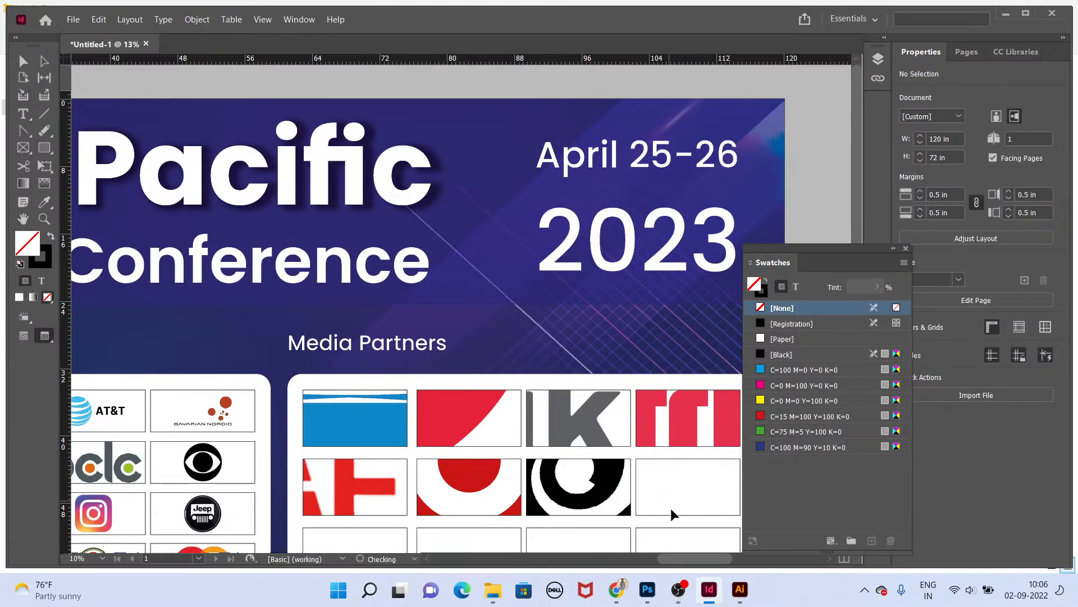
scroll(648, 493, down, 5)
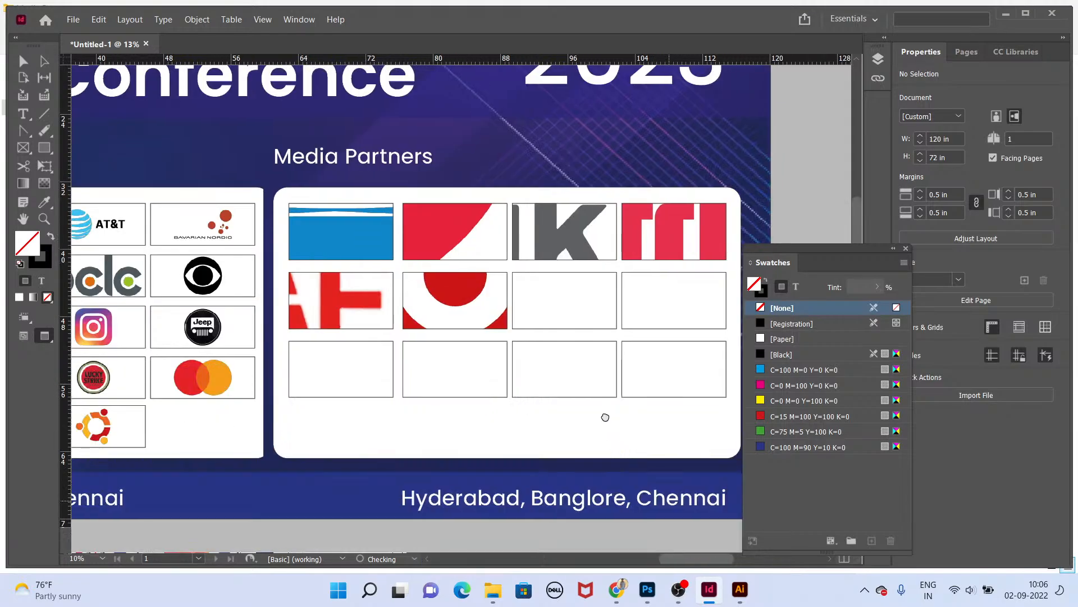
drag(606, 417, 604, 416)
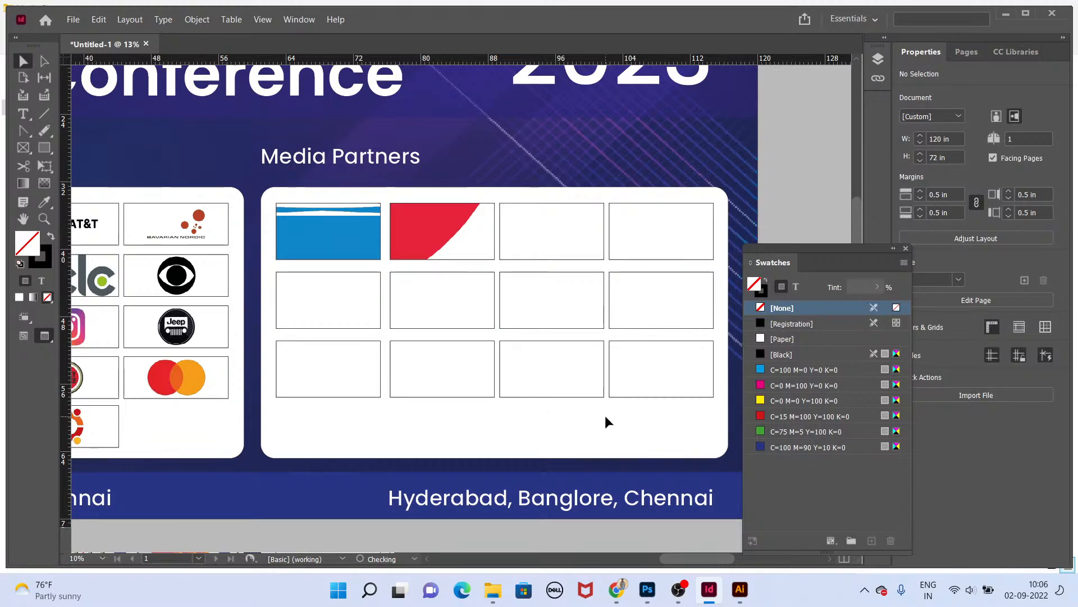
key(ctrl+z)
key(ctrl+z)
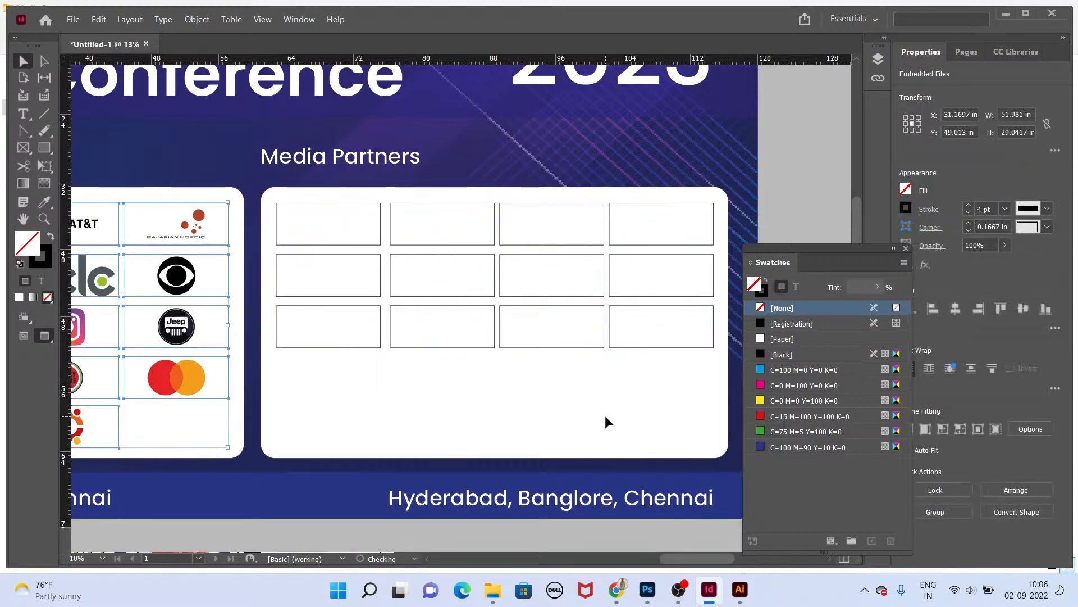
key(ctrl+shift+z)
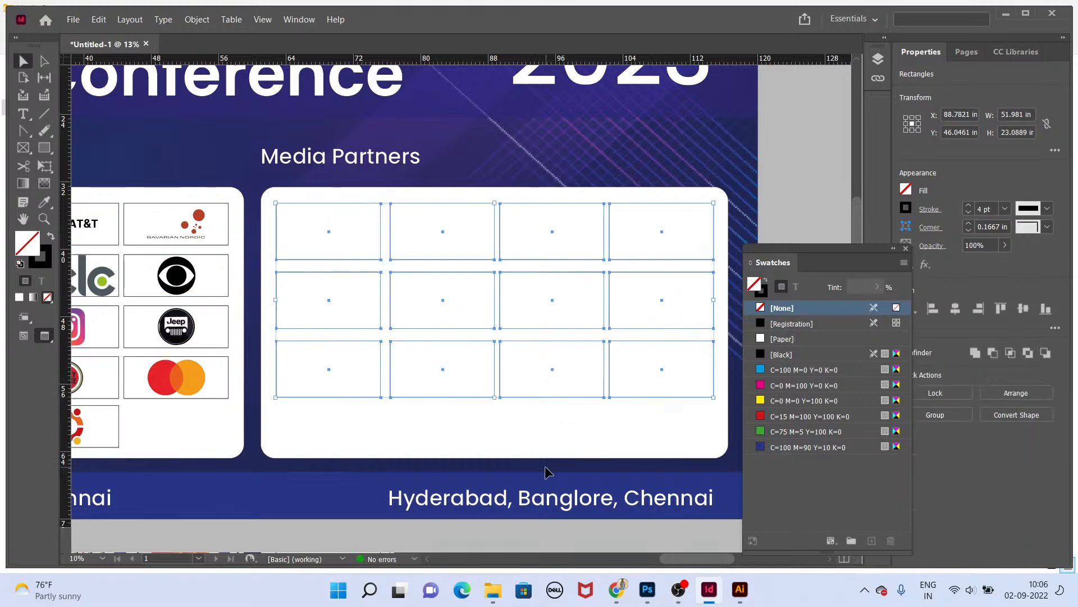
Step: Reload all the Media Partners logo files from File Explorer into the place cursor
click(530, 436)
key(alt+Tab)
key(alt+Tab)
drag(173, 156, 349, 234)
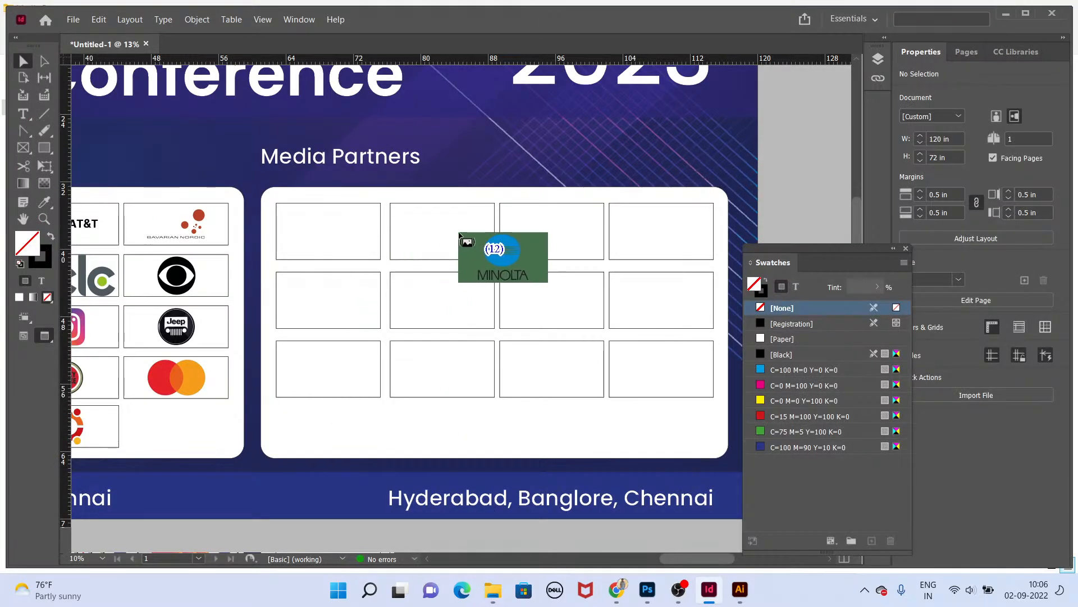
Step: Place the twelve Media Partners logos into the grid frames row by row and fill each frame proportionally
click(459, 233)
click(533, 228)
click(626, 232)
click(354, 295)
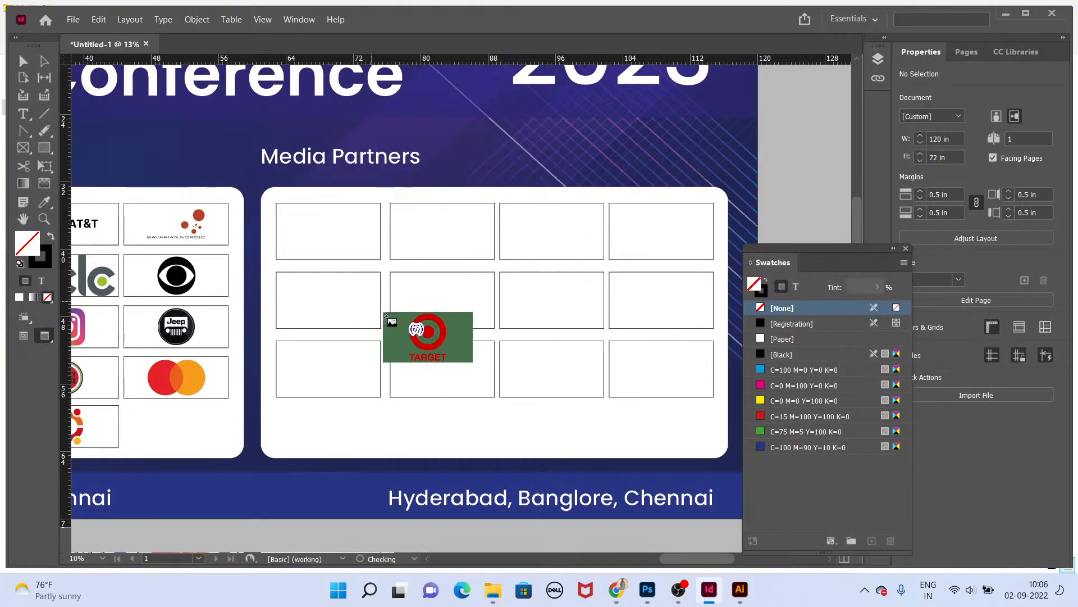
click(405, 313)
click(553, 308)
click(656, 312)
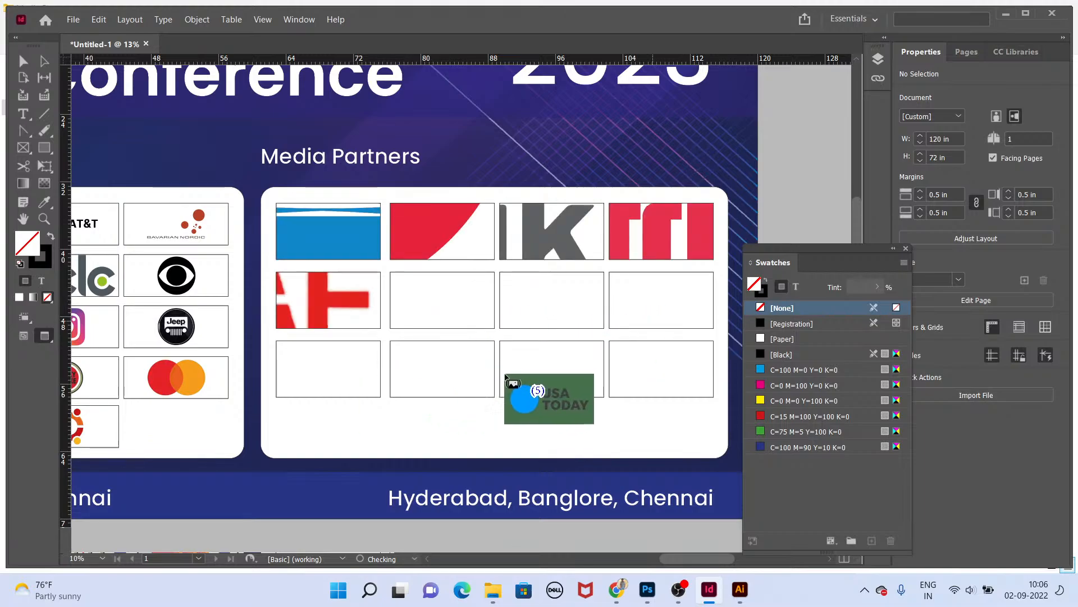
click(698, 382)
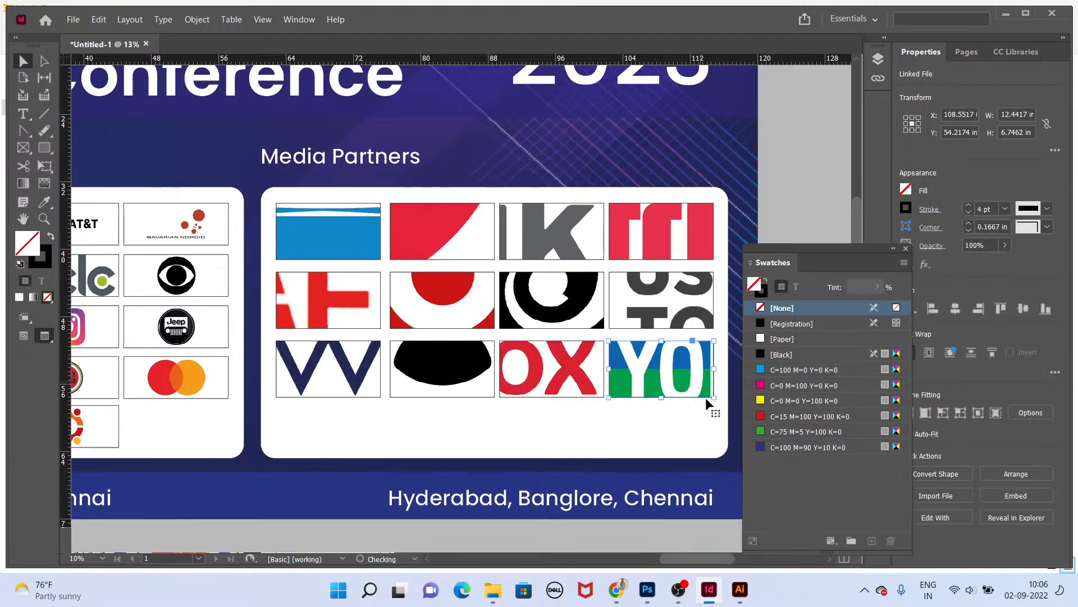
drag(613, 349, 349, 234)
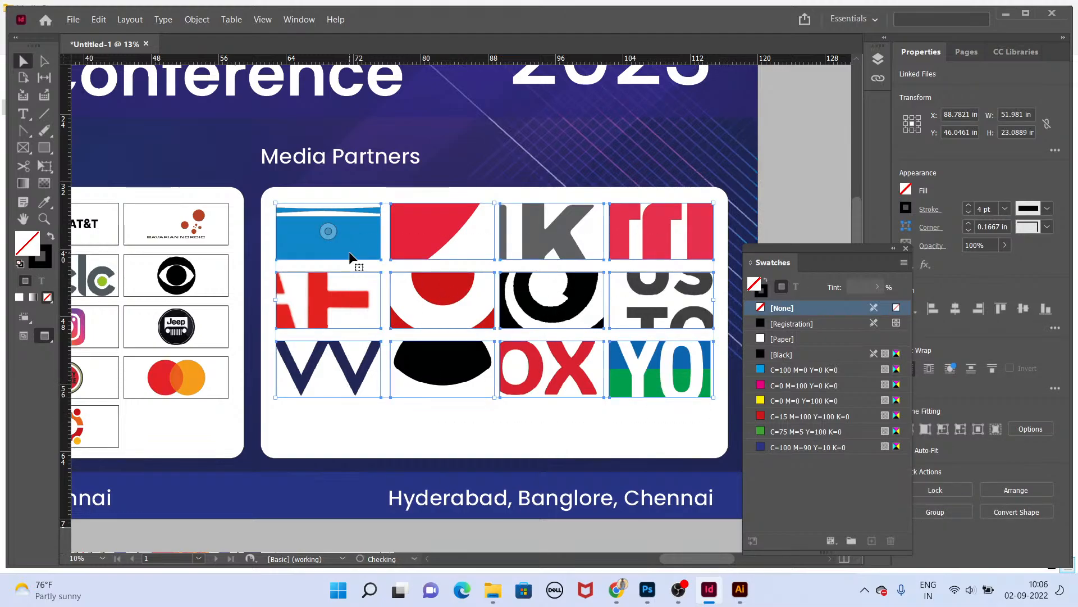
key(ctrl+alt+shift+e)
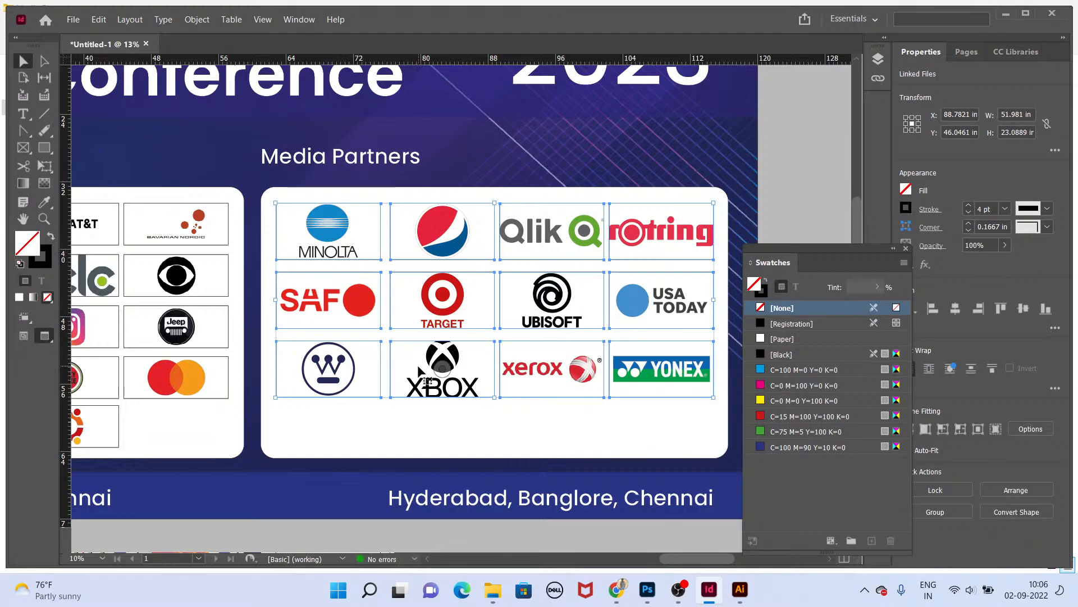
Step: Open the inde-shot shortcut notes in the TEXT folder and review the Fill Frame Proportionally shortcut
key(super+d)
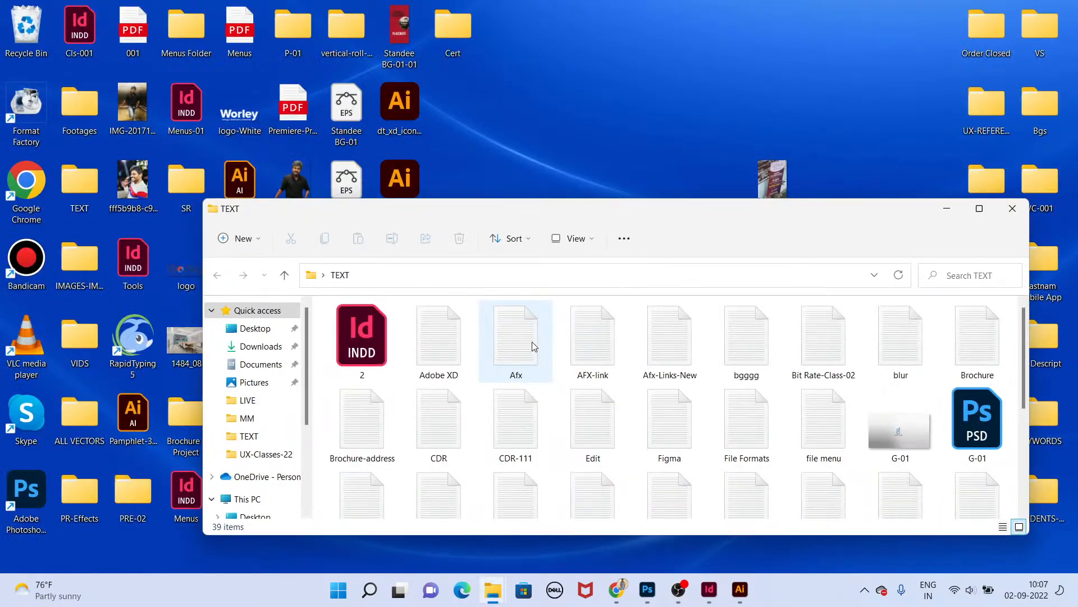
click(540, 337)
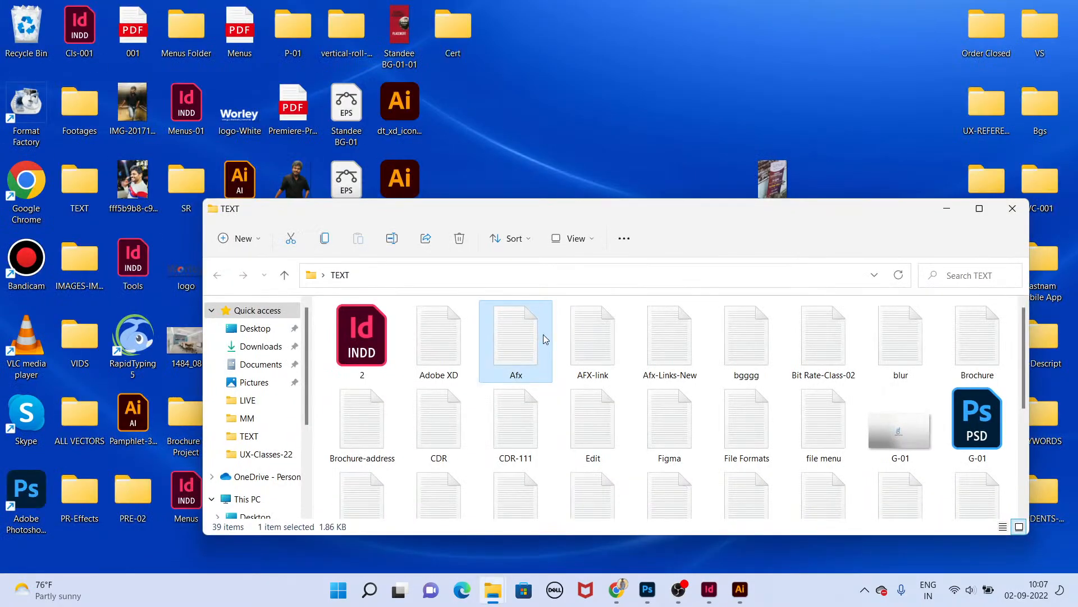
text(in)
key(Return)
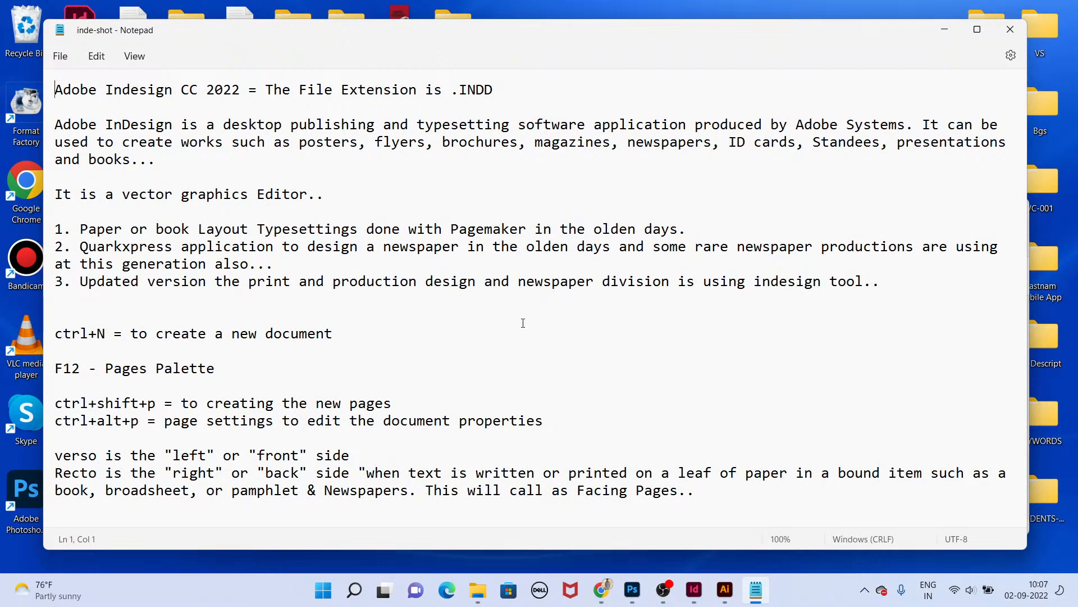
scroll(523, 323, down, 20)
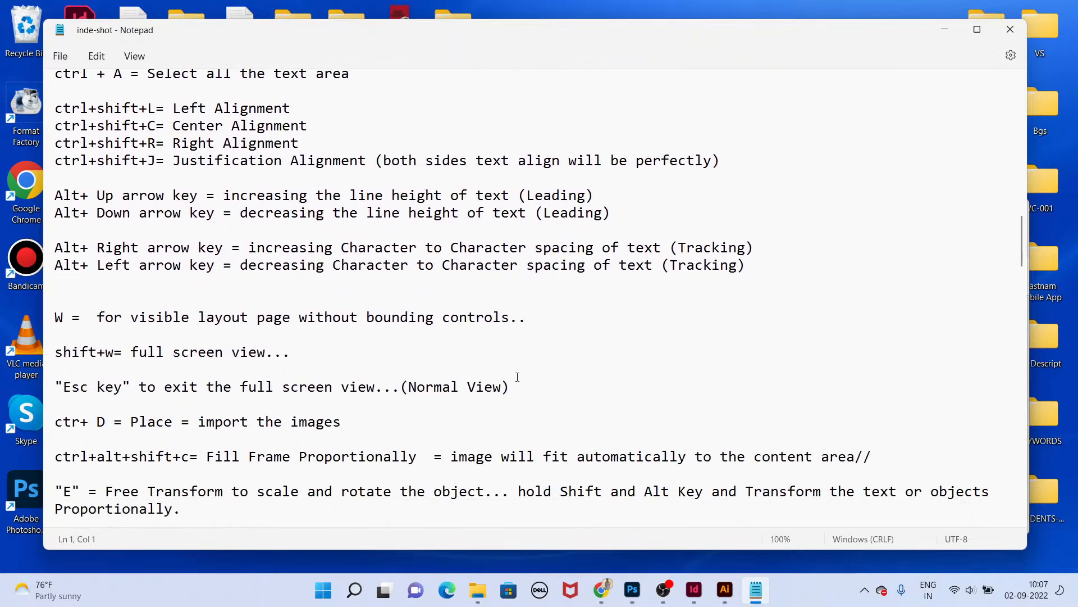
scroll(518, 376, down, 6)
scroll(515, 375, down, 1)
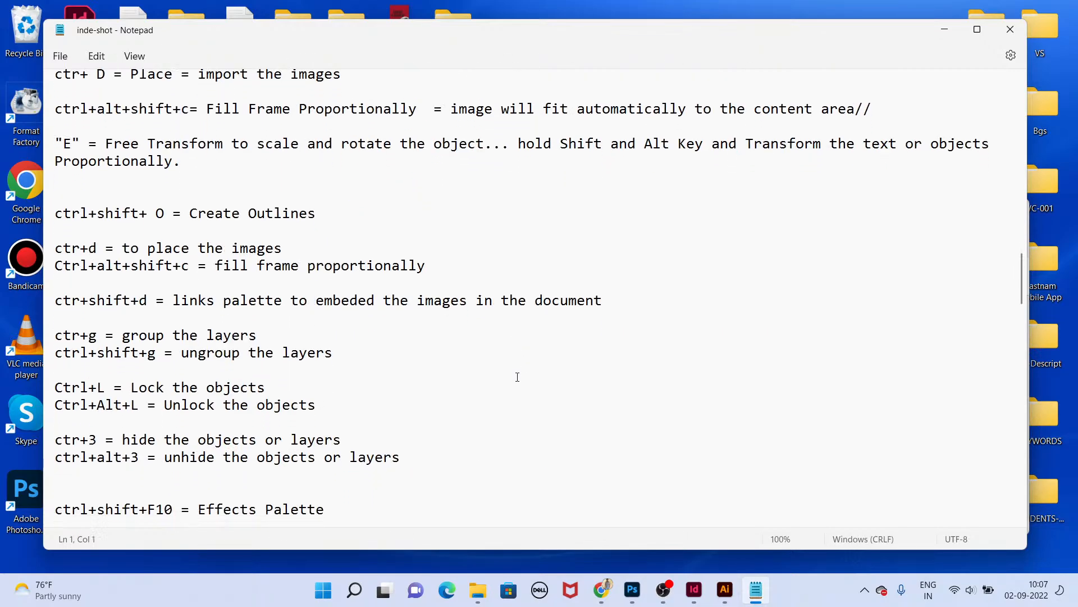
scroll(291, 190, up, 1)
drag(240, 144, 635, 161)
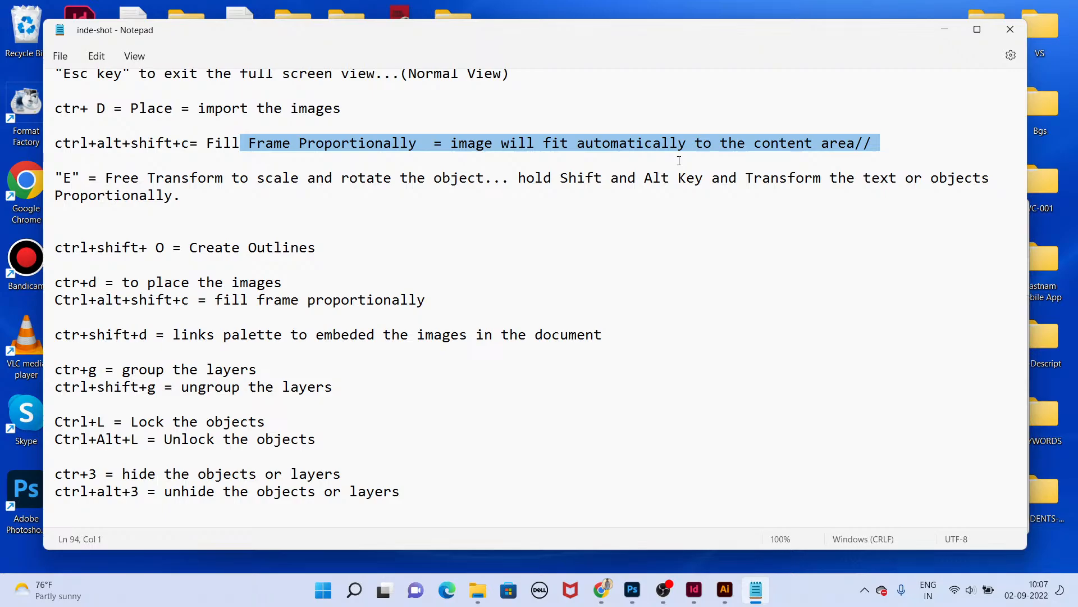
key(alt+Tab)
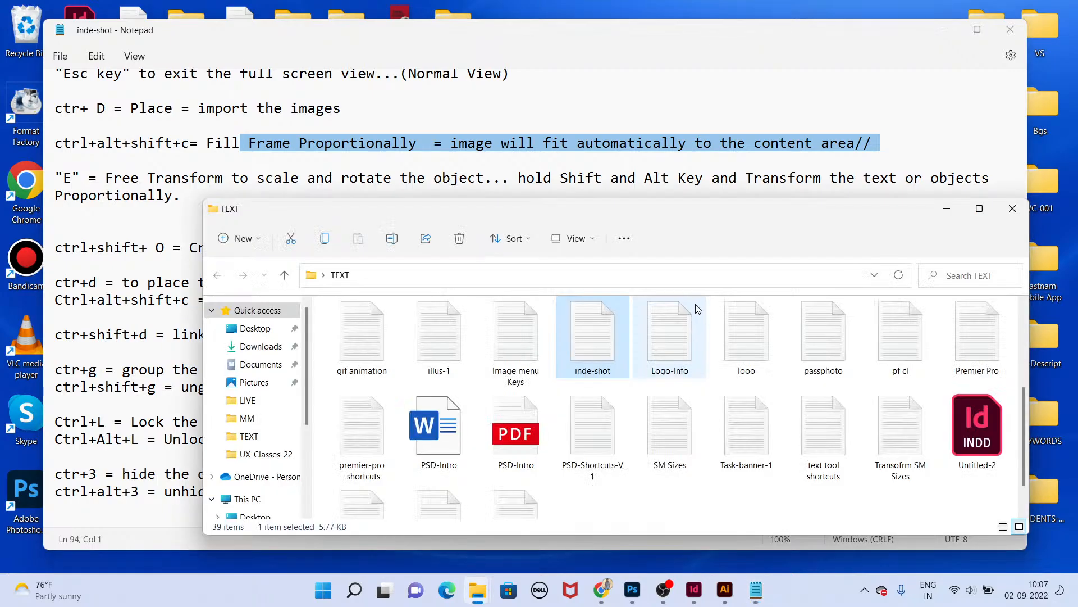
key(alt+Tab)
key(alt+Tab)
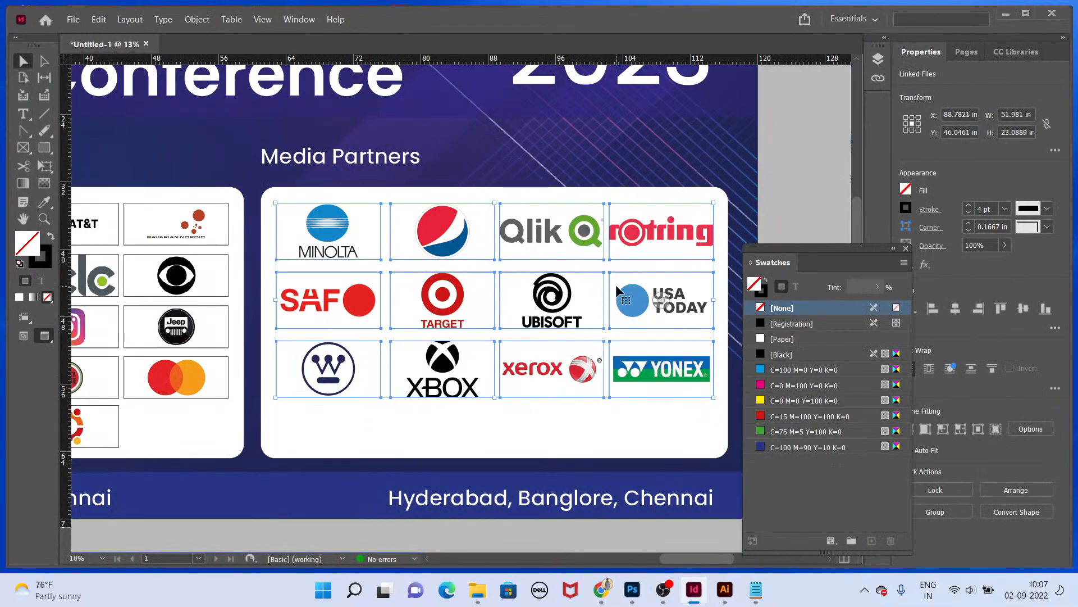
Step: Scale the Minolta and Pepsi logos down slightly inside their frames with Free Transform
click(473, 421)
double_click(337, 237)
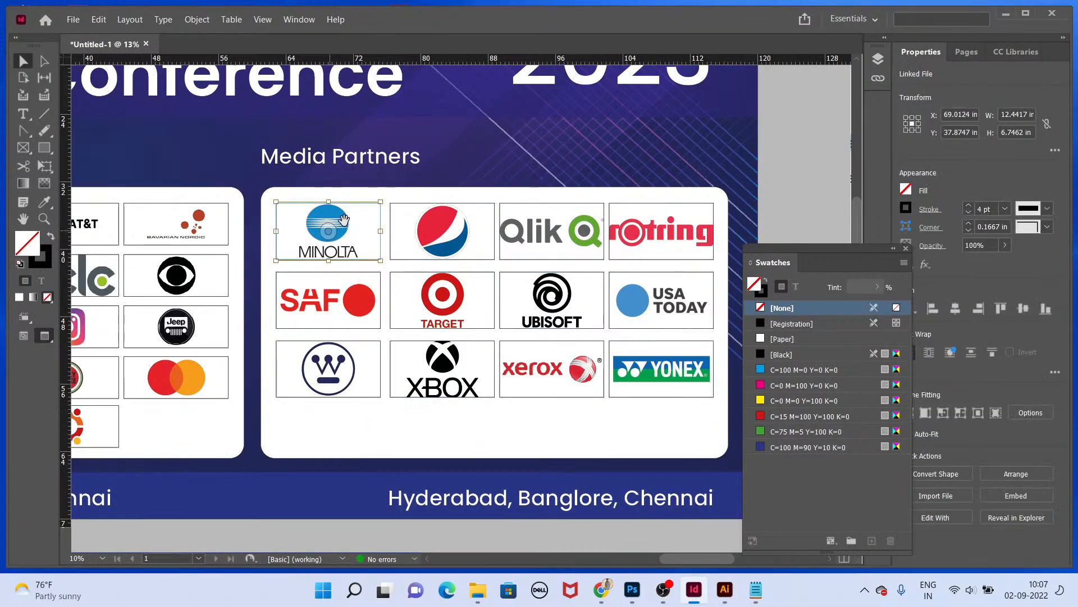
key(e)
drag(384, 202, 373, 208)
click(456, 236)
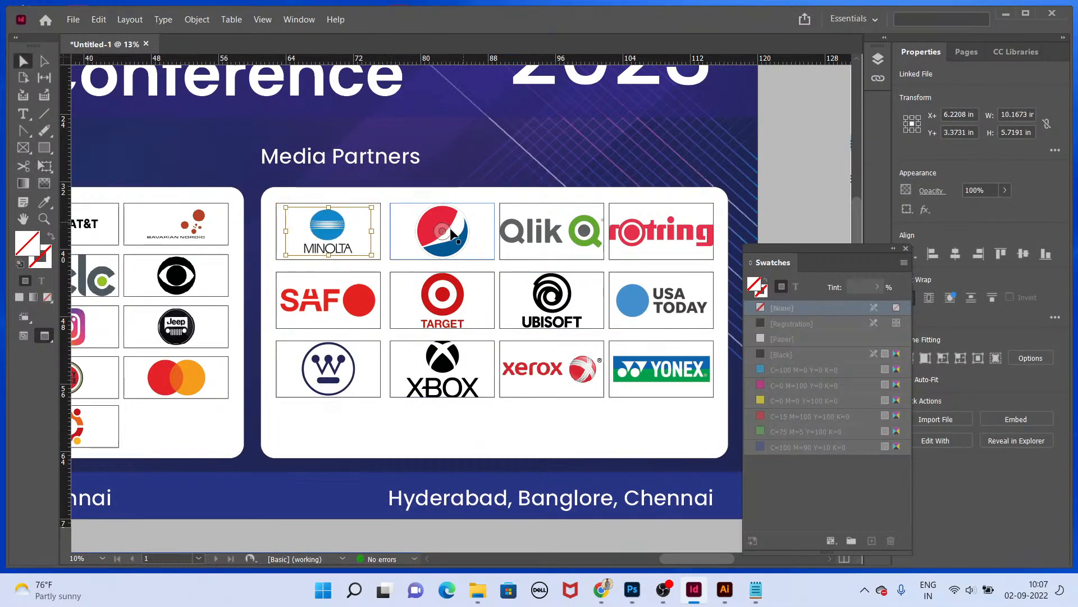
drag(499, 202, 490, 209)
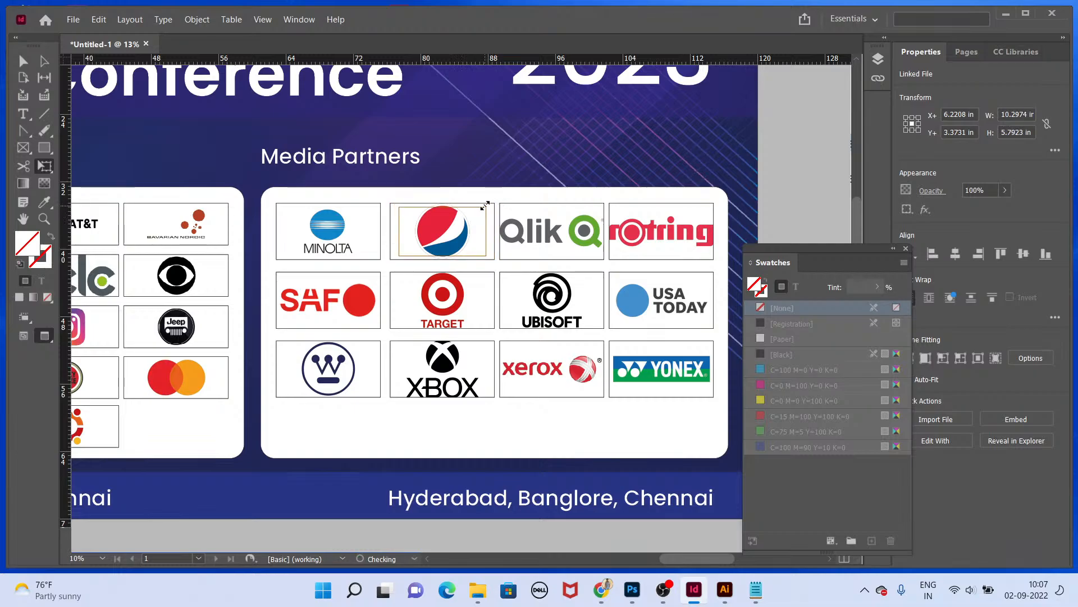
key(v)
Step: Scale the Qlik and Rotring logos down slightly inside their frames with Free Transform
click(569, 229)
key(e)
double_click(595, 204)
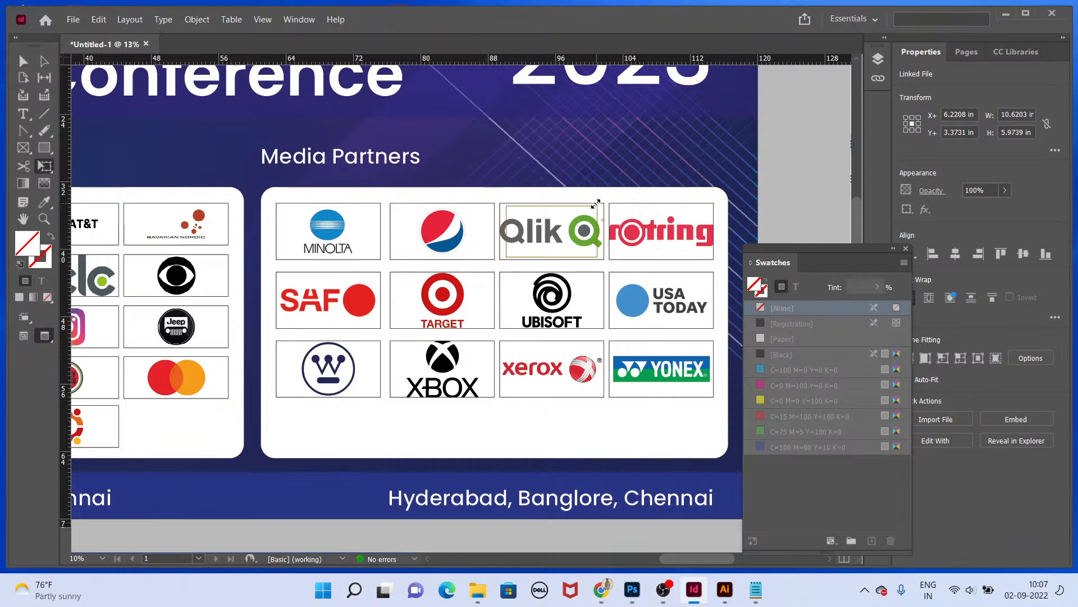
drag(595, 204, 594, 205)
click(663, 228)
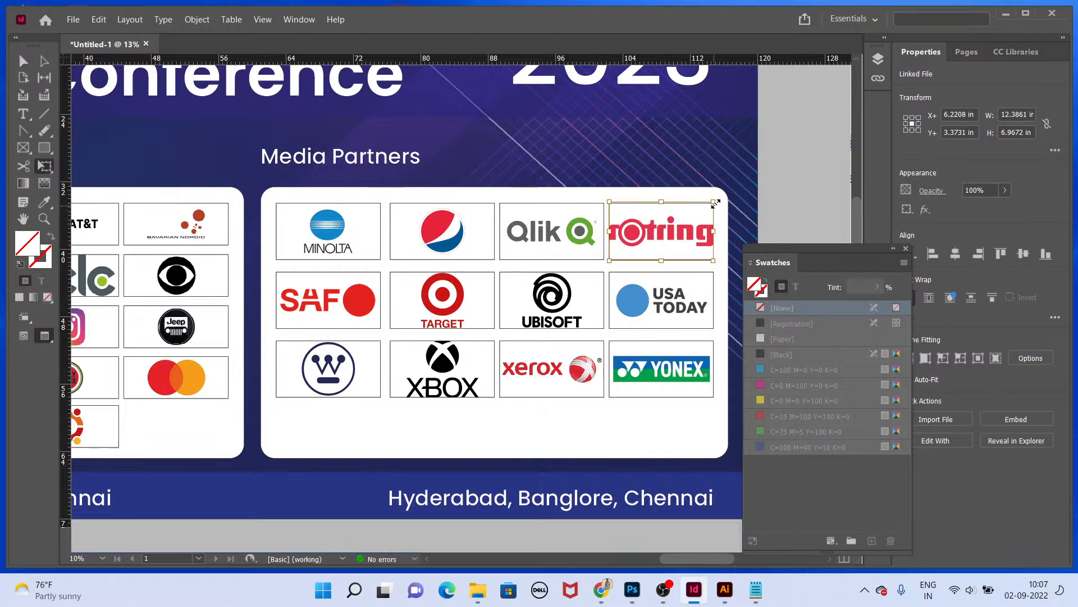
drag(713, 203, 705, 208)
key(v)
Step: Scale the Ubisoft and Target logos down slightly inside their frames with Free Transform
click(663, 306)
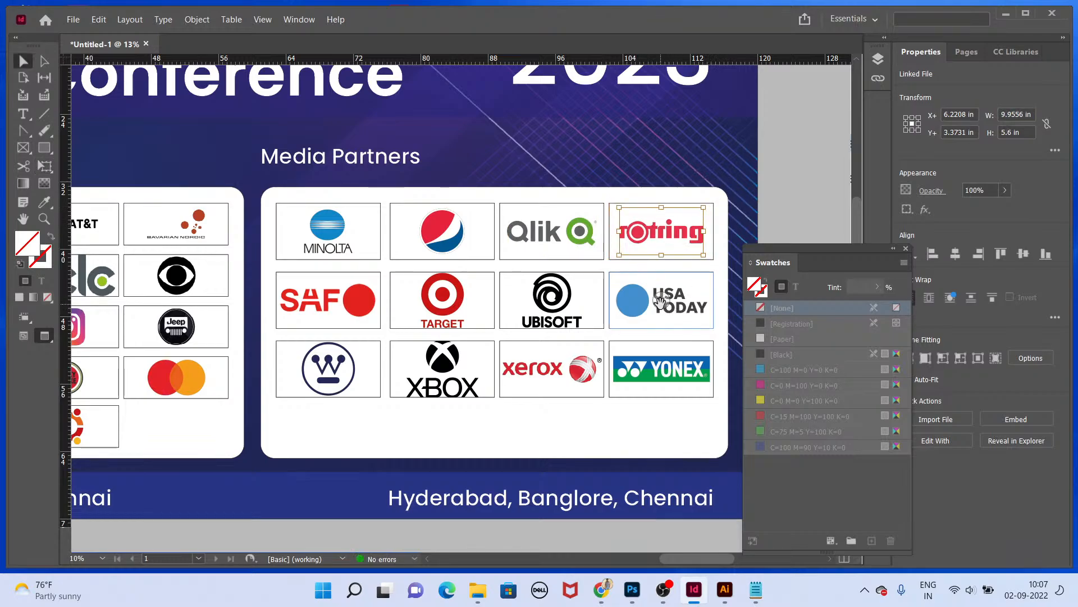
click(552, 304)
key(e)
drag(603, 269, 597, 275)
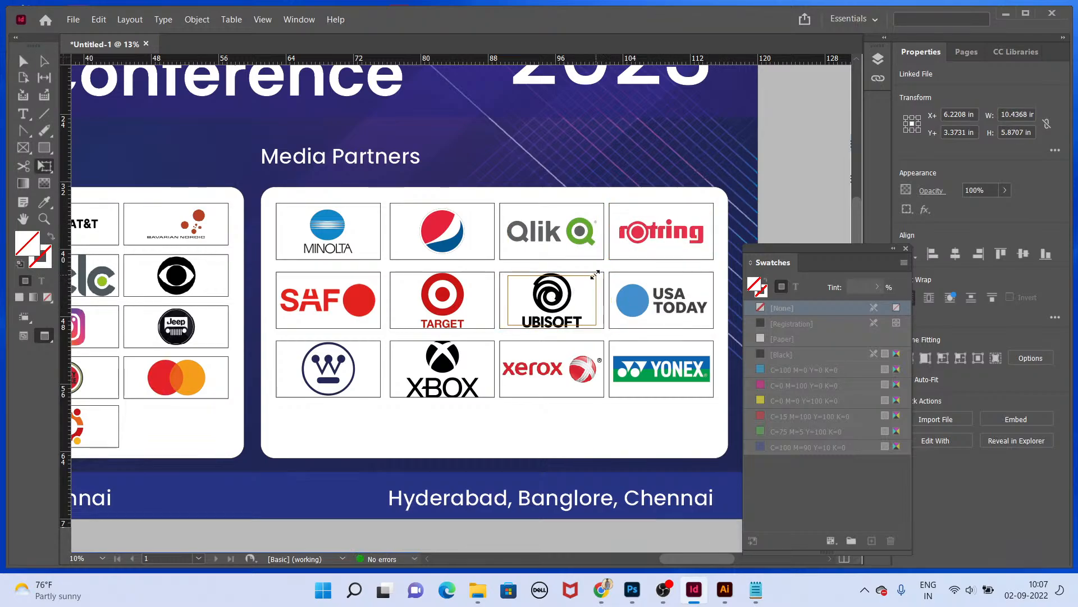
click(483, 281)
key(v)
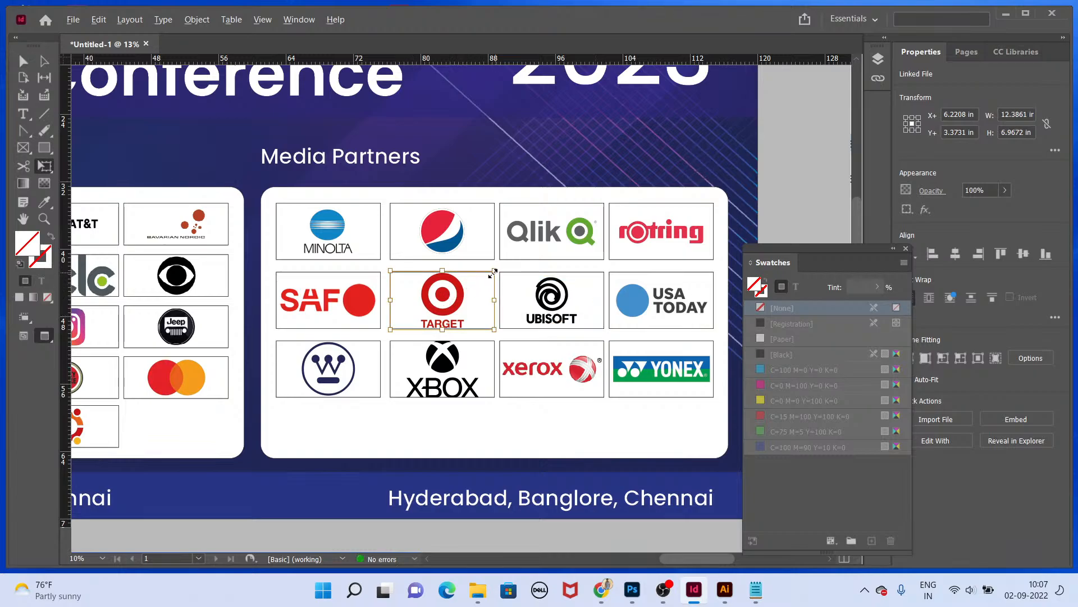
drag(493, 274, 483, 280)
Step: Scale the SAF logo down slightly inside its frame with Free Transform
key(v)
click(371, 281)
key(e)
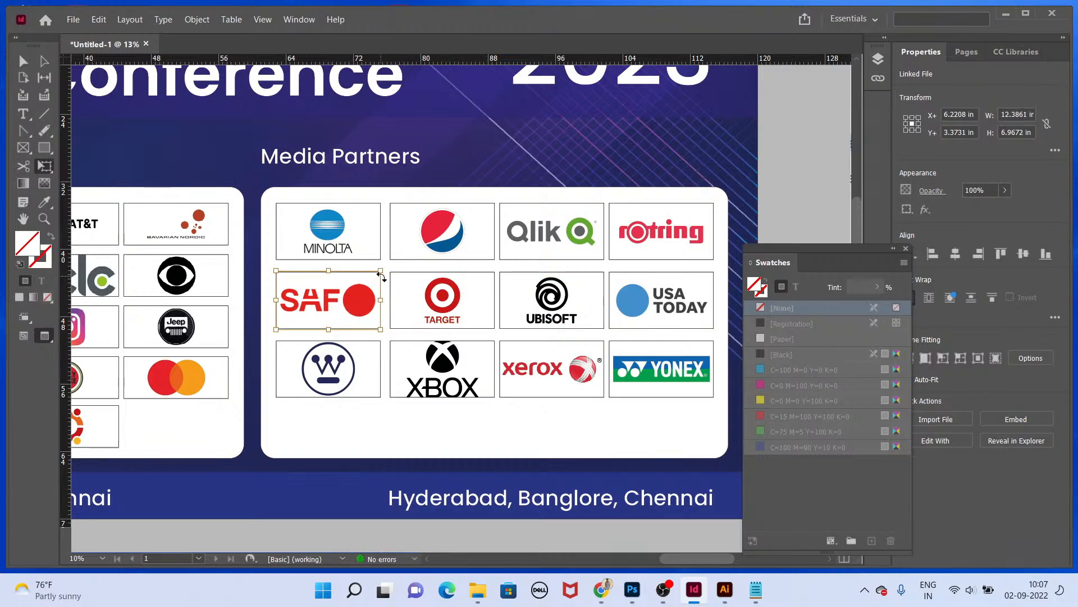
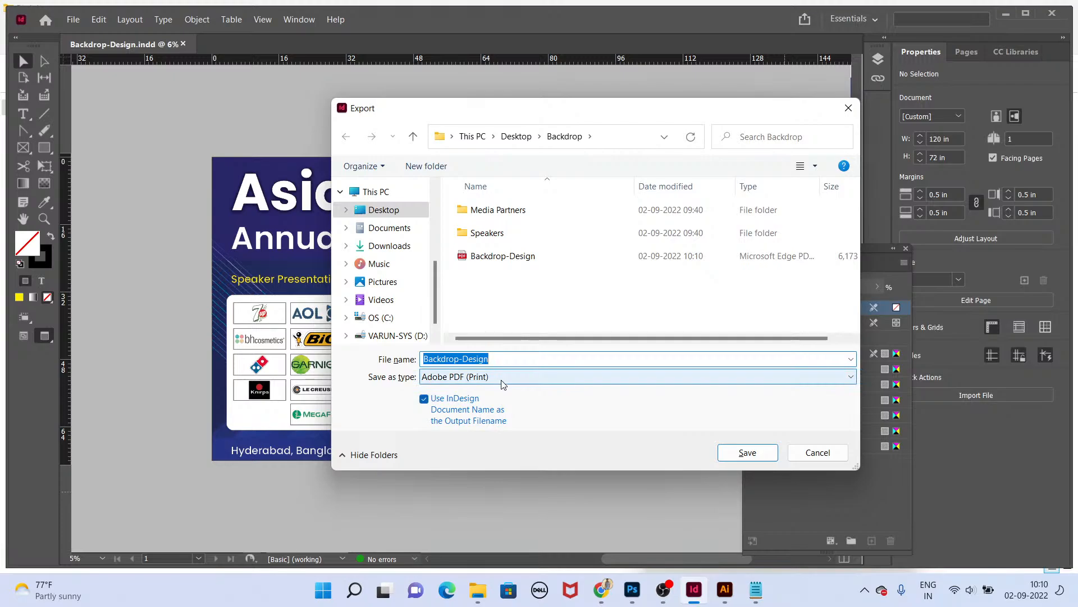
Step: Export the backdrop as an Adobe PDF (Interactive) file named Backdrop-Design-01 and open it after exporting
click(502, 381)
click(505, 392)
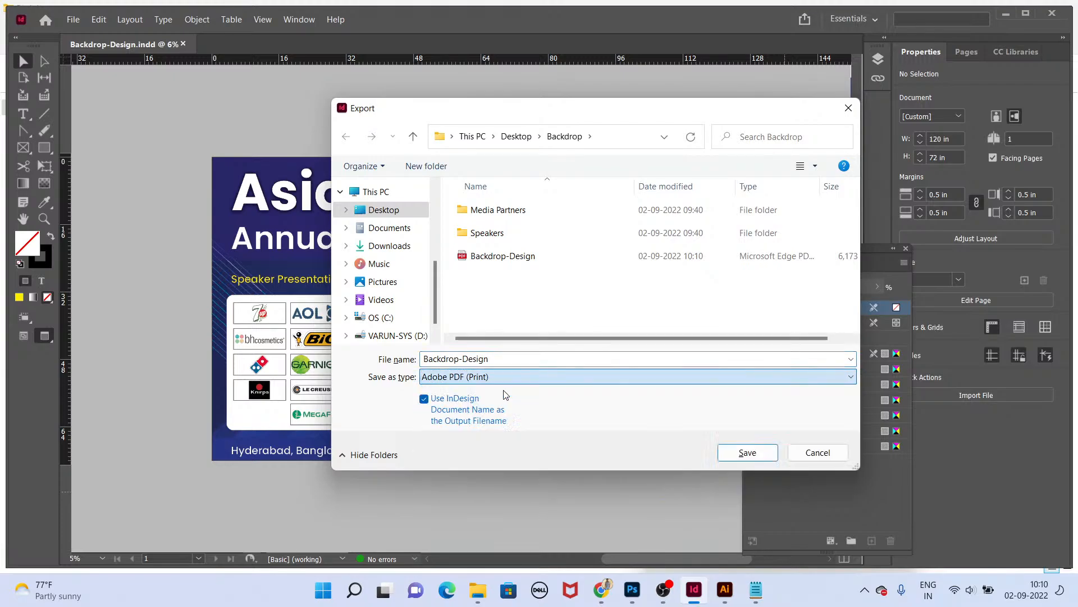
click(505, 378)
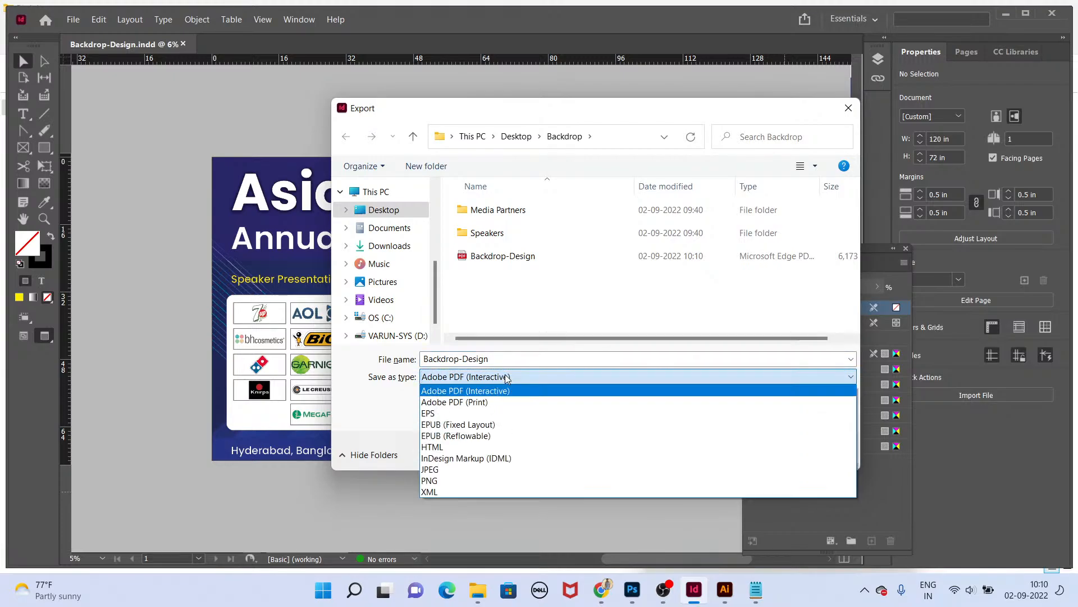
click(507, 378)
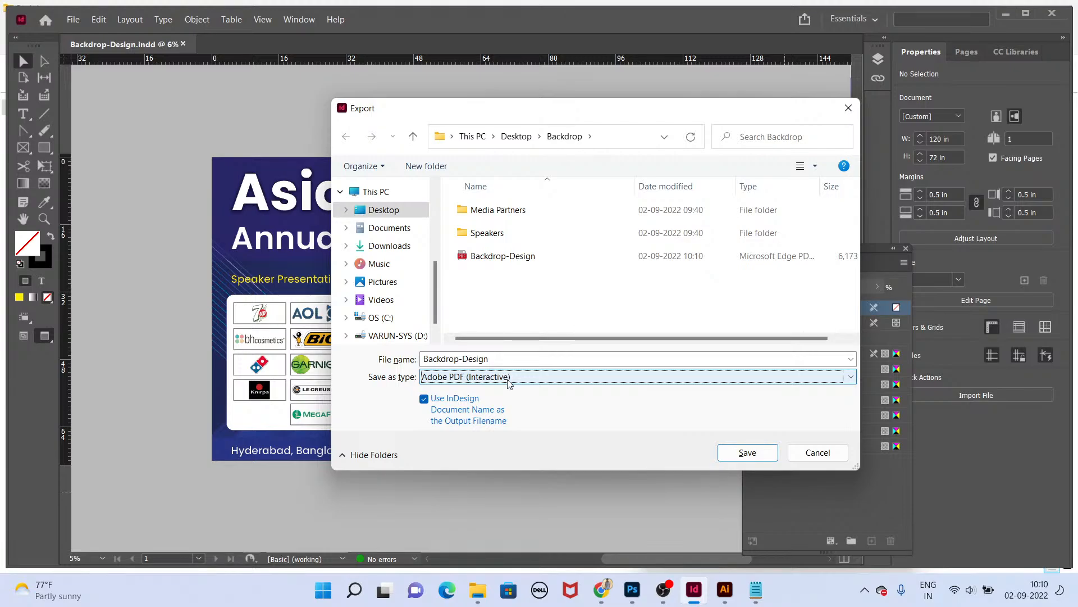
click(747, 453)
click(618, 292)
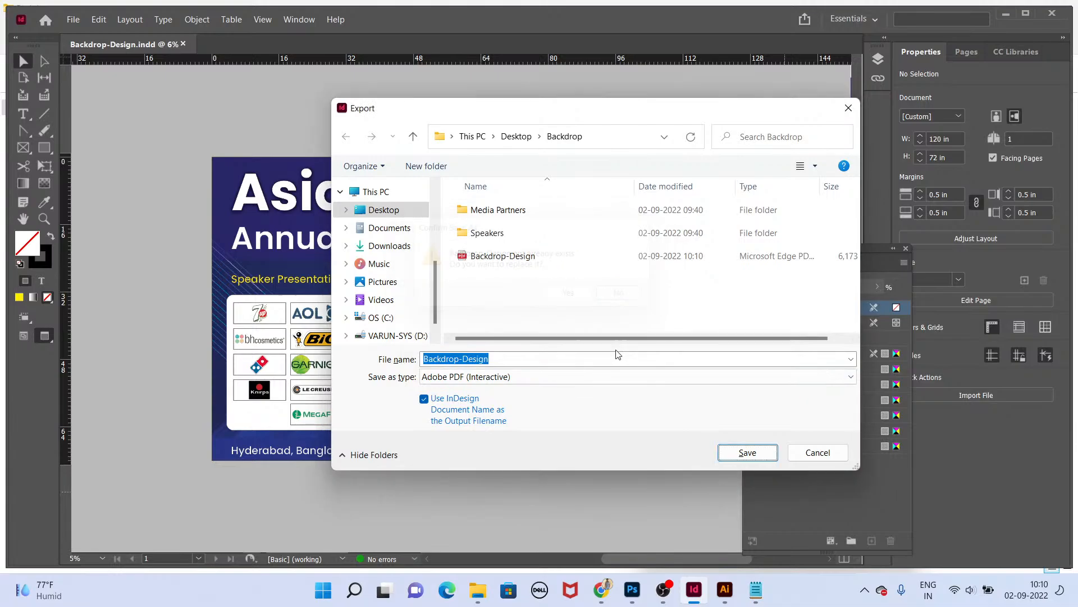
click(619, 355)
text(-01)
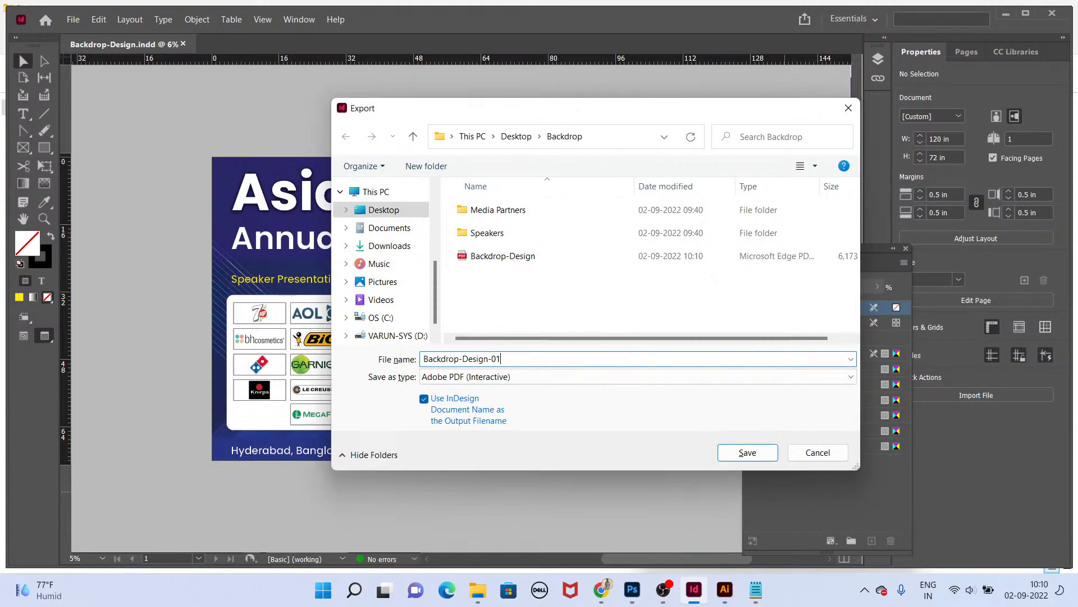
key(Return)
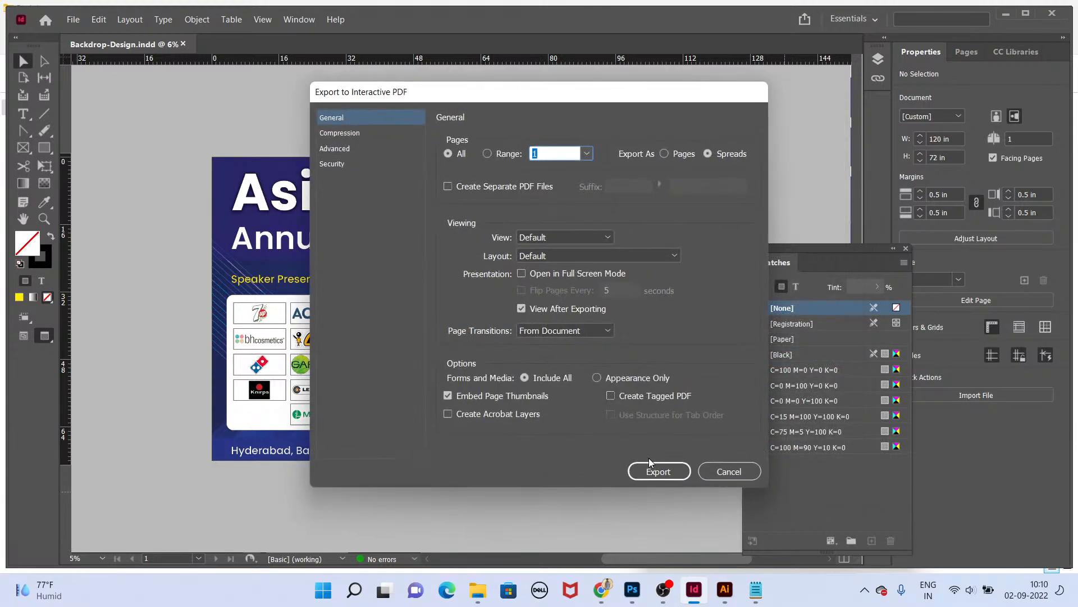
click(648, 463)
click(586, 324)
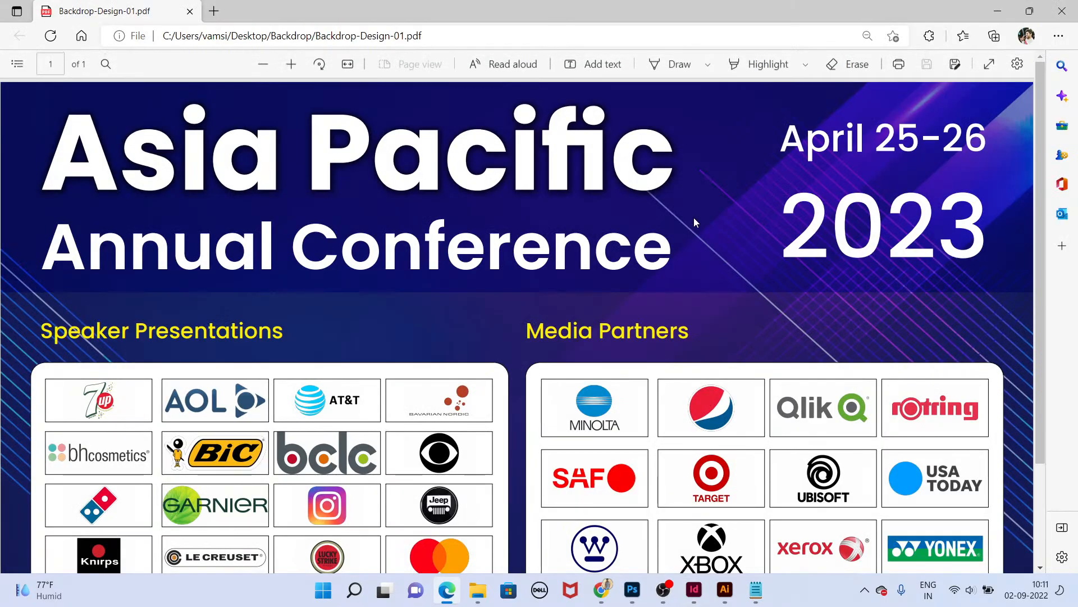
Step: Inspect the exported PDF's artwork up close, then close the PDF viewer
scroll(673, 248, up, 2)
scroll(668, 253, up, 2)
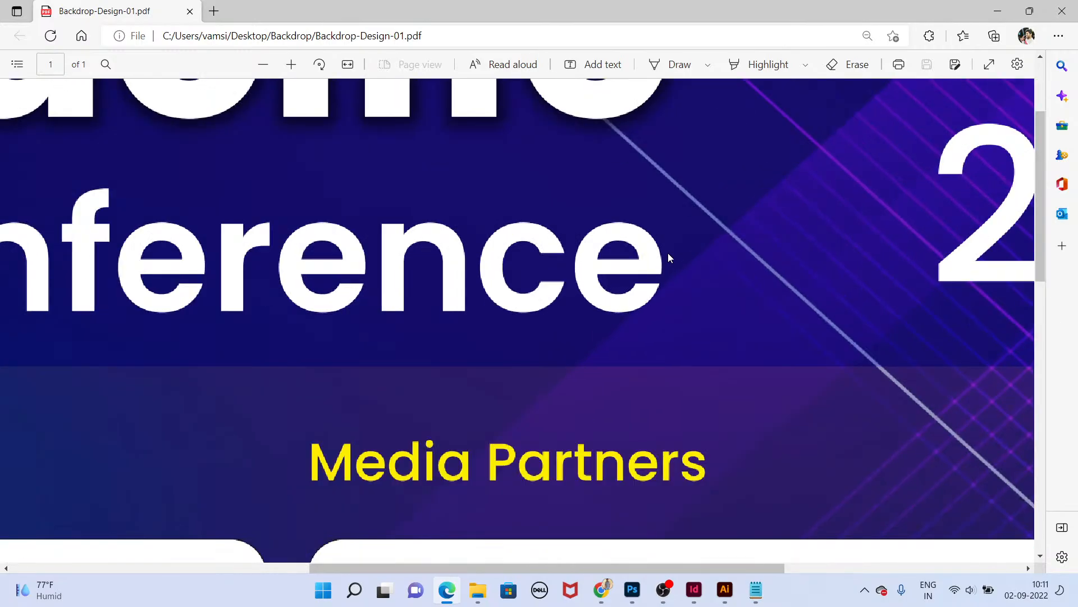
scroll(668, 252, down, 1)
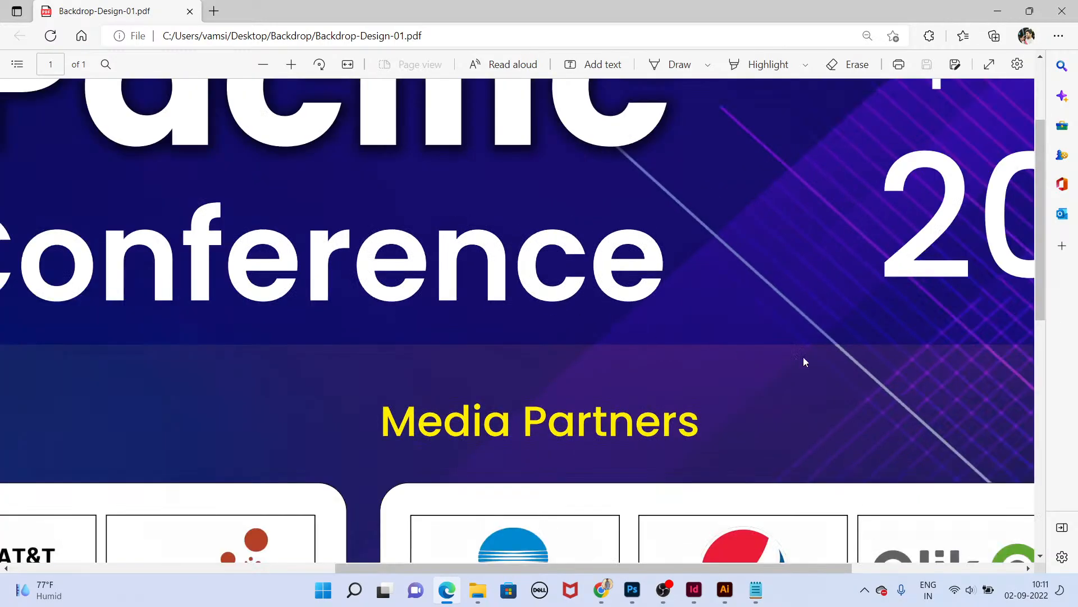
drag(1041, 282, 1038, 110)
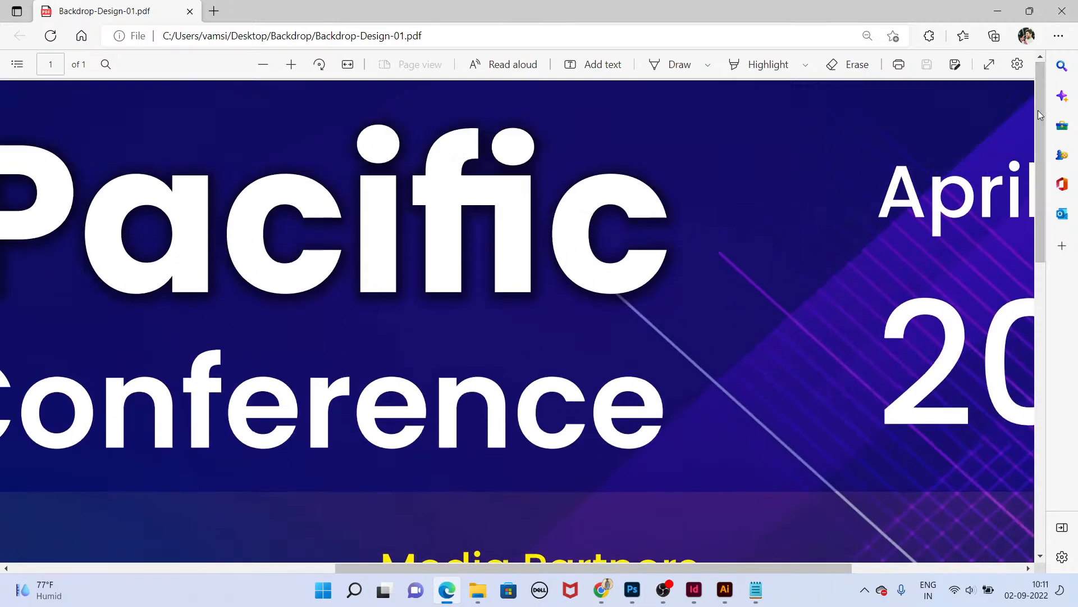
click(1075, 21)
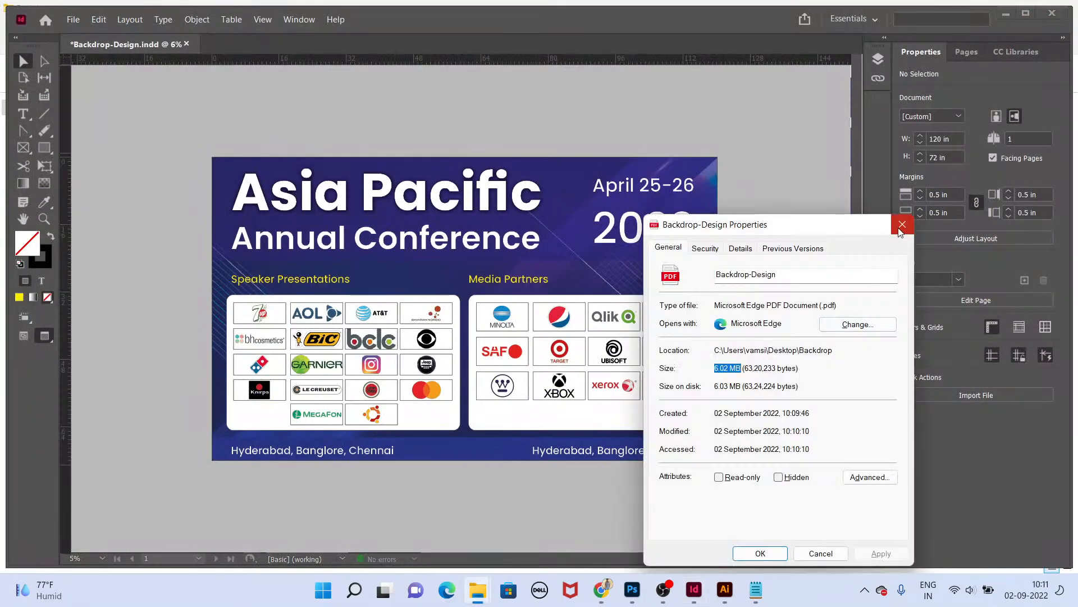
Step: Check the file size of Backdrop-Design-01 in its file properties
click(901, 231)
key(alt+Tab)
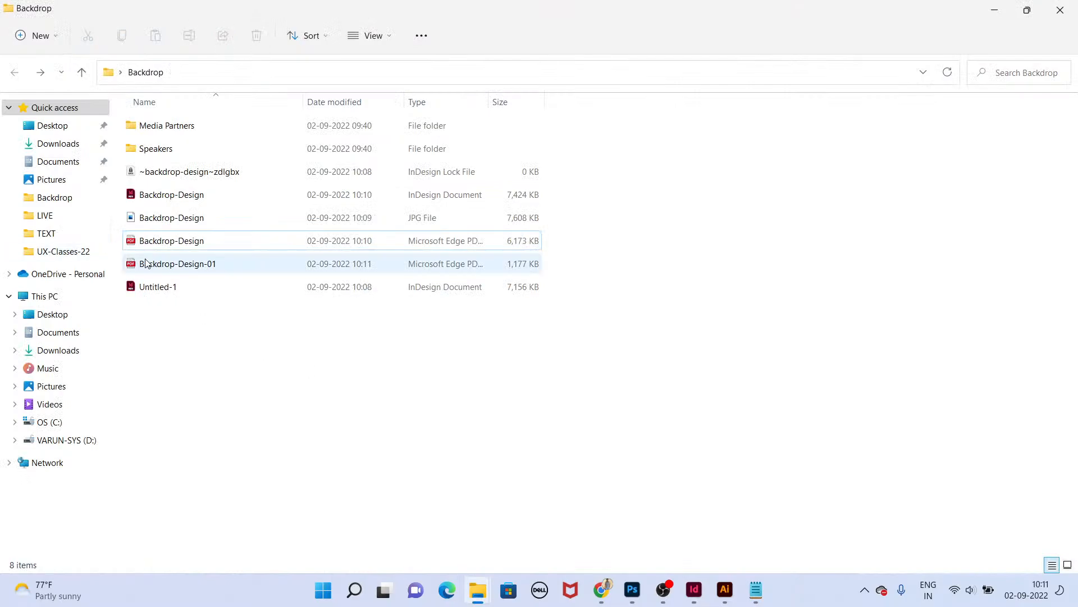
click(146, 264)
key(alt+Return)
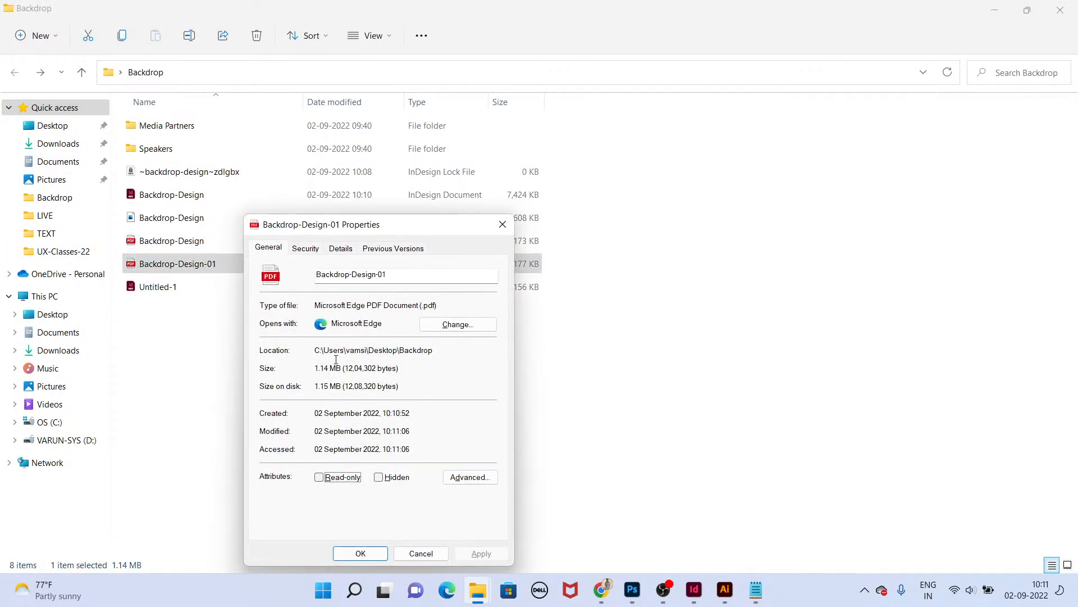
drag(318, 368, 349, 368)
drag(359, 234, 730, 177)
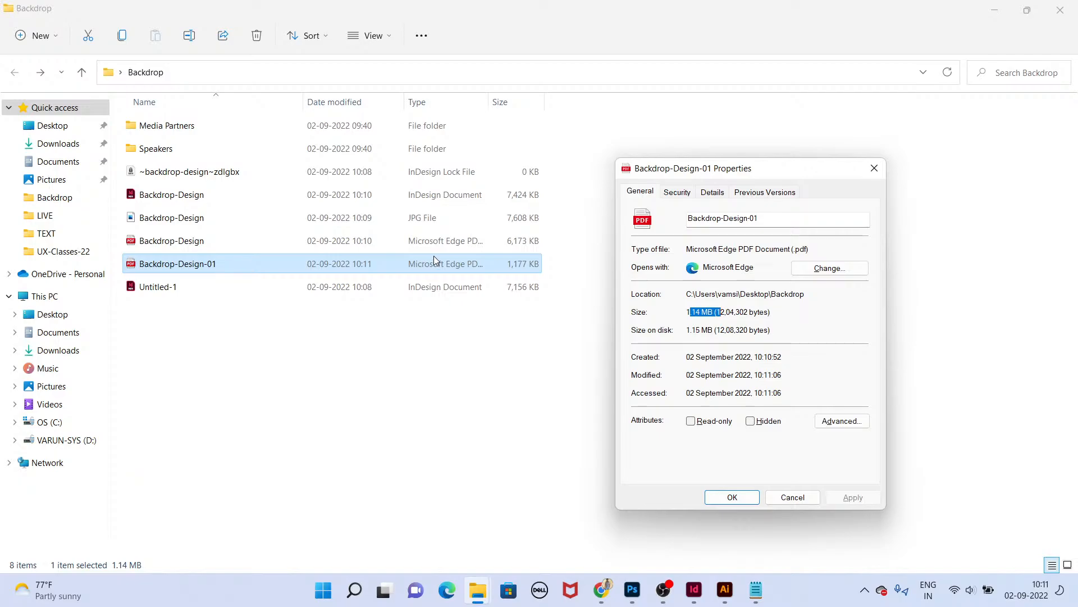
click(578, 438)
Step: Open Chrome and search Google for newspaper design sizes in a new tab
click(694, 590)
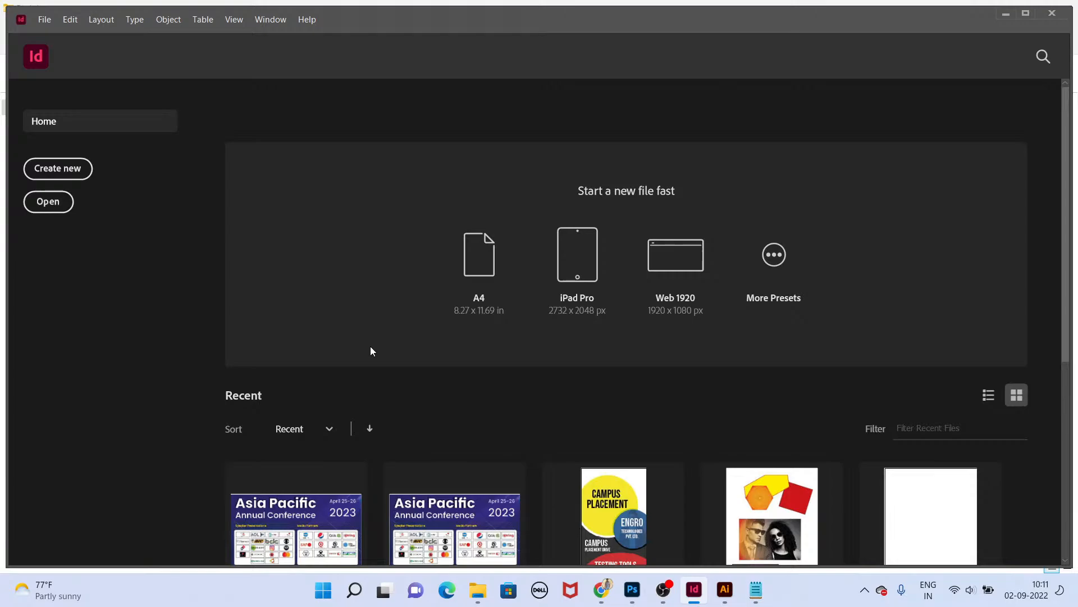
key(super+d)
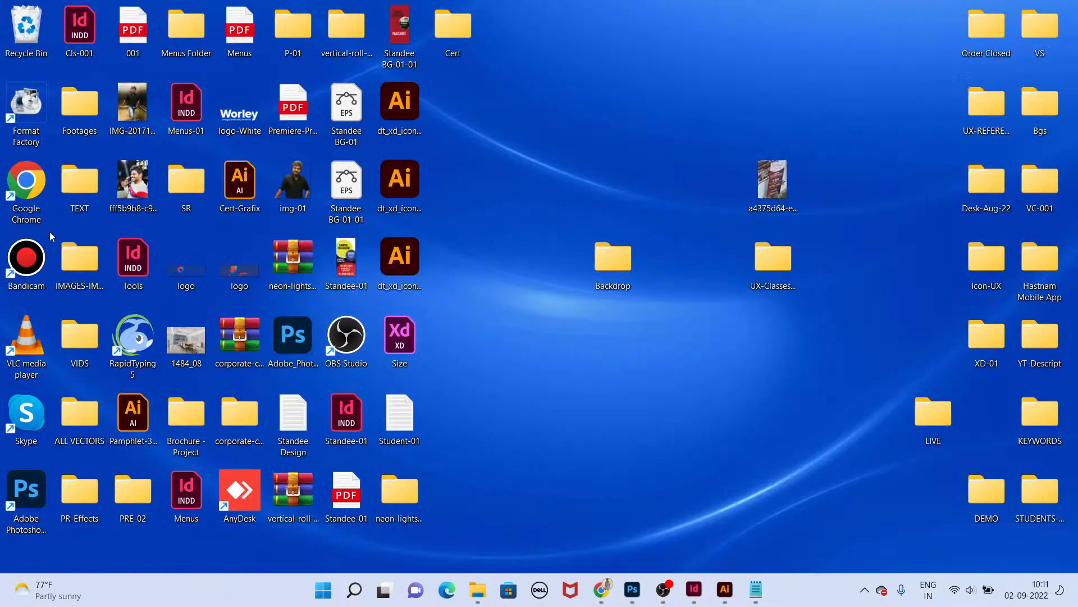
double_click(21, 184)
click(580, 248)
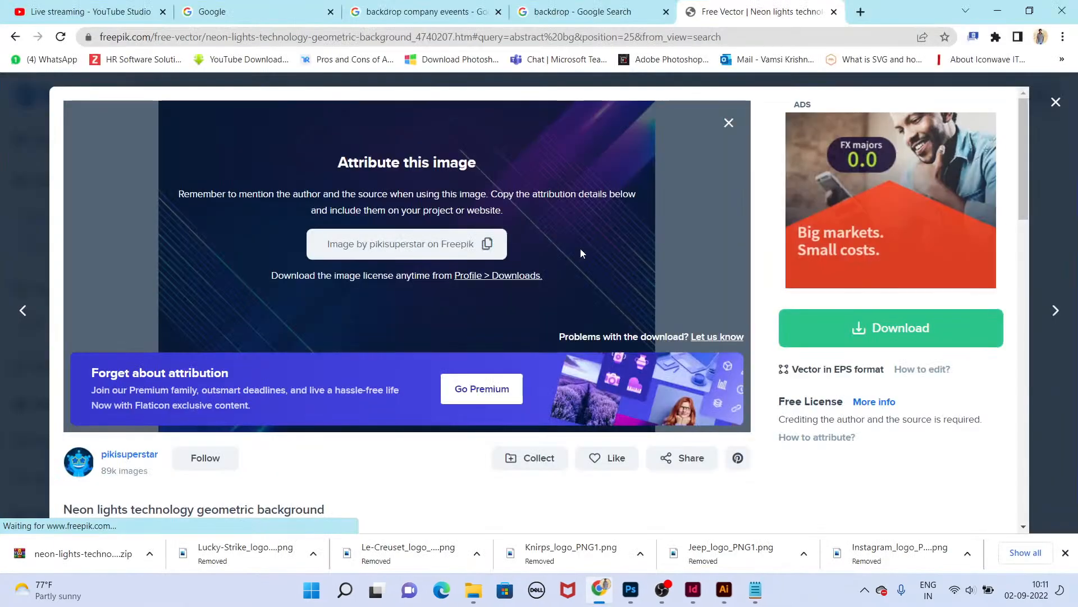
key(ctrl+t)
text(google.com)
key(Return)
text(newspaper)
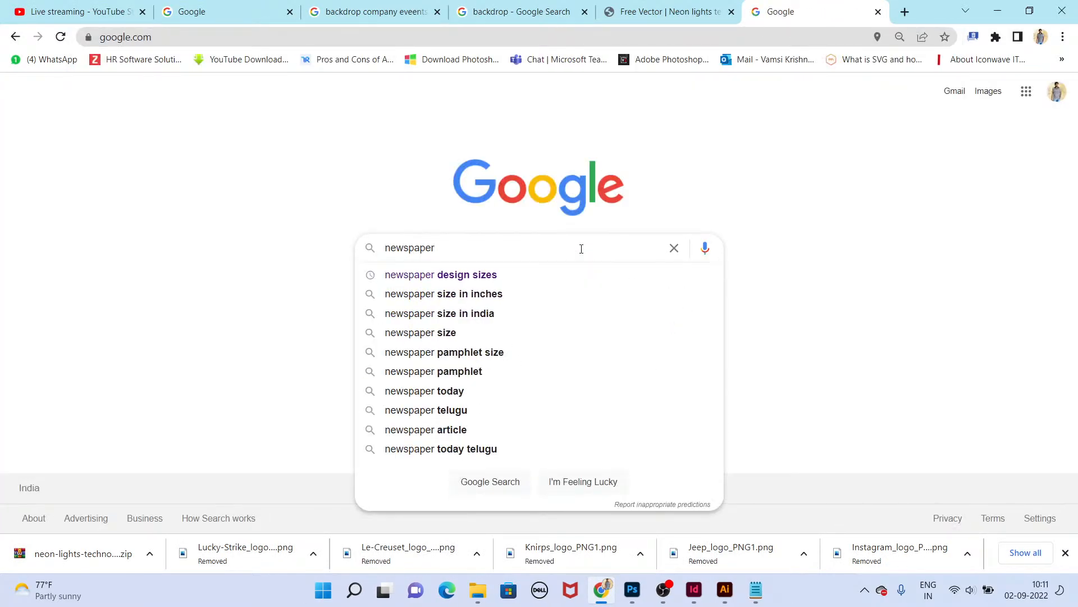
key(Down)
key(Return)
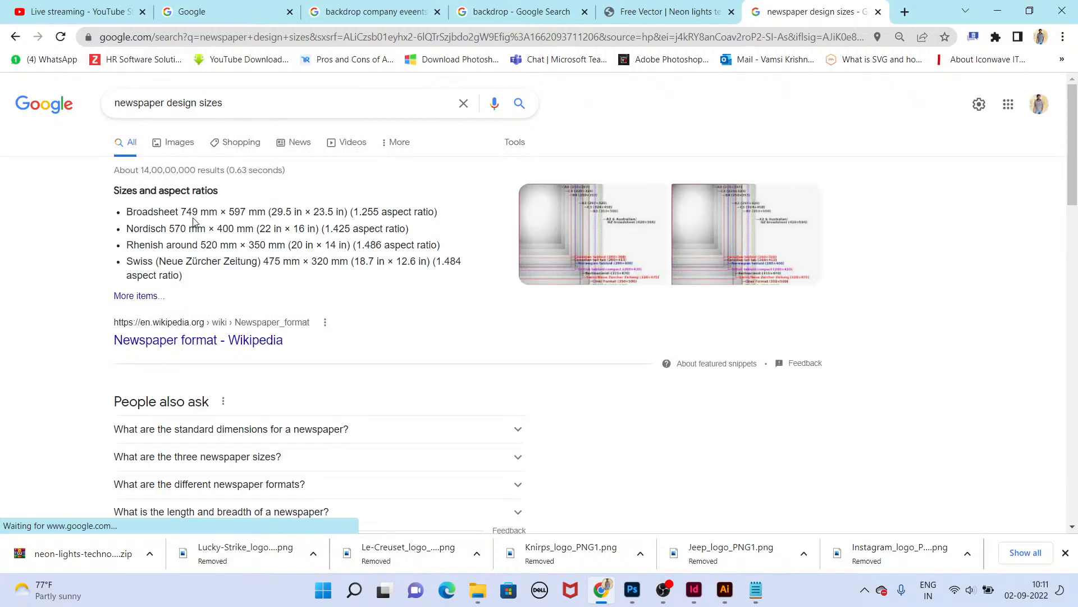
Step: Read the listed newspaper sizes and aspect ratios in the search results
drag(186, 211, 340, 210)
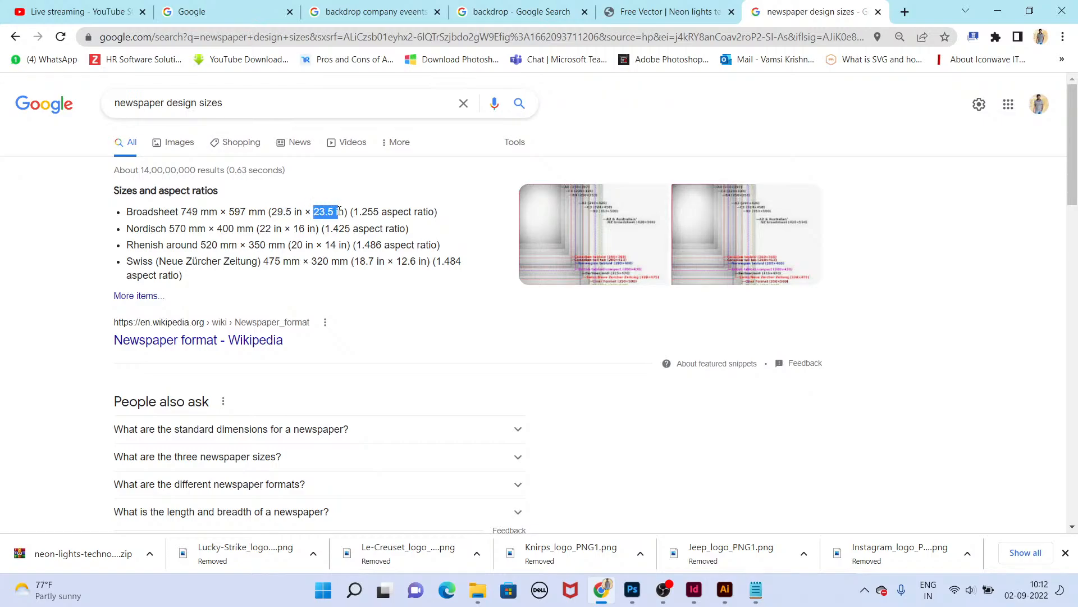
drag(462, 212, 120, 211)
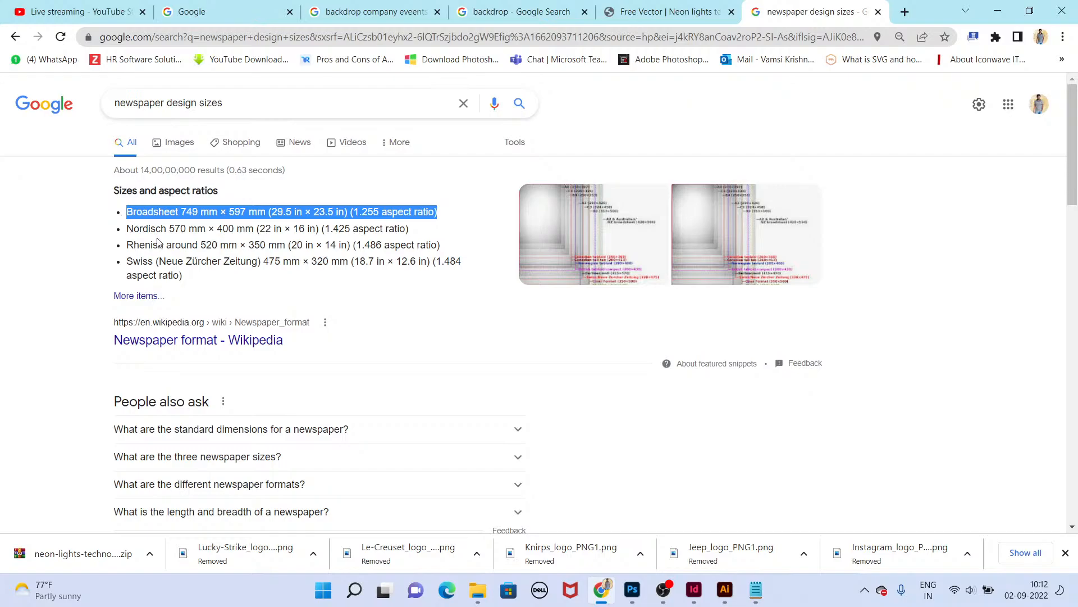
click(252, 257)
Step: Open Notepad with the Run command
key(super+r)
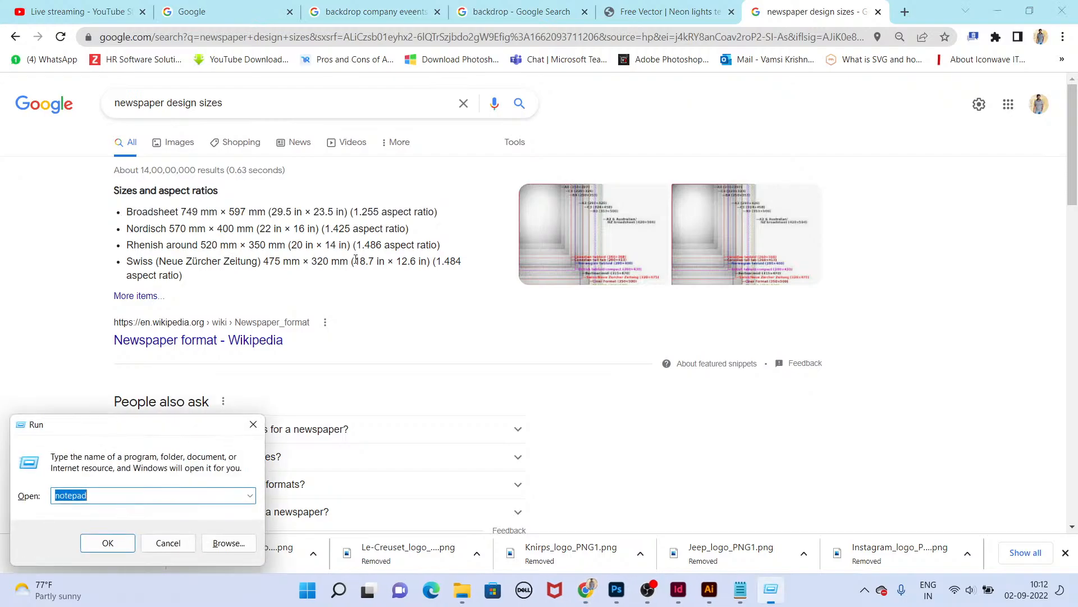
key(Return)
Step: Expand the answer to 'What are the standard dimensions for a newspaper?' in the results
key(alt+Tab)
click(255, 426)
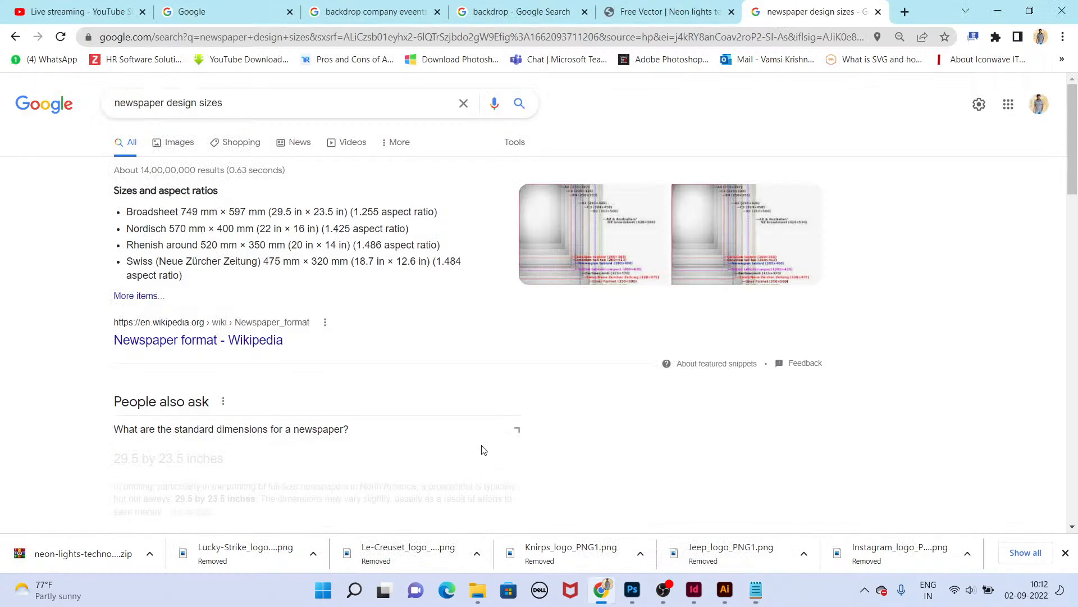
scroll(135, 404, down, 1)
drag(112, 394, 205, 388)
click(263, 392)
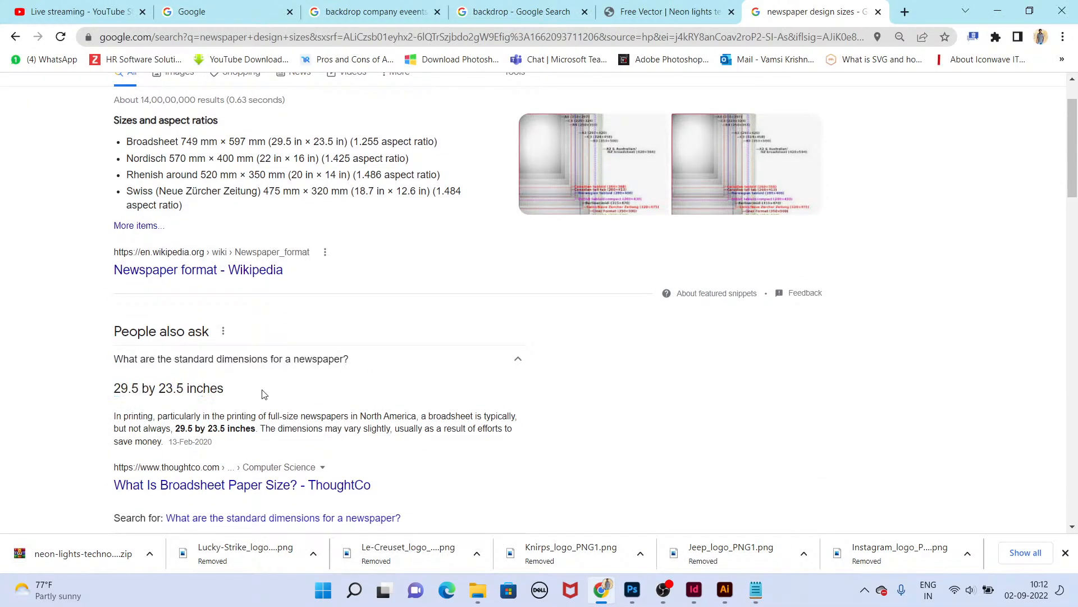
scroll(263, 391, down, 1)
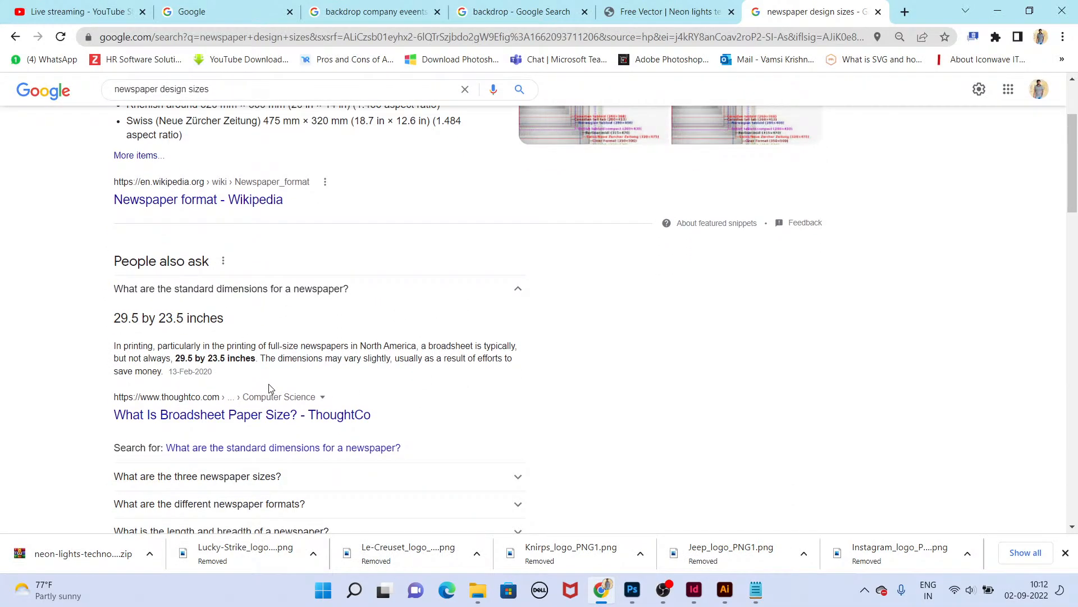
Step: Copy the question text 'standard dimensions for a newspaper?' into the Notepad file
drag(224, 318, 121, 318)
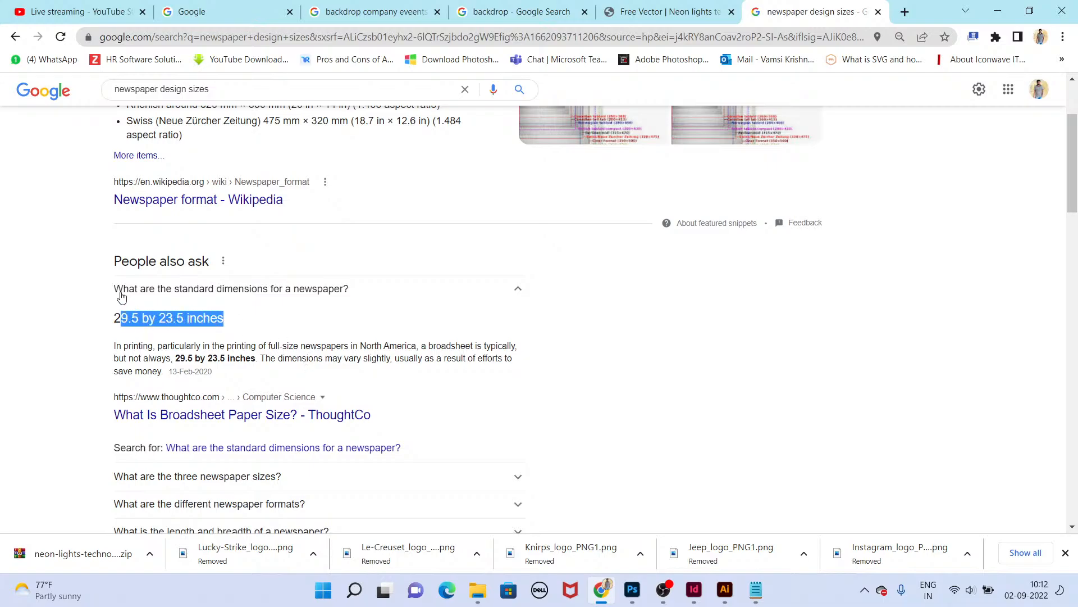
drag(175, 291, 350, 297)
key(ctrl+c)
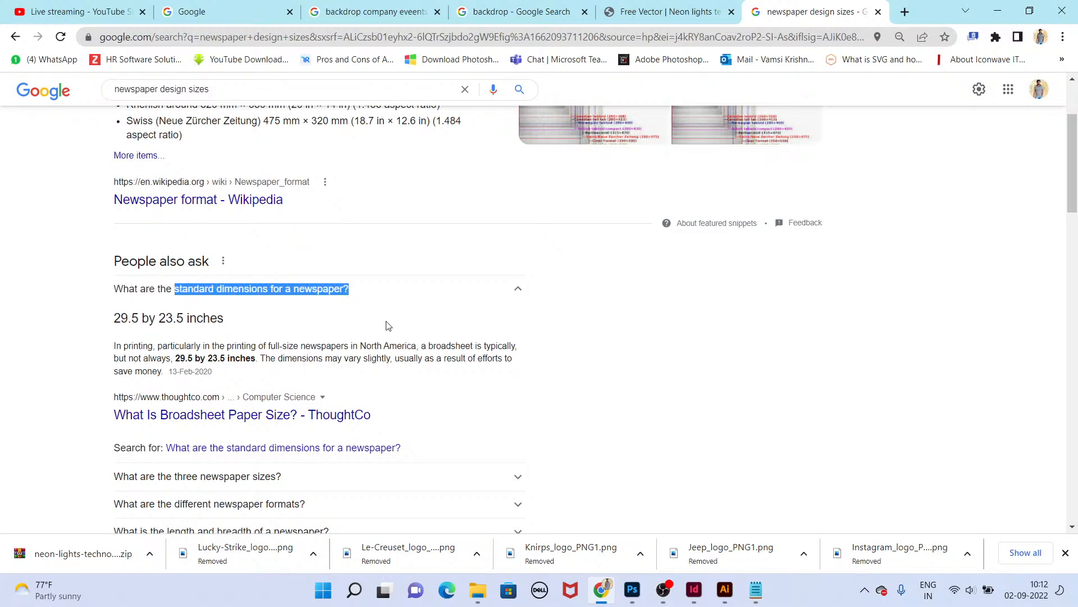
key(alt+Tab)
key(ctrl+v)
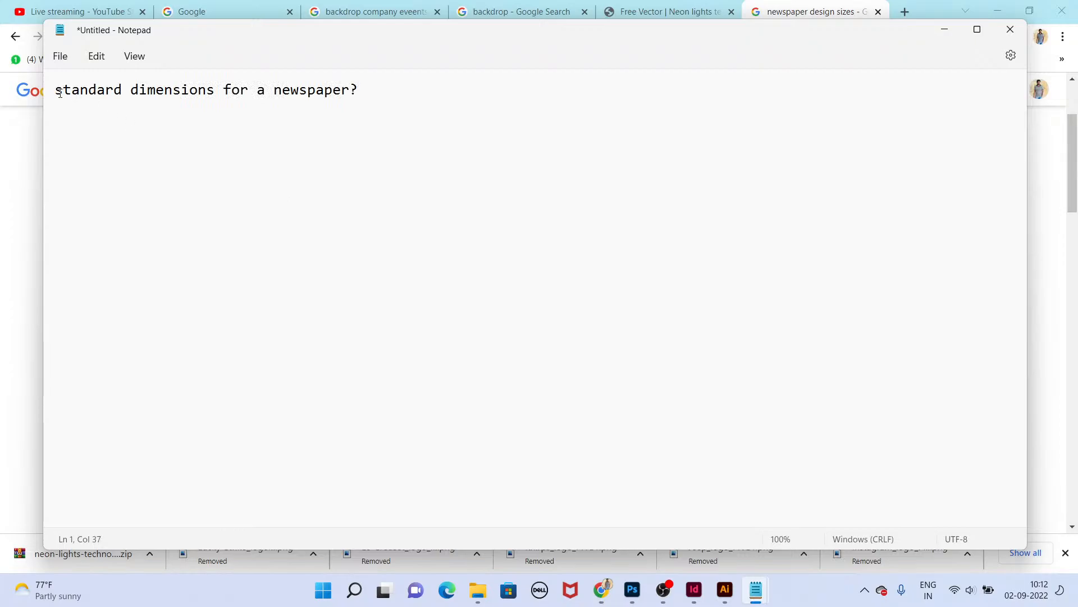
Step: Edit the note to read 'The standard dimensions for a newspaper is'
key(ctrl+a)
key(Home)
text(The)
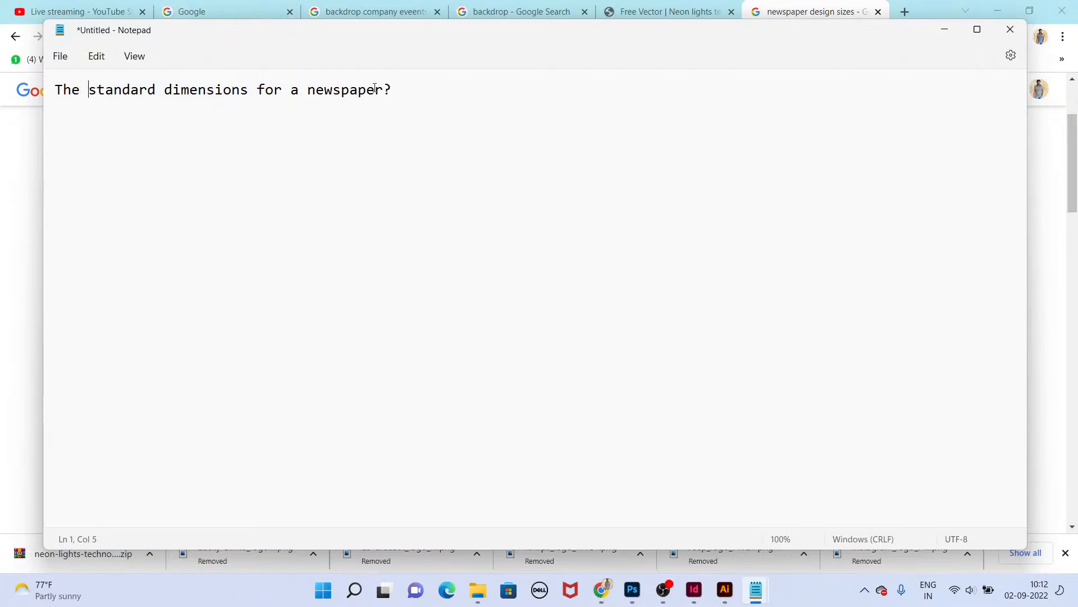
drag(384, 89, 412, 89)
key(BackSpace)
text(is)
key(BackSpace)
key(BackSpace)
key(BackSpace)
text(is)
Step: Append the answer 29.5 by 23.5 inches to the note, rewriting it as 29.5 x 23.5 inches
key(alt+Tab)
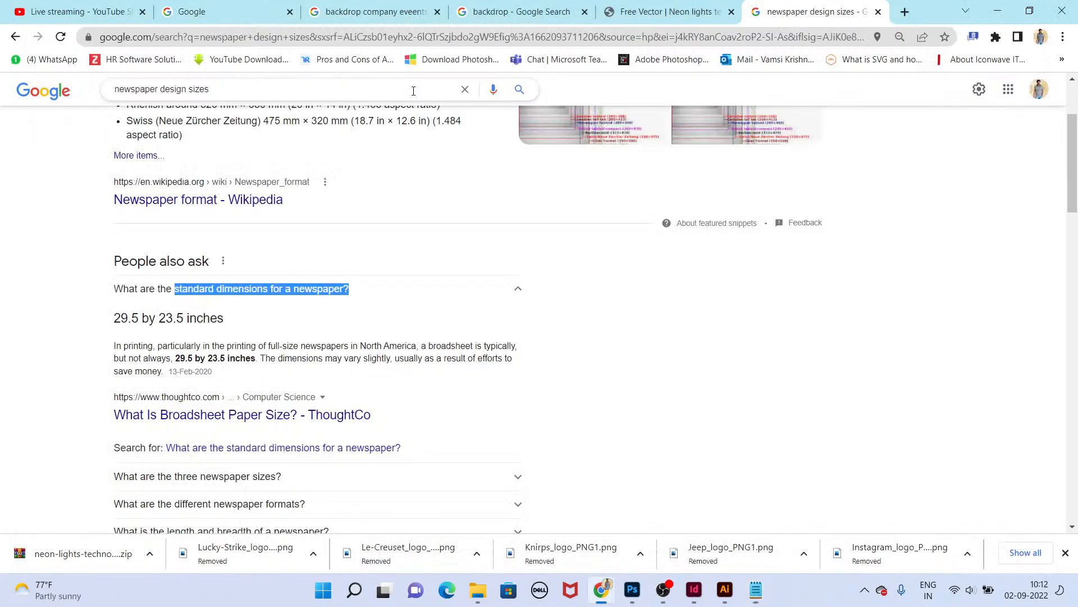
drag(109, 324, 230, 319)
key(ctrl+c)
key(alt+Tab)
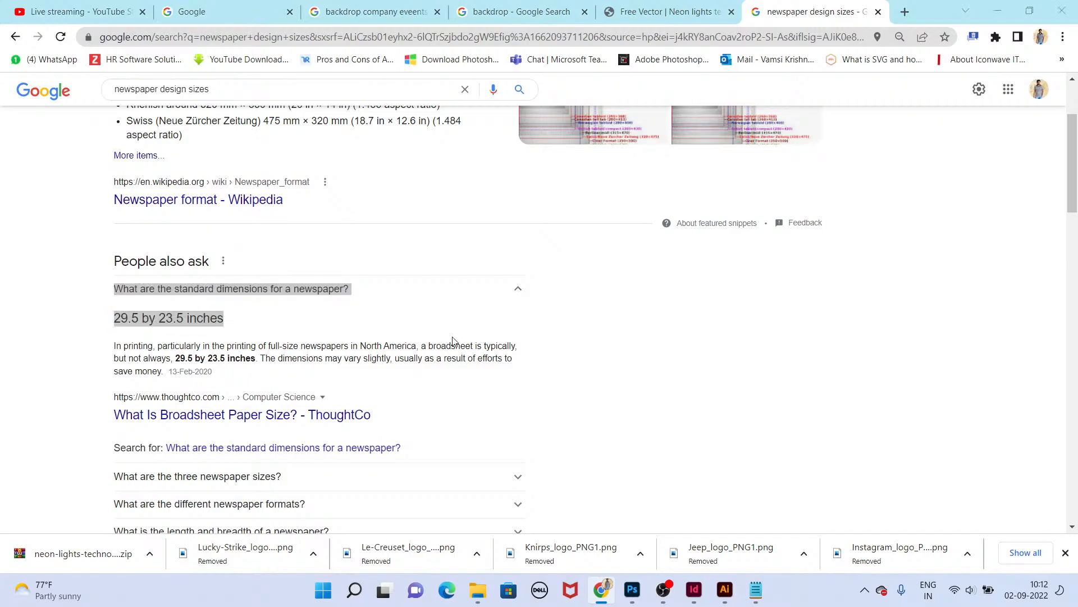
key(ctrl+v)
key(ctrl+z)
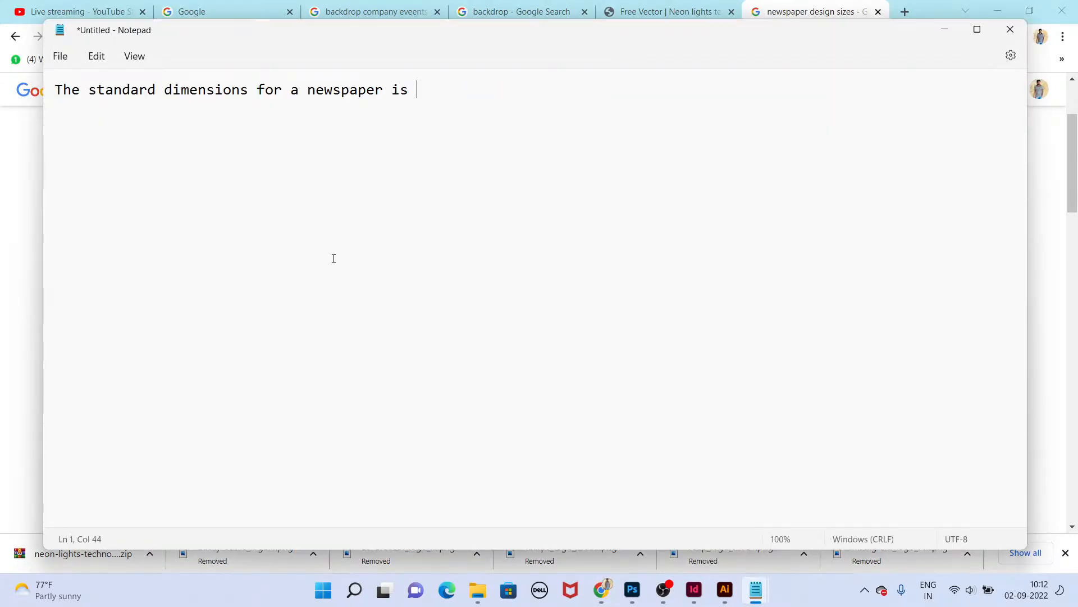
key(alt+Tab)
triple_click(208, 318)
key(ctrl+c)
key(alt+Tab)
key(ctrl+v)
drag(485, 91, 467, 91)
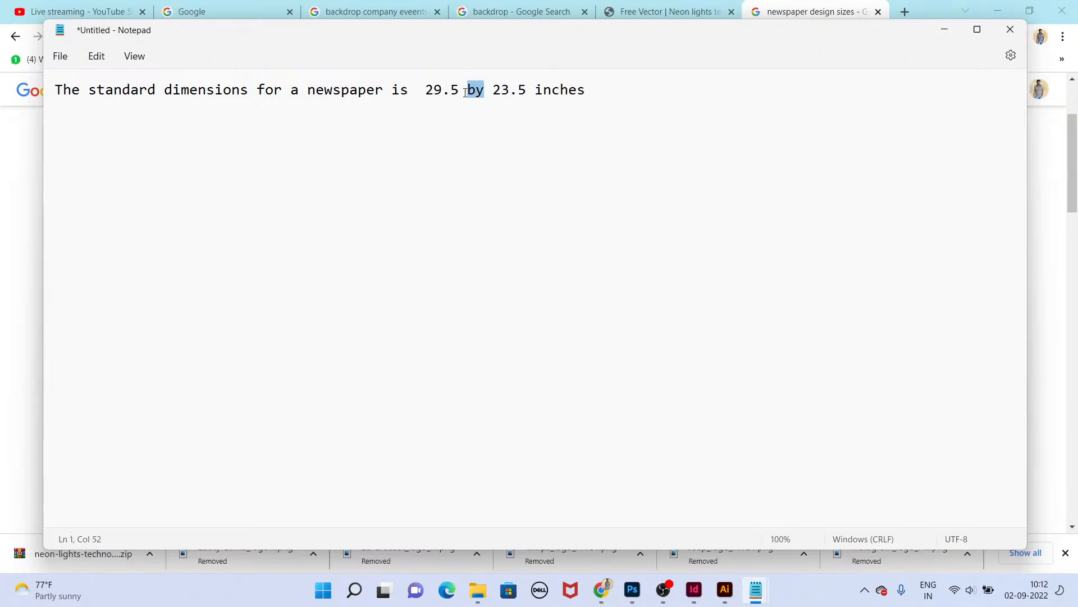
text(x)
Step: Label the note's values so it reads width = 29.5 x Height=23.5 inches
key(ctrl+Left)
key(ctrl+Left)
text(width)
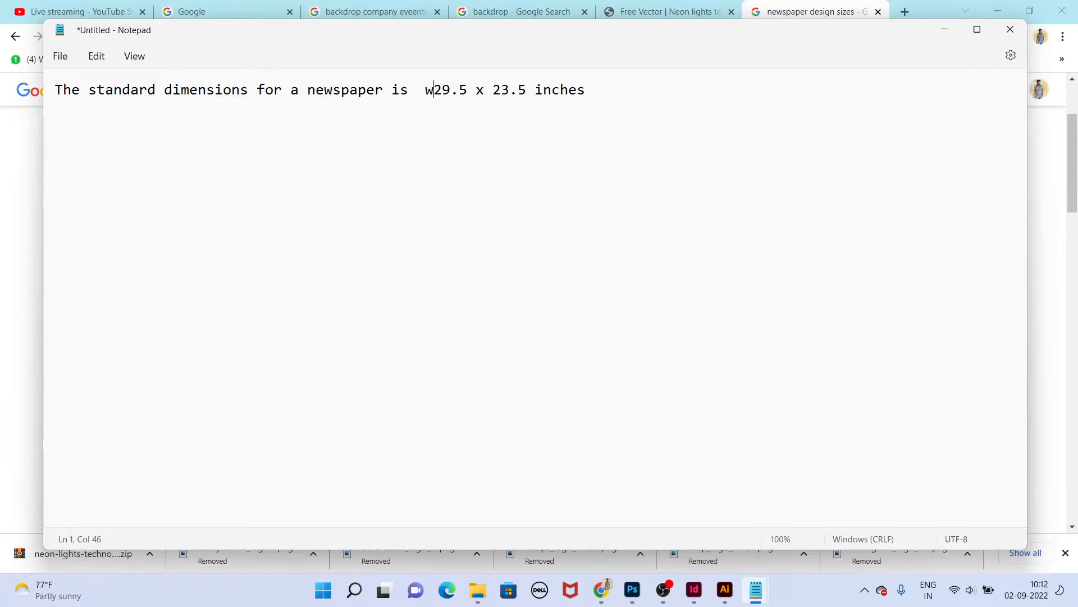
key(BackSpace)
key(BackSpace)
key(BackSpace)
key(BackSpace)
key(BackSpace)
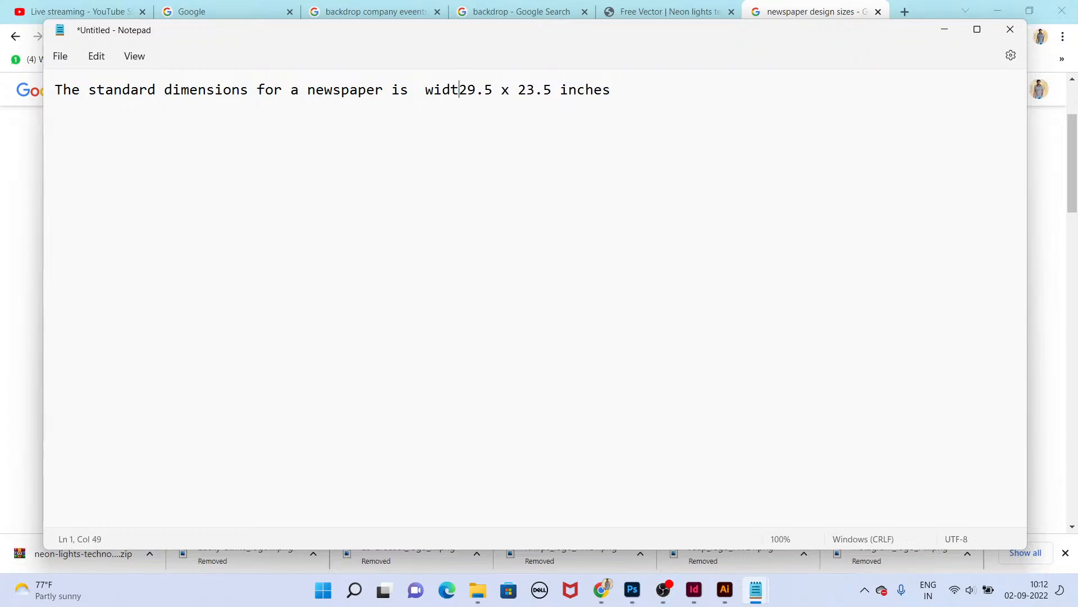
text(=)
key(ctrl+Right)
key(ctrl+Right)
text(g)
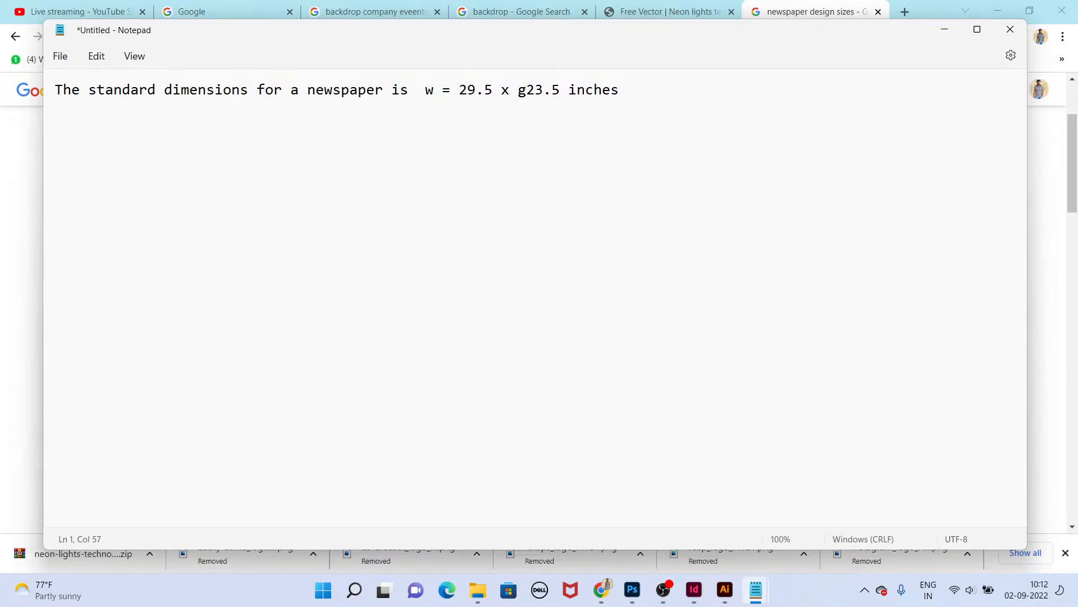
key(BackSpace)
text(H=)
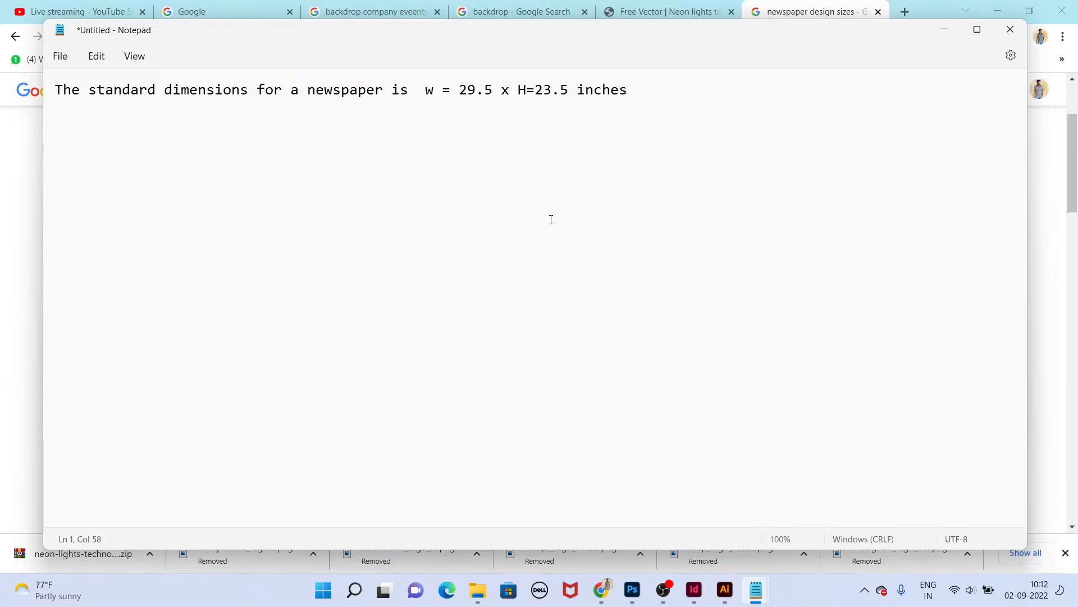
text(eight)
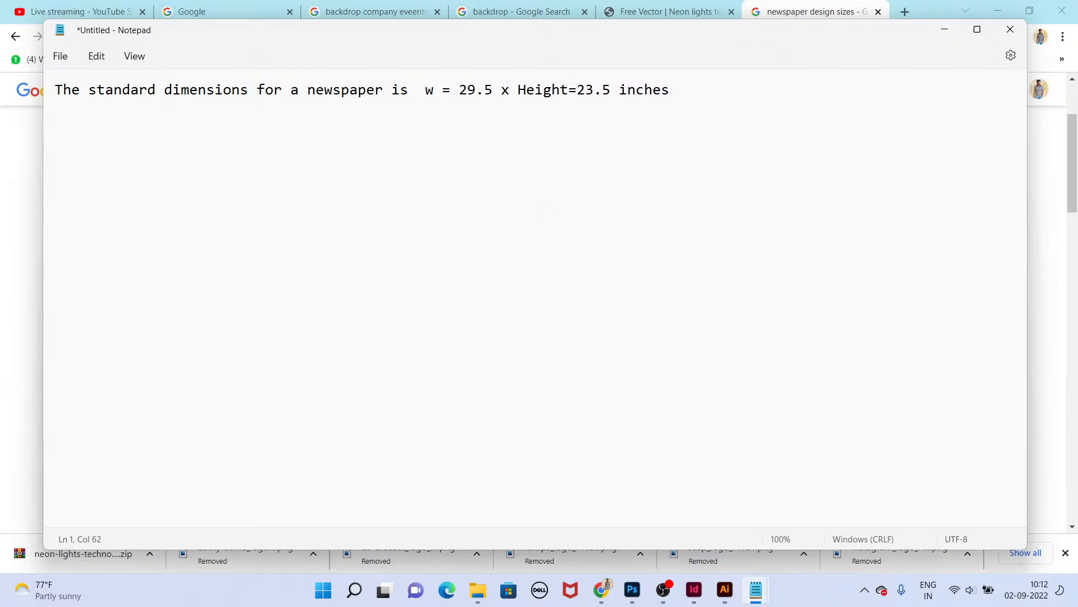
text(idth)
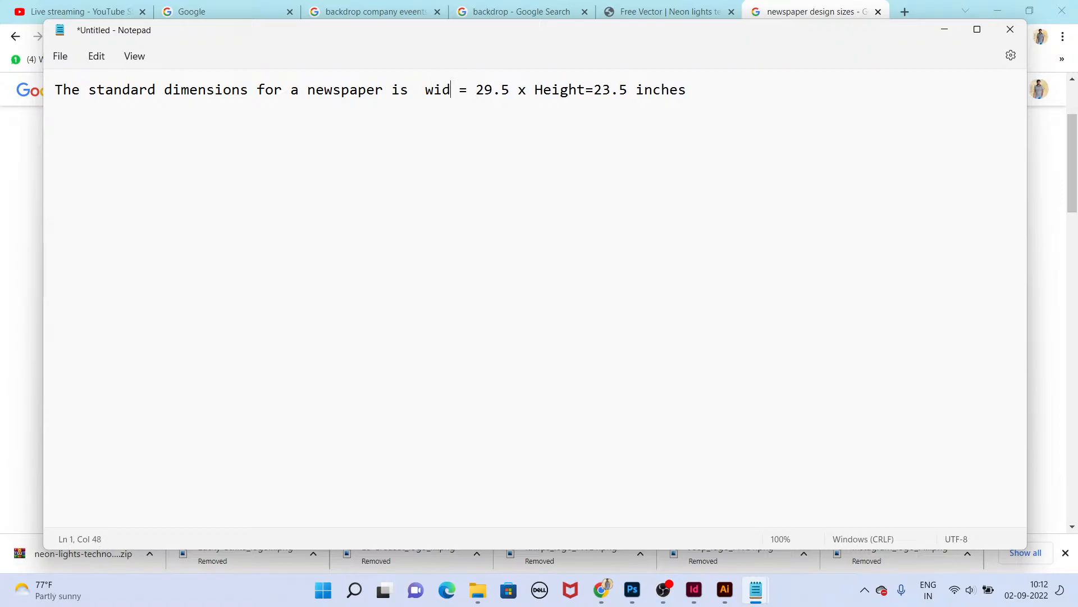
Step: Reread the broadsheet explanation under the newspaper dimensions answer in the search results
key(alt+Tab)
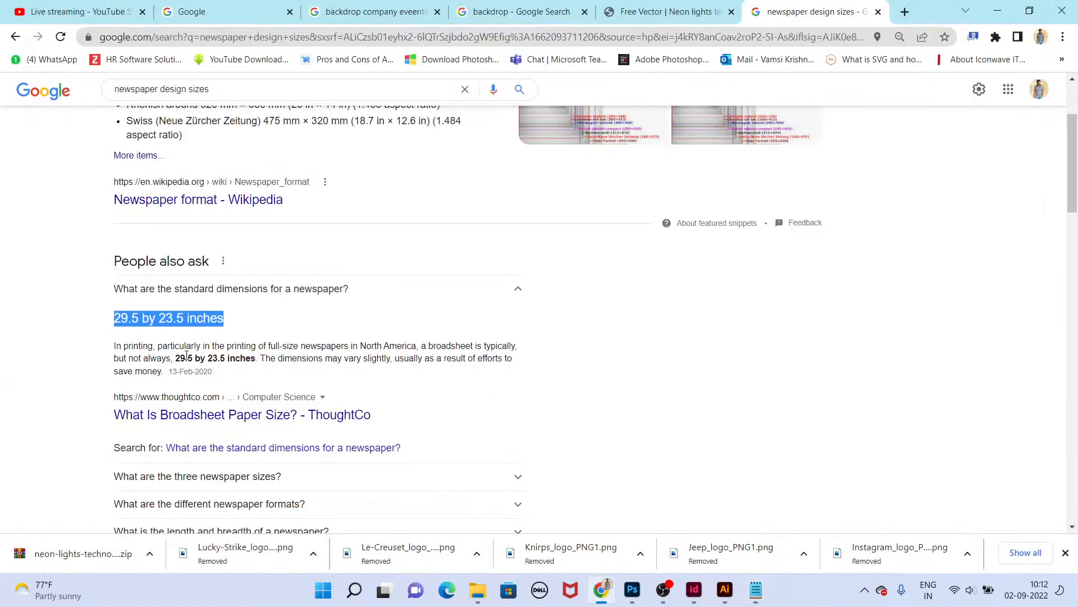
drag(201, 360, 332, 366)
click(373, 387)
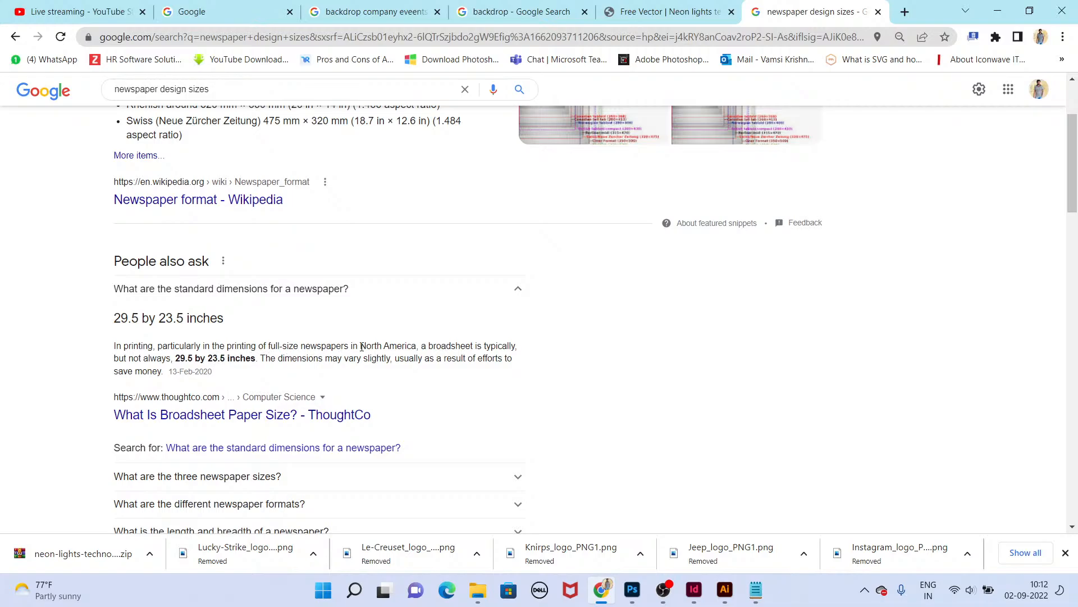
drag(446, 347, 475, 346)
drag(175, 358, 231, 360)
drag(332, 359, 375, 371)
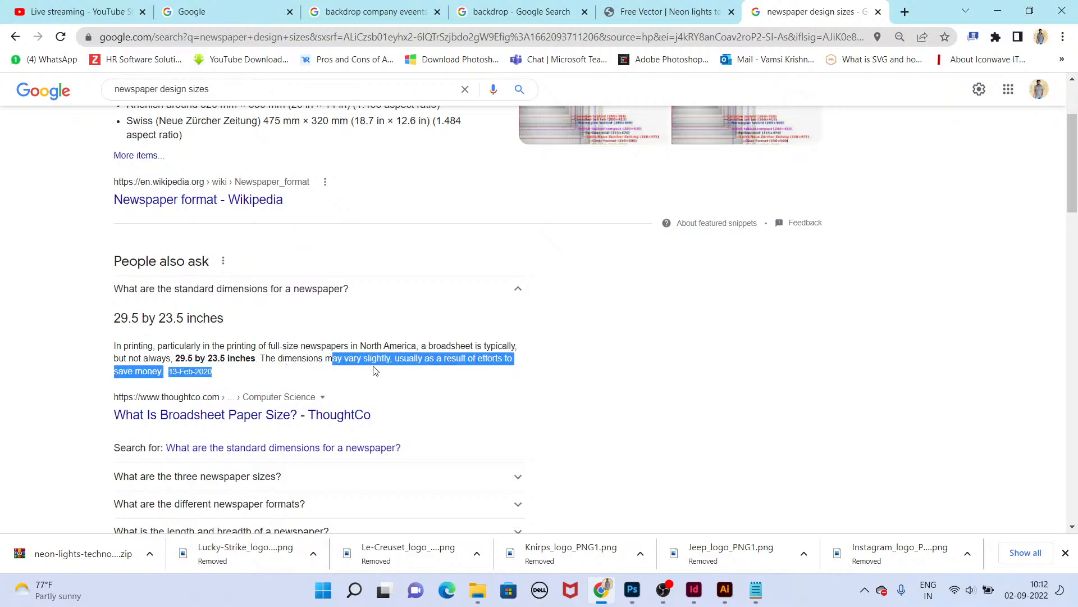
click(377, 372)
drag(478, 358, 518, 365)
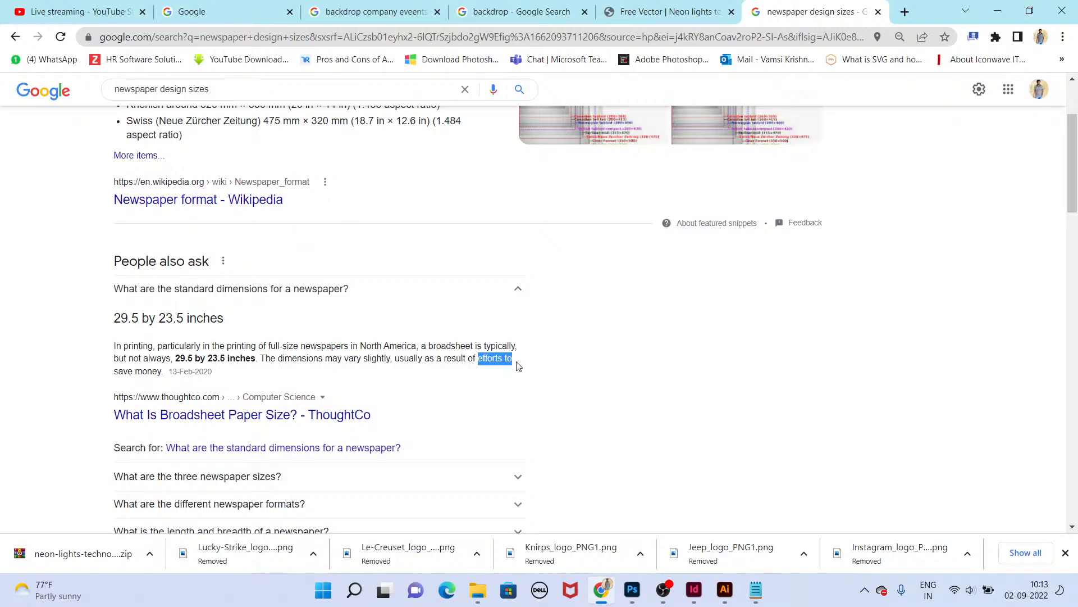
drag(382, 375, 109, 315)
click(257, 389)
key(alt+Tab)
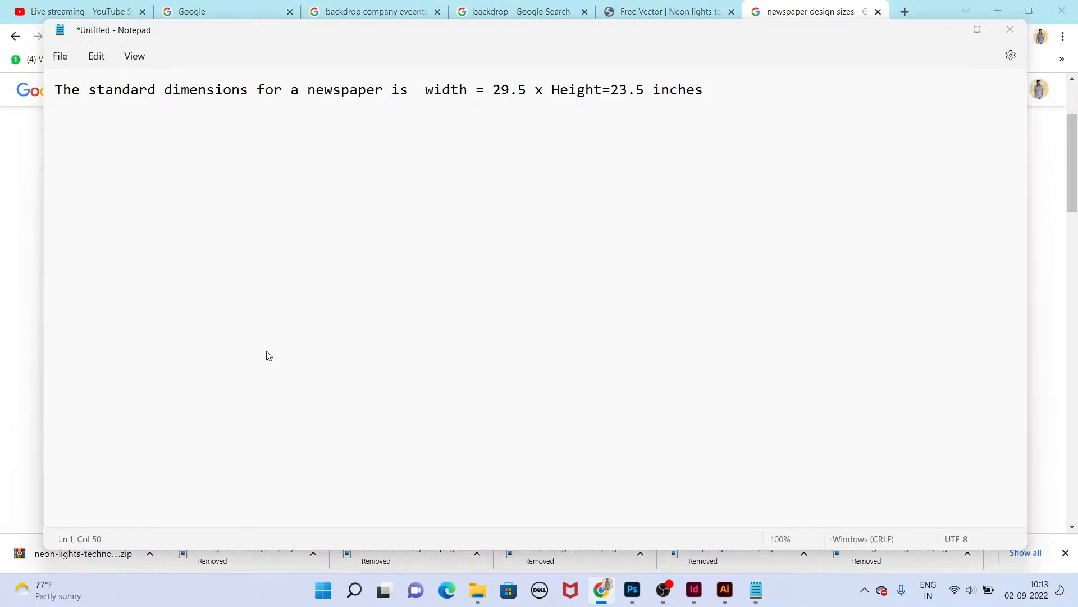
Step: Append '= Broad sheet paper' to the end of the note
text(= B)
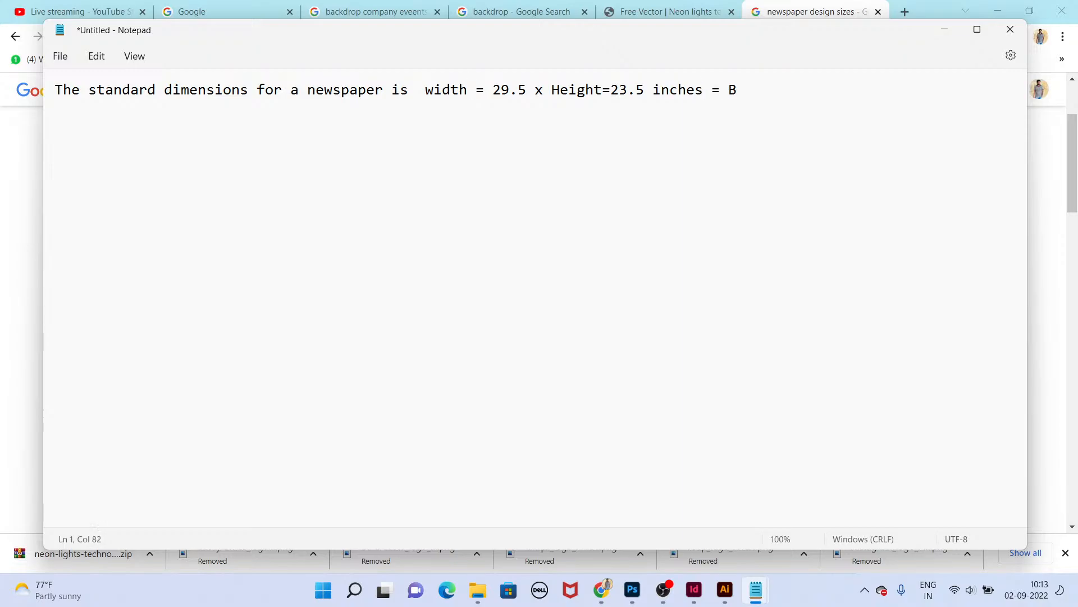
text(road sheet paper)
Step: Save the note on the Desktop as newspaper
key(ctrl+s)
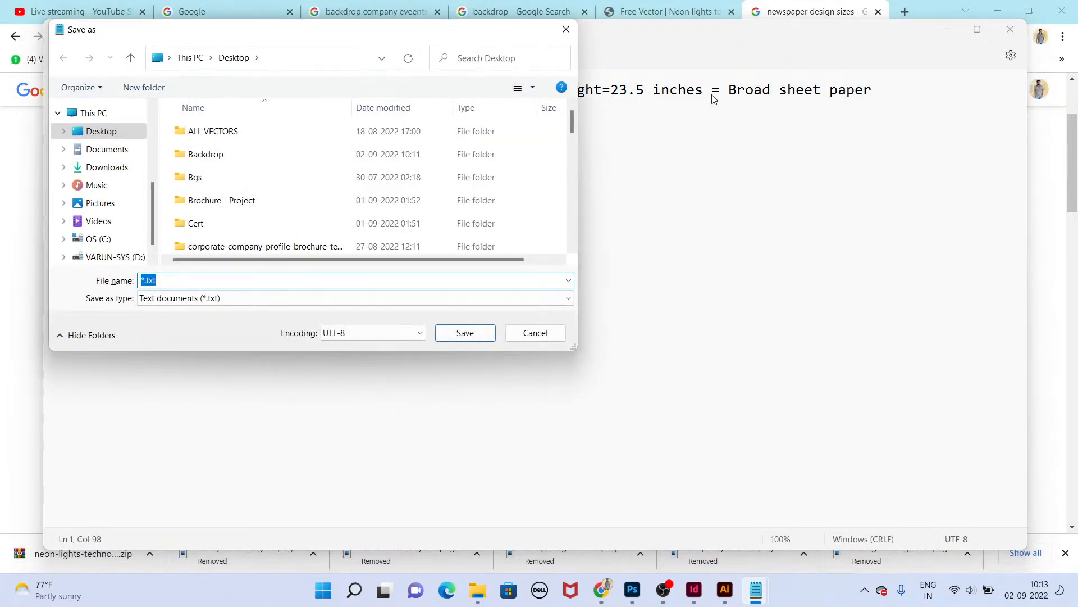
text(newspaper)
key(Return)
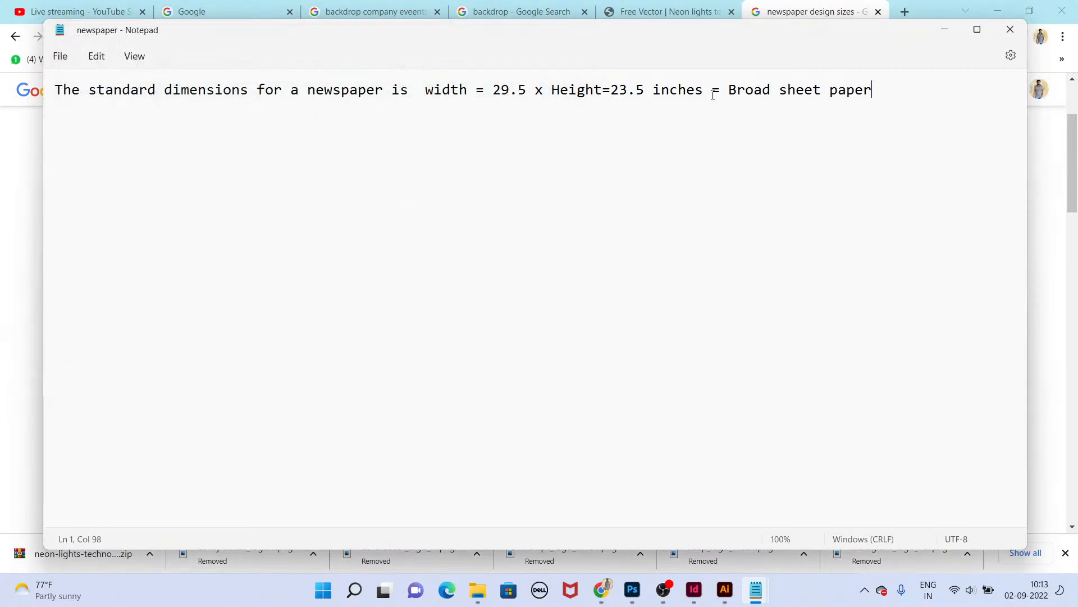
Step: Add the heading 'NewsPaper Design' above the dimensions line, separated by a blank line, and save the note
drag(946, 90, 36, 22)
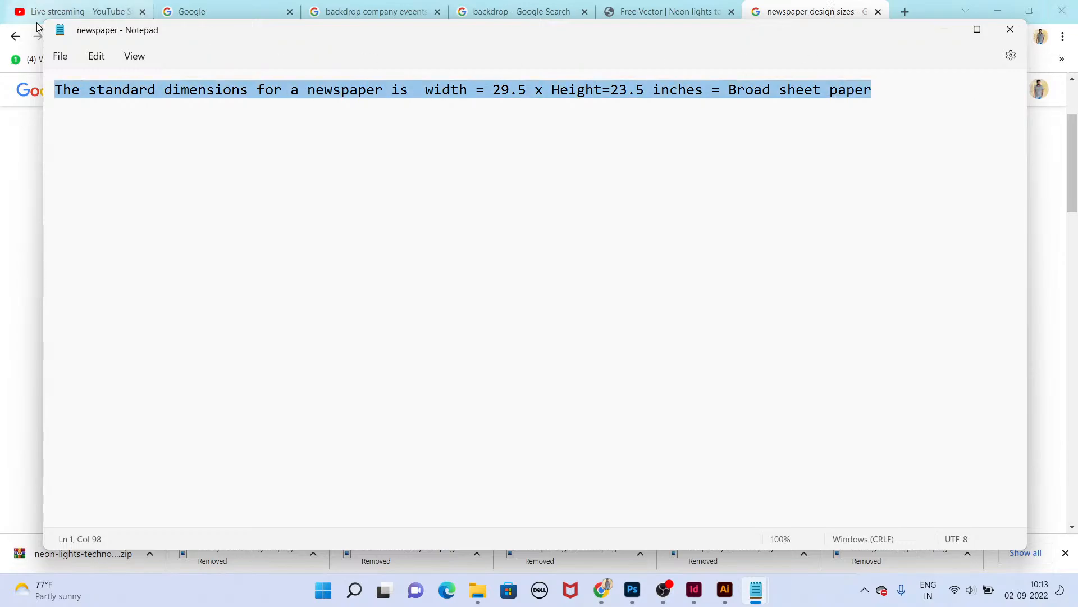
click(73, 90)
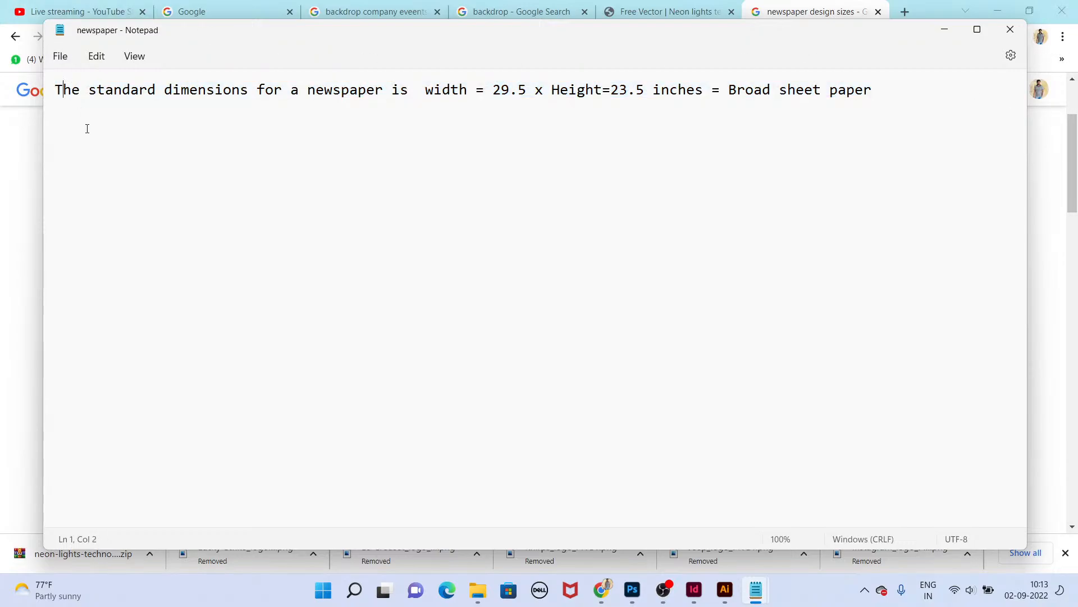
key(Return)
key(BackSpace)
key(Return)
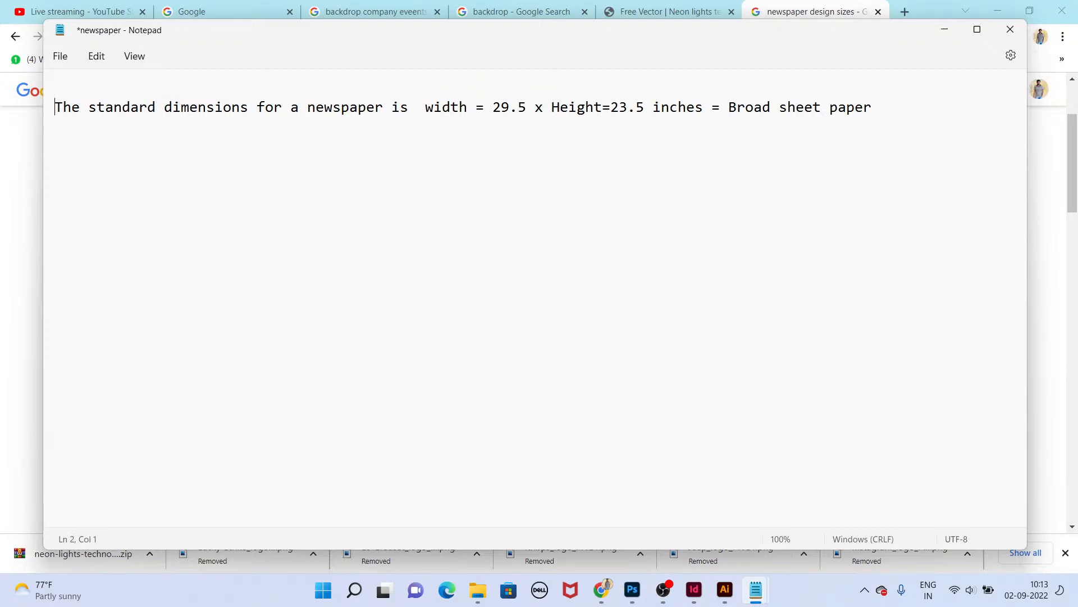
key(Up)
key(Return)
key(Up)
text(News)
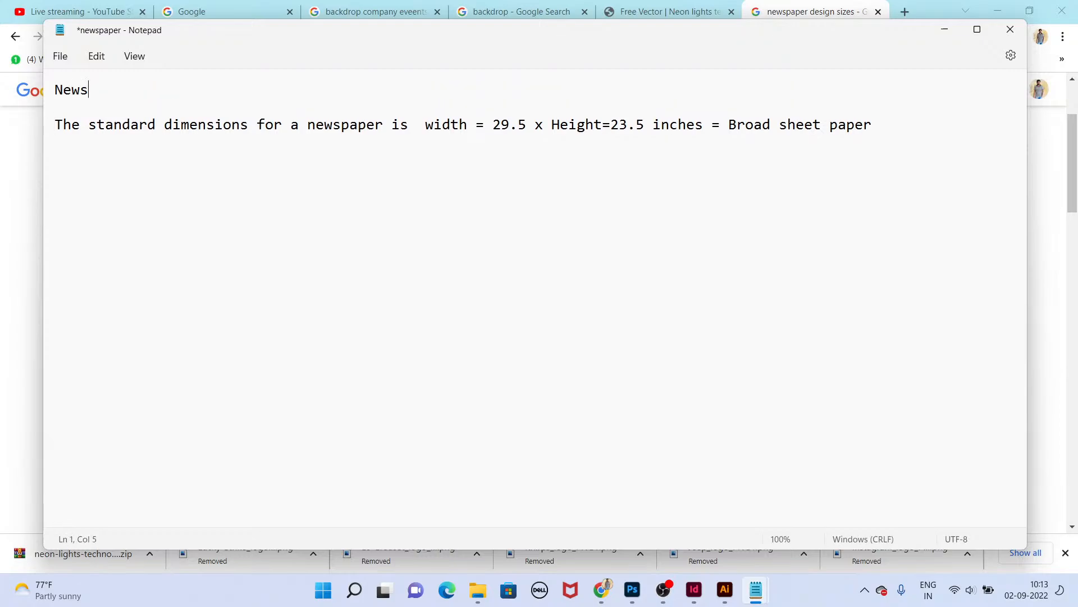
text(Paper Design)
key(ctrl+s)
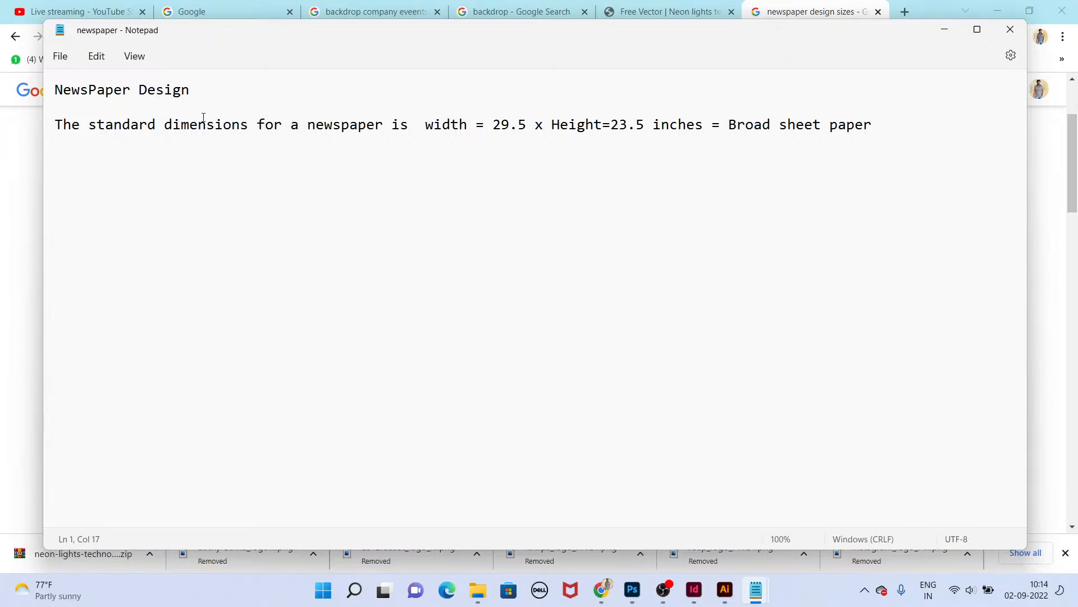
Step: Reread the dimensions line in the note
drag(204, 118, 537, 128)
drag(628, 129, 636, 129)
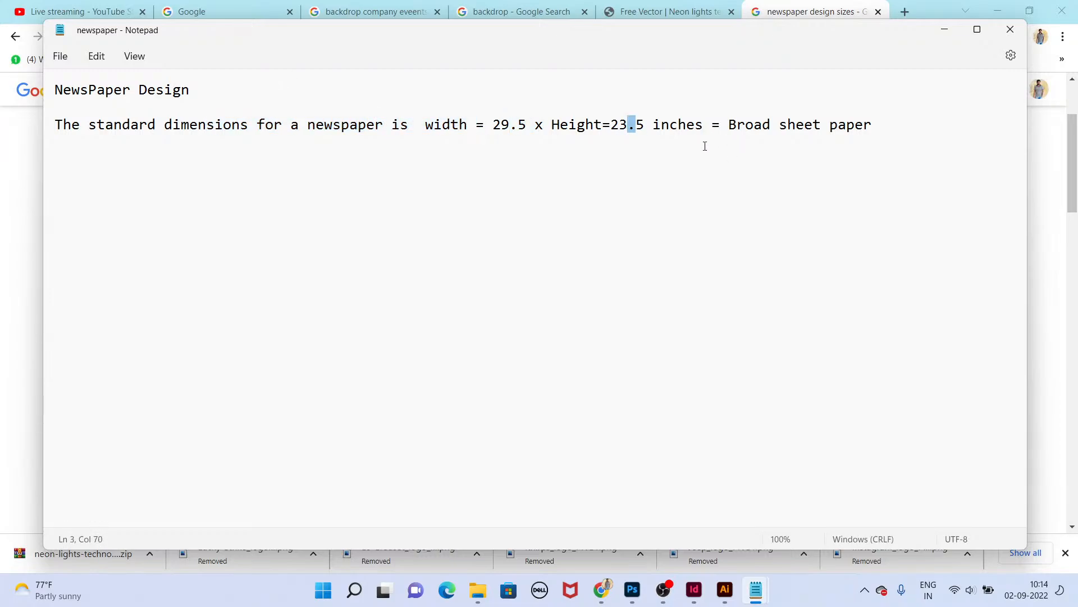
double_click(508, 125)
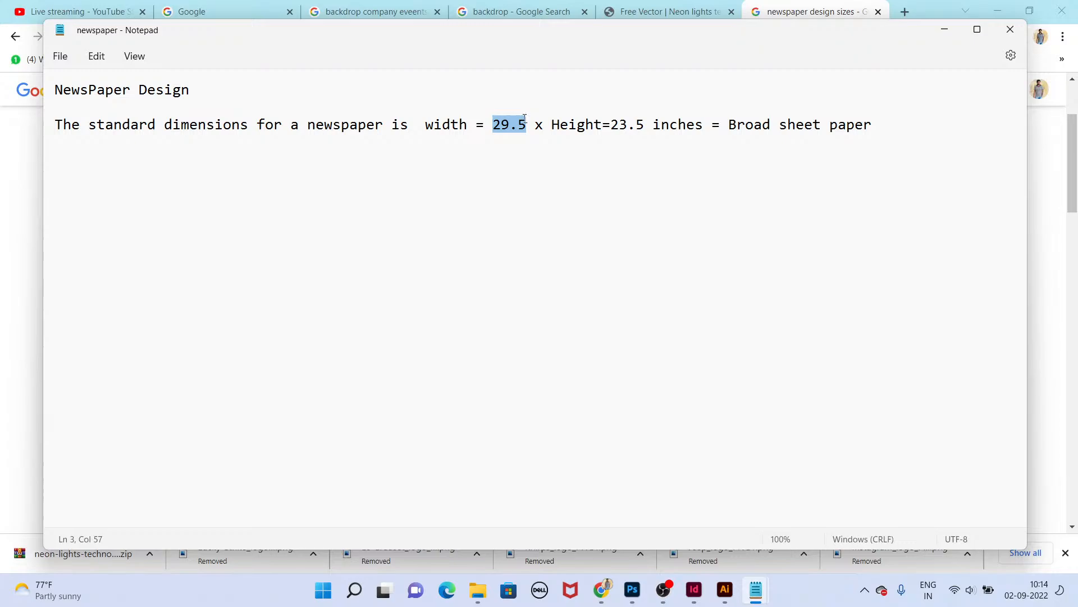
double_click(632, 124)
click(691, 140)
drag(775, 135, 67, 90)
click(405, 303)
Step: Switch to InDesign and start a new document with units set to Inches
click(697, 590)
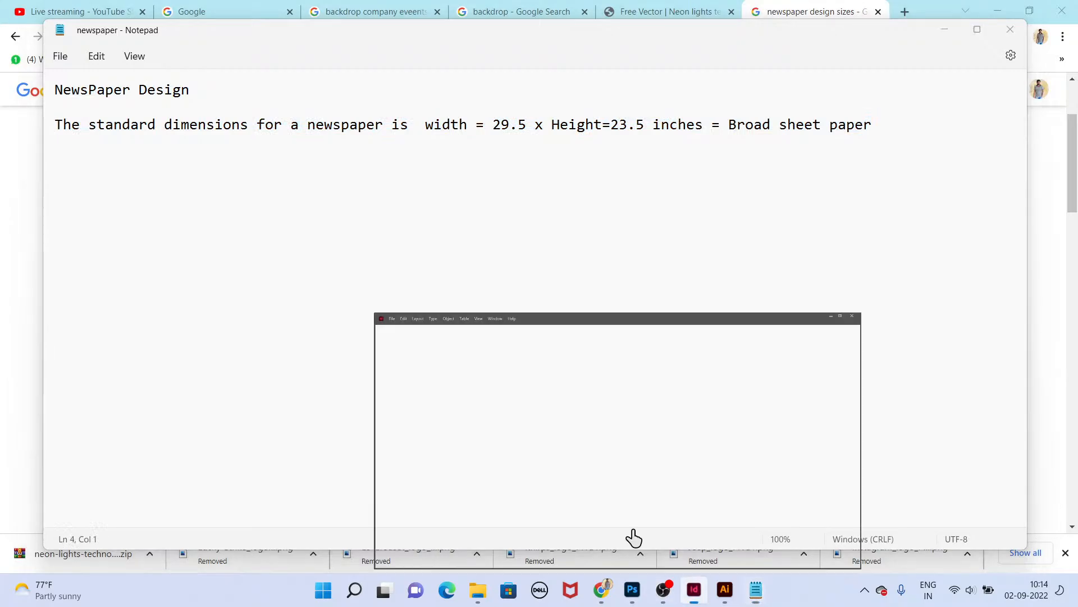
key(ctrl+n)
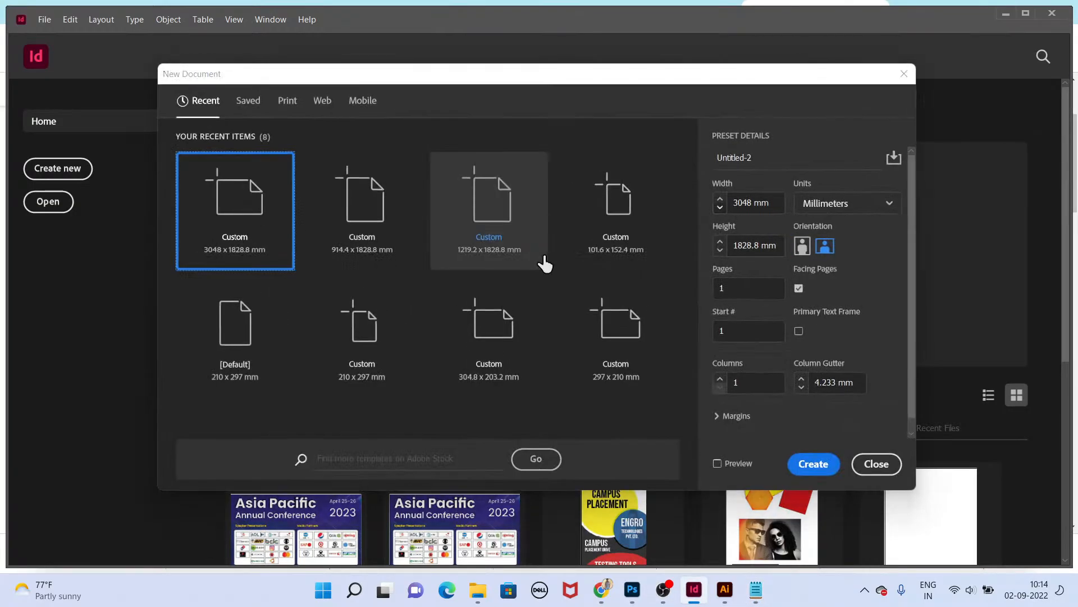
key(alt+Tab)
key(alt+Tab)
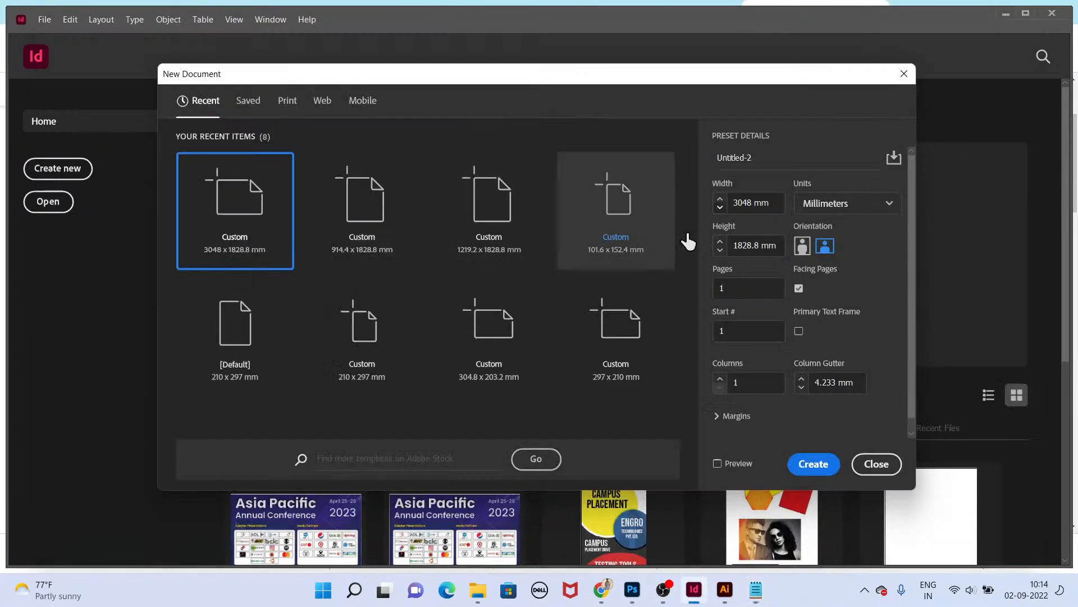
click(826, 205)
click(818, 275)
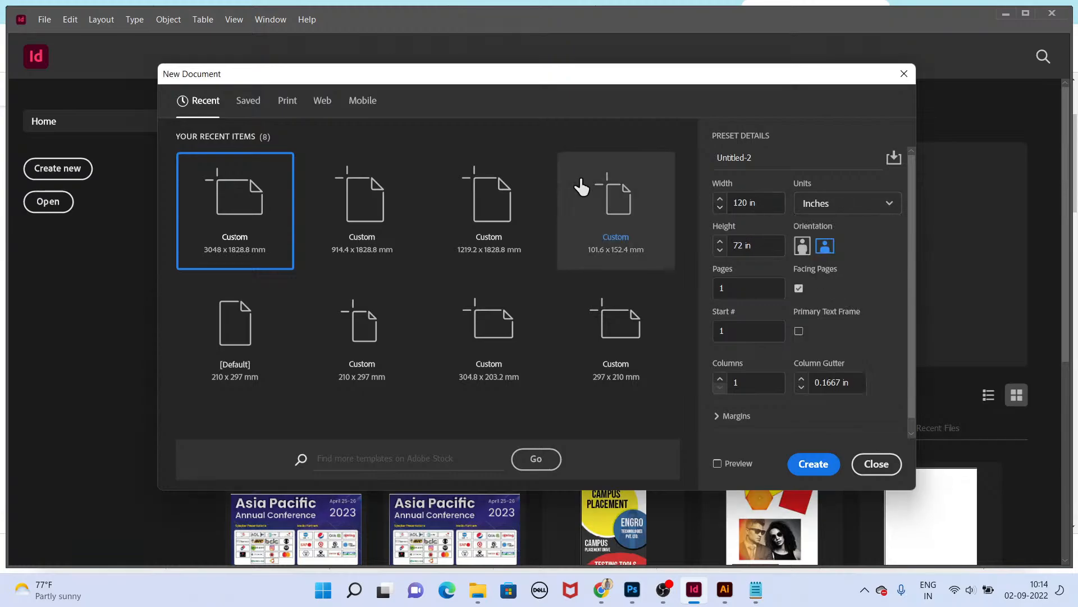
Step: Set the new document's width to 29.5 in and height to 23.5 in, and create it
click(778, 201)
text(29.5)
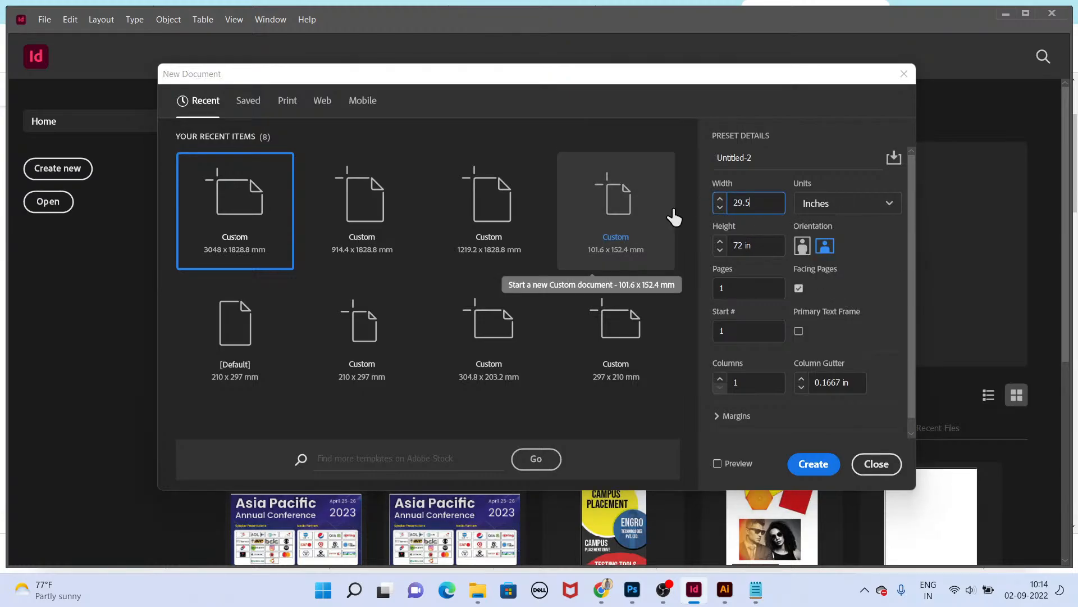
key(alt+Tab)
key(alt+Tab)
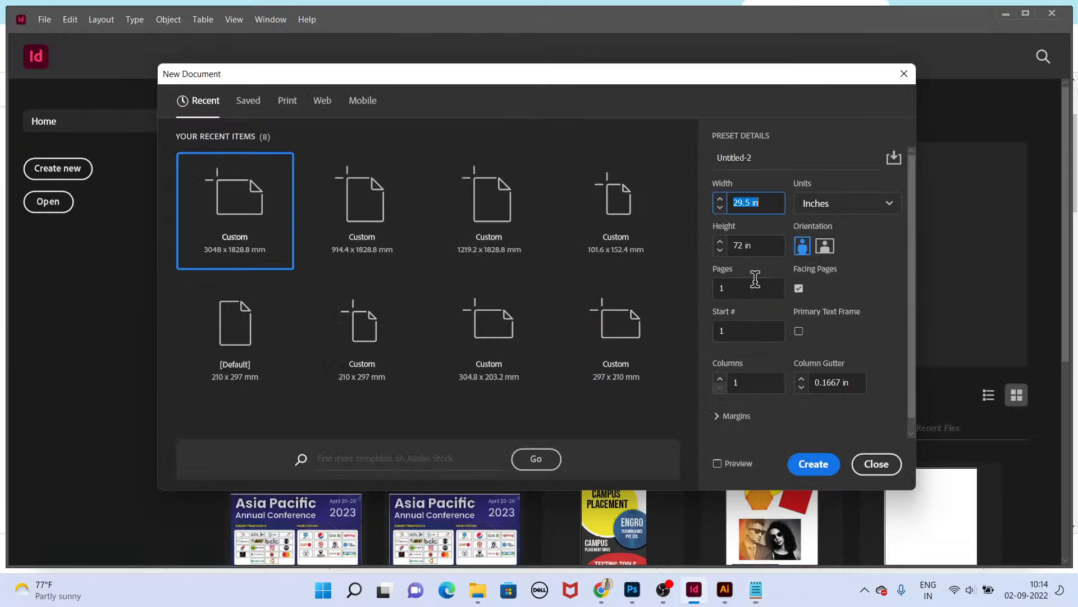
click(744, 246)
drag(718, 247, 719, 253)
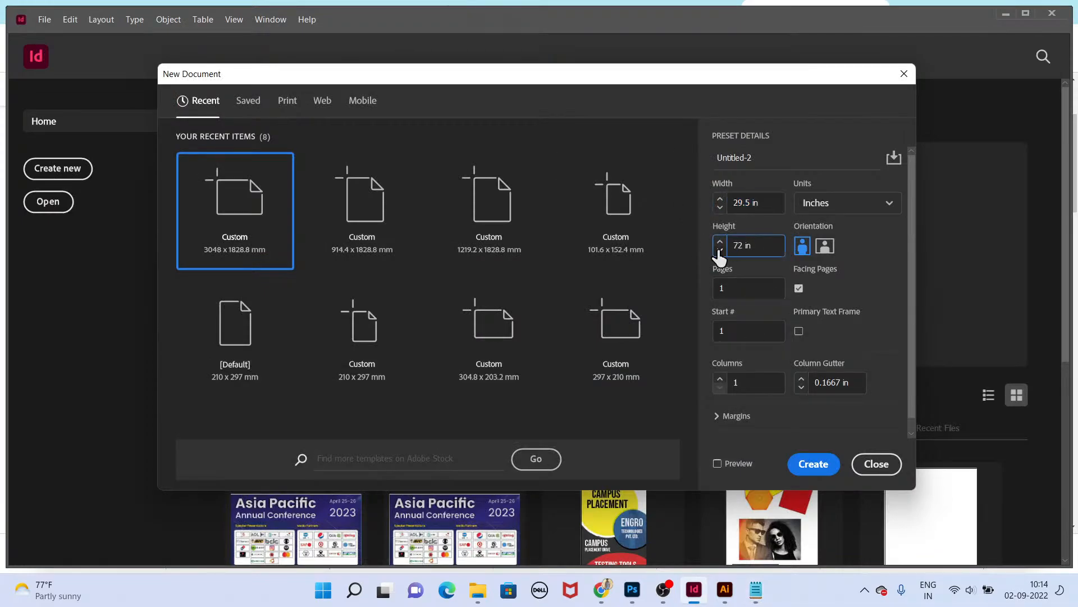
key(ctrl+a)
text(23.5)
key(Tab)
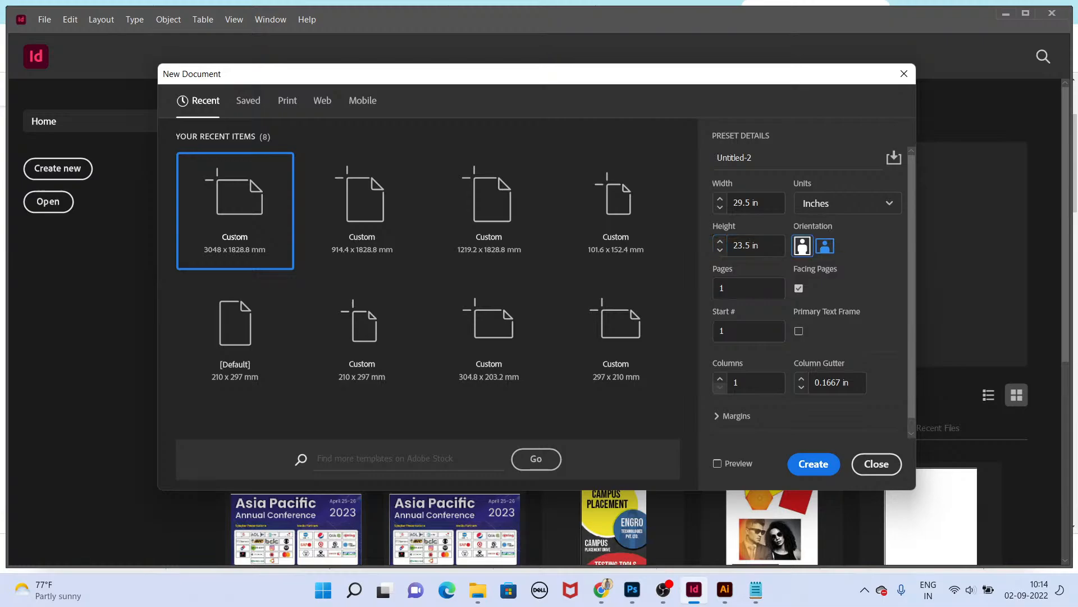
click(818, 471)
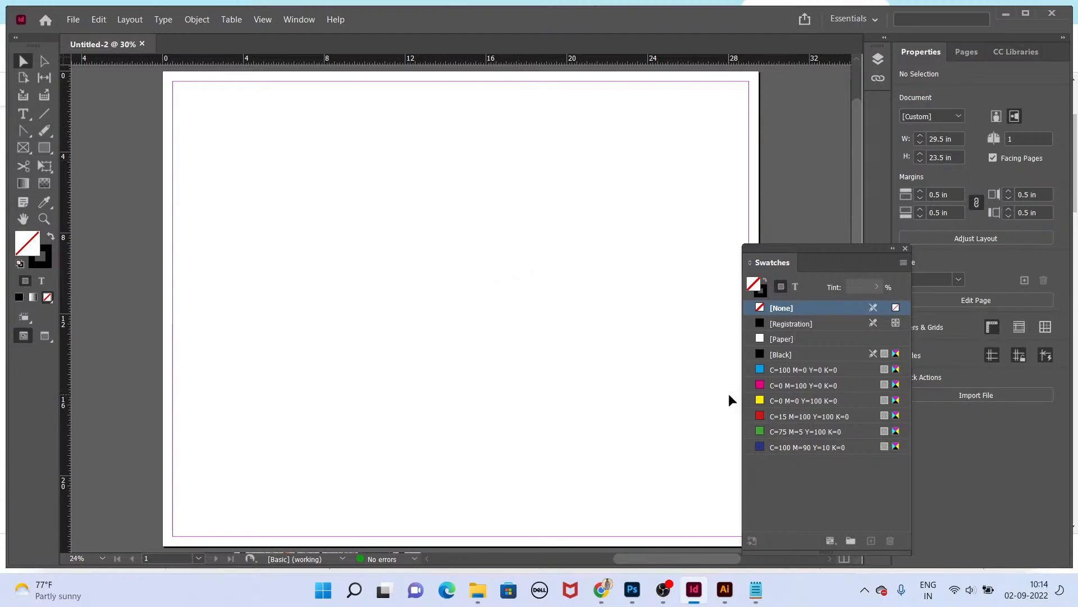
scroll(551, 375, down, 1)
scroll(548, 375, down, 2)
scroll(520, 312, up, 2)
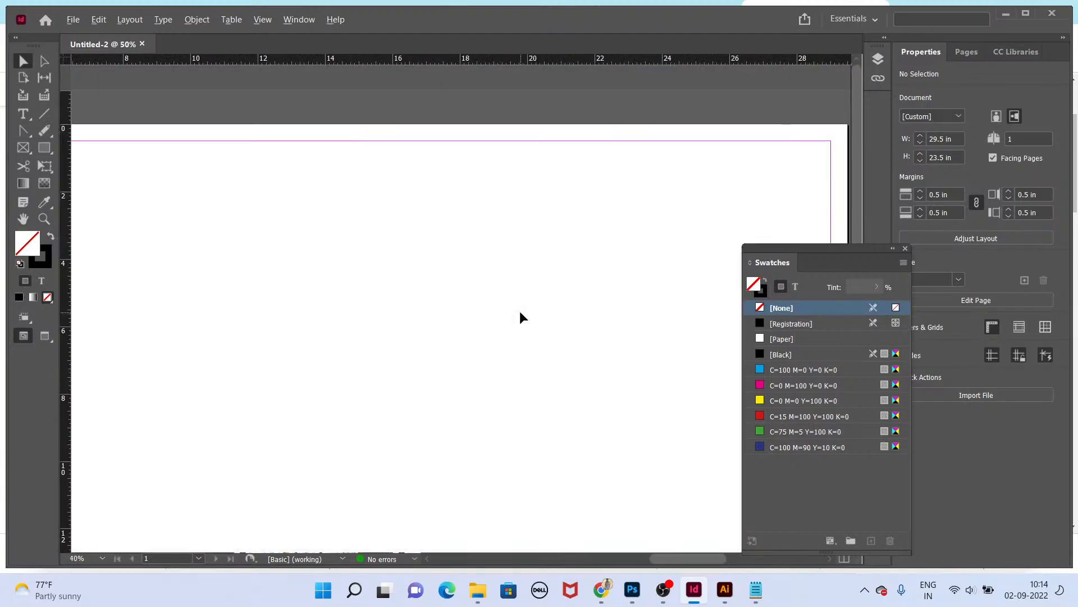
drag(486, 340, 563, 288)
scroll(568, 282, down, 1)
drag(331, 285, 365, 280)
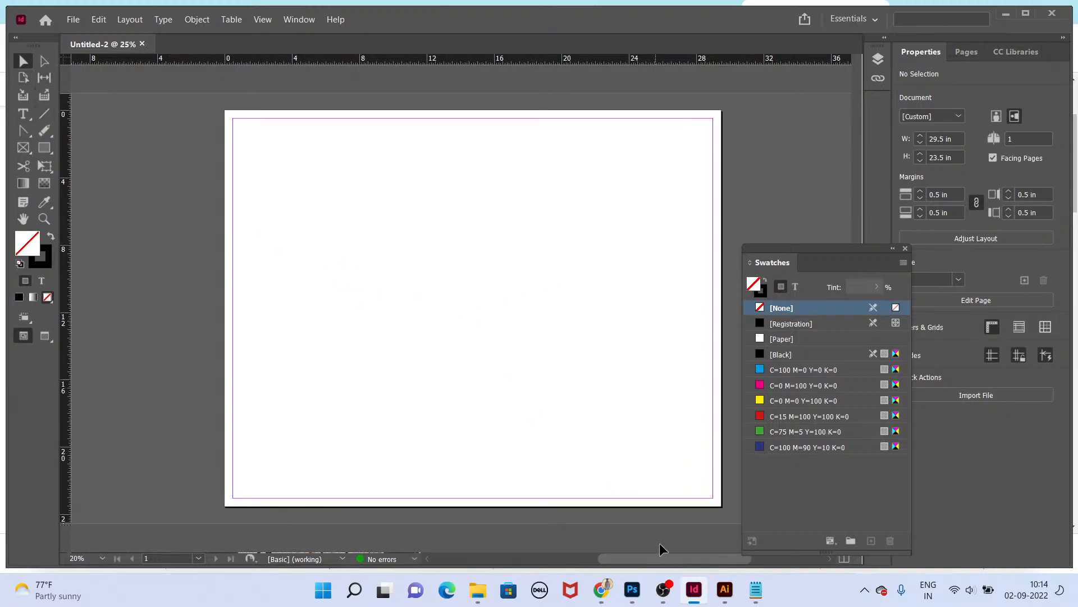
Step: Search Google Images for newspaper design and open the NEWS MAN layout example
click(601, 589)
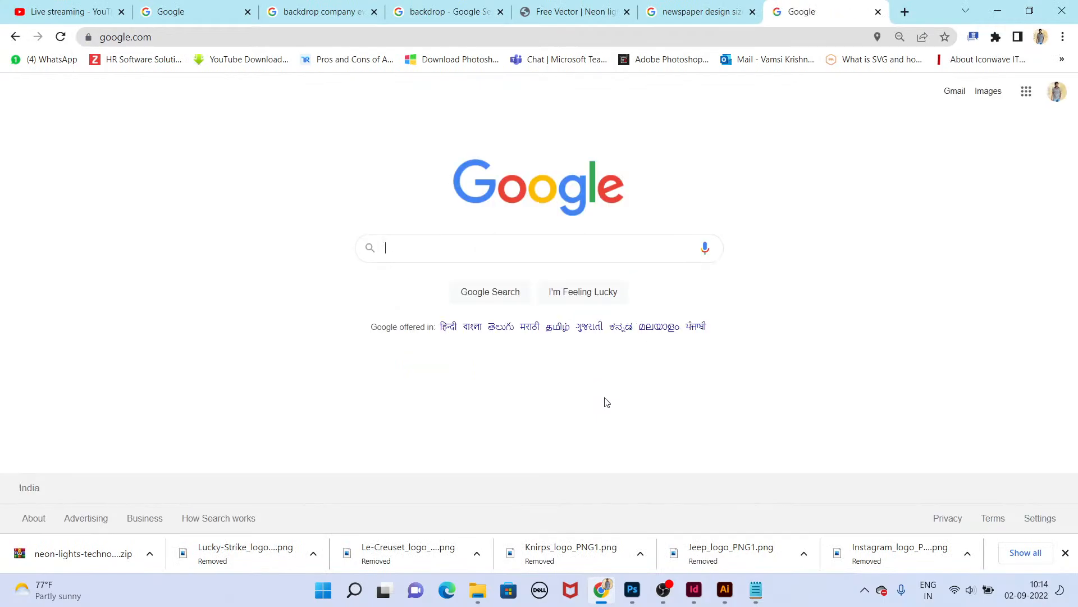
text(newspaper desi)
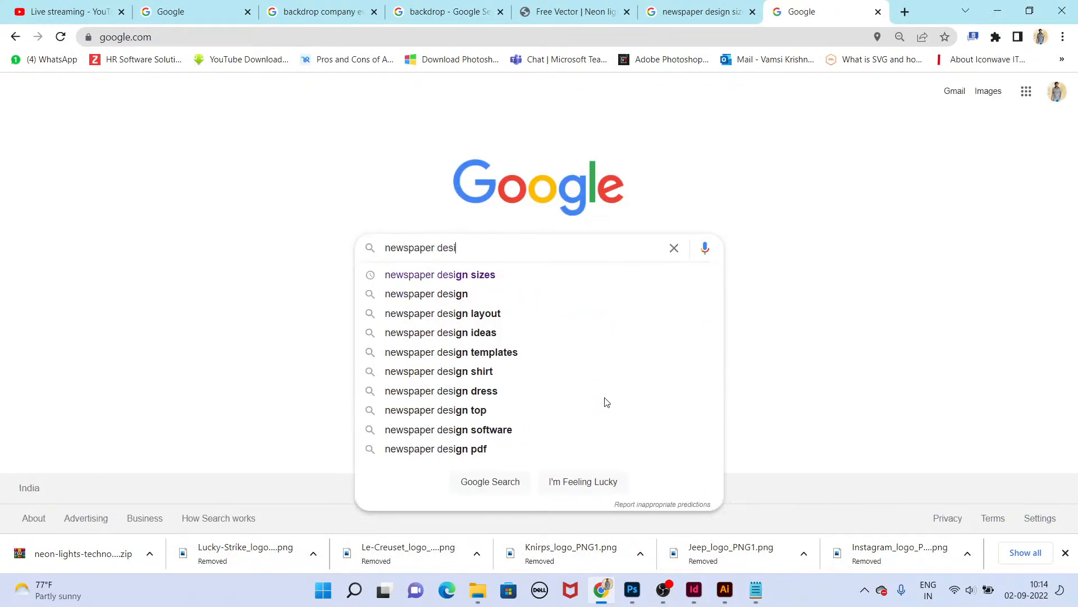
text(gn)
key(Return)
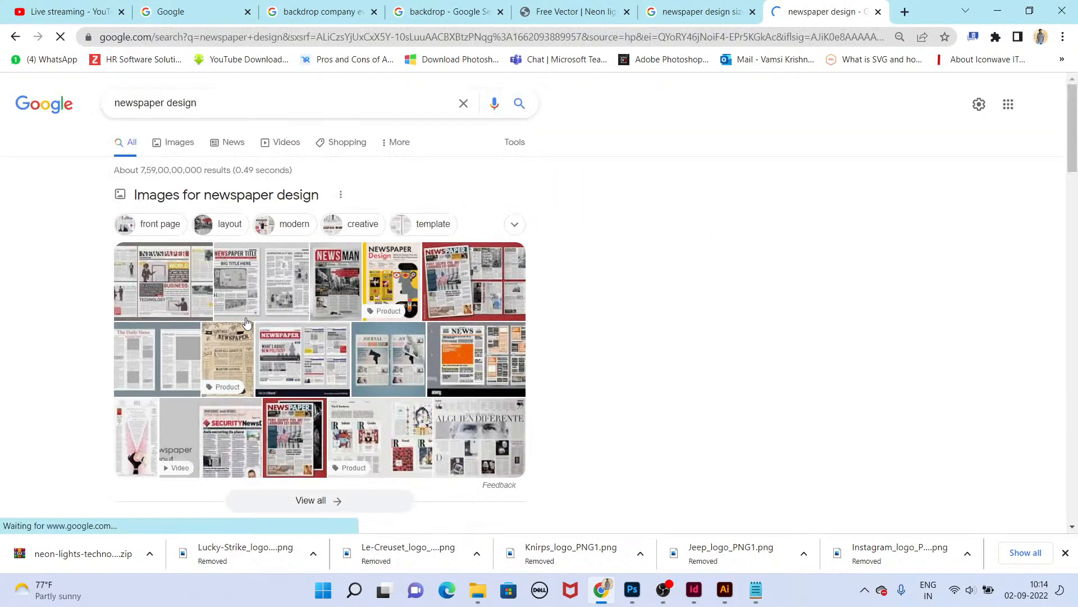
click(157, 145)
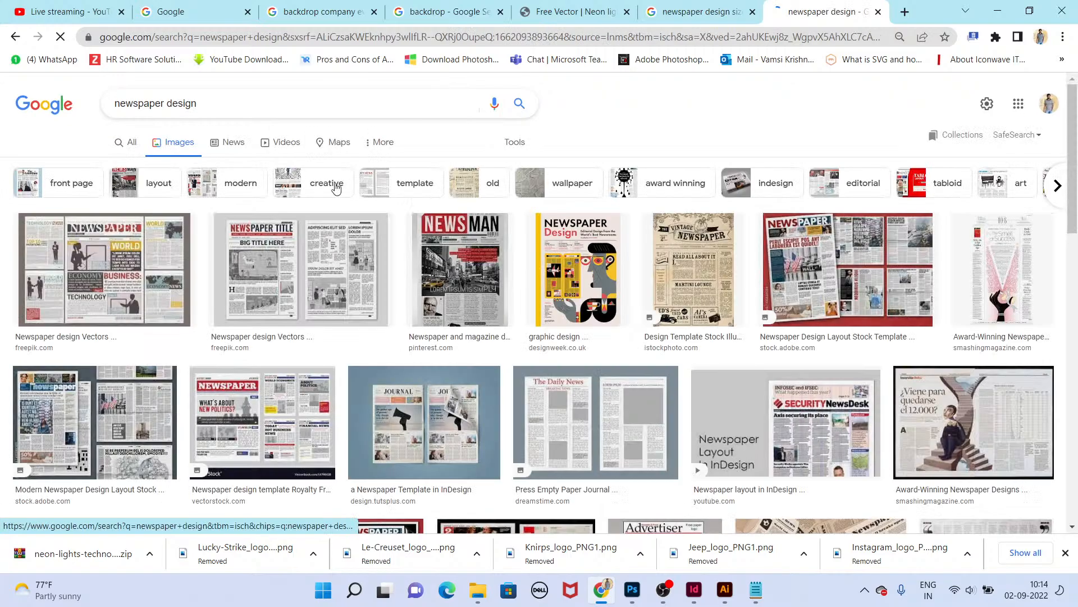
click(458, 271)
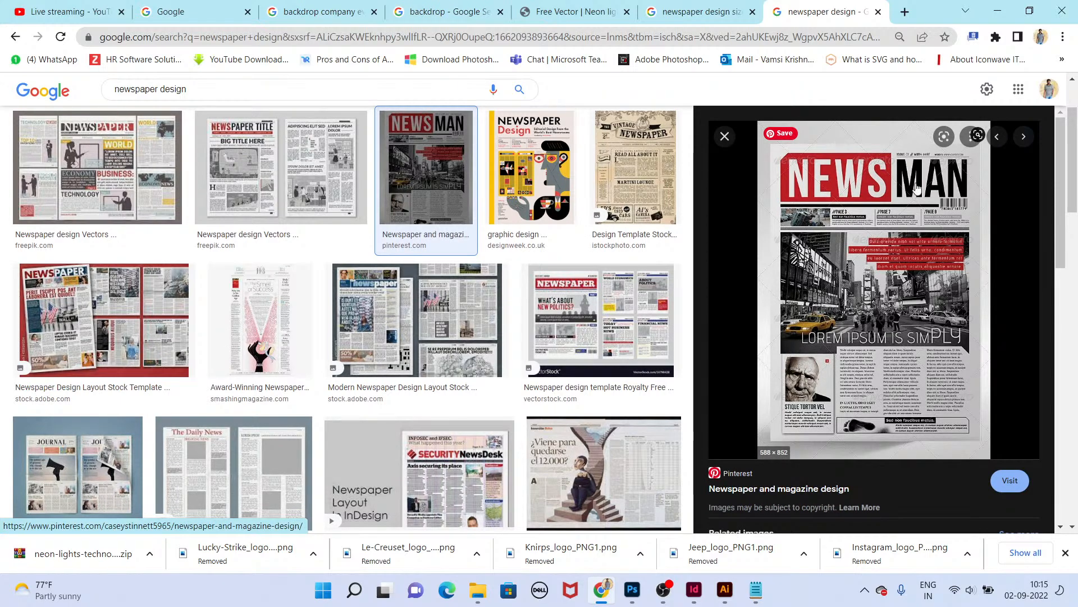
Step: Switch to InDesign and draw a full-width rectangle about 29.5 x 5 in across the top of the page, filled yellow
key(alt+Tab)
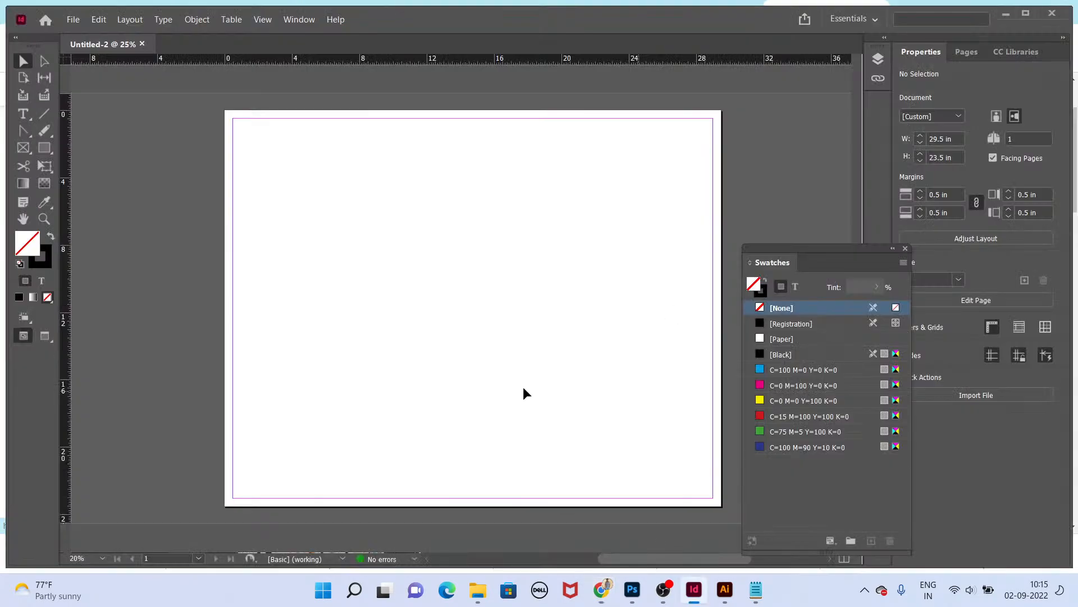
click(45, 148)
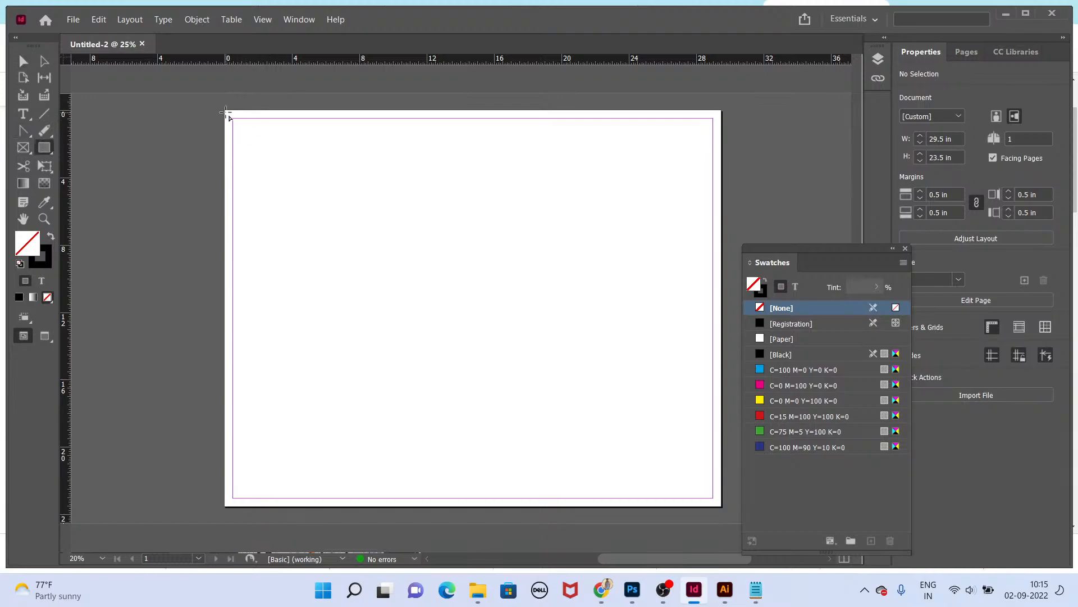
drag(226, 112, 723, 195)
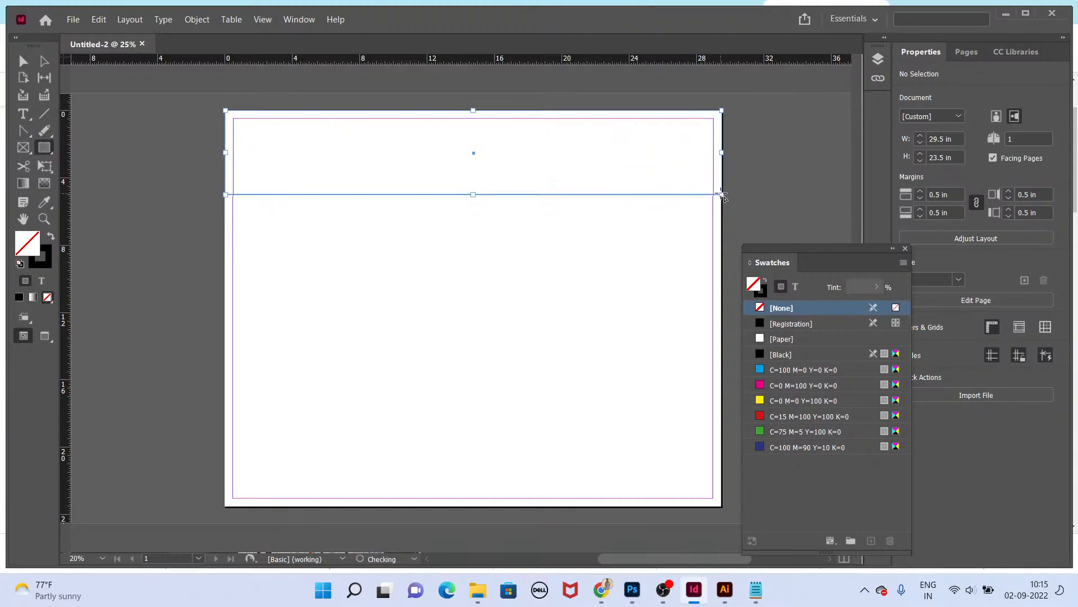
click(782, 385)
click(782, 401)
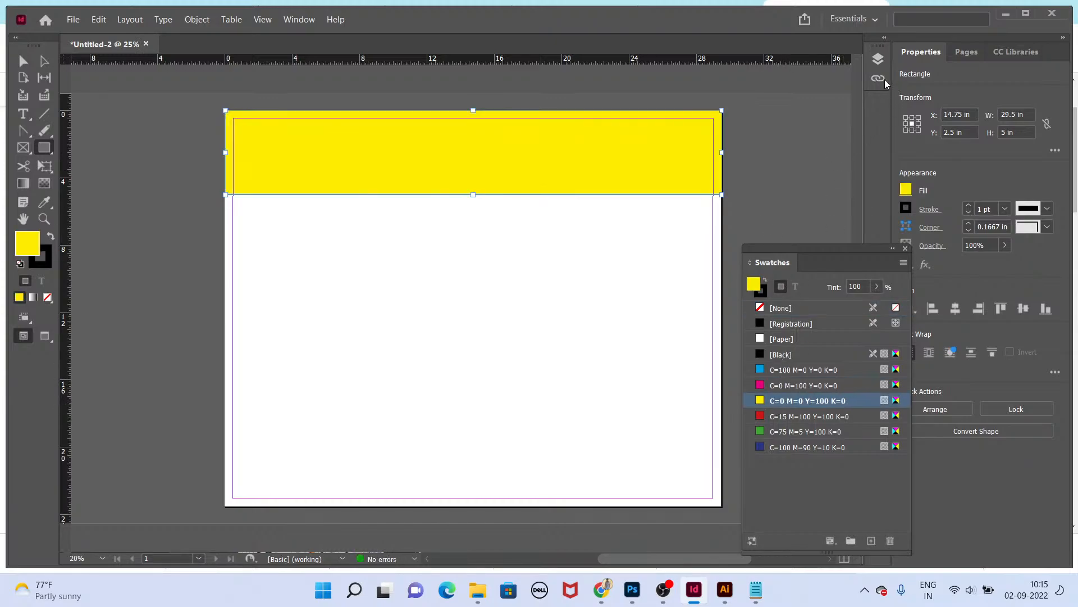
Step: Create a text frame on the page and enter THE HINDU in large type, about 152 pt
key(t)
click(286, 287)
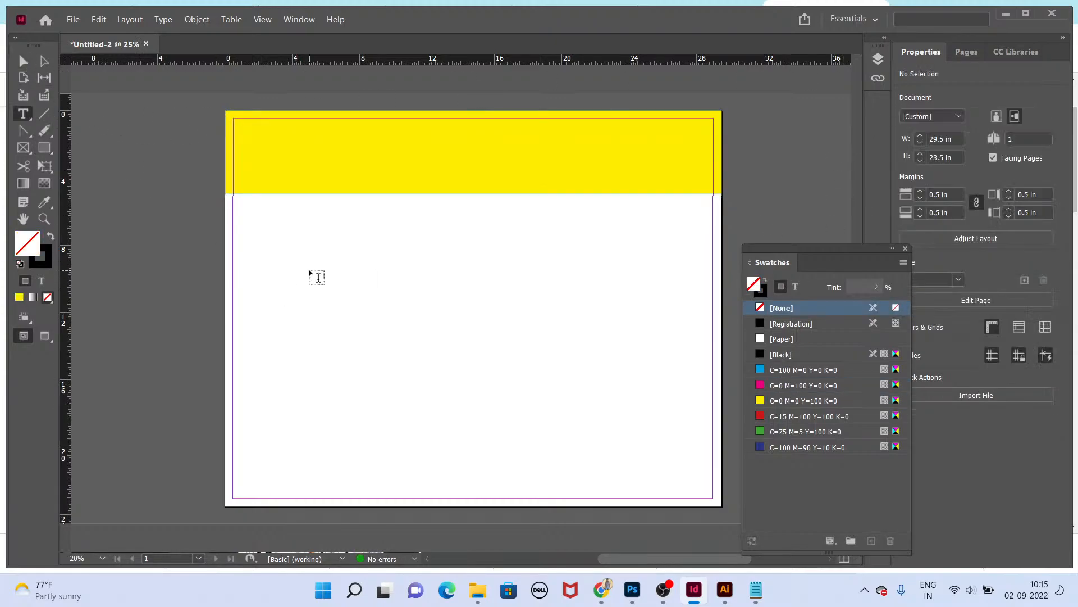
drag(294, 281, 536, 346)
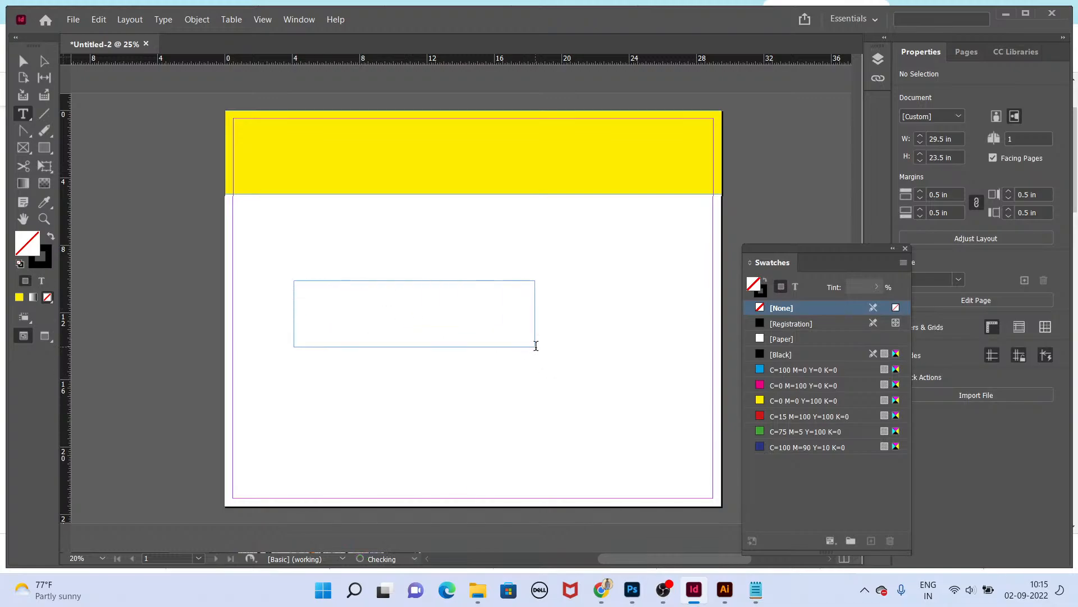
key(ctrl+a)
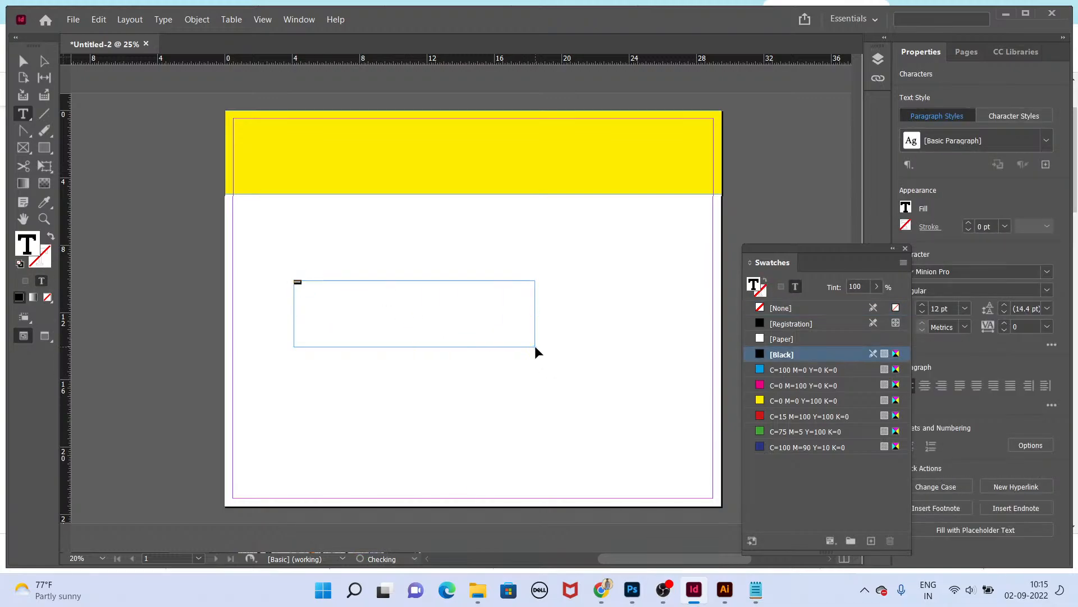
key(ctrl+shift+period)
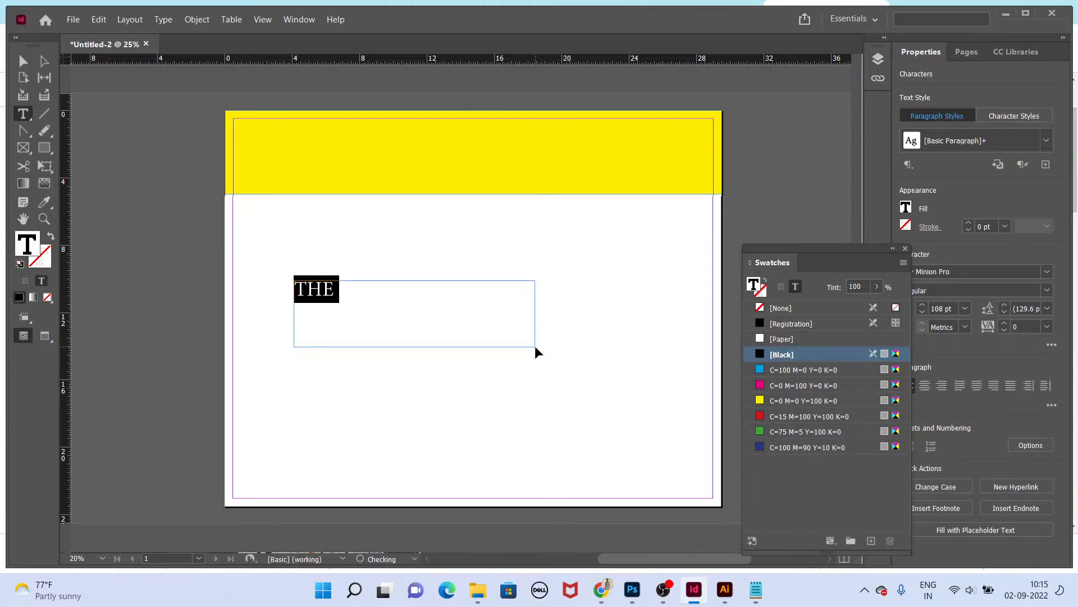
key(ctrl+shift+period)
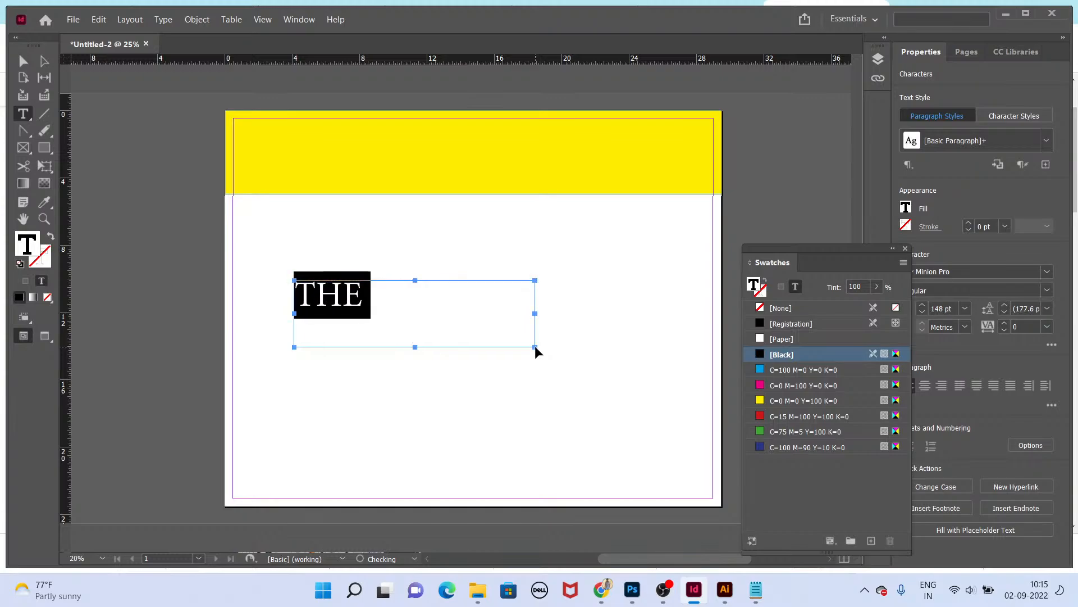
key(Right)
text(HINDU)
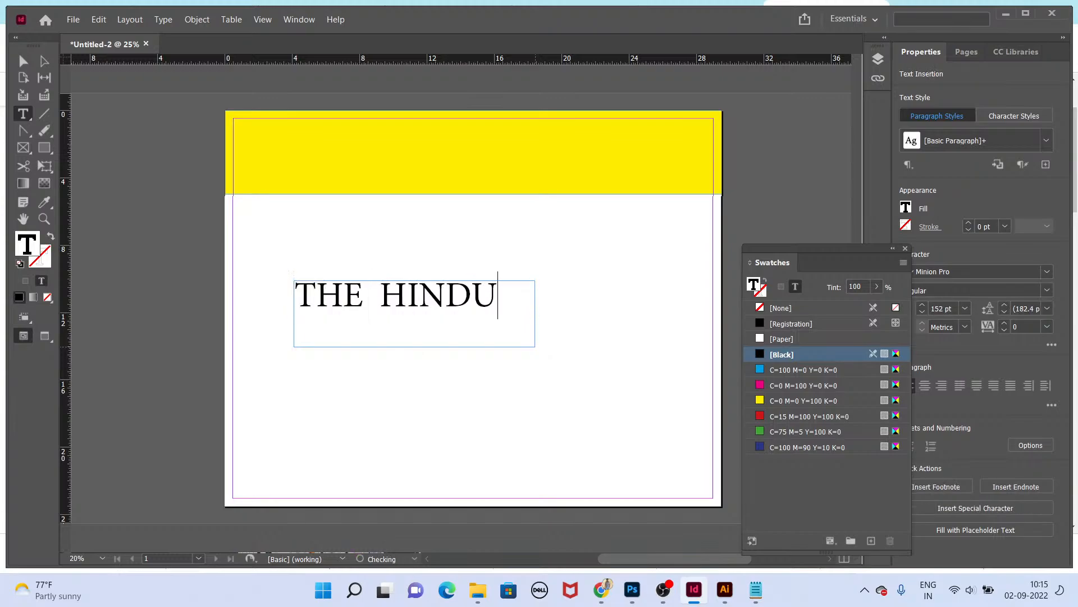
key(Escape)
Step: Scale up the THE HINDU text frame and move it into the yellow masthead band
double_click(535, 346)
key(e)
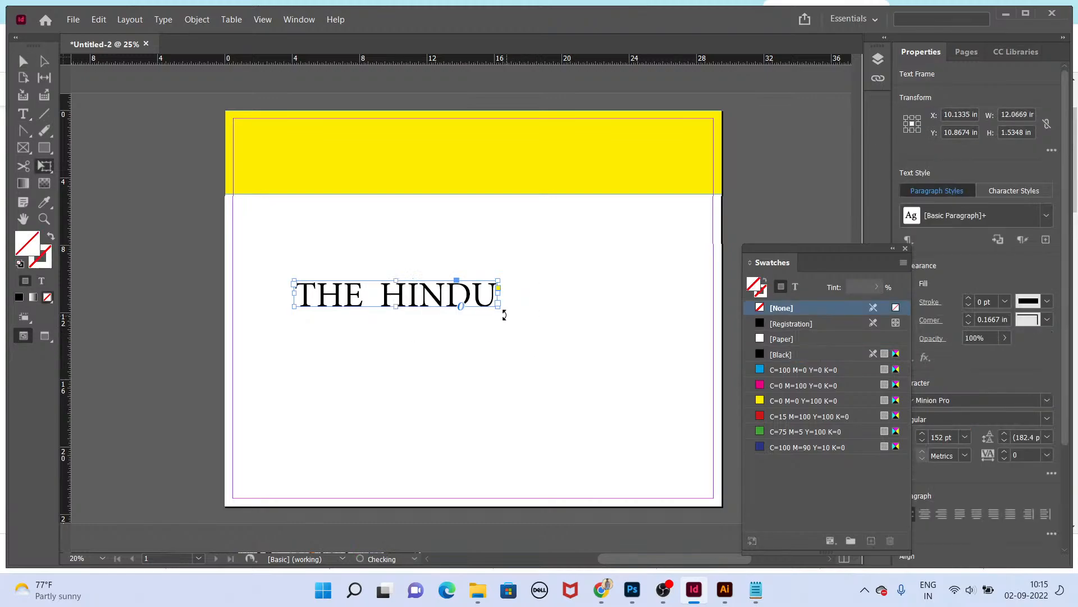
drag(497, 306, 645, 327)
key(v)
drag(536, 310, 536, 148)
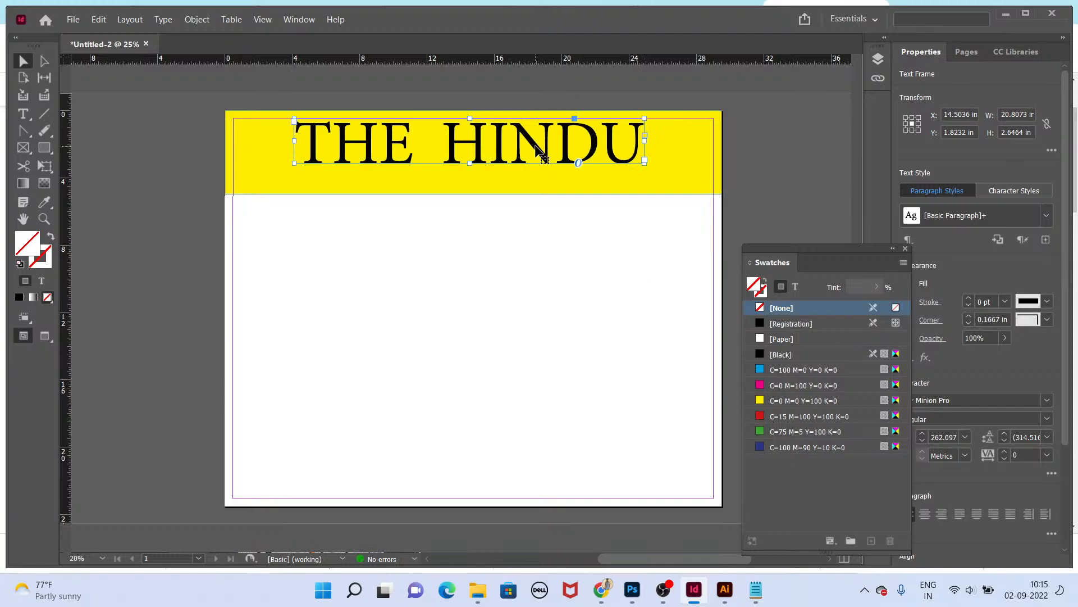
Step: Hide the panels and compare the masthead with the NEWS MAN reference layout in the browser
click(504, 244)
key(Tab)
key(alt+Tab)
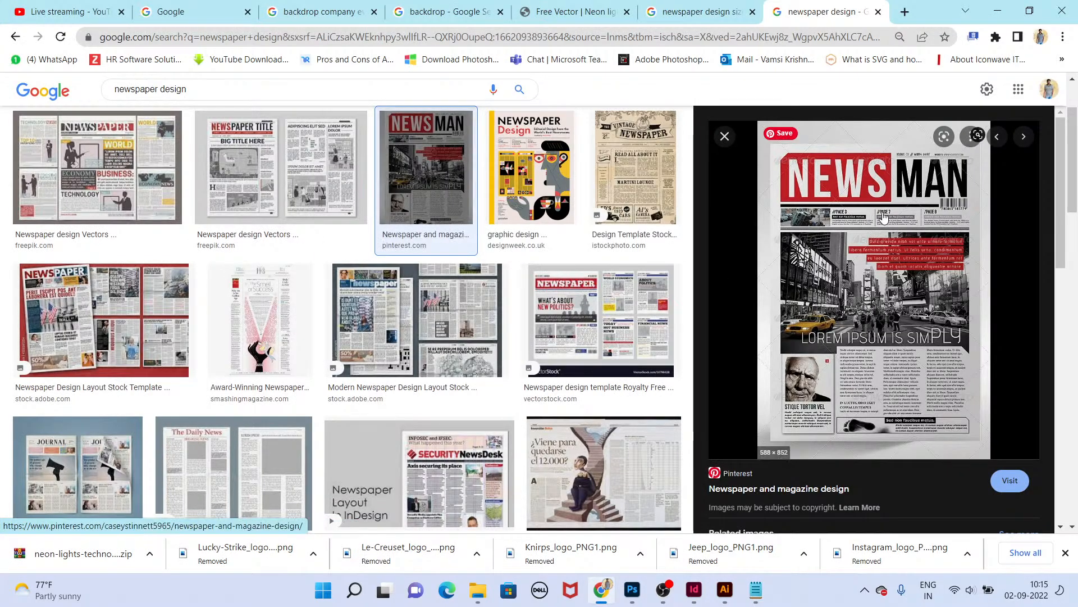
key(alt+Tab)
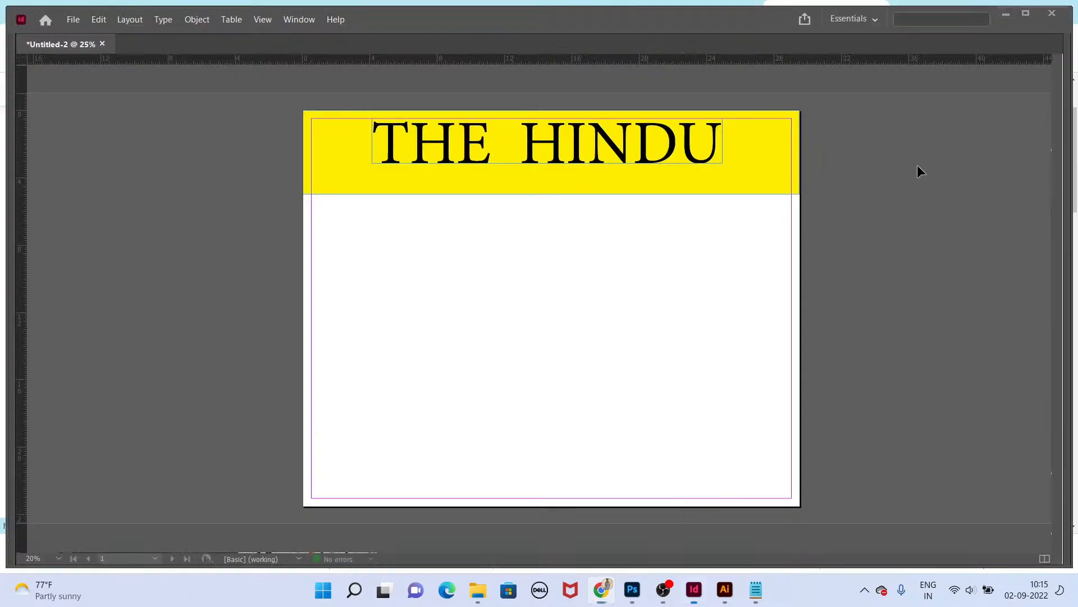
Step: Nudge the THE HINDU title slightly to reposition it within the yellow band
click(645, 167)
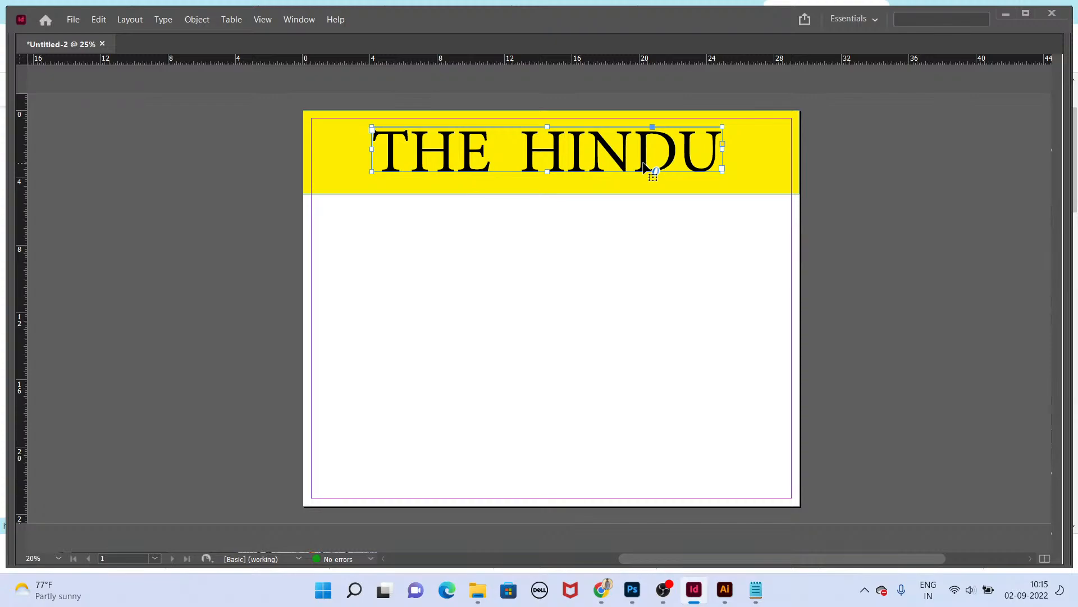
mouse_move(674, 152)
mouse_down()
mouse_move(733, 128)
mouse_move(682, 159)
mouse_up()
click(703, 191)
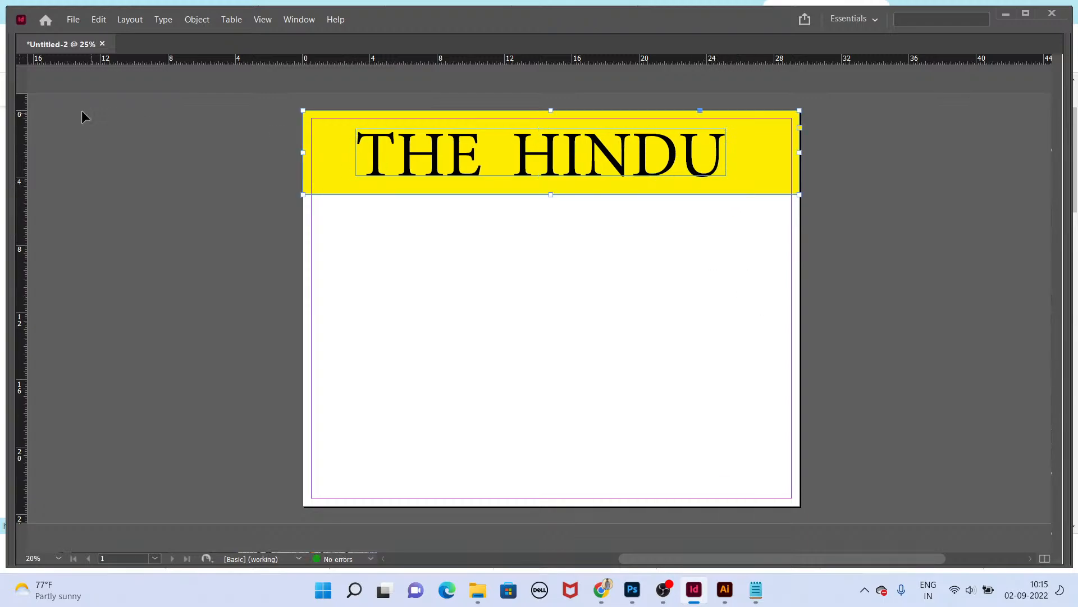
key(Tab)
Step: Draw a rectangle about 7.9 x 0.9 in at the lower right of the yellow band and fill it with Paper
click(44, 150)
key(Tab)
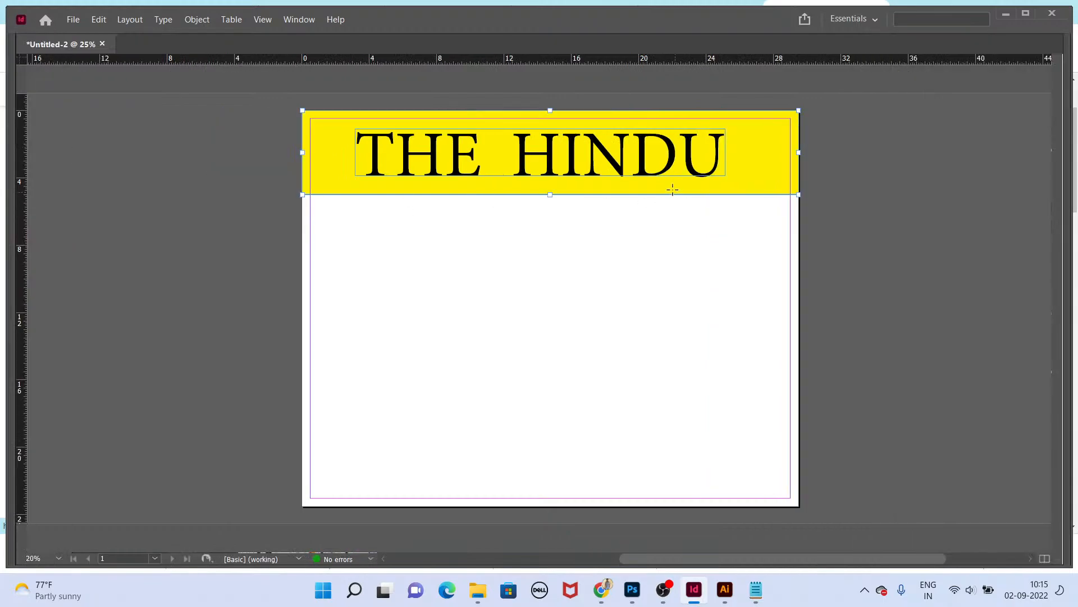
drag(672, 189, 799, 195)
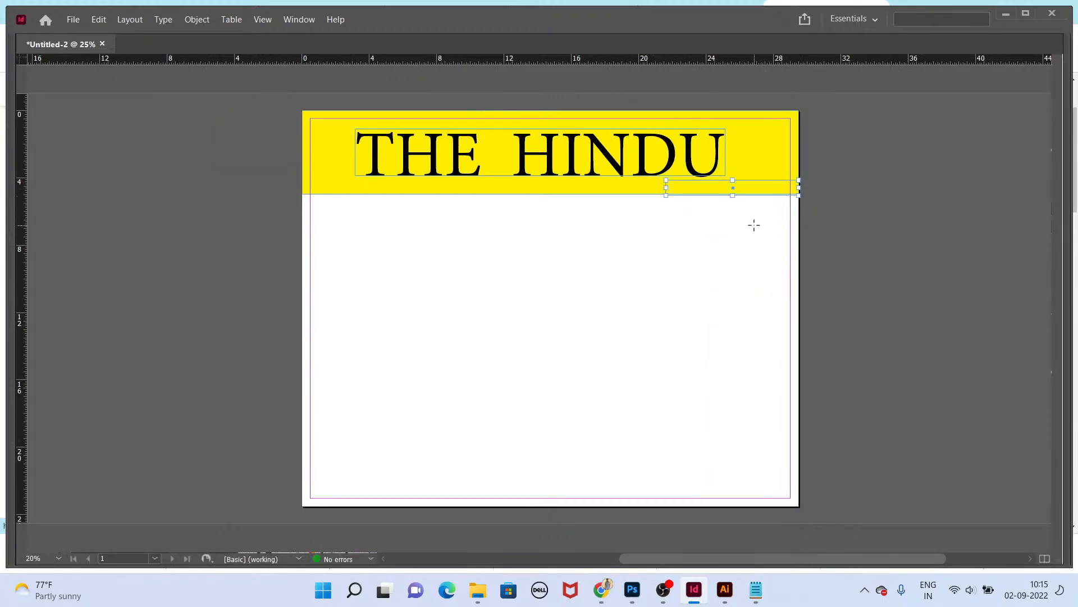
key(Tab)
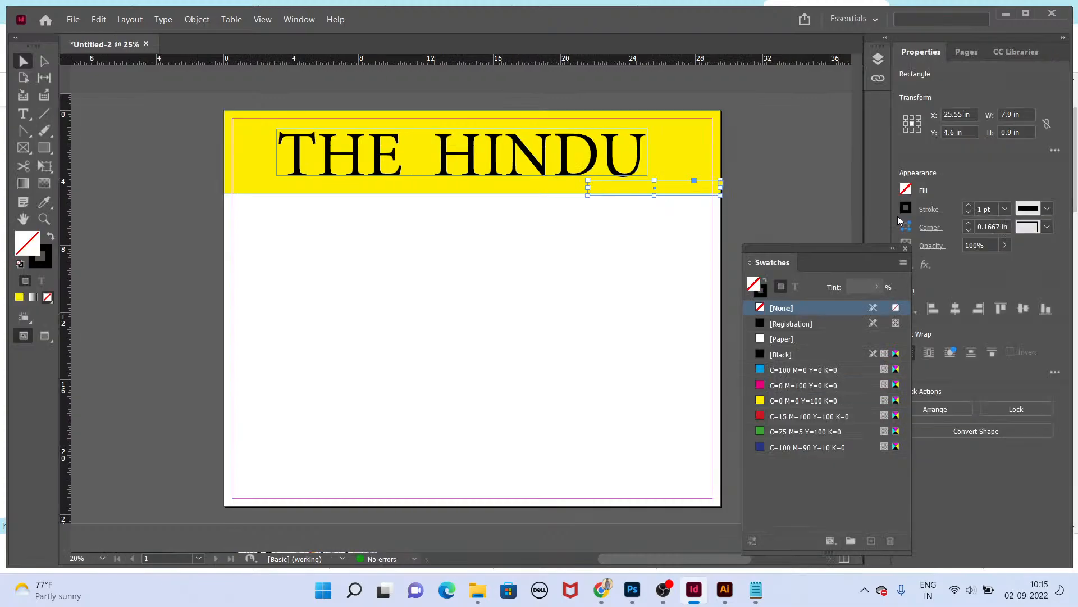
click(801, 342)
click(640, 297)
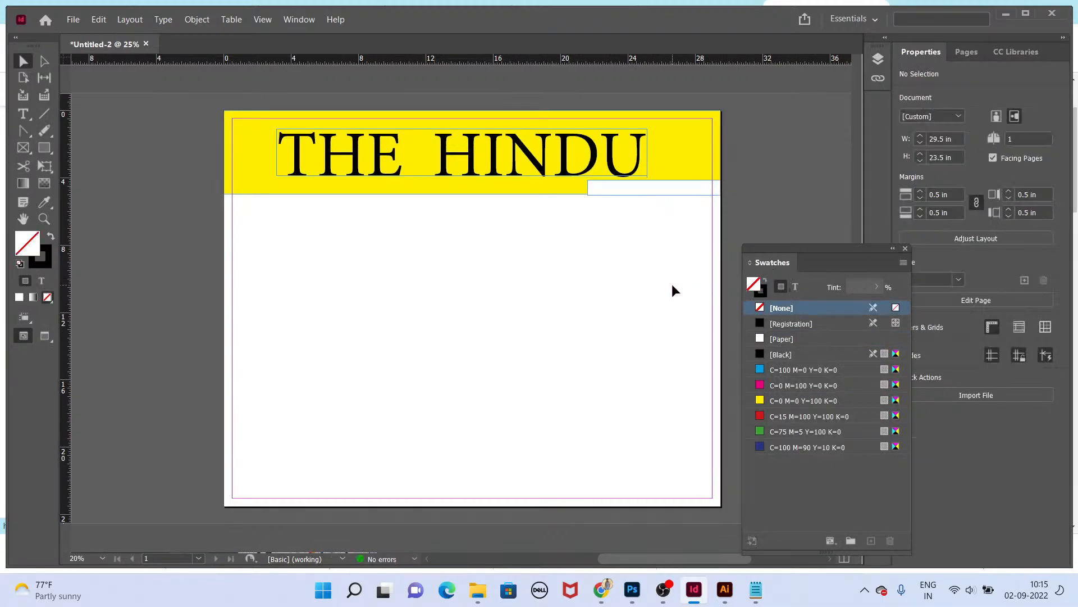
Step: Try to move the white rectangle along the band, undoing the move
scroll(634, 195, up, 1)
drag(635, 228, 567, 226)
key(ctrl+z)
click(570, 265)
scroll(571, 253, up, 1)
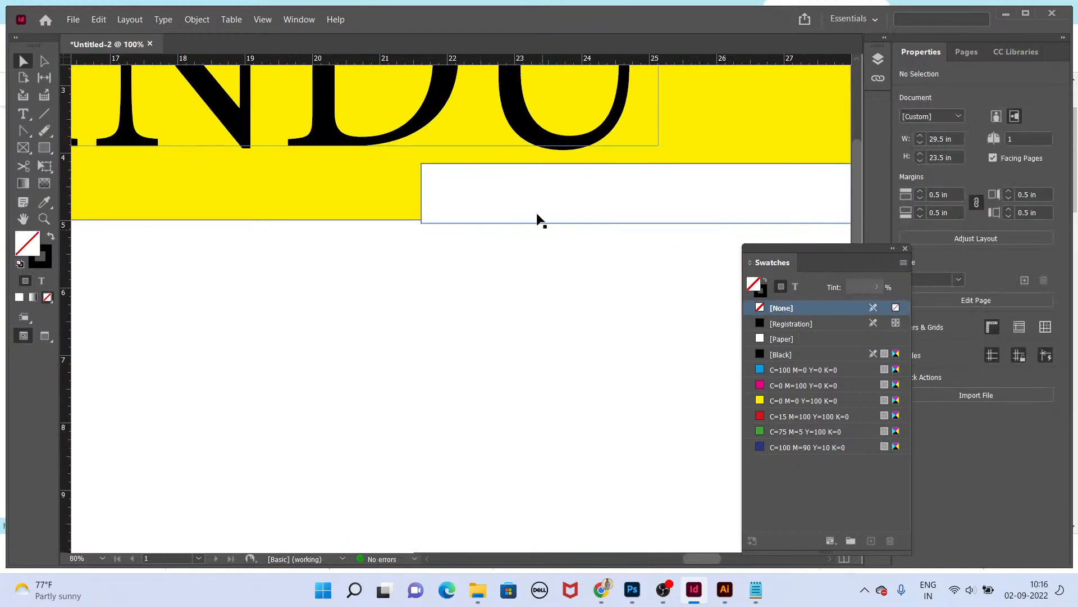
click(537, 215)
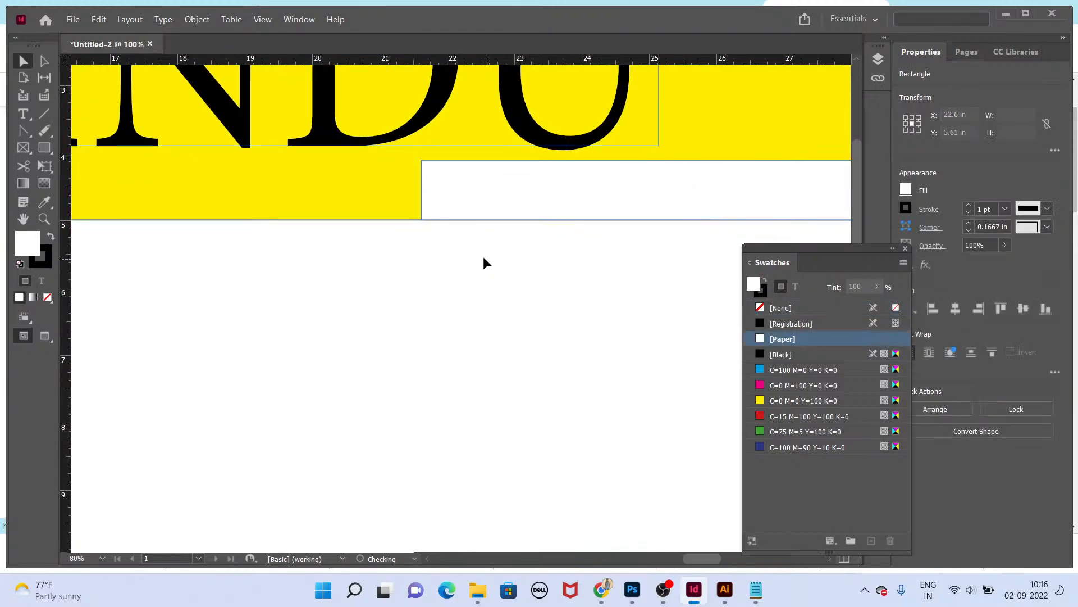
click(778, 308)
click(546, 320)
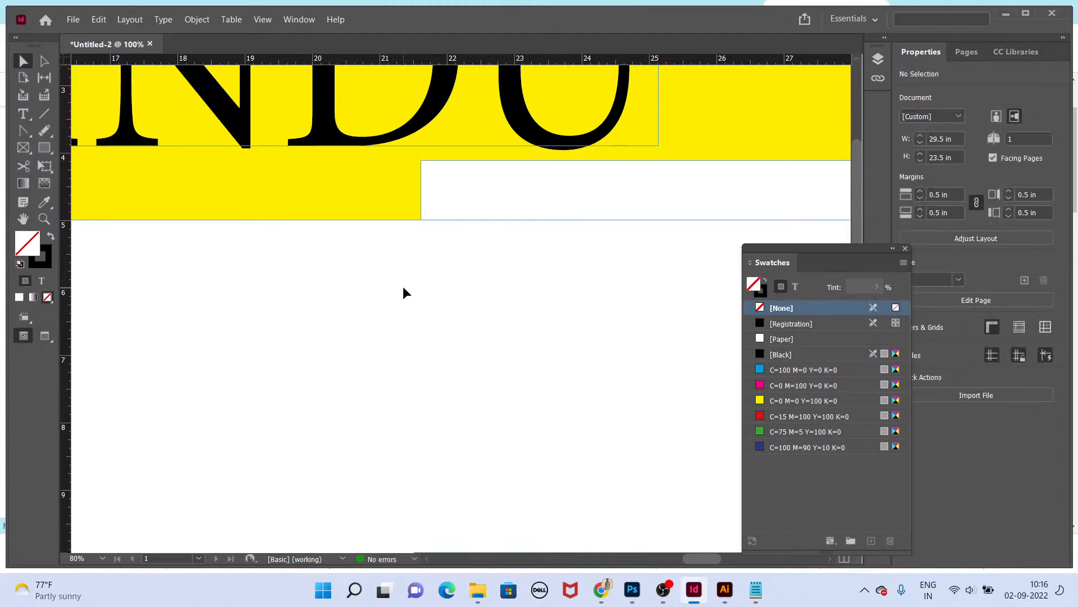
Step: Shorten the white rectangle at the band's lower right to about 0.74 in high
key(ctrl+2)
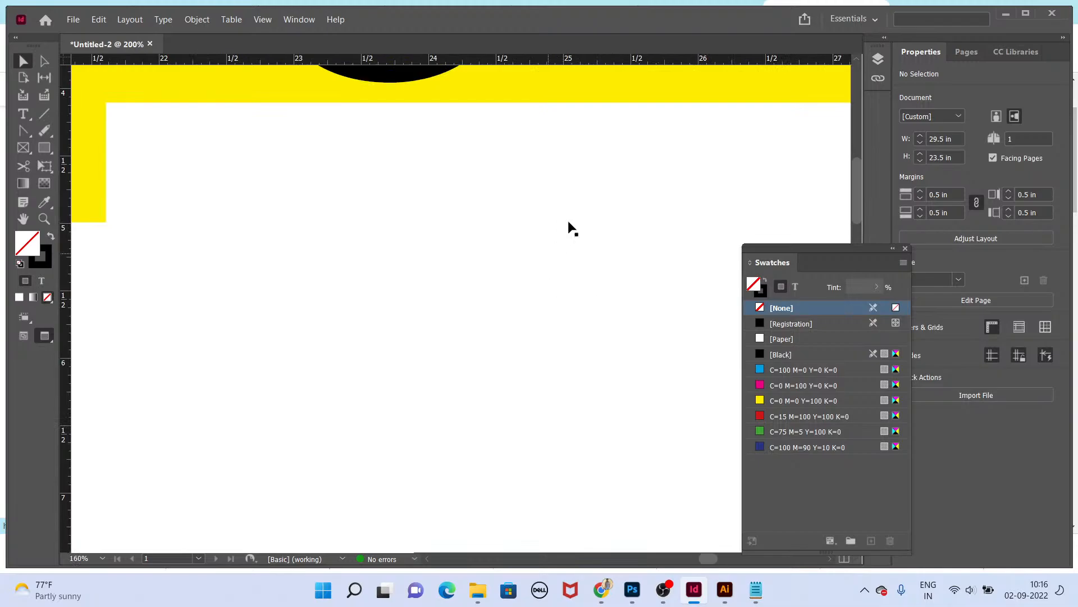
click(579, 187)
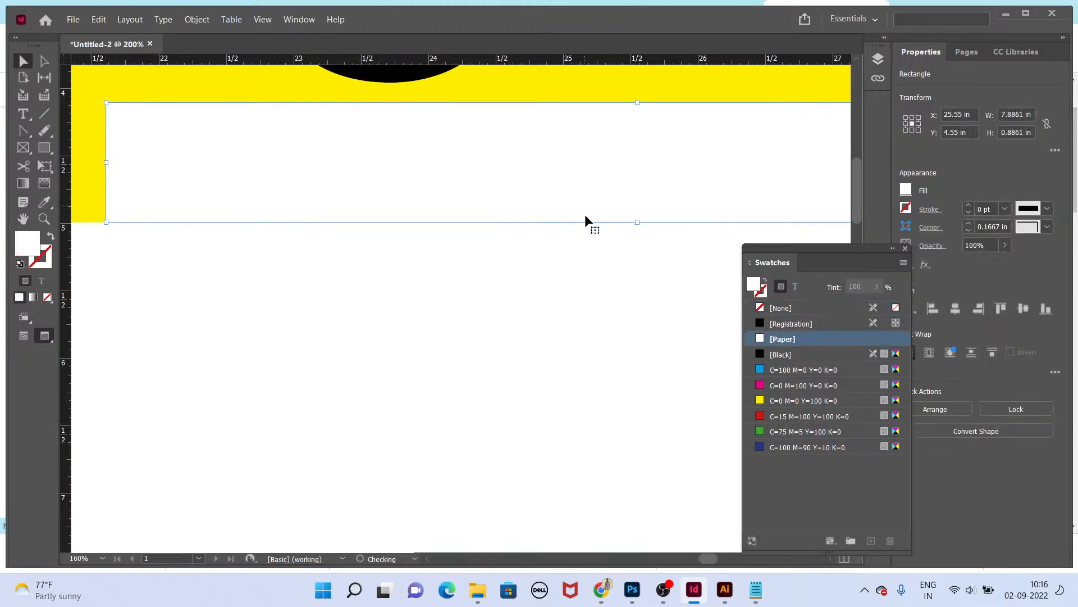
click(604, 270)
scroll(603, 275, down, 2)
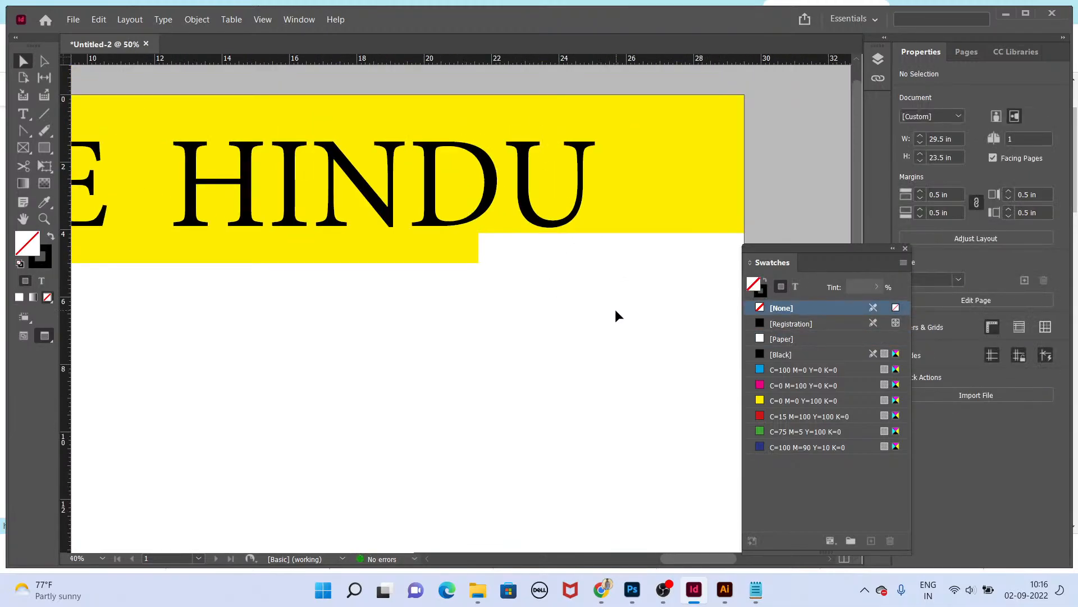
drag(609, 234, 610, 239)
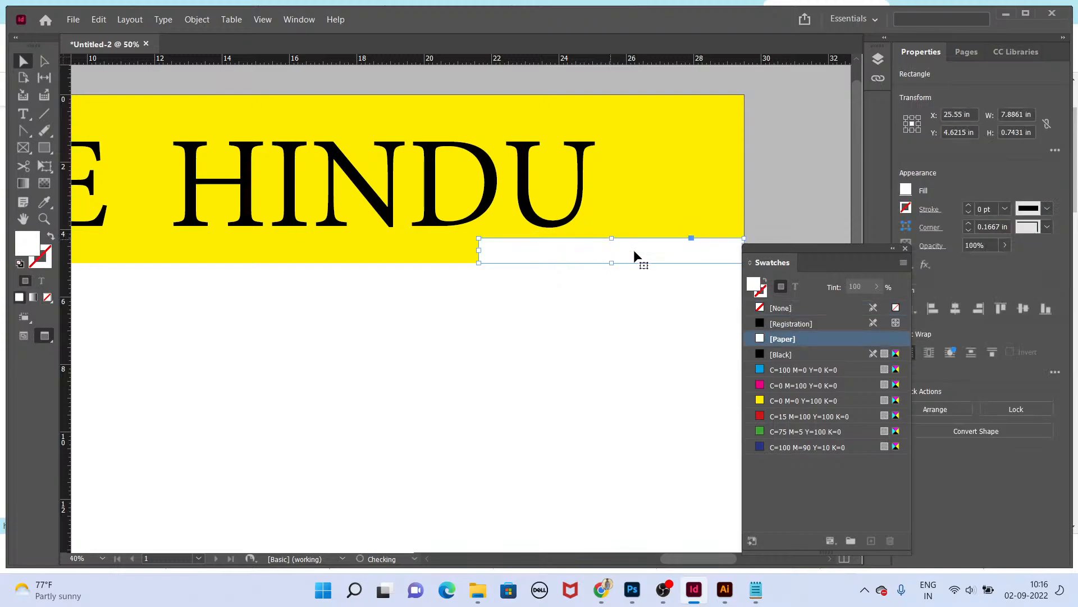
Step: Stretch the yellow band's right edge out to the page edge, about 29.51 in wide
drag(711, 262, 640, 323)
drag(383, 213, 522, 414)
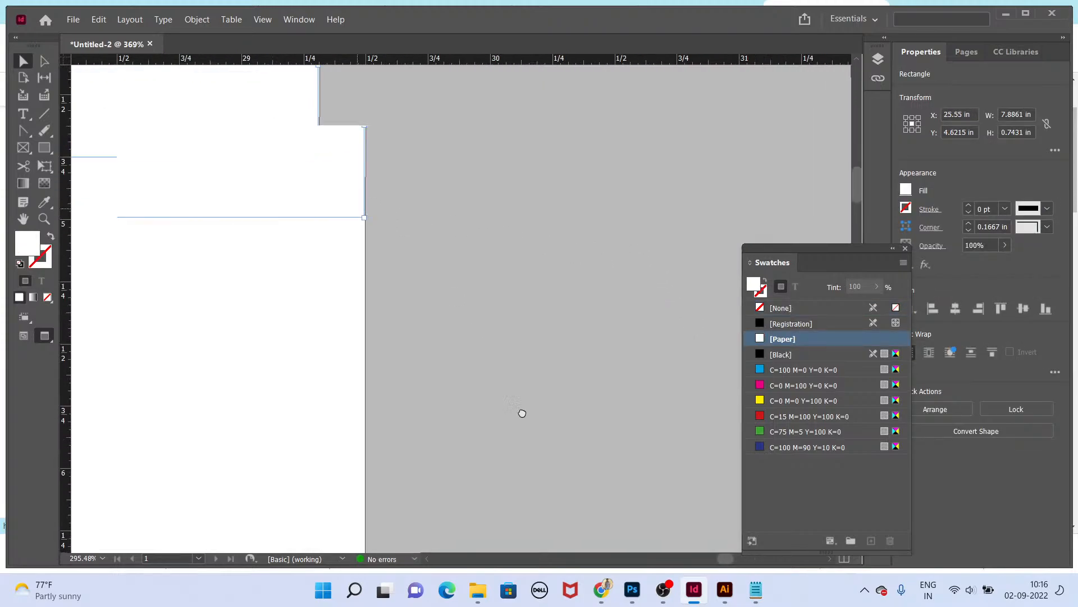
drag(480, 284, 482, 280)
drag(526, 188, 542, 309)
key(ctrl+minus)
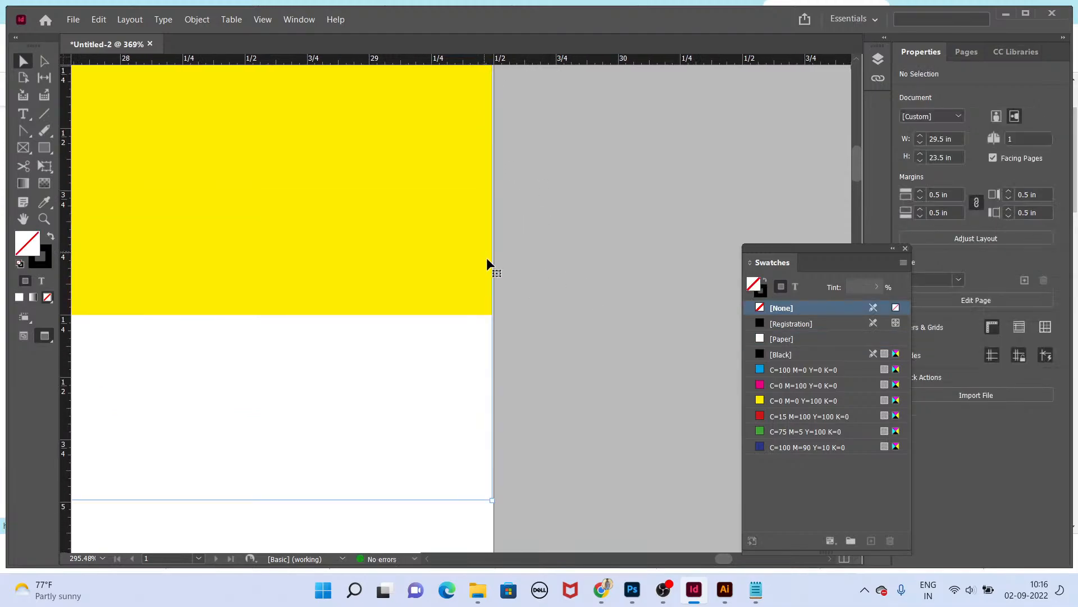
click(488, 264)
key(e)
drag(540, 475, 592, 98)
scroll(592, 362, down, 3)
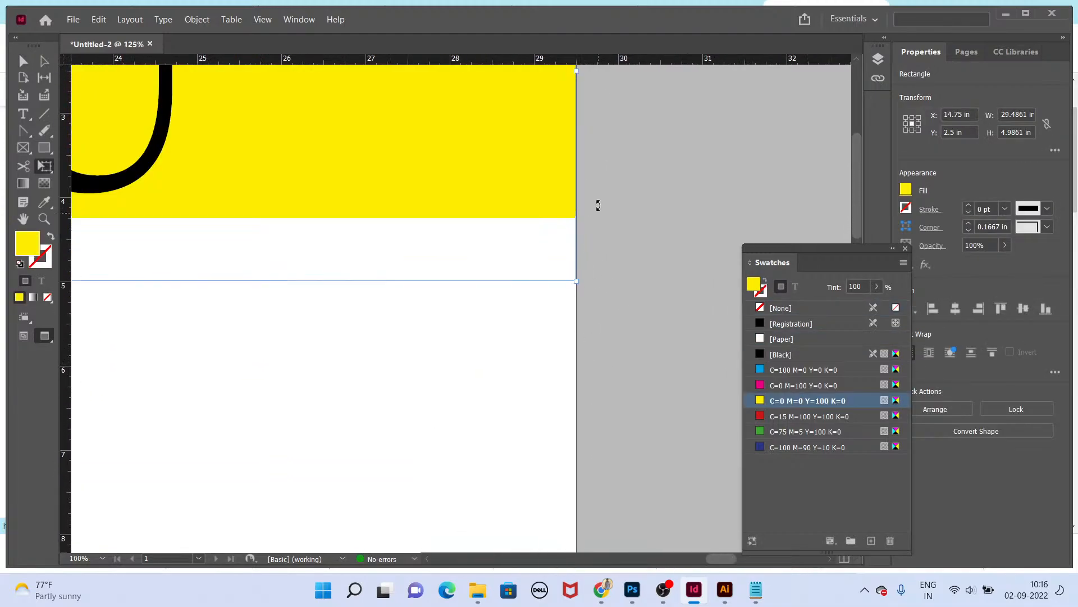
drag(602, 134, 592, 369)
scroll(578, 315, up, 2)
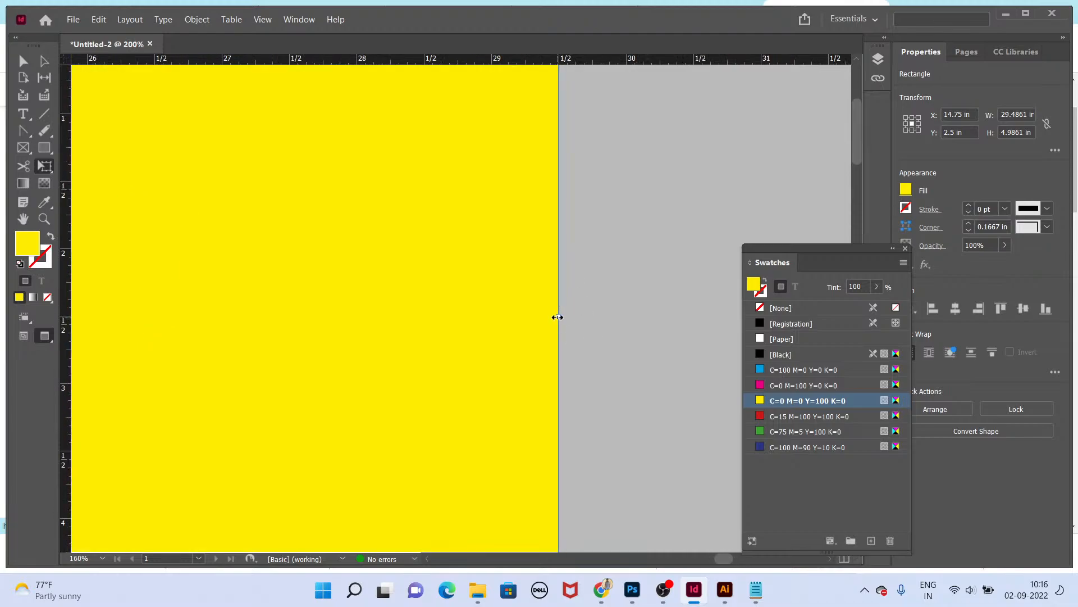
drag(557, 317, 561, 316)
scroll(606, 335, down, 2)
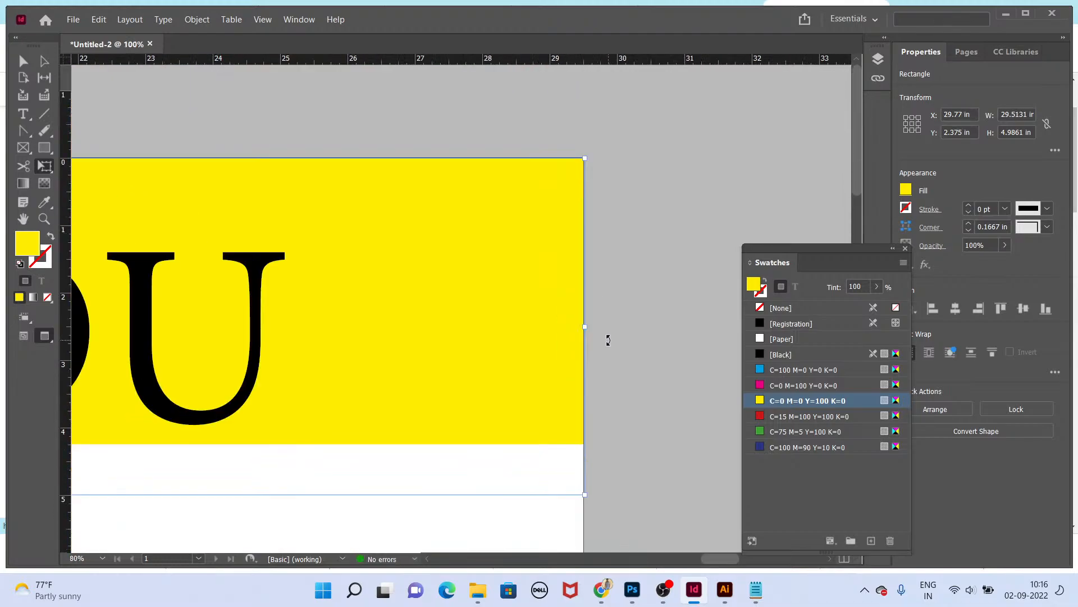
key(v)
click(664, 374)
drag(412, 469, 614, 359)
drag(464, 446, 529, 343)
scroll(536, 341, down, 1)
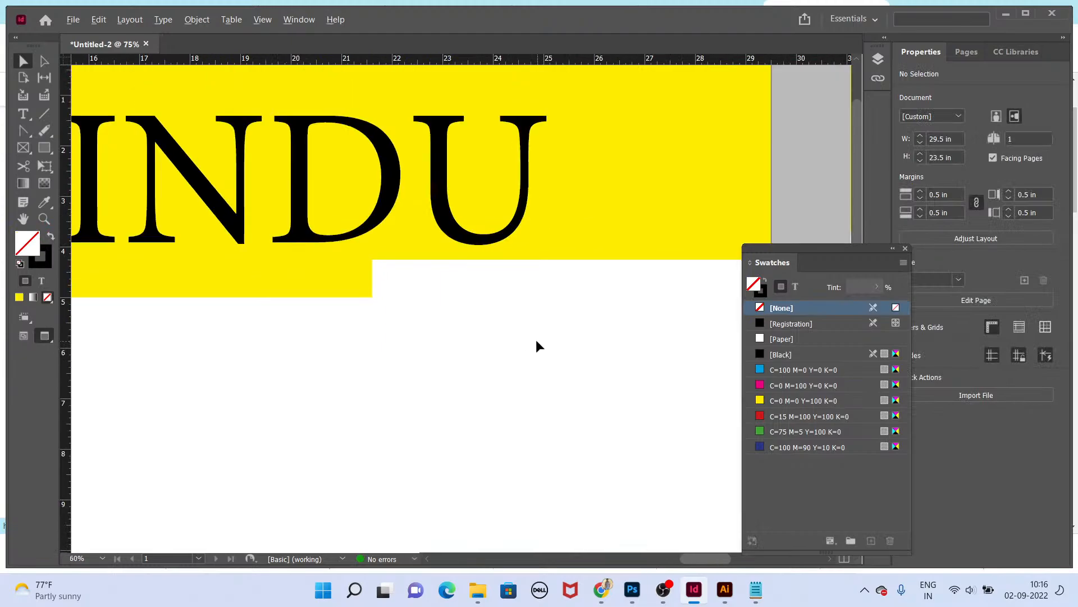
Step: Draw a text frame below the yellow band and enter the dateline "29-22-2023, Hyderabad"
key(t)
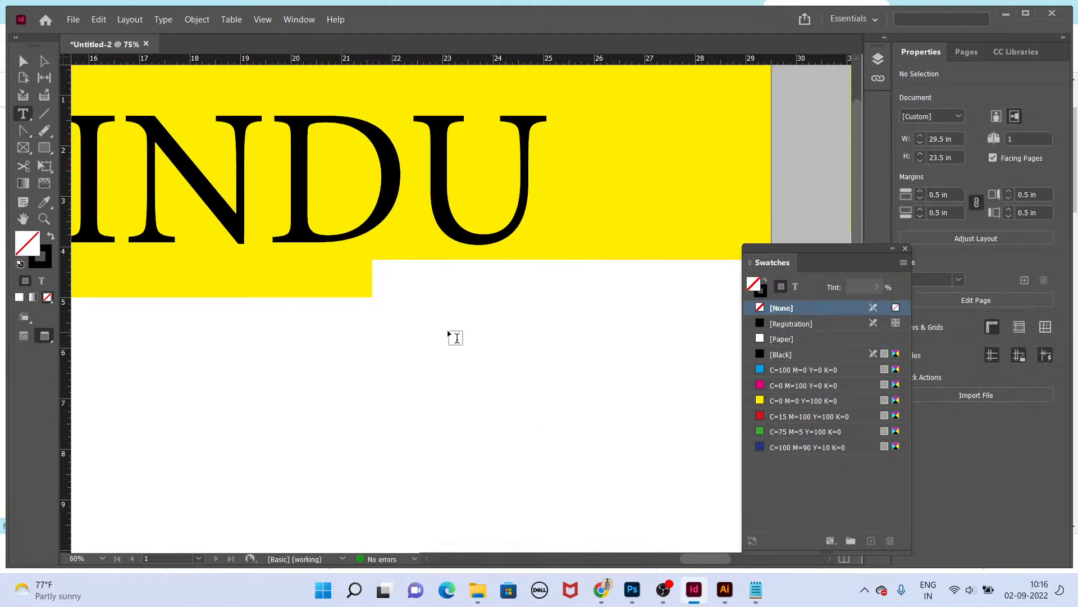
drag(429, 315, 669, 354)
text(29)
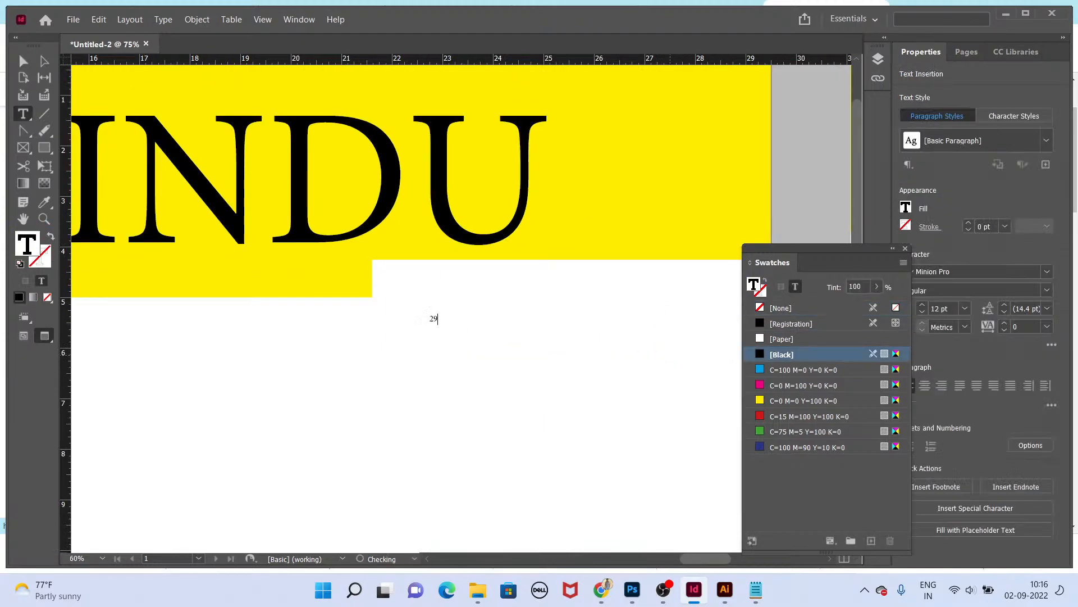
text(-22-42023, Hyderabad)
key(Escape)
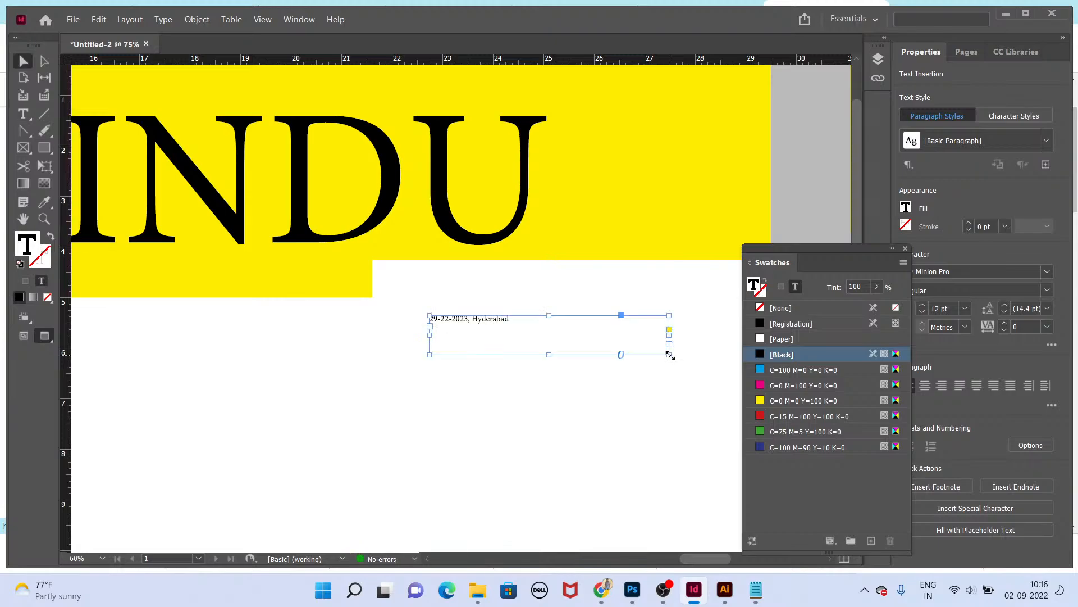
Step: Fit the dateline frame to its text and scale it up to a larger size
double_click(669, 354)
key(e)
drag(510, 321, 616, 336)
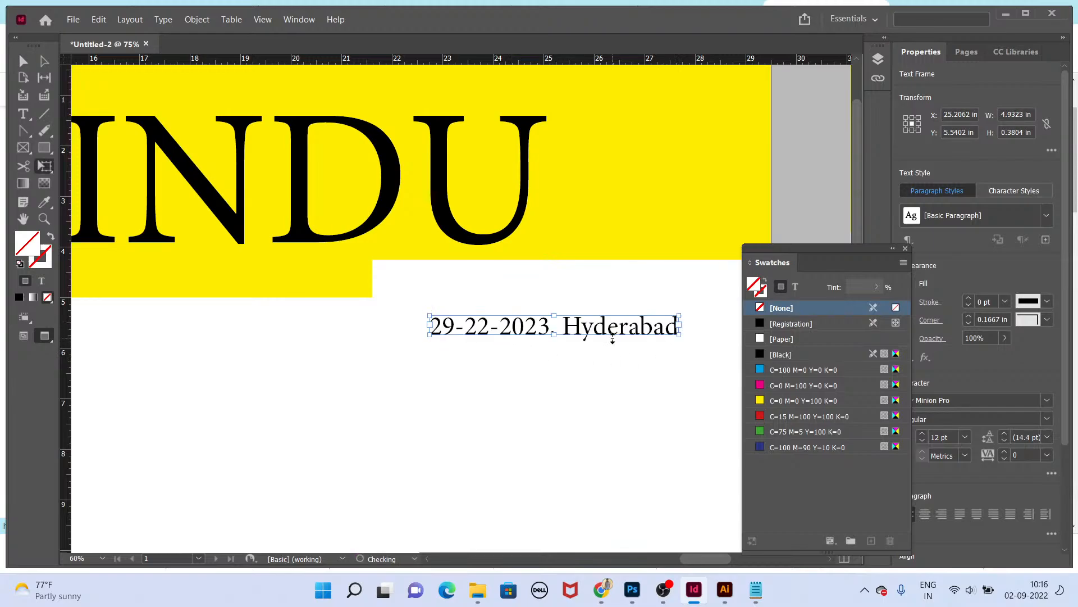
Step: Move the dateline up into the white strip at the yellow band's lower right
key(Tab)
drag(691, 345, 693, 291)
click(735, 318)
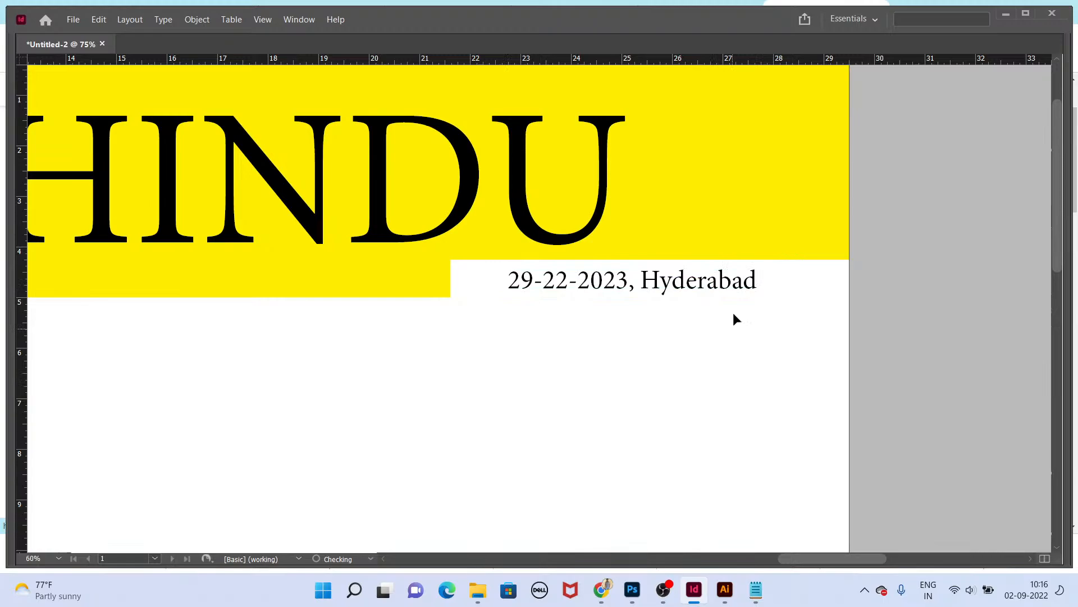
click(737, 282)
Step: Preview the page in presentation mode and return to normal view
key(shift+w)
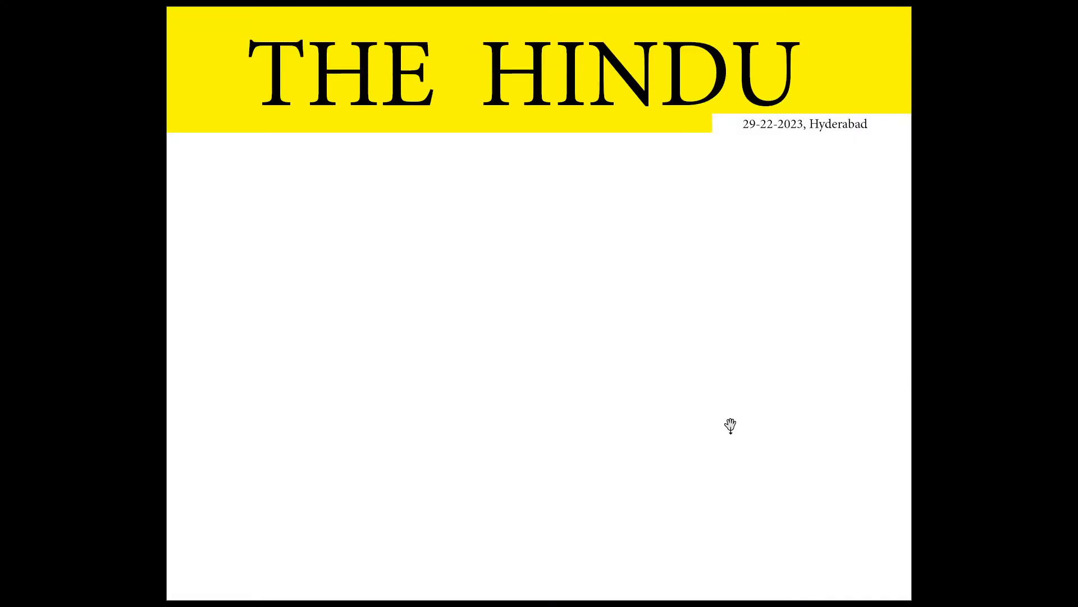
key(shift+w)
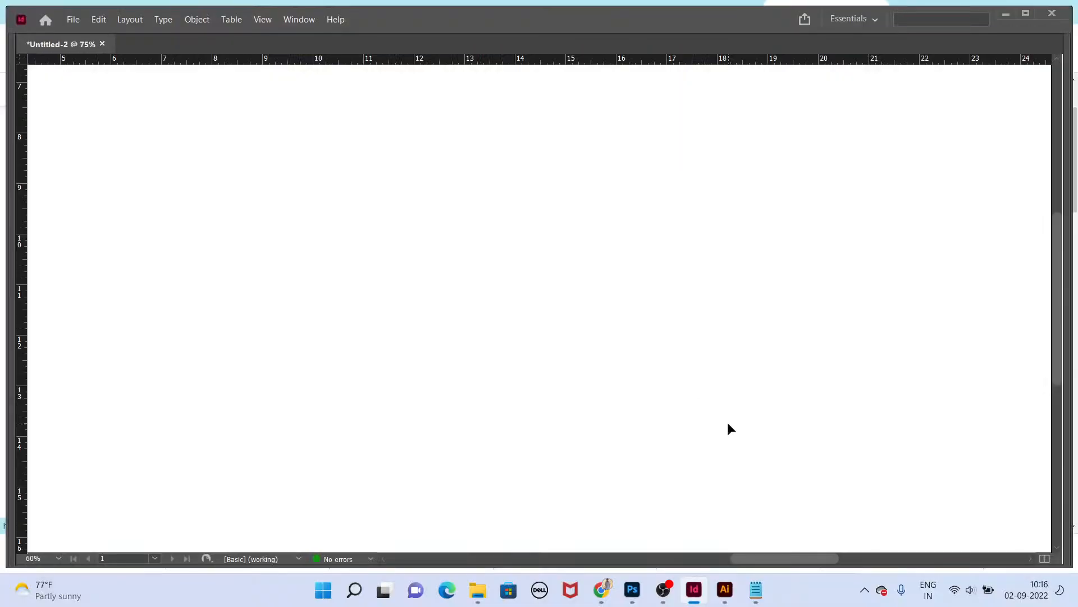
key(Tab)
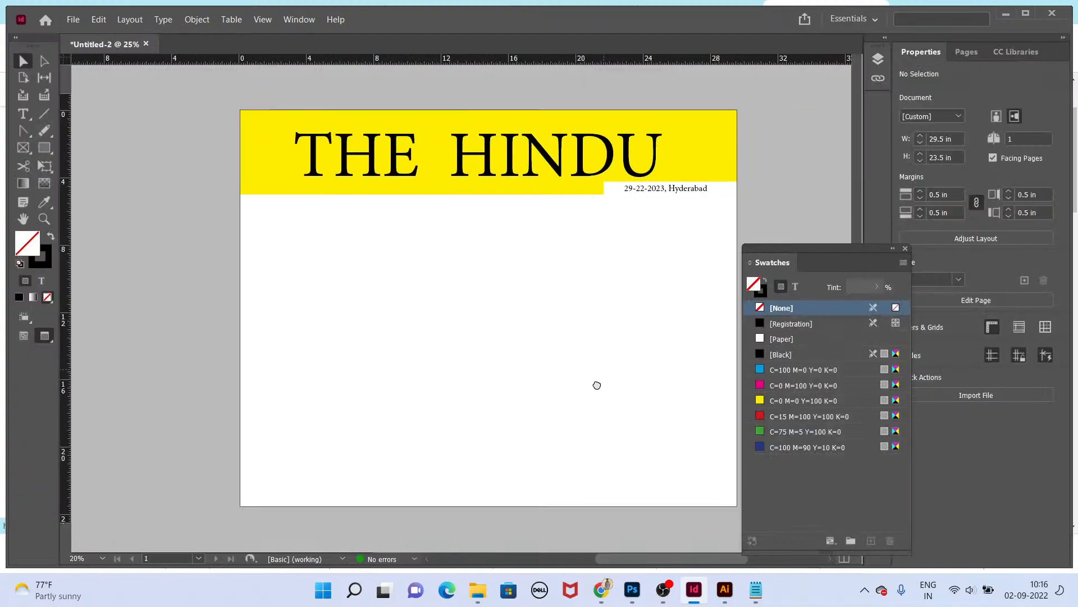
key(ctrl+alt+p)
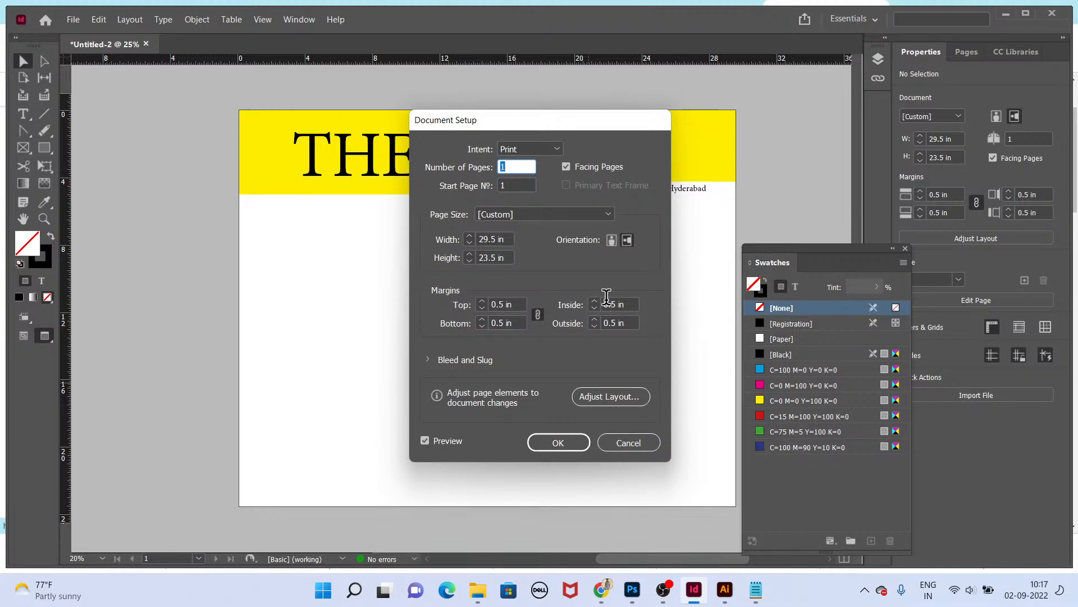
click(628, 443)
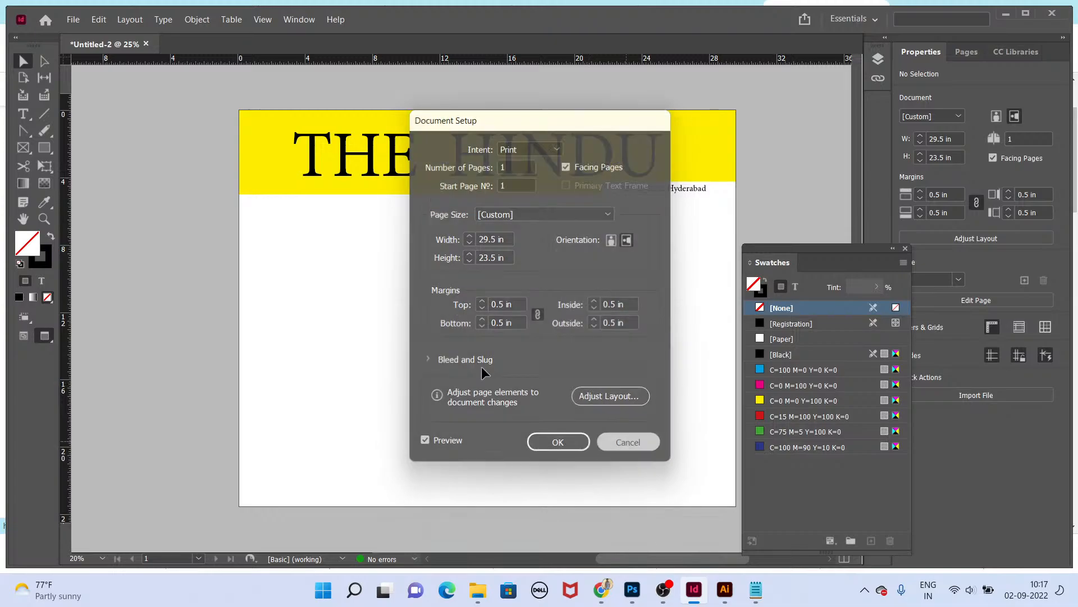
click(140, 26)
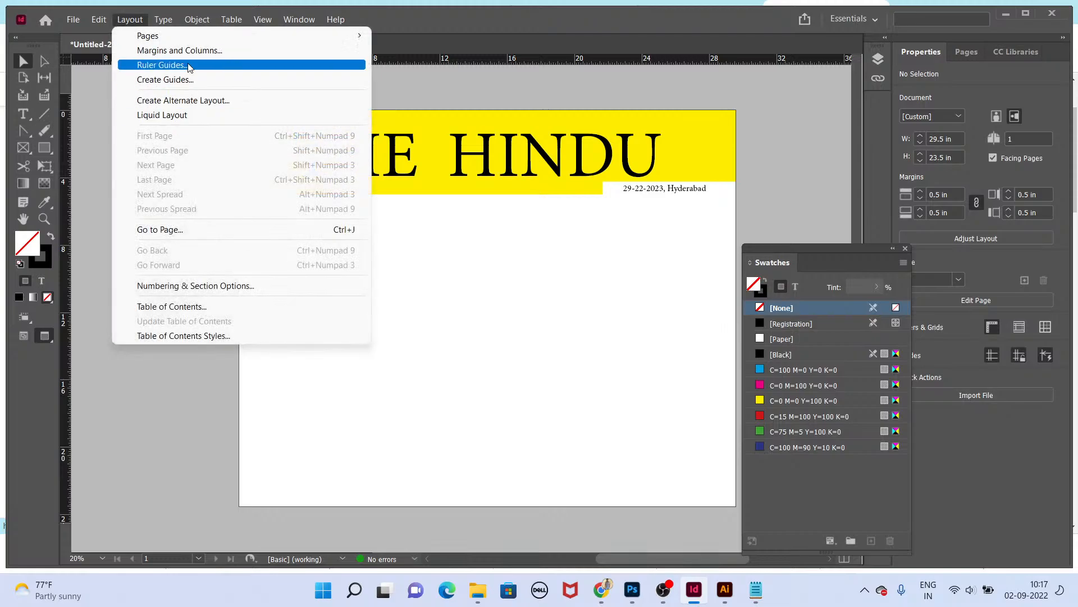
click(202, 49)
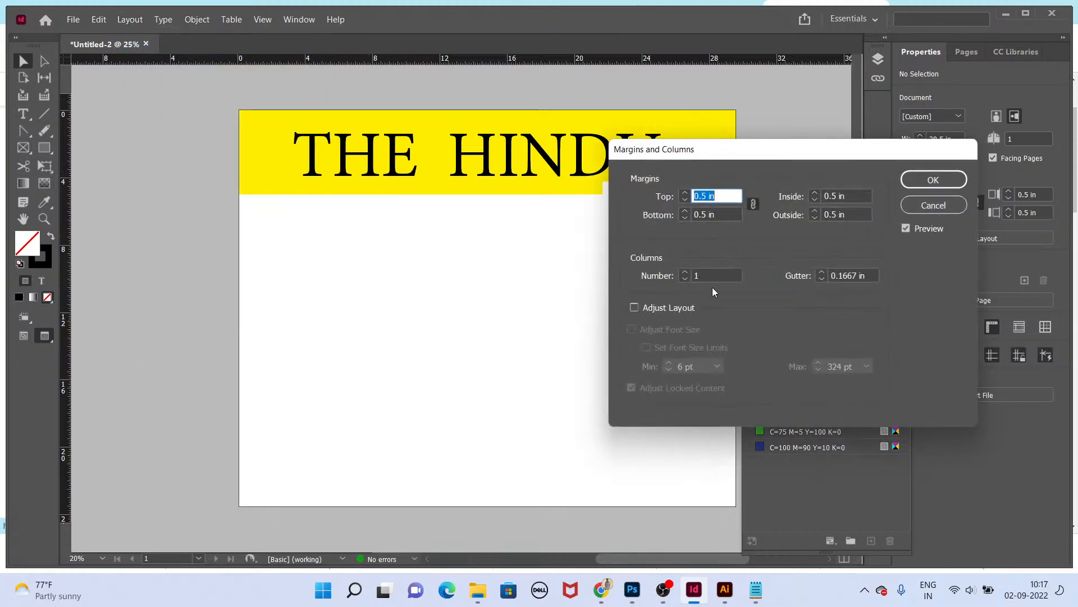
click(687, 271)
click(930, 205)
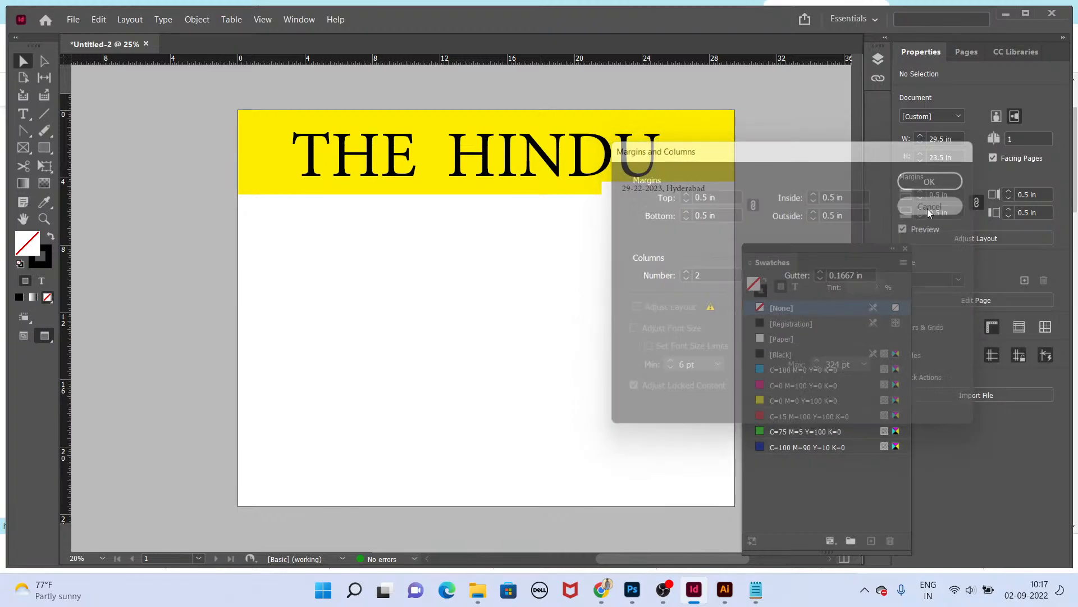
Step: Set the page's margins and columns to four columns
click(129, 19)
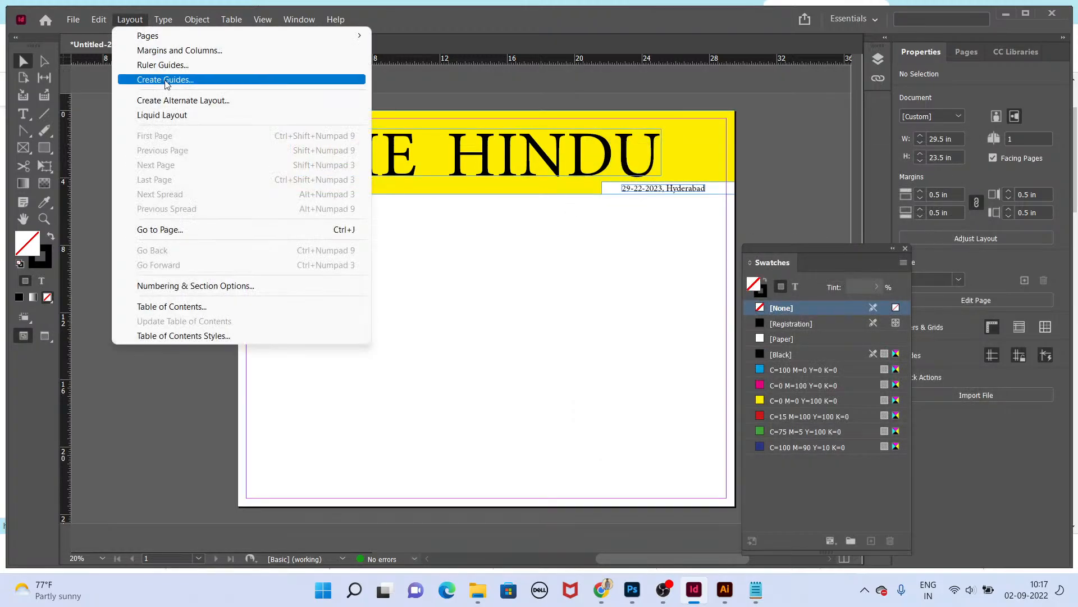
click(180, 51)
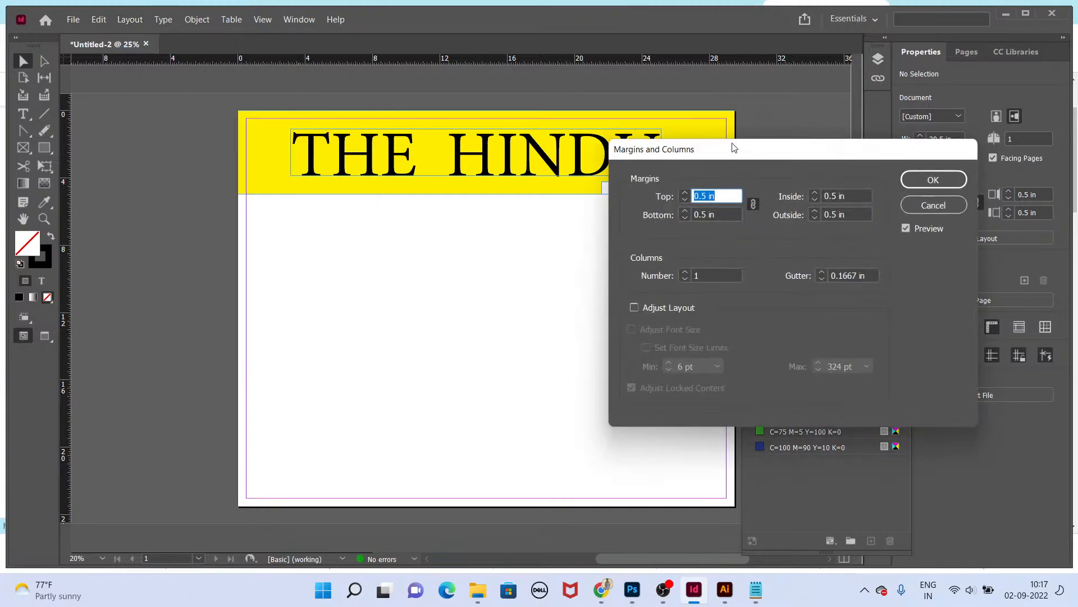
drag(733, 147, 839, 148)
click(792, 274)
click(792, 273)
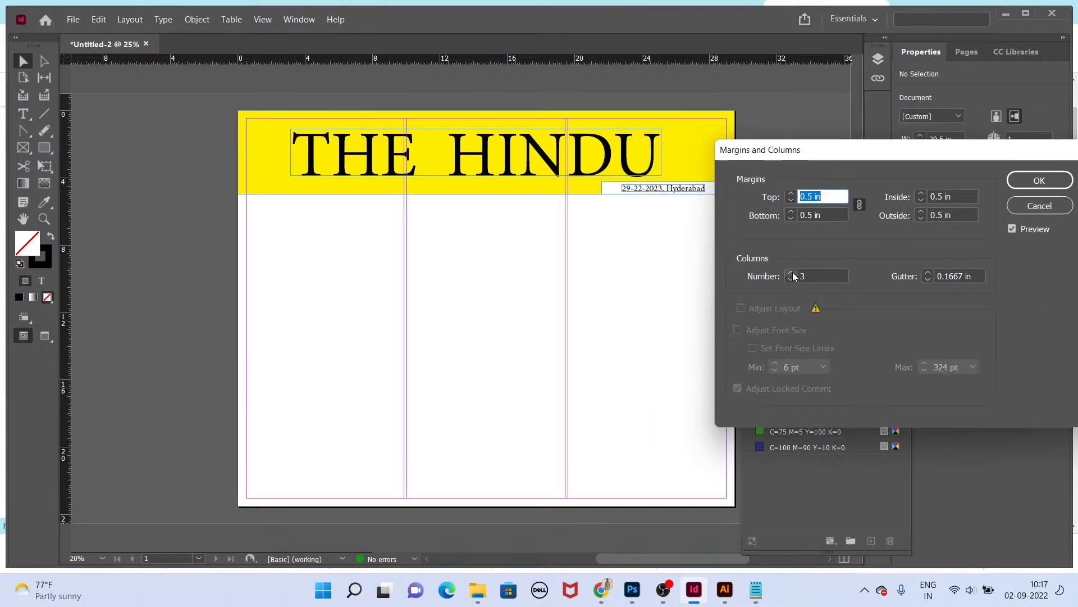
click(792, 273)
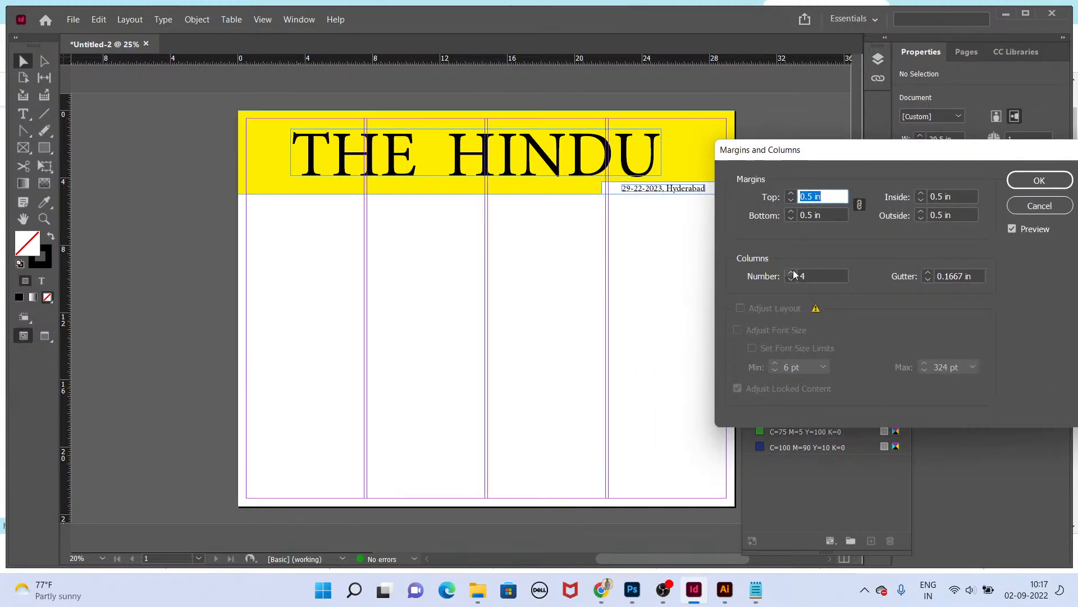
click(1023, 184)
Step: Draw a rectangle about 14.2 x 4.7 in across the first two columns below the band and fill it yellow
scroll(358, 272, up, 3)
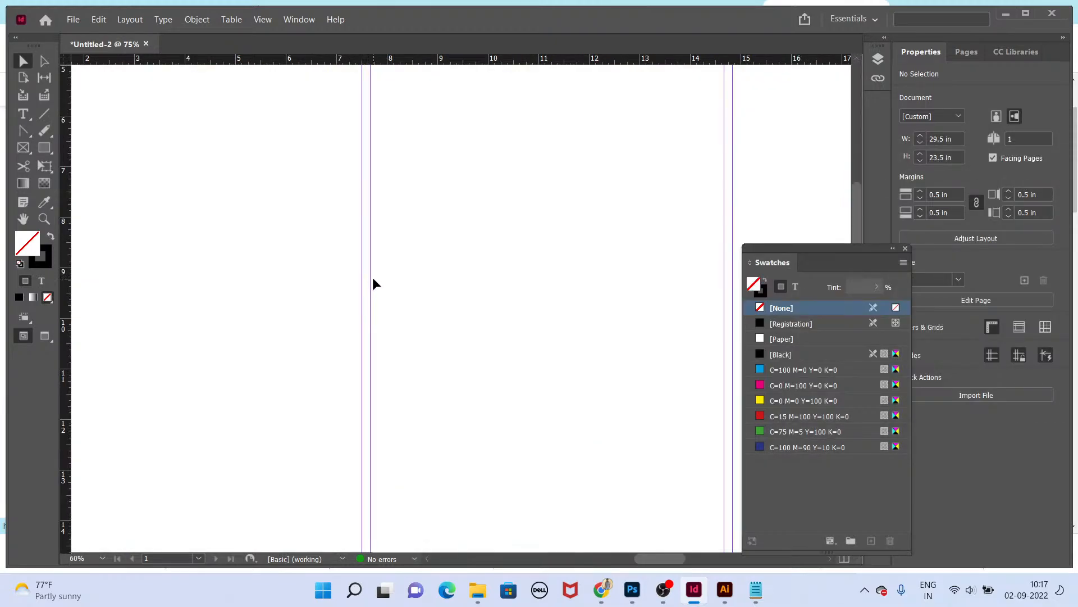
scroll(416, 289, down, 2)
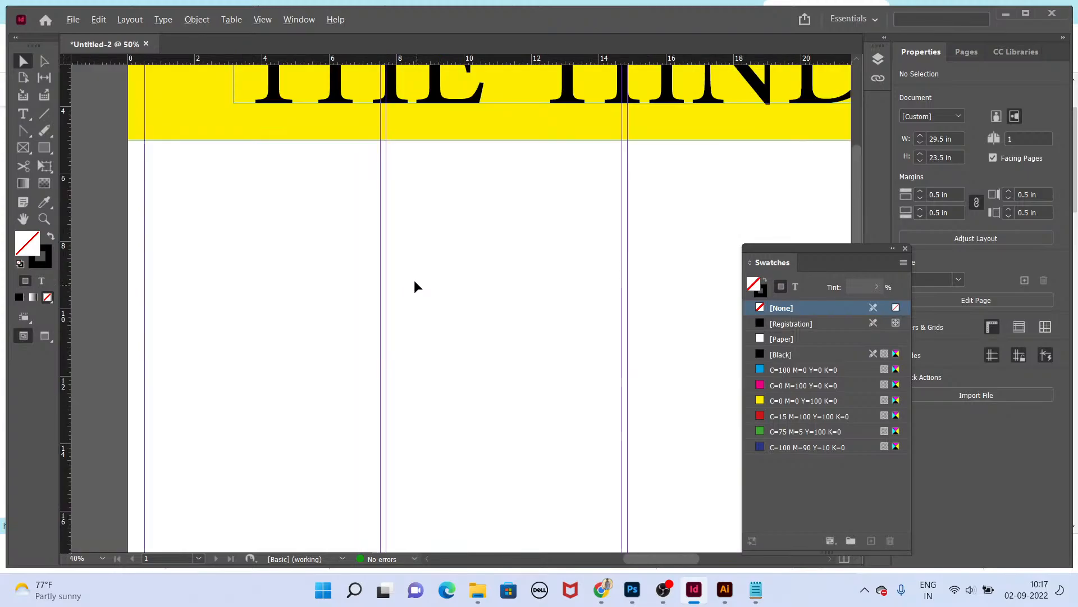
scroll(417, 287, down, 2)
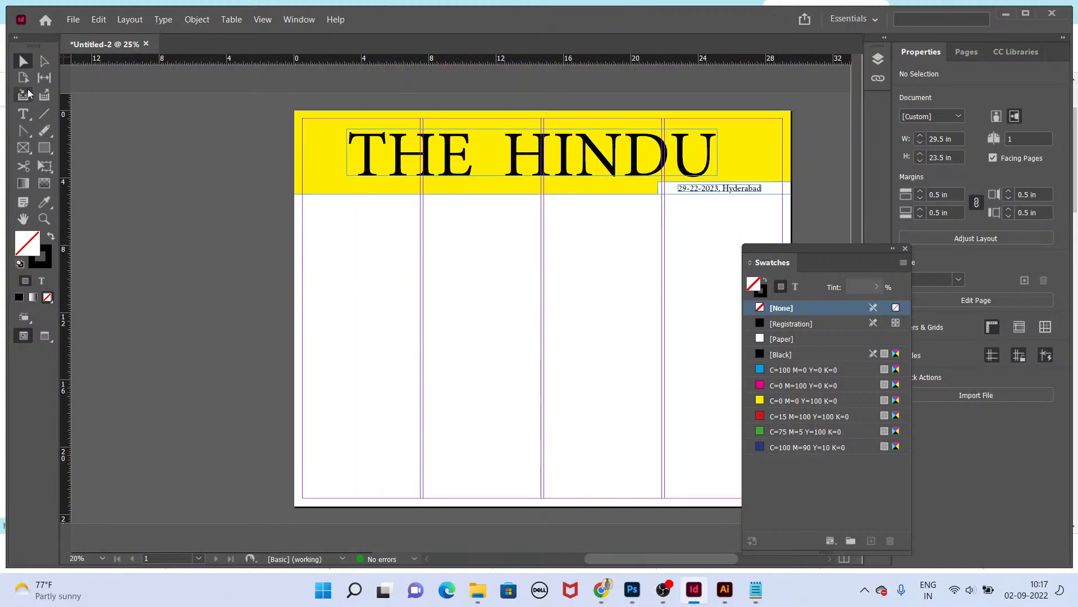
click(45, 148)
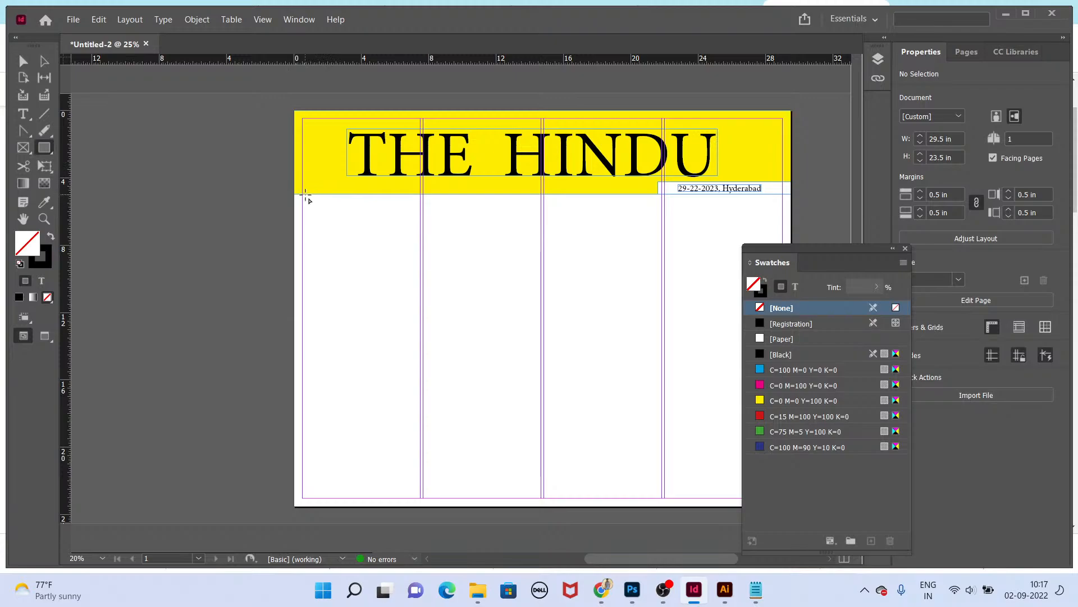
drag(306, 196, 547, 274)
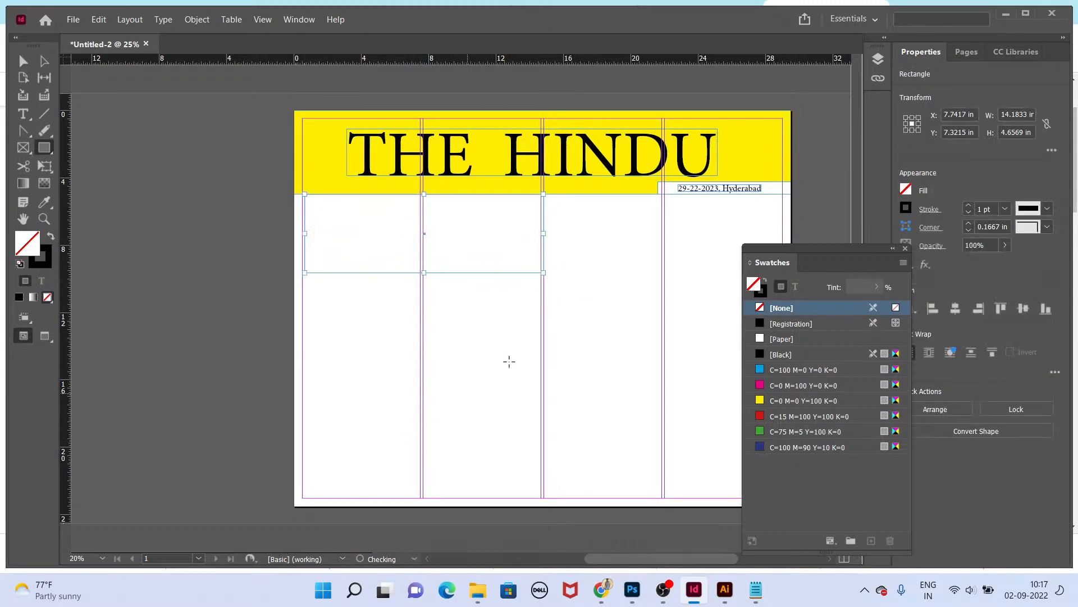
click(785, 147)
key(v)
click(597, 329)
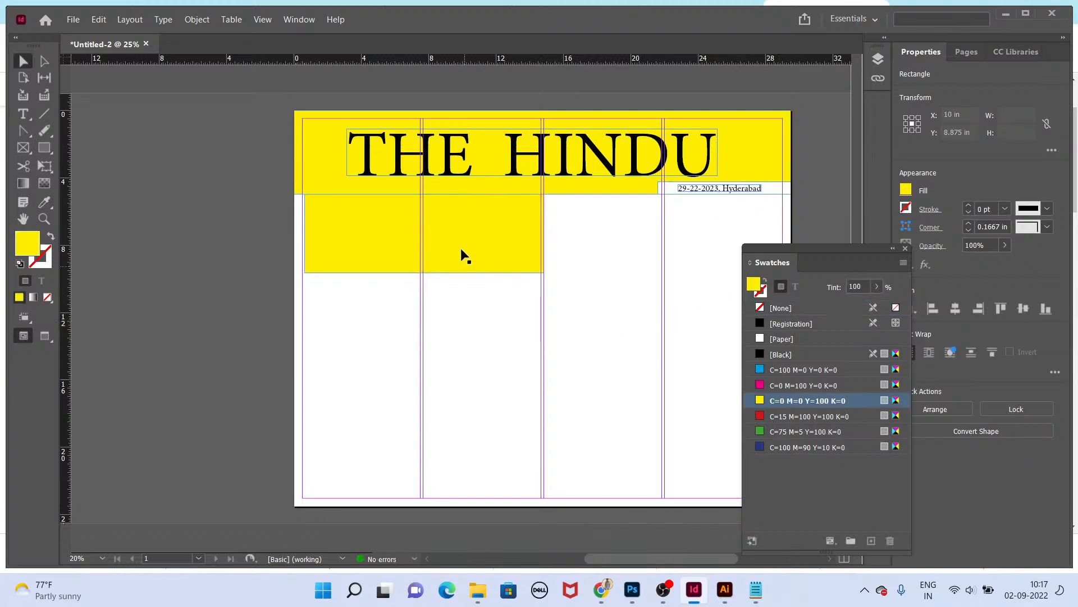
Step: Nudge the yellow rectangle slightly down, just below the masthead band
click(460, 254)
key(ctrl+equal)
key(ctrl+equal)
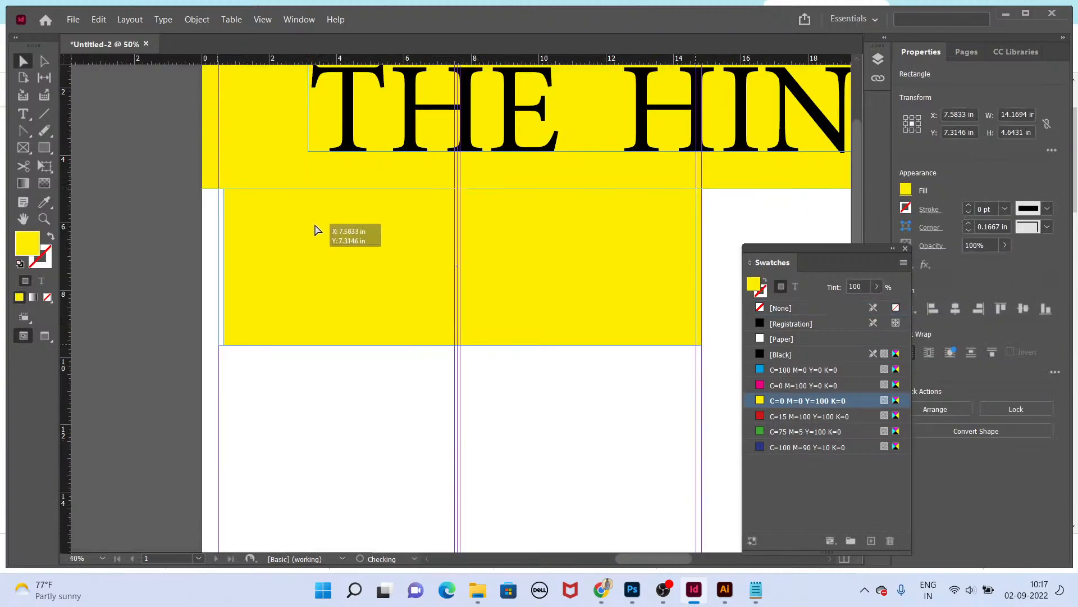
drag(514, 276, 513, 281)
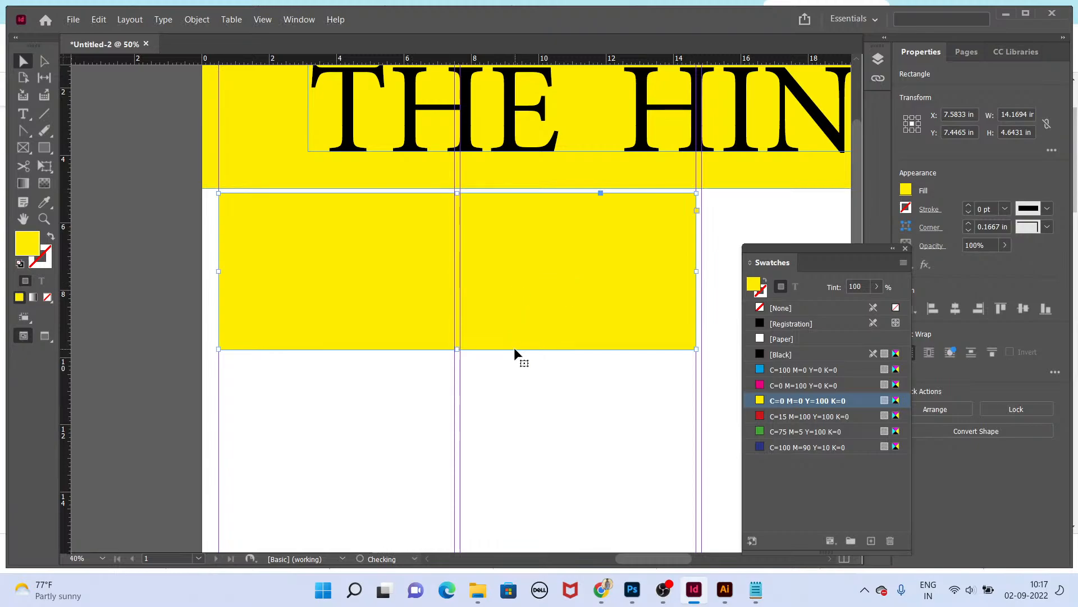
Step: Switch to Chrome and search Google for loremipsum
key(super+d)
double_click(26, 181)
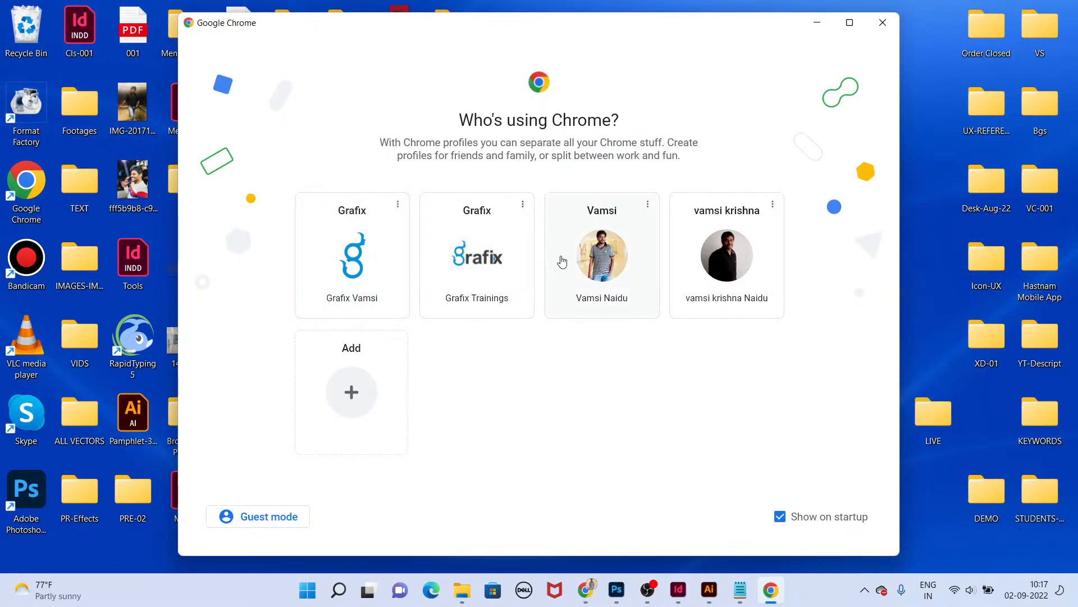
click(562, 261)
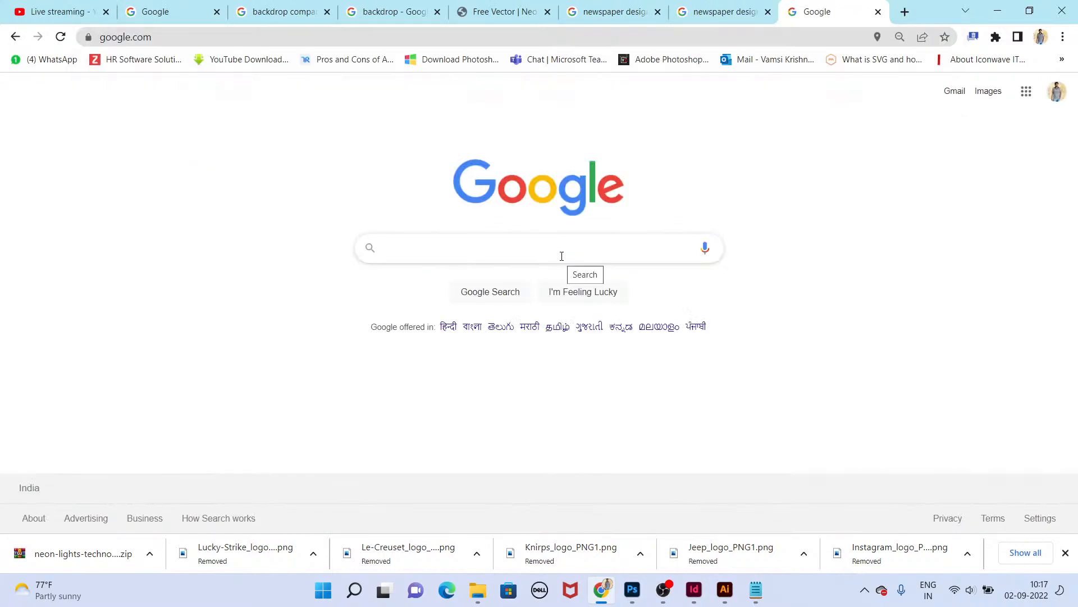
text(lorem)
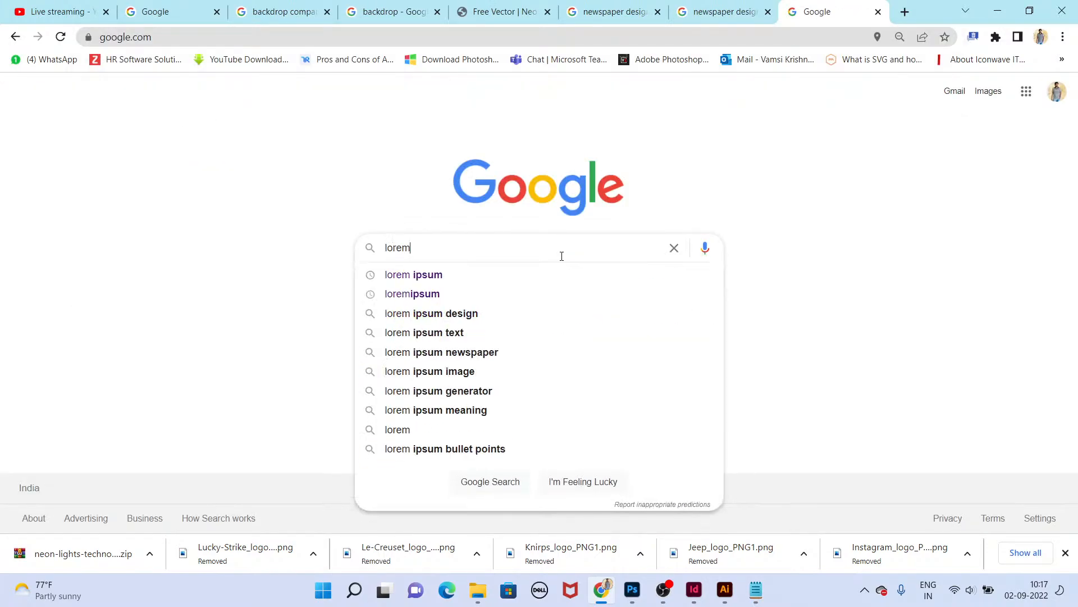
text(ipsum)
key(Return)
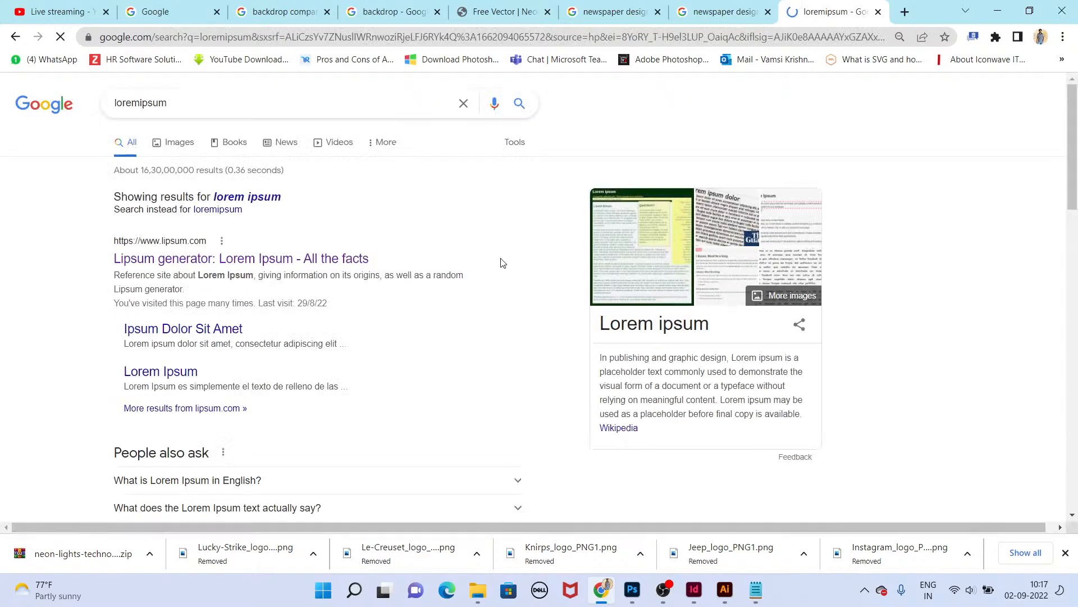
Step: Open lipsum.com and copy the paragraph under "What is Lorem Ipsum?"
click(293, 259)
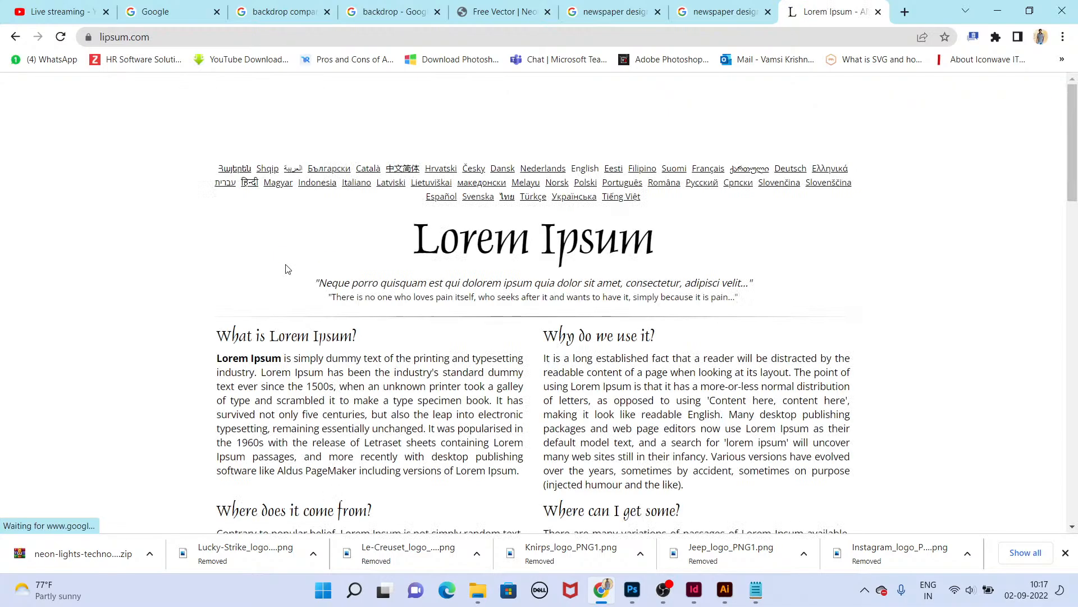
scroll(323, 379, down, 2)
scroll(324, 379, down, 1)
drag(215, 212, 523, 348)
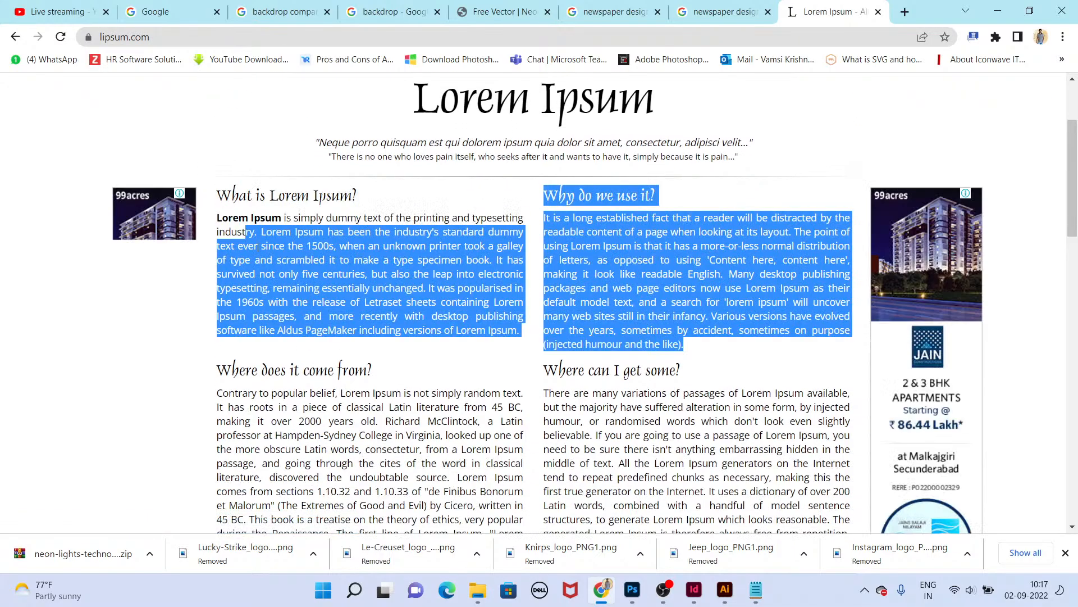
triple_click(292, 274)
key(ctrl+c)
Step: Return to InDesign, draw a text frame in the first column under the yellow rectangle, and paste the copied text
key(alt+Tab)
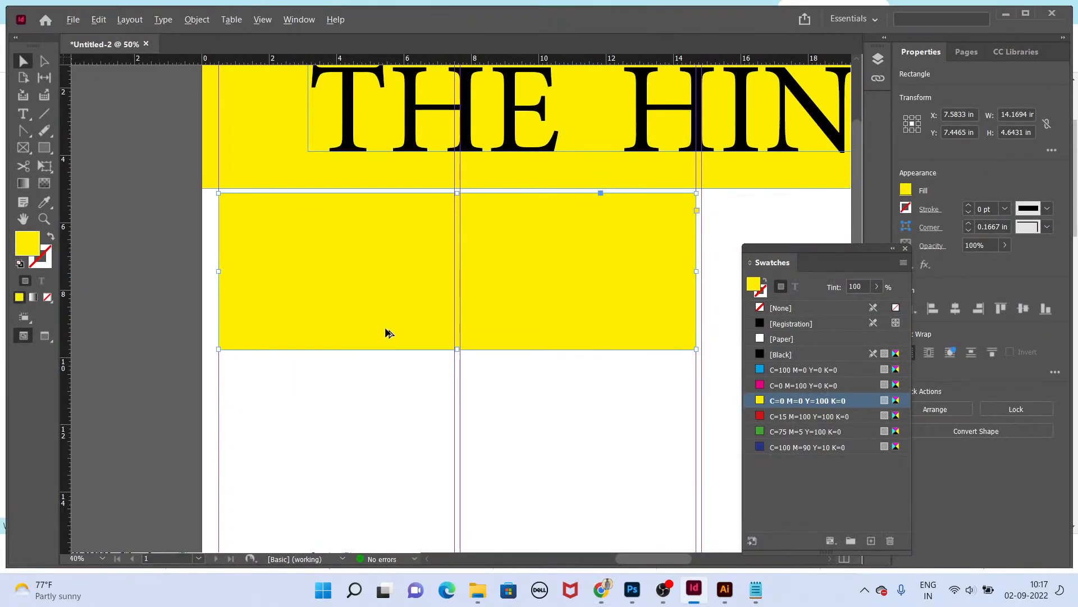
key(t)
click(410, 367)
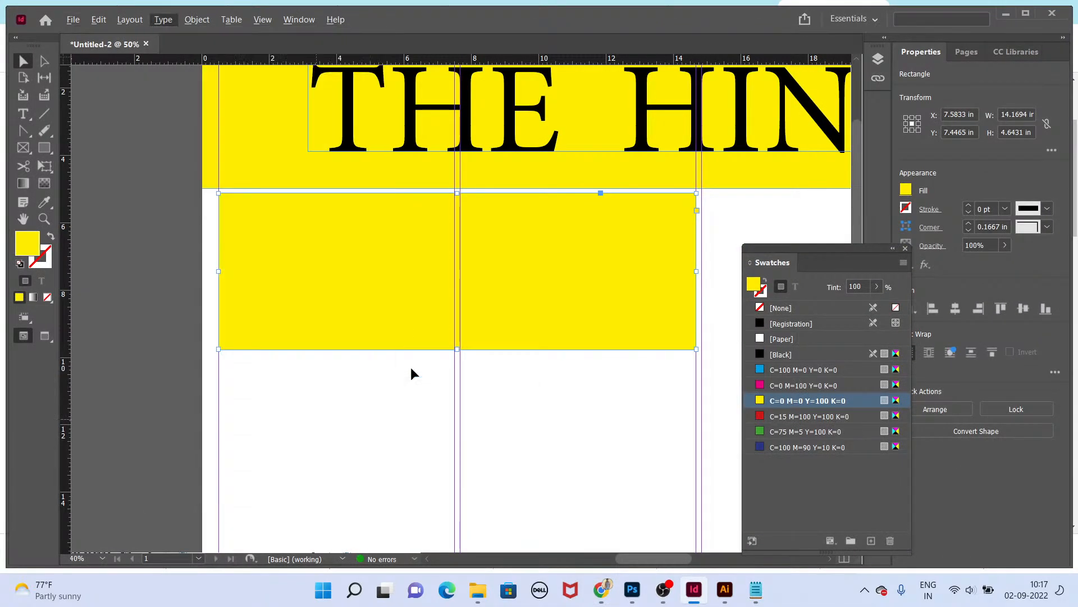
click(410, 366)
key(t)
drag(224, 359, 452, 551)
key(ctrl+v)
Step: Set the pasted article text to 16 pt
key(ctrl+a)
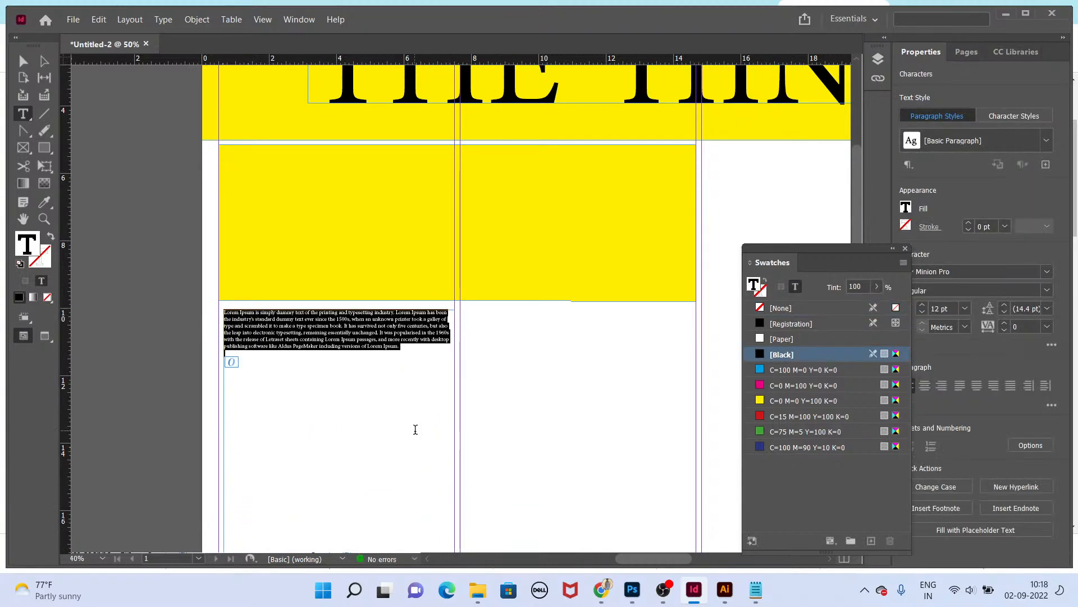
key(ctrl+t)
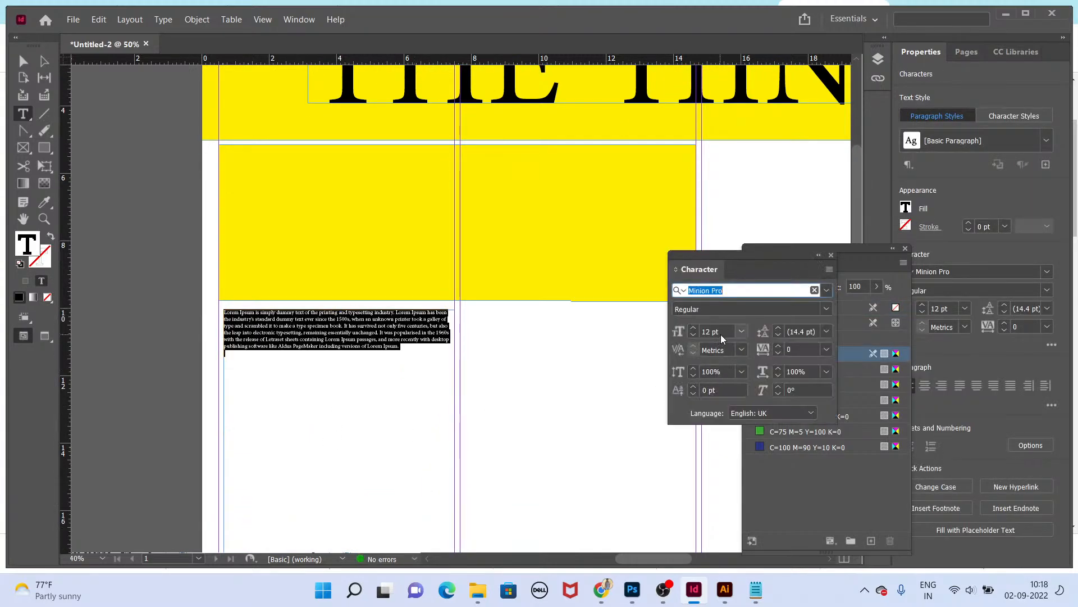
click(719, 333)
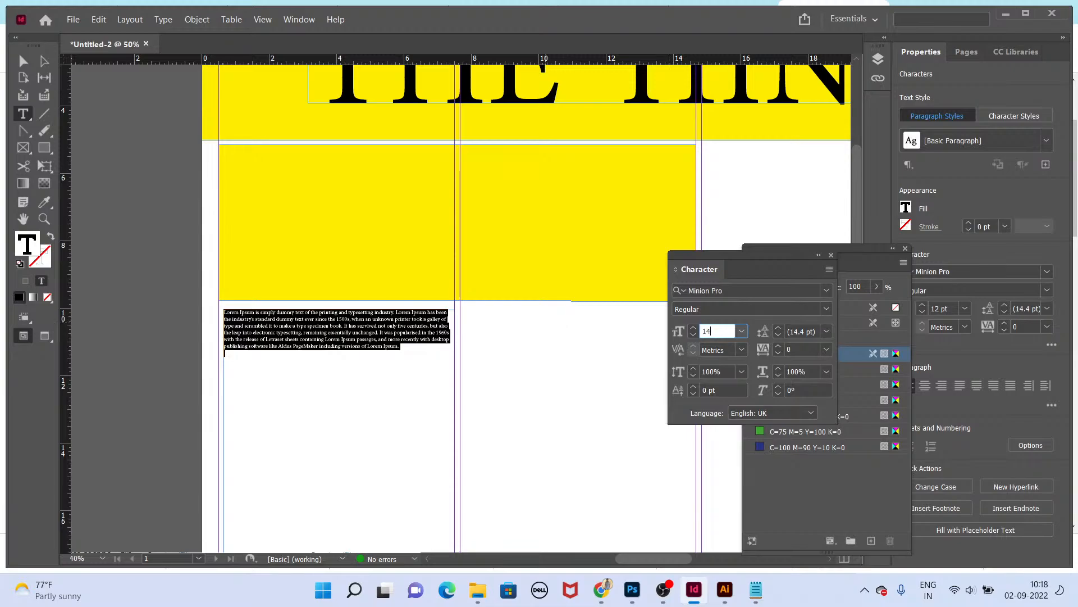
key(Return)
key(Escape)
key(ctrl+equal)
drag(428, 378, 423, 214)
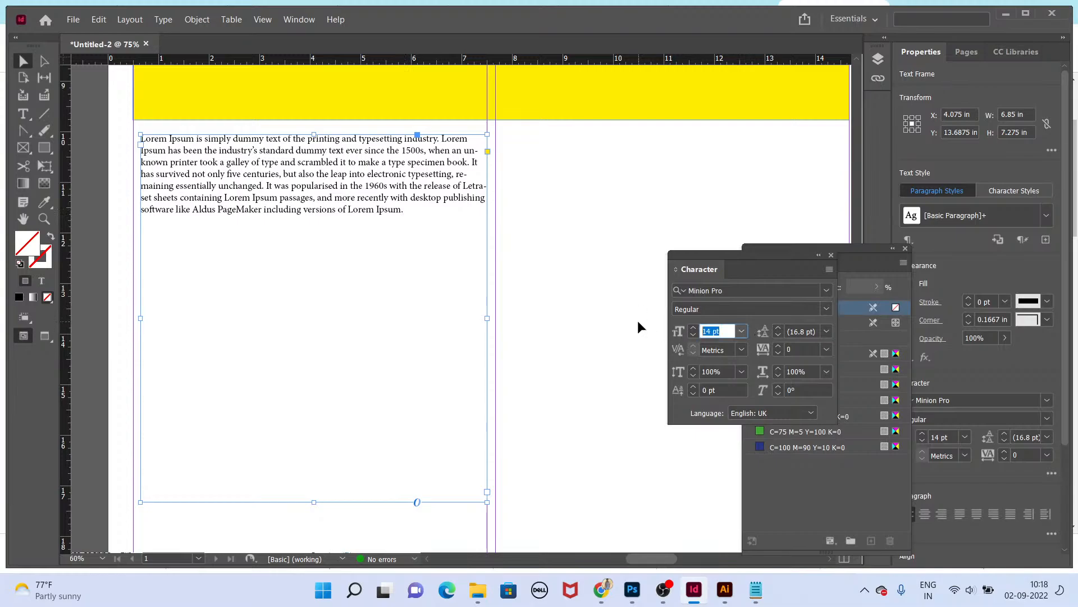
text(16)
key(Return)
Step: Change the article text font to Times New Roman Regular
double_click(270, 184)
key(ctrl+a)
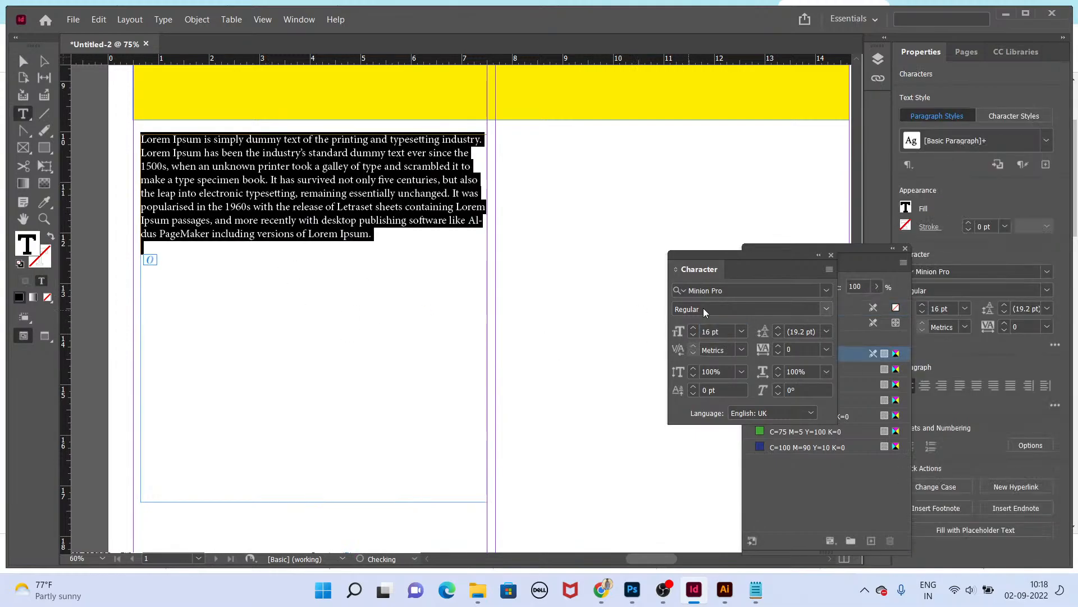
click(768, 289)
text(time)
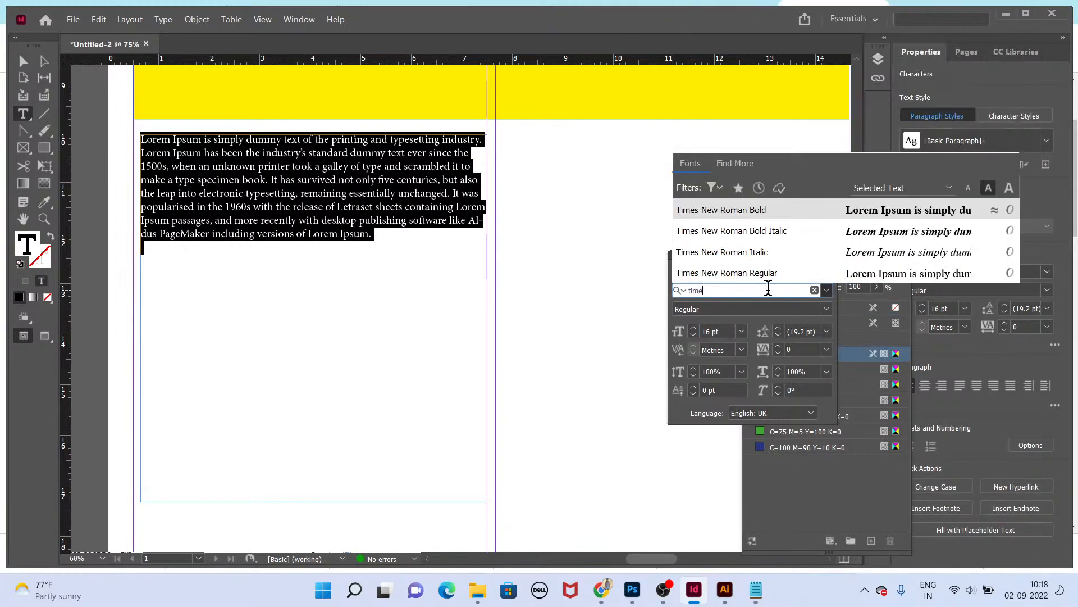
key(Down)
key(Down)
key(Down)
key(Return)
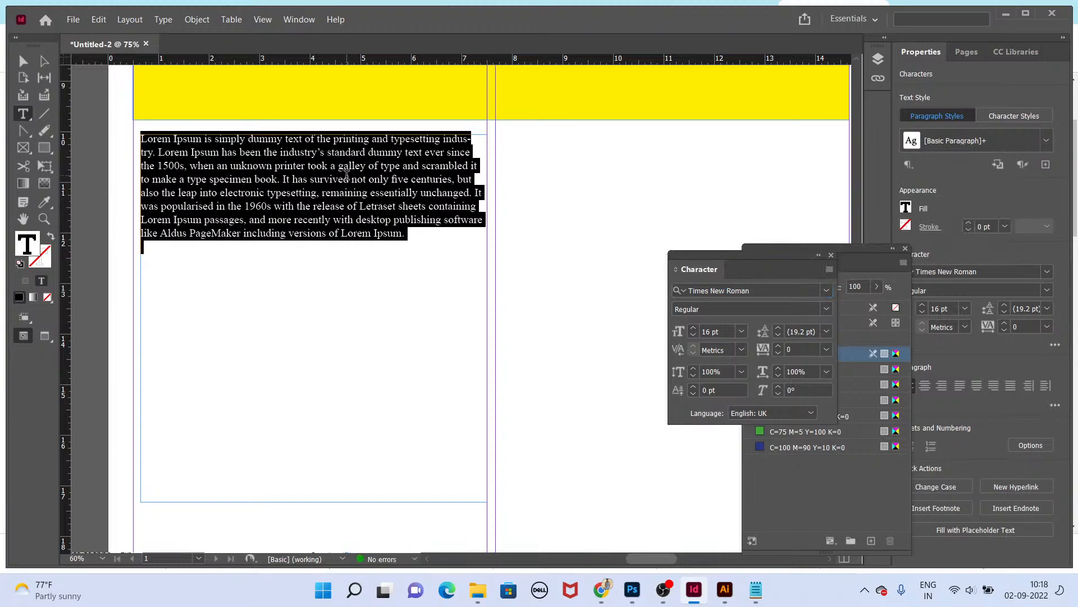
Step: Change the article text font to Poppins Regular
click(347, 176)
key(Escape)
click(766, 289)
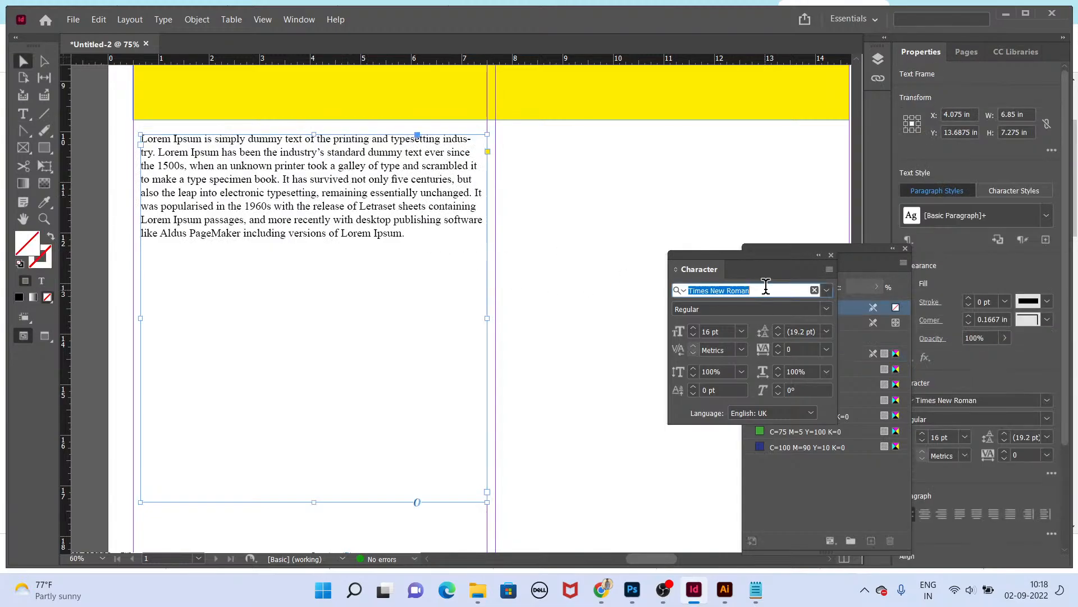
text(popp)
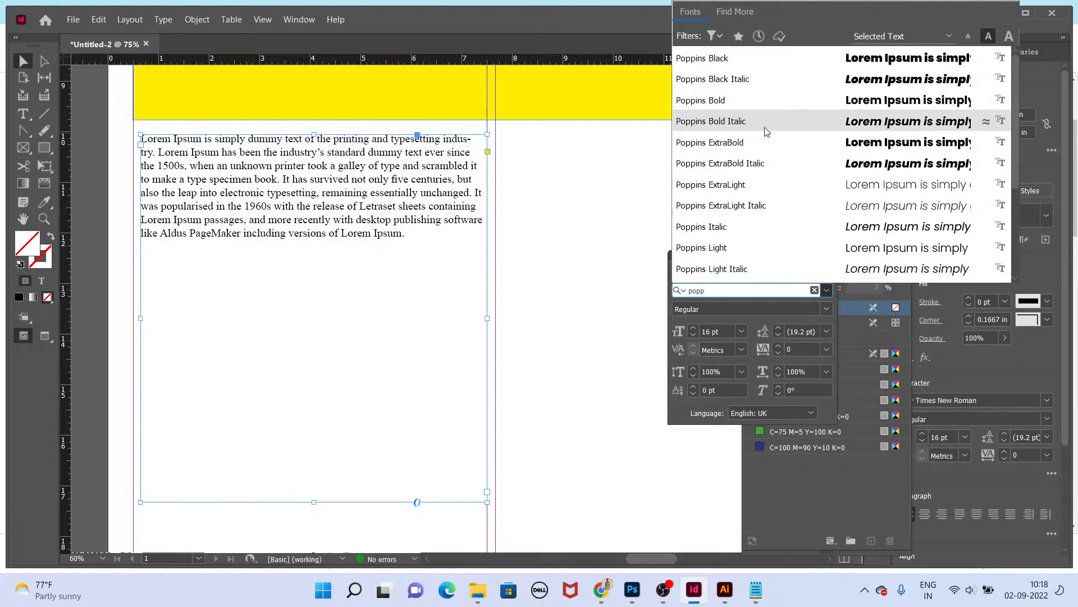
click(747, 101)
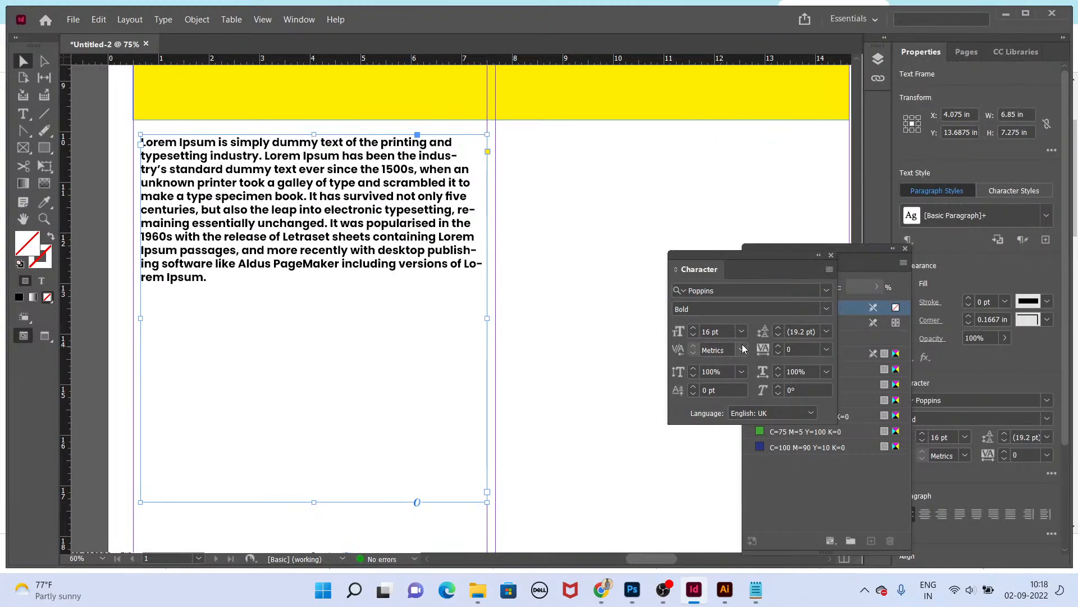
click(828, 309)
click(771, 130)
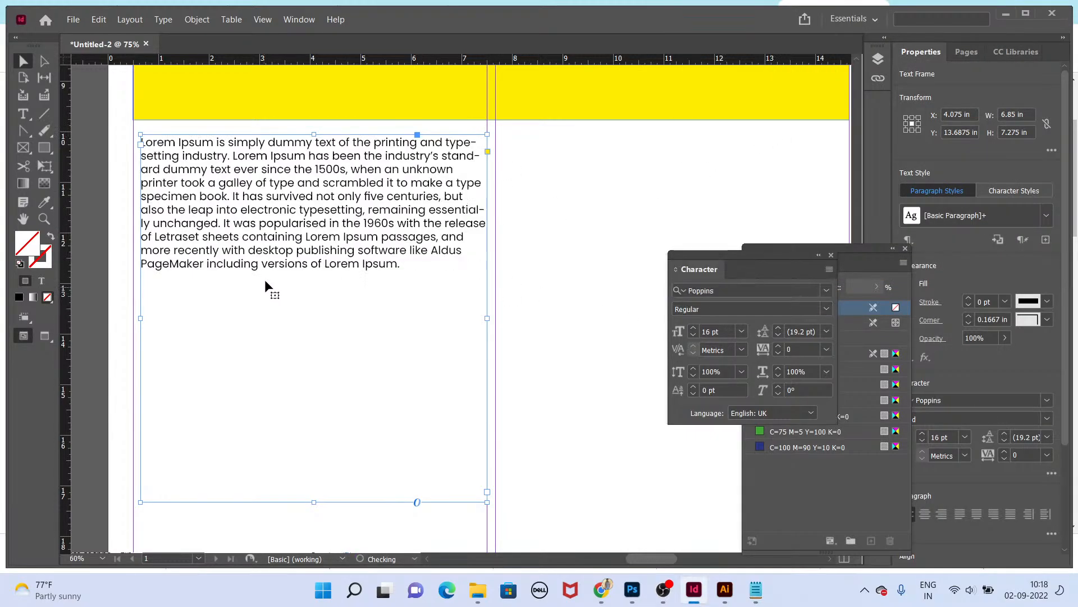
Step: Paste a second copy of the paragraph after a blank line at the end of the article
double_click(347, 244)
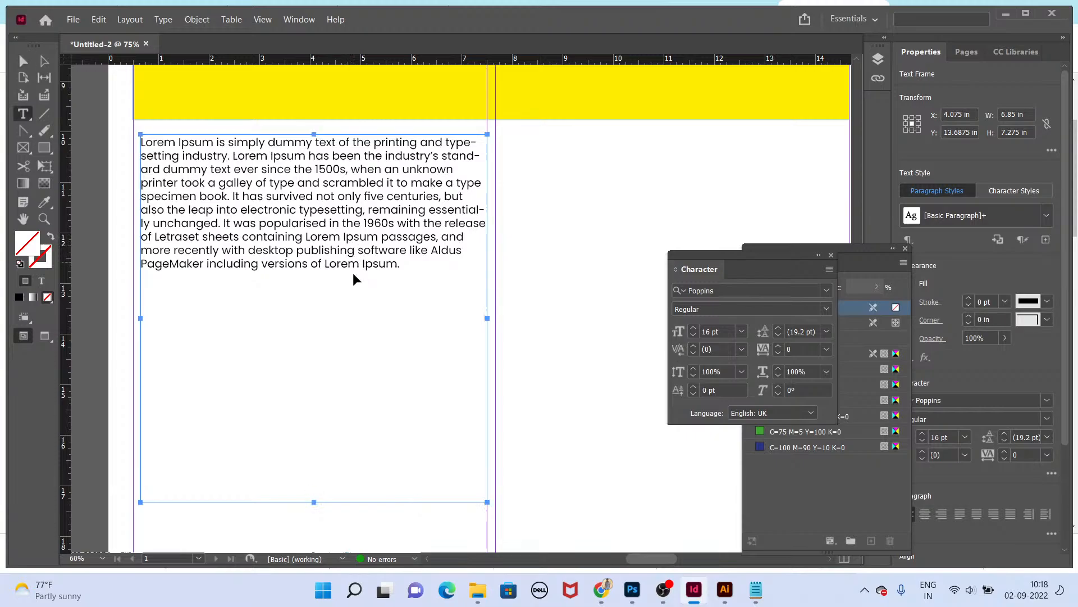
key(ctrl+a)
click(408, 267)
key(ctrl+a)
key(ctrl+c)
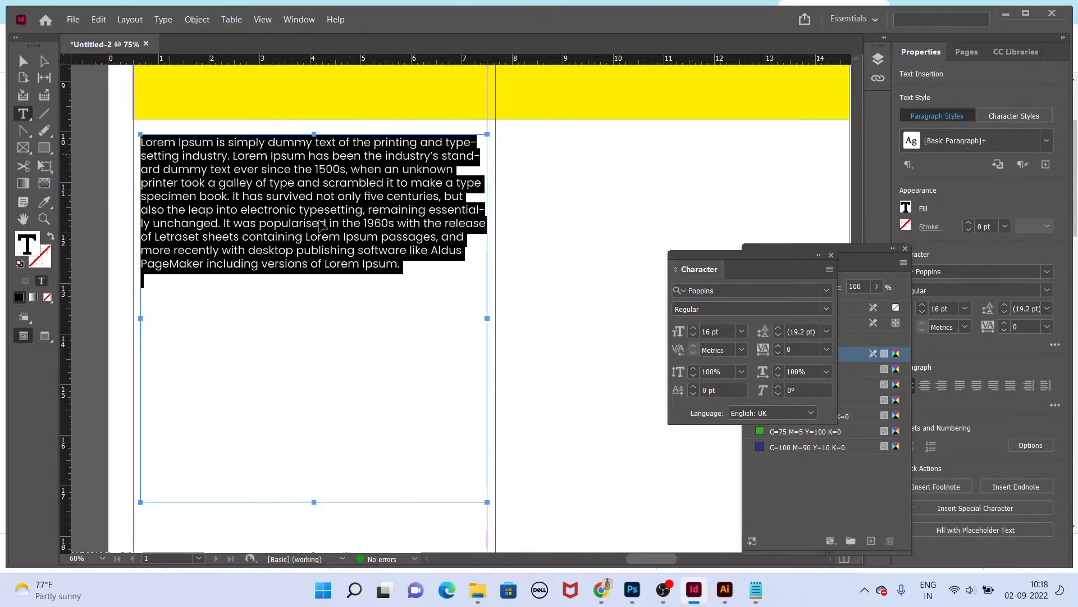
click(426, 263)
key(Return)
key(Return)
key(ctrl+v)
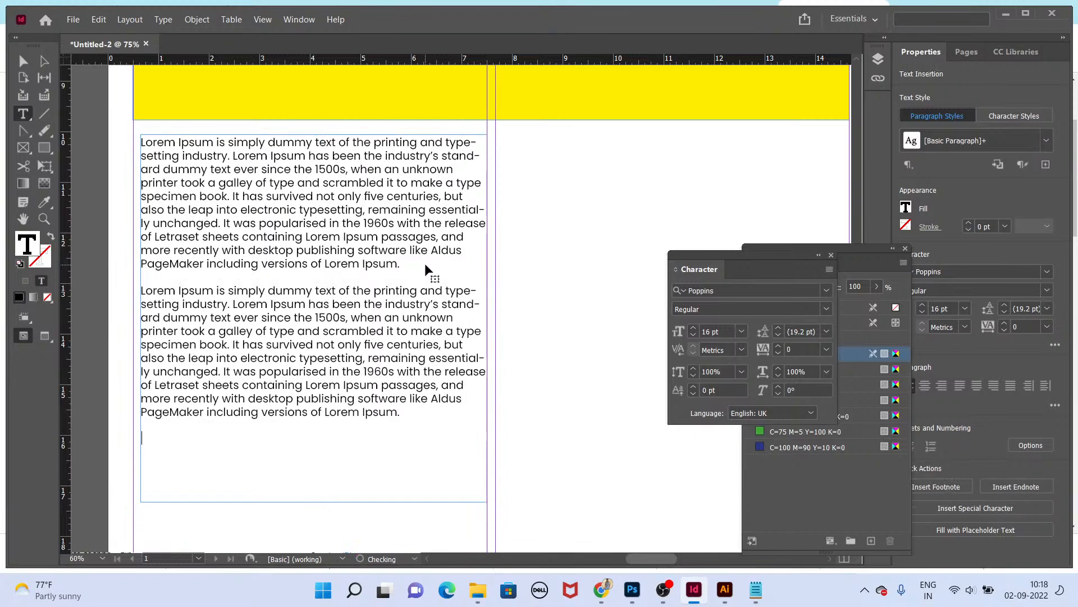
Step: Paste a third copy of the paragraph after another blank line
key(Escape)
double_click(441, 409)
key(Return)
key(Return)
key(ctrl+v)
key(Escape)
Step: Shorten the article text frame to fit the three paragraphs
scroll(434, 416, down, 10)
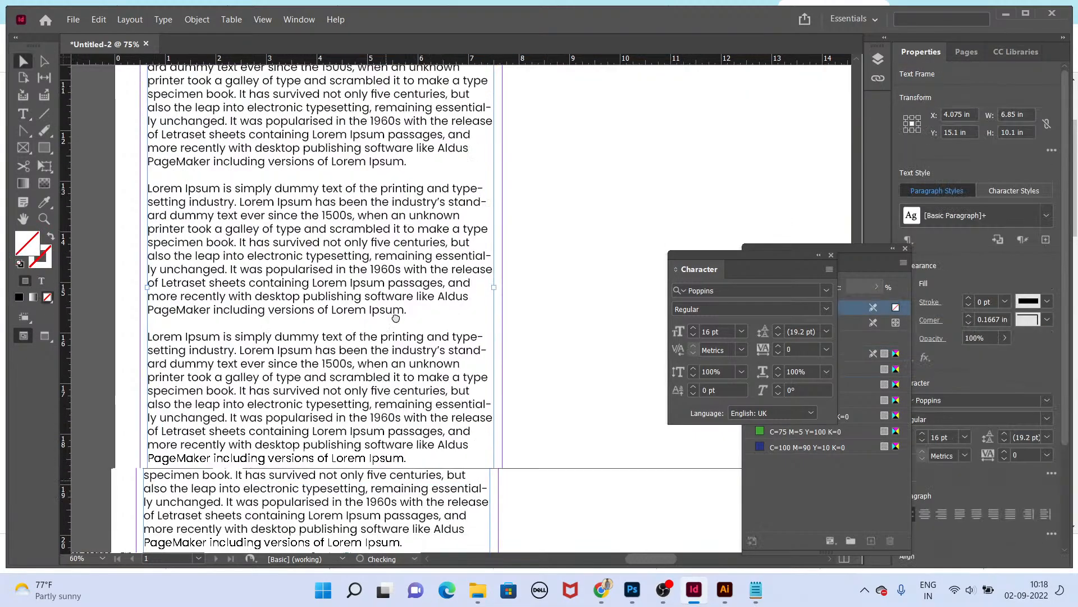
key(ctrl+minus)
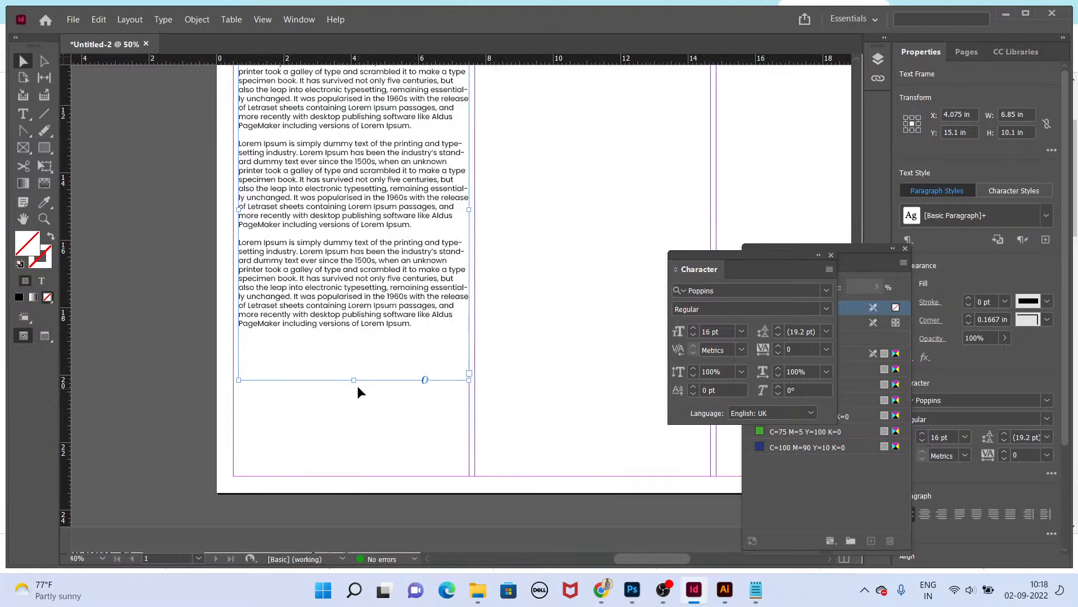
drag(354, 381, 354, 342)
double_click(355, 337)
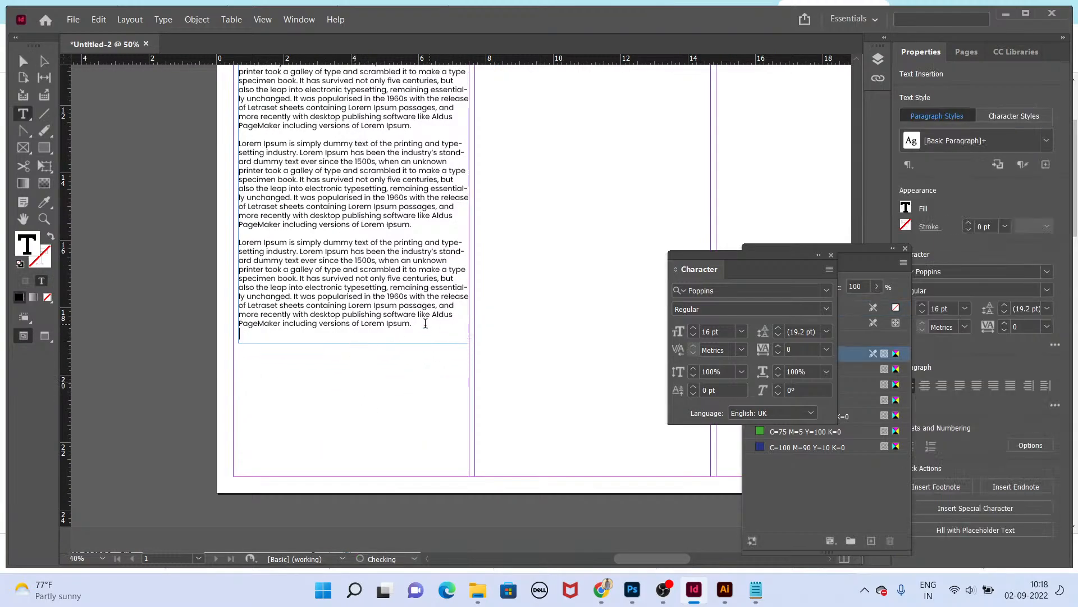
key(Escape)
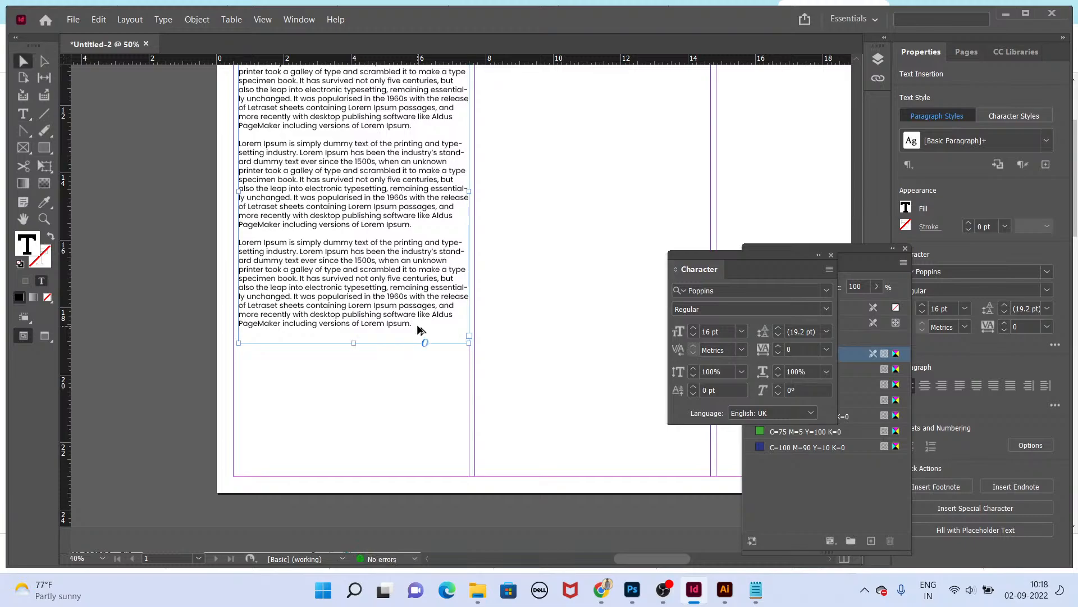
Step: Move the article text frame down to leave room for a heading
scroll(384, 264, up, 4)
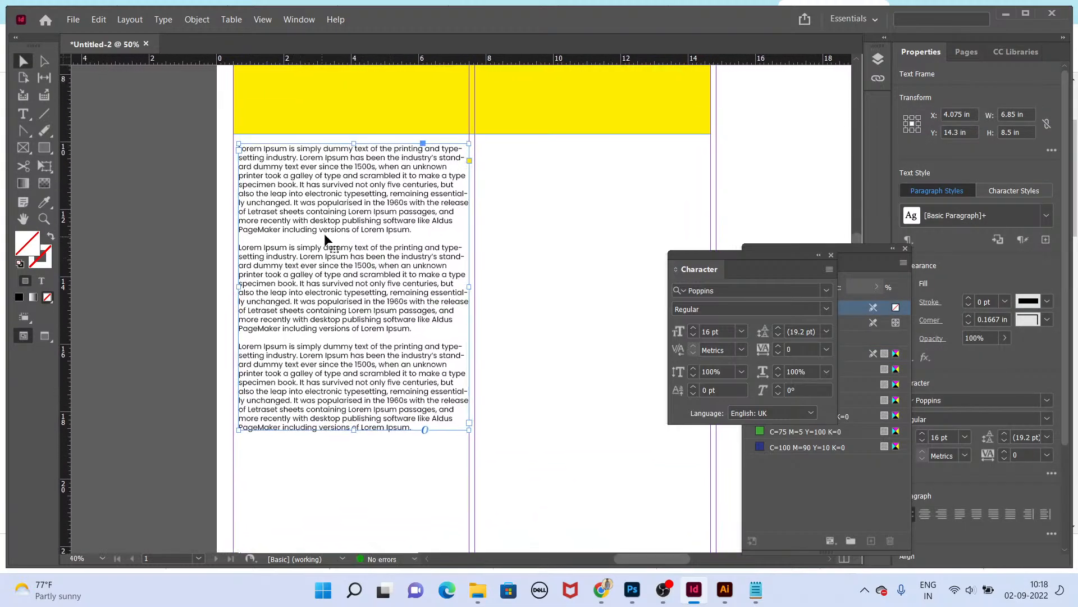
drag(323, 238, 317, 271)
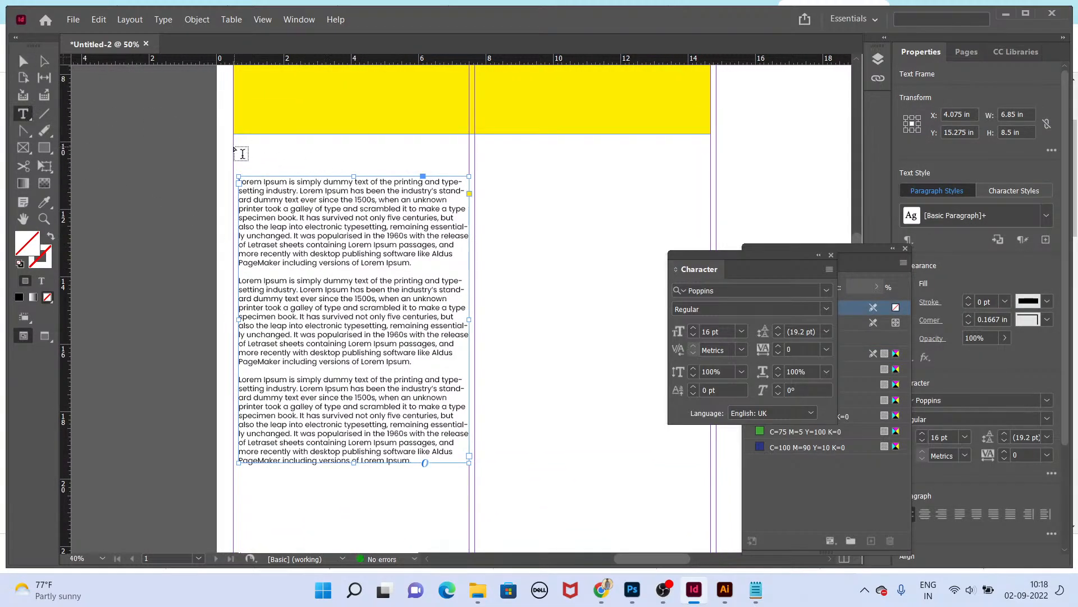
Step: Draw a heading frame above the article and paste the "What is Lorem Ipsum?" heading copied from lipsum.com
drag(242, 154, 355, 165)
key(alt+Tab)
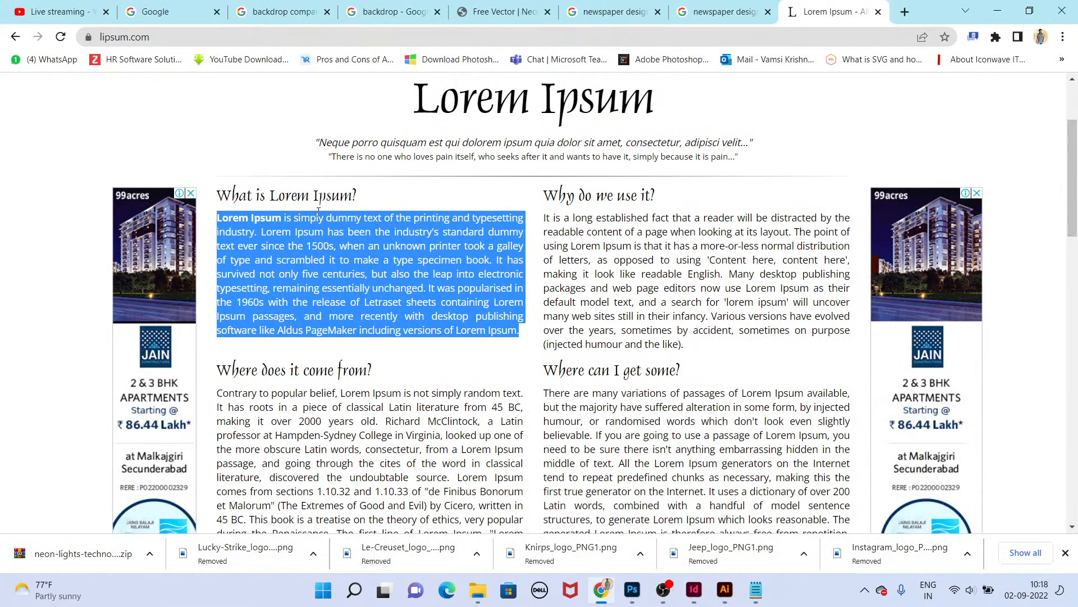
triple_click(334, 195)
key(ctrl+c)
key(alt+Tab)
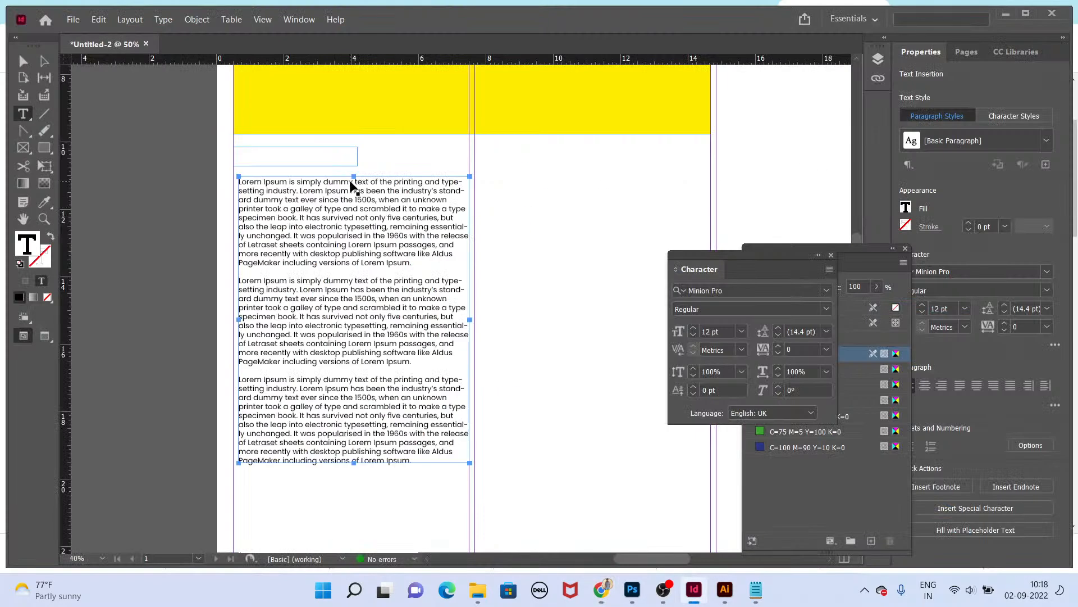
key(ctrl+v)
key(Escape)
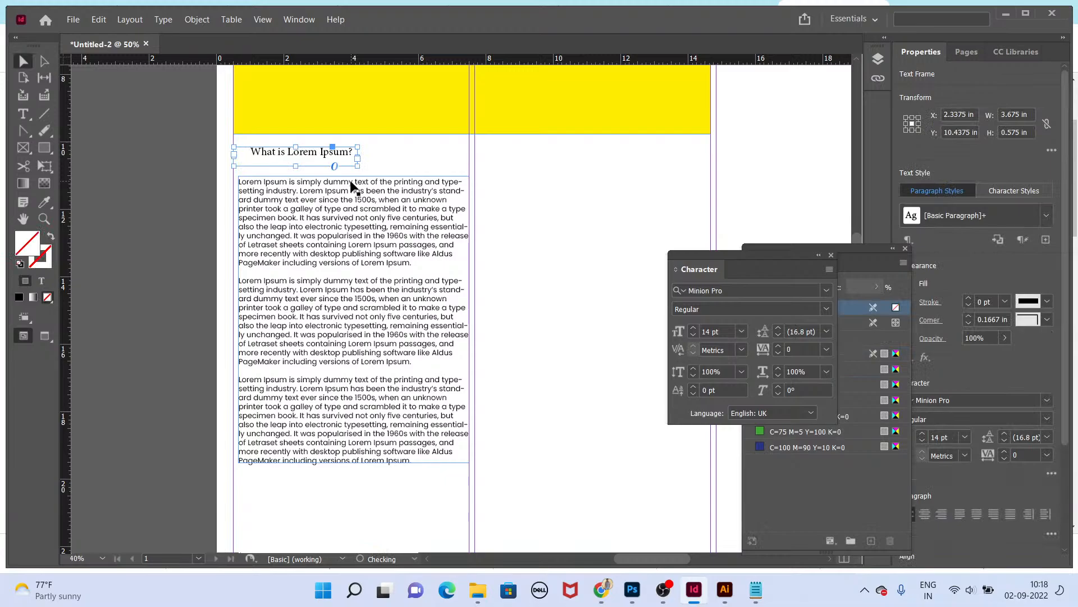
Step: Enlarge the heading to 34 pt and widen its frame
key(ctrl+shift+period)
key(ctrl+shift+period)
key(ctrl+shift+period)
key(ctrl+shift+period)
key(ctrl+shift+period)
key(ctrl+alt+c)
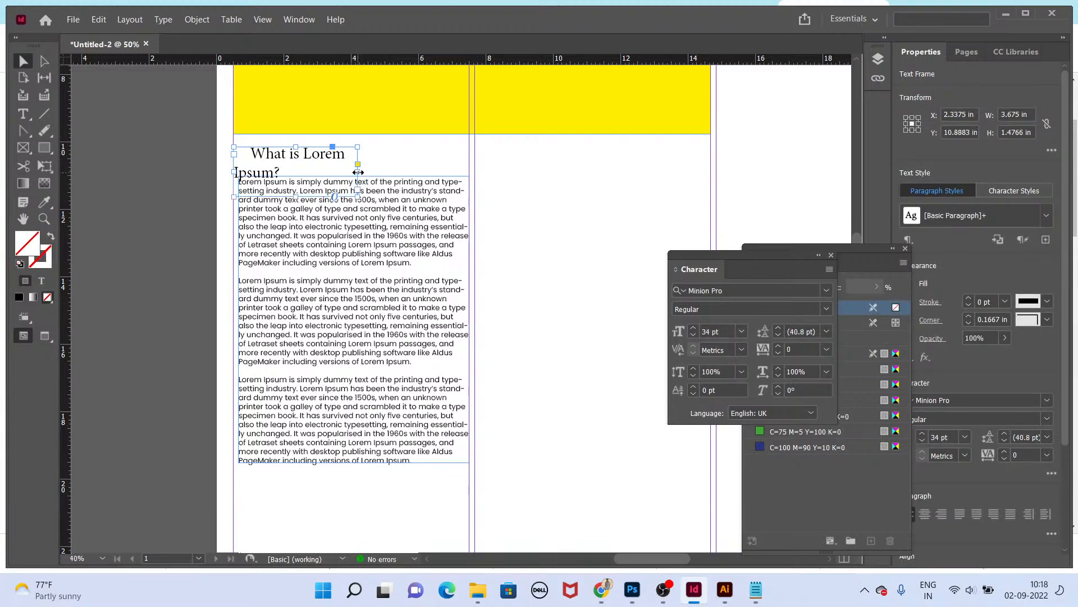
double_click(358, 172)
Step: Delete the leading space before the heading text
double_click(257, 157)
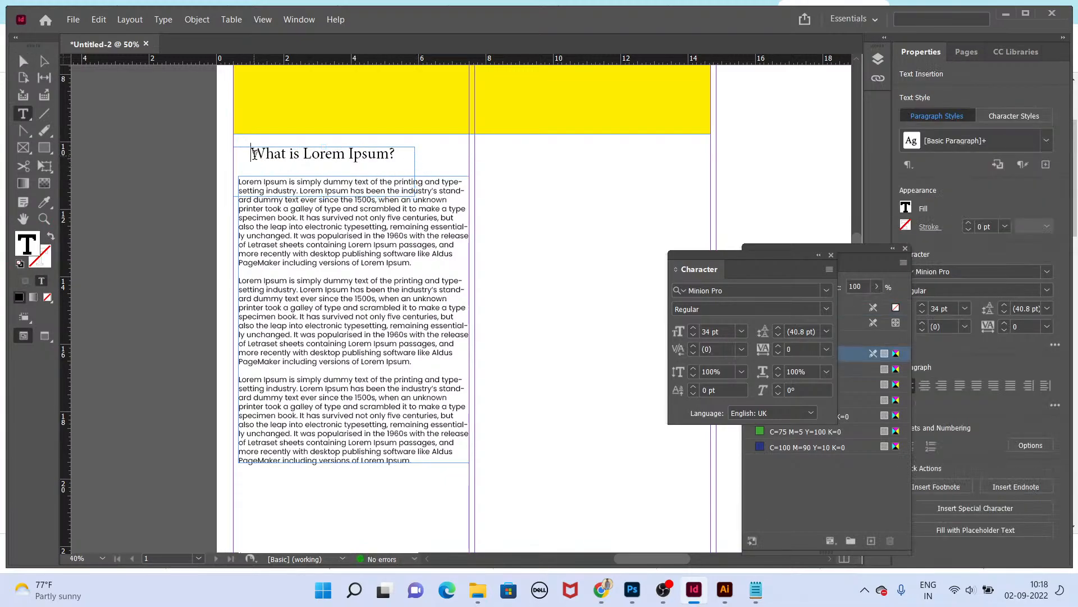
drag(253, 155, 121, 150)
key(BackSpace)
key(Escape)
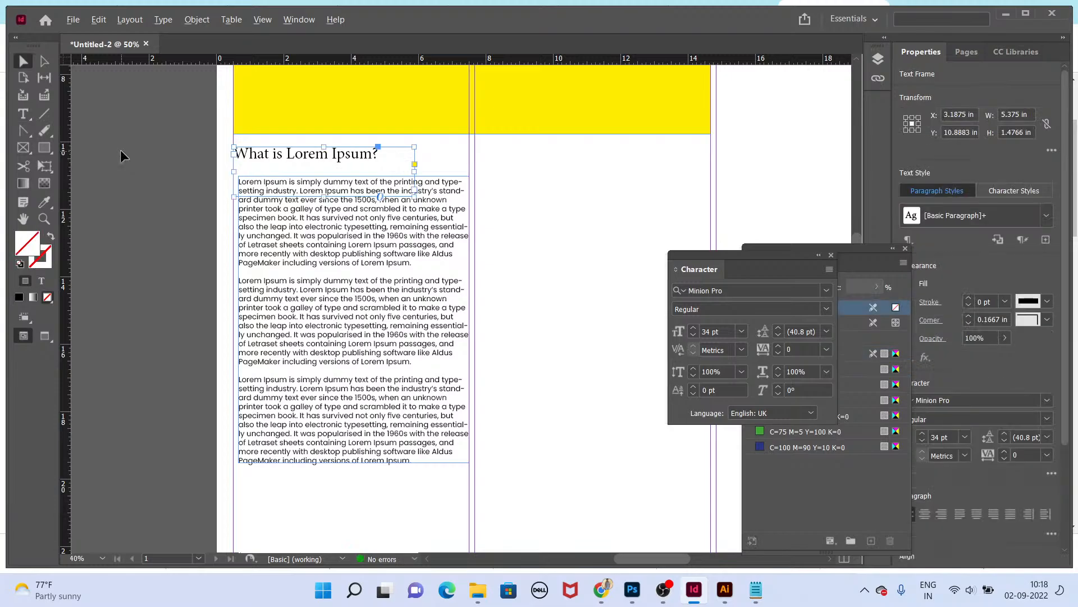
Step: Fit the heading frame to its content and move it above the article
key(t)
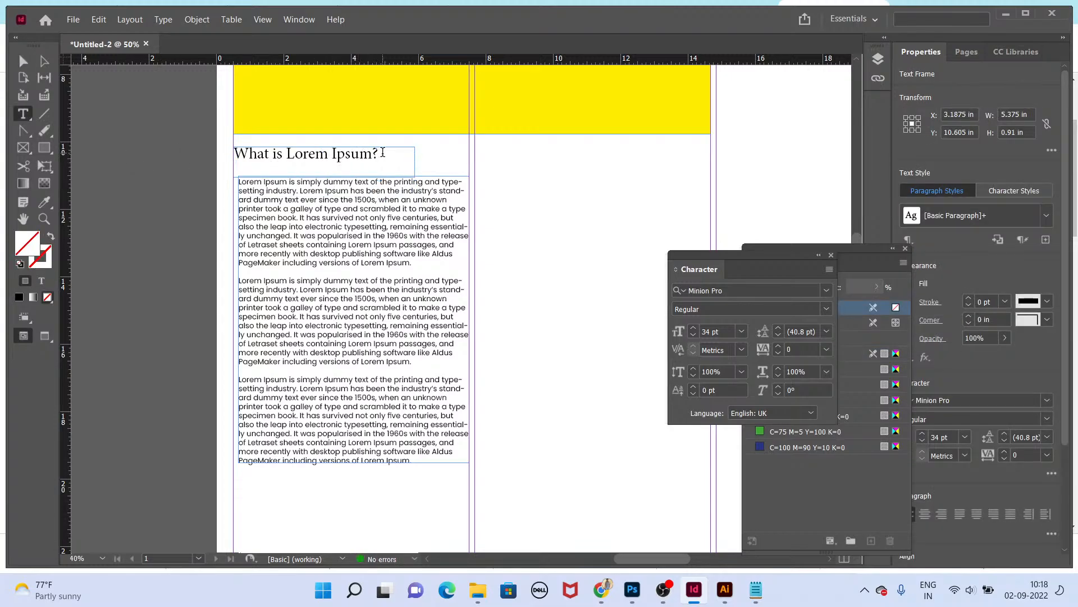
key(Escape)
key(ctrl+alt+c)
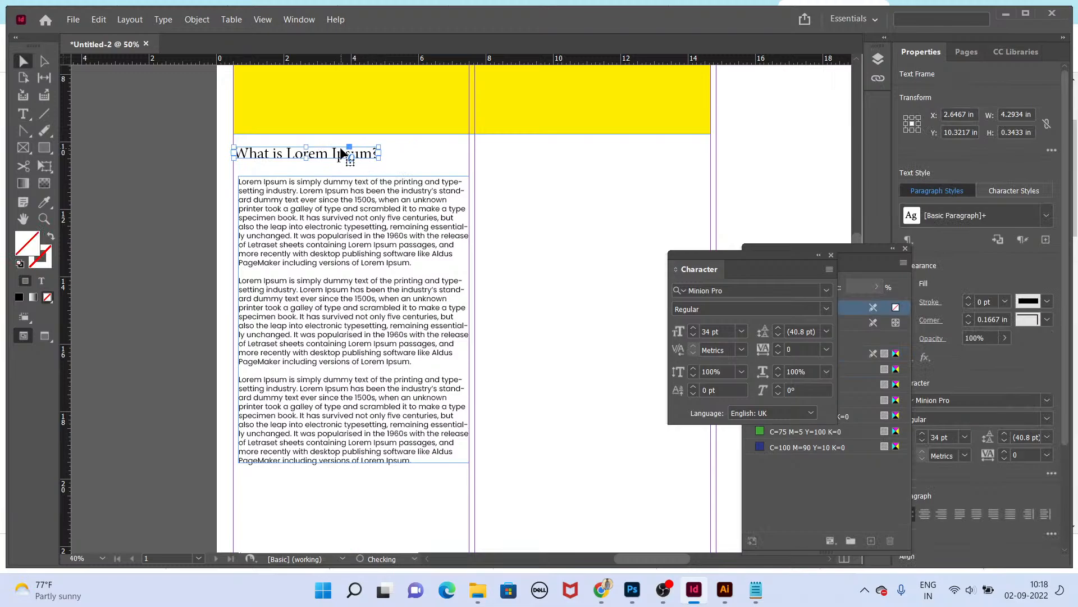
drag(342, 152, 316, 144)
Step: Set the heading font to Poppins Medium
key(ctrl+=)
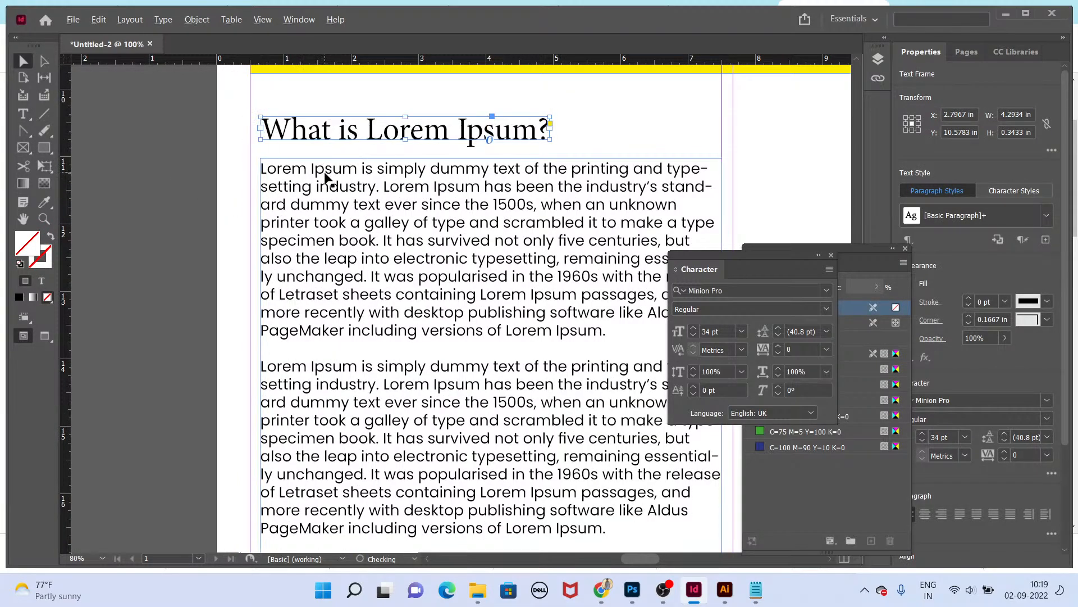
key(ctrl+minus)
click(769, 295)
text(popp)
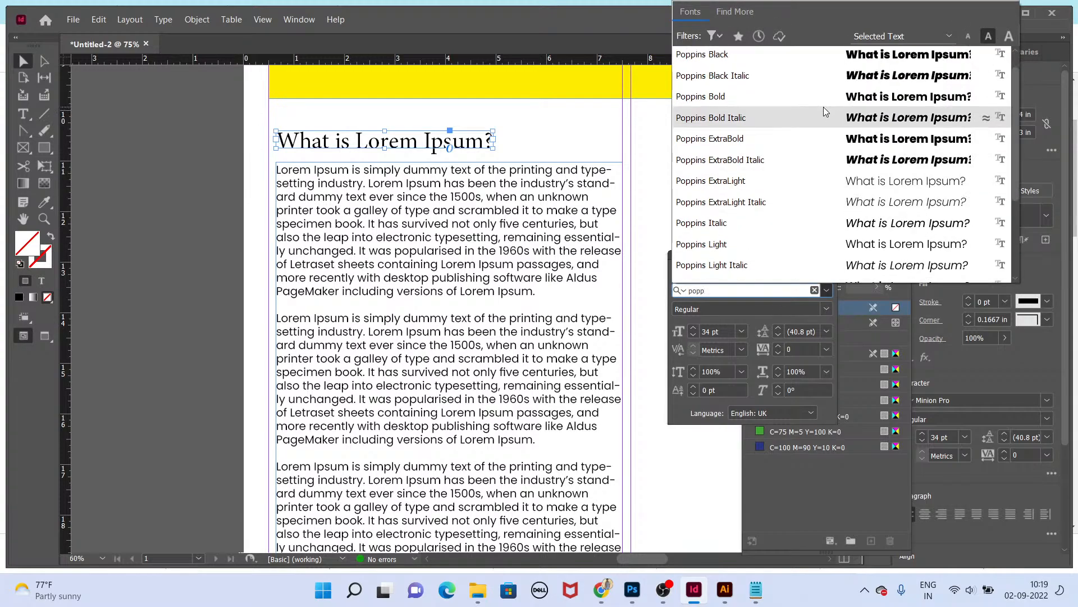
scroll(824, 101, down, 2)
scroll(822, 66, up, 1)
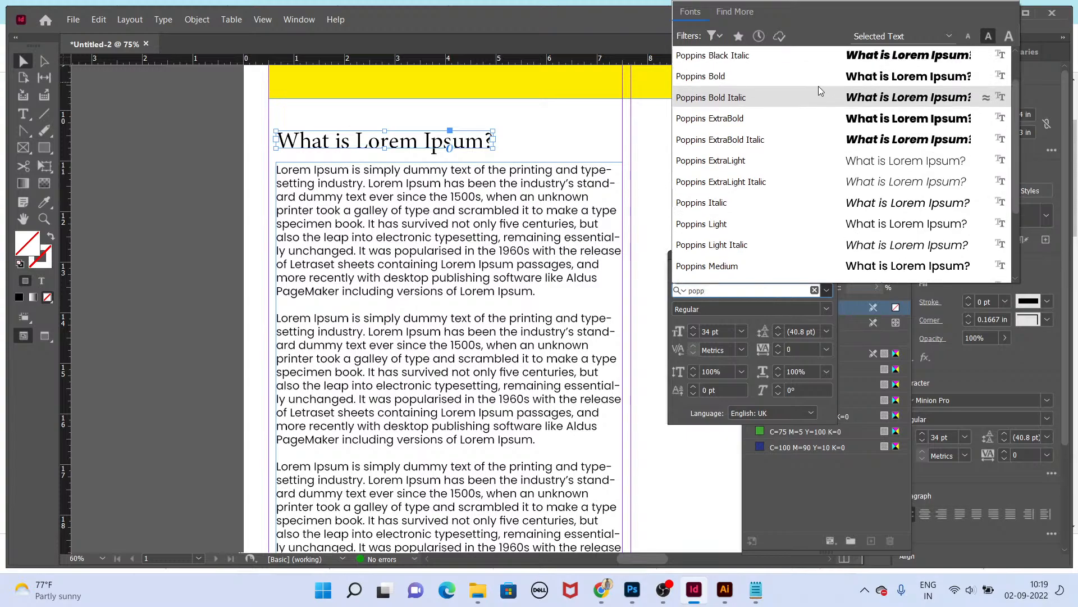
scroll(780, 237, down, 1)
click(767, 251)
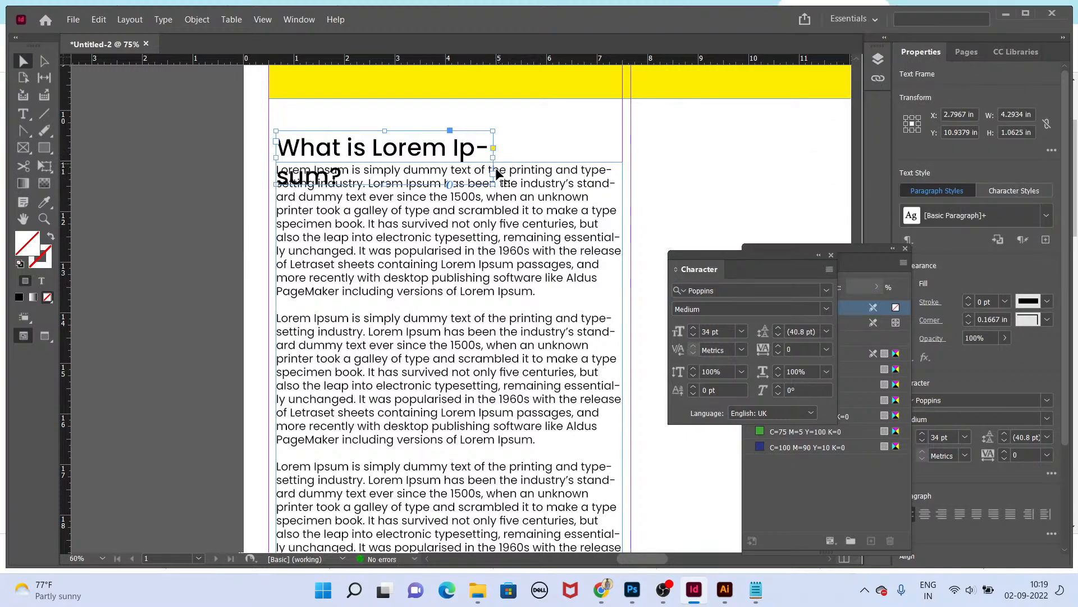
Step: Fit the heading frame to one line and nudge it up
double_click(493, 150)
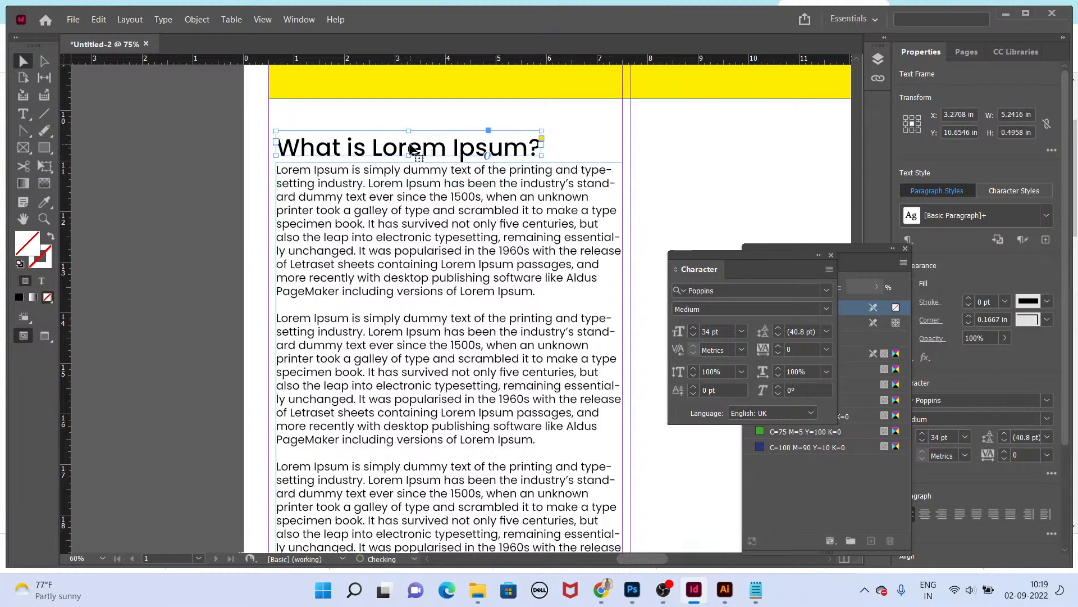
drag(410, 145, 411, 133)
scroll(441, 216, down, 3)
scroll(488, 327, up, 1)
scroll(488, 326, up, 1)
Step: Select the heading and article frames together and move them slightly up under the yellow rectangle
drag(388, 348, 373, 199)
drag(360, 157, 336, 259)
click(203, 220)
click(336, 258)
shift+click(337, 167)
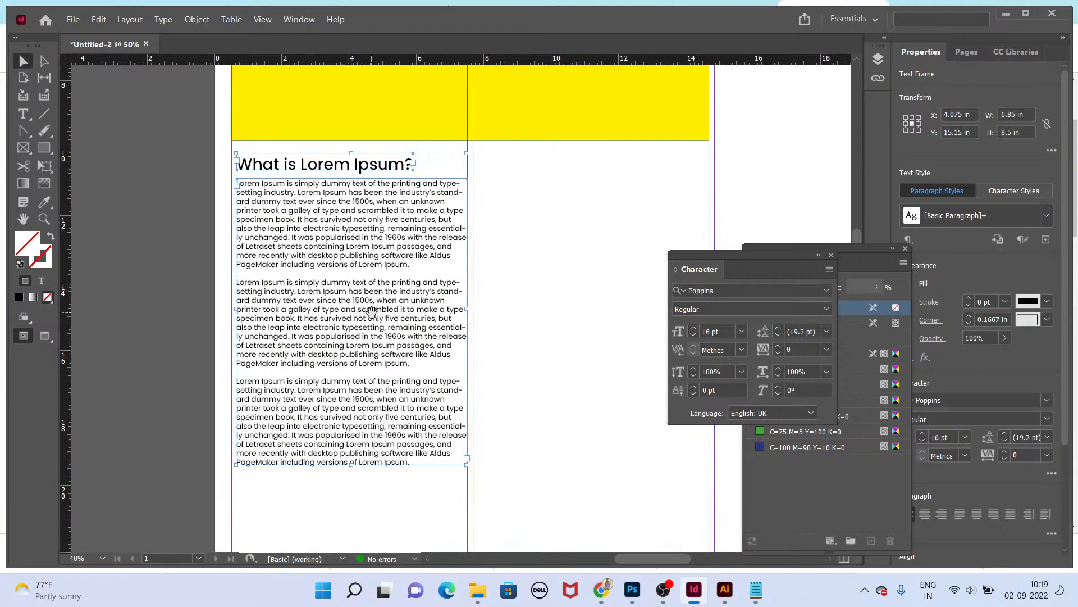
drag(368, 309, 321, 332)
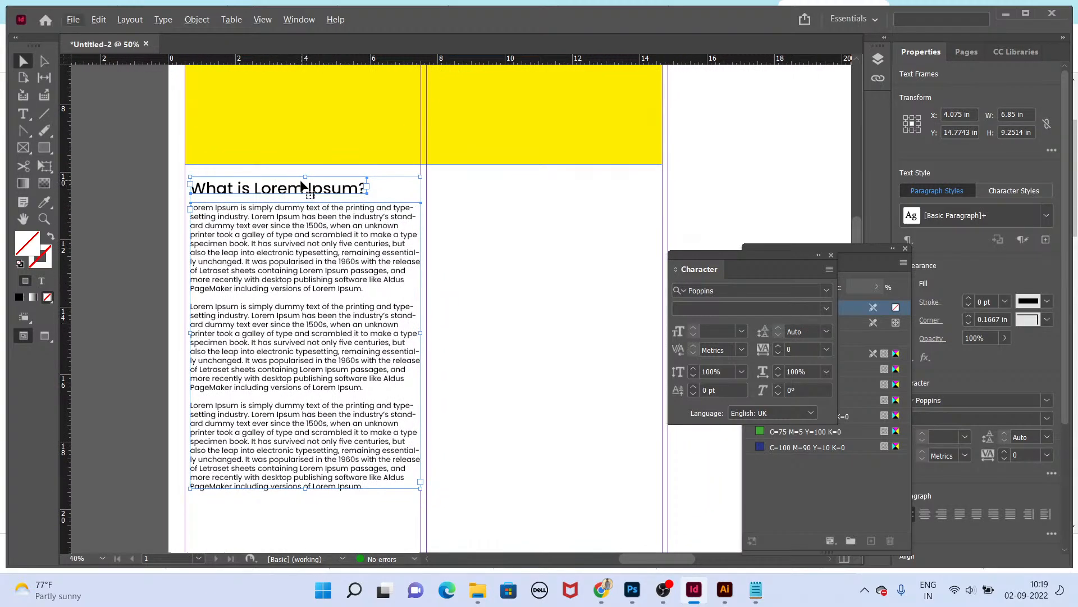
Step: Duplicate the 'What is Lorem Ipsum?' heading below the second paragraph and add blank lines to make room for it
shift+click(231, 187)
drag(232, 187, 239, 397)
key(t)
click(380, 389)
key(Return)
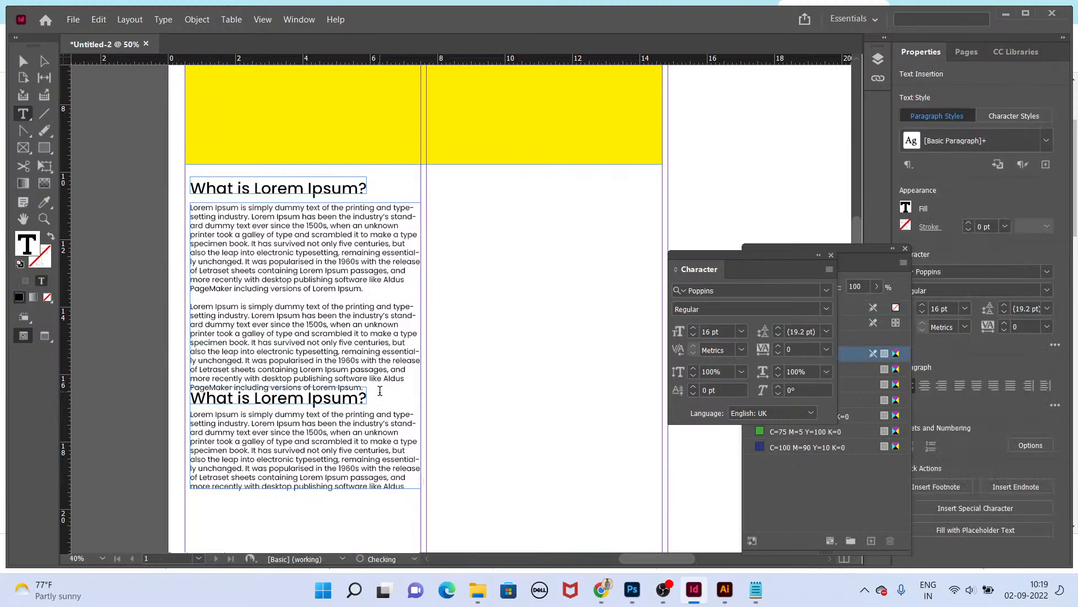
key(Return)
key(Escape)
click(124, 410)
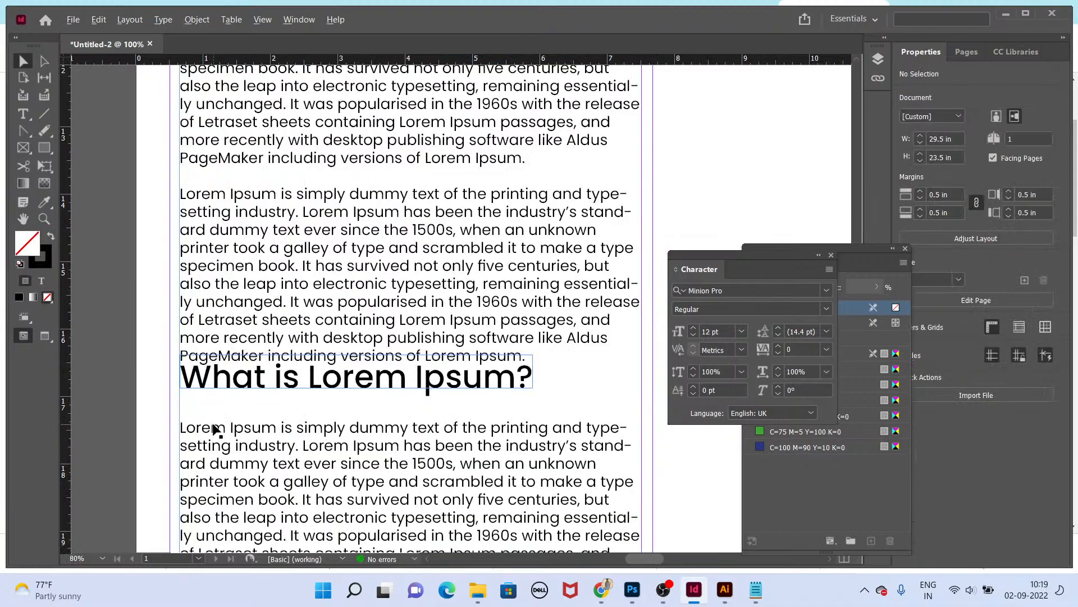
Step: Switch to the Lorem Ipsum website, copy the 'Why do we use it?' heading, and paste it over the duplicated heading
key(ctrl+1)
key(alt+Tab)
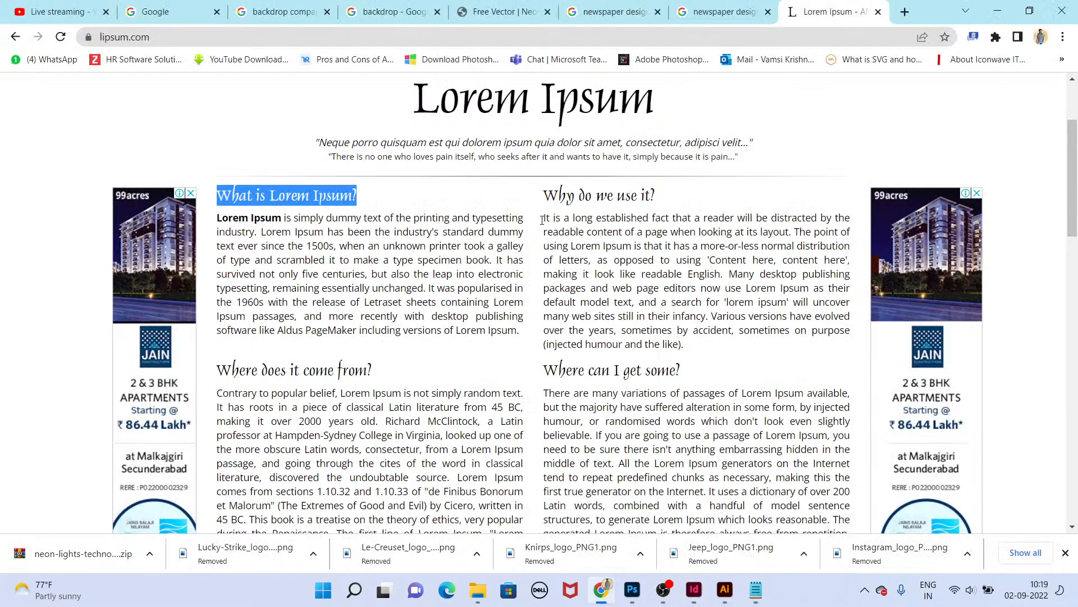
triple_click(604, 197)
key(ctrl+c)
key(alt+Tab)
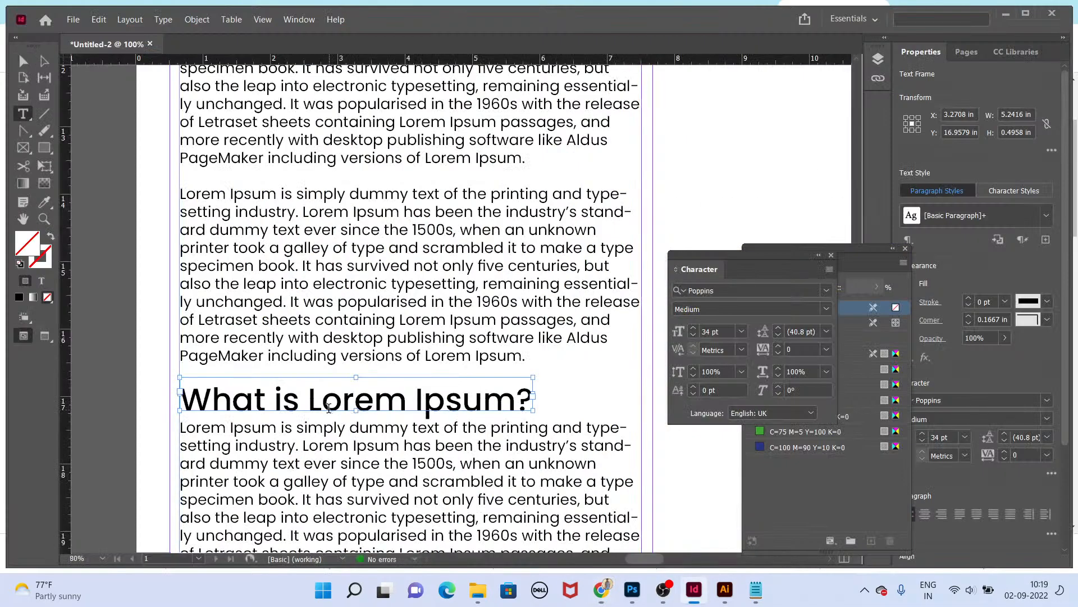
triple_click(329, 403)
key(ctrl+v)
key(Escape)
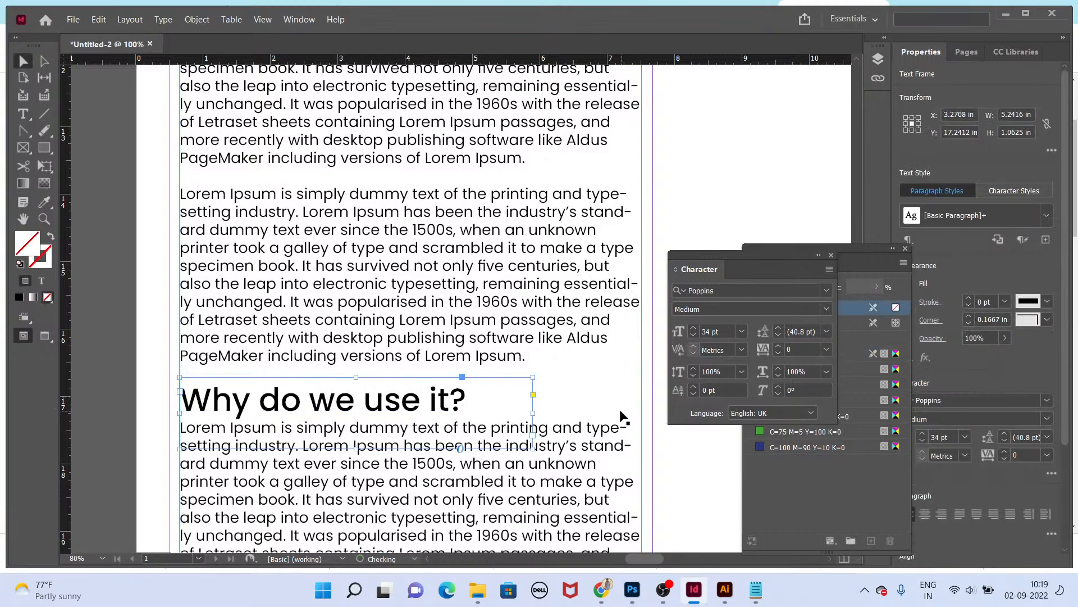
Step: Justify the first article's body text with the last line aligned left and turn off hyphenation
key(shift+w)
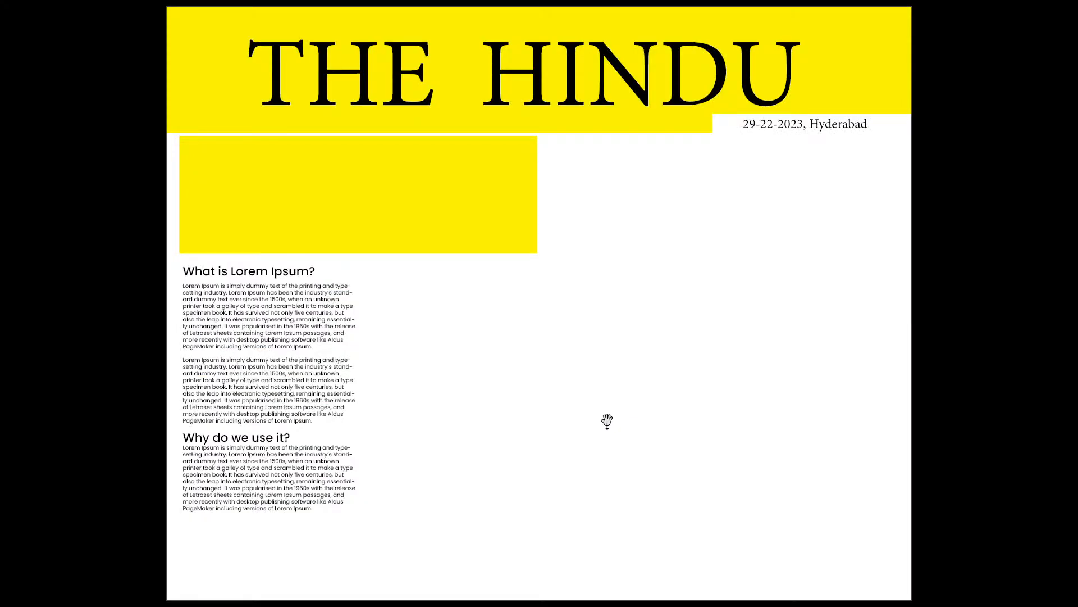
key(Escape)
key(ctrl+1)
drag(332, 365, 710, 248)
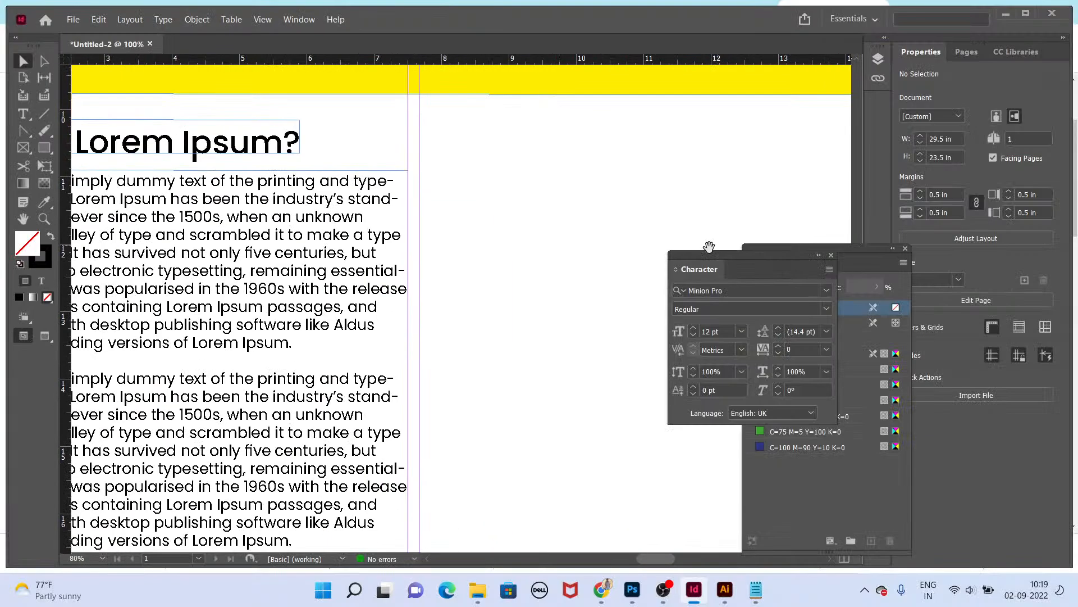
drag(323, 303, 458, 241)
click(505, 159)
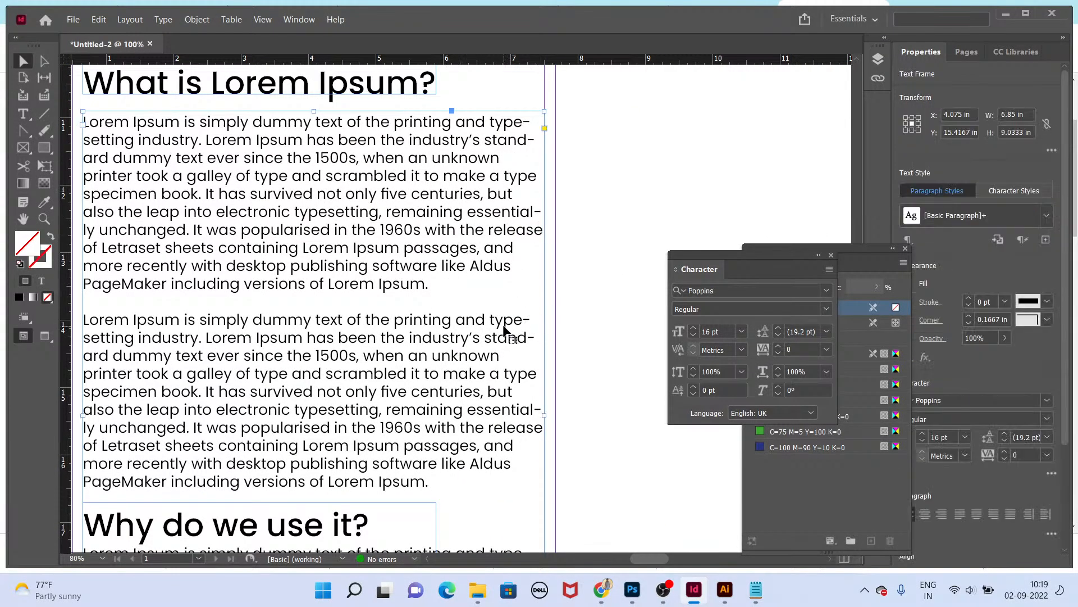
double_click(459, 243)
key(ctrl+a)
key(ctrl+alt+t)
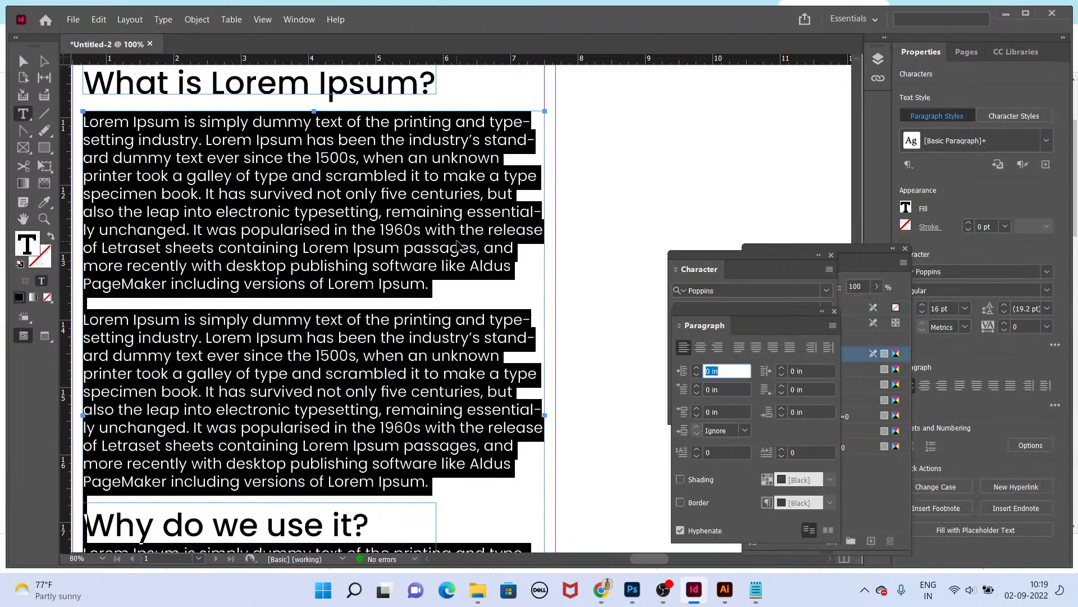
drag(712, 308, 612, 167)
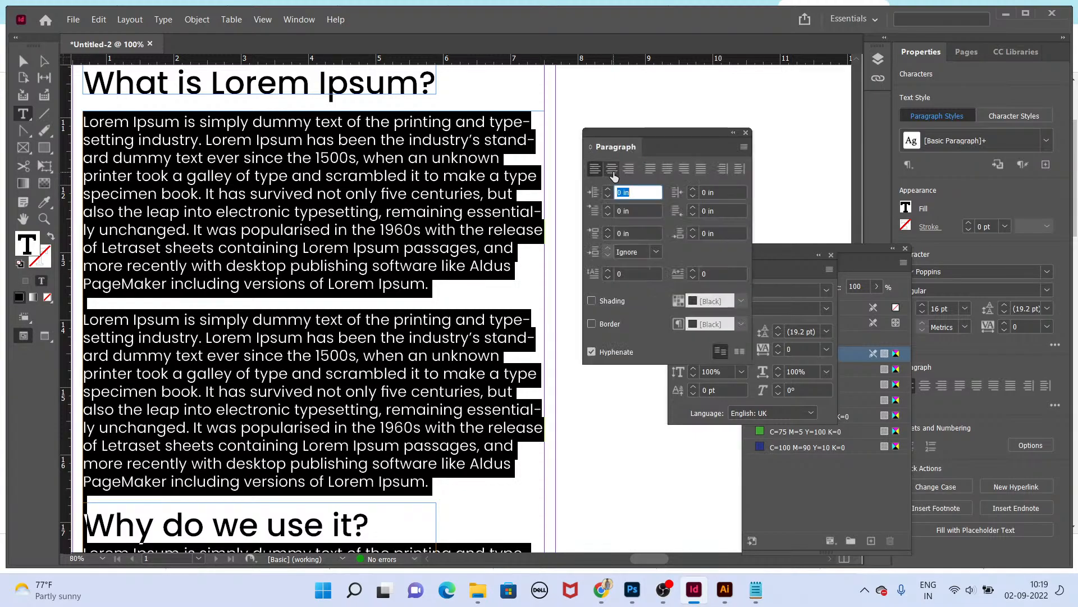
key(ctrl+shift+j)
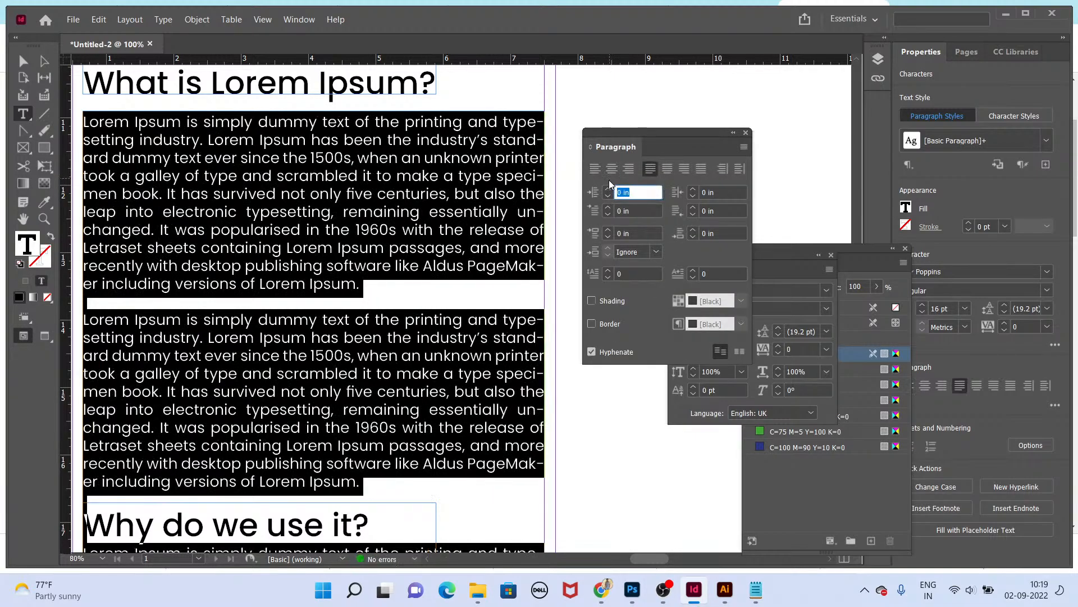
drag(646, 133, 689, 134)
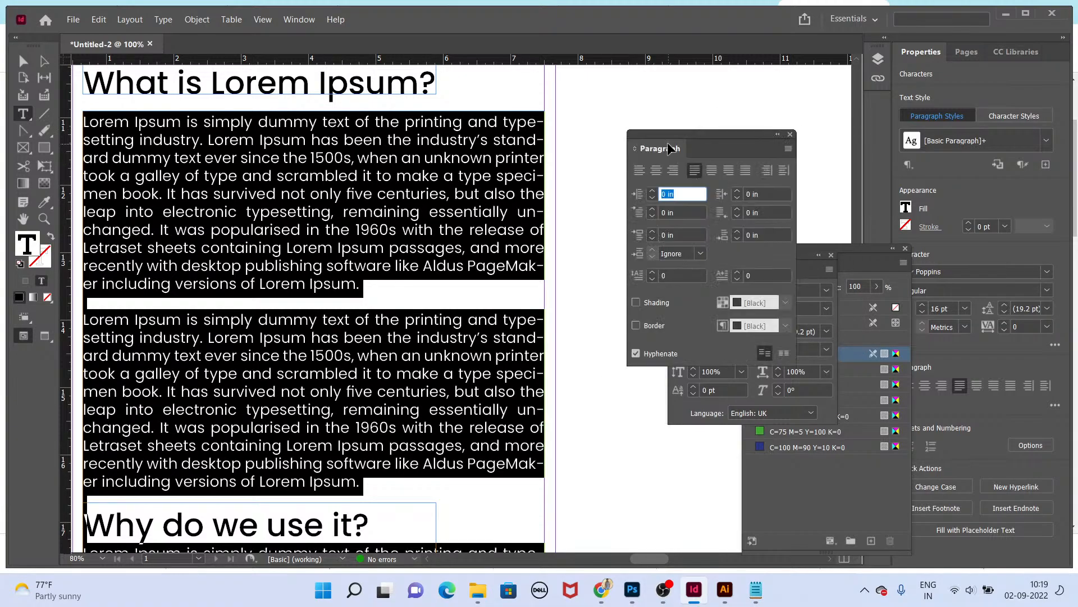
key(ctrl+alt+t)
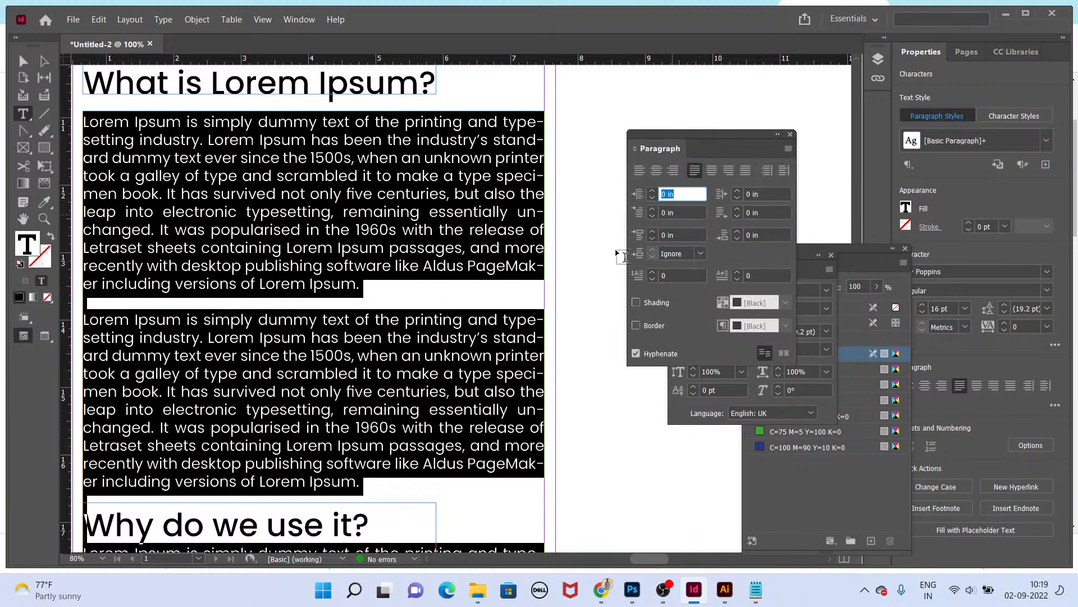
click(635, 353)
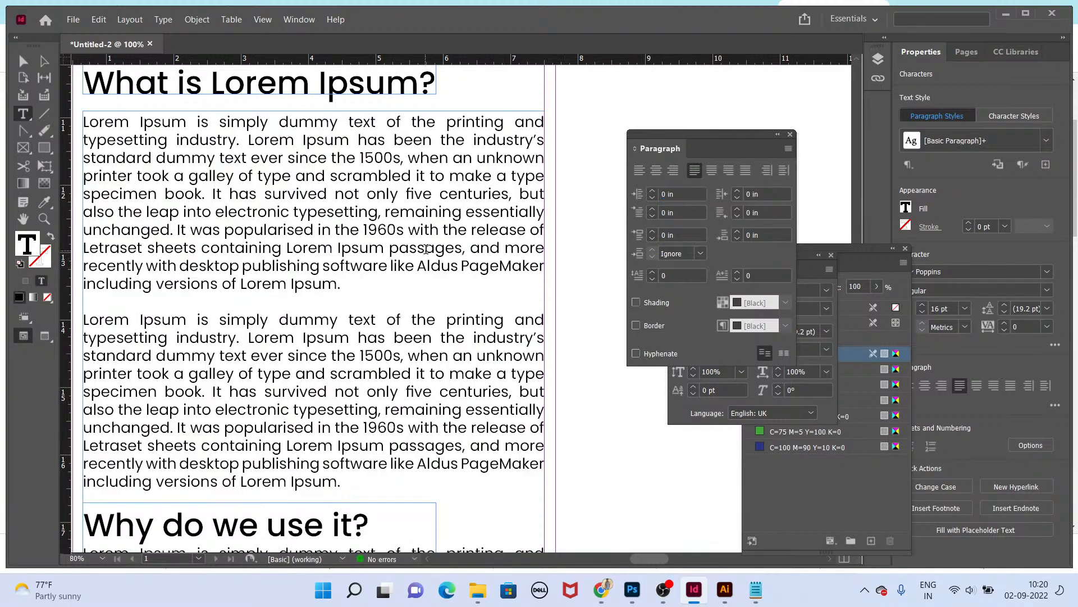
key(Escape)
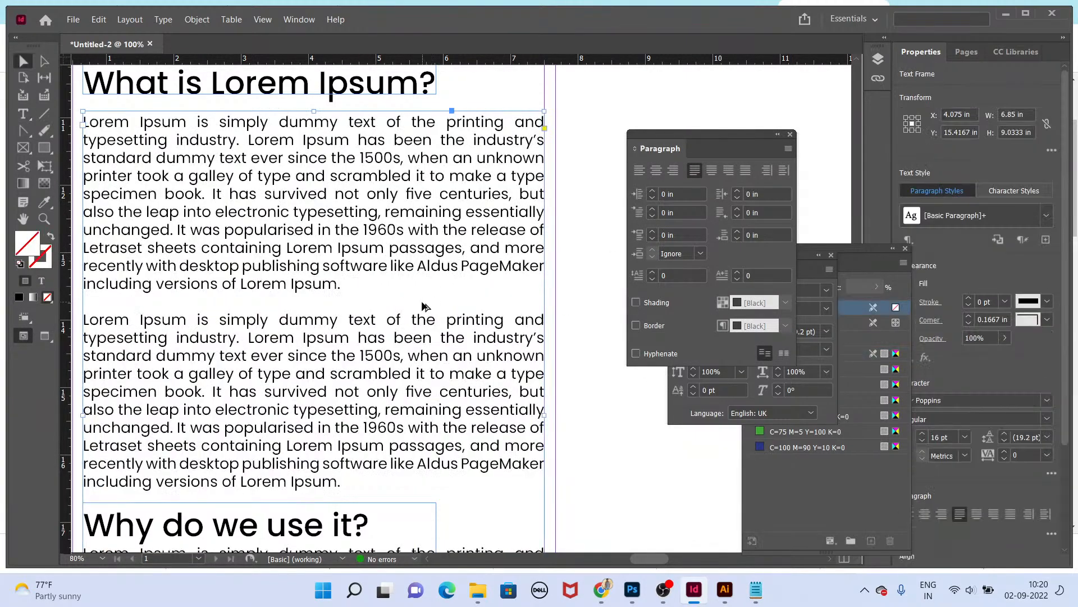
Step: Set the 'Why do we use it?' heading to 28 pt and nudge it slightly down
scroll(386, 377, down, 5)
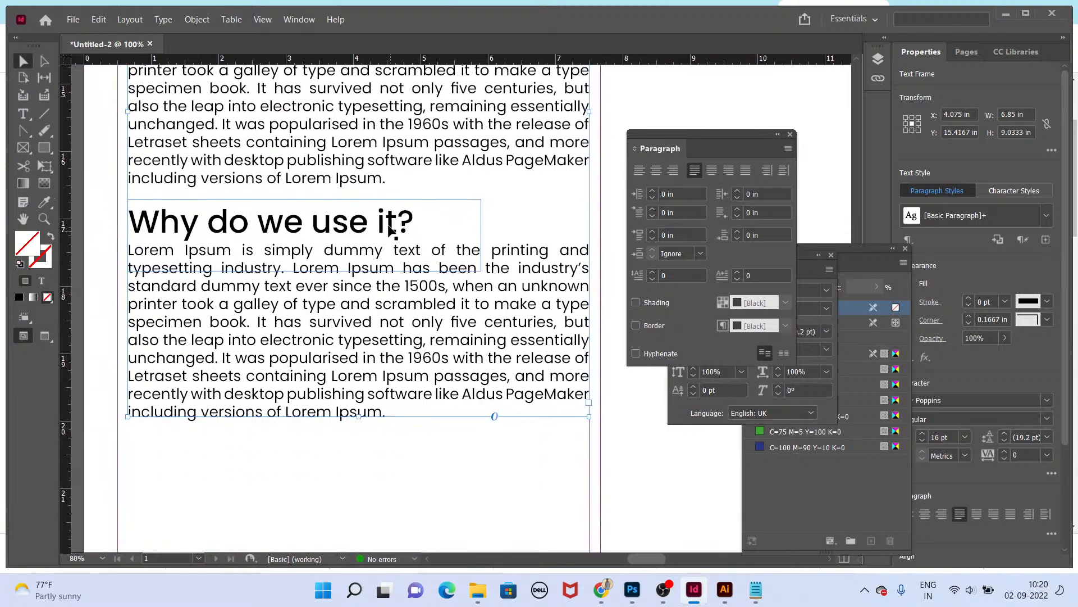
double_click(414, 222)
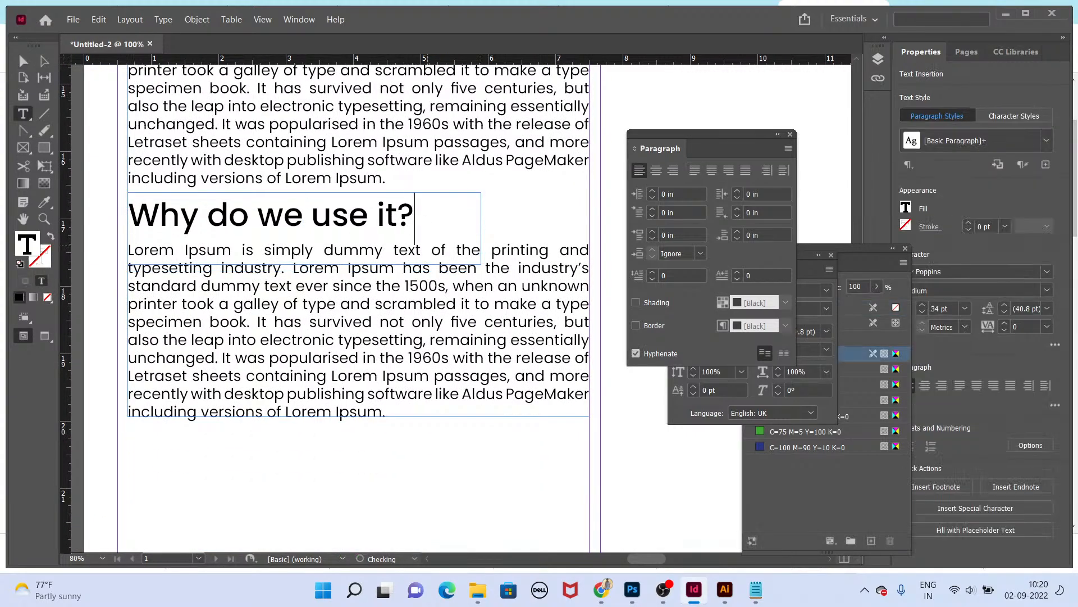
key(Escape)
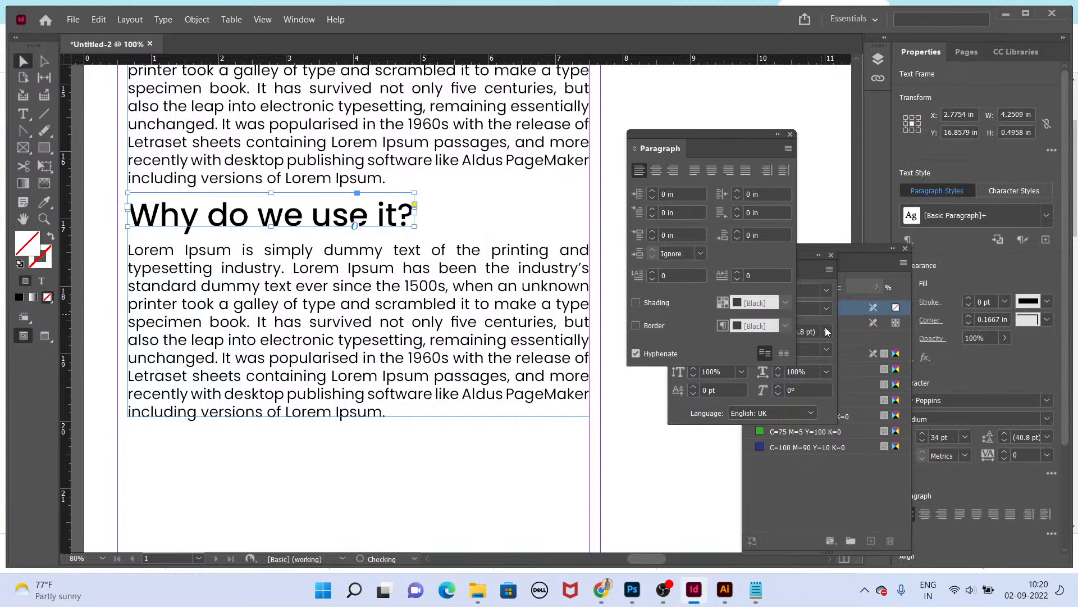
drag(882, 238, 833, 257)
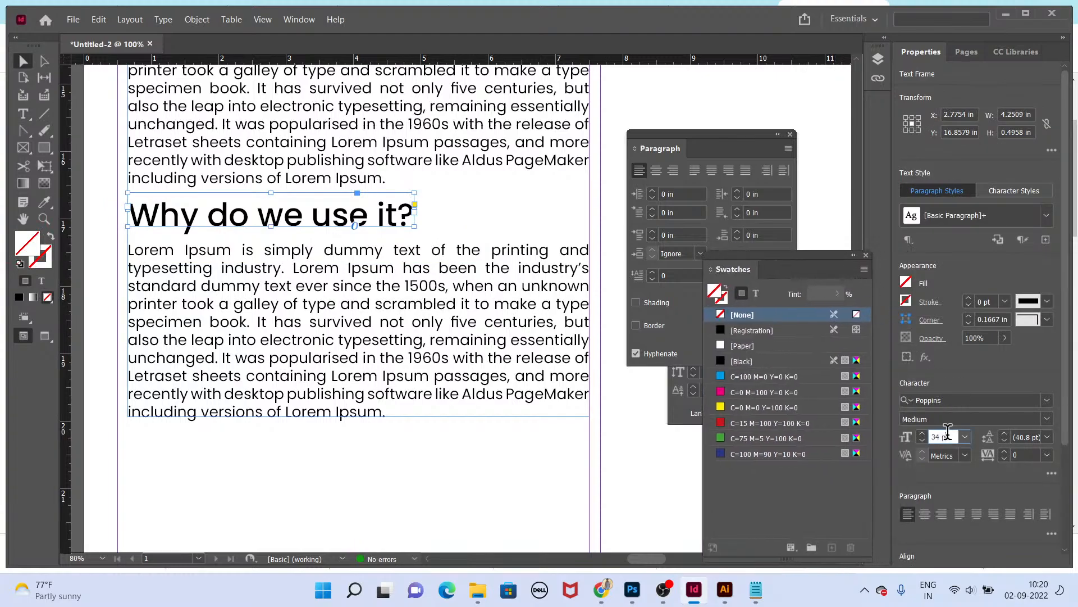
text(28)
key(Return)
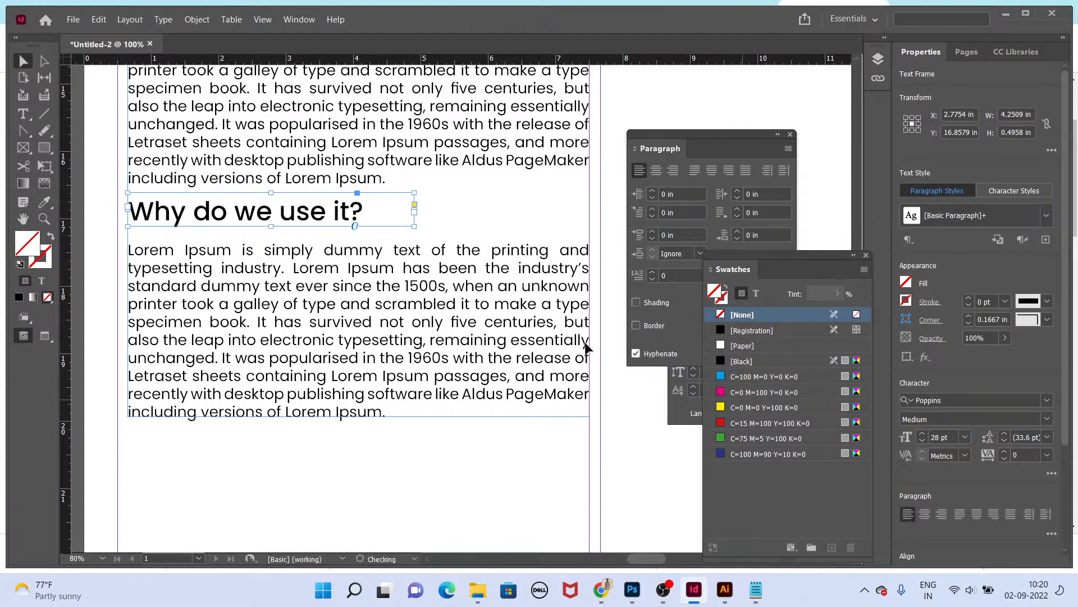
drag(309, 211, 309, 219)
Step: Set the 'What is Lorem Ipsum?' heading to 28 pt and nudge it to align with the article text
drag(481, 260, 496, 522)
drag(418, 207, 438, 397)
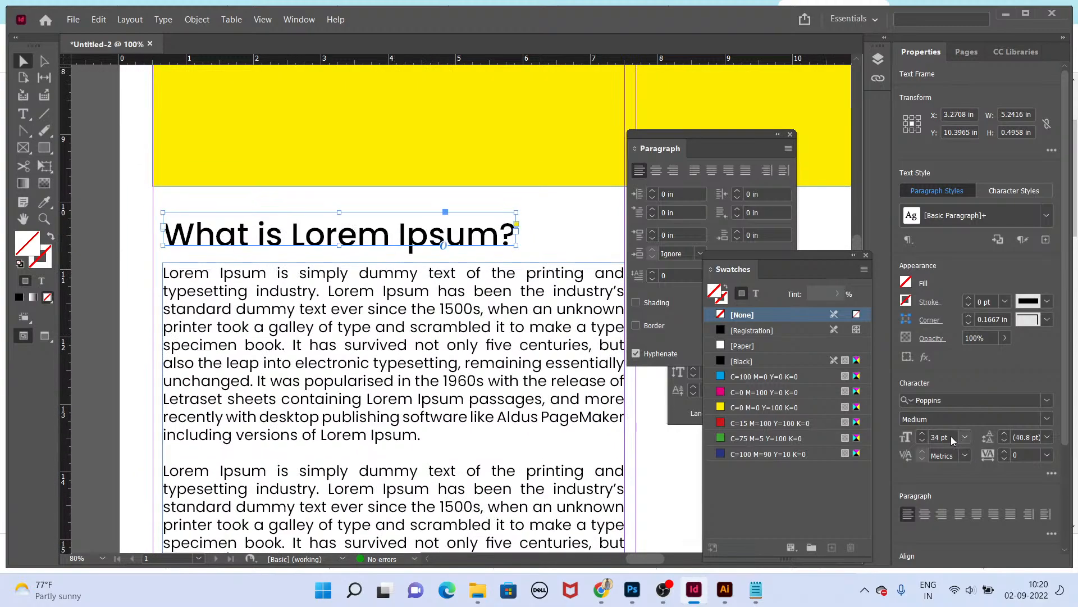
triple_click(952, 436)
text(28)
key(Return)
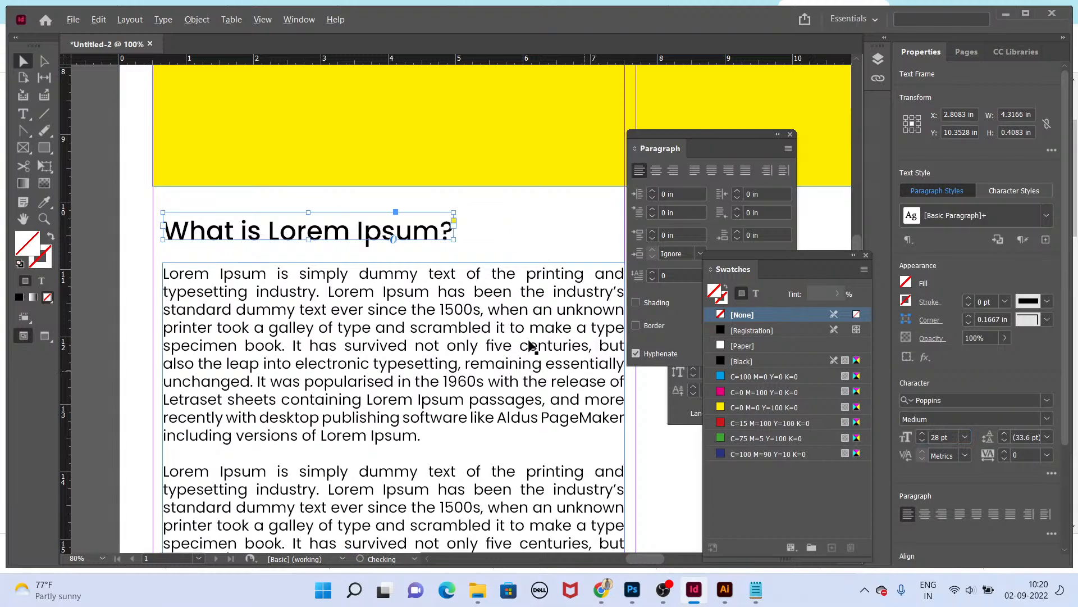
drag(362, 237, 357, 242)
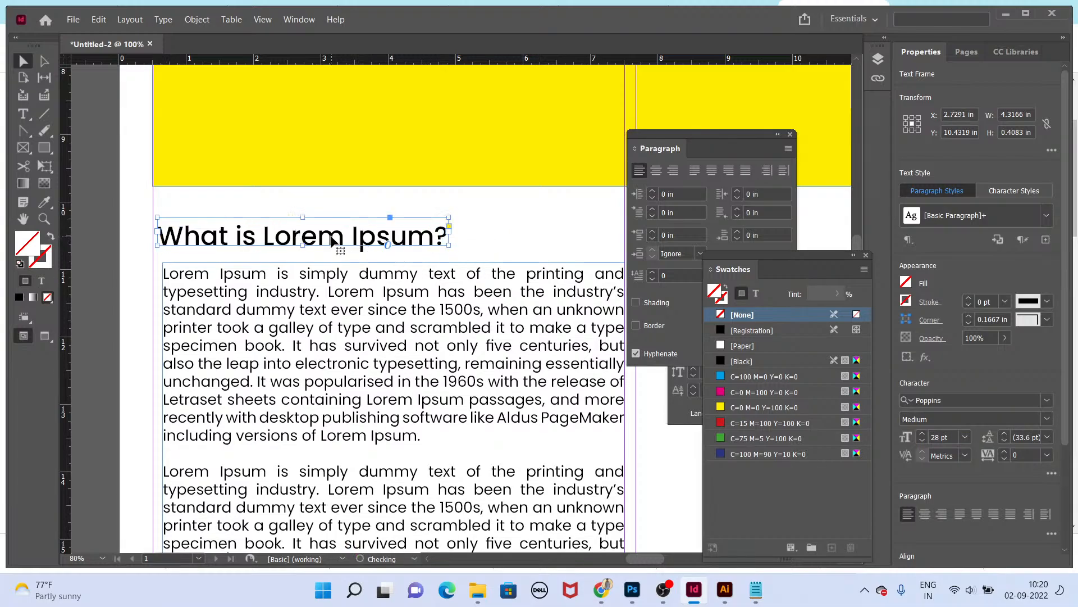
Step: Duplicate the headings and article frames into the second column and another copy into the third column's top
key(shift+w)
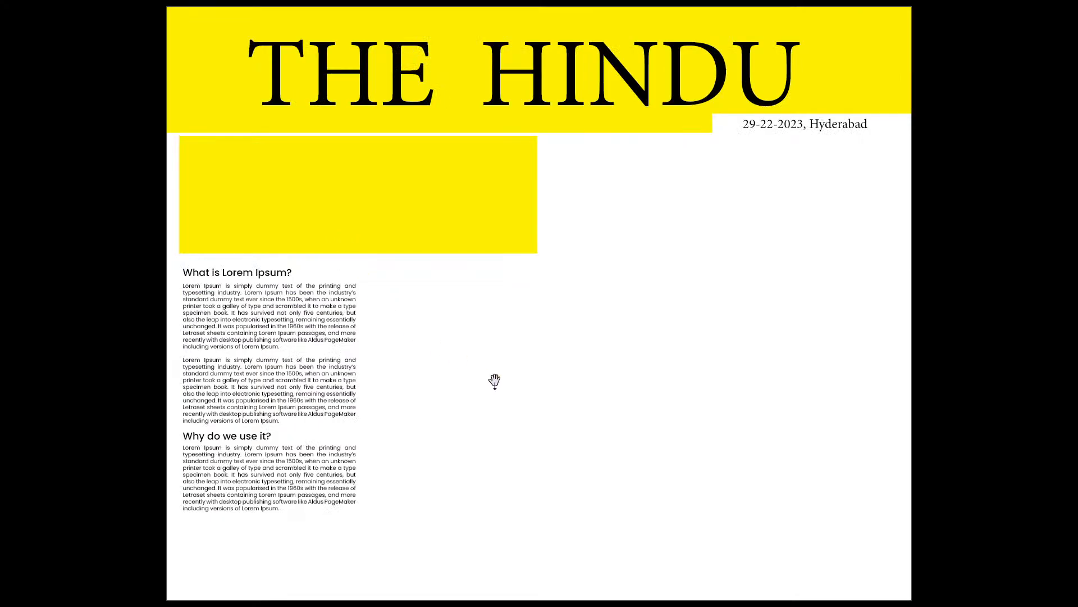
key(shift+w)
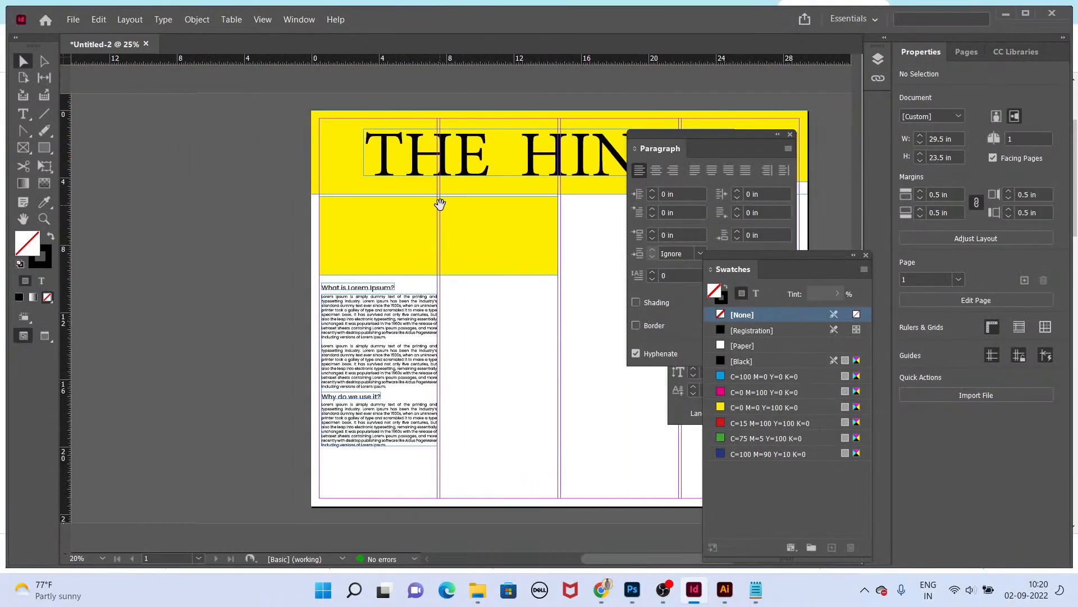
drag(342, 285, 476, 293)
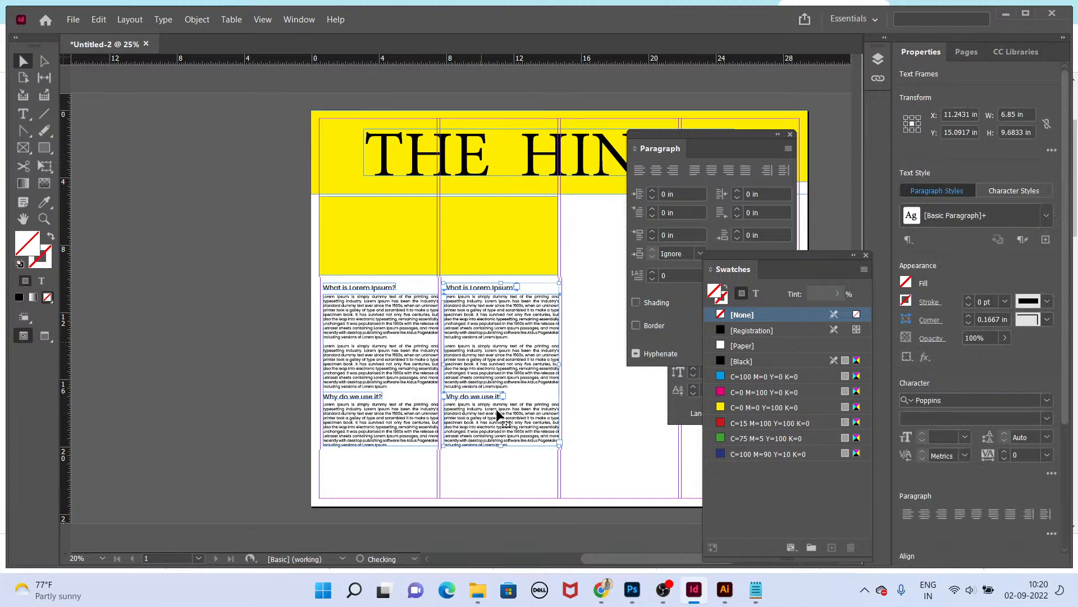
drag(502, 449, 504, 342)
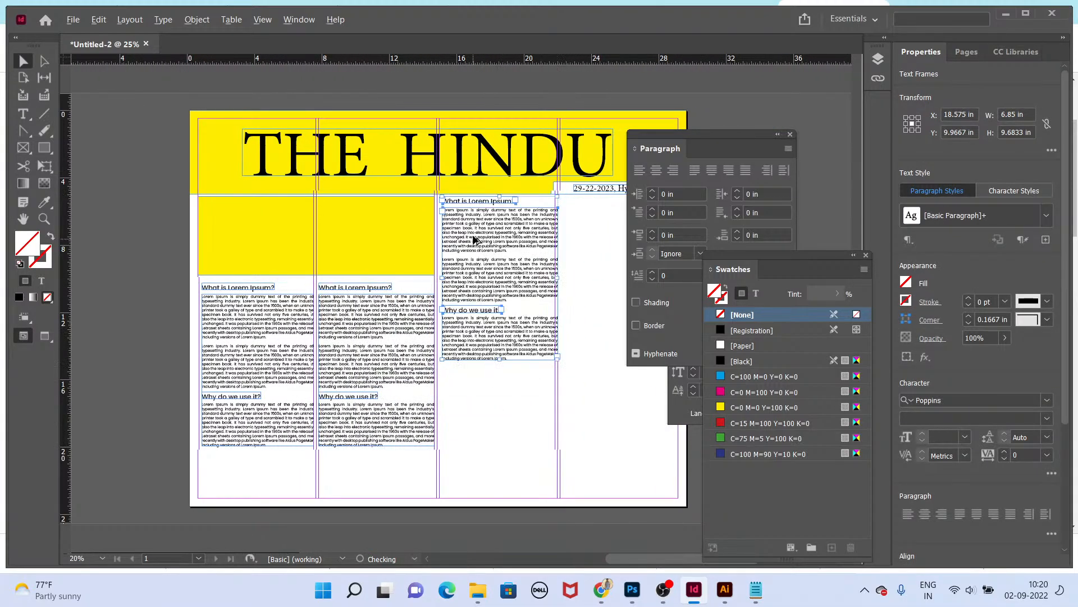
Step: Delete the 'Why do we use it?' heading from the third-column copy
scroll(477, 236, up, 4)
scroll(481, 243, down, 3)
scroll(486, 168, down, 4)
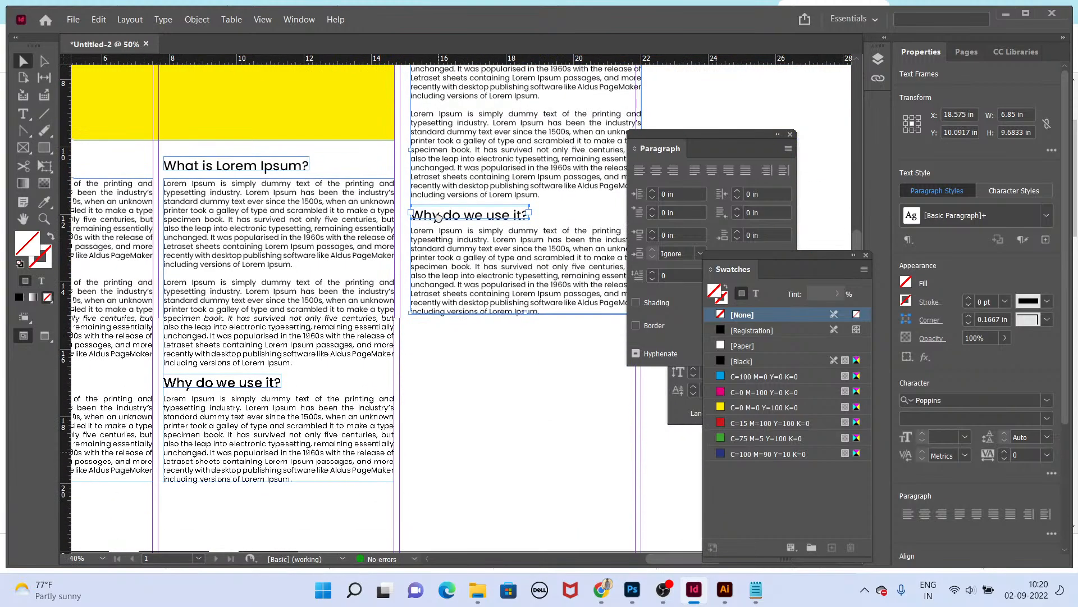
click(488, 148)
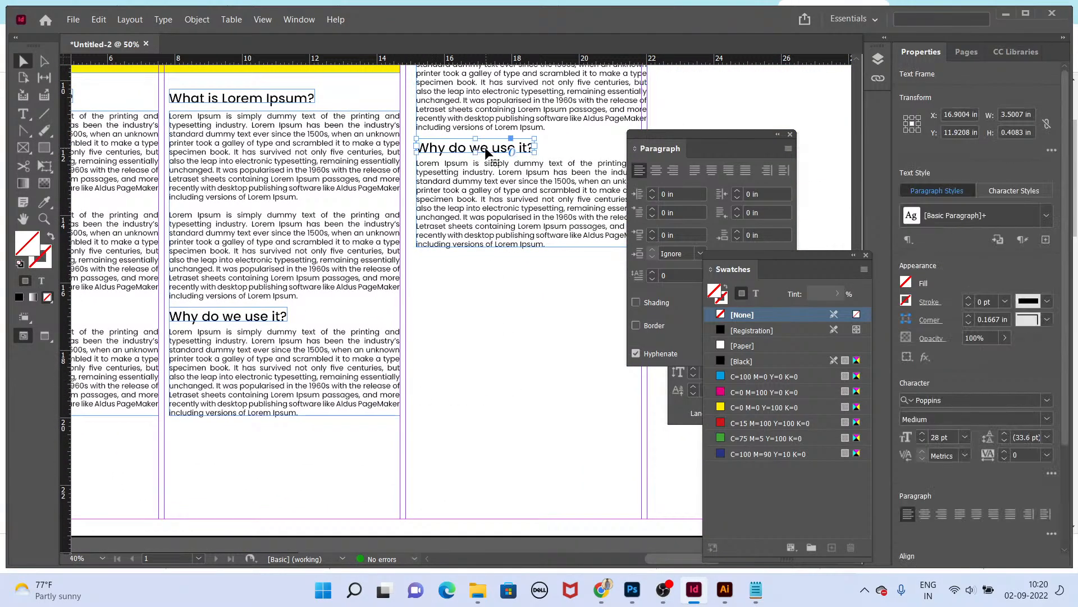
key(Delete)
Step: Delete the blank lines and the last paragraph from the third-column article
key(t)
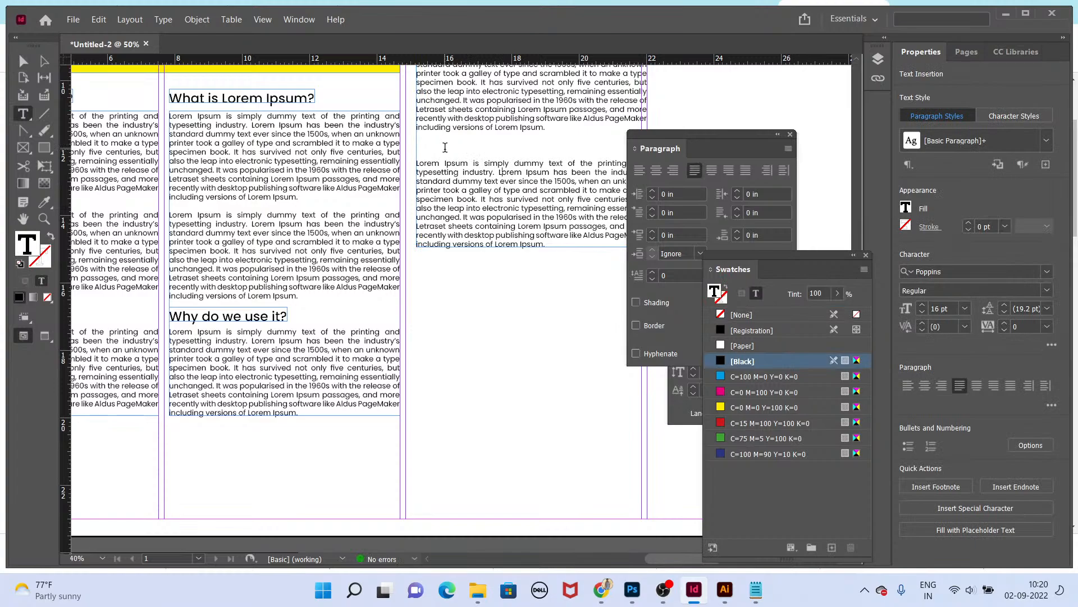
key(Delete)
key(Delete)
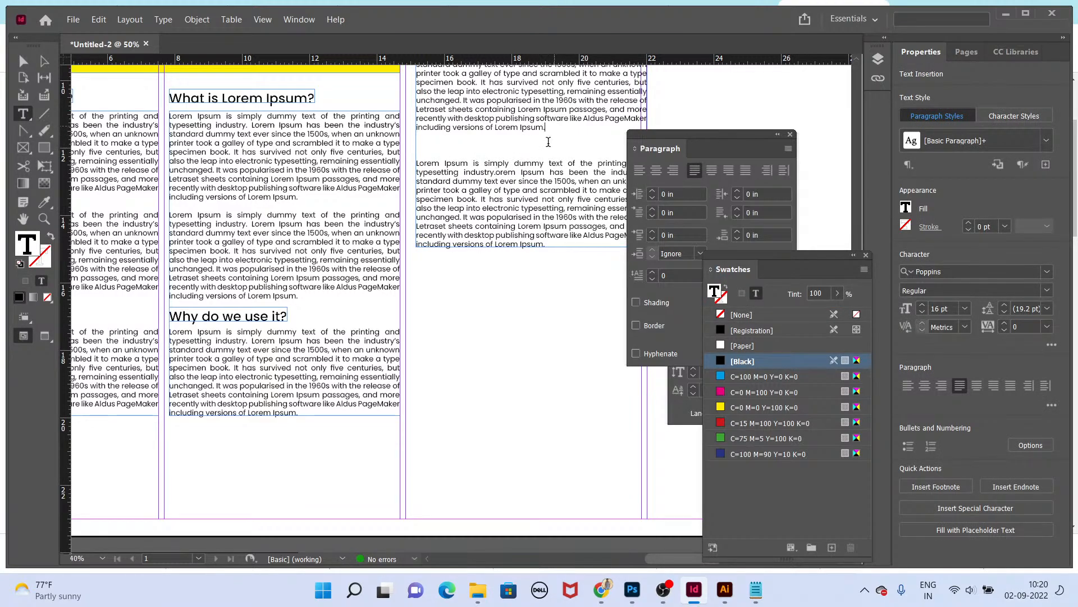
drag(546, 245, 418, 163)
key(ctrl+c)
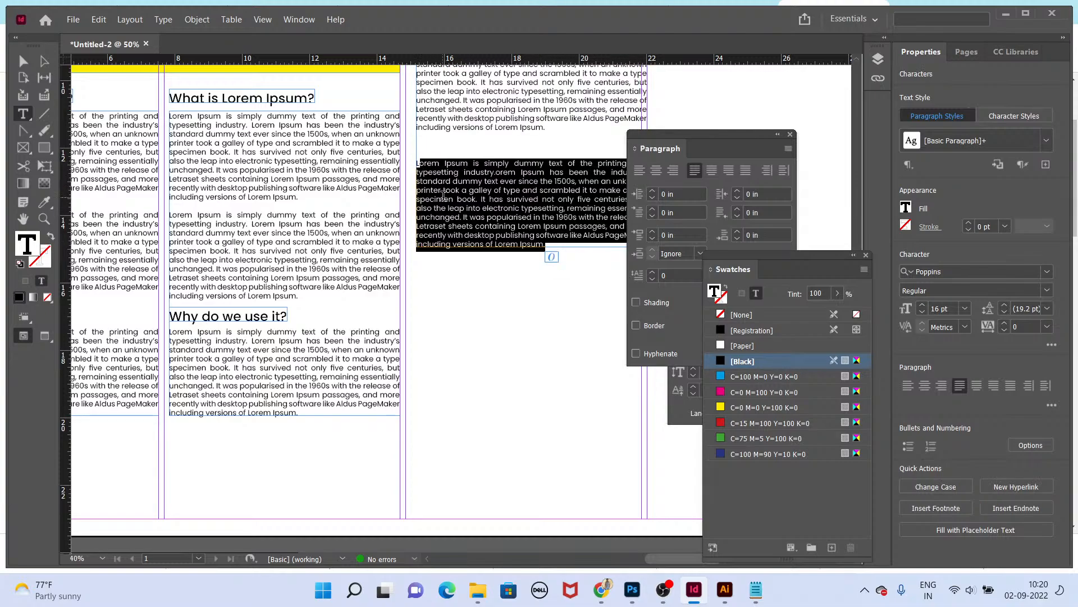
key(BackSpace)
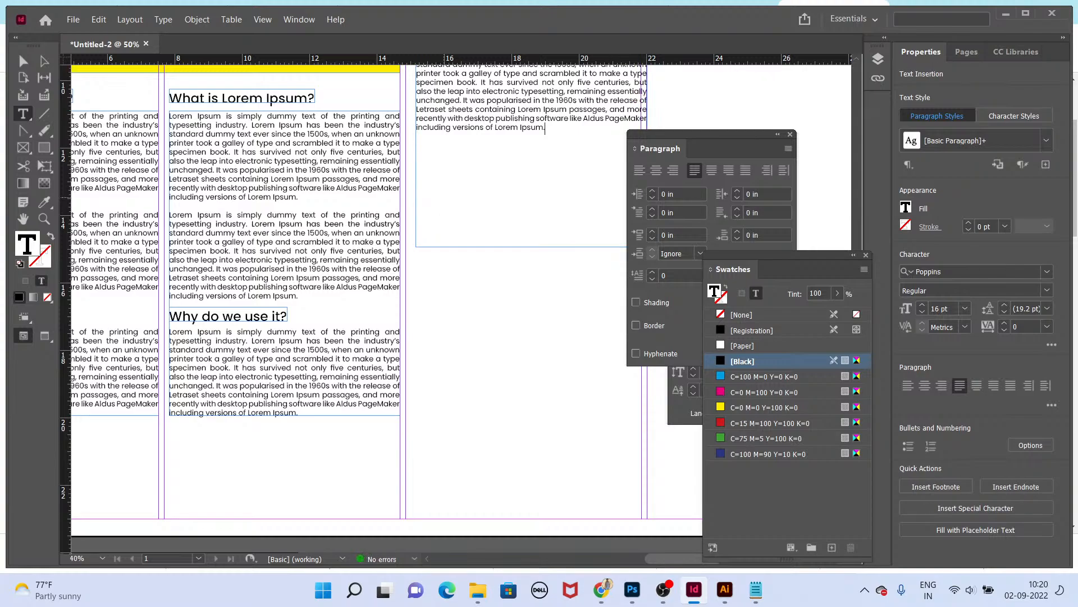
key(Escape)
Step: Draw a new text frame lower in the third column and paste the Lorem Ipsum paragraph into it
drag(513, 102, 490, 392)
double_click(490, 343)
key(ctrl+a)
key(ctrl+v)
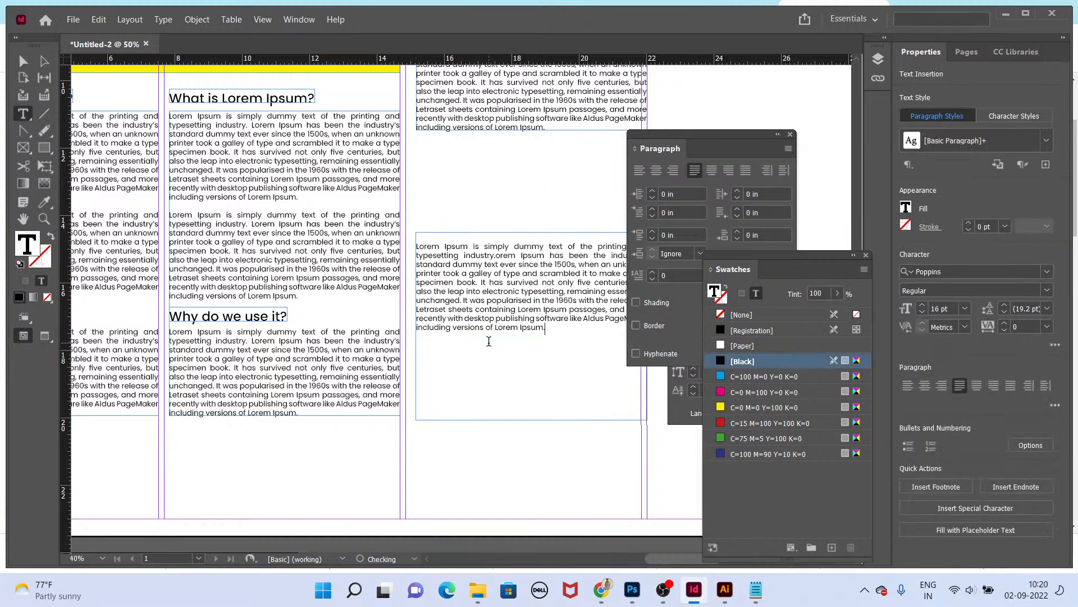
click(417, 245)
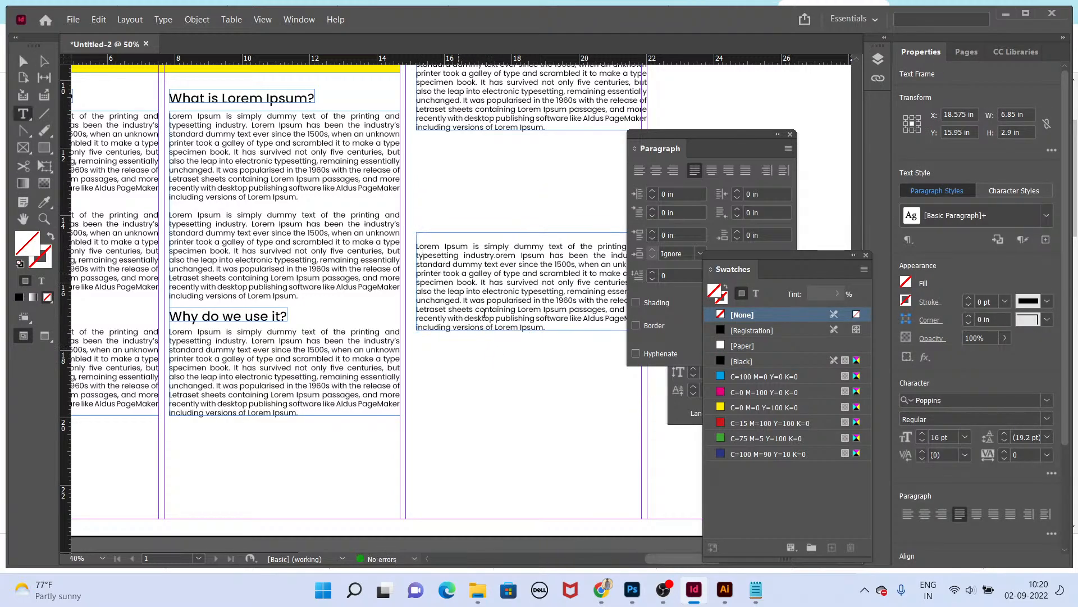
Step: Finish editing the pasted paragraph and move its text frame to the bottom of the third column
key(BackSpace)
key(Escape)
drag(487, 319, 504, 475)
Step: Draw an image placeholder frame above the third column's middle article and duplicate it above the bottom article
key(Tab)
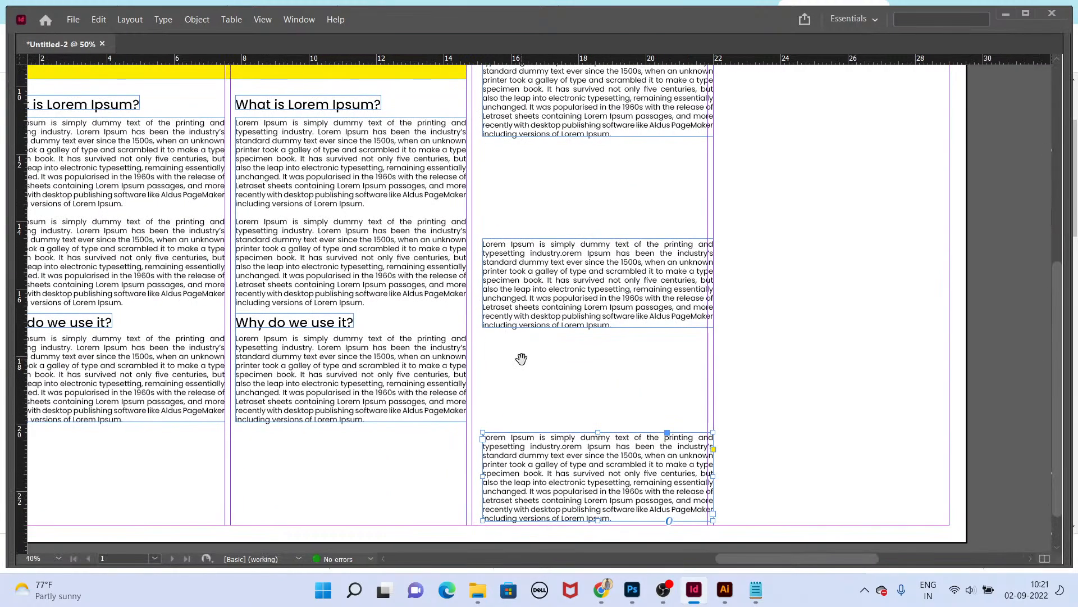
key(Tab)
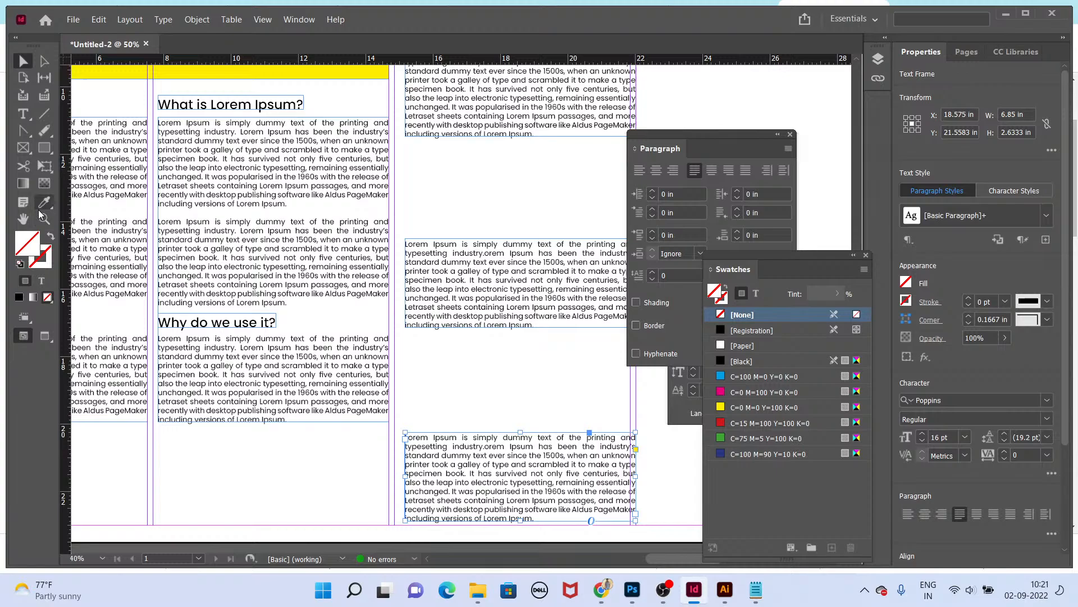
click(53, 151)
click(27, 150)
key(Tab)
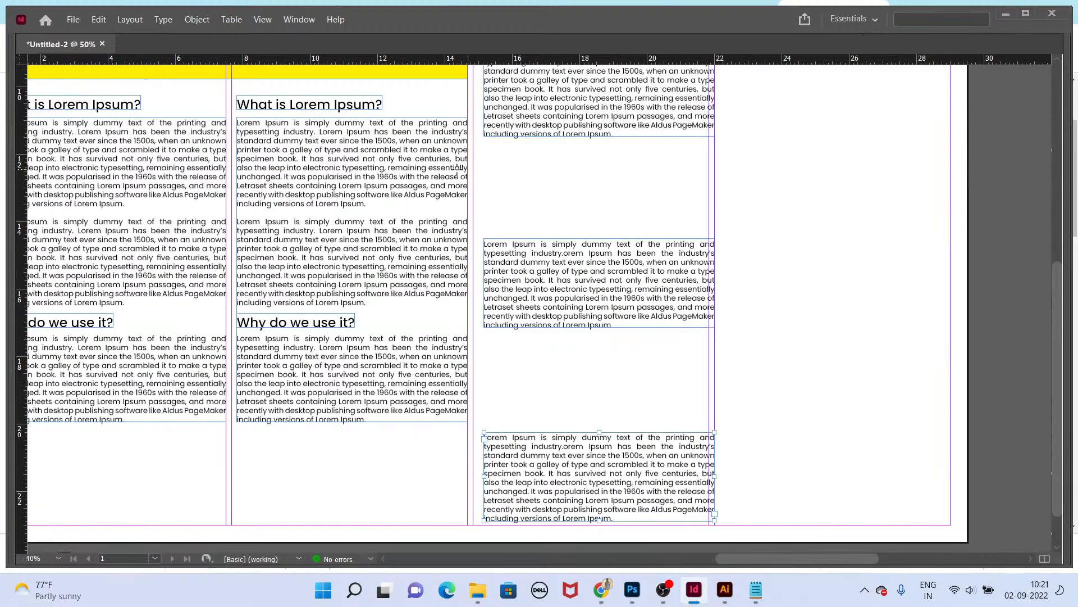
drag(484, 140, 709, 231)
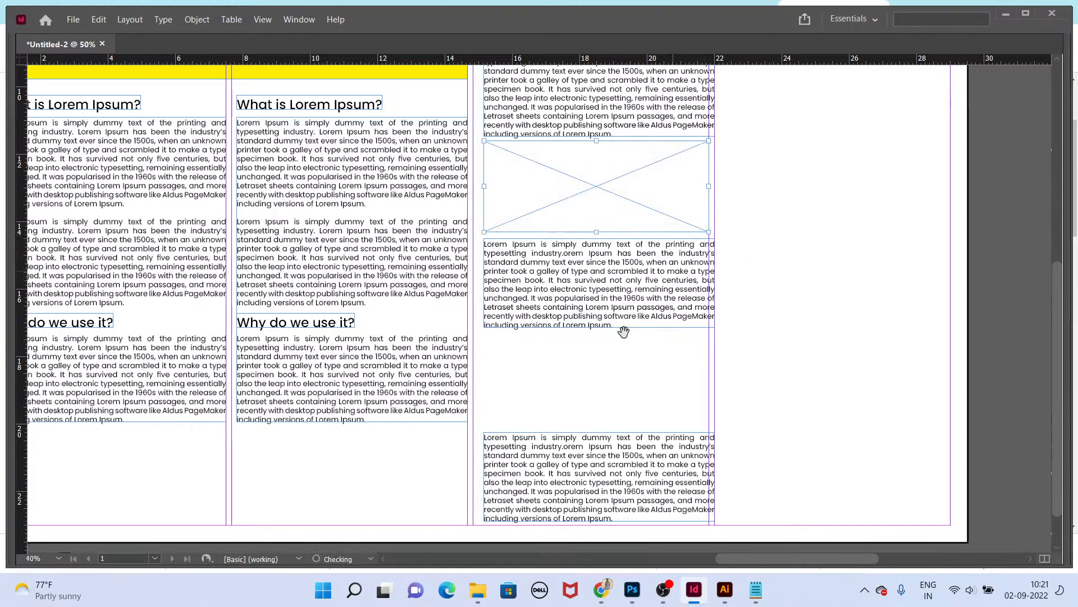
drag(623, 332, 578, 283)
drag(545, 135, 536, 332)
Step: Delete the 'Why do we use it?' heading in the second column, joining its paragraph to the article above with blank lines, and fit the frame
click(267, 275)
key(Delete)
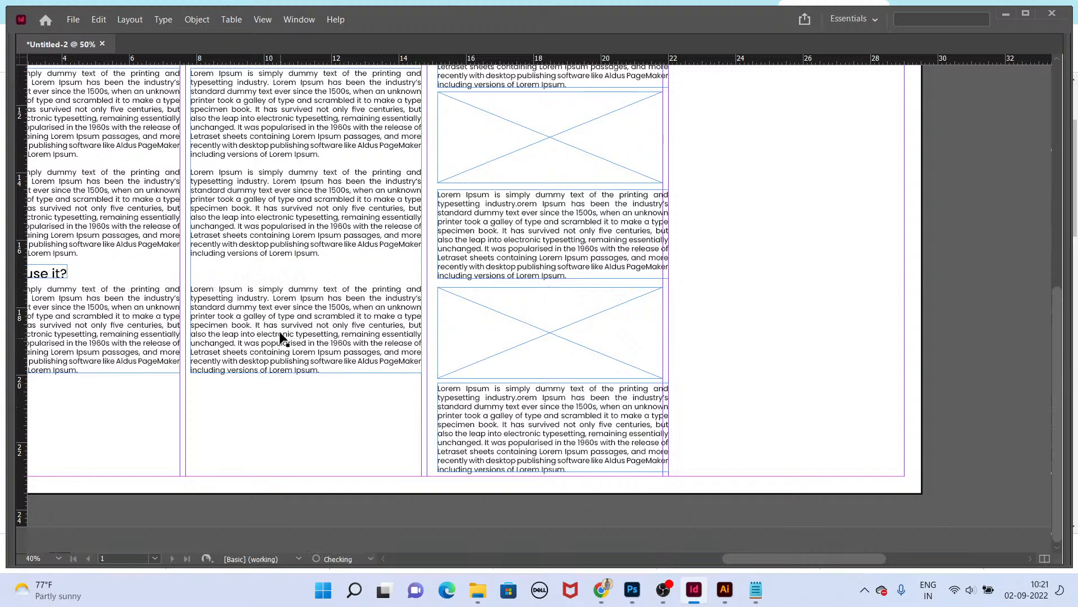
key(BackSpace)
key(BackSpace)
key(BackSpace)
key(BackSpace)
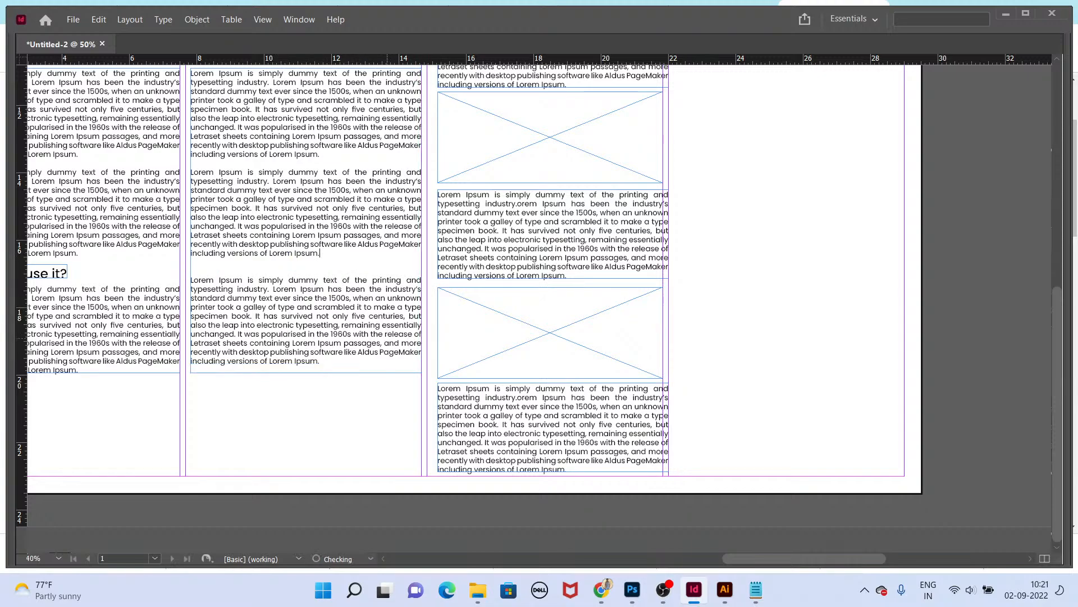
key(Return)
key(Return)
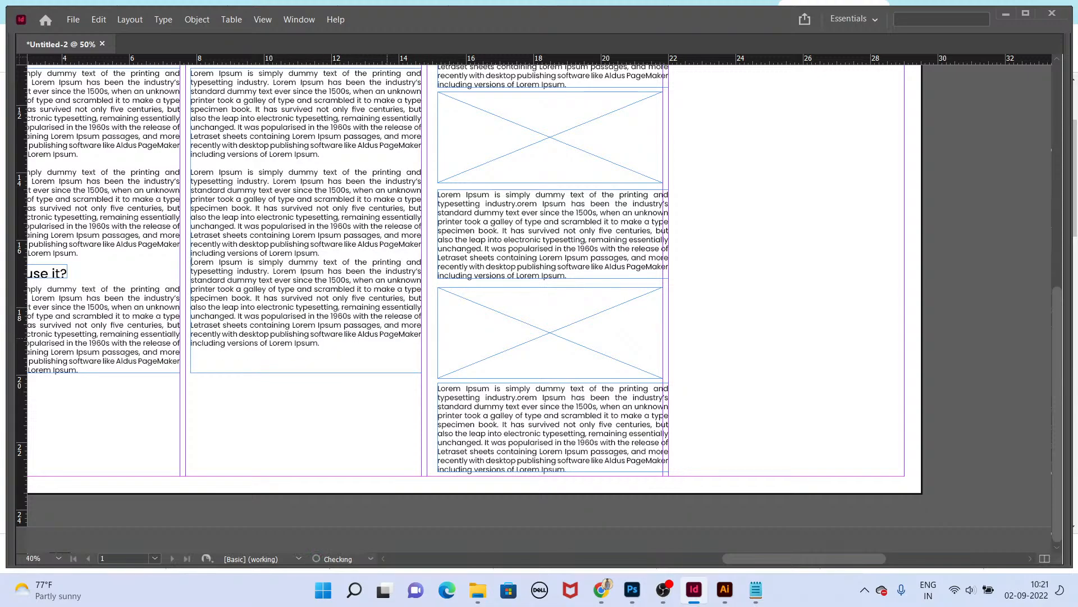
key(Escape)
key(ctrl+alt+c)
scroll(383, 453, up, 3)
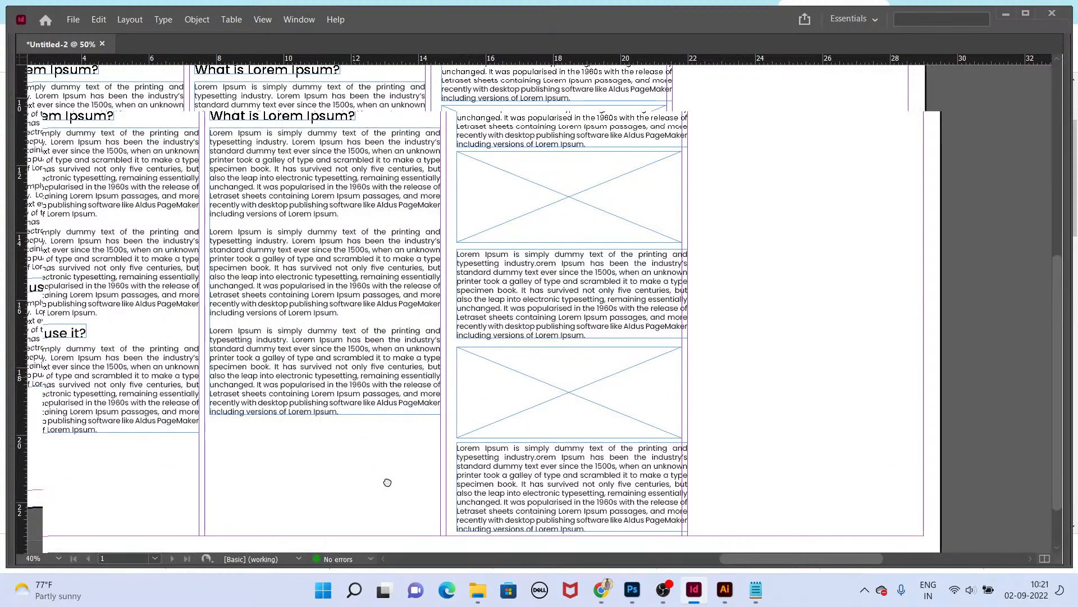
key(Tab)
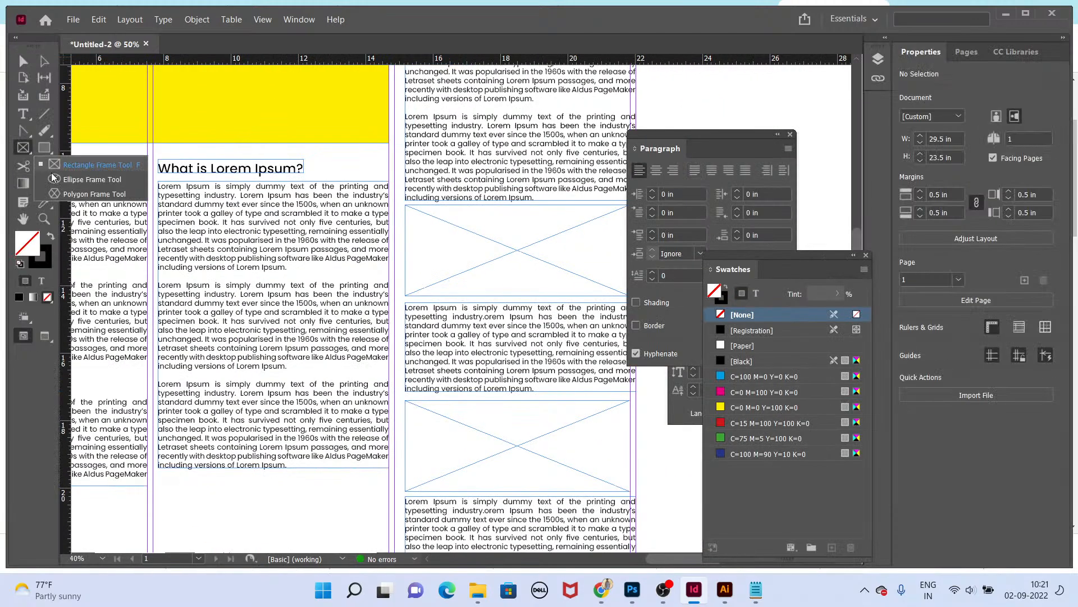
alt+click(26, 153)
drag(215, 242, 451, 292)
key(v)
drag(458, 248, 524, 463)
click(366, 245)
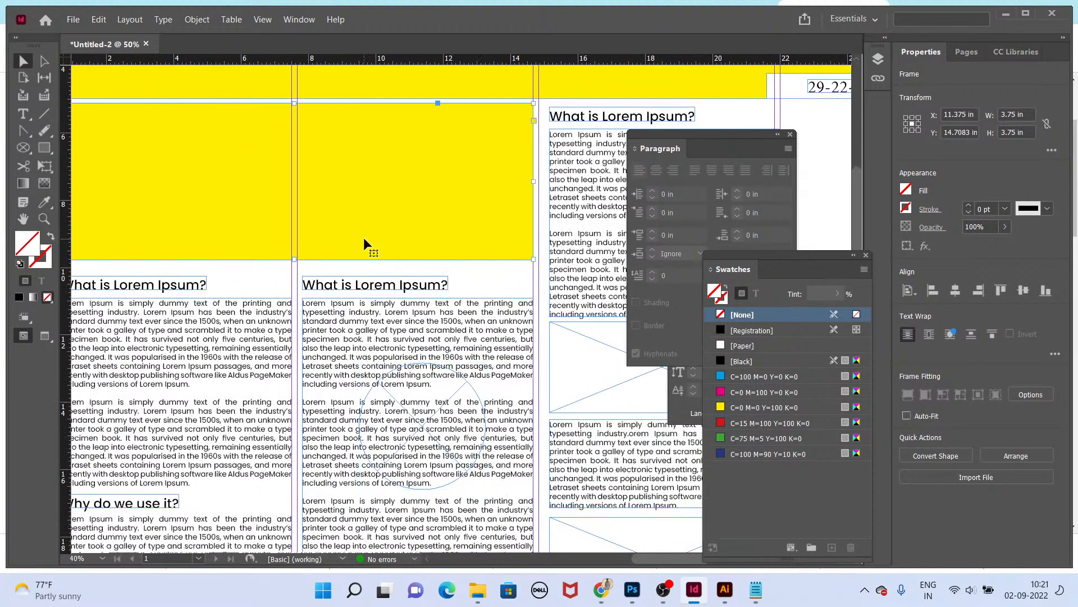
key(Delete)
Step: Draw an image placeholder frame spanning the first two columns below the masthead and preview the page
click(17, 147)
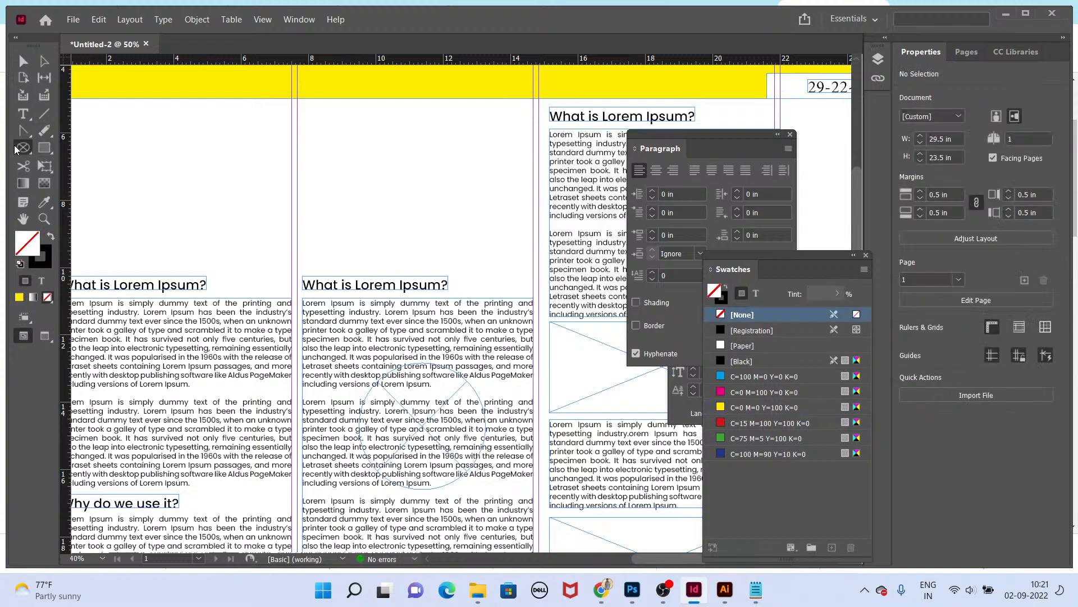
right_click(20, 151)
click(62, 165)
drag(236, 164, 306, 199)
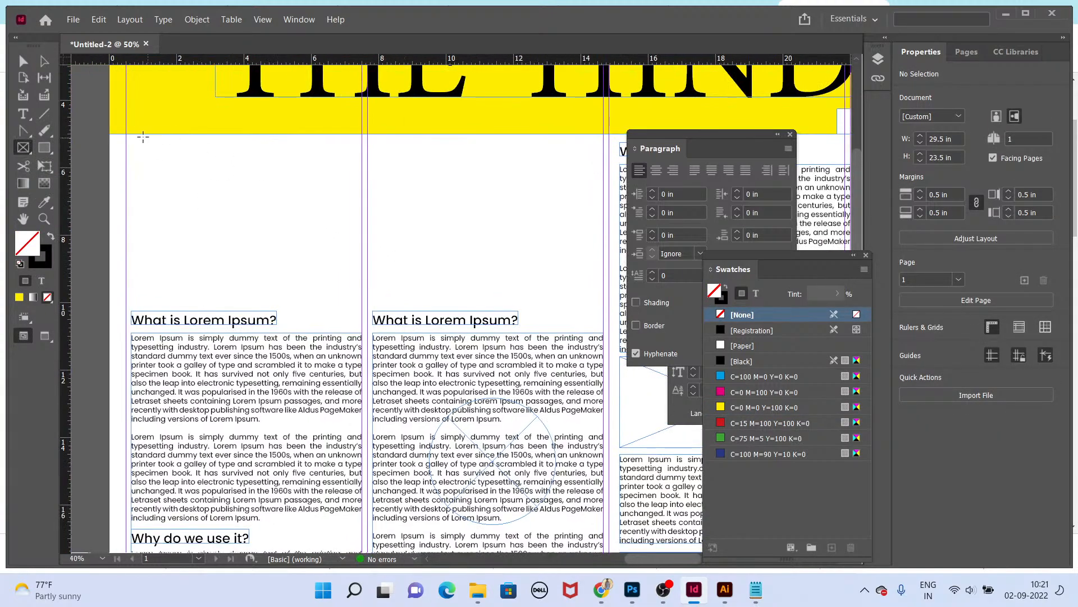
drag(128, 136, 601, 307)
key(shift+w)
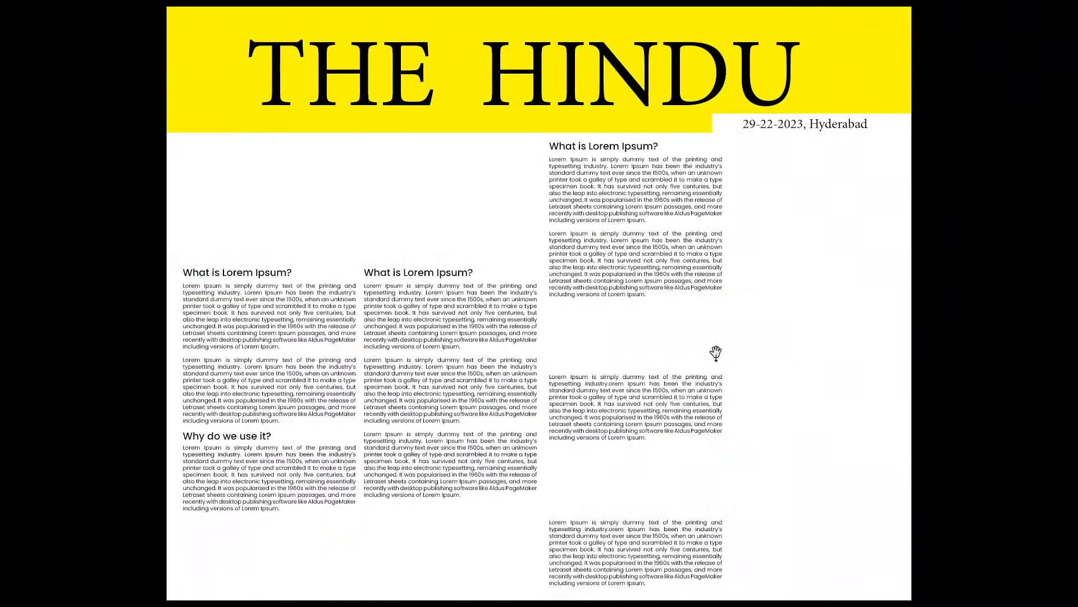
key(w)
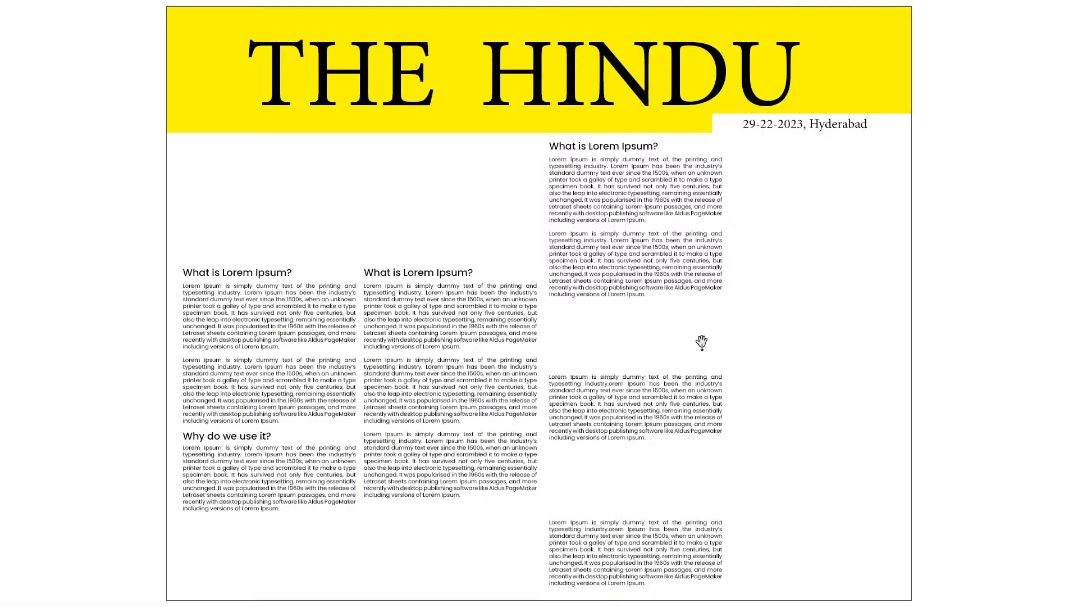
key(shift+w)
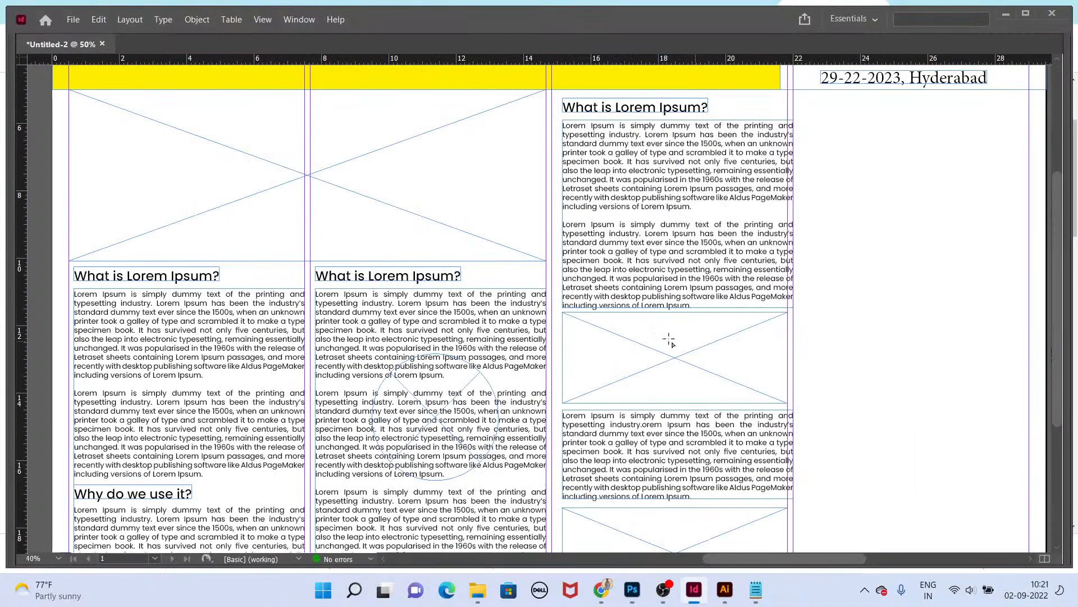
Step: Duplicate the third column's top article frame into the fourth column
key(ctrl+0)
drag(600, 248, 722, 248)
scroll(691, 243, up, 5)
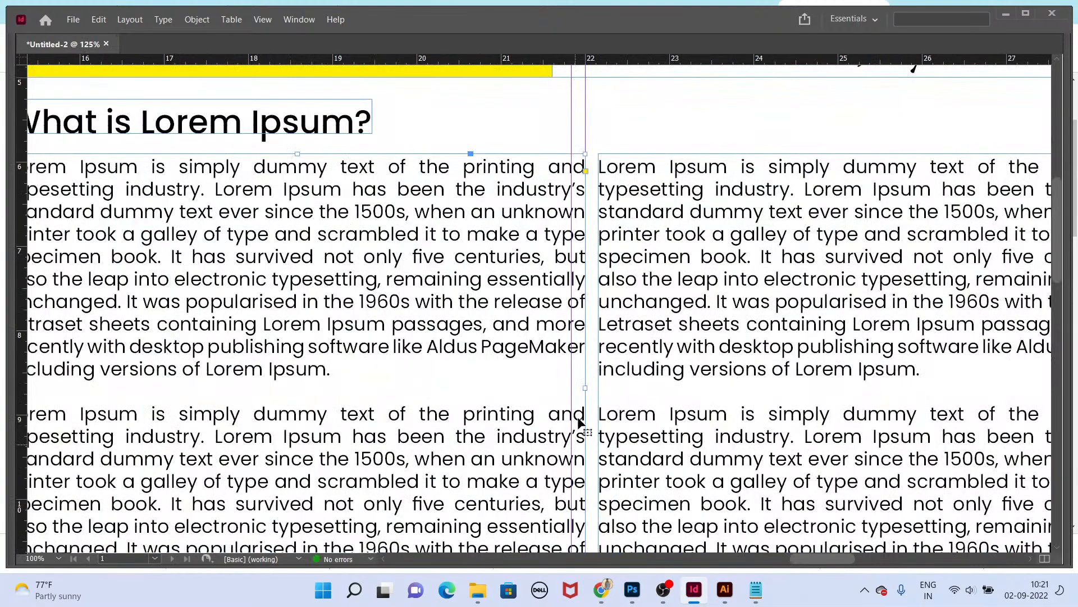
Step: Pull in the right edges of the third-column article frames so they stay inside the column guide
drag(585, 387, 572, 387)
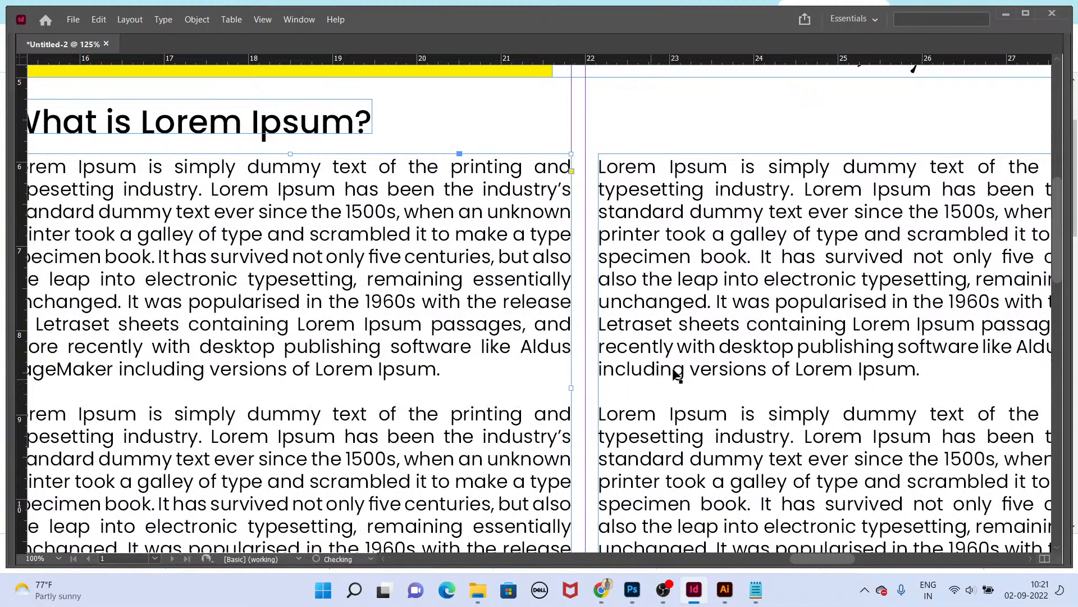
drag(684, 349, 699, 304)
scroll(699, 325, down, 1)
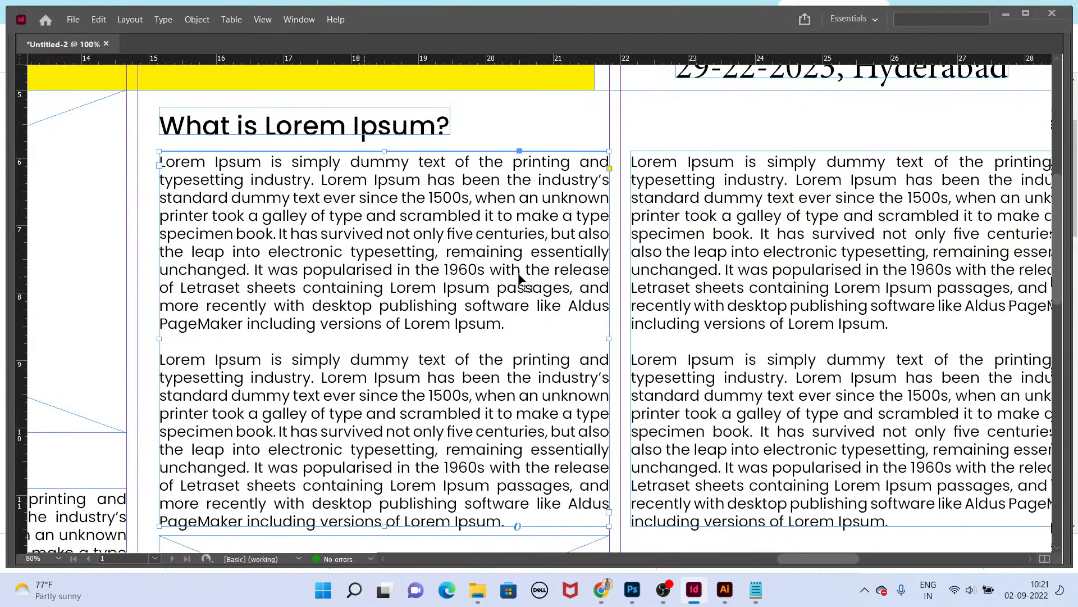
scroll(337, 157, down, 5)
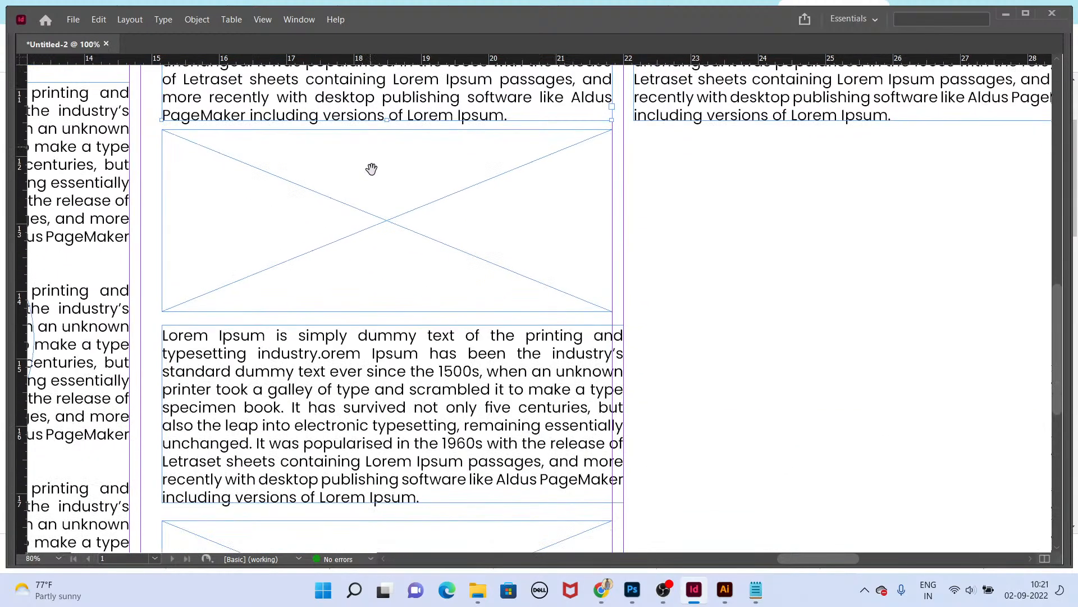
click(543, 429)
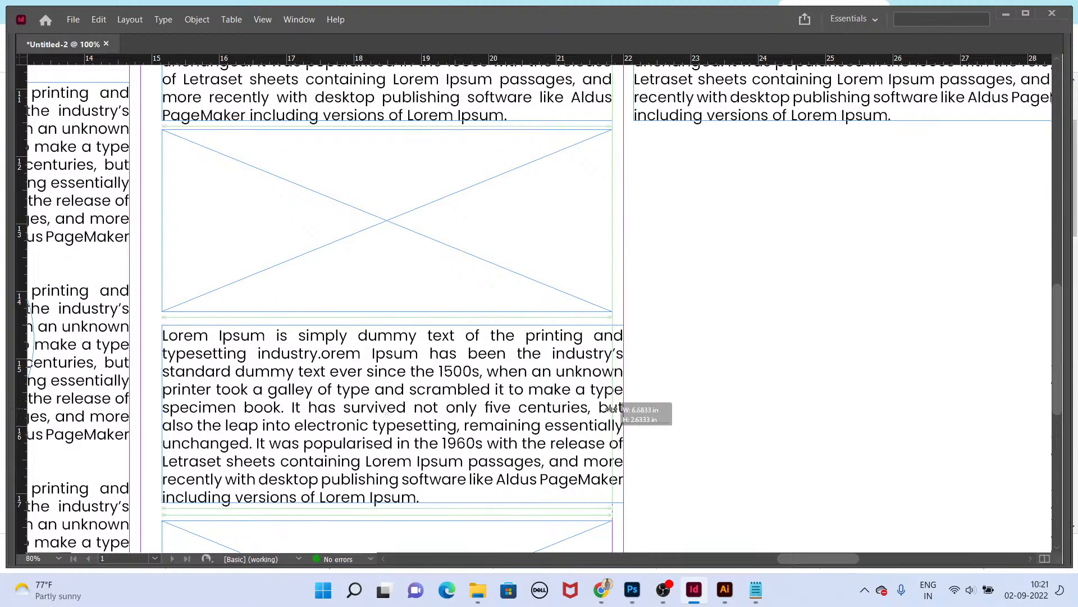
scroll(564, 420, down, 3)
scroll(564, 419, down, 3)
click(564, 407)
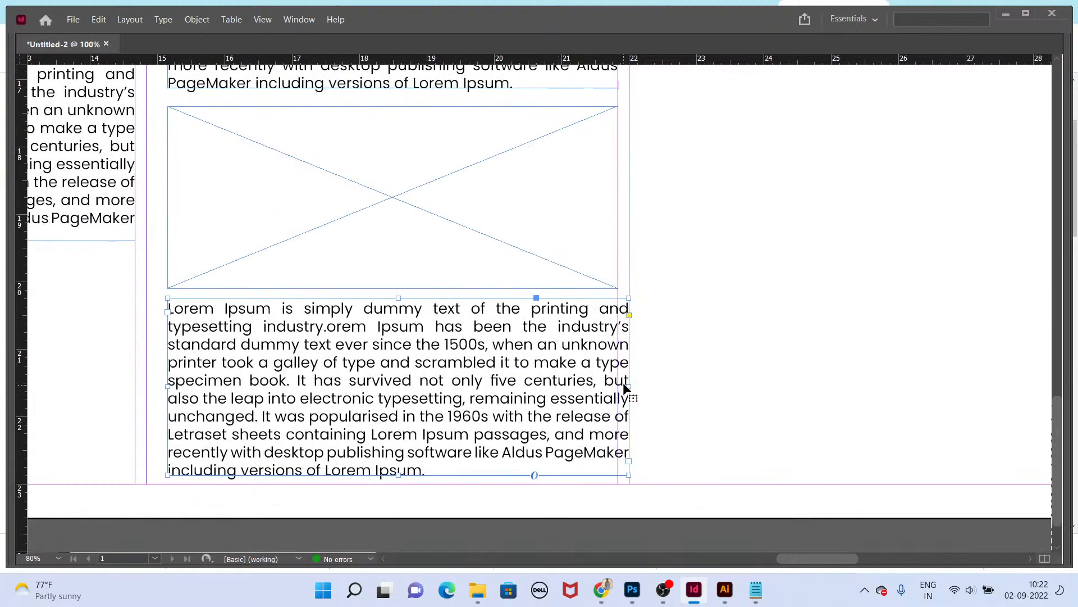
drag(628, 384, 617, 383)
Step: Copy all text of the fourth-column article, paste it again at its end, and fit the frame to its content
scroll(606, 400, down, 3)
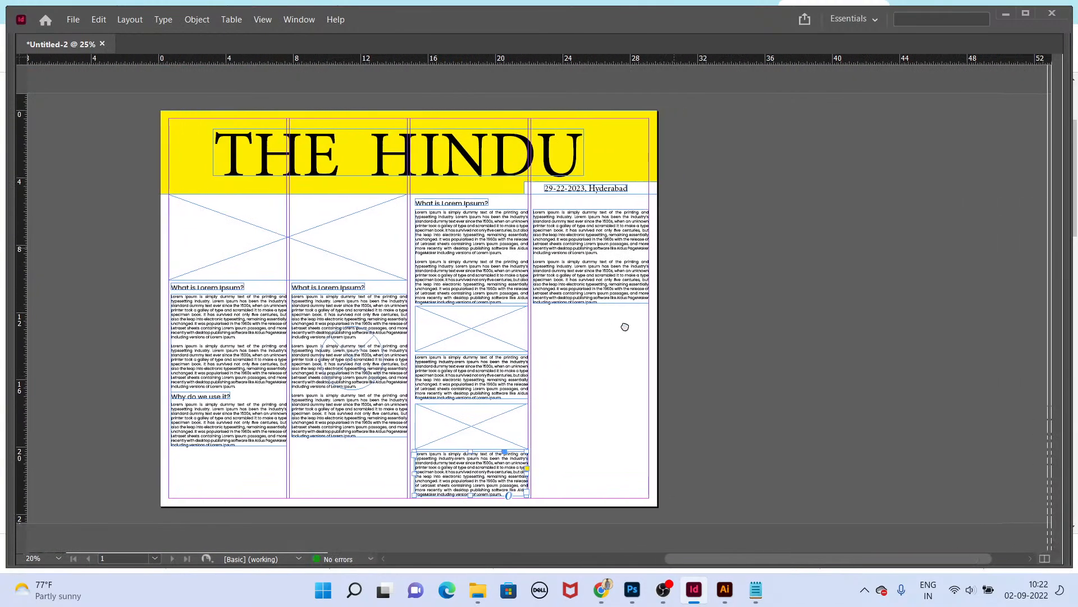
scroll(622, 304, up, 1)
double_click(619, 303)
key(ctrl+a)
key(ctrl+c)
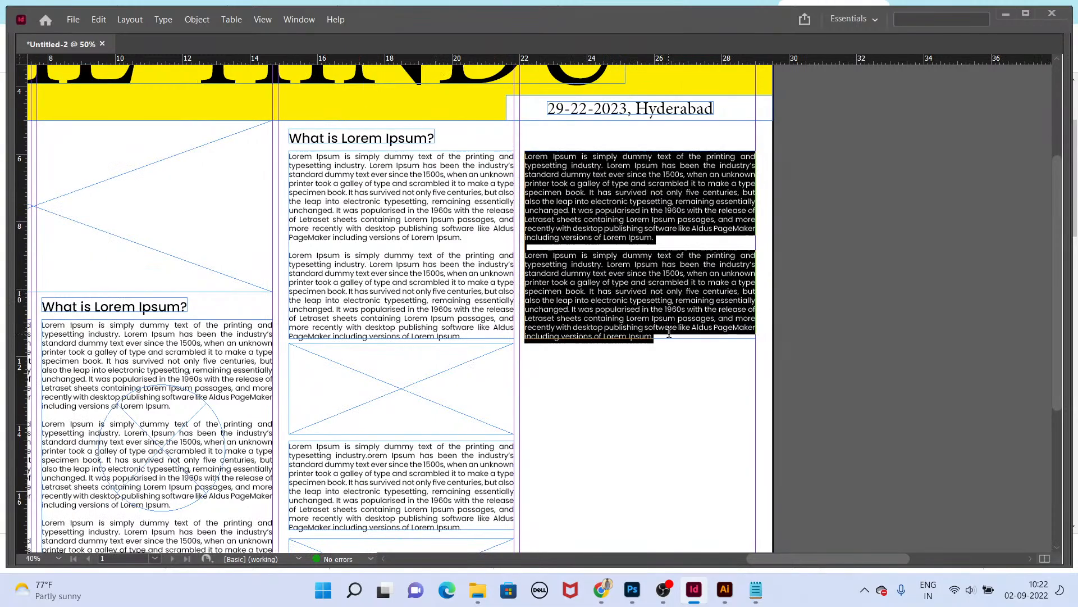
click(670, 335)
key(ctrl+v)
key(Escape)
key(ctrl+alt+c)
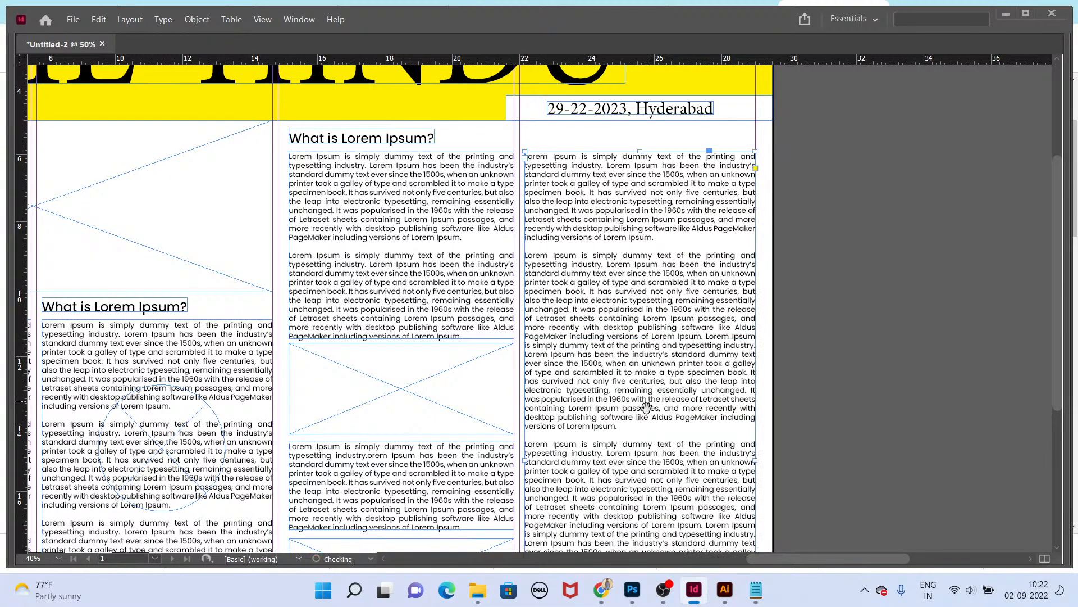
Step: Delete excess text from the end of the fourth-column article, fit the frame to the content, and preview the page
drag(647, 459, 601, 246)
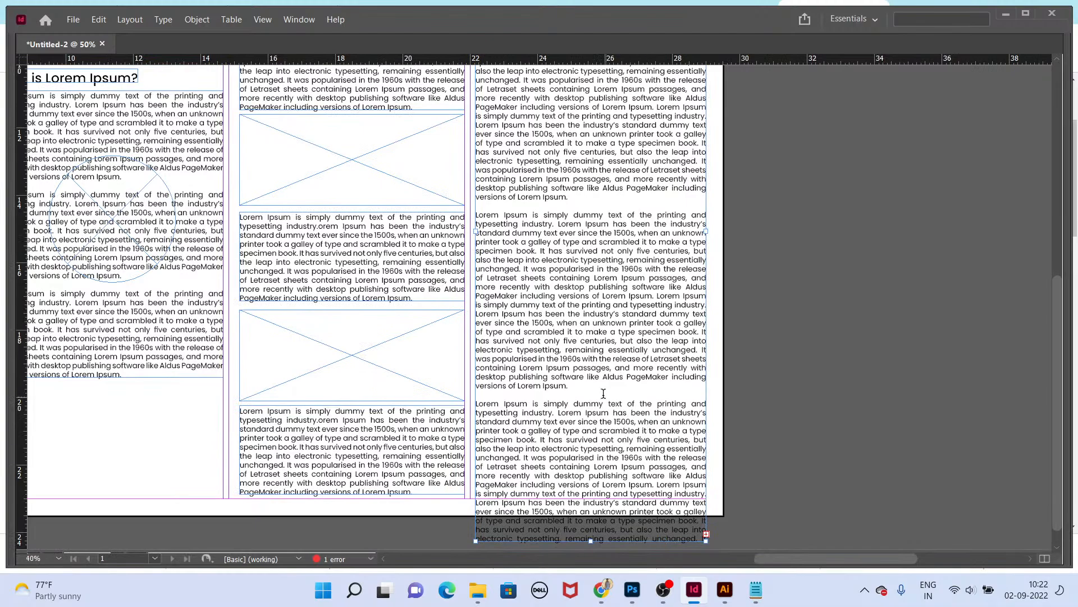
drag(586, 385, 775, 512)
key(BackSpace)
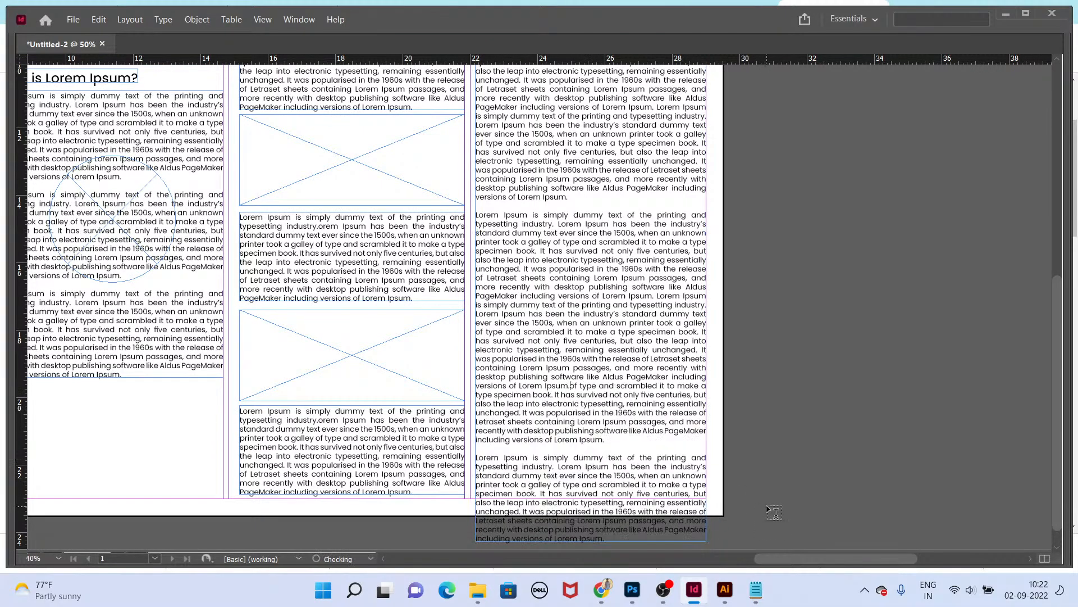
drag(584, 407, 646, 504)
key(BackSpace)
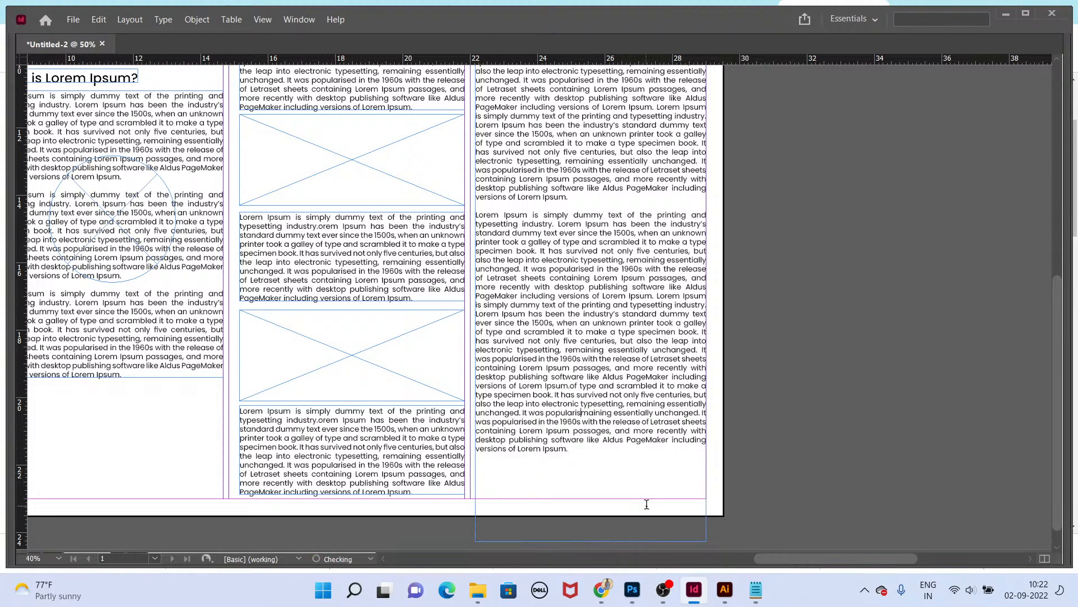
key(Escape)
key(ctrl+alt+c)
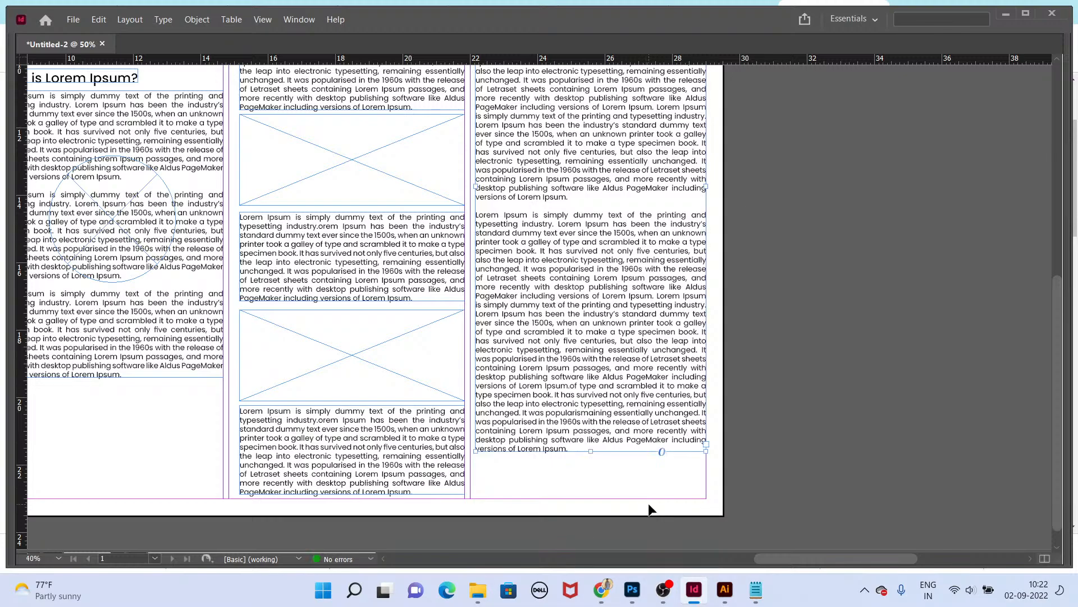
key(shift+w)
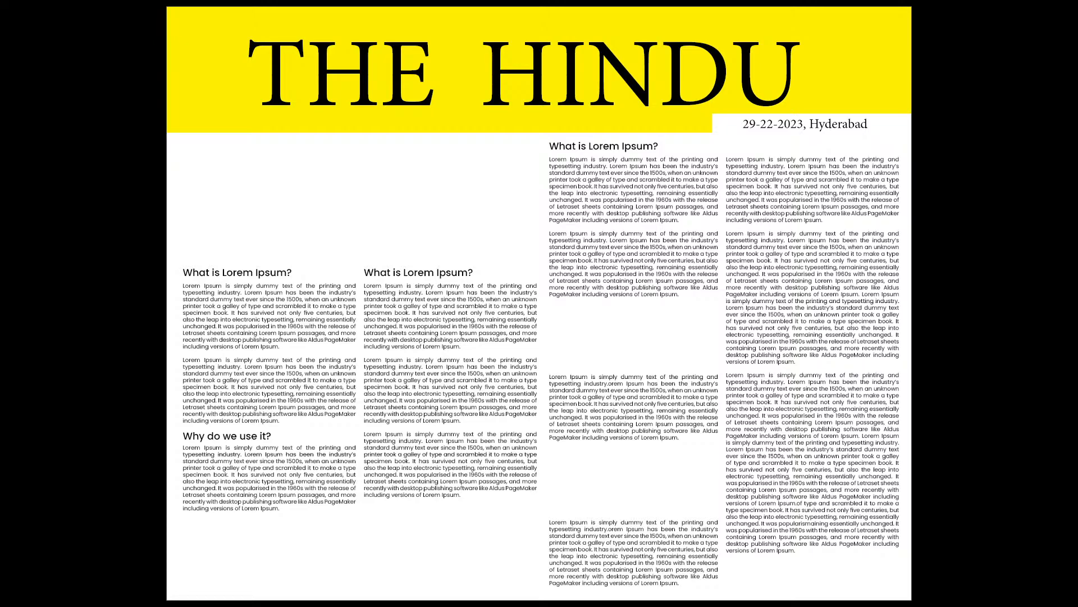
Step: Place the reyban-gc43b92431_1920 photo into the wide top image frame over columns one and two, nudge it down, and preview the page
key(Escape)
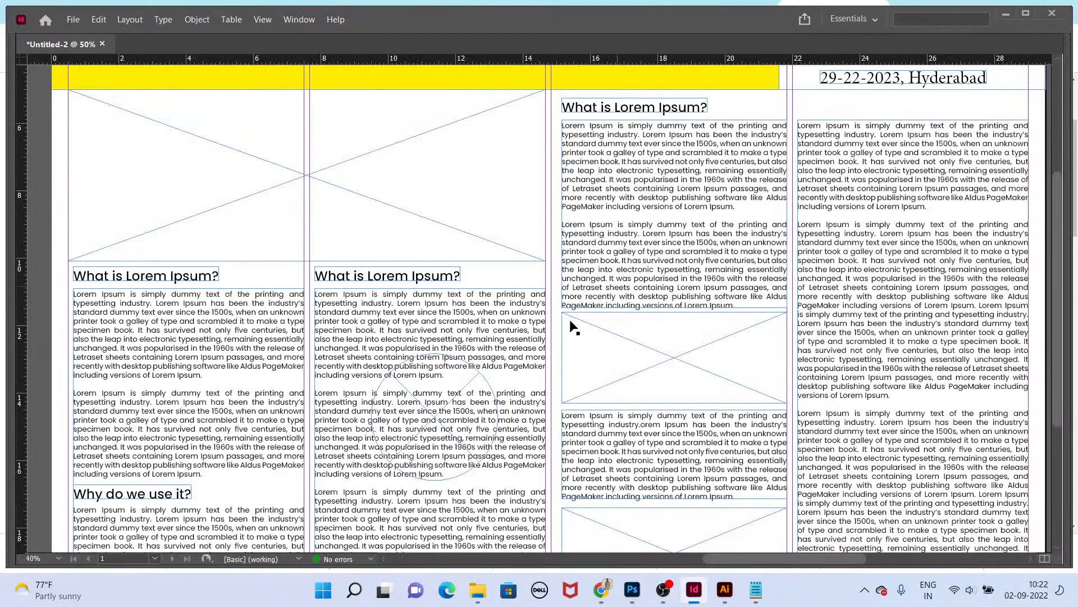
scroll(570, 321, up, 2)
scroll(570, 322, left, 2)
click(437, 258)
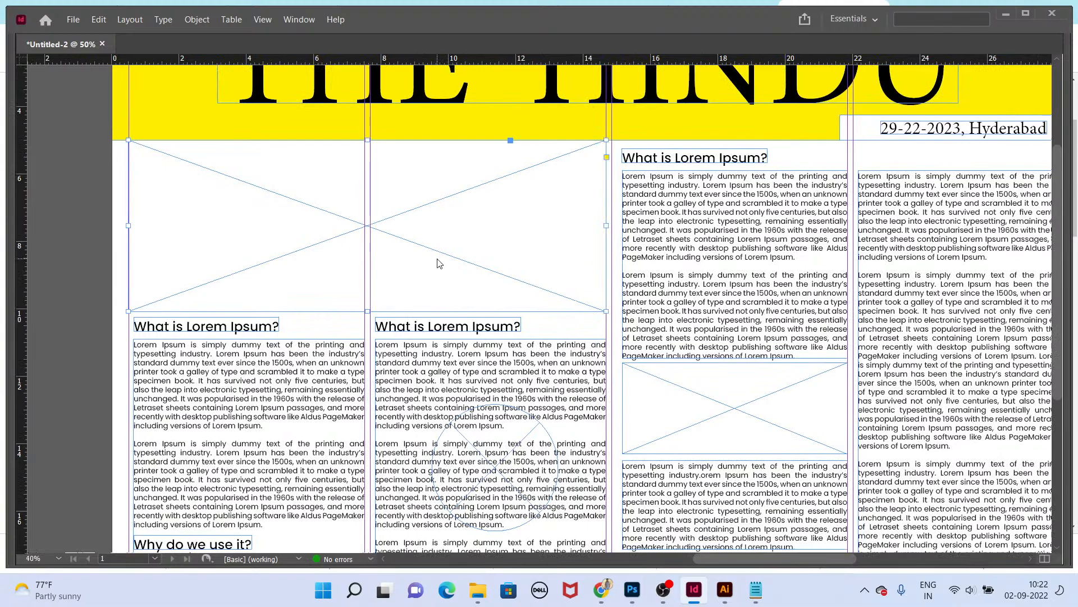
key(ctrl+d)
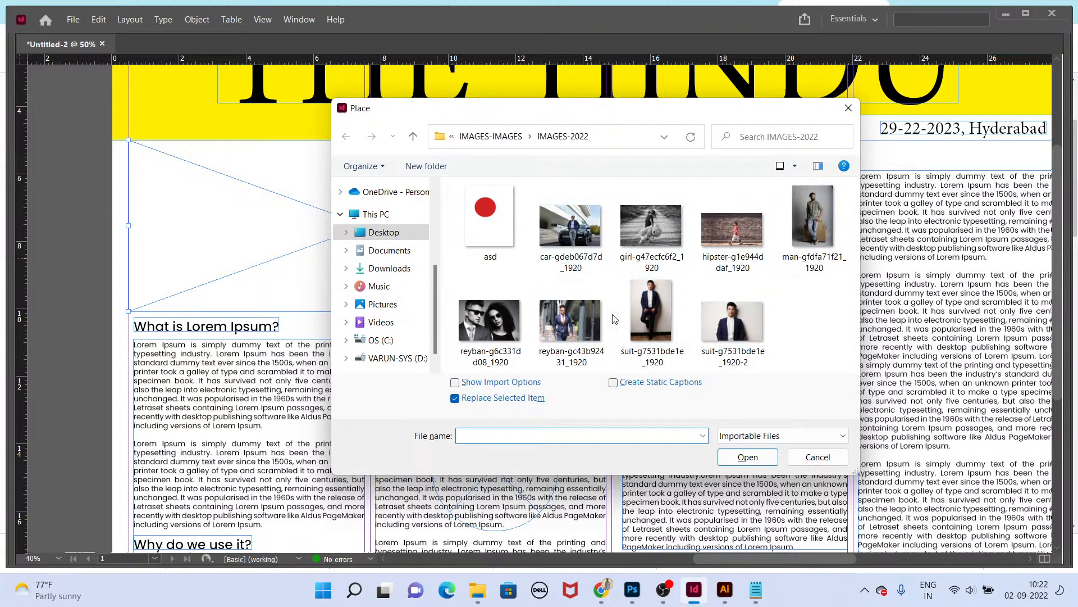
double_click(570, 320)
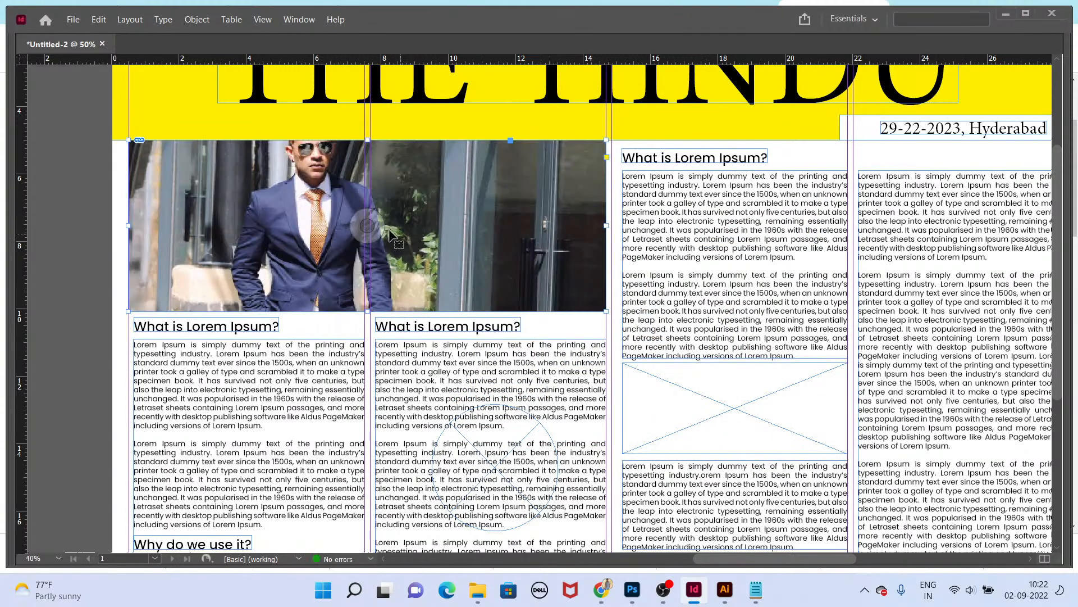
drag(368, 225, 373, 225)
key(shift+Down)
key(shift+Down)
key(shift+Down)
key(shift+Down)
key(shift+Down)
key(shift+Down)
key(shift+Down)
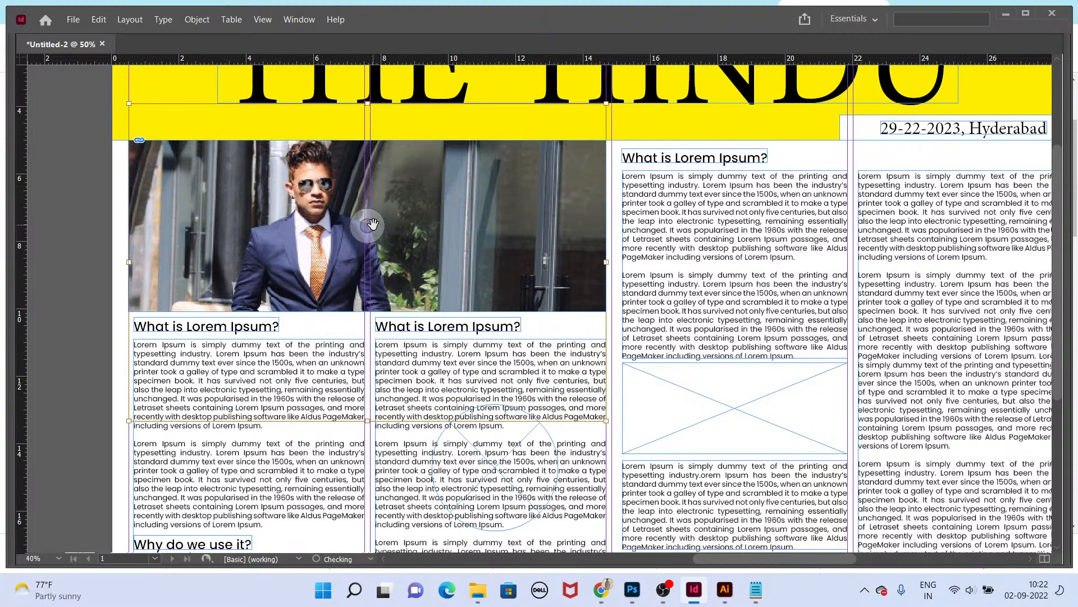
key(shift+w)
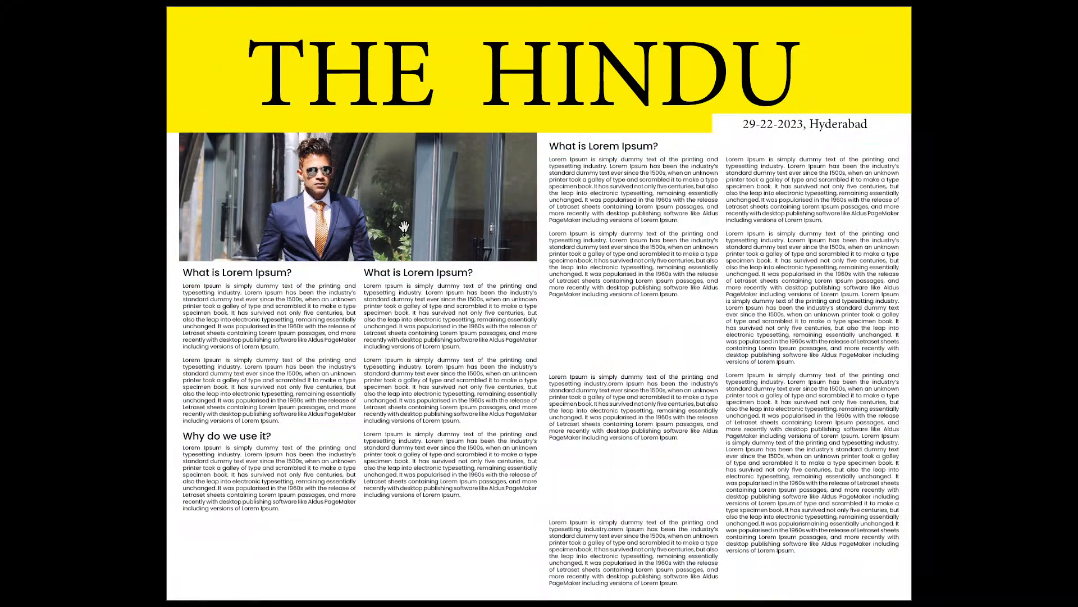
Step: Place the hindu-wedding-photography image into the circular frame in column two, reposition it inside the frame, and preview the page
key(Escape)
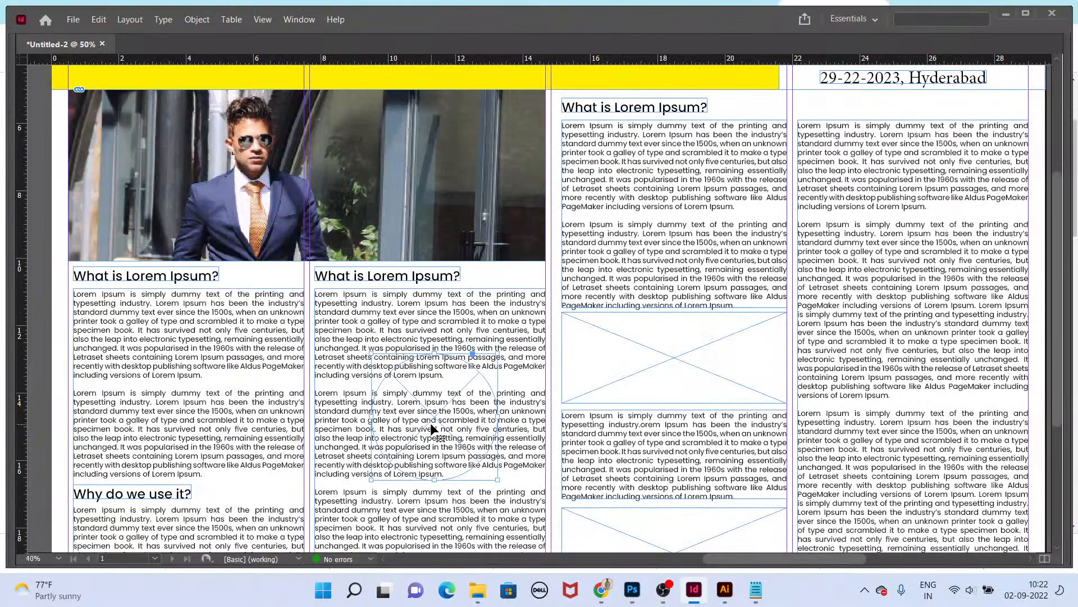
key(ctrl+d)
click(573, 346)
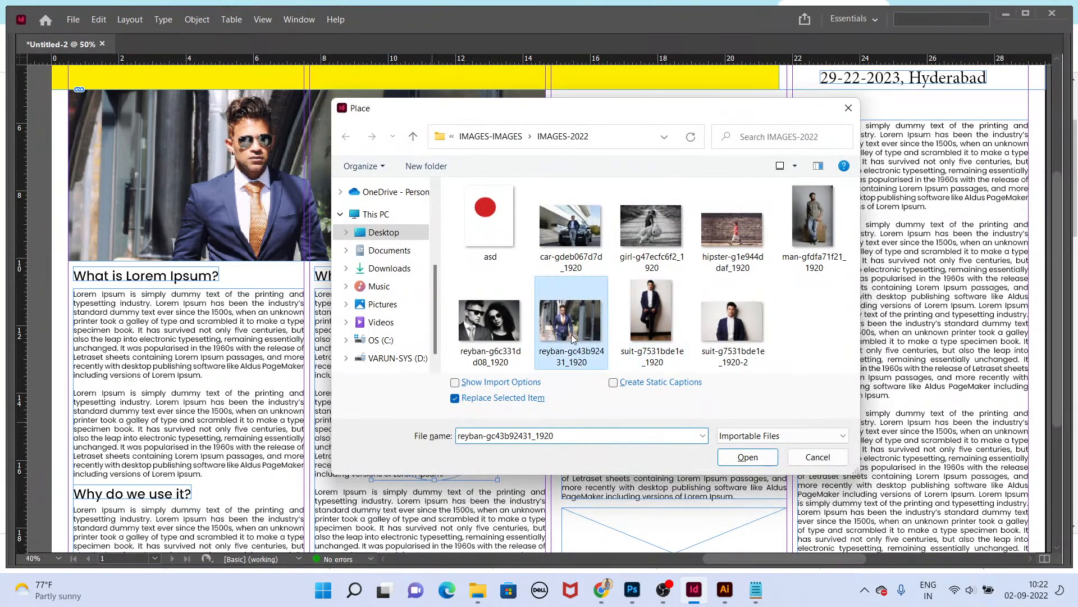
key(alt+Up)
scroll(734, 298, down, 5)
scroll(732, 311, down, 5)
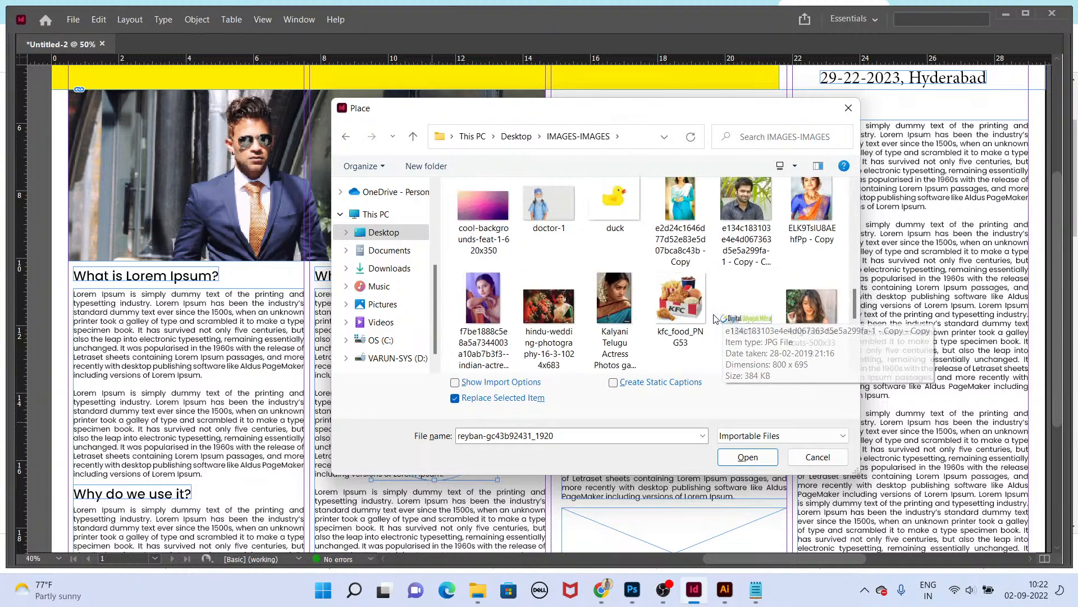
double_click(558, 311)
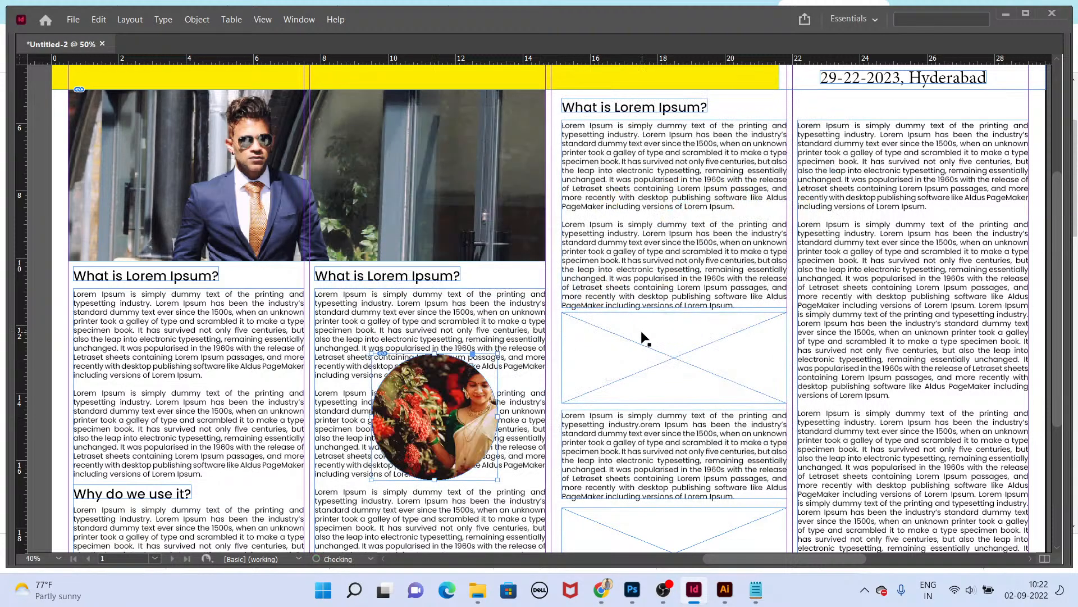
drag(427, 416, 391, 430)
key(shift+w)
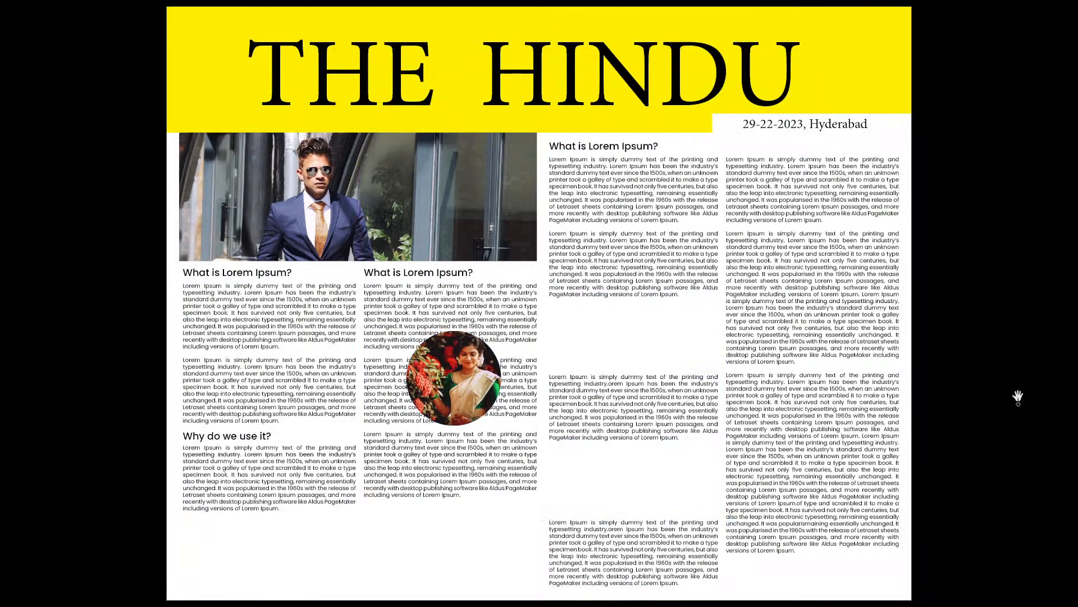
key(Escape)
key(ctrl+d)
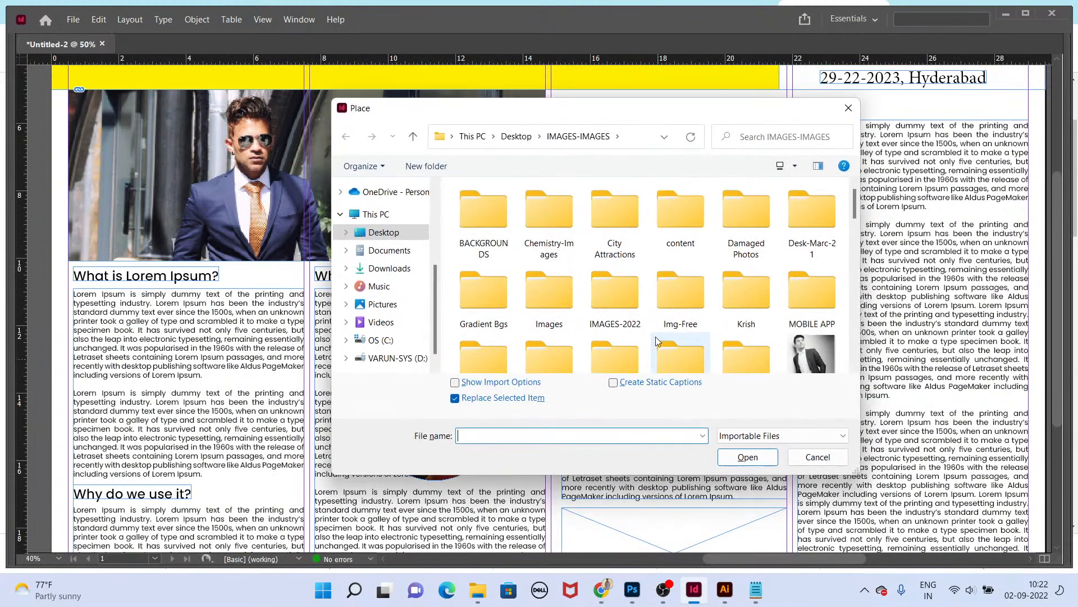
scroll(655, 336, down, 5)
scroll(663, 360, down, 6)
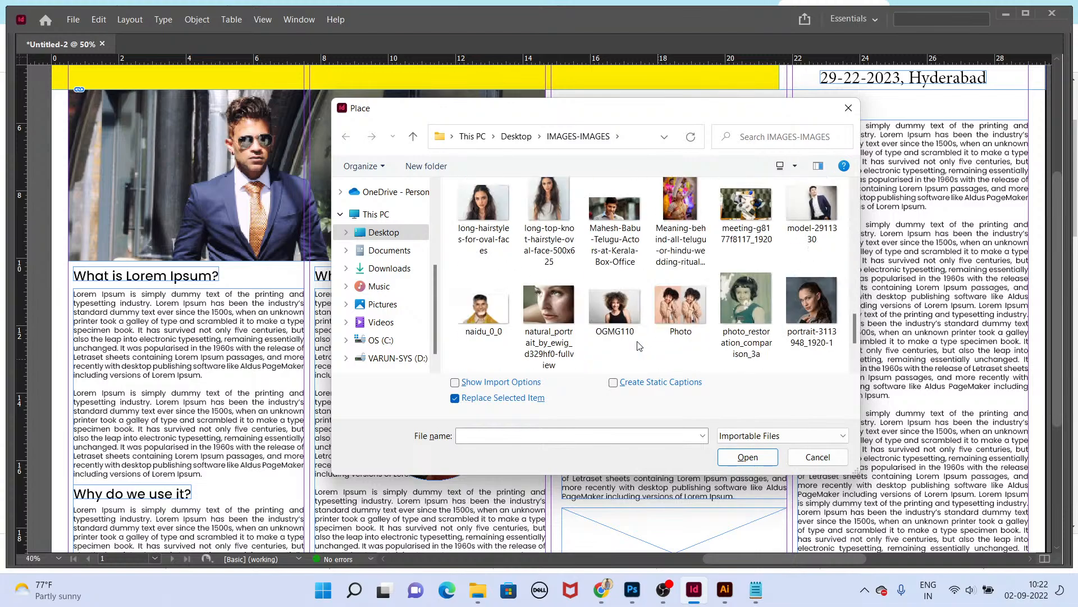
scroll(640, 346, down, 4)
scroll(643, 344, up, 10)
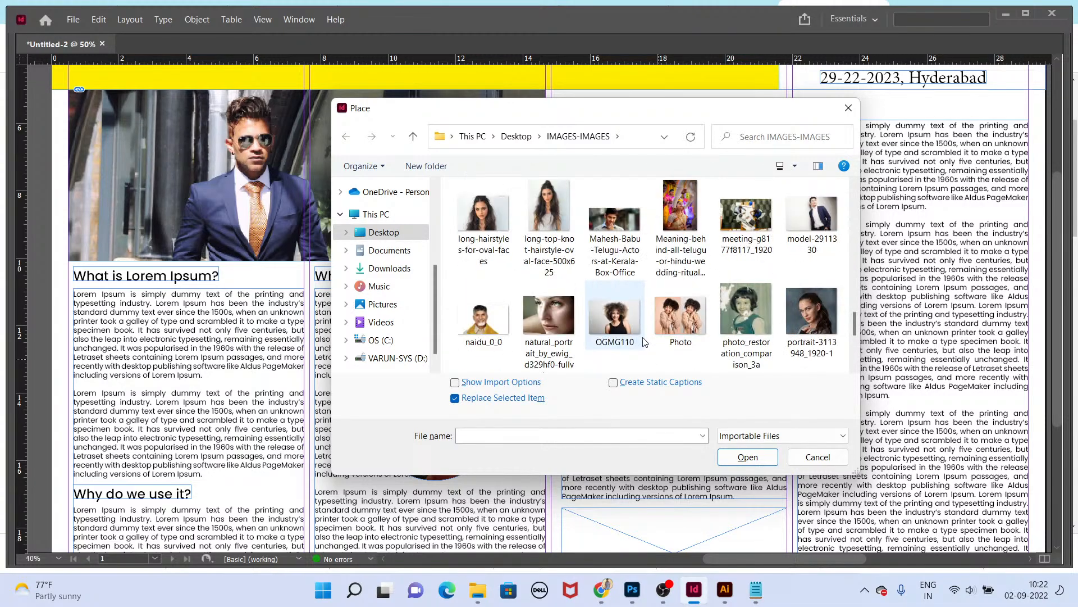
scroll(644, 342, up, 5)
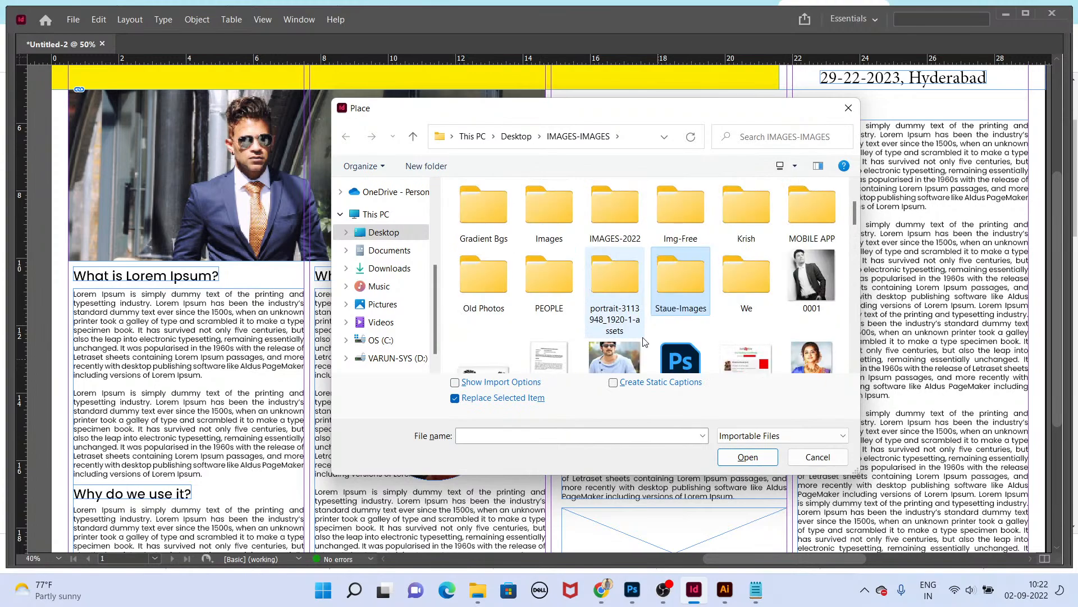
double_click(618, 221)
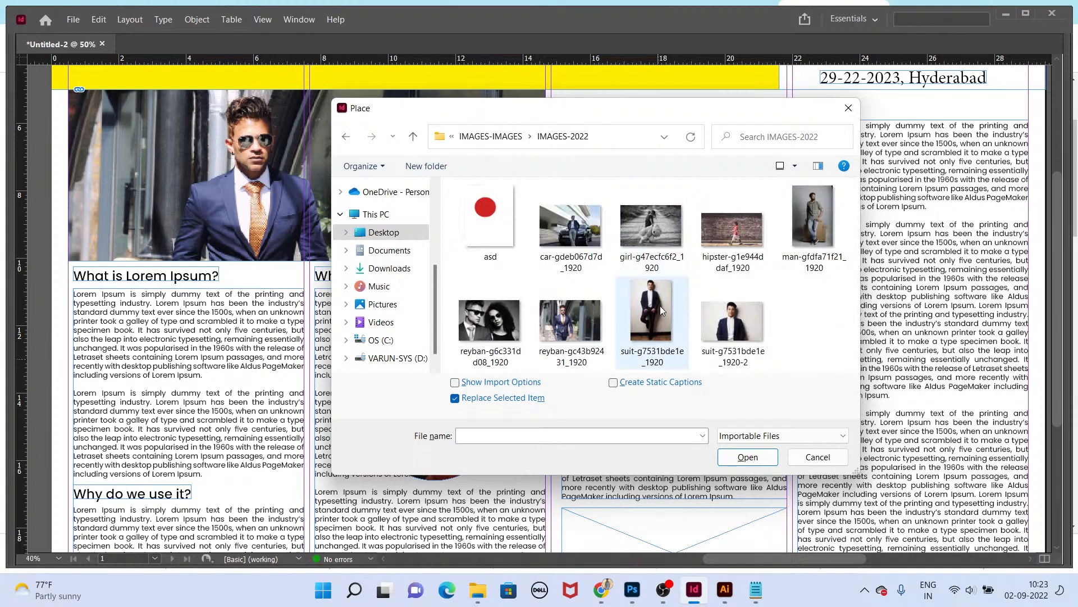
key(BackSpace)
scroll(532, 284, down, 4)
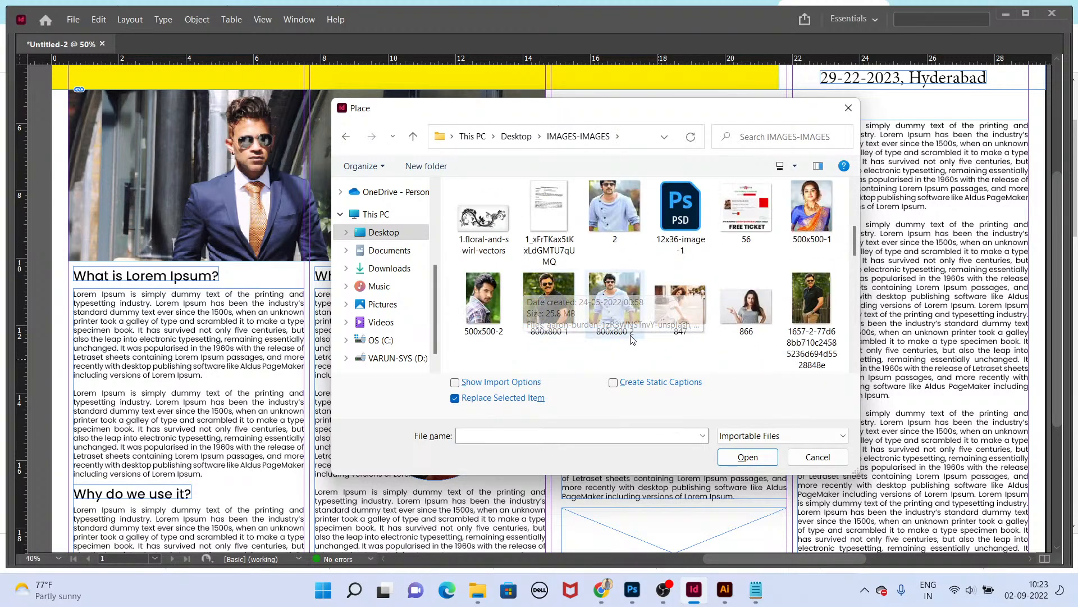
scroll(708, 337, down, 5)
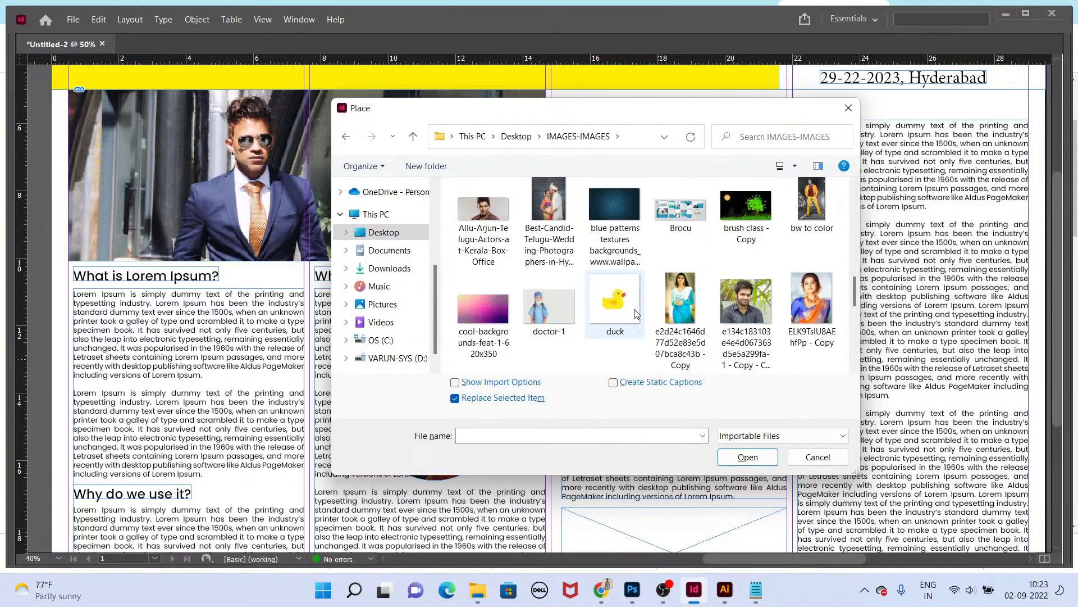
scroll(618, 306, down, 3)
scroll(618, 302, down, 3)
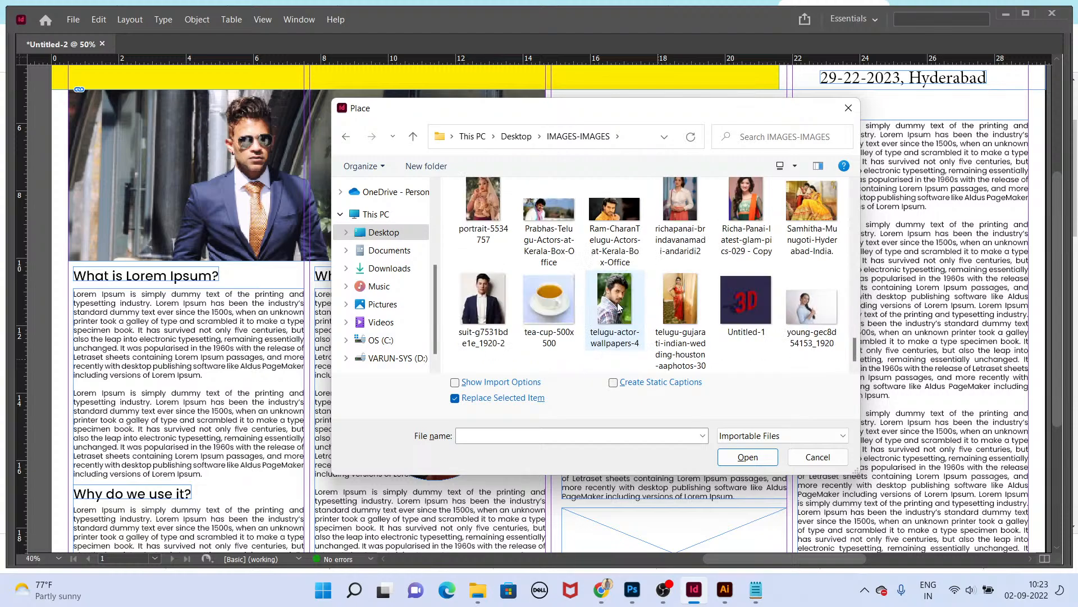
scroll(618, 303, up, 1)
double_click(813, 339)
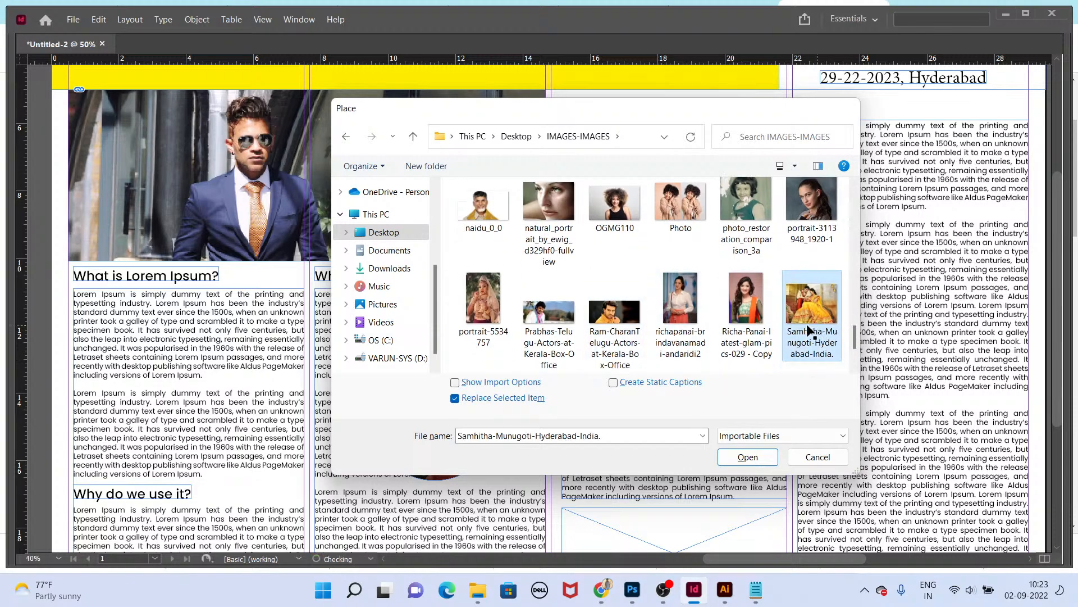
drag(675, 359, 682, 392)
Step: Place the Best-Candid-Telugu-Wedding-Photographers image into the lower image frame of the third column
scroll(655, 392, down, 3)
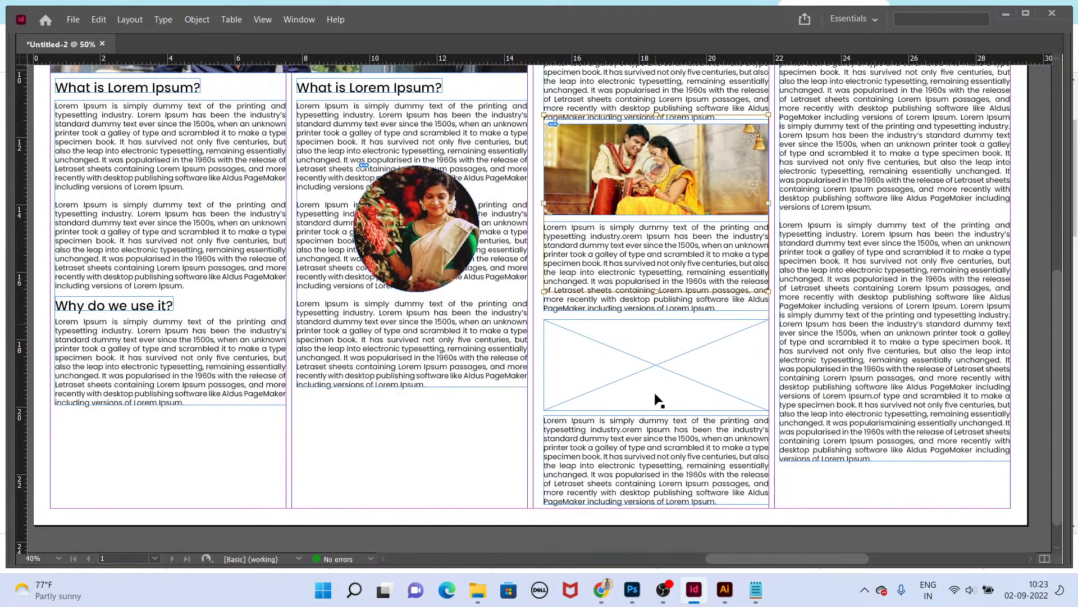
key(ctrl+d)
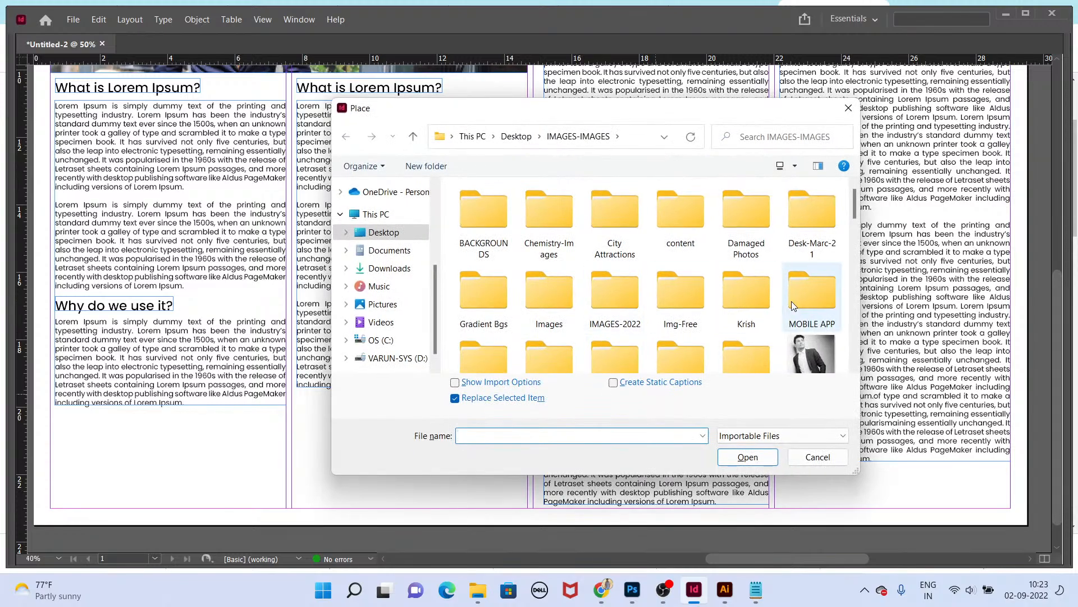
scroll(600, 312, down, 5)
scroll(600, 312, down, 2)
scroll(600, 311, up, 5)
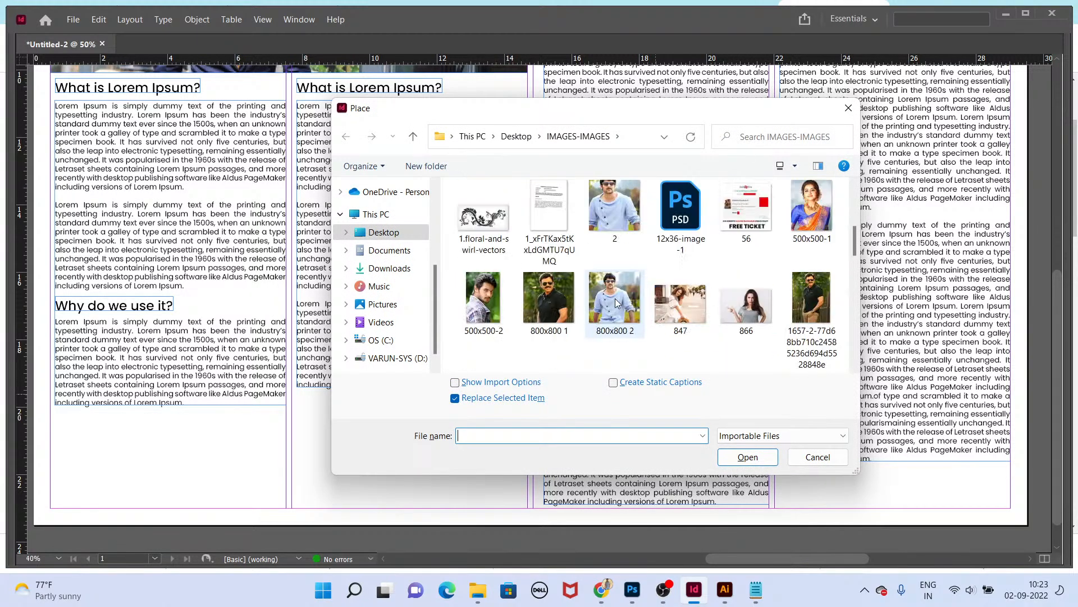
scroll(578, 309, down, 7)
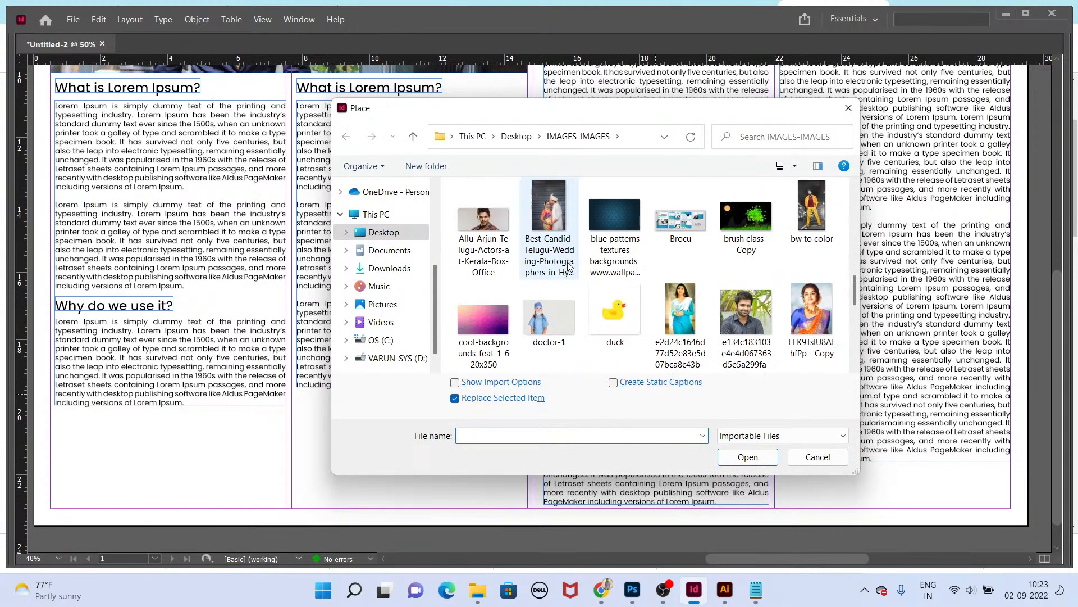
double_click(549, 217)
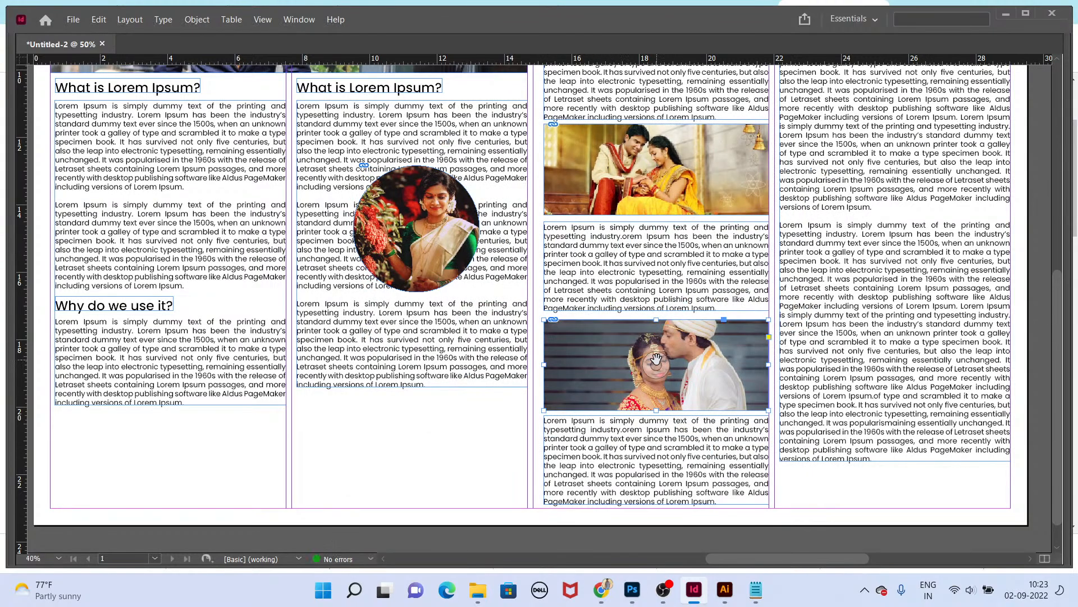
drag(656, 359, 663, 313)
Step: Replace the lower third-column image with a curly-haired woman's photo and reposition it in the frame
key(ctrl+d)
scroll(680, 325, down, 3)
double_click(680, 325)
drag(656, 360, 659, 401)
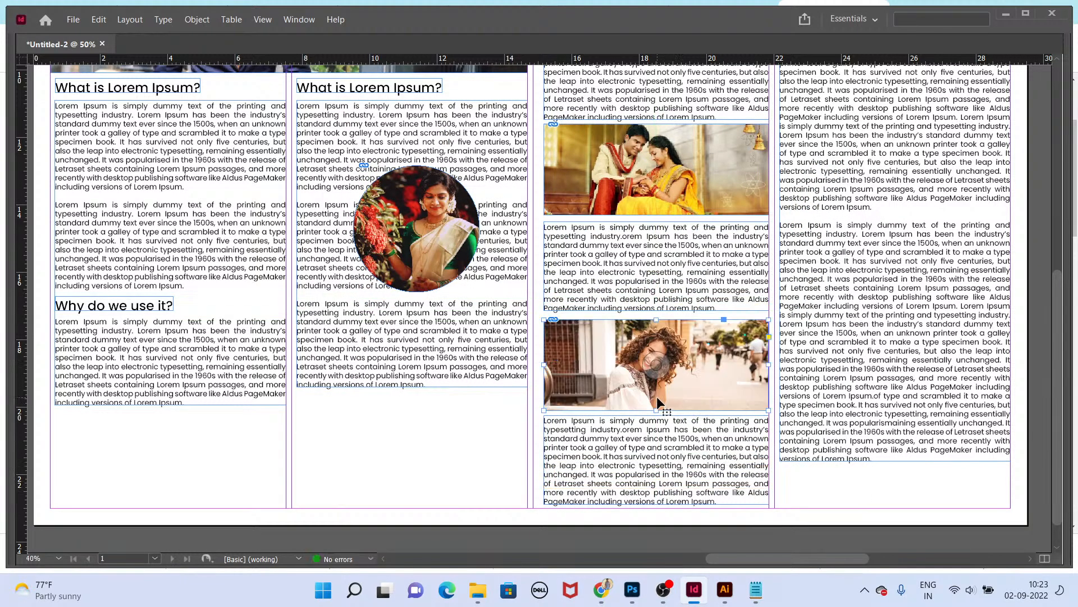
Step: Duplicate the curly-haired photo frame to the bottom of column two and extend its lower edge to the margin
click(494, 436)
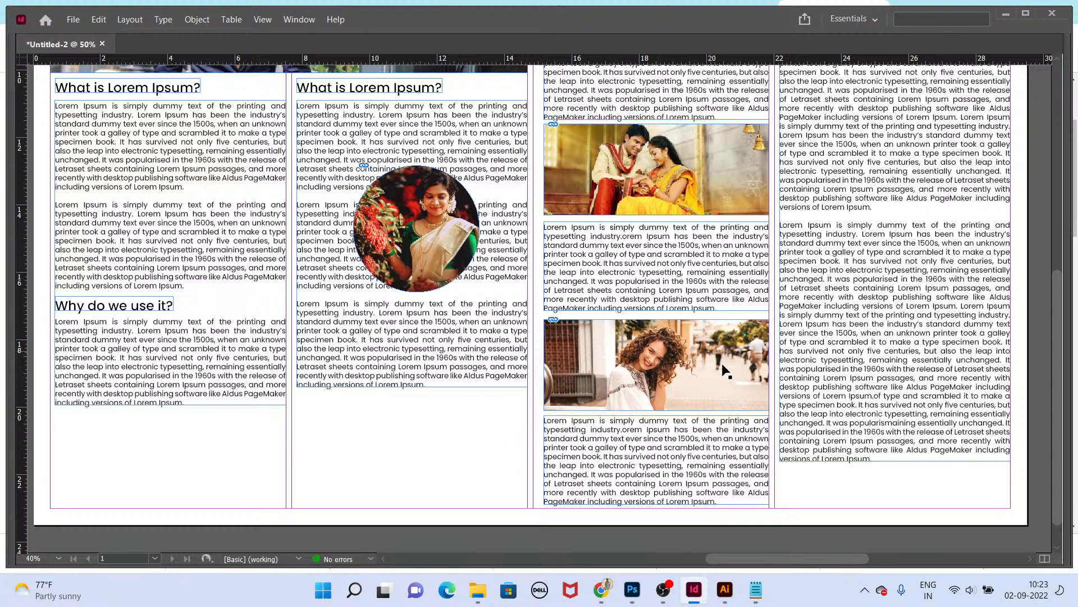
drag(748, 395, 501, 467)
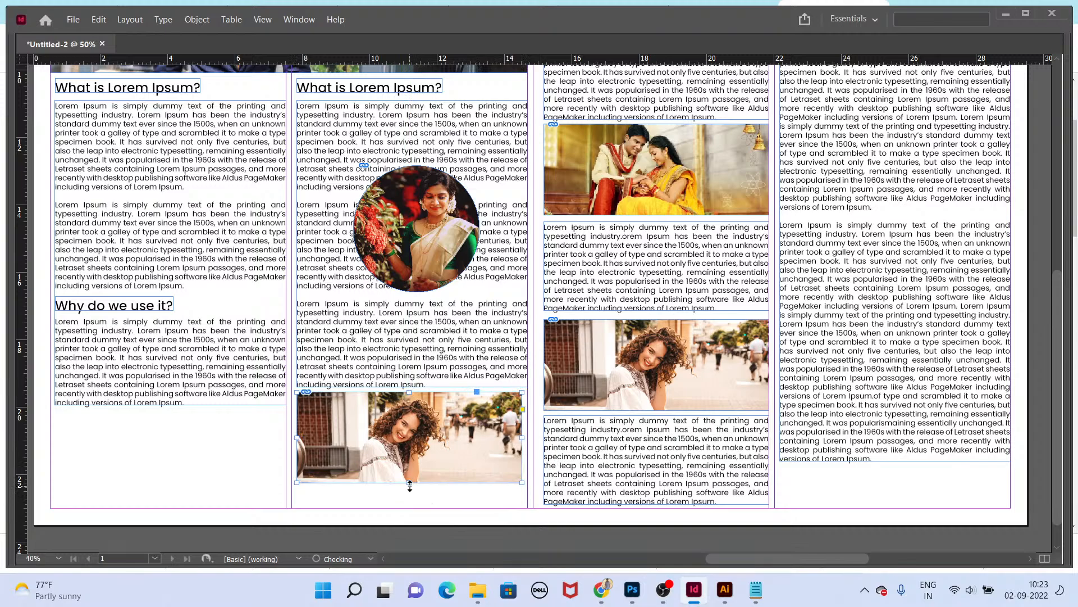
drag(410, 487, 410, 504)
Step: Replace the image in the column-two bottom frame with the Samantha photo from the Images folder and reposition it
scroll(365, 528, left, 3)
scroll(365, 528, down, 1)
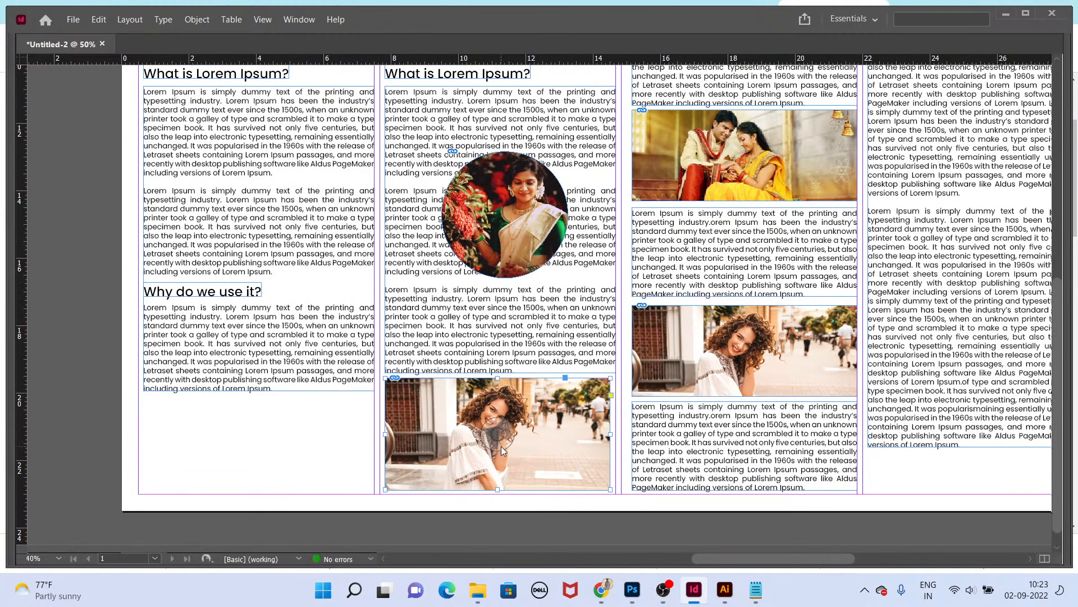
key(ctrl+d)
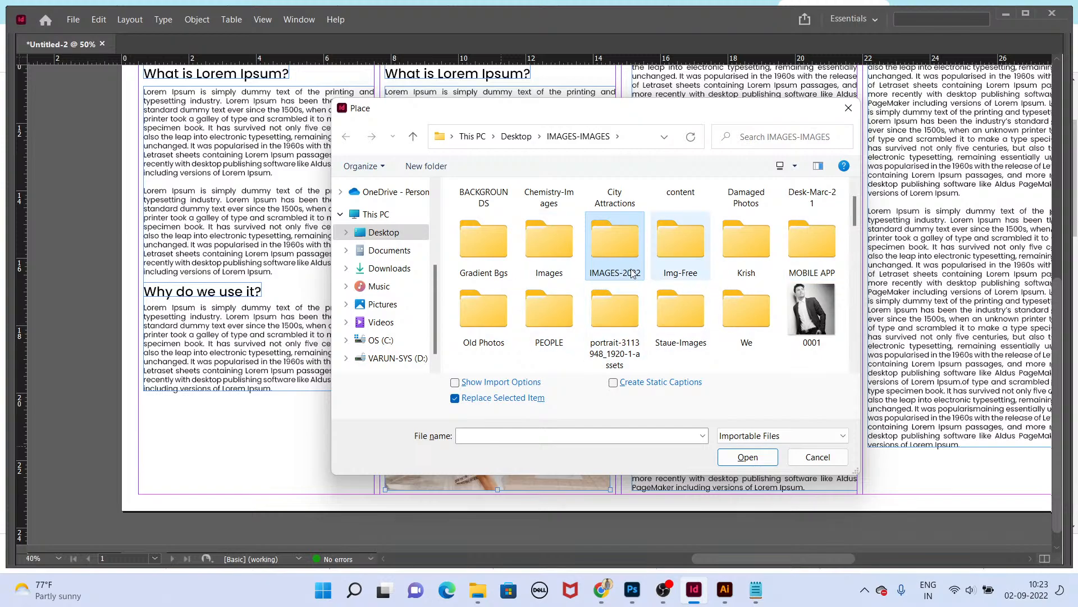
double_click(574, 254)
scroll(574, 256, down, 10)
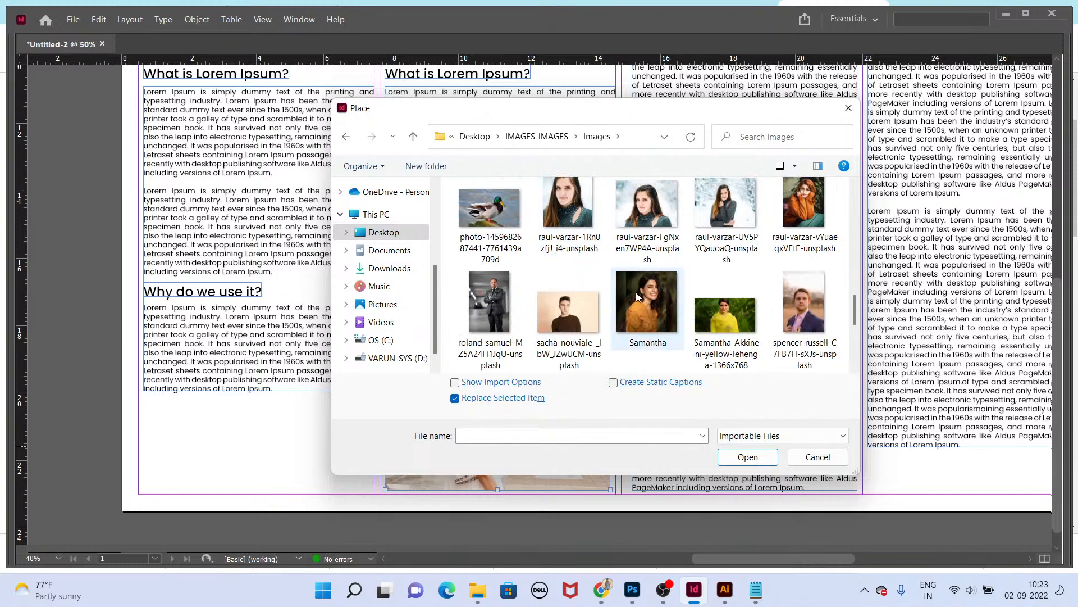
scroll(646, 268, down, 3)
scroll(646, 268, up, 2)
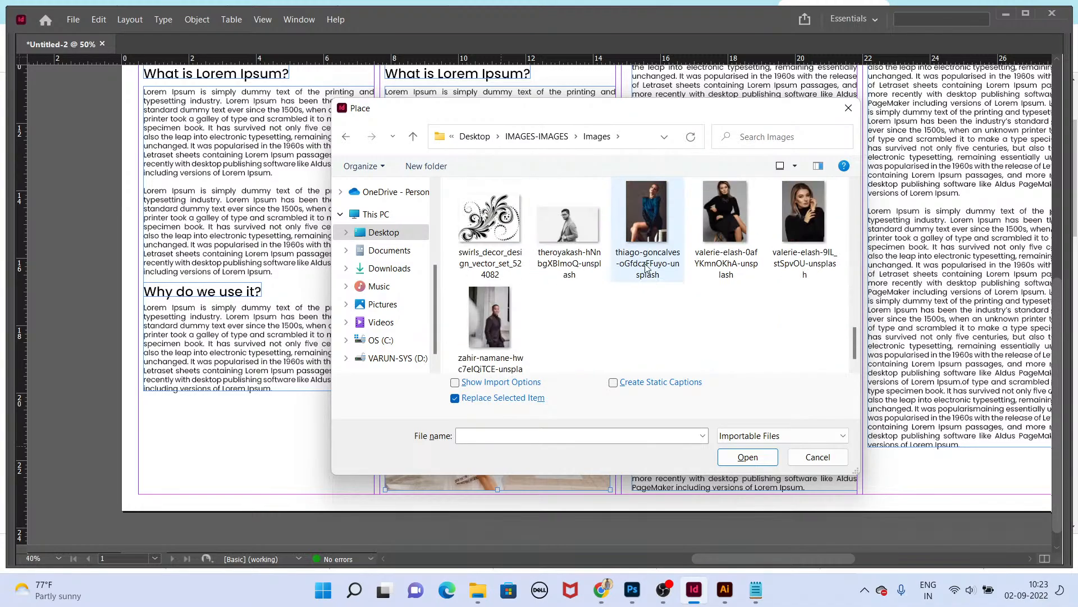
double_click(657, 216)
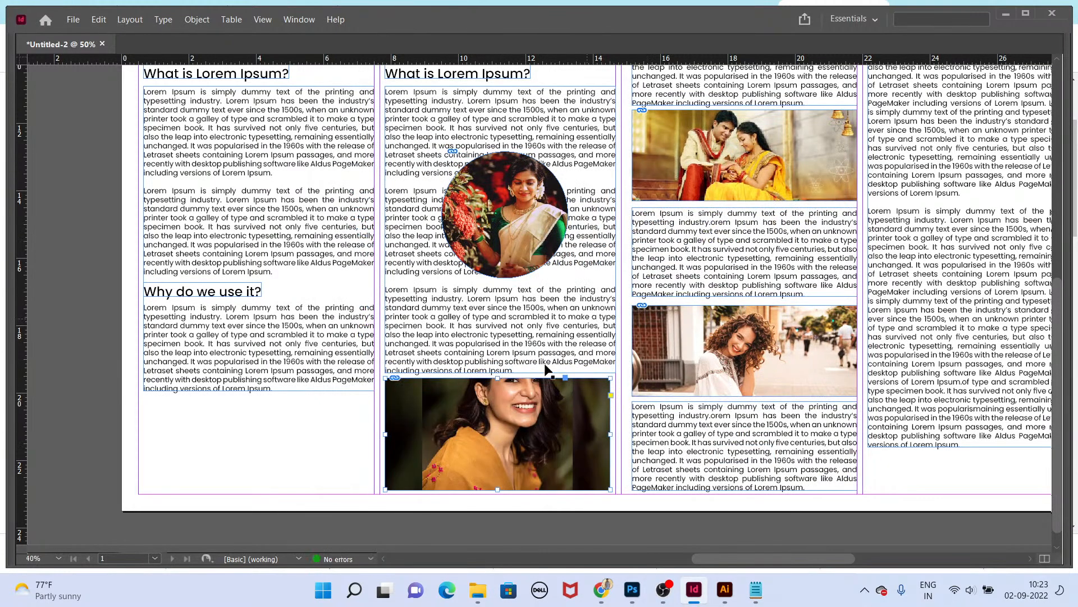
drag(489, 428, 573, 430)
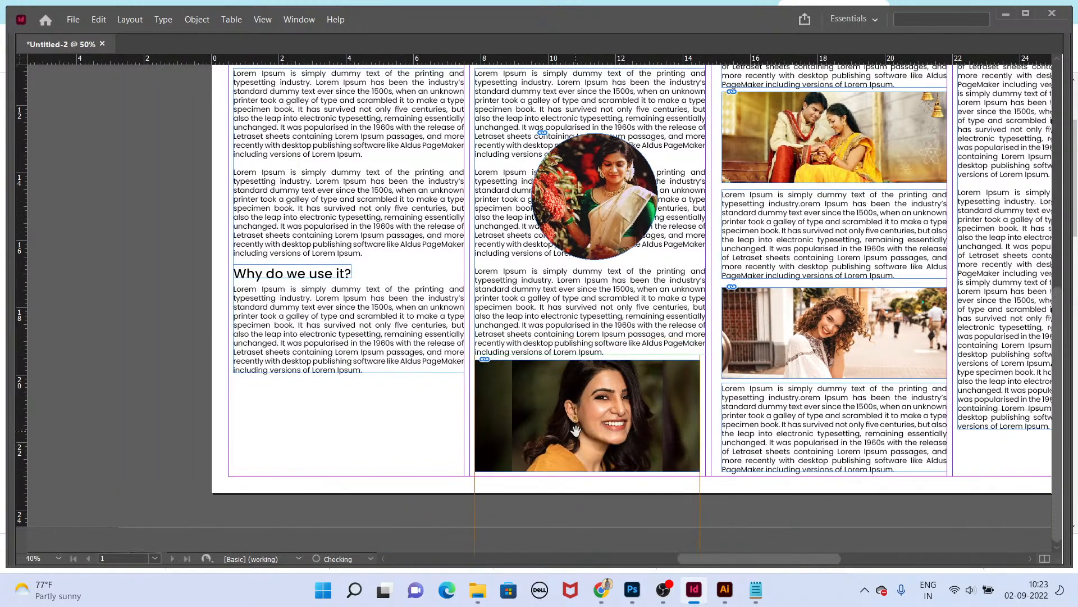
Step: Copy the Samantha photo frame into the empty space at the bottom of column one
scroll(507, 437, left, 2)
drag(615, 404, 393, 430)
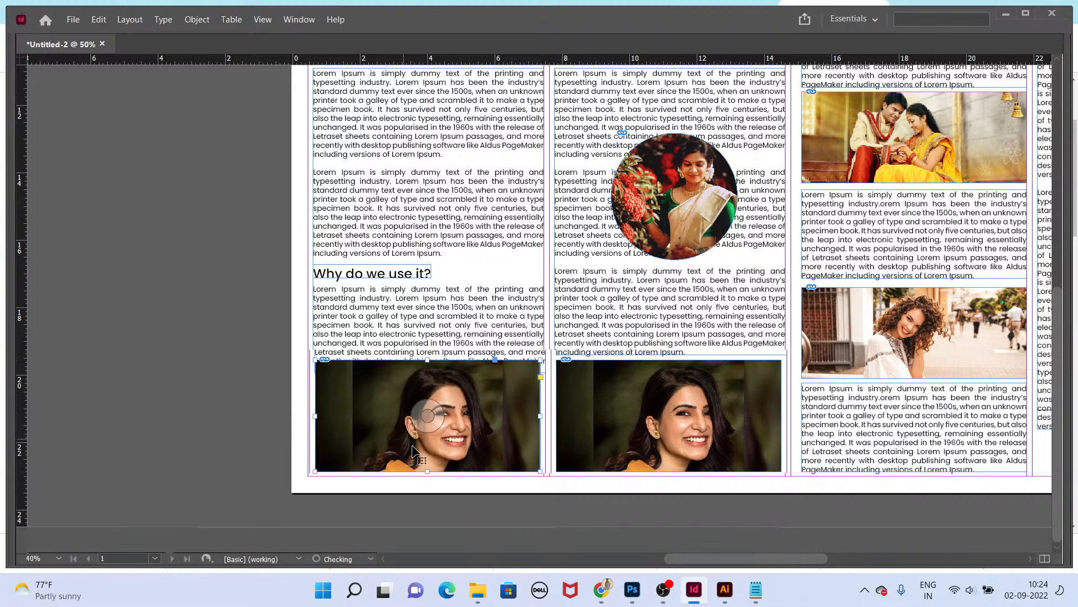
Step: Replace the image in the column-one bottom frame with the fraser-vine snow photo and reposition it within the frame
key(ctrl+d)
scroll(754, 307, down, 3)
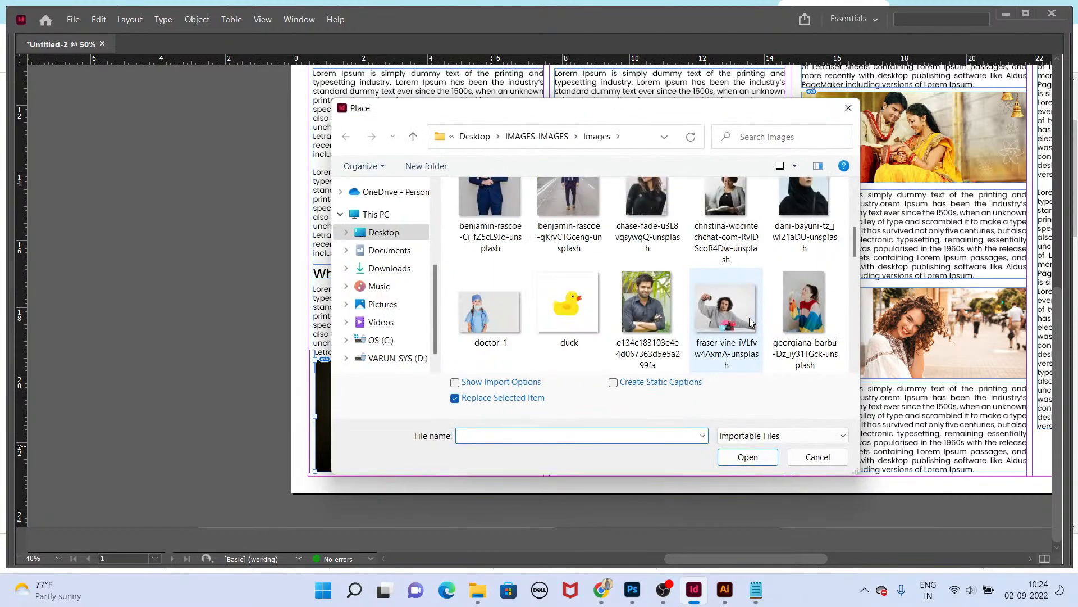
scroll(705, 315, down, 2)
double_click(725, 318)
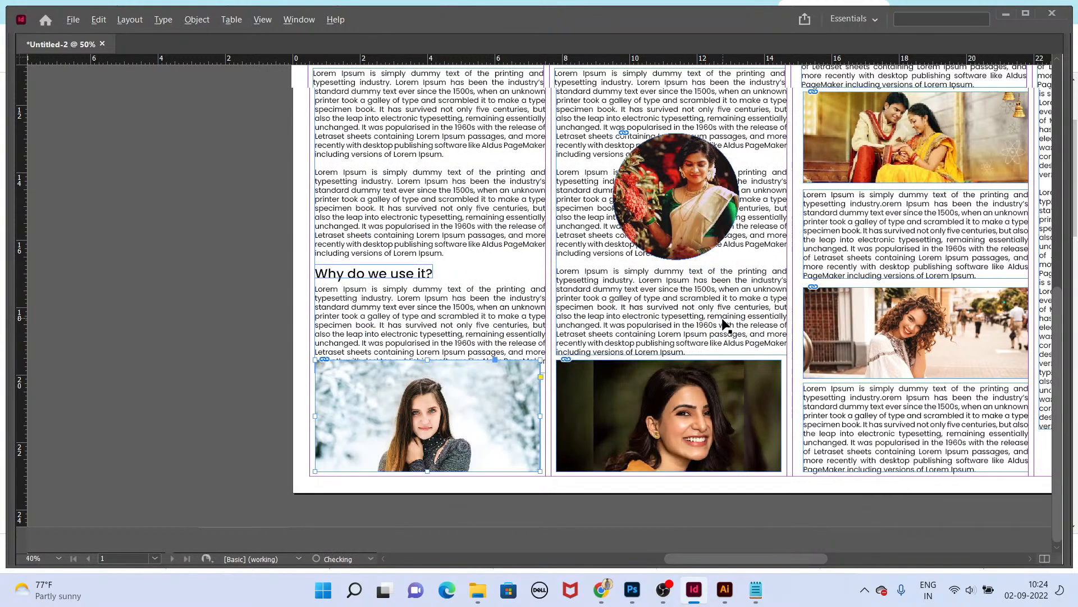
drag(426, 420, 427, 439)
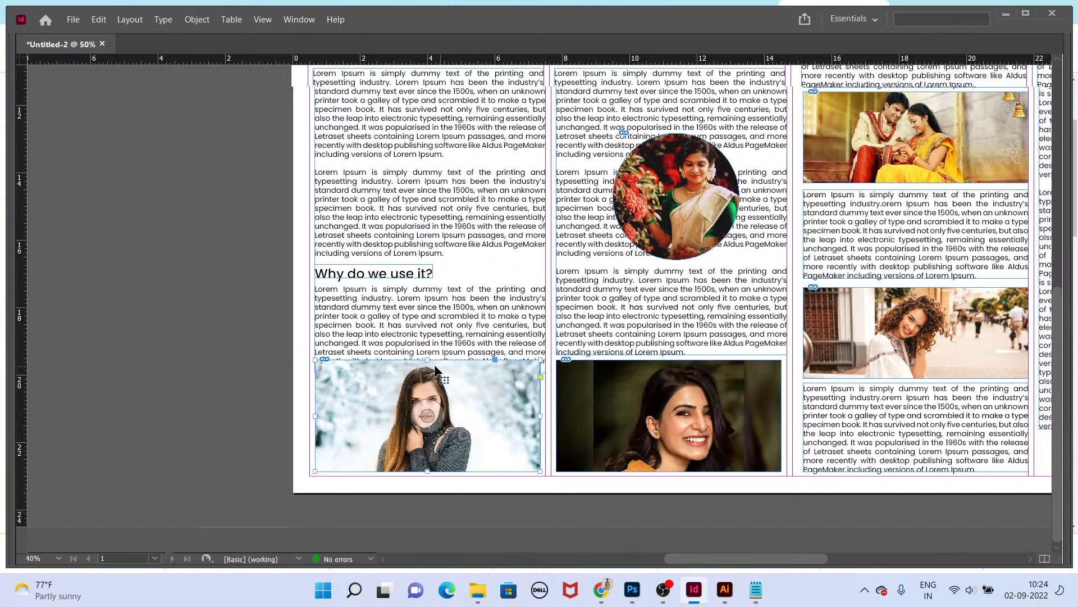
drag(436, 366, 443, 383)
drag(431, 423, 431, 446)
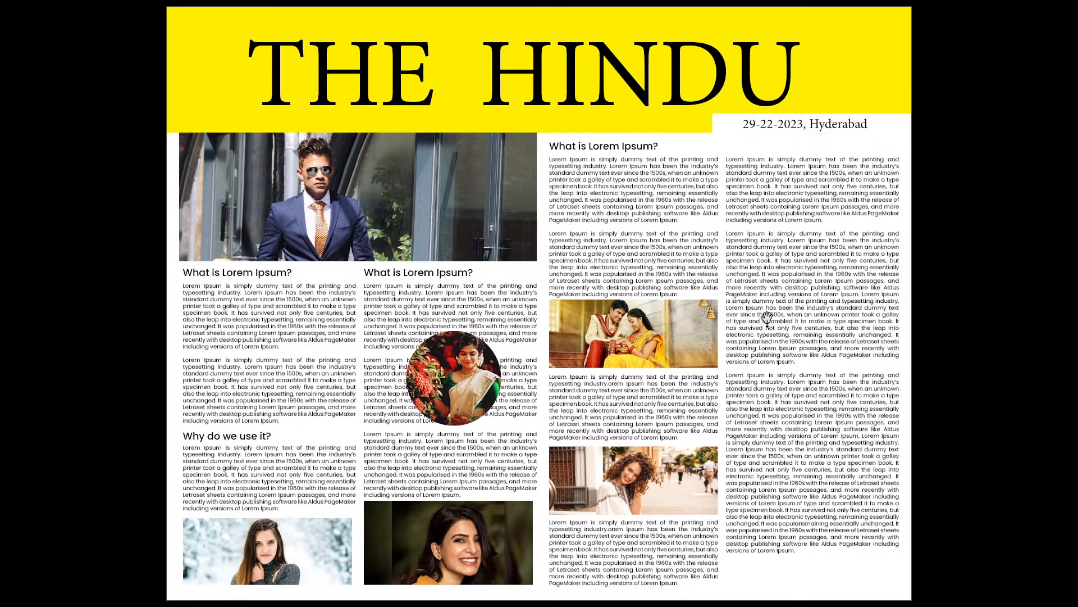
Step: Try to move the circular saree photo across into column three
key(Escape)
scroll(486, 373, up, 2)
drag(471, 372, 522, 276)
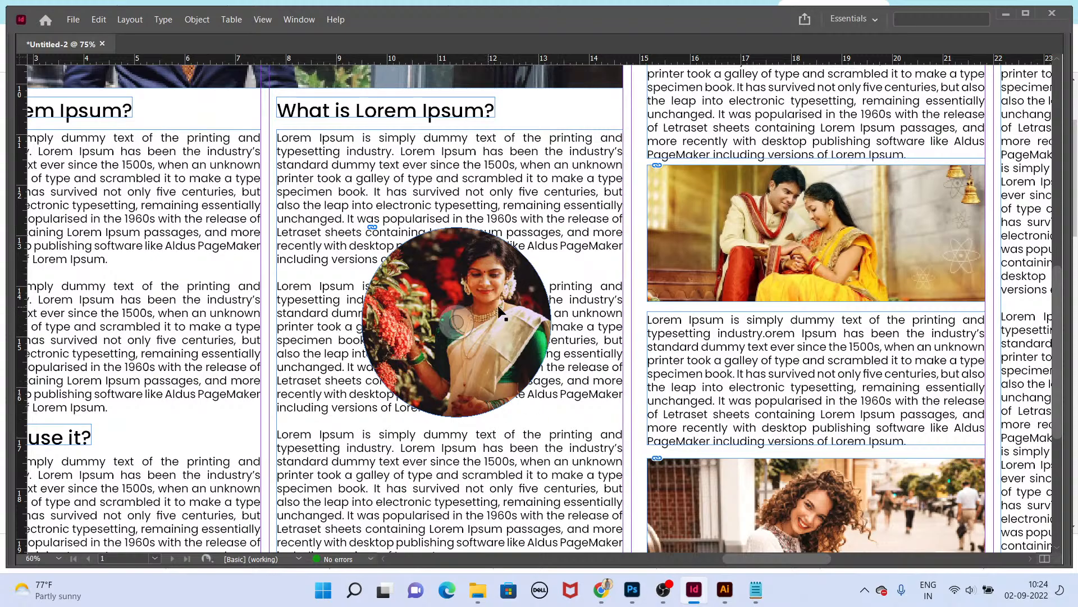
drag(594, 328, 685, 324)
drag(592, 363, 825, 365)
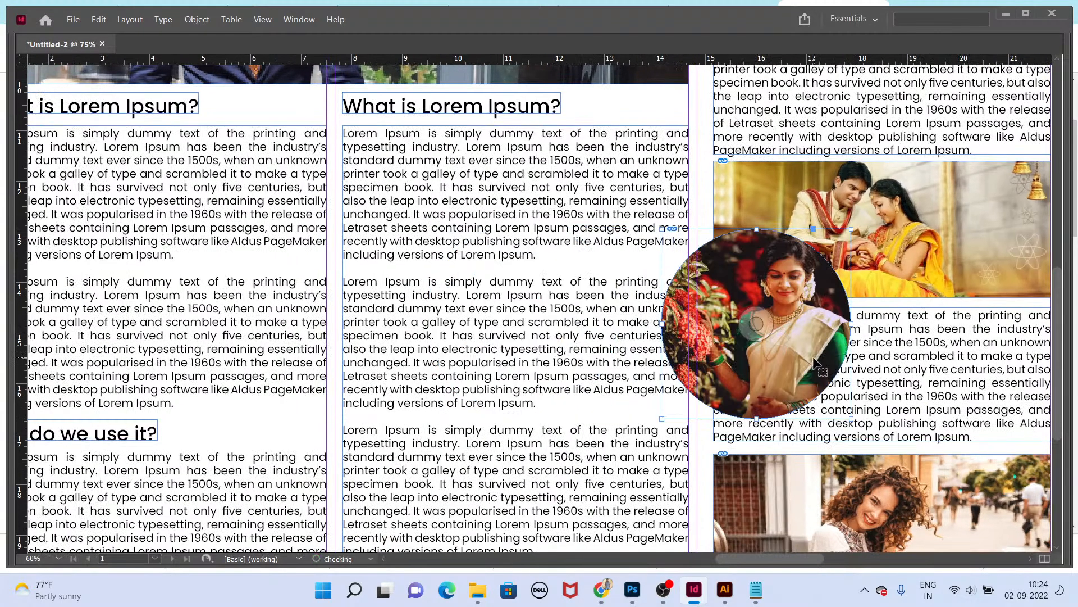
key(ctrl+z)
scroll(552, 341, down, 1)
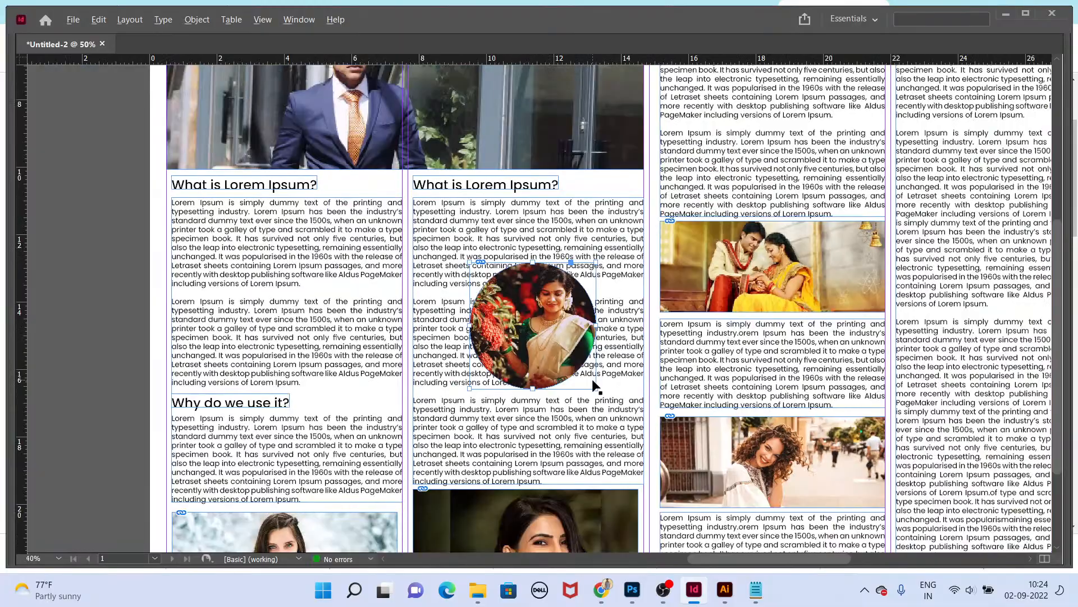
Step: Switch to the browser and search images for telugu cinema edition newspaper design
key(alt+Tab)
click(508, 7)
click(635, 7)
scroll(605, 321, down, 3)
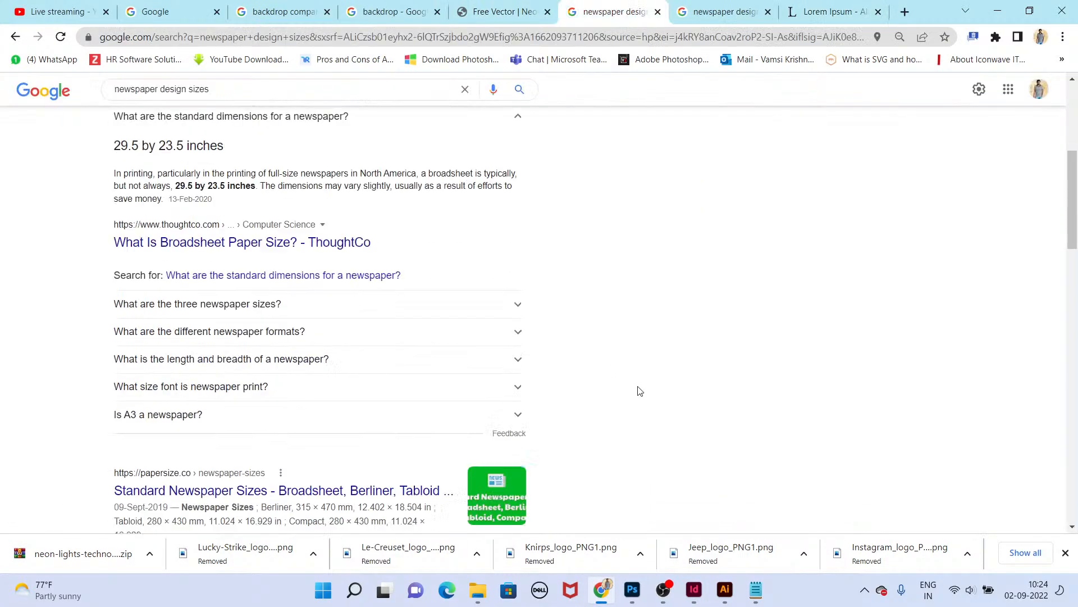
click(832, 8)
click(774, 14)
click(831, 6)
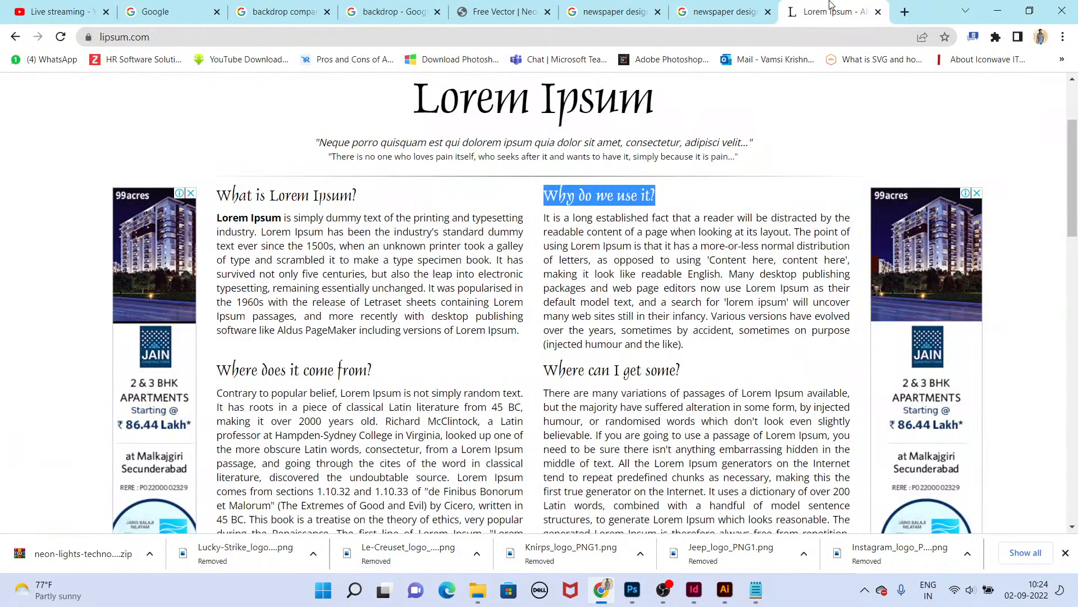
click(725, 11)
click(320, 90)
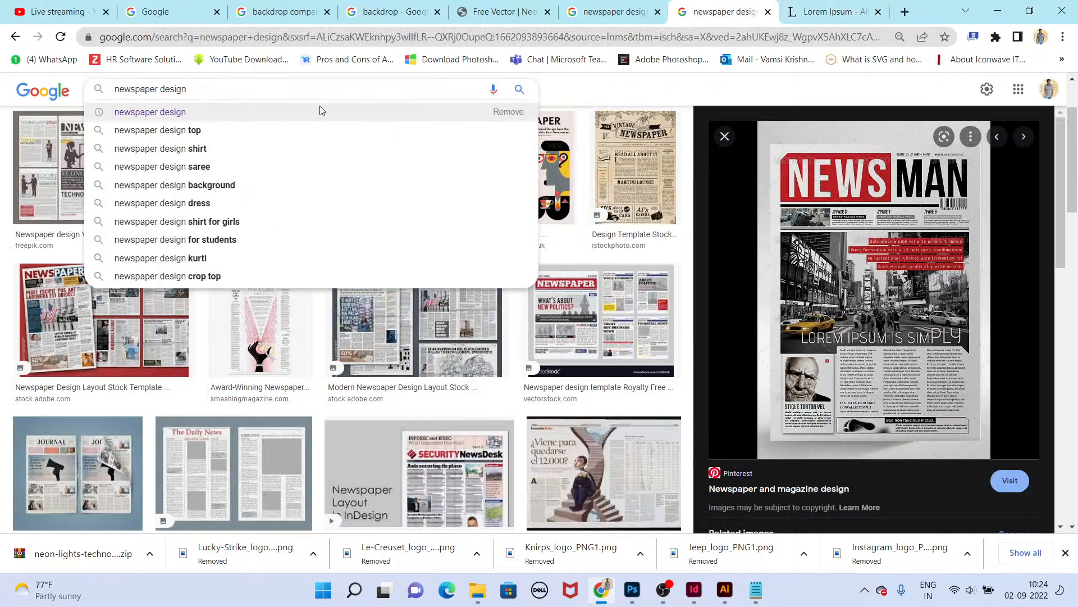
text(telugu ci)
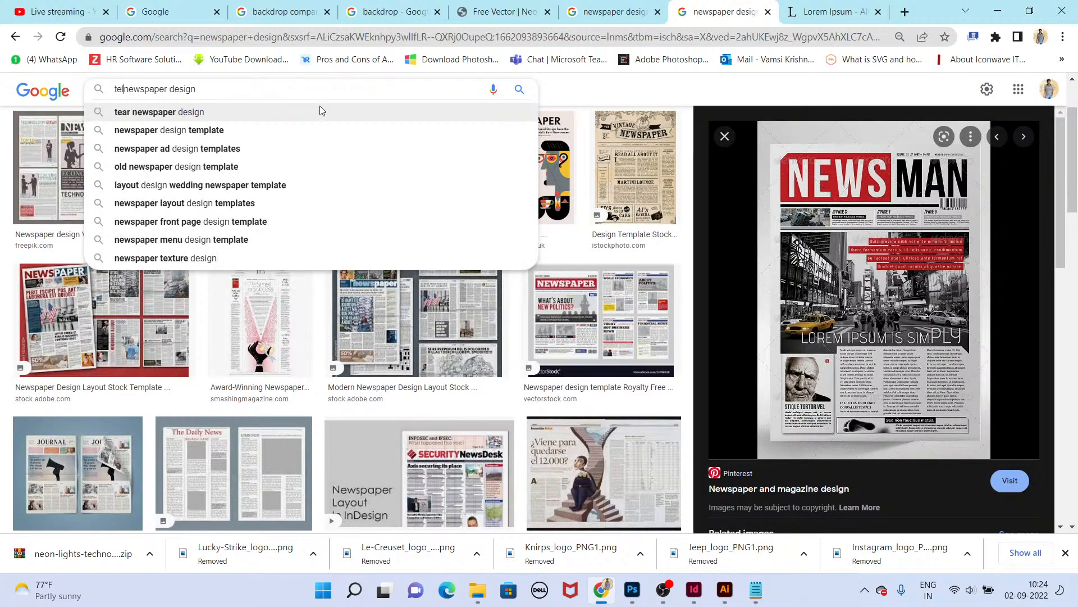
text(nema edi)
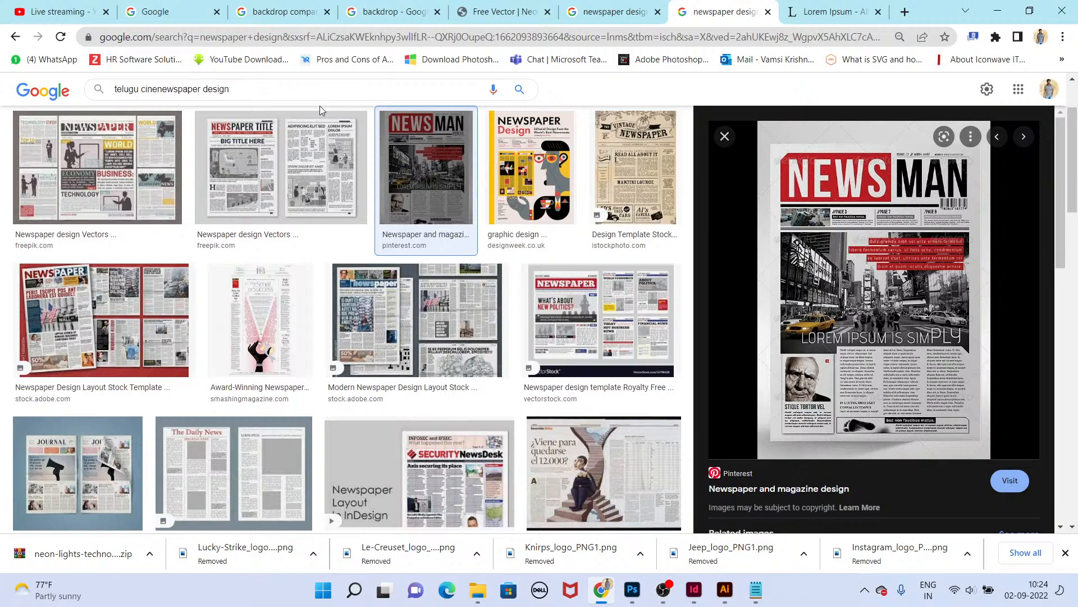
text(tion)
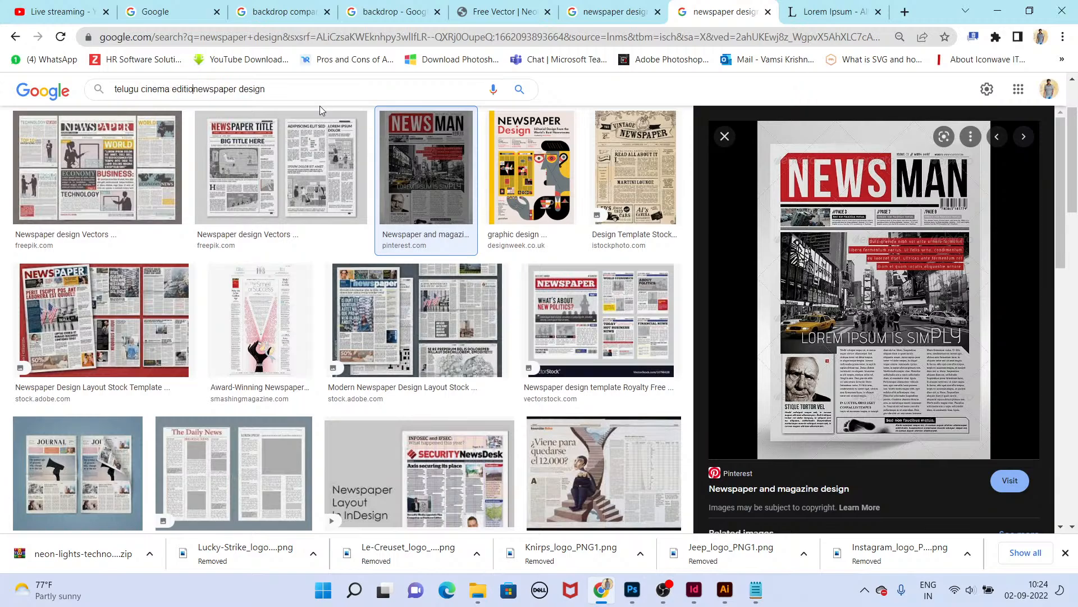
key(Return)
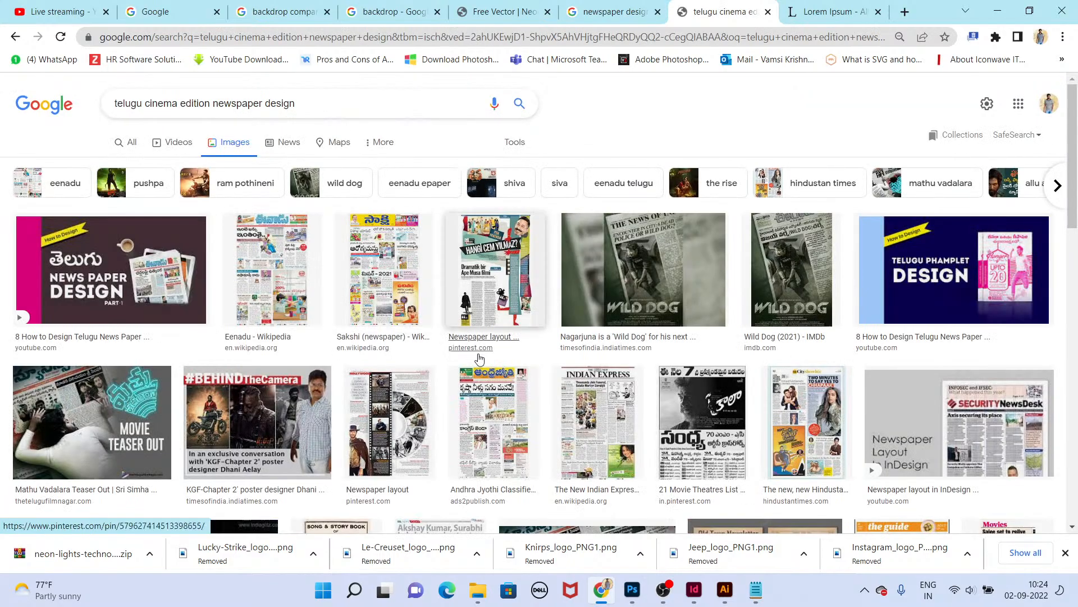
Step: Open and examine the Sakshi Telugu newspaper front page from the search results for layout reference
middle_click(379, 254)
middle_click(381, 255)
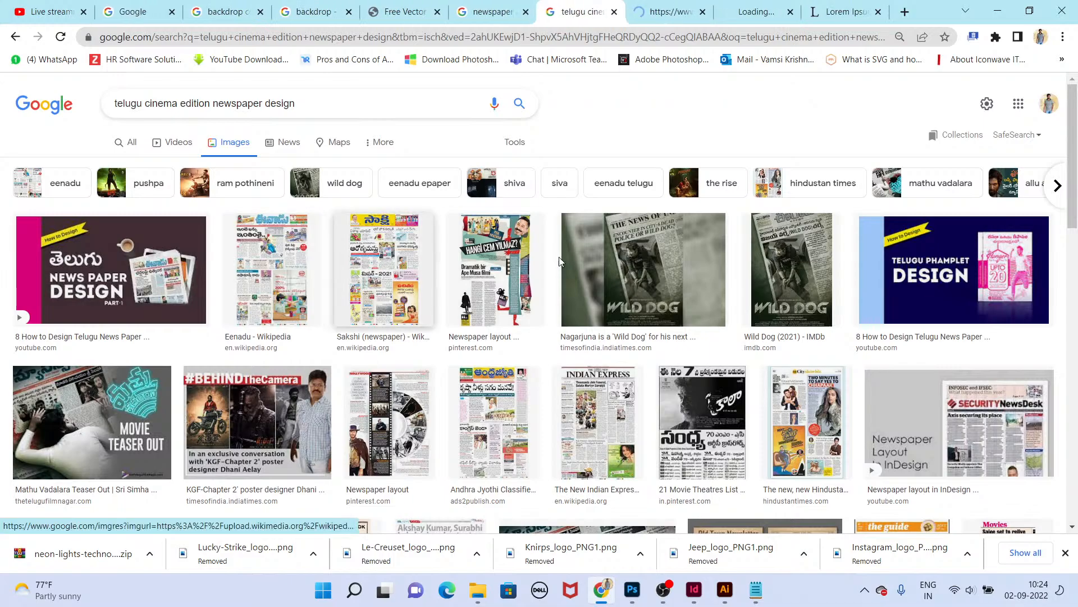
click(686, 8)
click(731, 322)
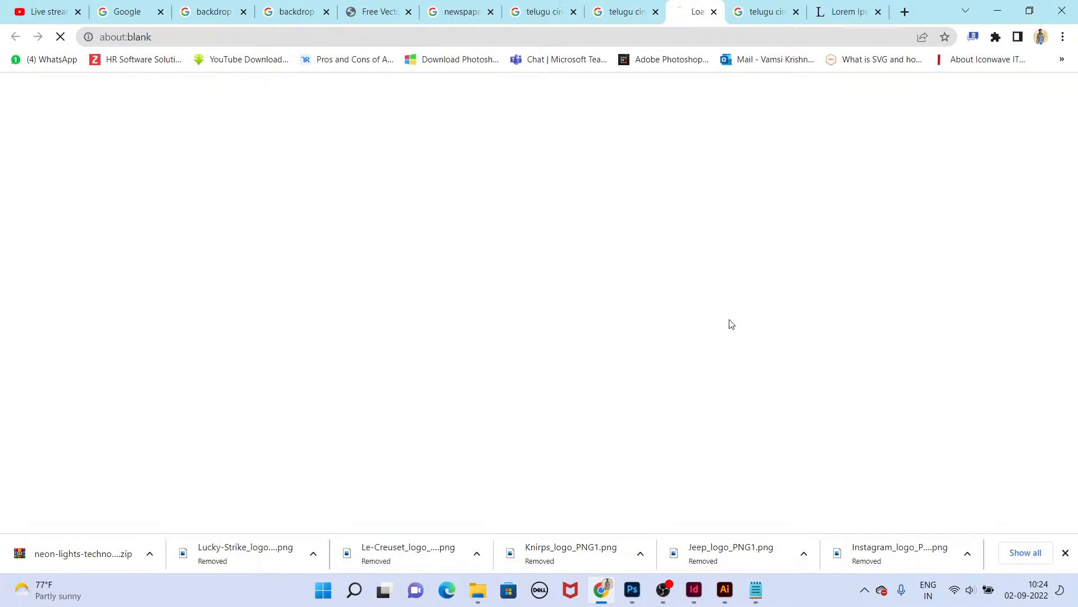
key(ctrl+Tab)
click(746, 430)
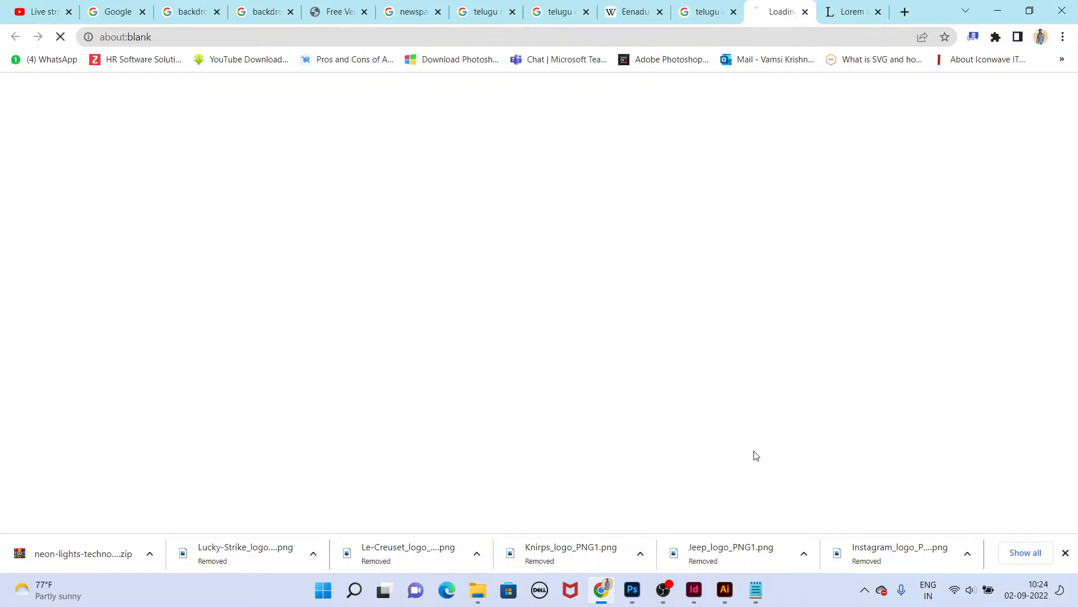
click(887, 447)
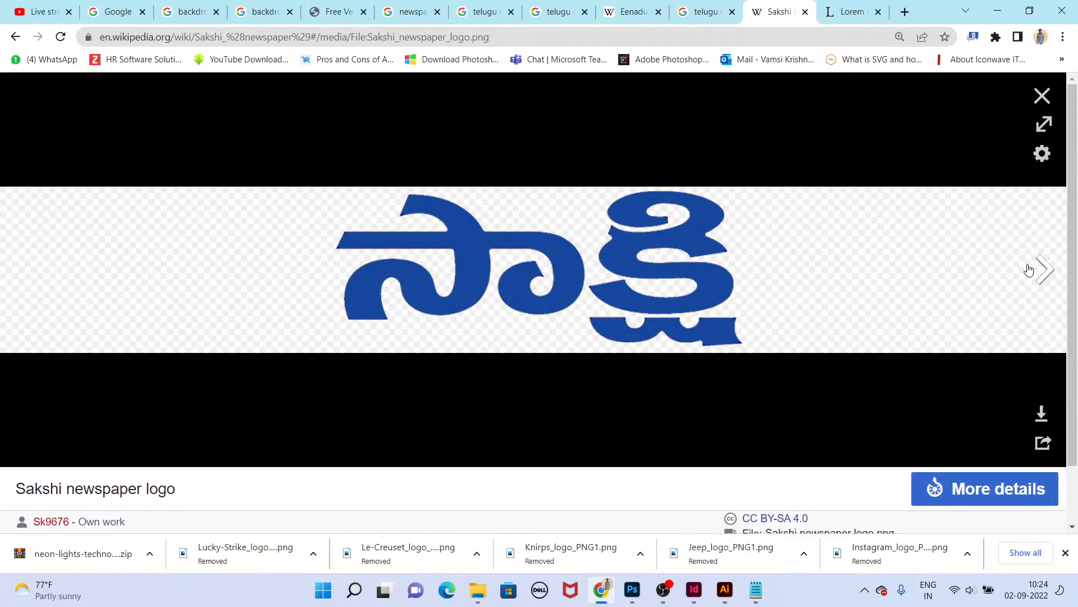
click(1029, 270)
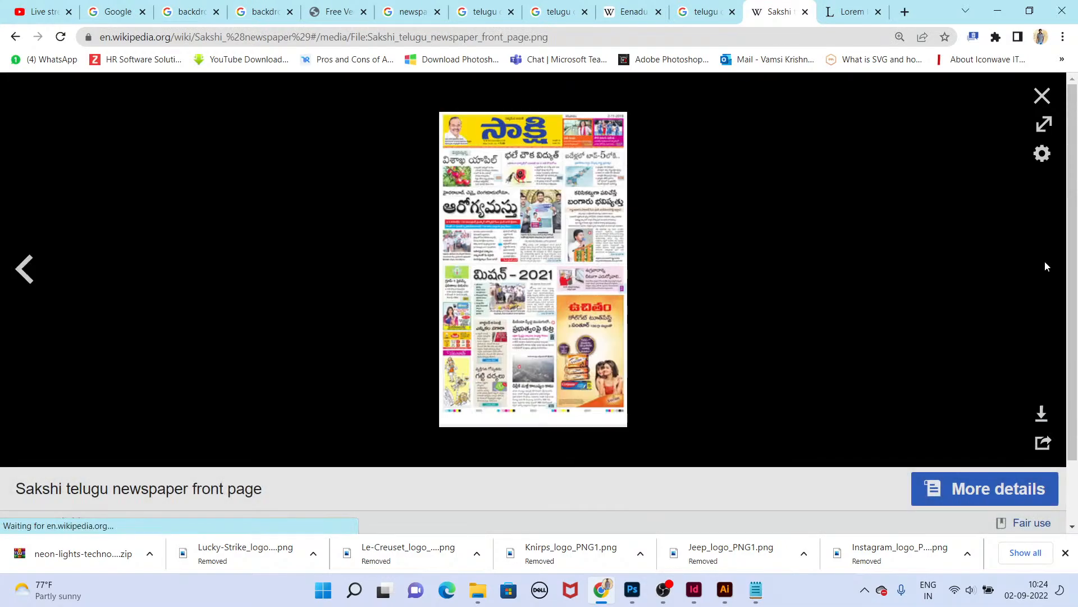
click(496, 231)
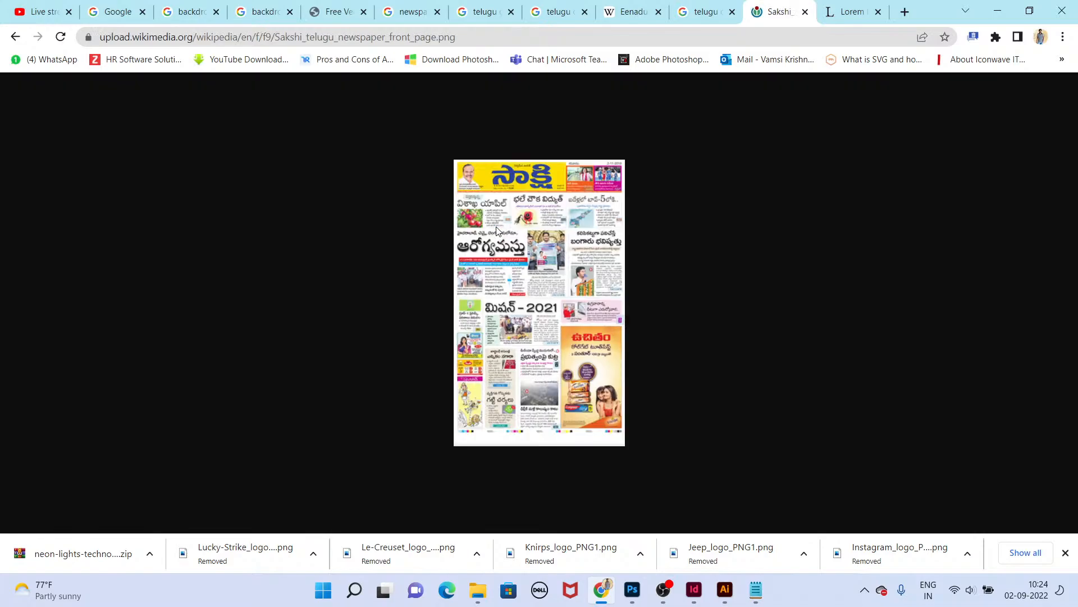
key(ctrl+w)
key(ctrl+w)
key(ctrl+w)
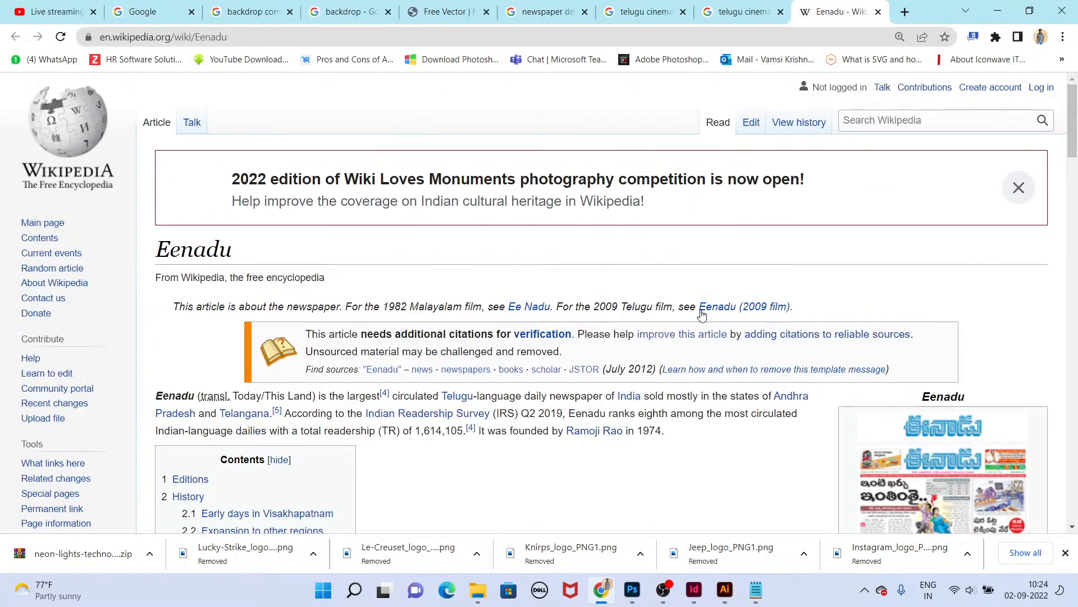
key(ctrl+w)
Step: Examine several Eenadu newspaper front pages from the results, enlarging one for layout reference
scroll(622, 388, down, 5)
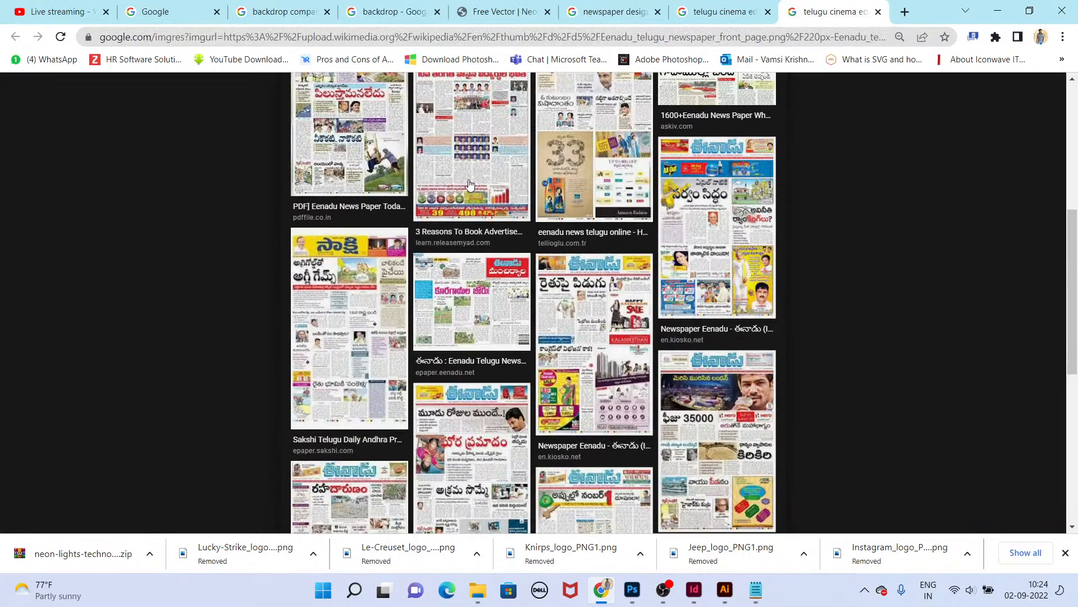
ctrl+click(488, 158)
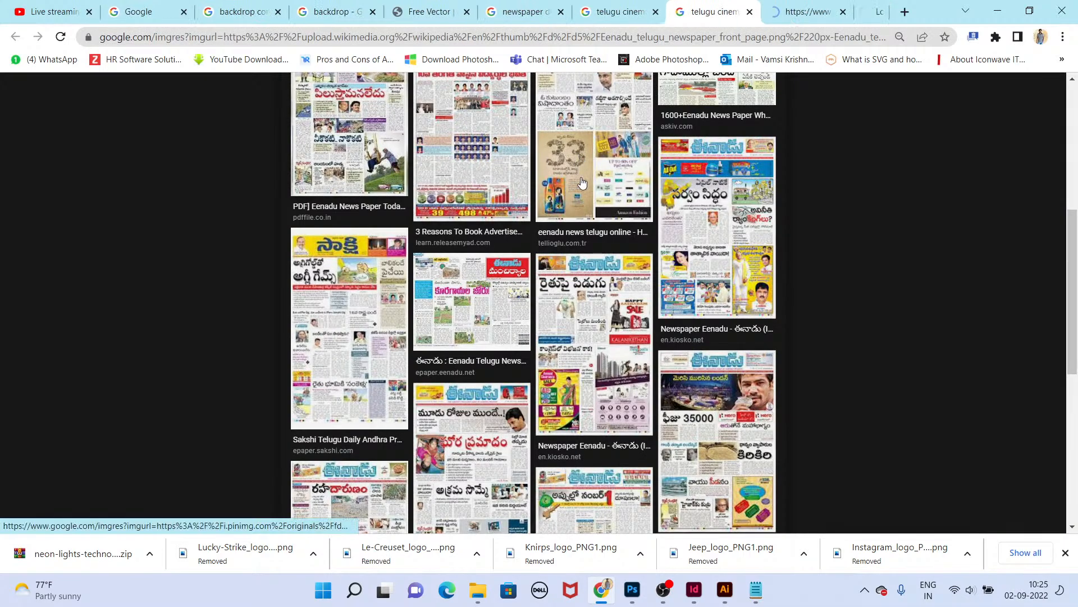
ctrl+click(663, 370)
ctrl+click(750, 276)
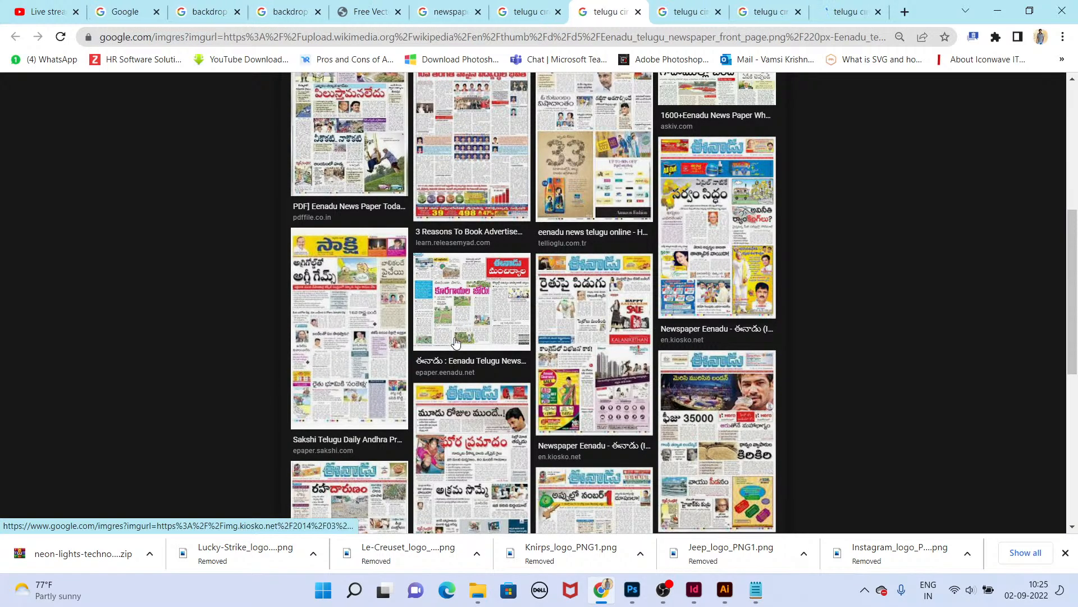
ctrl+click(480, 388)
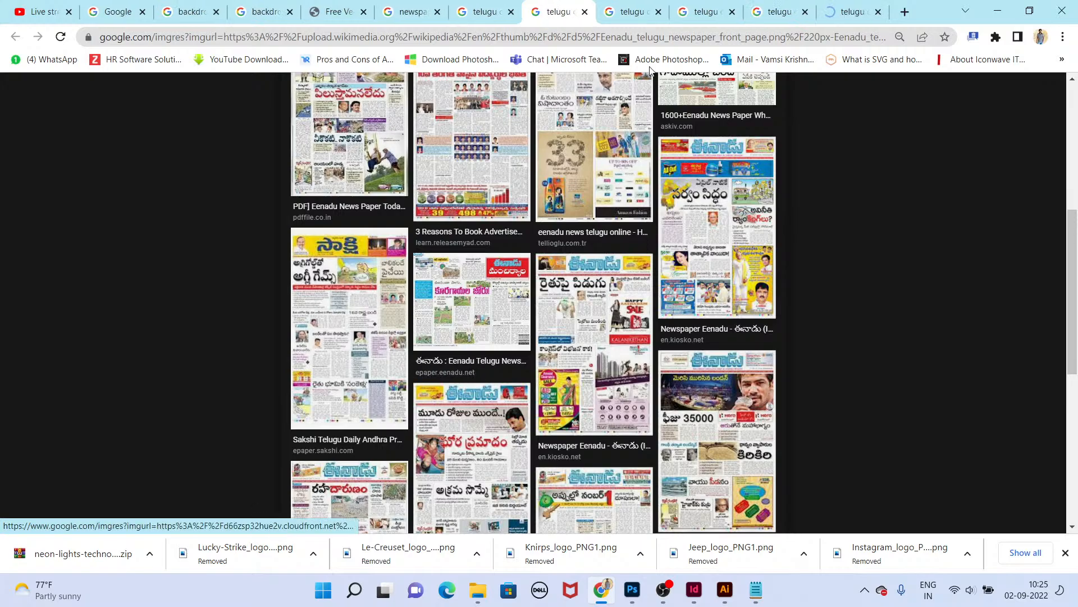
click(699, 12)
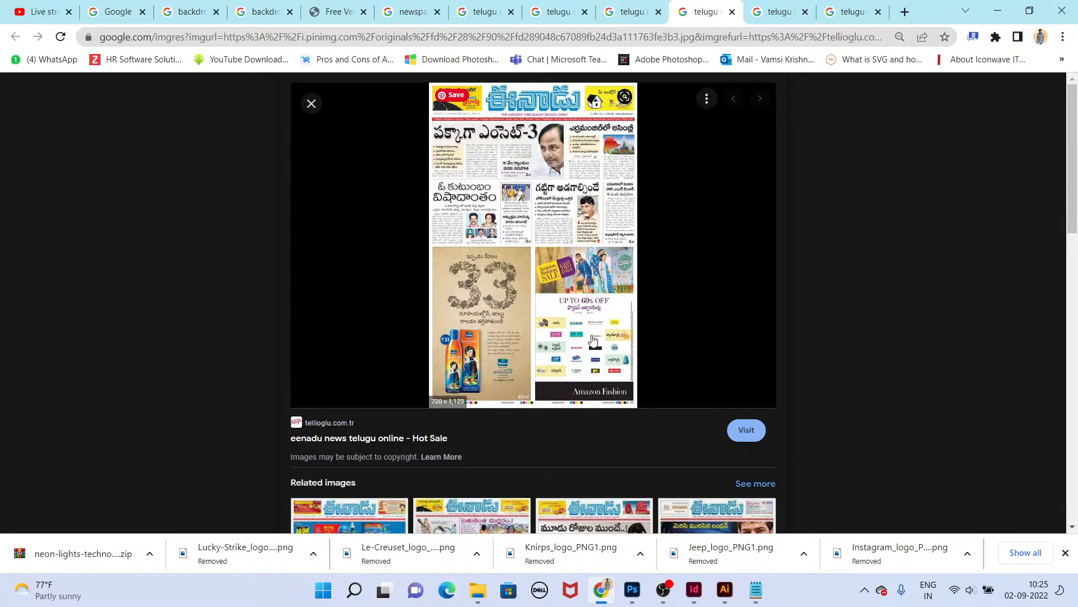
key(ctrl+w)
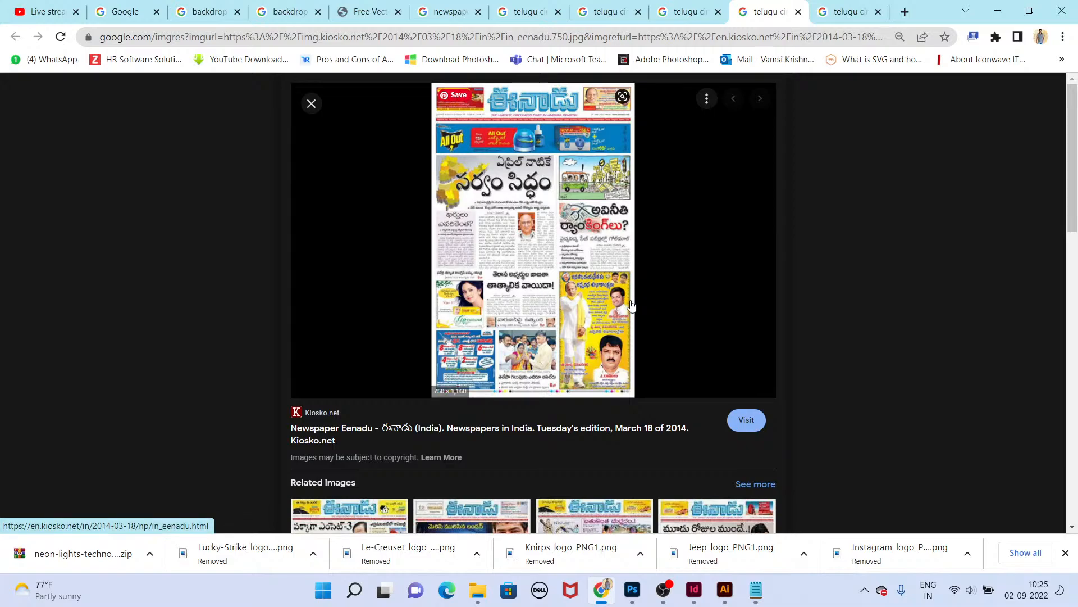
right_click(528, 218)
click(590, 354)
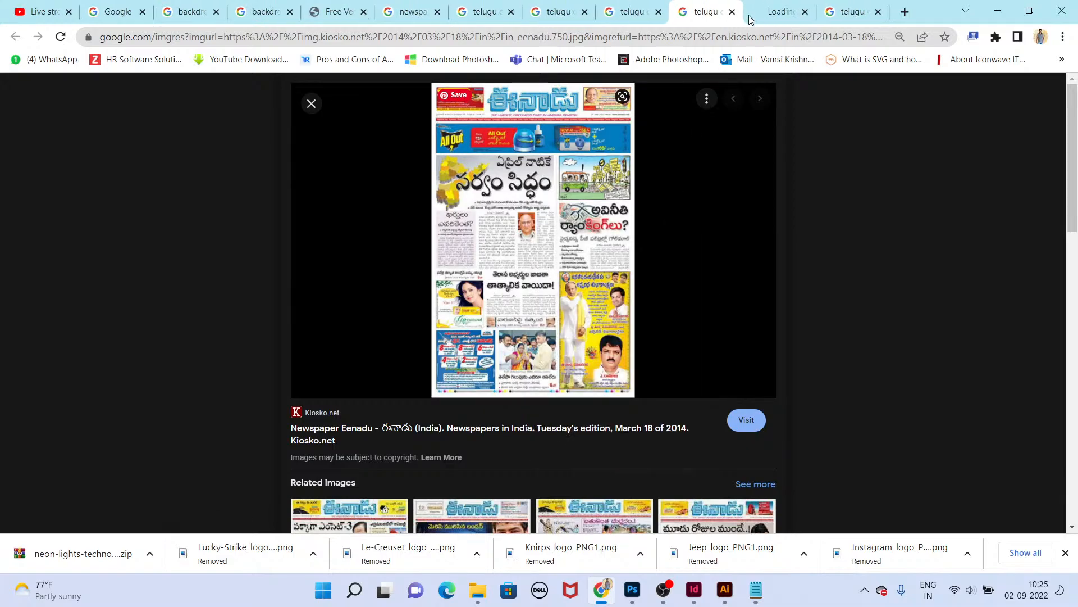
click(601, 334)
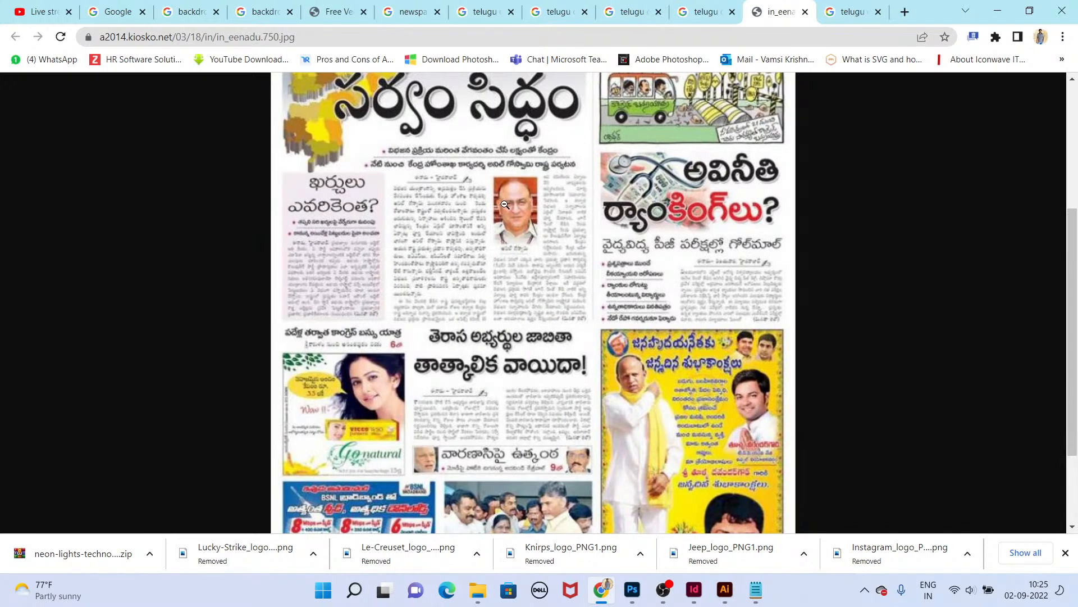
Step: Try to move the couple photo frame higher in column three
key(alt+Tab)
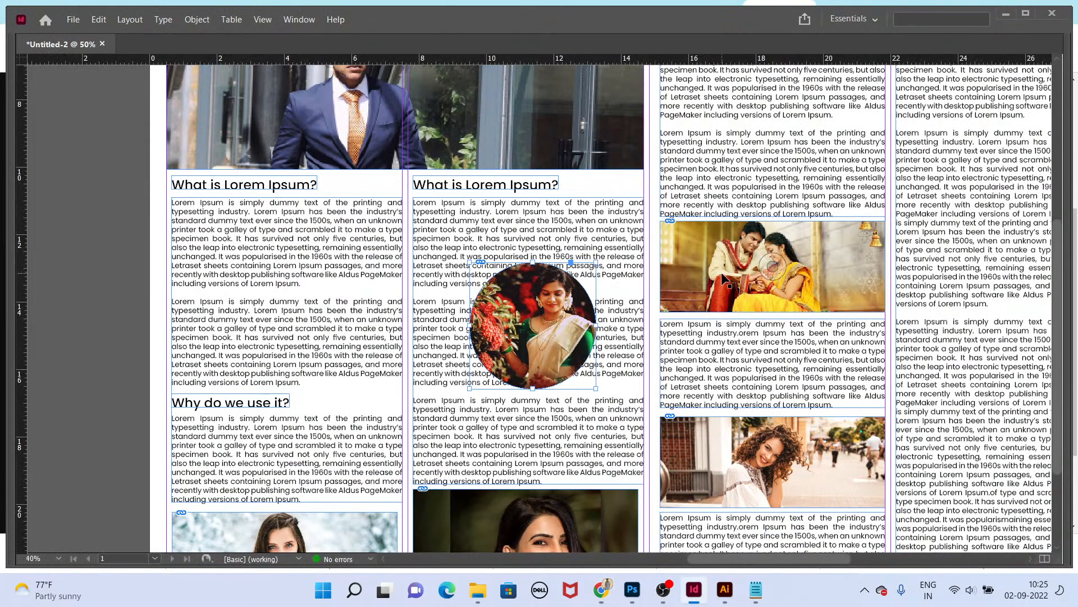
scroll(702, 370, up, 3)
drag(678, 393, 680, 302)
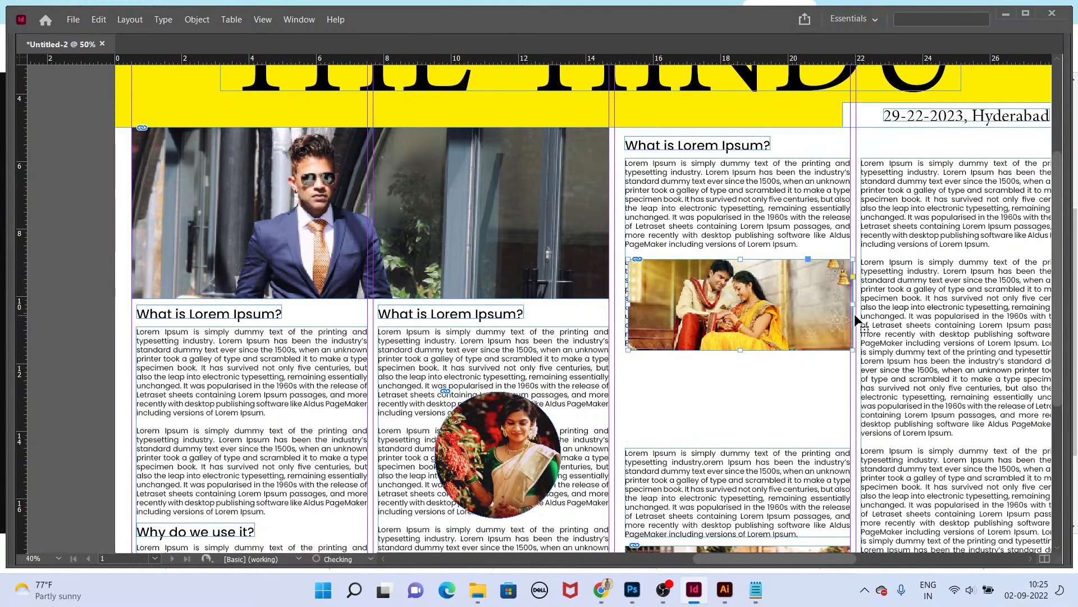
click(759, 461)
key(ctrl+z)
scroll(743, 484, down, 4)
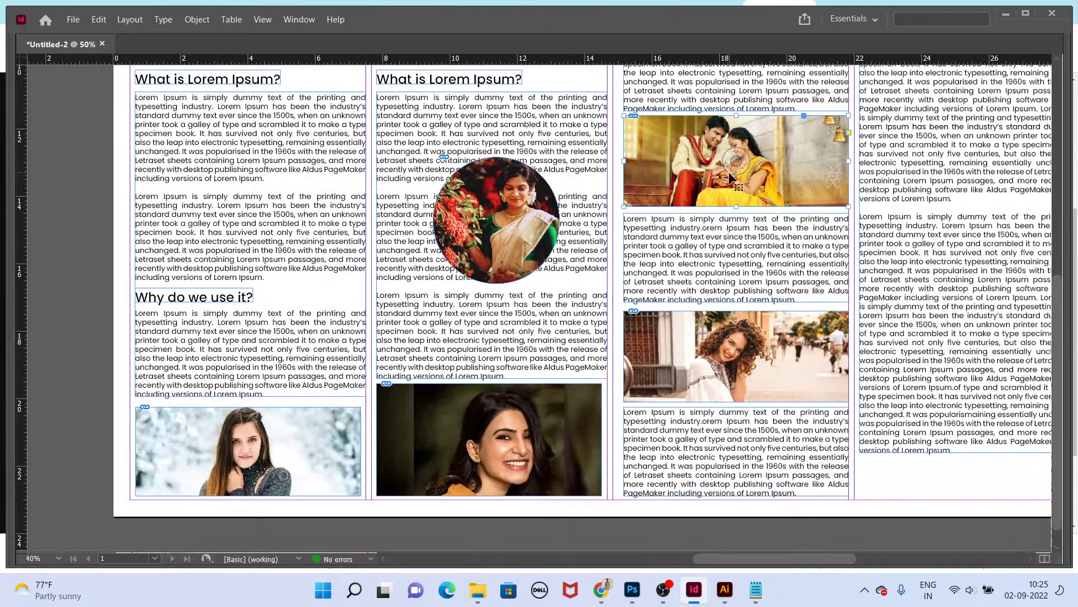
Step: Move the couple photo frame down and reshape it into a tall frame filling the left half of column three
drag(734, 176, 734, 264)
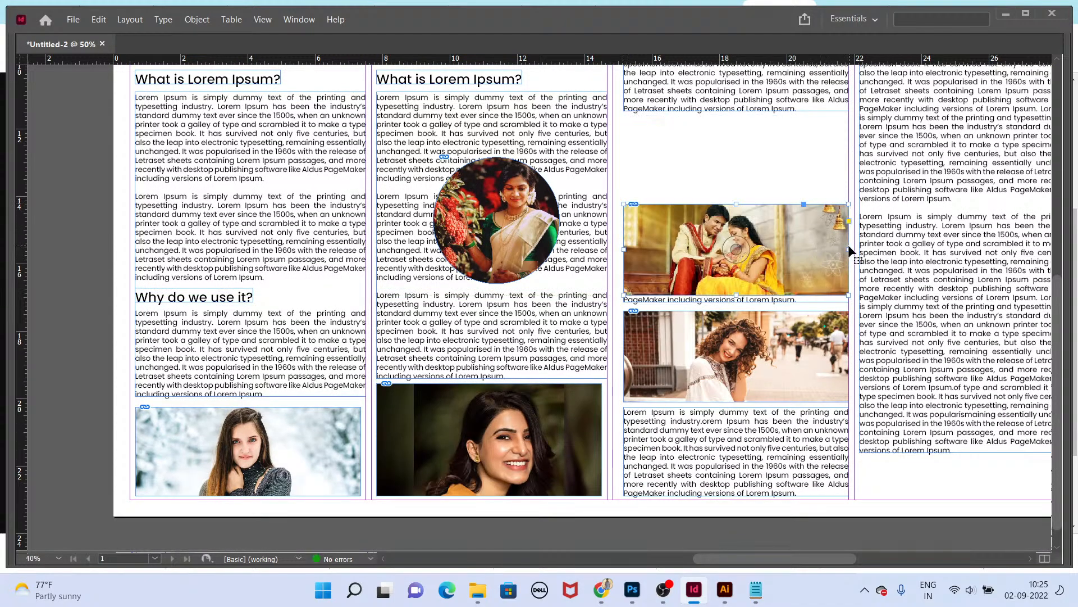
drag(849, 249, 737, 250)
drag(680, 204, 680, 140)
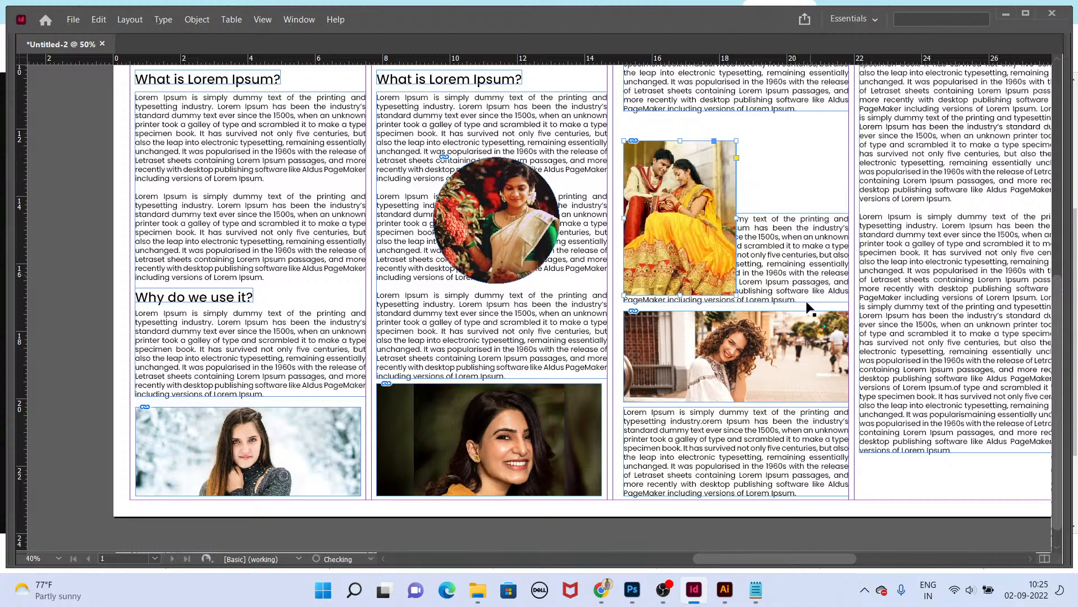
Step: Narrow the adjacent text frame so it sits beside the couple photo on its right
click(767, 247)
drag(625, 258, 746, 254)
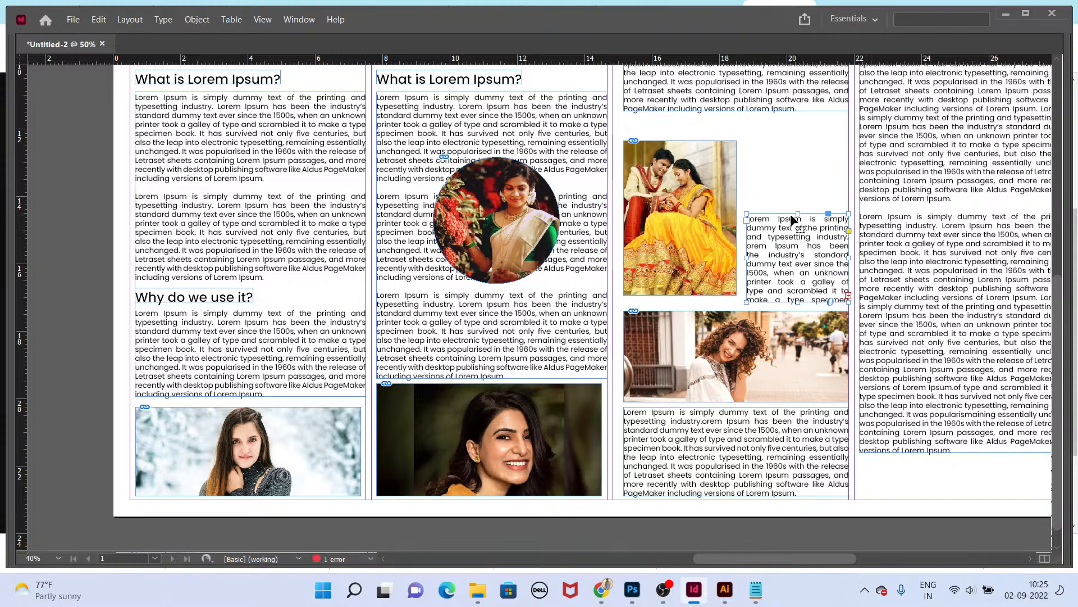
Step: Raise the side text frame to the couple photo's top and shorten the couple photo frame, refitting the image proportionally
drag(793, 216, 797, 136)
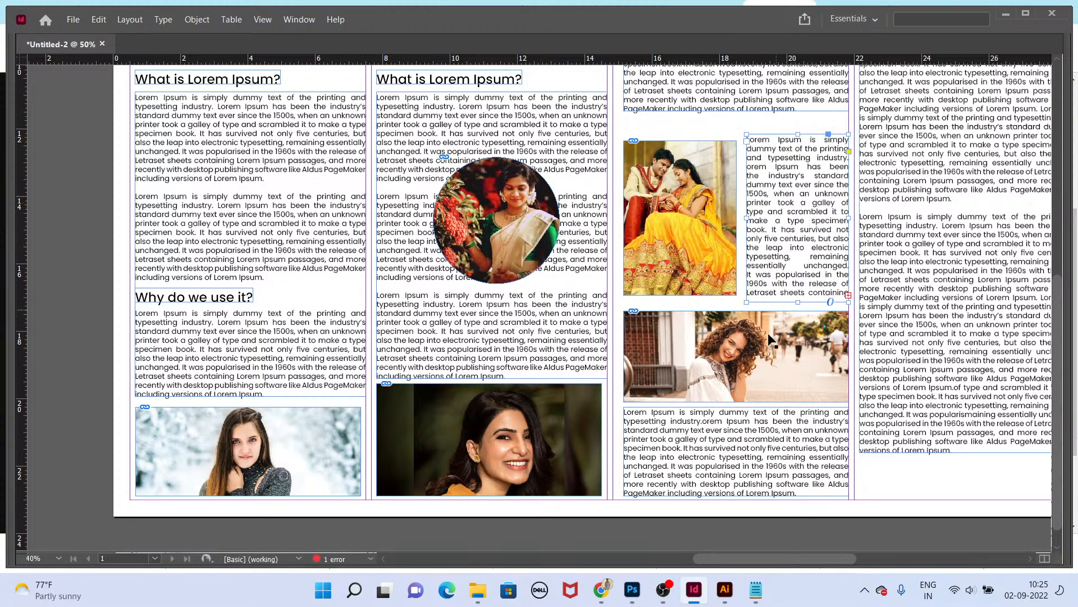
click(710, 229)
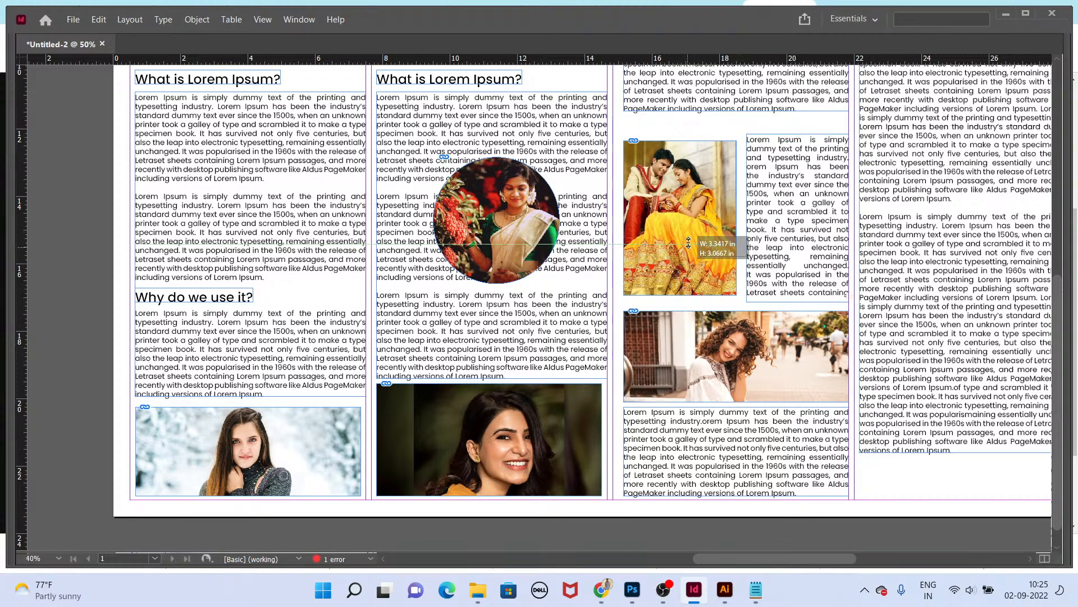
drag(705, 295, 705, 237)
key(ctrl+alt+shift+c)
Step: Duplicate the side text frame into the gap below the couple photo, widen it across the column and clear its text
drag(774, 178, 655, 283)
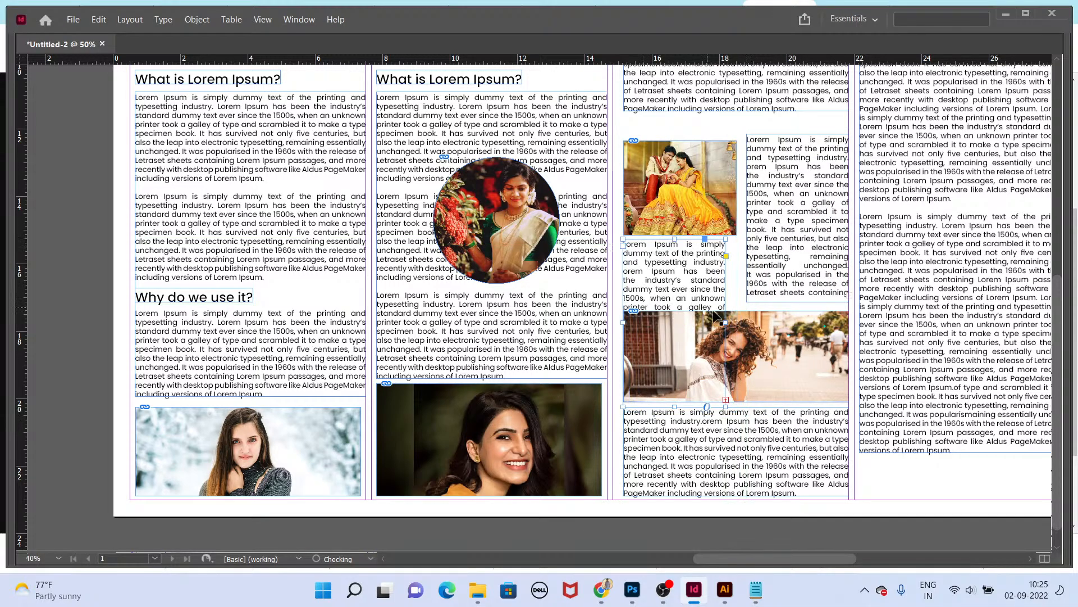
drag(725, 324, 848, 325)
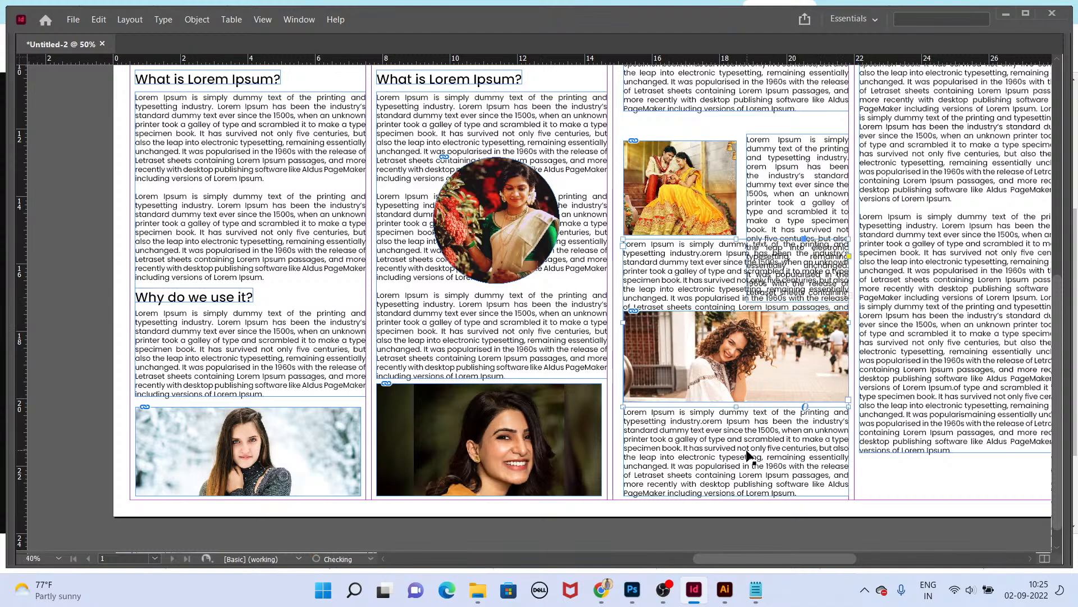
drag(736, 404, 735, 306)
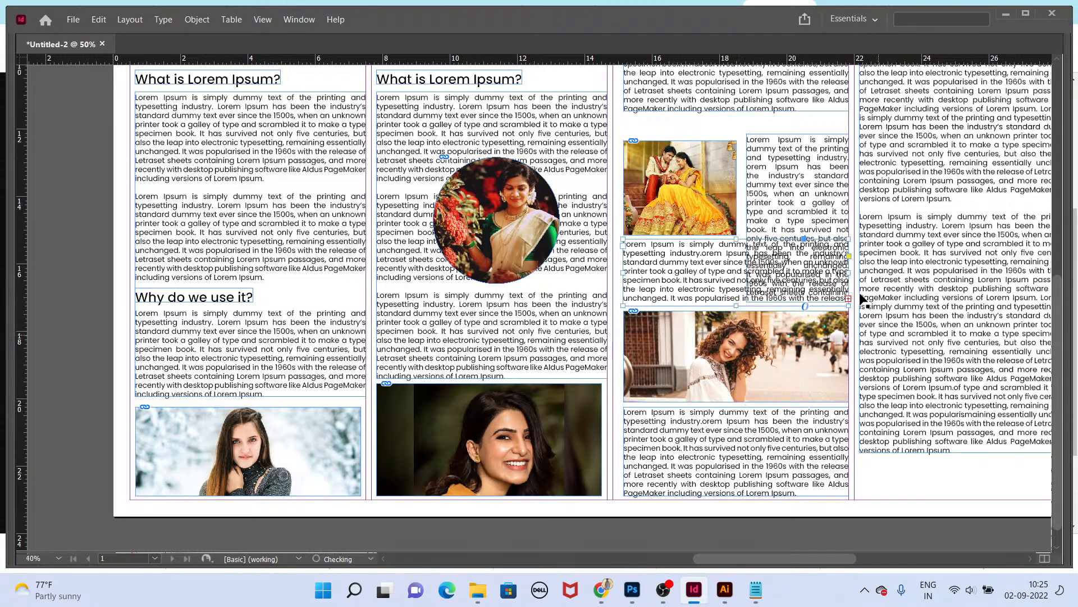
double_click(727, 281)
key(ctrl+a)
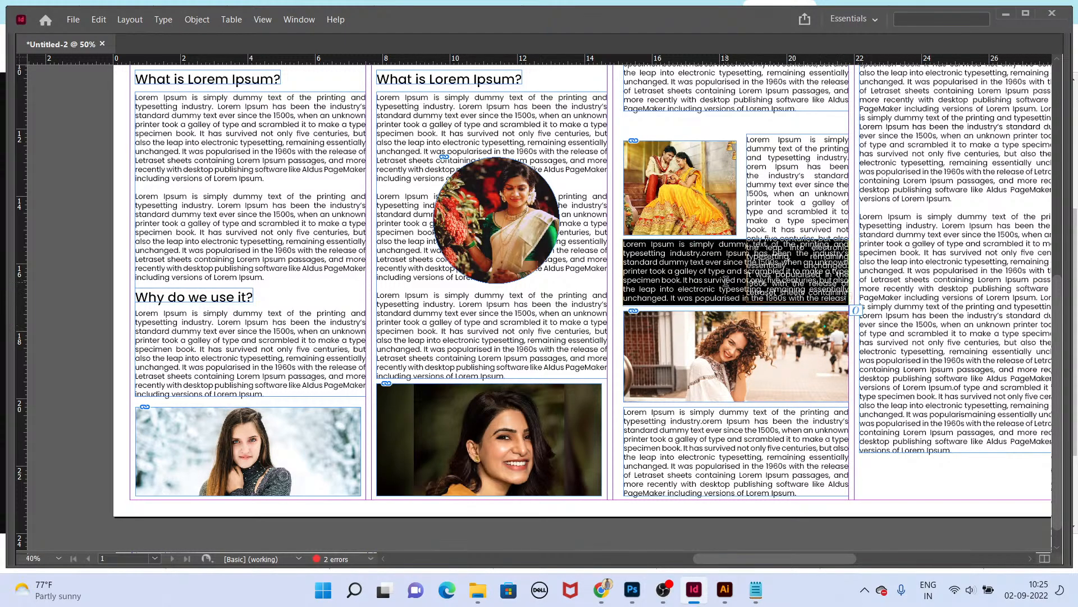
key(BackSpace)
key(Escape)
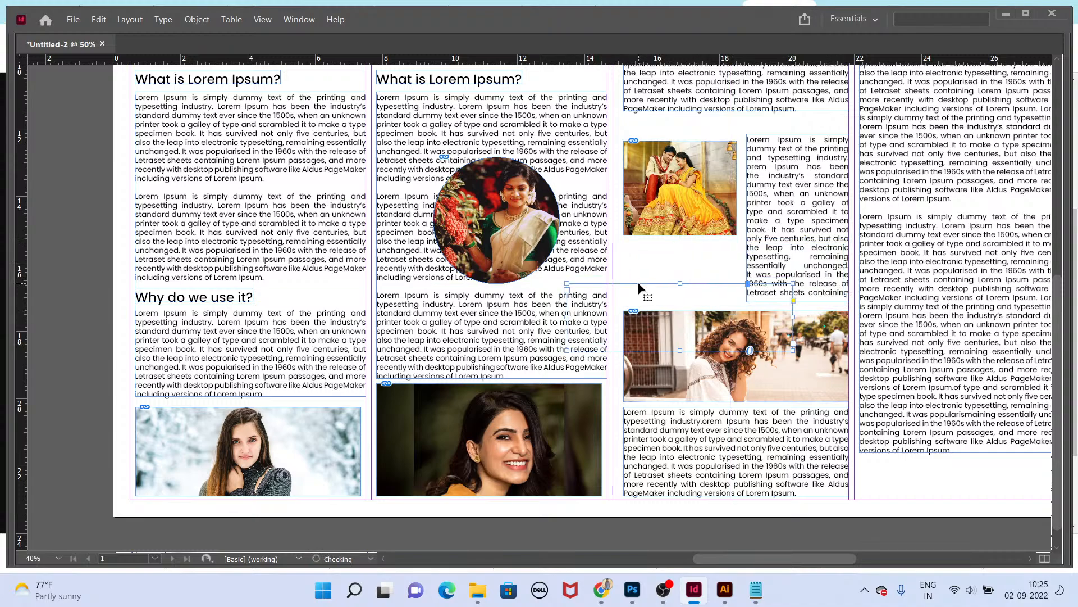
Step: Try to thread the side text frame's overflow into the frame below the couple photo, then delete that frame
click(780, 230)
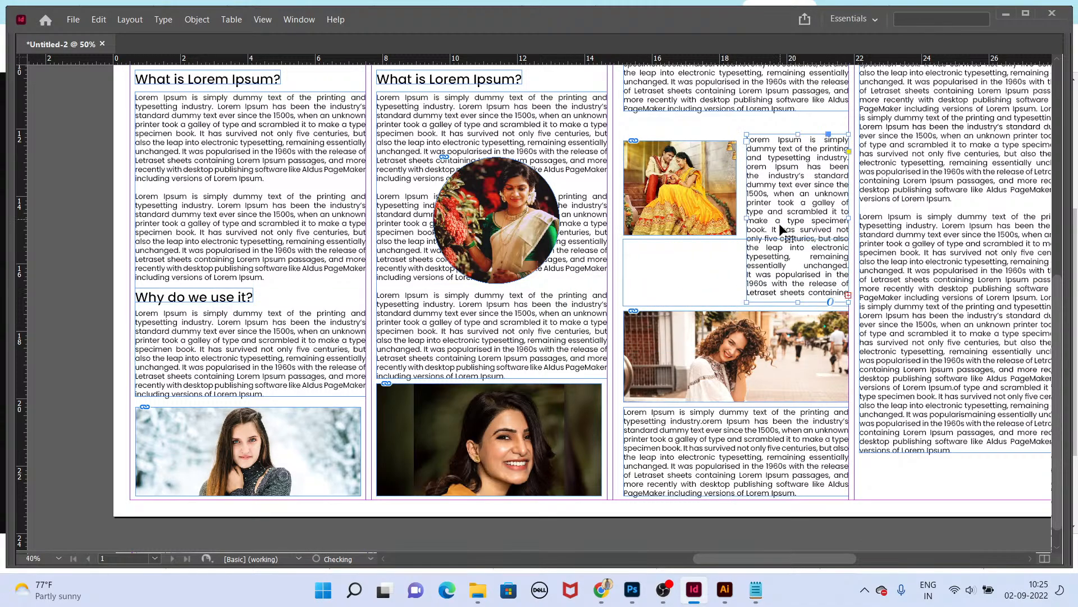
click(848, 295)
click(628, 248)
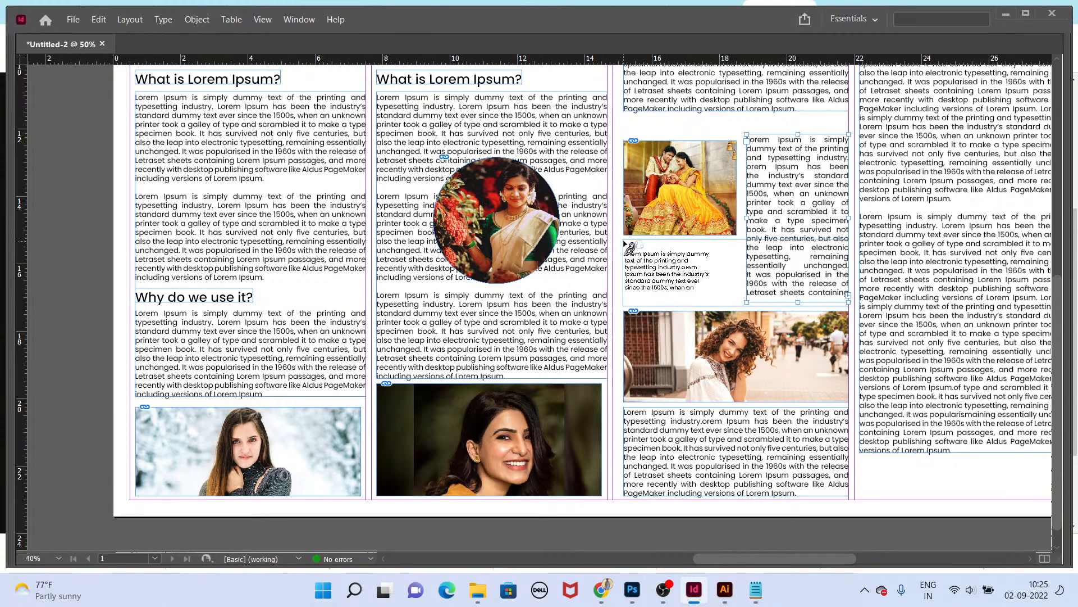
drag(624, 240, 837, 304)
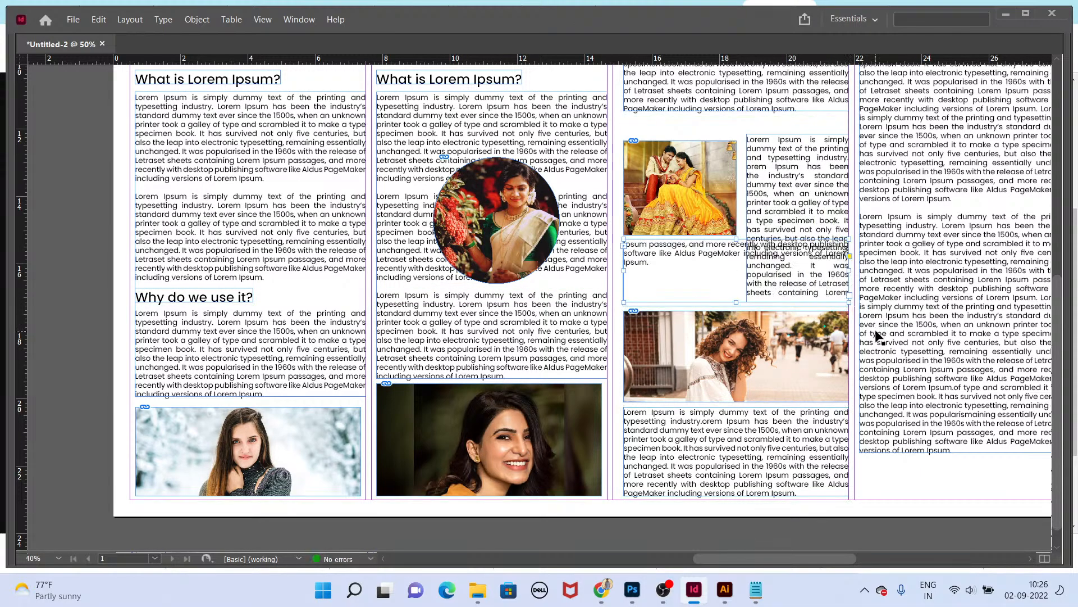
key(Delete)
click(696, 238)
key(Delete)
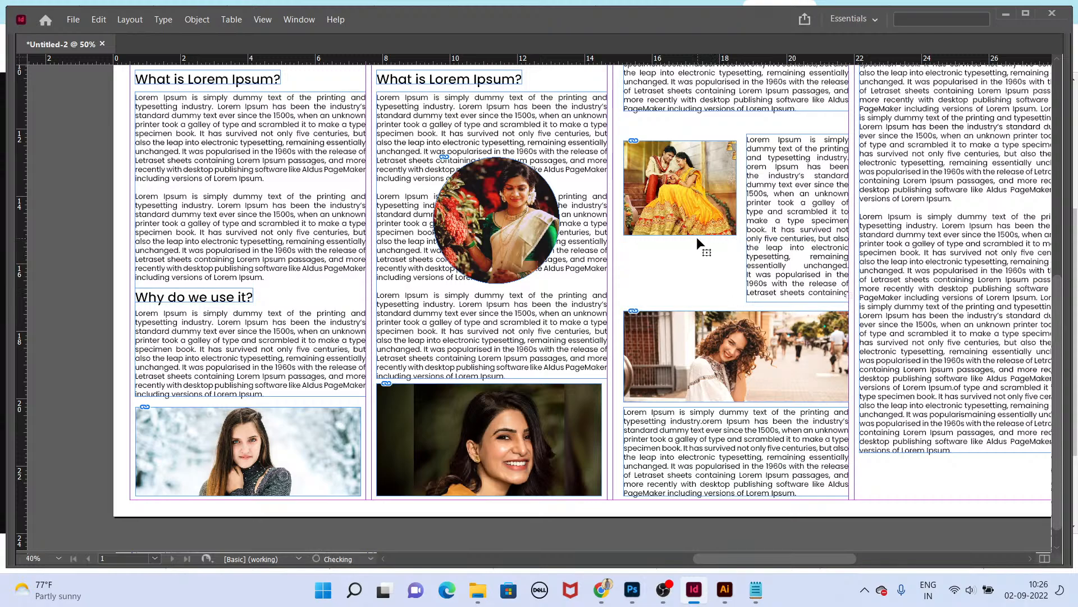
Step: Paste the threaded text frame back in place below the couple photo
key(ctrl+v)
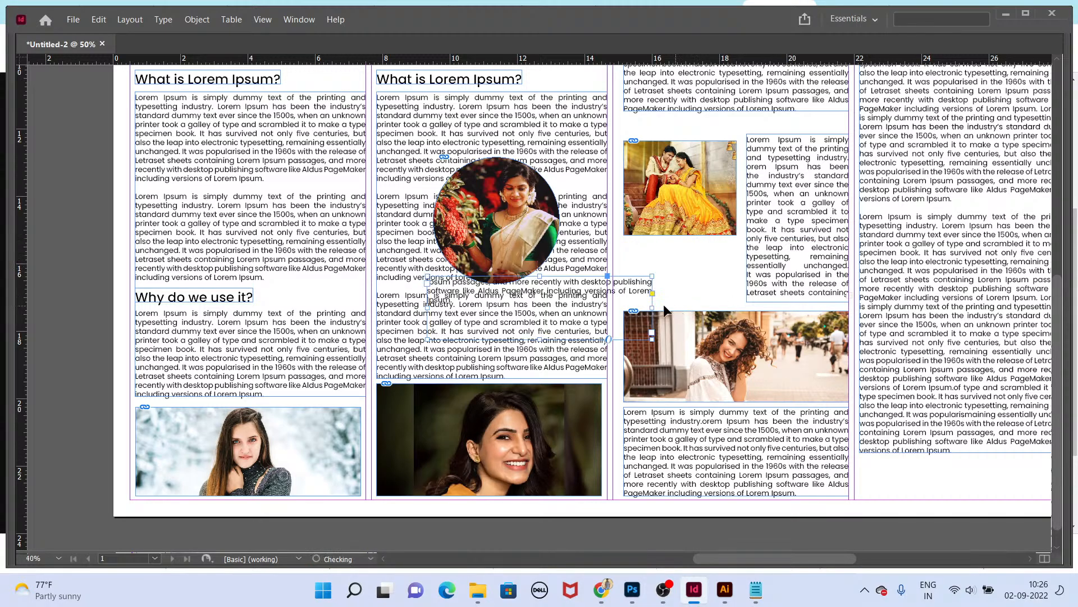
key(ctrl+z)
key(ctrl+alt+shift+v)
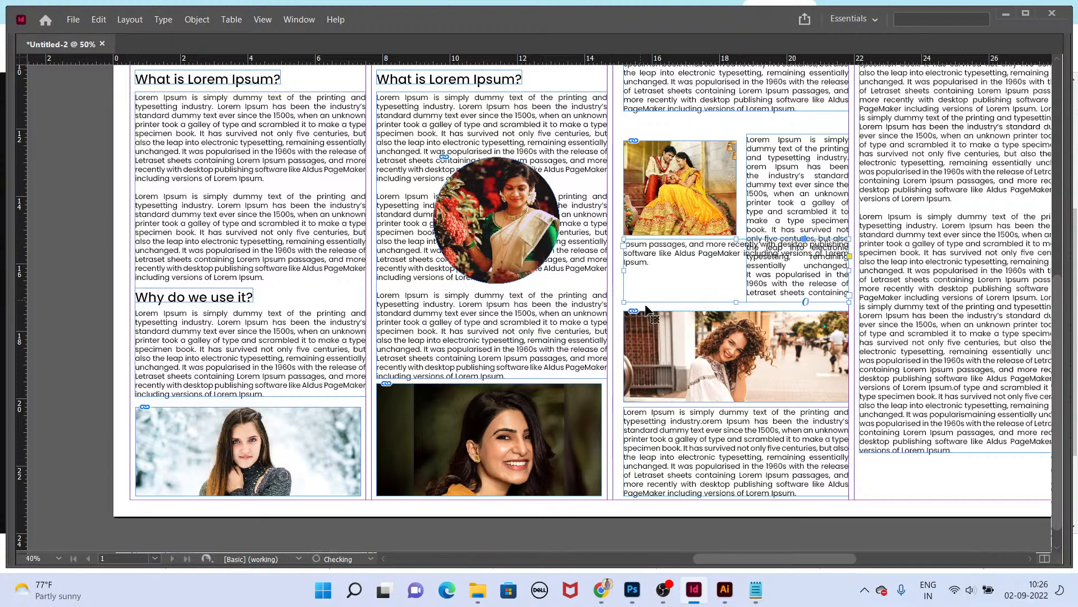
Step: Shorten the side text frame to the couple photo's bottom and delete the pasted frame below it
click(782, 300)
drag(797, 301, 798, 236)
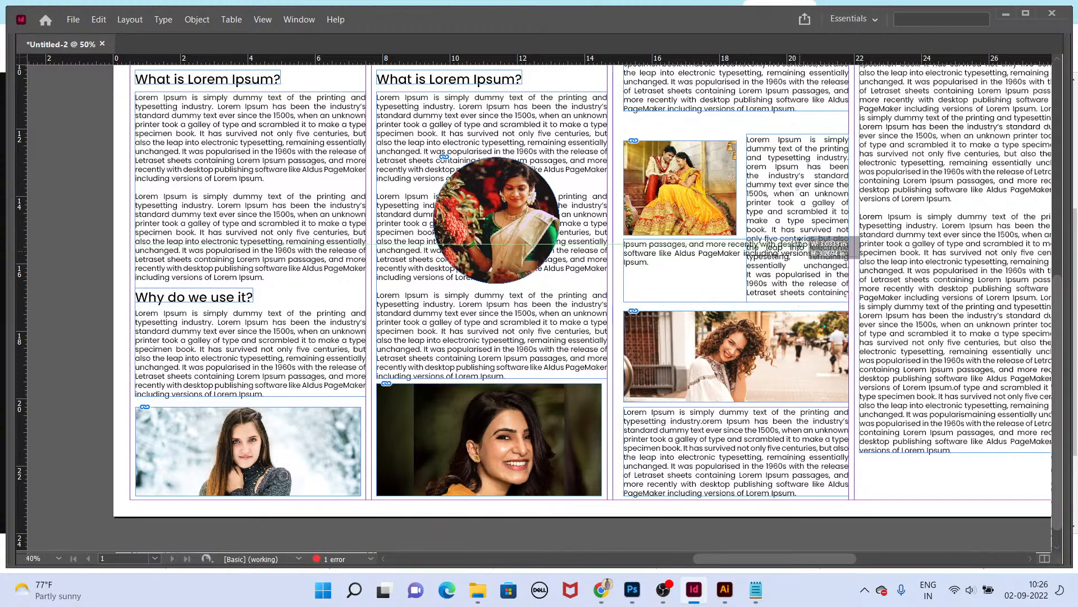
click(796, 251)
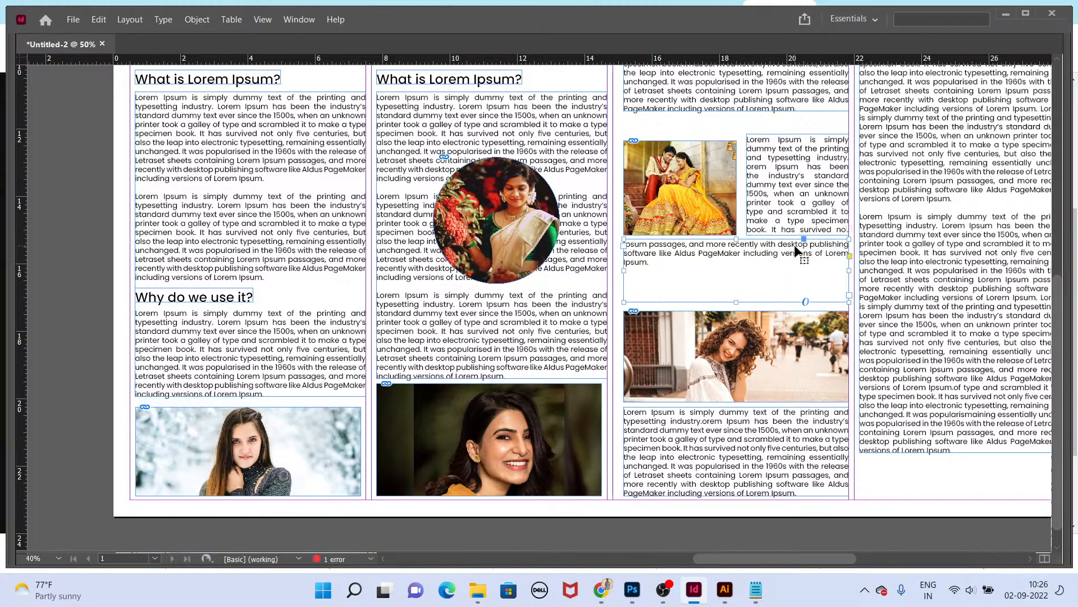
key(Delete)
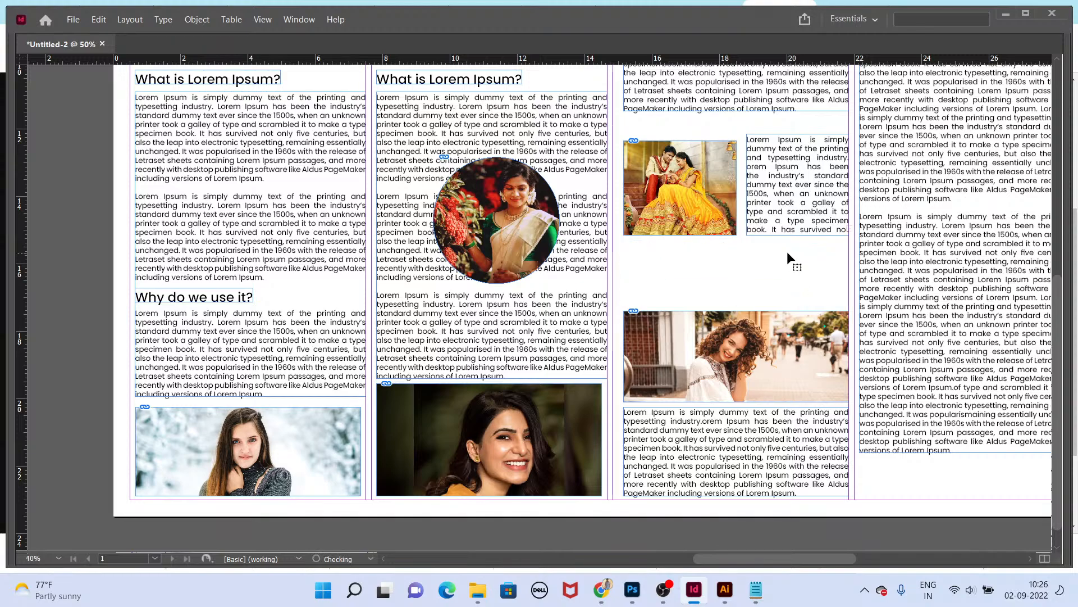
Step: Thread the side text frame's overflow into a new full-width text frame below the couple photo
click(793, 221)
click(849, 229)
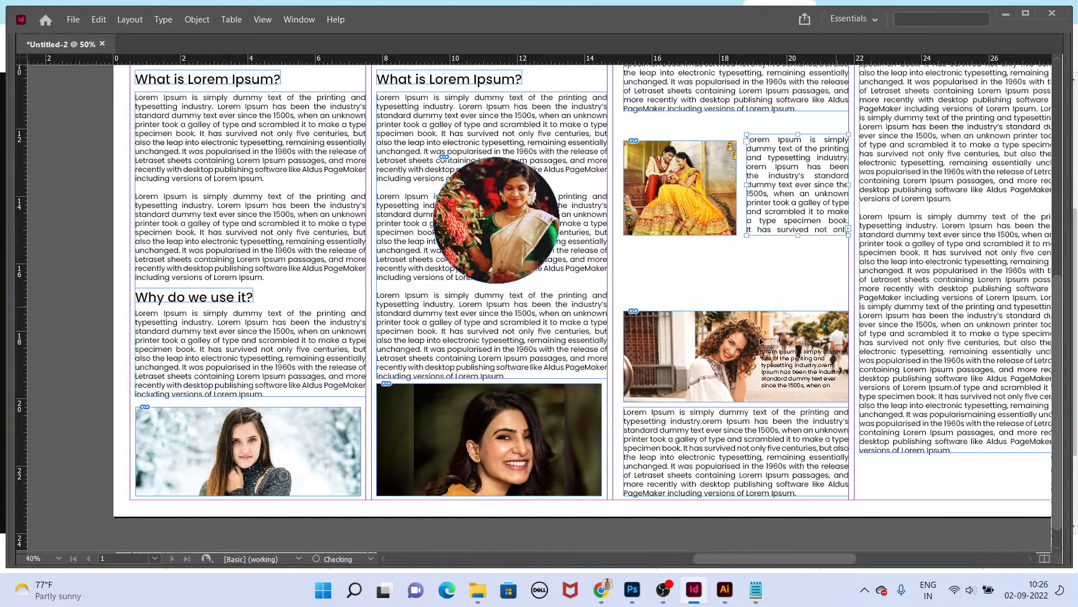
drag(625, 245, 850, 308)
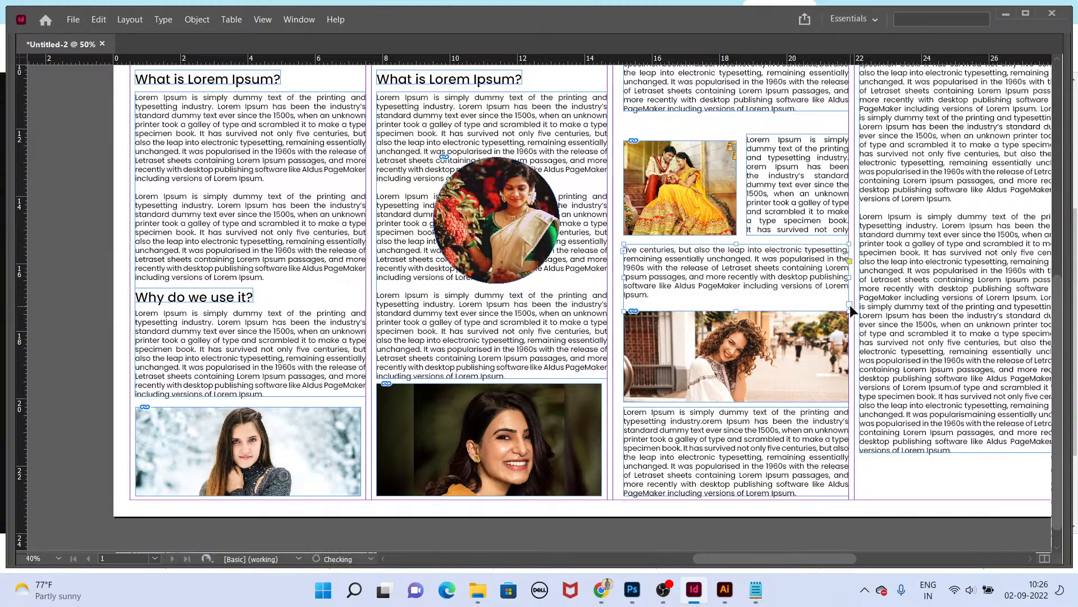
Step: Try to shorten the side text frame beside the couple photo, then undo it
click(882, 363)
scroll(749, 276, up, 1)
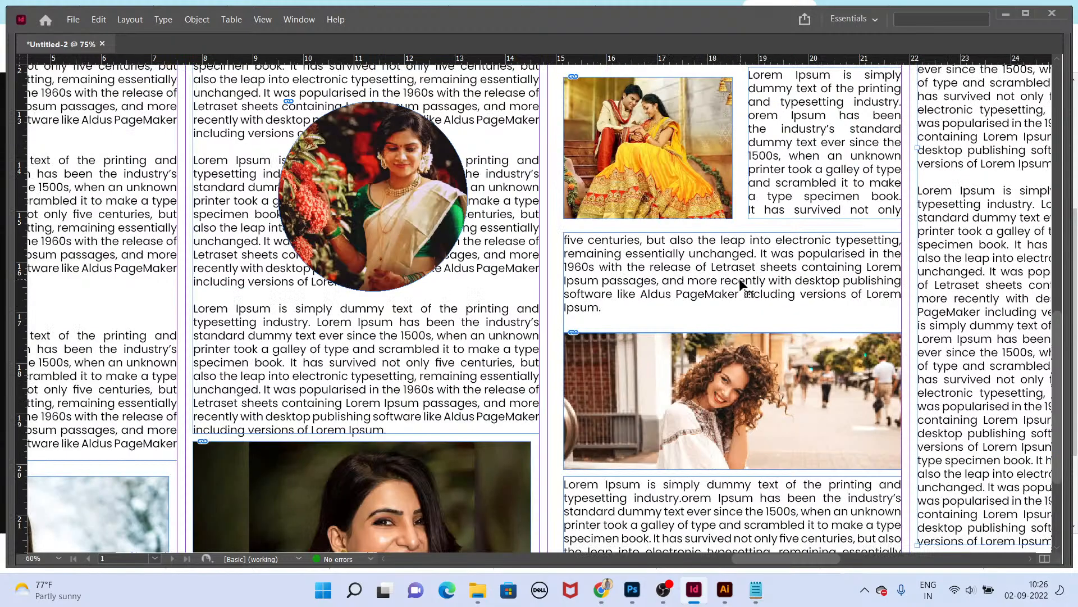
click(797, 215)
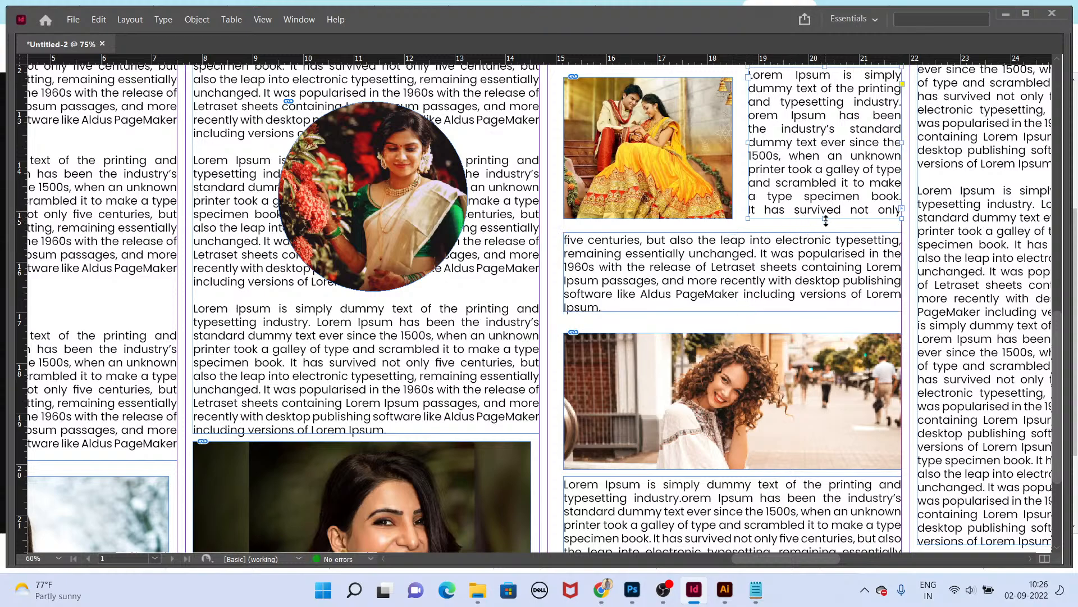
drag(825, 220, 826, 139)
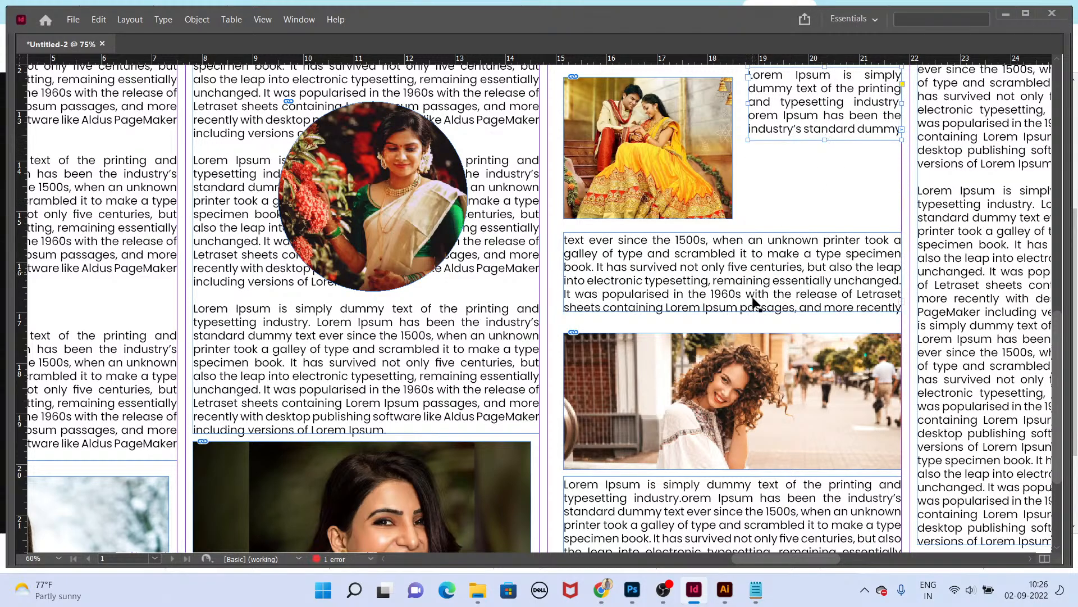
key(ctrl+z)
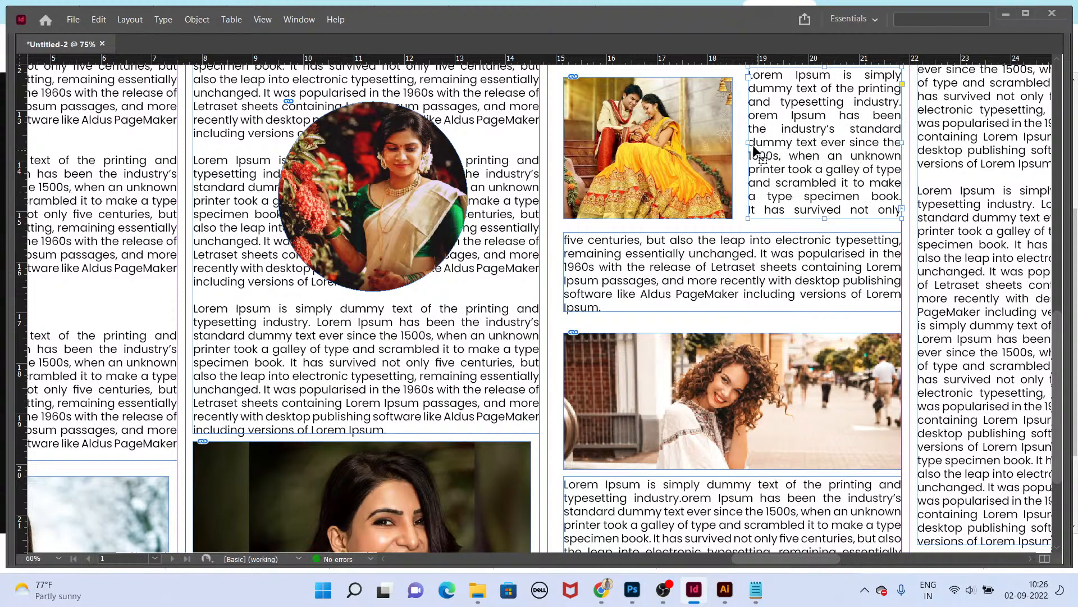
Step: Preview the whole page in presentation mode
key(ctrl+minus)
key(shift+w)
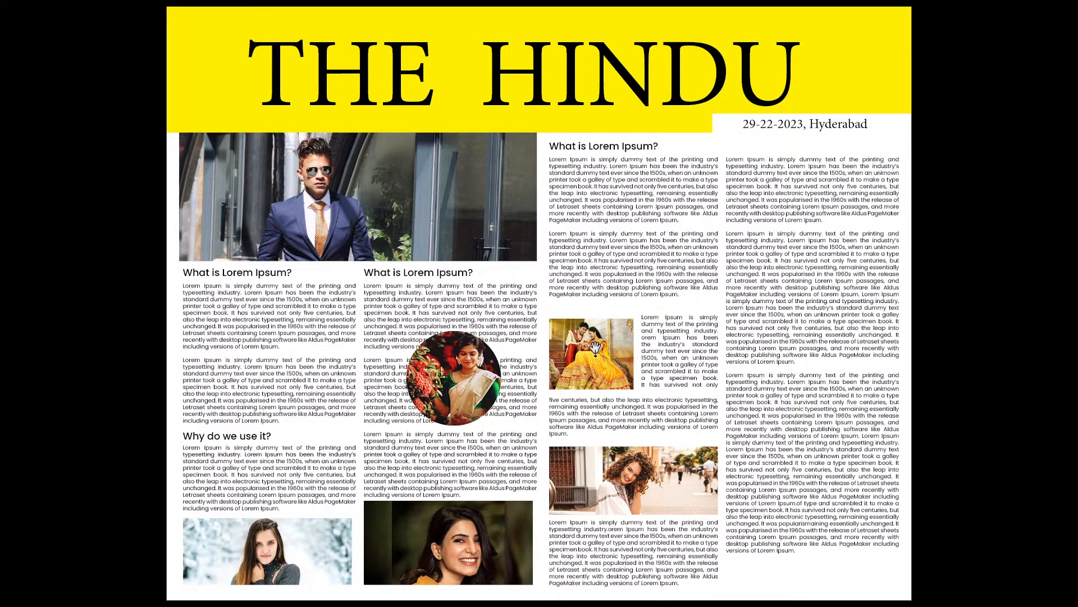
key(Escape)
Step: Move the couple photo and its side text frame slightly higher in the column
key(ctrl+equal)
click(654, 394)
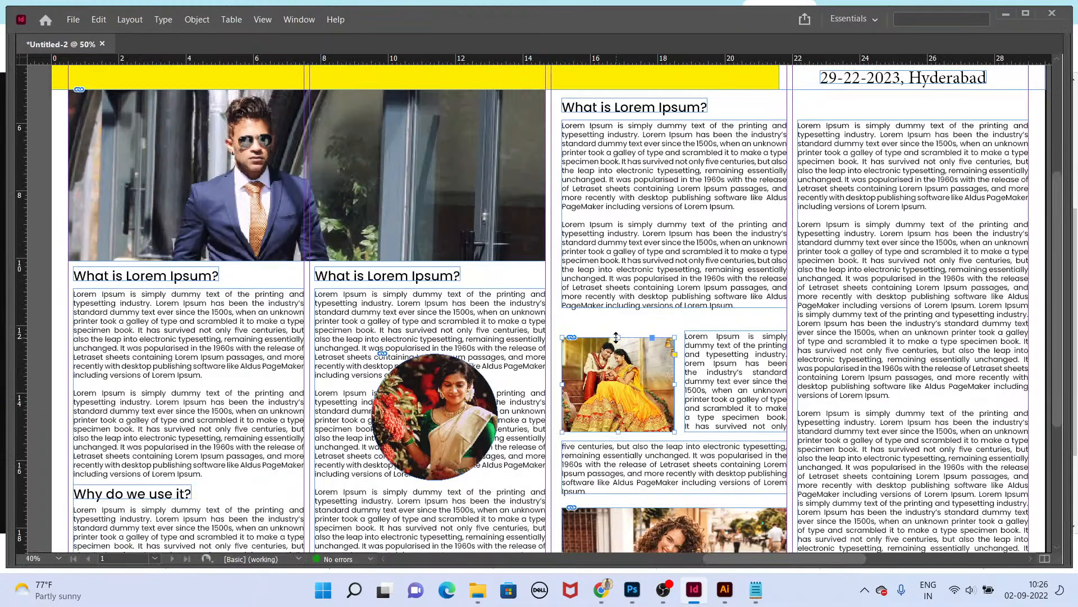
drag(616, 337, 616, 323)
click(730, 345)
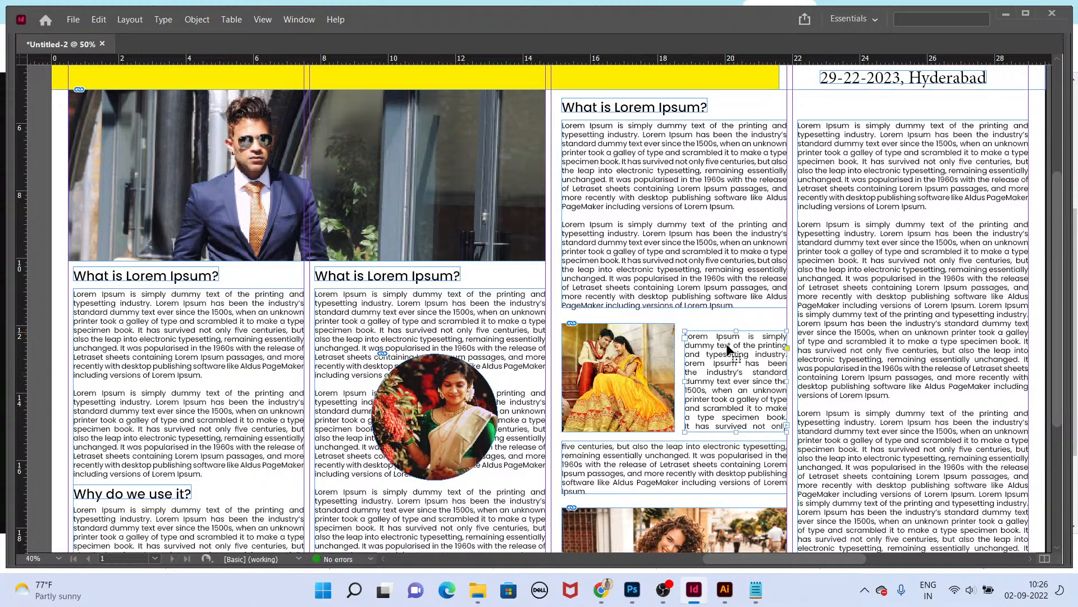
drag(727, 348, 728, 340)
Step: Lengthen the side text frame down toward the threaded frame below
click(714, 450)
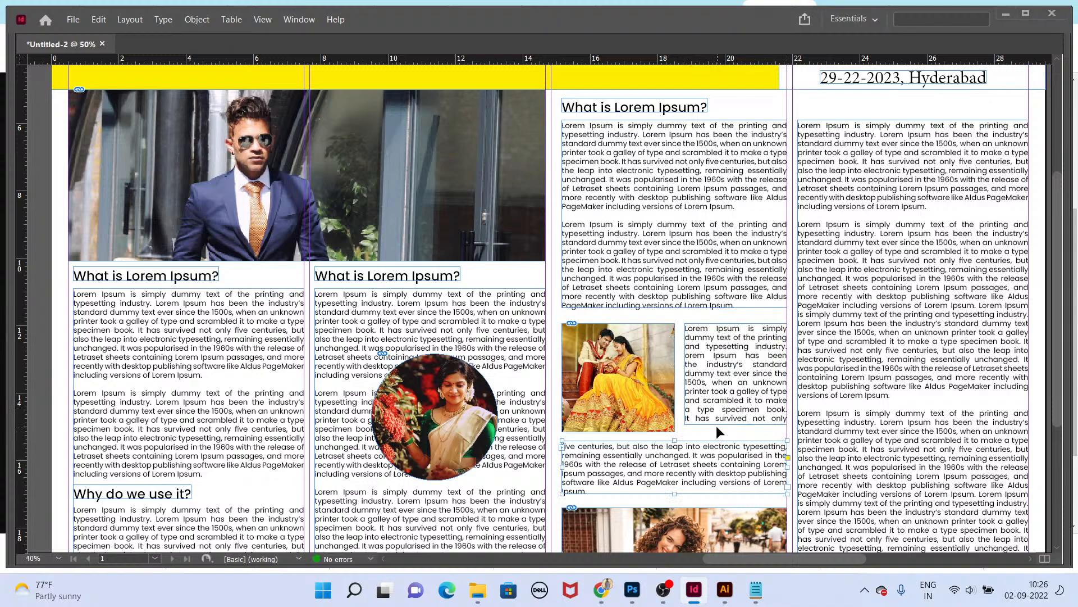
click(718, 422)
drag(727, 427, 728, 448)
Step: Preview the page in presentation mode again
key(shift+w)
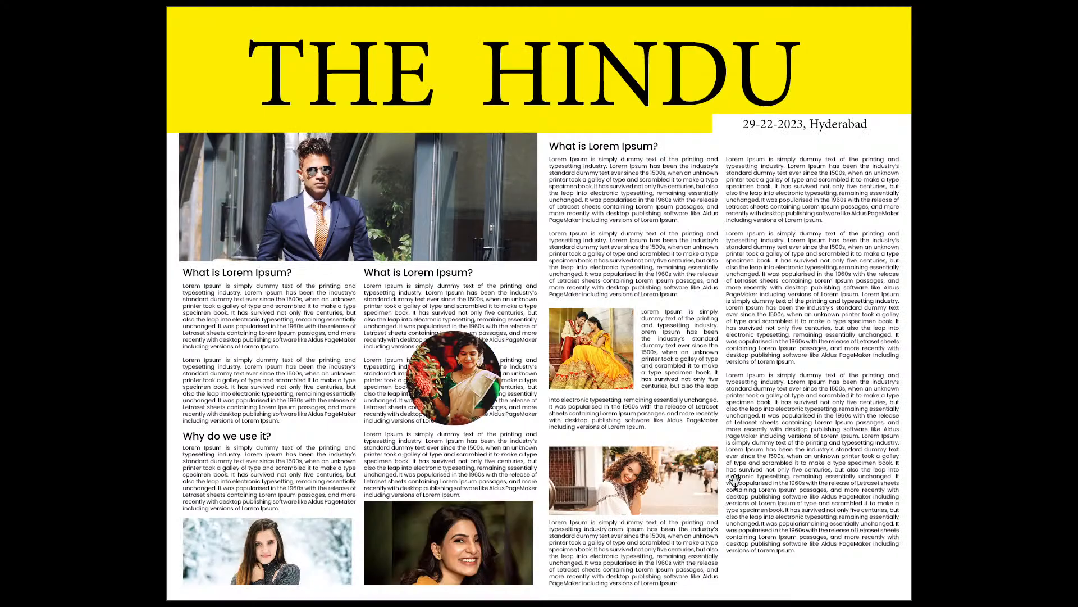
key(Escape)
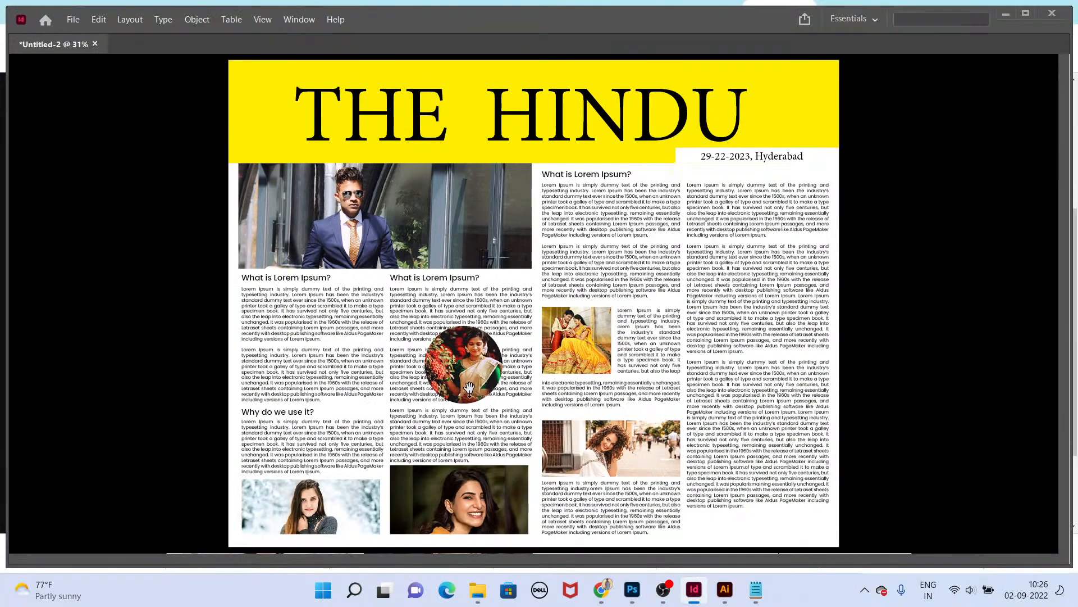
Step: Switch to the browser and browse Eenadu front page references, opening one image in a new tab
key(alt+Tab)
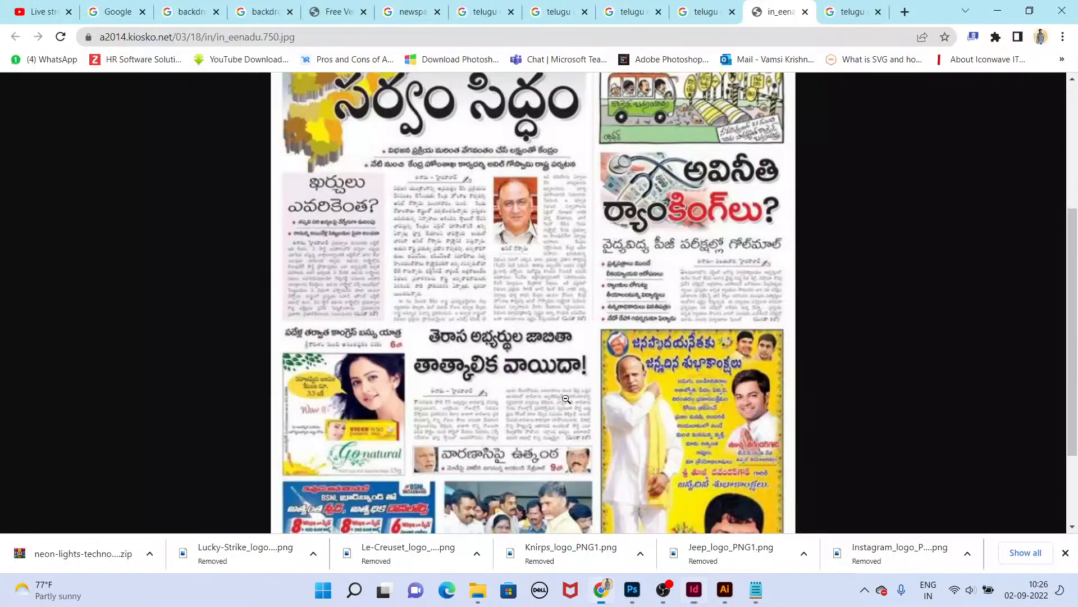
click(490, 366)
key(ctrl+w)
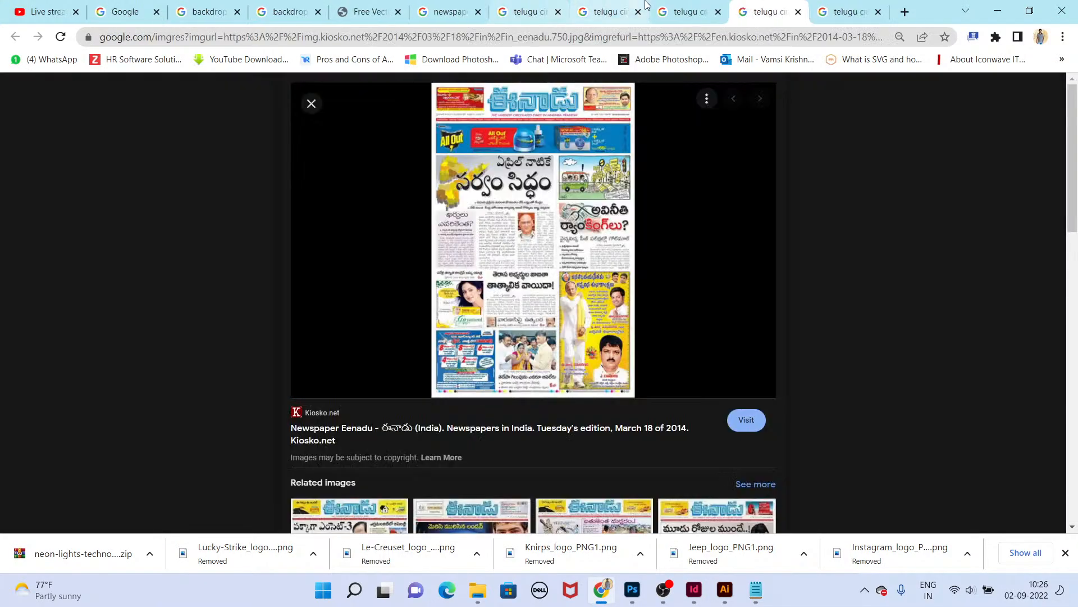
click(646, 5)
scroll(614, 450, down, 5)
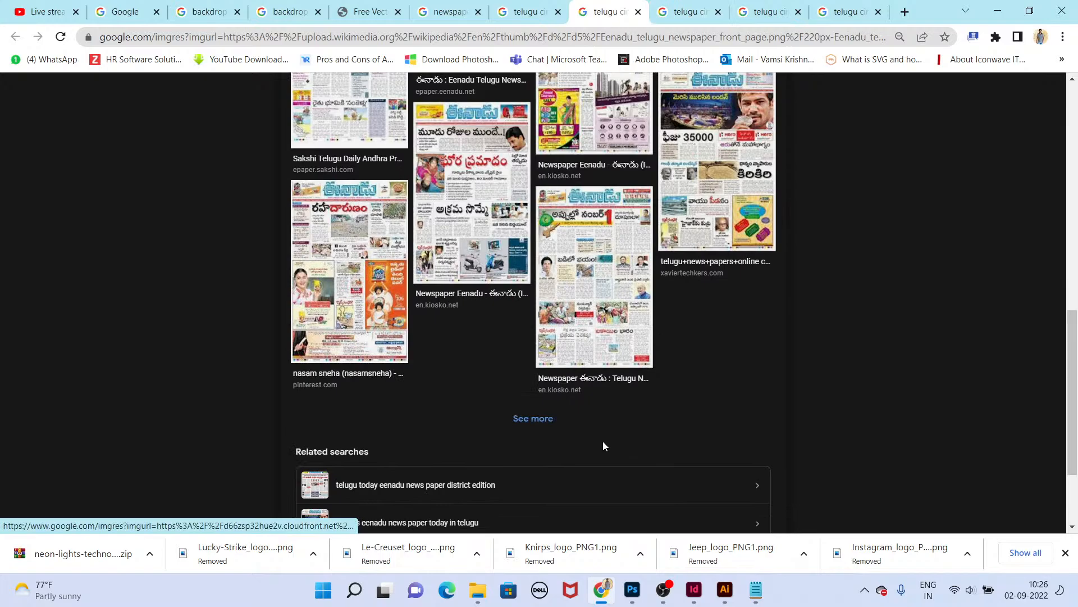
click(303, 293)
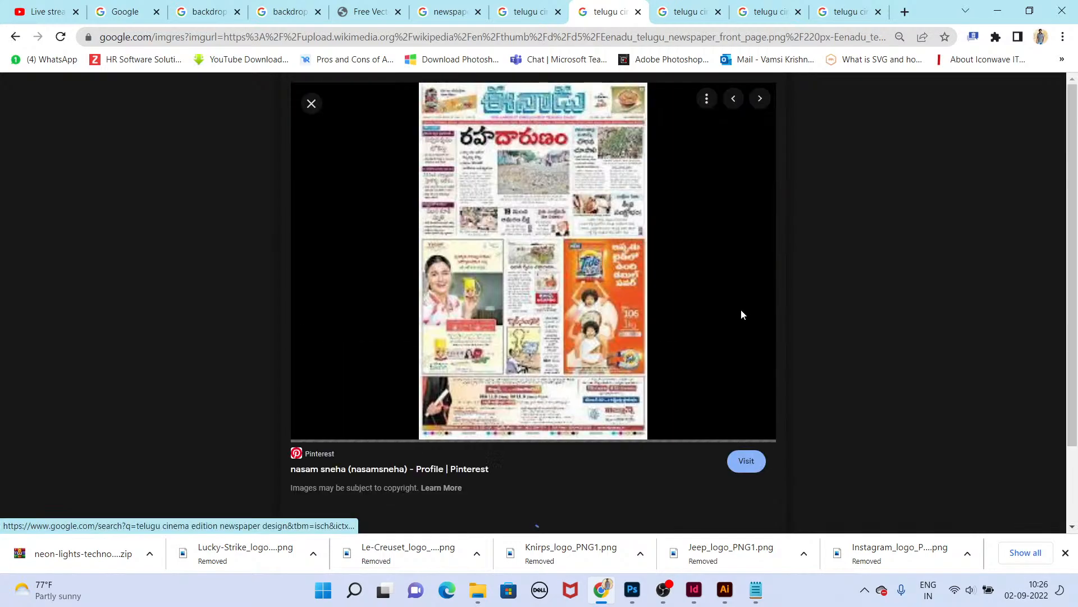
click(780, 5)
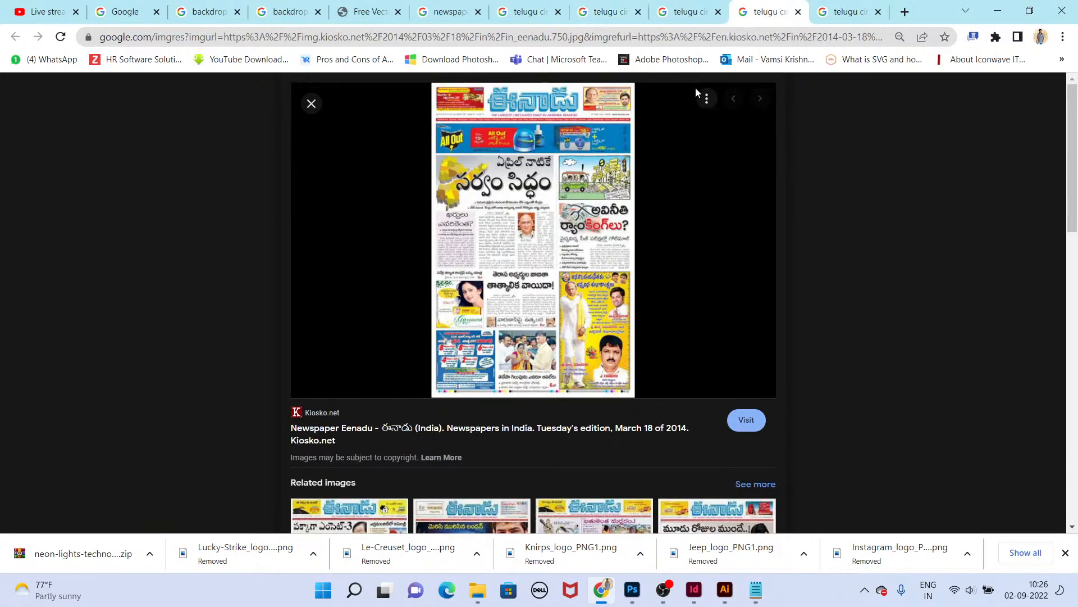
click(688, 11)
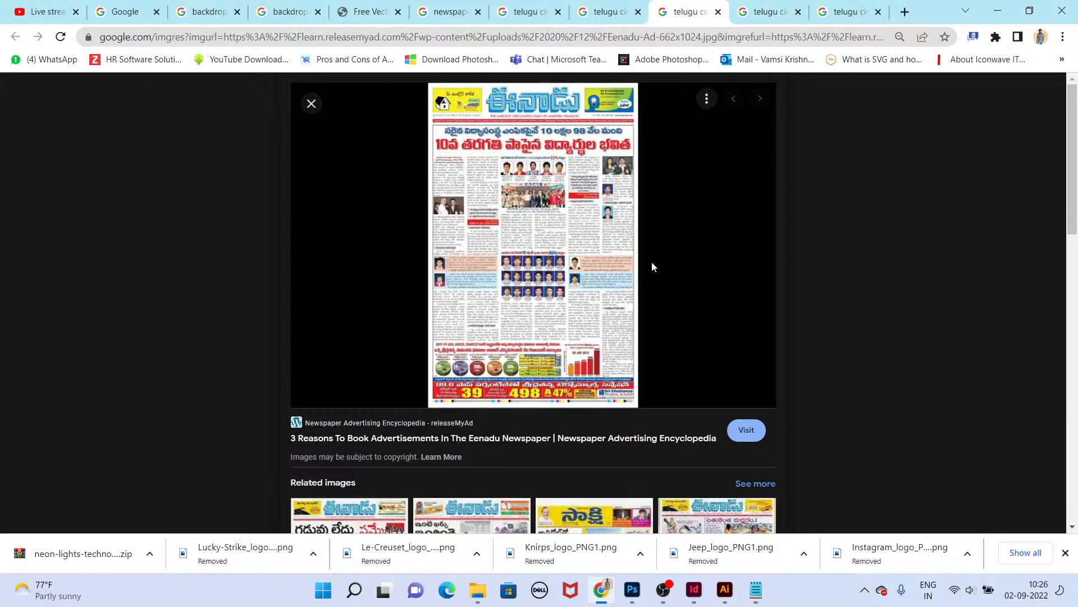
right_click(561, 215)
click(623, 353)
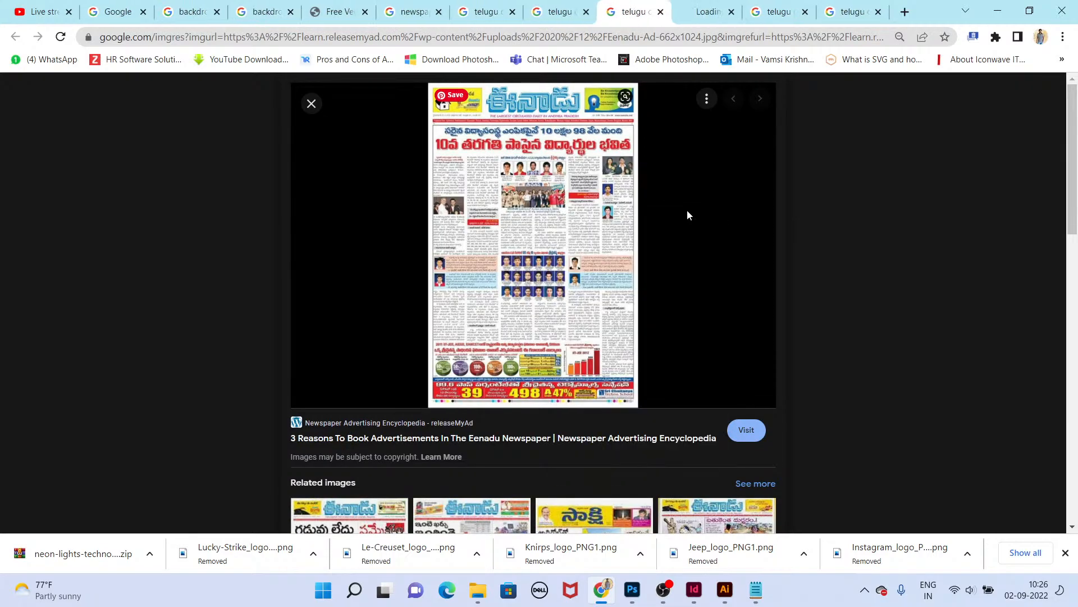
Step: Move the circular photo frame slightly higher within the second column
click(705, 12)
click(623, 345)
key(alt+Tab)
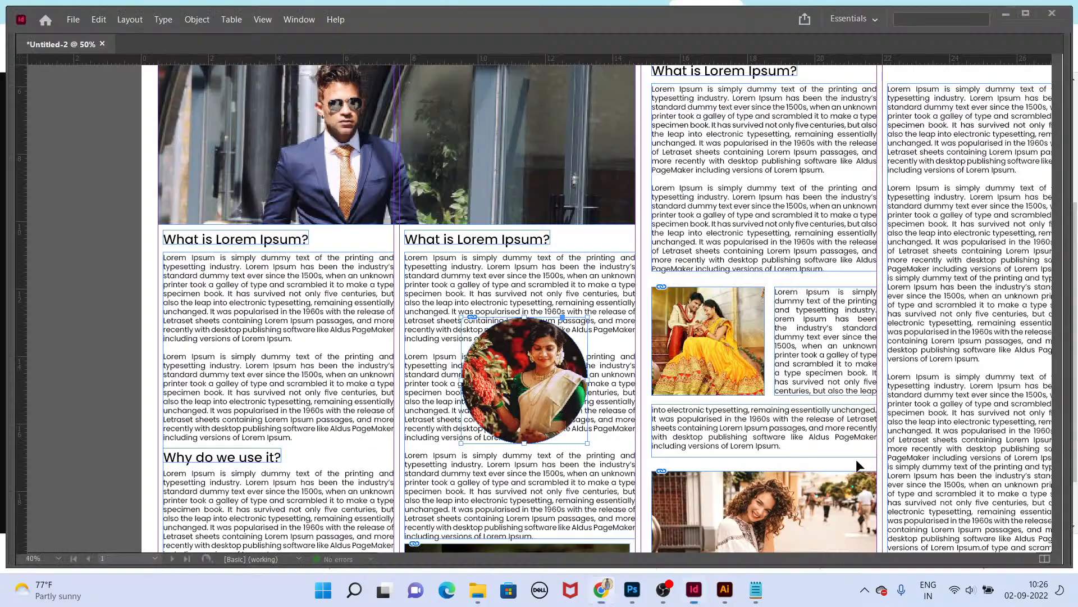
drag(560, 357, 556, 339)
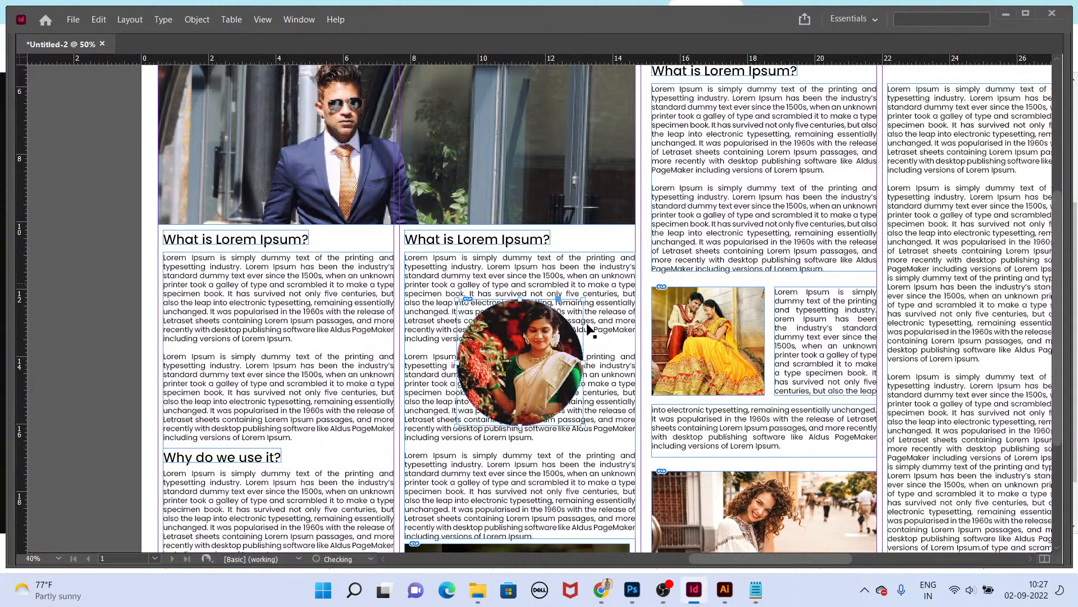
Step: Search images for telugu newspaper cinema and open one newspaper reference image in a new tab
key(alt+Tab)
key(ctrl+t)
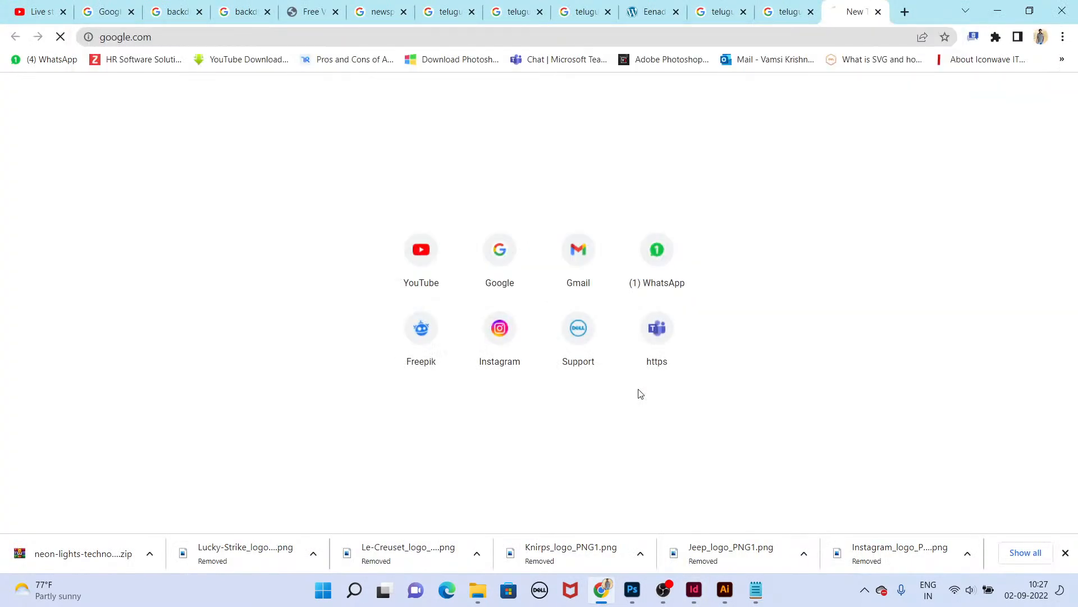
text(telugu)
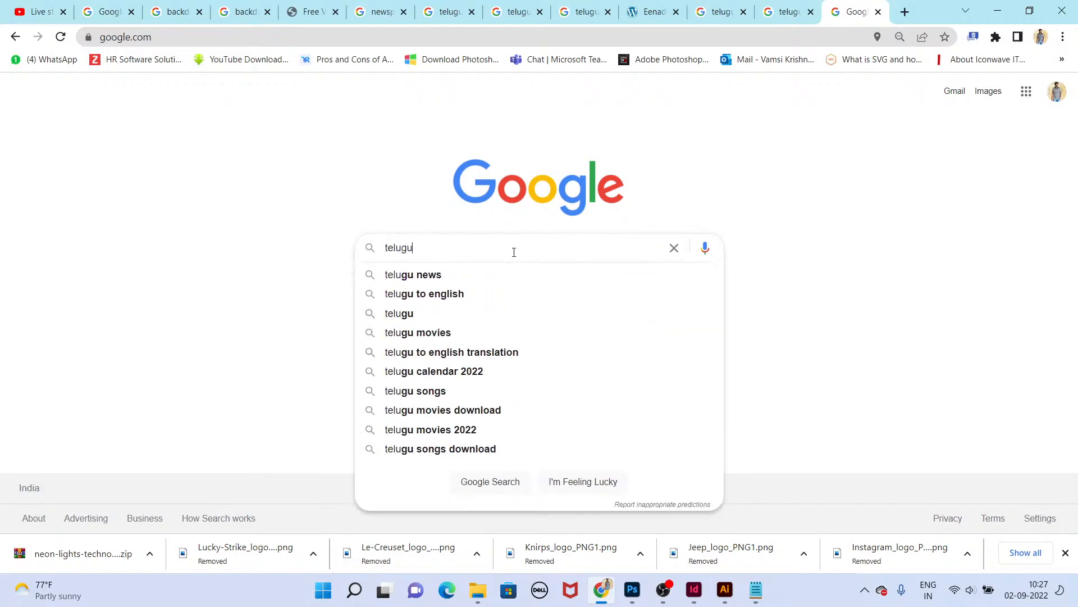
text( newspaper)
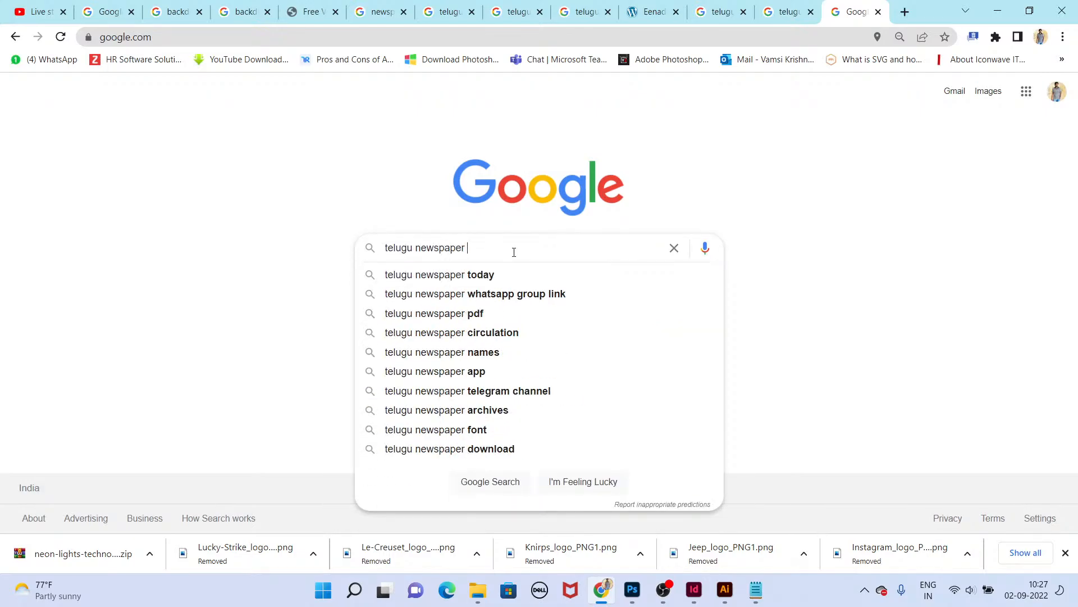
key(Return)
text(cinema)
key(Return)
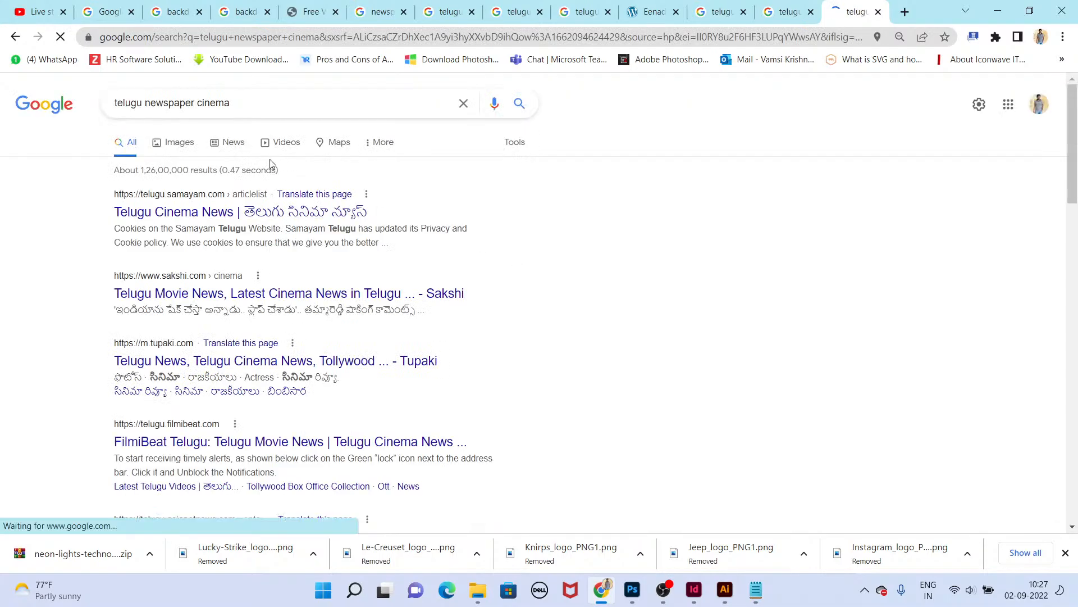
click(179, 144)
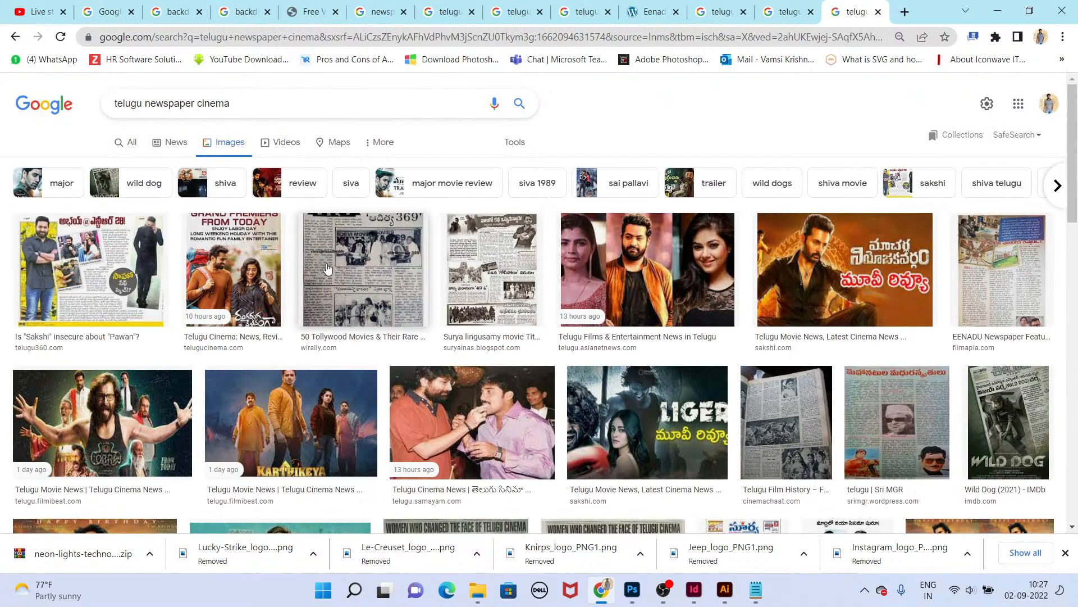
click(90, 270)
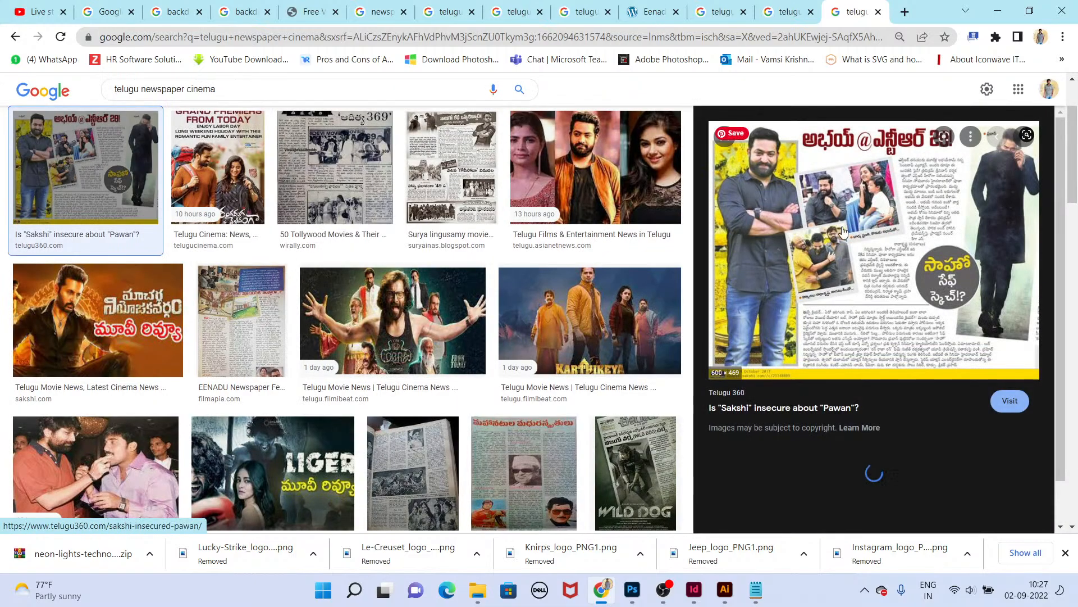
right_click(842, 231)
click(870, 362)
key(ctrl+Tab)
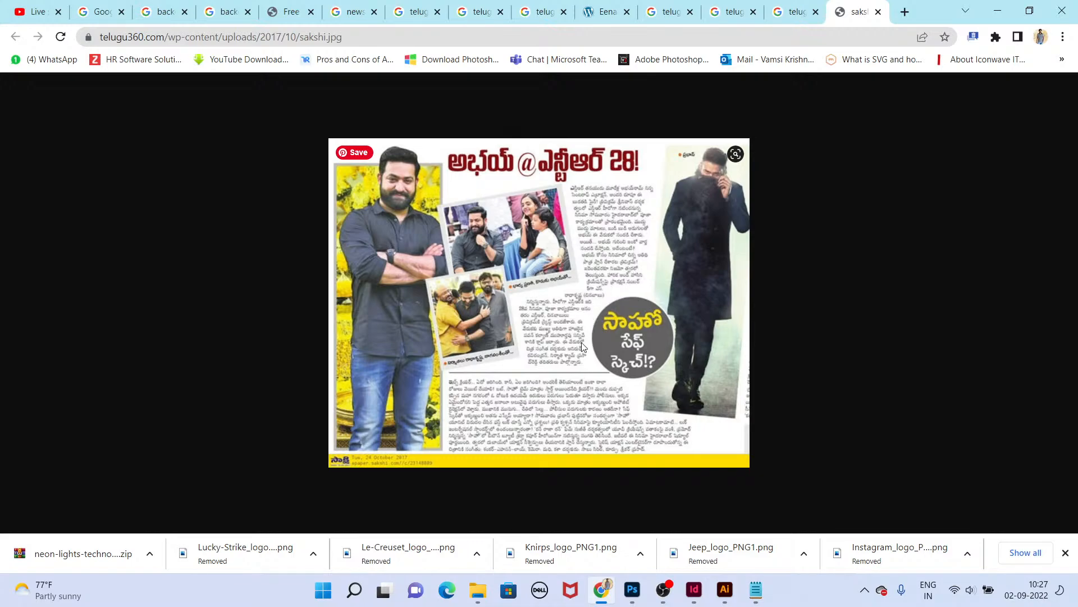
key(alt+Tab)
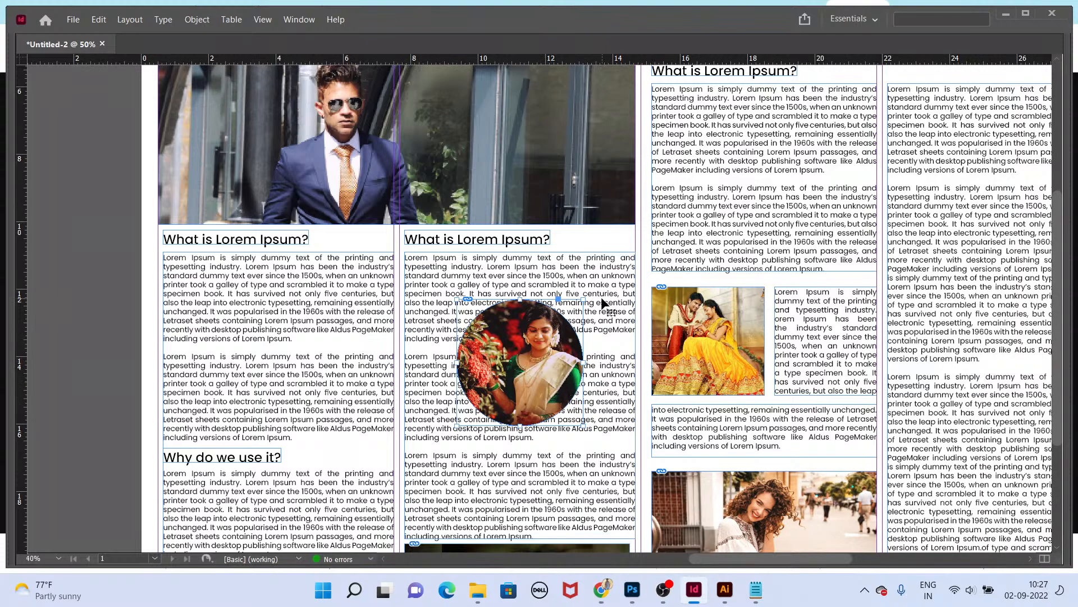
Step: Select the circular photo and open the Text Wrap panel
click(597, 327)
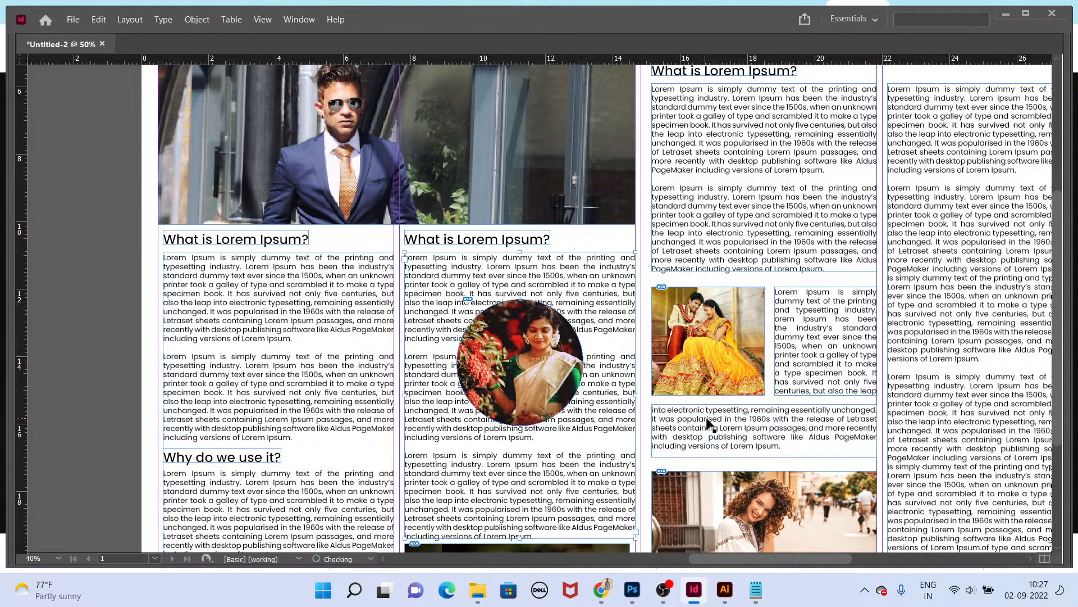
click(711, 425)
click(554, 366)
key(Tab)
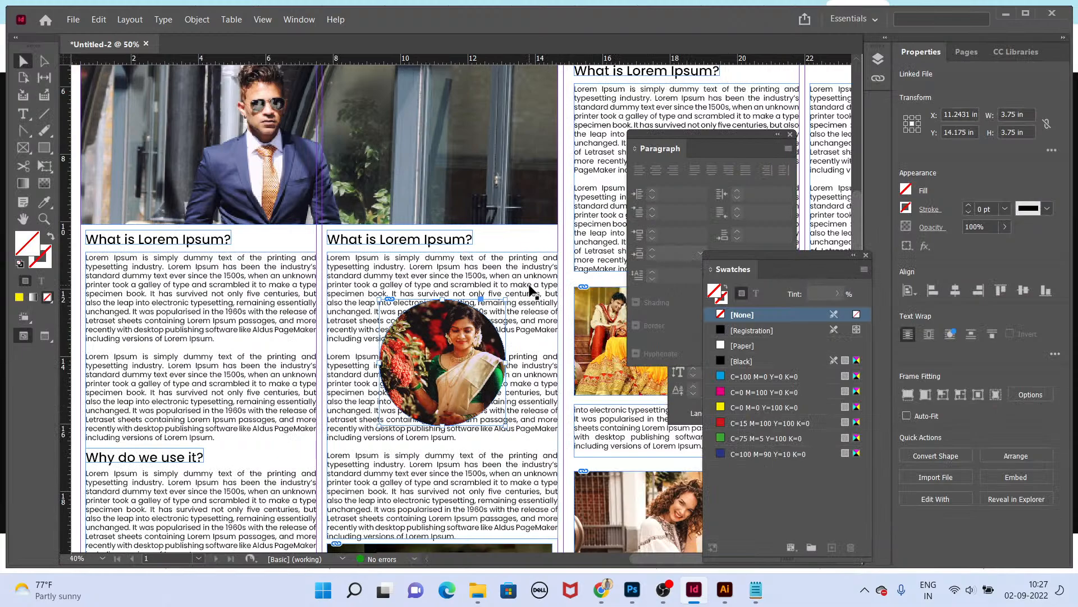
key(ctrl+alt+w)
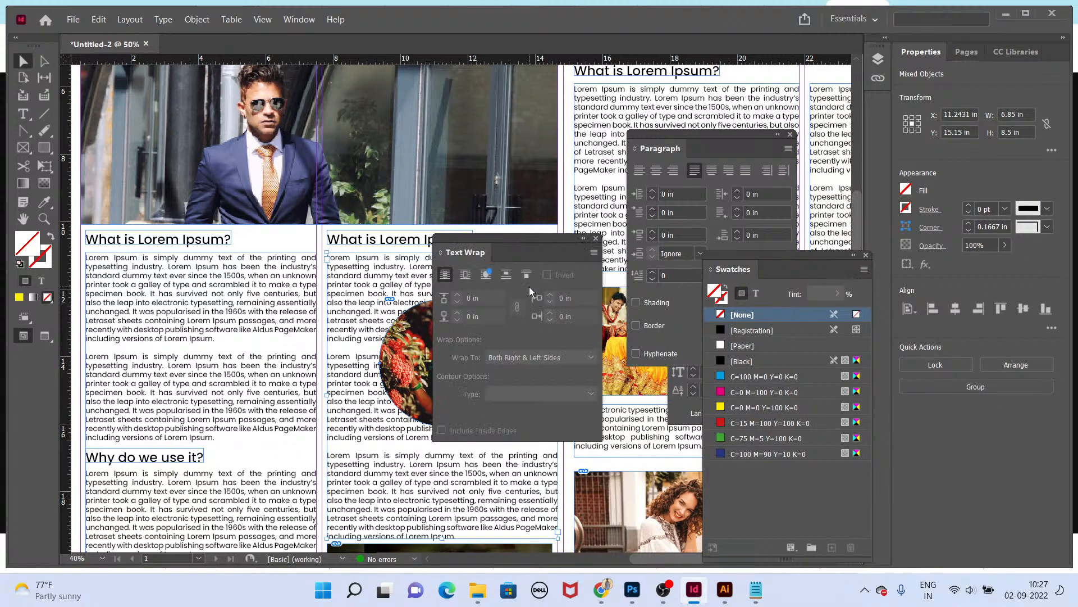
Step: Add a Notepad note pairing ctrl+alt+w with text wrap
key(alt+Tab)
key(alt+Tab)
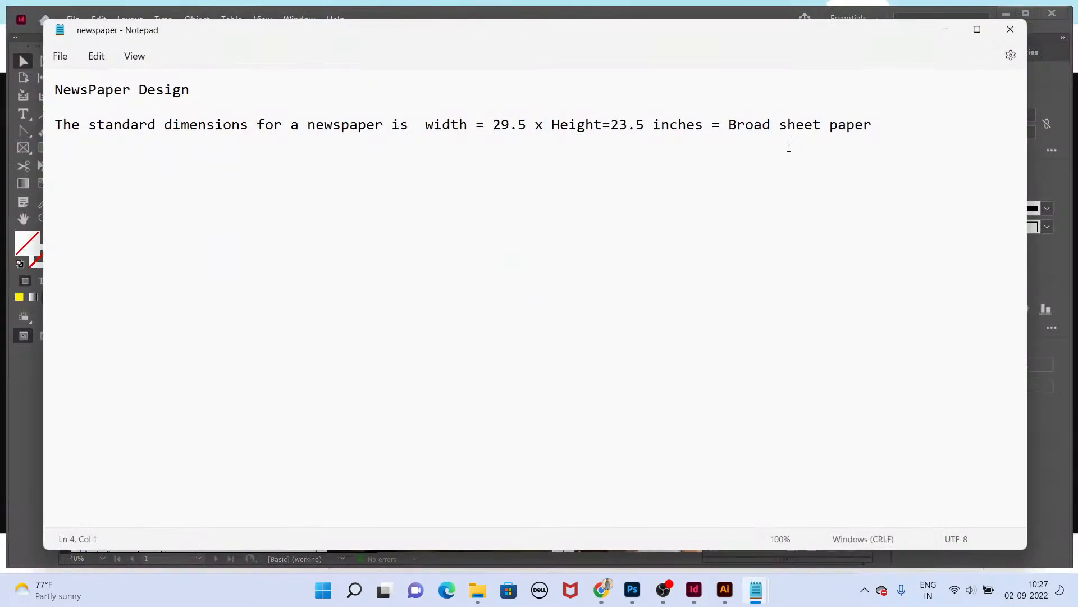
key(Return)
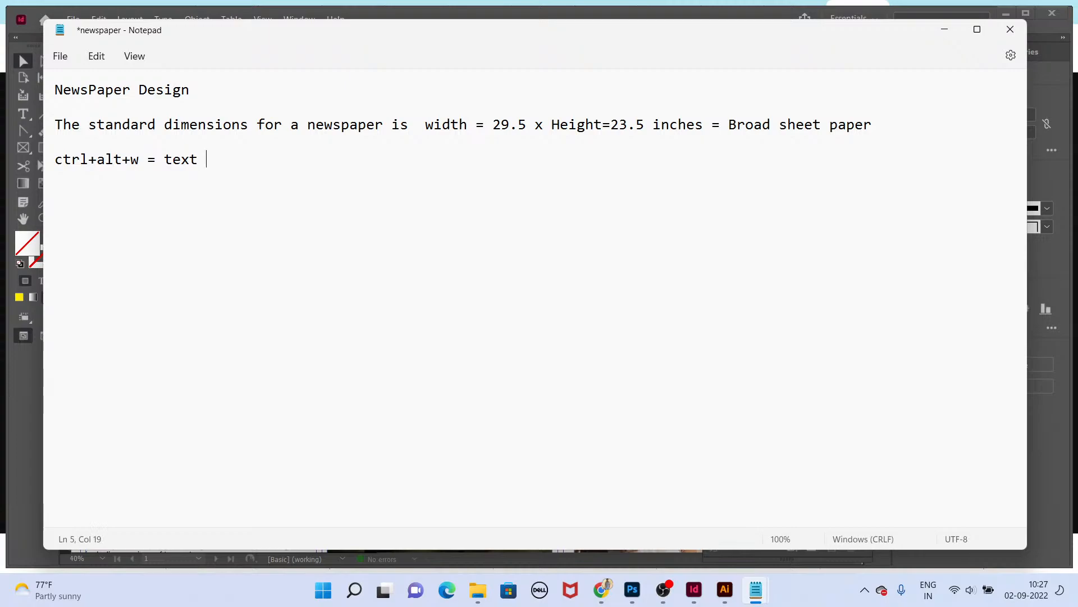
text(wrap)
key(alt+Tab)
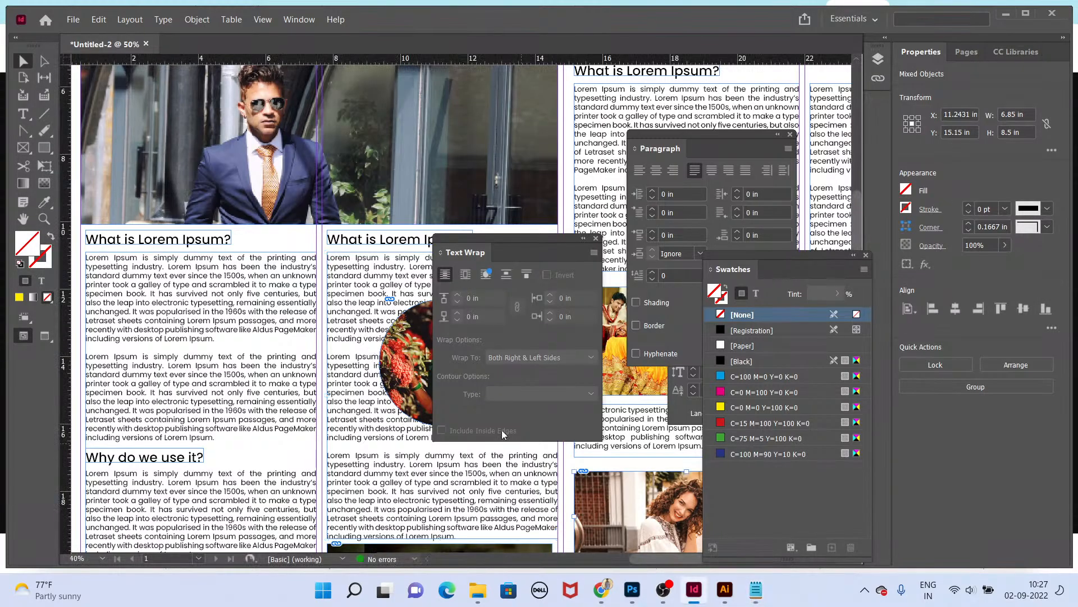
Step: Apply a wrap around object shape text wrap to the circular photo
click(422, 382)
shift+click(375, 378)
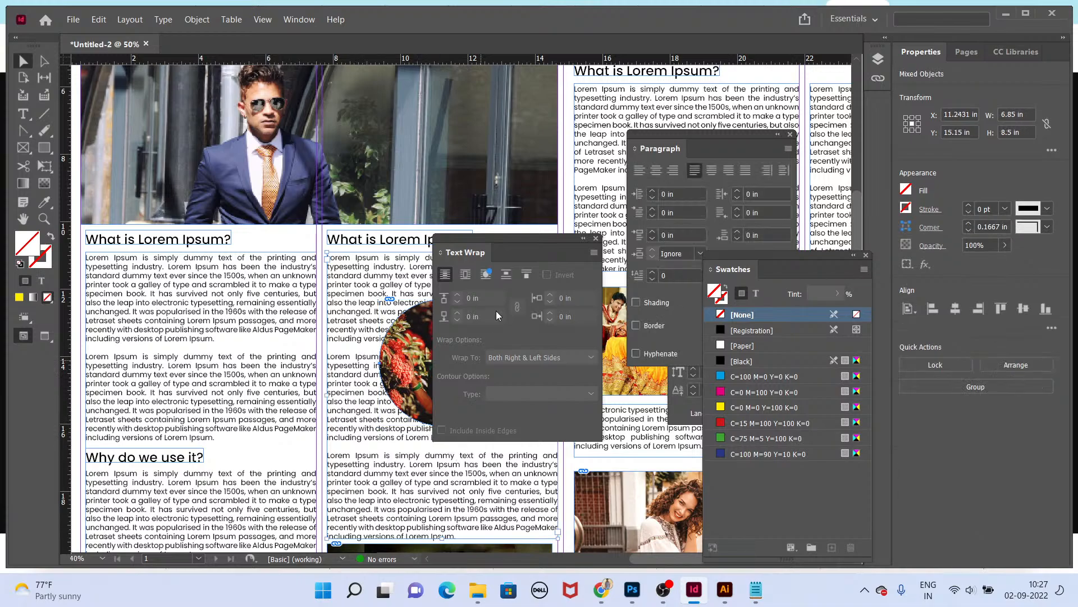
click(464, 278)
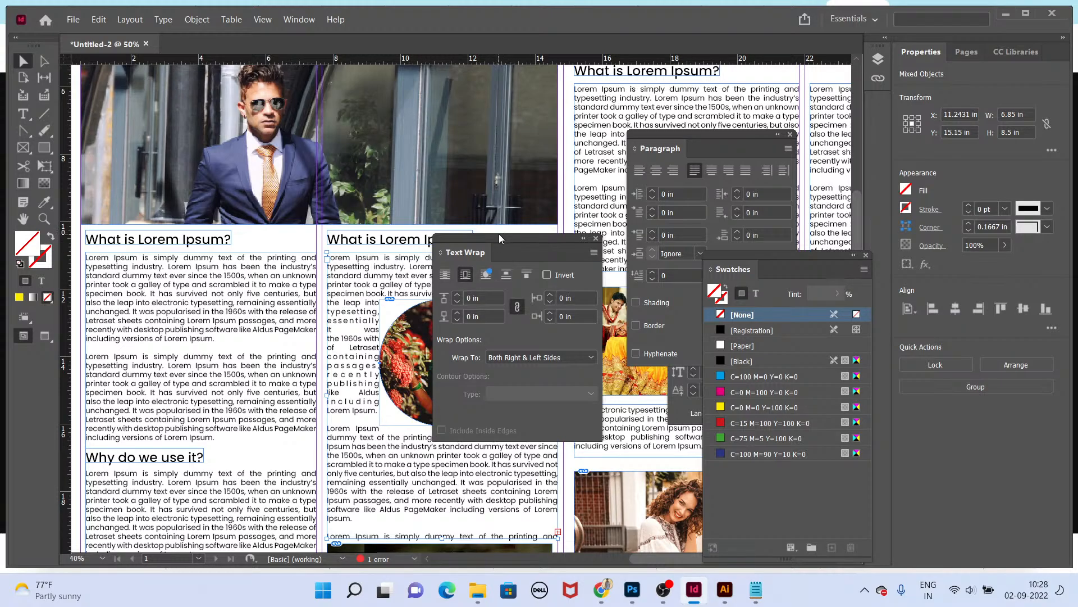
drag(497, 235, 595, 260)
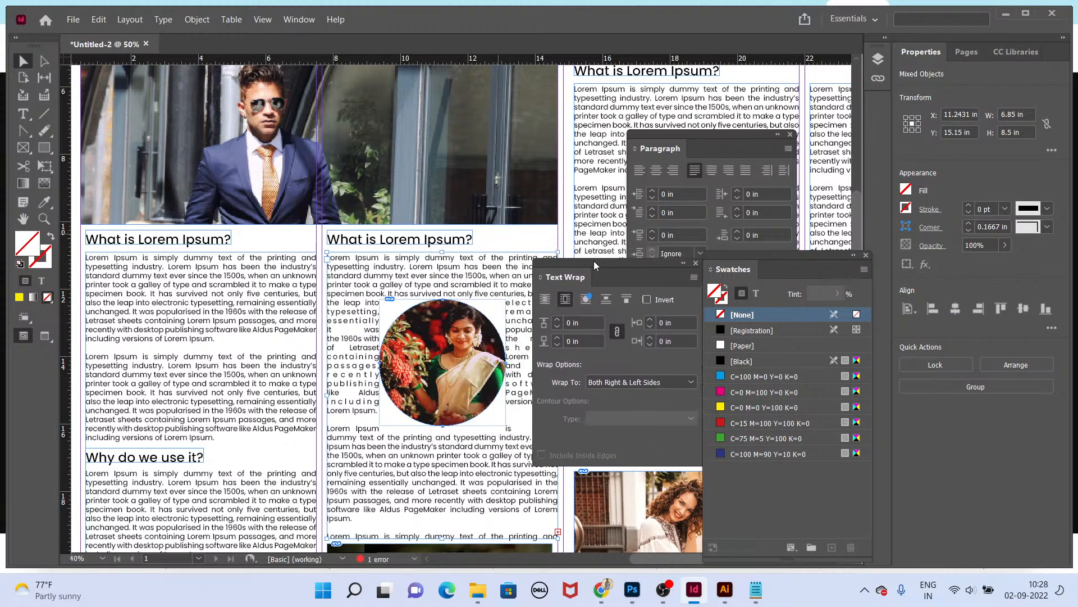
click(587, 305)
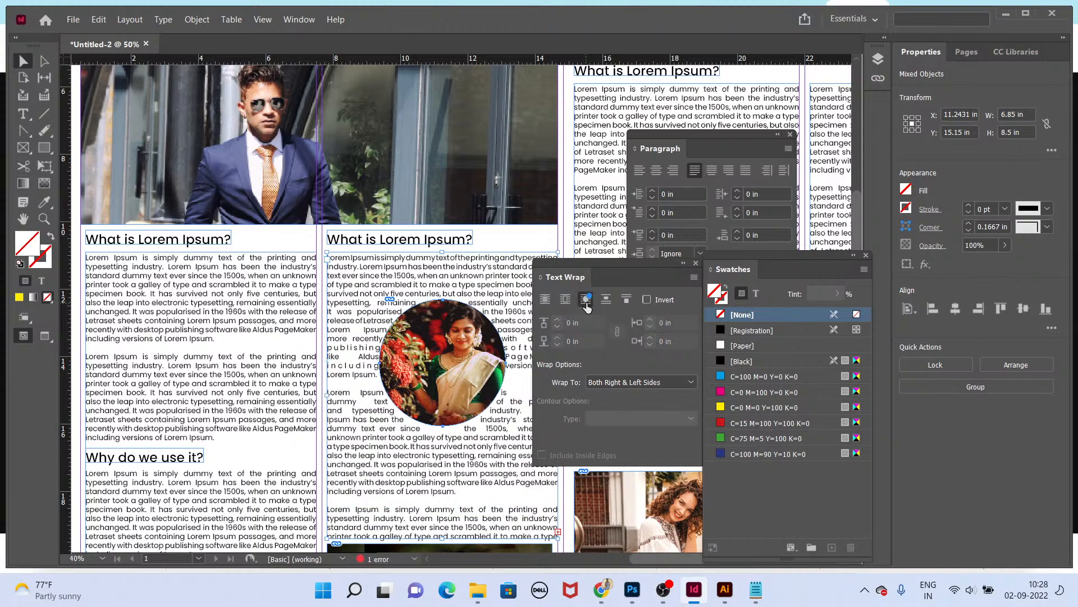
Step: Increase the circular photo's text wrap offset to 0.25 in
click(449, 365)
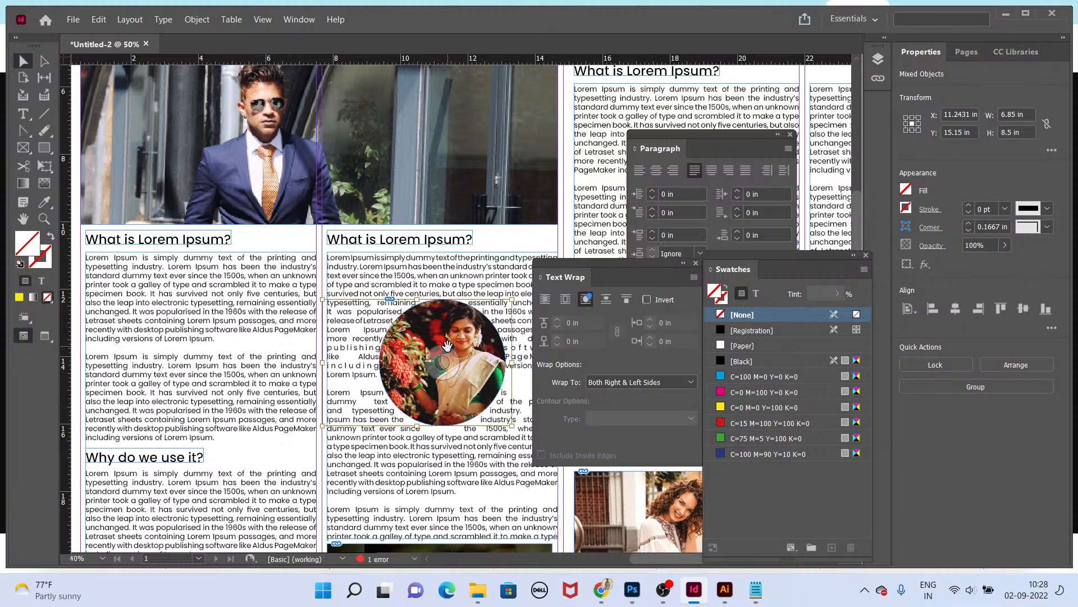
click(485, 448)
click(487, 406)
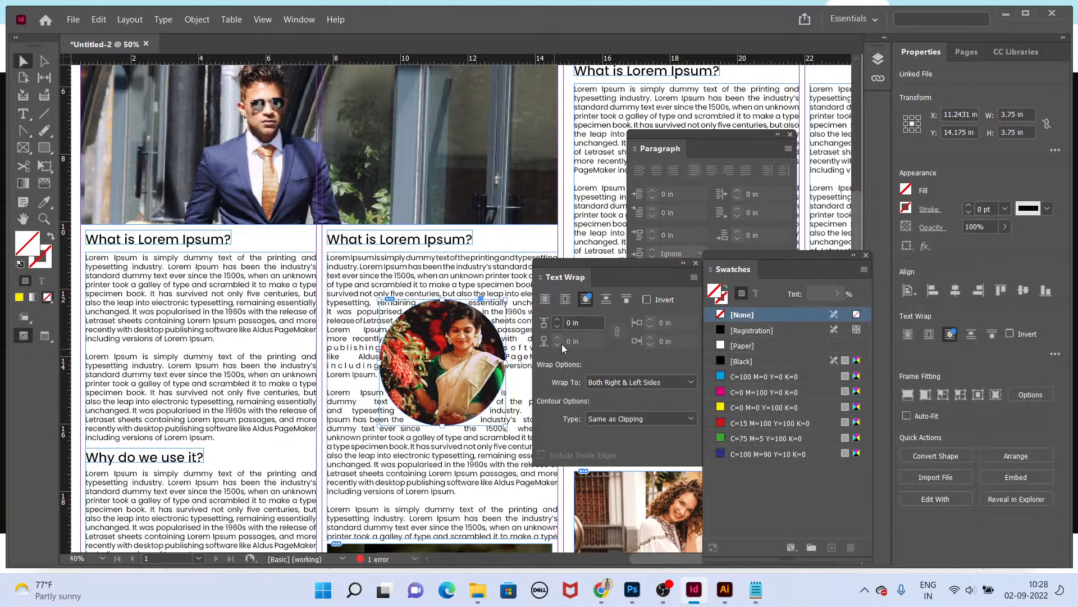
click(557, 319)
click(557, 319)
click(557, 319)
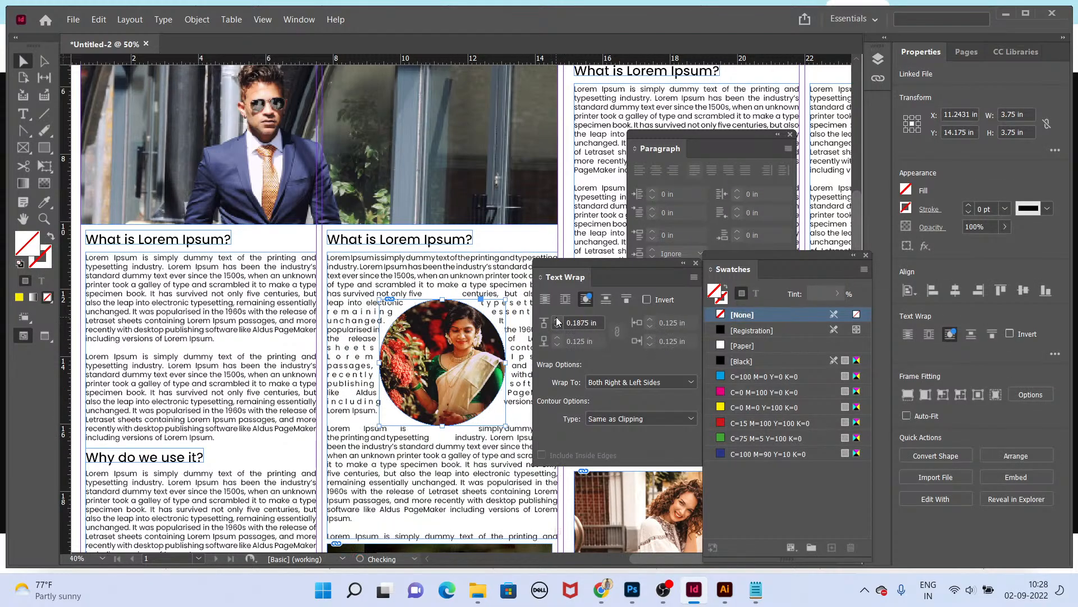
click(557, 319)
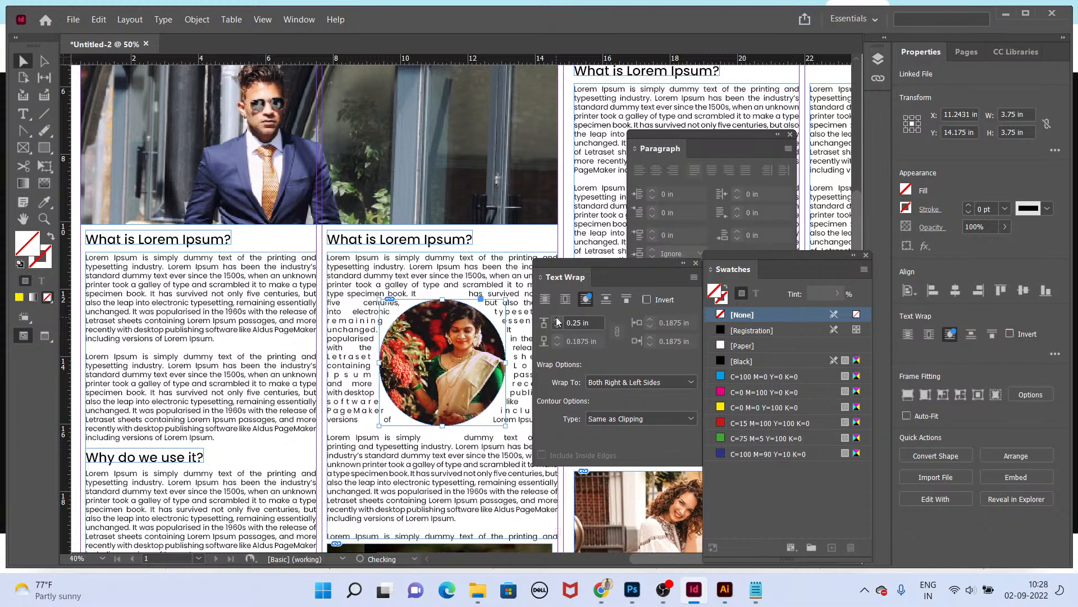
click(482, 468)
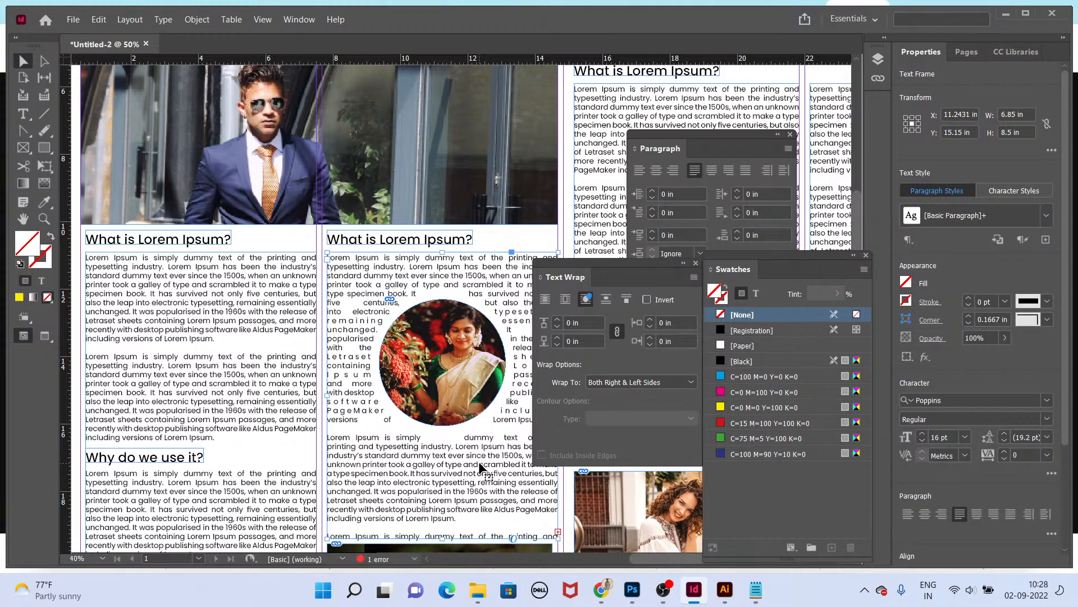
Step: Preview the page and shift the circular photo toward the left of the second column
key(shift+w)
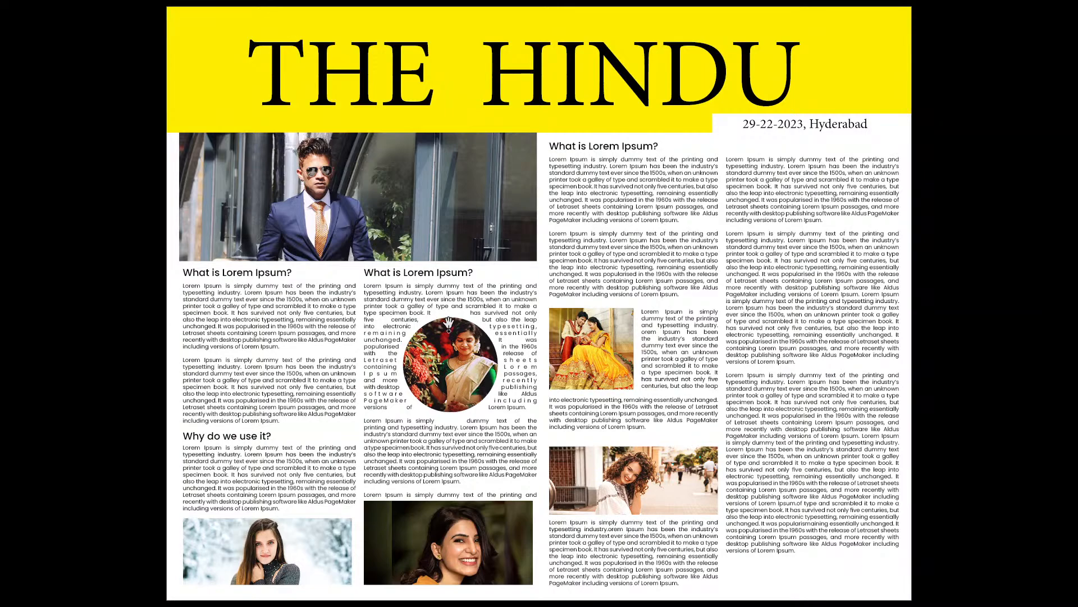
key(shift+w)
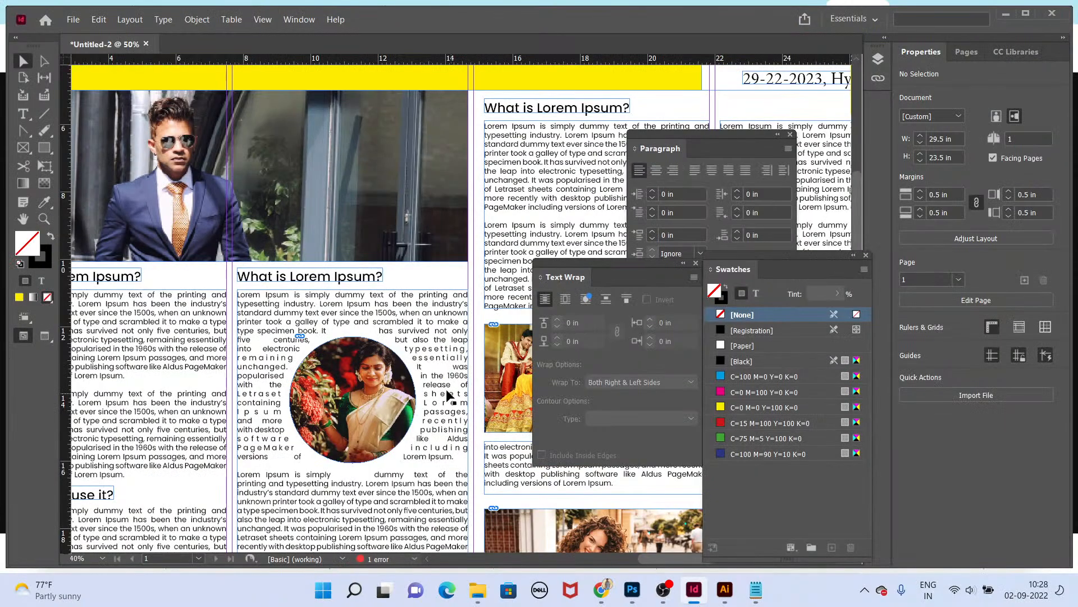
drag(414, 402, 363, 423)
Step: Preview the page in presentation mode again
key(shift+w)
key(shift+w)
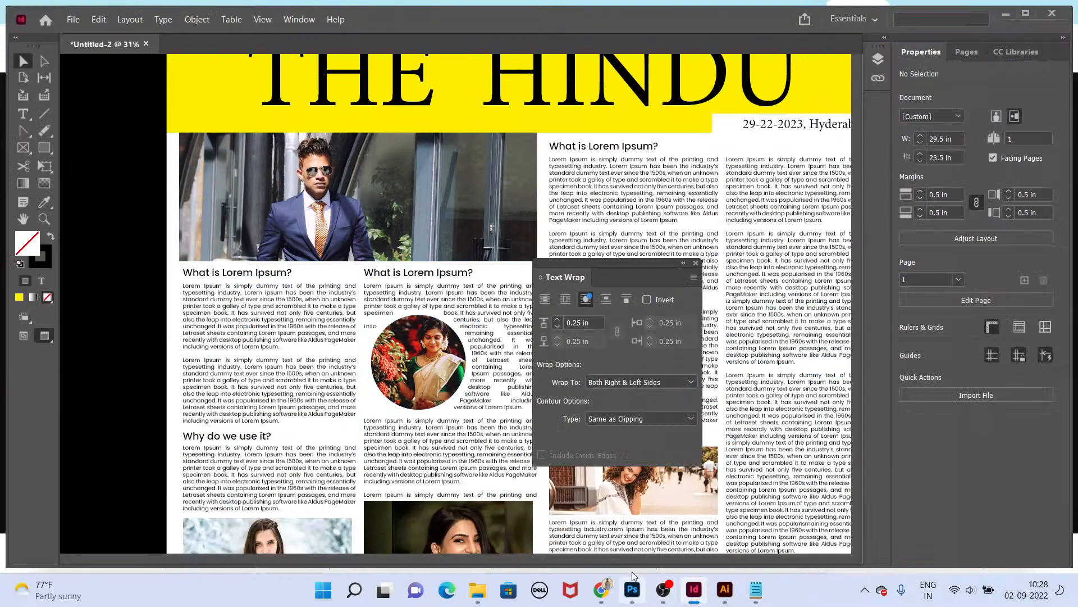
Step: Set the circular photo's text wrap to Right Side
click(337, 415)
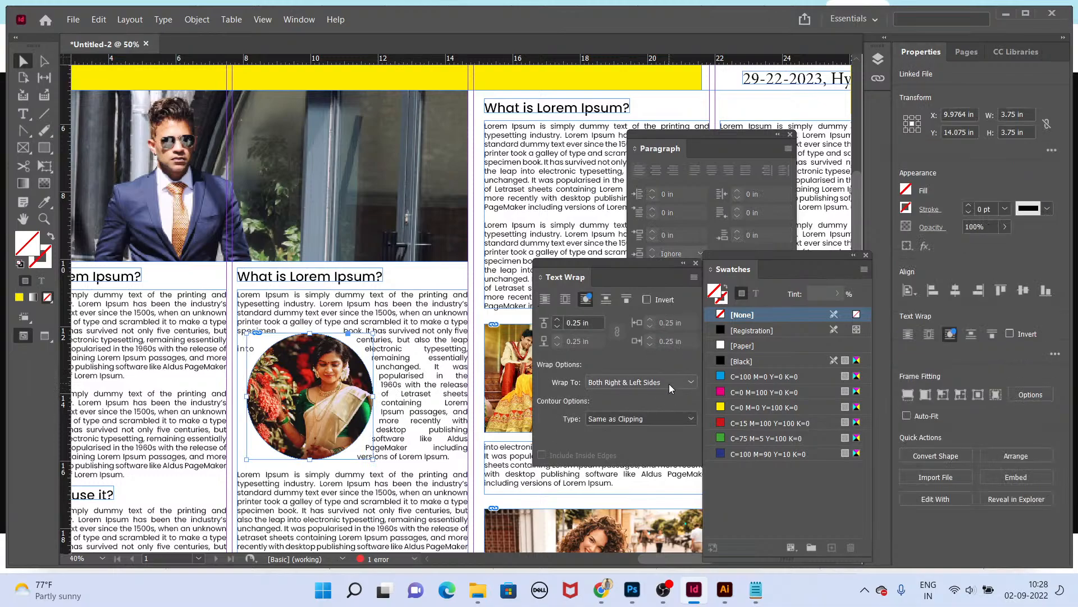
click(669, 383)
click(645, 396)
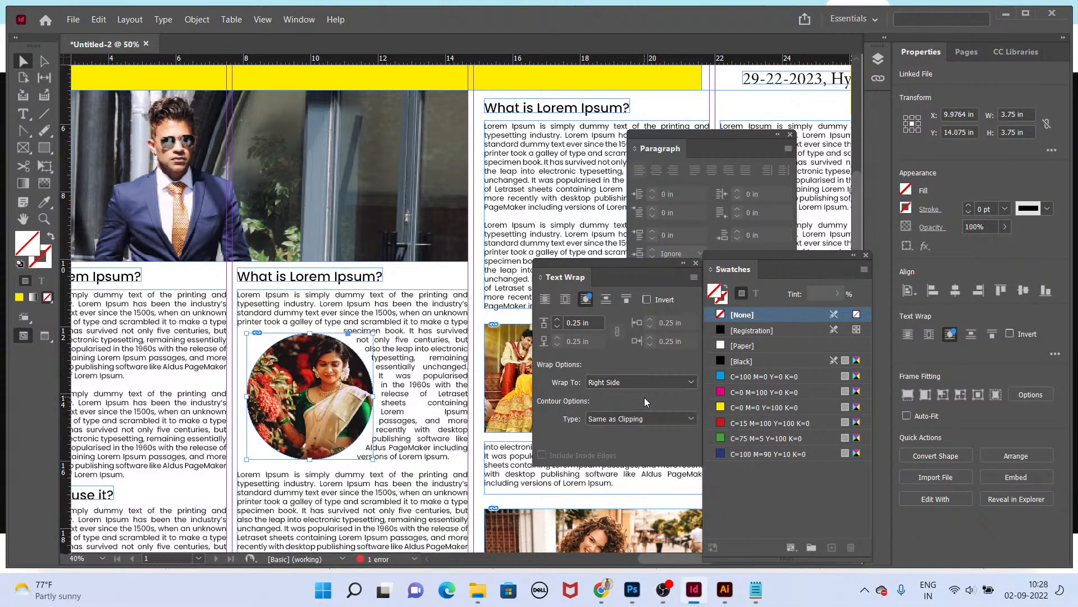
click(643, 381)
click(648, 416)
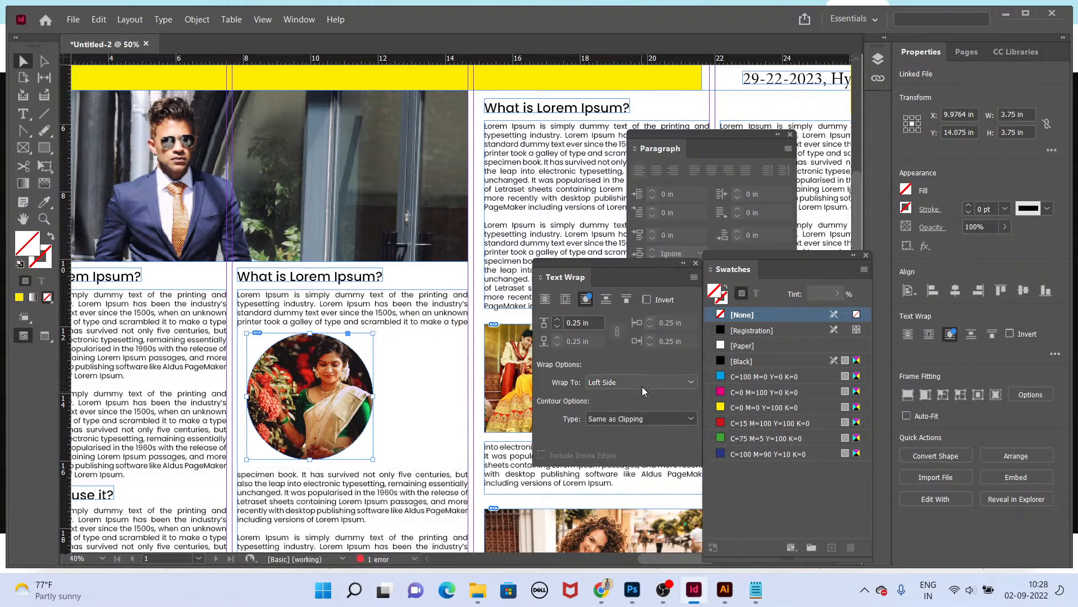
click(642, 386)
click(642, 413)
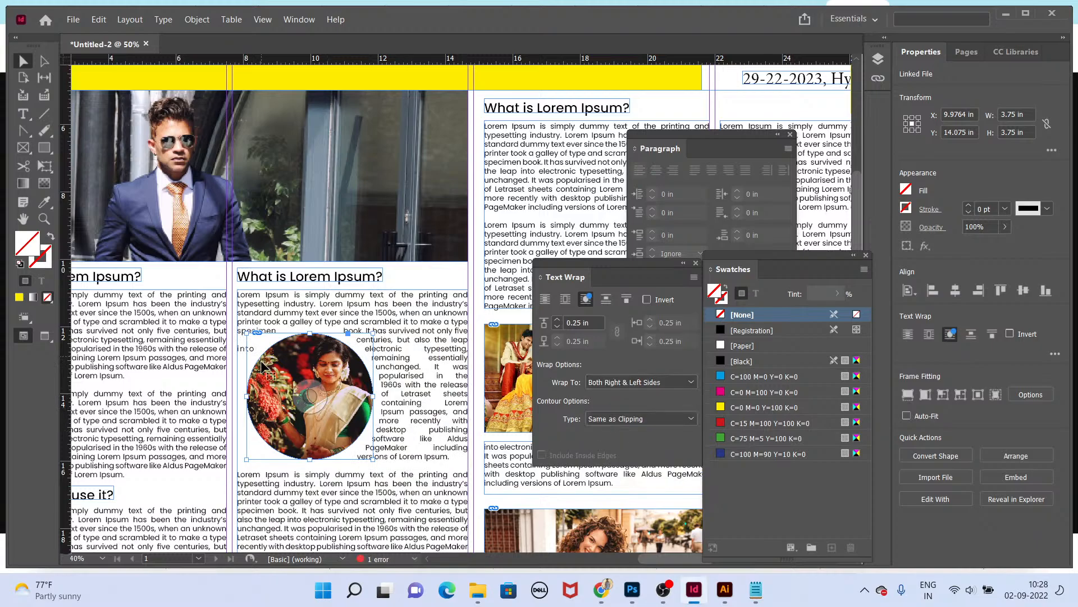
click(619, 384)
click(613, 397)
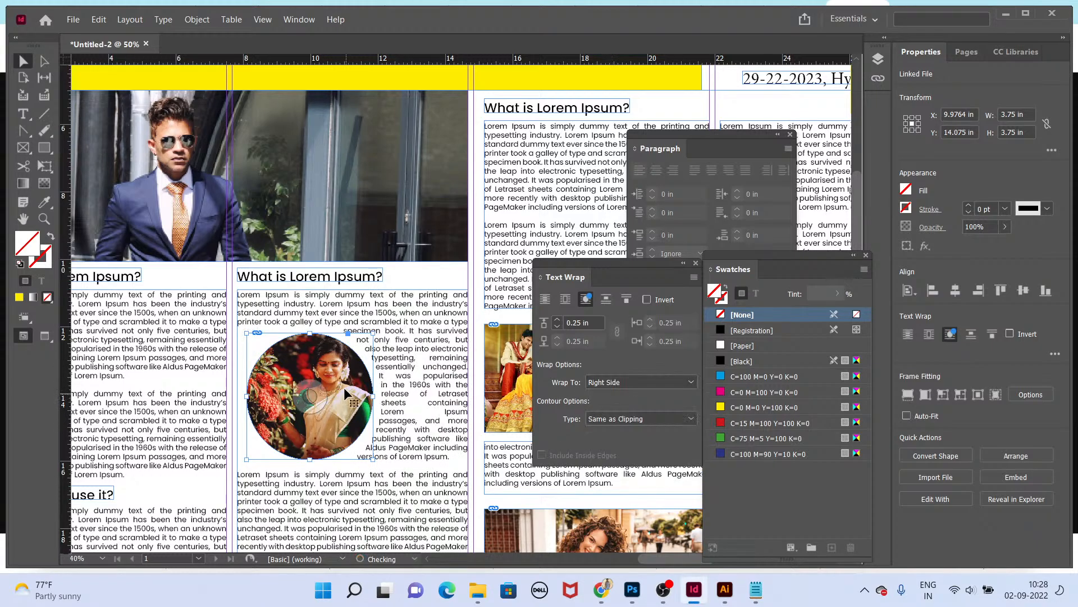
click(645, 423)
click(642, 420)
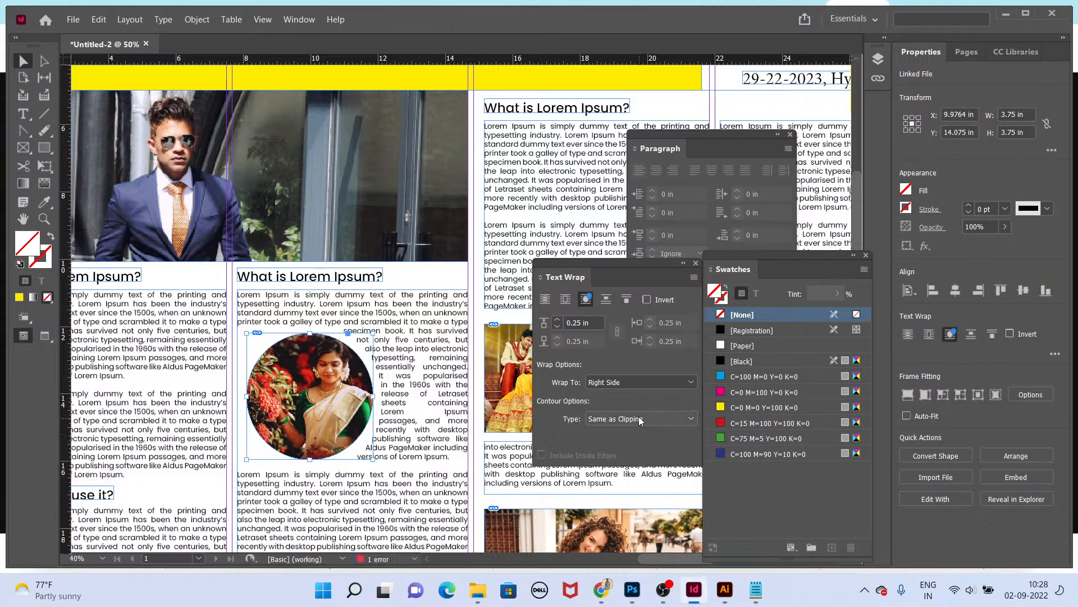
Step: Reduce the circular photo's text wrap offsets to 0 in
click(556, 326)
click(556, 327)
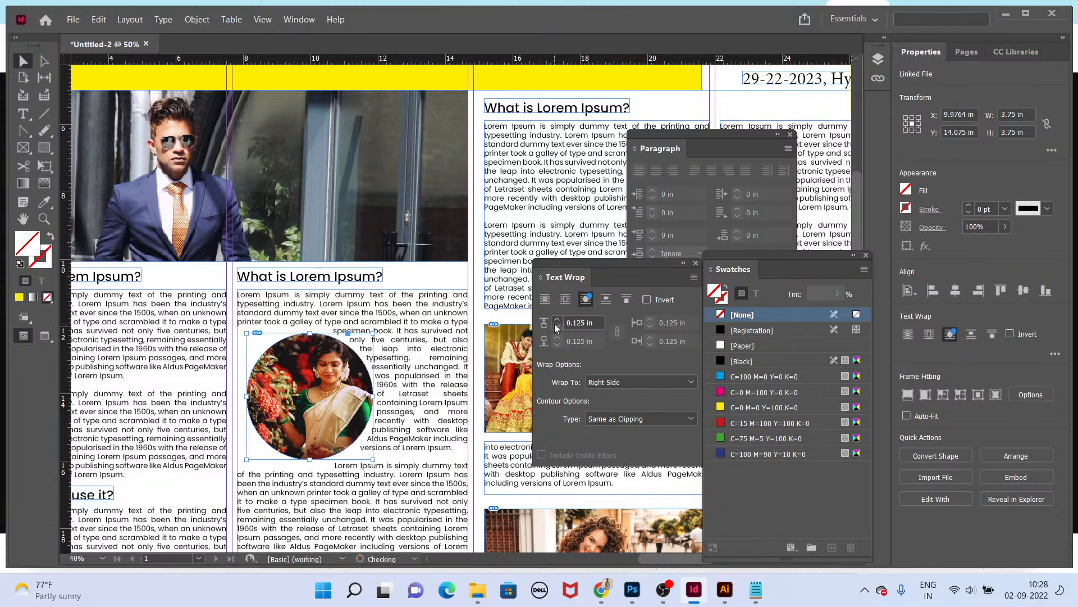
click(556, 326)
click(558, 327)
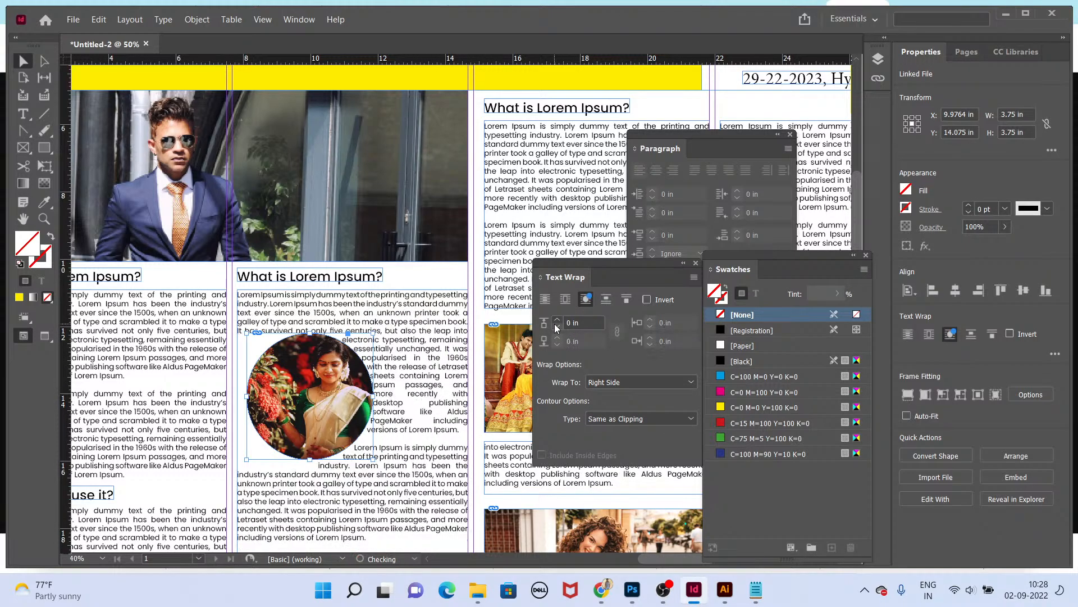
Step: Raise the circular photo's text wrap offsets to 0.125 in and preview the page in presentation mode
click(557, 319)
click(557, 319)
click(556, 319)
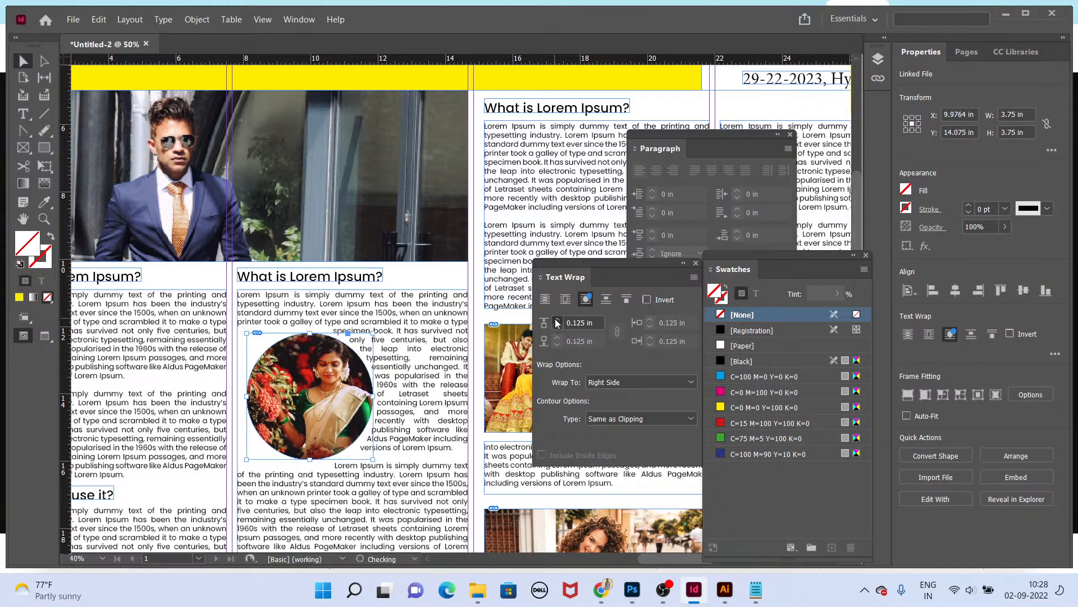
key(shift+w)
key(Escape)
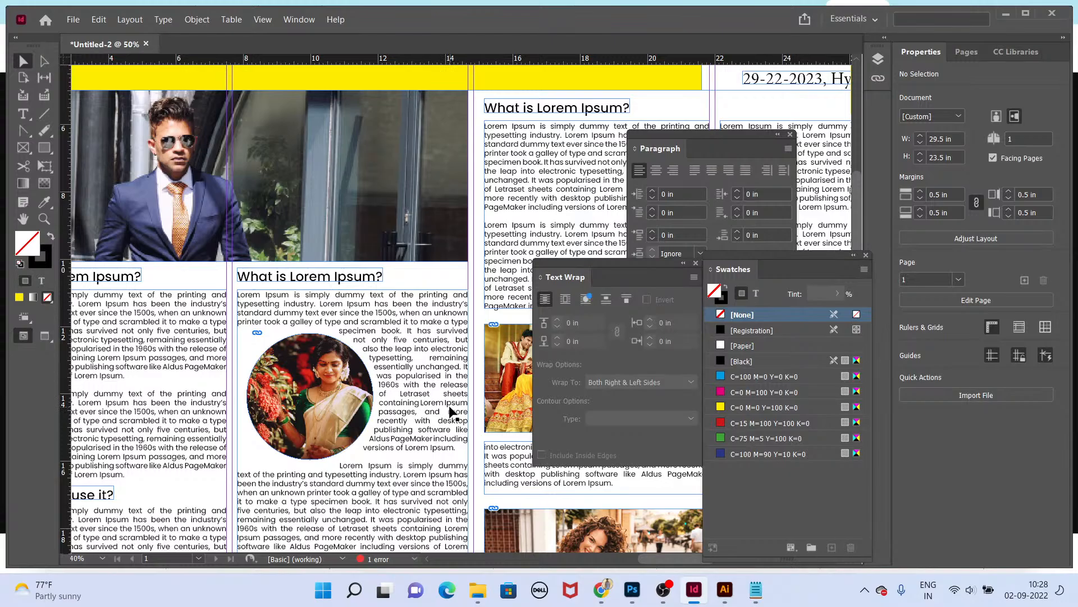
Step: Place the img-01 photo of a man from the desktop onto the page's fourth column
key(super+d)
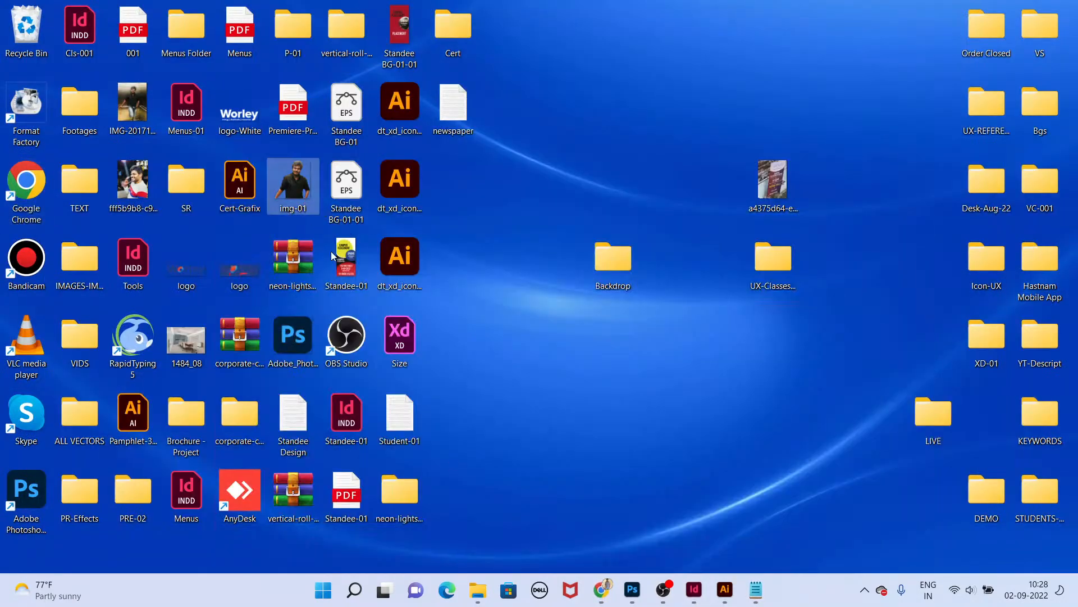
double_click(308, 195)
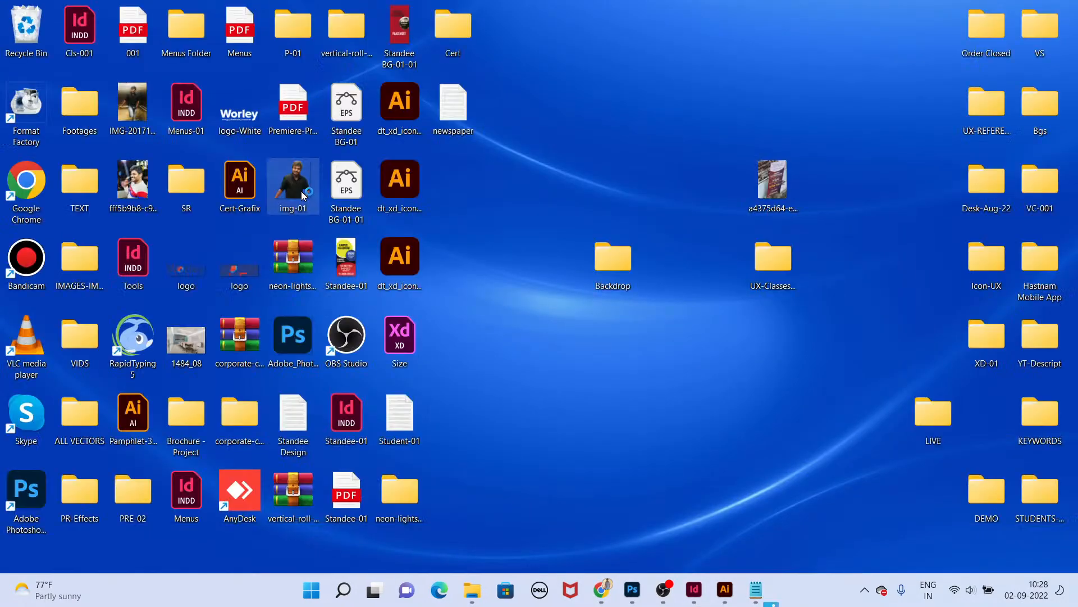
click(1061, 10)
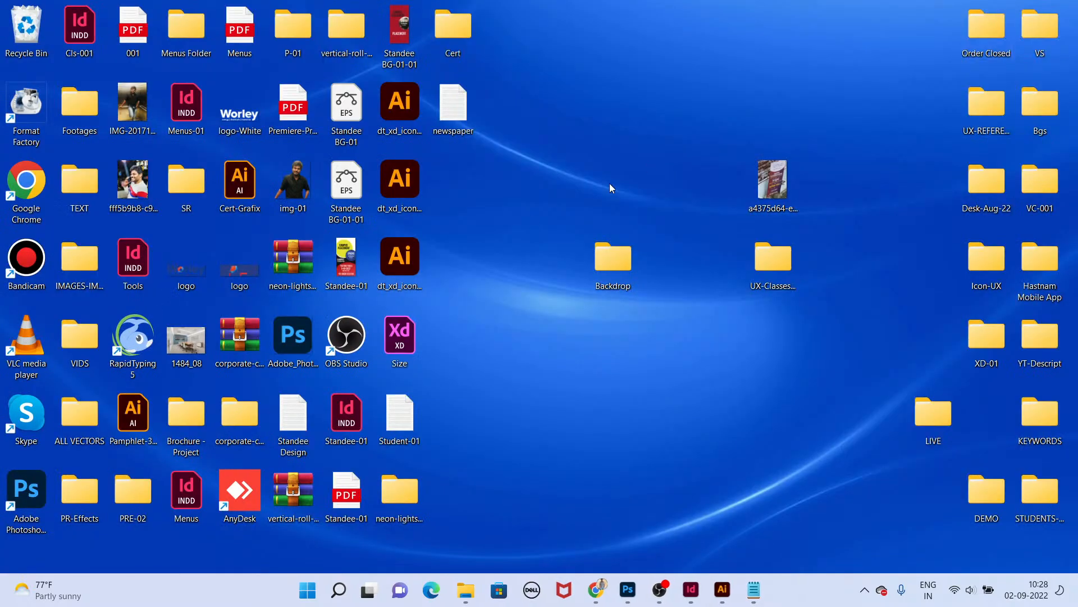
key(alt+Tab)
drag(295, 186, 651, 499)
key(Tab)
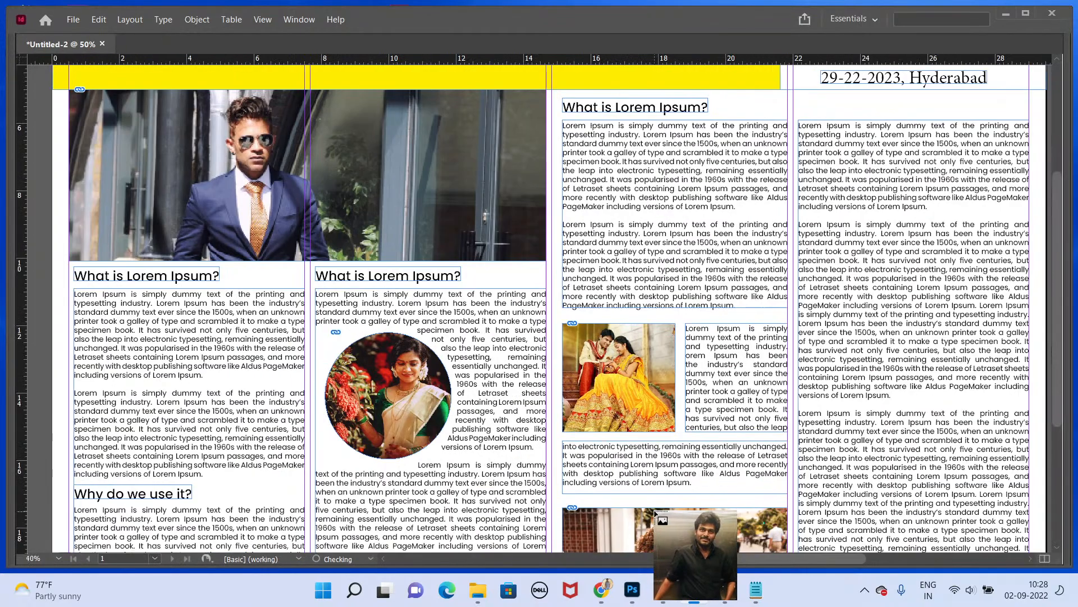
drag(846, 185, 935, 512)
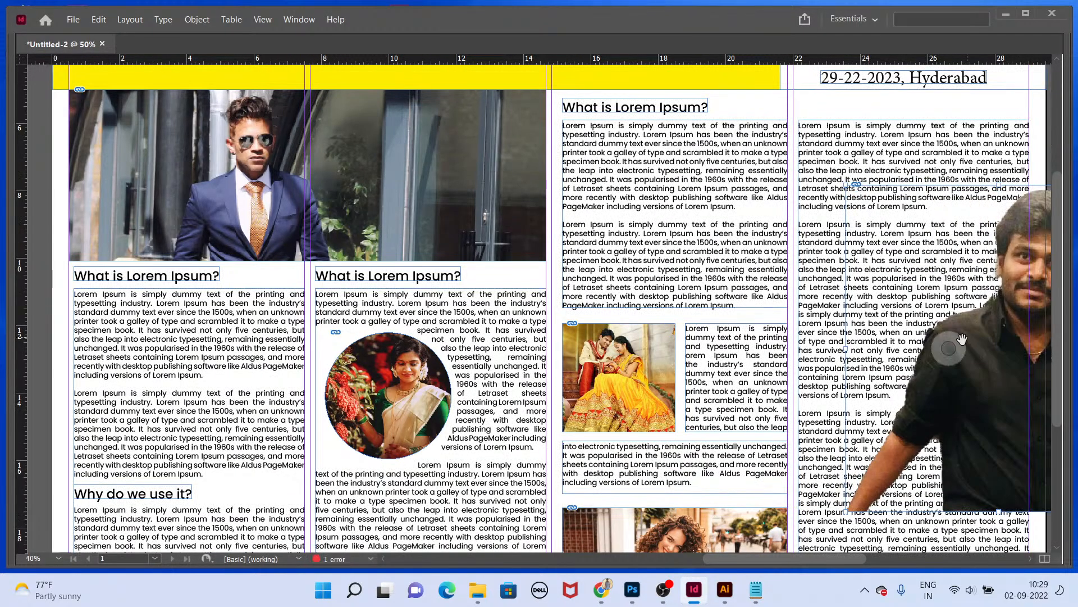
Step: Scale down the man's photo and position it inside the fourth column's text
drag(979, 403, 921, 428)
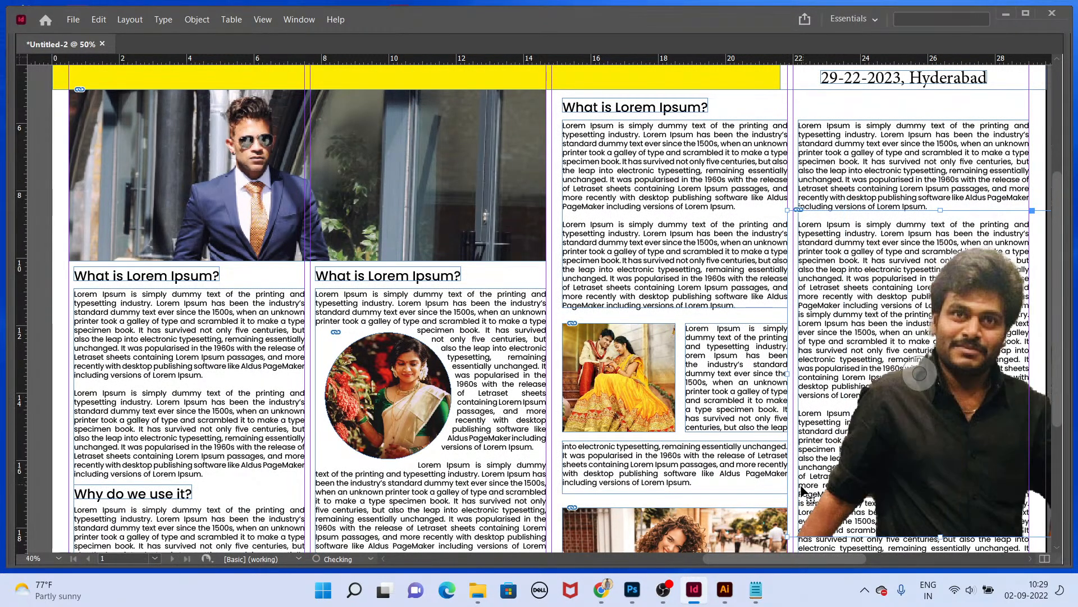
key(ctrl+minus)
drag(756, 332, 767, 344)
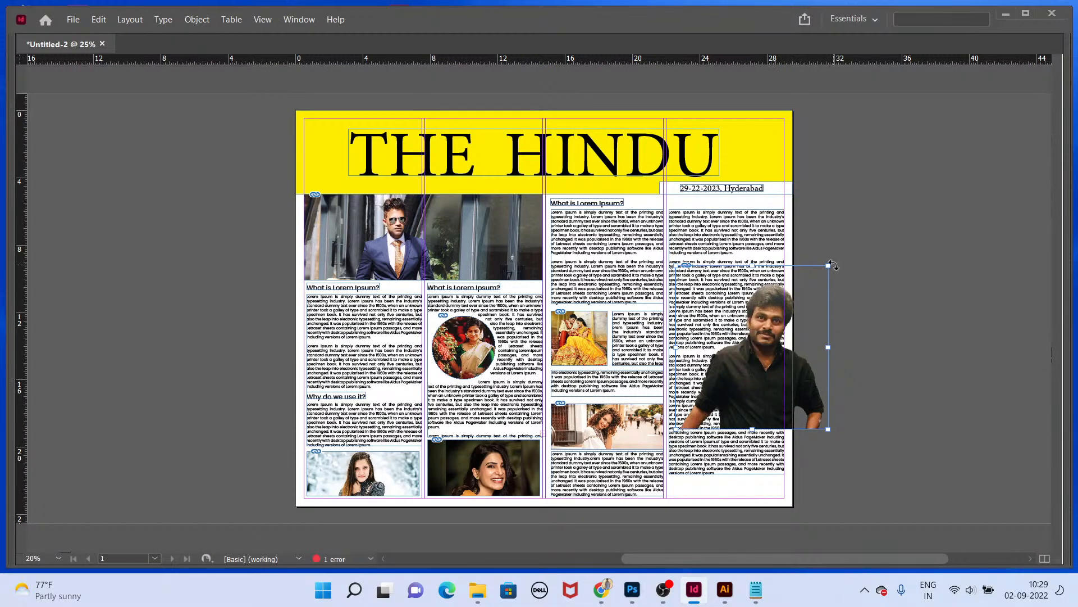
drag(828, 267, 794, 301)
scroll(756, 346, up, 2)
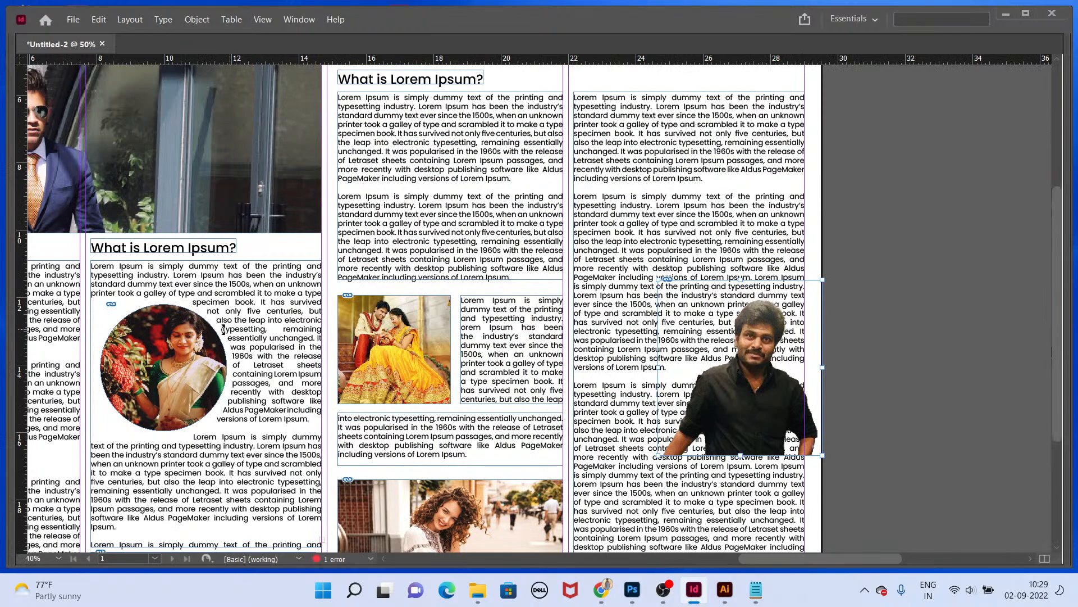
drag(778, 430, 688, 413)
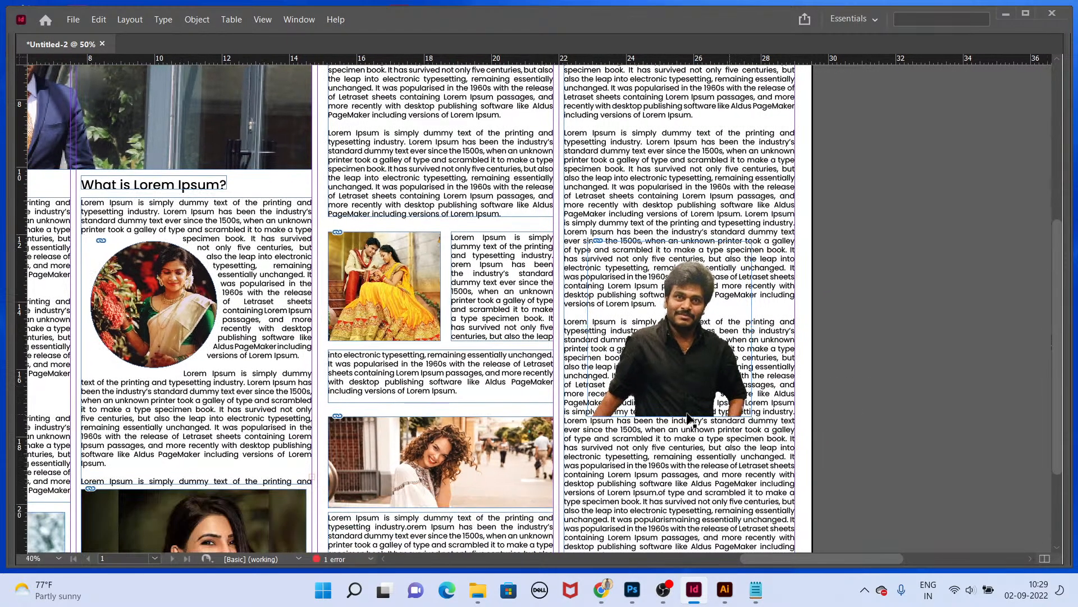
Step: Begin tracing a Pen path around the man's silhouette from his lower left side
key(Tab)
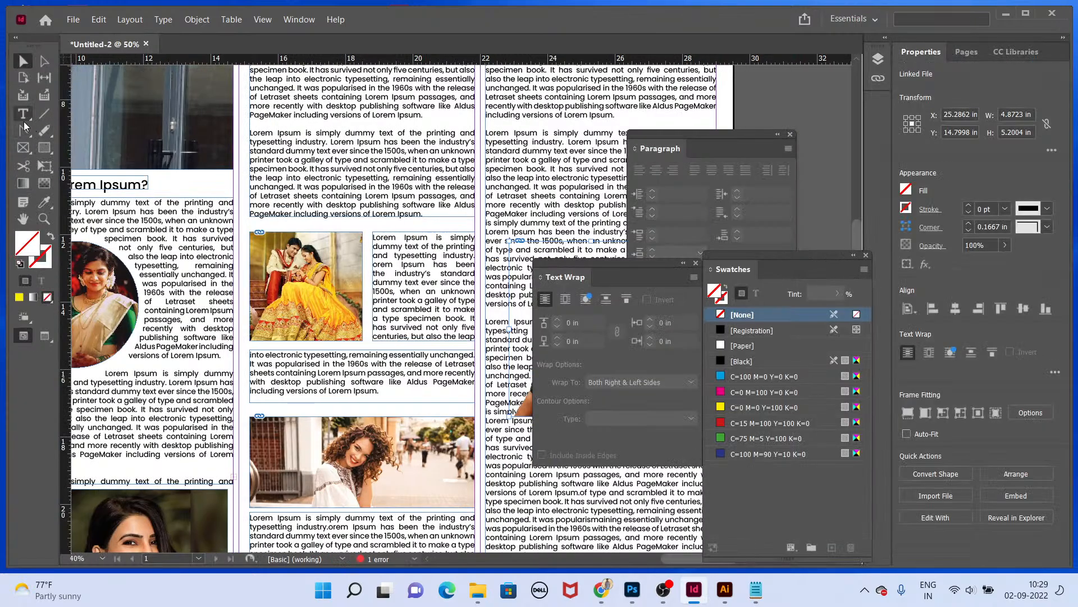
key(Tab)
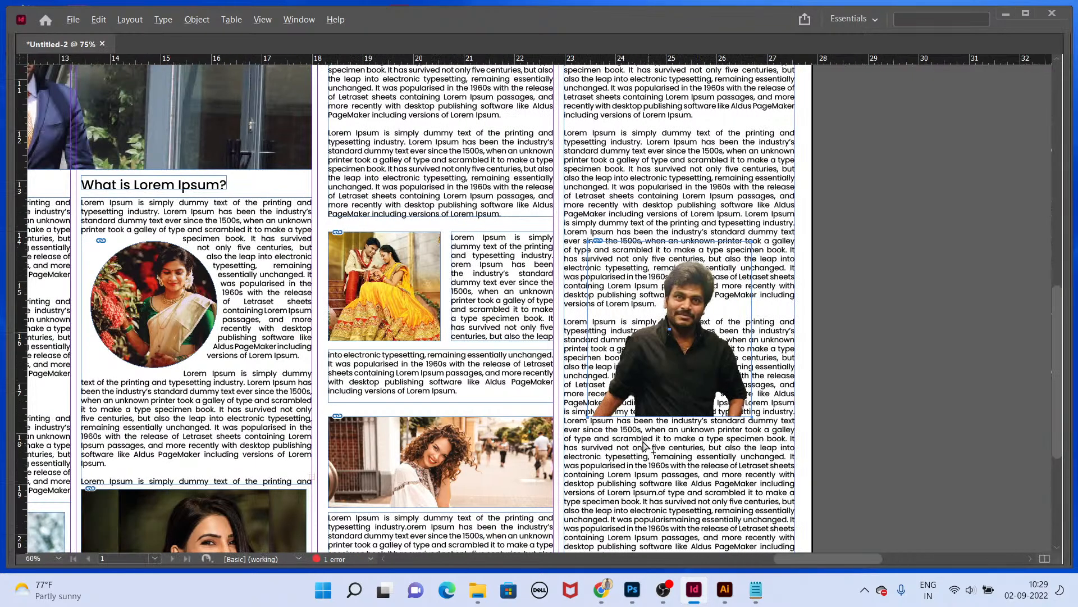
scroll(643, 441, up, 1)
click(538, 399)
drag(562, 347, 582, 301)
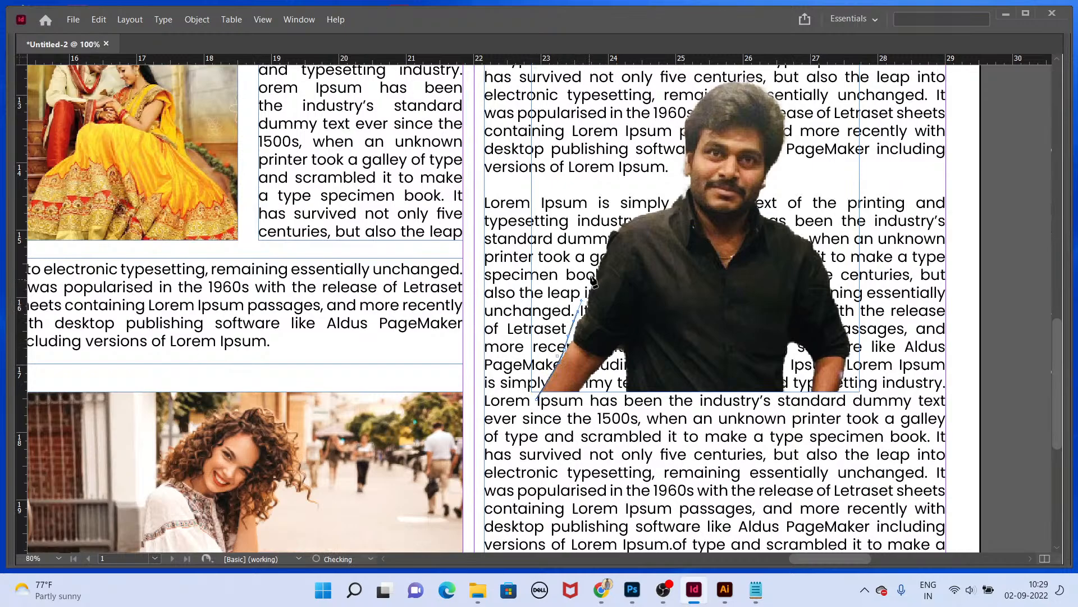
drag(599, 255, 674, 194)
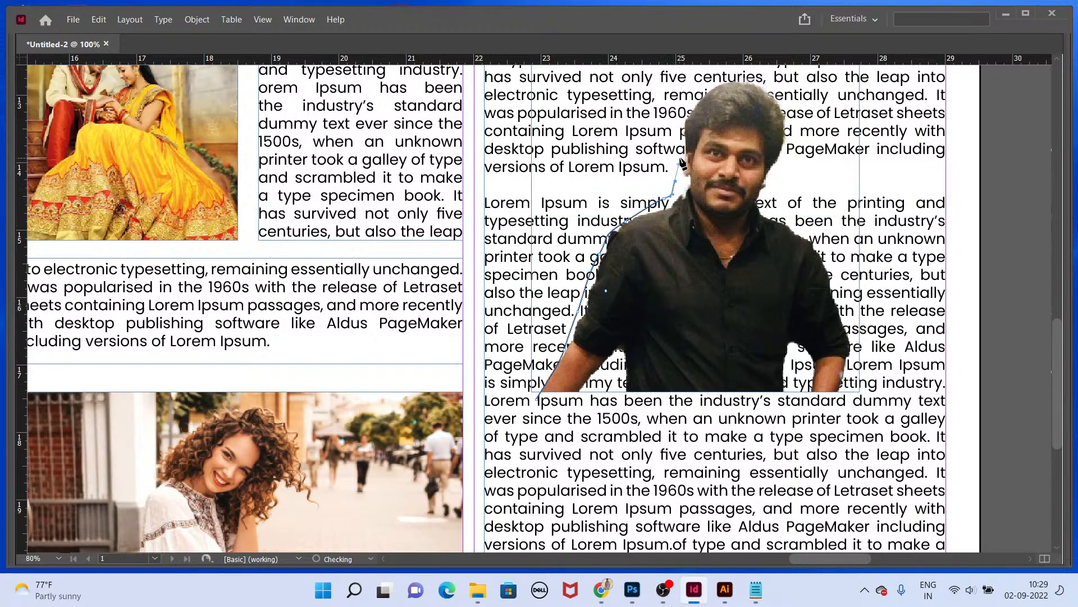
key(ctrl+z)
key(ctrl+z)
key(ctrl+z)
drag(610, 236, 620, 225)
drag(651, 211, 670, 206)
drag(690, 132, 781, 112)
key(ctrl+z)
Step: Continue the Pen path around his shoulders and arm and close it at the starting point
drag(784, 123, 783, 158)
drag(770, 171, 762, 216)
drag(771, 223, 813, 252)
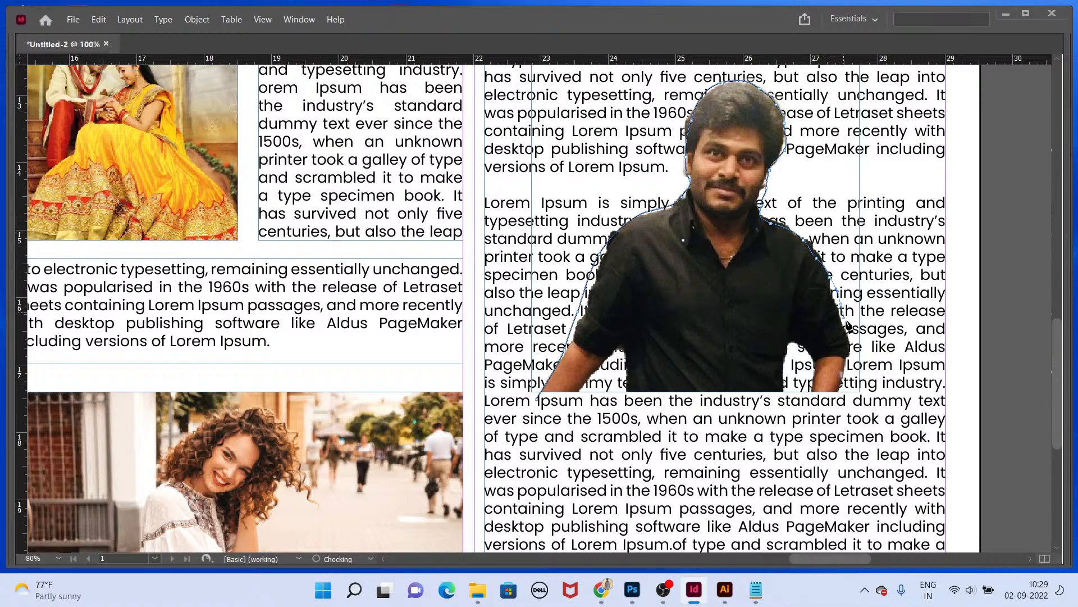
drag(834, 300, 837, 393)
key(ctrl+z)
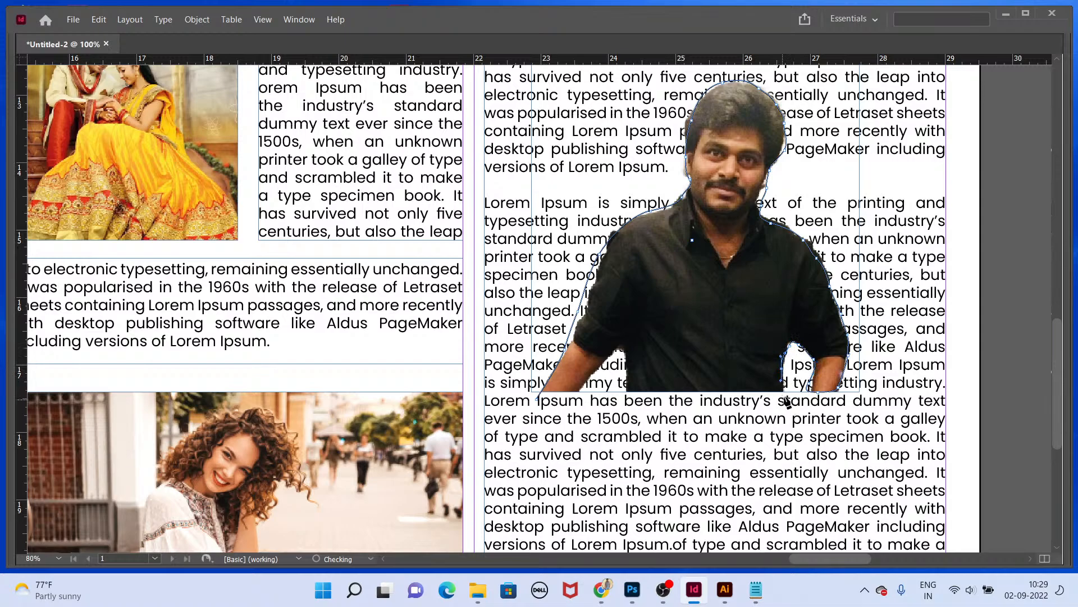
drag(743, 405, 718, 406)
mouse_move(635, 395)
mouse_down()
mouse_move(644, 395)
mouse_move(628, 396)
mouse_up()
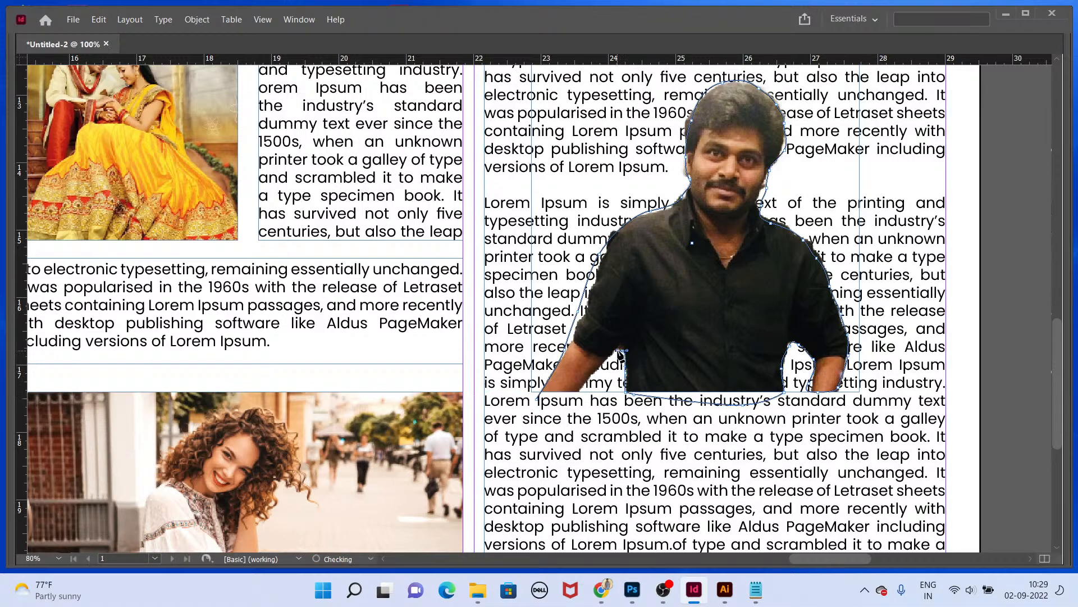
drag(600, 377, 596, 385)
key(ctrl+z)
click(596, 373)
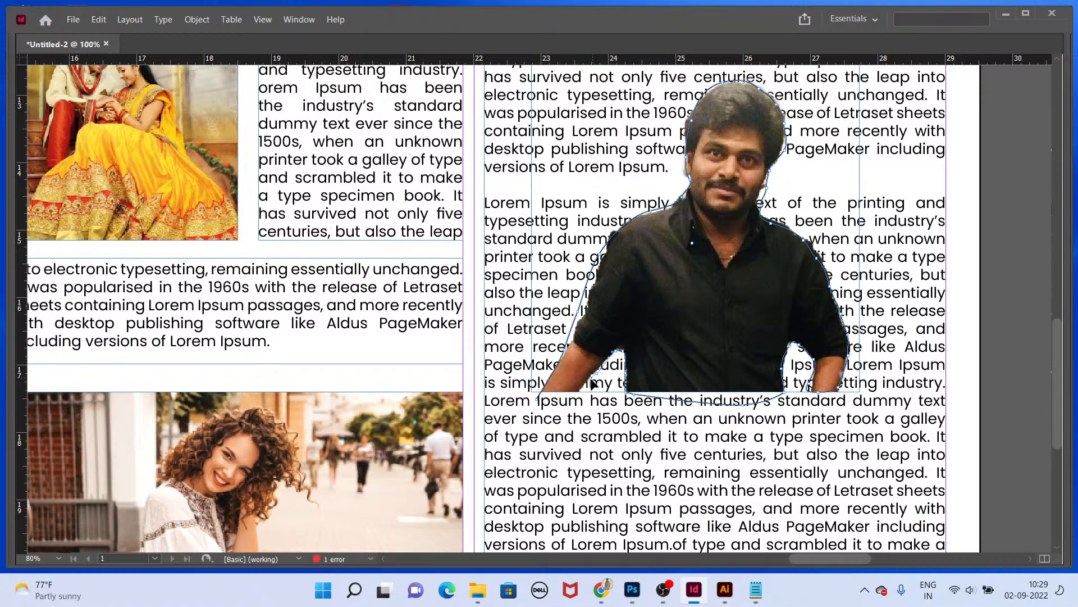
click(537, 400)
Step: Adjust two anchor points on the silhouette path and return to the Selection tool
drag(579, 310, 587, 307)
drag(599, 254, 604, 252)
scroll(694, 308, down, 1)
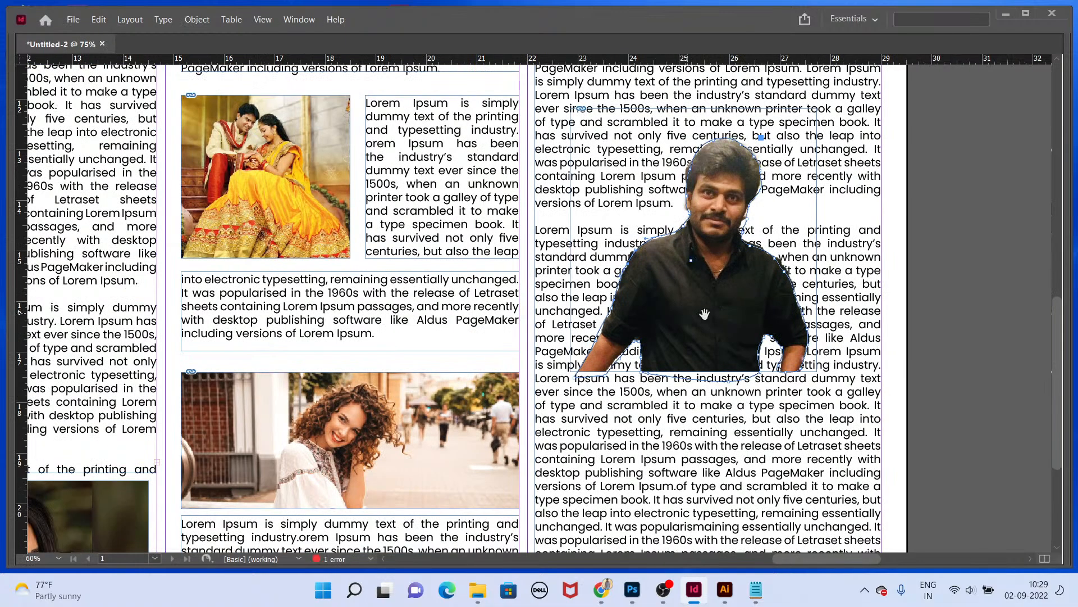
key(v)
drag(783, 263, 783, 263)
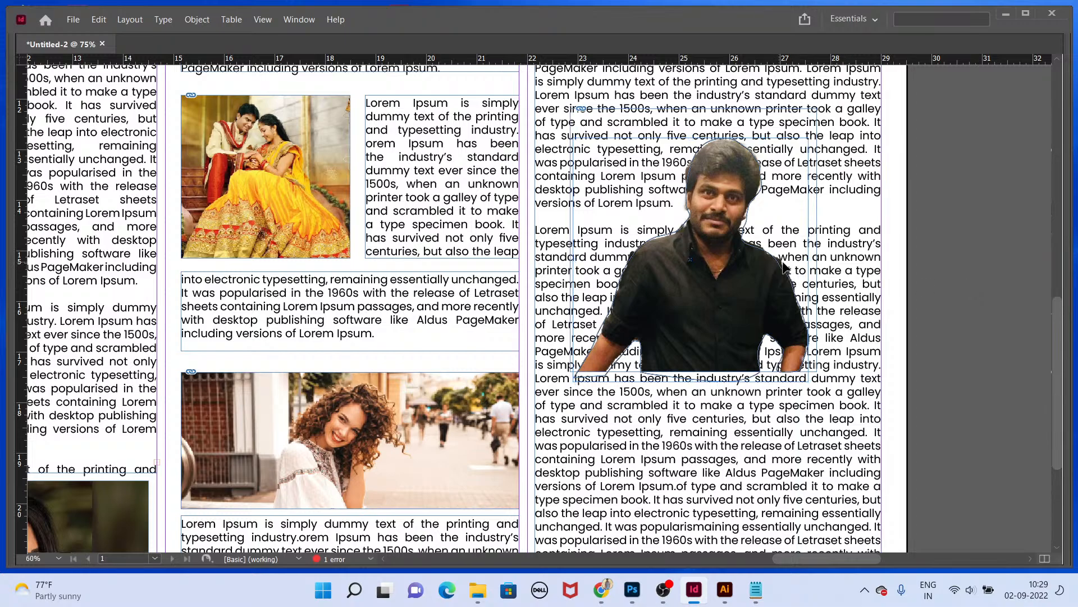
Step: Wrap text around the silhouette path's object shape with offsets of 0.1875 in
key(Tab)
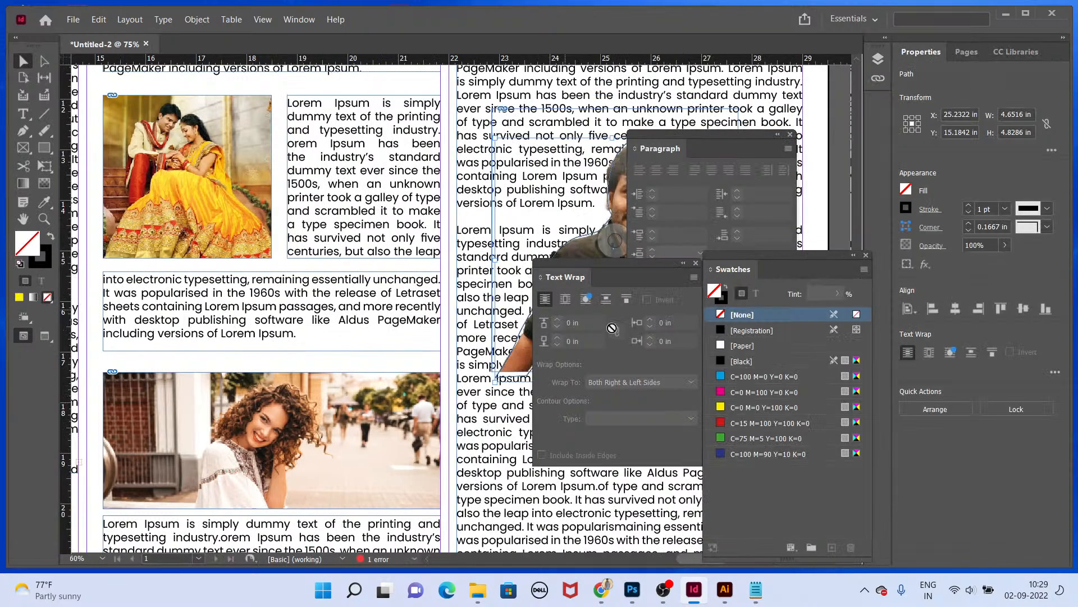
click(585, 299)
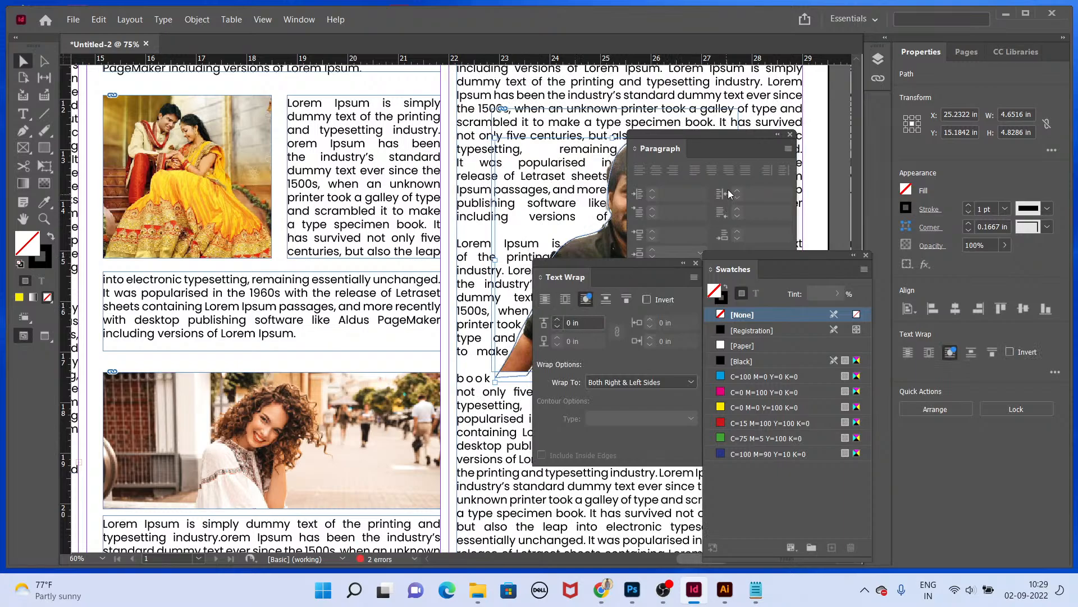
click(792, 135)
drag(657, 264, 508, 308)
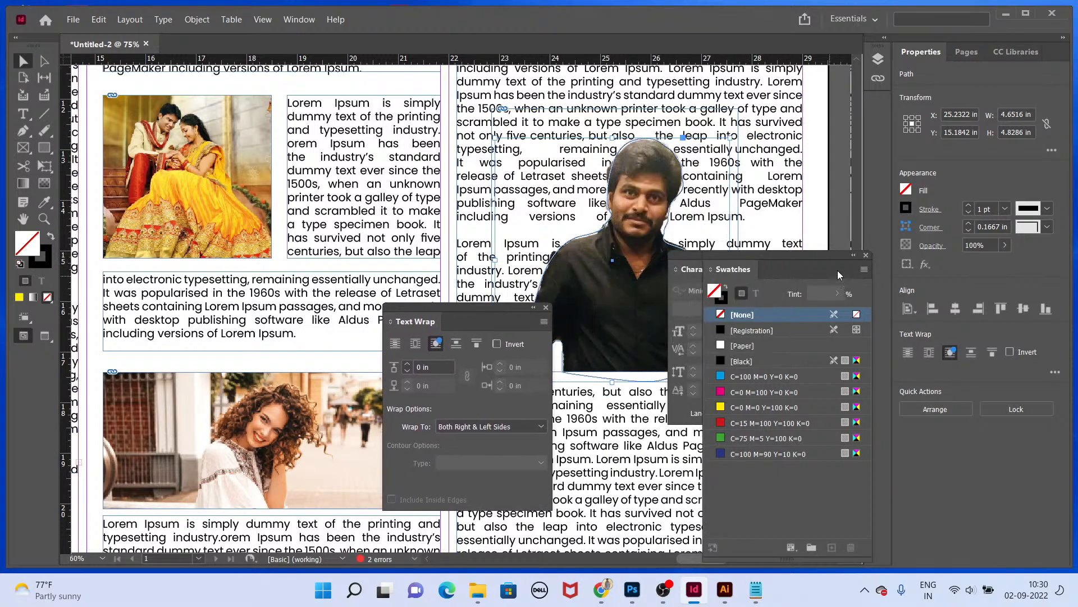
click(868, 255)
click(833, 255)
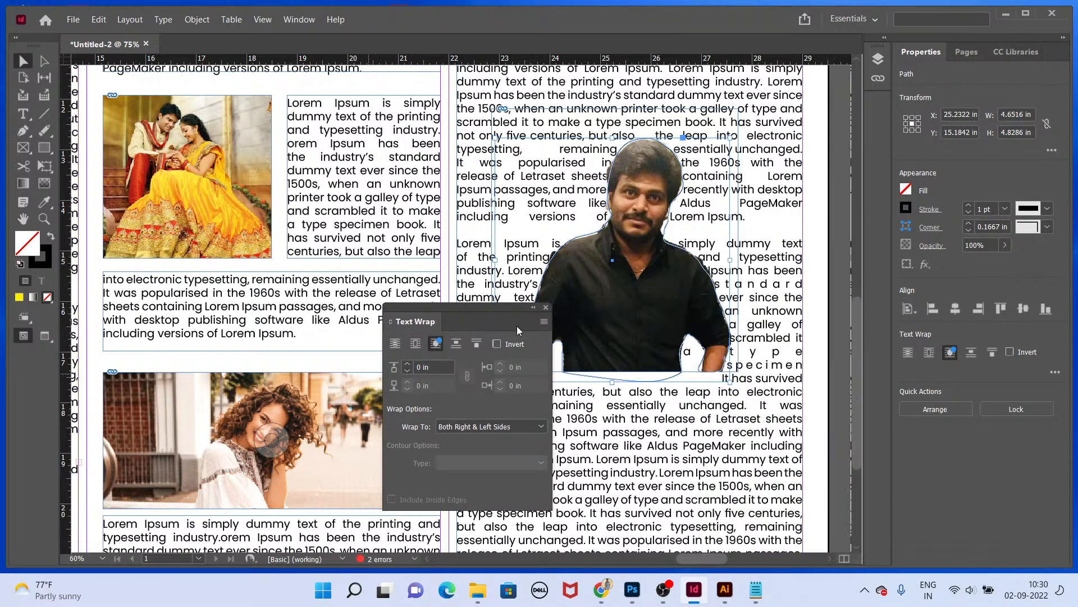
click(407, 363)
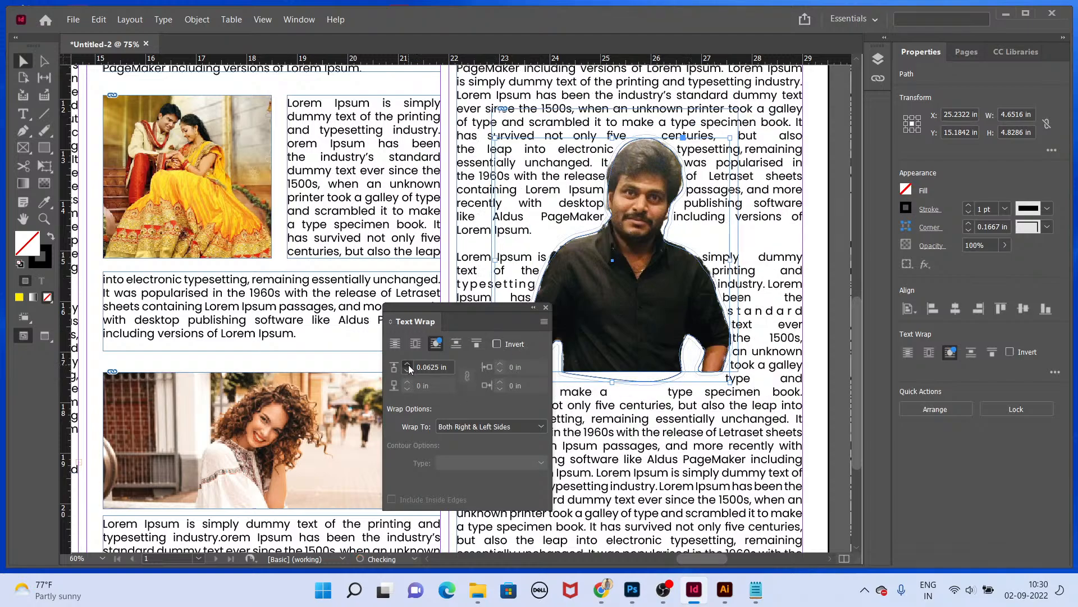
click(408, 363)
click(407, 364)
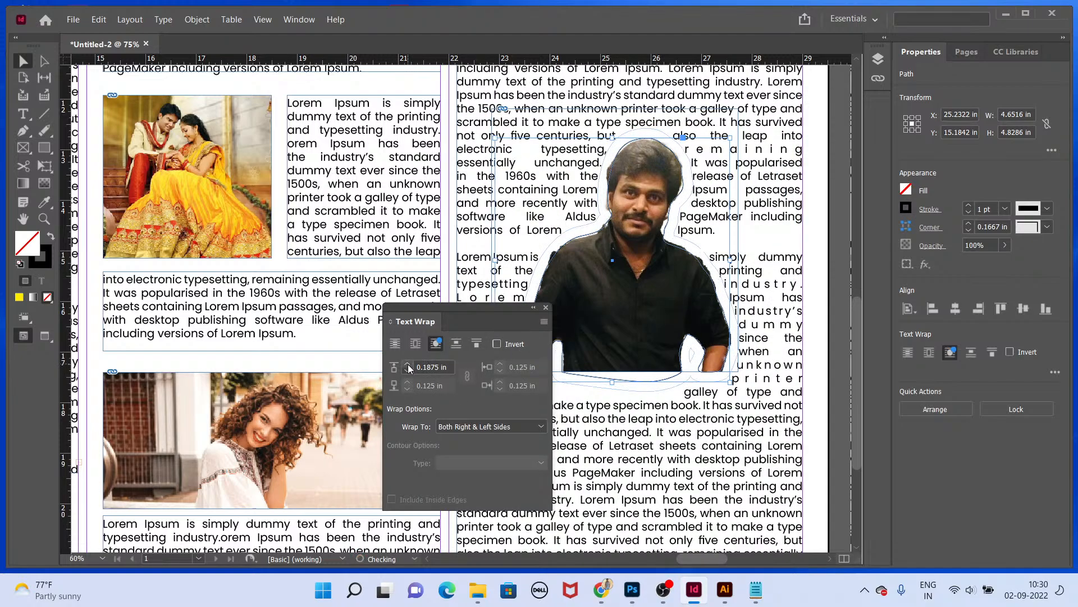
Step: Group the man's photo together with its silhouette path
click(837, 325)
click(715, 348)
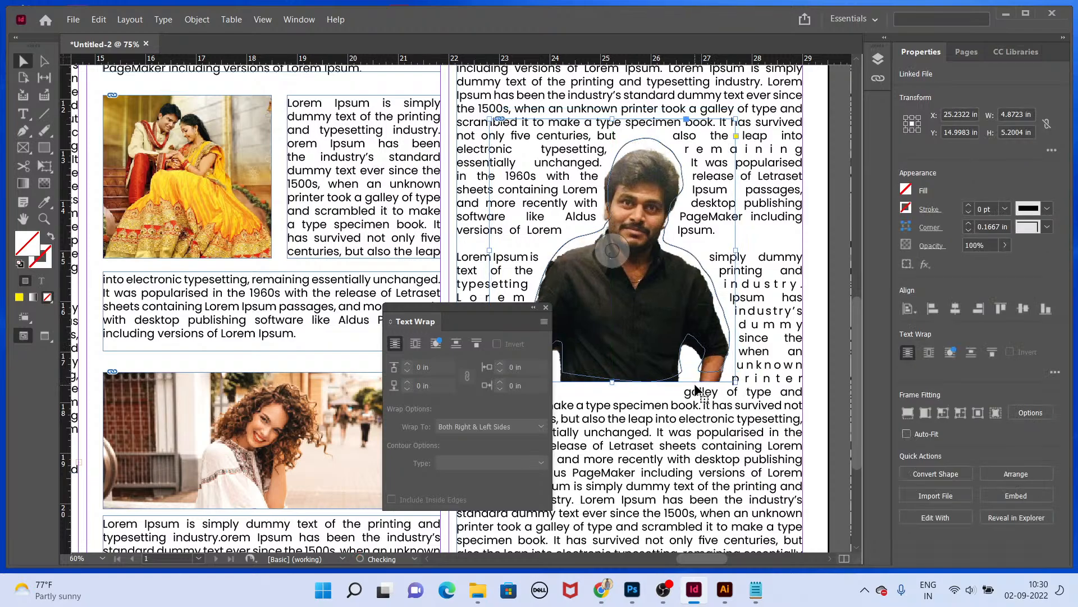
click(724, 312)
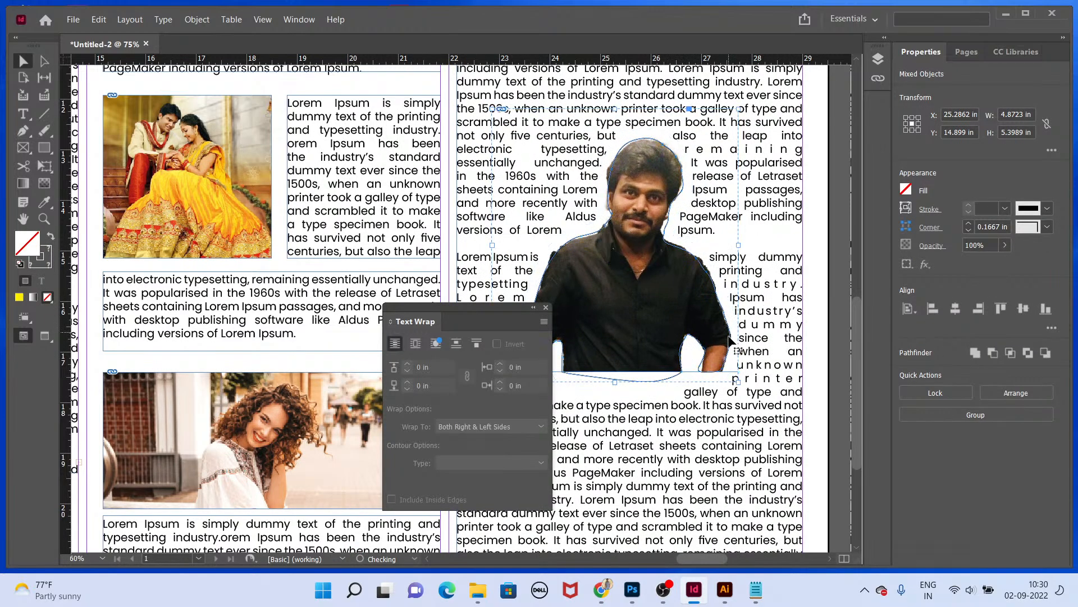
key(ctrl+g)
mouse_move(709, 332)
mouse_down()
mouse_move(687, 339)
mouse_move(718, 336)
mouse_up()
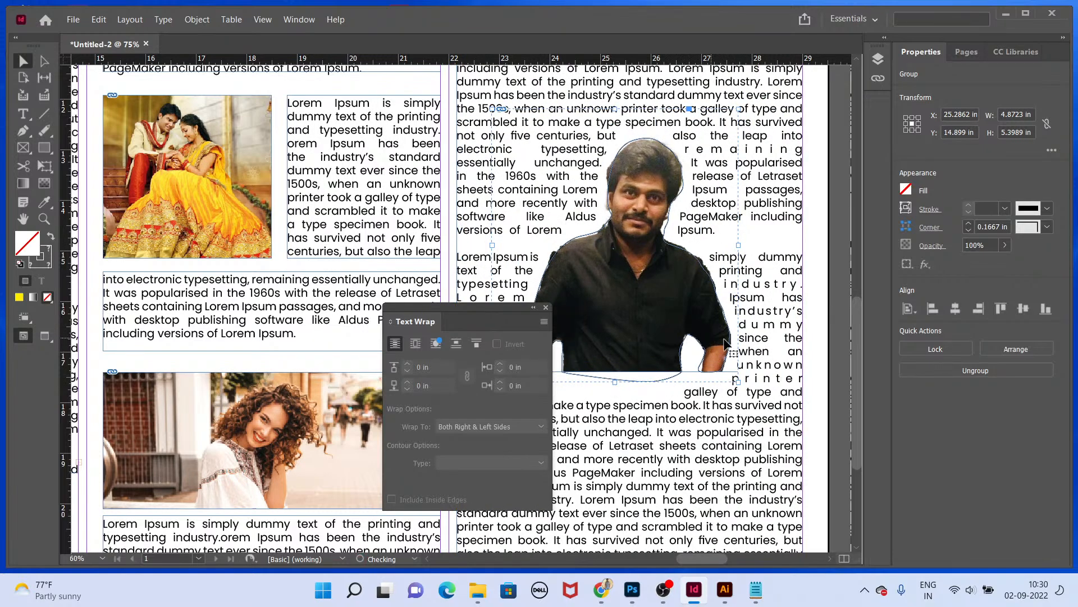
Step: Select the silhouette path inside the group and set its stroke to None
double_click(718, 288)
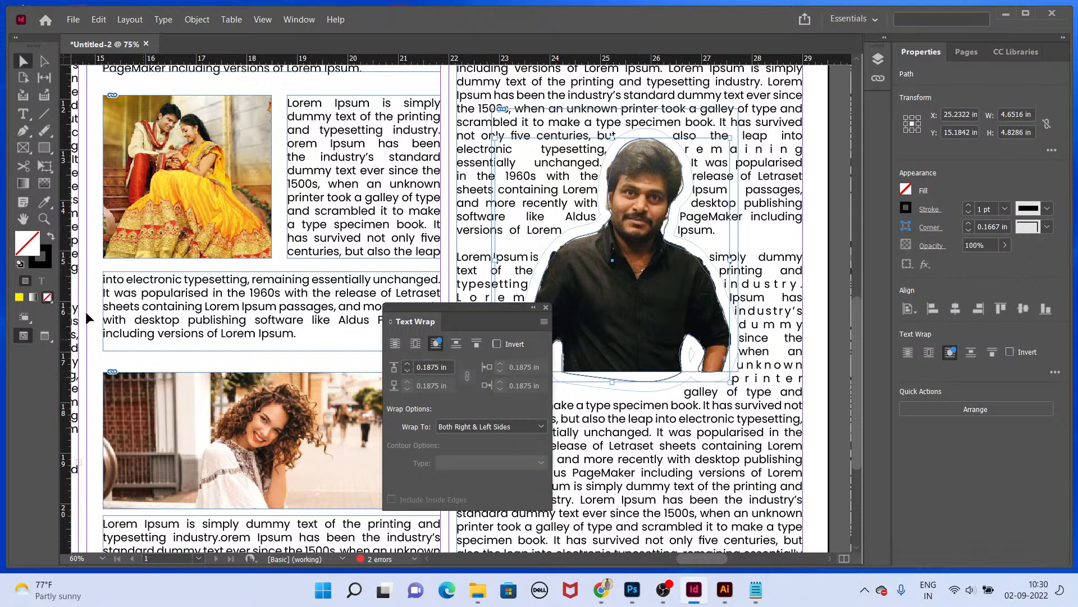
click(37, 261)
click(48, 297)
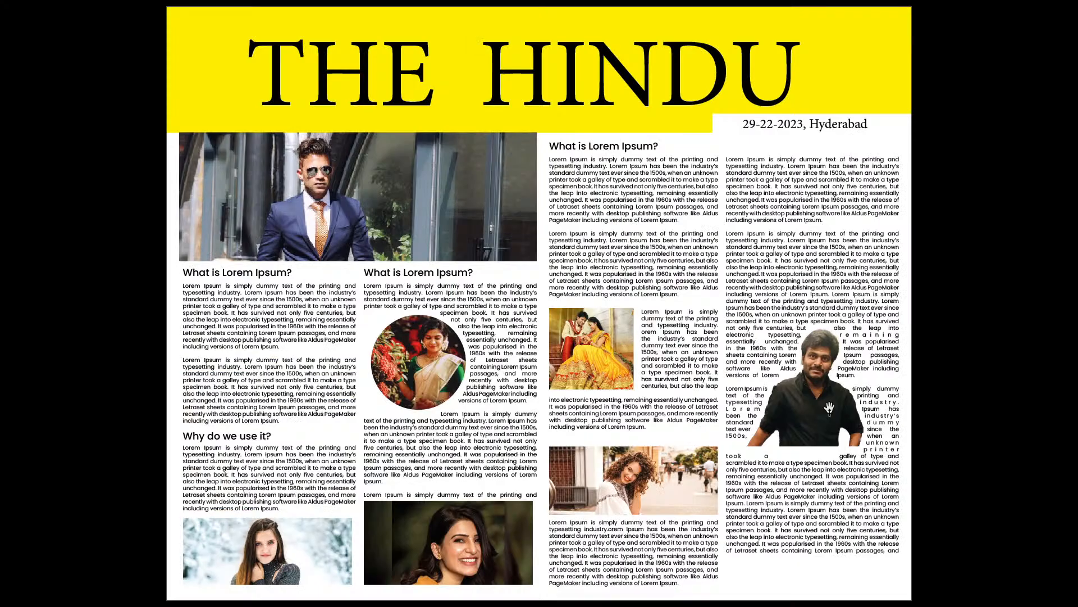
Step: Preview the page in presentation mode and select the couple photo in the third column
key(shift+w)
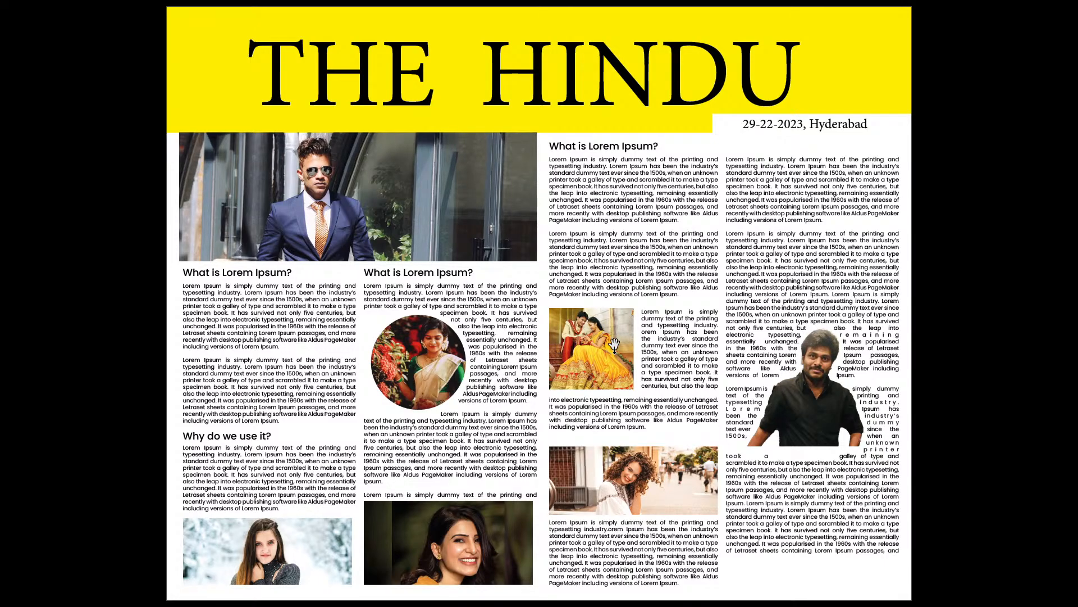
key(Escape)
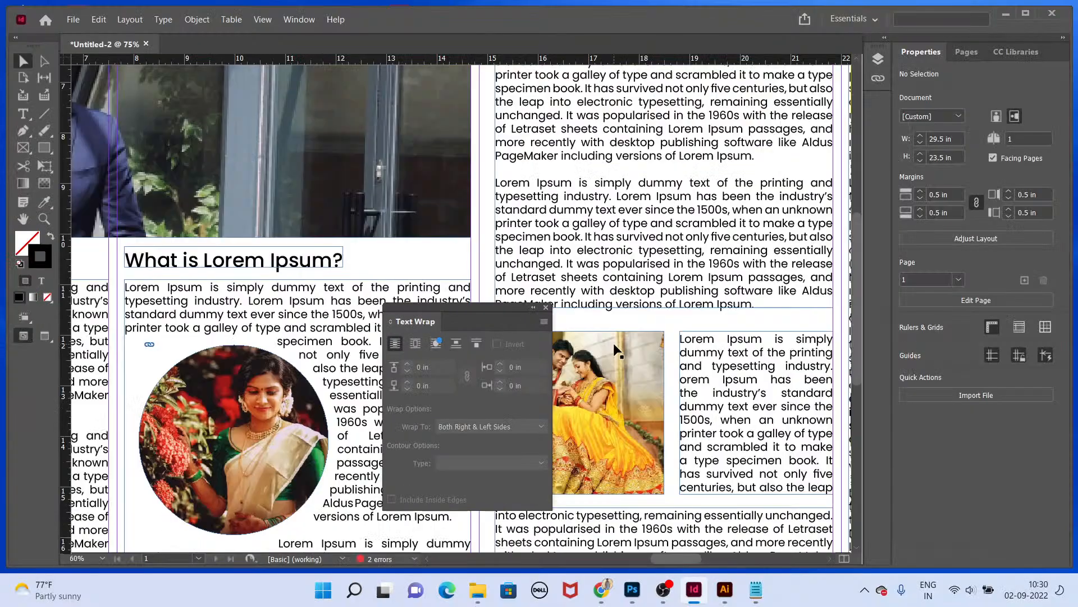
click(545, 309)
click(568, 465)
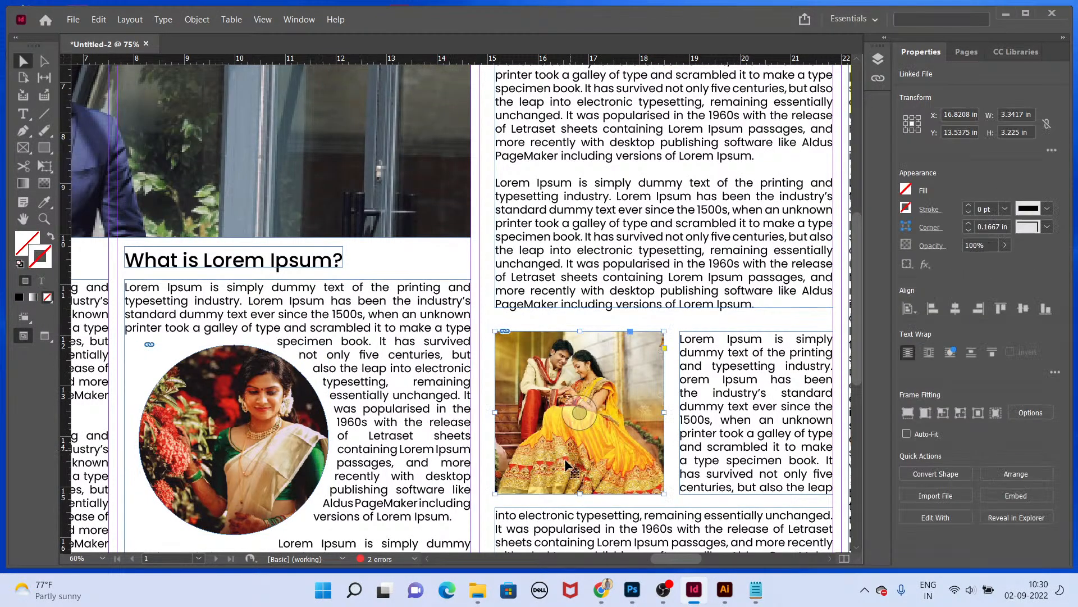
Step: Place a smaller copy of the smiling woman photo into the first column's article under its heading
drag(330, 484, 528, 360)
drag(408, 539, 504, 347)
key(ctrl+minus)
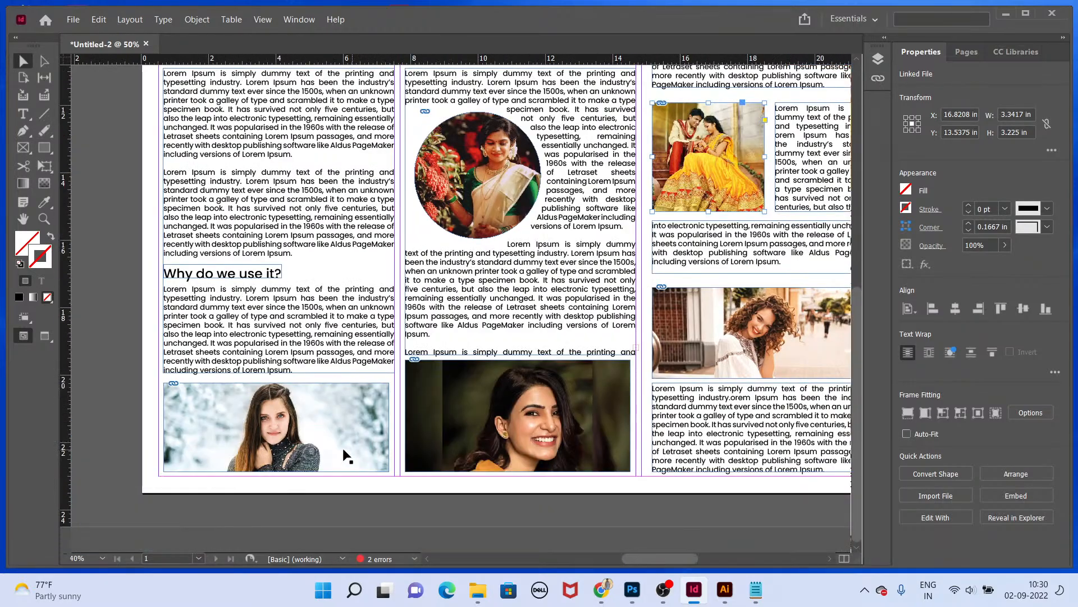
click(488, 428)
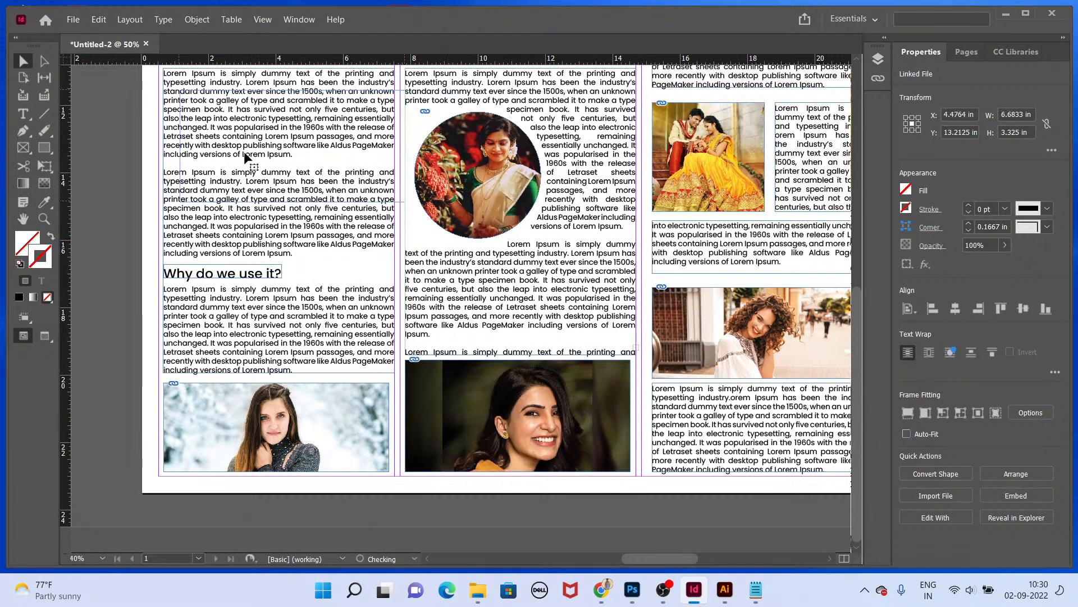
drag(244, 152, 244, 152)
drag(495, 416, 269, 144)
drag(405, 144, 327, 252)
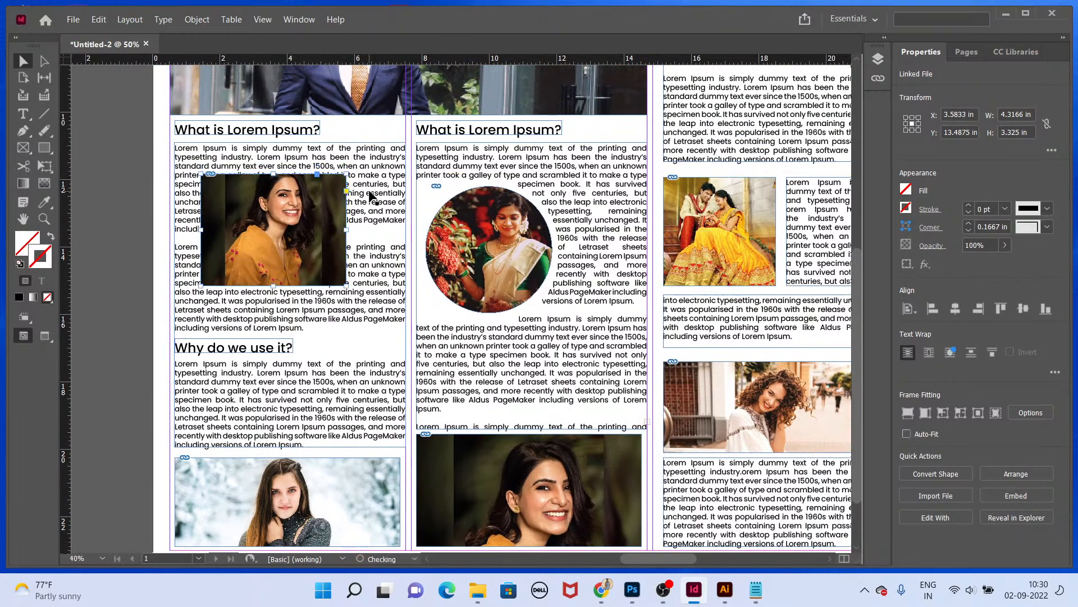
Step: Apply a text wrap around the object shape to the first column's photo, trying jump object and jump to next column first
shift+click(402, 247)
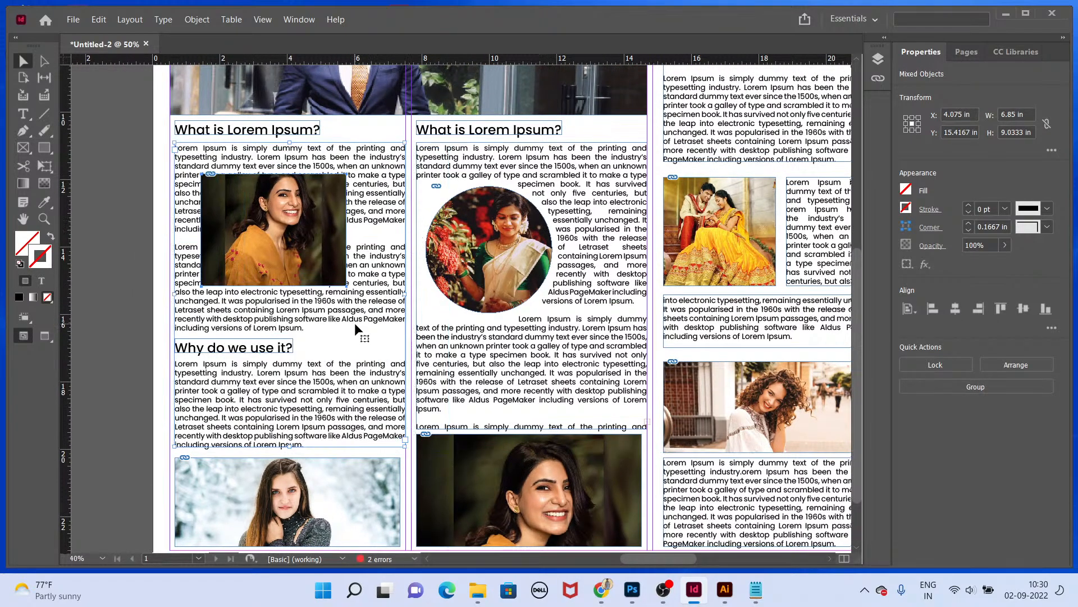
key(ctrl+alt+w)
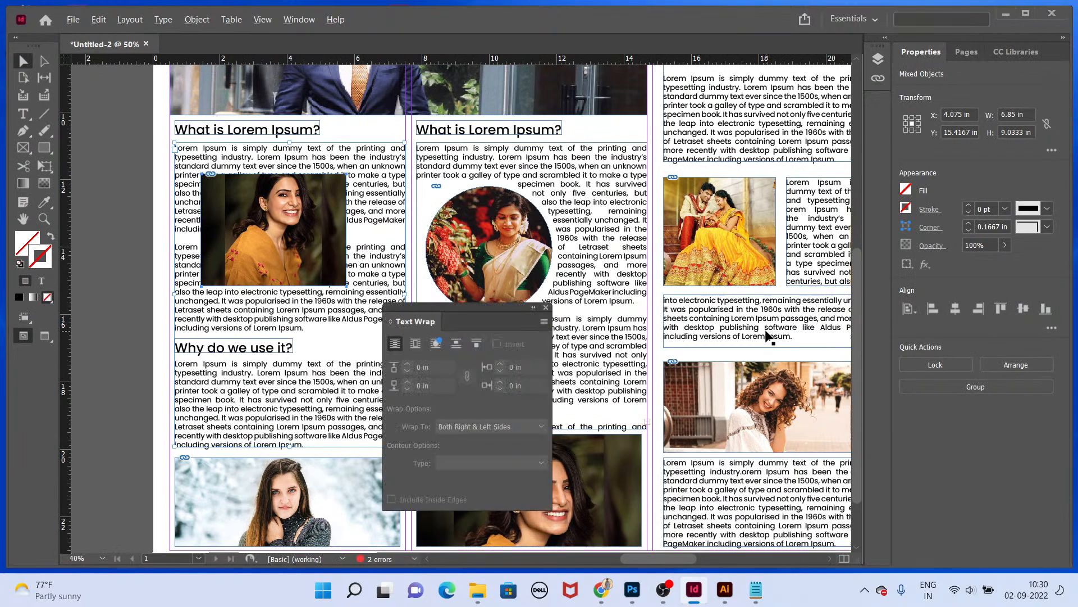
click(436, 344)
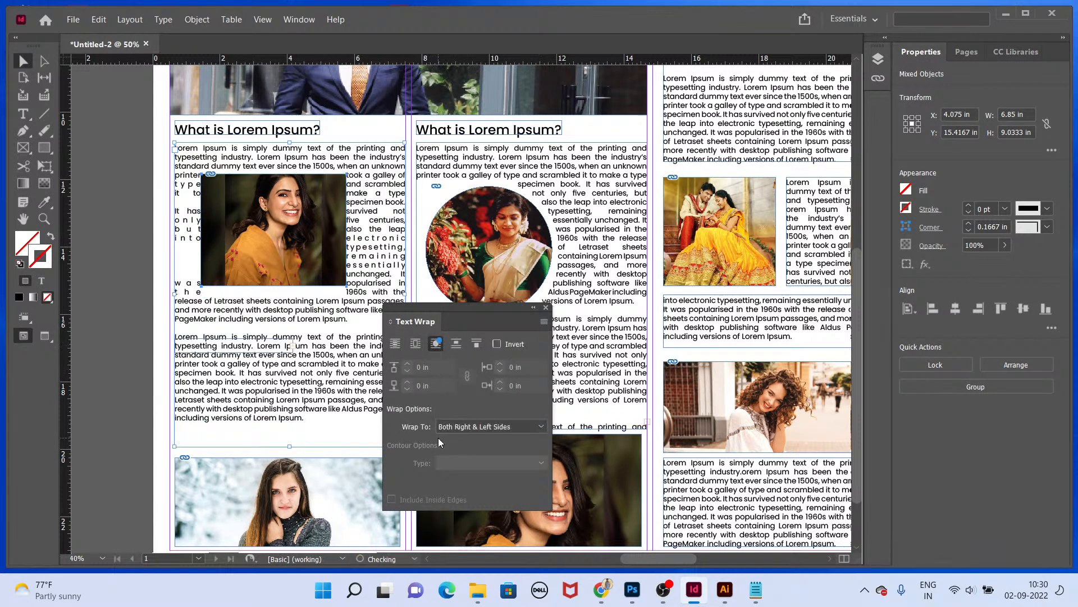
click(457, 344)
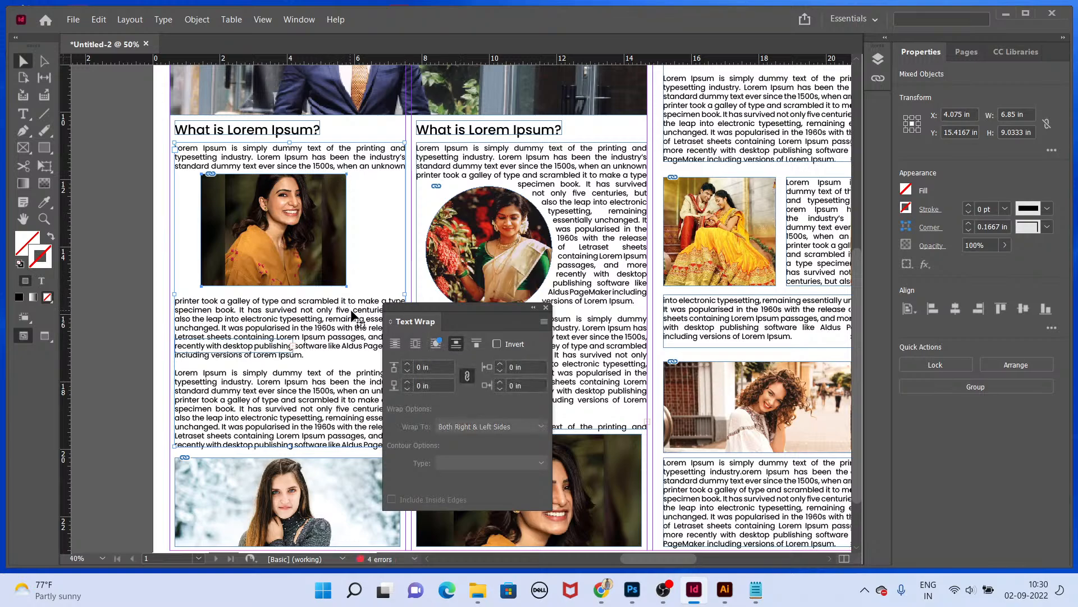
click(476, 344)
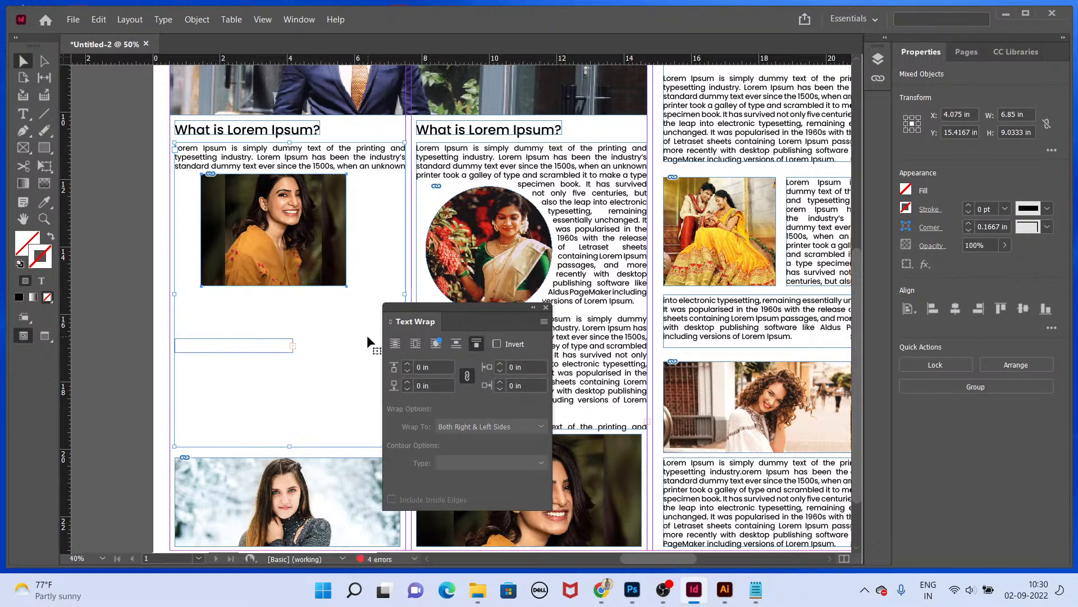
click(437, 345)
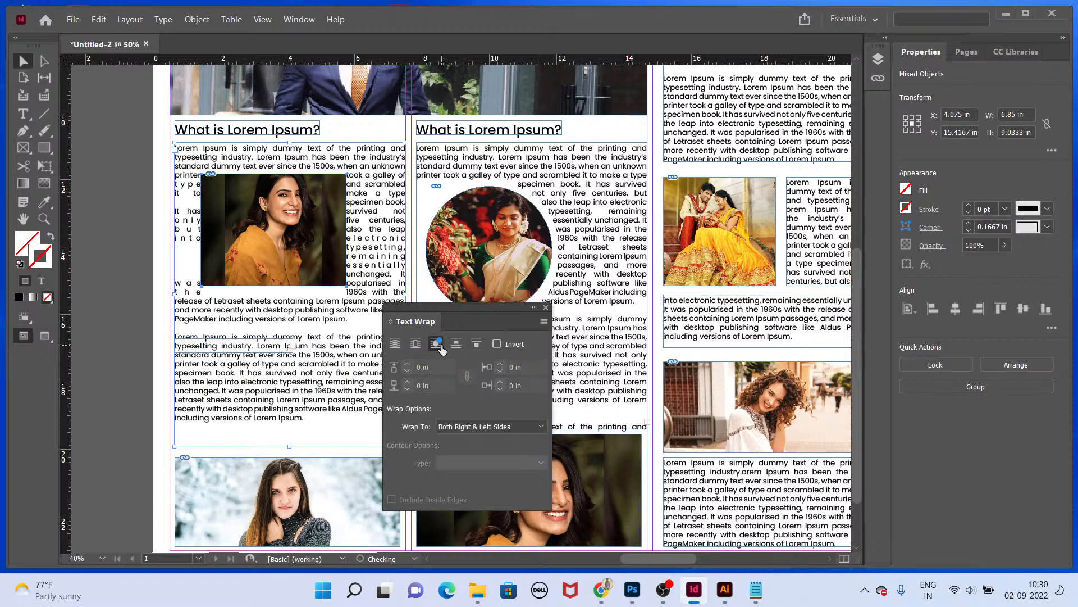
Step: Set the photo's wrap to the Right Side only
click(494, 430)
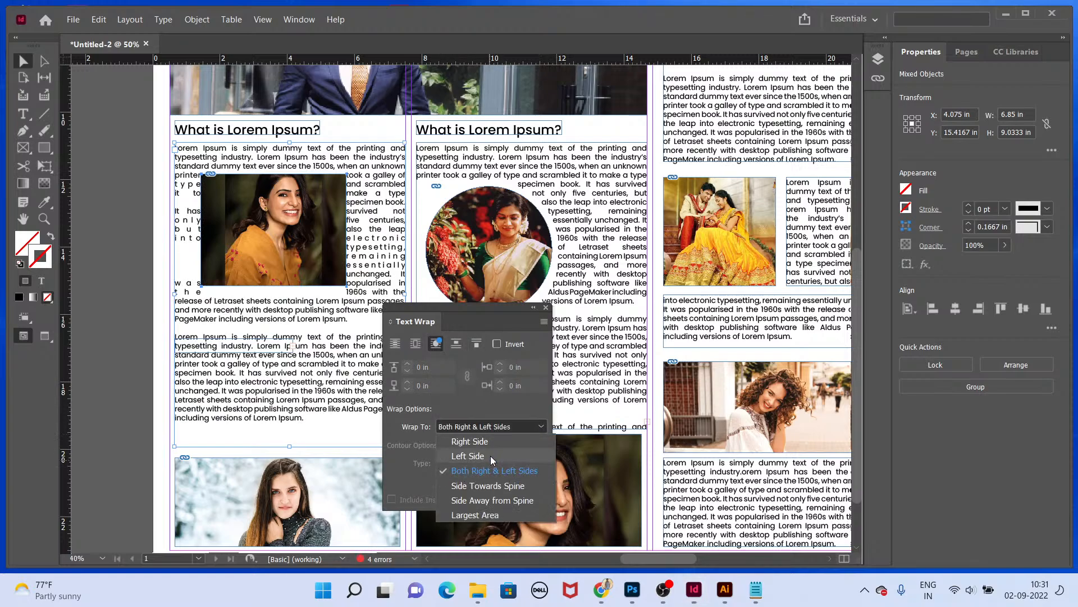
click(490, 455)
click(484, 428)
click(481, 439)
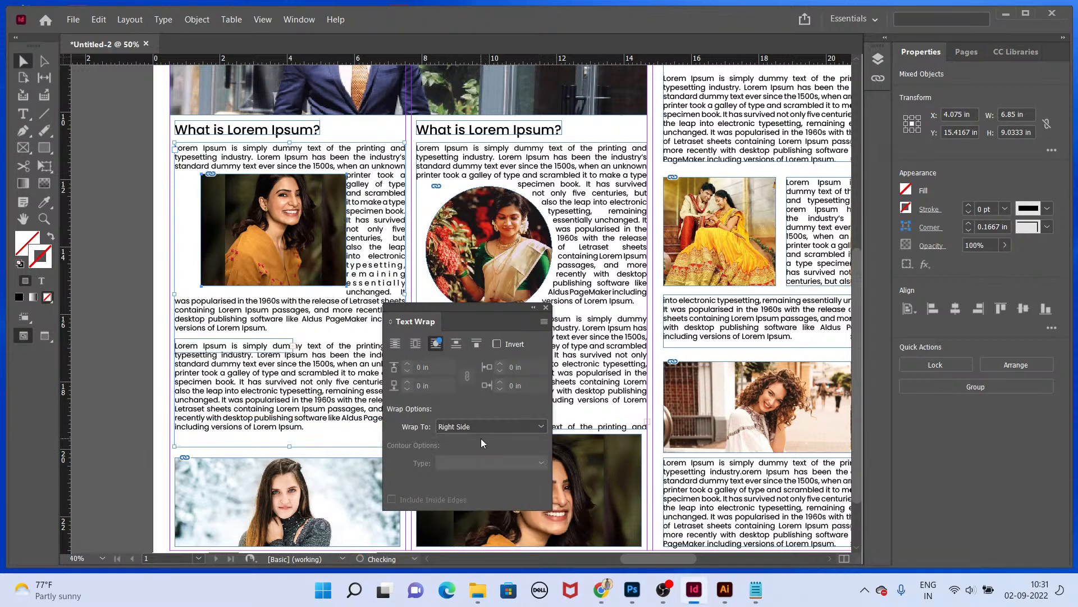
Step: Preview the finished page in presentation mode and return to the full-page layout
mouse_move(320, 275)
mouse_down()
mouse_move(304, 281)
mouse_move(320, 275)
mouse_up()
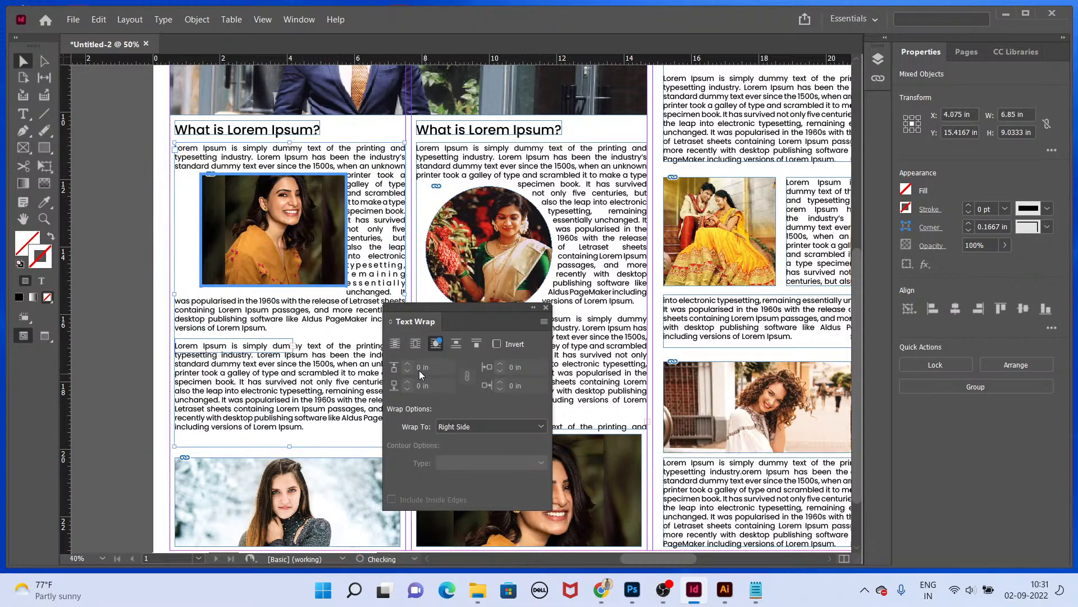
click(273, 229)
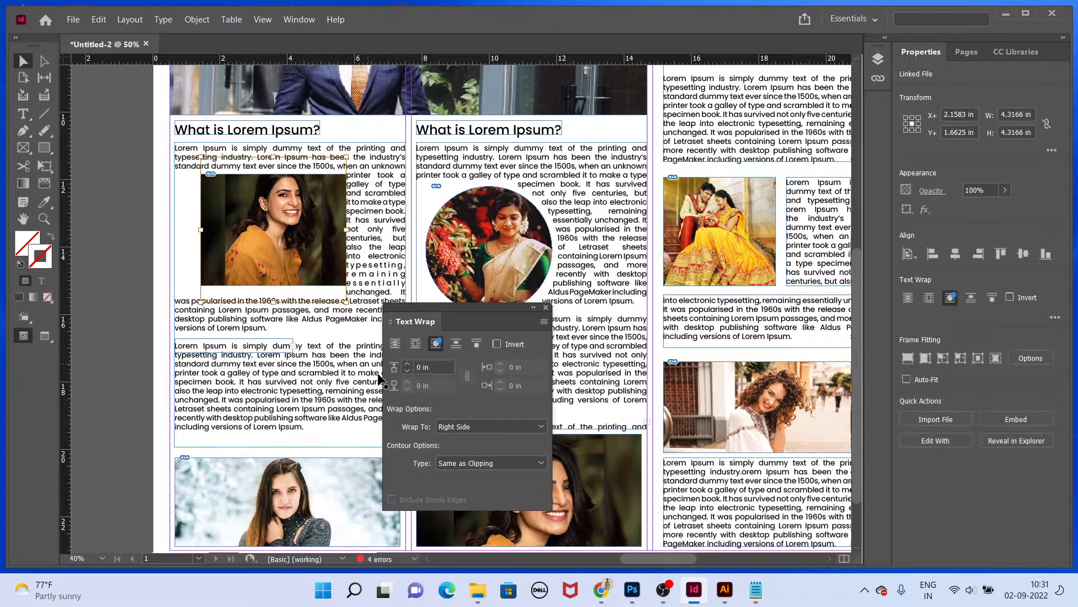
click(407, 363)
click(408, 364)
click(408, 364)
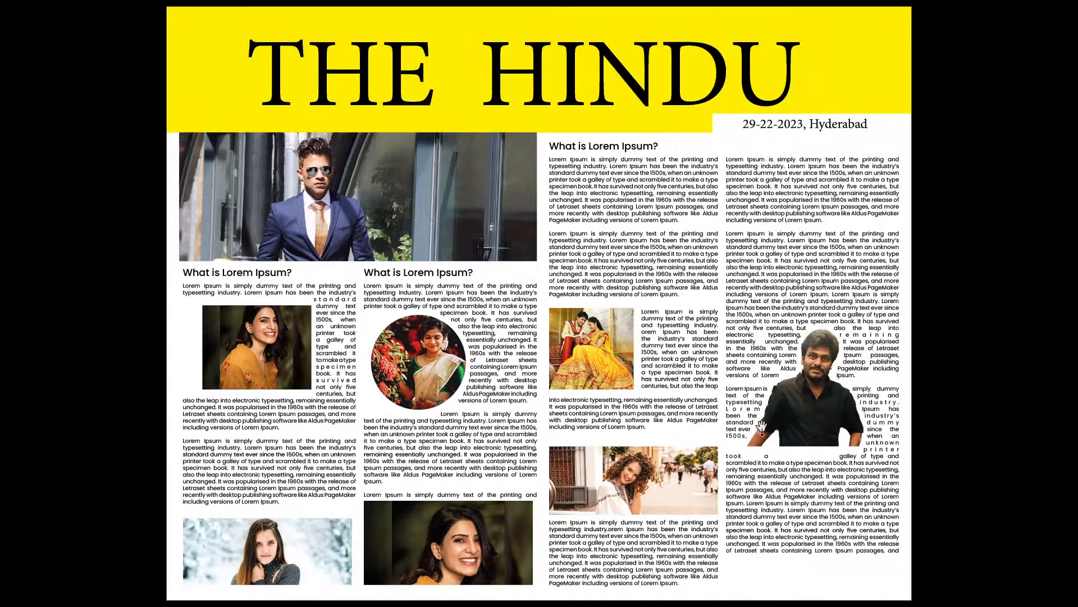
key(Escape)
key(ctrl+minus)
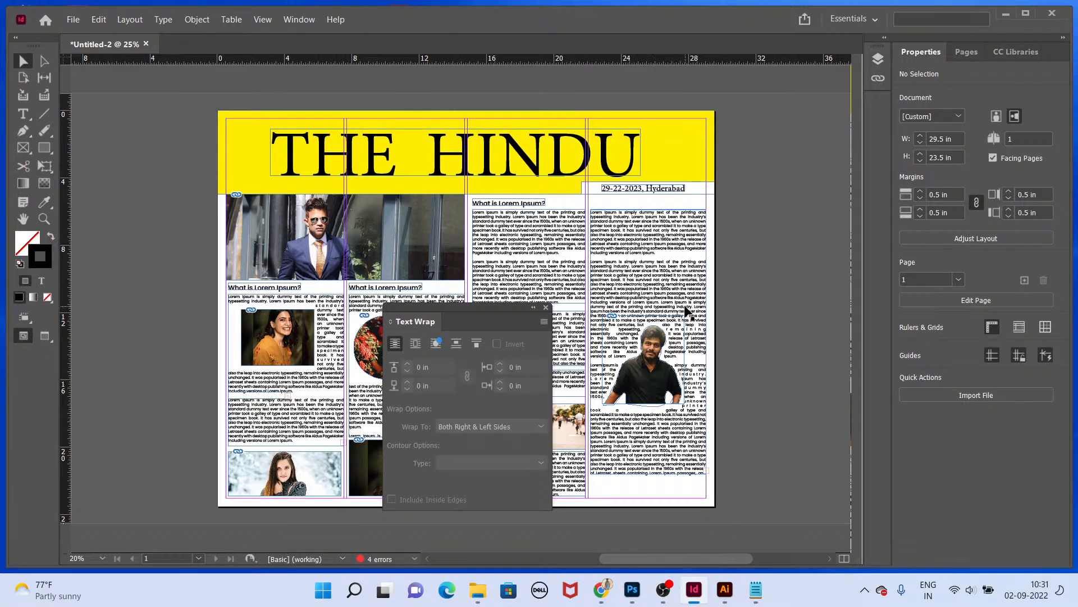
drag(470, 315, 688, 321)
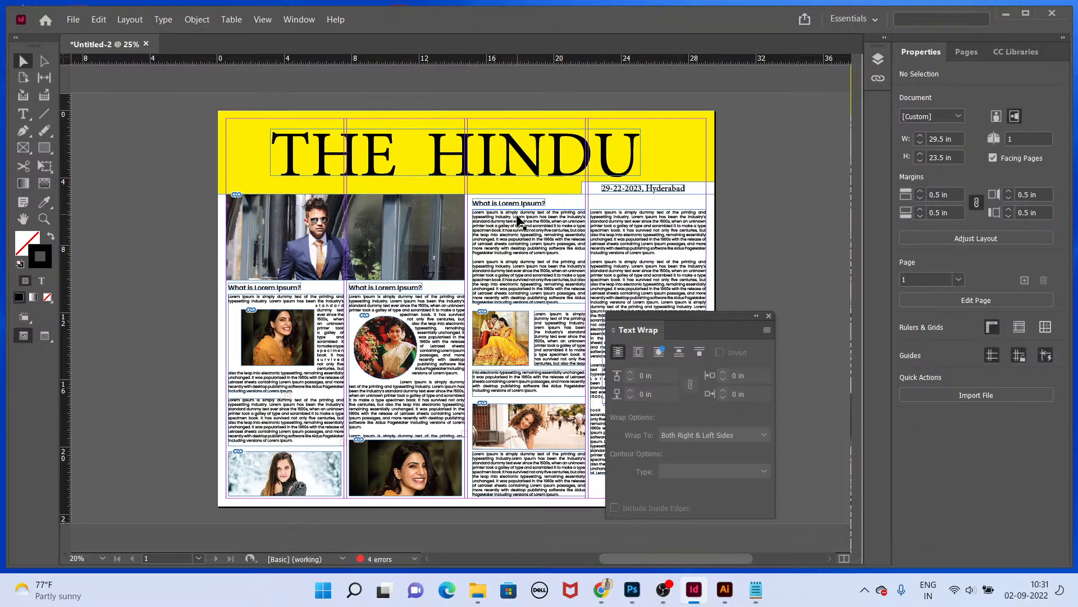
Step: Save the document to the Desktop as NewsPaper Design
key(ctrl+s)
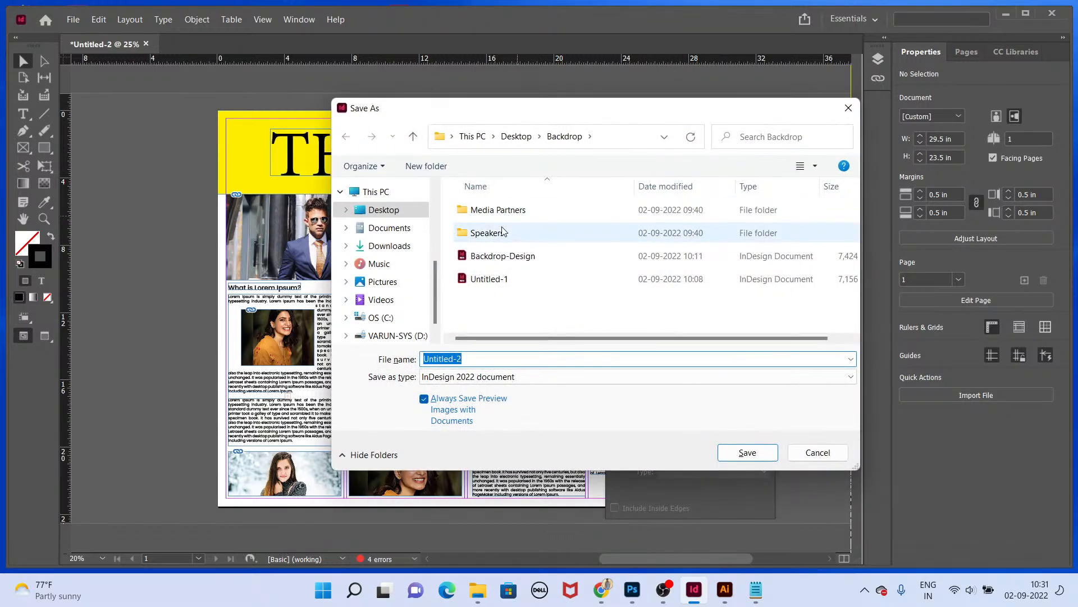
text(NewsPaper )
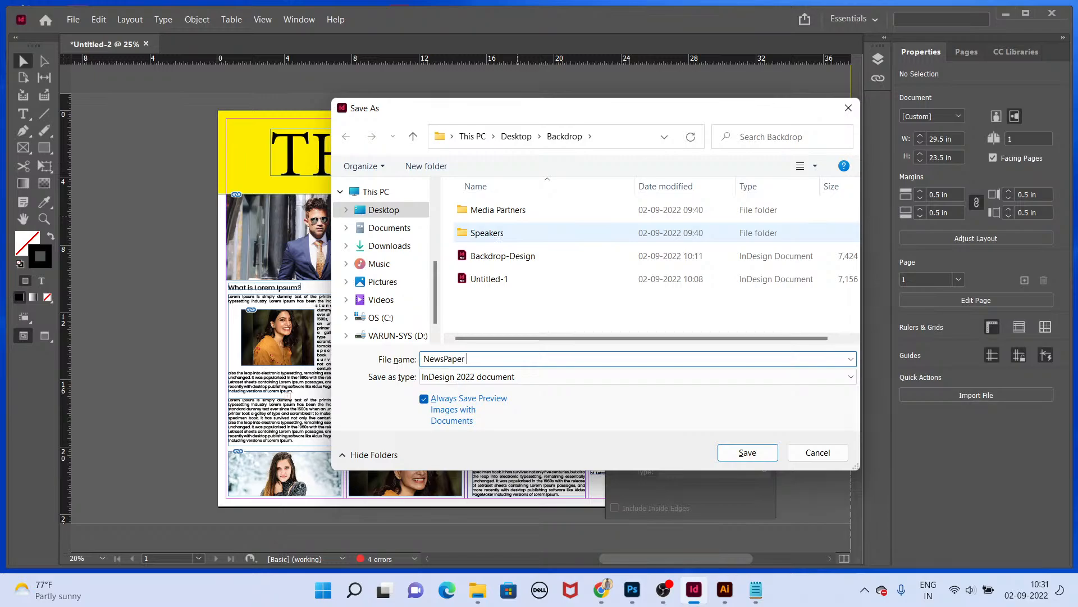
text(Design)
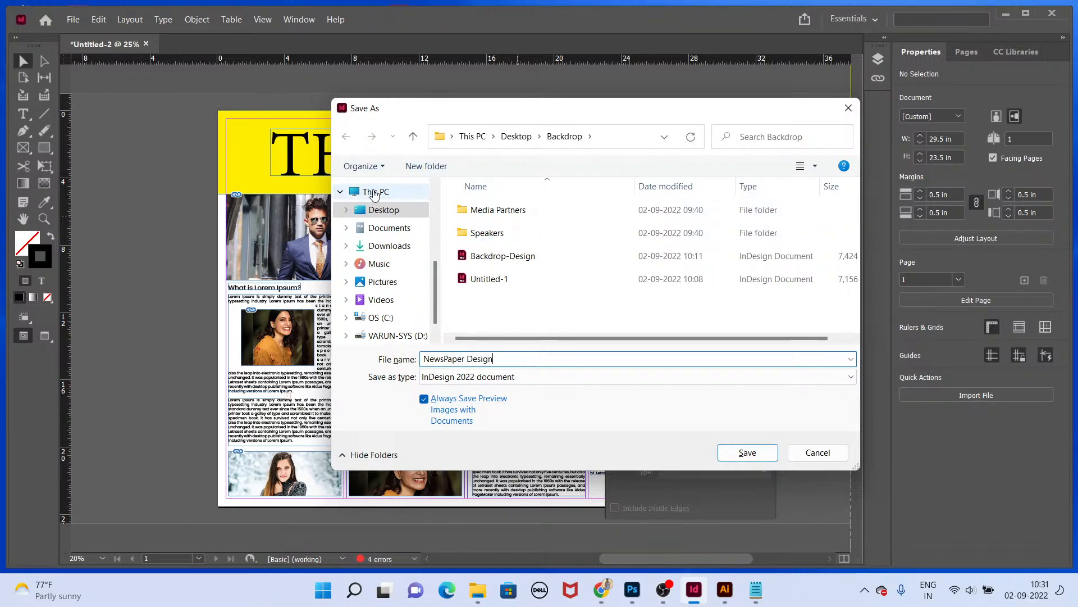
click(383, 210)
click(741, 455)
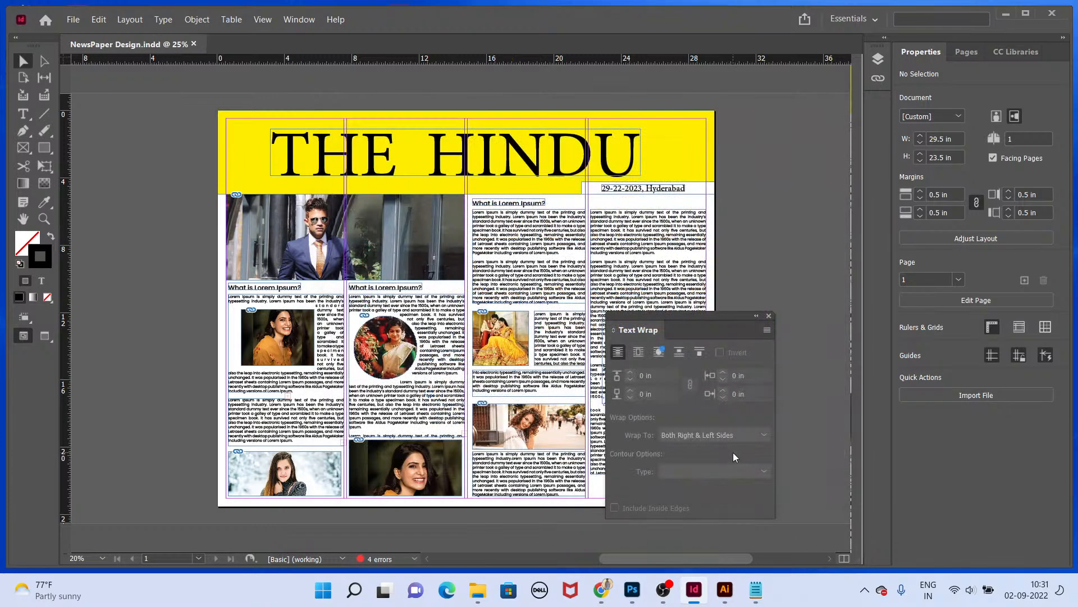
Step: Close the Text Wrap panel and export the page as a JPEG named NewsPaper Design on the Desktop
click(769, 315)
key(ctrl+e)
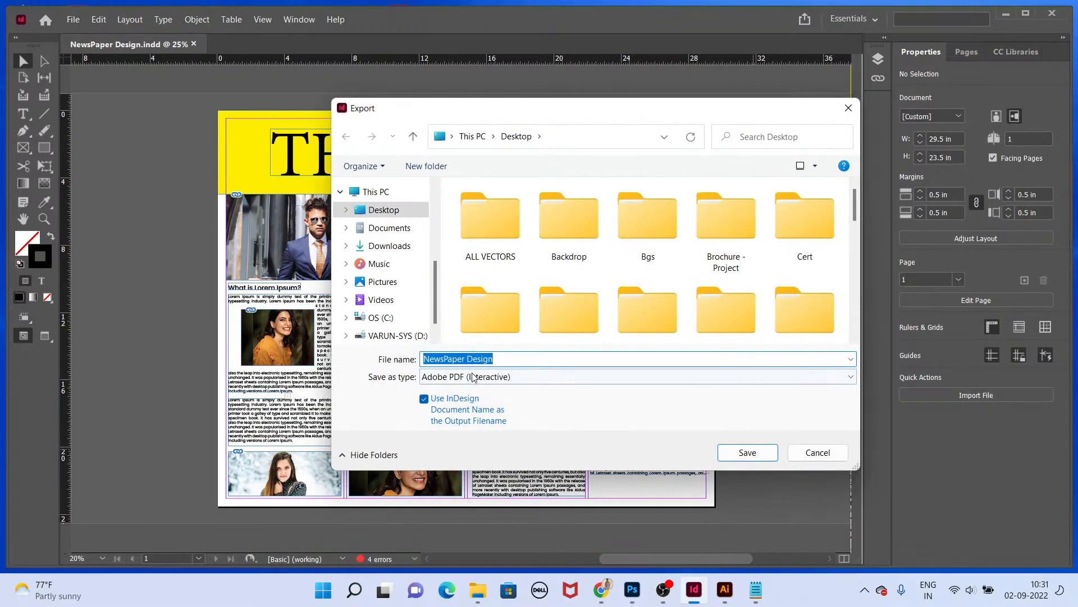
click(474, 378)
key(j)
key(Return)
key(Return)
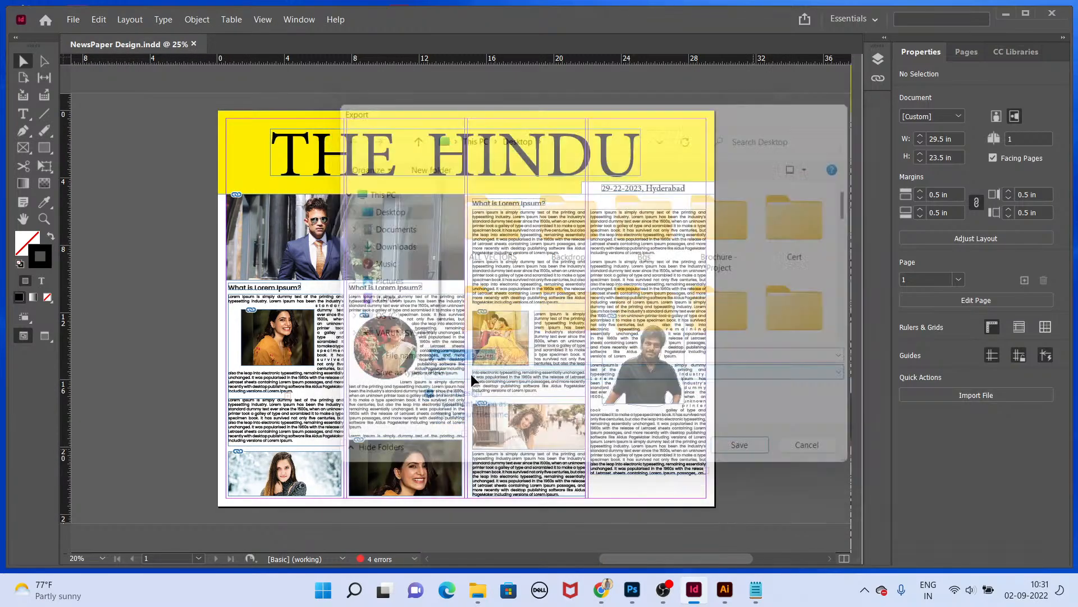
click(553, 468)
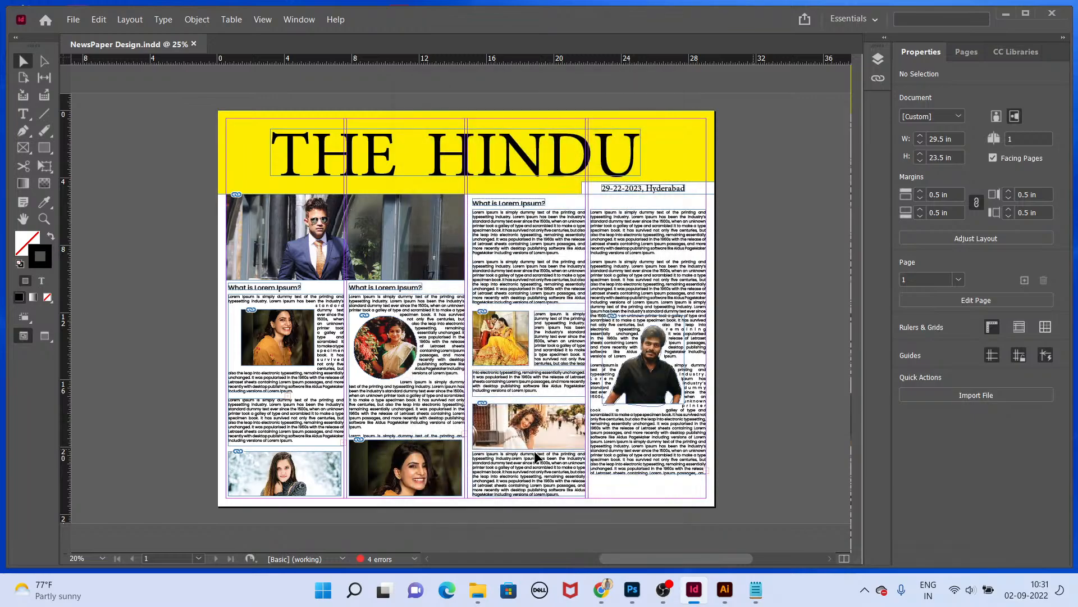
Step: Open the exported NewsPaper Design JPEG from the desktop to review it, then return to InDesign
key(super+d)
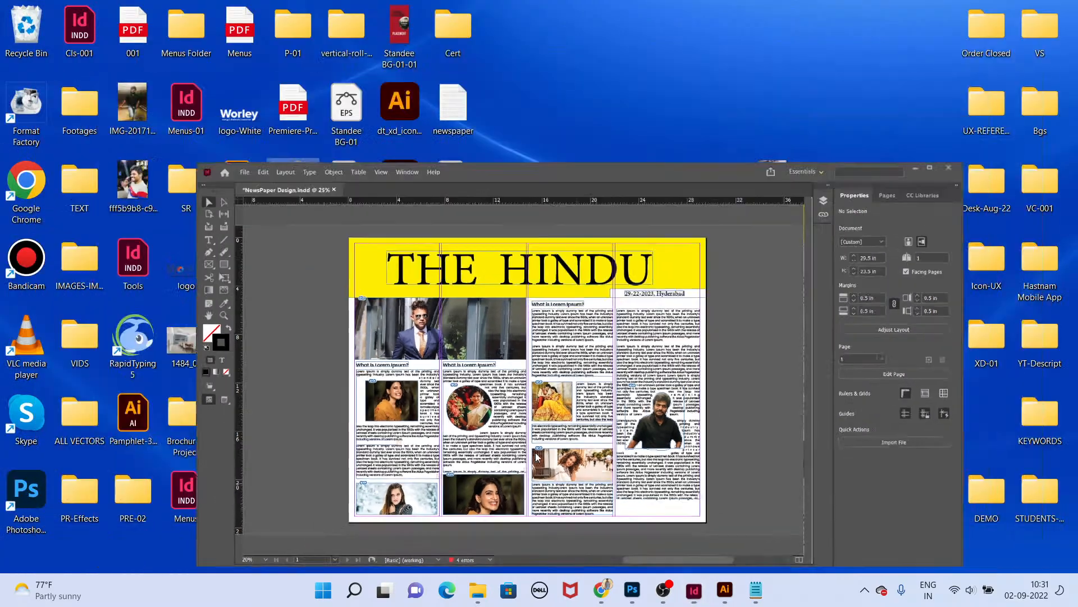
double_click(464, 354)
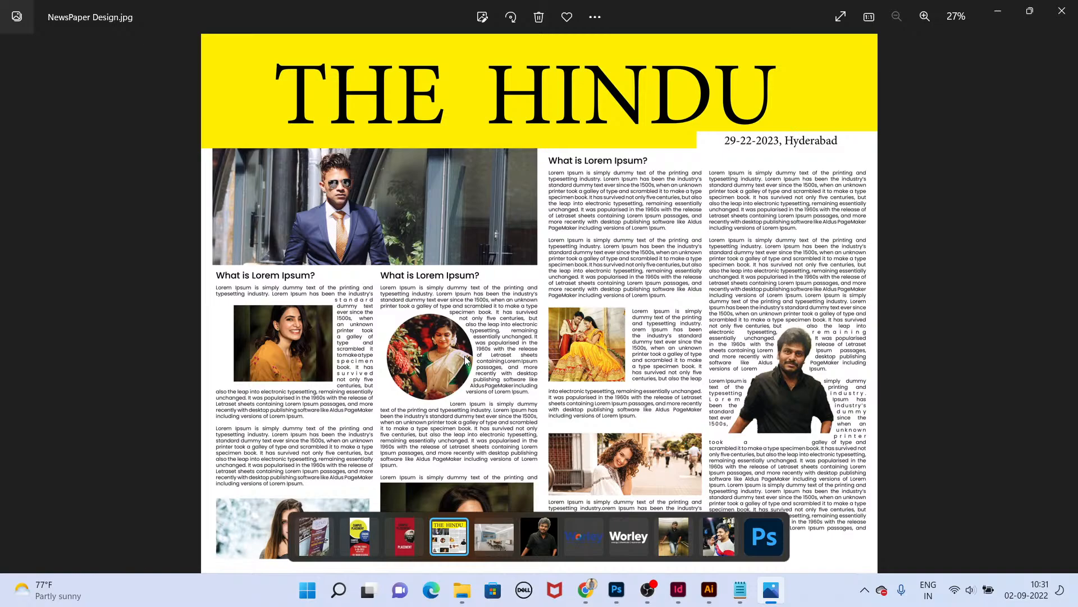
click(1062, 10)
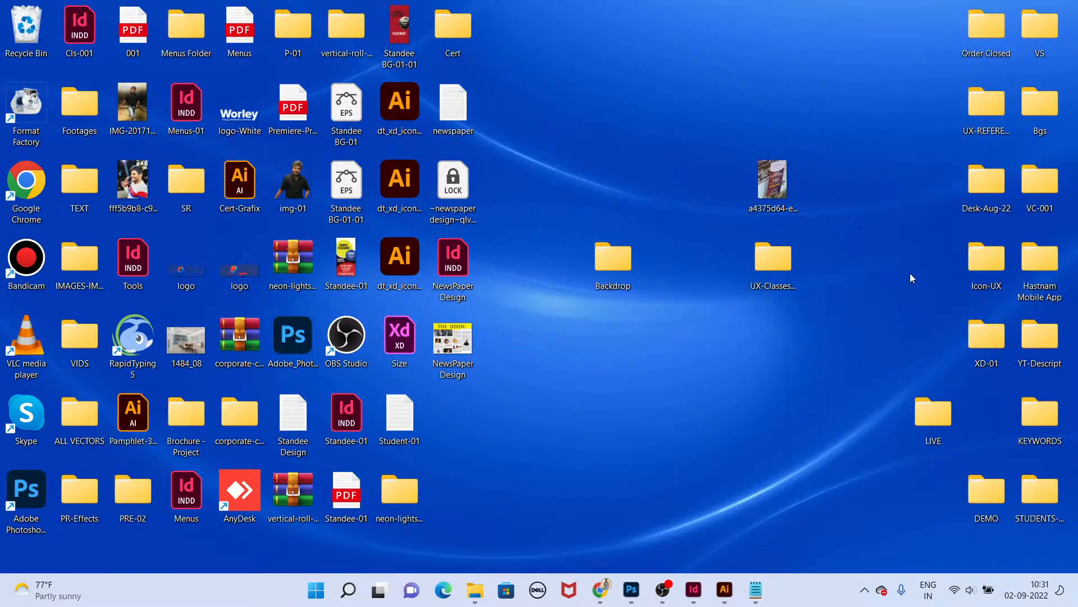
click(693, 598)
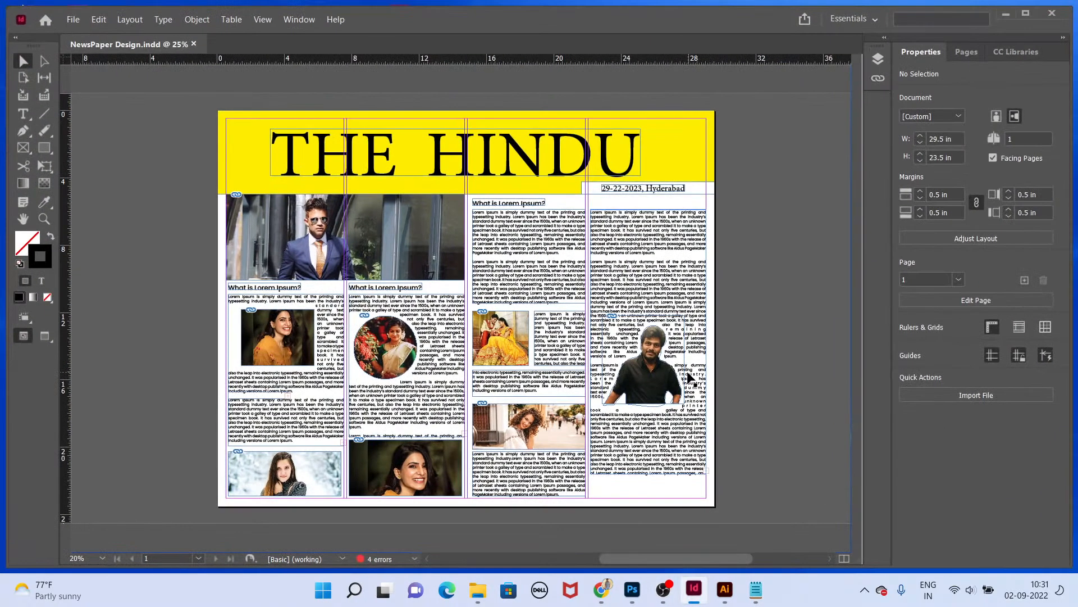
Step: Create a new A4 print document of 210 × 297 mm
key(ctrl+n)
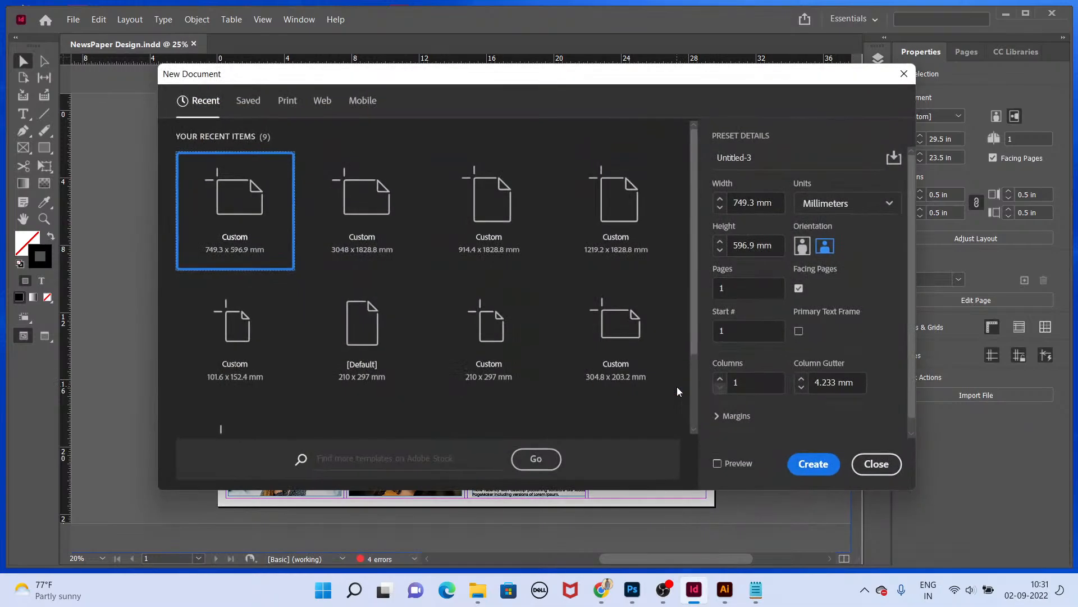
click(824, 205)
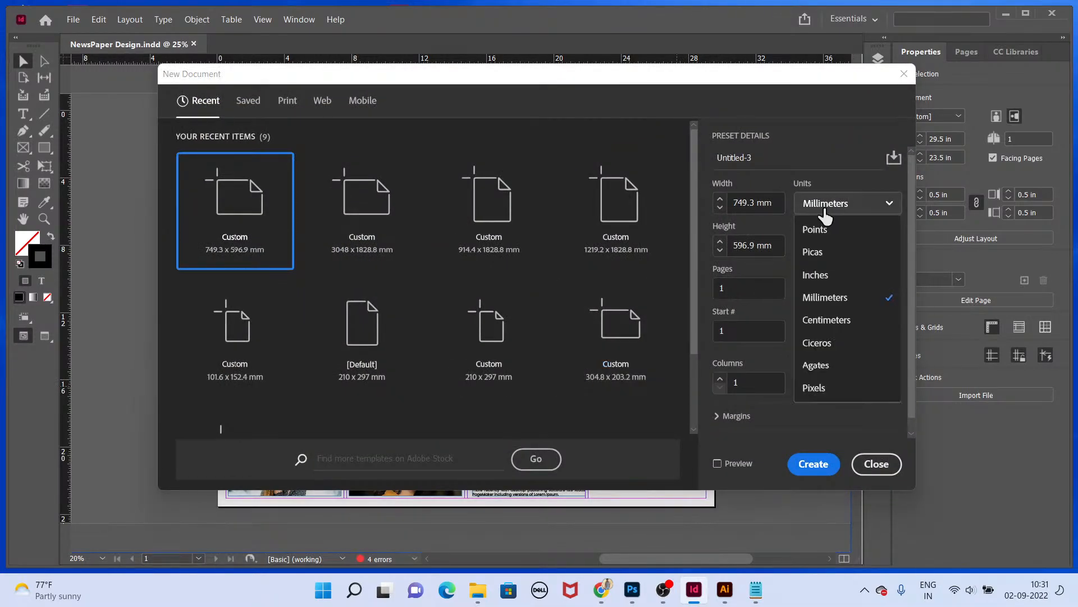
click(816, 275)
click(292, 110)
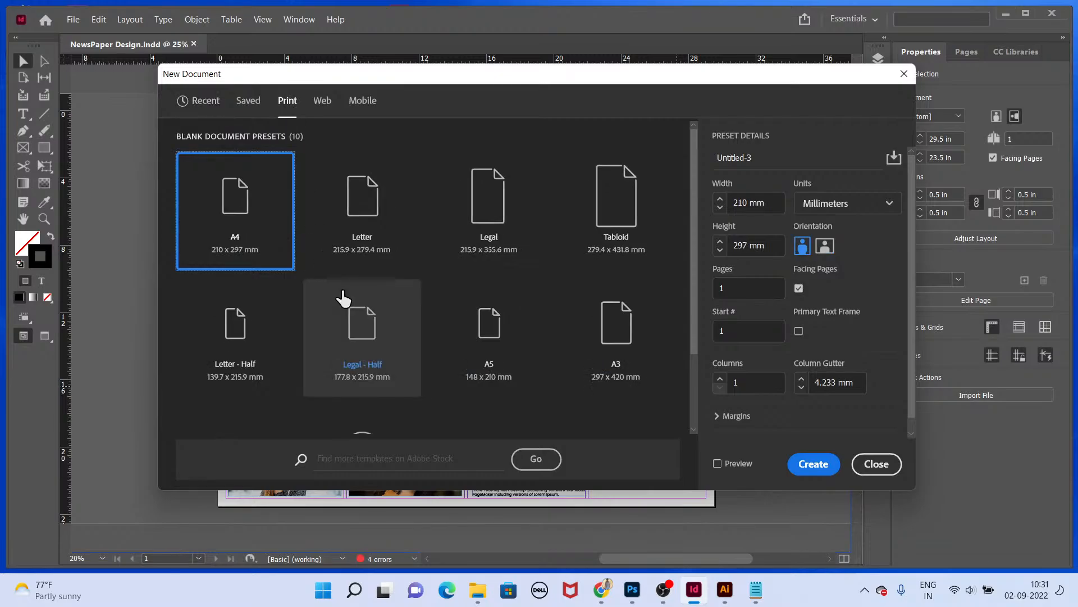
click(800, 462)
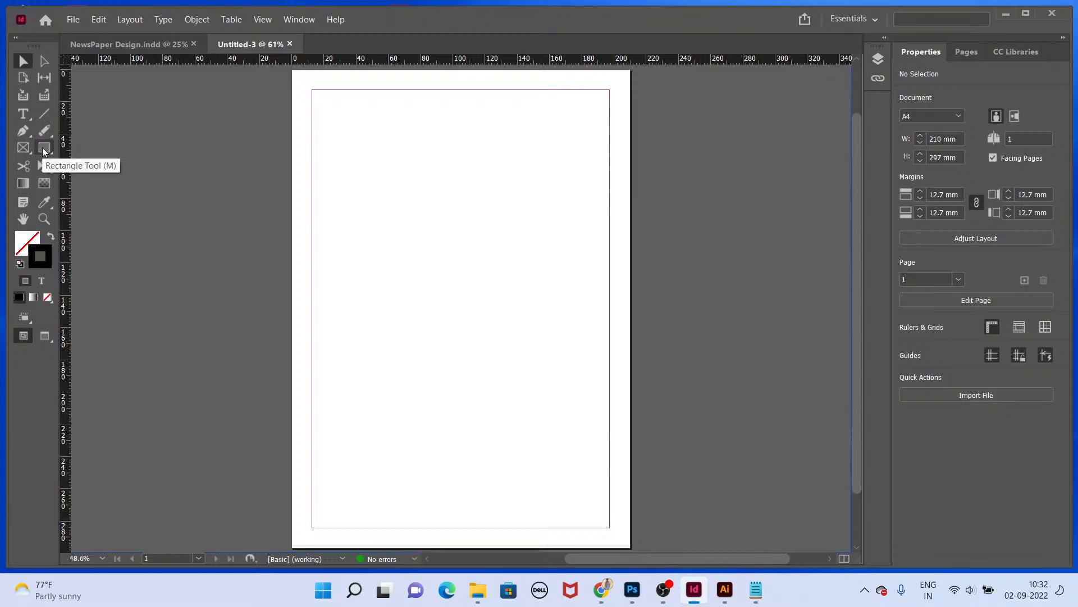
Step: Open Google Chrome and pick a user profile, then switch back to InDesign
key(super+d)
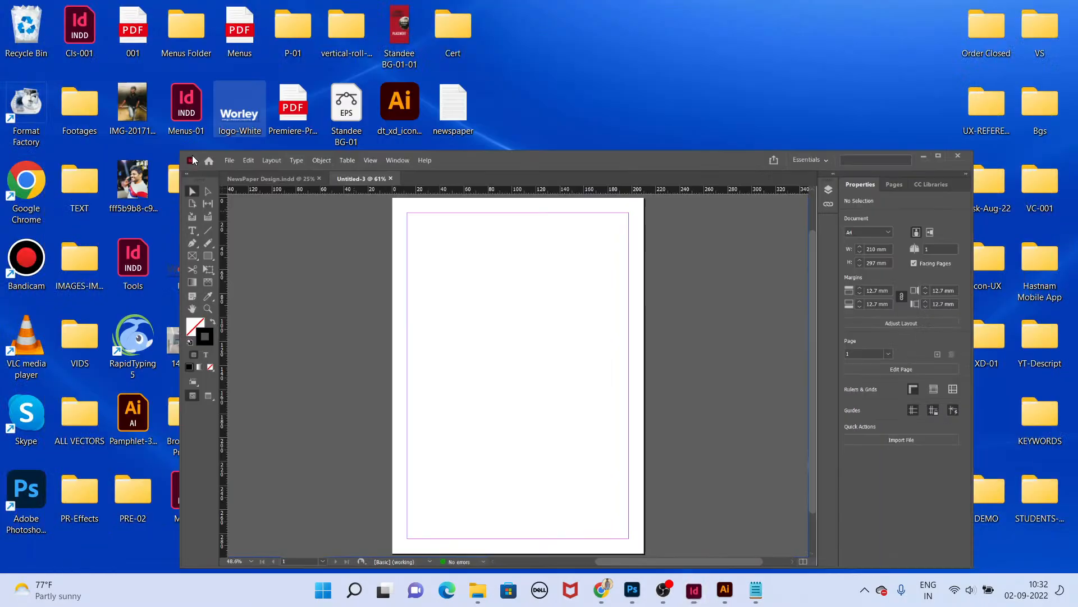
double_click(42, 190)
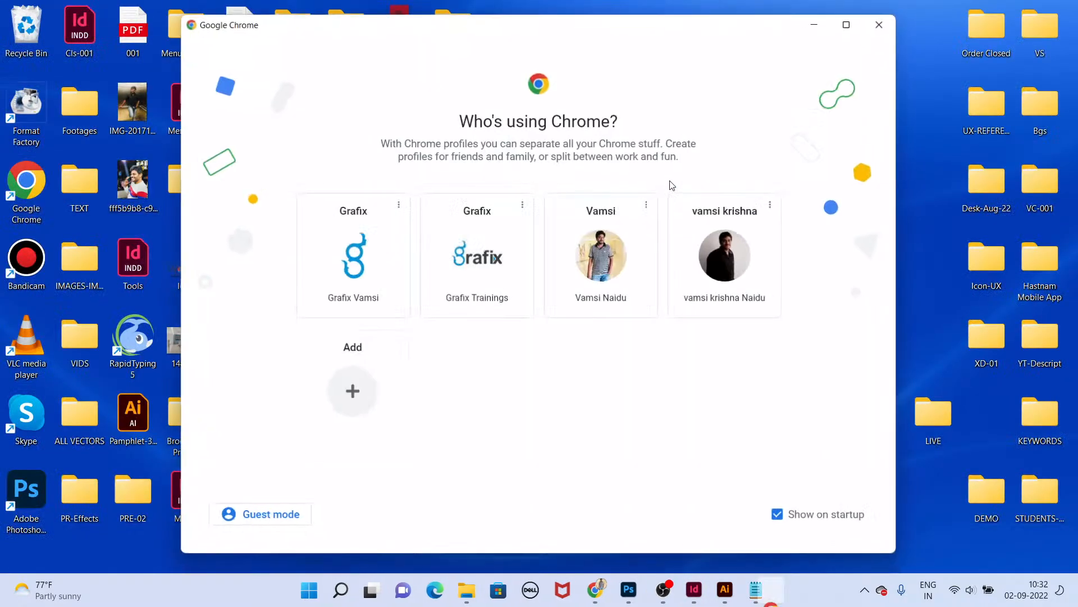
click(638, 291)
key(alt+Tab)
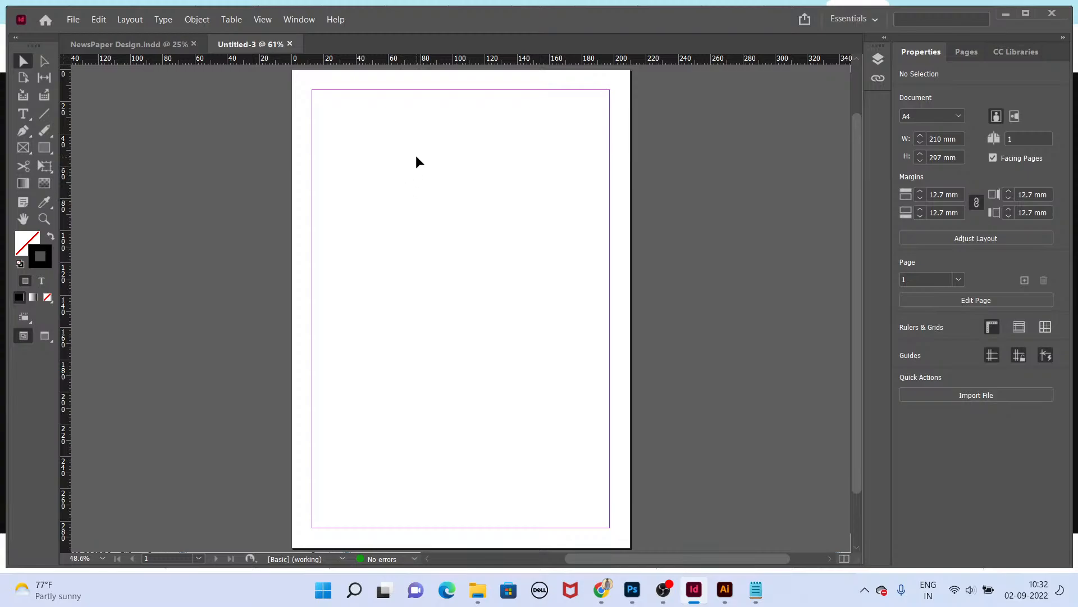
Step: Open the Backdrop-Design JPG from the Backdrop folder as a reference, then return to InDesign
key(ctrl+=)
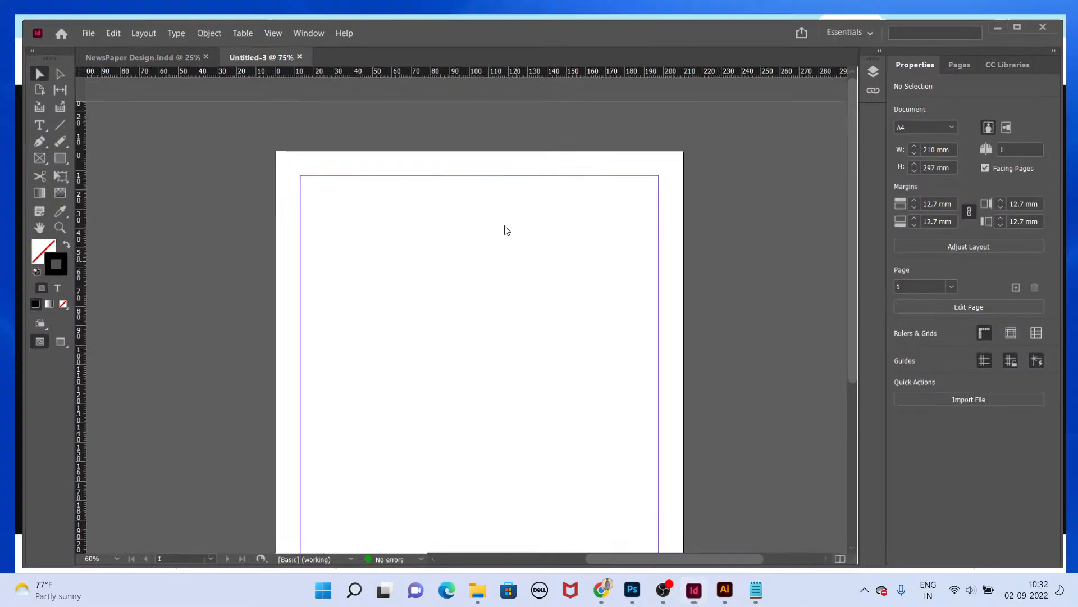
key(super+d)
double_click(618, 255)
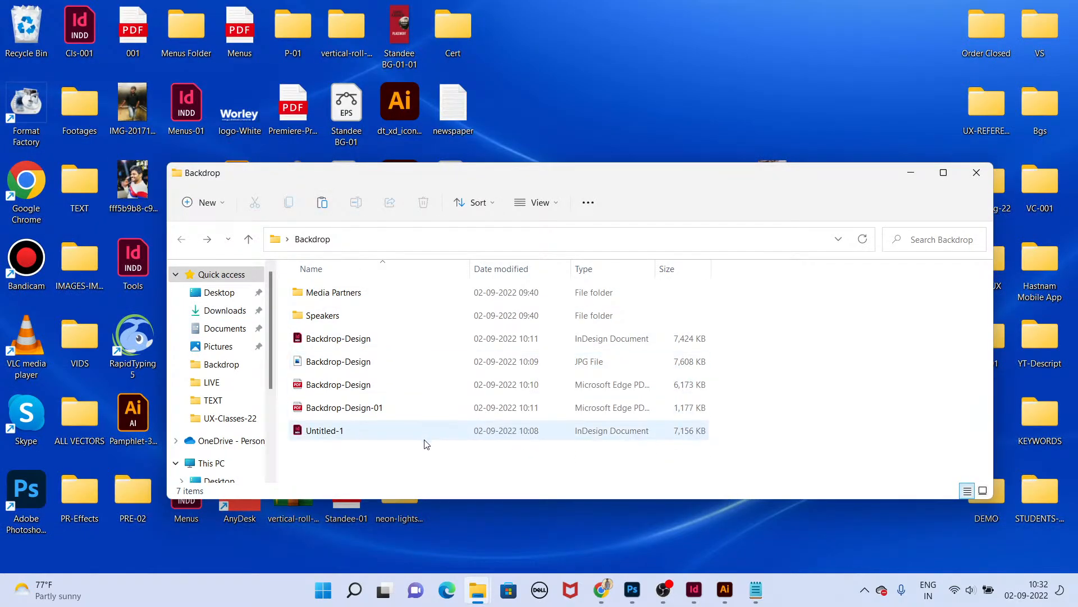
double_click(324, 364)
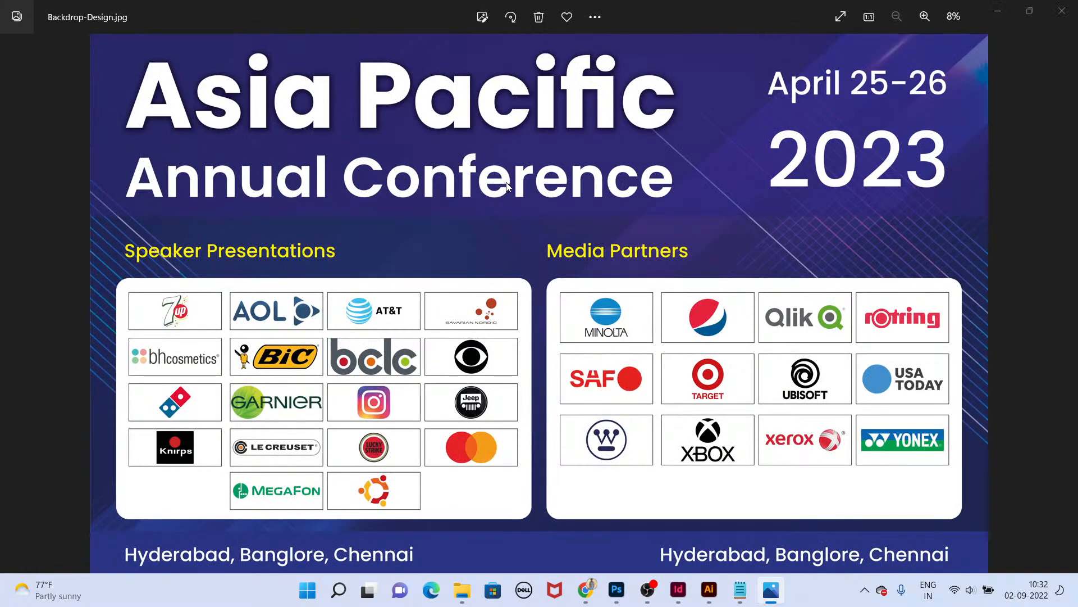
key(alt+Tab)
key(alt+Tab)
key(alt+Tab)
Step: Draw a text frame at the top of the page and type Asia Pacifi Anual Conference
key(t)
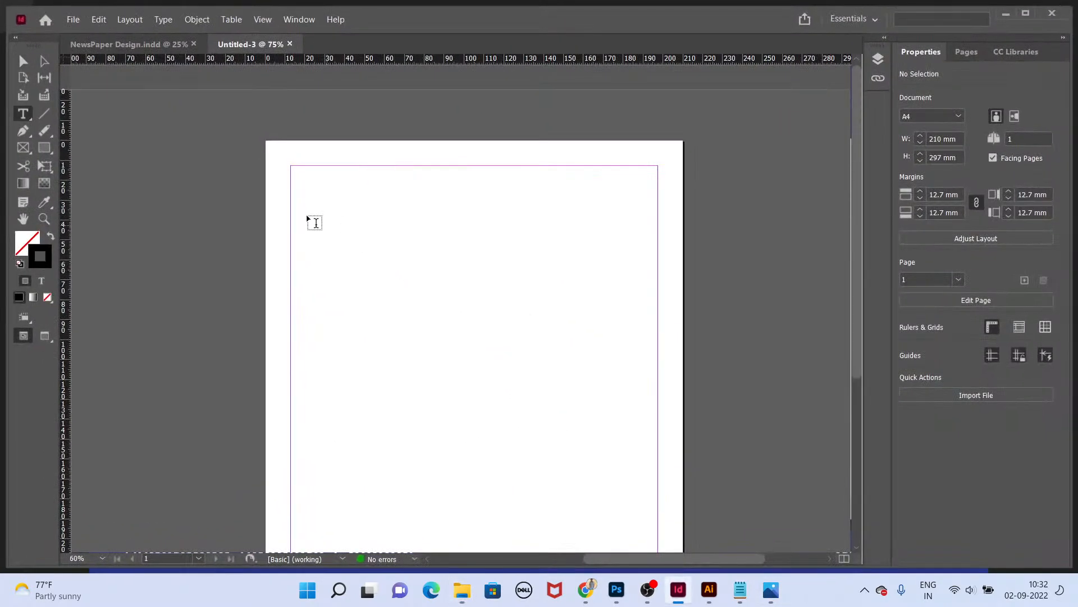
drag(298, 174, 586, 216)
text(Asia Pacifi Anual Conference)
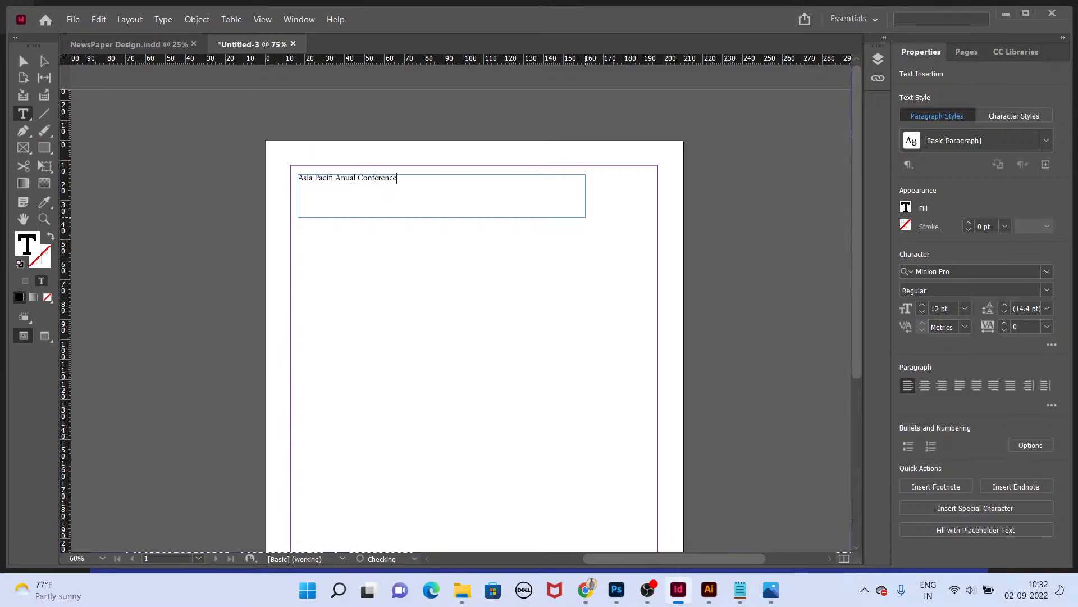
Step: Enlarge the heading text to 32 pt
key(ctrl+a)
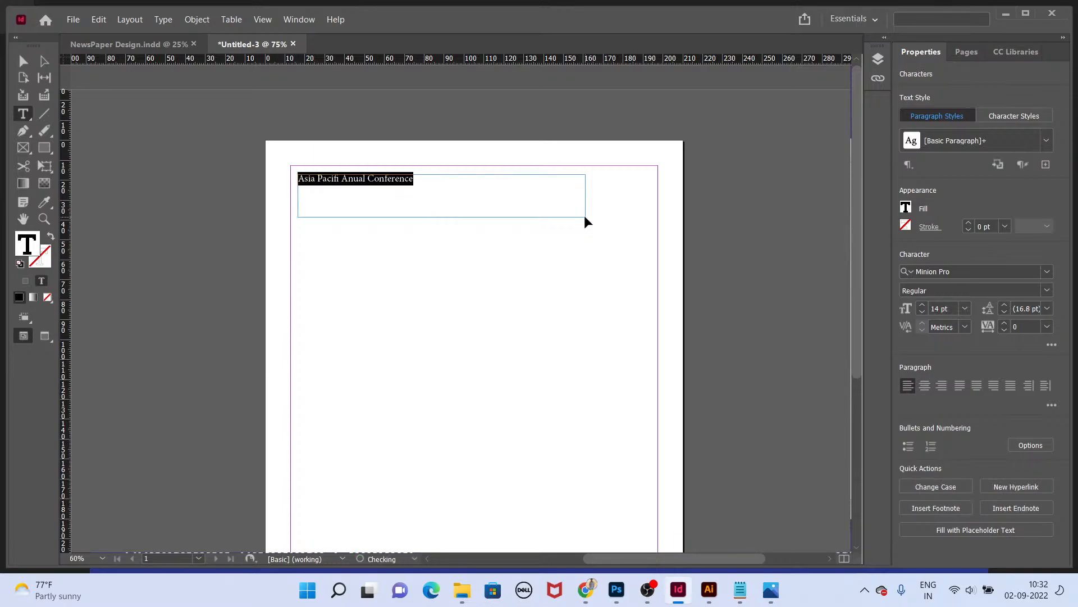
key(ctrl+shift+period)
key(ctrl+shift+period)
key(ctrl+shift+period)
key(ctrl+shift+period)
key(ctrl+shift+period)
key(ctrl+shift+period)
key(ctrl+shift+period)
key(ctrl+shift+period)
key(ctrl+shift+period)
key(ctrl+shift+period)
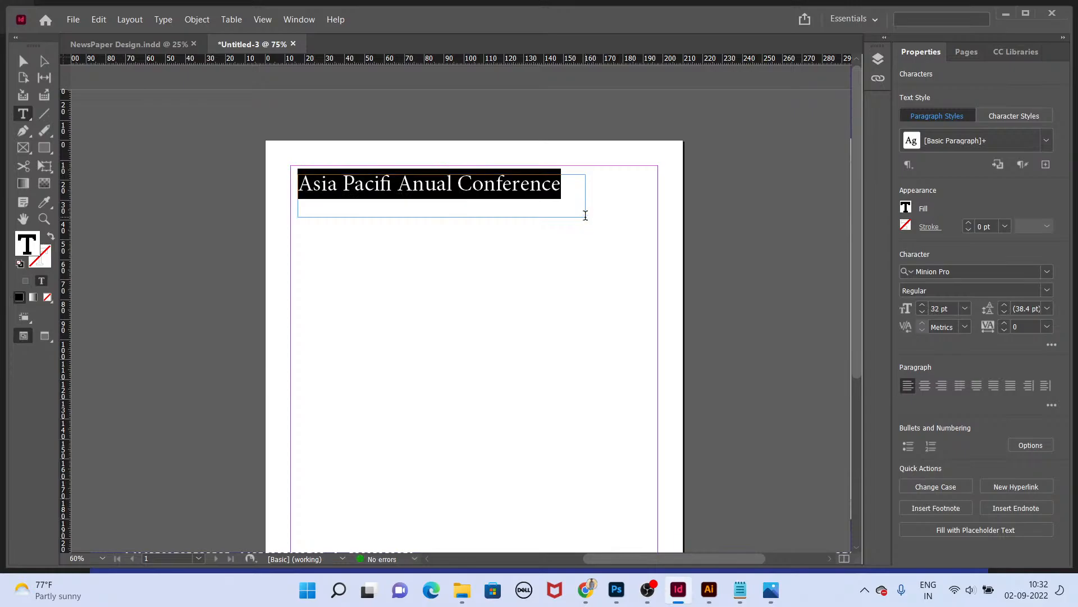
key(Escape)
Step: Fit the frame to the heading and set its font to Poppins Bold
key(ctrl+alt+c)
key(t)
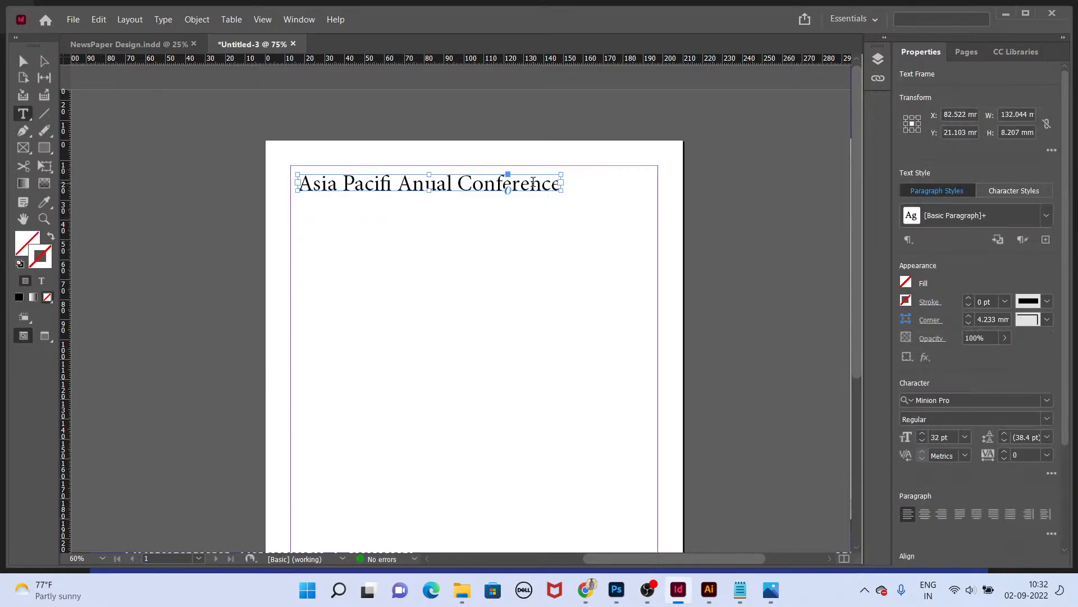
key(ctrl+a)
click(949, 271)
text(popp)
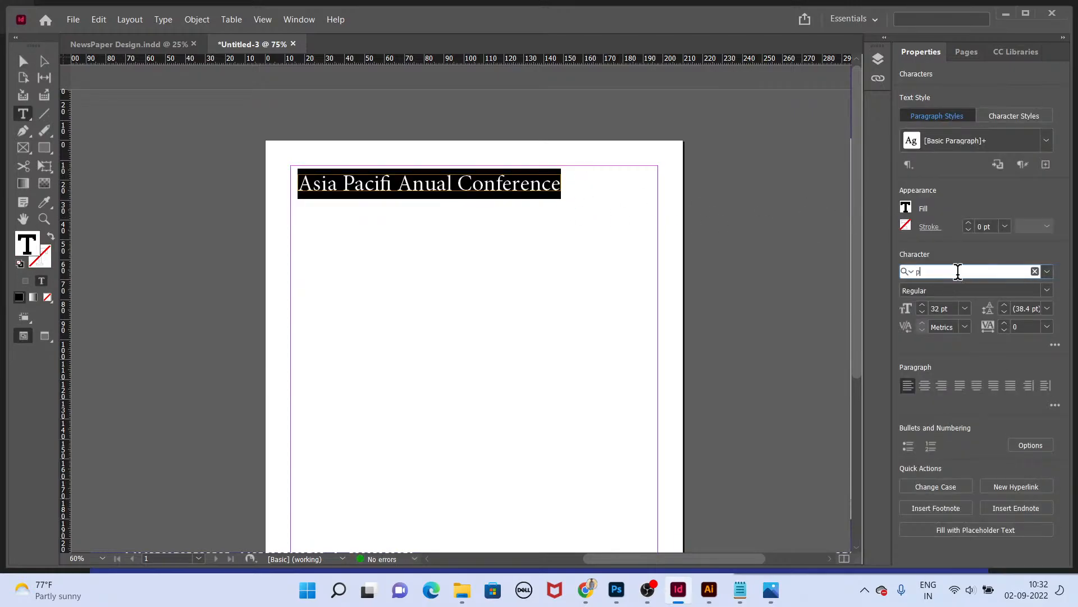
key(Down)
key(Down)
key(Return)
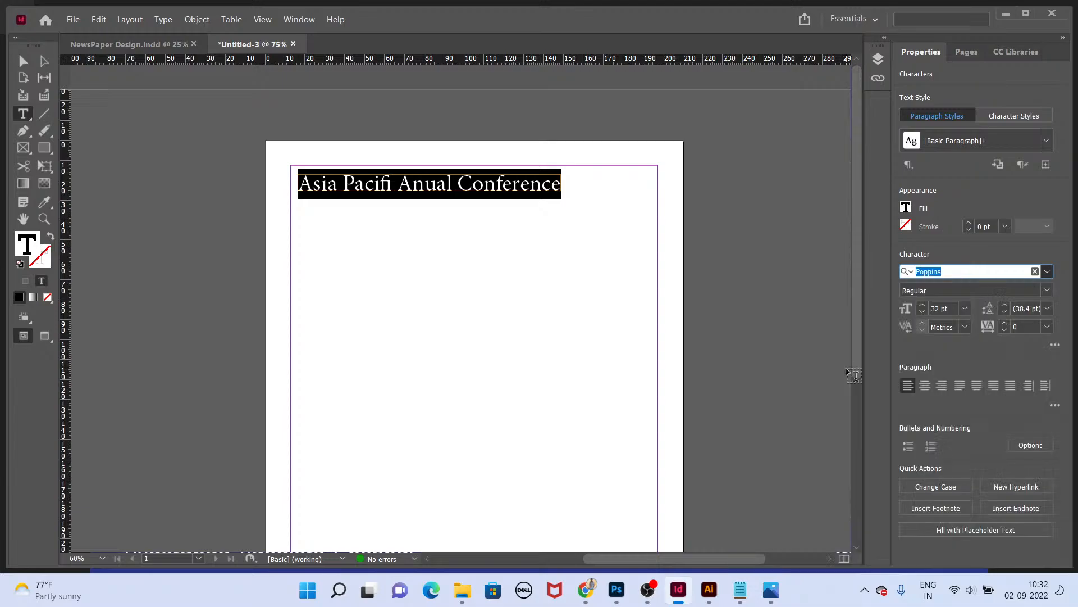
key(Escape)
Step: Resize the heading frame and position it at the top right inside the margins
drag(562, 199, 668, 200)
key(ctrl+alt+c)
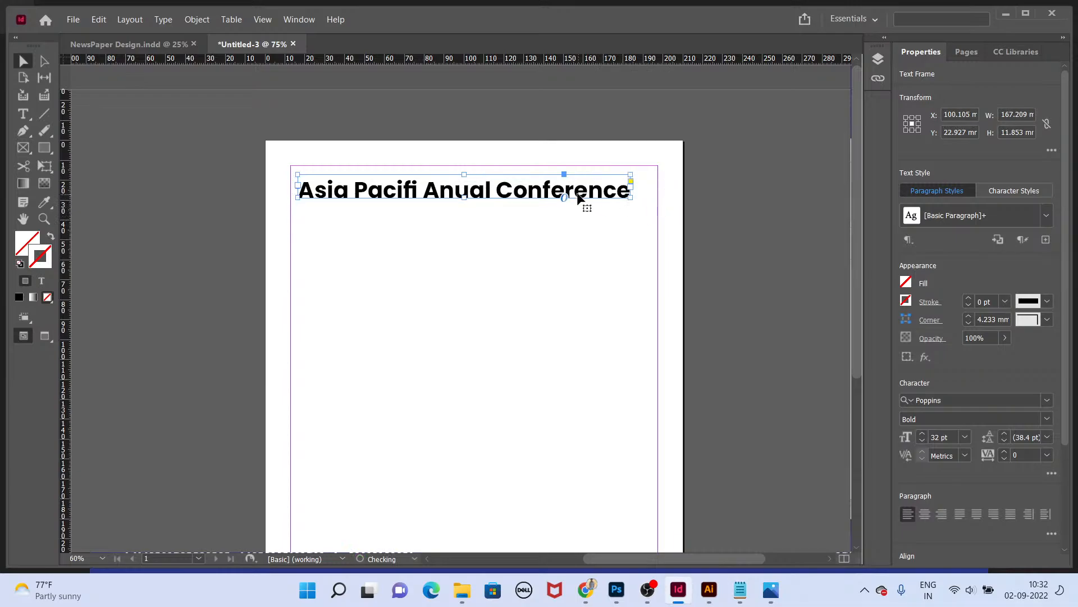
drag(571, 187, 591, 191)
click(582, 254)
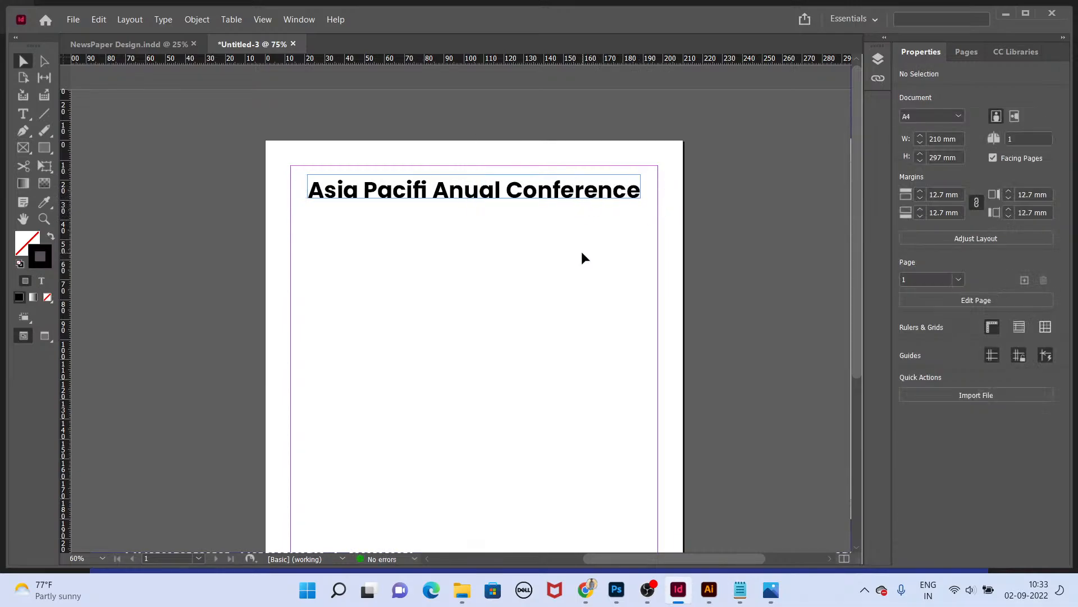
drag(534, 201, 533, 194)
click(510, 223)
Step: Draw a text frame below the heading and type the date Arpil 22-27-2023
click(25, 114)
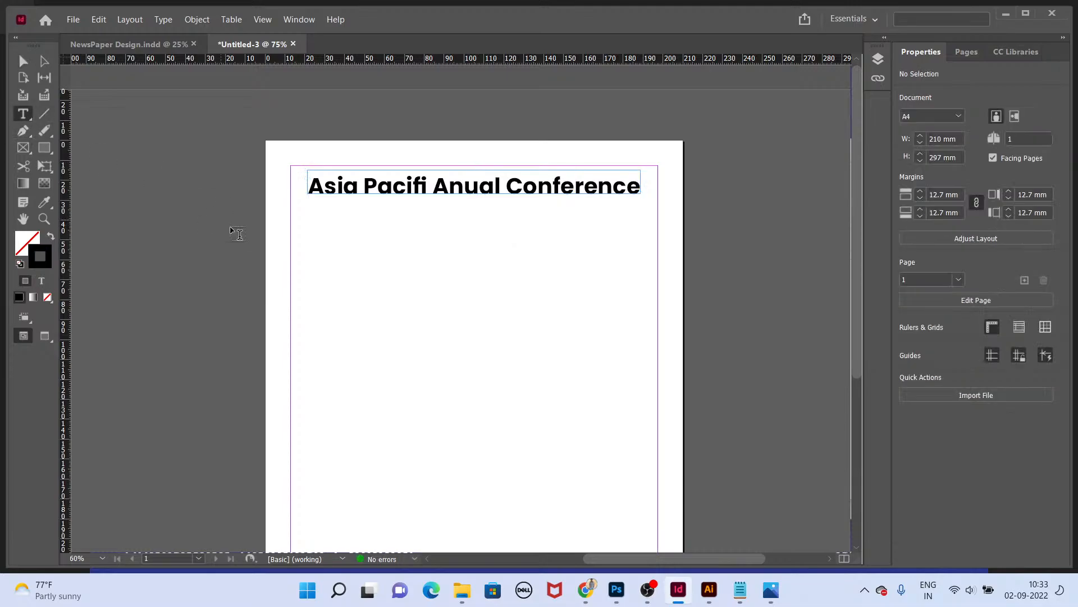
drag(313, 202, 510, 239)
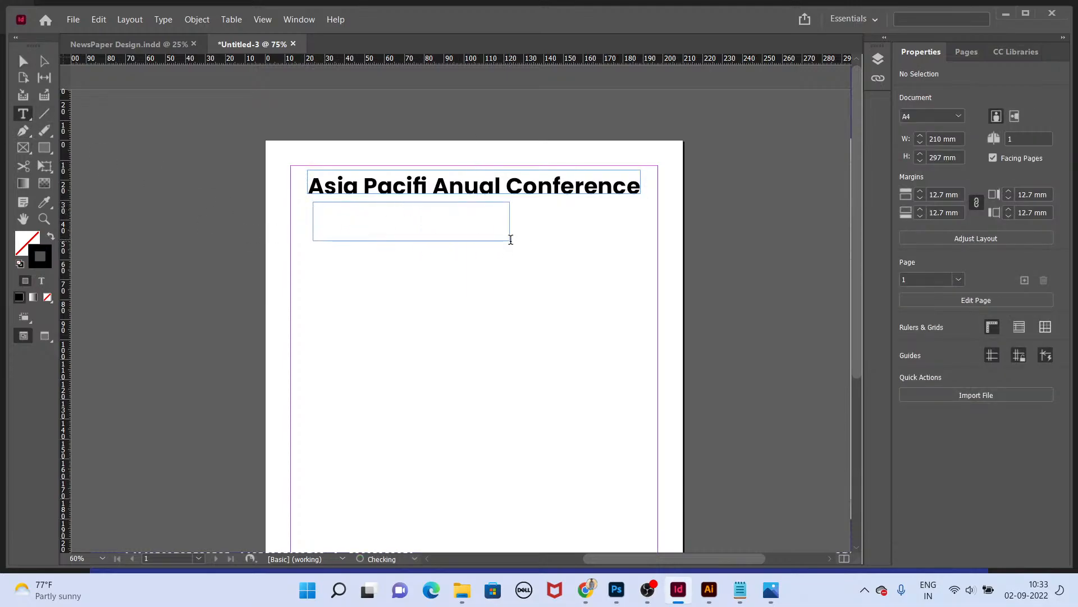
text(22-)
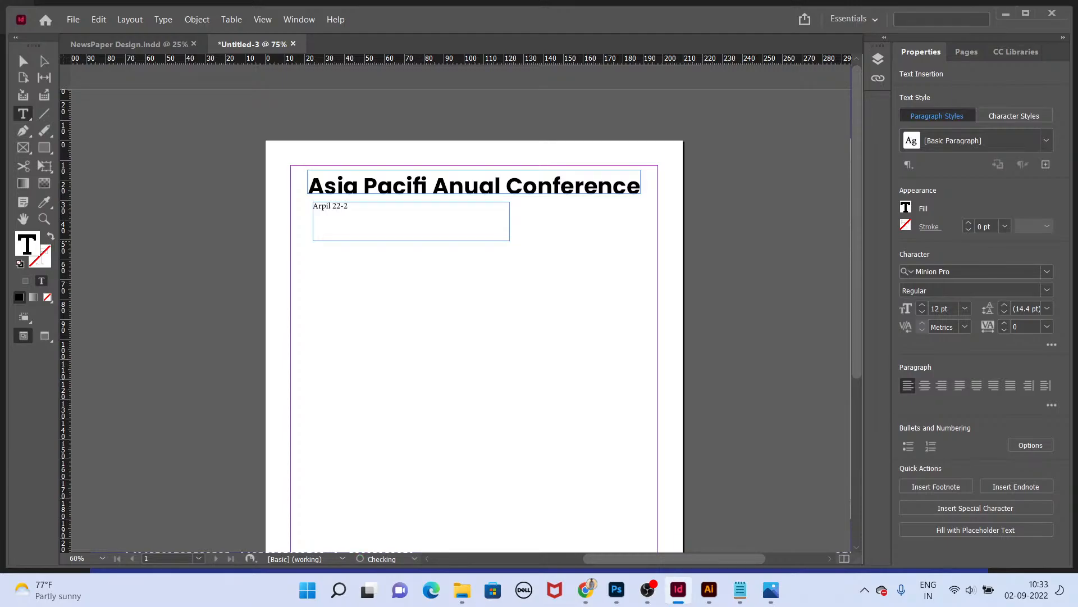
text(2022)
key(Escape)
Step: Append | London UK to the date line
double_click(510, 240)
key(ctrl+z)
double_click(376, 211)
text(| London UK)
key(Escape)
Step: Fit the date frame to its text, move it beneath the heading's right edge, and preview the page
key(ctrl+alt+c)
key(e)
drag(420, 210, 631, 219)
key(v)
click(463, 233)
key(shift+w)
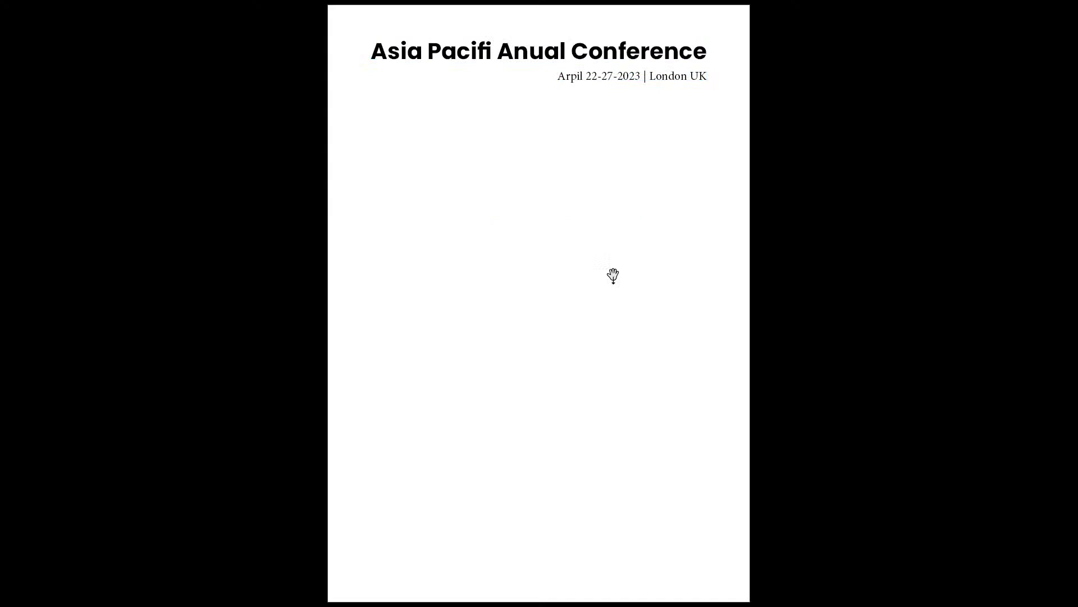
key(Escape)
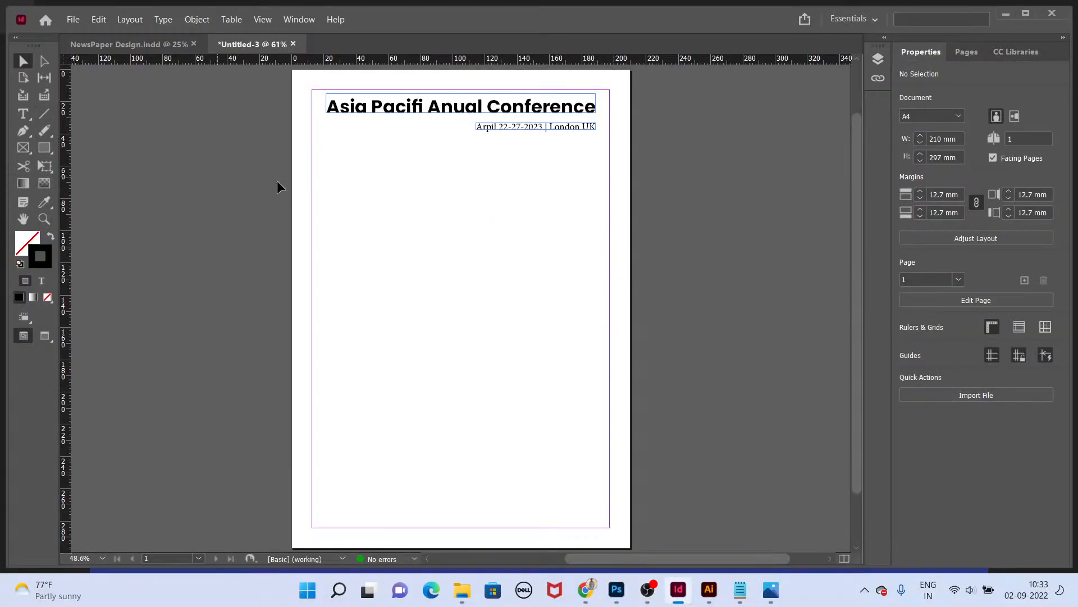
Step: Copy the body text from a story in the NewsPaper Design document and return to the new document
click(135, 44)
click(512, 269)
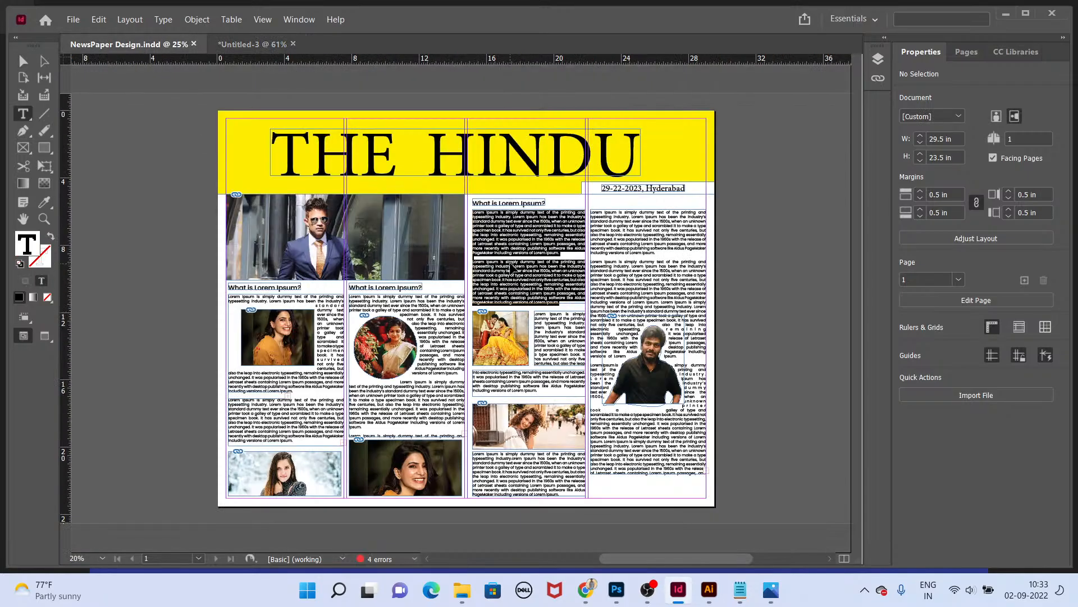
click(656, 264)
double_click(656, 264)
key(ctrl+a)
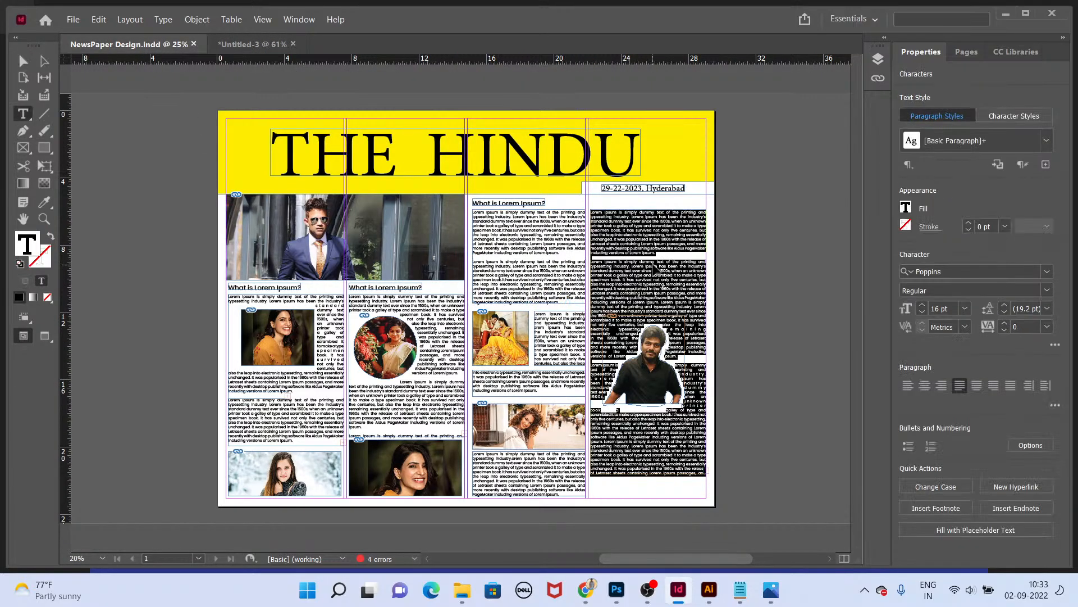
click(20, 56)
click(251, 44)
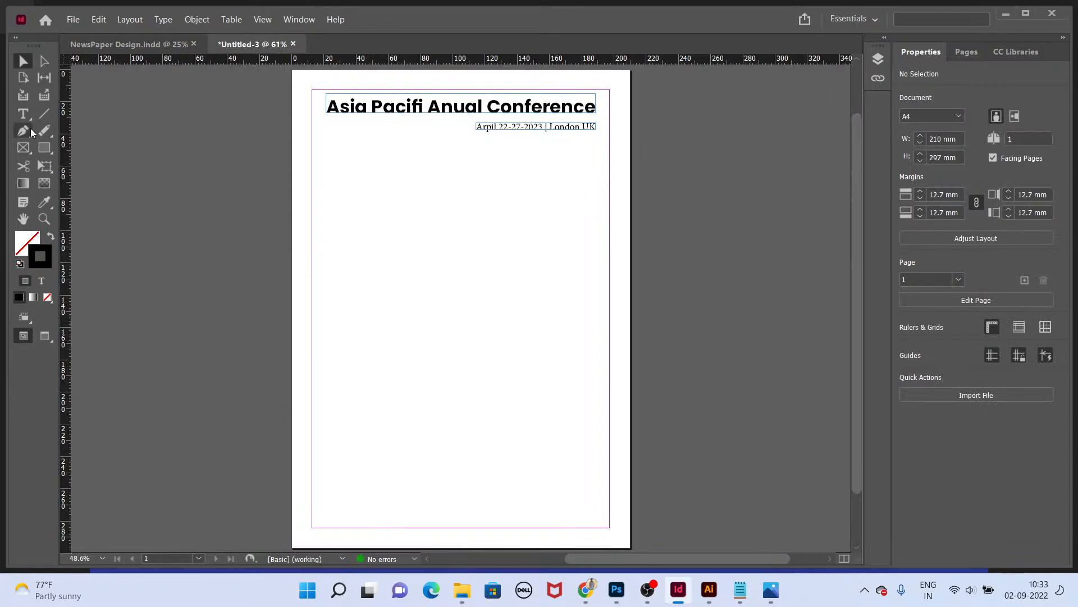
Step: Draw a large text frame below the date line and paste the copied body text into it
click(23, 113)
drag(312, 193, 595, 509)
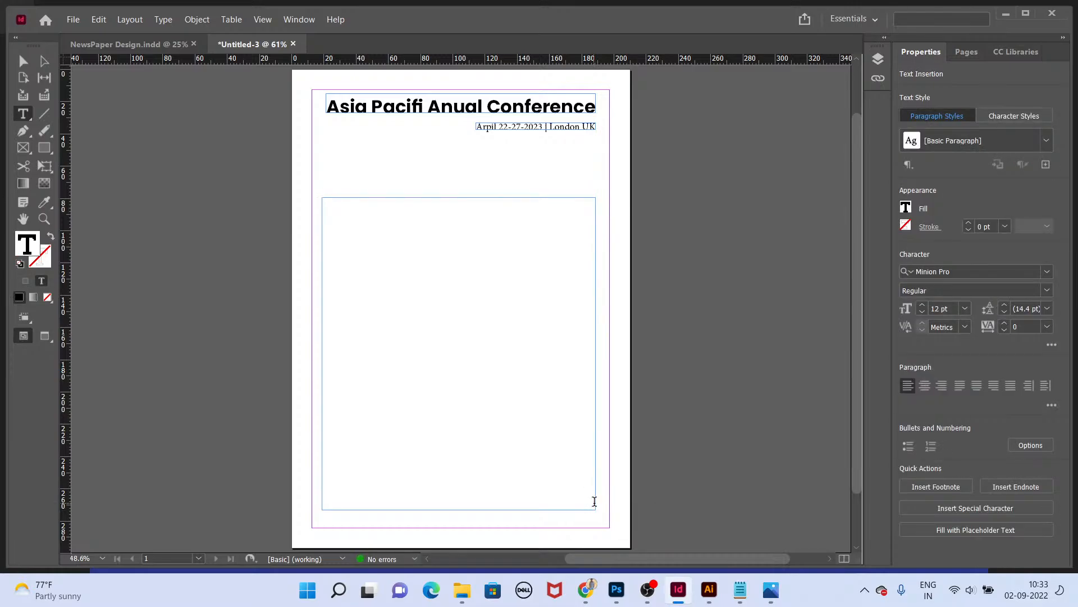
key(ctrl+v)
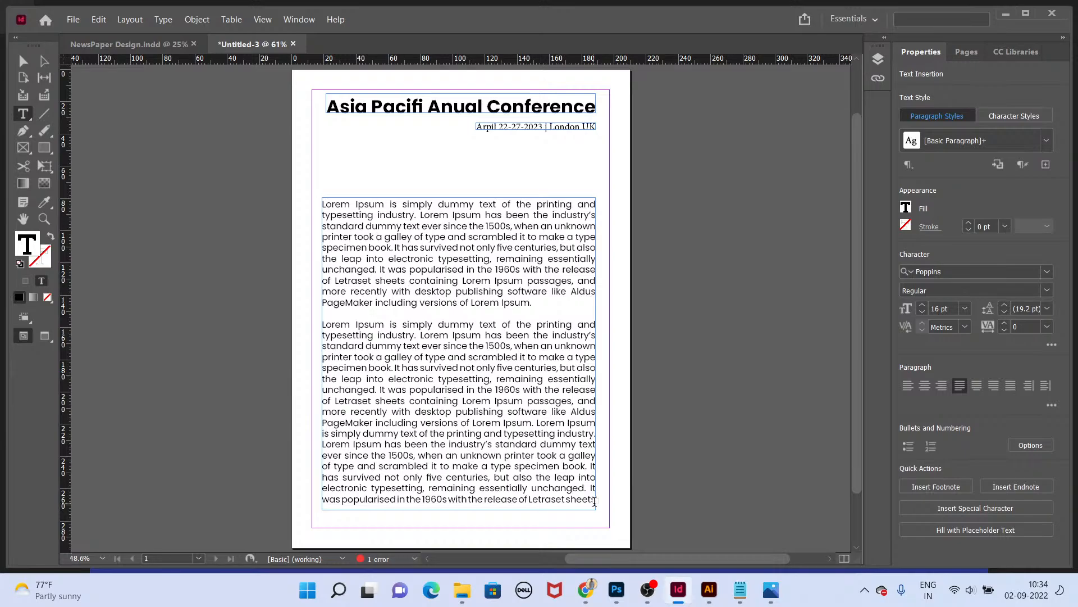
Step: Set the font size of all the body text to 14 pt
key(ctrl+a)
key(ctrl+t)
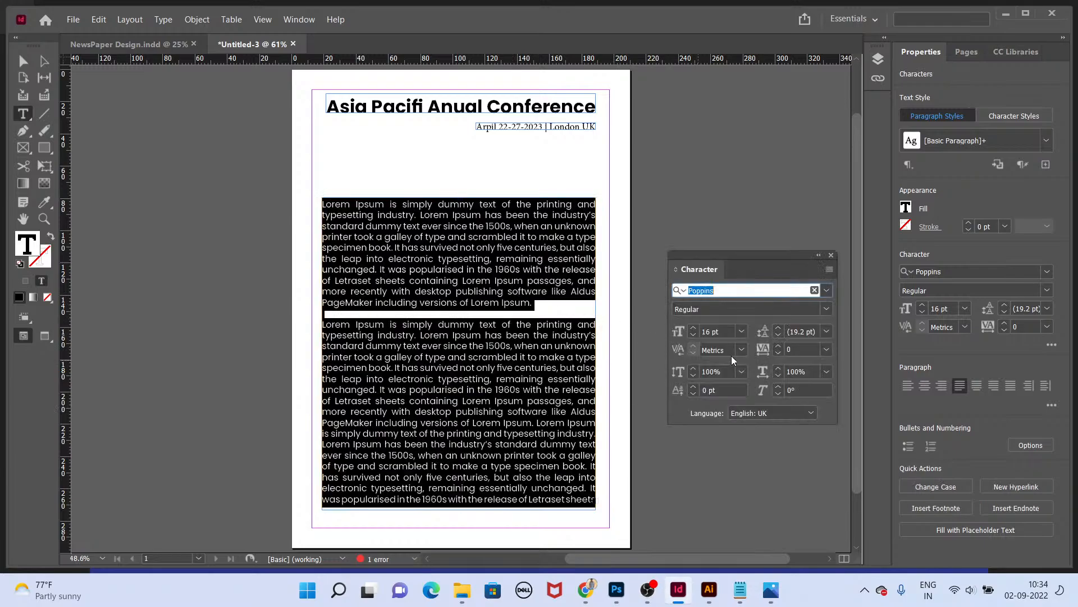
drag(732, 331, 669, 343)
text(14)
key(Return)
key(Escape)
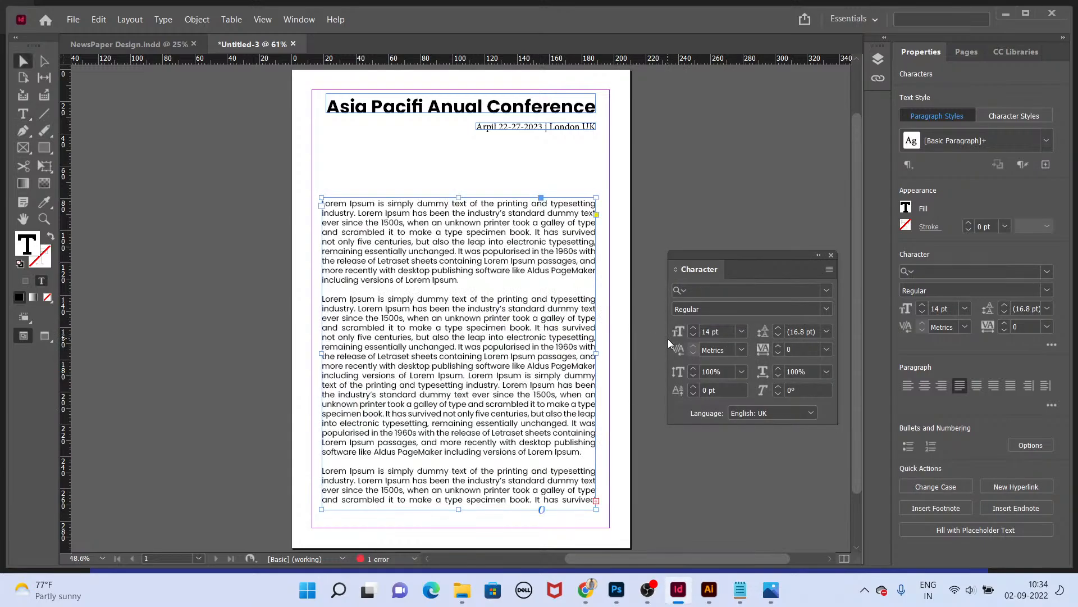
Step: Move the body text frame up and delete the text from partway through the third paragraph to the end
drag(484, 252, 476, 215)
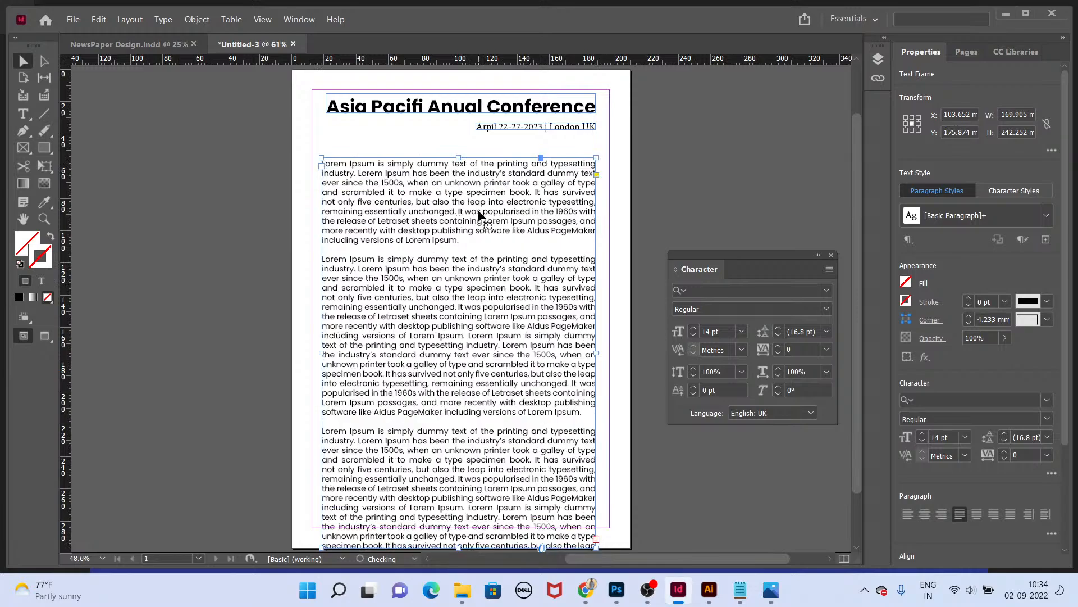
key(t)
drag(450, 440, 664, 577)
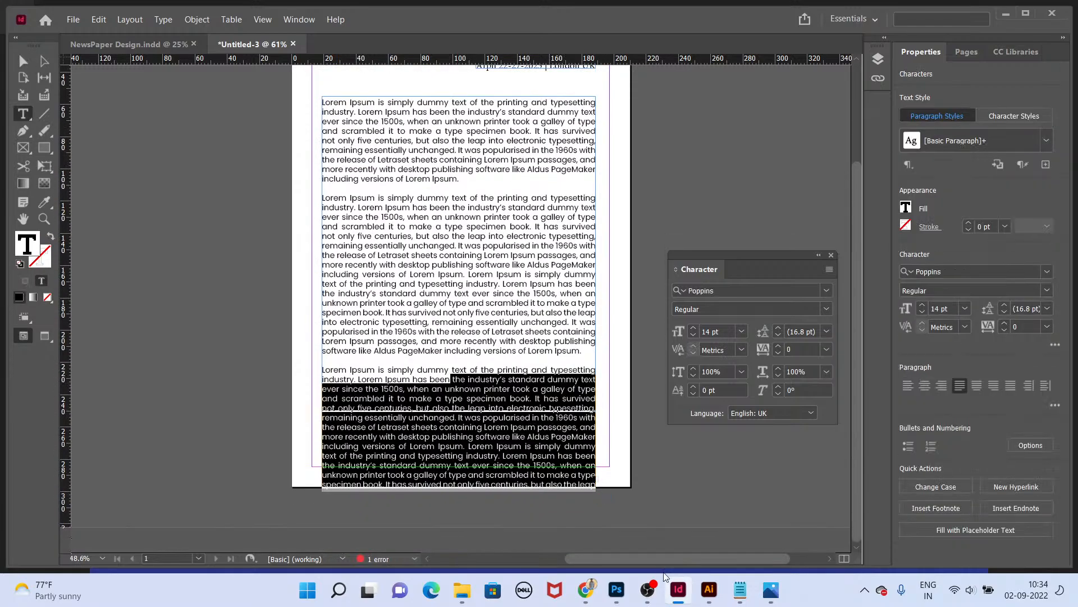
key(BackSpace)
key(Escape)
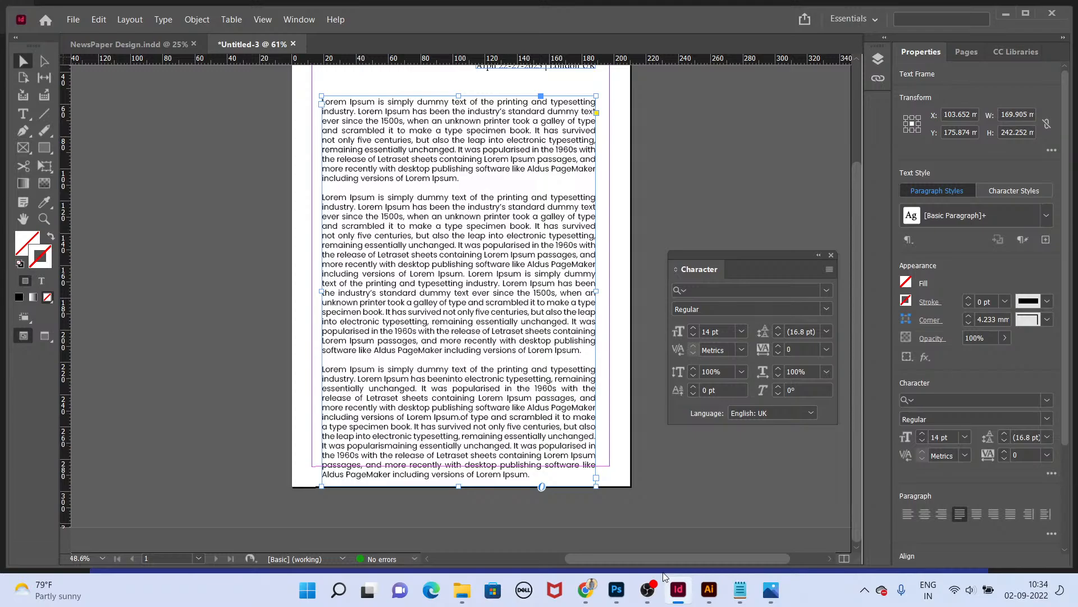
Step: Delete the remaining third paragraph from the body text frame
double_click(515, 321)
key(ctrl+a)
key(Escape)
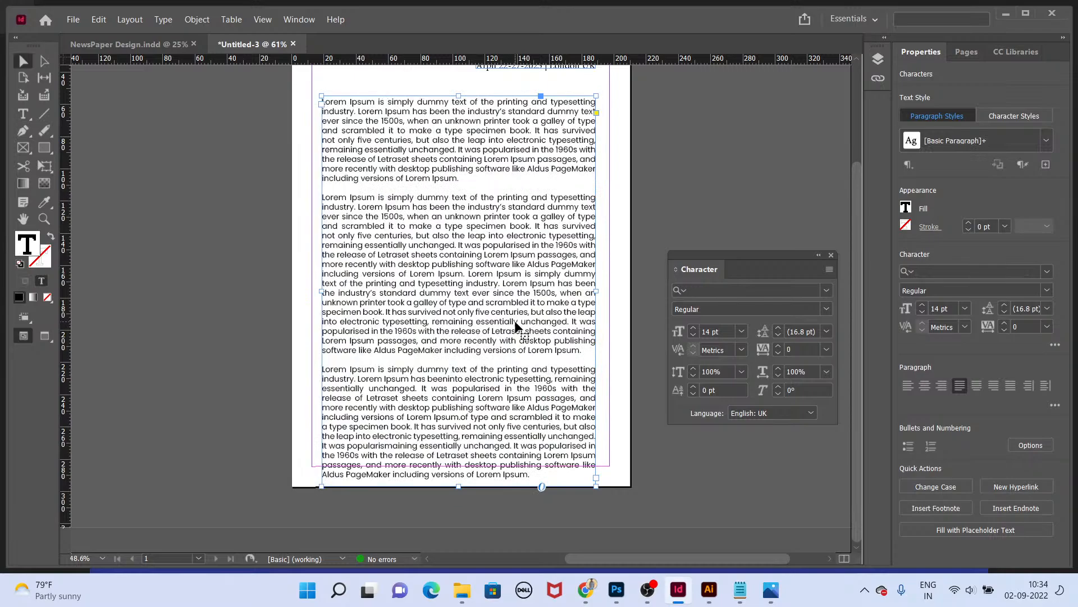
key(t)
drag(323, 369, 529, 475)
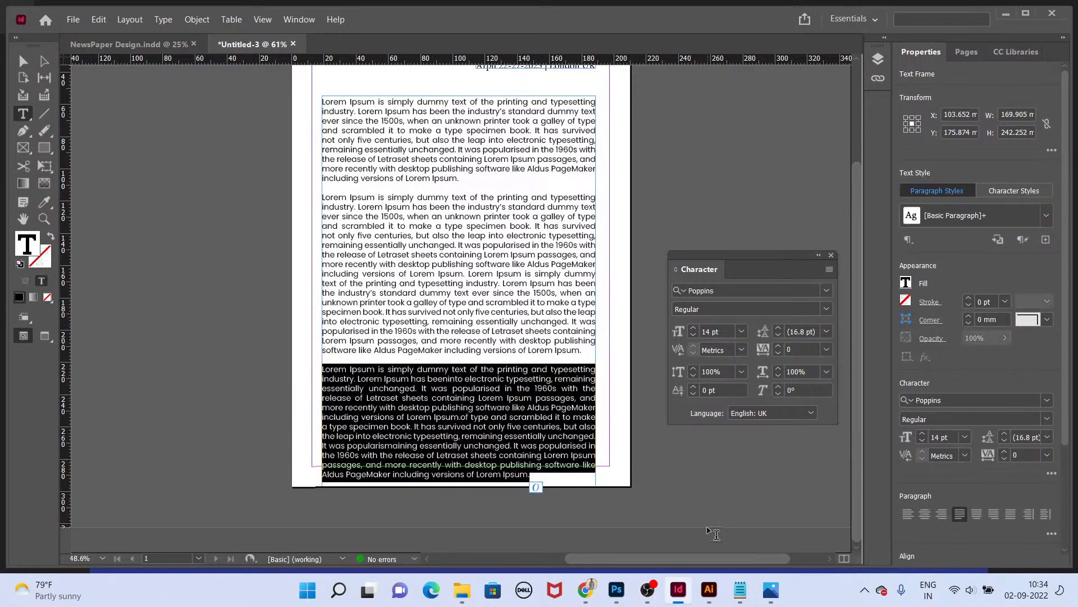
key(BackSpace)
key(Escape)
Step: Fit the body text frame to its content and move it down below the header
key(ctrl+alt+c)
drag(533, 267, 539, 313)
key(ctrl+0)
key(Tab)
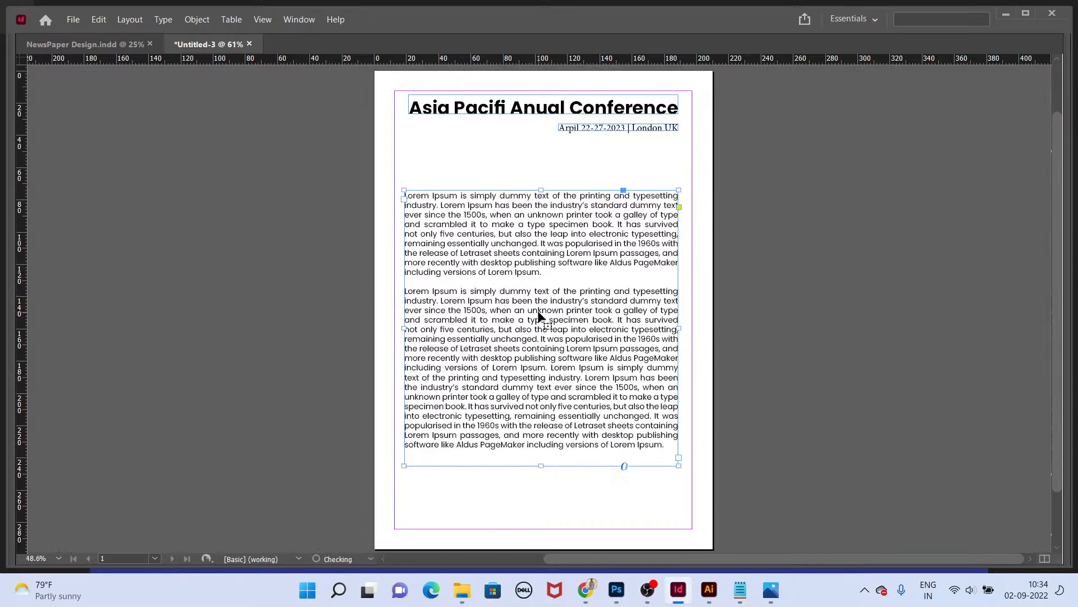
click(696, 271)
drag(564, 246, 565, 255)
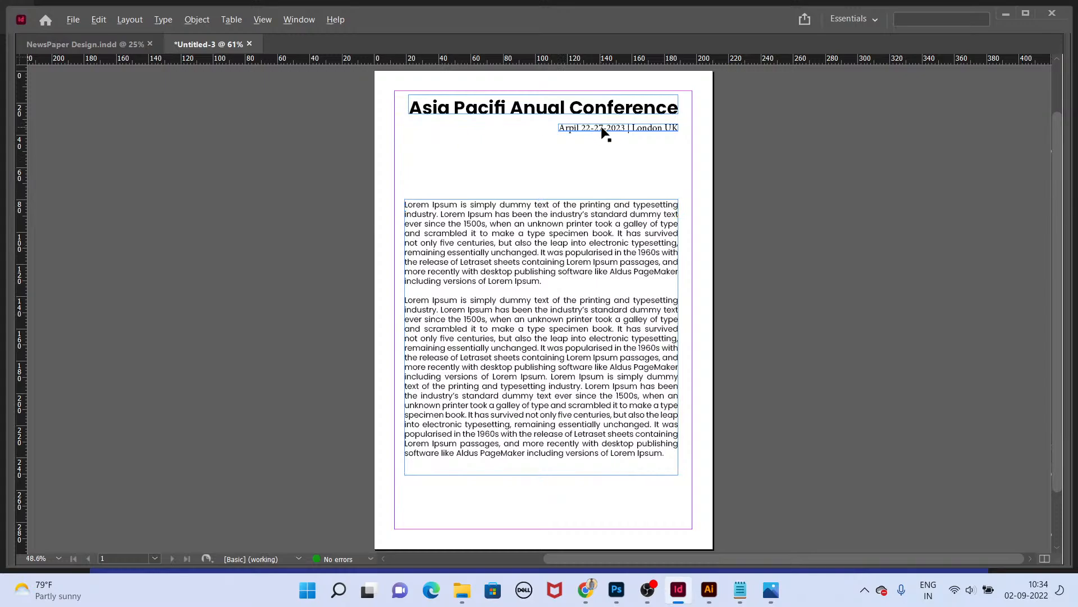
Step: Duplicate the date line above the body text and replace its text with the speaker's full name
drag(606, 132, 452, 184)
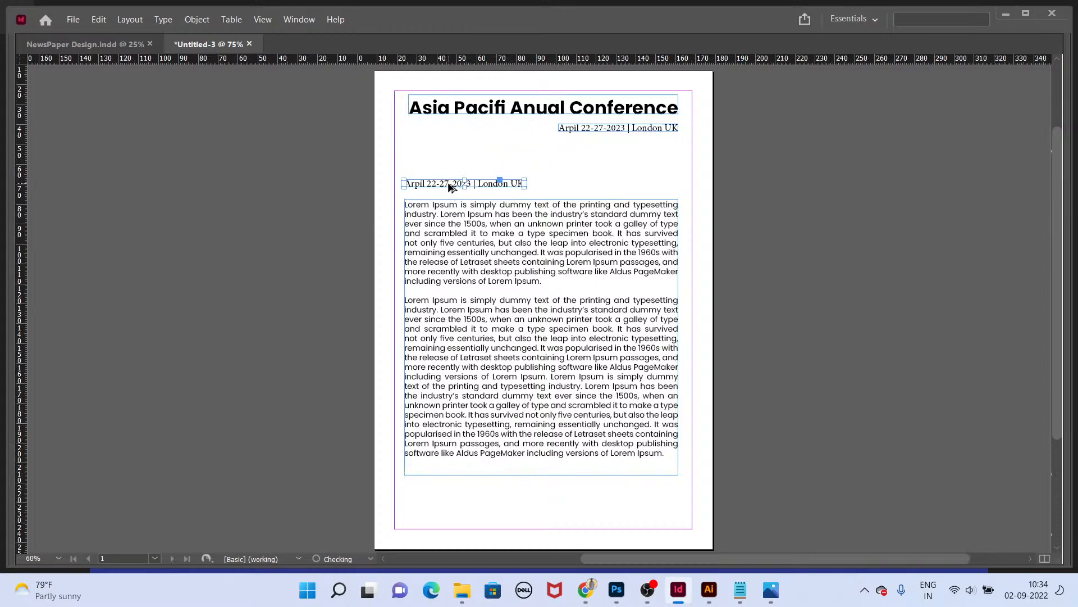
scroll(452, 184, up, 2)
triple_click(449, 184)
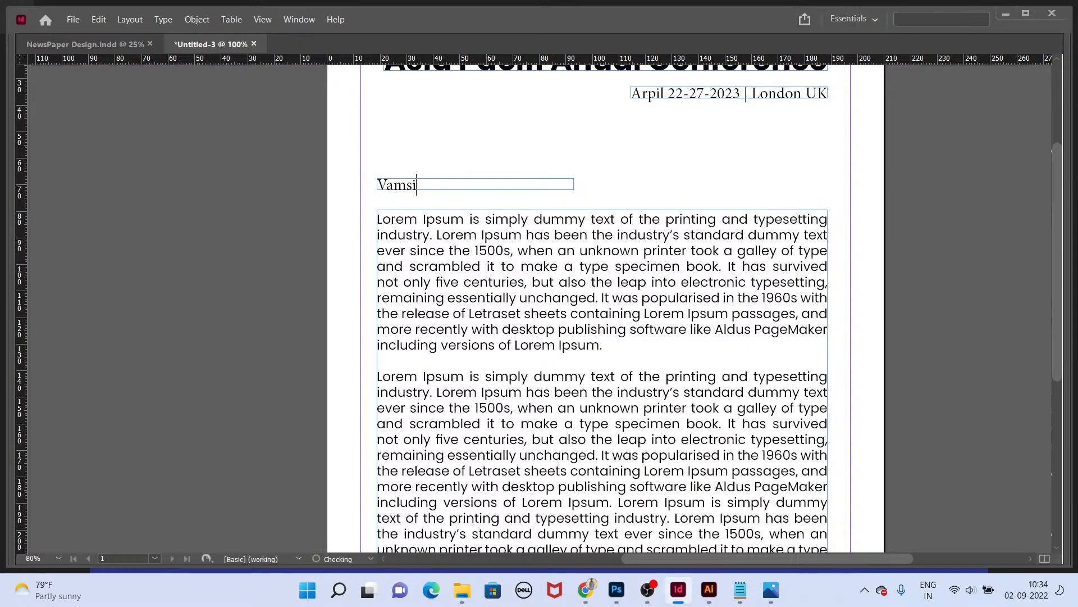
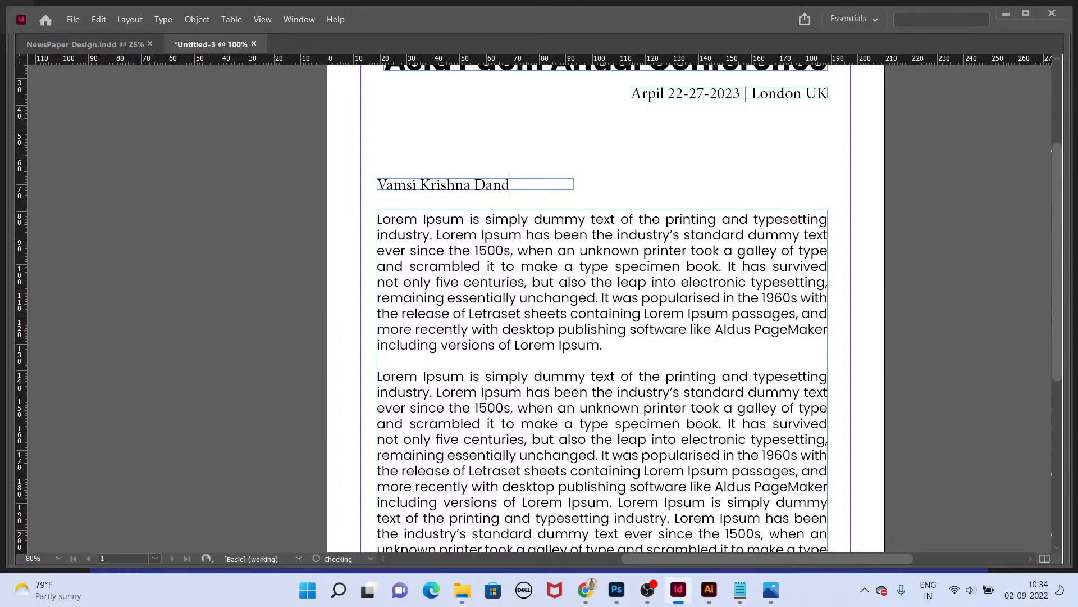
Step: Add a second line reading 'Sr Graphic & UI/UX Designer' under the name and fit the frame
key(Escape)
double_click(517, 187)
key(Return)
key(Escape)
key(ctrl+alt+c)
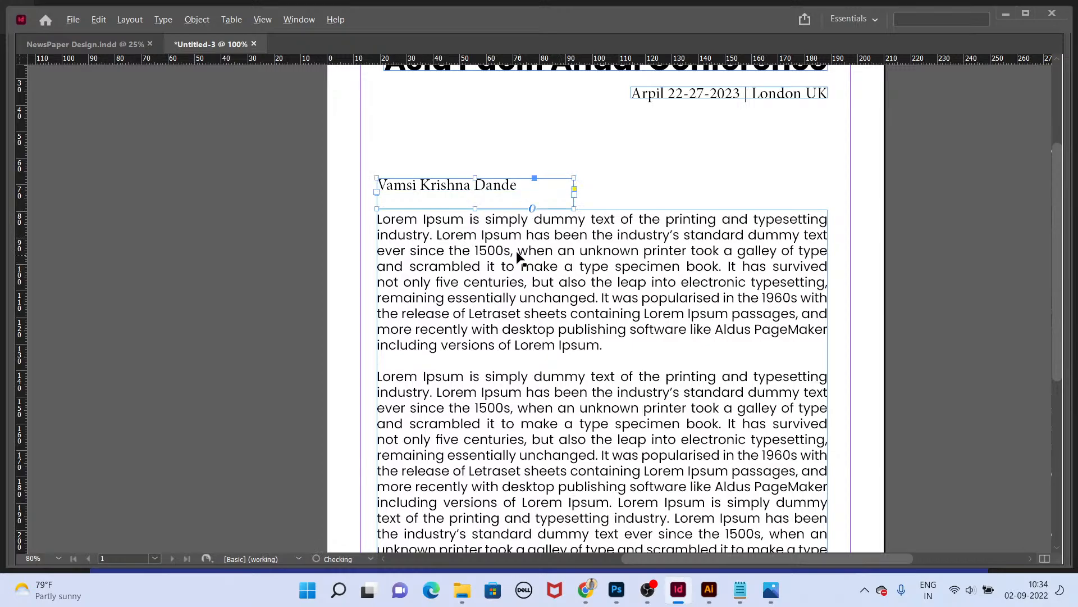
double_click(519, 188)
text(Sr Graph)
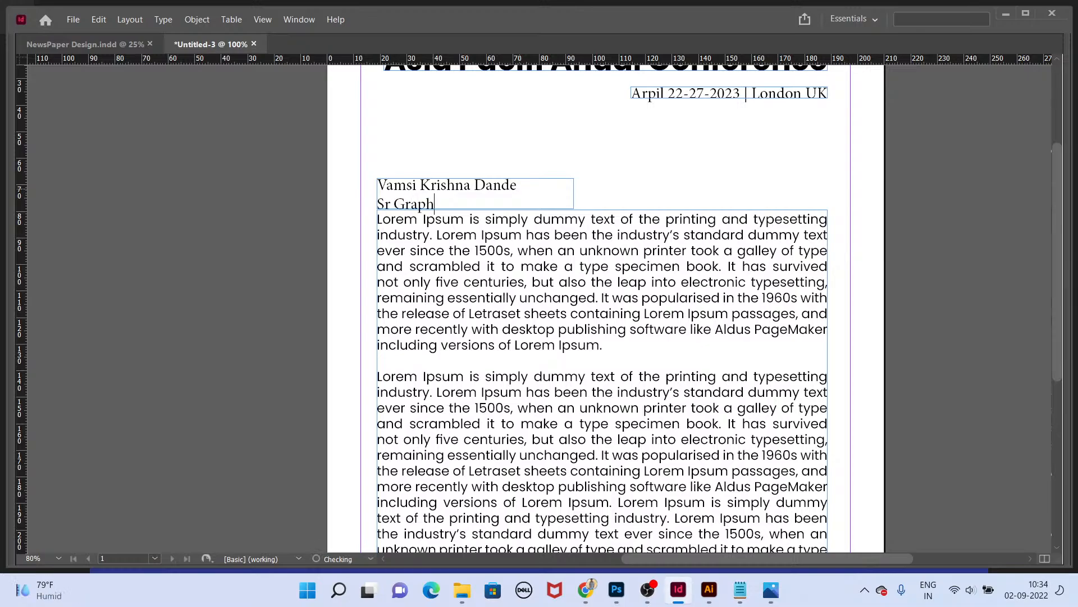
text(ic & UI/UX Designer)
key(Escape)
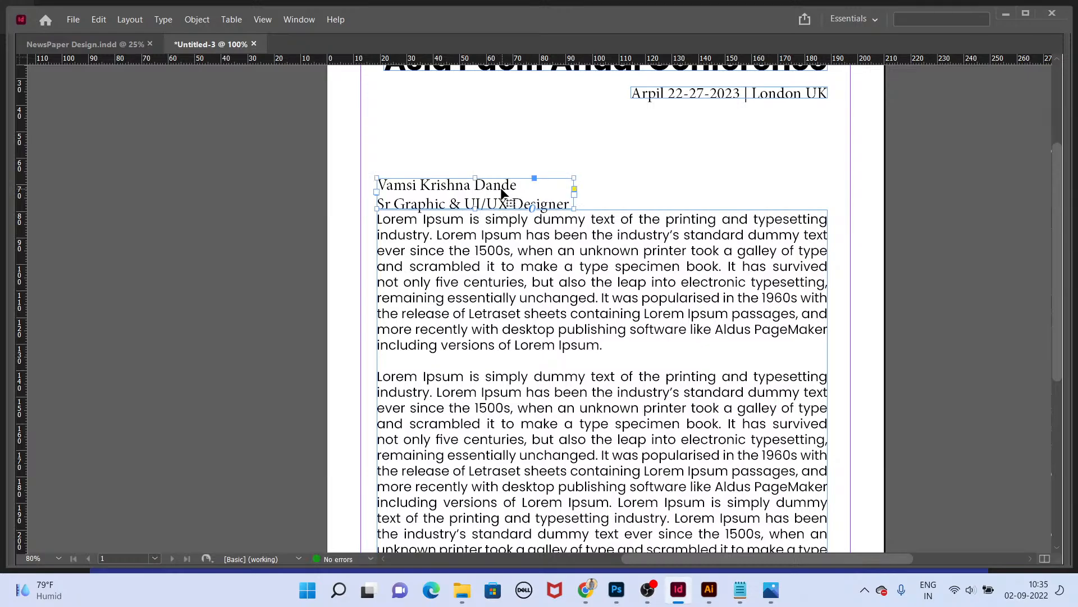
Step: Move the name frame up slightly and widen it
drag(504, 188, 503, 180)
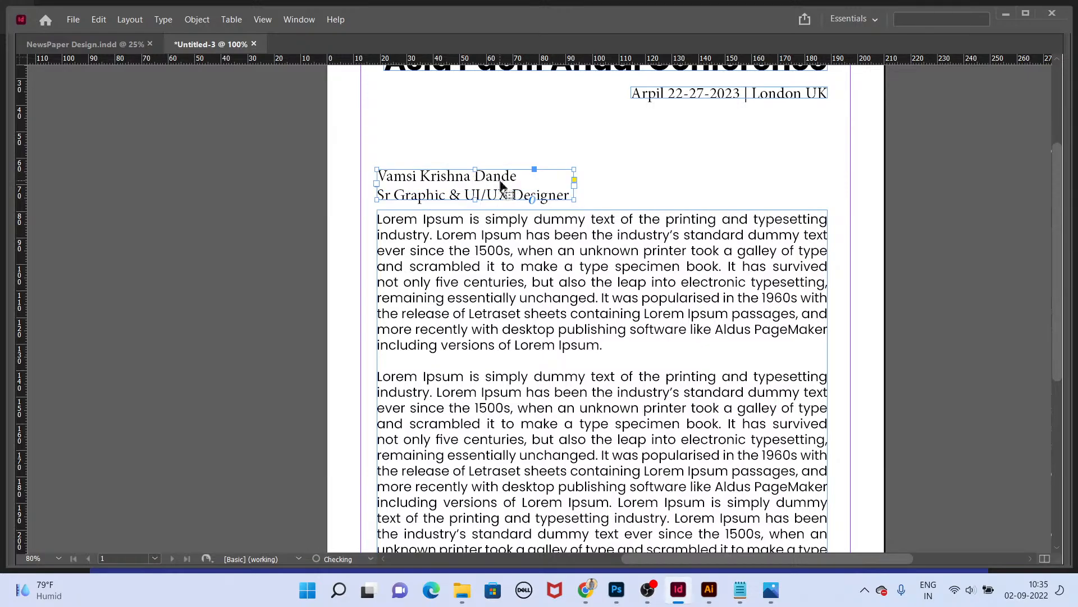
drag(573, 201, 641, 209)
Step: Append ', India' to the designer line and extend the frame downward slightly
double_click(579, 196)
text(, I)
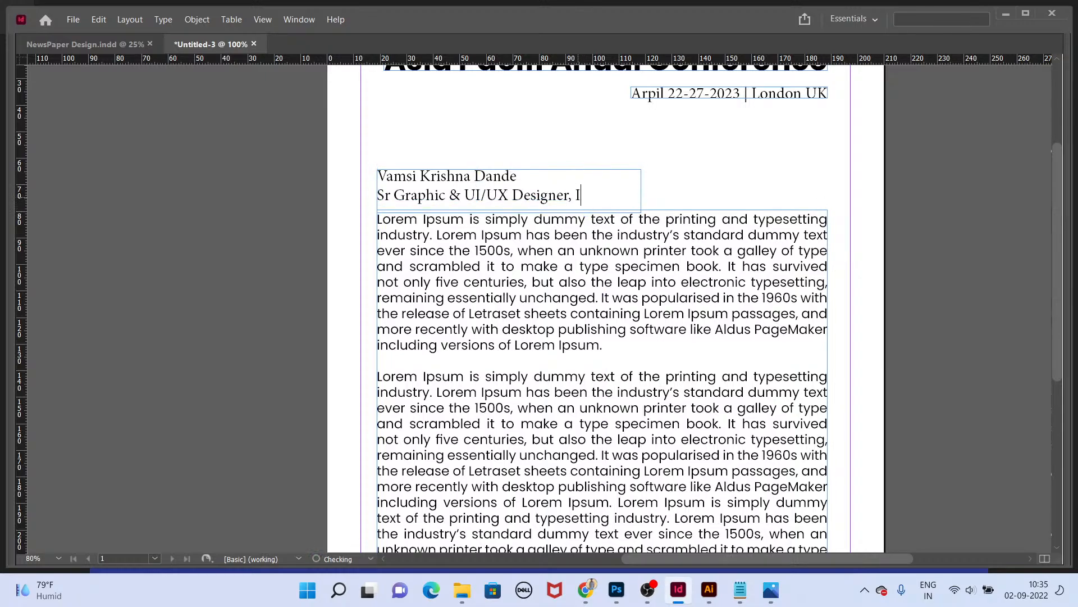
text(ndia)
key(Escape)
drag(641, 213, 641, 218)
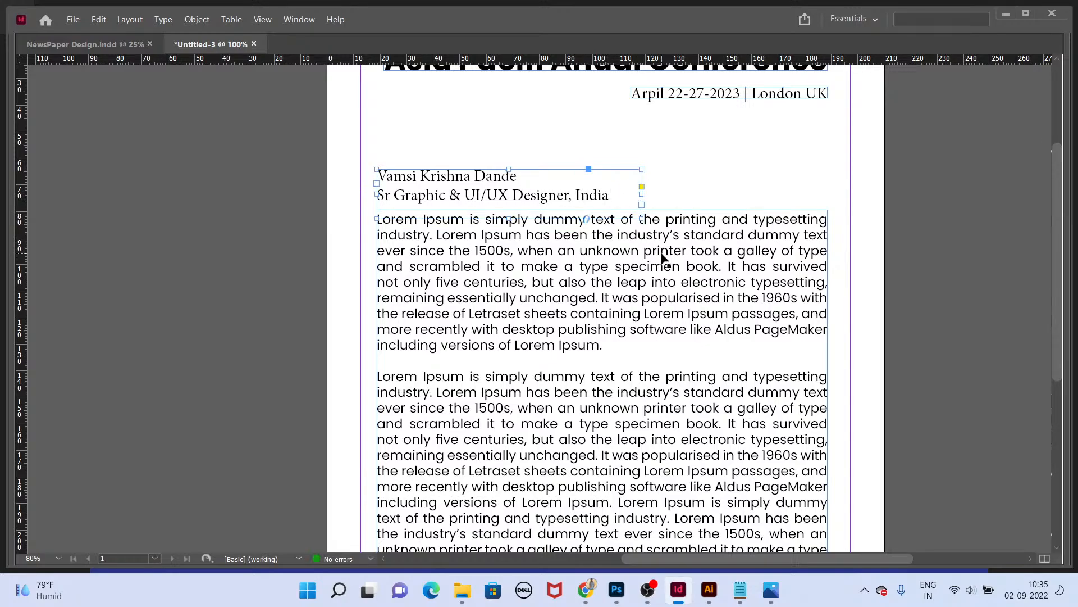
Step: Set the name line's font to Poppins Bold
scroll(457, 187, up, 1)
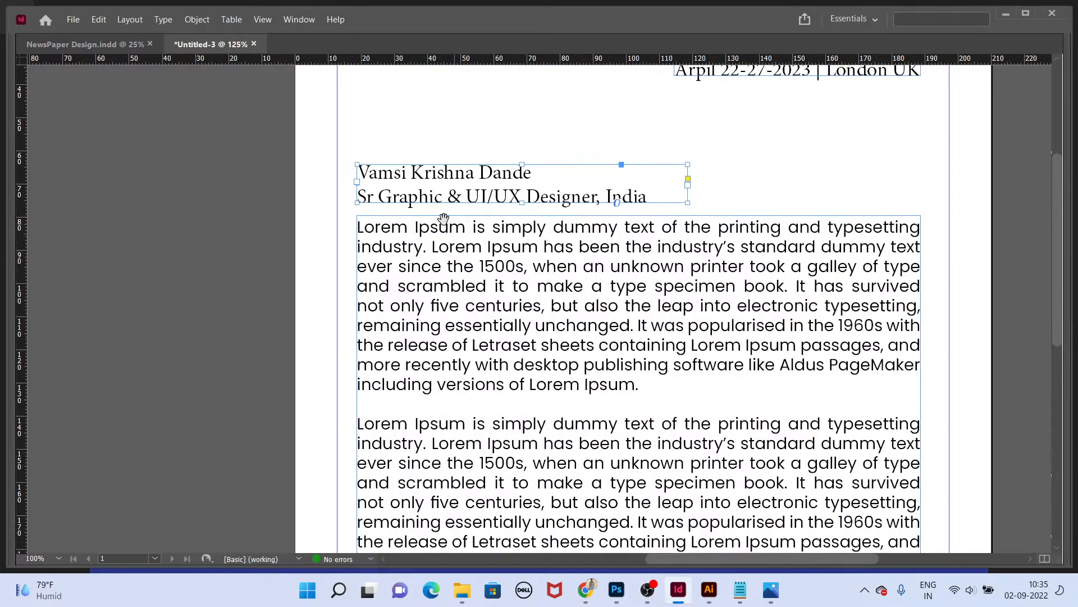
double_click(428, 198)
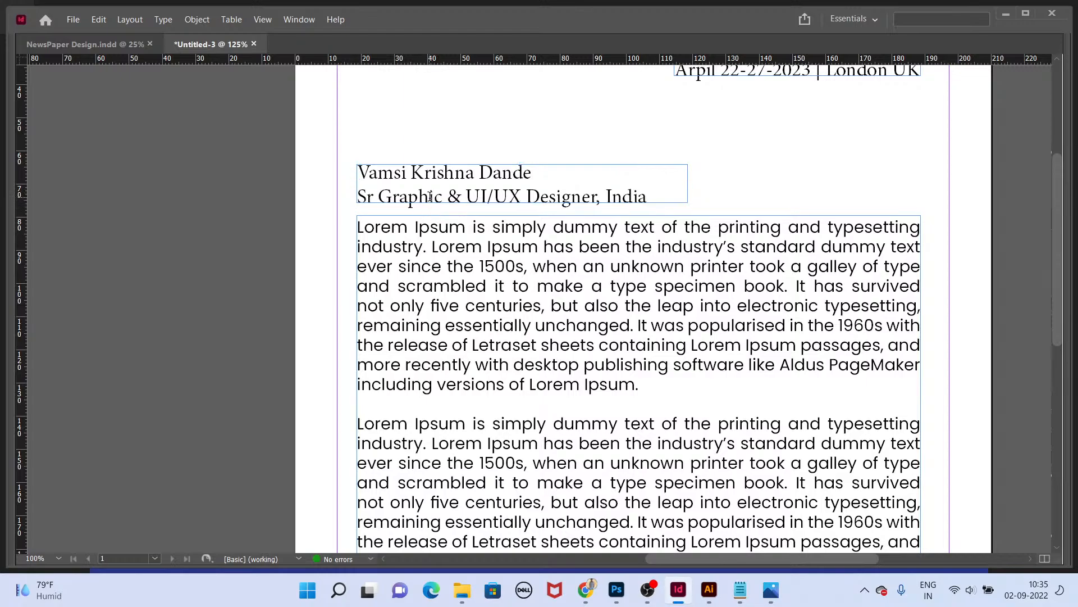
triple_click(545, 175)
key(ctrl+t)
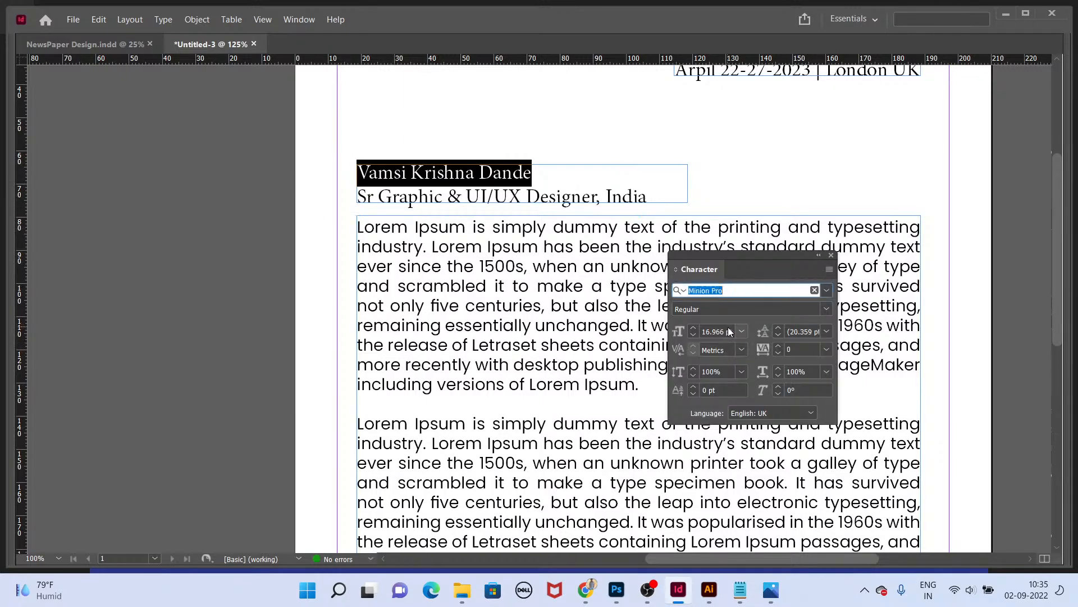
click(727, 330)
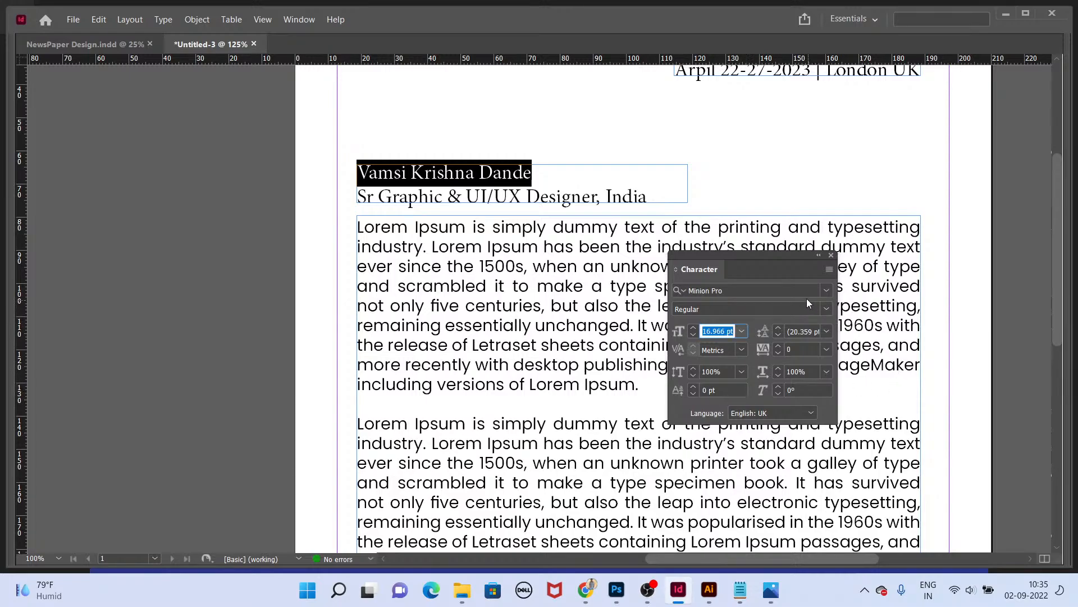
click(788, 289)
text(popp)
scroll(786, 168, down, 1)
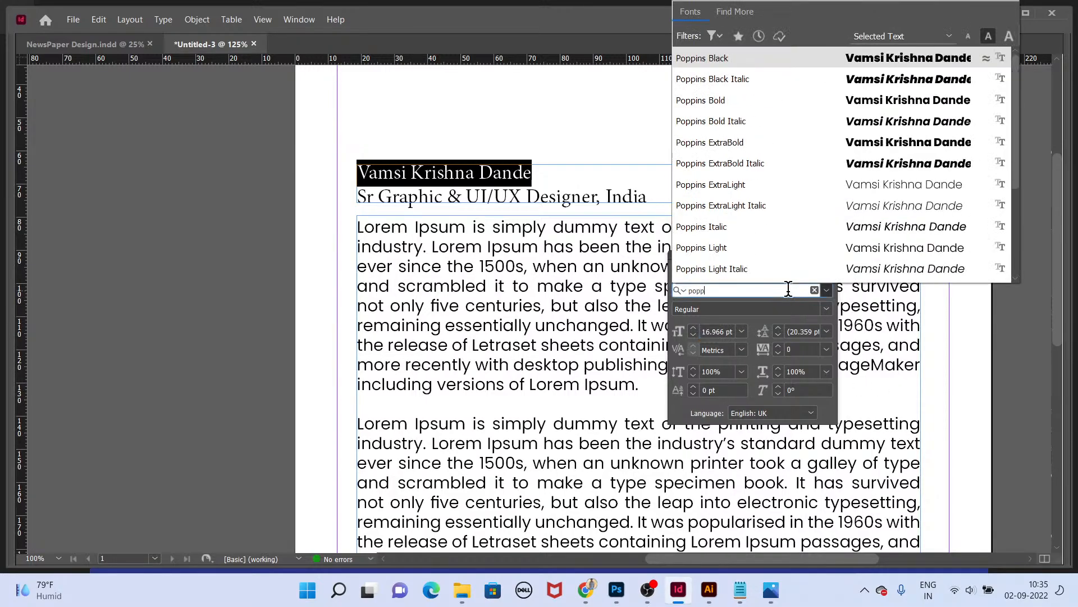
click(736, 105)
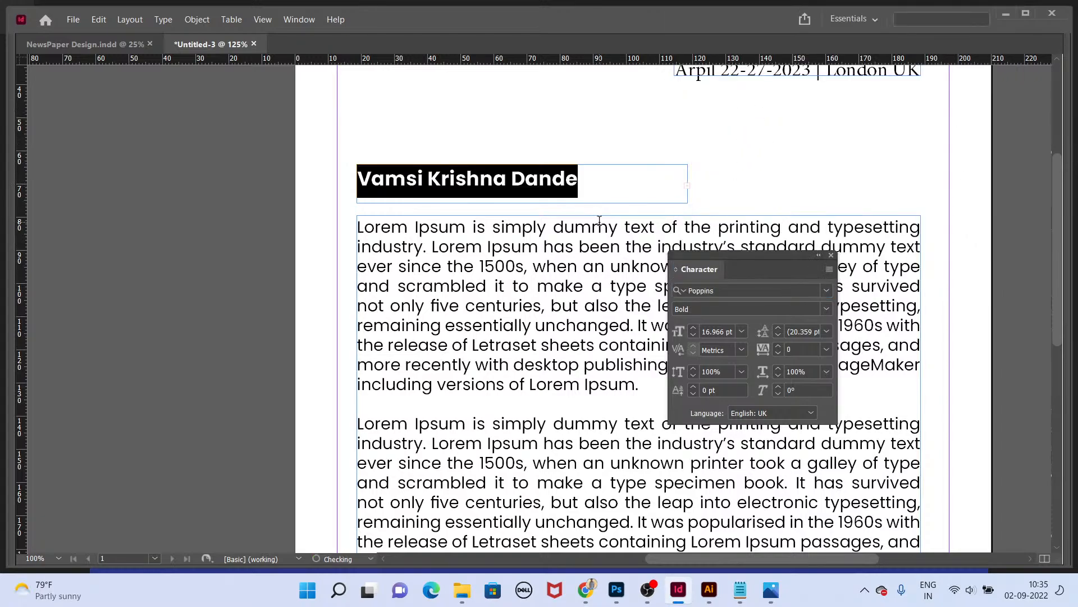
Step: Set the designer line's font to Poppins Medium
key(Escape)
drag(646, 203, 403, 214)
click(761, 288)
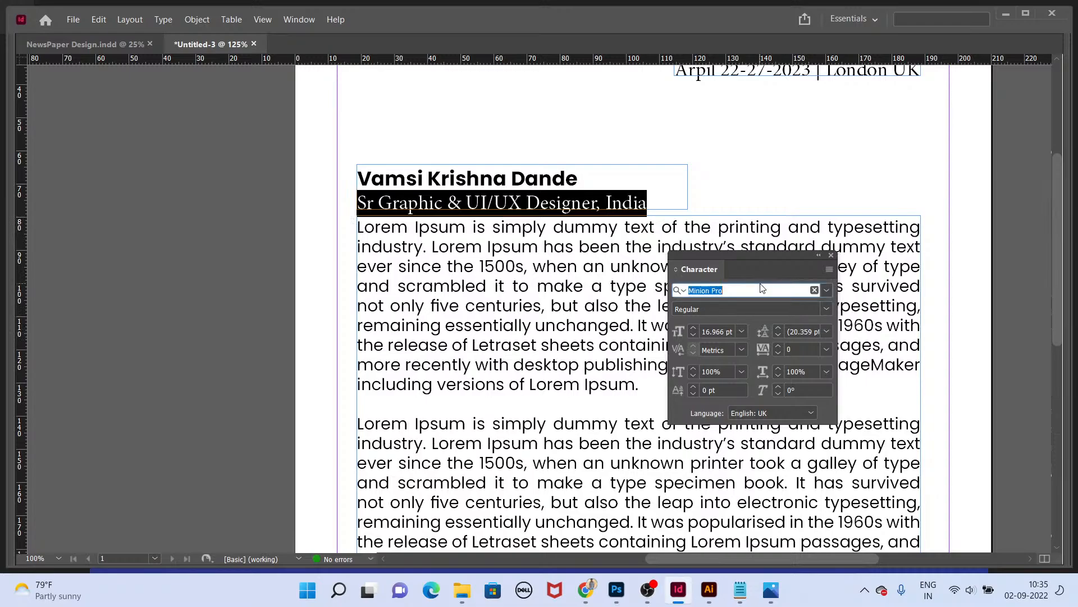
text(popp)
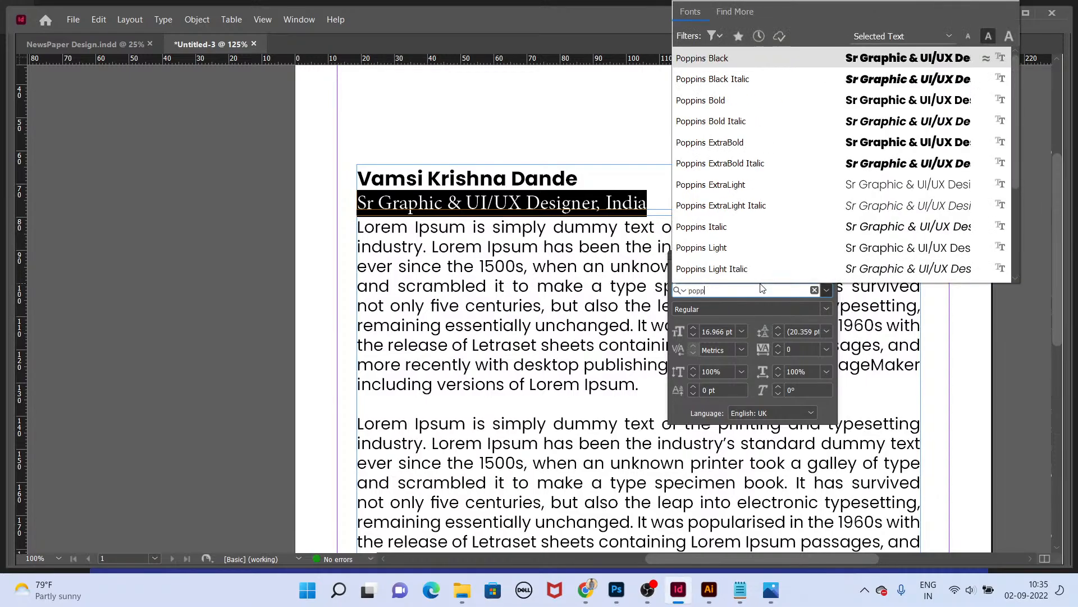
scroll(727, 250, down, 1)
click(727, 249)
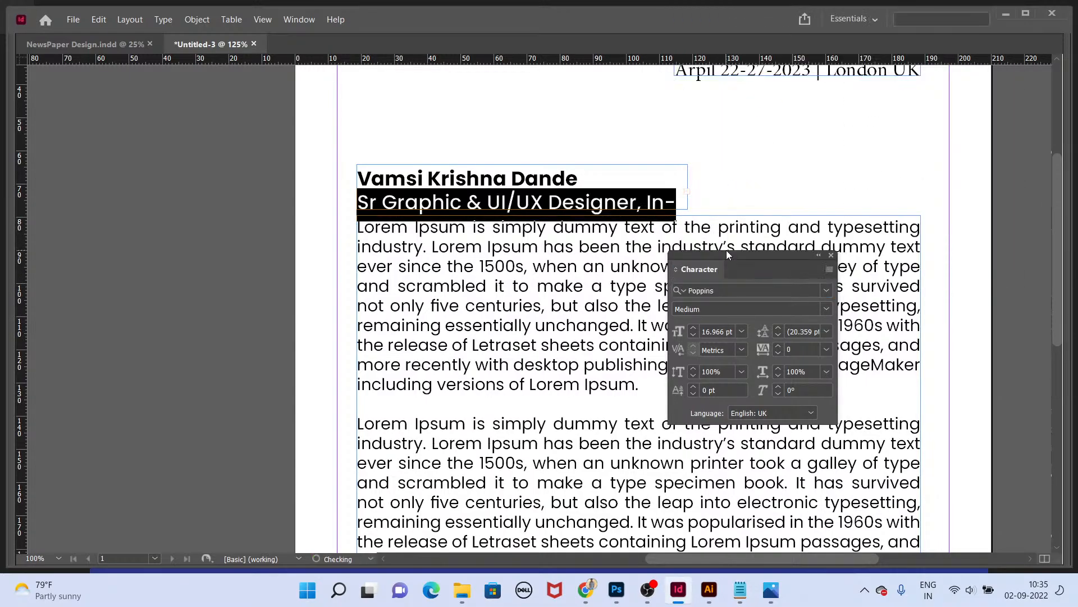
Step: Set the designer line's font size to 12 pt
click(715, 332)
text(123)
key(Return)
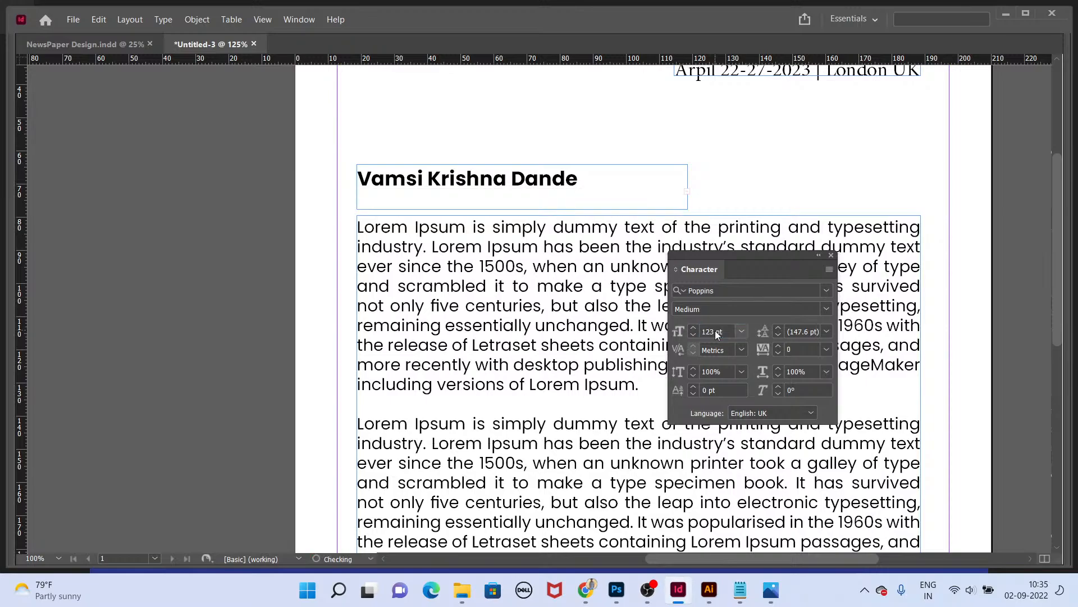
click(725, 331)
text(12)
key(Return)
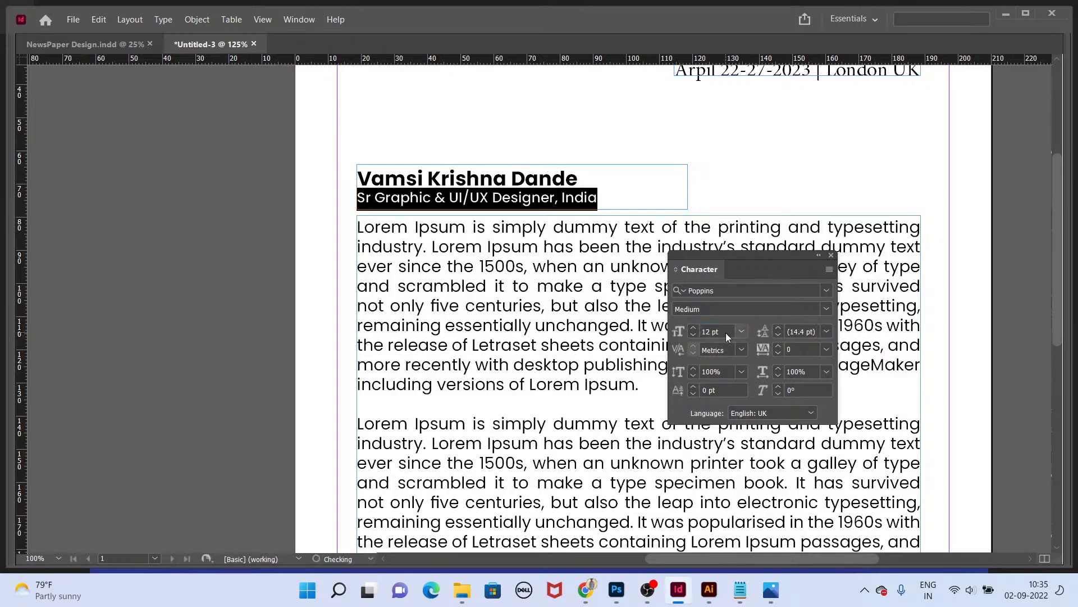
Step: Set the name line's font size to 14 pt
key(Escape)
triple_click(597, 187)
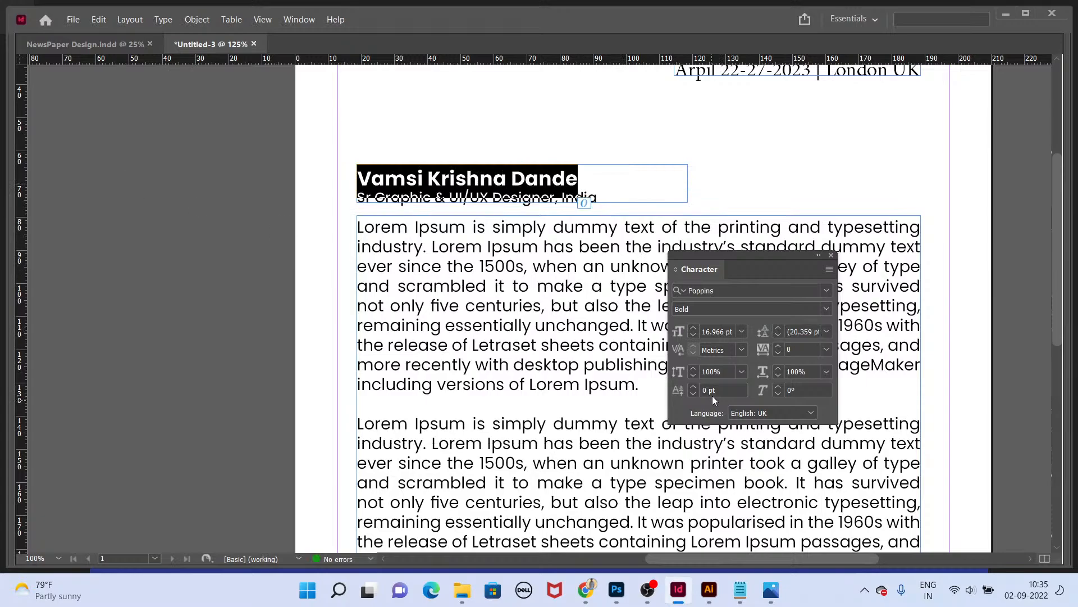
text(4)
key(Return)
key(Return)
text(14)
key(Return)
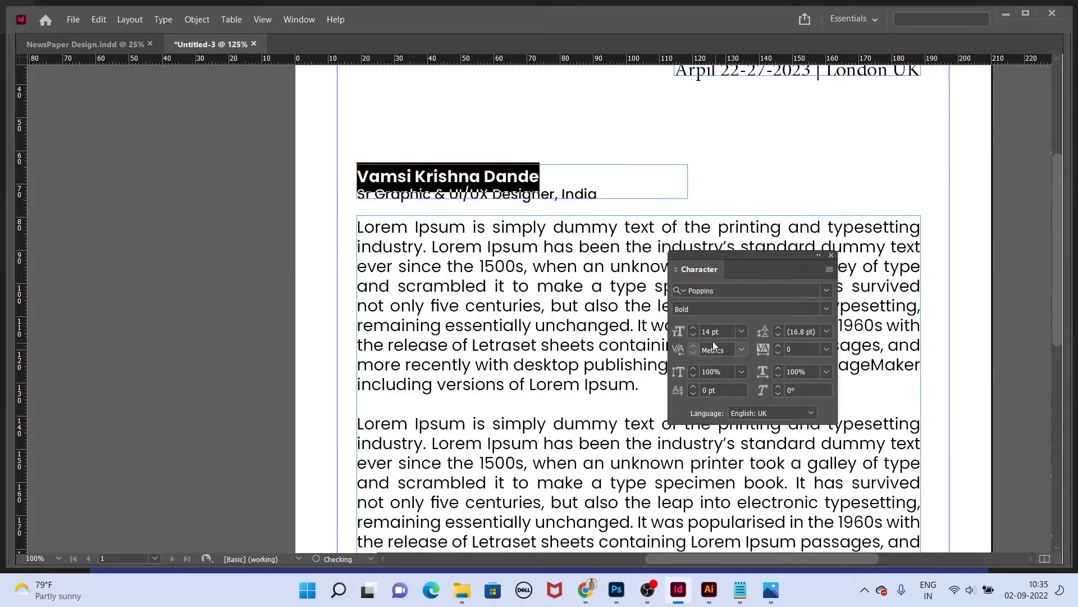
Step: Tighten the leading of the name and designer lines by two steps
key(ctrl+a)
key(alt+Down)
key(alt+Down)
key(Escape)
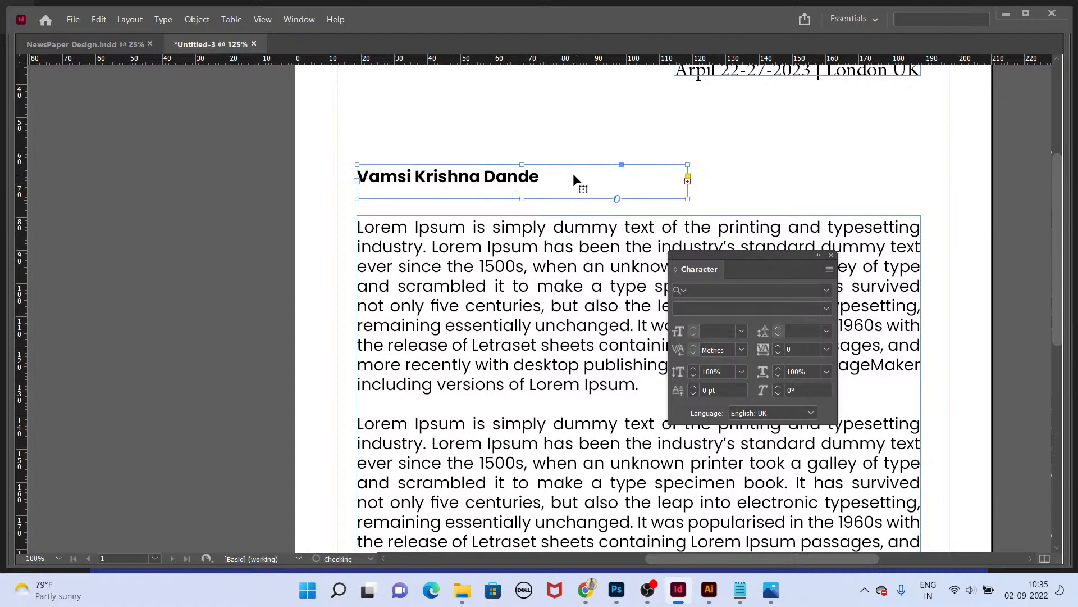
Step: Fit the name frame to its text and preview the page in presentation mode
key(ctrl+alt+c)
key(shift+w)
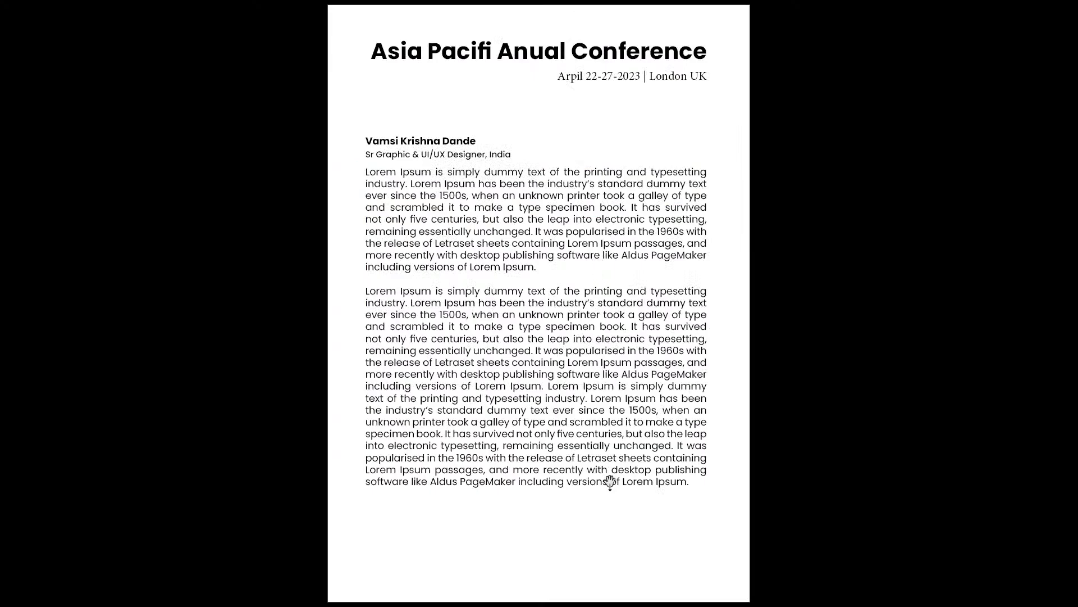
key(shift+w)
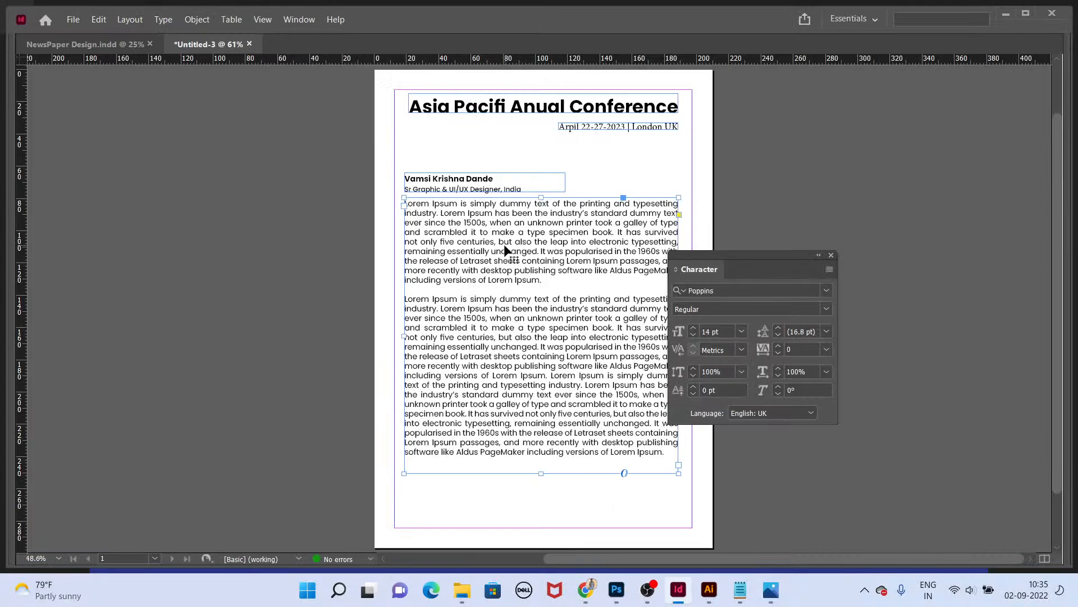
Step: Move the name frame down and drag the body text frame upward
shift+click(470, 182)
drag(469, 183, 470, 215)
click(561, 527)
drag(546, 339, 547, 278)
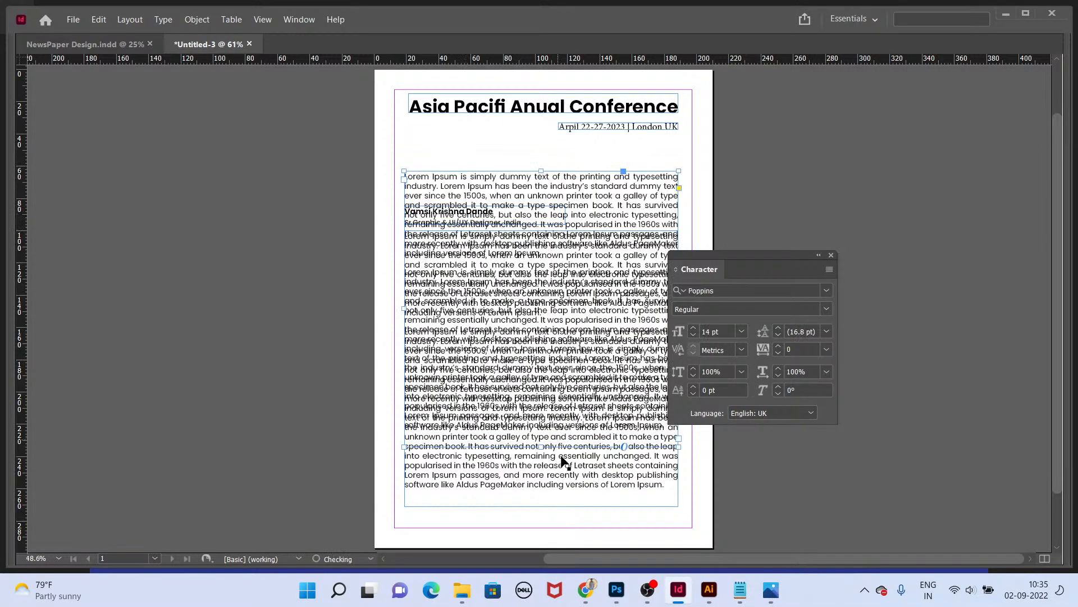
Step: Switch to the browser and search Google in a new tab for event conference titles
key(alt+Tab)
key(alt+Tab)
key(alt+Tab)
key(alt+Tab)
key(alt+Tab)
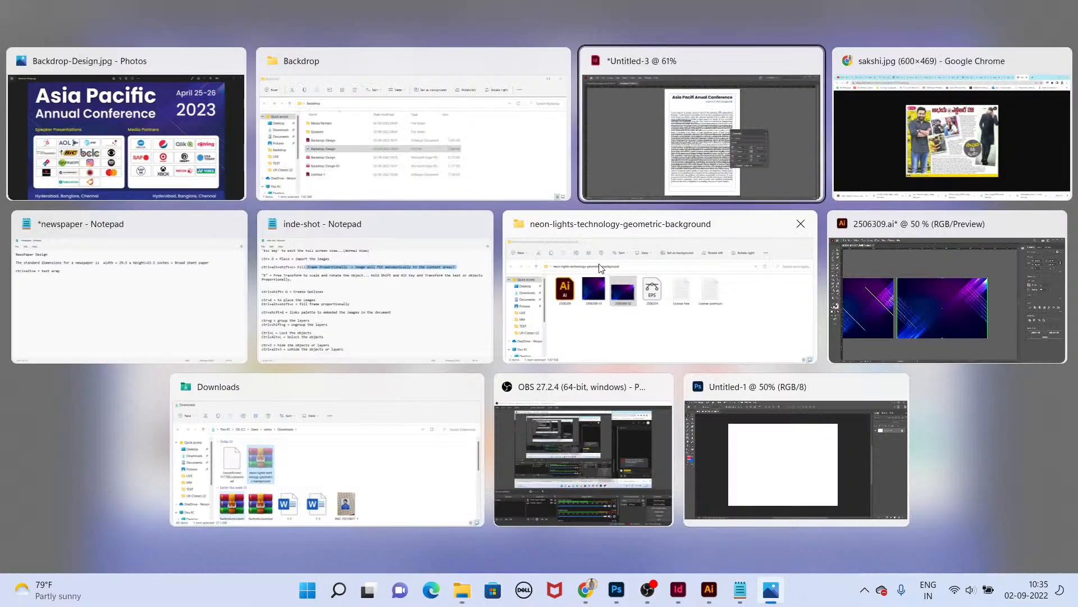
key(alt+Tab)
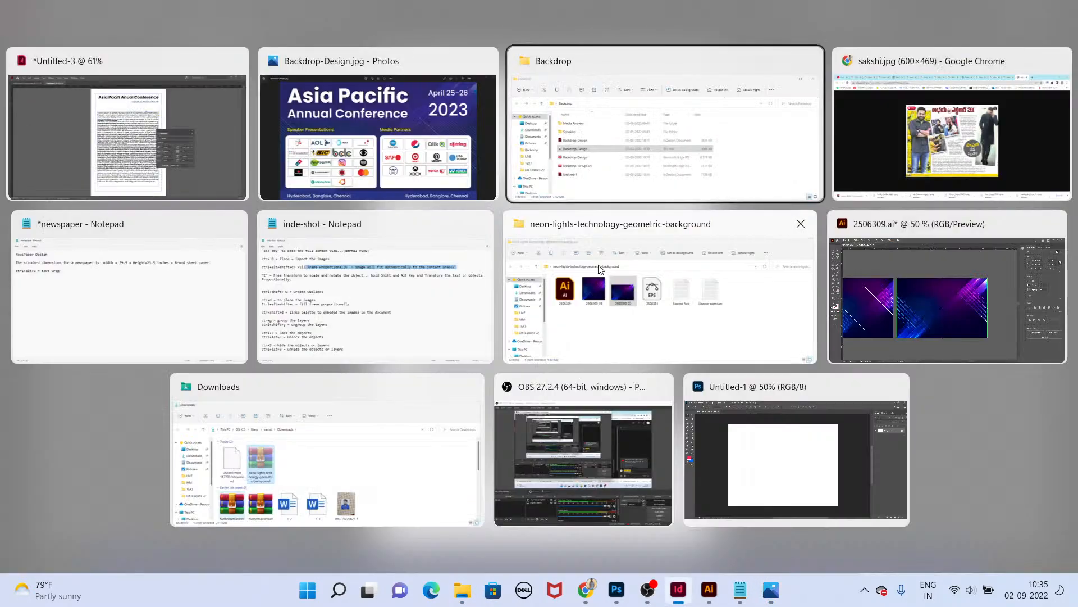
key(ctrl+t)
text(google.com)
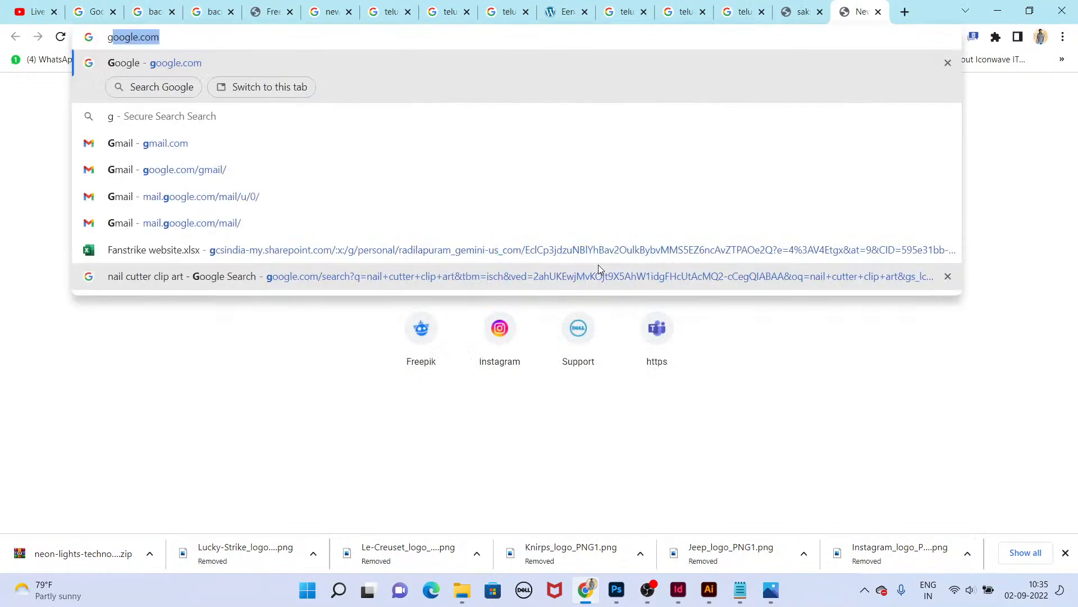
key(Return)
text(event f)
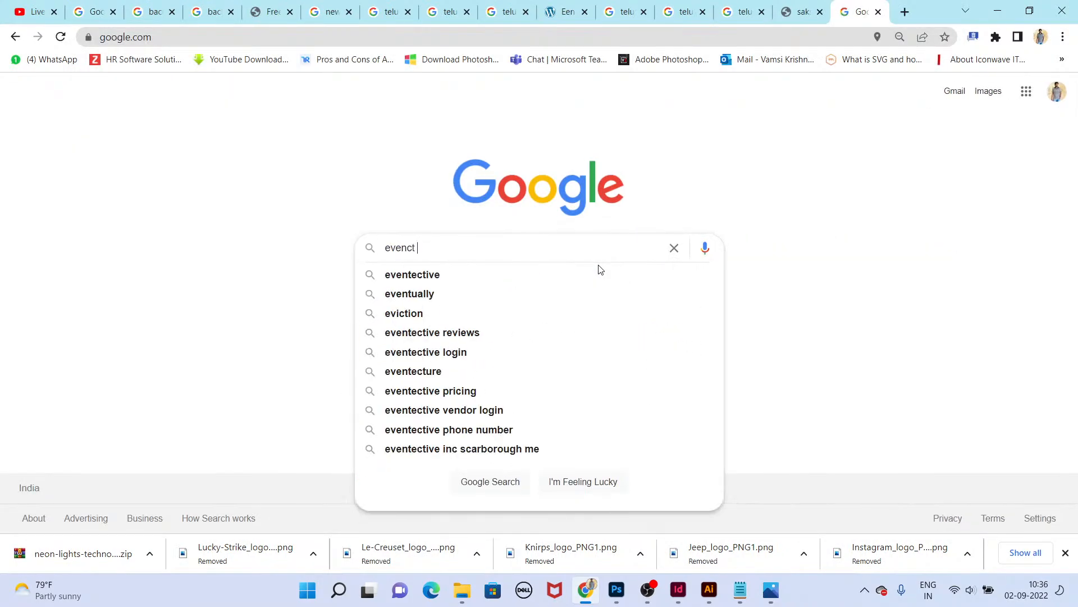
key(BackSpace)
text(confec)
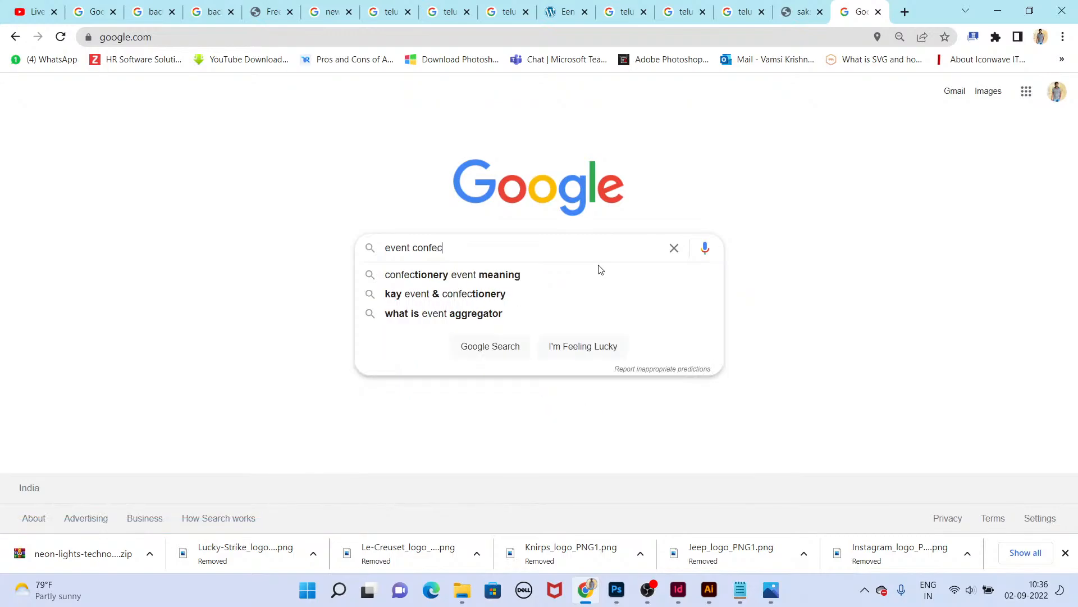
key(BackSpace)
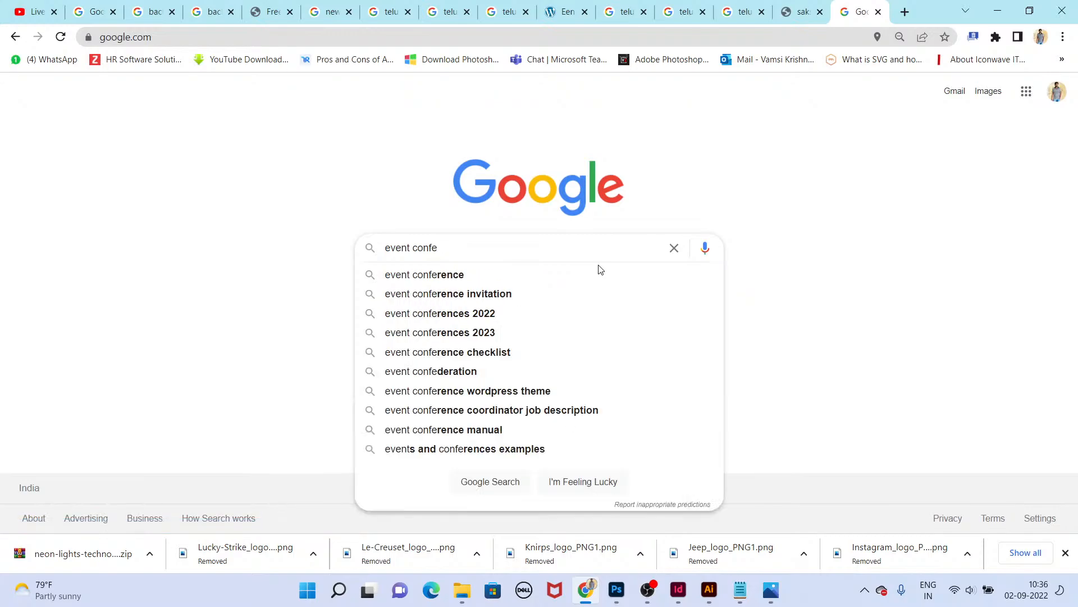
key(BackSpace)
text(re)
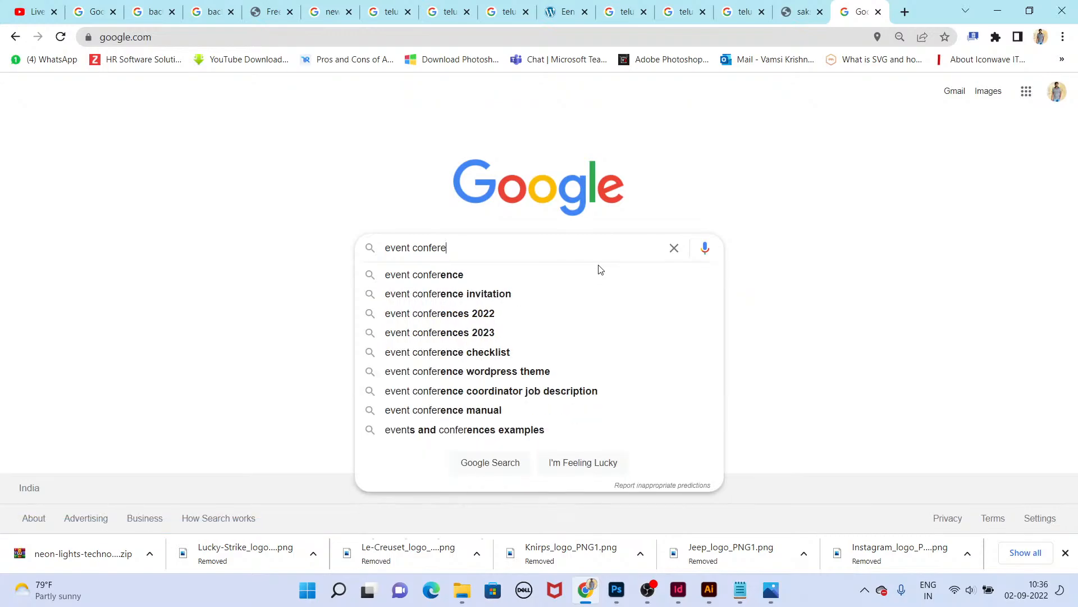
text(nce t)
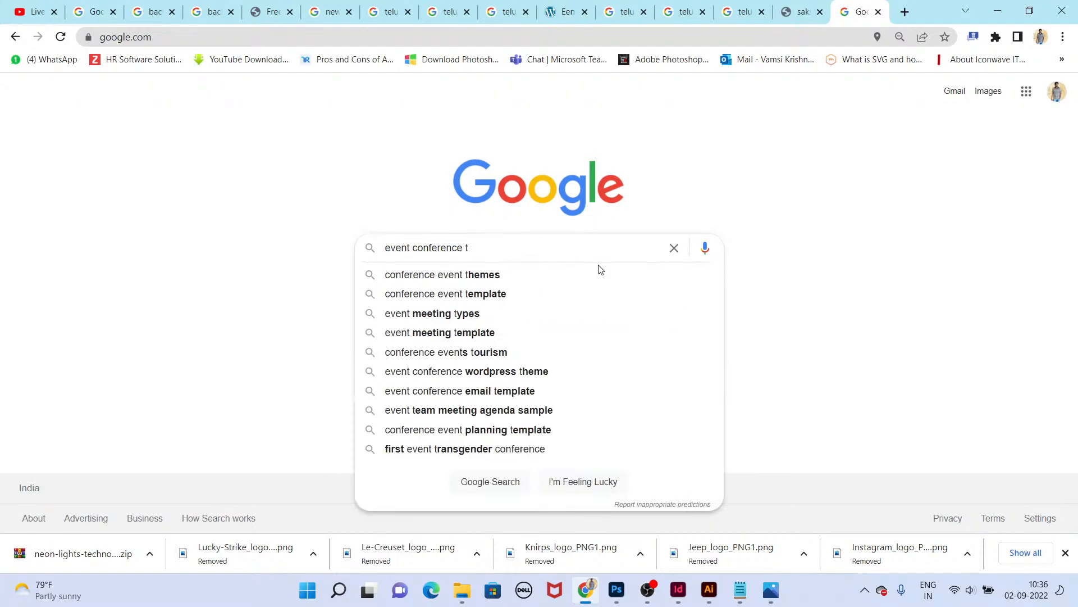
text(itles)
key(Return)
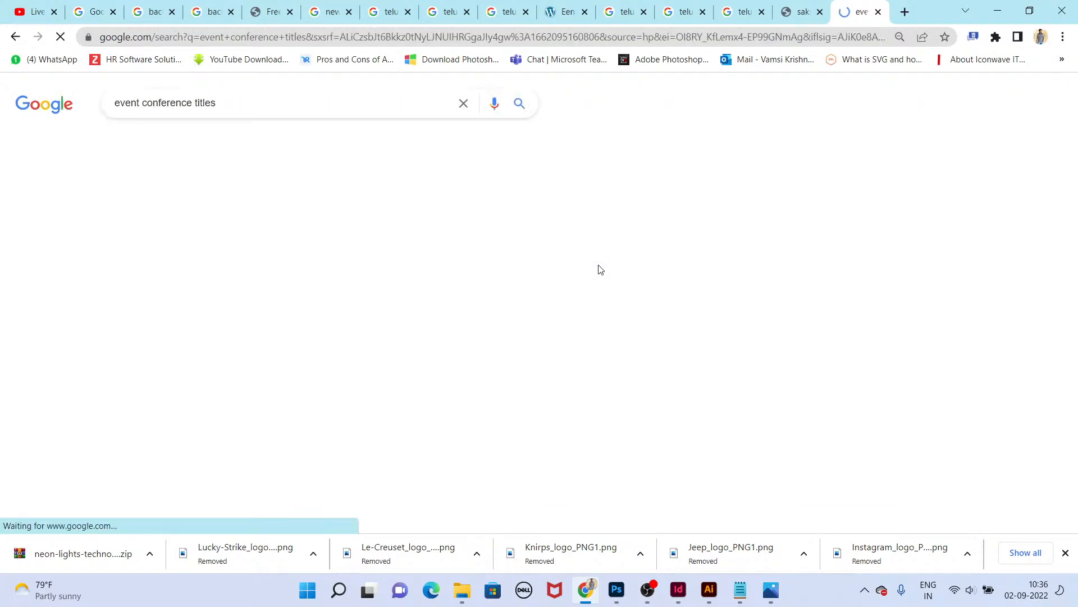
Step: Open and browse the conference title and conference name idea pages from the results
scroll(247, 280, down, 1)
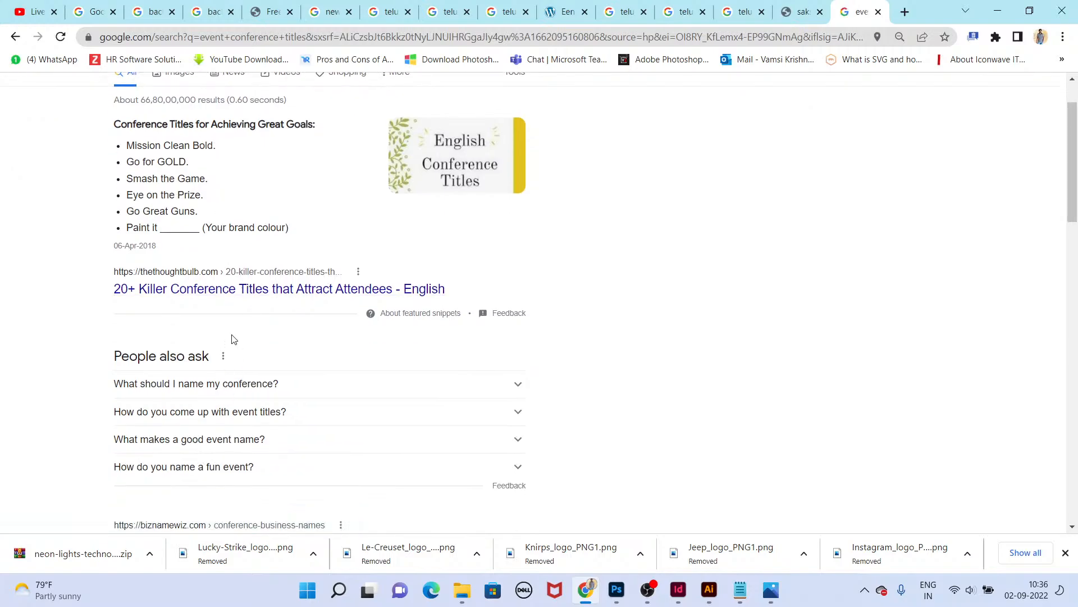
scroll(234, 338, down, 2)
middle_click(303, 151)
middle_click(294, 403)
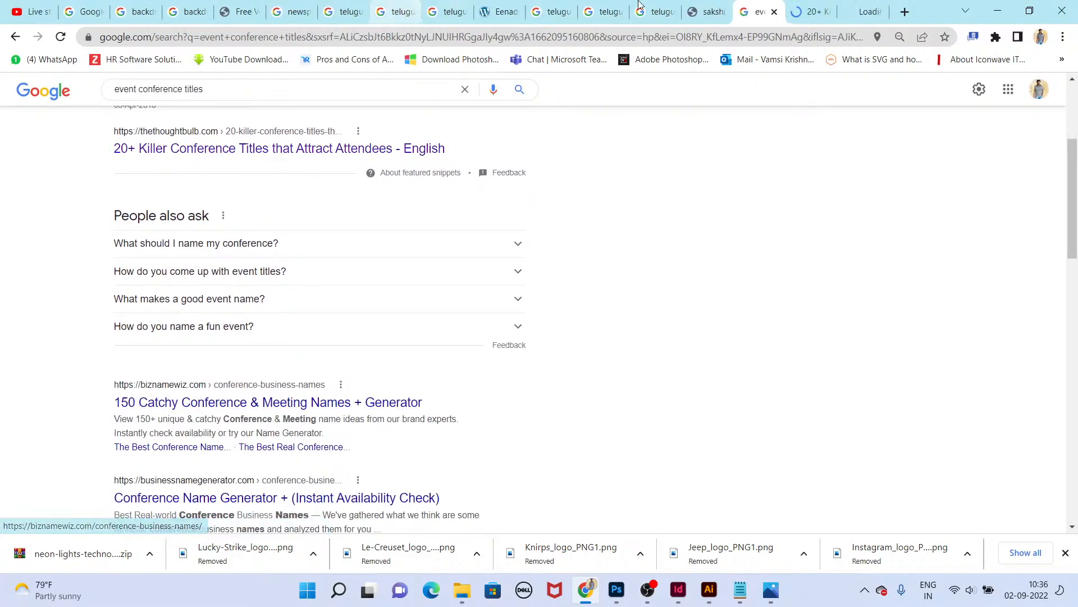
click(811, 11)
scroll(558, 381, down, 10)
scroll(466, 374, up, 2)
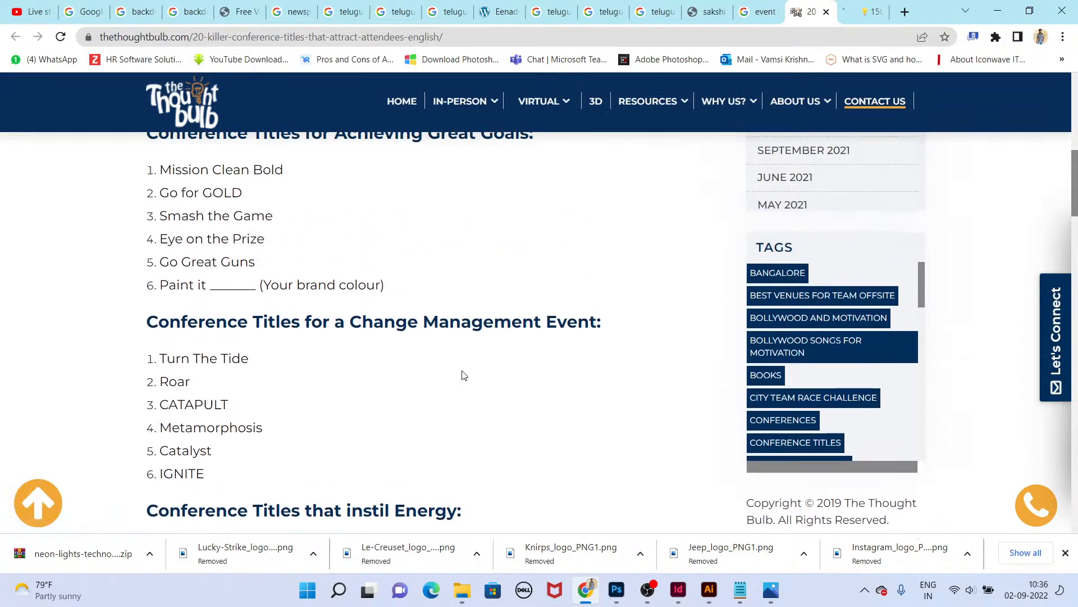
scroll(464, 376, up, 1)
triple_click(393, 343)
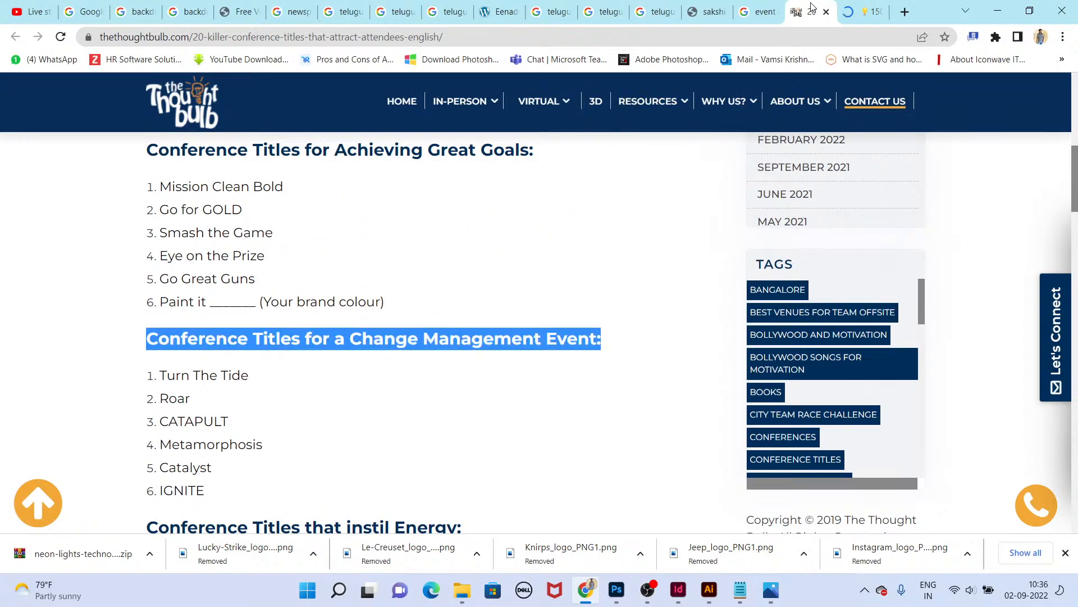
click(859, 10)
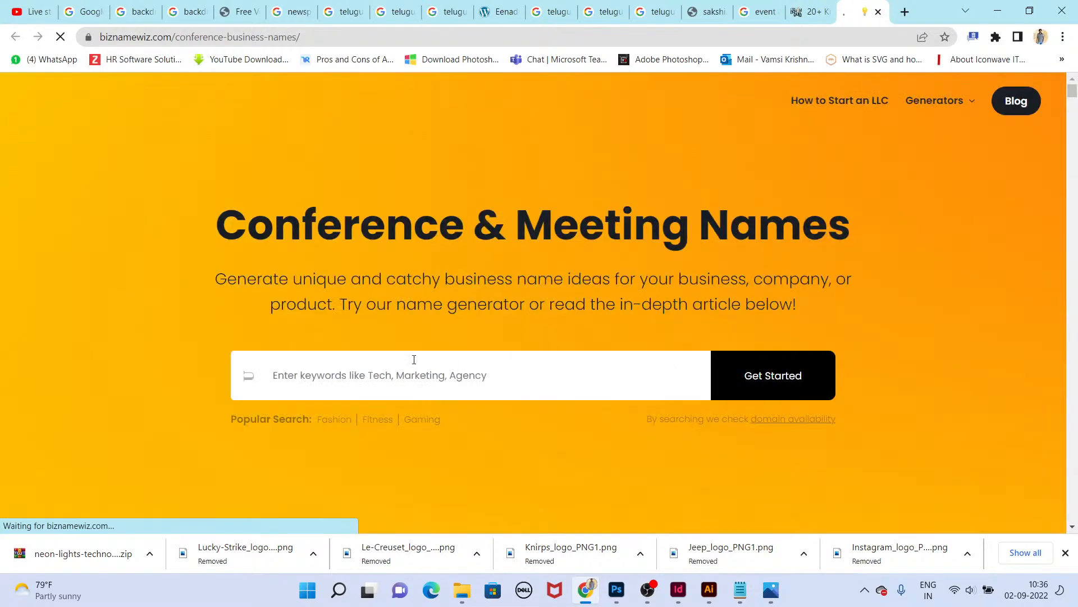
scroll(421, 393, down, 15)
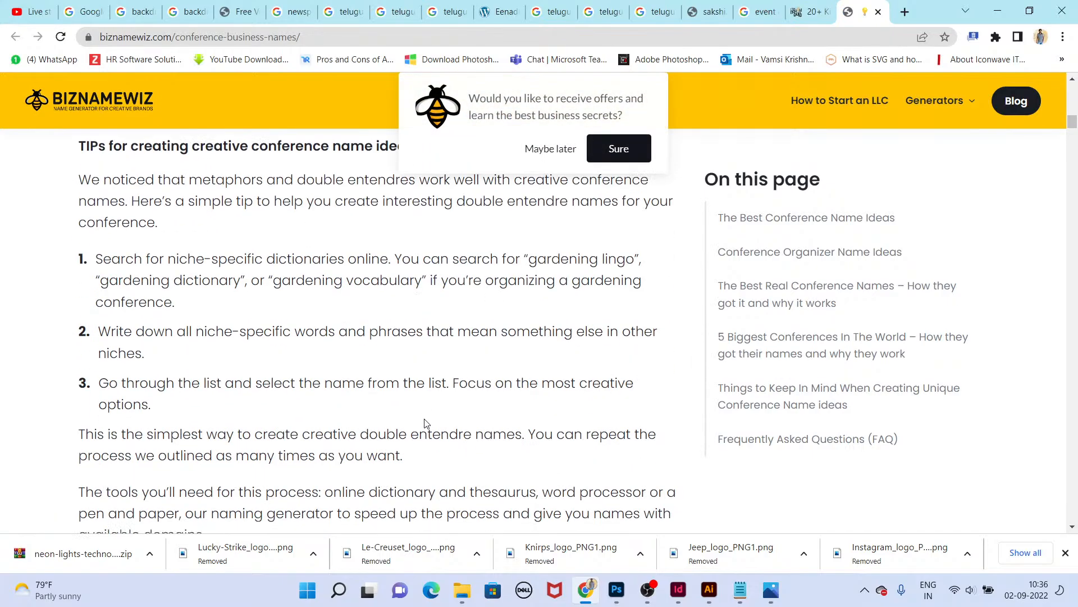
scroll(340, 380, up, 1)
drag(222, 229, 418, 219)
scroll(534, 477, down, 15)
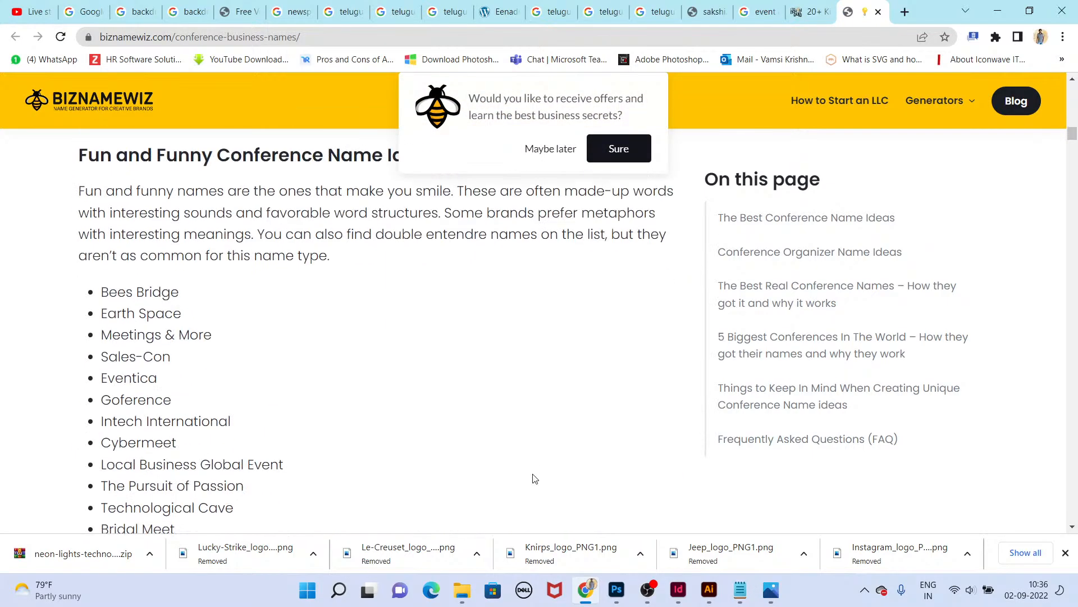
scroll(438, 454, down, 10)
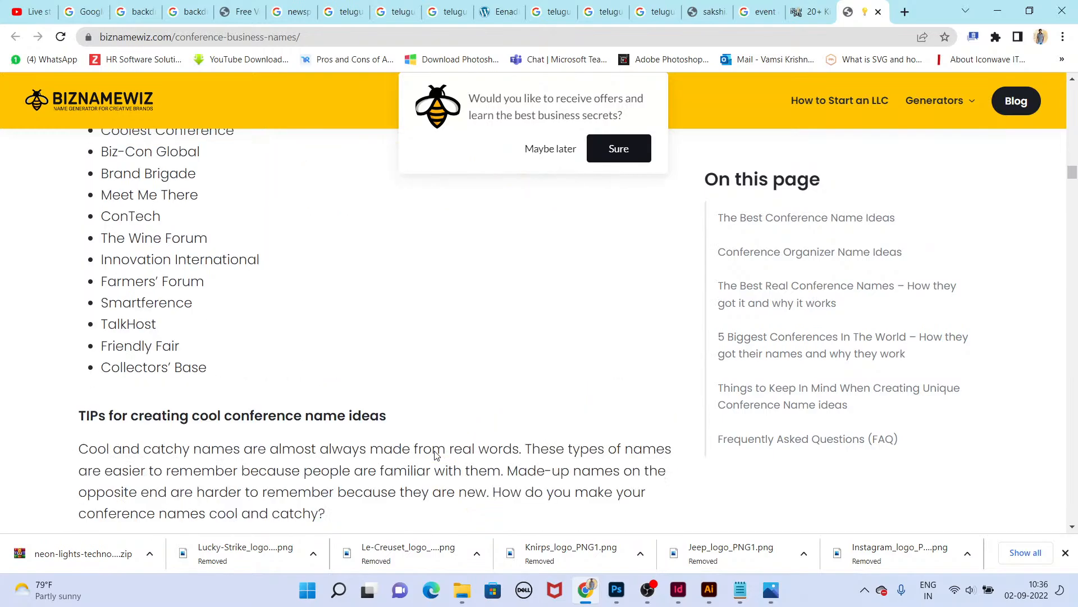
Step: Select and copy the conference name Tech-X from the name ideas list
double_click(206, 256)
double_click(193, 238)
scroll(194, 237, up, 2)
double_click(154, 270)
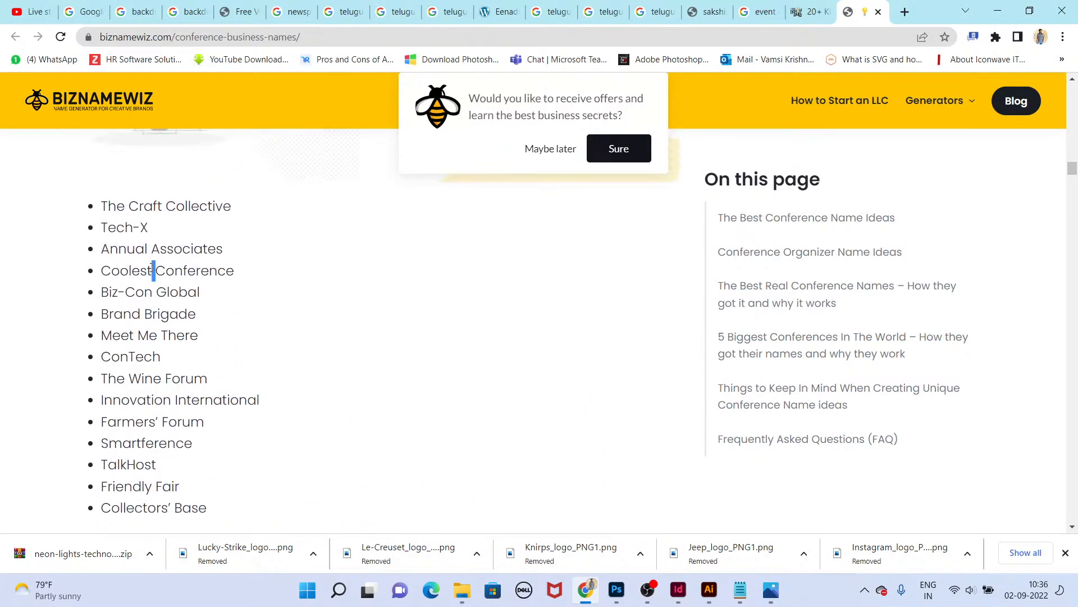
double_click(155, 248)
triple_click(144, 228)
key(ctrl+c)
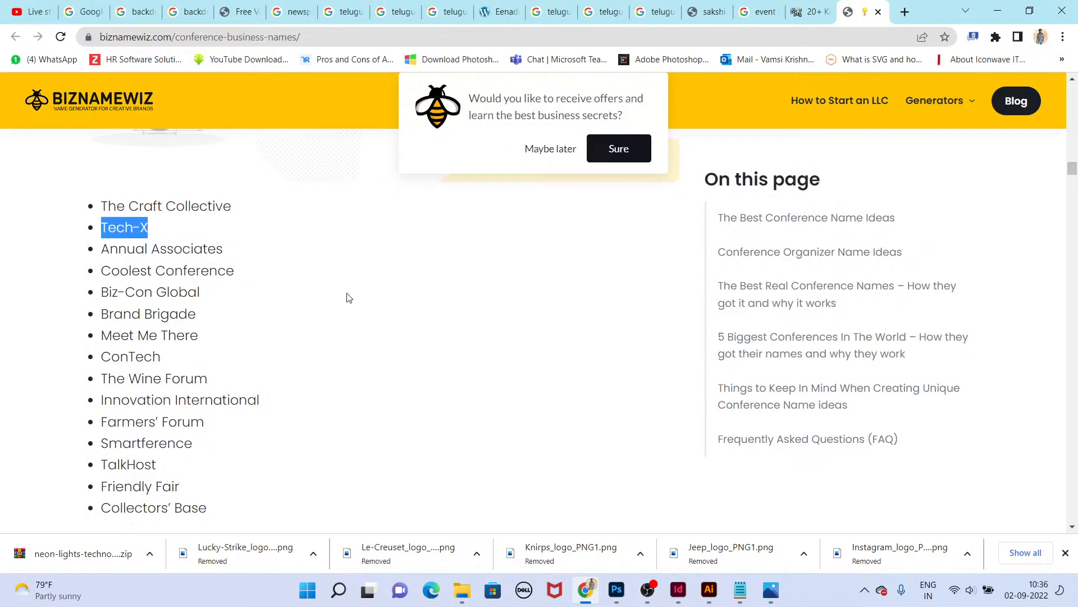
Step: Paste Tech-X into the headline frame and complete it as "Tech-X finding the route of 2.0 Version in worldwide"
key(alt+Tab)
key(ctrl+v)
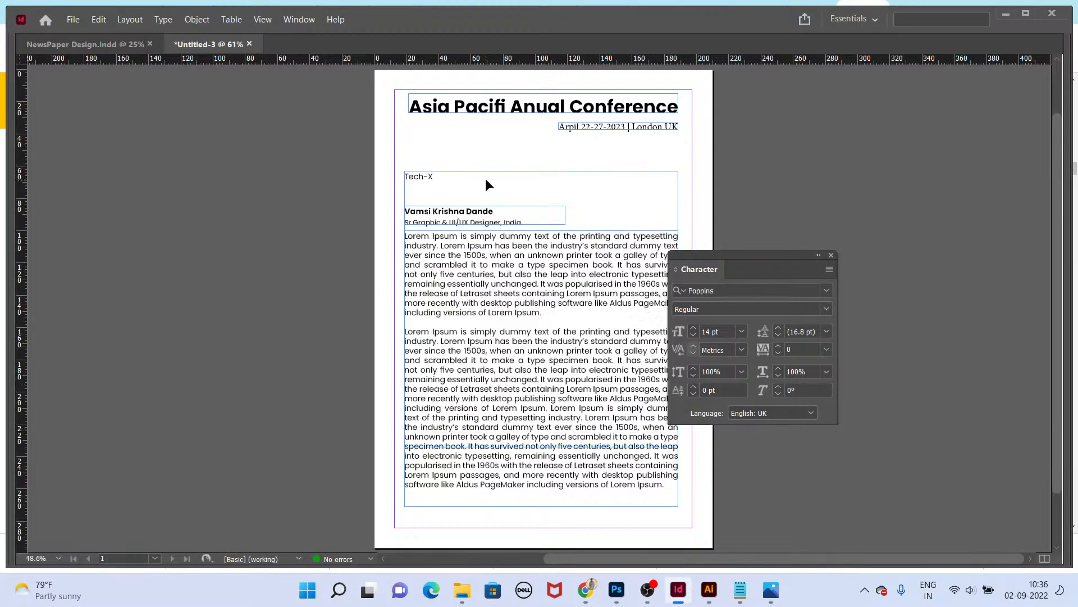
key(BackSpace)
text(finding the route of 2.0 Version in i)
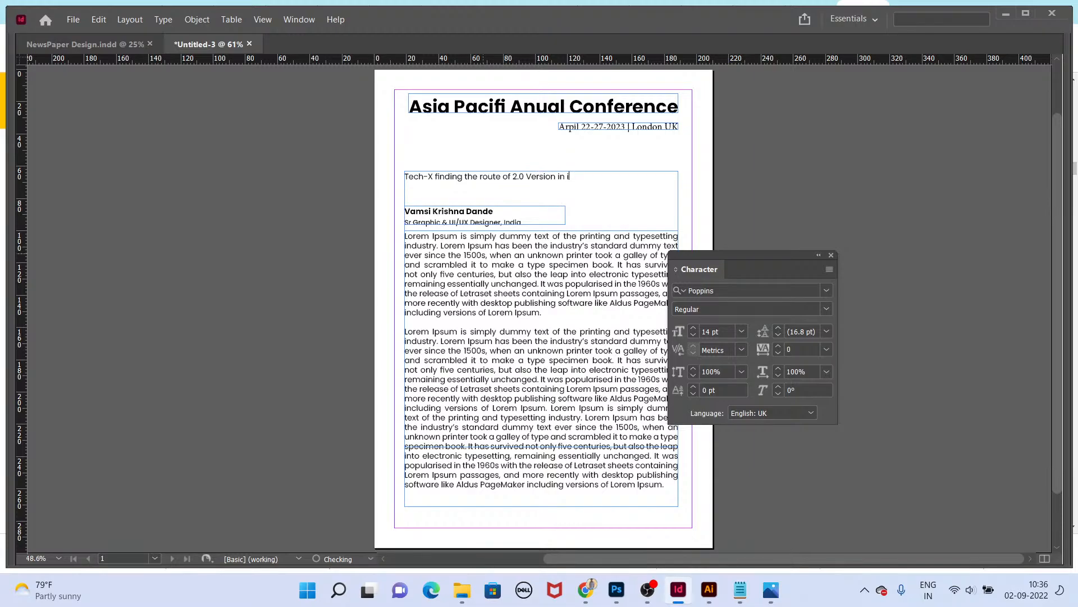
key(BackSpace)
Step: Set the whole headline's font size to 18 pt
key(ctrl+a)
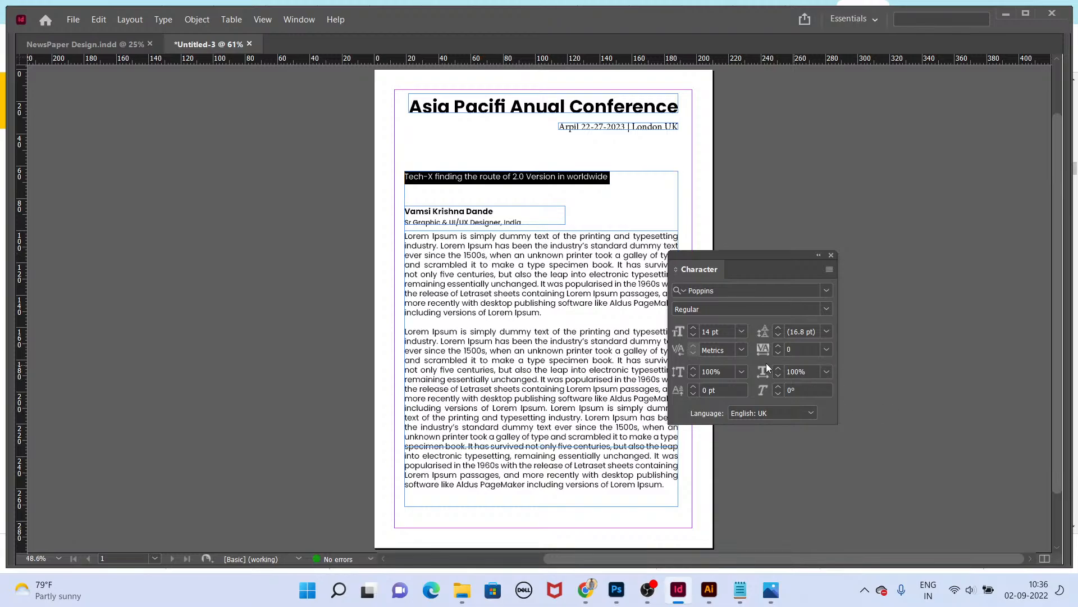
text(18)
key(Return)
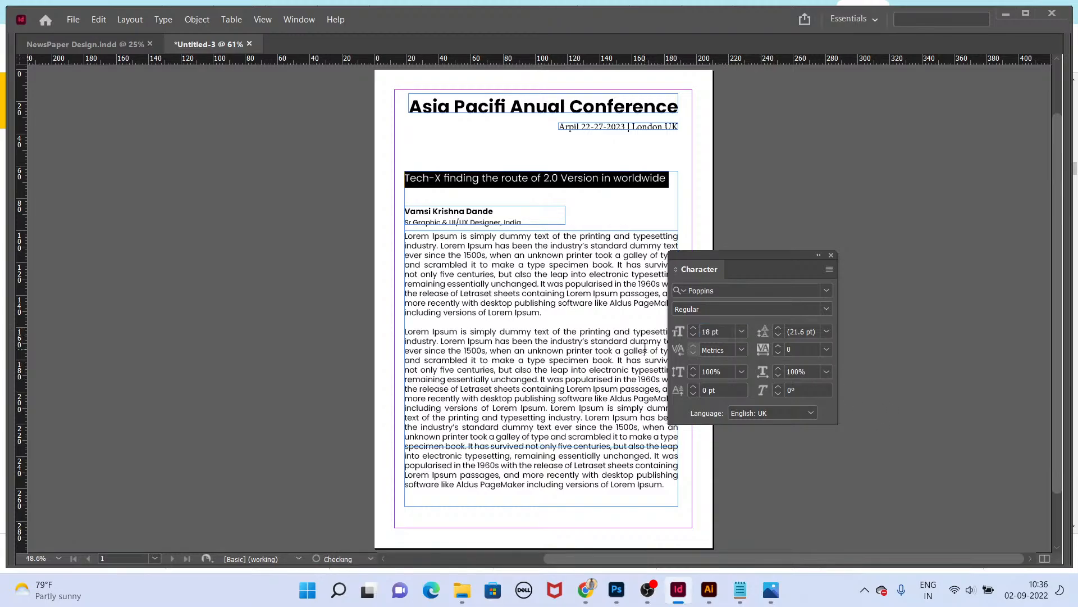
Step: Add a full stop at the end of the headline and shrink its frame to fit the text
key(Escape)
scroll(598, 205, up, 1)
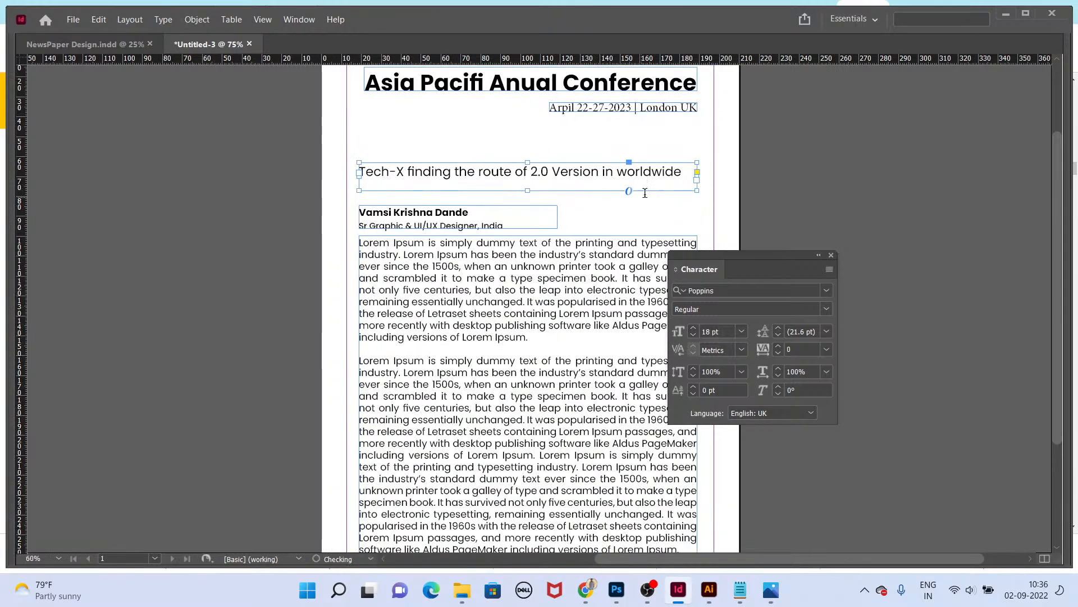
text(.)
key(ctrl+equal)
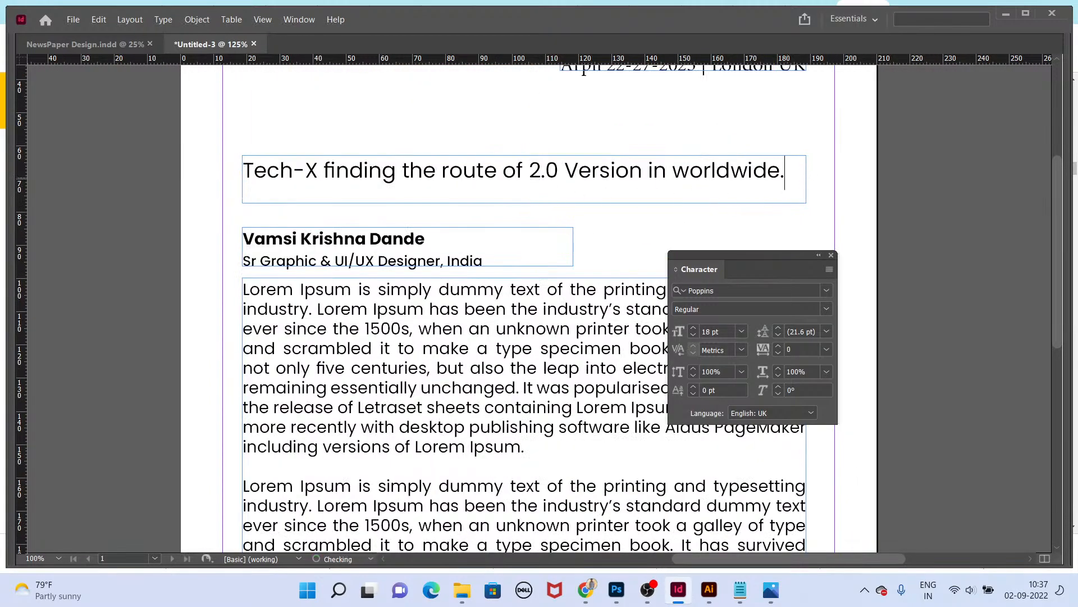
drag(806, 202, 786, 177)
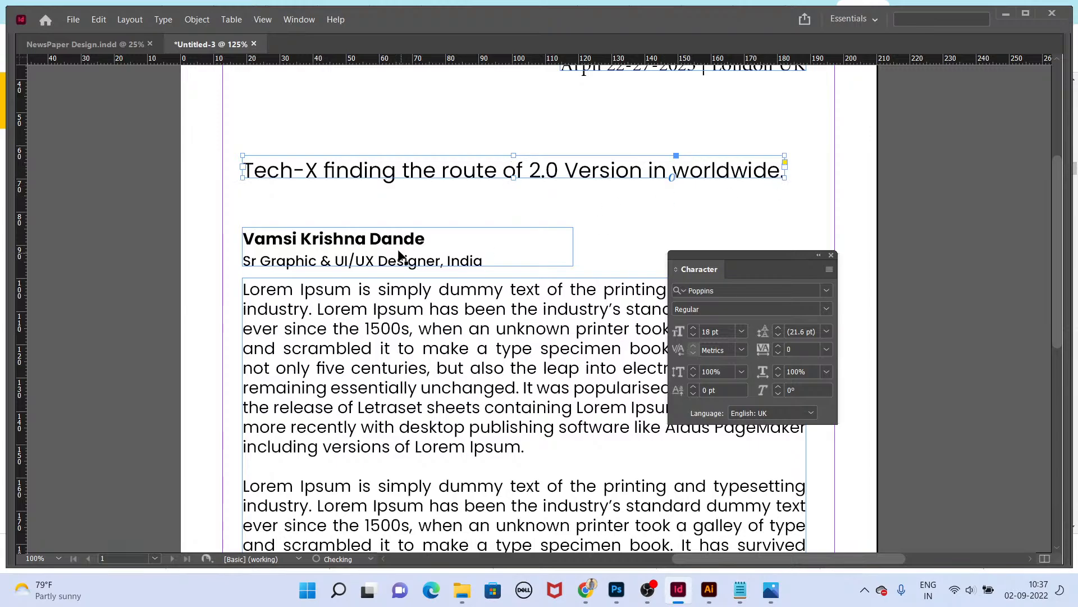
Step: Move the name frame and body text frame up beneath the headline and preview the page in presentation mode
mouse_move(392, 249)
mouse_down()
mouse_move(392, 220)
mouse_move(382, 232)
mouse_up()
drag(402, 318, 397, 284)
drag(460, 226, 440, 337)
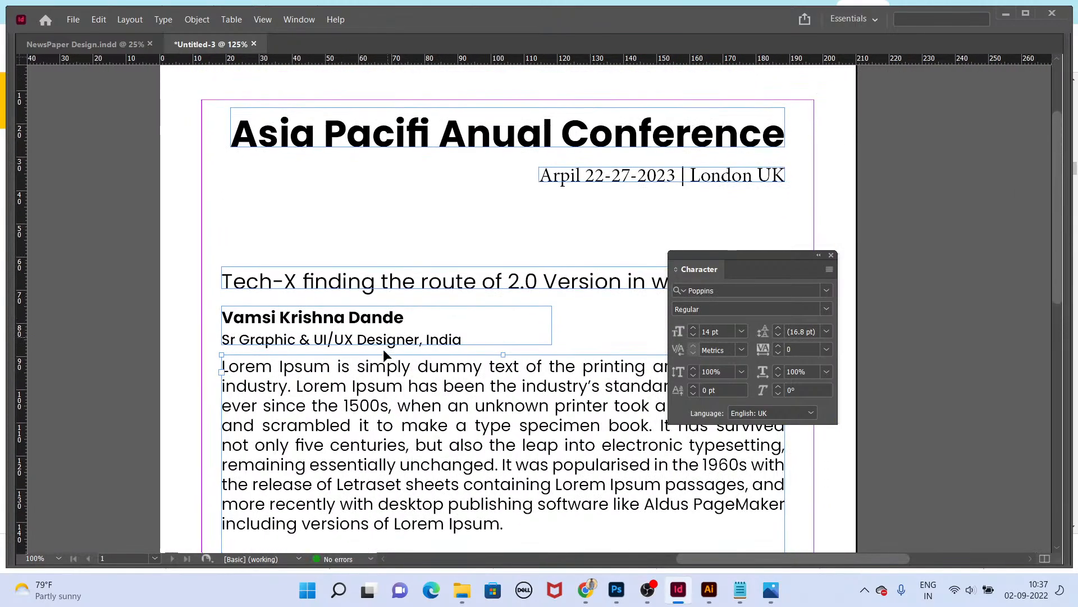
scroll(395, 401, down, 1)
key(shift+w)
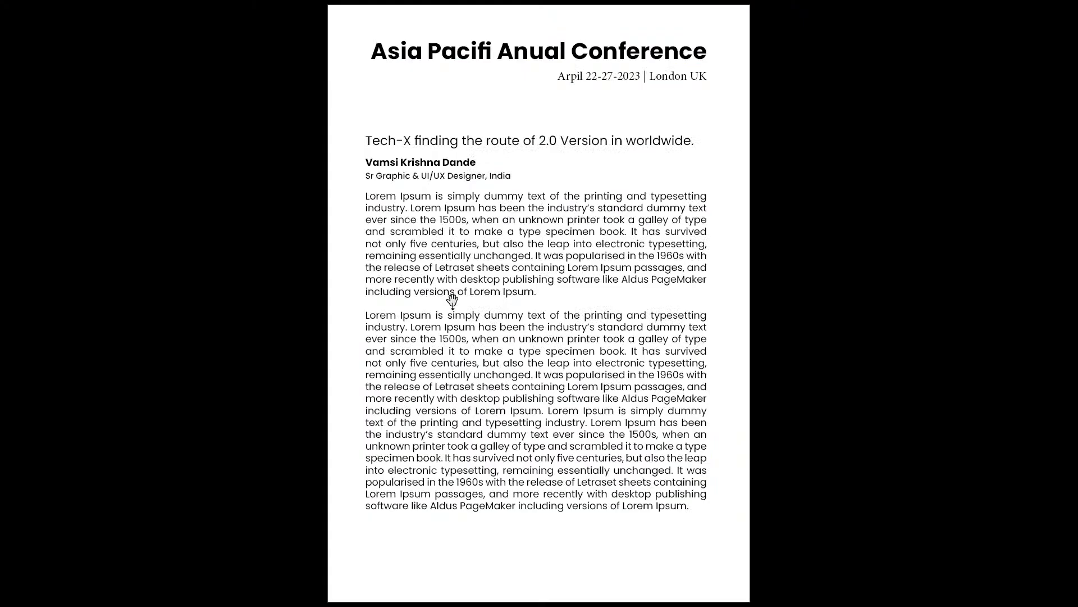
key(Escape)
Step: Add a continuation text frame below the body text carrying the remaining paragraph text
click(474, 310)
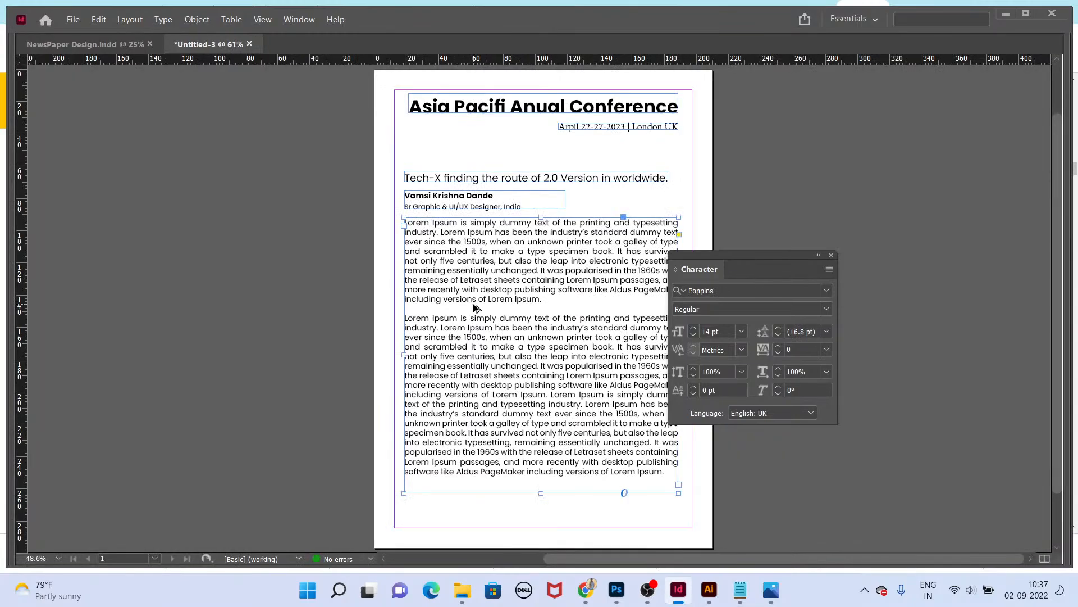
drag(579, 439, 705, 482)
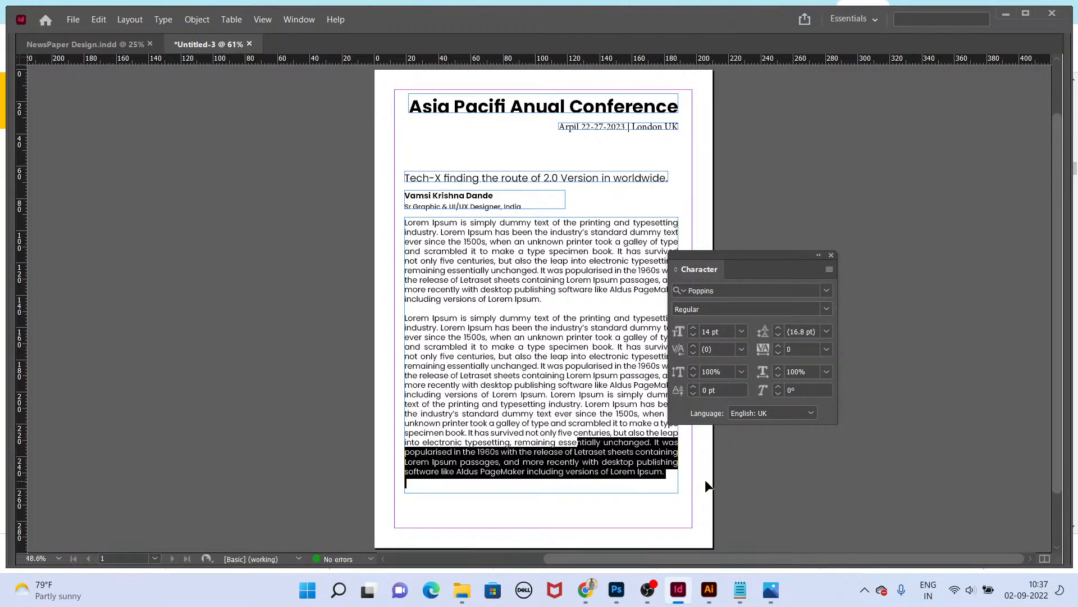
key(Escape)
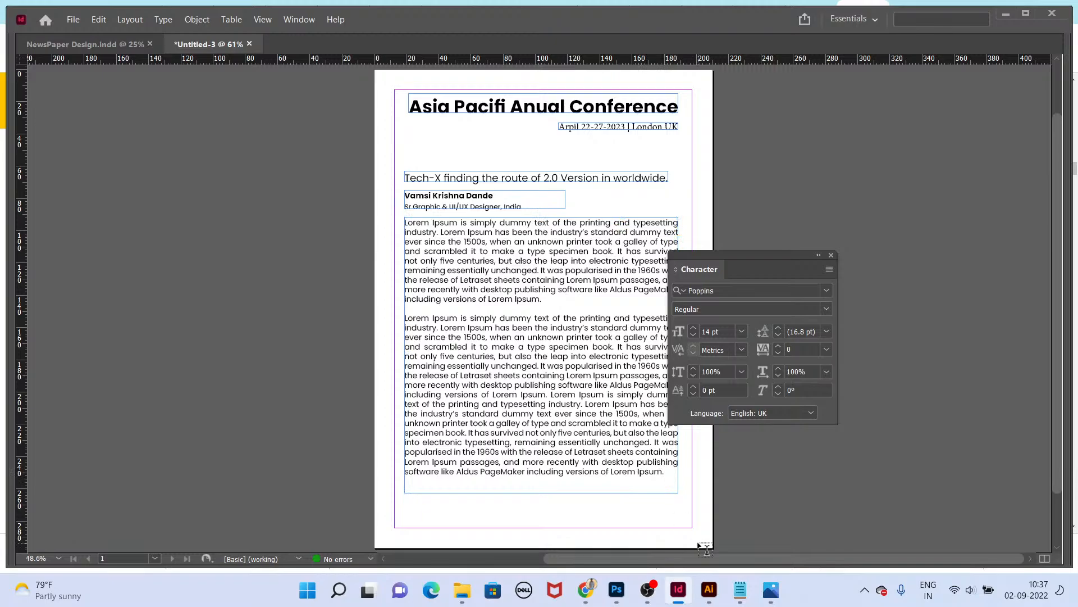
key(Delete)
key(Escape)
key(ctrl+alt+c)
drag(540, 231, 573, 496)
double_click(573, 497)
key(ctrl+a)
key(BackSpace)
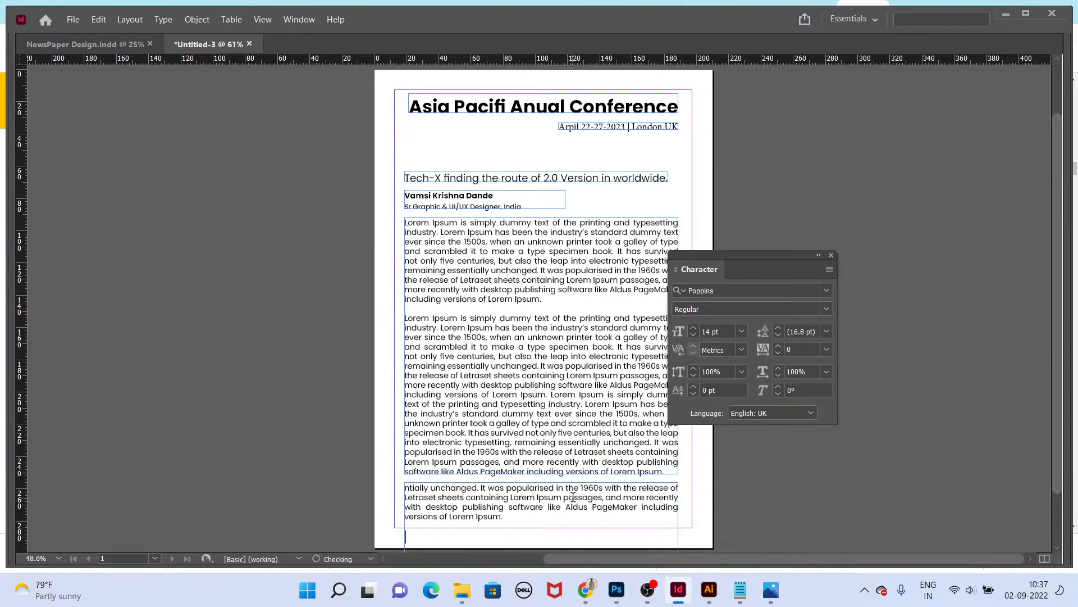
Step: Delete the partial sentence fragment at the start of the continuation frame
double_click(533, 526)
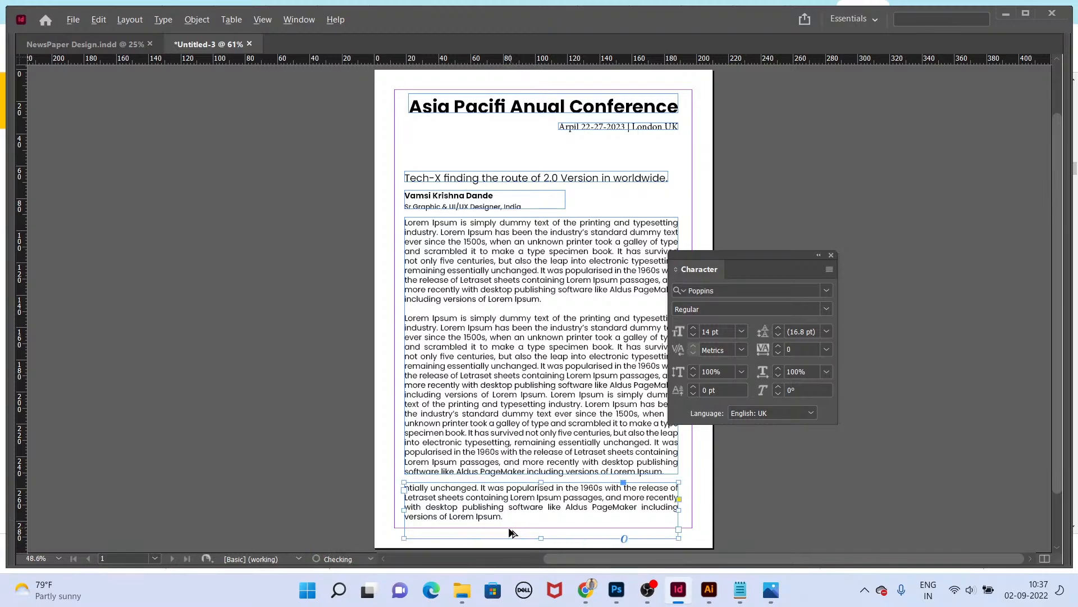
drag(481, 487, 255, 494)
key(BackSpace)
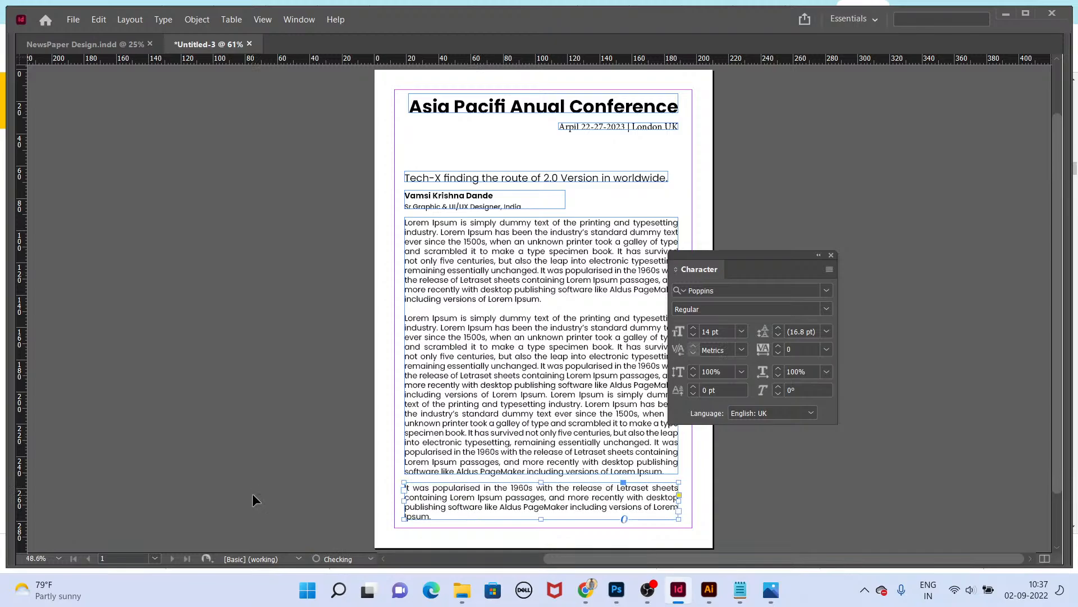
scroll(449, 557, left, 2)
scroll(500, 394, right, 2)
scroll(506, 362, down, 2)
scroll(672, 438, up, 1)
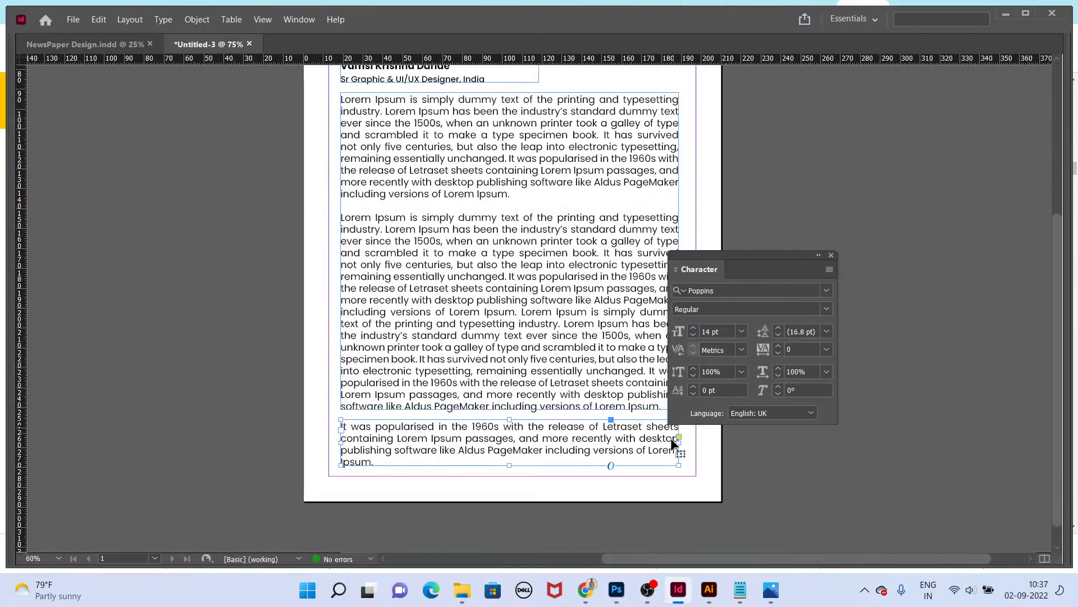
Step: Delete the duplicated overflowing sentence at the end of the main body text frame
drag(646, 370, 663, 405)
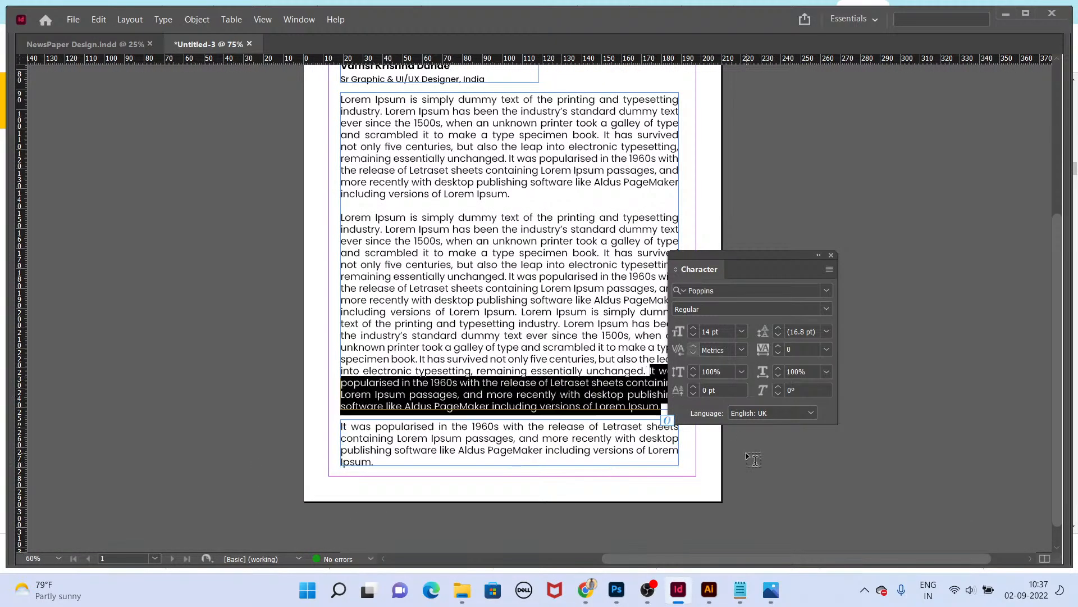
key(BackSpace)
key(Escape)
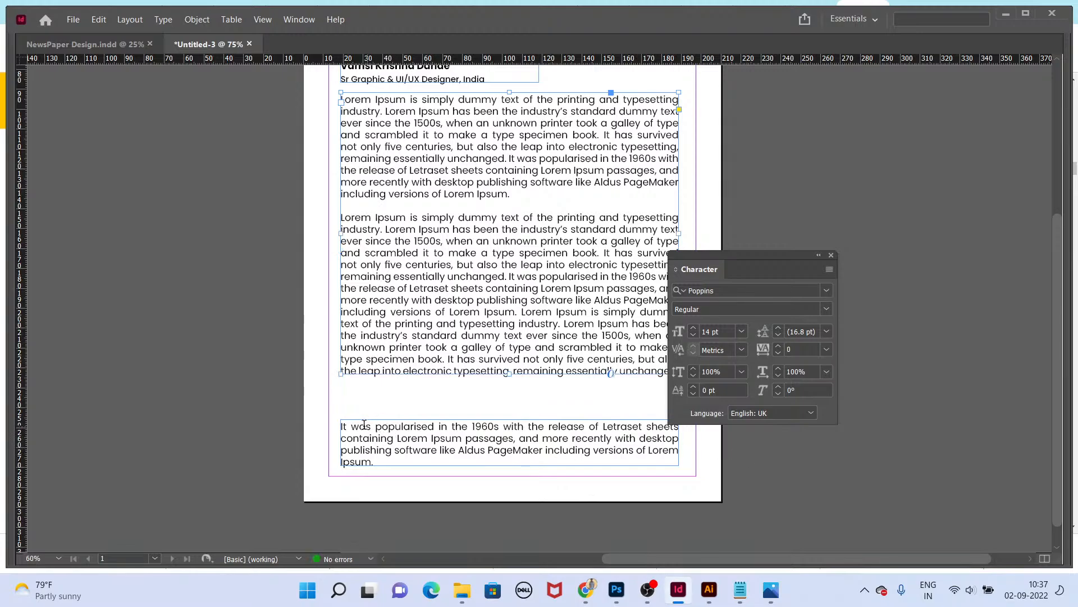
Step: Add a "Biography:" heading line at the top of the continuation text frame
click(511, 532)
key(Return)
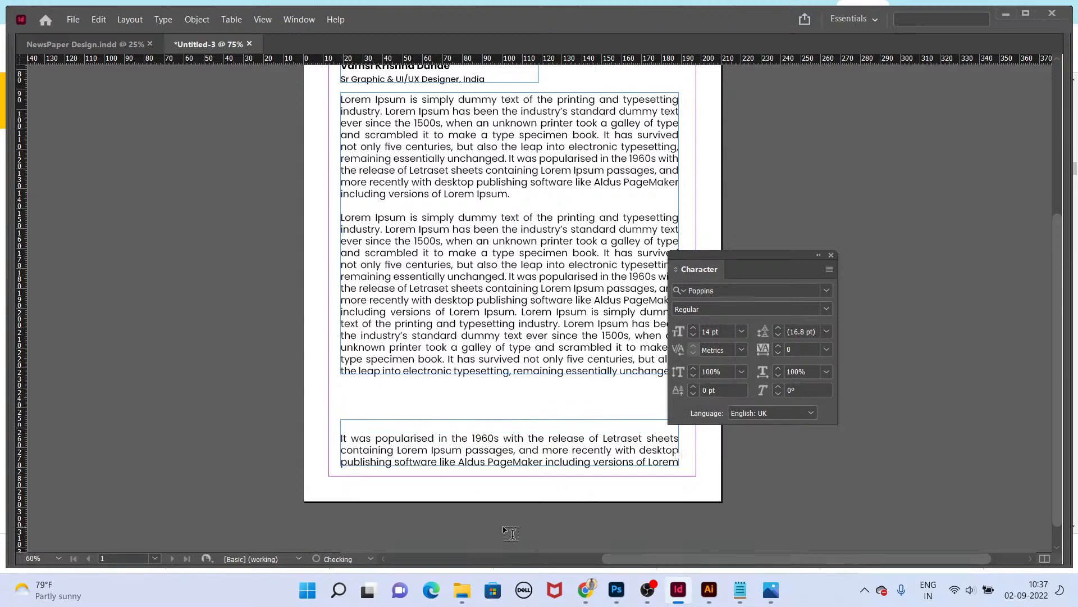
key(Up)
text(B)
key(Return)
key(BackSpace)
Step: Set the space after the Biography heading paragraph to 3 mm
key(ctrl+alt+t)
click(785, 236)
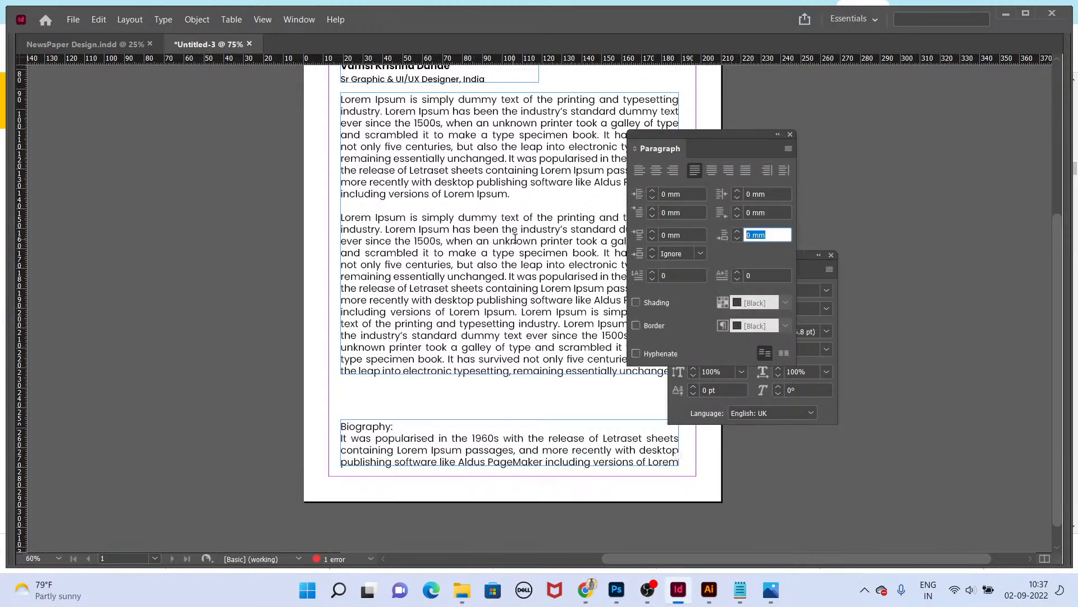
text(3)
key(Return)
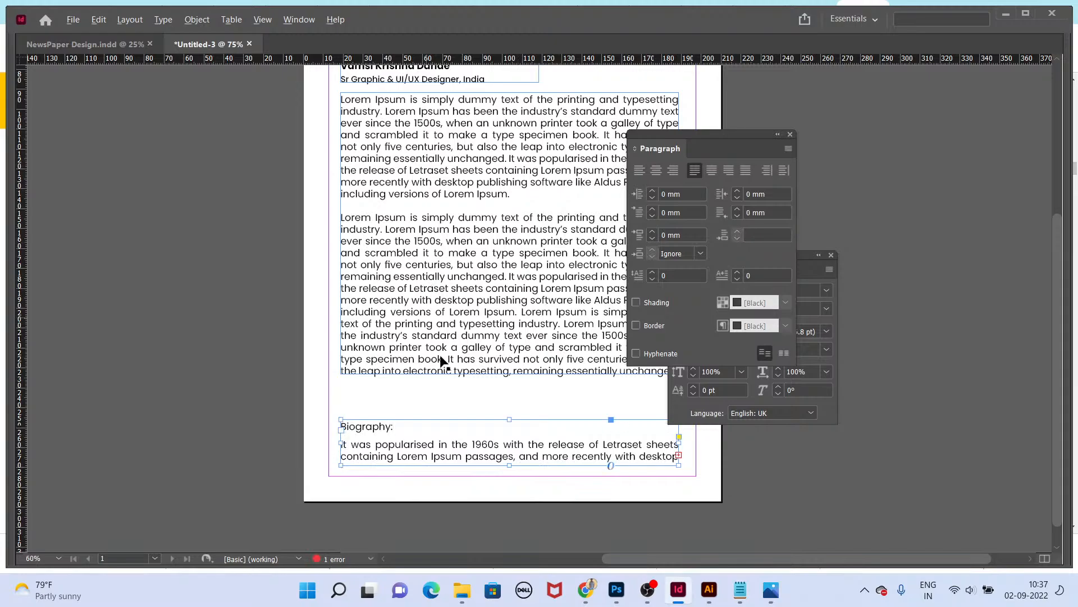
Step: Move the biography frame up so it sits directly beneath the main body text
key(Escape)
drag(454, 459, 450, 437)
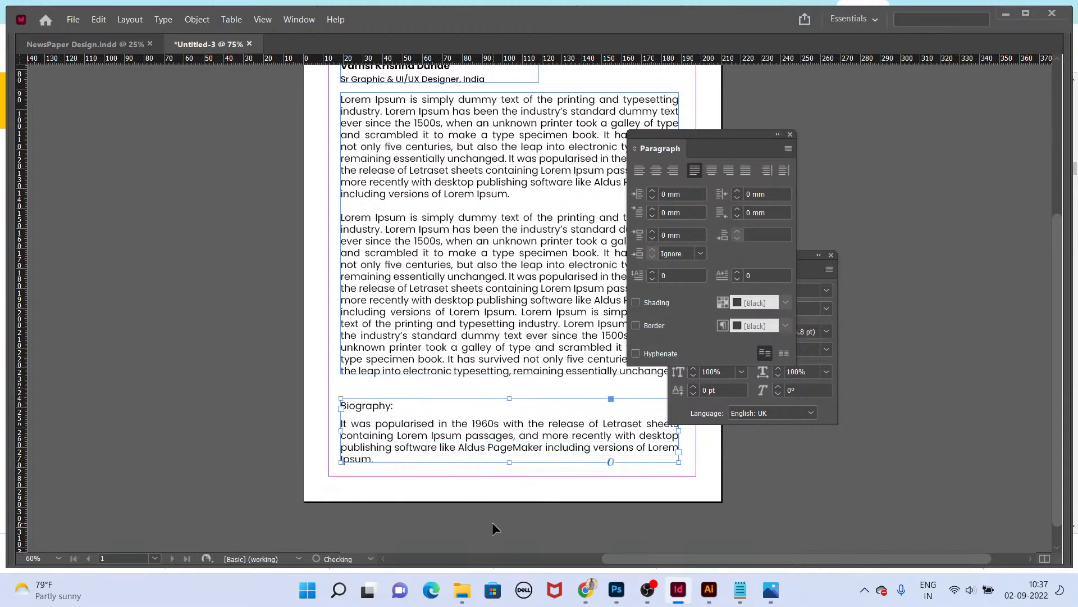
key(Tab)
key(ctrl+0)
drag(500, 487, 498, 474)
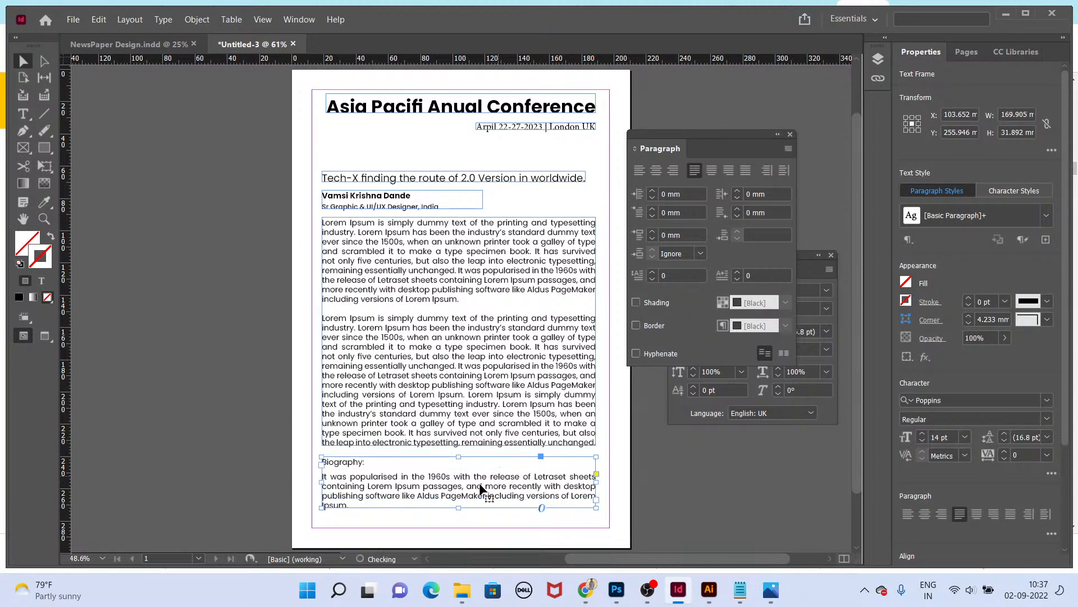
Step: Select the headline, byline, body and biography frames together and nudge them upward
drag(339, 149, 479, 491)
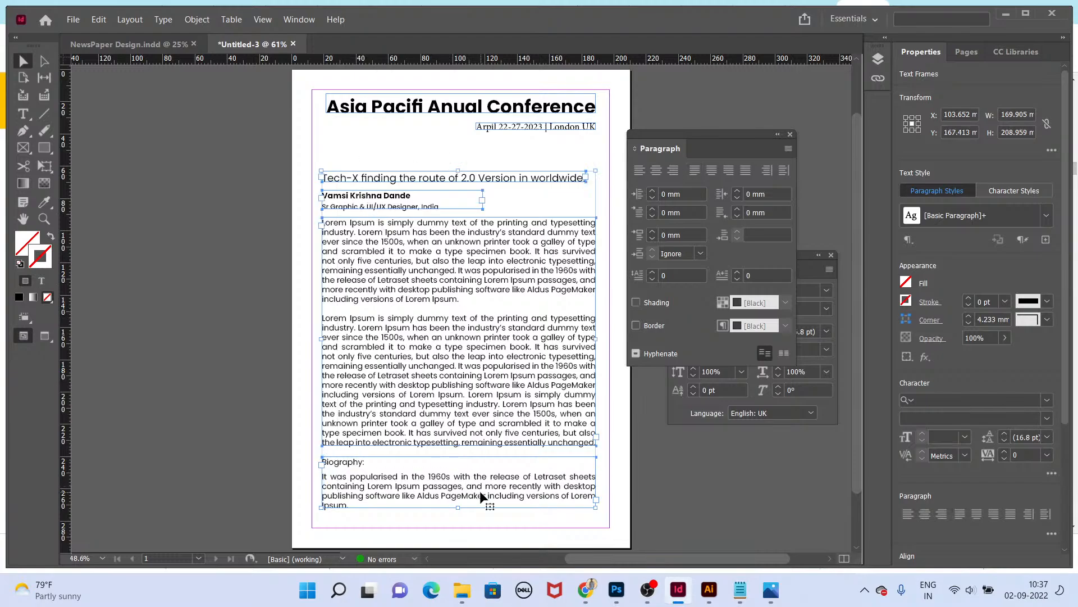
key(shift+Up)
key(shift+Up)
key(shift+Up)
Step: Create a text frame below the biography, enter the speaker's e-mail address, and fit the frame to its content
scroll(497, 511, up, 3)
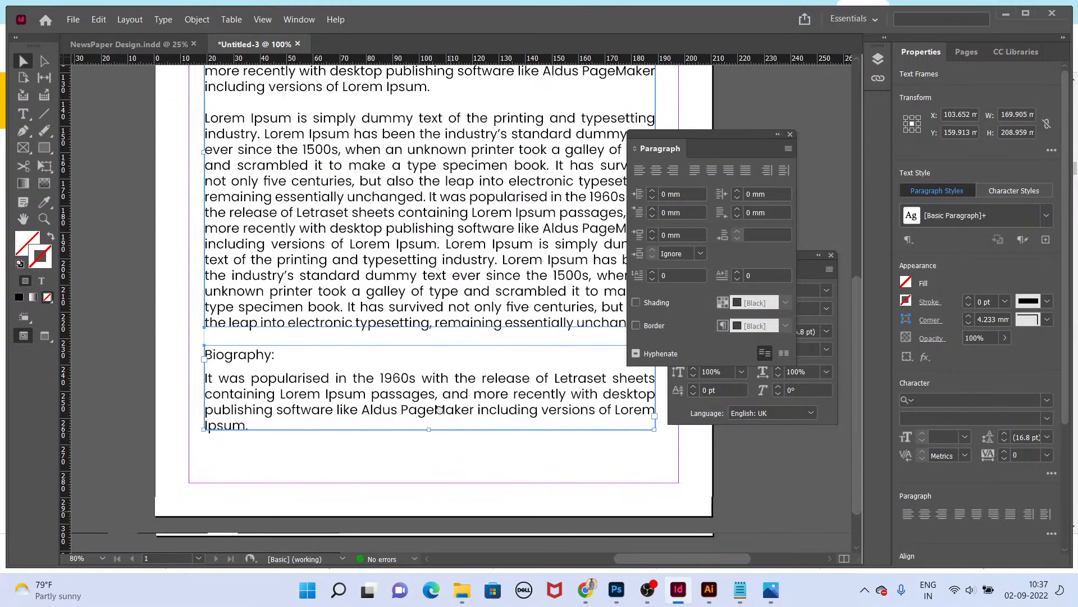
click(469, 500)
drag(405, 314, 405, 407)
double_click(406, 406)
key(ctrl+a)
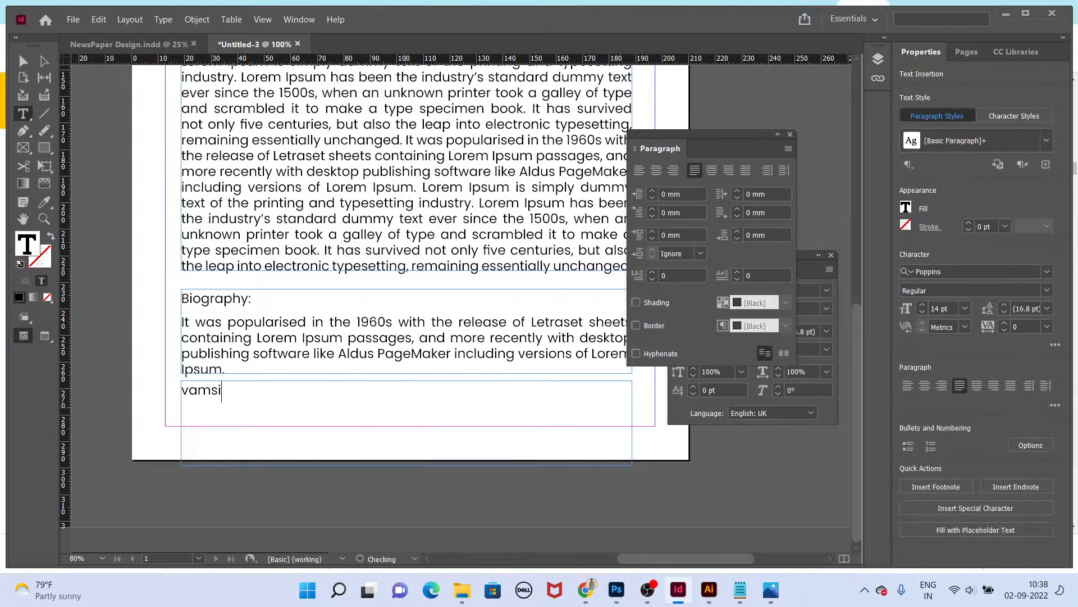
key(Escape)
key(ctrl+alt+c)
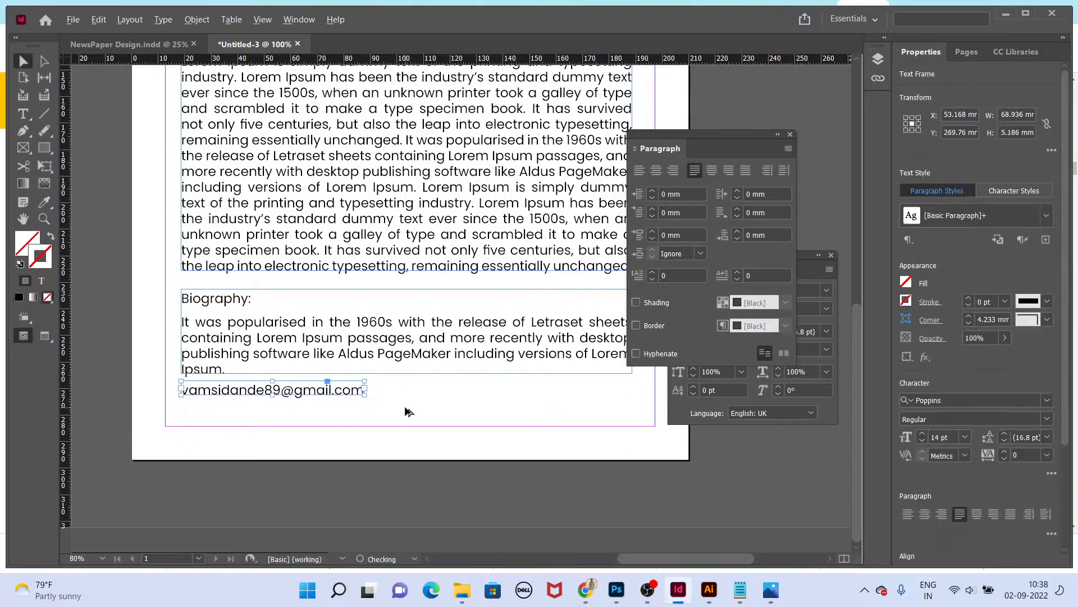
Step: Move the e-mail frame to the bottom right corner of the page's text area
key(Tab)
key(ctrl+0)
scroll(552, 529, up, 2)
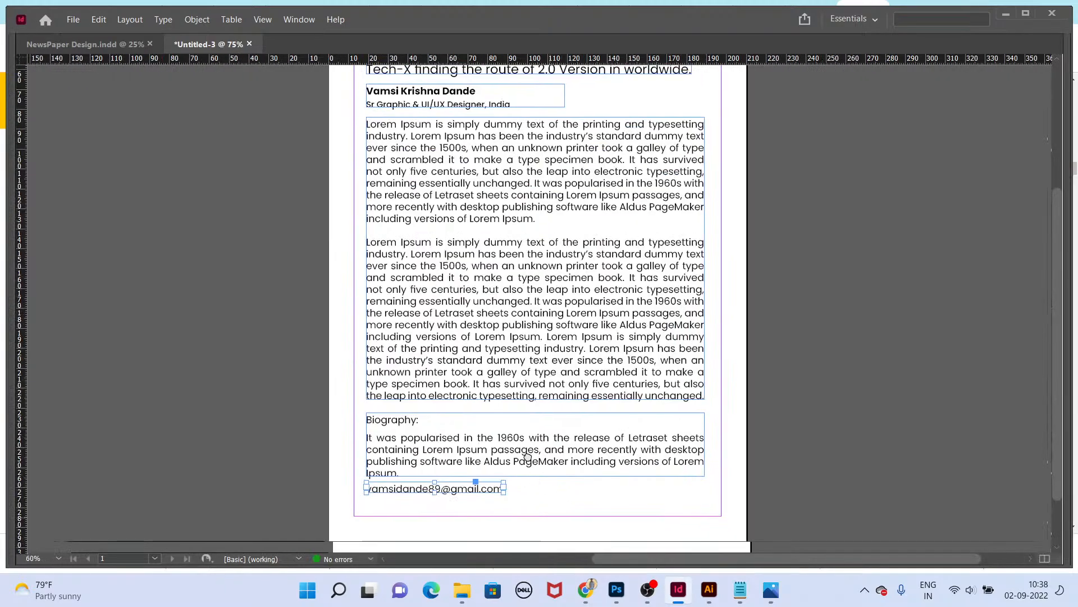
drag(435, 426, 636, 436)
key(shift+Down)
key(shift+Down)
key(shift+Down)
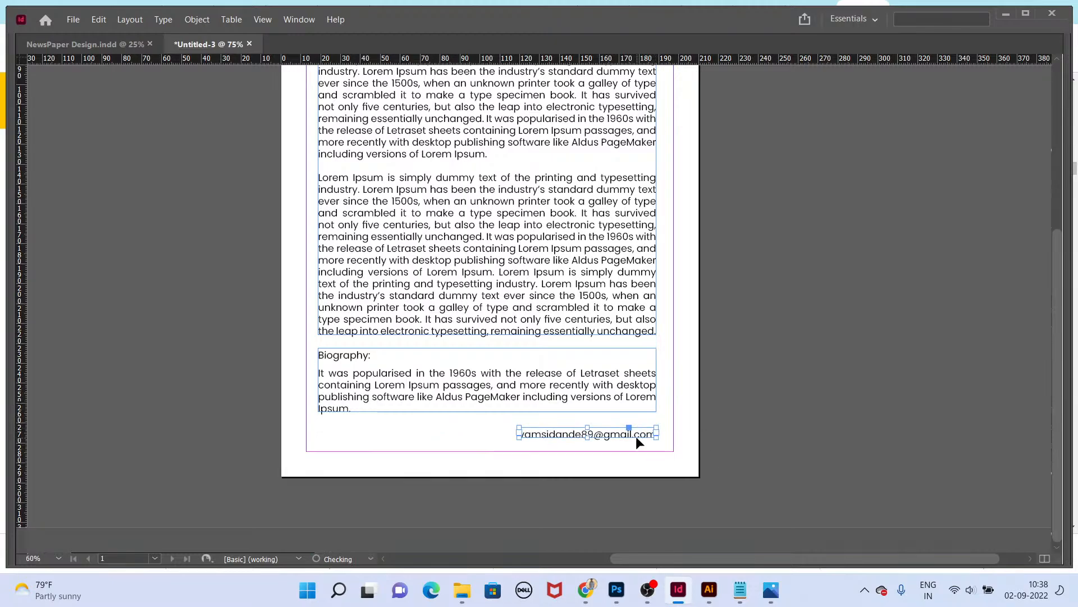
key(Tab)
key(ctrl+0)
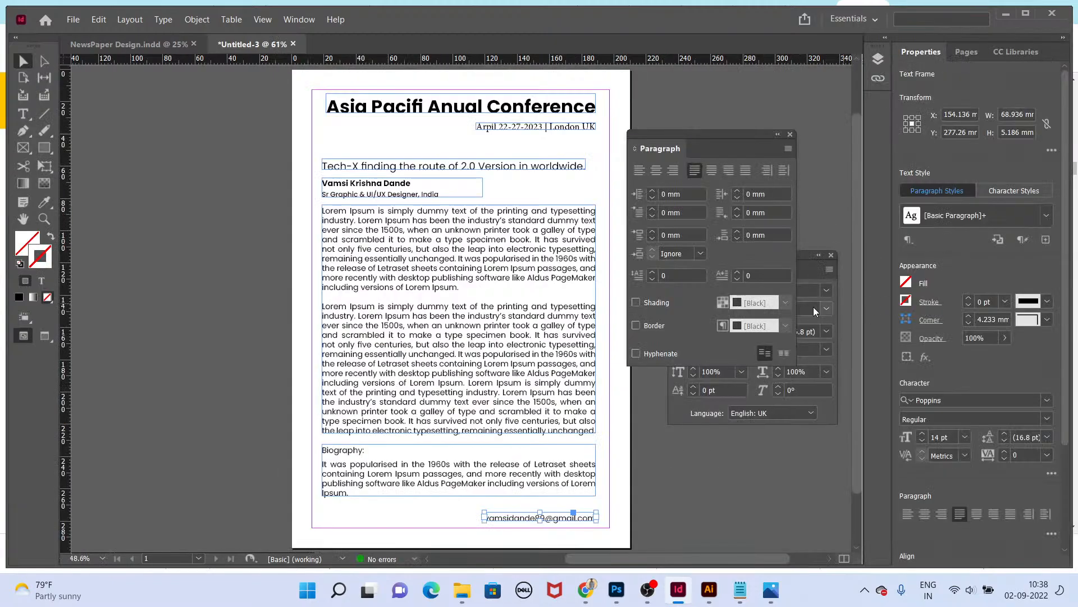
click(908, 285)
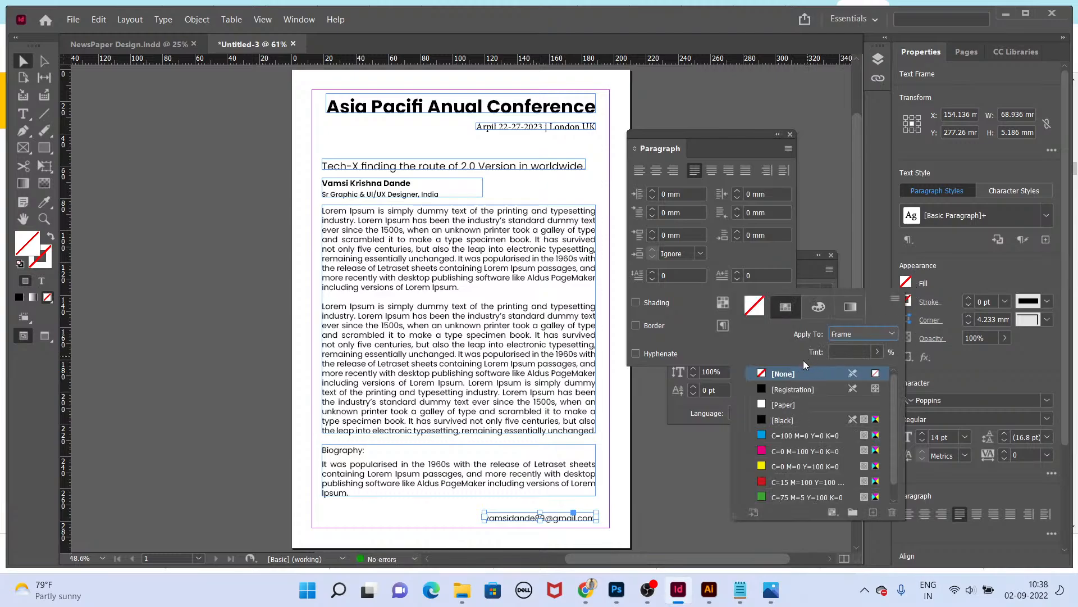
click(804, 498)
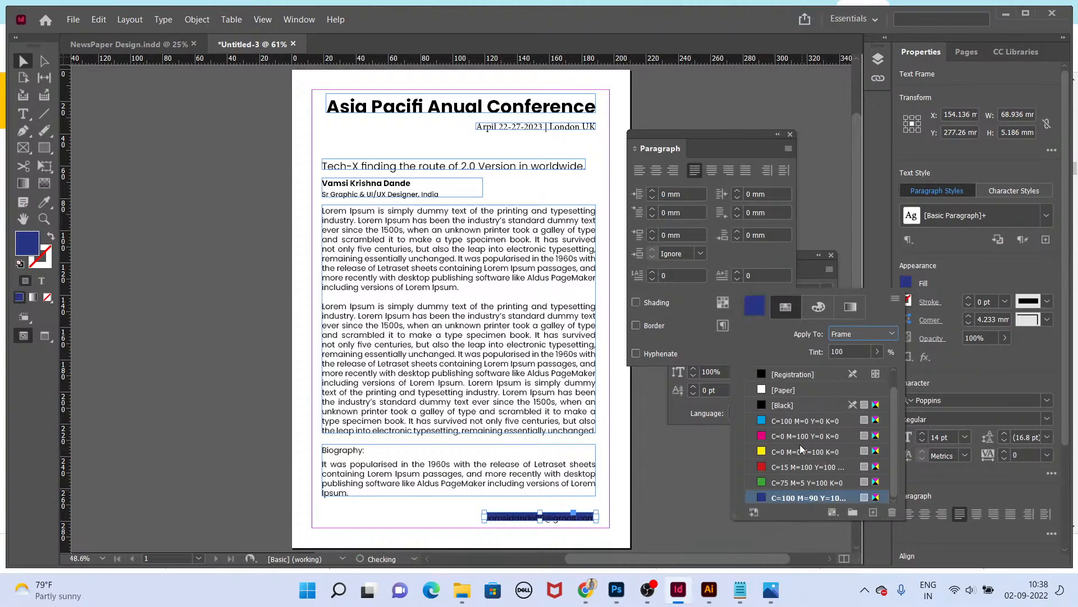
key(z)
click(907, 300)
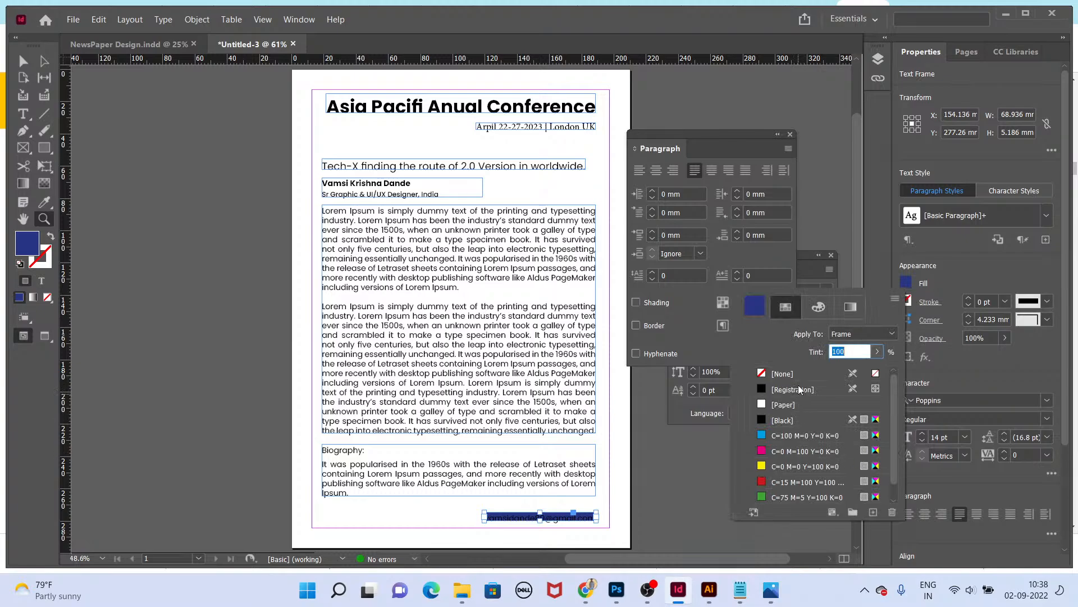
click(786, 373)
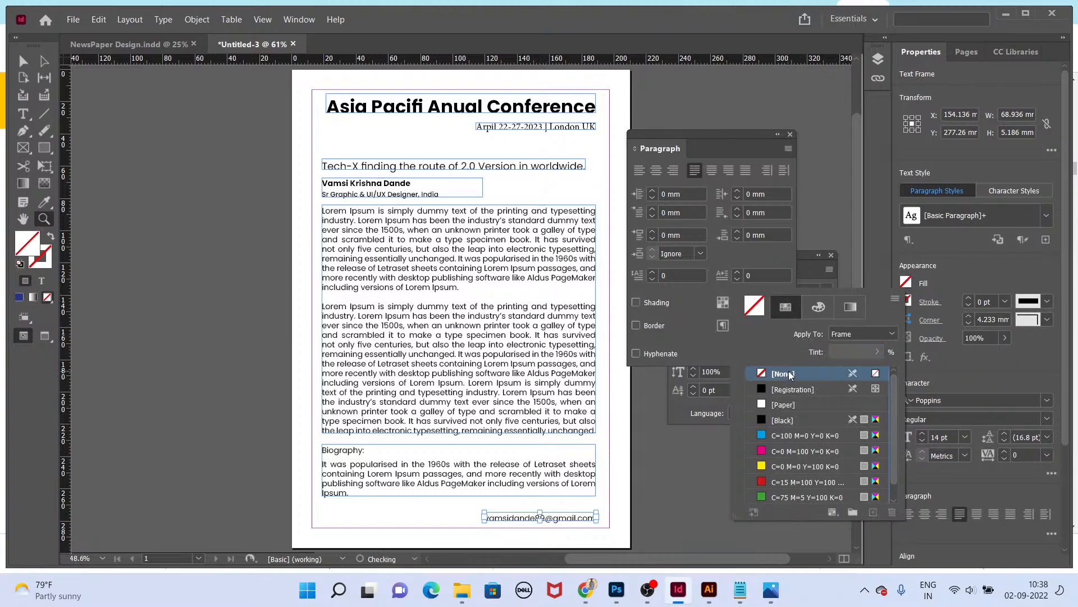
Step: Colour the e-mail text with the dark blue C=100 M=90 Y=10 swatch
click(41, 280)
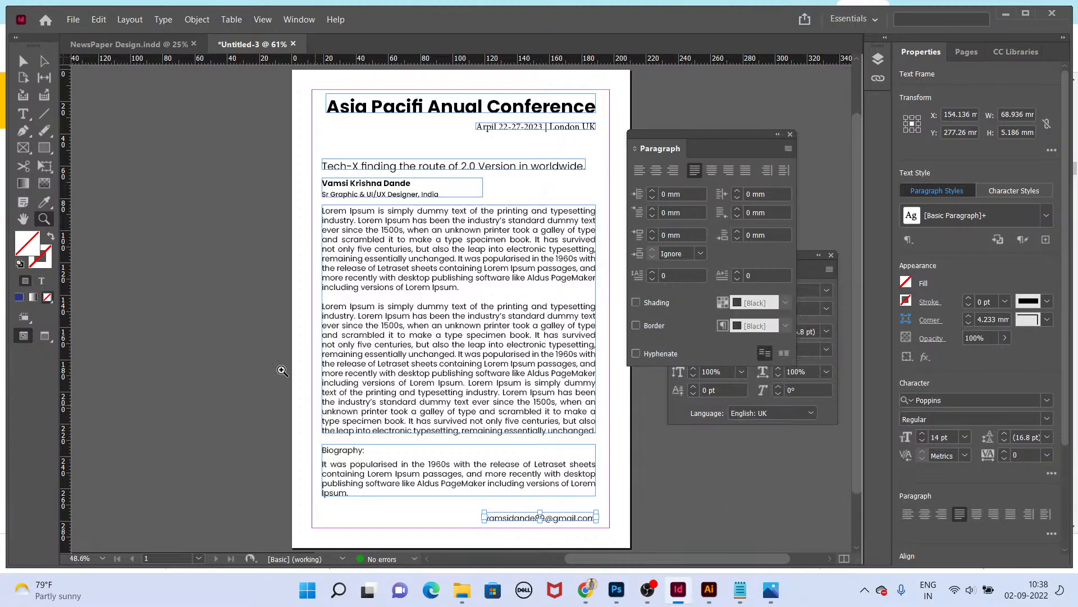
click(906, 283)
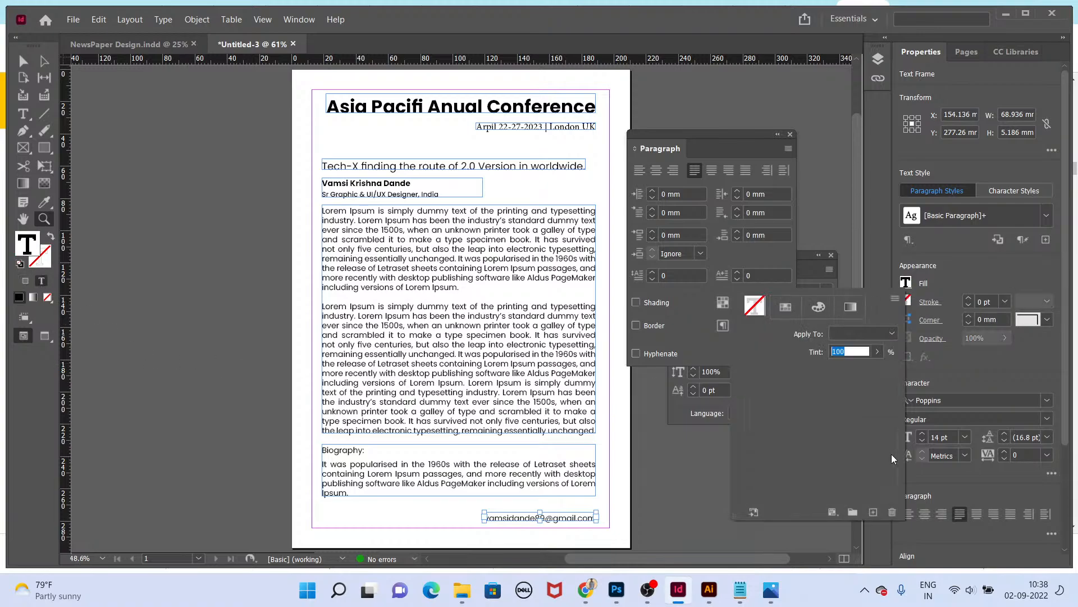
click(818, 495)
click(671, 522)
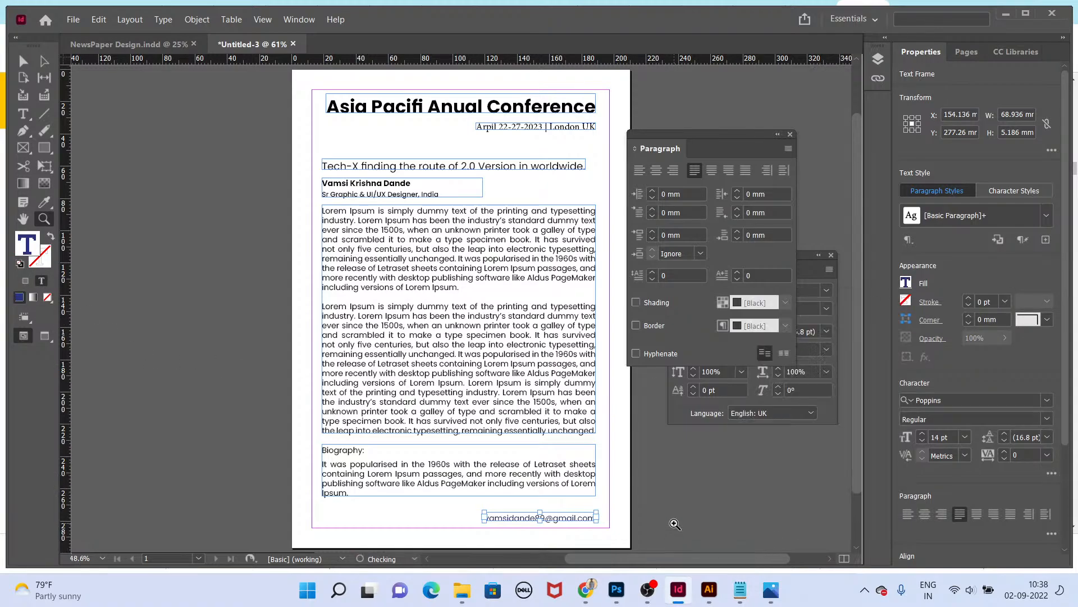
key(shift+w)
key(shift+w)
Step: Colour the headline text dark blue with the C=100 M=90 Y=10 swatch and set it to SemiBold
key(v)
click(524, 166)
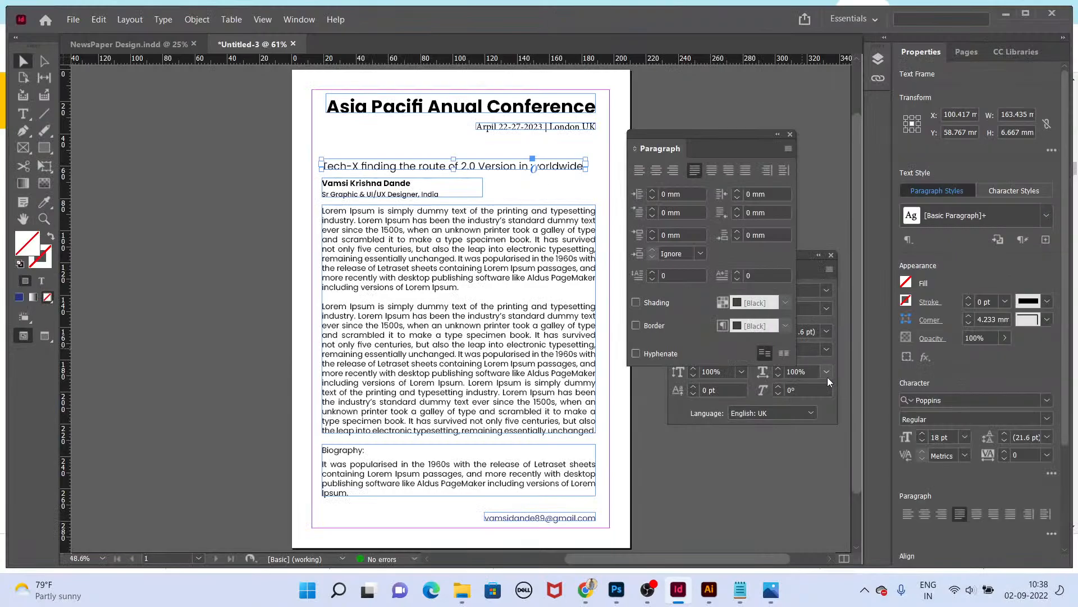
click(906, 283)
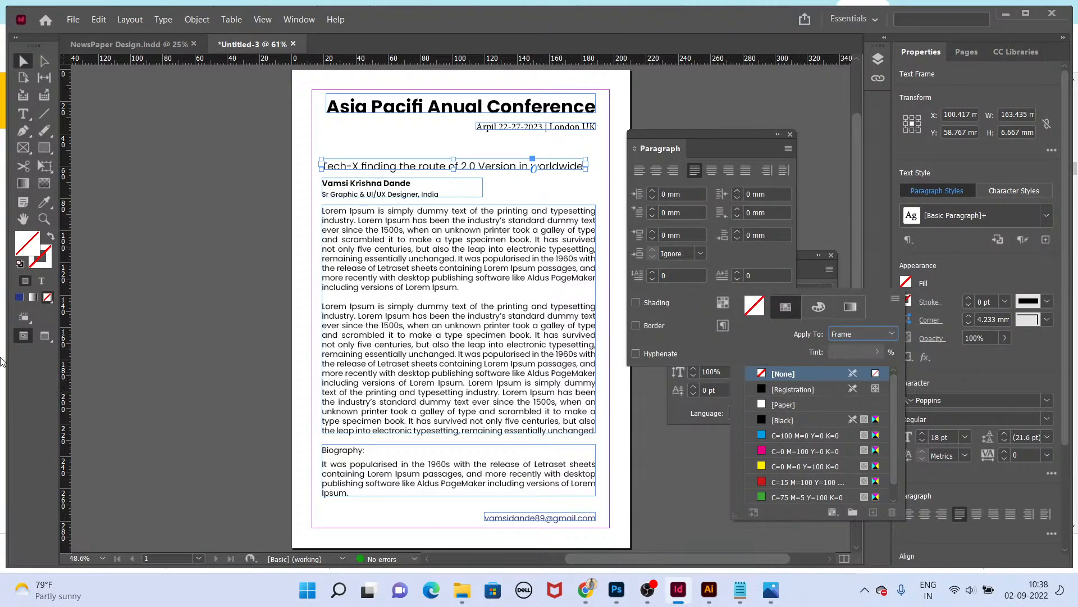
click(41, 280)
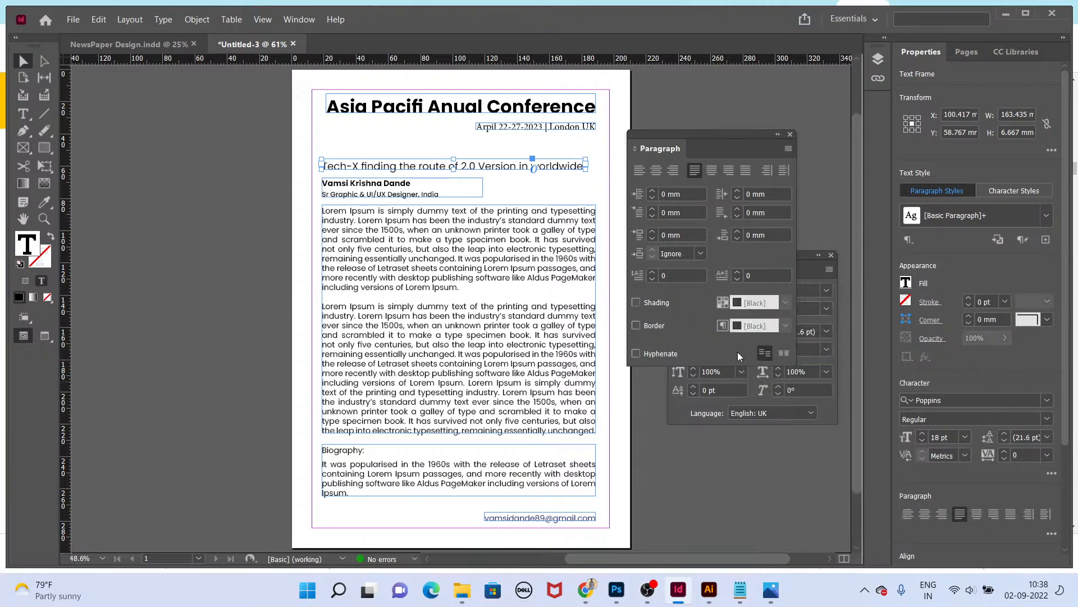
click(906, 283)
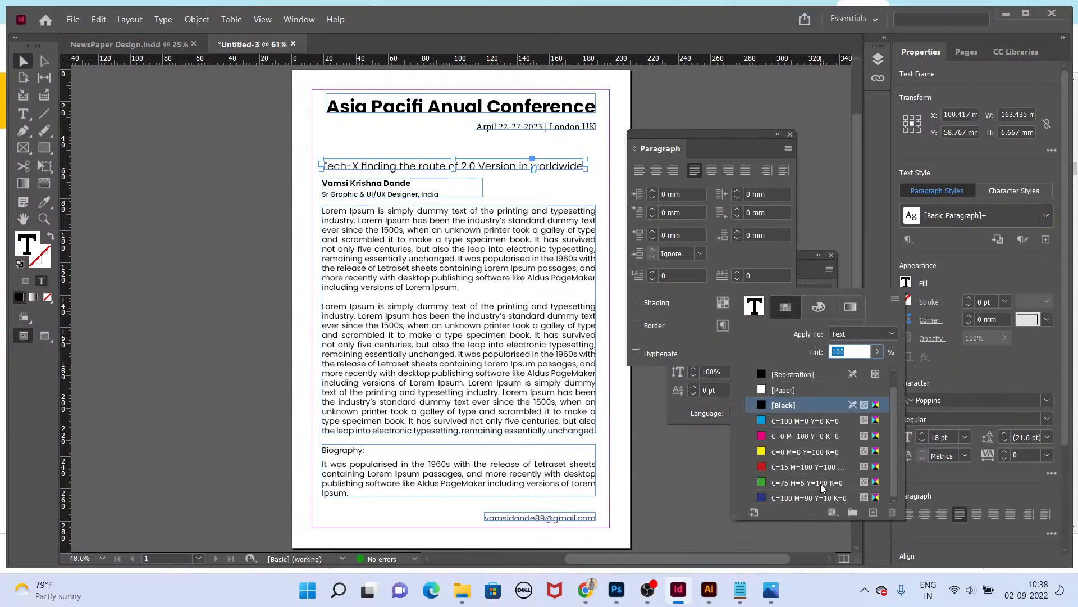
click(810, 498)
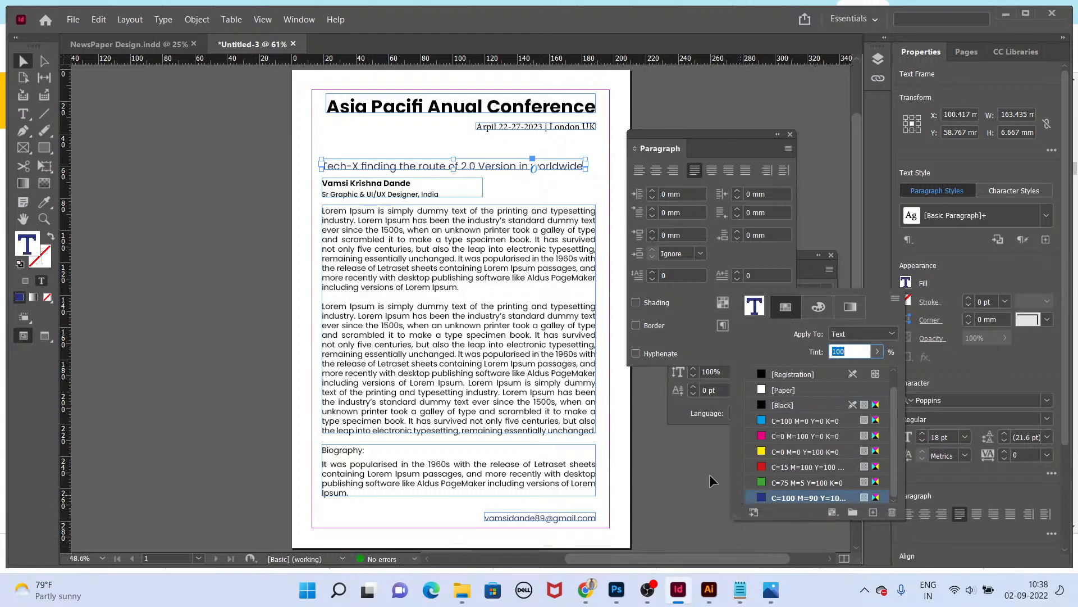
click(806, 255)
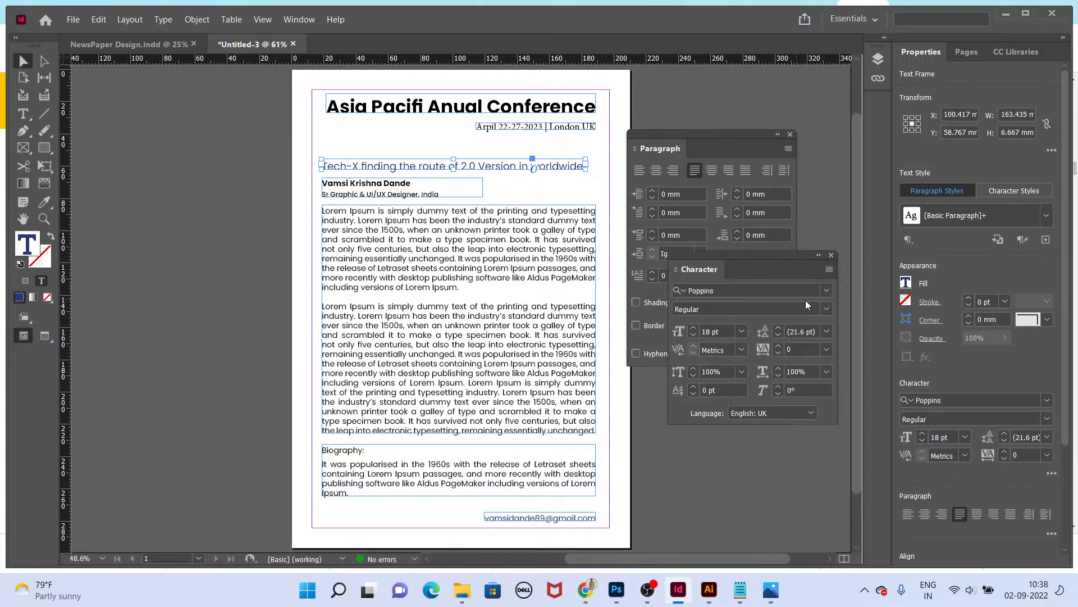
click(824, 310)
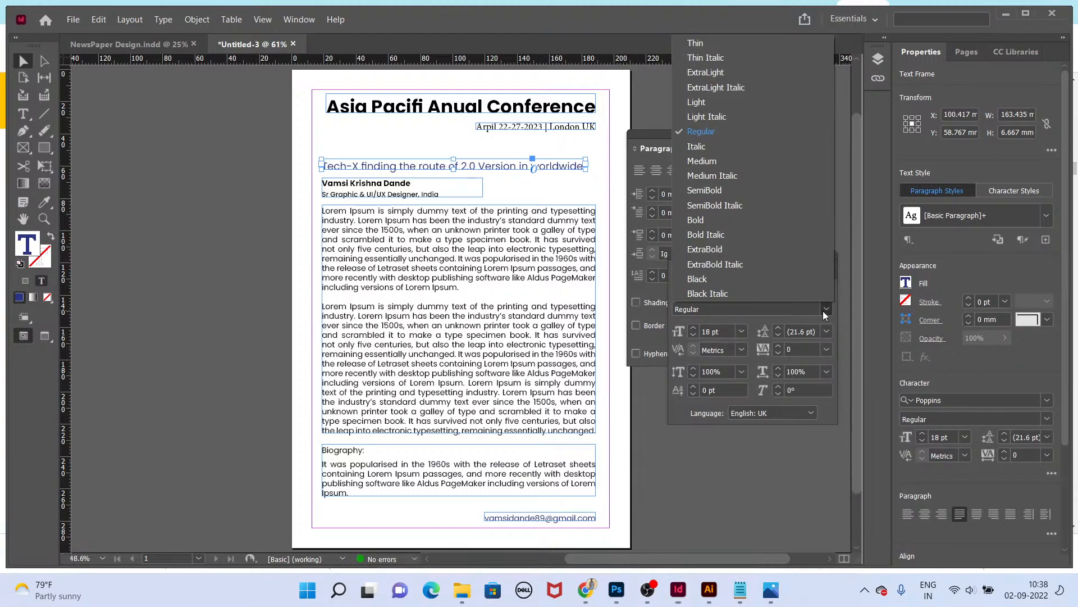
click(732, 194)
Step: Preview the finished page in presentation mode
key(shift+w)
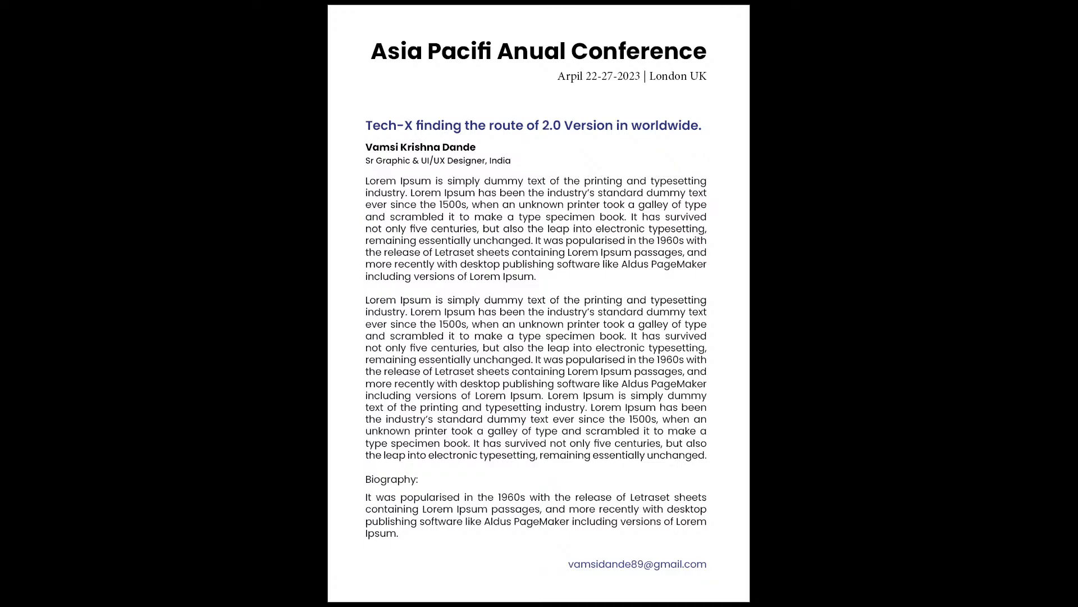
key(Escape)
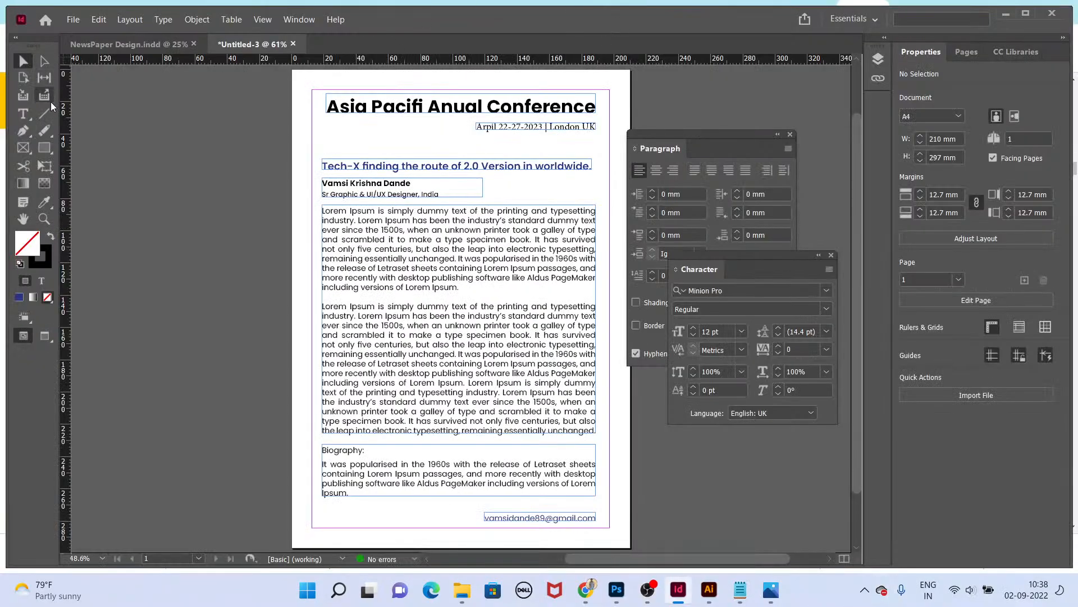
Step: Draw a page-wide rectangle about 210 × 41 mm over the header and cut it together with the title and date line
click(43, 147)
drag(293, 72, 631, 136)
key(v)
drag(548, 154, 530, 163)
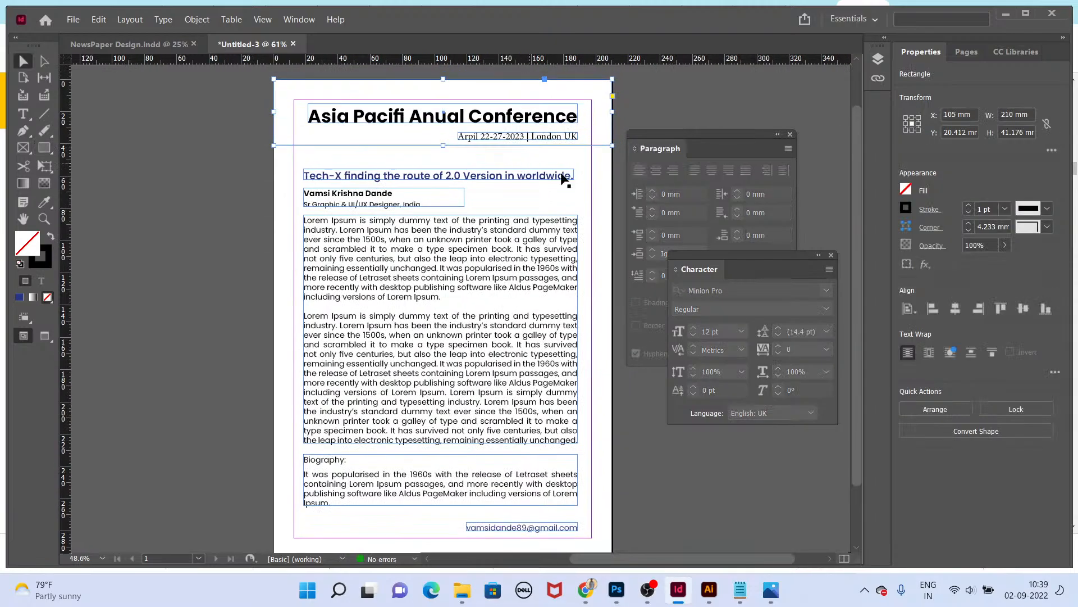
drag(615, 88, 483, 150)
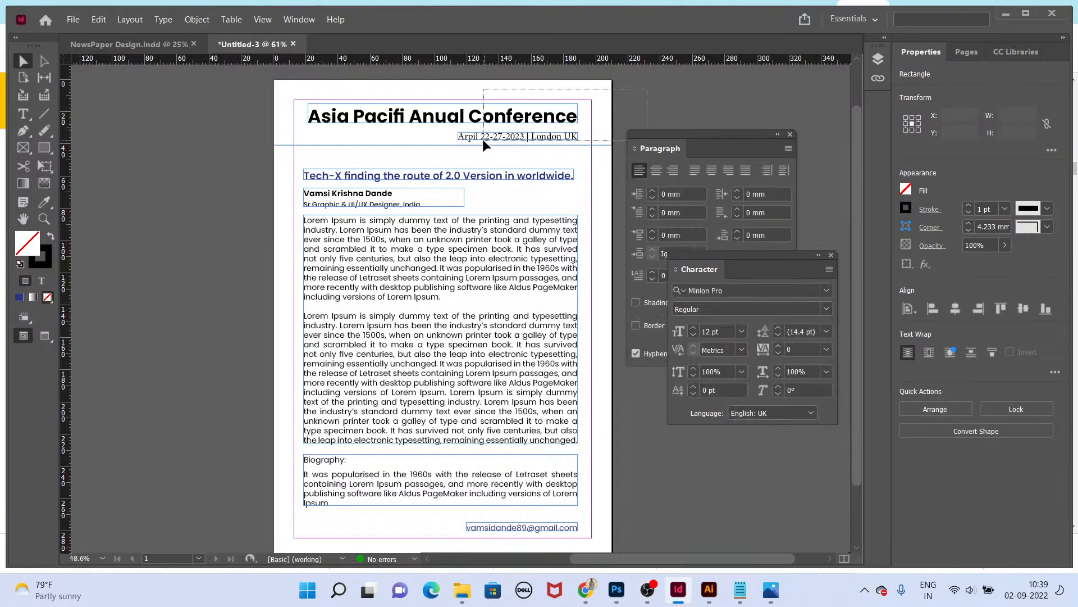
key(Delete)
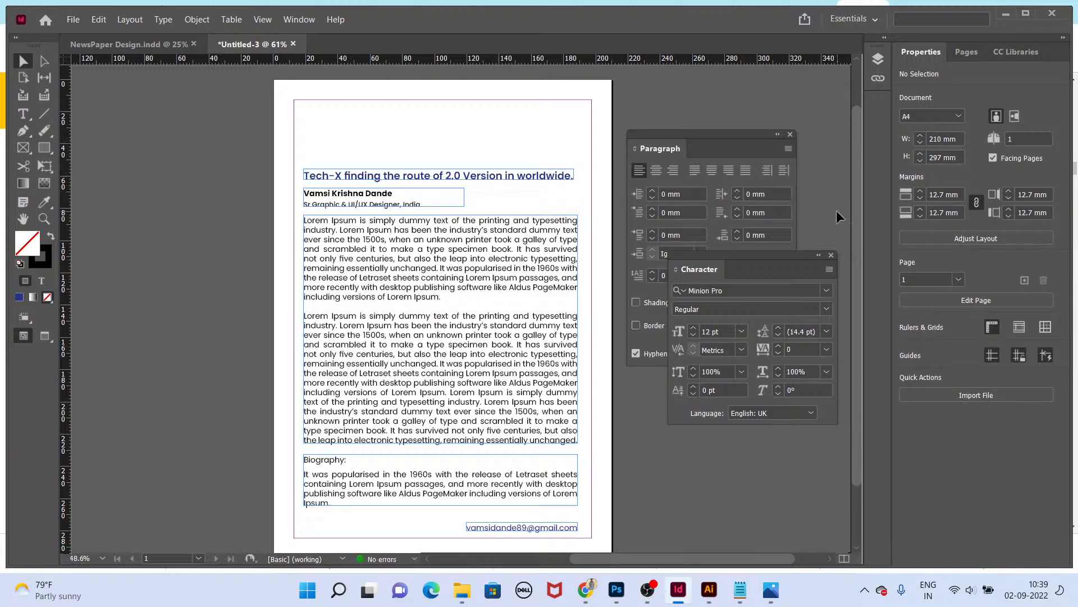
Step: Open the A-Parent page and paste the header rectangle, title and date line onto it
click(966, 52)
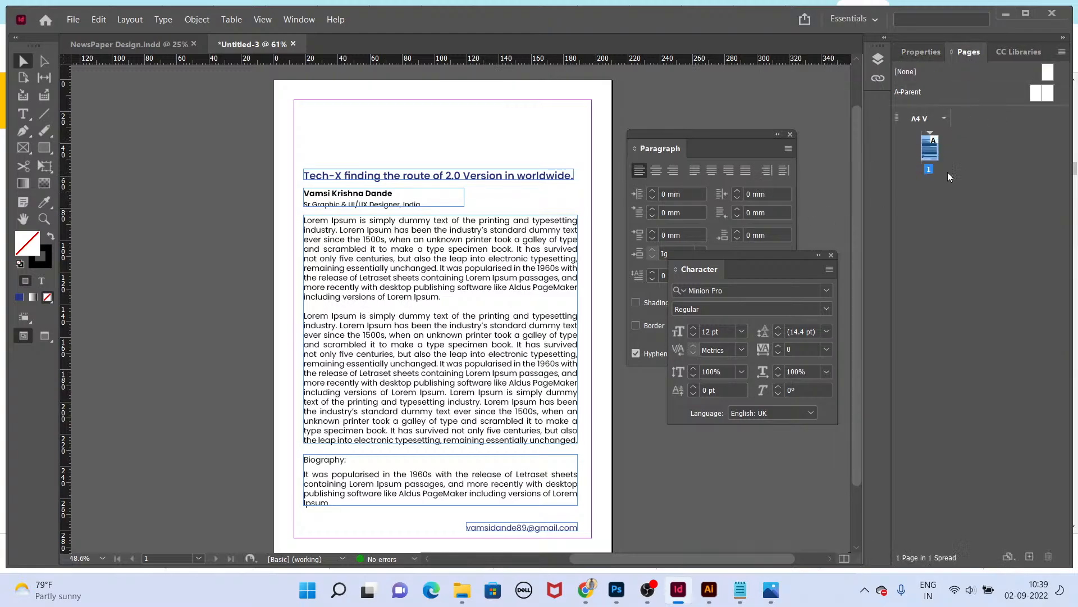
double_click(1036, 99)
key(ctrl+v)
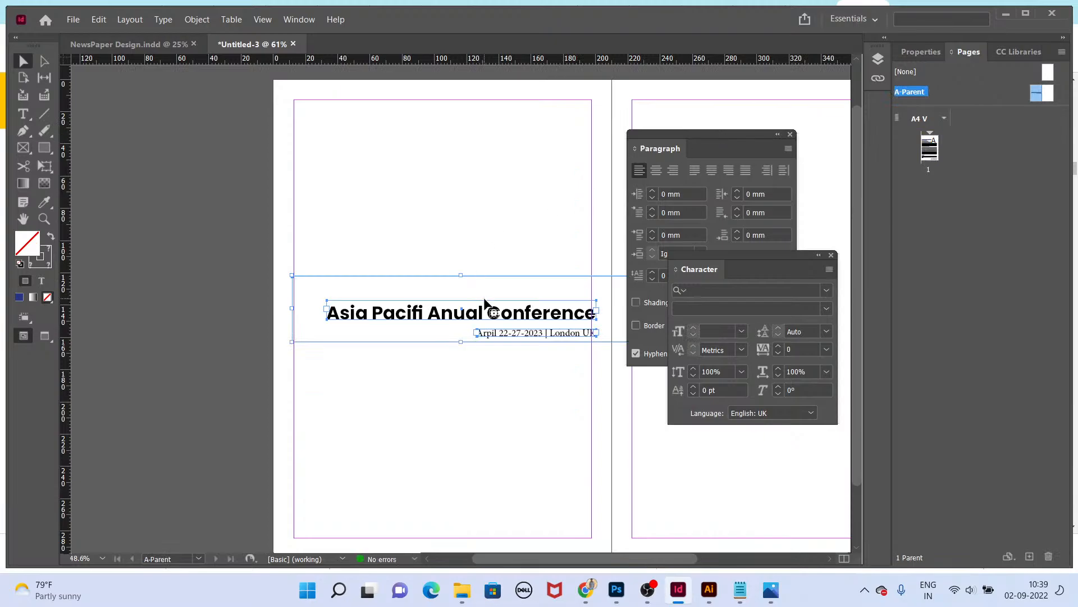
Step: Move the pasted header group up towards the top of the parent page
drag(488, 309, 483, 119)
scroll(421, 105, up, 2)
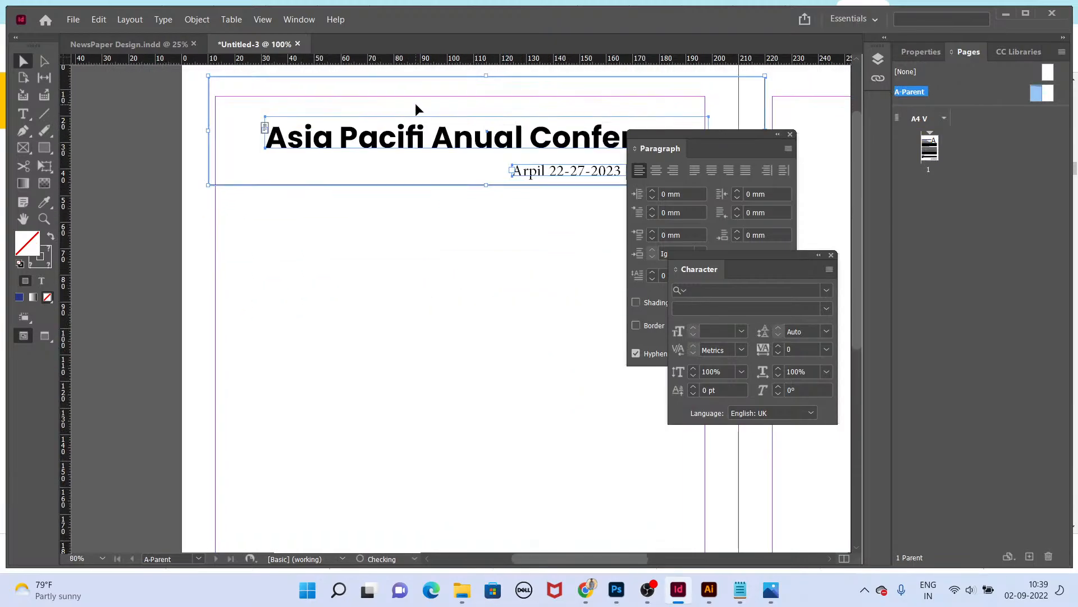
drag(395, 153, 383, 198)
key(ctrl+z)
key(Tab)
key(ctrl+alt+0)
Step: Reposition the header rectangle, title and date line flush with the top-left corner of the page
drag(321, 233, 386, 292)
click(258, 110)
drag(294, 140, 471, 256)
drag(616, 246, 618, 295)
scroll(618, 295, down, 2)
scroll(488, 224, down, 4)
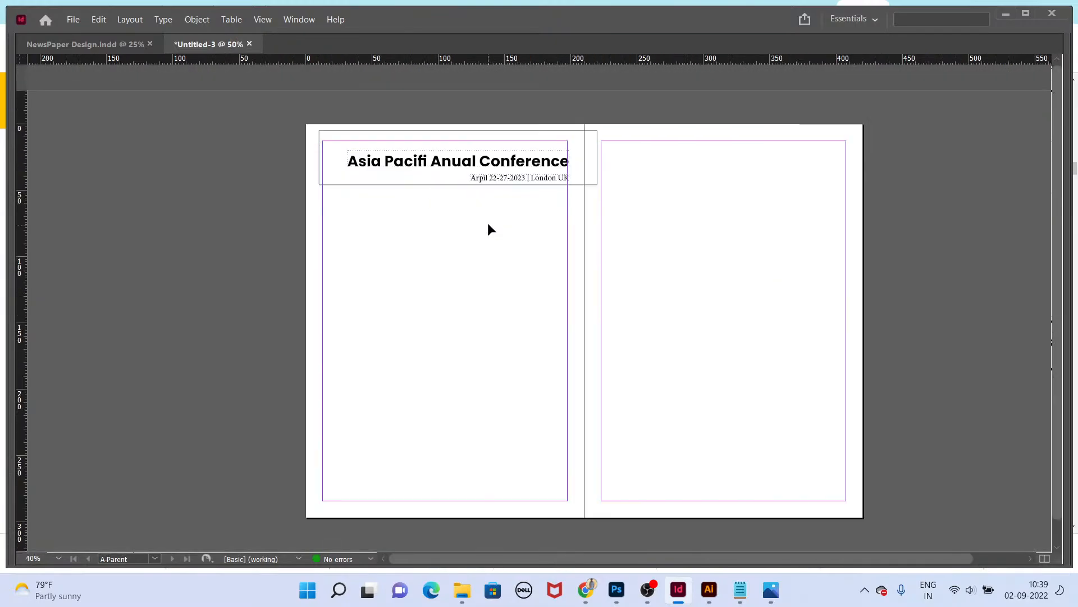
scroll(445, 144, up, 1)
drag(227, 116, 667, 258)
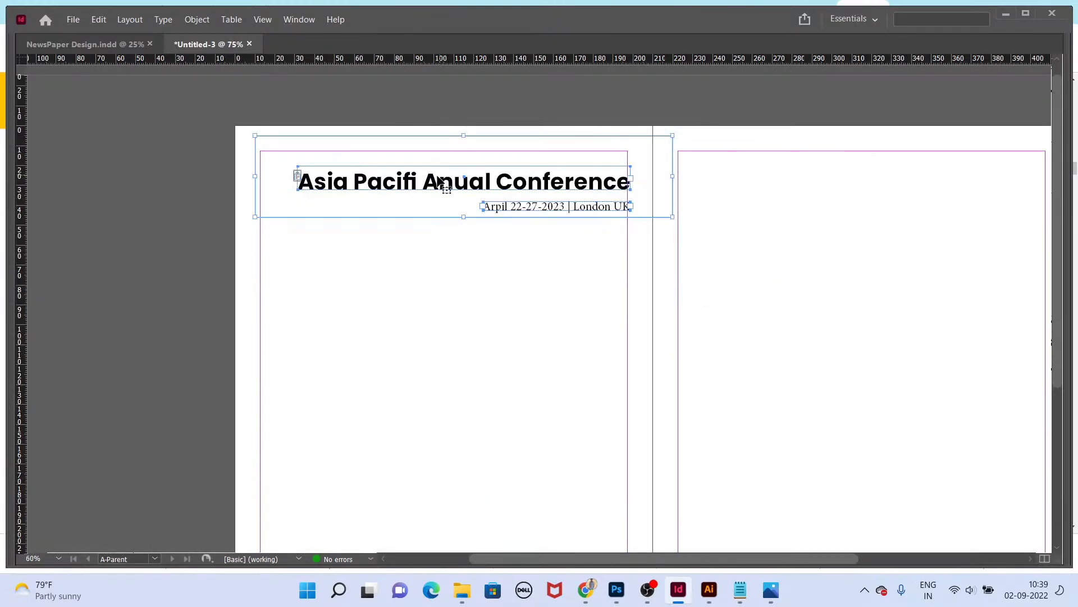
drag(440, 187, 414, 176)
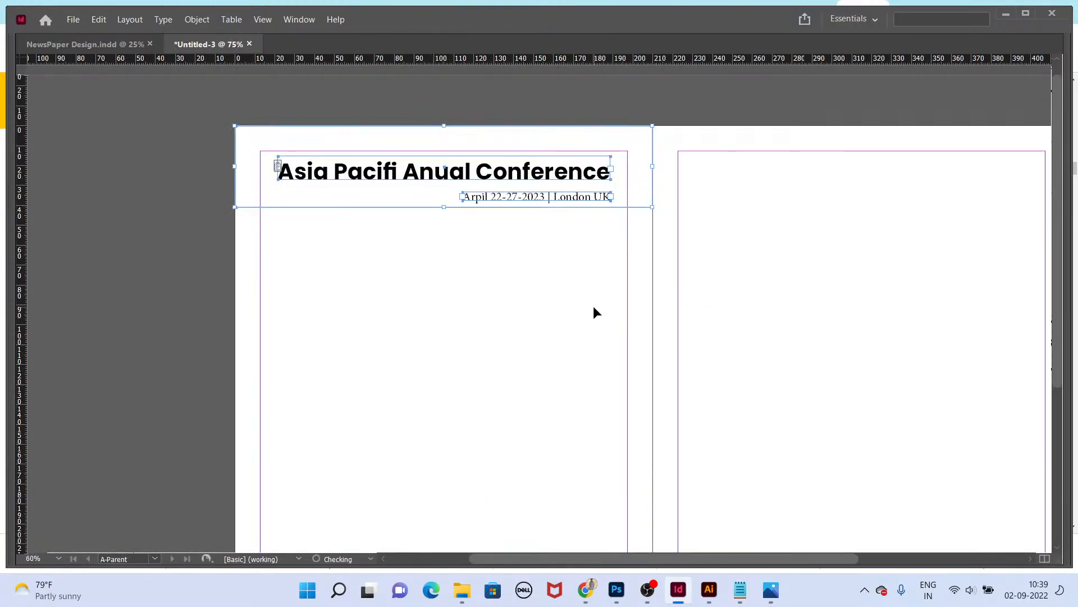
click(593, 305)
Step: Fill the header rectangle with the C=100 M=90 Y=10 K=0 swatch and remove its stroke
scroll(550, 171, up, 1)
key(Tab)
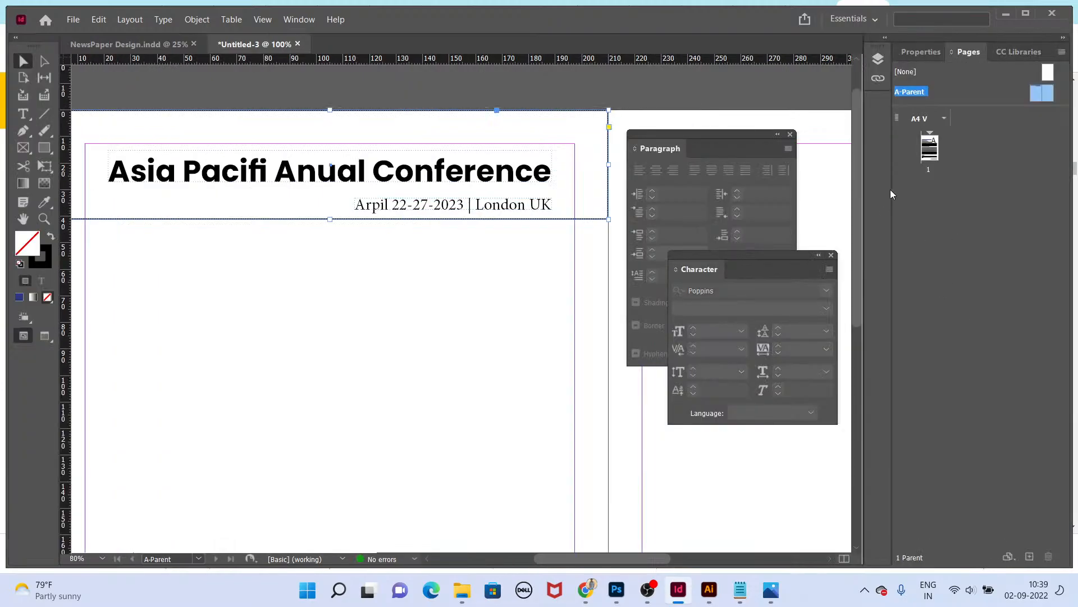
key(Tab)
key(Tab)
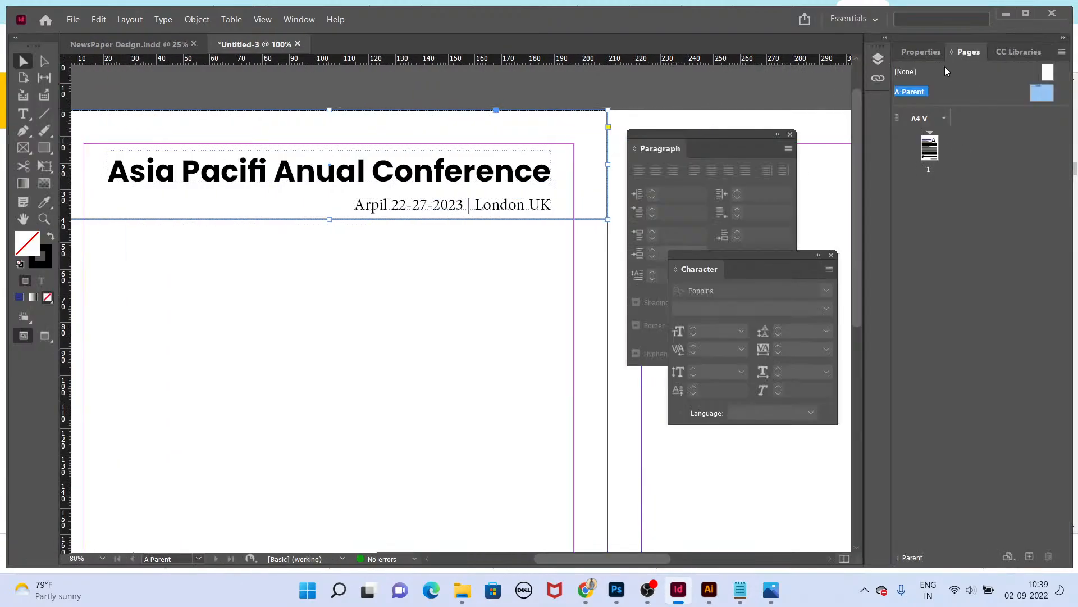
key(F5)
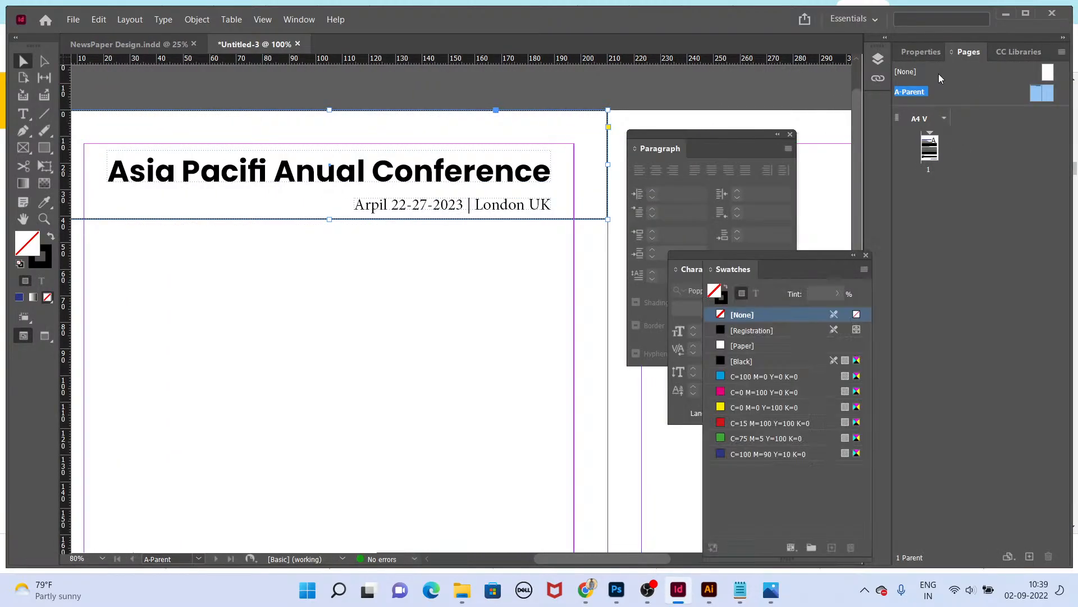
click(809, 453)
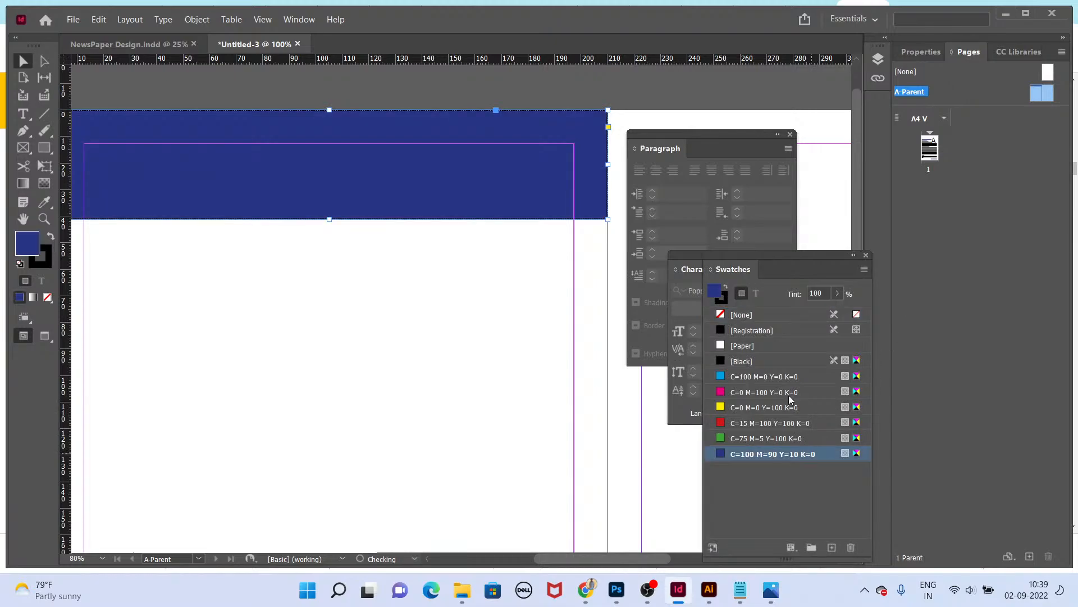
click(724, 303)
click(730, 315)
click(717, 295)
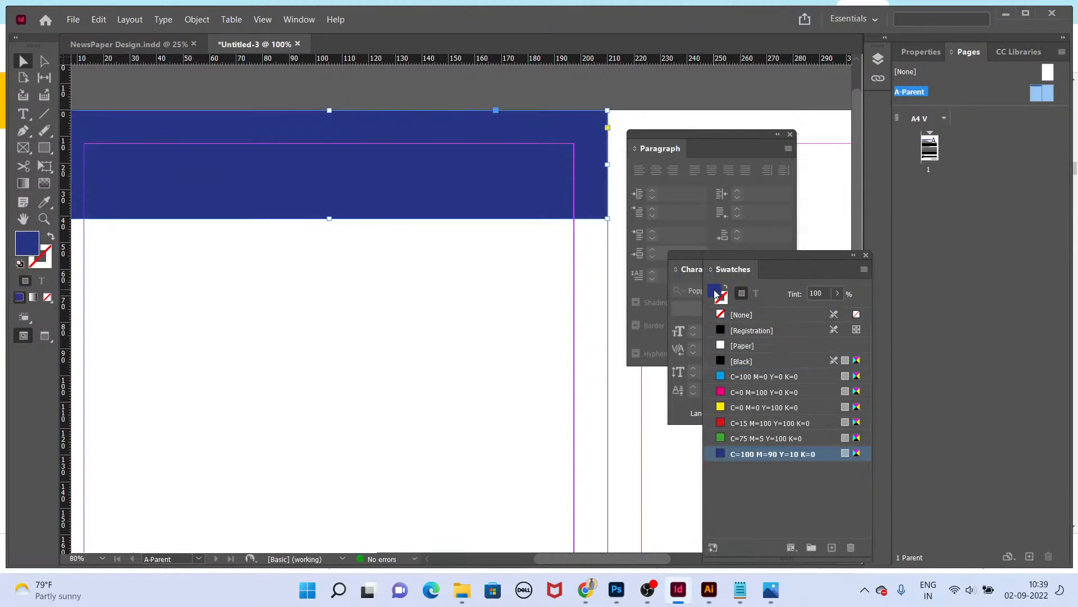
Step: Send the header rectangle to the back behind the title and date line
click(588, 251)
click(590, 218)
key(ctrl+shift+bracketleft)
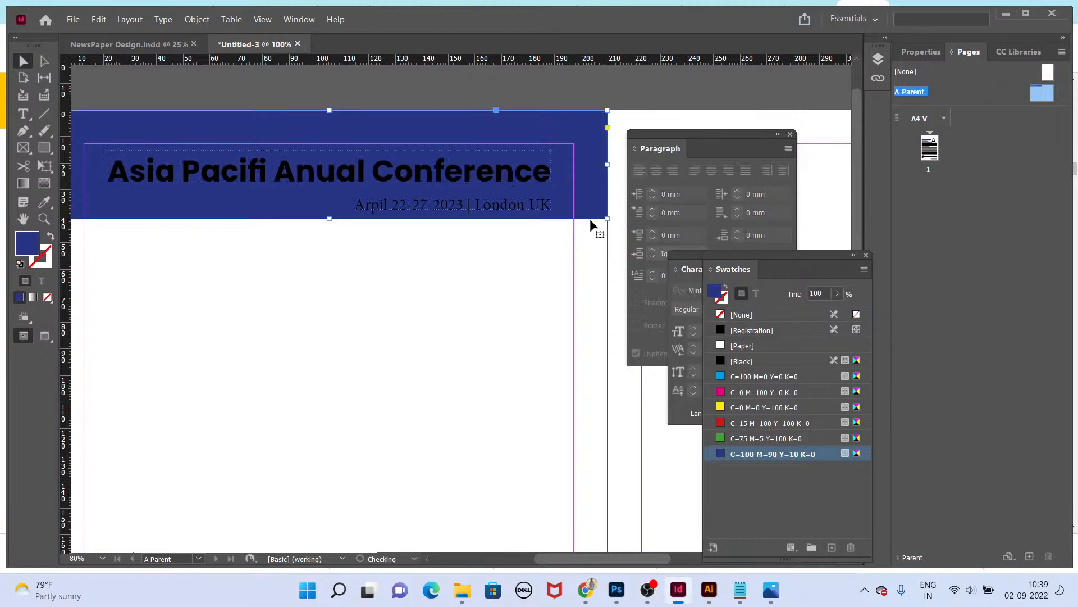
Step: Colour the title and date line text with the Paper swatch
click(520, 208)
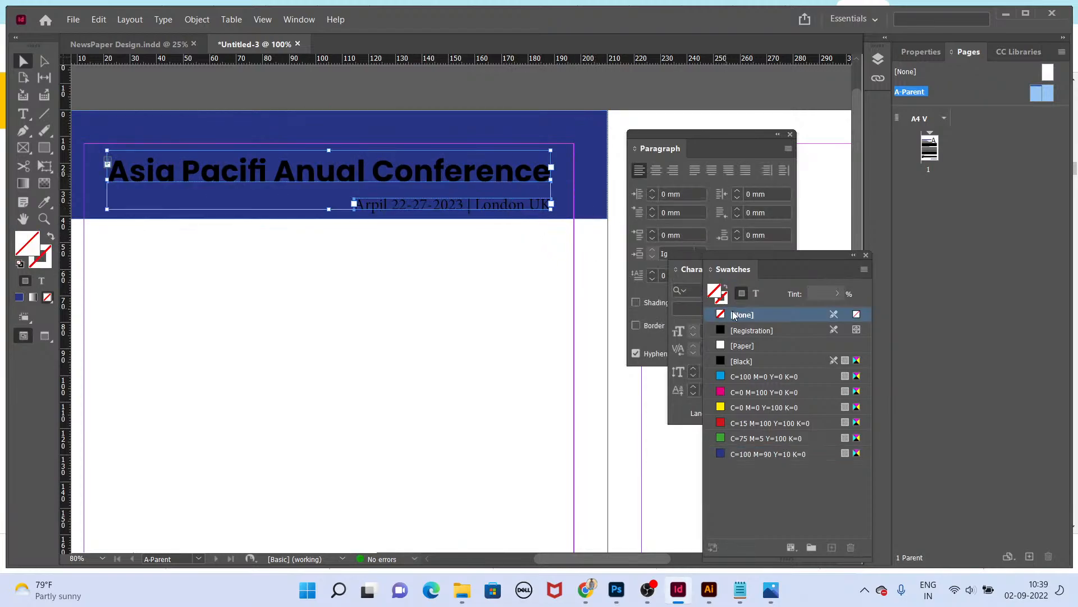
click(756, 292)
click(742, 345)
Step: Preview the parent page header in presentation mode
key(shift+w)
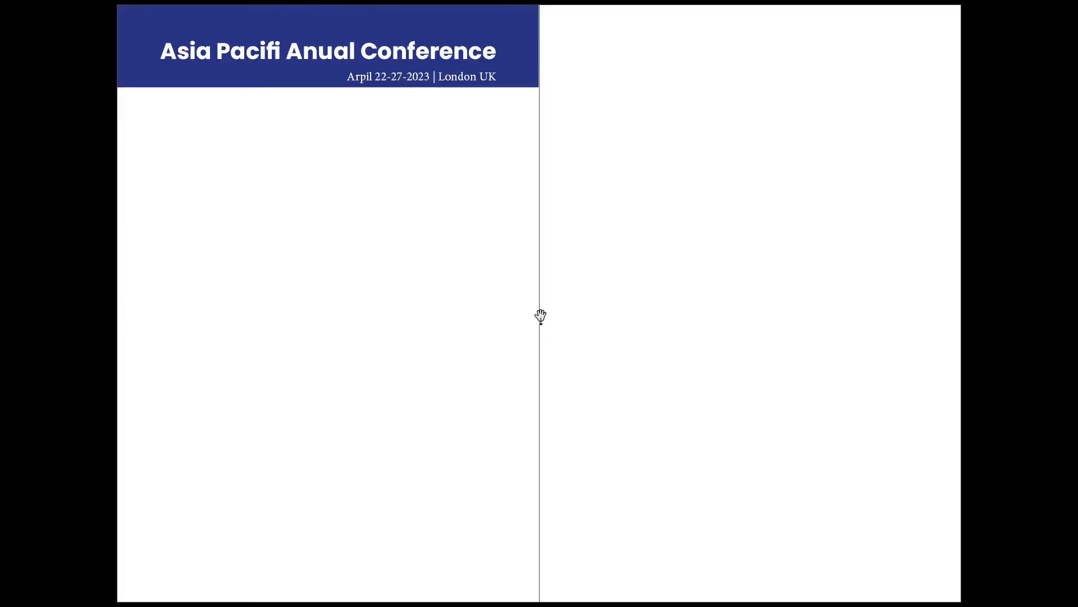
key(Escape)
drag(461, 322, 603, 451)
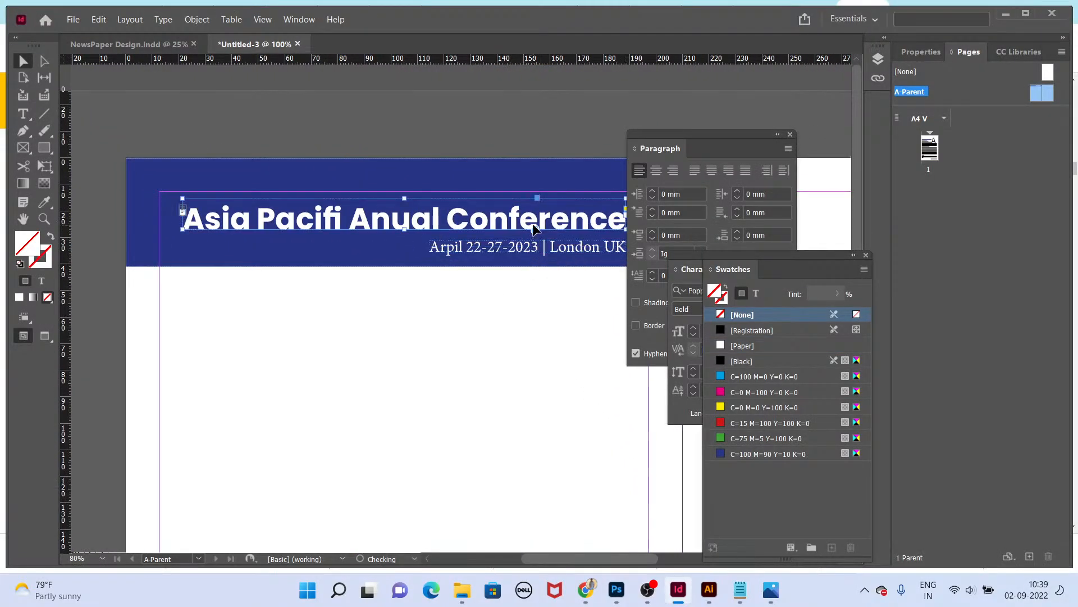
key(shift+w)
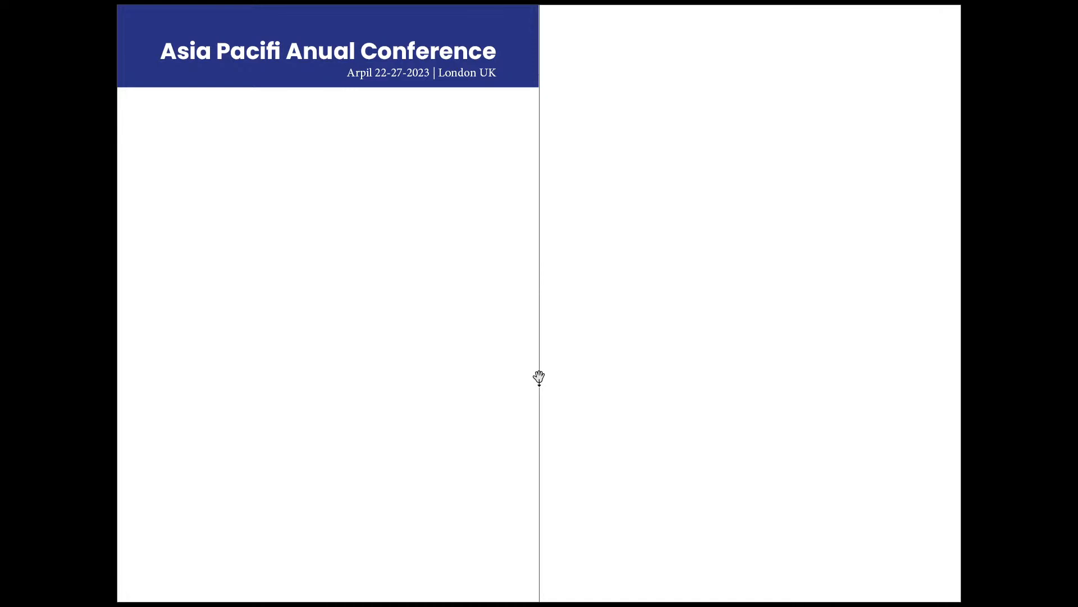
key(Escape)
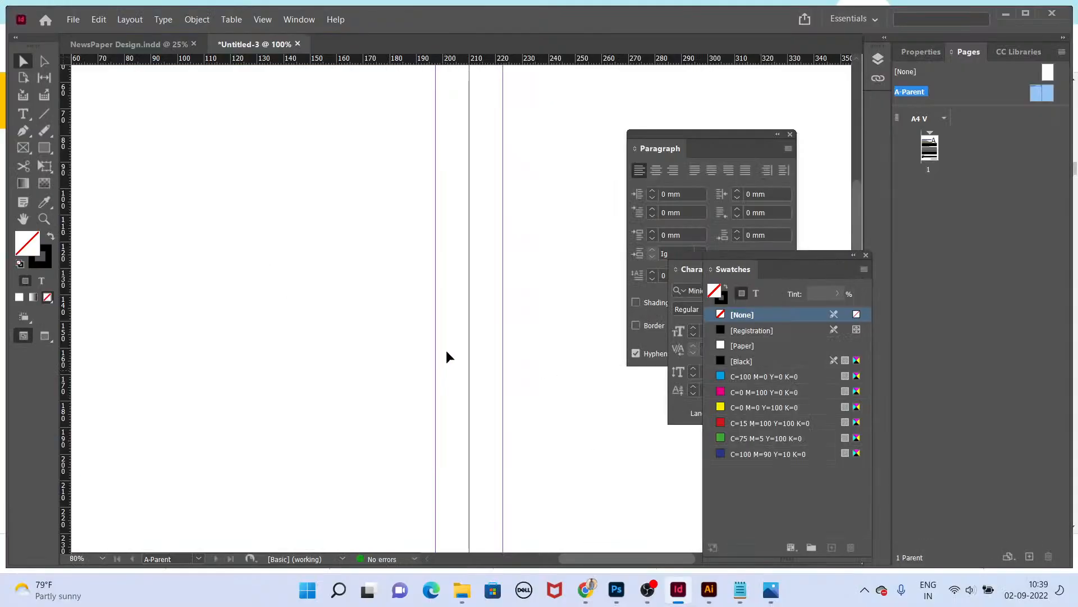
Step: Place the header on the right-hand parent page and delete the copy from the left-hand parent page
key(ctrl+minus)
drag(366, 241, 409, 290)
double_click(931, 157)
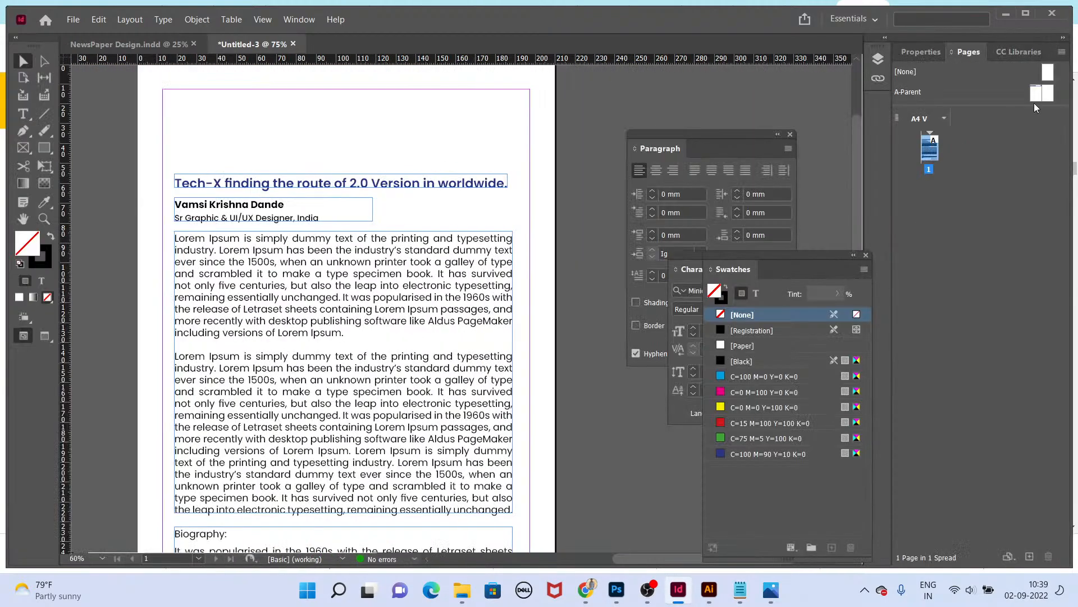
double_click(1038, 96)
key(Tab)
drag(536, 298, 387, 164)
key(Delete)
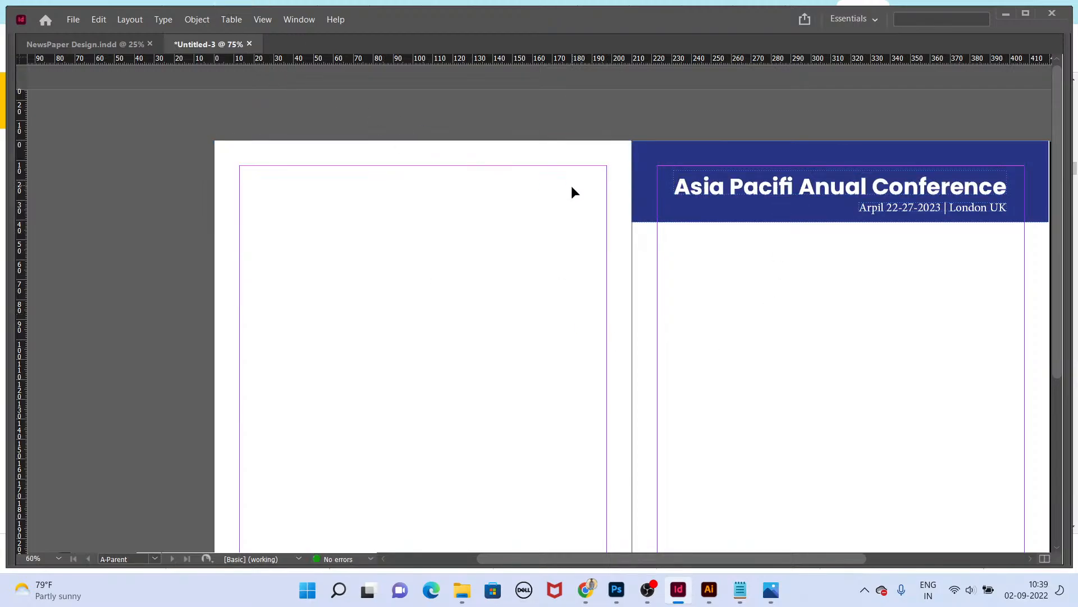
Step: Save the document as Book Design
key(ctrl+s)
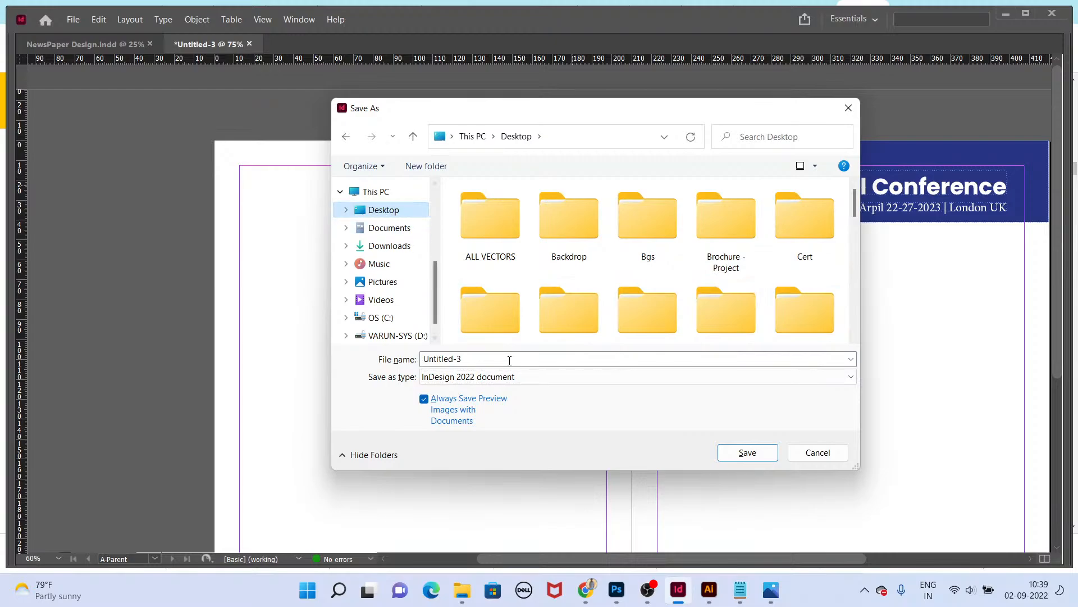
text(boo)
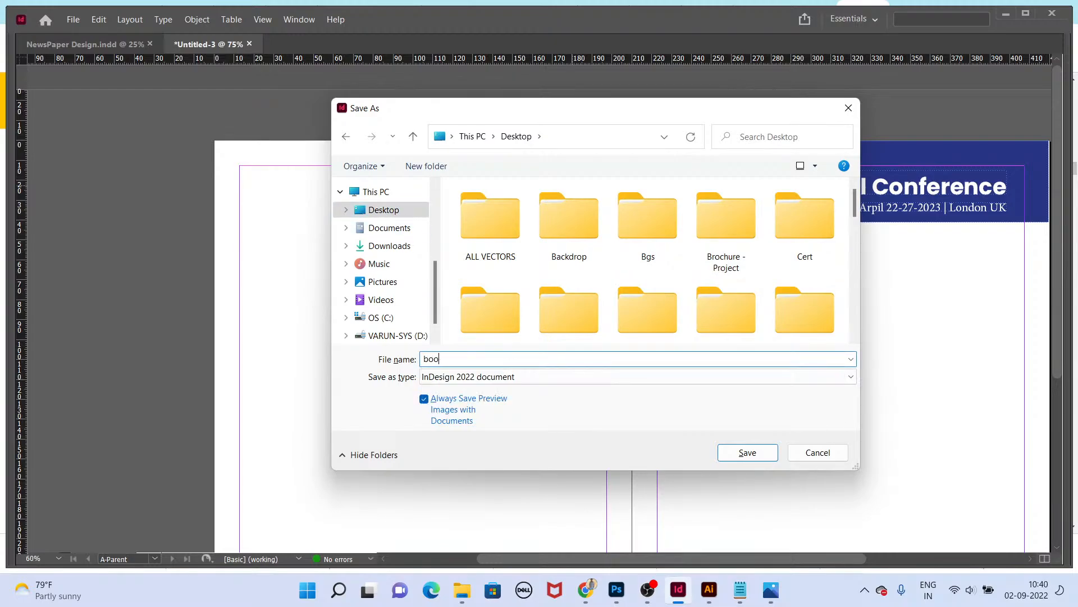
text(kBook Design)
key(Return)
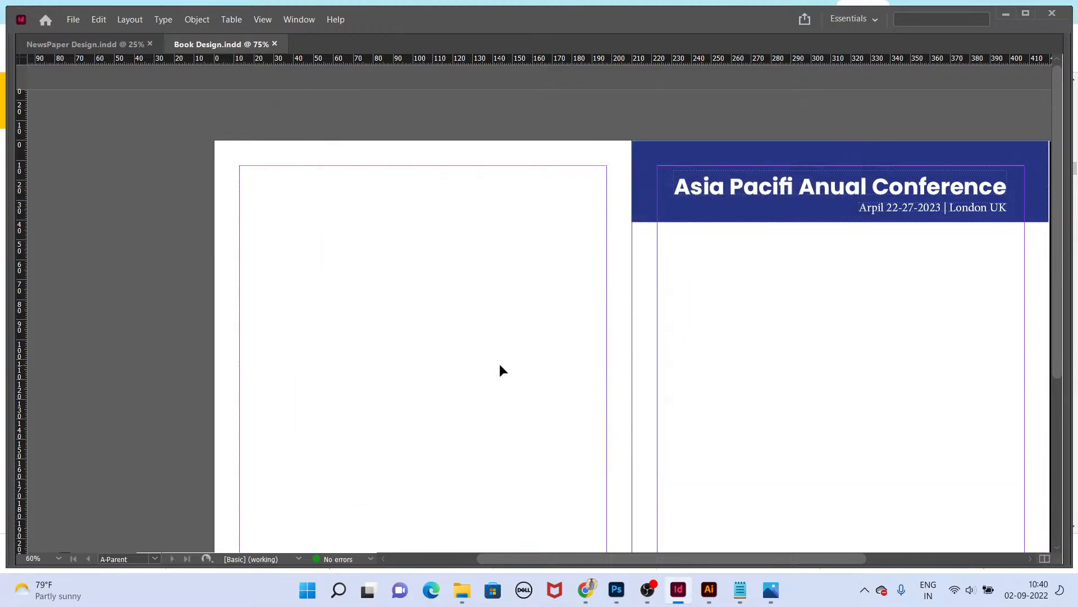
Step: Open page 1 and preview it with the parent header in presentation mode
key(Tab)
double_click(930, 147)
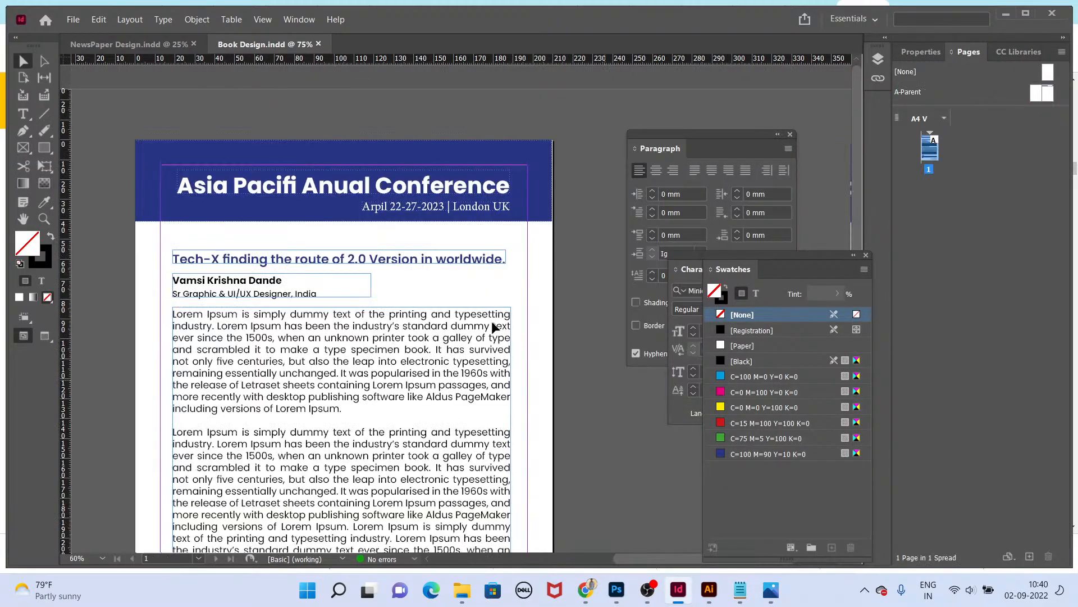
key(Tab)
key(shift+w)
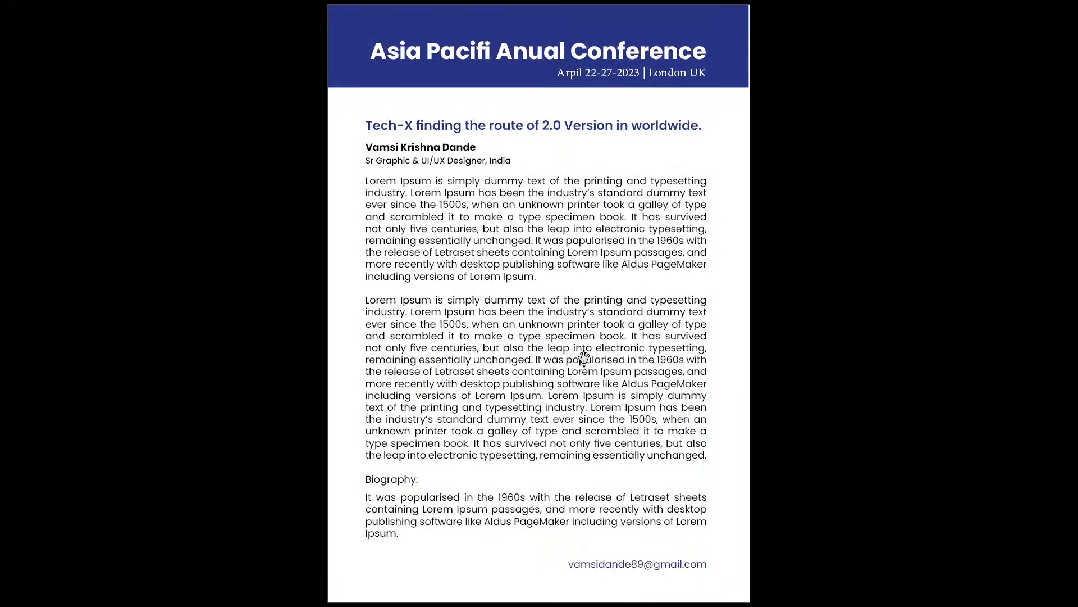
key(Escape)
Step: Nudge the header rectangle's right edge on the right-hand parent page and preview the spread
key(Tab)
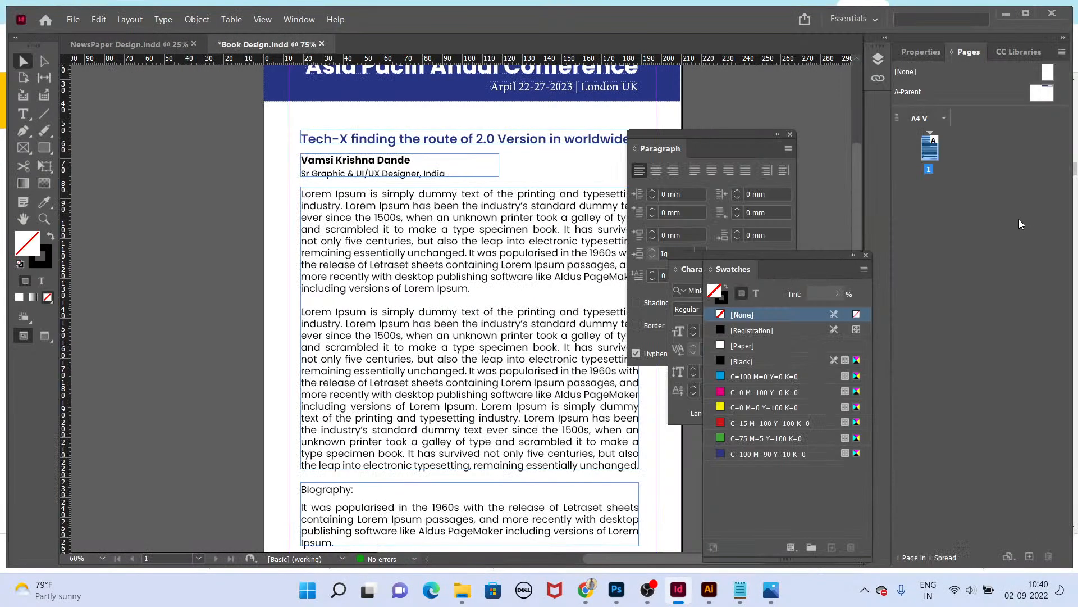
double_click(1047, 93)
key(Tab)
scroll(669, 166, up, 3)
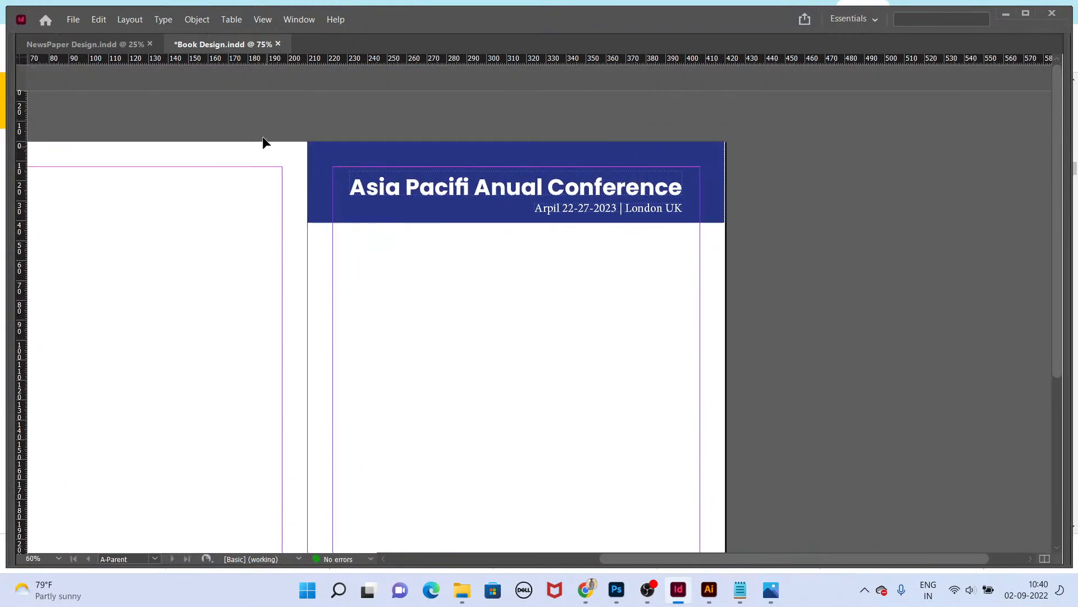
drag(264, 144, 776, 330)
click(733, 219)
scroll(737, 191, up, 4)
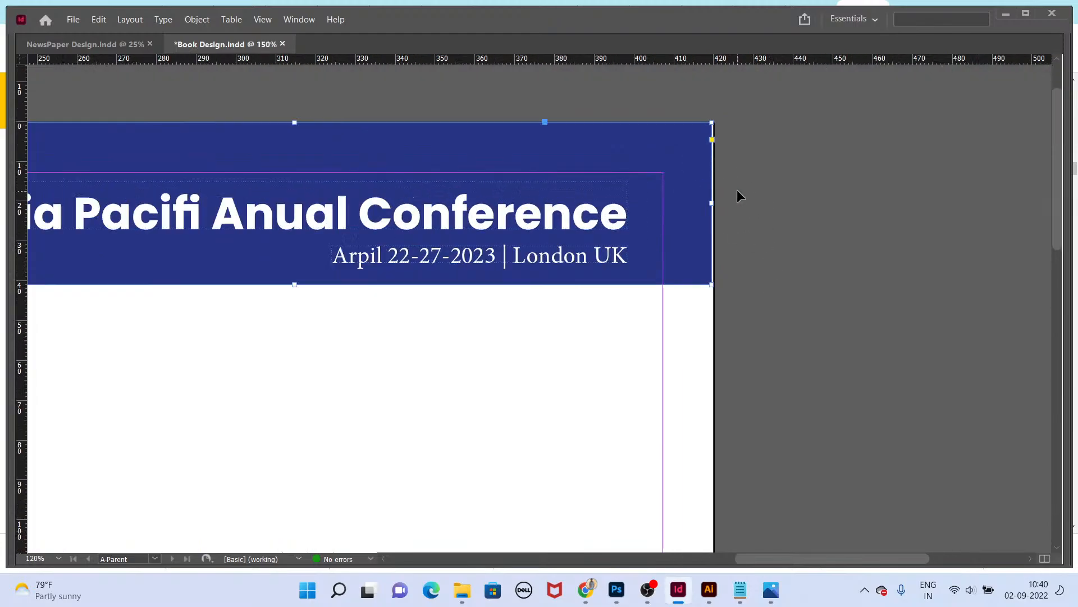
drag(686, 215, 691, 217)
key(shift+w)
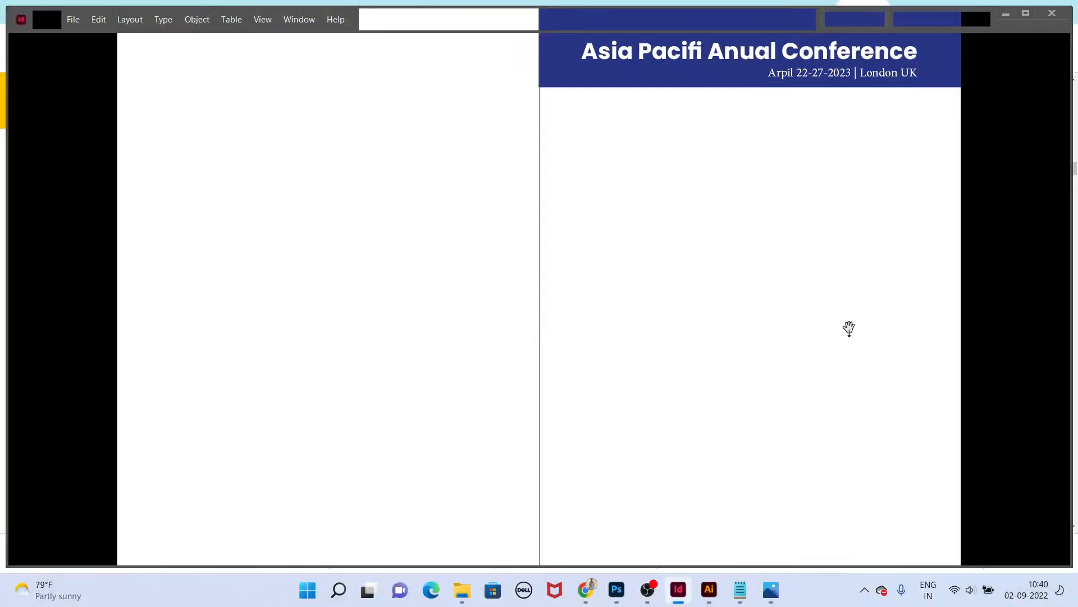
key(Escape)
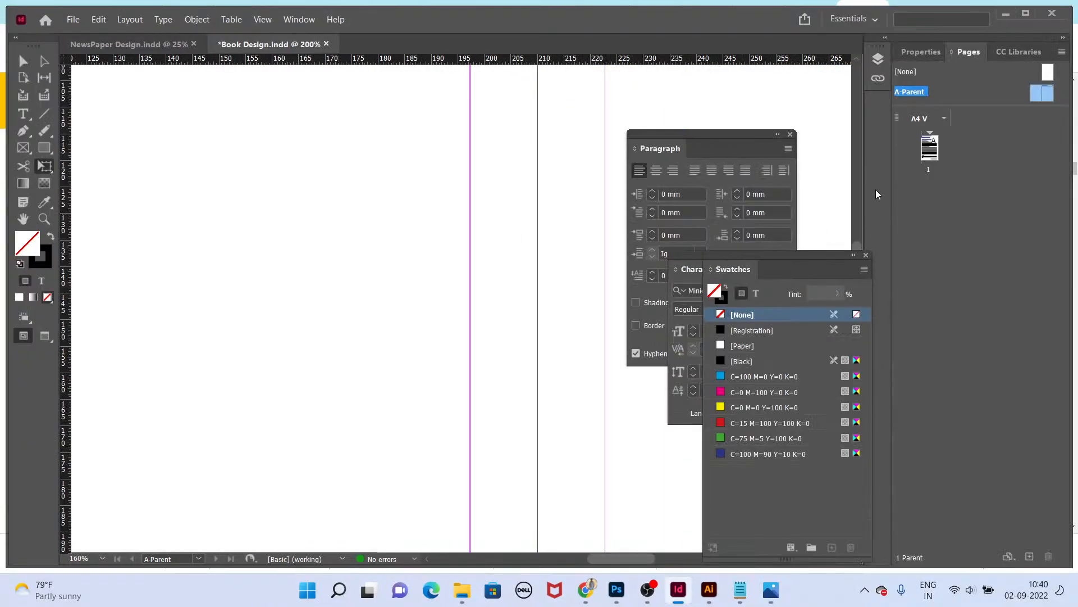
Step: Set all the body text on page 1 to 12 pt
double_click(929, 152)
key(Tab)
scroll(676, 225, down, 3)
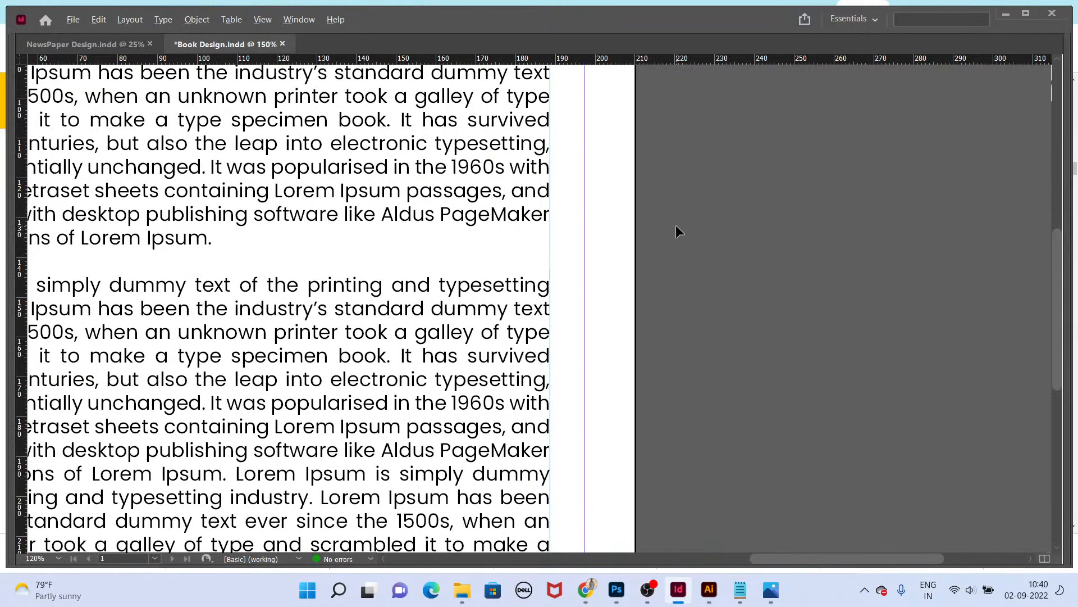
scroll(643, 225, down, 1)
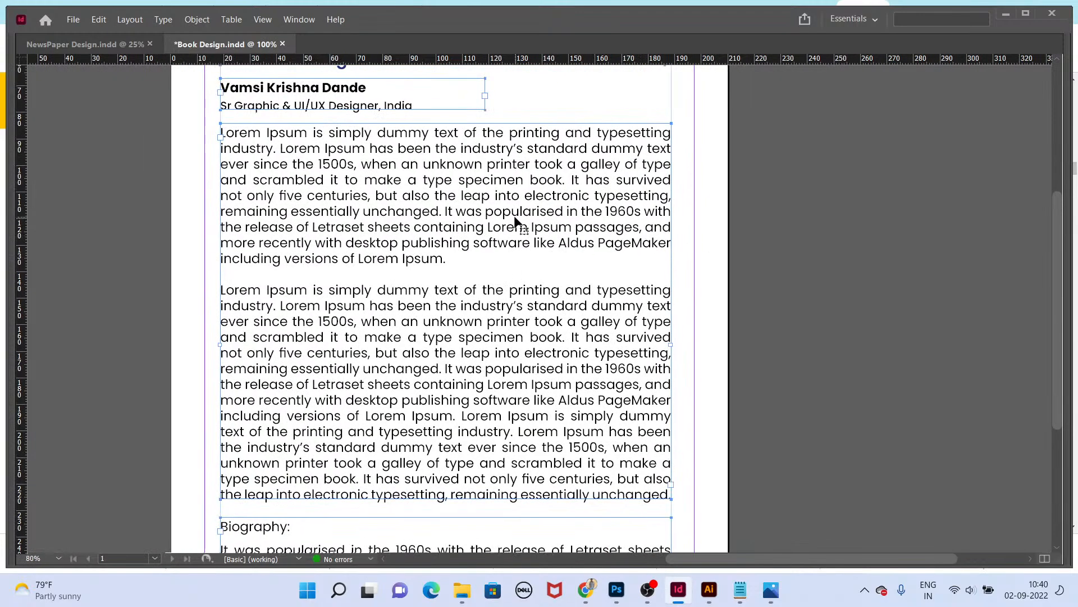
click(517, 222)
key(ctrl+a)
key(ctrl+t)
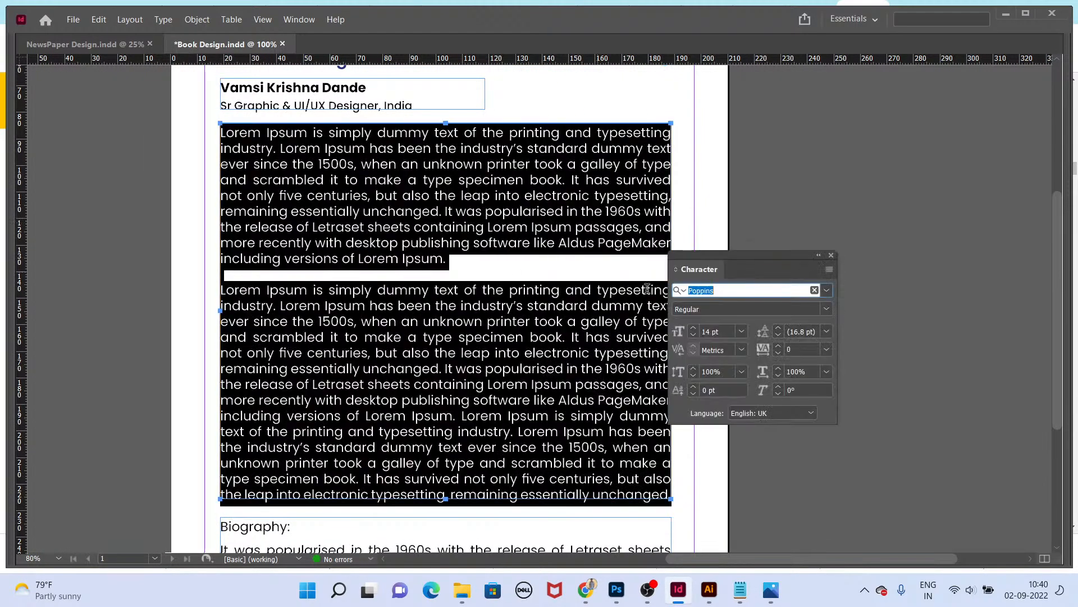
click(715, 331)
text(12)
key(Return)
key(Escape)
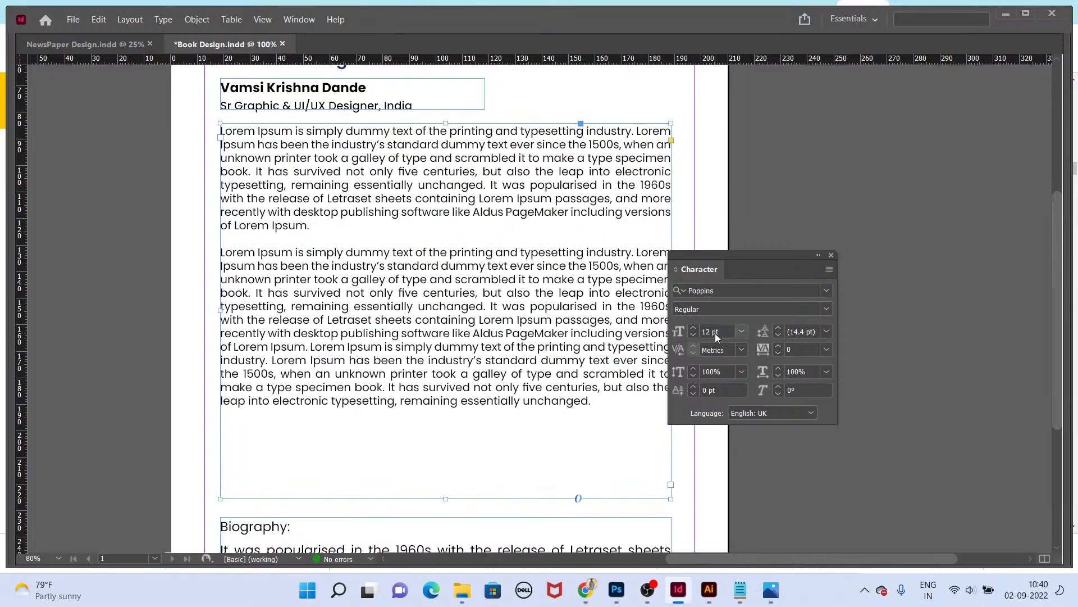
Step: Review the resized body text on the page and in presentation mode
scroll(563, 357, down, 1)
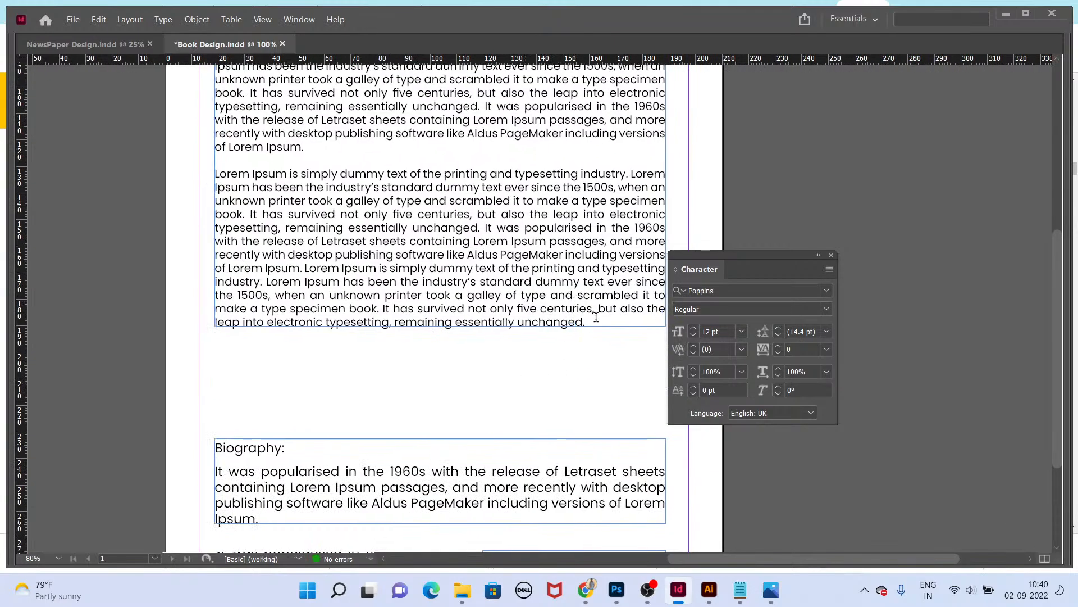
drag(589, 322, 205, 176)
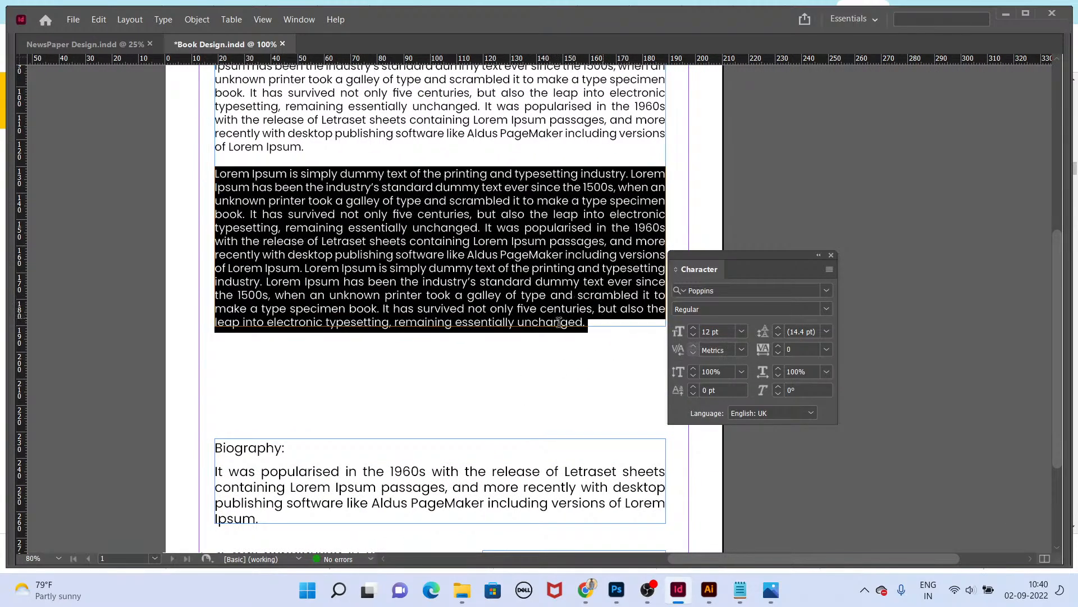
key(ctrl+minus)
key(Escape)
drag(446, 181, 455, 244)
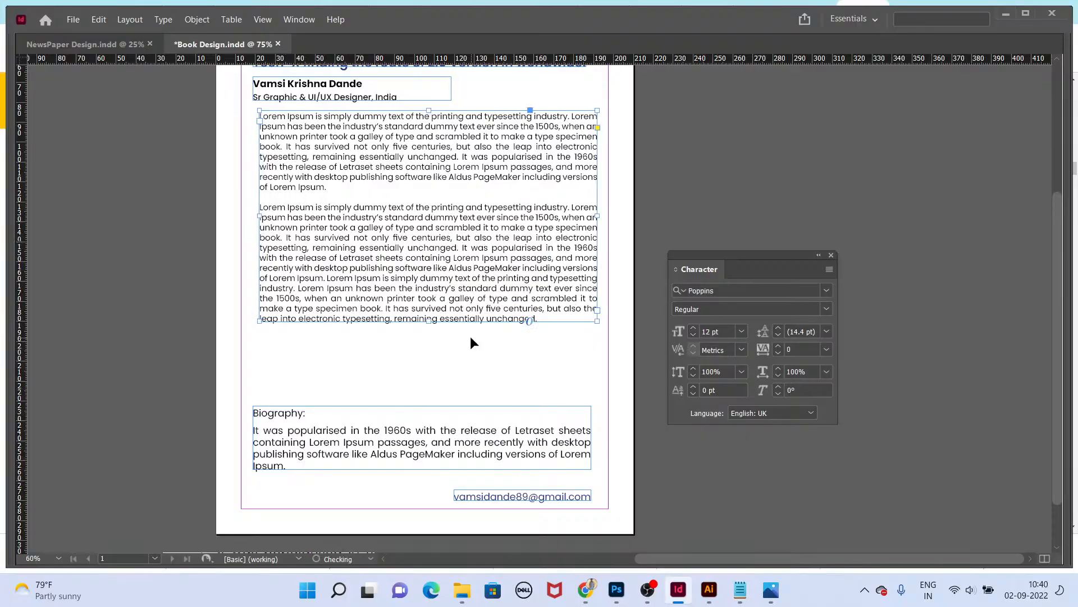
key(shift+w)
key(Escape)
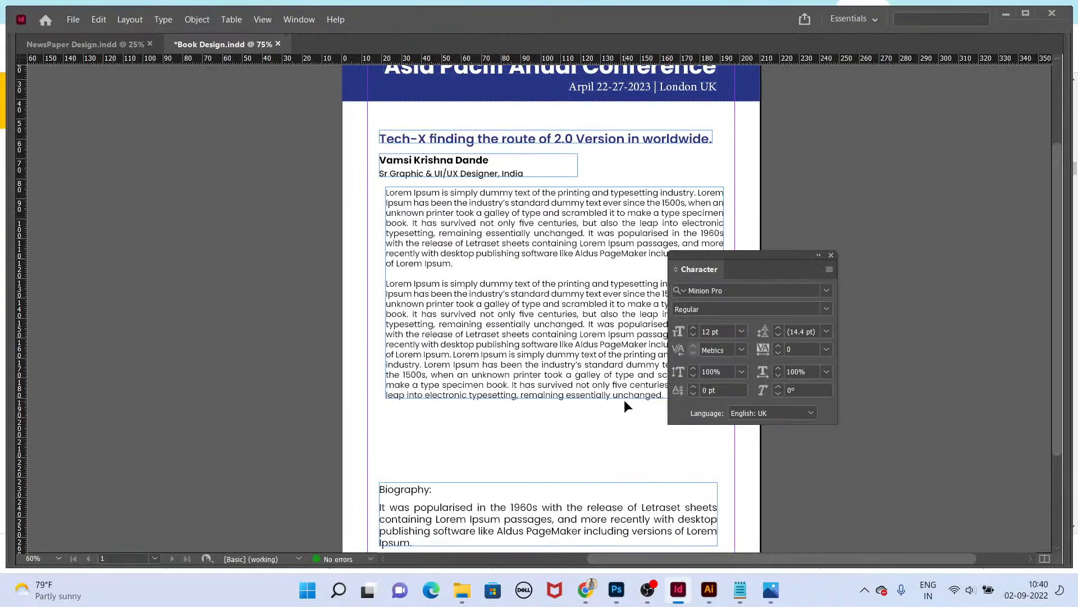
Step: Undo the last change and fit the body text frame to its content
key(ctrl+z)
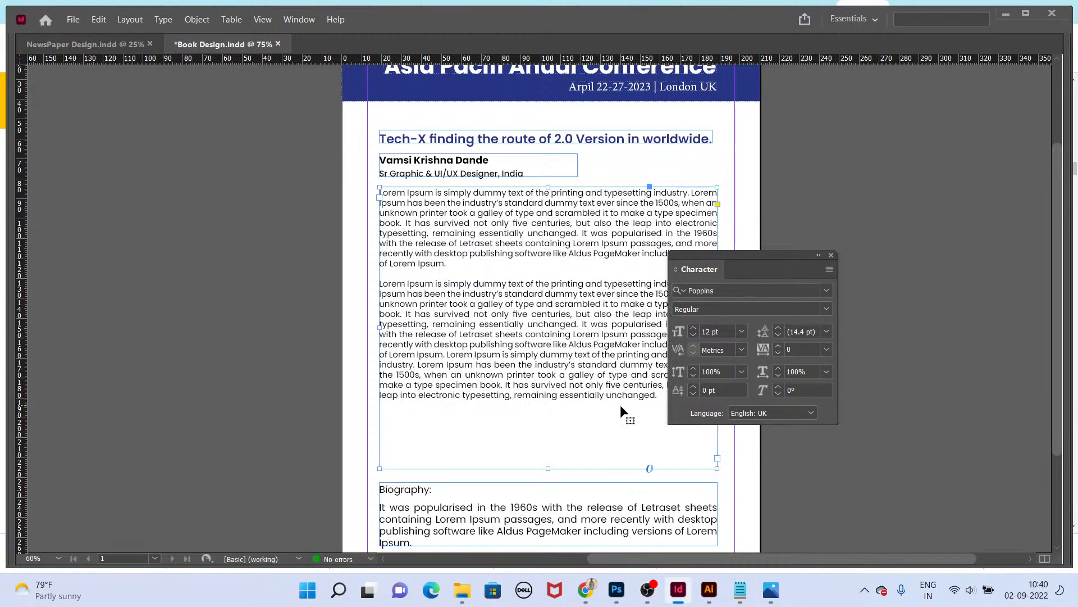
key(w)
key(ctrl+alt+c)
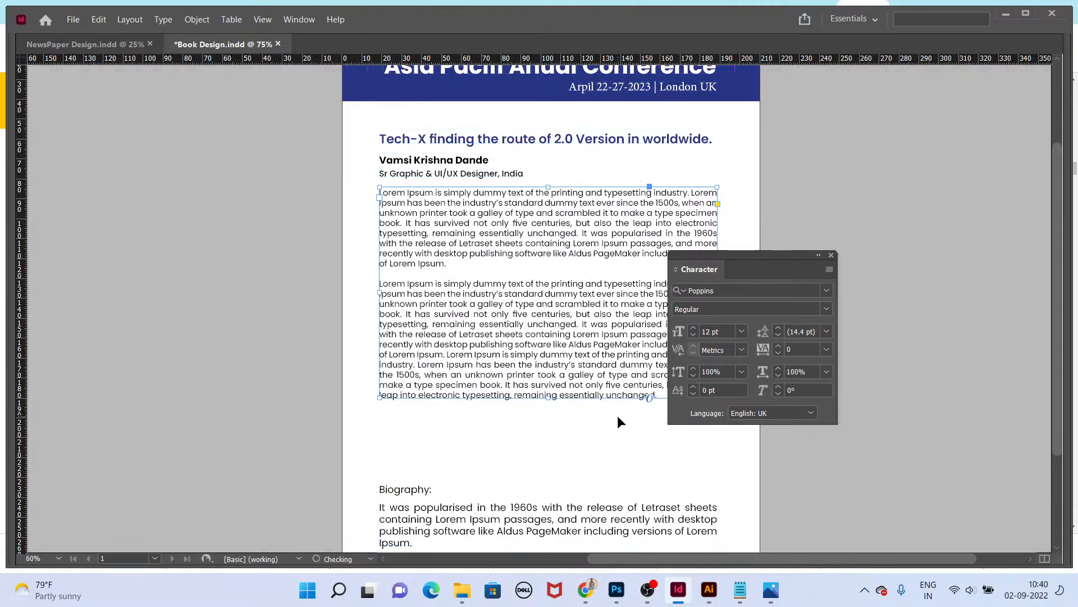
Step: Preview page 1 in presentation mode and fit the whole page in the window
key(shift+w)
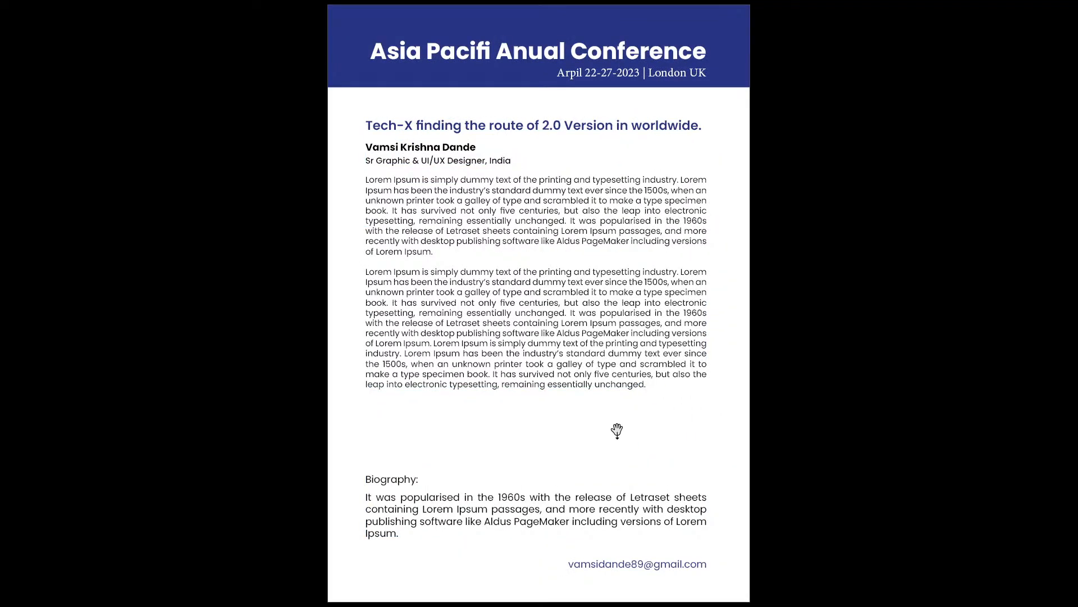
key(Escape)
key(ctrl+0)
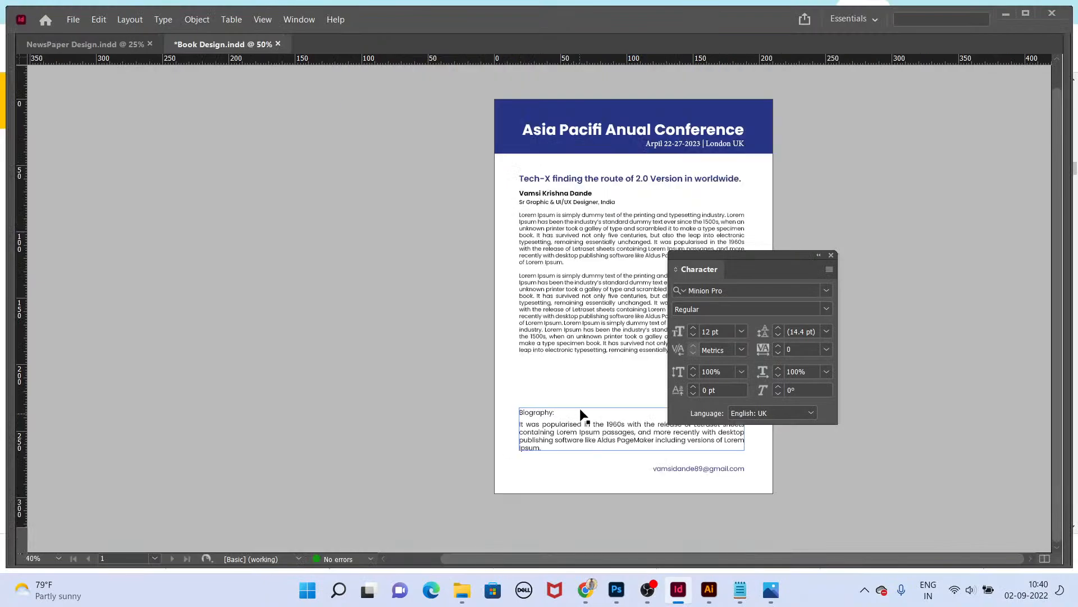
key(Tab)
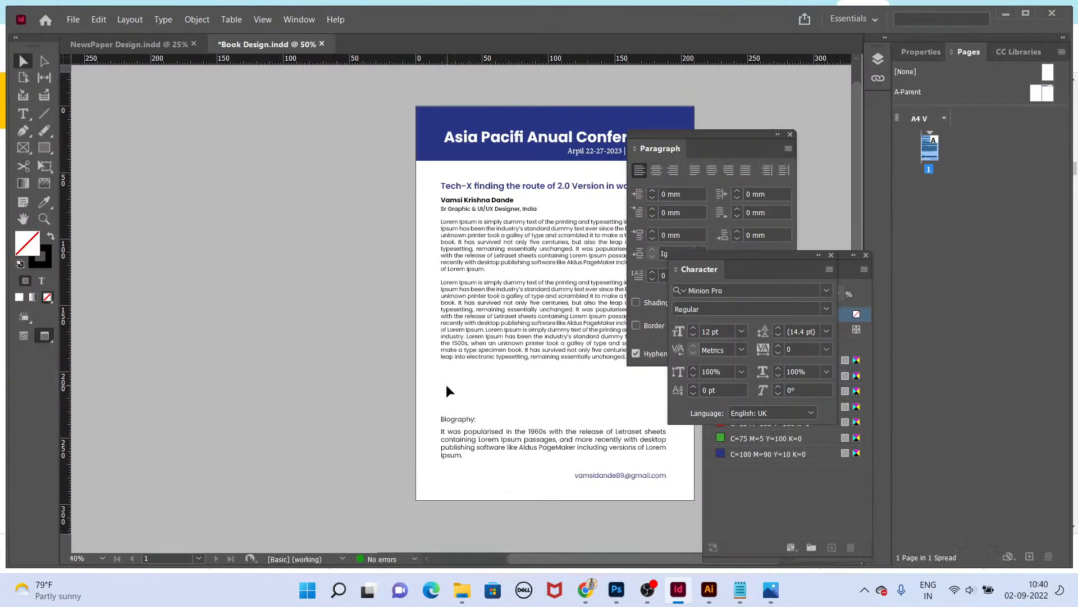
Step: Turn off Facing Pages in the document setup
key(ctrl+shift+p)
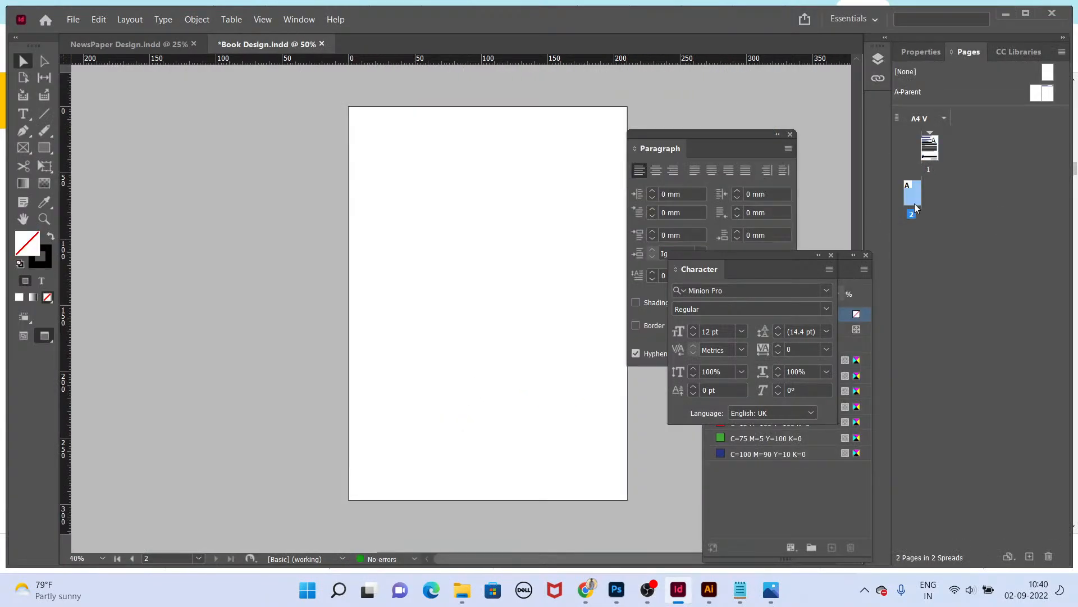
key(ctrl+z)
key(ctrl+alt+p)
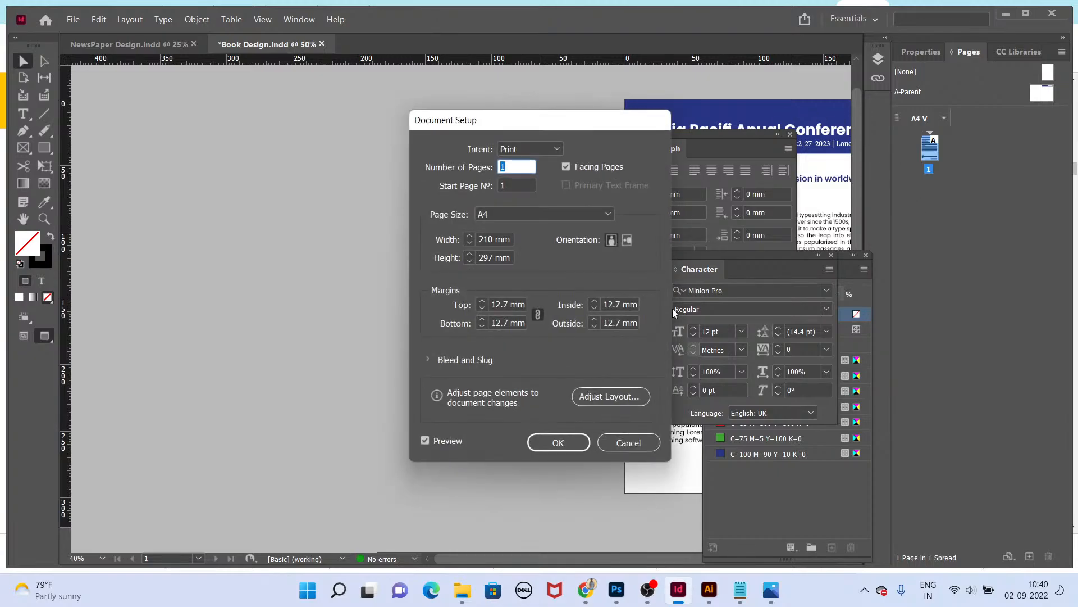
click(576, 166)
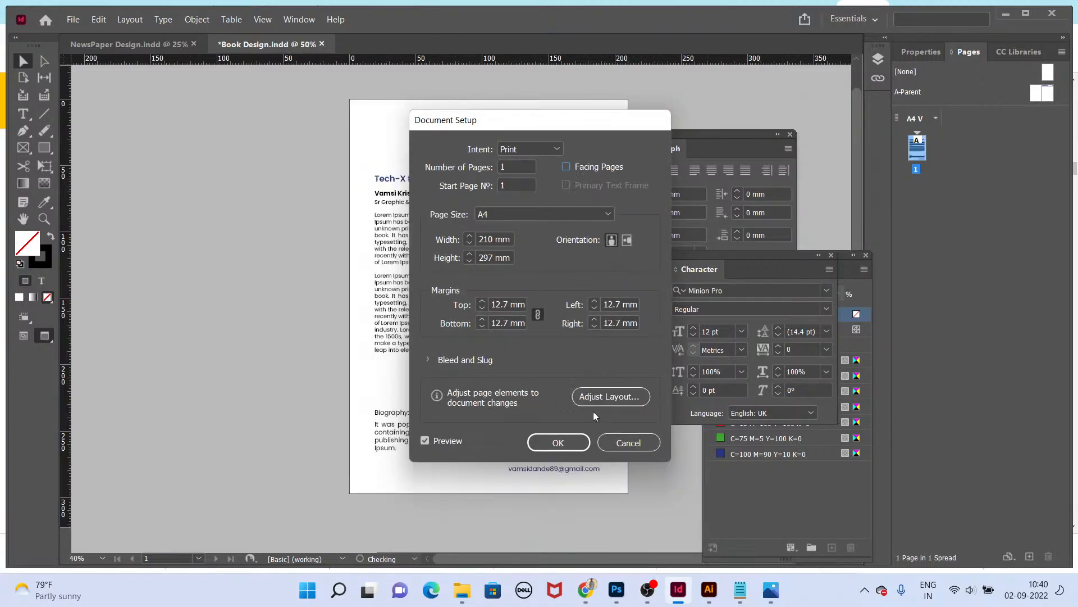
click(578, 441)
key(ctrl+0)
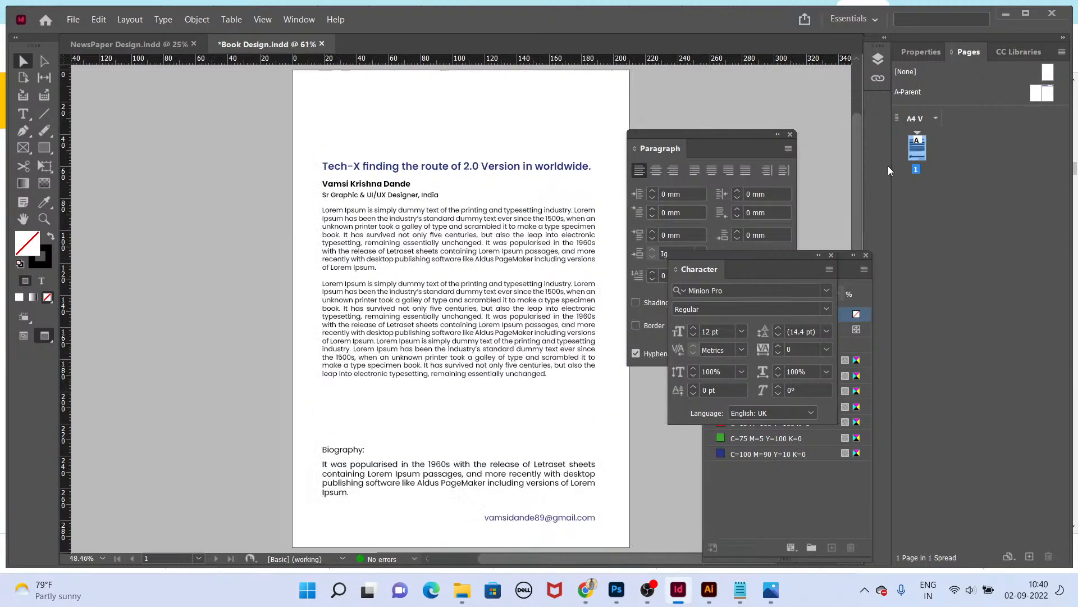
Step: On the parent spread, move the blue header rectangle and its text onto the left-hand parent page
double_click(1048, 93)
key(ctrl+minus)
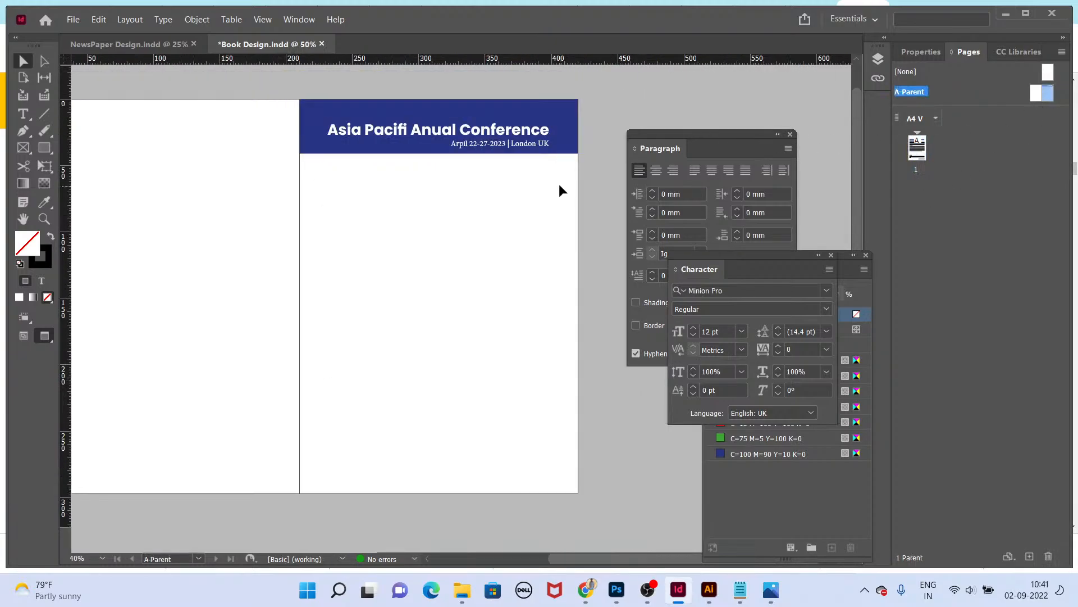
drag(363, 69, 467, 94)
key(ctrl+a)
drag(515, 159, 236, 164)
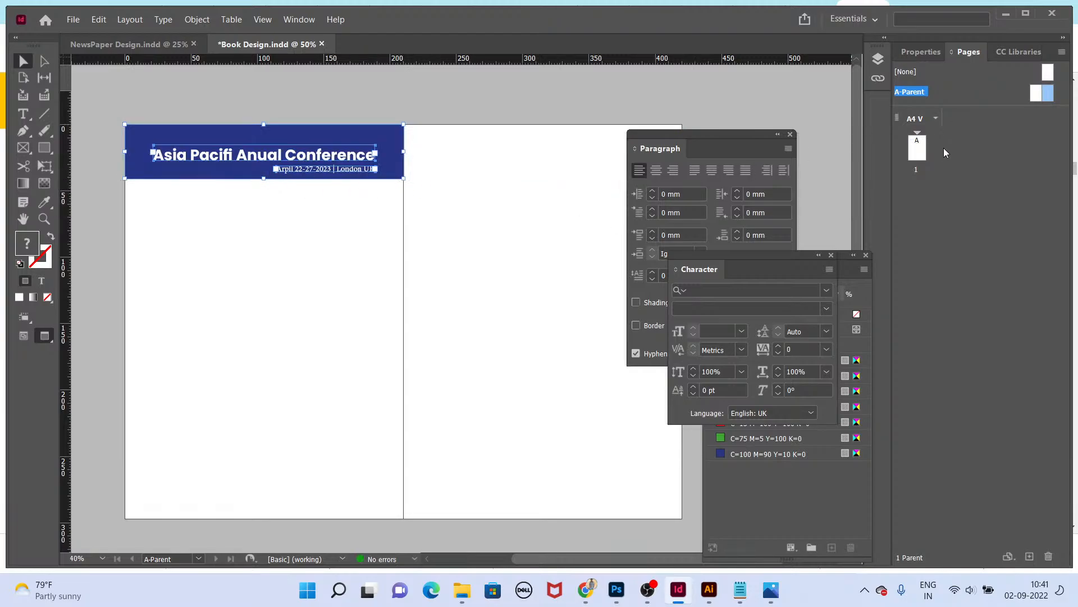
Step: Add a second page and paste all of page 1's content in place onto it
double_click(917, 147)
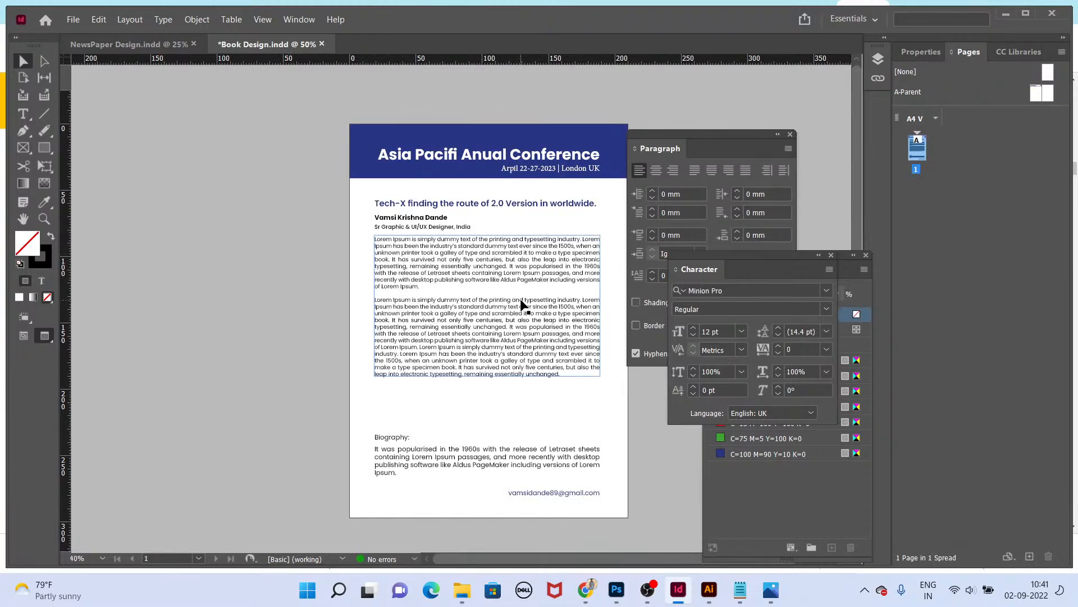
key(ctrl+shift+p)
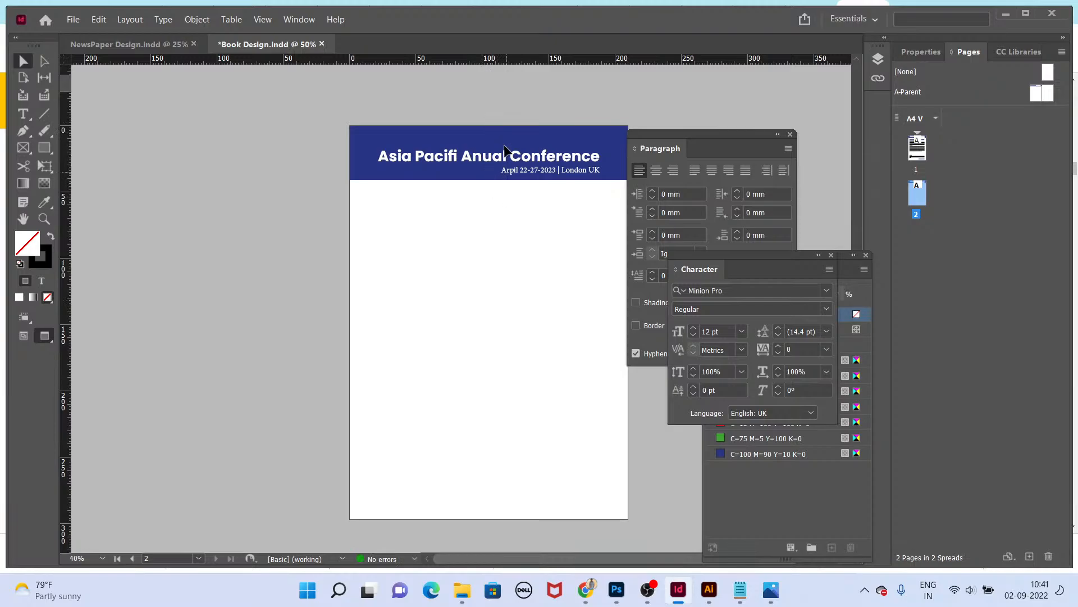
double_click(915, 147)
key(ctrl+a)
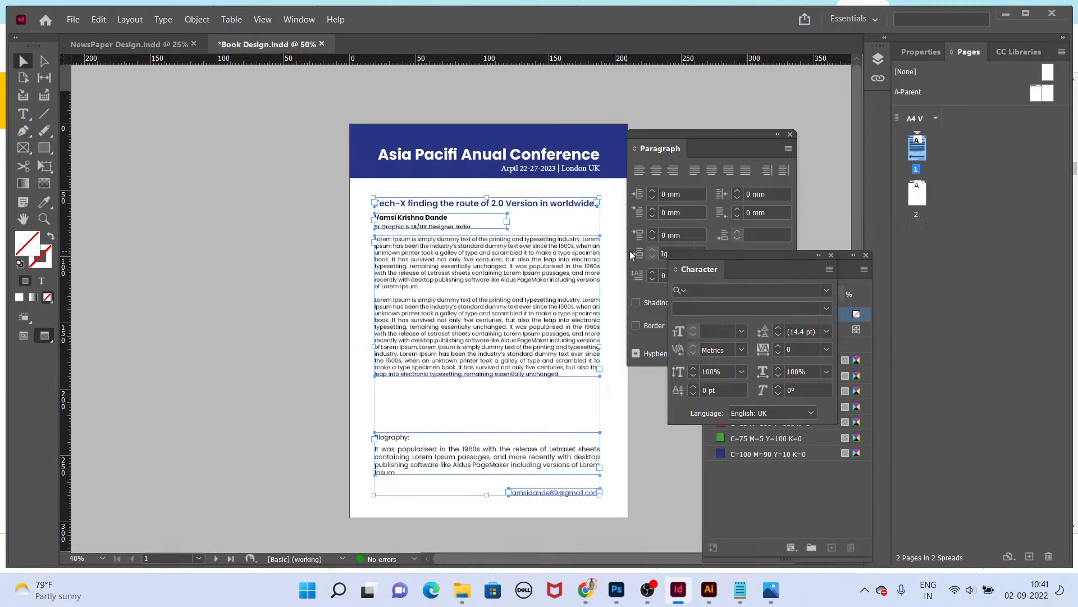
double_click(911, 201)
key(ctrl+alt+shift+v)
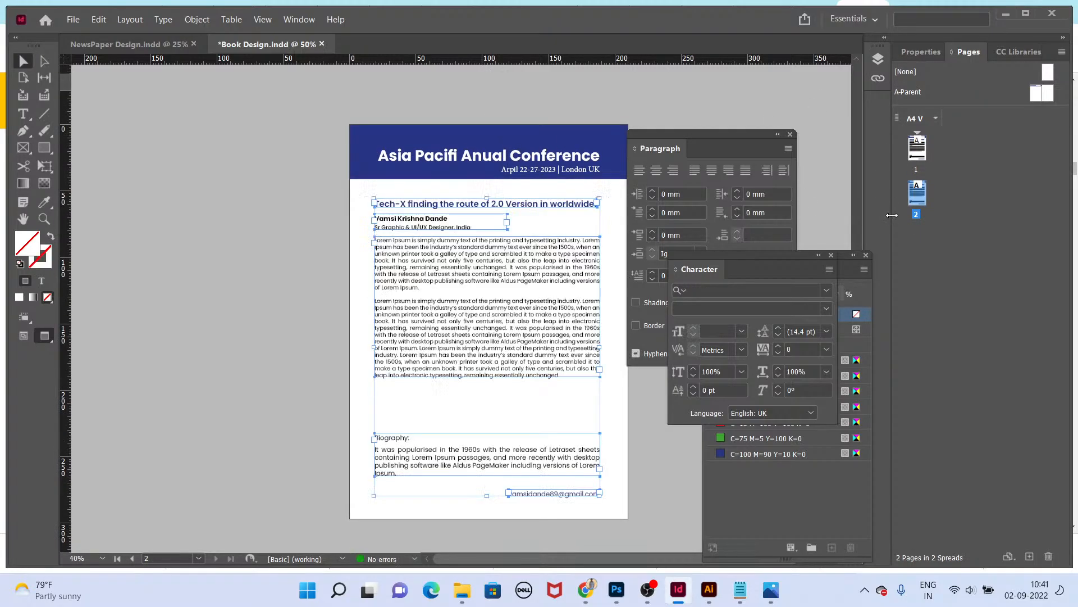
Step: Add pages 3 and 4, pasting the same content in place on each, and preview in presentation mode
key(ctrl+shift+p)
key(ctrl+alt+shift+v)
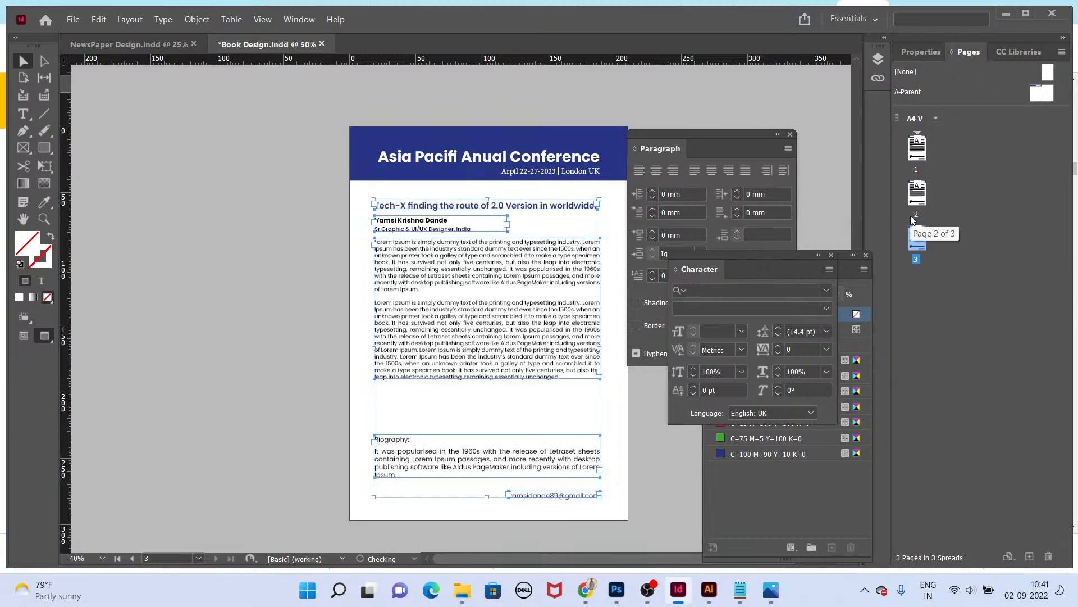
key(ctrl+shift+p)
key(ctrl+alt+shift+v)
key(shift+w)
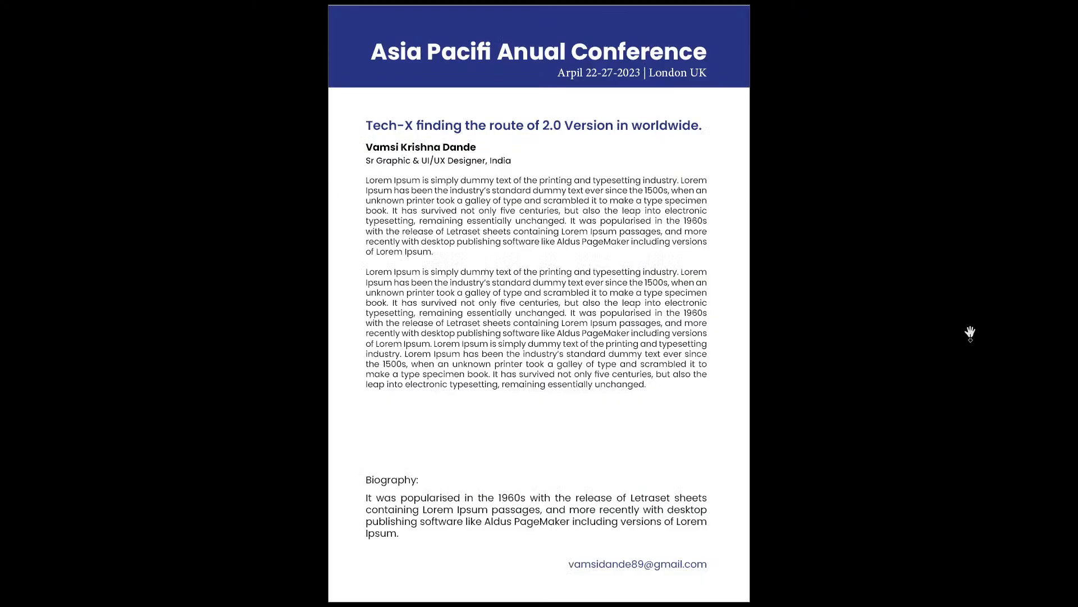
key(Escape)
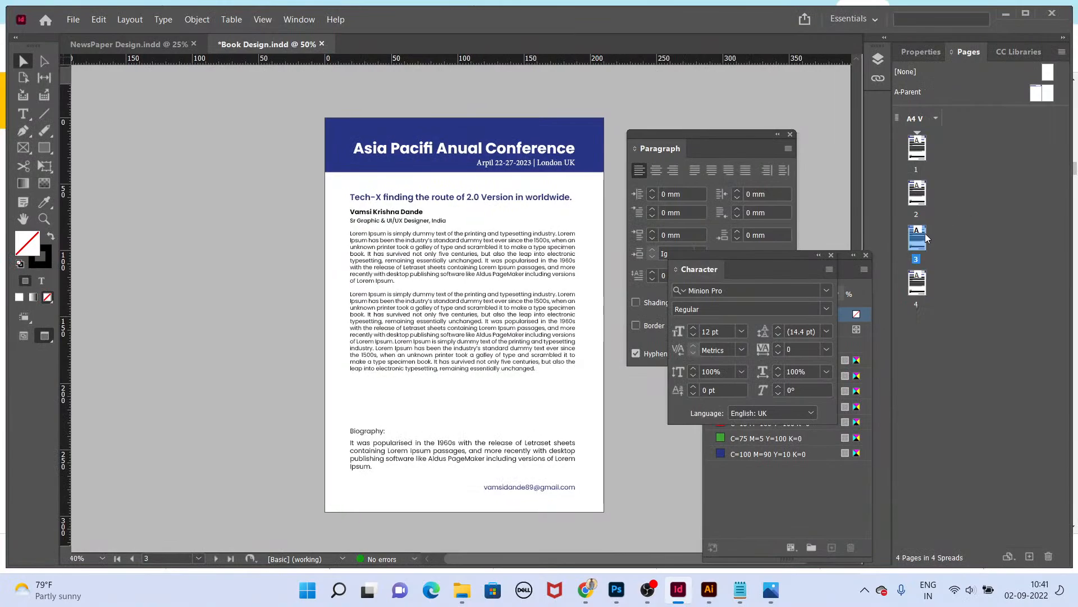
Step: Open page 1, select its body text frame and preview it in presentation mode
double_click(918, 153)
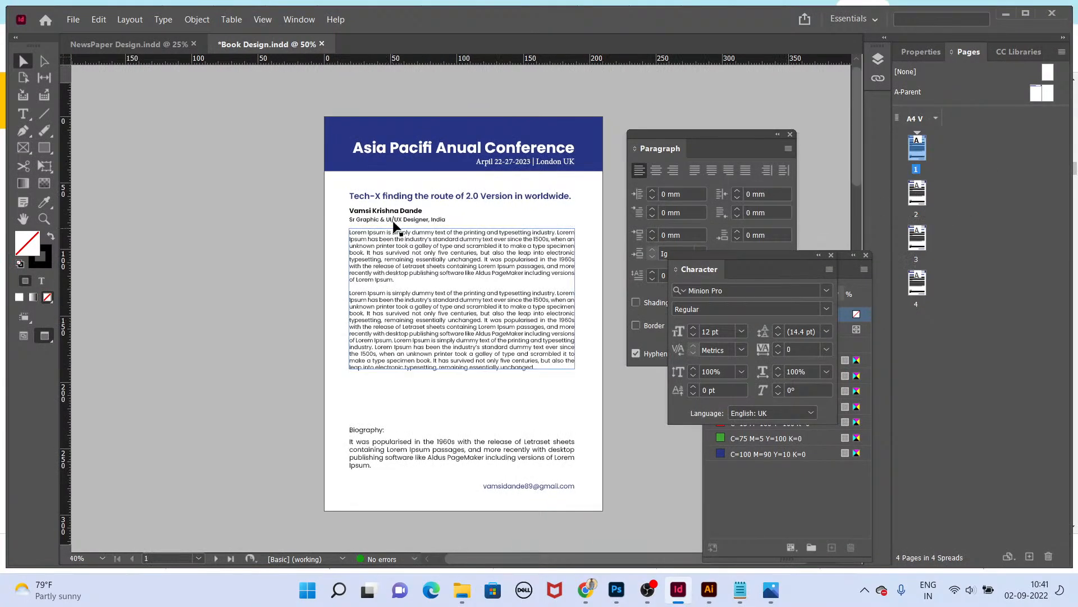
scroll(405, 254, up, 2)
click(404, 255)
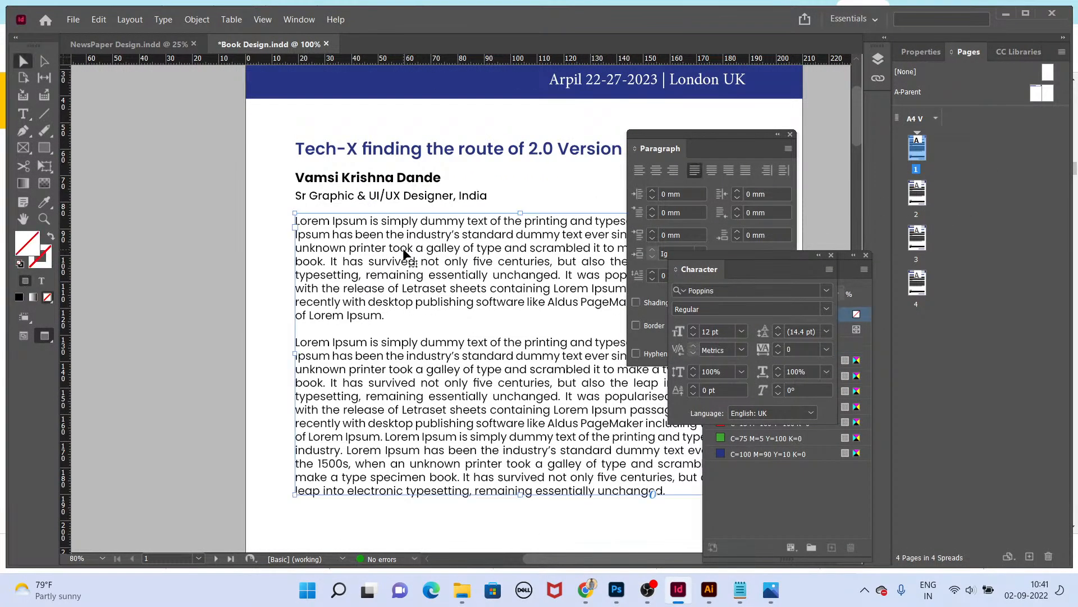
key(shift+w)
key(Escape)
Step: Insert one page before page 1 based on A-Parent
right_click(924, 157)
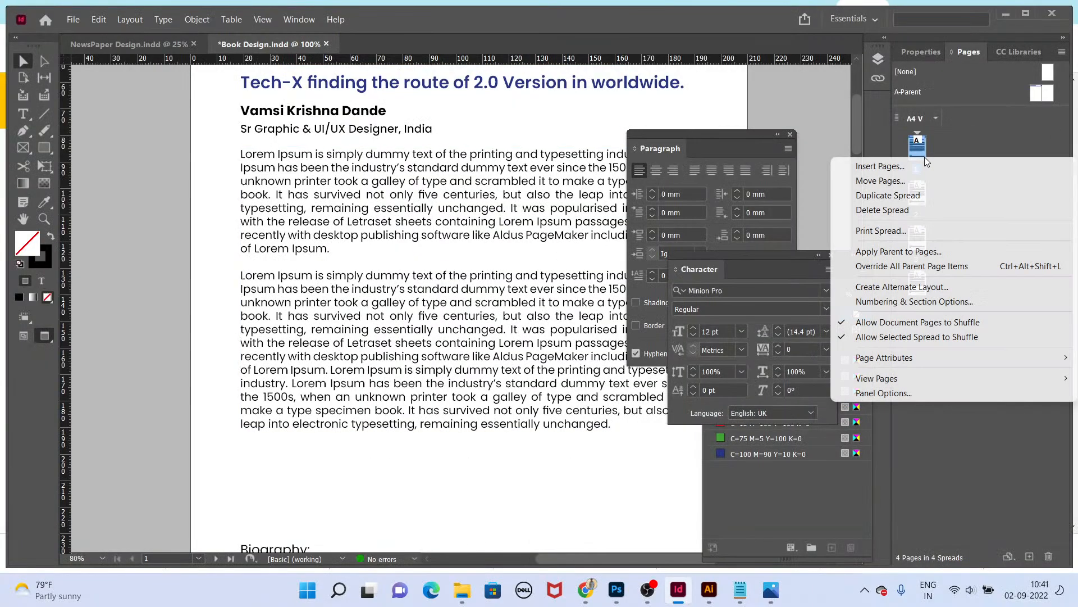
click(923, 170)
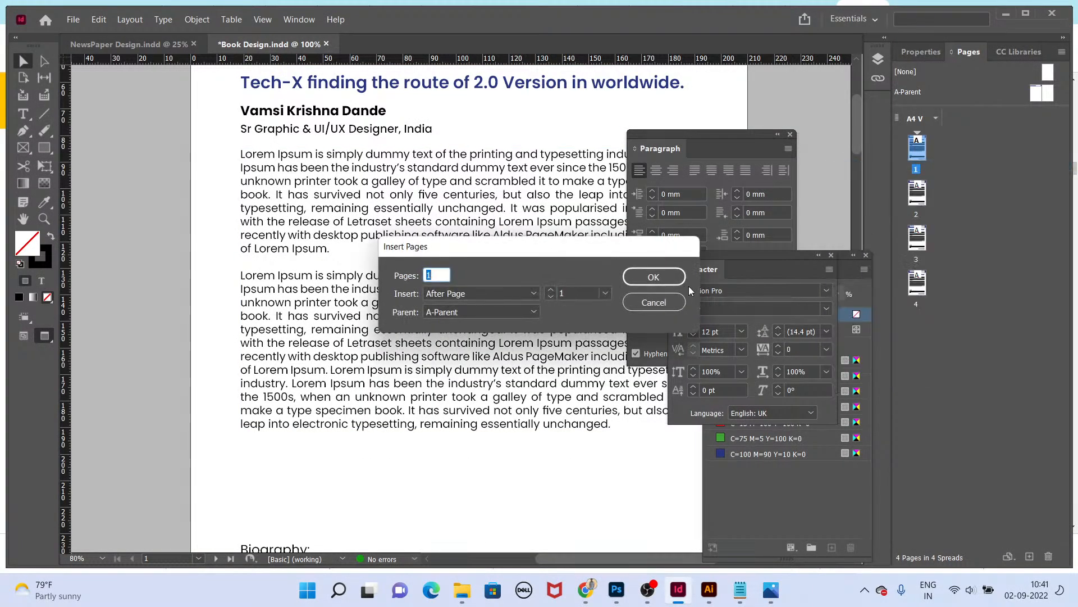
click(492, 297)
click(489, 323)
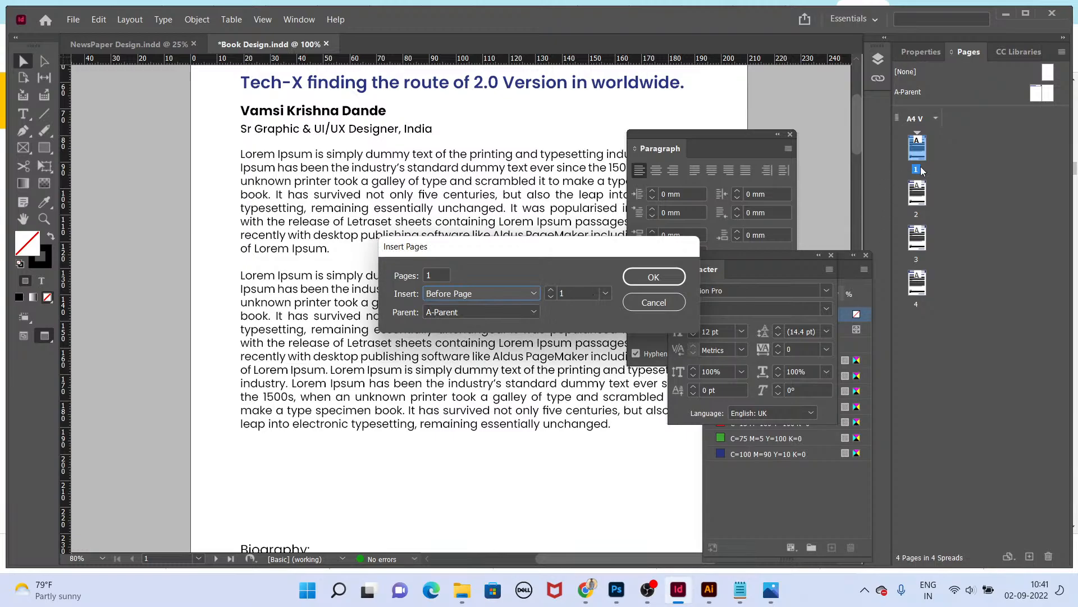
click(684, 275)
Step: Browse the new page 1, the parent spread and the other pages
double_click(920, 148)
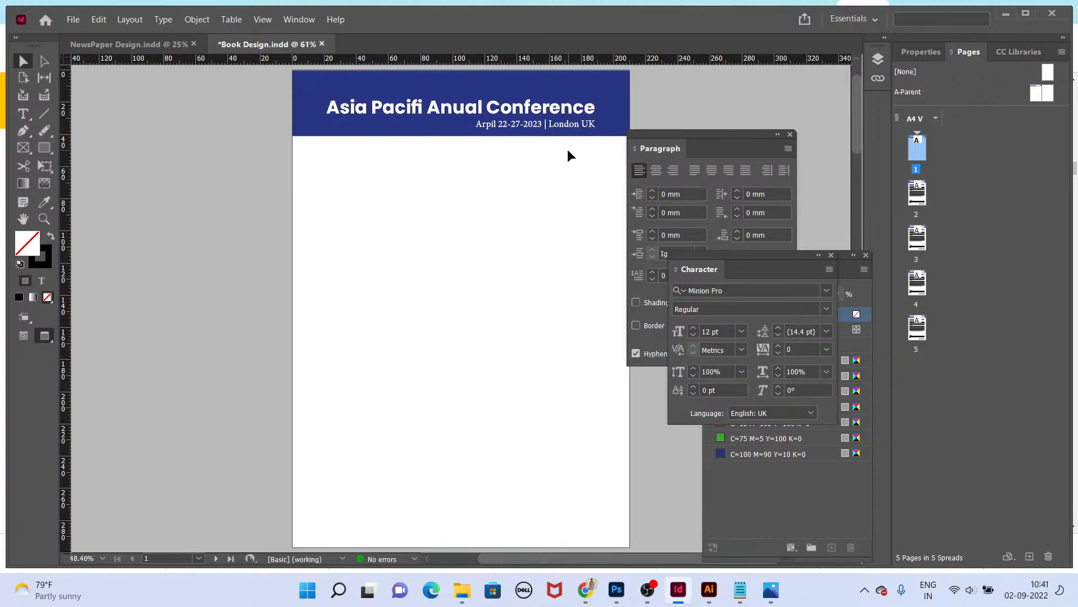
double_click(1050, 99)
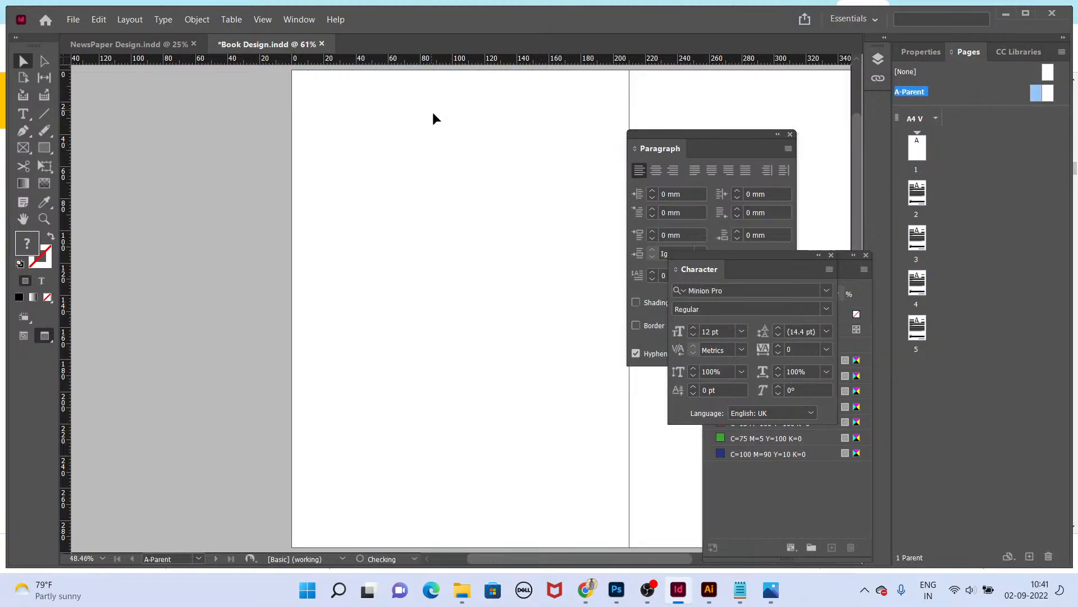
double_click(918, 149)
click(928, 197)
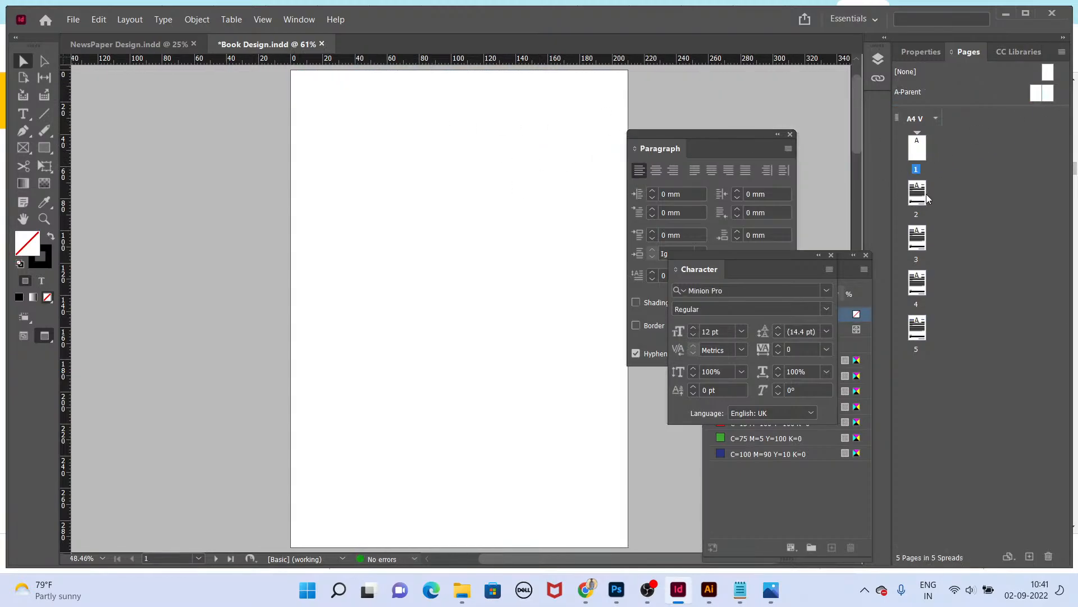
double_click(919, 238)
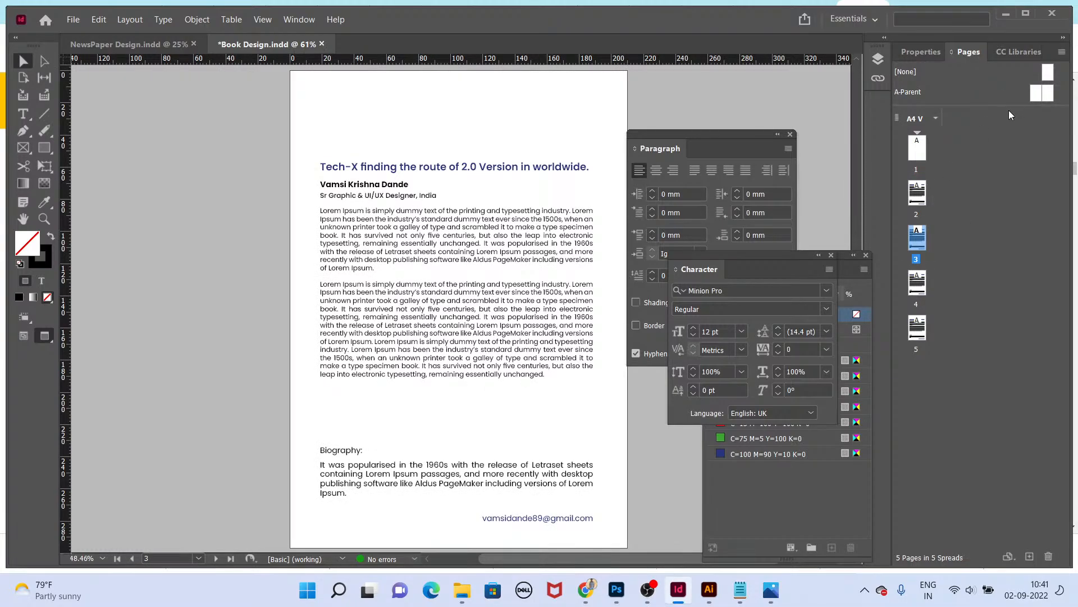
double_click(998, 93)
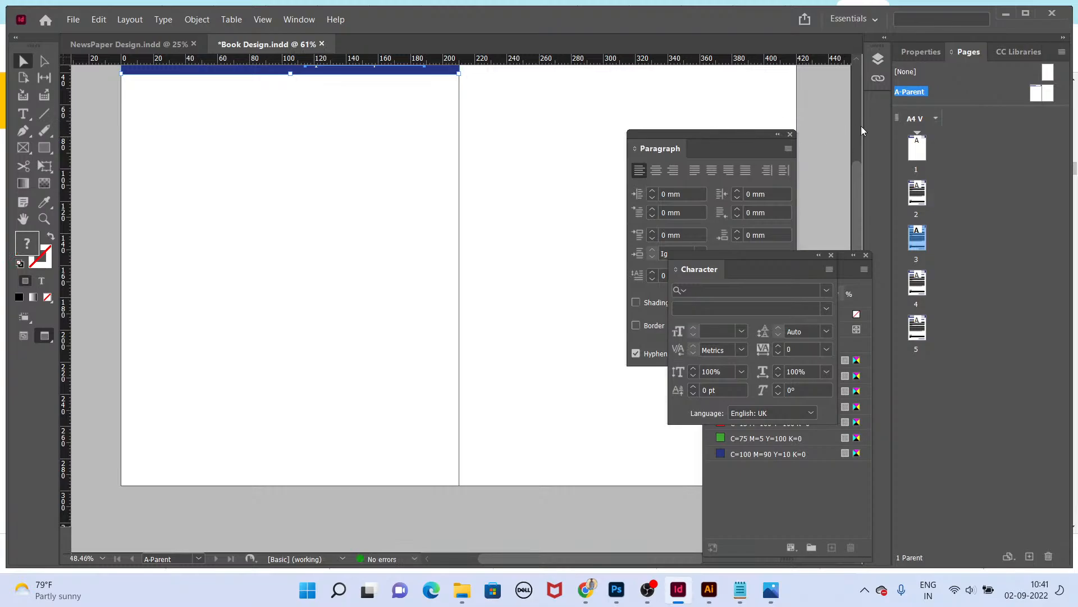
double_click(917, 149)
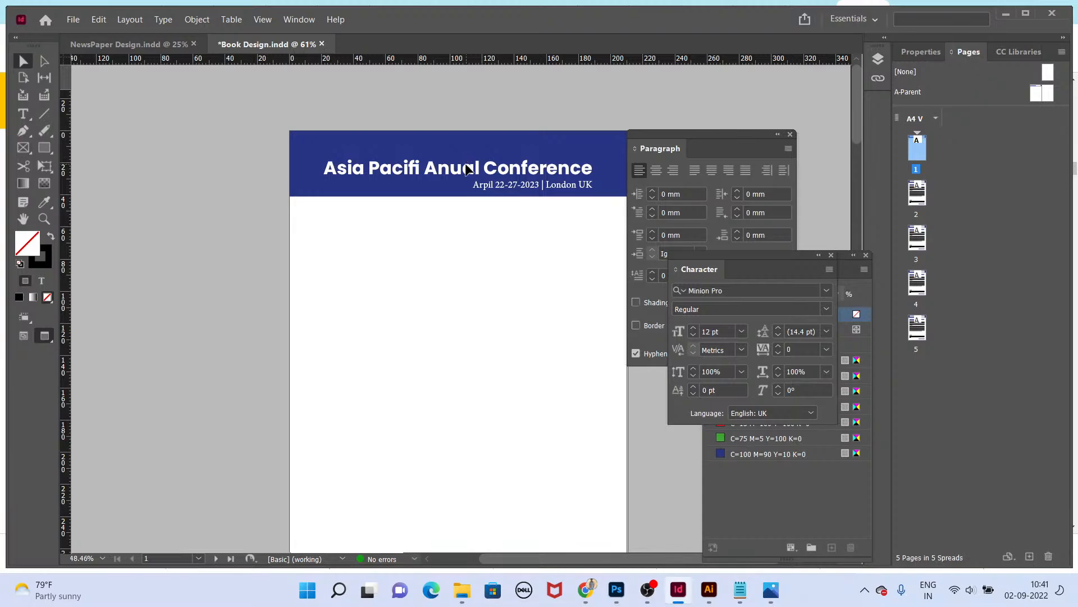
Step: Delete the conference title, the date line and the blue header rectangle from page 1
click(465, 165)
key(Delete)
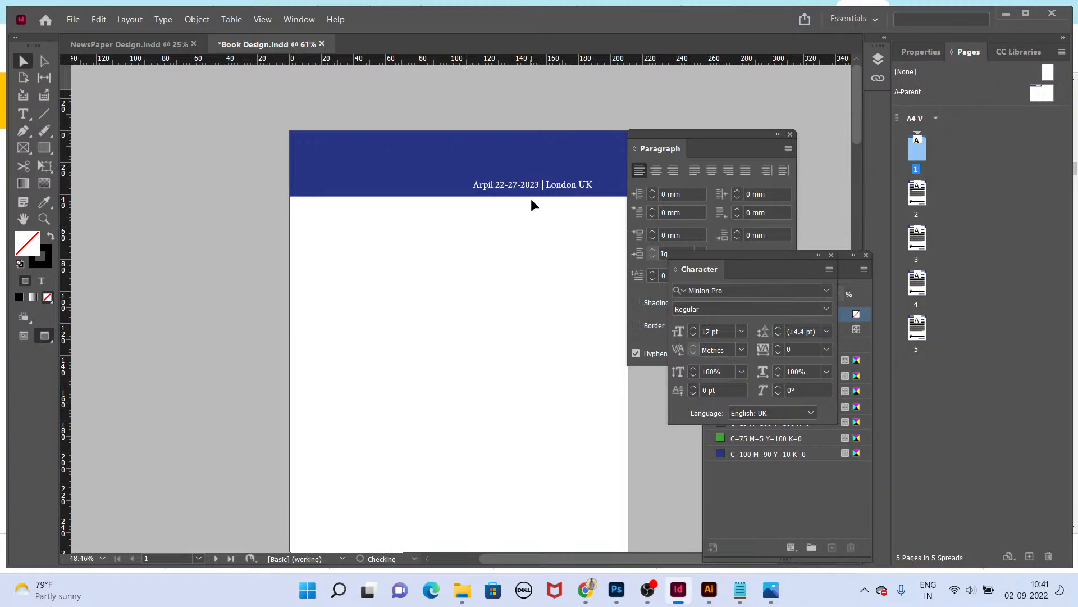
click(528, 189)
key(Delete)
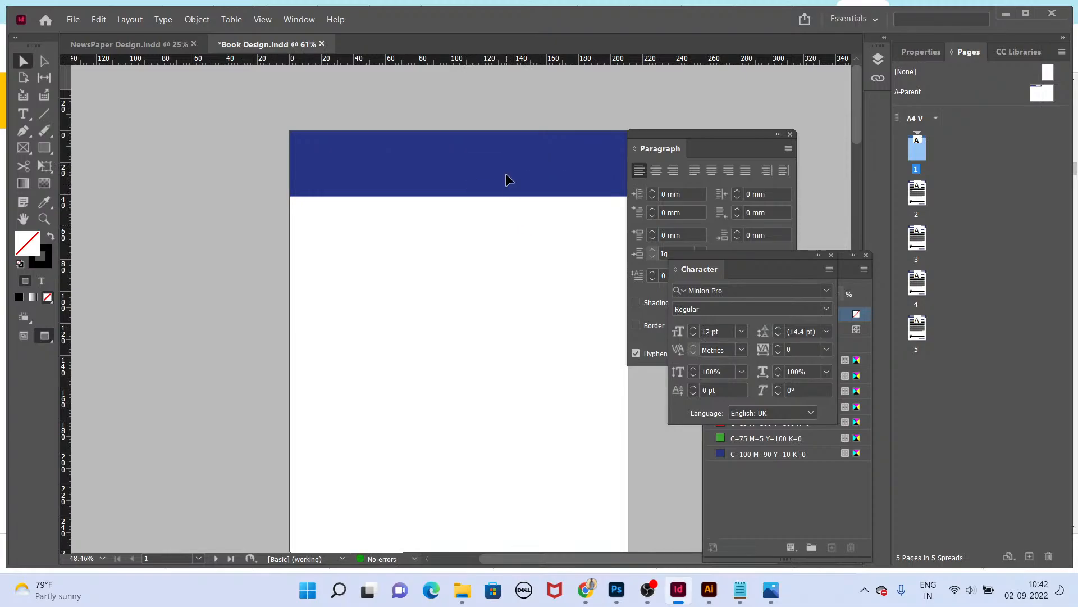
click(506, 175)
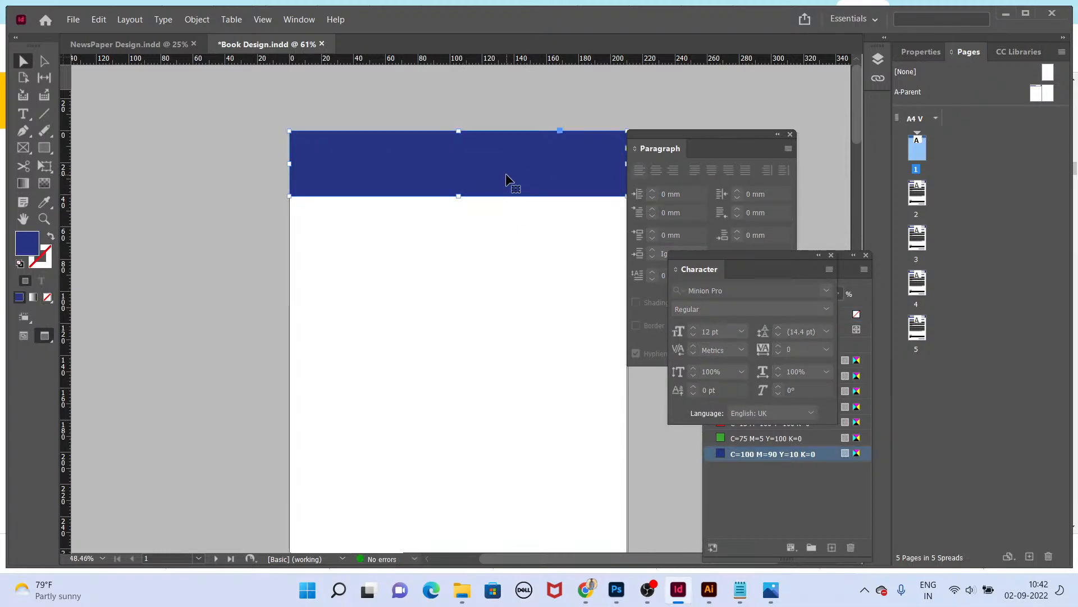
key(Delete)
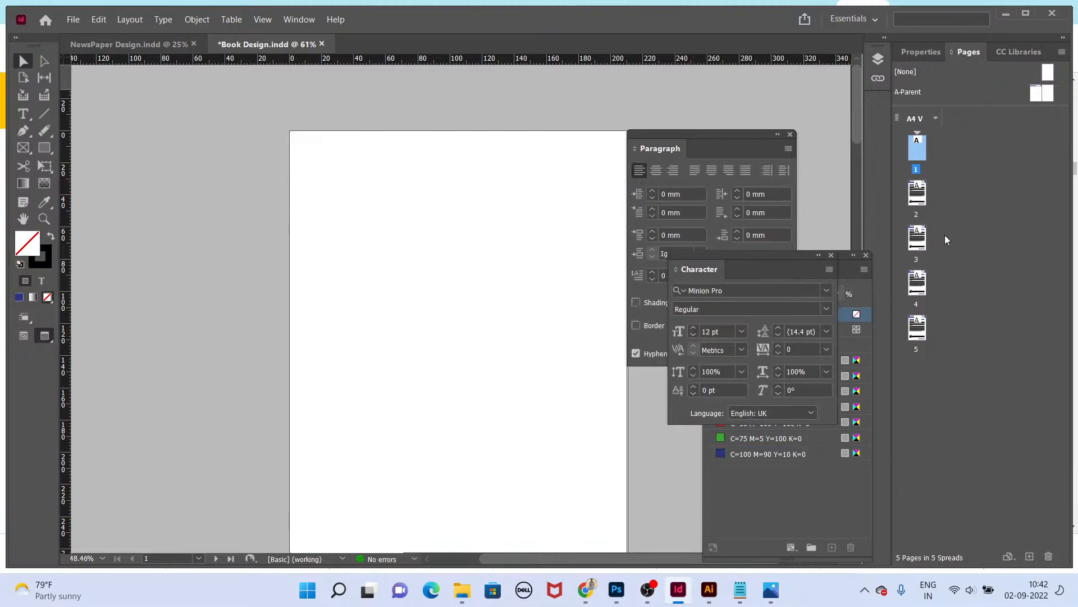
Step: Check pages 2, 3 and 4 and the blank page 1
double_click(919, 197)
double_click(919, 243)
double_click(920, 289)
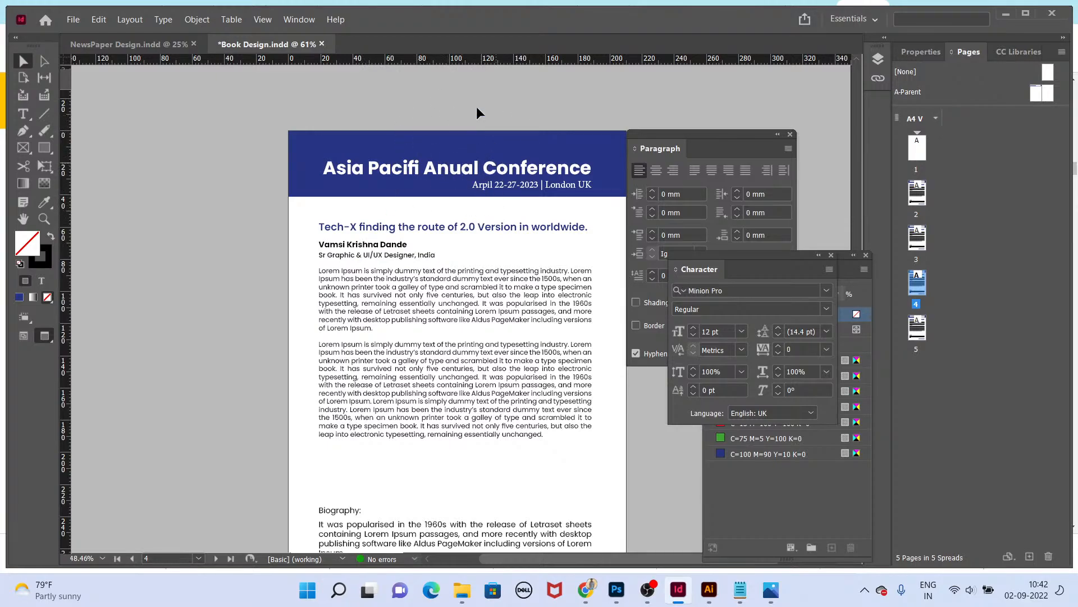
double_click(916, 149)
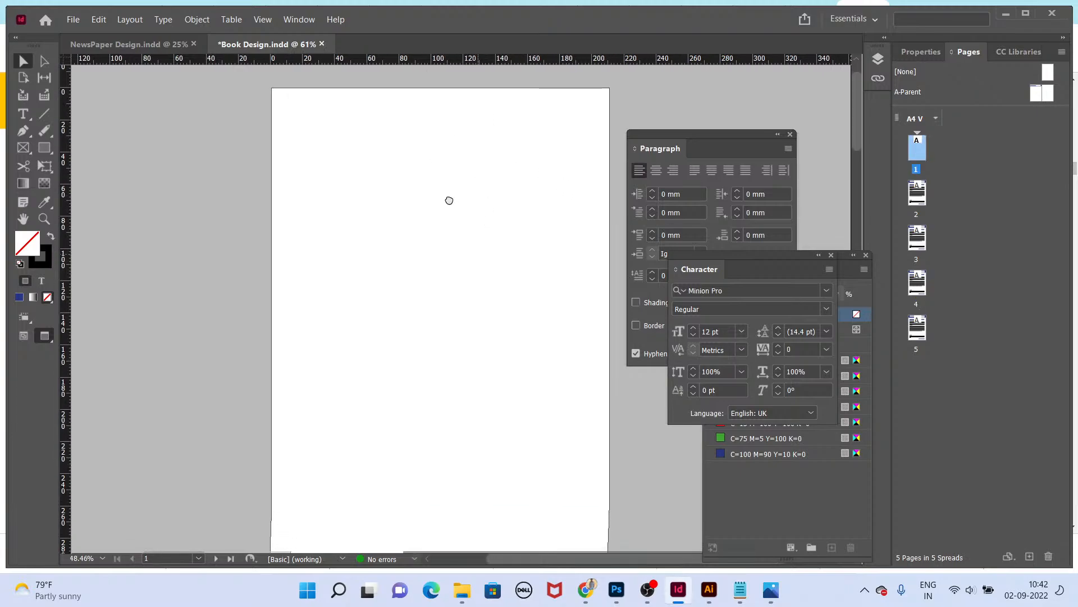
Step: Draw a rectangle over the upper part of page 1 and fill it with the C=100 M=90 Y=10 K=0 blue swatch
click(43, 147)
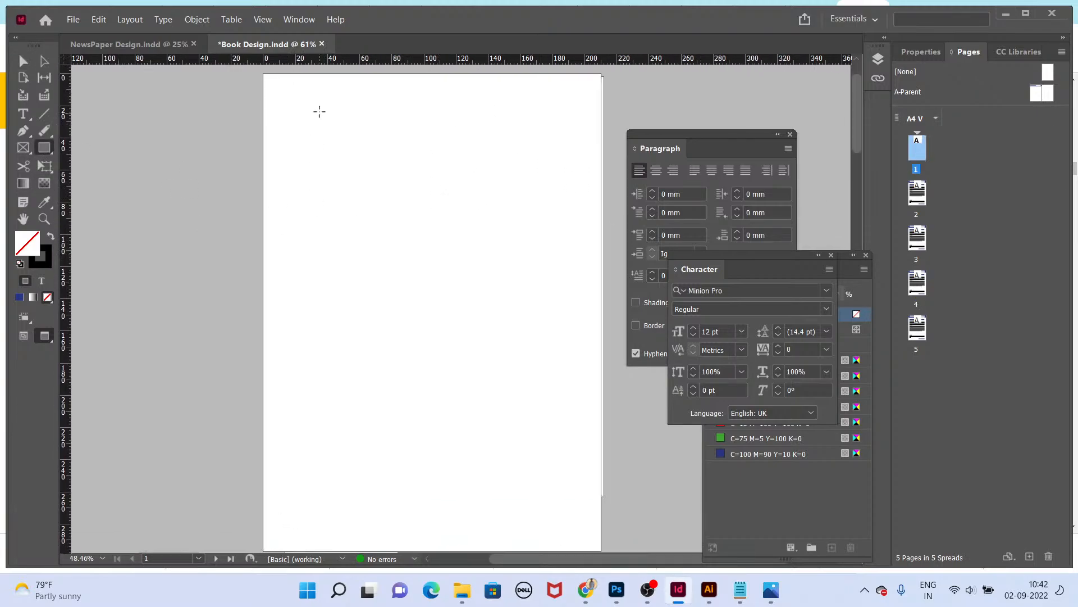
drag(266, 75, 602, 421)
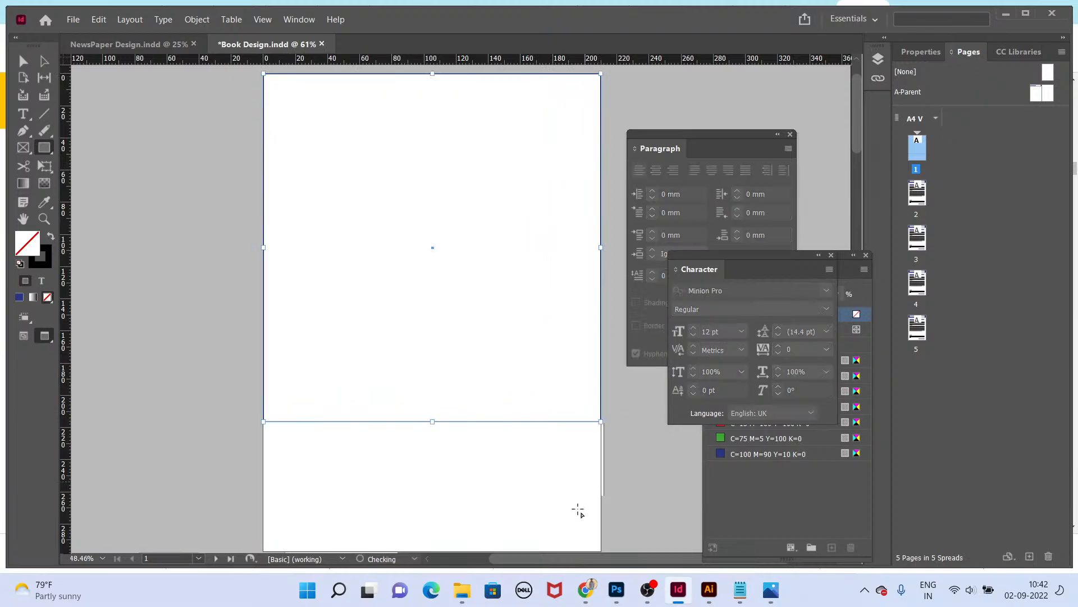
key(v)
drag(426, 369, 432, 256)
drag(478, 213, 471, 322)
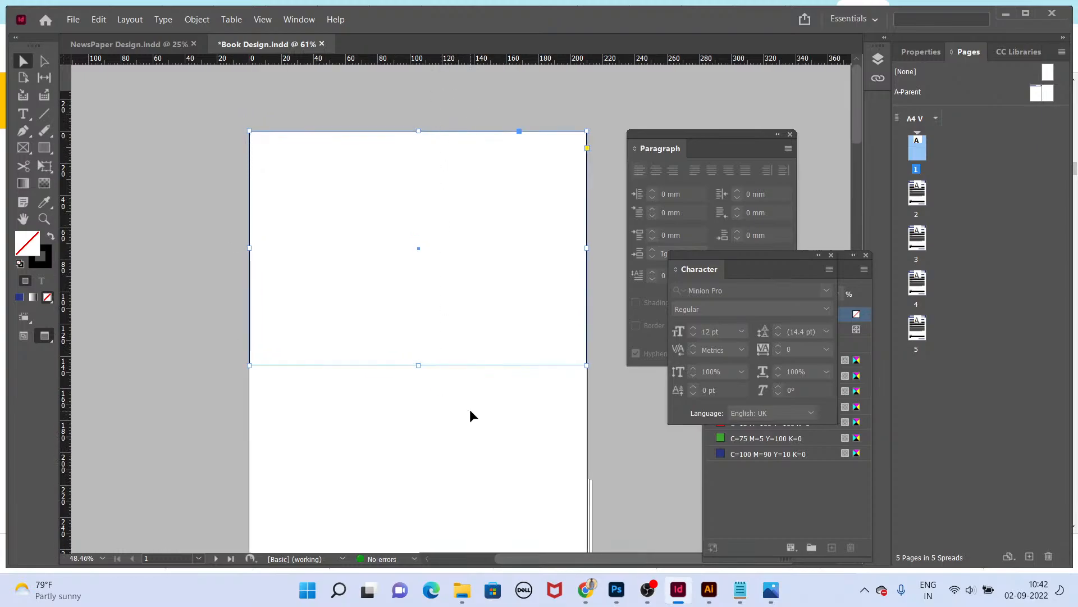
click(785, 455)
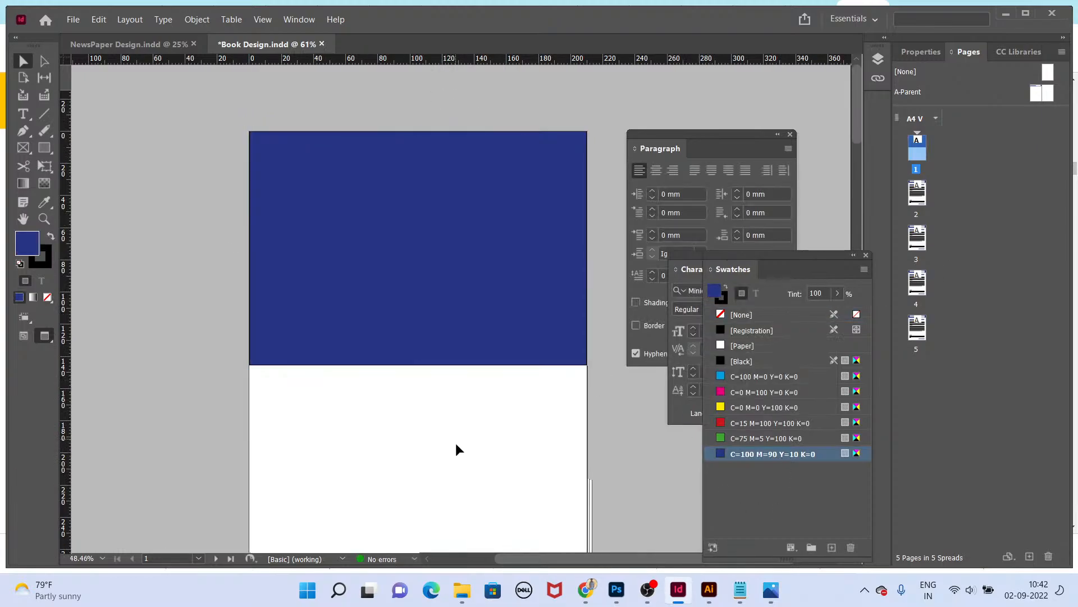
drag(514, 412, 505, 373)
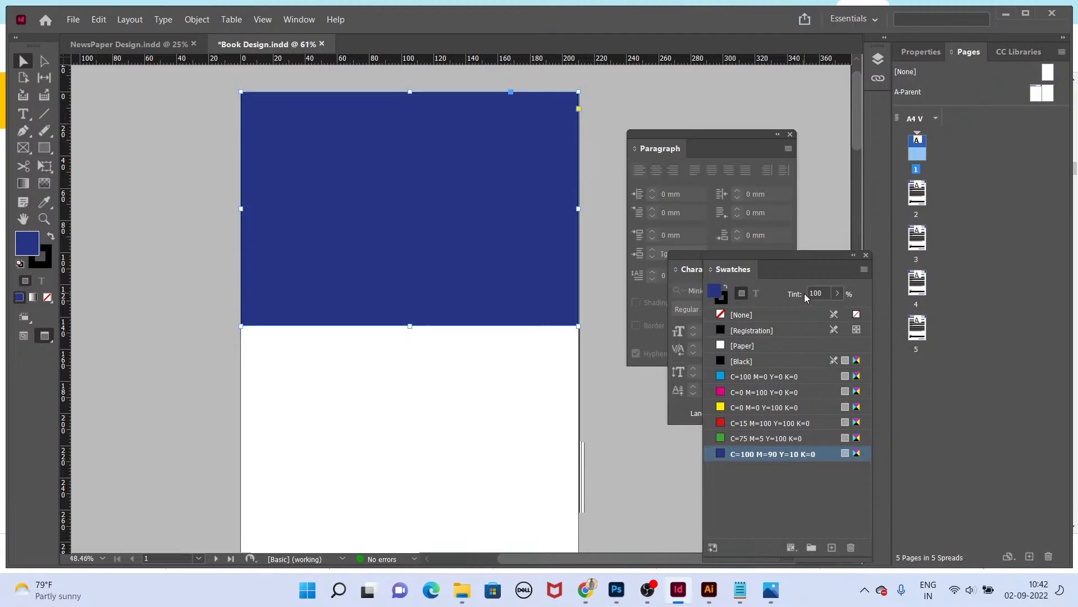
Step: Switch to the browser and open freepik.com
key(super+d)
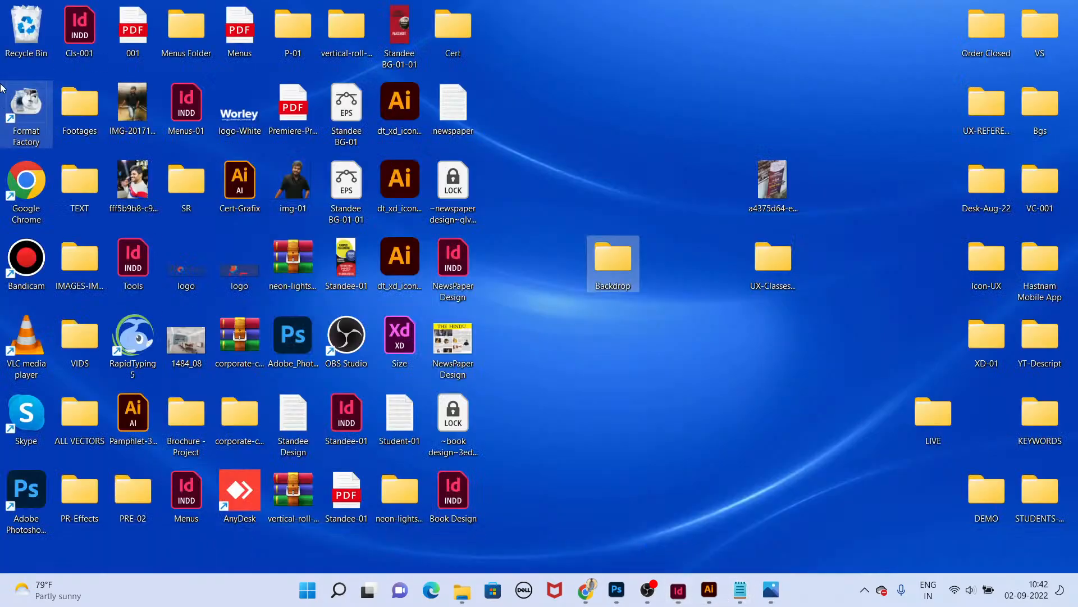
double_click(41, 186)
click(564, 264)
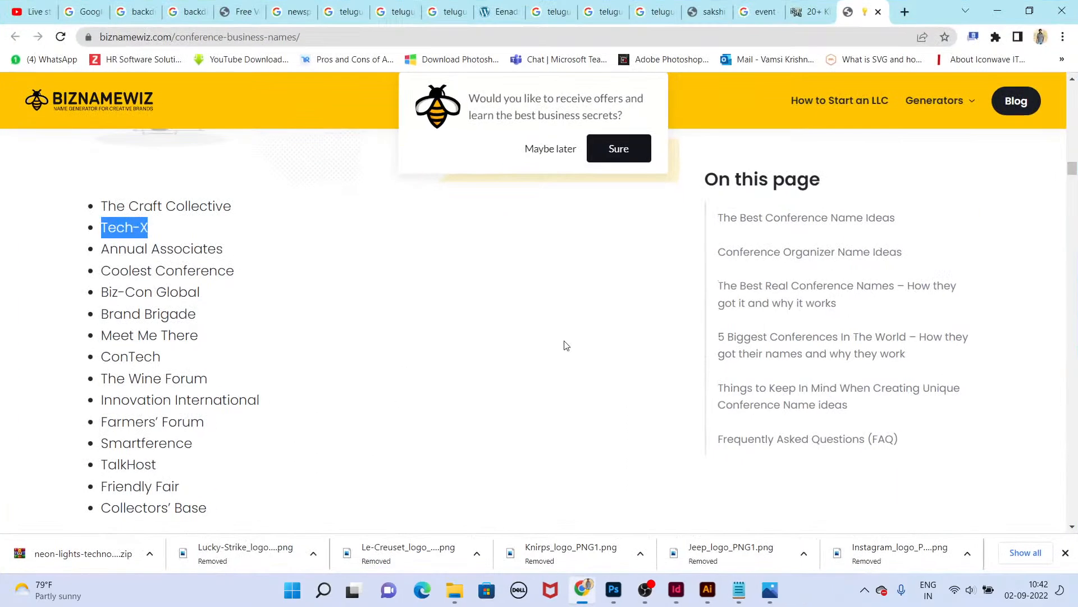
key(ctrl+l)
text(fr)
key(Return)
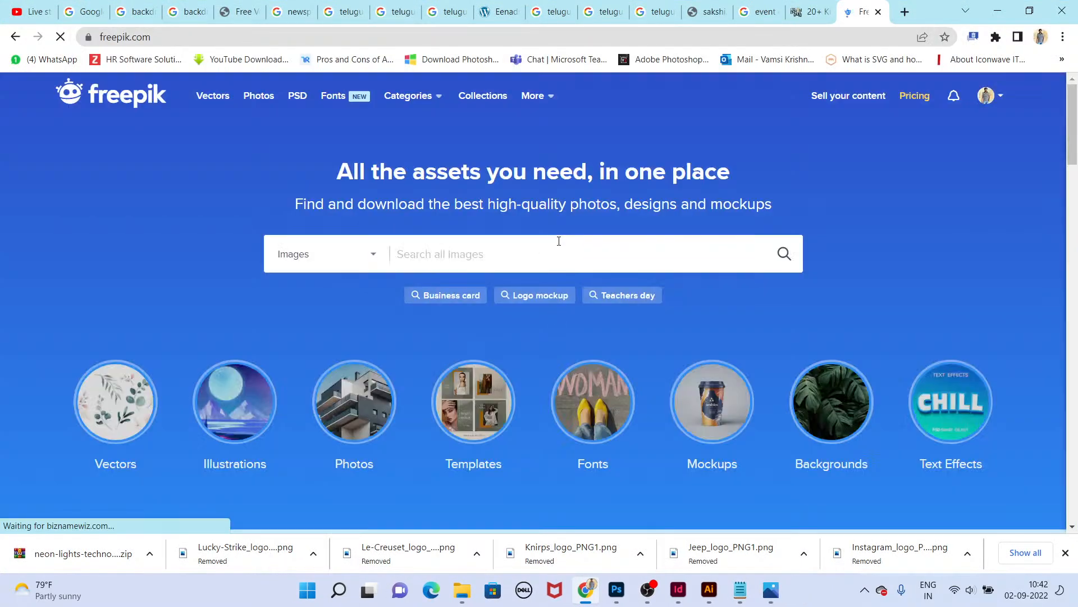
Step: Search freepik for "cover design", filter to free vectors, and browse the results
click(559, 243)
text(cover)
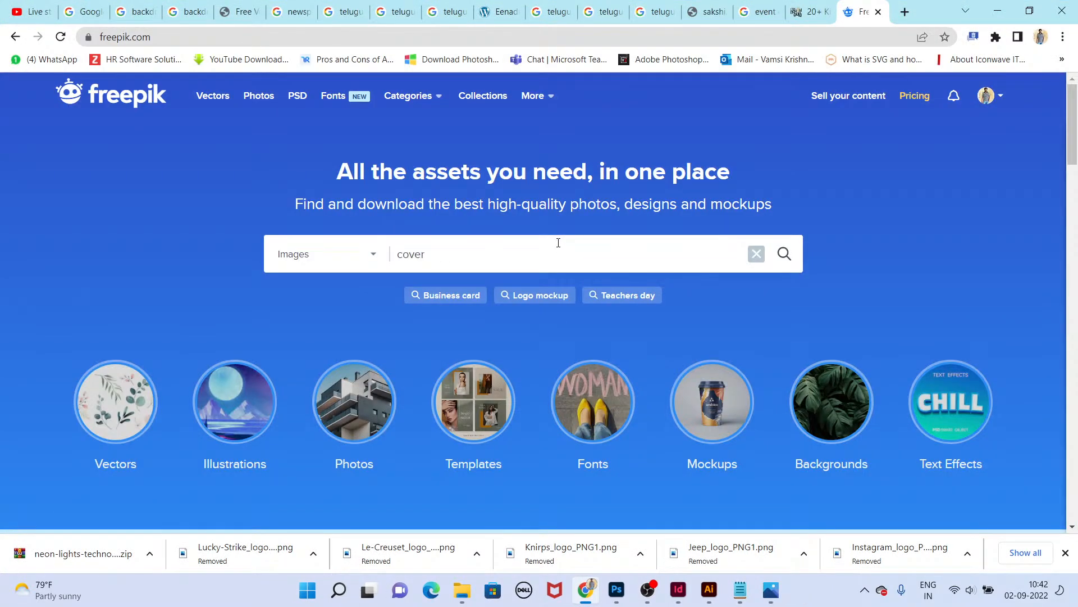
text( design)
key(Return)
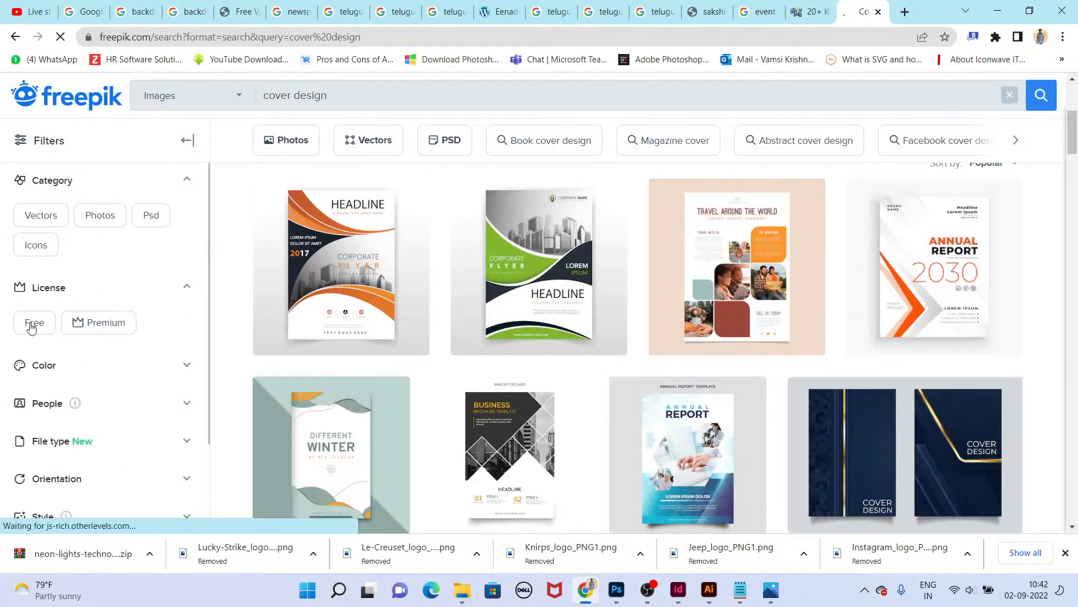
click(31, 326)
click(43, 459)
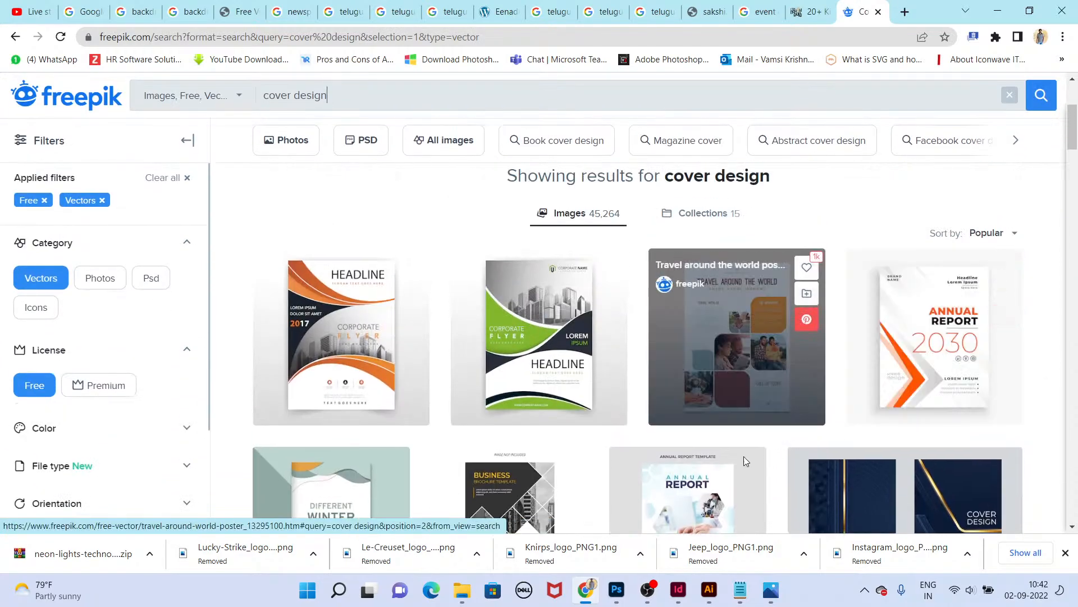
scroll(744, 457, down, 5)
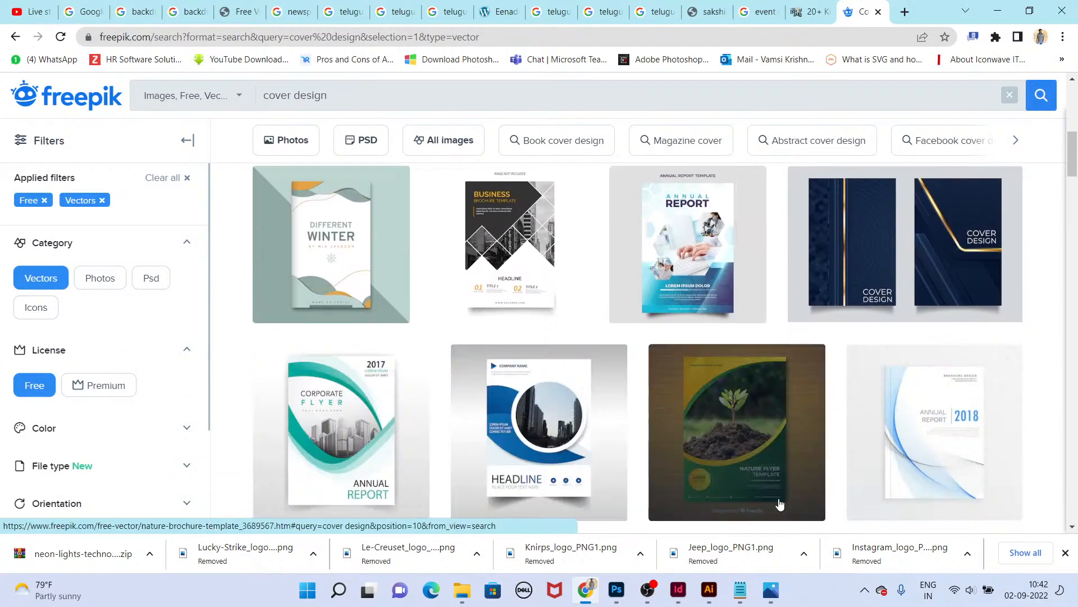
scroll(792, 484, down, 2)
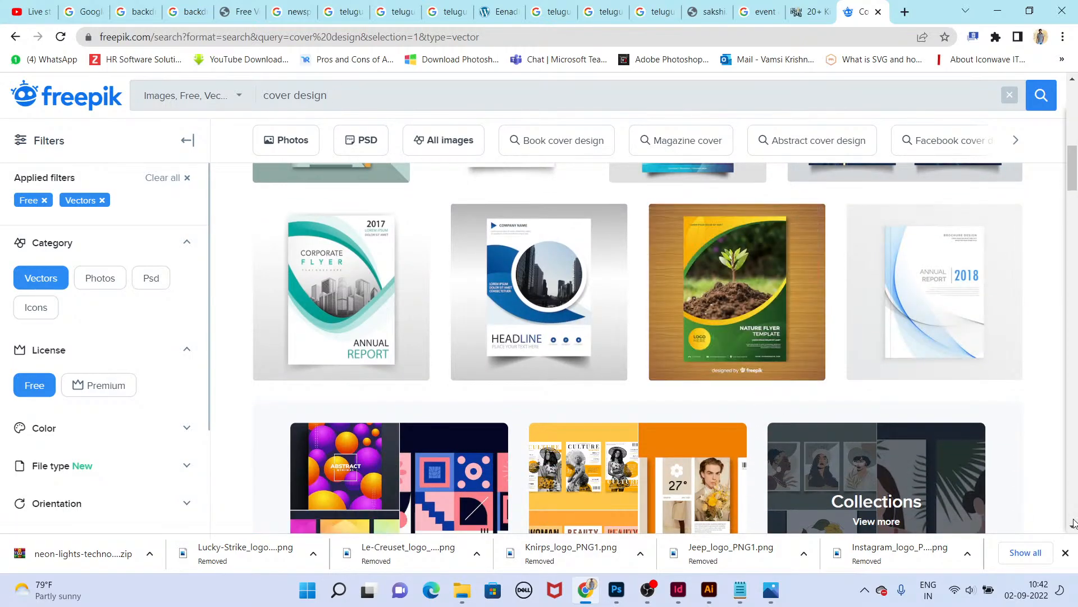
scroll(758, 353, down, 2)
scroll(579, 316, up, 3)
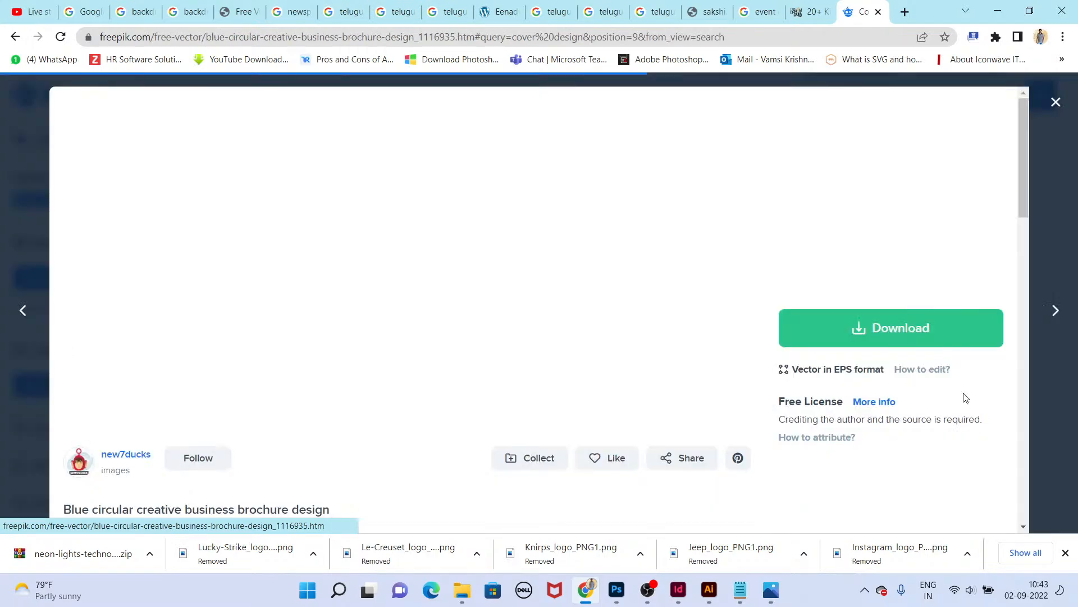
Step: Download the free Nature brochure template vector
click(515, 281)
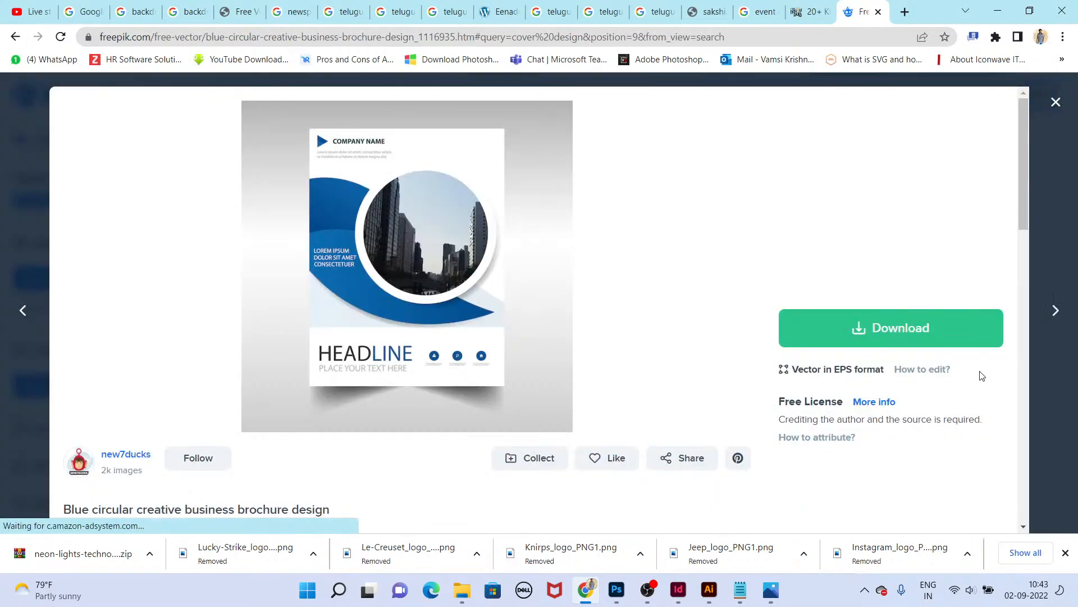
key(Escape)
click(763, 319)
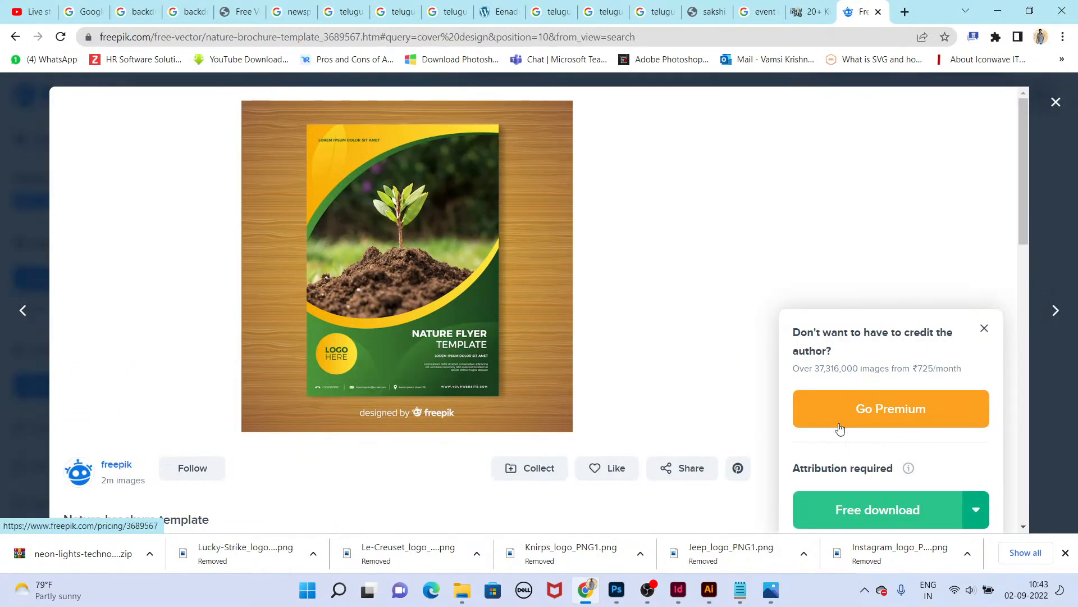
click(870, 509)
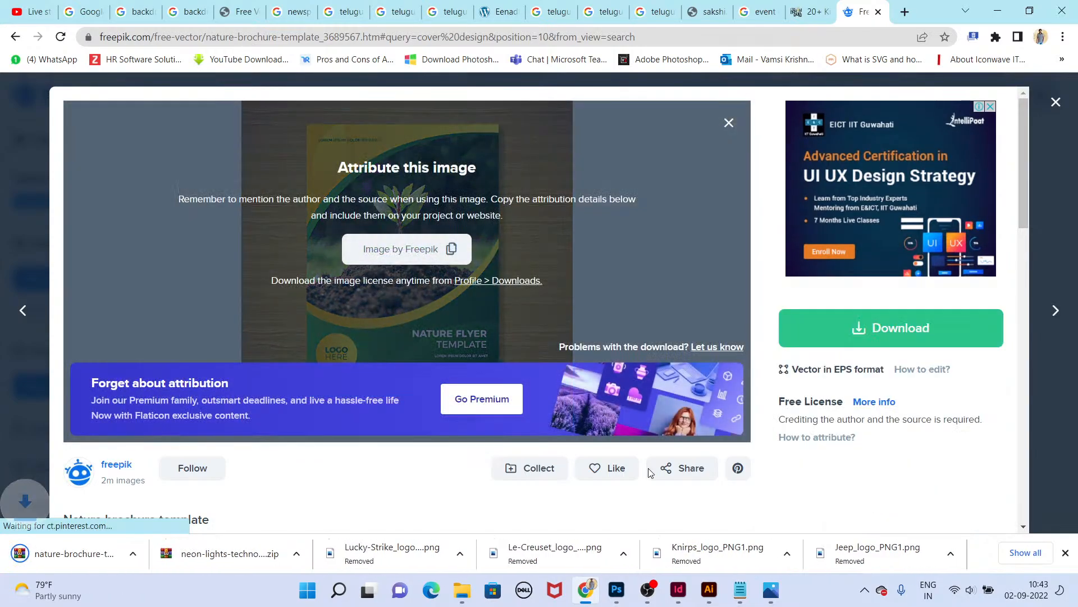
Step: Show the downloaded nature-brochure-template zip in its folder
click(157, 554)
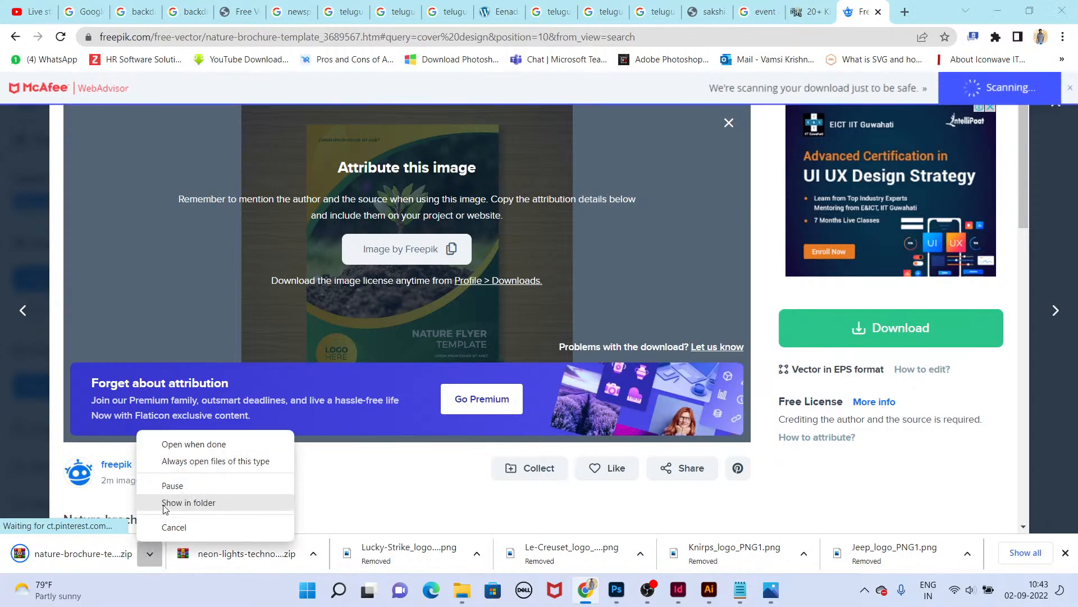
click(165, 502)
click(150, 554)
click(162, 504)
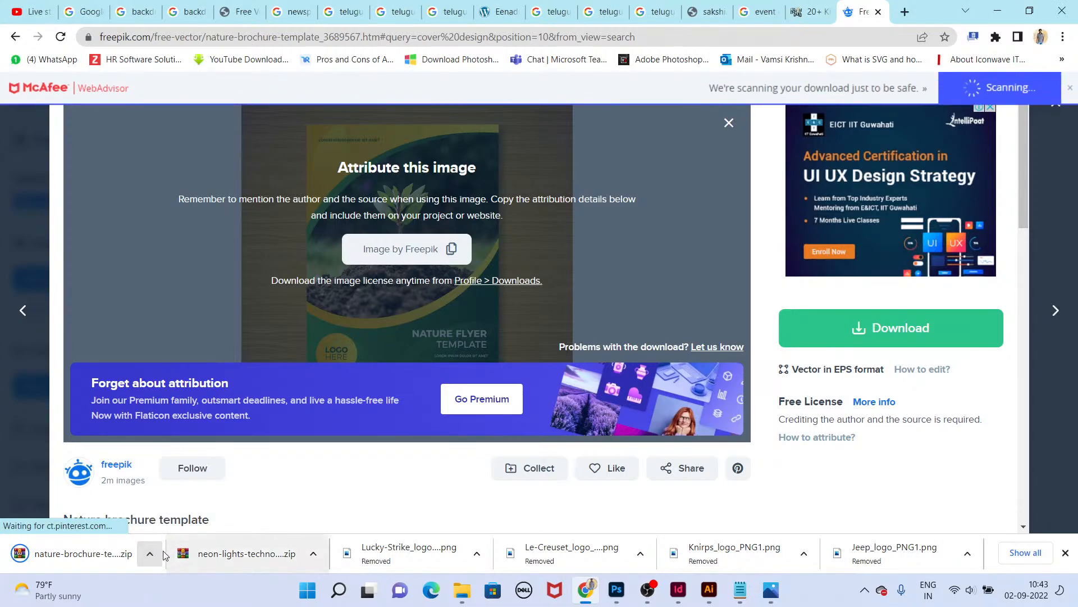
click(151, 554)
click(168, 501)
click(150, 554)
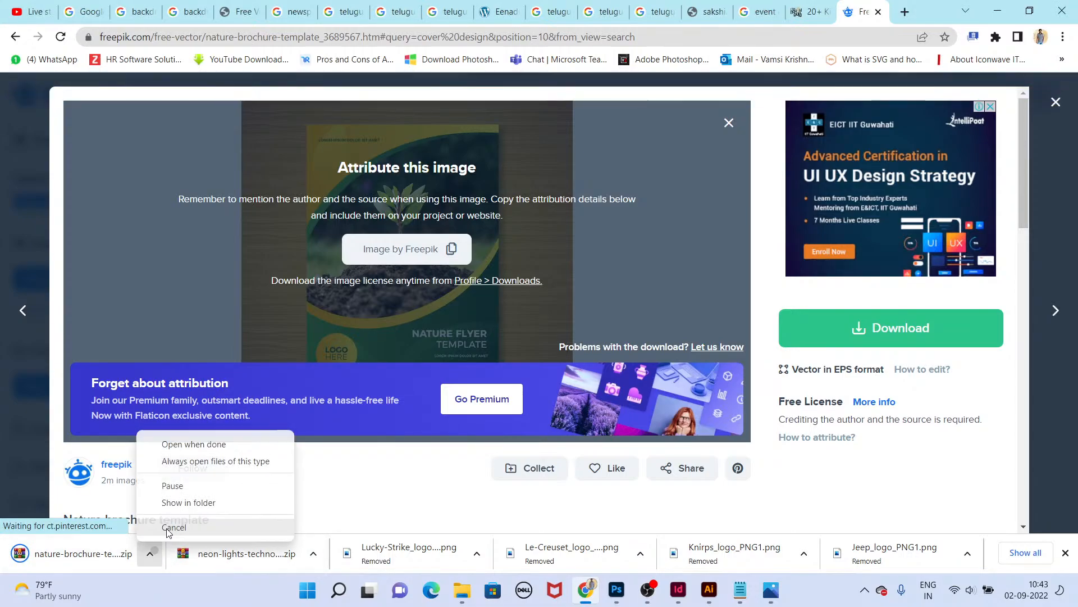
click(169, 501)
click(156, 554)
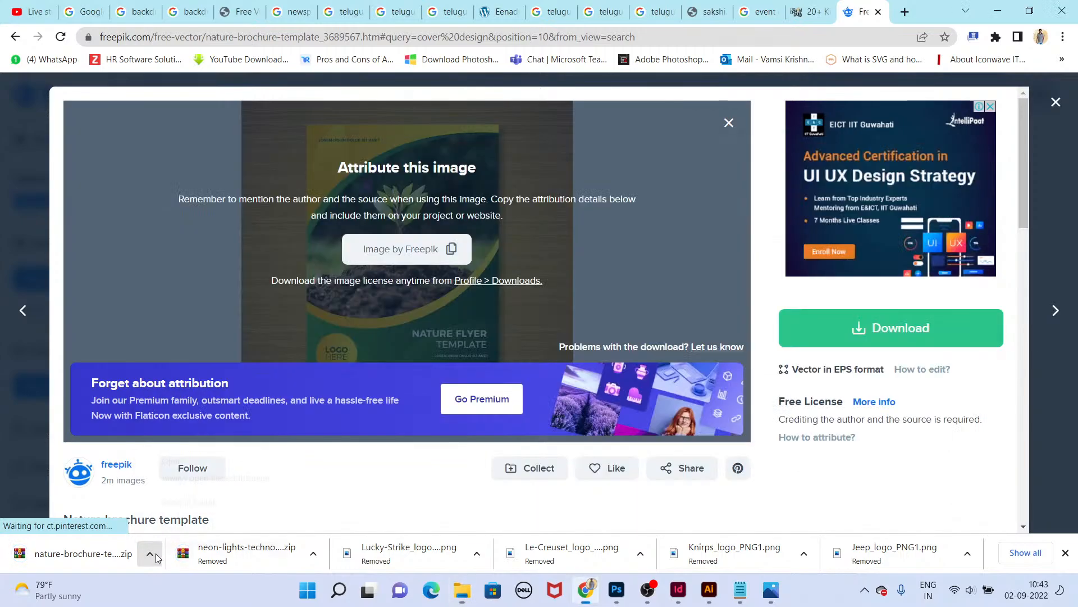
click(166, 502)
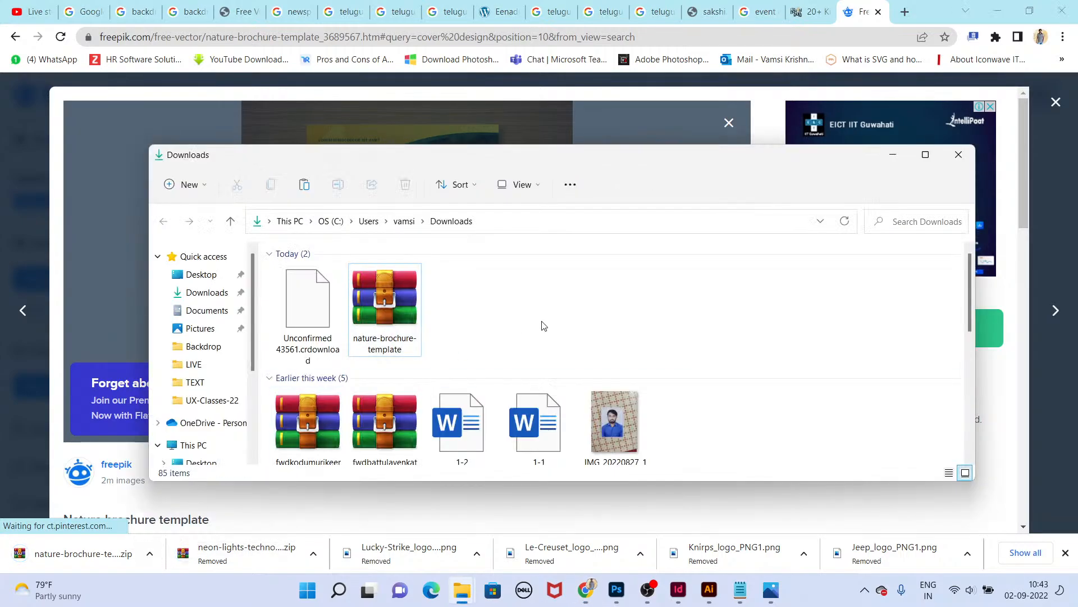
Step: Copy the nature-brochure-template zip file to the desktop
click(412, 309)
key(ctrl+c)
key(super+d)
key(ctrl+v)
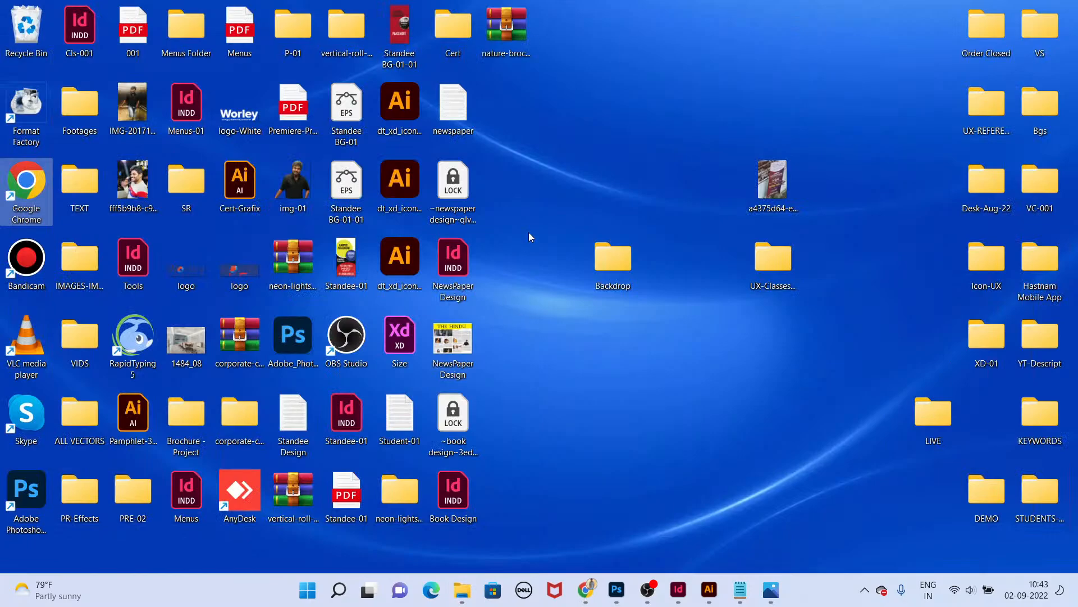
Step: Extract the zip into a nature-brochure-template folder on the desktop
right_click(510, 32)
click(534, 123)
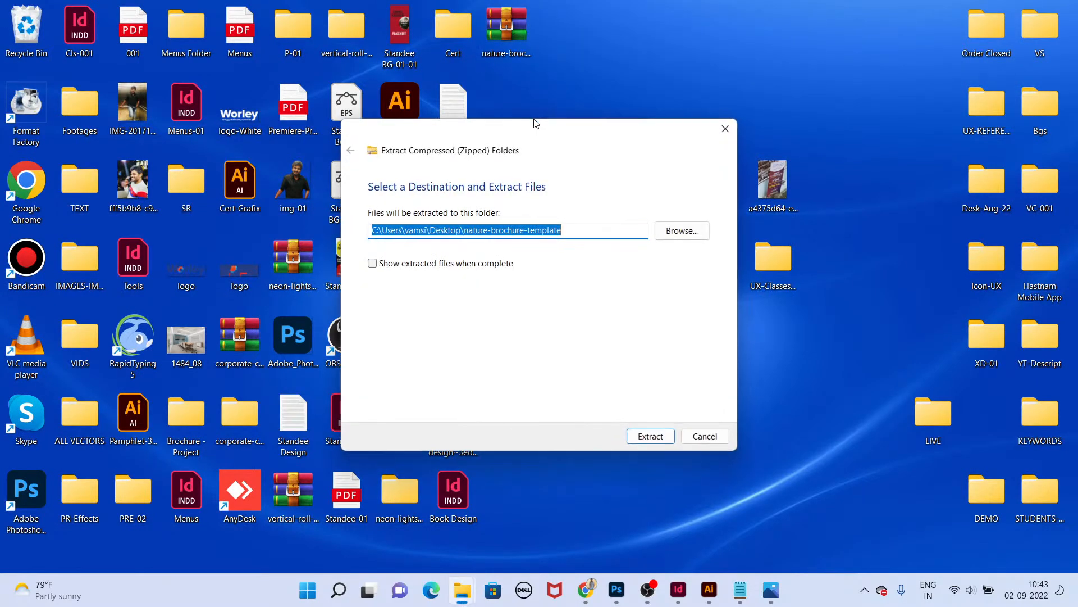
key(Return)
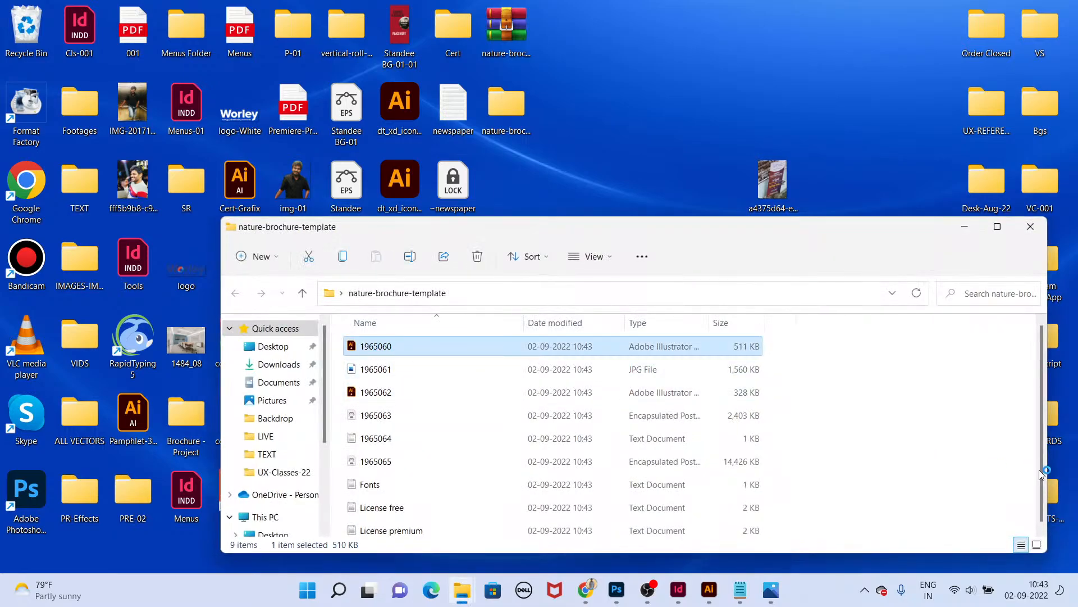
Step: Switch to Illustrator and move the flyer in 1965060.ai off its wooden background, with panels hidden
key(alt+Tab)
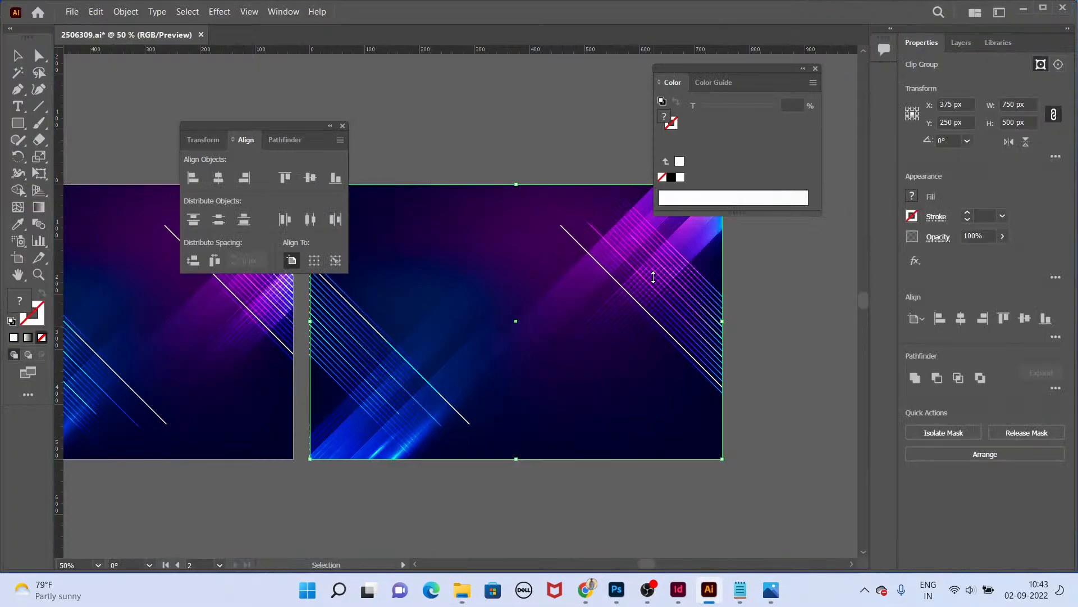
key(ctrl+equal)
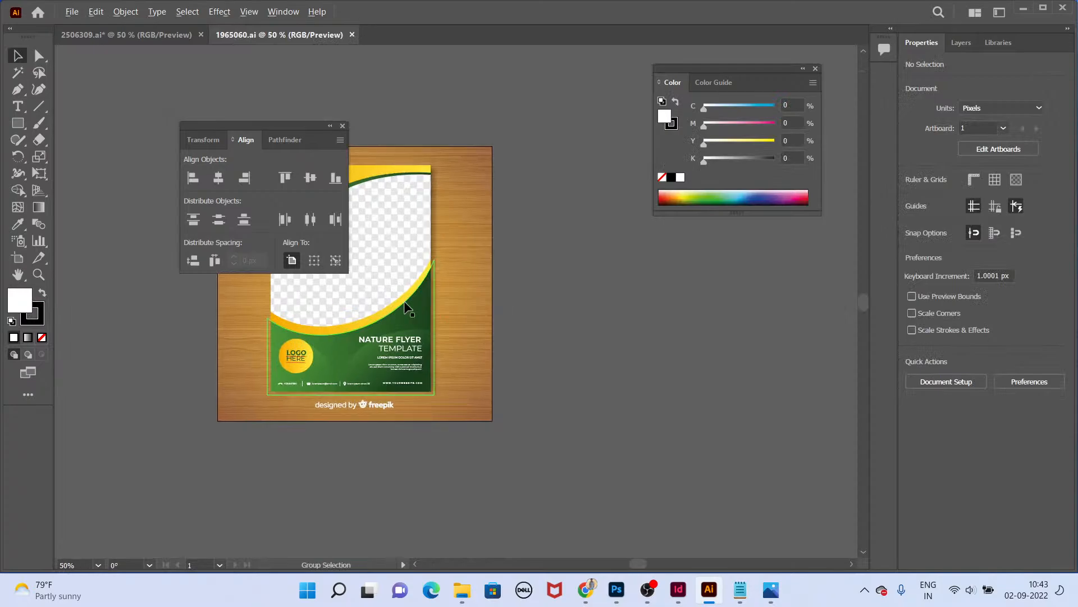
key(Tab)
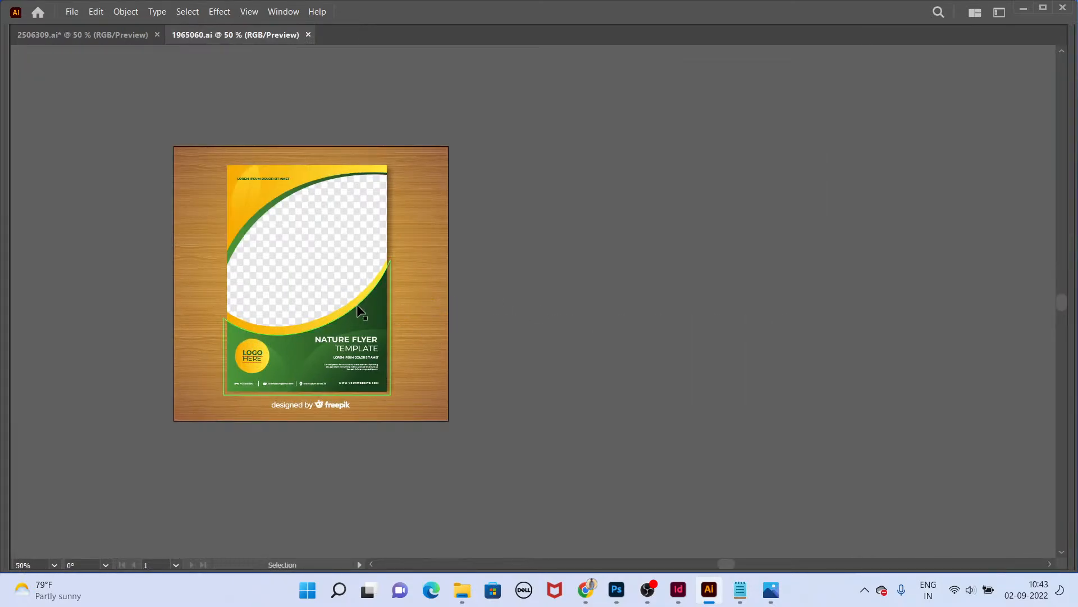
drag(360, 312, 798, 312)
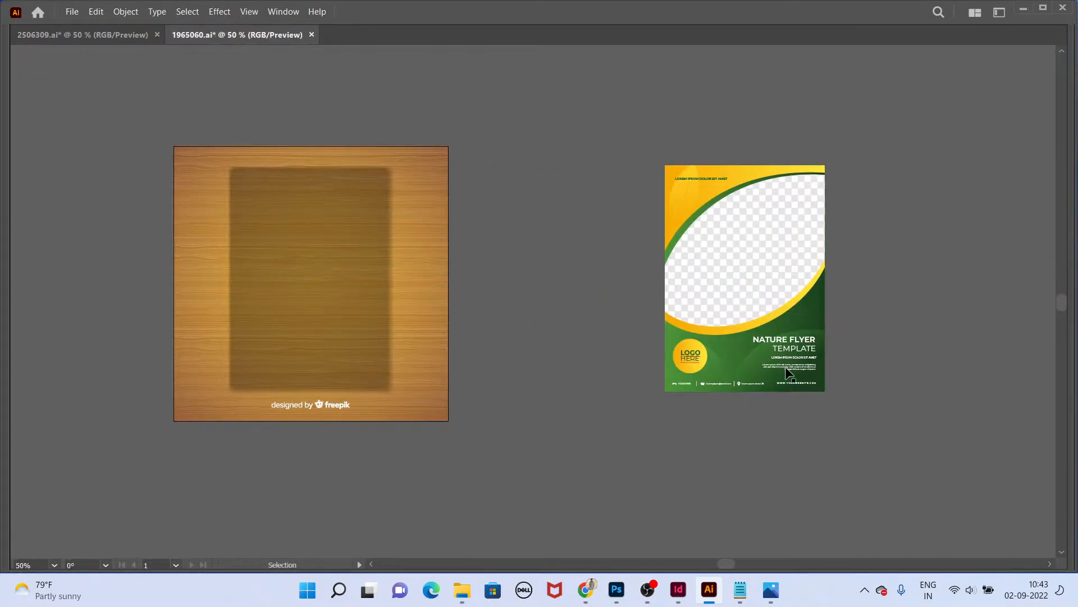
Step: Delete the NATURE FLYER TEMPLATE headline and its body text from the flyer
scroll(798, 314, up, 2)
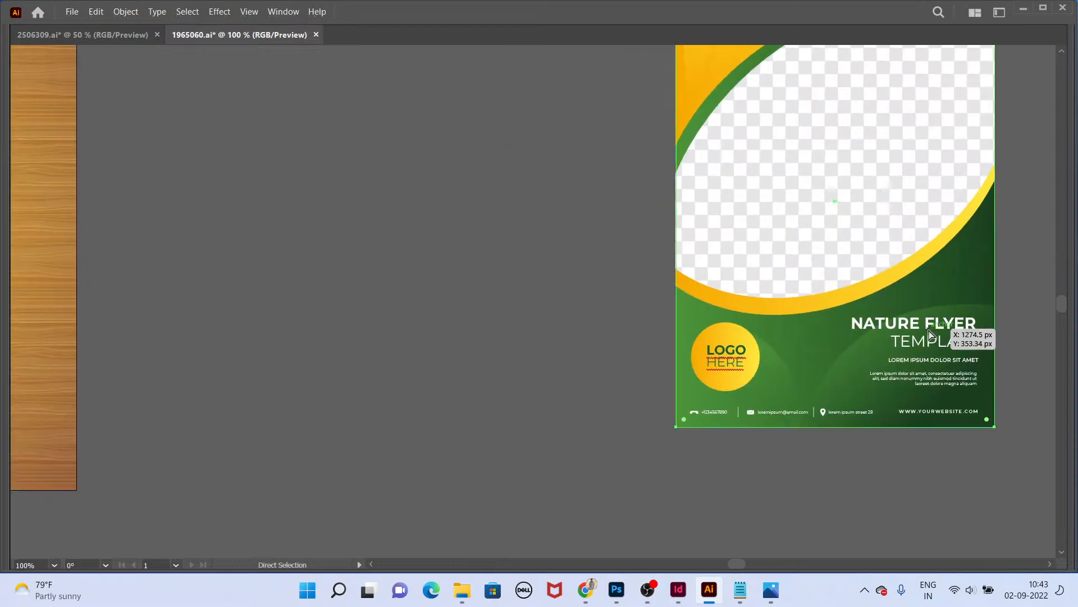
key(ctrl+z)
click(921, 320)
drag(809, 336, 840, 337)
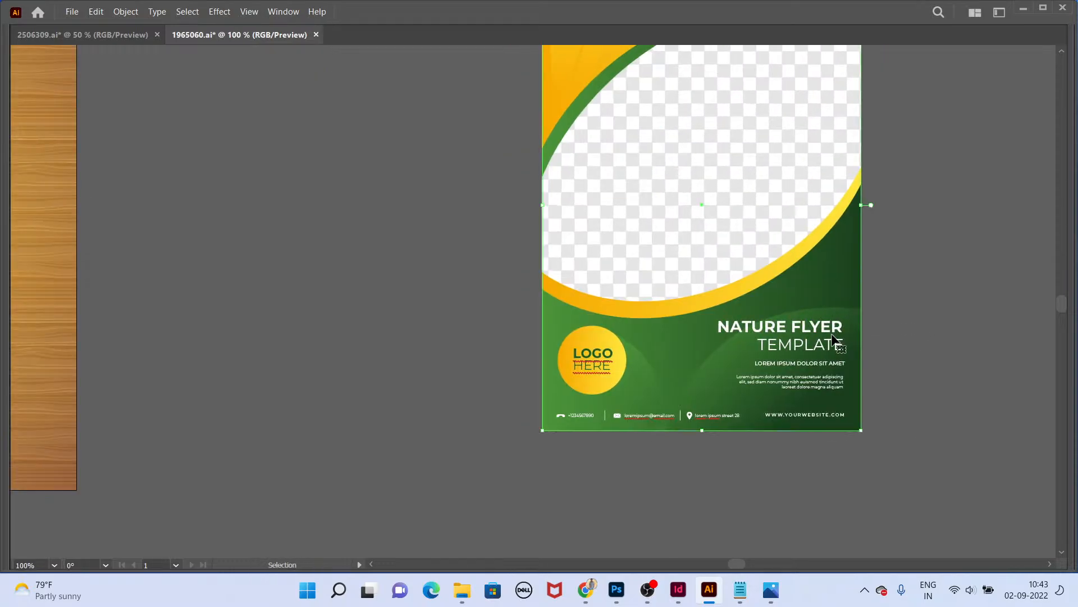
double_click(831, 338)
key(Delete)
Step: Delete the LOGO HERE text and the yellow logo circle
click(612, 362)
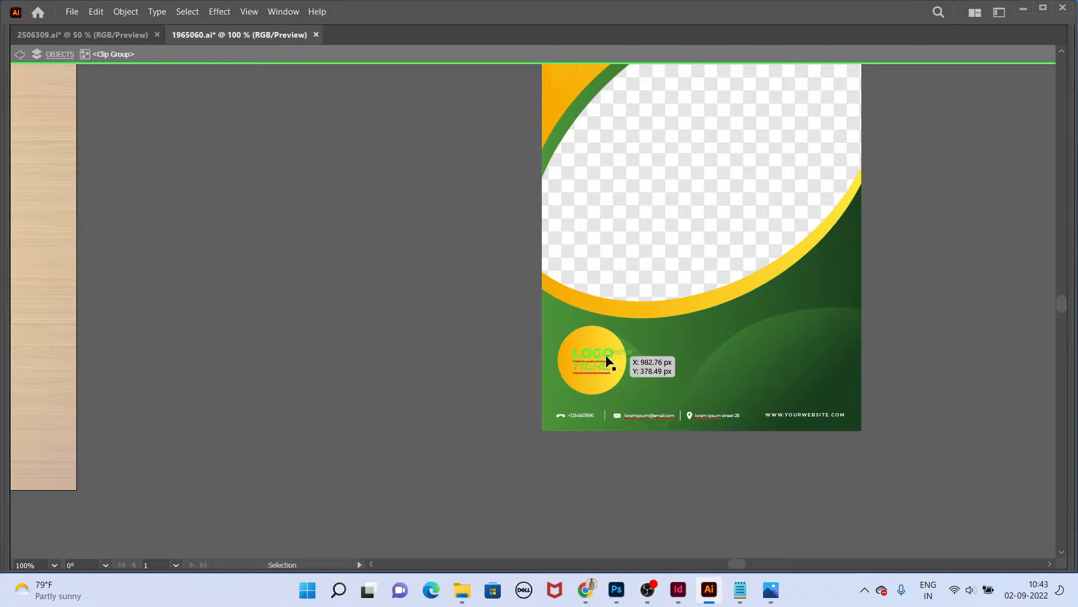
key(Delete)
click(609, 380)
key(Delete)
Step: Delete the phone, e-mail, address and website contact details and their dividers from the flyer's footer
click(624, 416)
key(Delete)
click(592, 416)
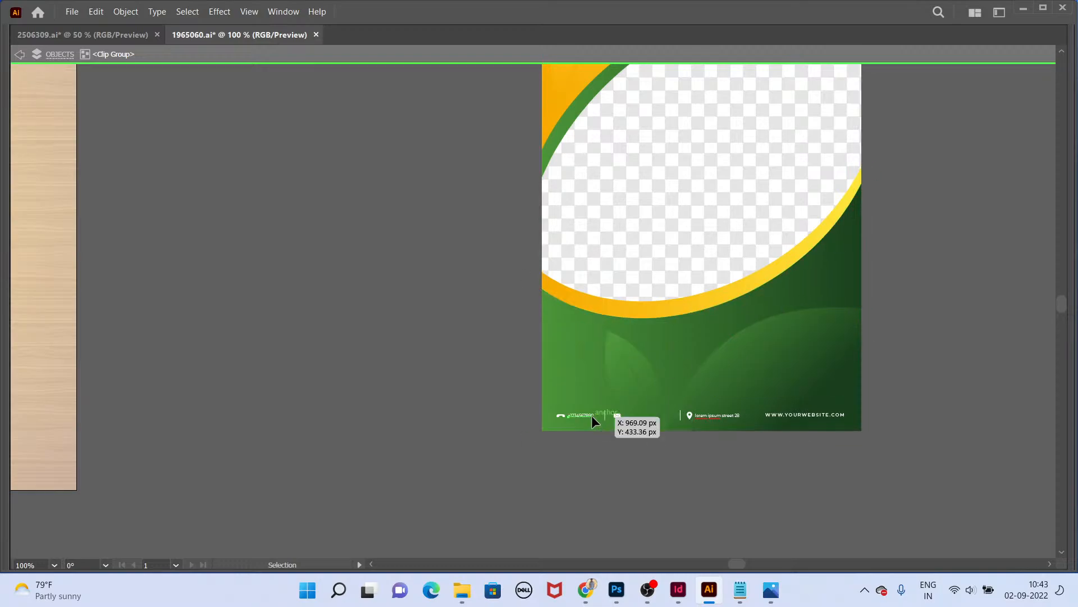
key(Delete)
click(621, 415)
click(615, 414)
key(Delete)
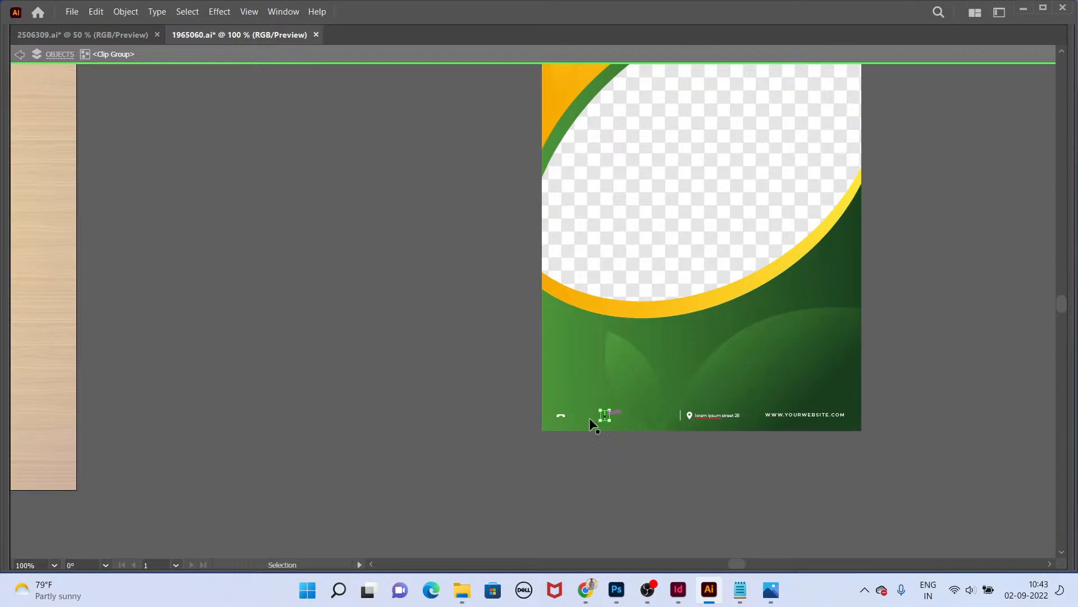
key(Delete)
click(558, 416)
key(Delete)
click(689, 414)
key(Delete)
drag(687, 414, 778, 419)
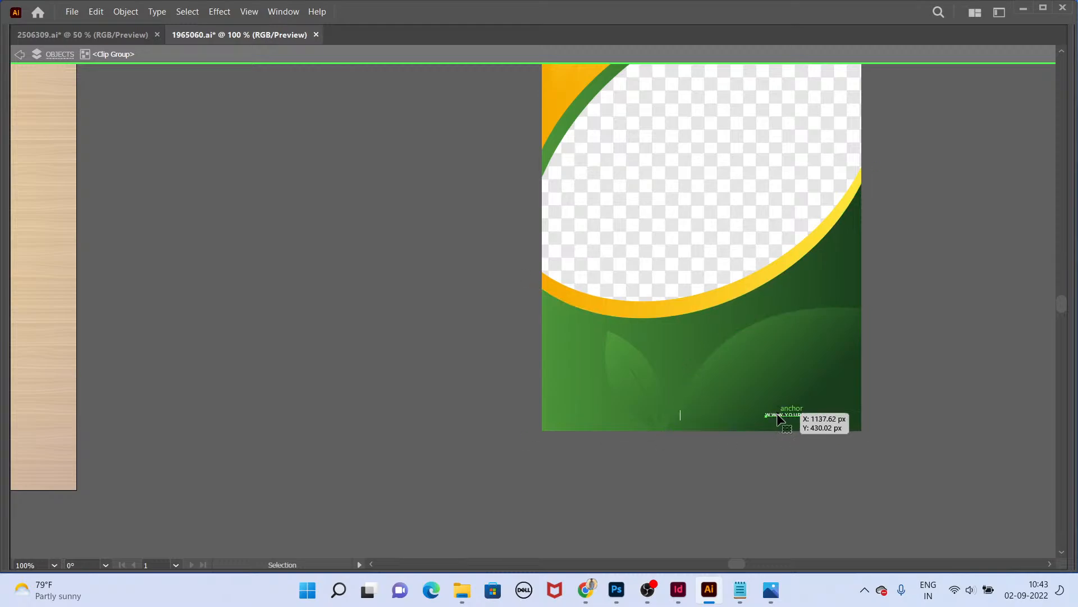
key(Delete)
click(680, 416)
key(Delete)
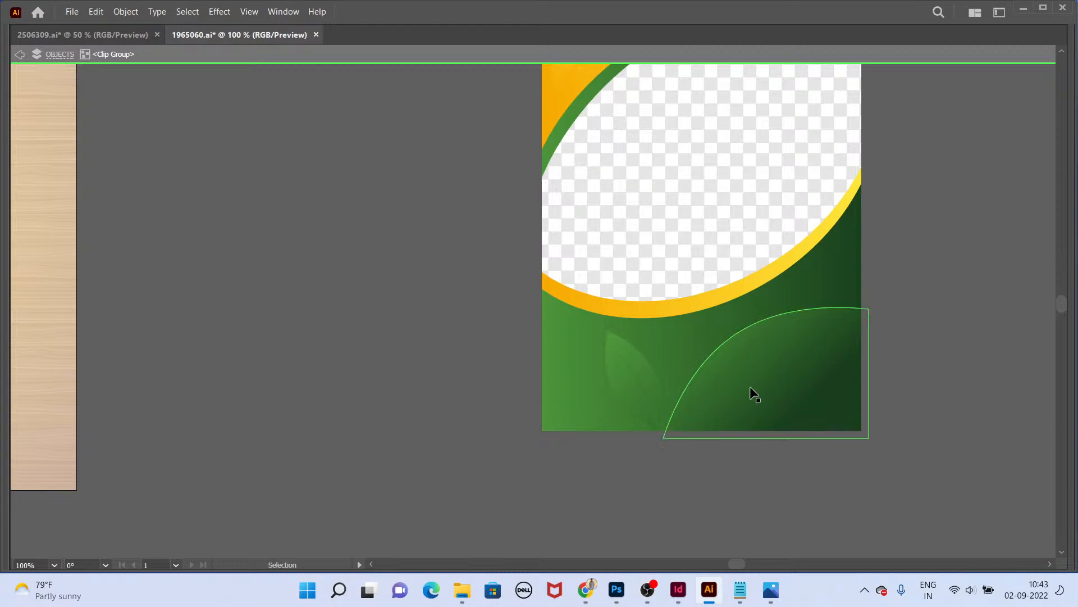
Step: Delete a leftover element near the top of the flyer
scroll(750, 386, up, 4)
click(659, 167)
key(Delete)
Step: Exit the group, select the whole flyer and cut it
double_click(951, 247)
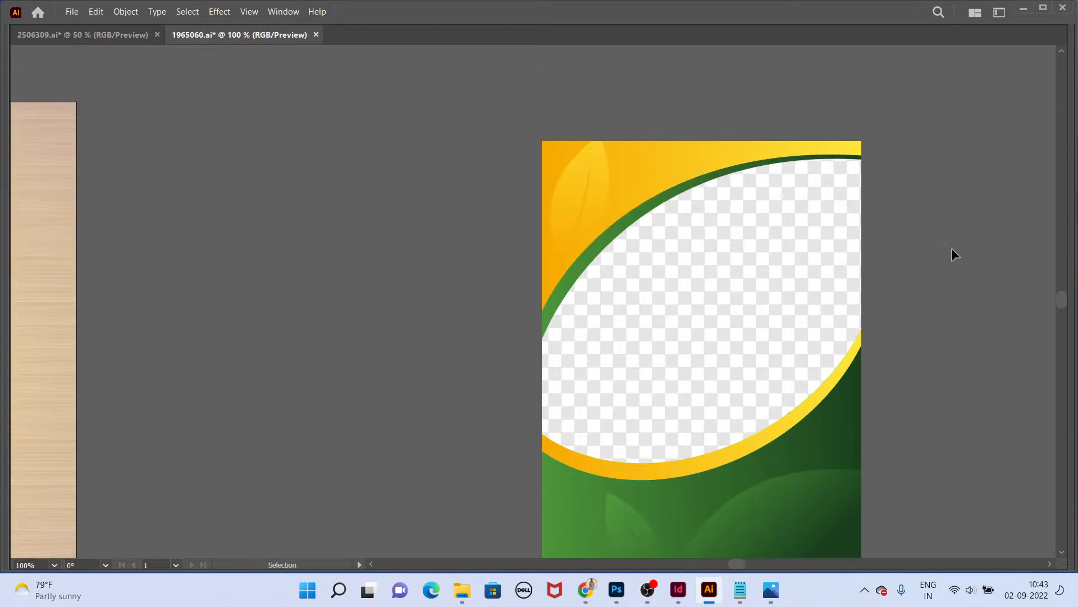
drag(871, 376, 784, 236)
click(770, 279)
key(ctrl+x)
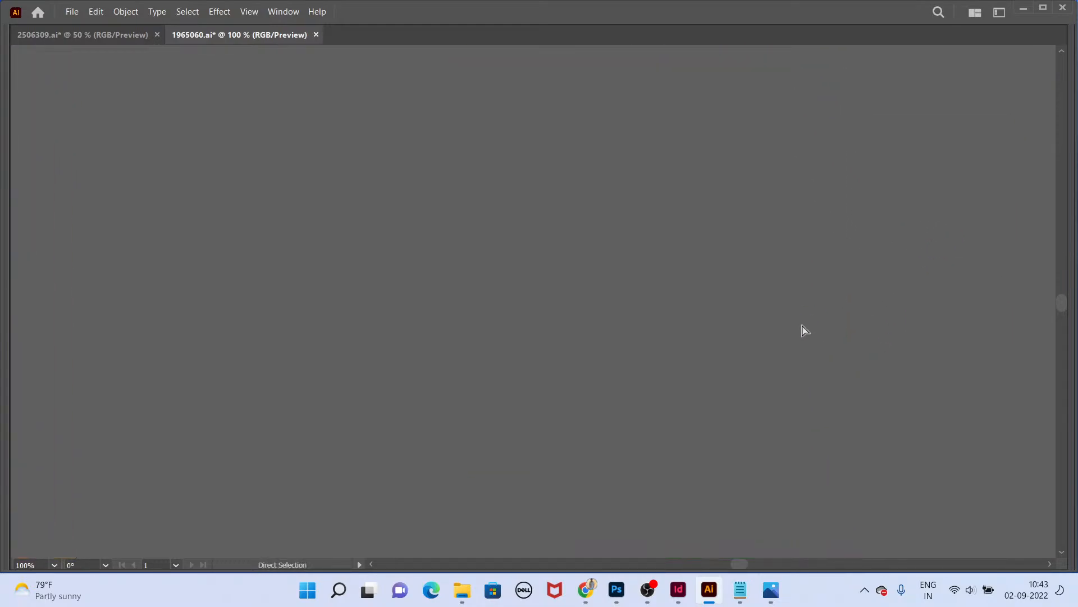
key(ctrl+n)
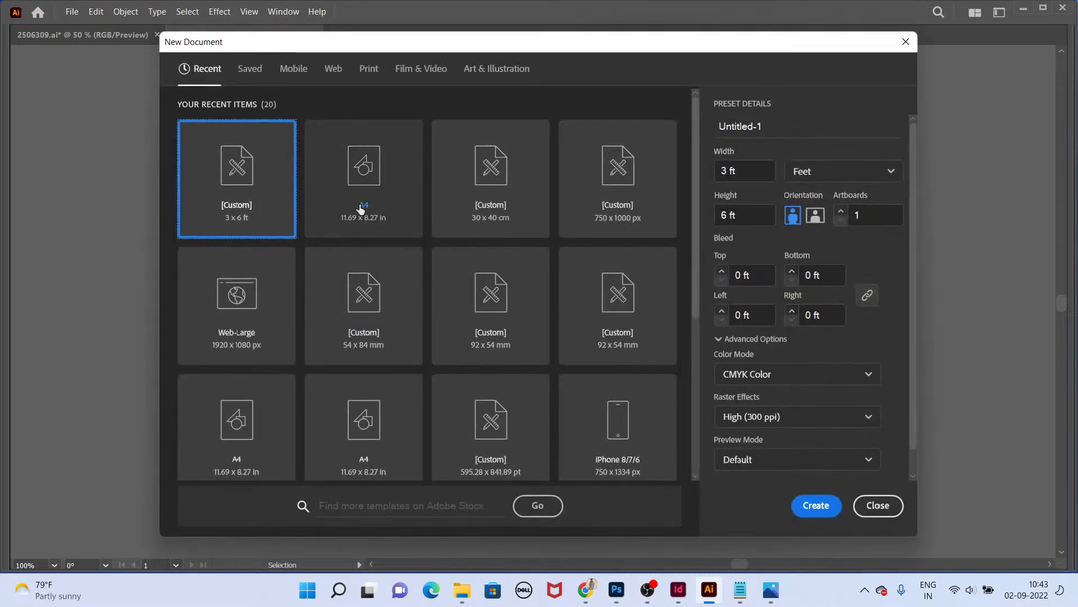
key(Escape)
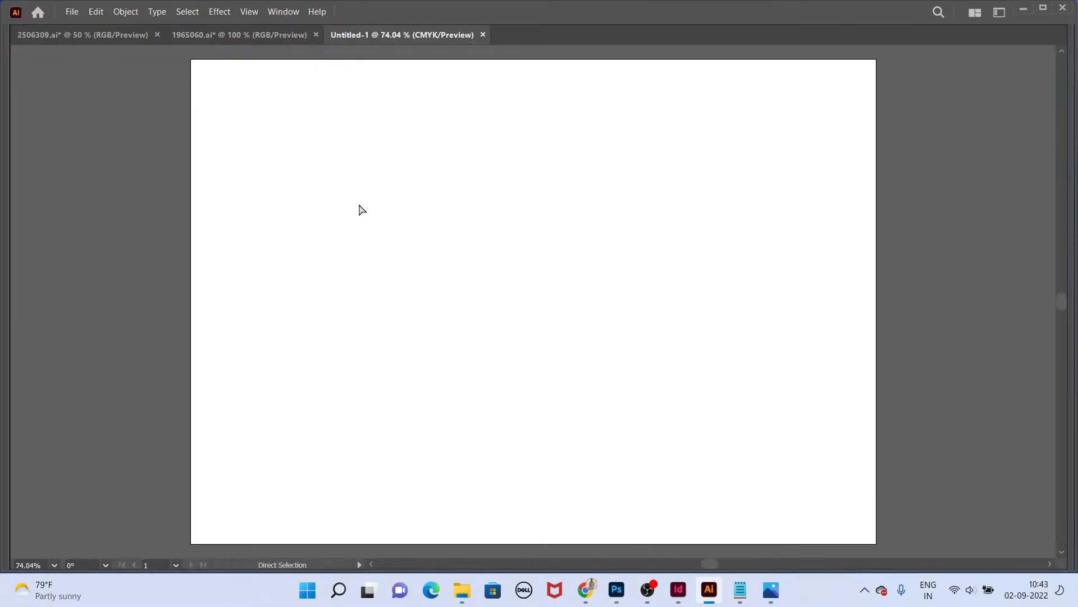
key(ctrl+w)
Step: Create a new A4 document in portrait orientation
key(ctrl+n)
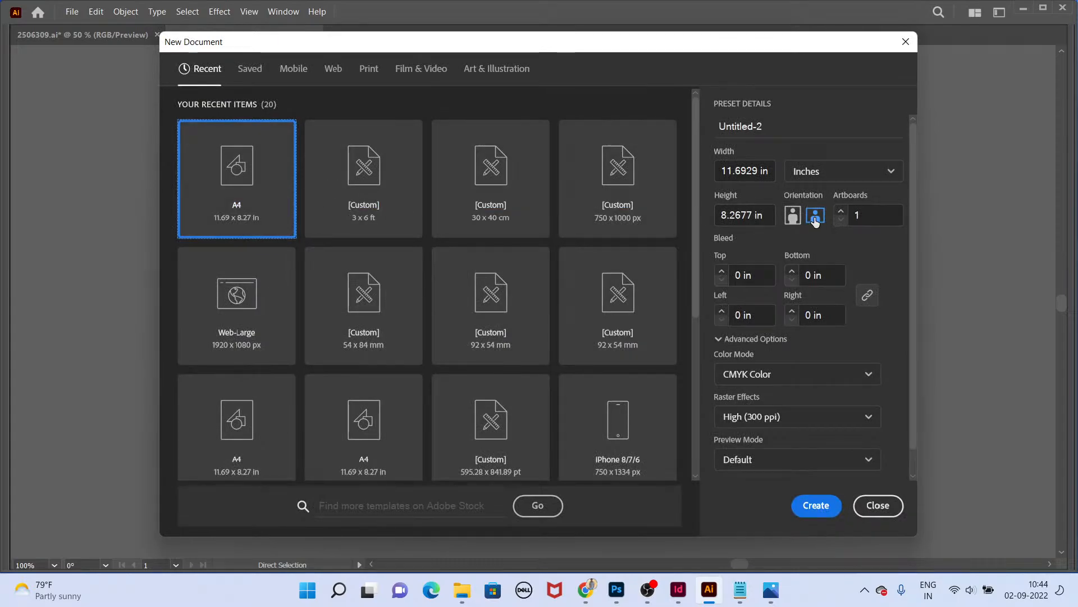
click(792, 215)
click(816, 505)
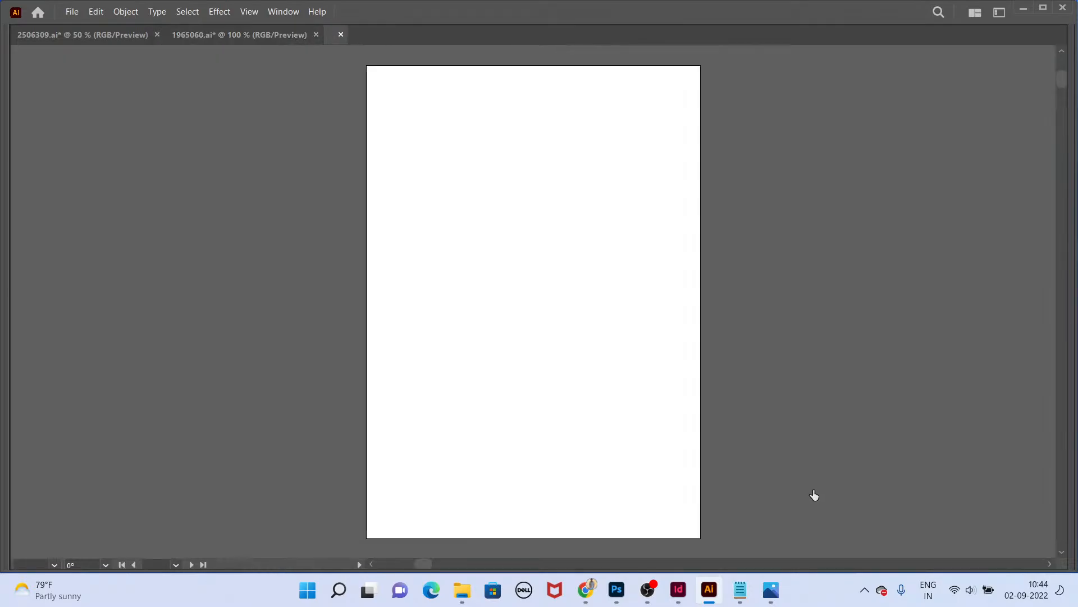
Step: Paste the flyer into the new document and scale it with Free Transform to fill the artboard
key(ctrl+v)
drag(465, 203, 403, 83)
key(e)
drag(530, 293, 756, 497)
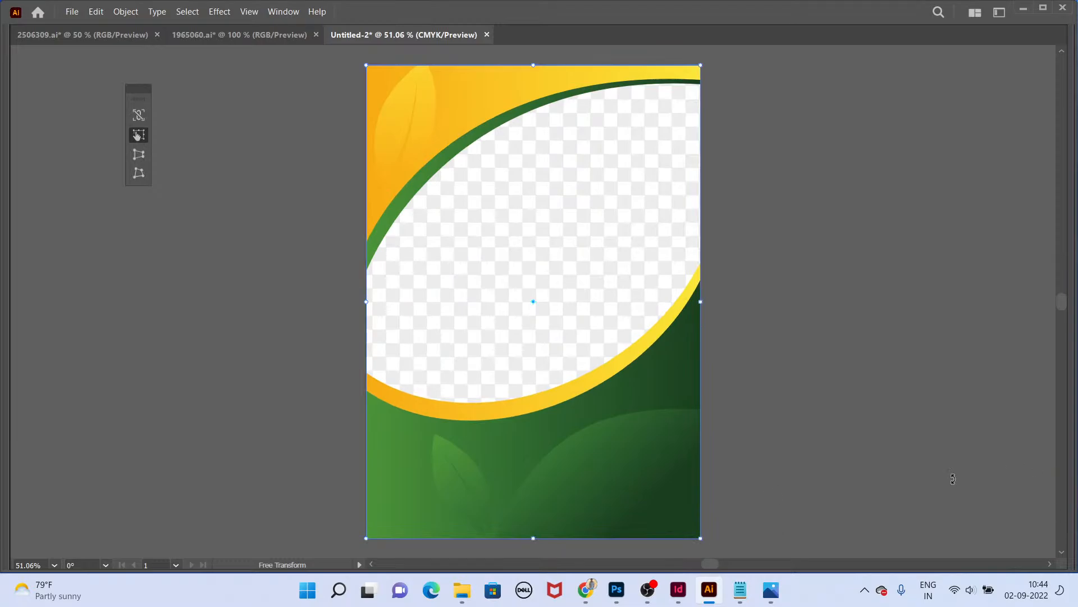
Step: Enter the flyer's clip group and delete the transparent photo placeholder inside the circle
scroll(801, 550, up, 3)
scroll(774, 493, down, 2)
drag(661, 251, 683, 331)
key(v)
double_click(627, 254)
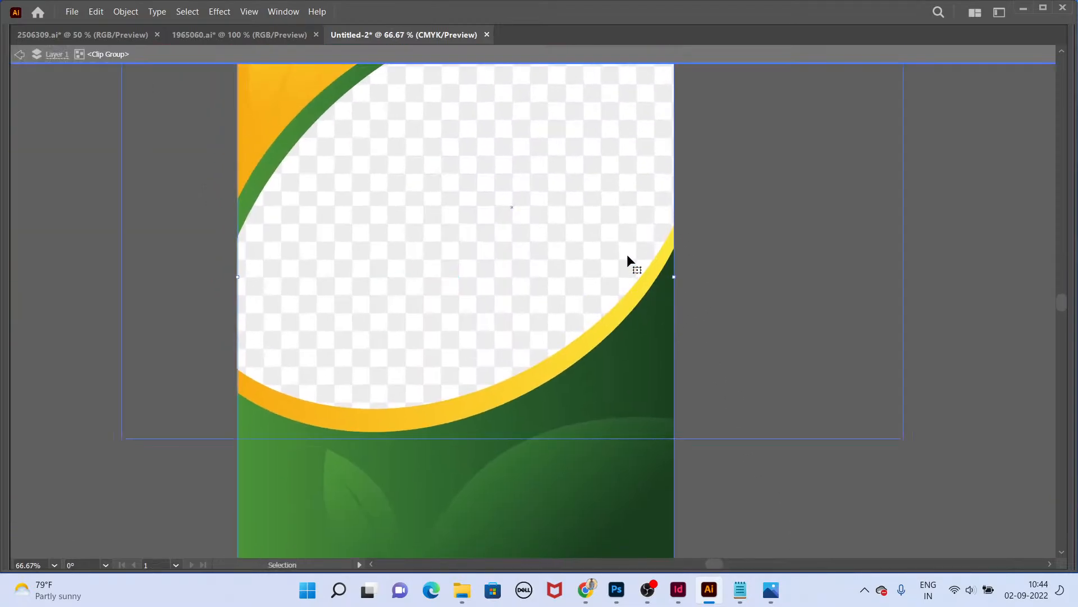
drag(626, 256, 735, 213)
key(ctrl+z)
key(Delete)
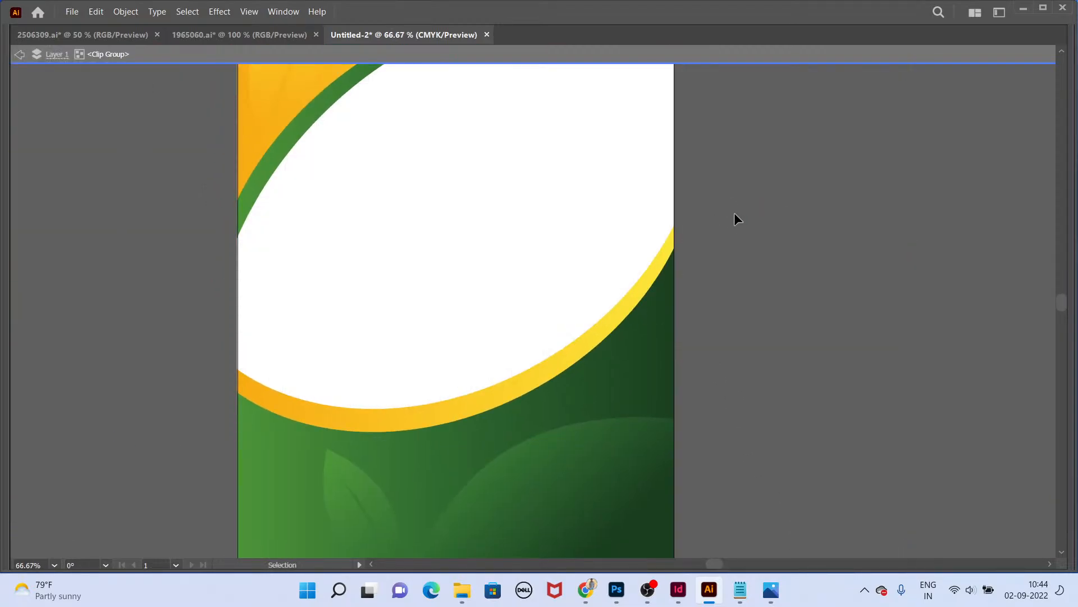
Step: Delete a stray element near the flyer's right edge and exit the group
drag(605, 214, 727, 188)
key(ctrl+z)
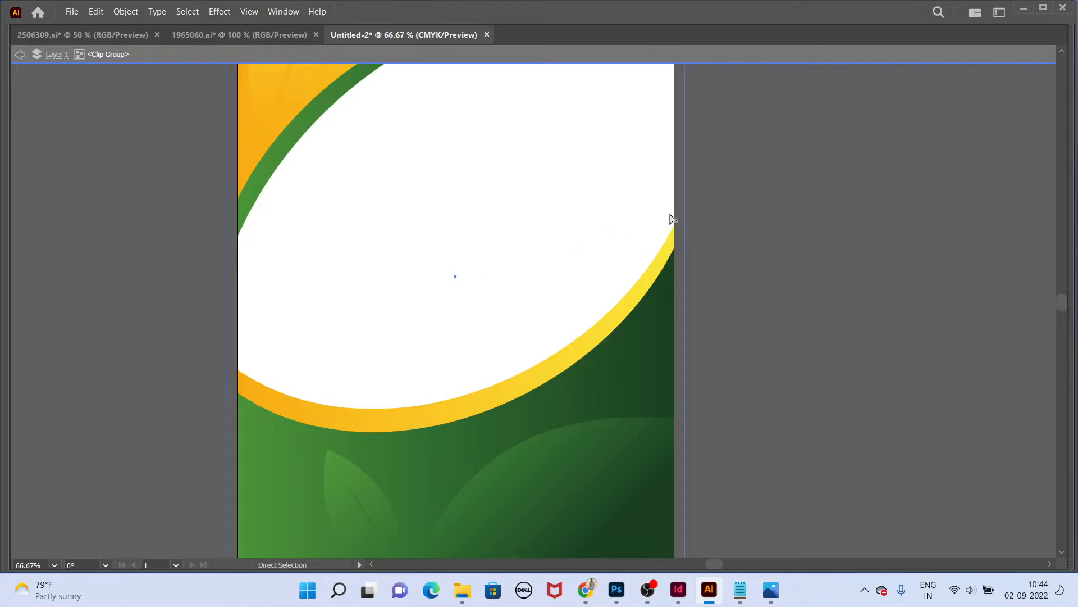
drag(621, 215, 841, 204)
key(Delete)
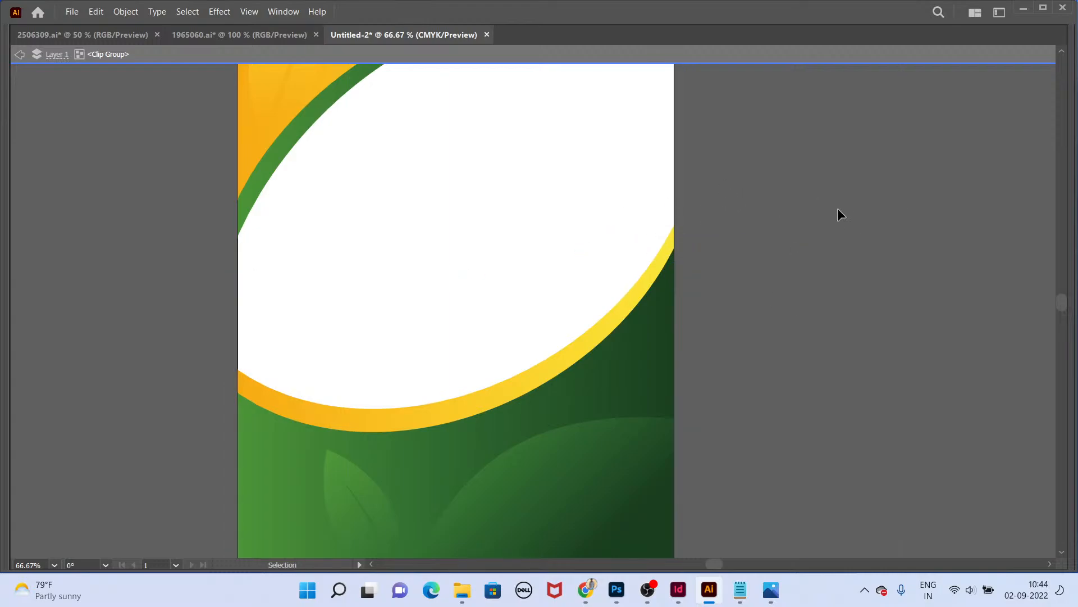
click(645, 210)
key(ctrl+minus)
double_click(807, 248)
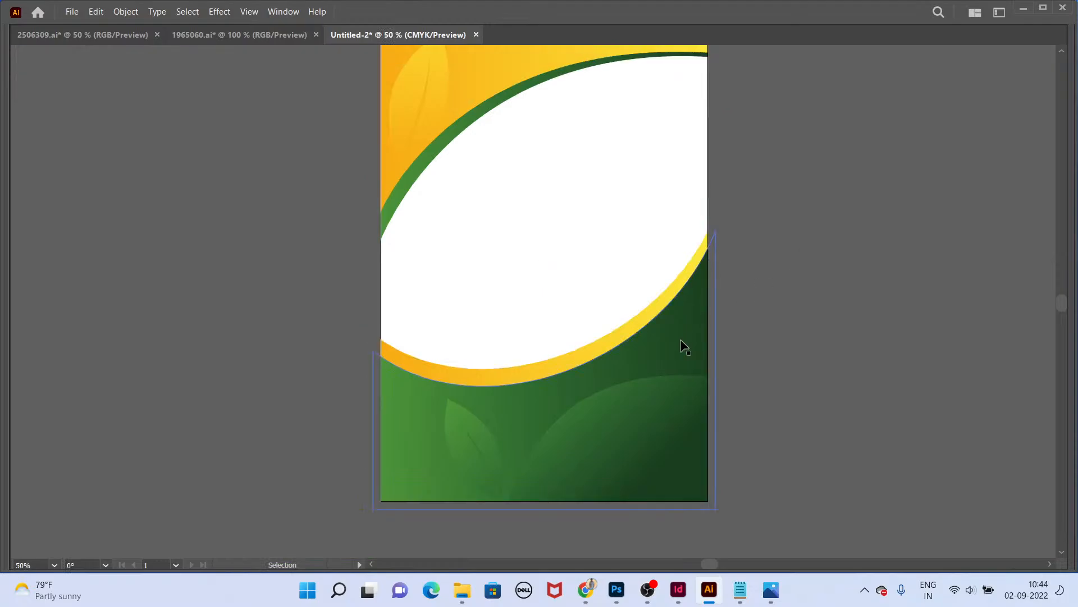
drag(681, 342, 917, 343)
key(ctrl+z)
click(72, 12)
mouse_move(84, 272)
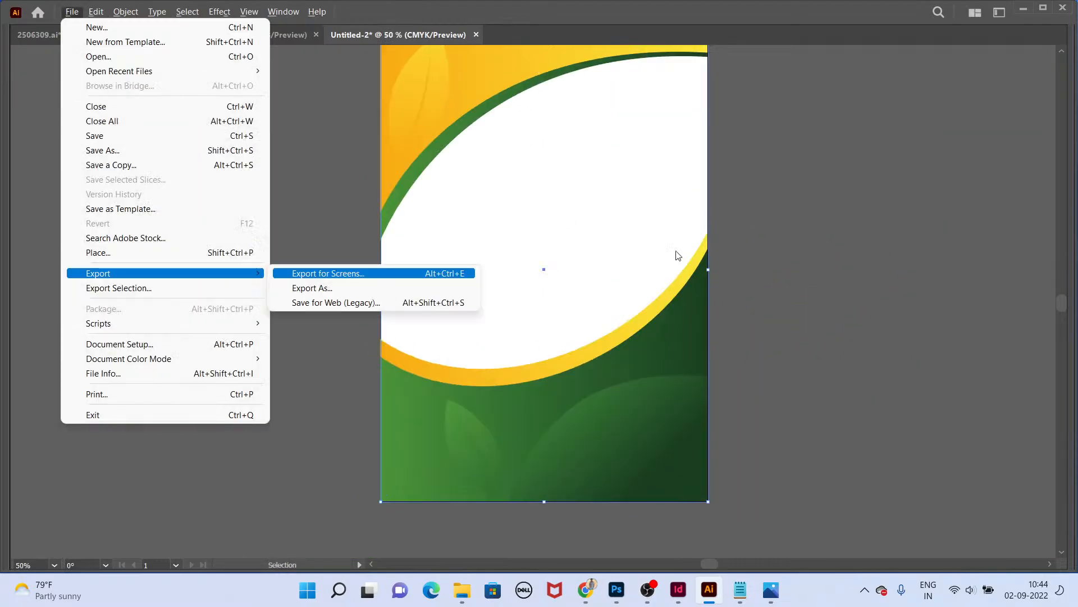
click(444, 286)
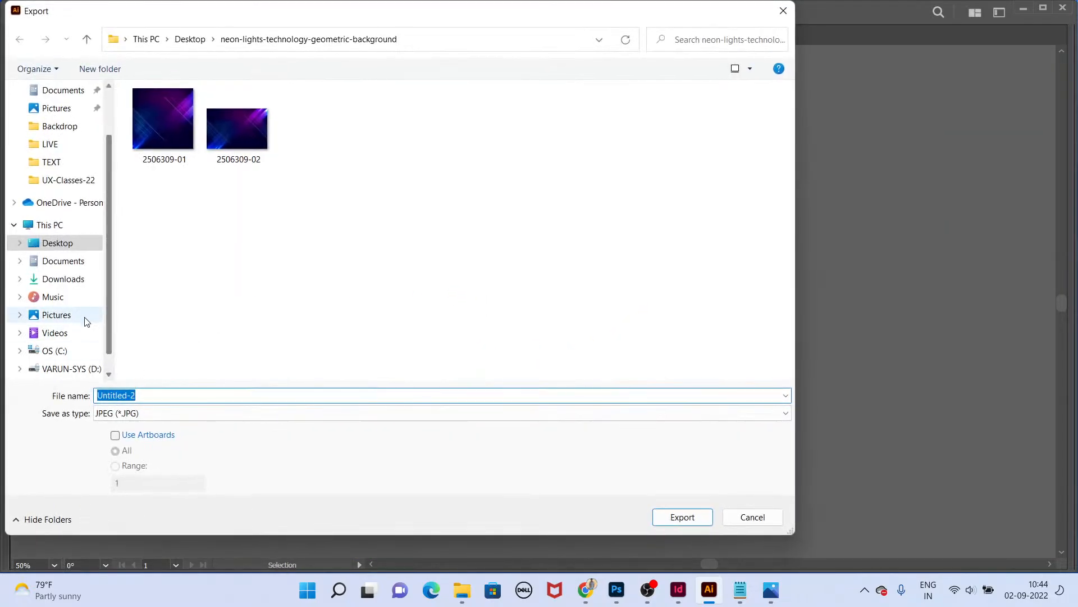
click(71, 246)
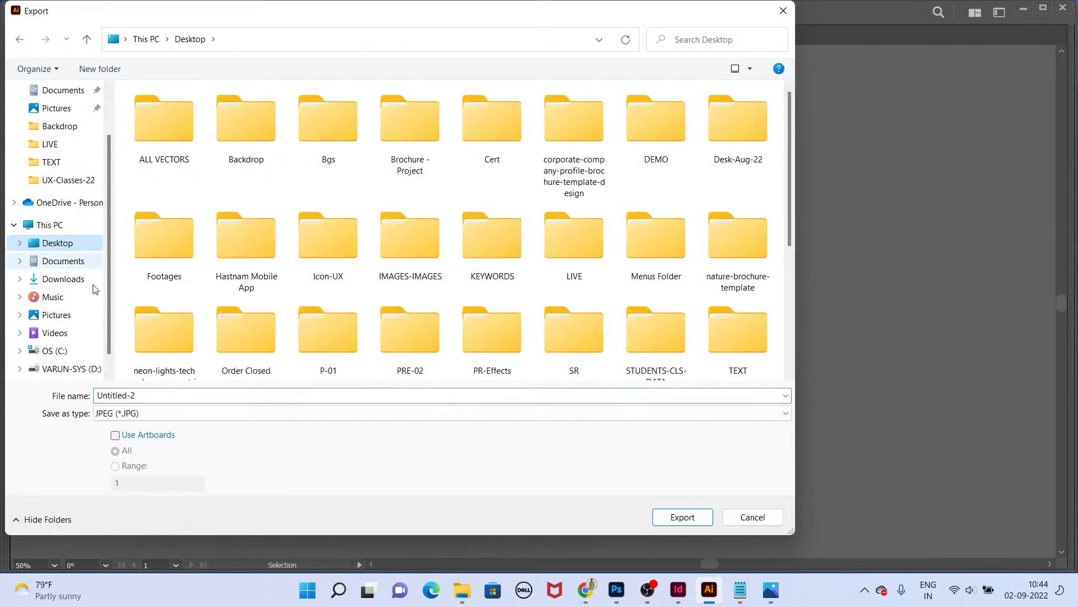
click(187, 412)
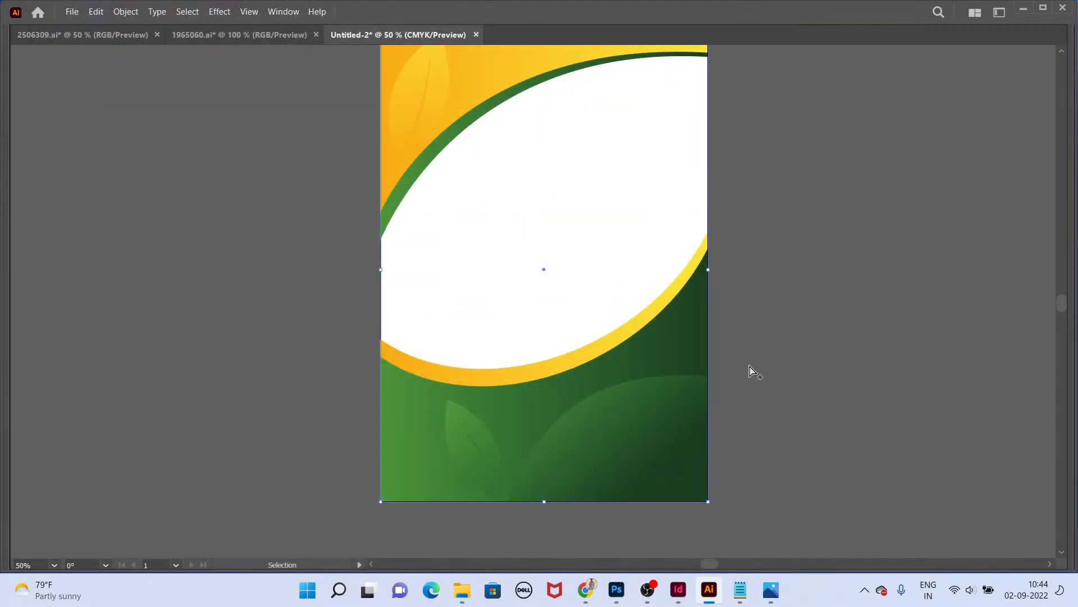
scroll(748, 369, down, 1)
drag(688, 370, 929, 349)
click(890, 290)
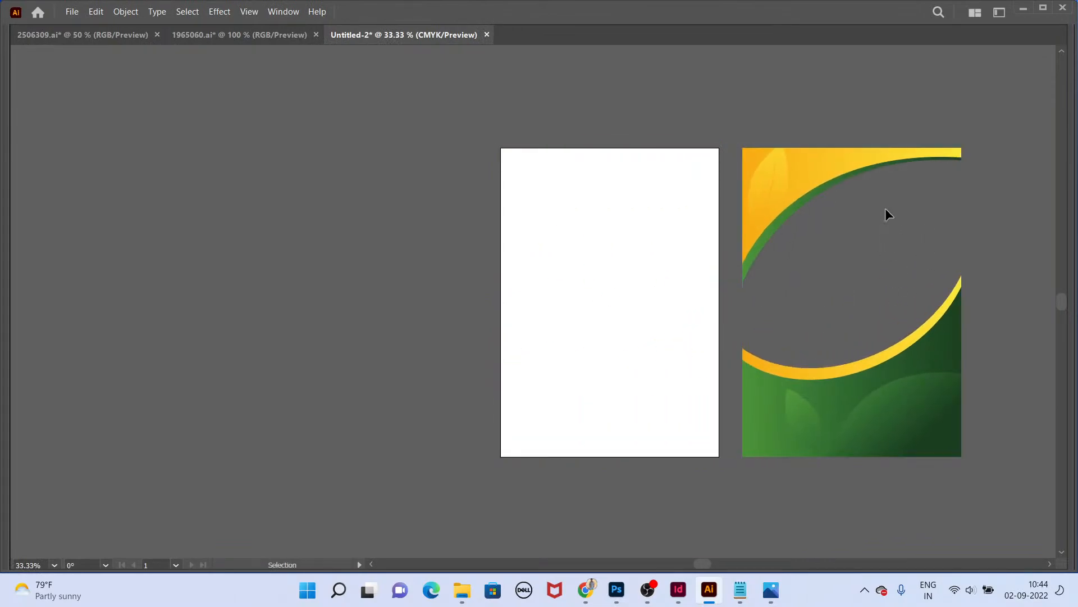
key(ctrl+z)
key(alt+f)
key(e)
click(373, 307)
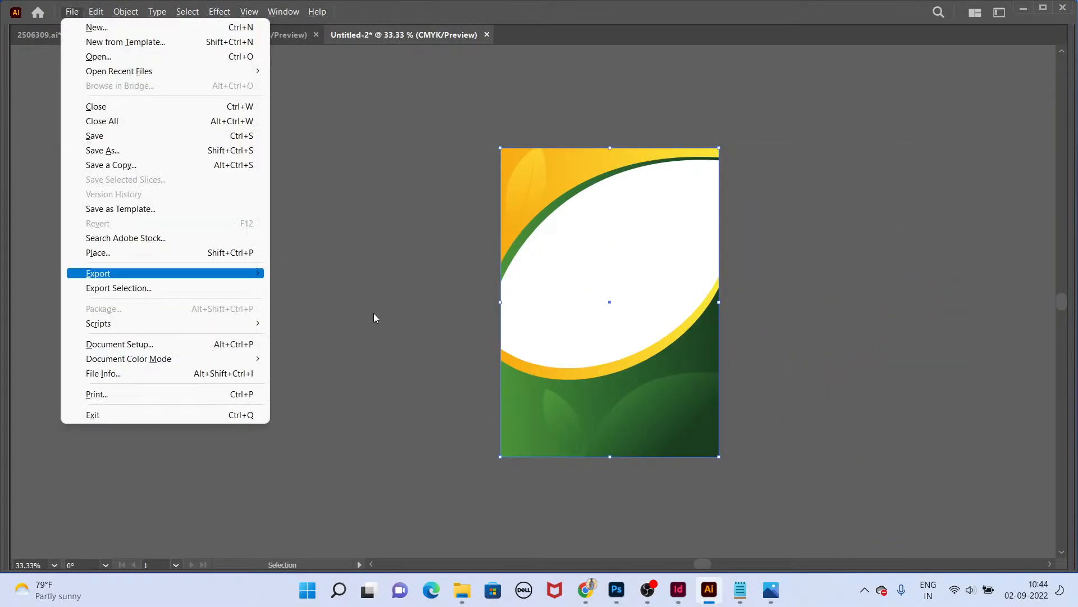
key(Escape)
key(ctrl+s)
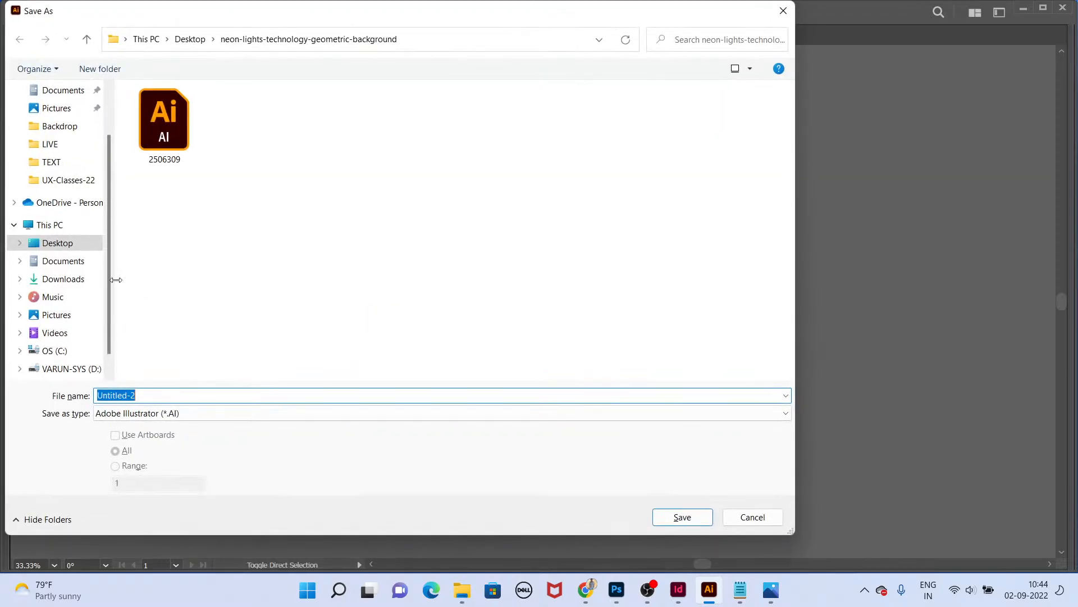
click(78, 242)
click(241, 395)
key(Escape)
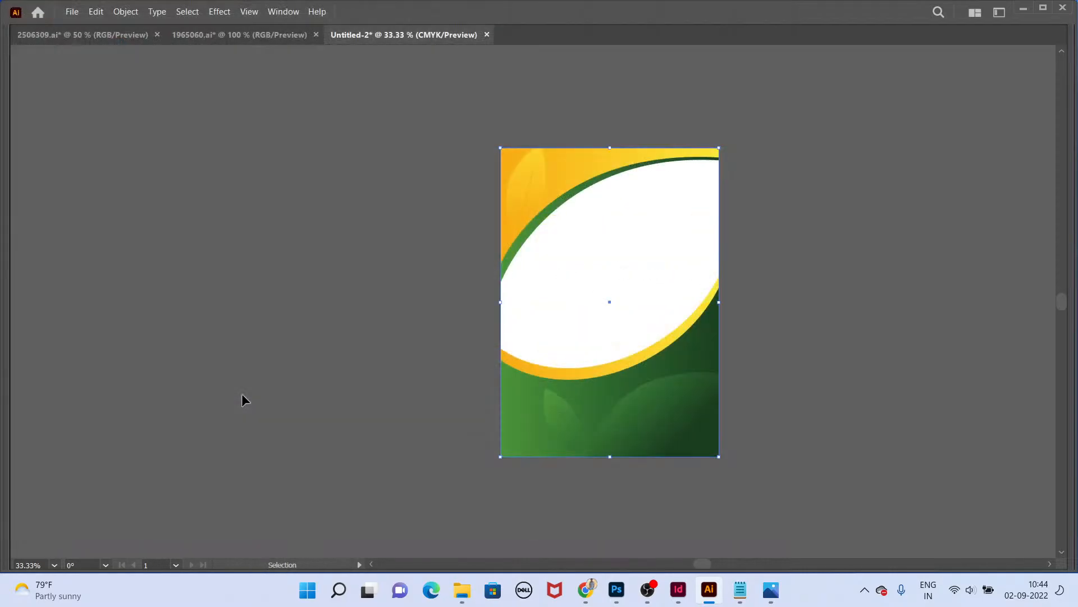
Step: Save the cover as Bg-Cover on the Desktop in Illustrator EPS format using artboards, as Illustrator 2020 EPS
key(ctrl+s)
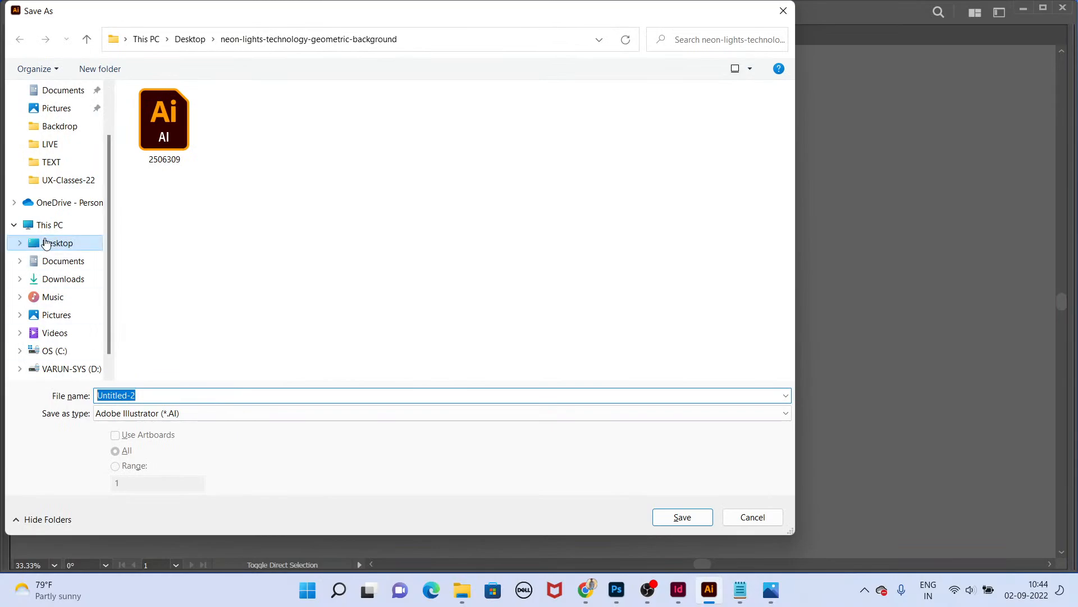
click(46, 243)
click(162, 394)
text(bG)
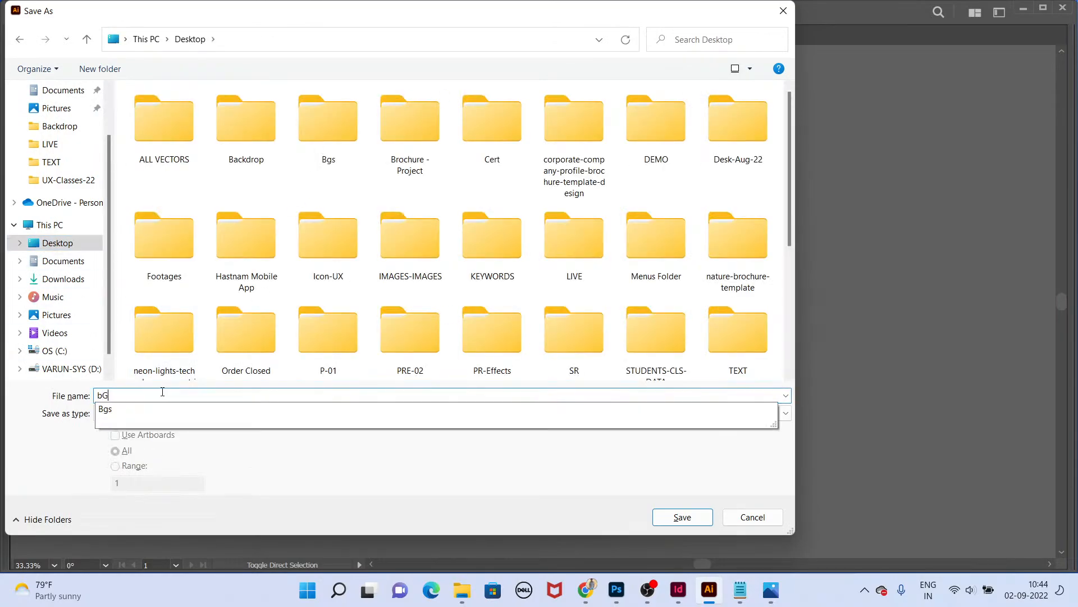
key(BackSpace)
key(BackSpace)
text(Bg*)
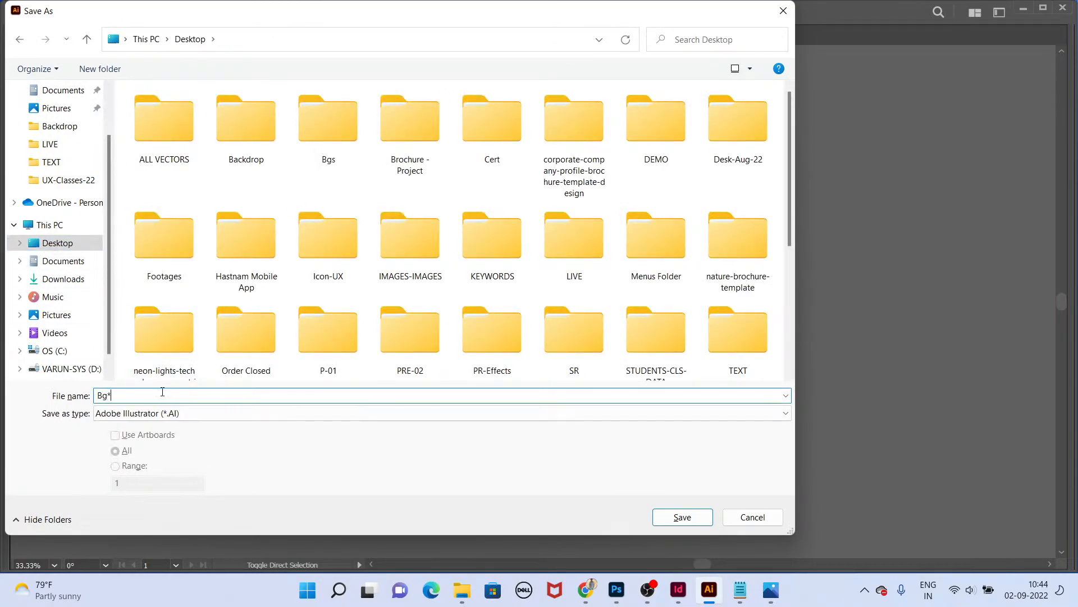
key(BackSpace)
click(197, 416)
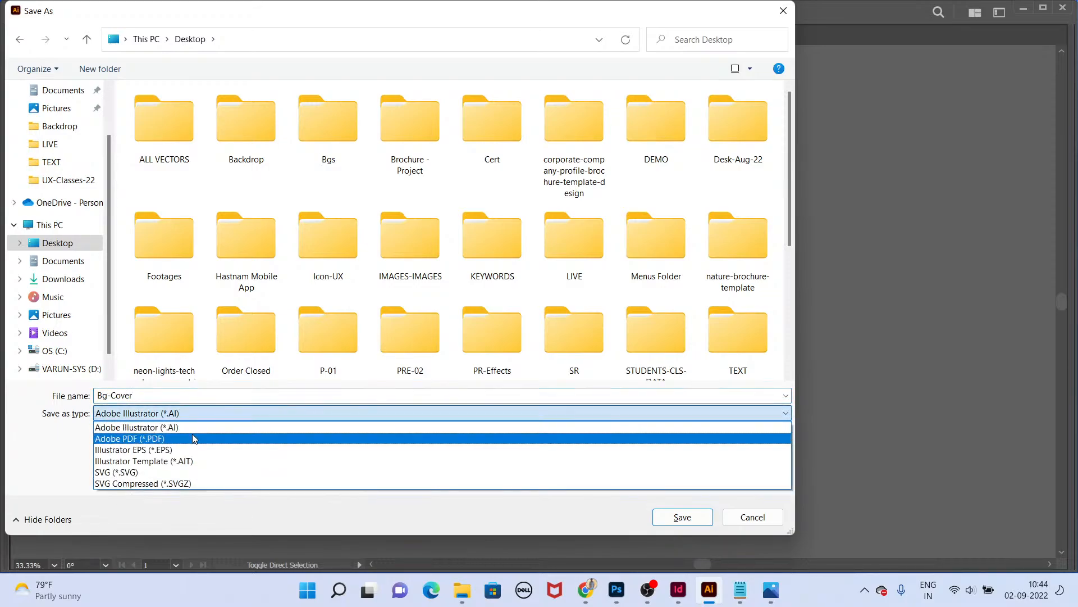
click(192, 434)
click(158, 438)
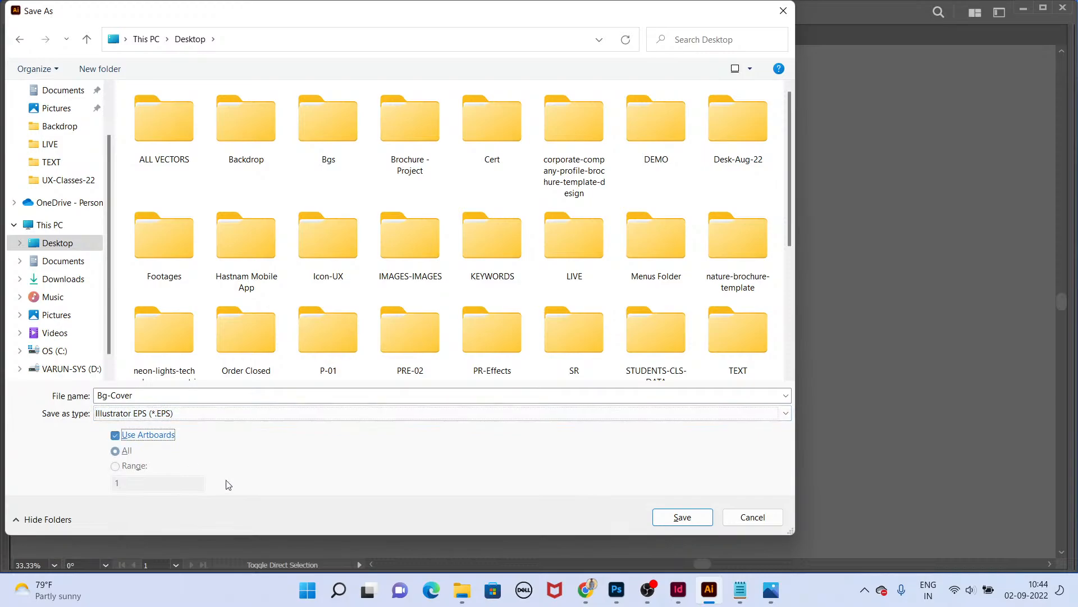
click(673, 517)
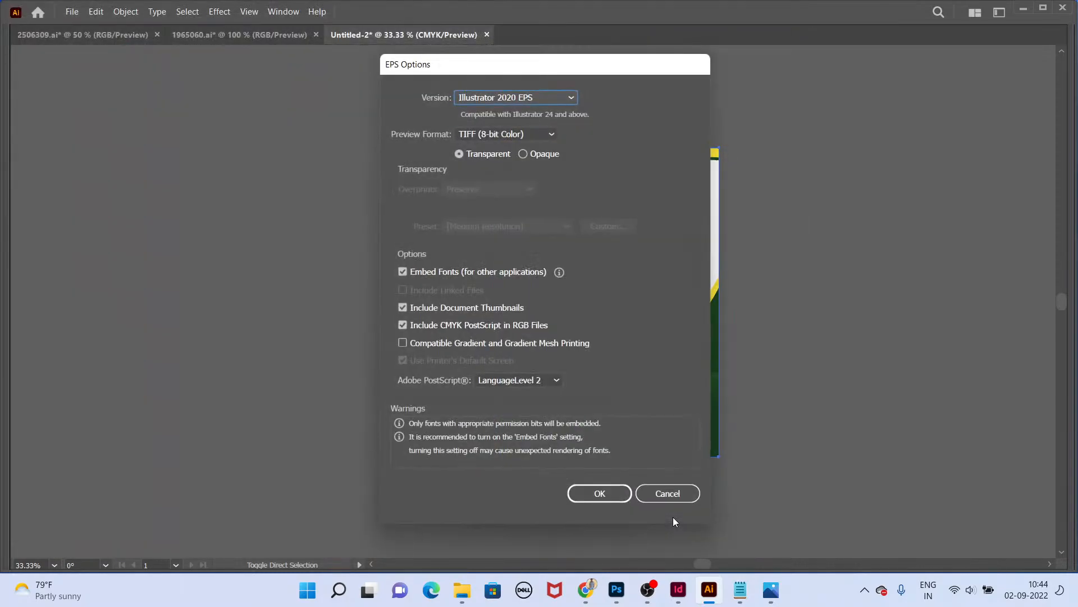
key(Return)
Step: Check the saved Bg-Cover EPS files on the desktop and switch back to the Book Design InDesign document
key(super+d)
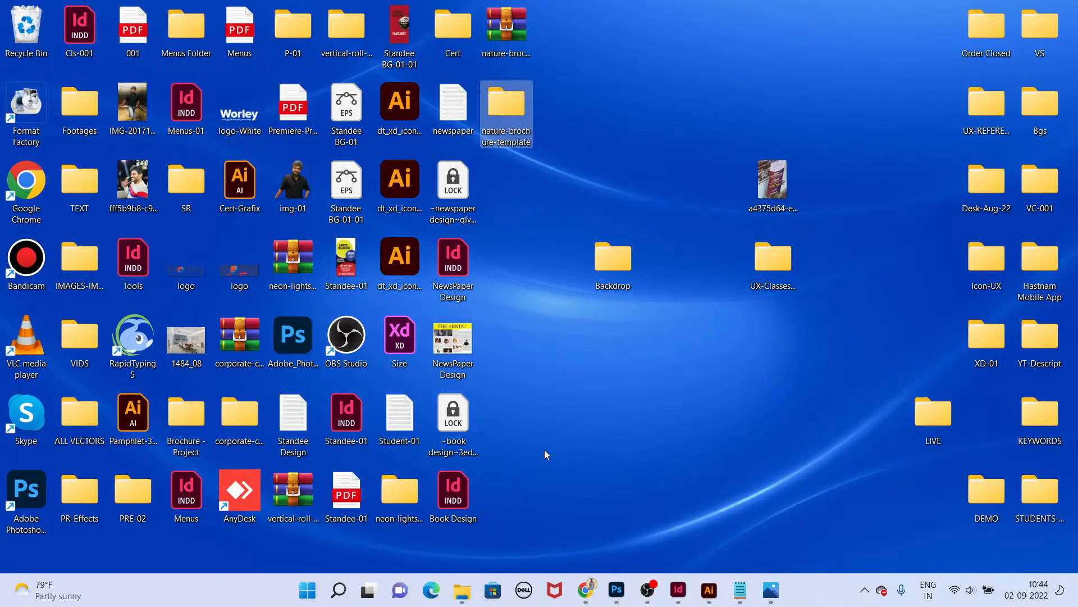
click(511, 267)
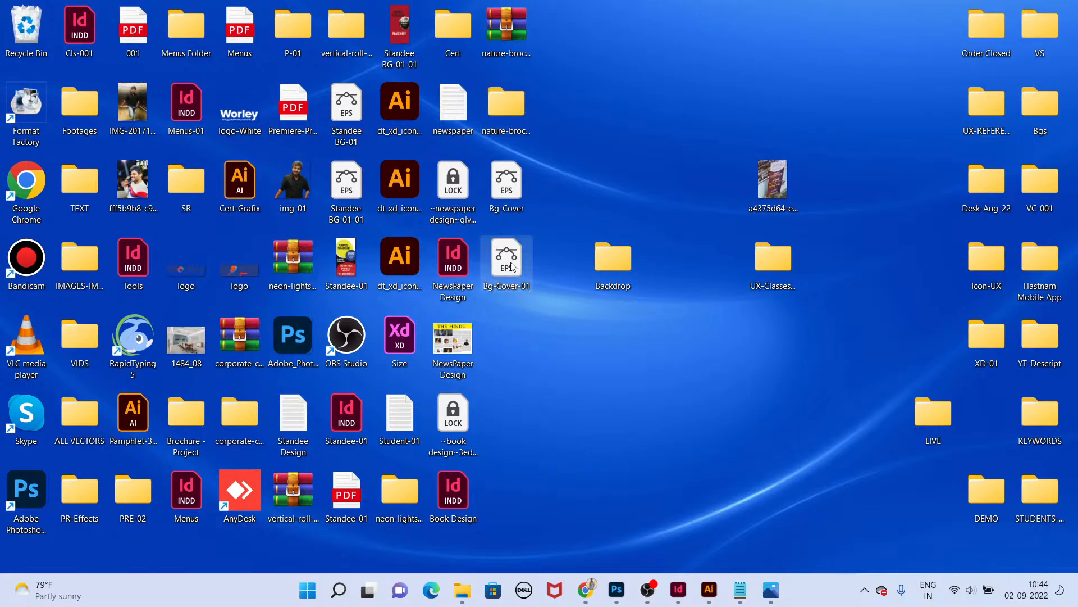
key(alt+Tab)
key(alt+Tab)
key(alt+Tab)
key(alt+Tab)
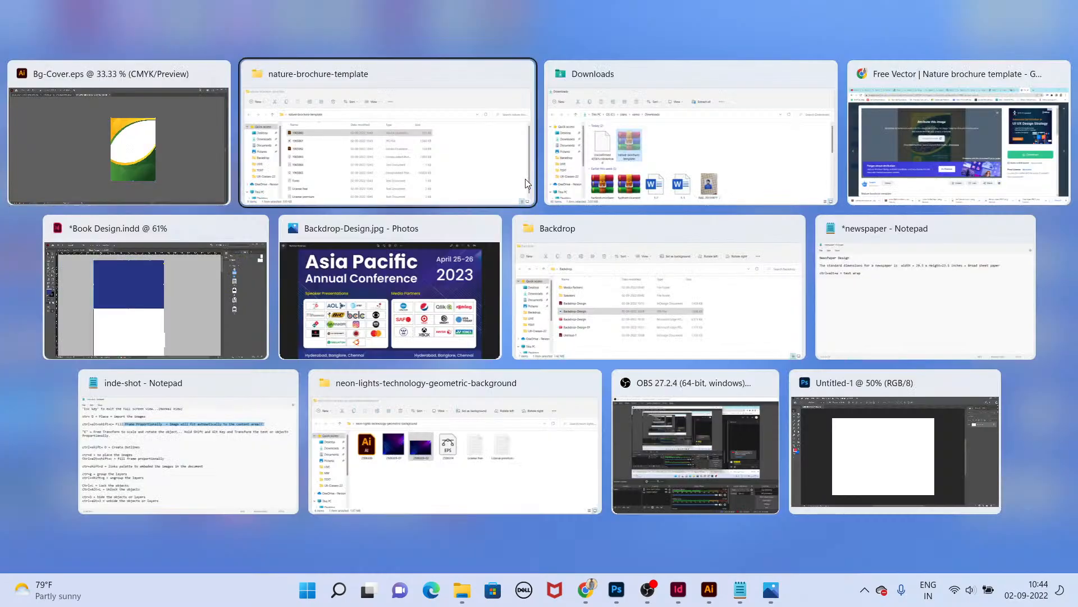
key(alt+Tab)
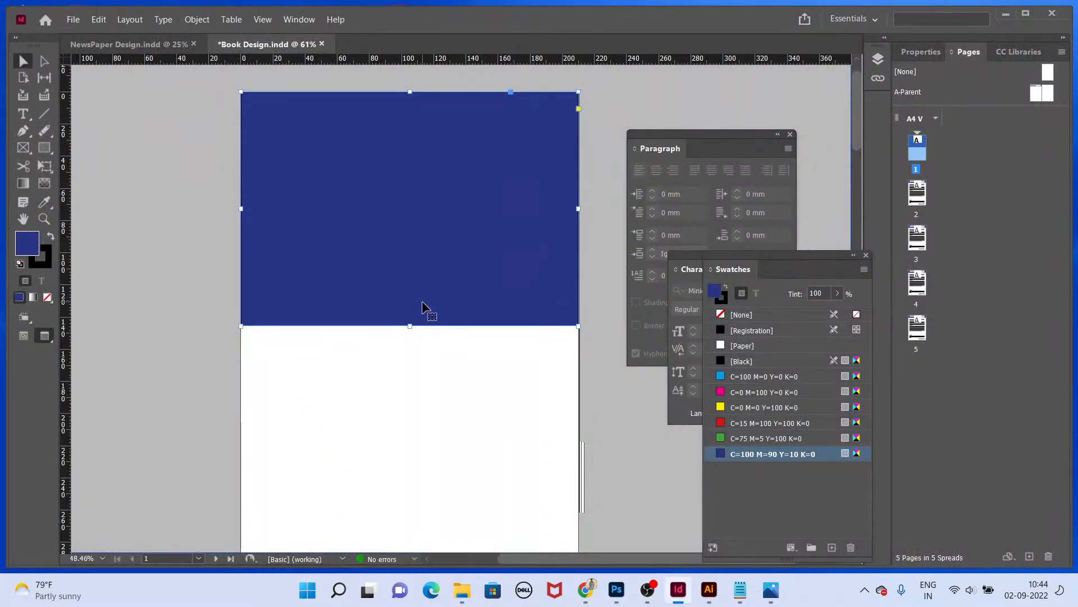
key(super+d)
key(super+d)
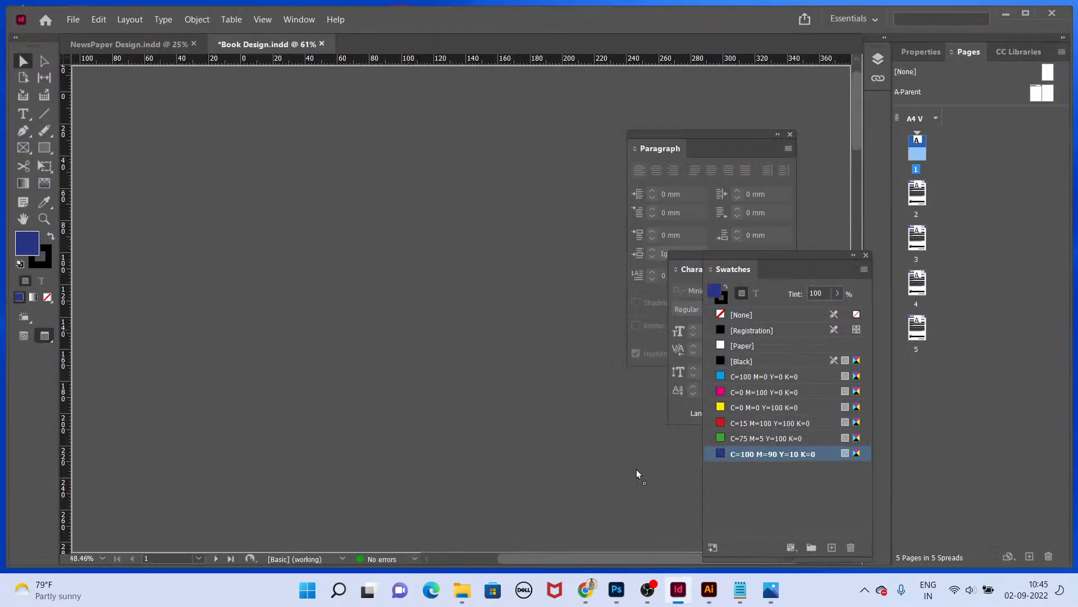
Step: Undo the last three changes to remove the blue header from page 1
mouse_move(630, 461)
mouse_down()
mouse_move(370, 170)
mouse_move(244, 91)
mouse_up()
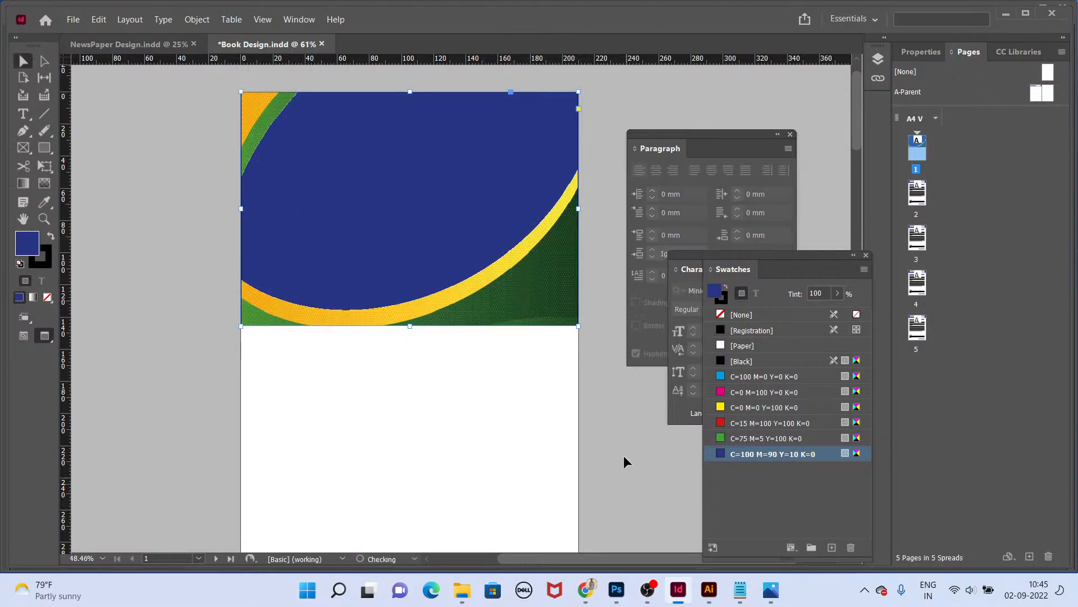
key(ctrl+z)
key(ctrl+z)
key(ctrl+z)
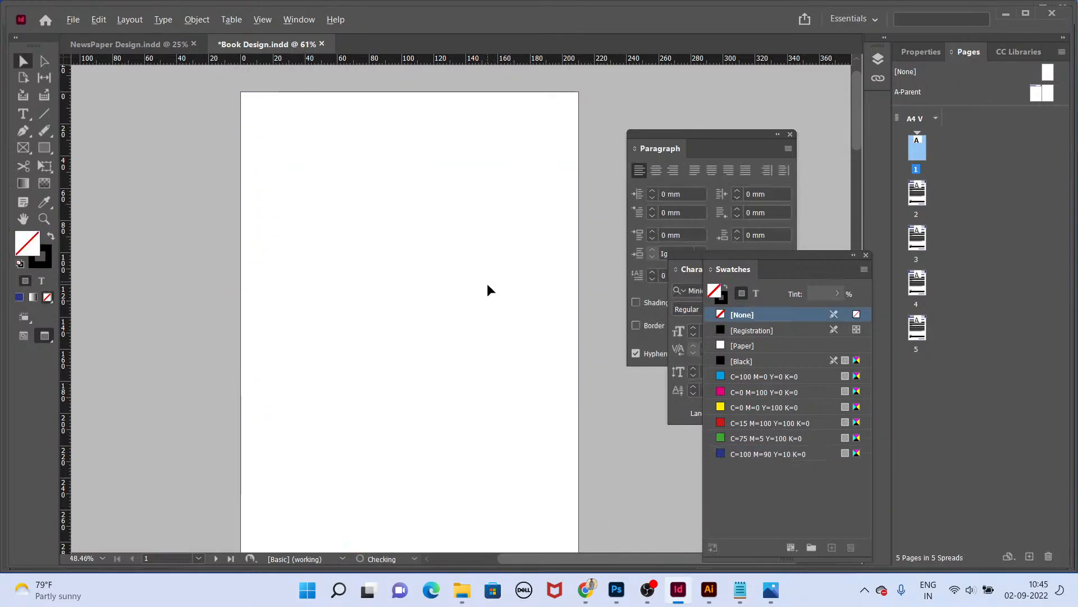
Step: Place the Bg-Cover EPS file from the desktop onto page 1, anchored at the page's top-left corner
key(alt+Tab)
key(alt+Tab)
key(super+d)
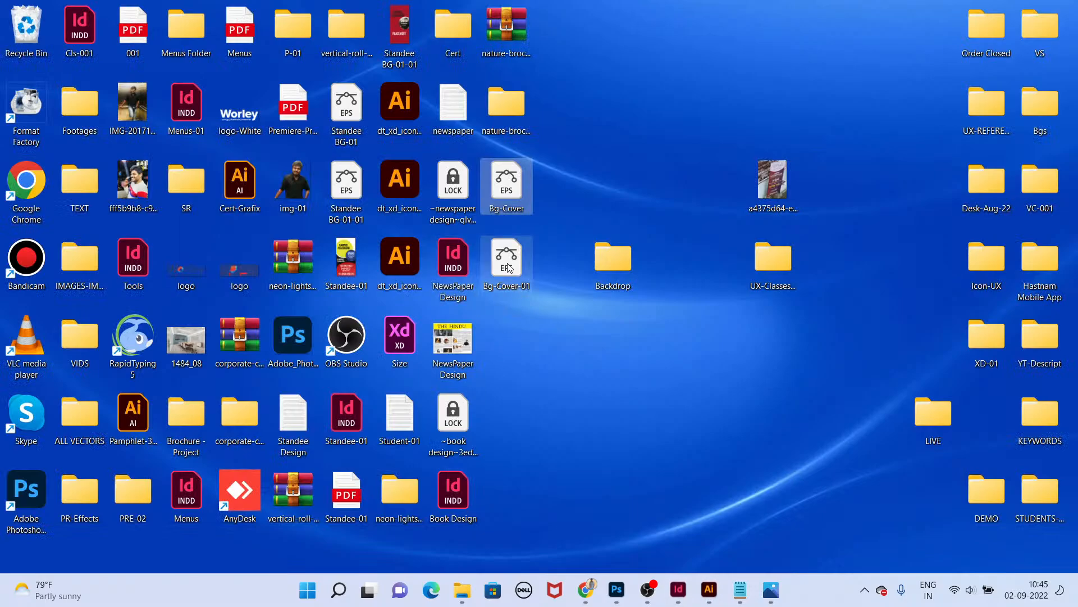
drag(507, 207, 407, 344)
key(alt+Tab)
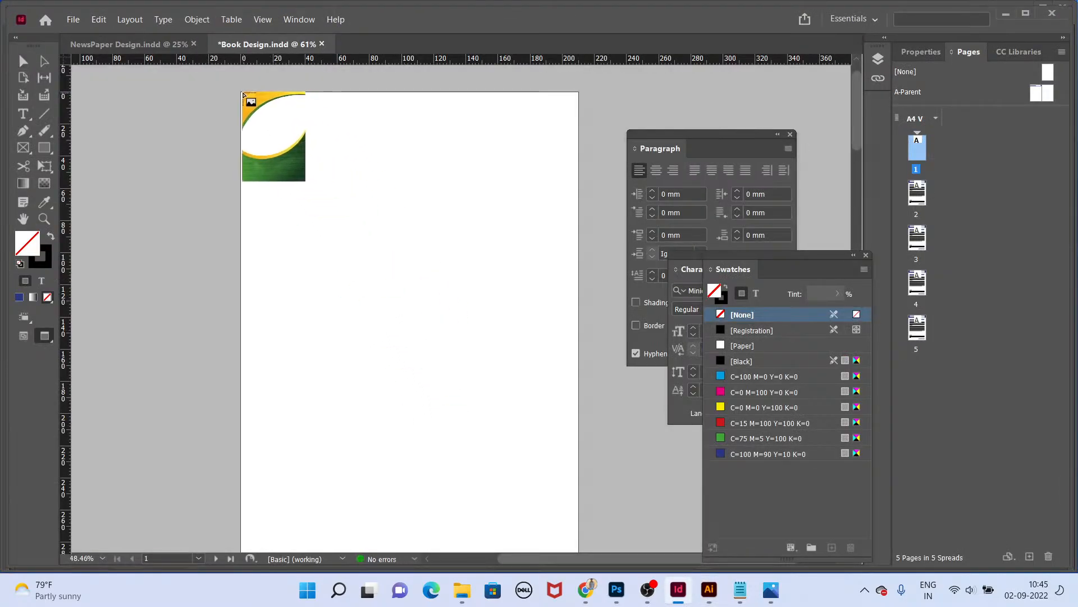
click(243, 94)
Step: Preview the cover page in Presentation mode, return to normal view and check the Display Performance options
key(shift+w)
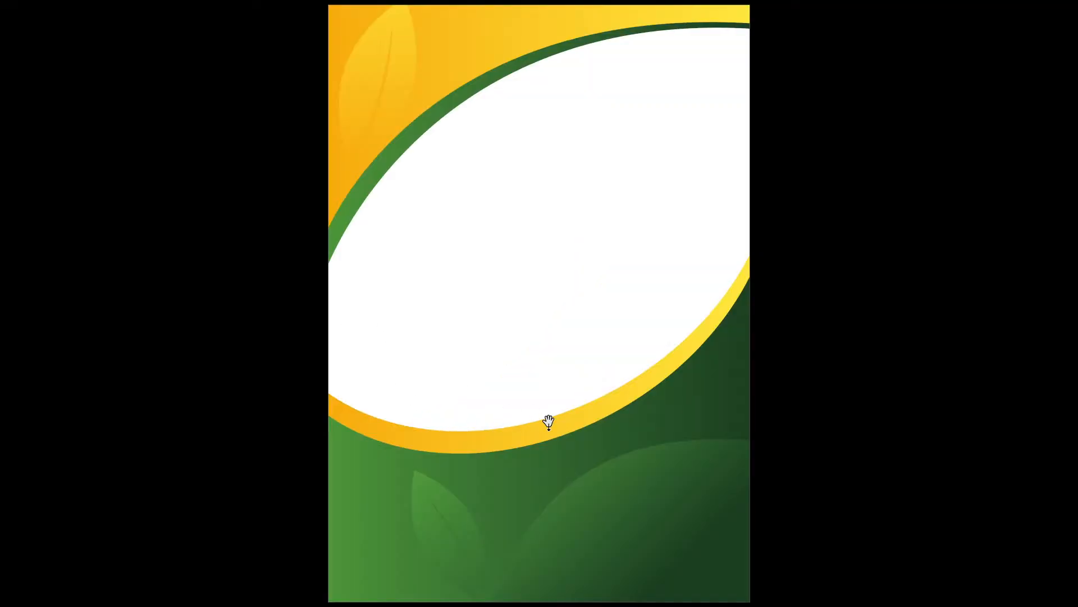
key(Escape)
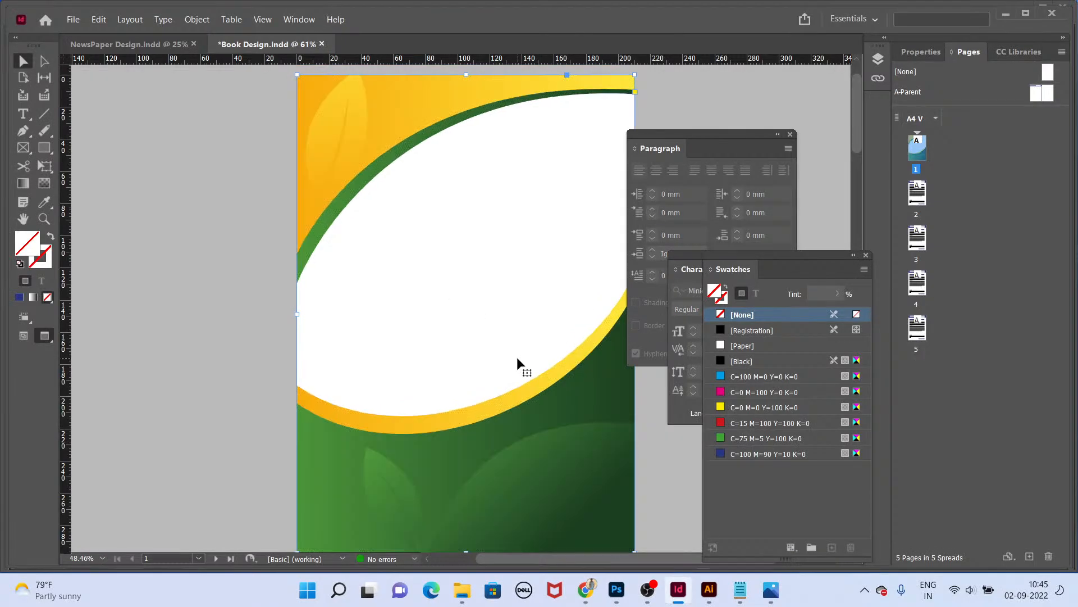
key(shift+w)
key(Escape)
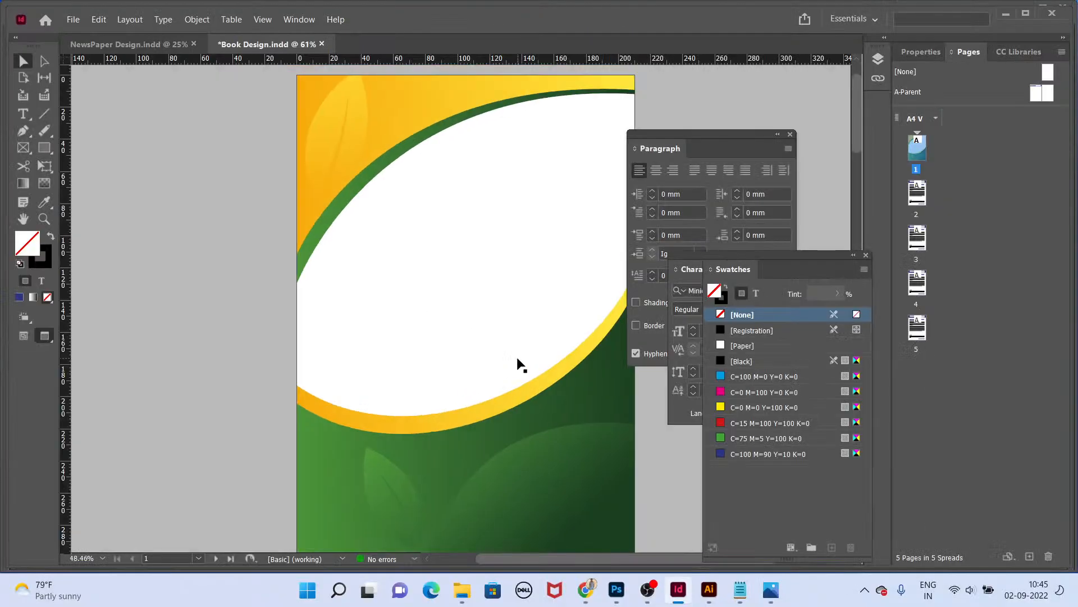
key(shift+w)
right_click(524, 379)
mouse_move(578, 371)
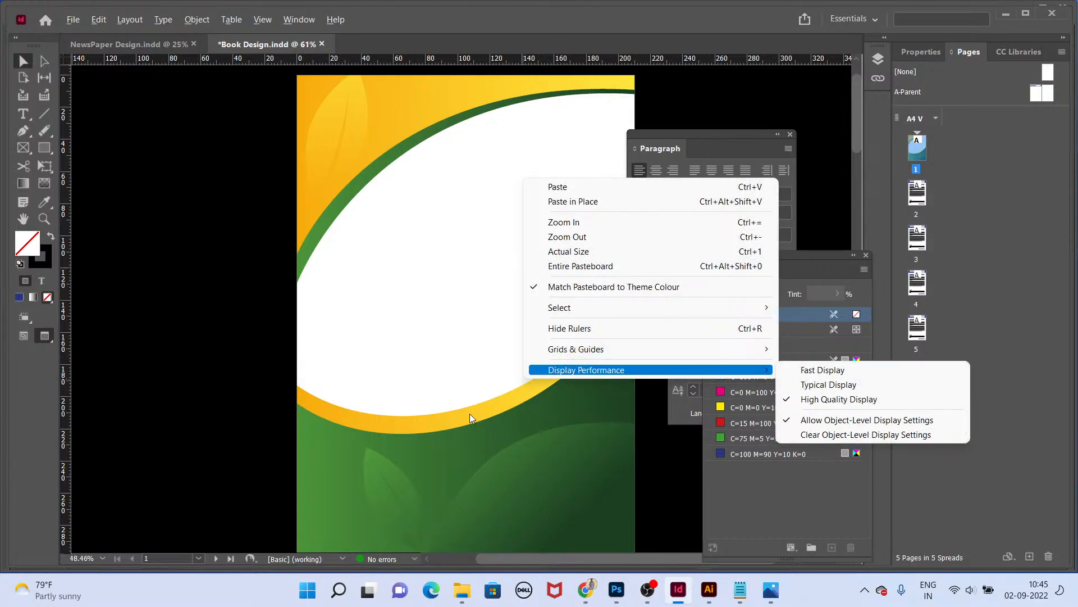
Step: Switch to the inde-shot Notepad file of InDesign shortcuts
key(super+Tab)
key(Right)
key(Right)
key(Right)
key(Right)
key(Right)
key(Right)
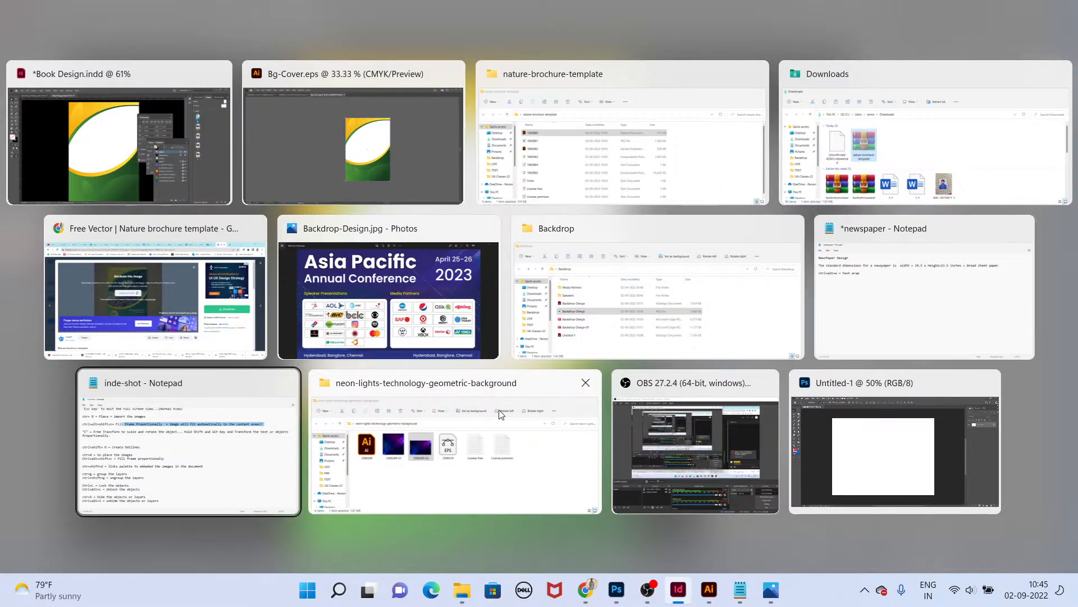
key(Return)
click(501, 465)
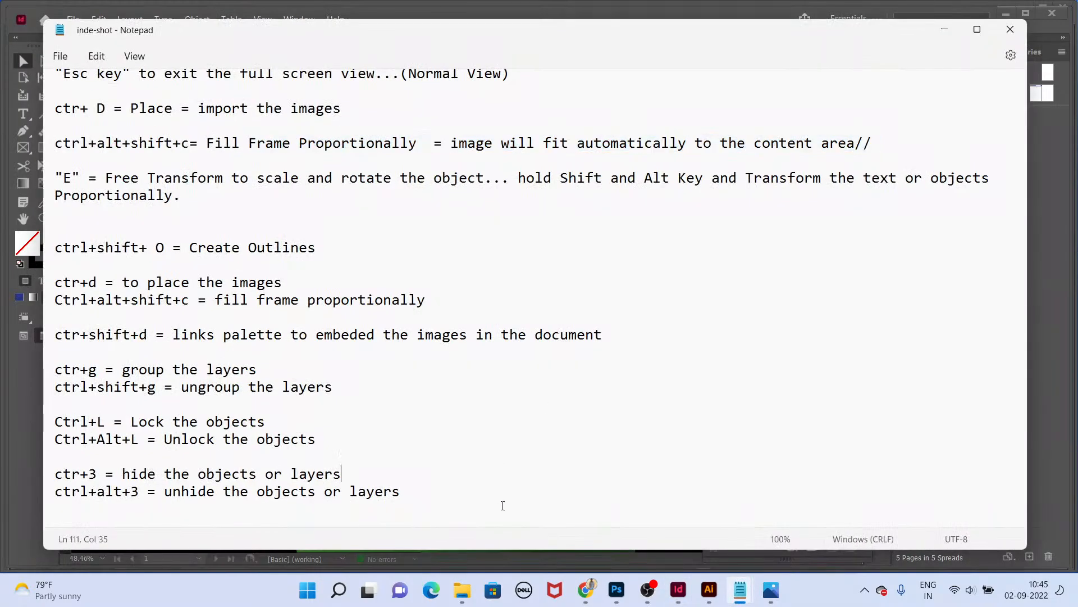
Step: Start a new shortcut line reading "ctrl+alt" after the Export entry at the end of the notes
scroll(483, 475, down, 12)
scroll(471, 483, down, 15)
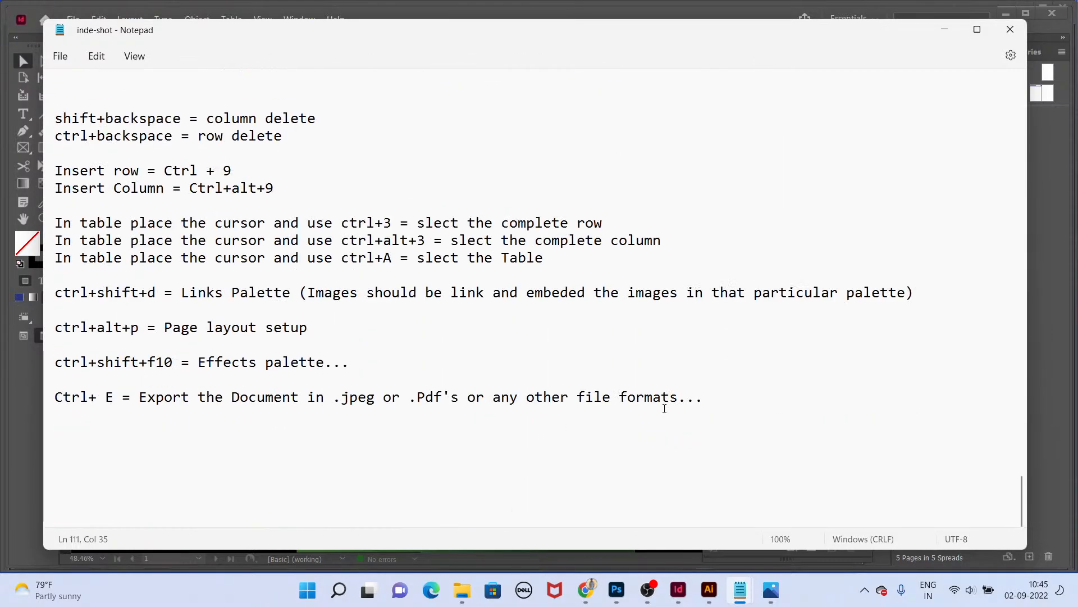
click(699, 410)
key(Return)
key(Return)
key(Return)
text(ctr)
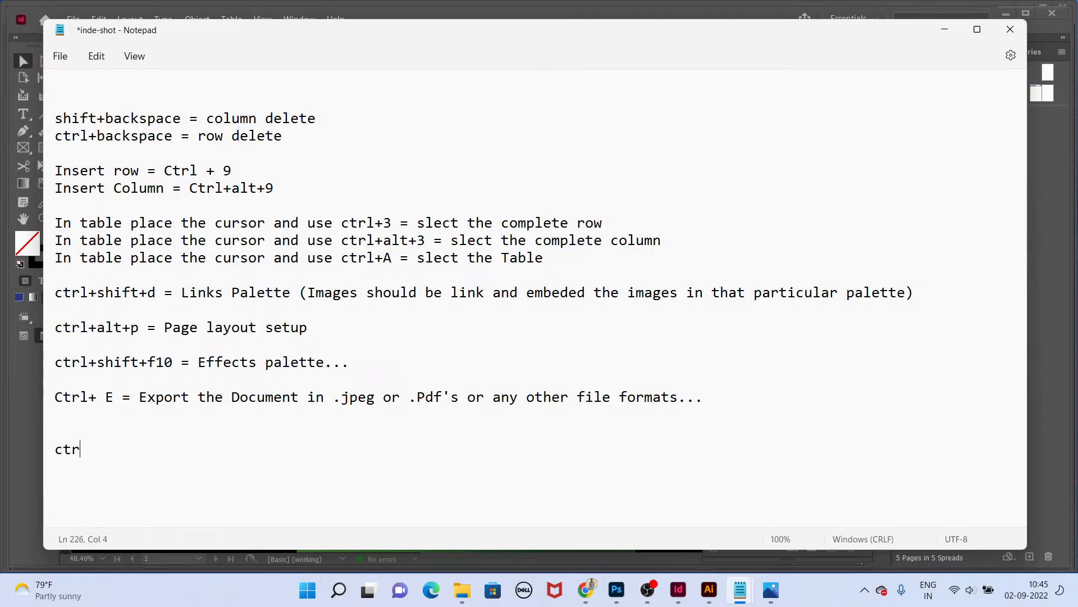
text(l+alt)
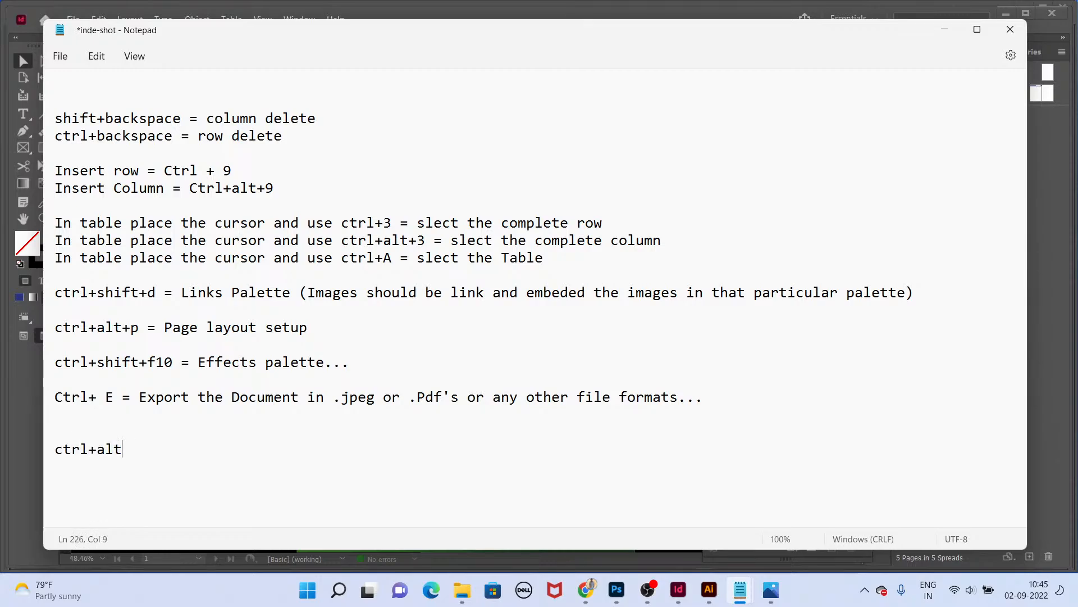
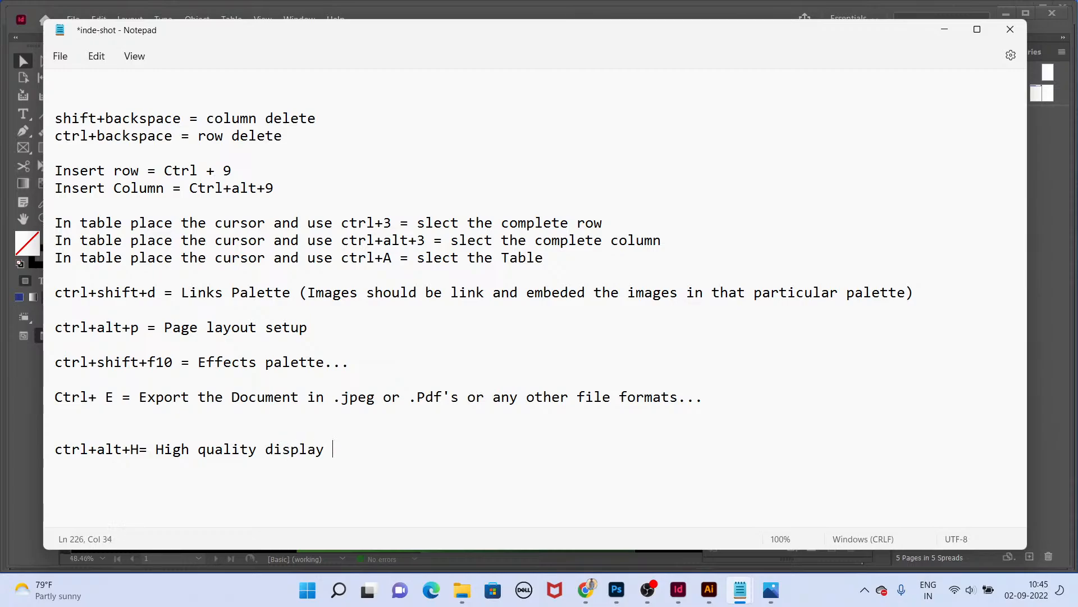
Step: Finish the shortcut note as "ctrl+alt+H= High quality display of image in the documeent" and save the notes file
text(of image in the documeent)
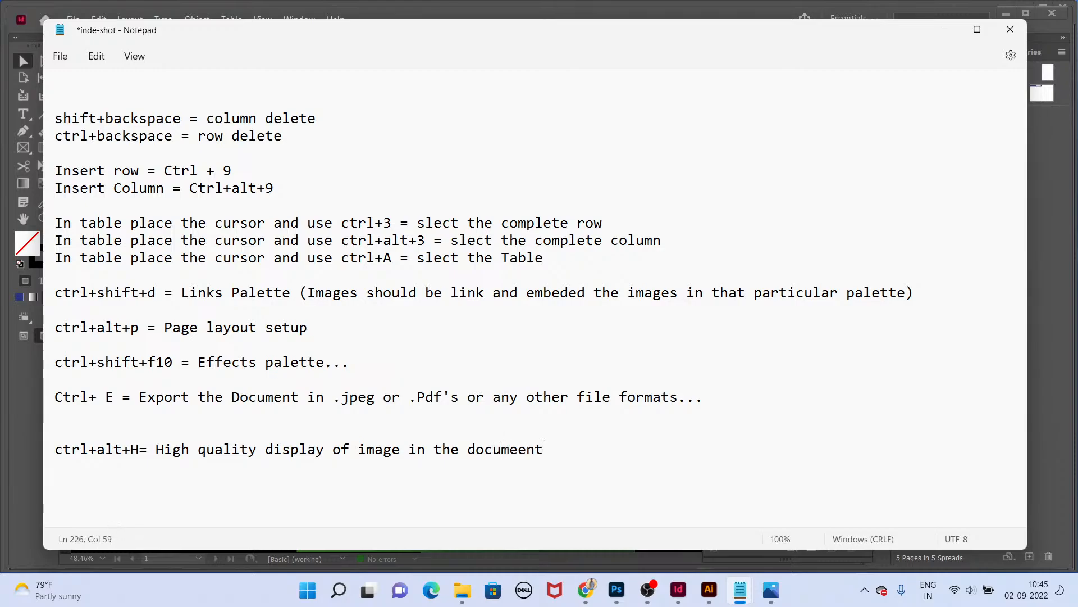
key(ctrl+s)
key(Delete)
Step: Switch back to the Book Design document and flip between cover page 1 and page 2 to review them
key(alt+Tab)
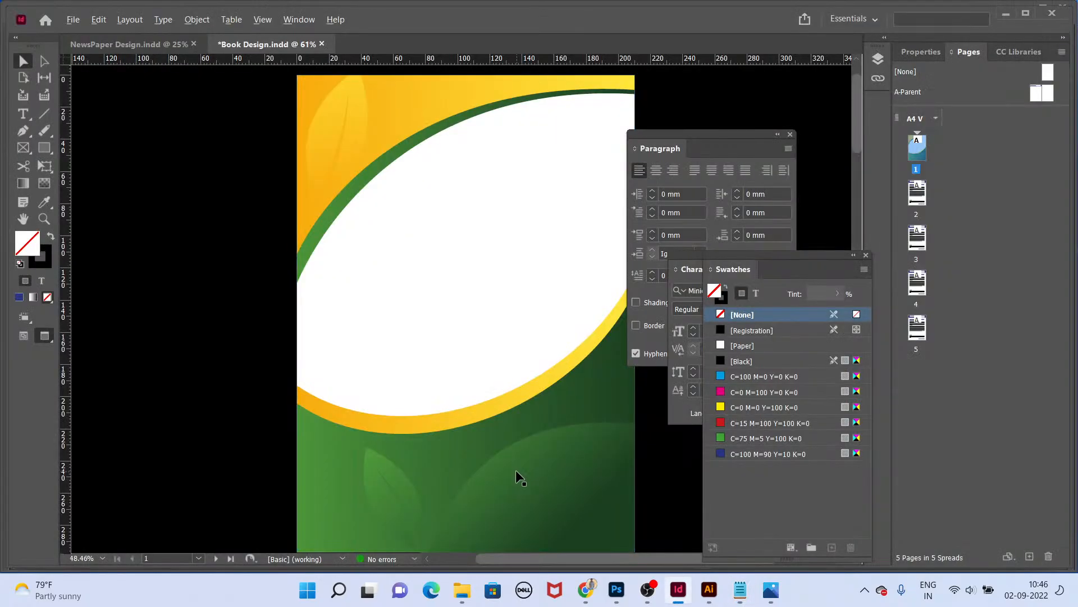
key(alt+Tab)
key(alt+Tab)
click(466, 313)
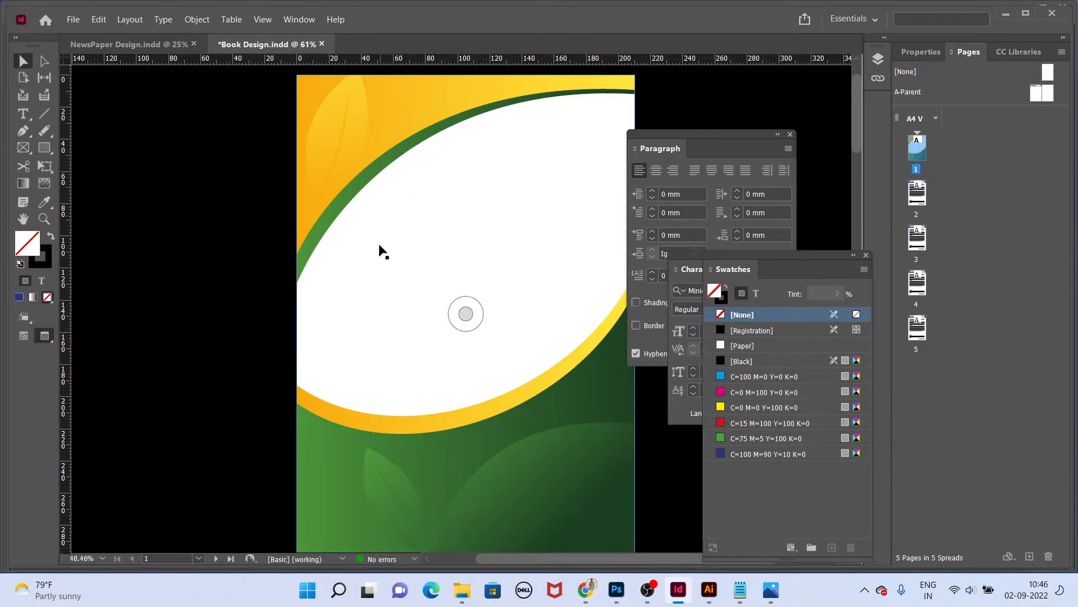
key(alt+Tab)
key(alt+Tab)
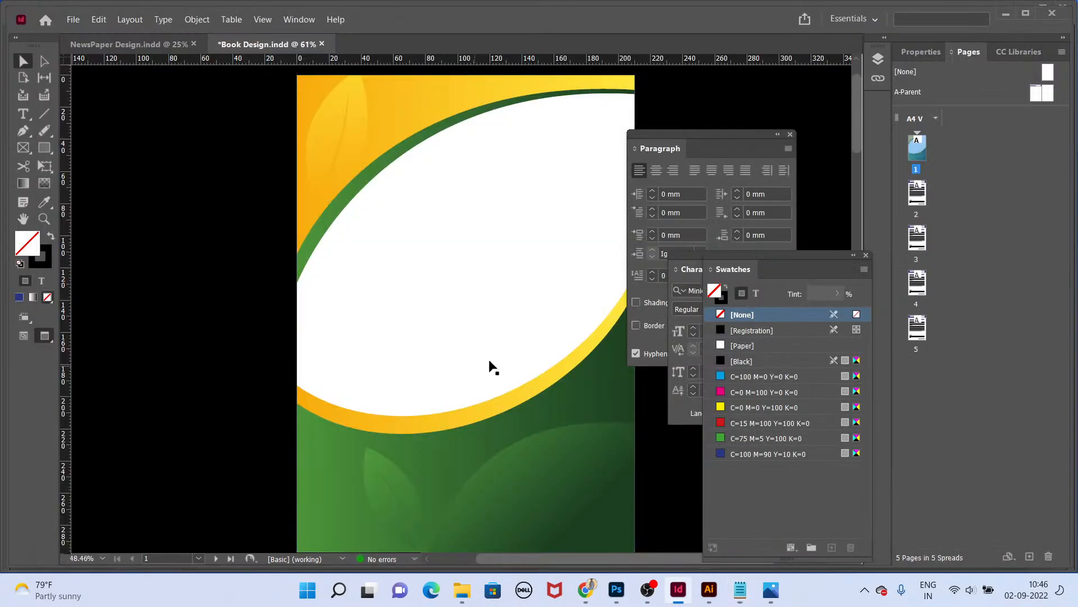
click(185, 45)
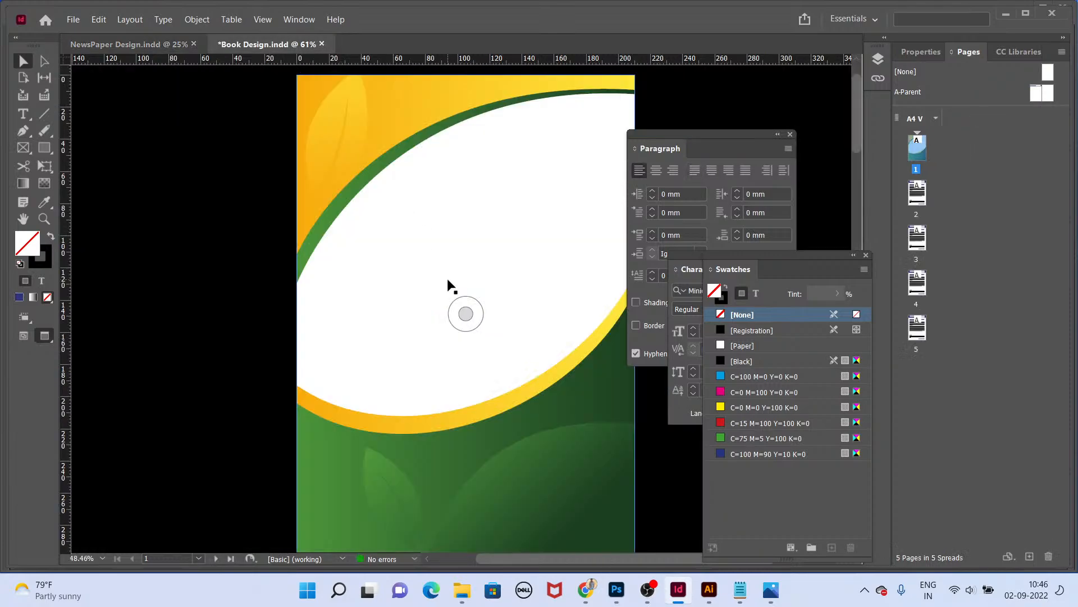
scroll(449, 286, up, 2)
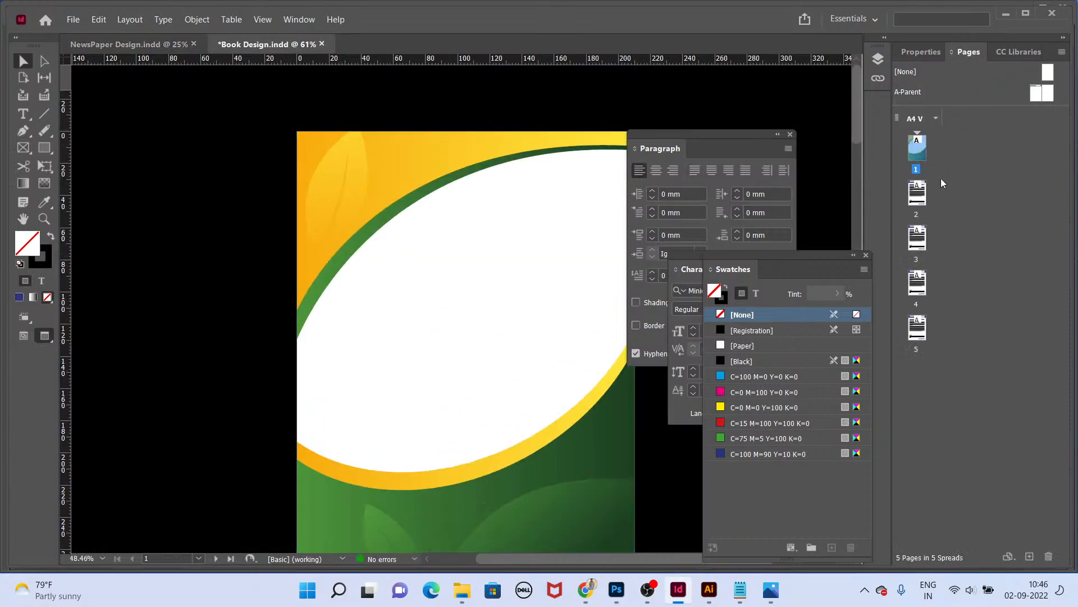
double_click(917, 194)
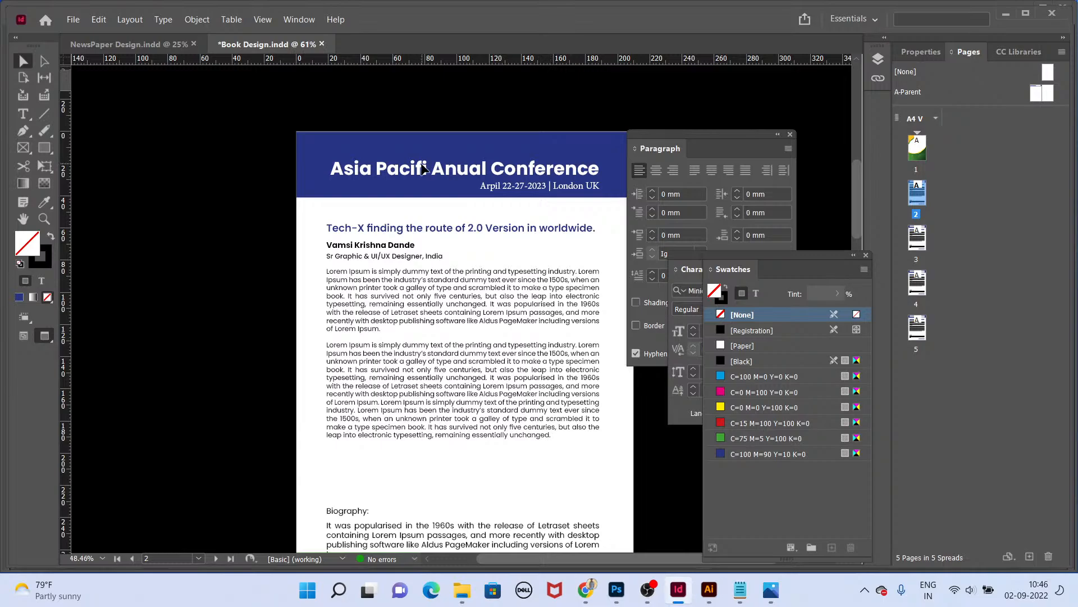
double_click(915, 148)
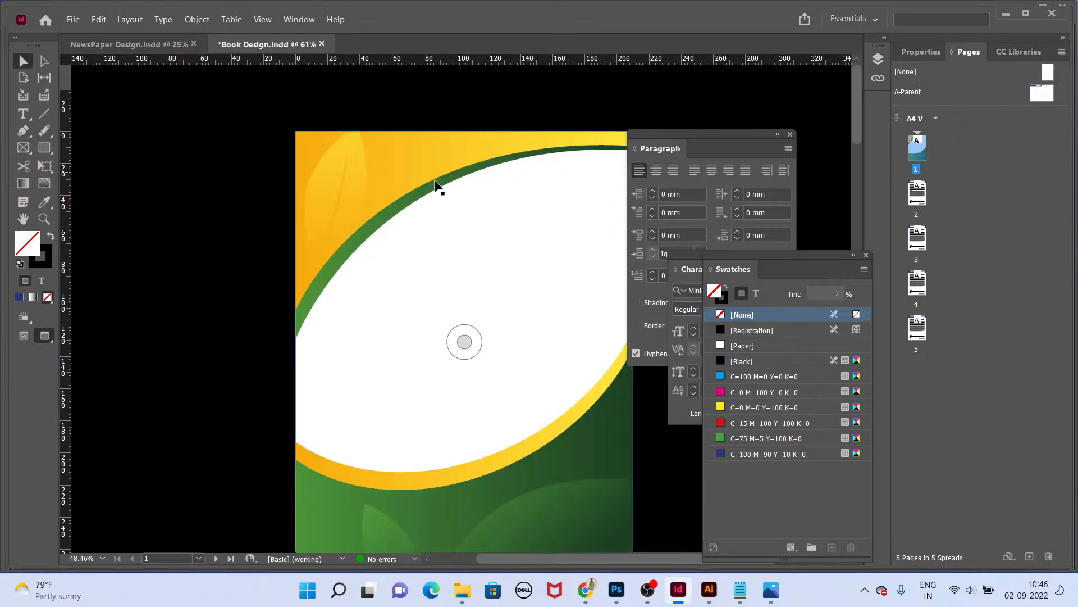
double_click(920, 197)
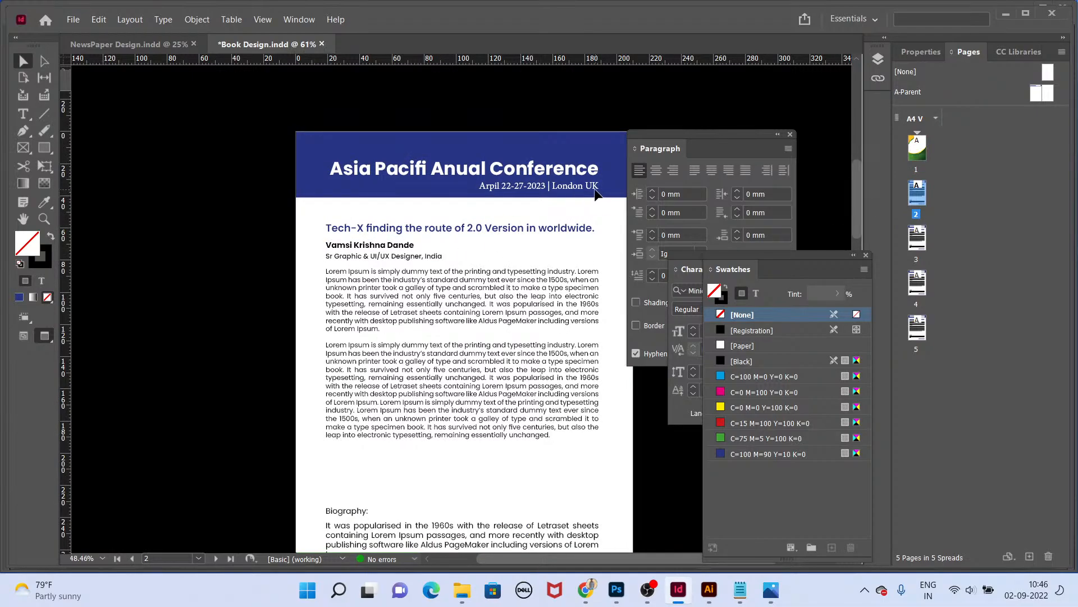
Step: Switch to the browser, open a new tab and search Google for "london city attractions"
key(alt+Tab)
key(alt+Tab)
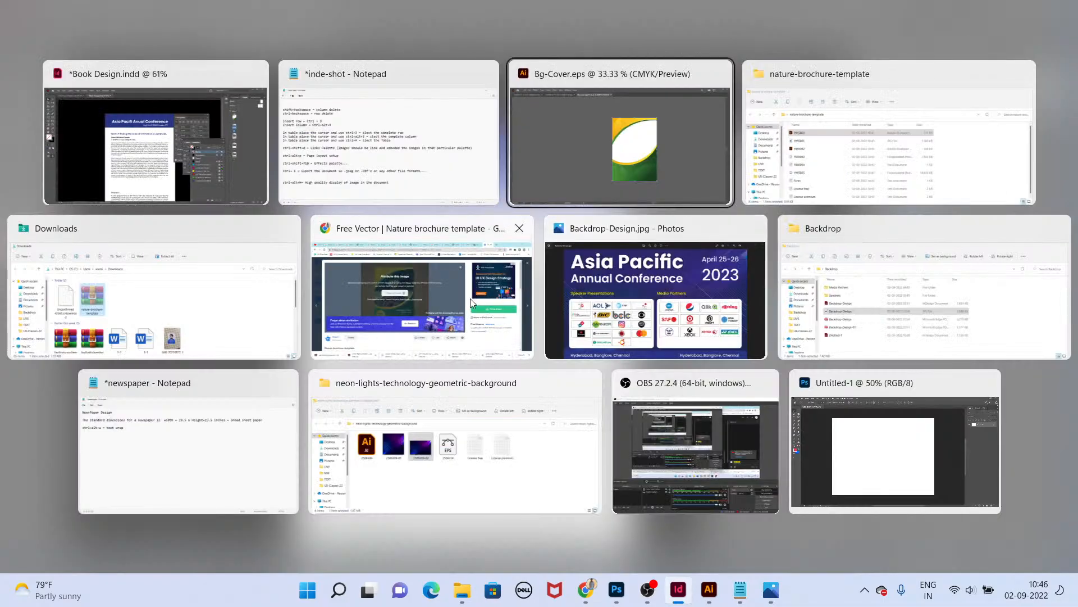
key(alt+Tab)
key(alt+Tab)
key(alt+Tab)
key(ctrl+t)
text(g)
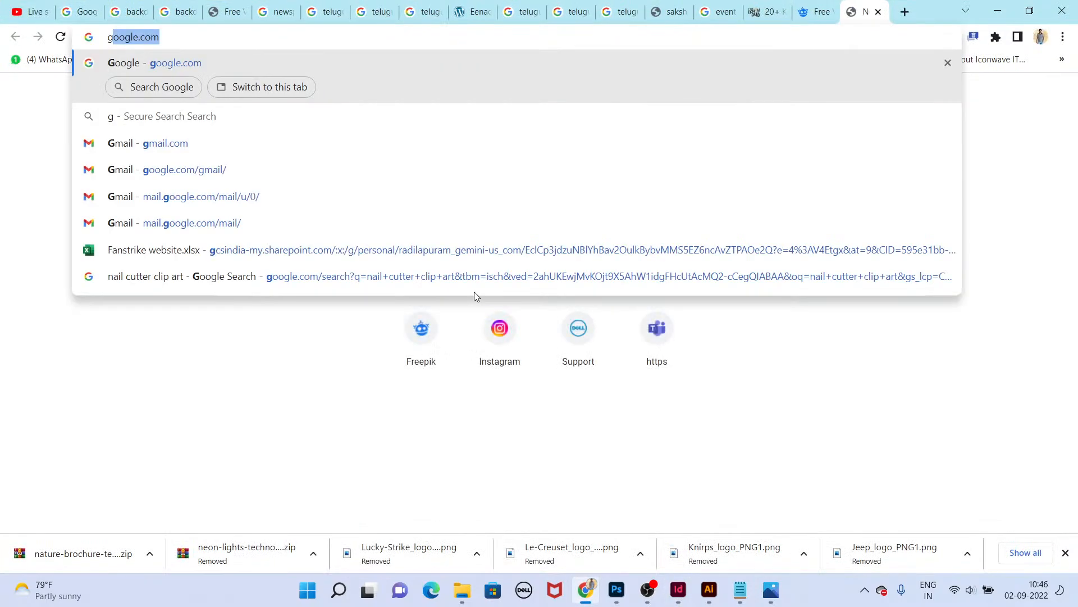
key(Return)
text(lond)
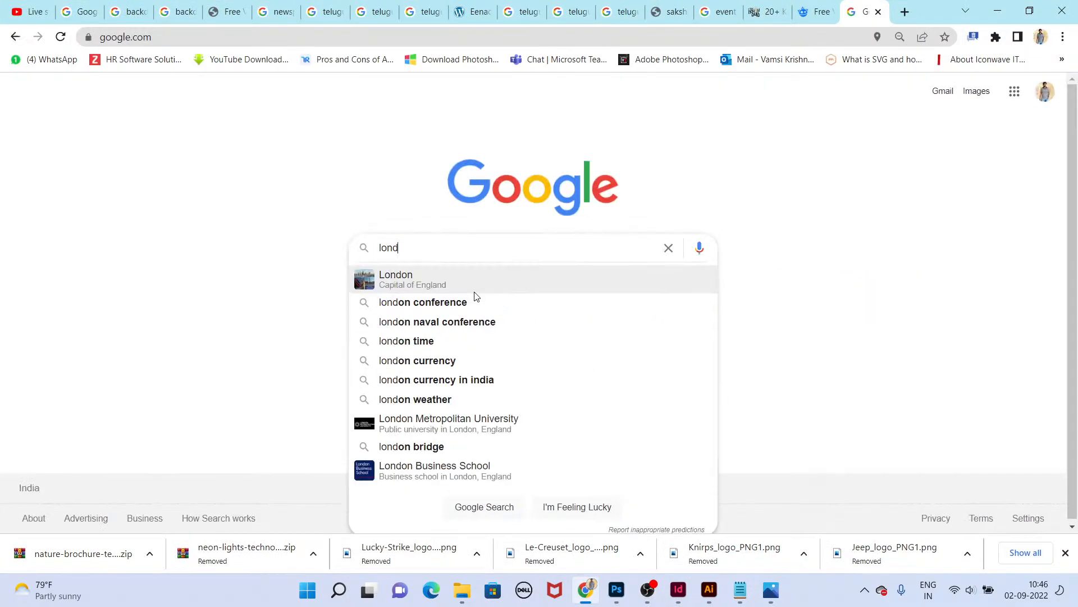
text(on city attr)
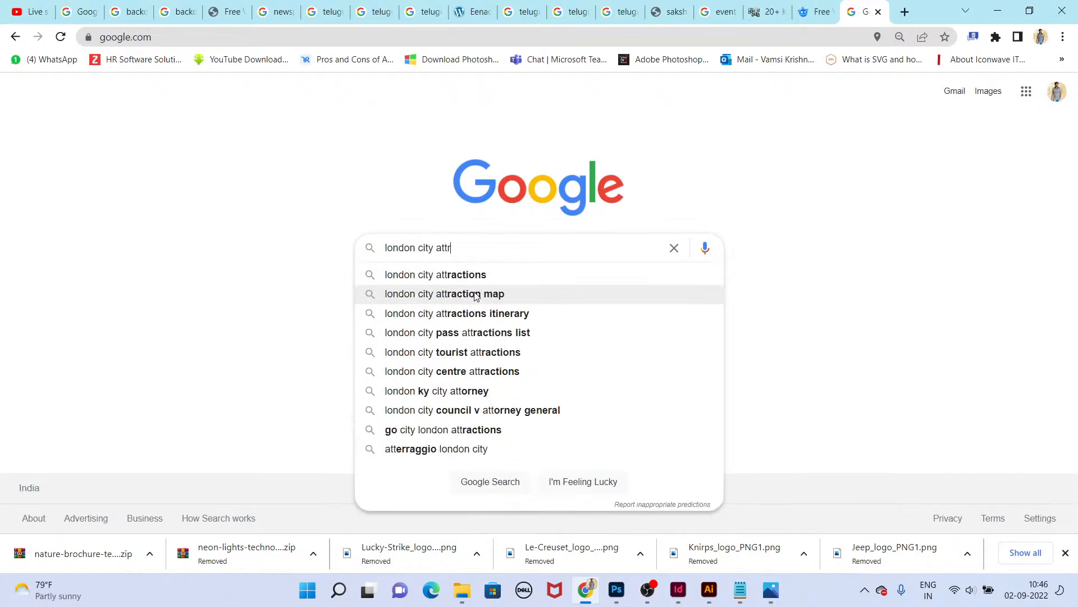
text(act)
click(488, 275)
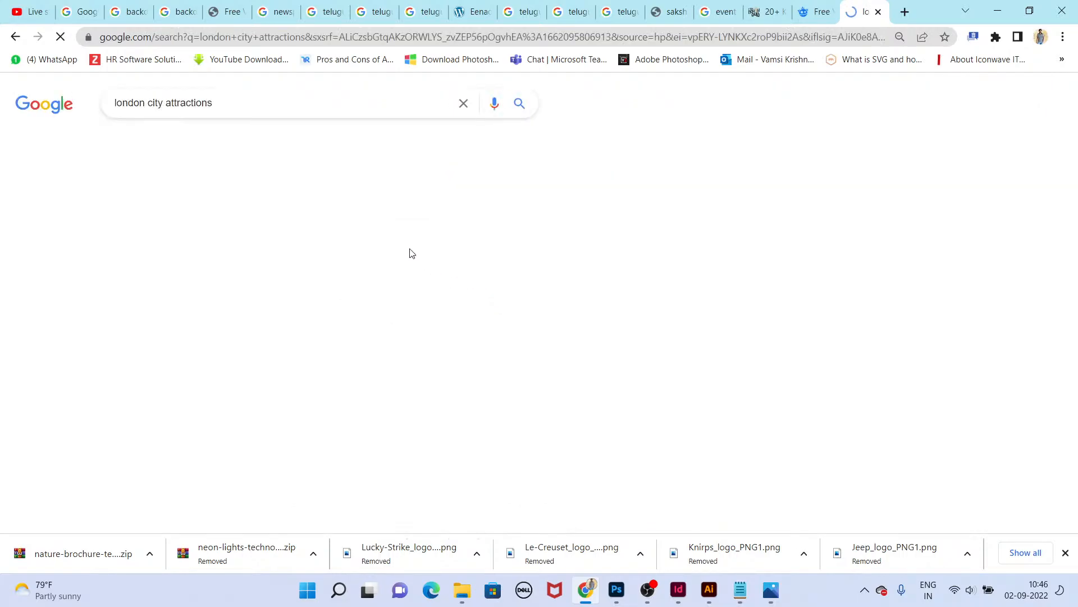
Step: Show image results for the search, filtered to Large size
click(175, 142)
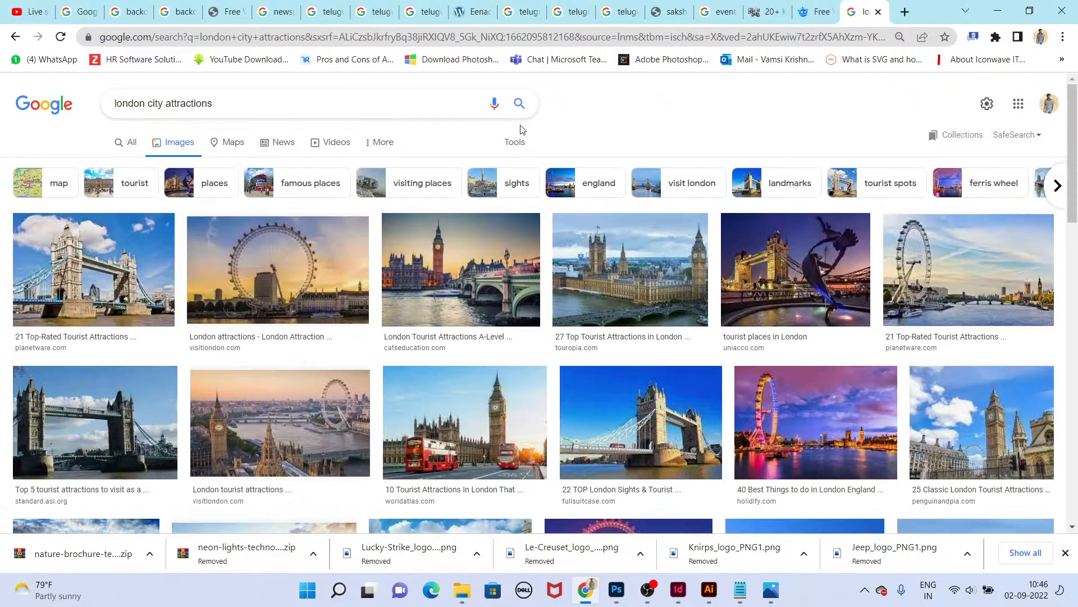
click(516, 145)
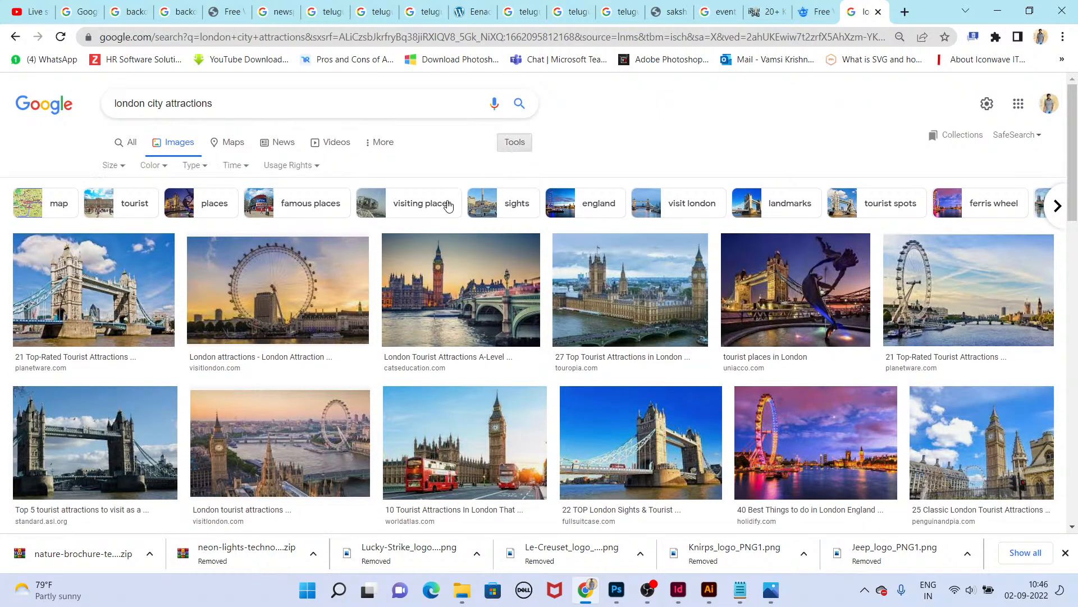
click(111, 166)
click(114, 206)
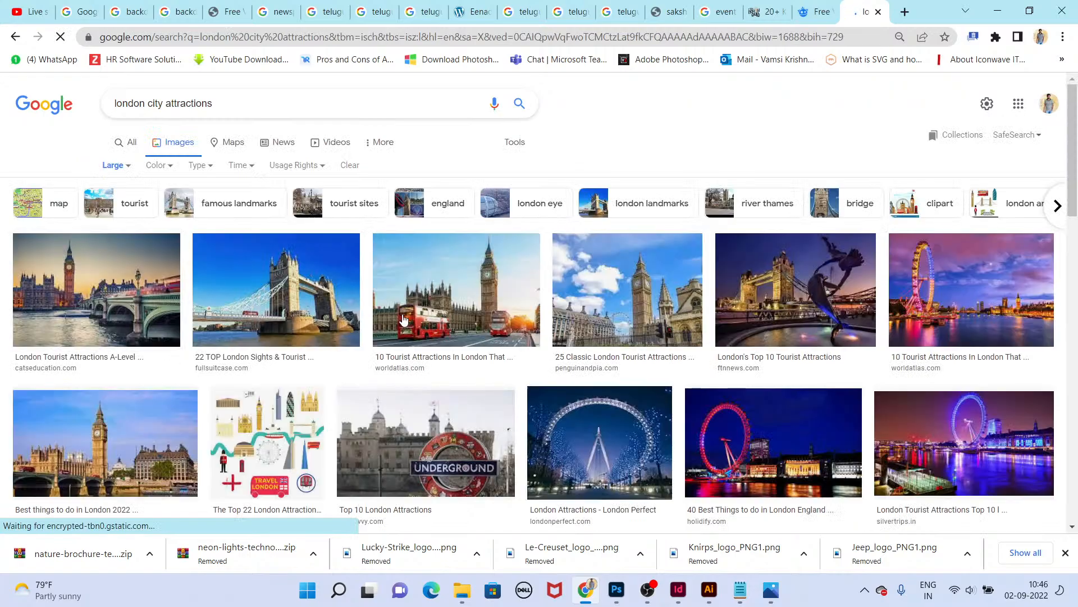
Step: Open the Big Ben with red buses image's source article on WorldAtlas and scroll through it
click(455, 276)
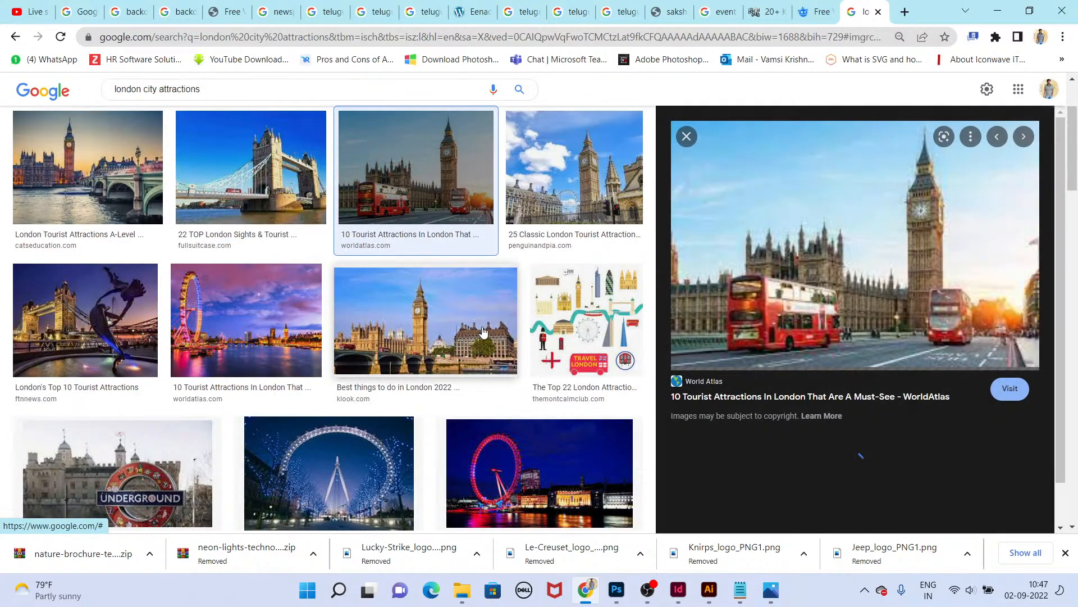
click(1011, 389)
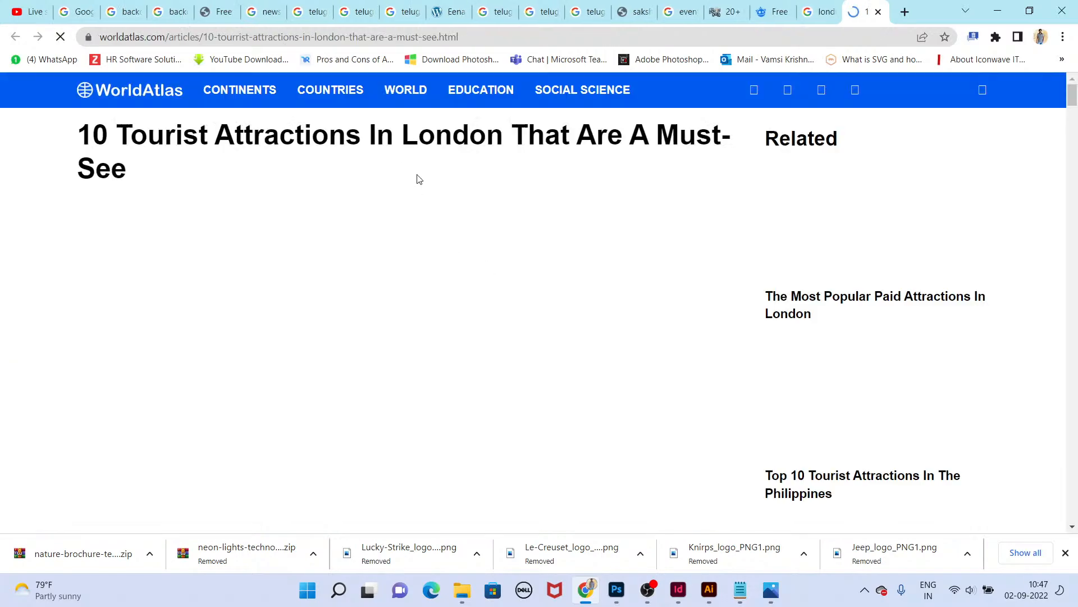
scroll(434, 210, down, 10)
scroll(457, 275, down, 20)
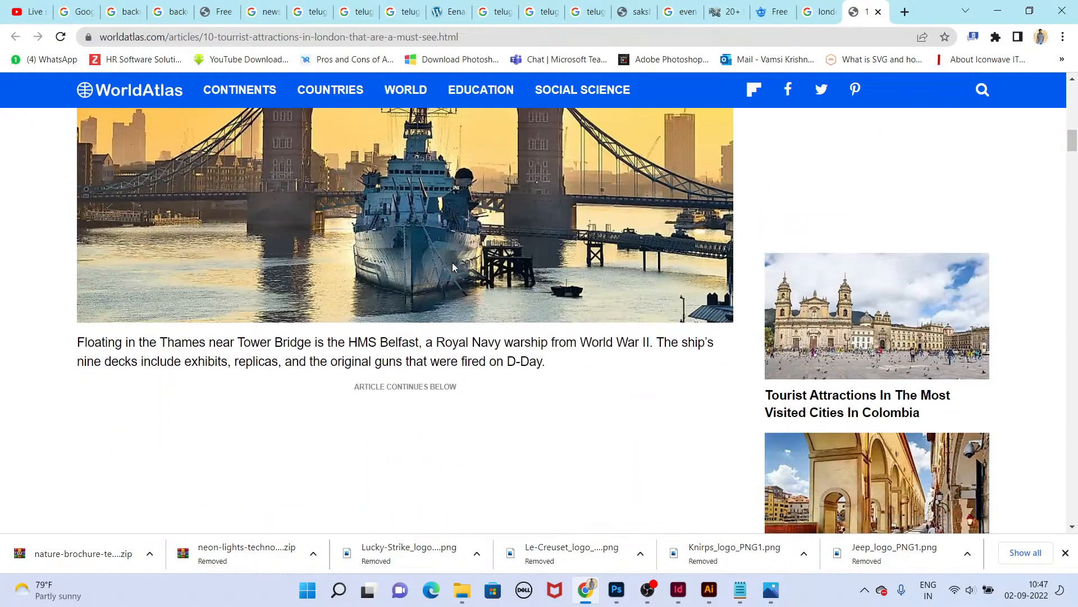
scroll(448, 254, down, 10)
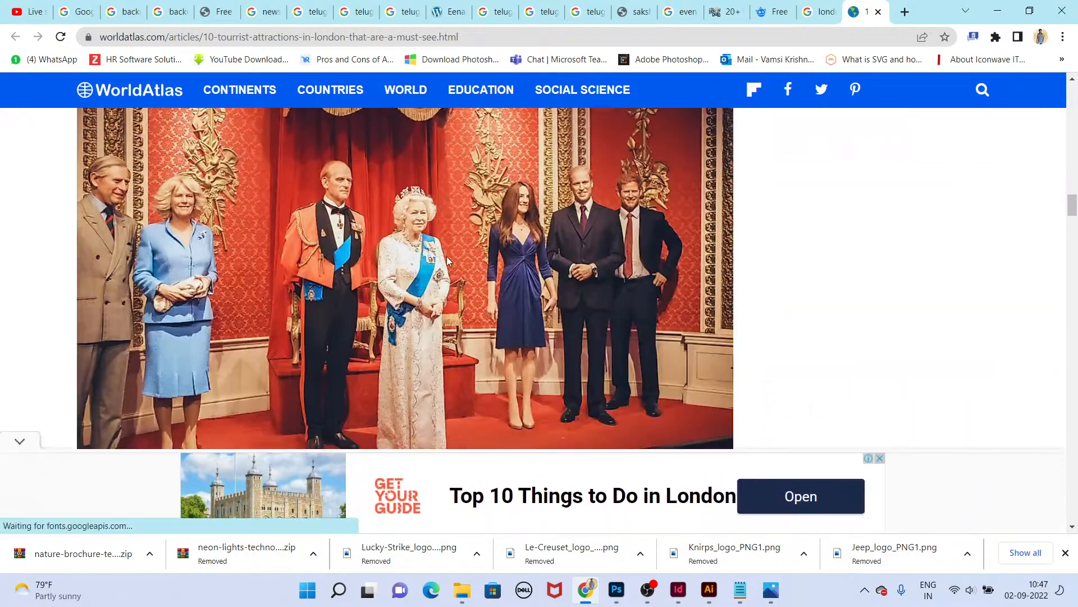
scroll(448, 259, up, 20)
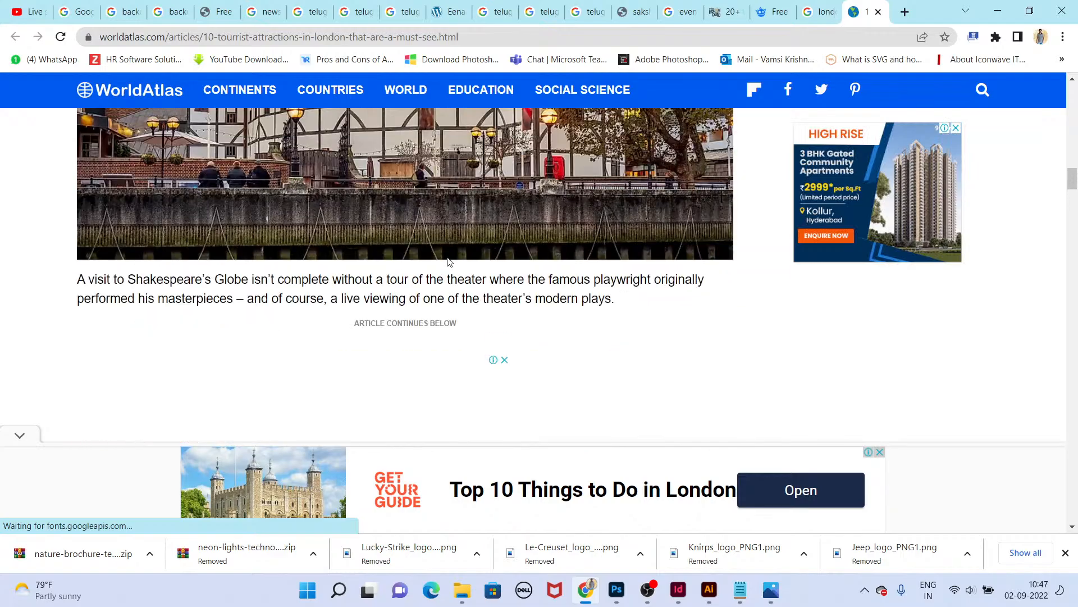
scroll(436, 235, up, 15)
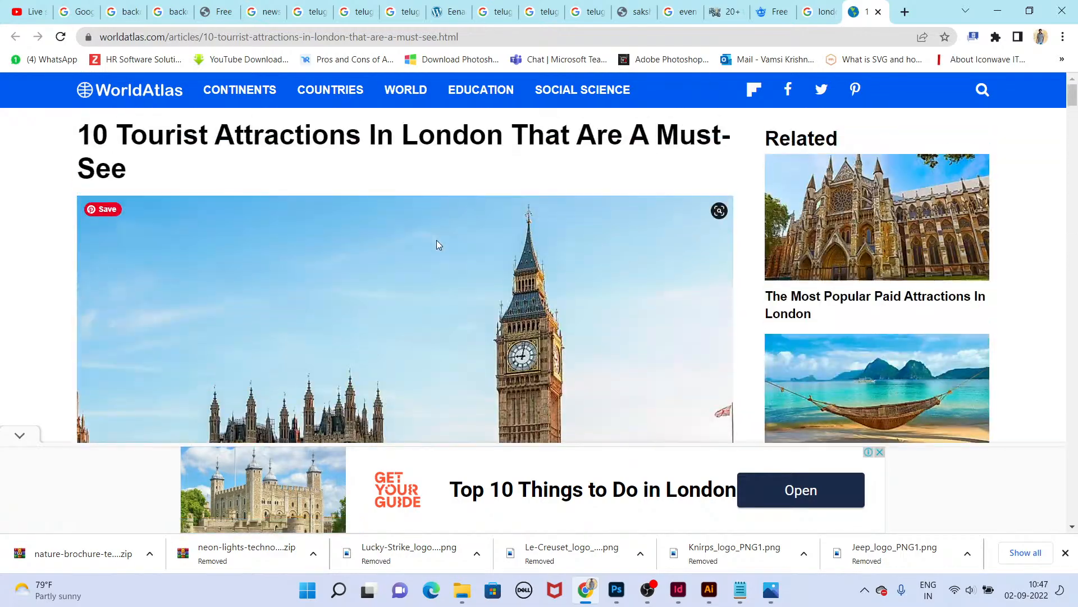
scroll(437, 240, down, 4)
right_click(440, 181)
click(474, 189)
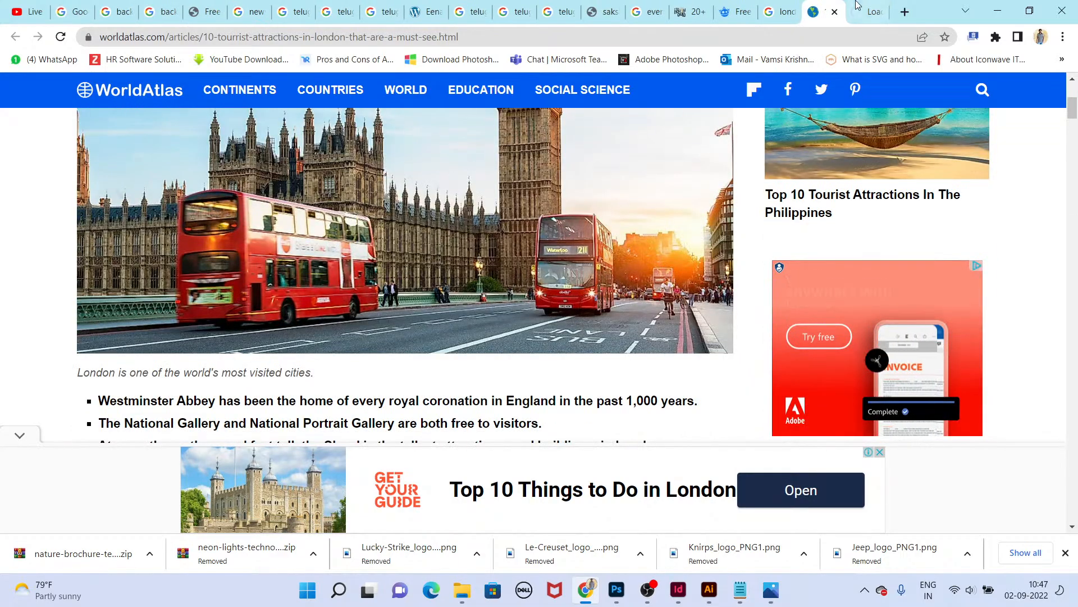
key(ctrl+Tab)
right_click(606, 251)
click(613, 276)
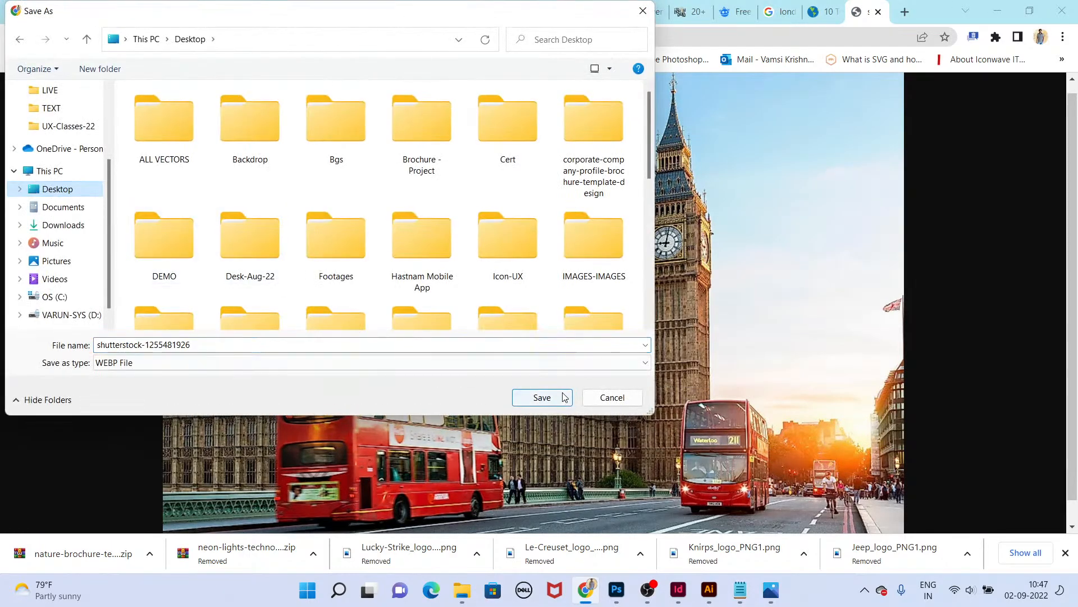
click(542, 396)
Step: Copy the Big Ben photo and paste it onto cover page 1, moving it over the cover's oval
right_click(591, 282)
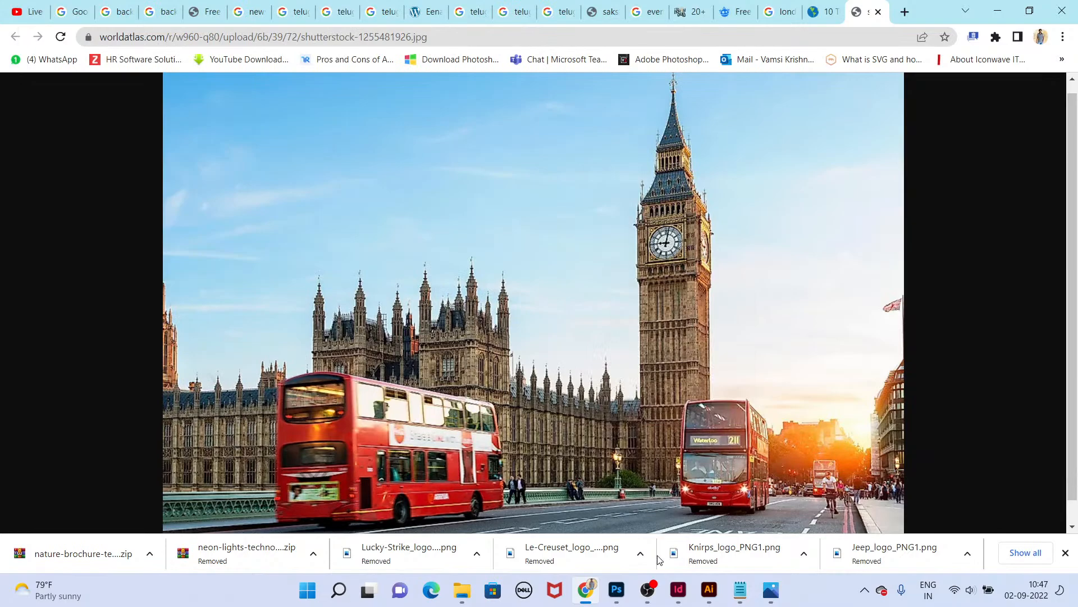
click(678, 589)
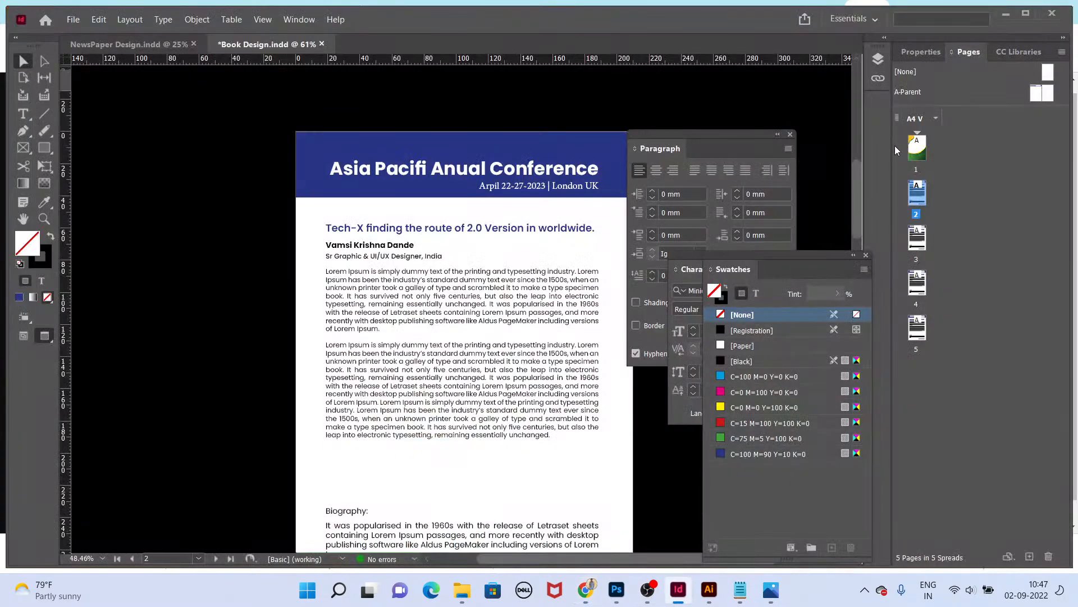
double_click(918, 143)
key(ctrl+v)
drag(576, 330, 490, 389)
Step: Resize and reposition the pasted photo so it spans the cover's upper oval area
key(e)
drag(139, 148, 204, 170)
drag(359, 244, 389, 208)
key(Tab)
drag(658, 253, 645, 256)
key(Tab)
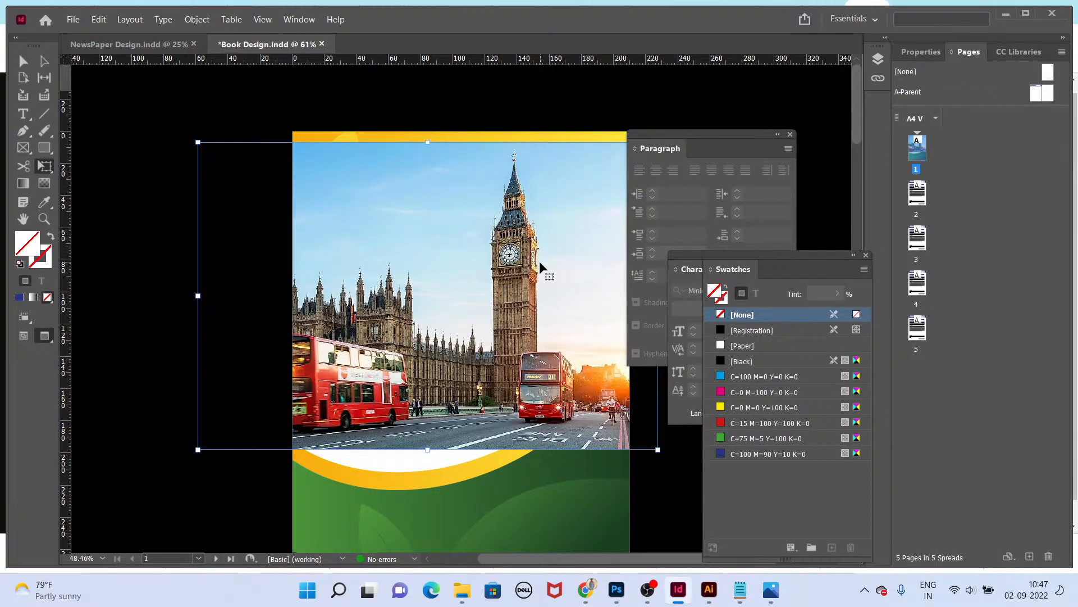
Step: Send the photo behind the cover background and enlarge its frame from the lower-left corner
key(ctrl+shift+[)
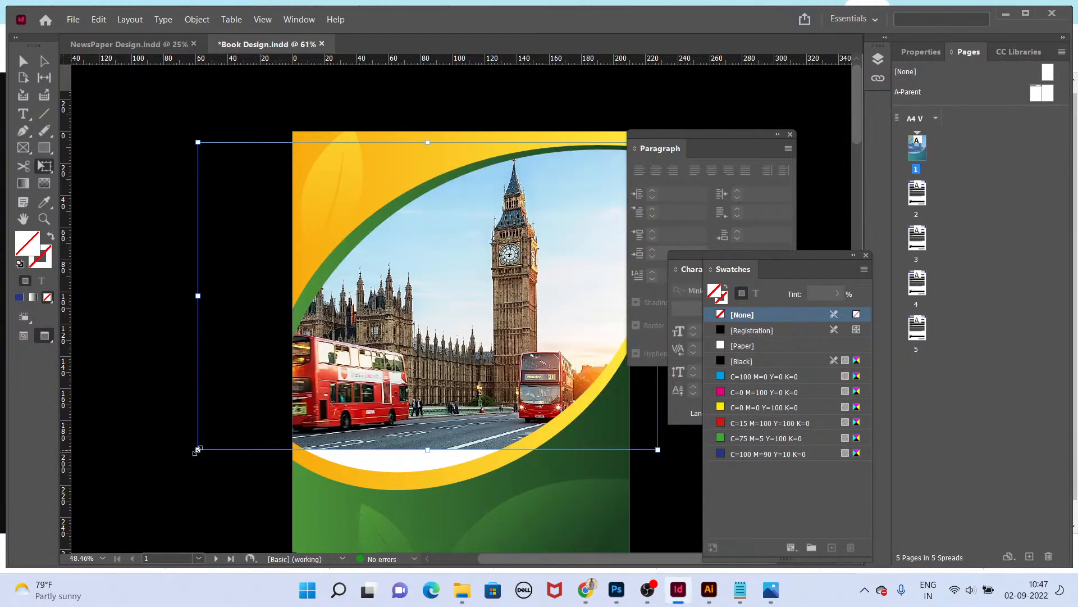
drag(198, 449, 148, 482)
key(v)
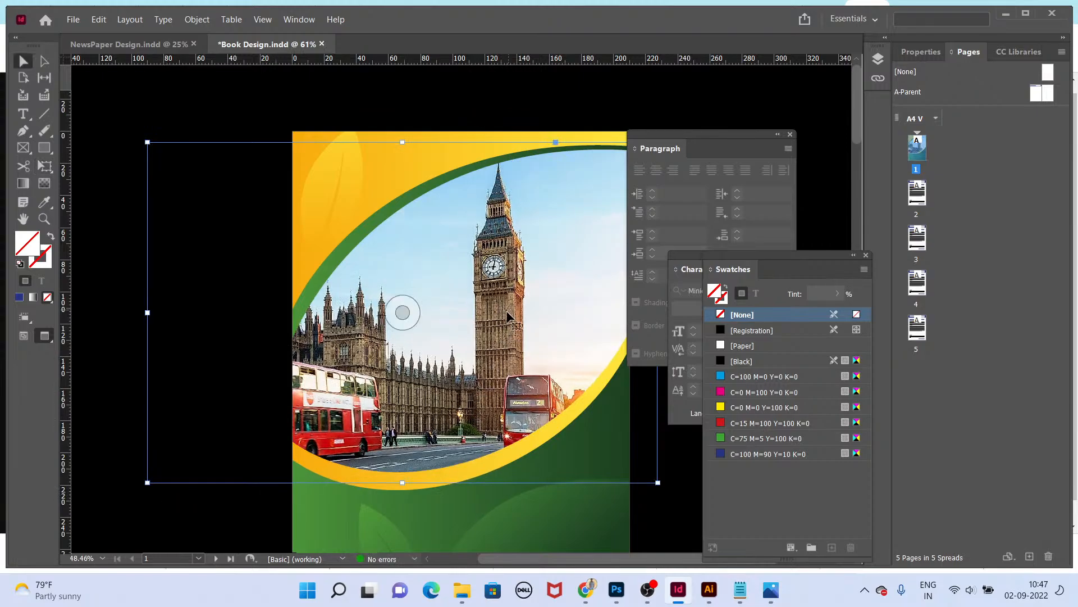
Step: Preview the cover in Presentation mode, then view it with panels hidden and shown again
key(shift+w)
key(Escape)
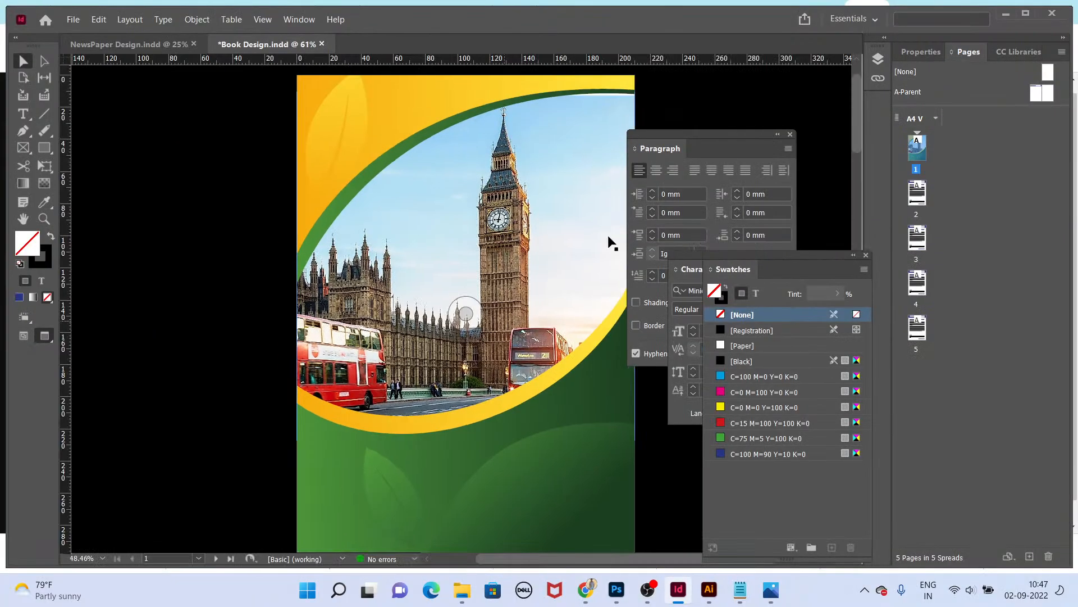
click(590, 227)
key(Tab)
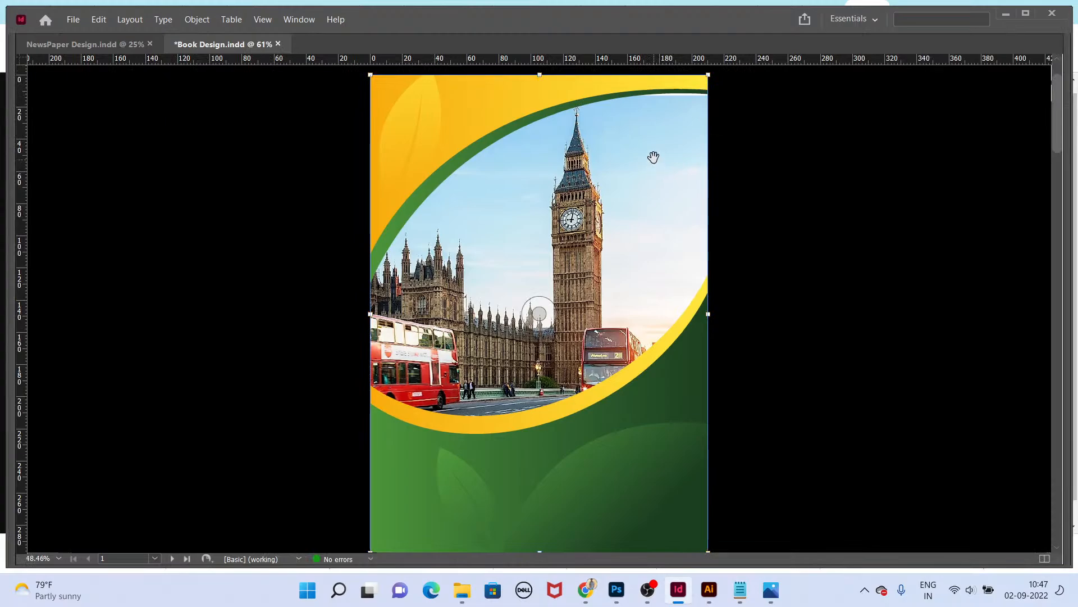
click(825, 382)
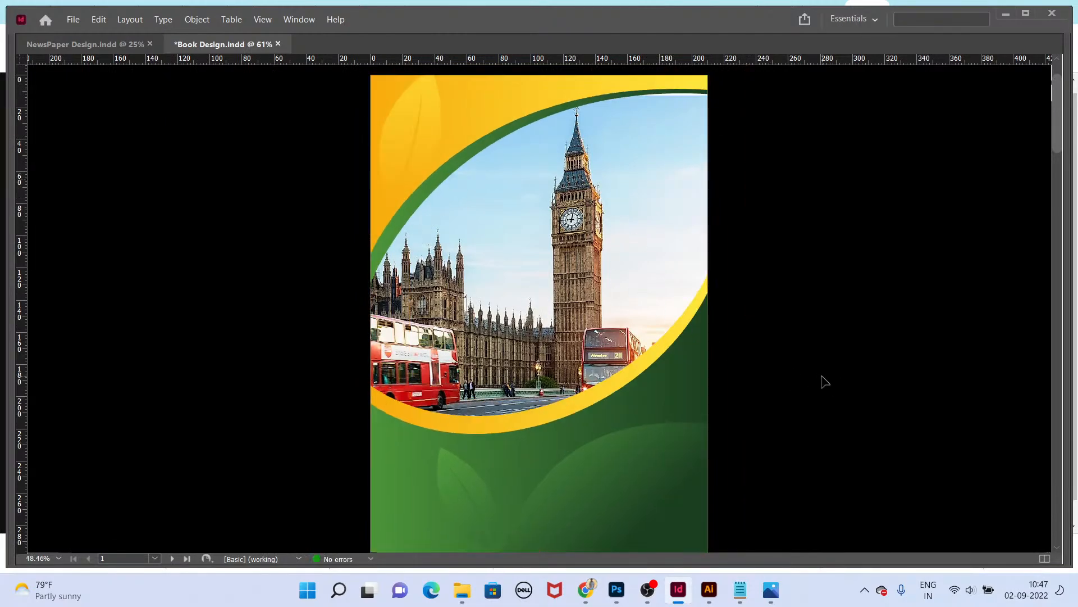
key(Tab)
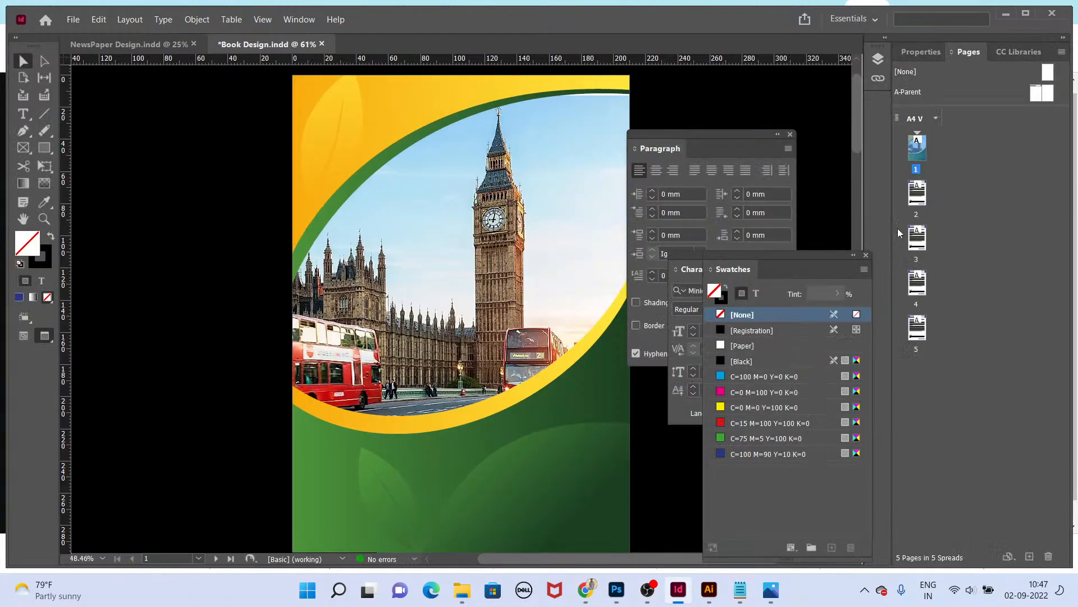
Step: Open the A-Parent page to examine its conference header, then return to the Book Design tab
double_click(1037, 93)
click(534, 135)
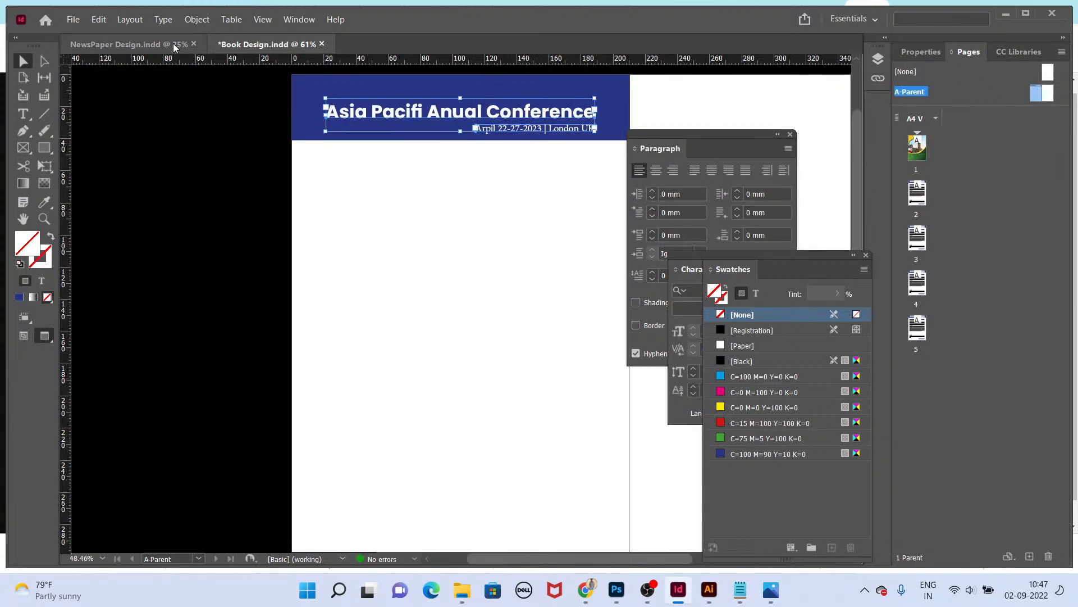
click(130, 44)
click(269, 44)
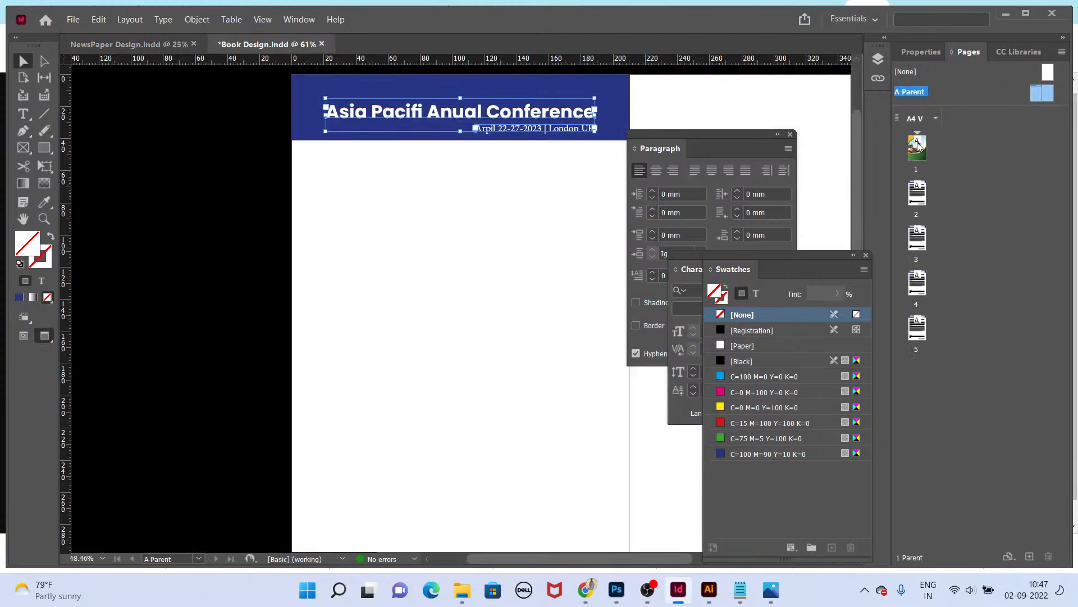
Step: Paste the conference title and date text onto the cover page over its green area
drag(460, 313, 489, 368)
click(273, 264)
scroll(504, 434, up, 1)
key(f)
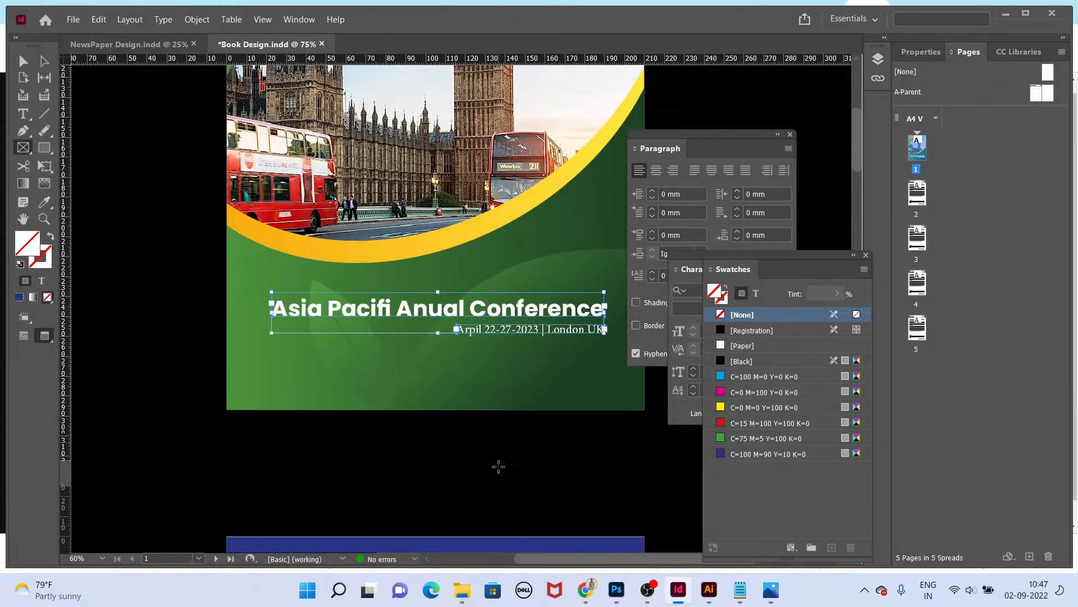
Step: Delete " | London UK" from the cover's date line so only the date remains
key(v)
drag(526, 333, 606, 356)
key(ctrl+c)
key(t)
key(BackSpace)
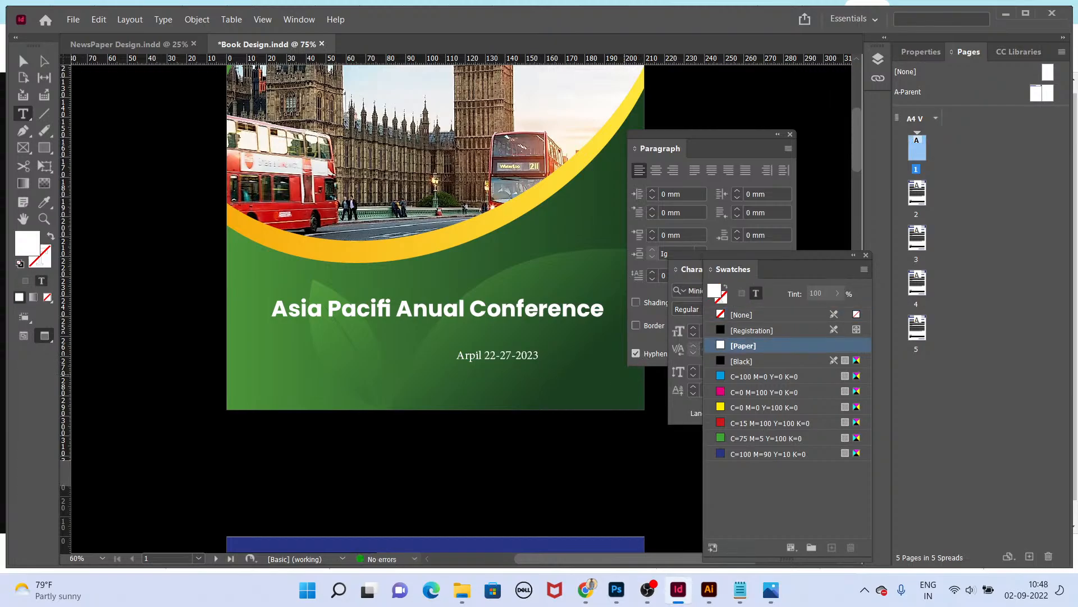
key(Escape)
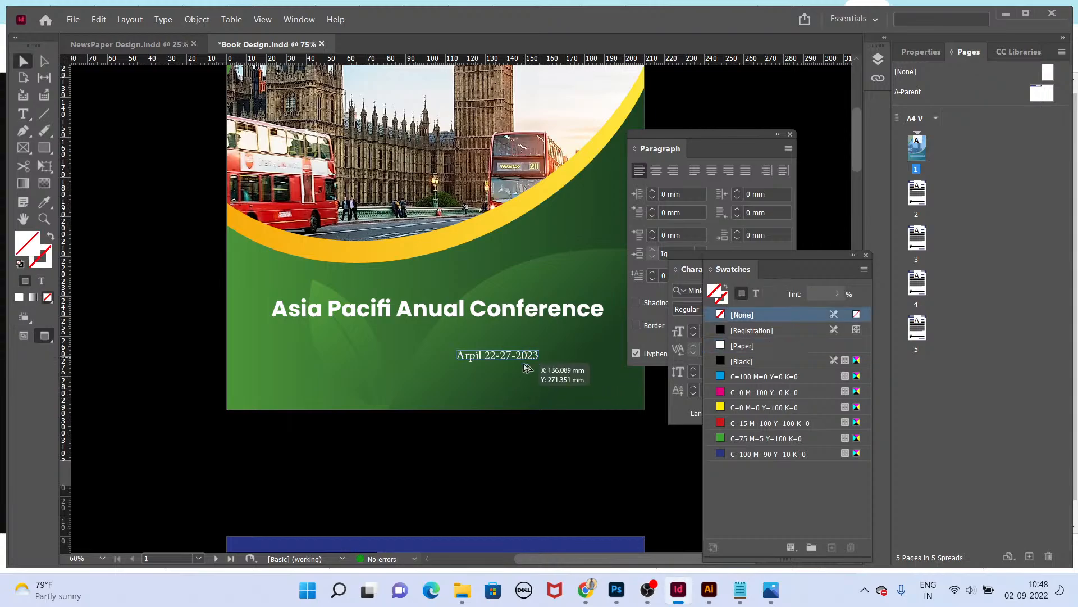
Step: Duplicate the date frame just below it and paste "London UK" as its text
drag(524, 363, 523, 377)
double_click(523, 374)
key(ctrl+a)
key(ctrl+v)
key(Escape)
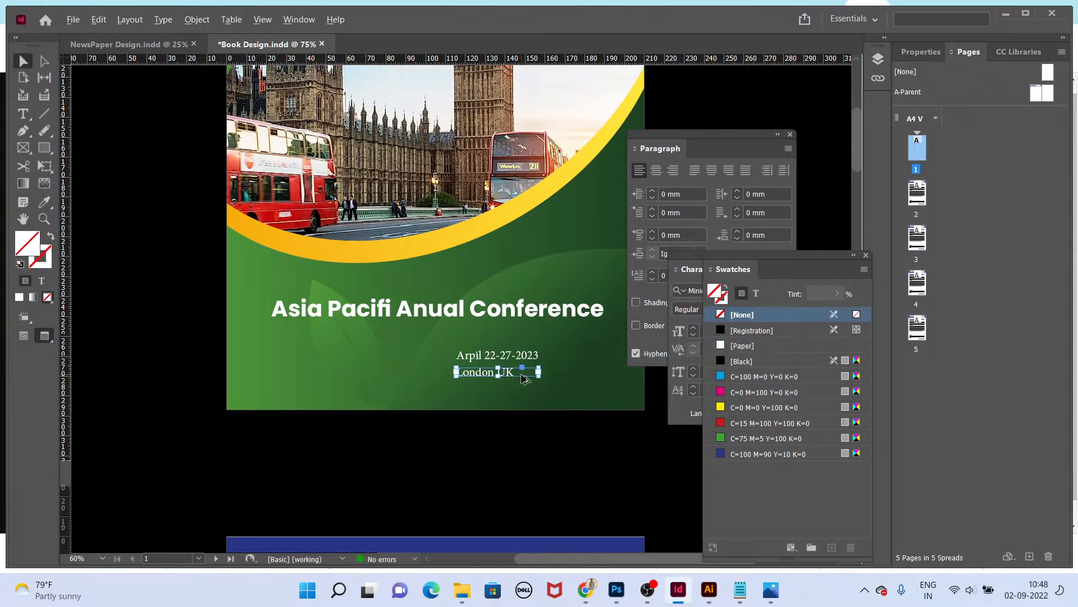
Step: Enlarge the date and London UK text frames with the Free Transform tool
key(ctrl+equal)
key(ctrl+equal)
drag(510, 371, 551, 378)
key(v)
shift+click(536, 334)
shift+click(537, 368)
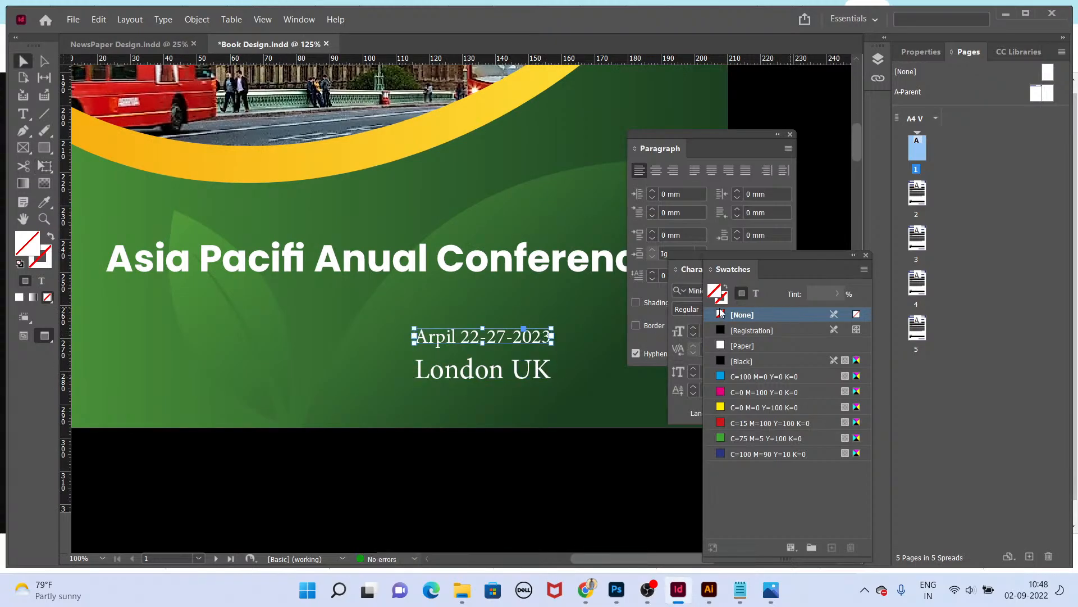
key(e)
drag(551, 328, 581, 316)
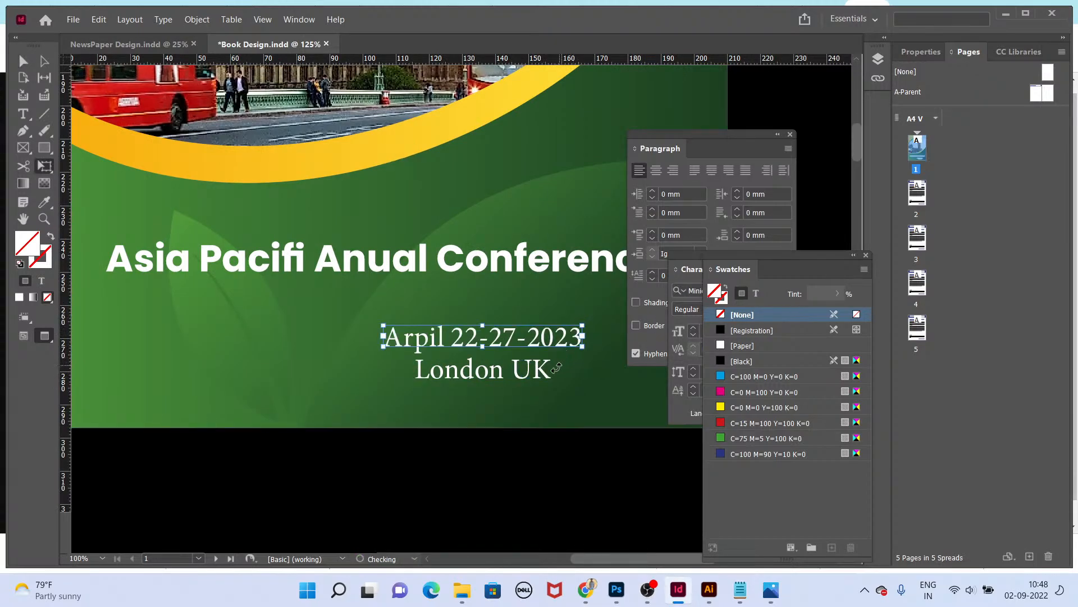
click(549, 376)
drag(551, 378, 583, 383)
key(v)
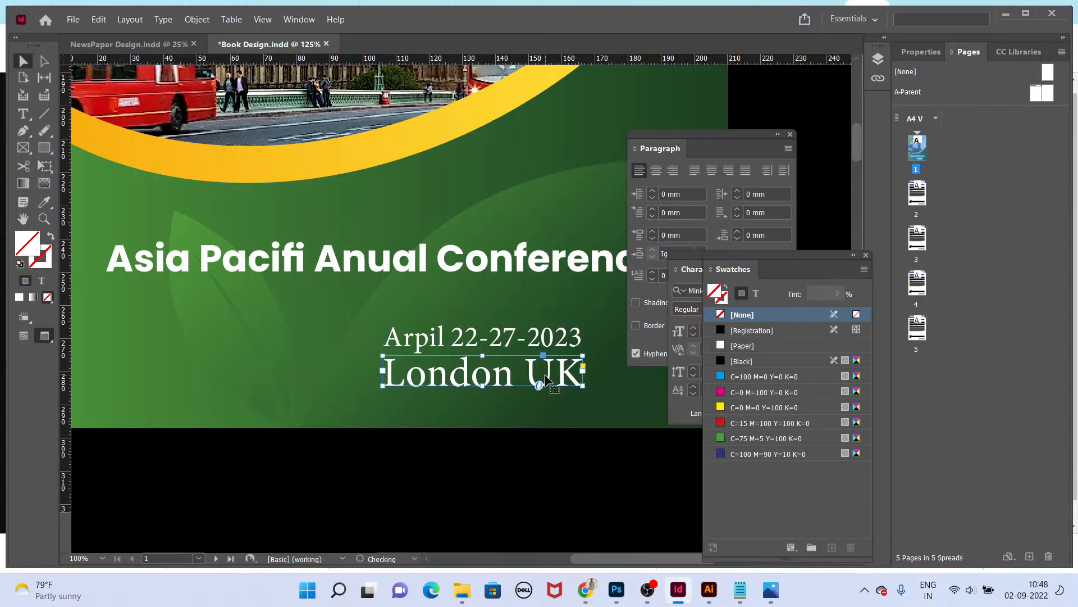
Step: Move the date and London UK lines to align with the title's right edge and widen the title frame
key(Tab)
click(609, 333)
drag(608, 332, 690, 332)
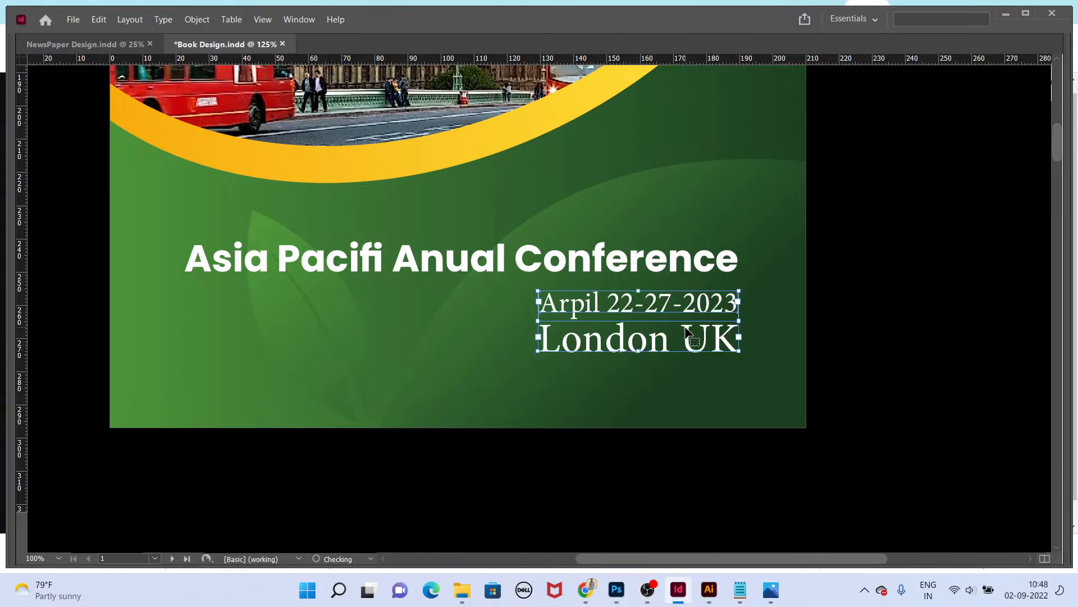
click(689, 257)
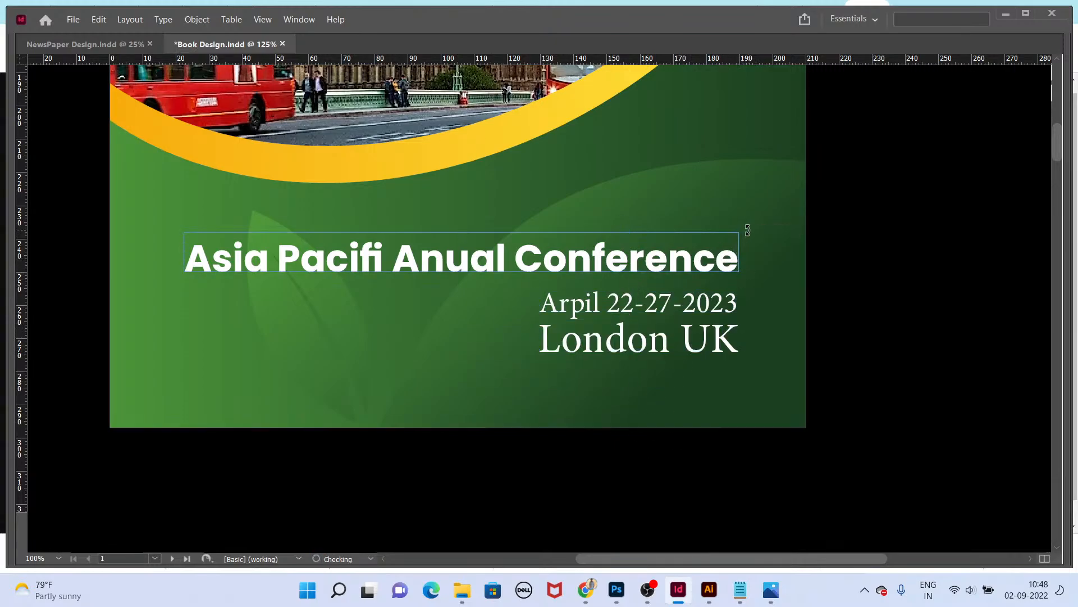
drag(739, 232, 758, 229)
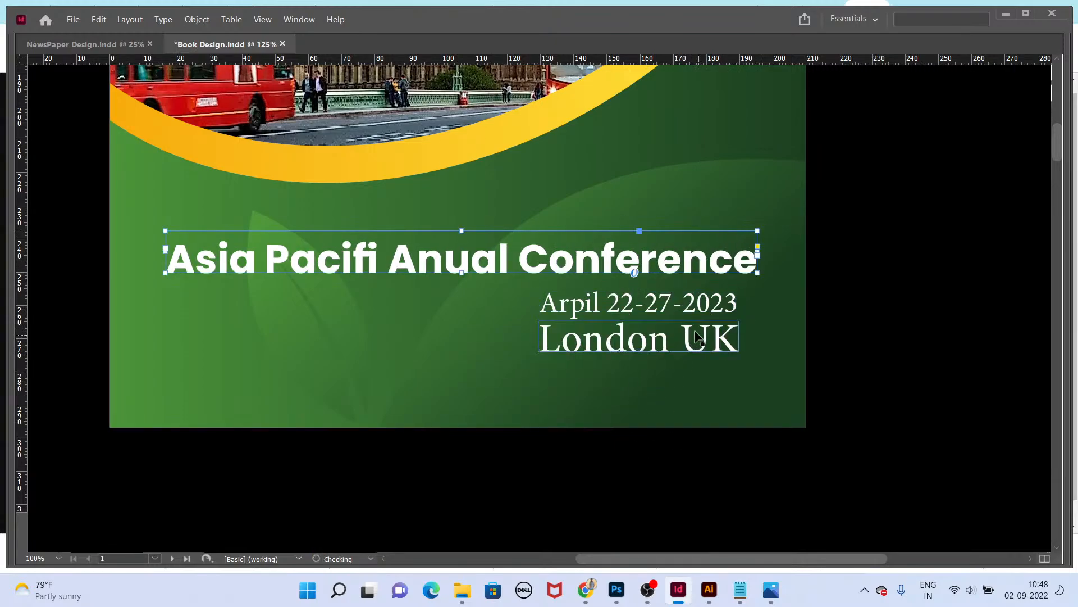
click(696, 306)
shift+click(677, 339)
drag(677, 343, 695, 343)
Step: Preview the finished cover in Presentation mode and return to the layout
key(shift+w)
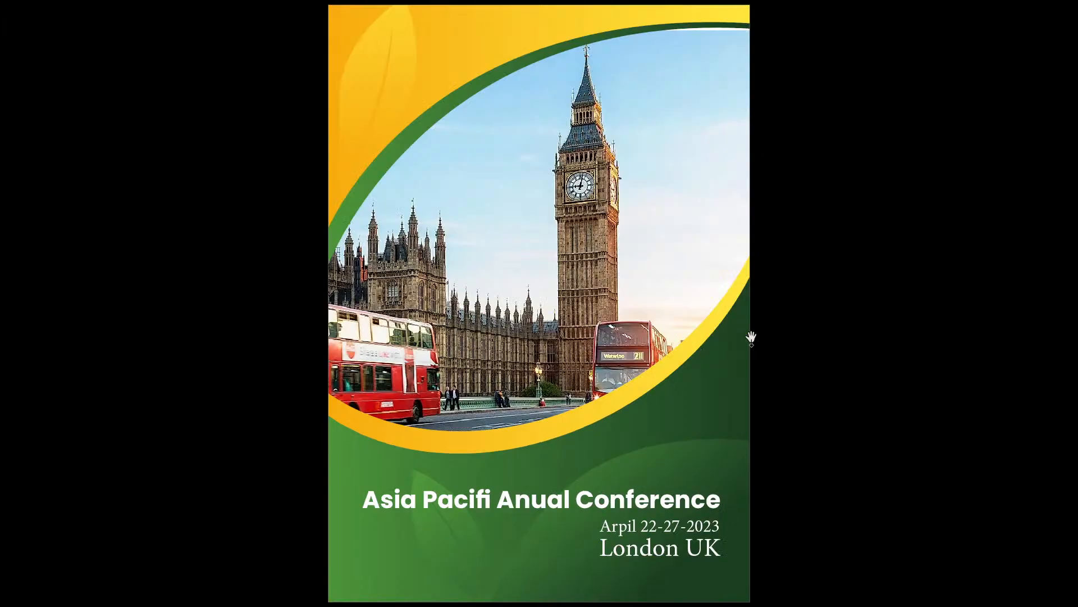
key(Escape)
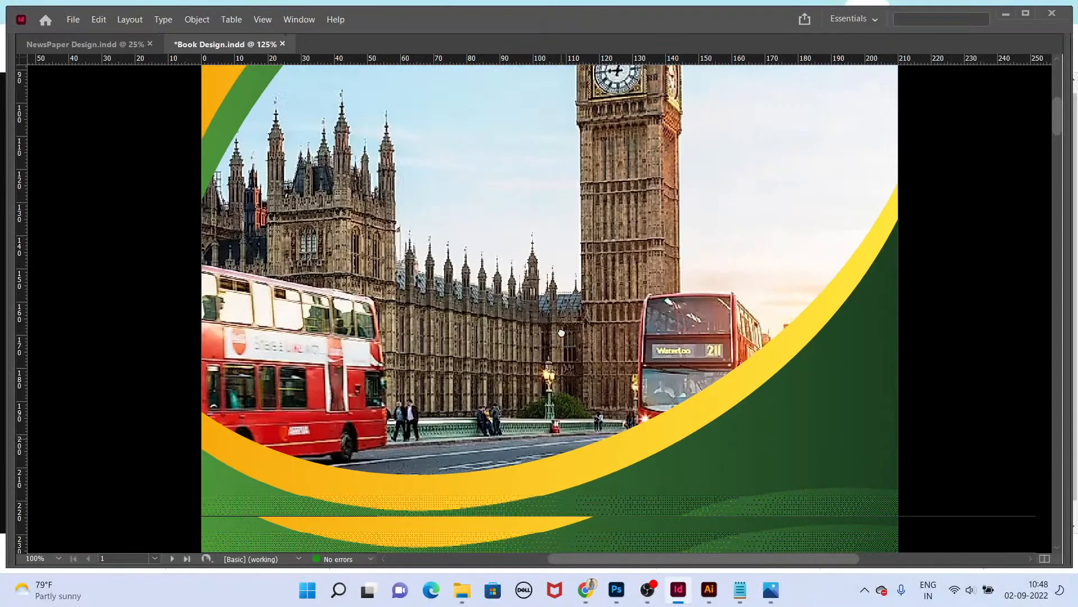
key(Tab)
scroll(245, 375, down, 4)
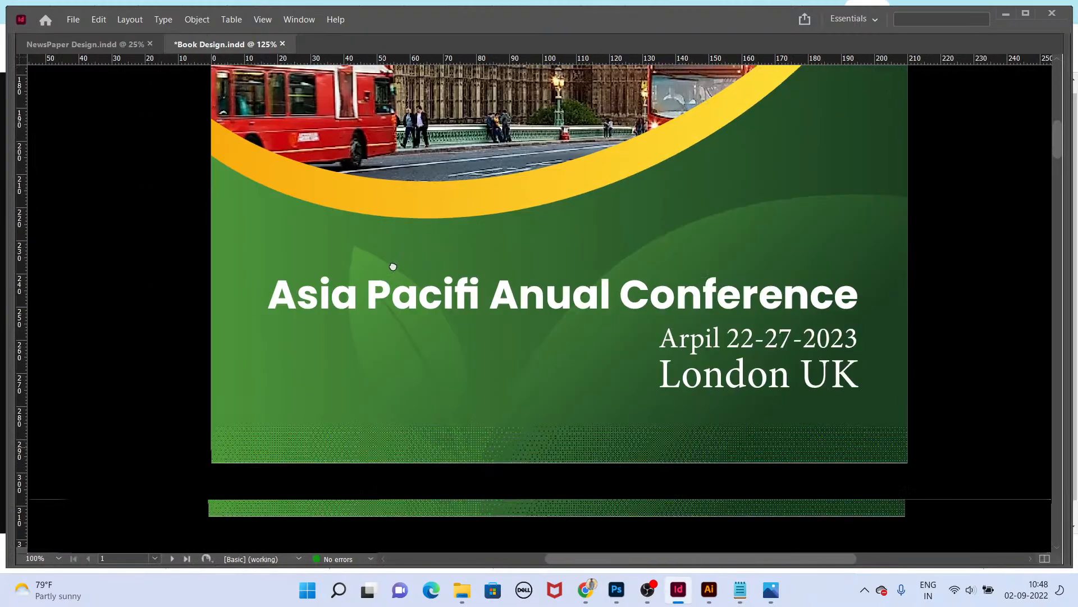
Step: Draw a strip rectangle along the cover's bottom edge, fill it with the sampled yellow-gold, and remove its stroke
drag(219, 340, 914, 385)
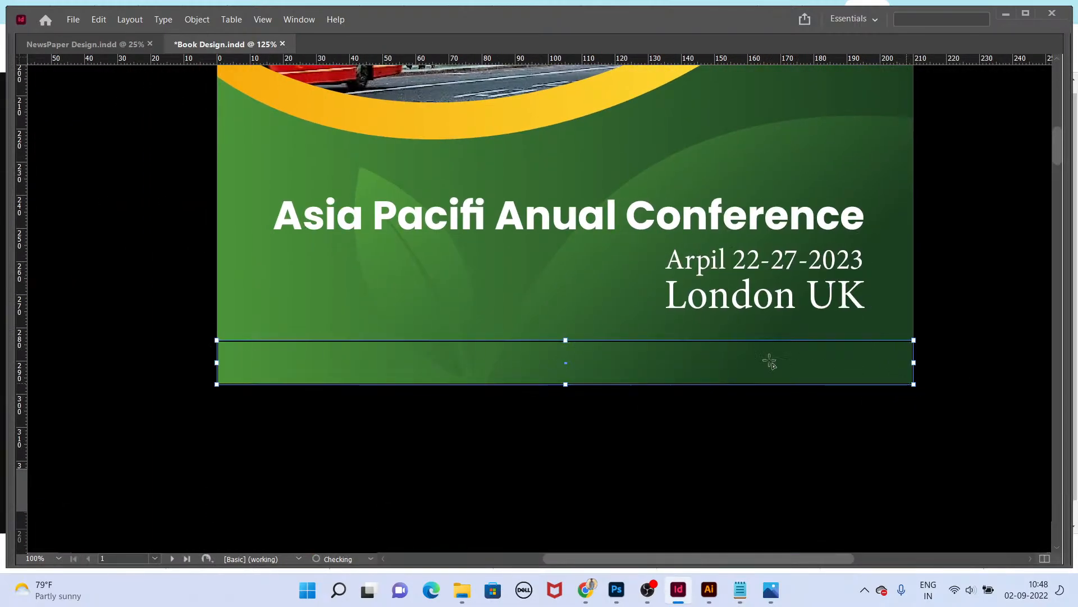
click(498, 126)
click(656, 318)
key(Tab)
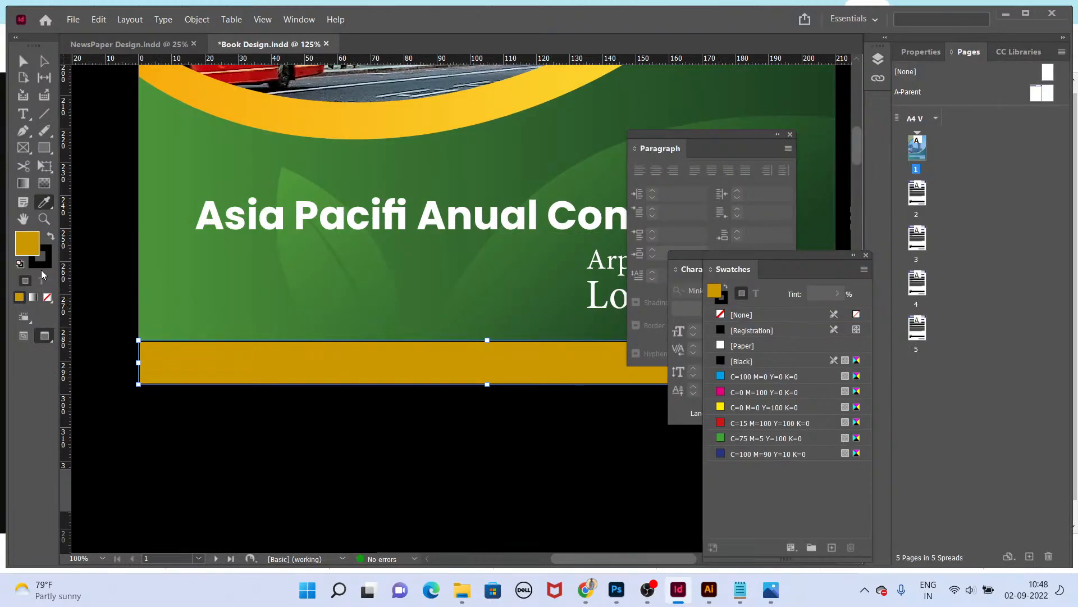
click(41, 267)
click(48, 296)
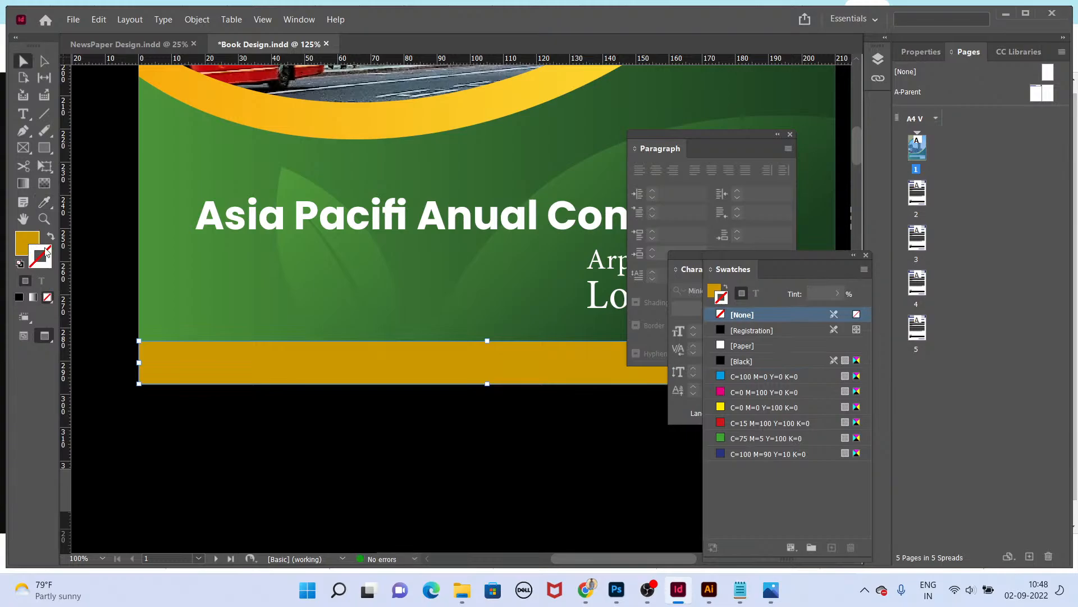
click(247, 426)
key(Tab)
drag(772, 259, 425, 359)
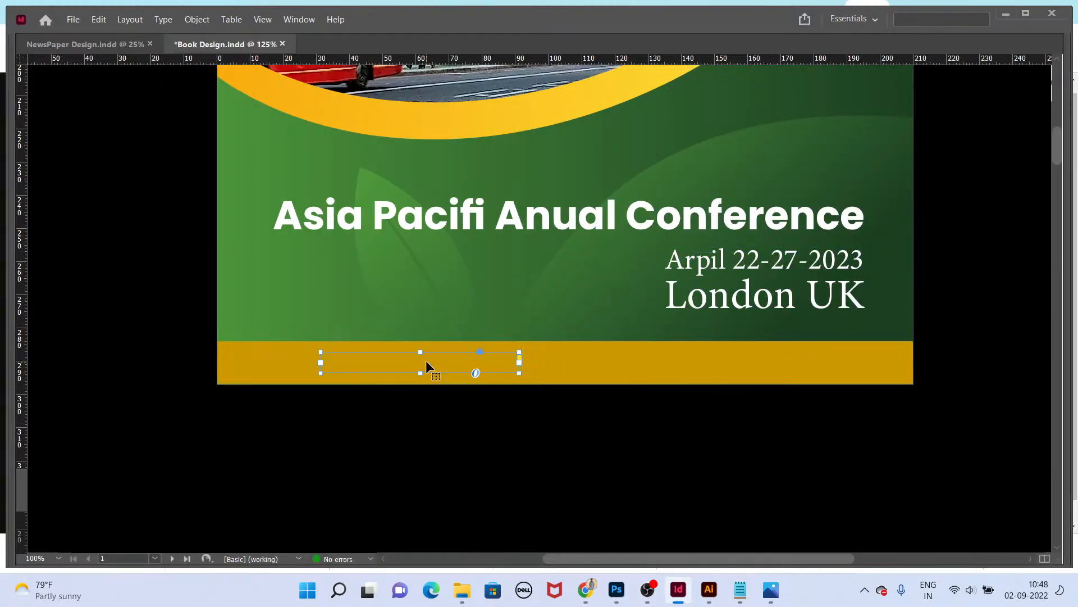
triple_click(427, 360)
text(www.)
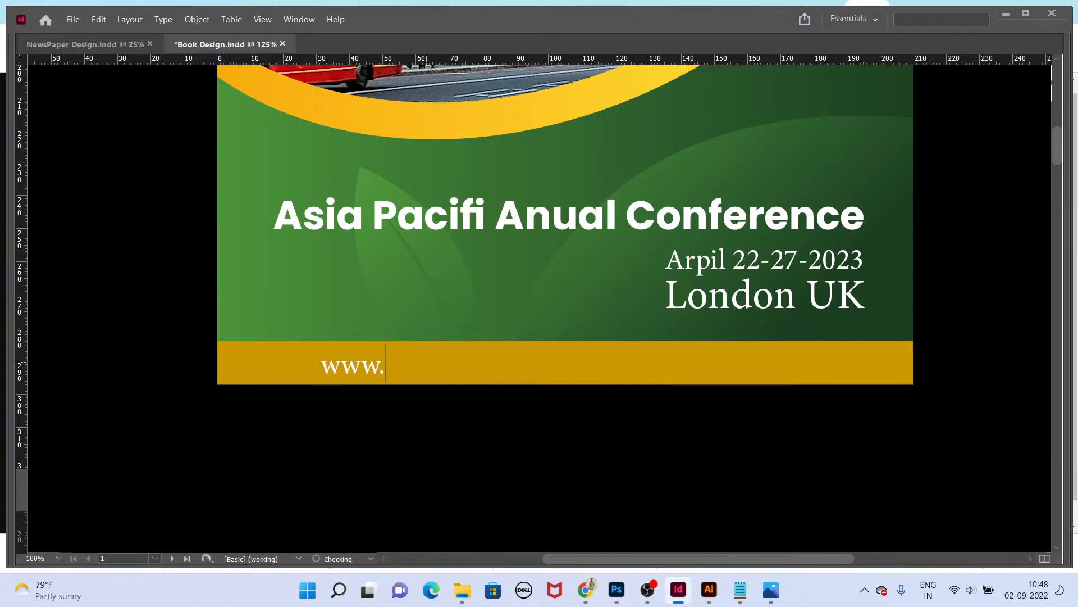
text(confere)
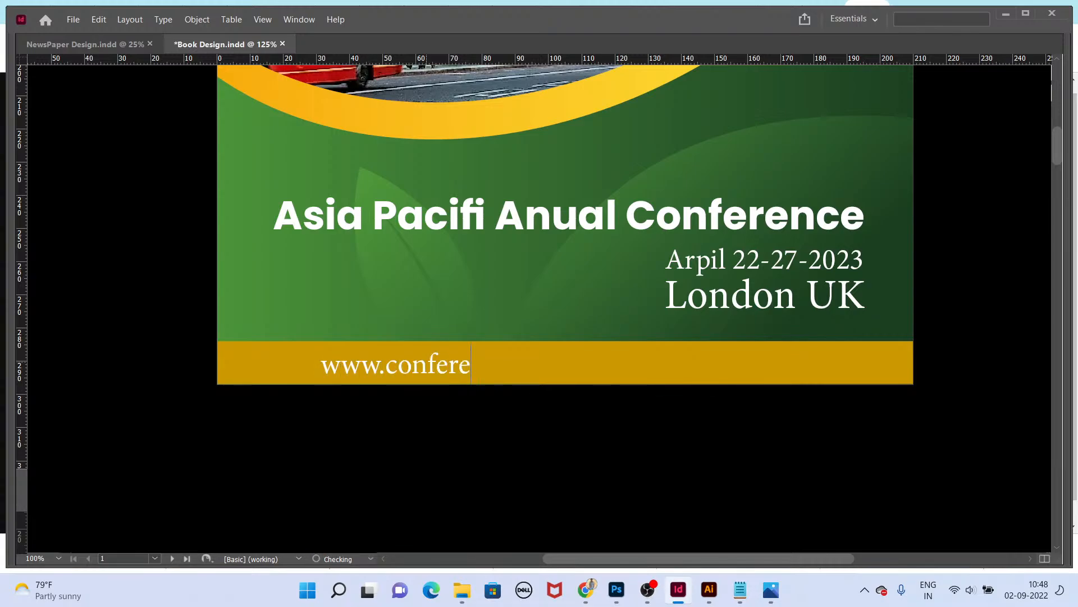
text(nce.com)
Step: Adjust the point size of the website text in the footer strip
key(ctrl+a)
key(ctrl+shift+comma)
key(Escape)
key(ctrl+shift+period)
key(ctrl+shift+period)
key(ctrl+shift+period)
key(ctrl+shift+period)
key(ctrl+shift+period)
key(ctrl+shift+period)
key(ctrl+shift+period)
key(ctrl+shift+period)
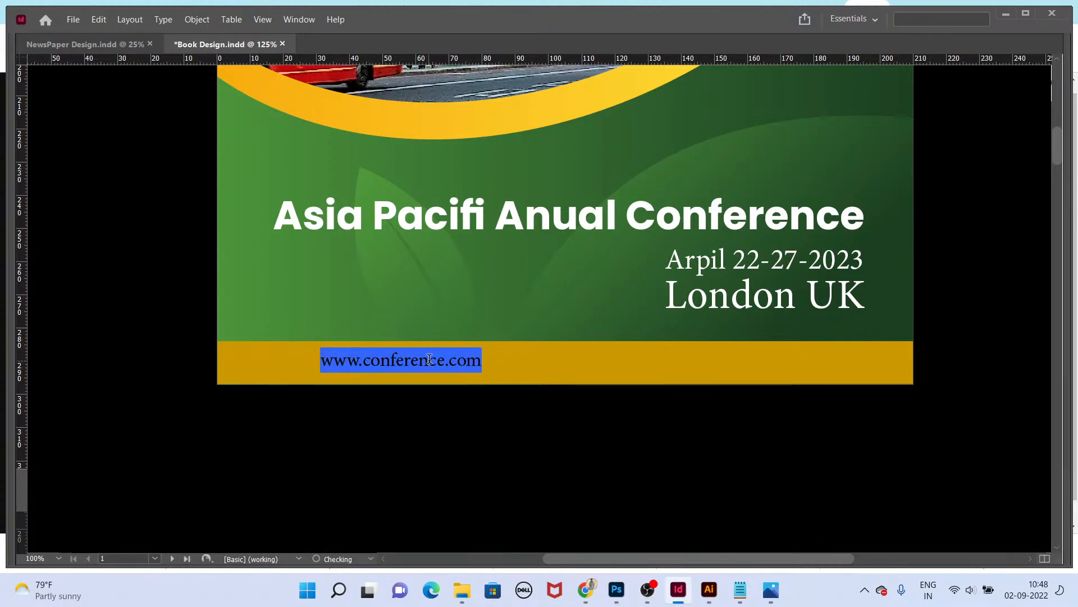
click(443, 357)
text(s)
key(Escape)
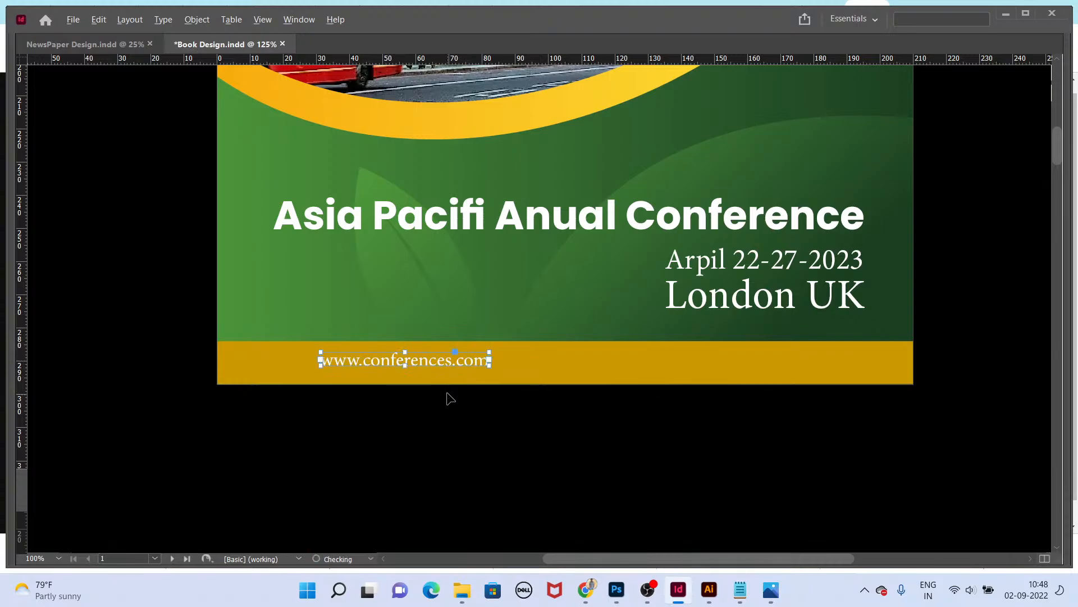
Step: Widen the footer text frame and extend it with the conference e-mail address and phone number
drag(446, 362, 953, 370)
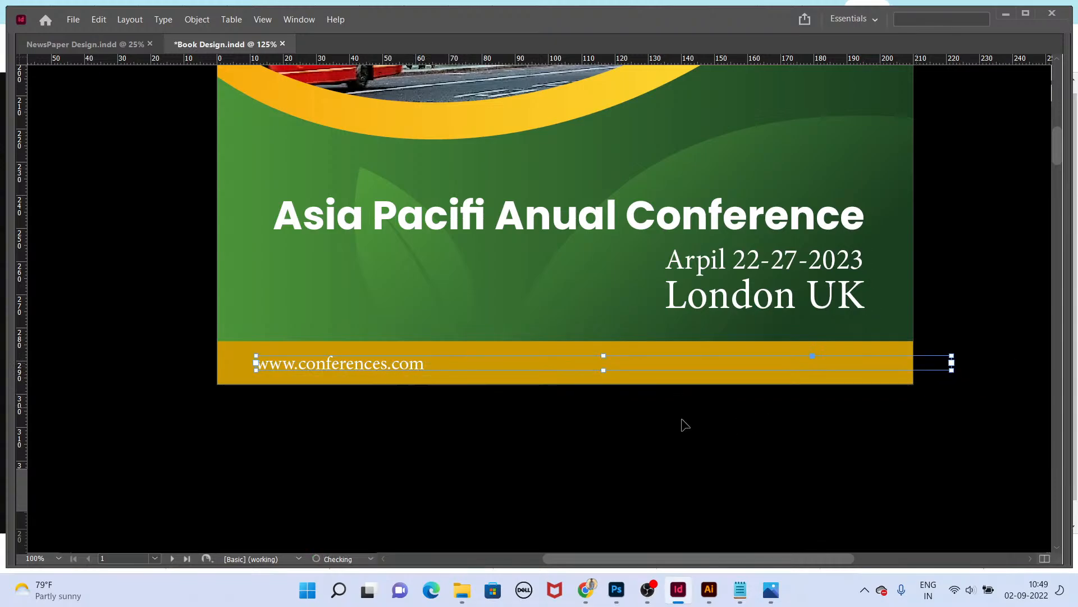
click(476, 421)
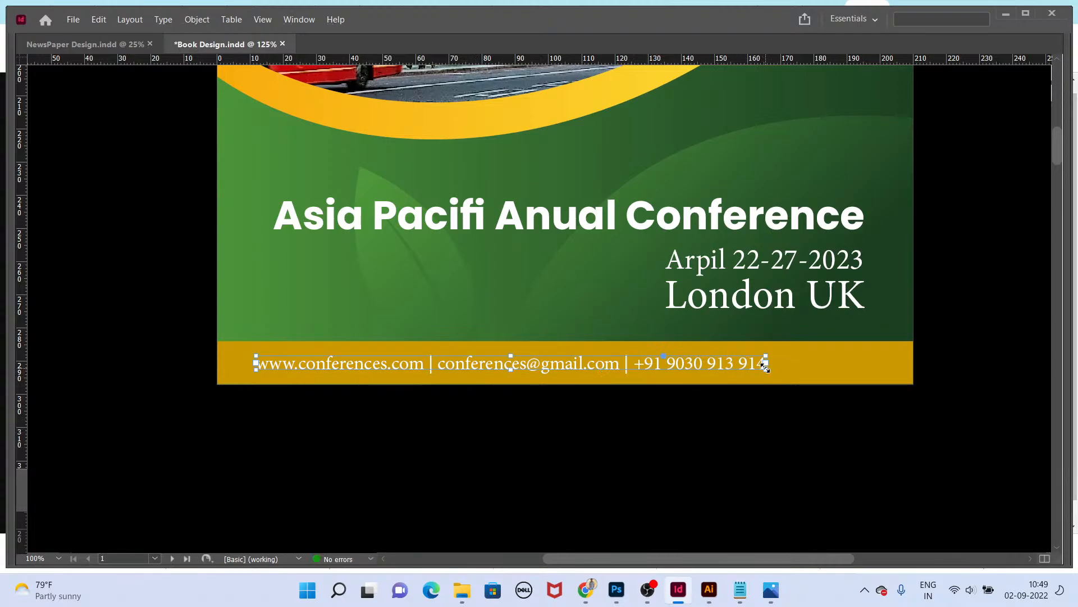
drag(784, 370, 784, 370)
drag(733, 366, 739, 363)
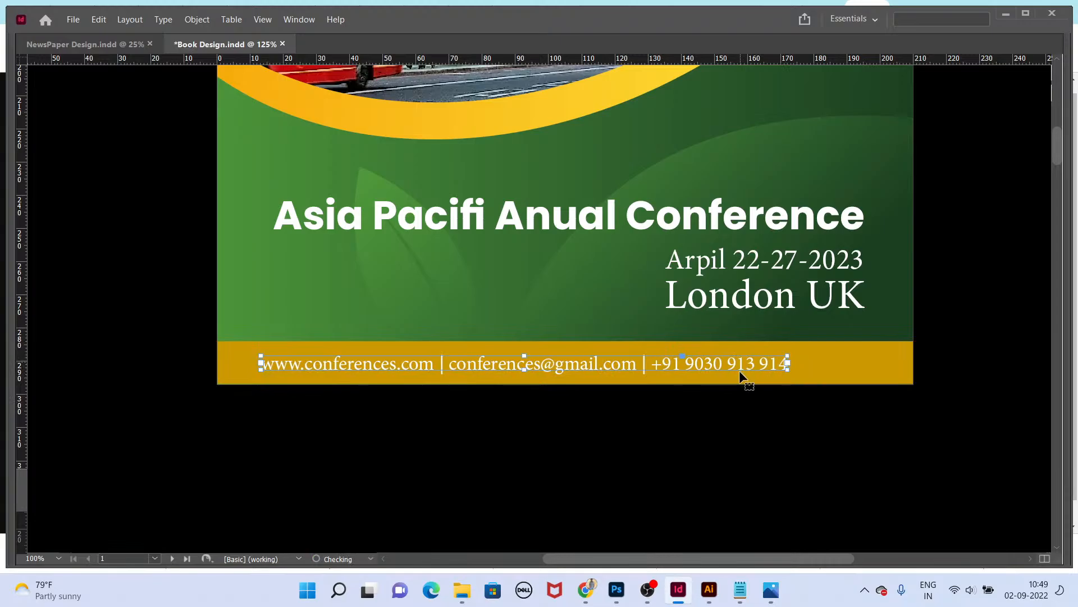
Step: Preview the cover and the following page in Presentation mode
key(shift+w)
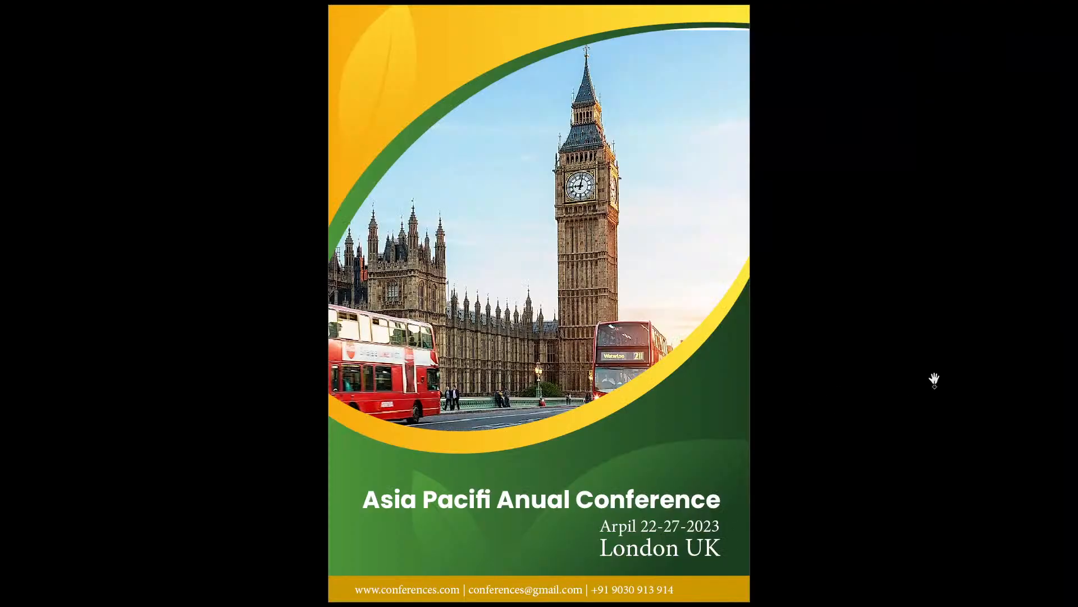
key(Right)
key(Left)
key(Right)
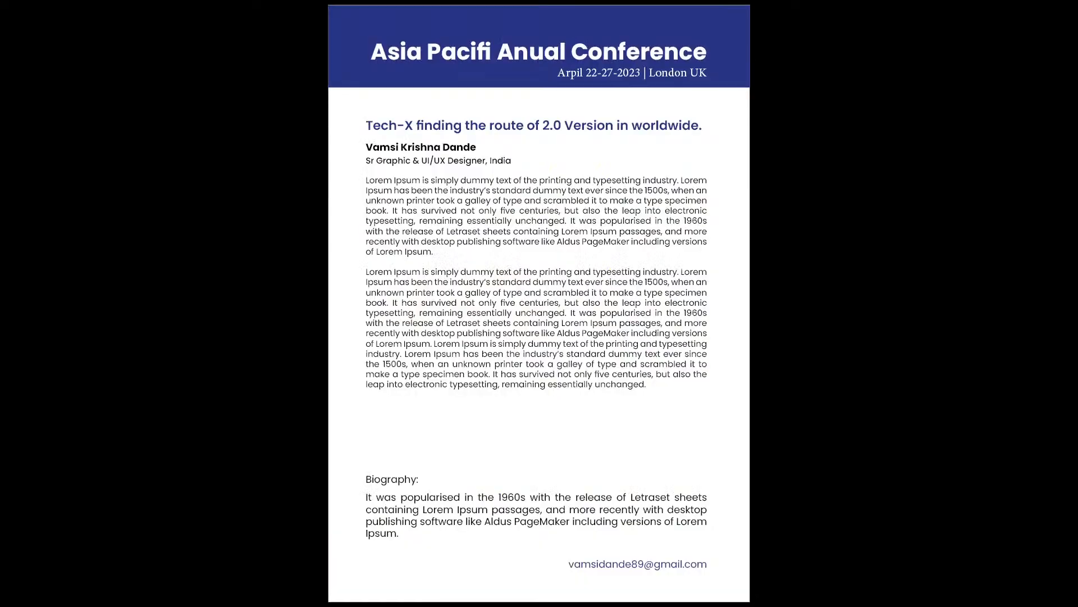
key(Escape)
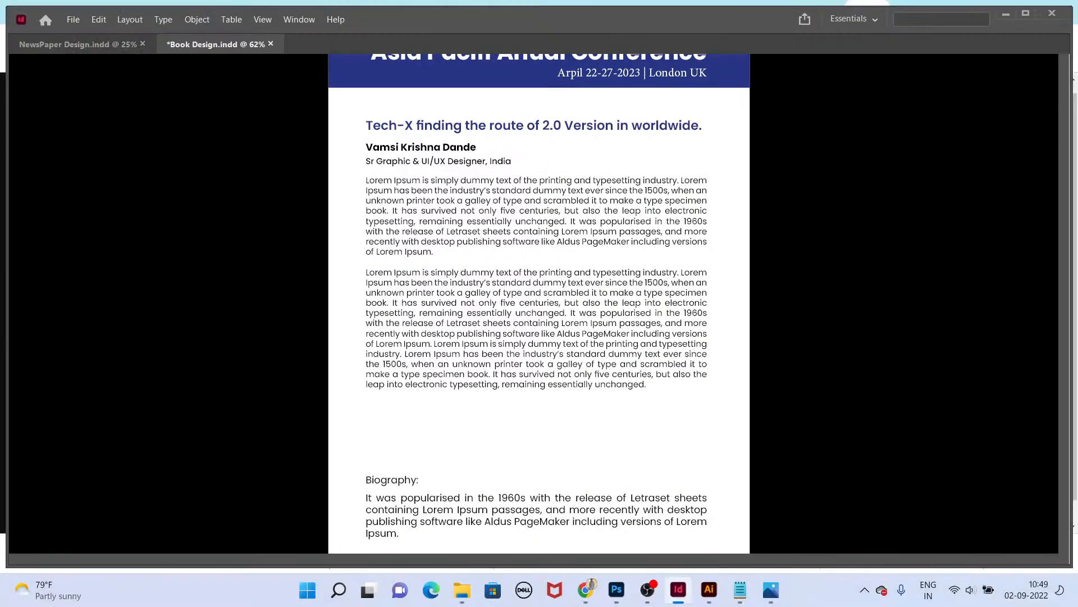
Step: Go to page 3 and change its header band's fill to a dark brown in the Colour Picker
alt+scroll(617, 276, up, 2)
alt+scroll(617, 276, down, 1)
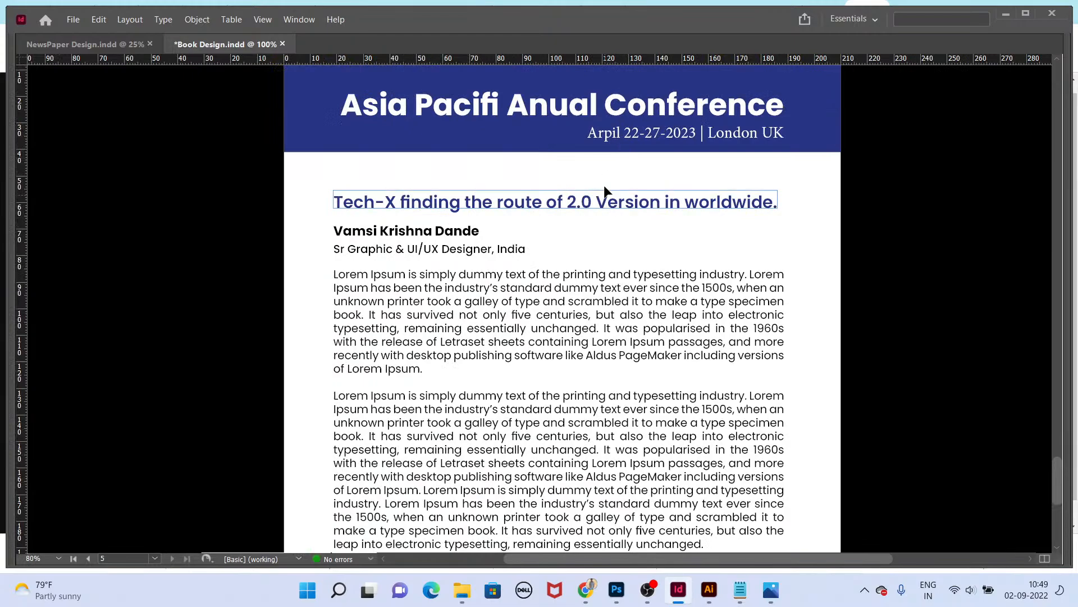
key(Tab)
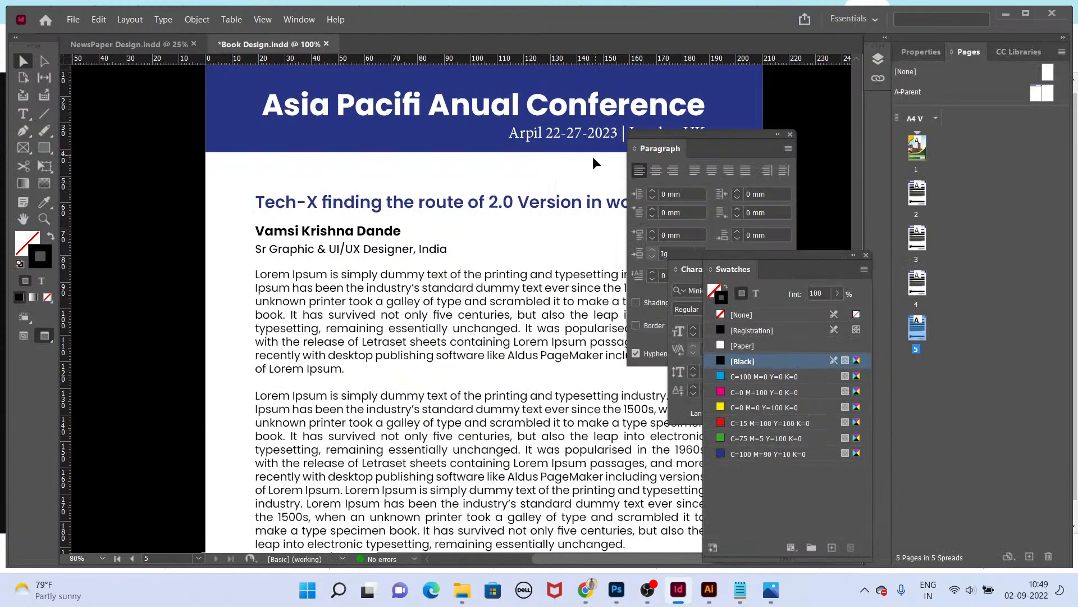
click(906, 187)
double_click(917, 245)
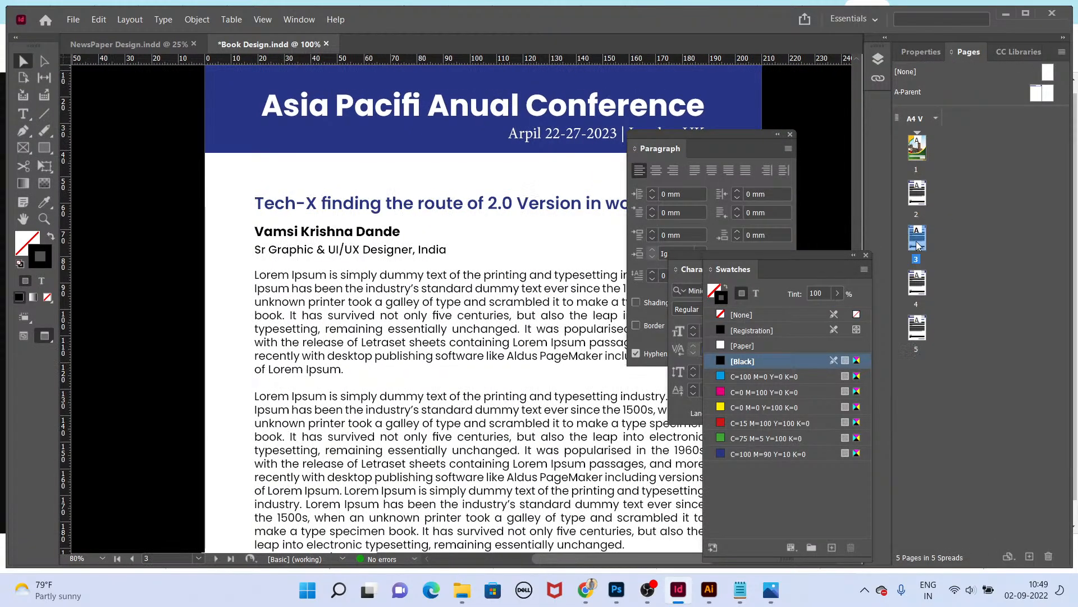
click(434, 145)
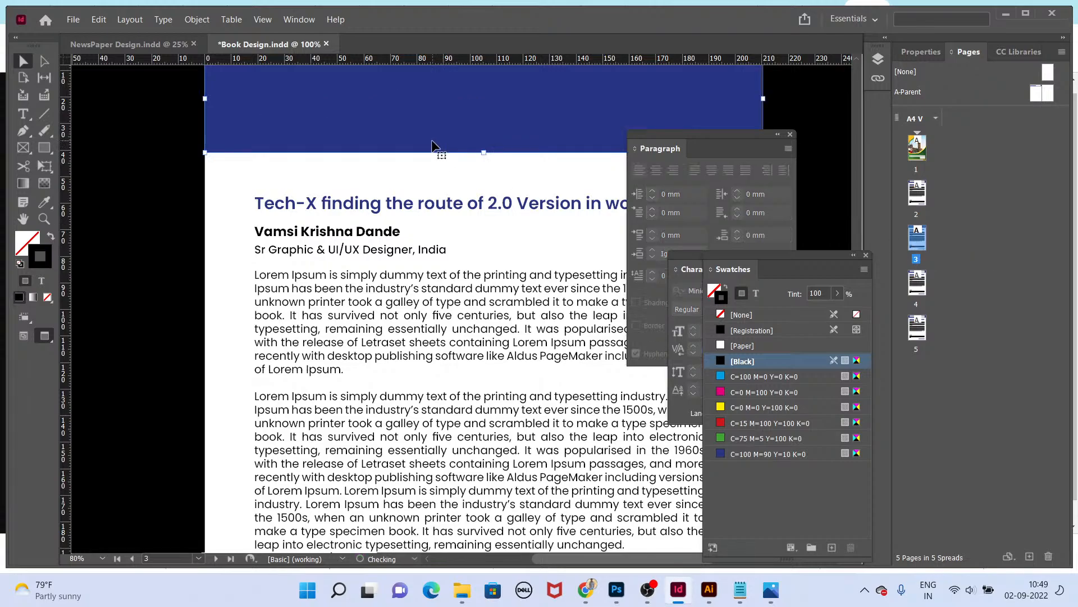
double_click(23, 242)
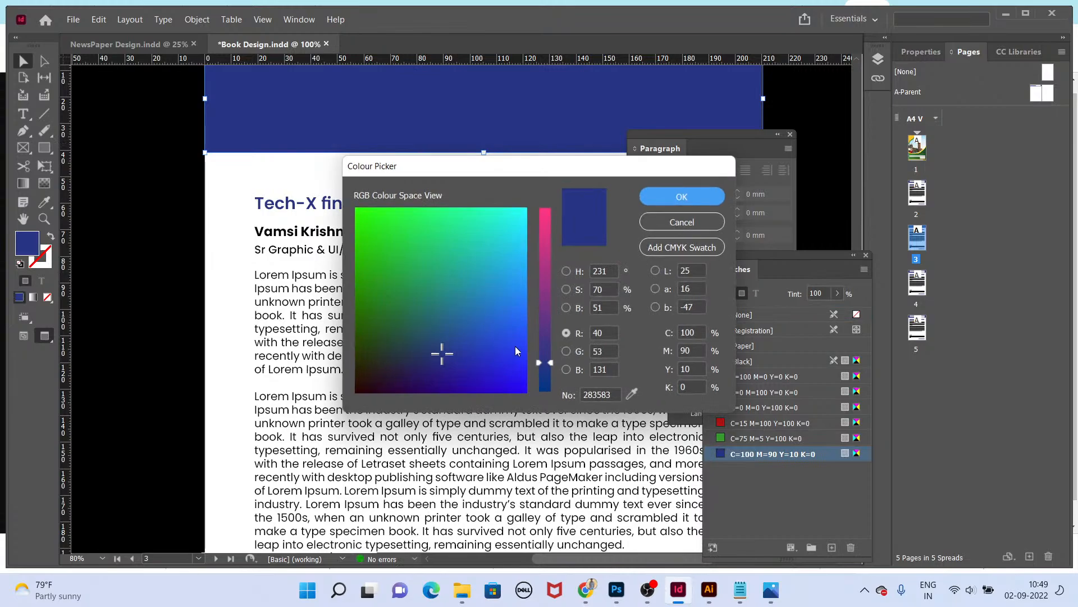
drag(456, 380, 357, 377)
click(682, 196)
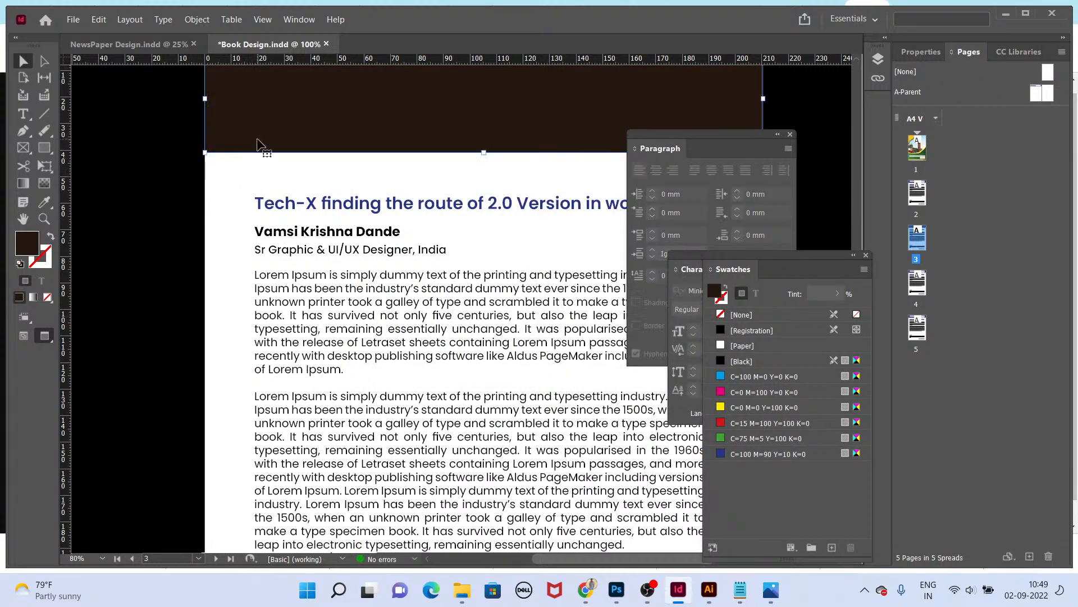
Step: Delete the header band from page 3
scroll(484, 128, down, 1)
scroll(606, 194, up, 4)
key(Delete)
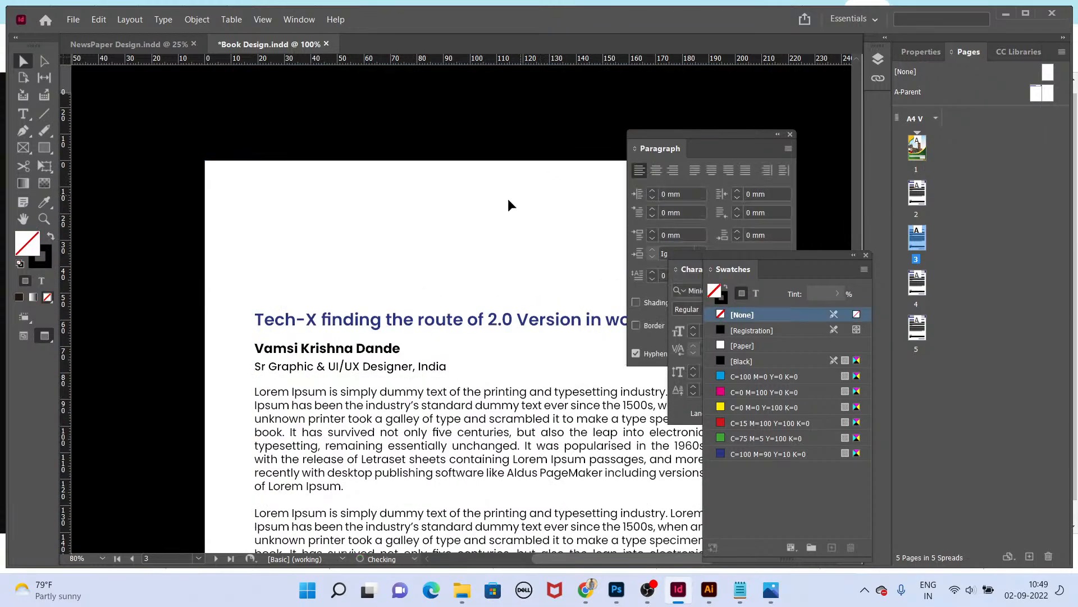
click(542, 207)
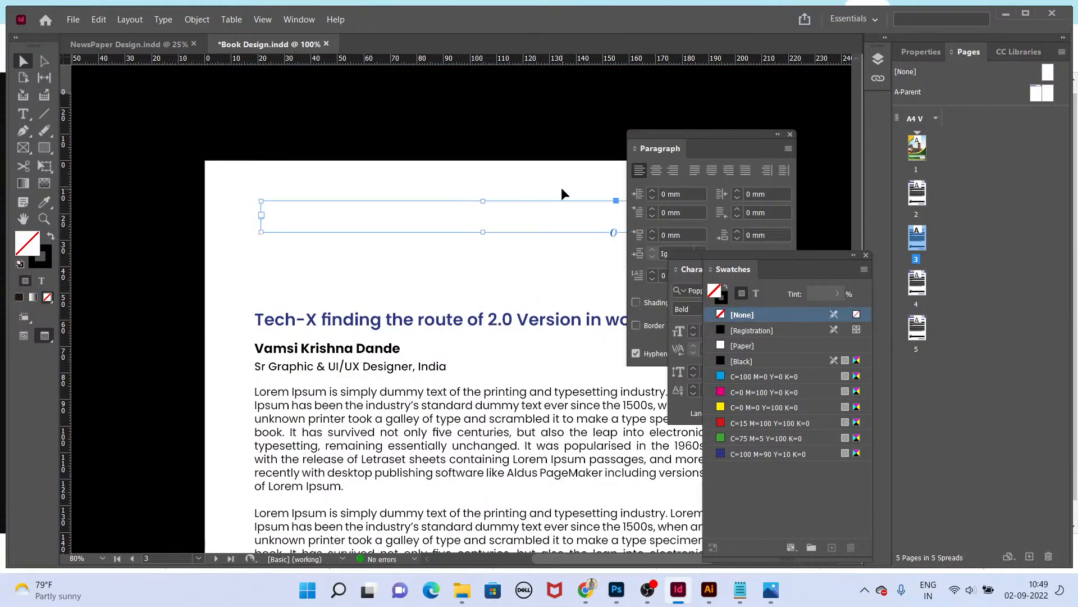
click(628, 245)
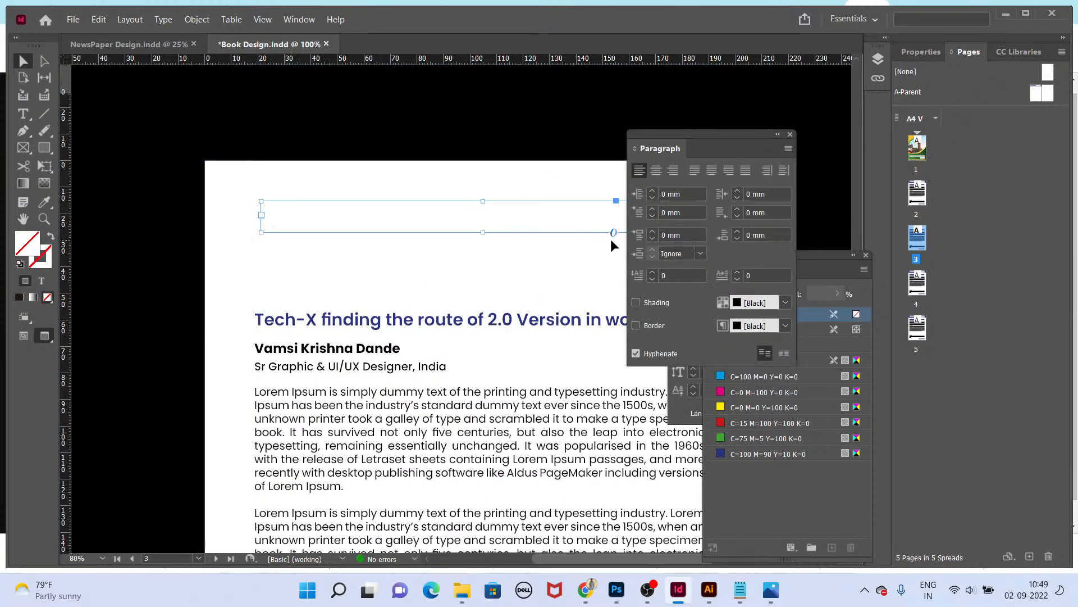
double_click(922, 192)
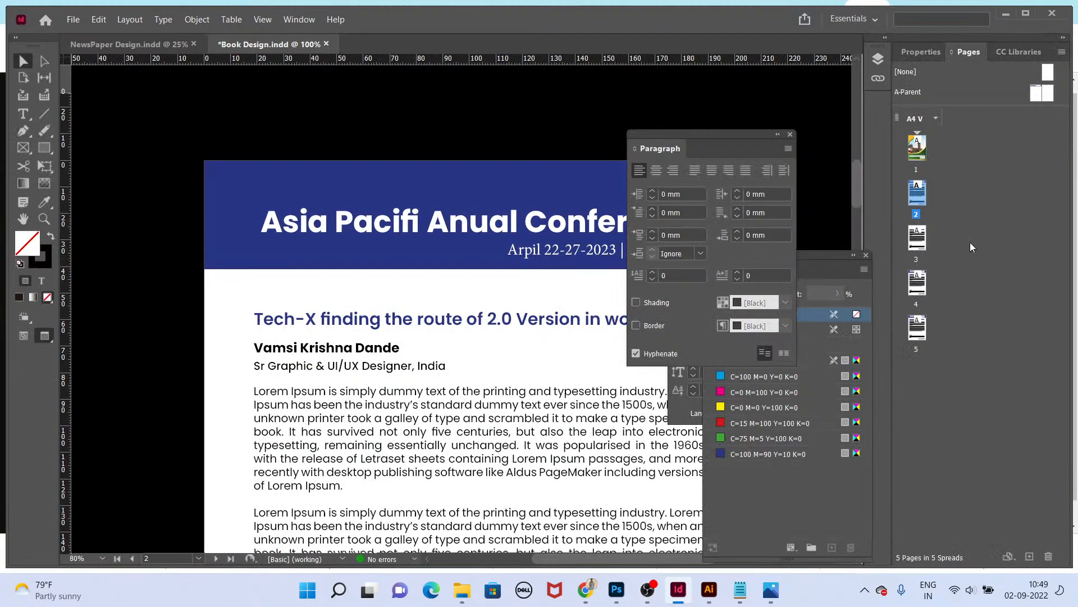
double_click(924, 237)
click(561, 242)
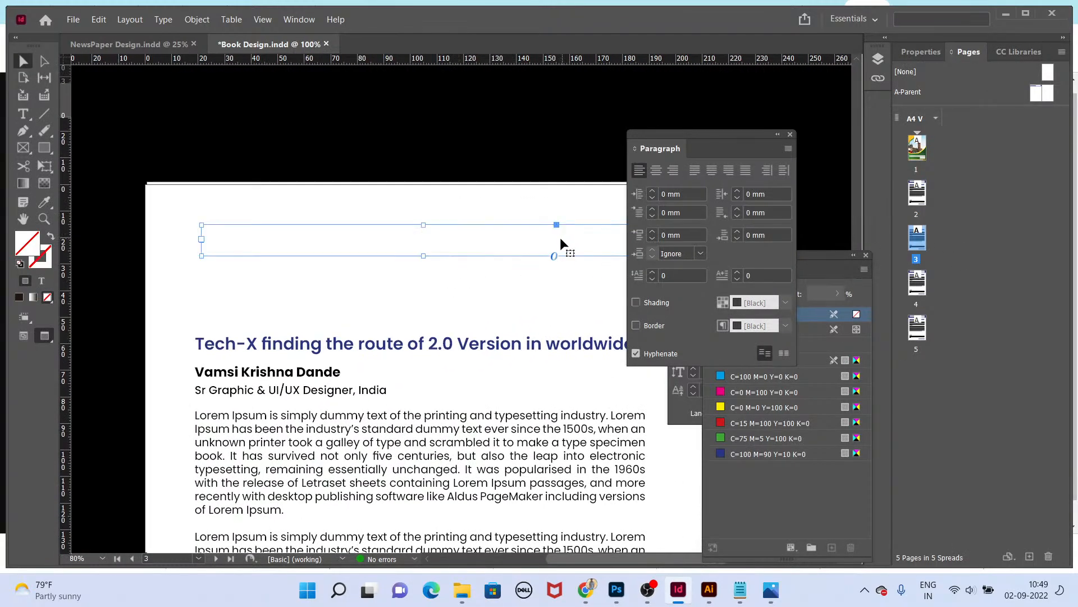
double_click(615, 273)
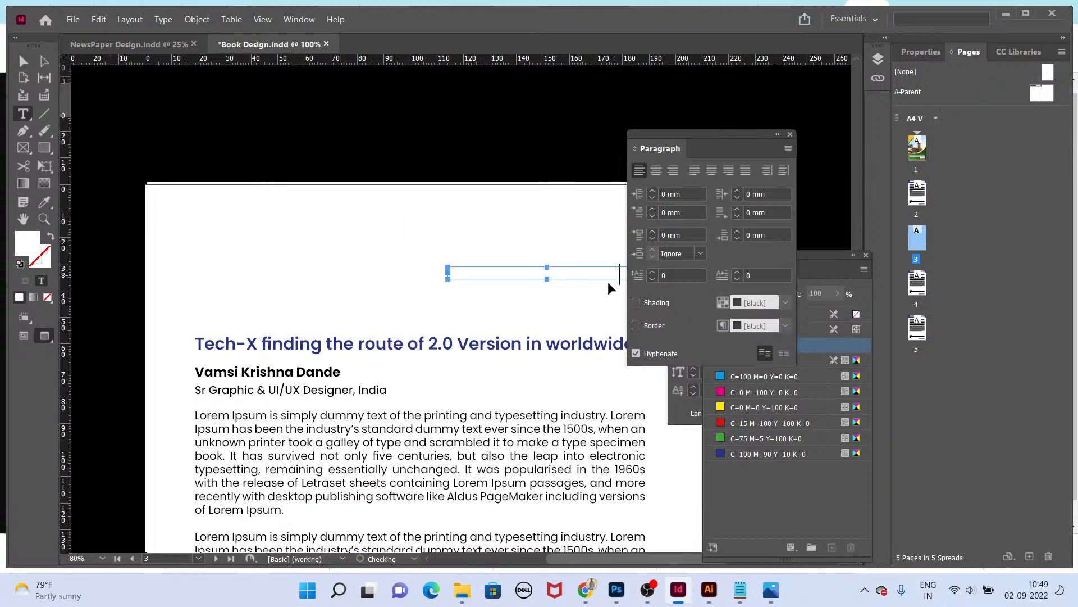
key(Escape)
key(Delete)
click(557, 243)
key(Delete)
key(ctrl+v)
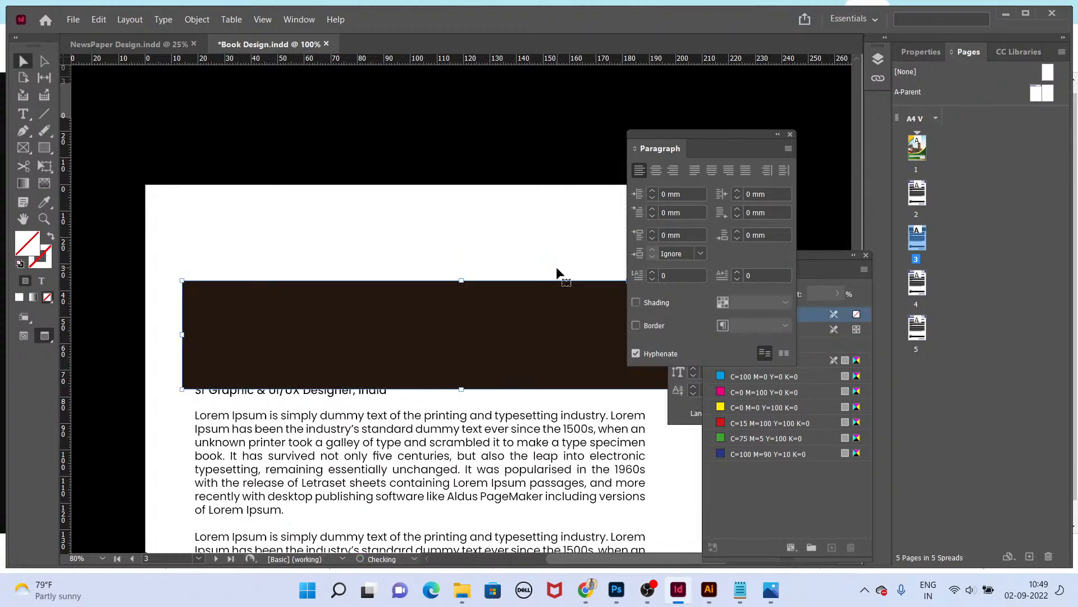
key(ctrl+z)
key(ctrl+z)
key(ctrl+z)
Step: Paste the dark header band in place on page 3 and send it behind the conference title text
key(ctrl+alt+shift+v)
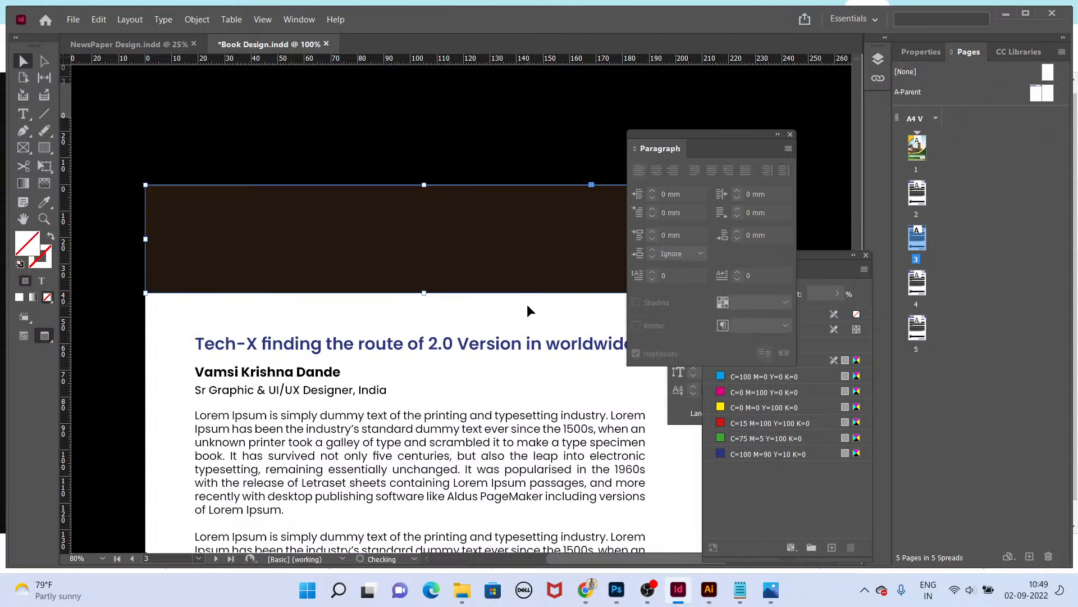
key(ctrl+shift+[)
key(Tab)
Step: Change the header band's fill in the Colour Picker to C 0, M 0, Y 0, K 80
key(Tab)
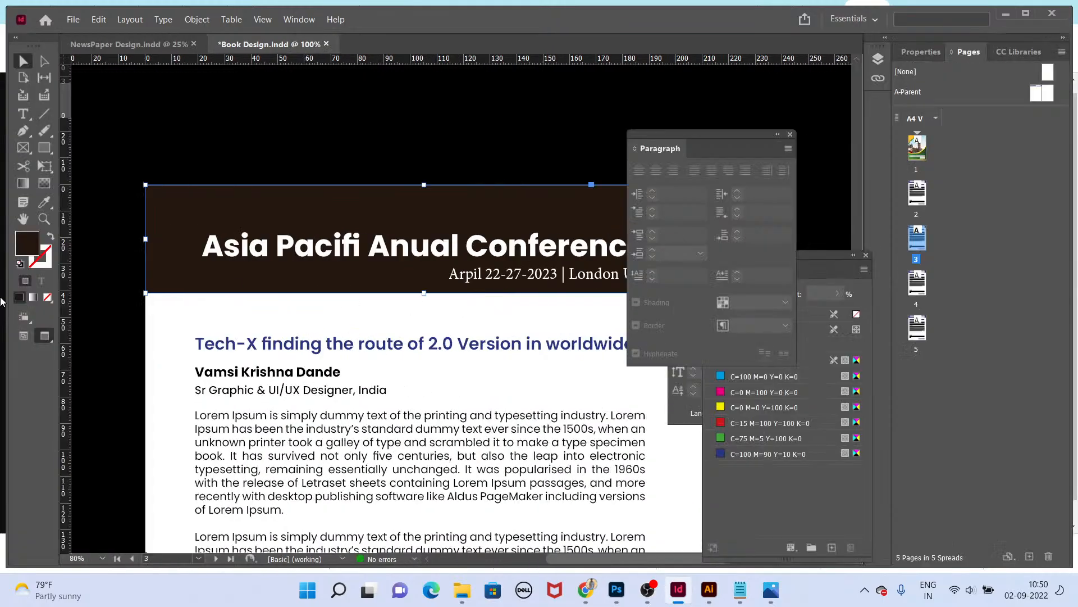
double_click(29, 246)
drag(697, 332, 604, 330)
text(0)
key(Tab)
text(0)
key(Tab)
text(0)
key(Tab)
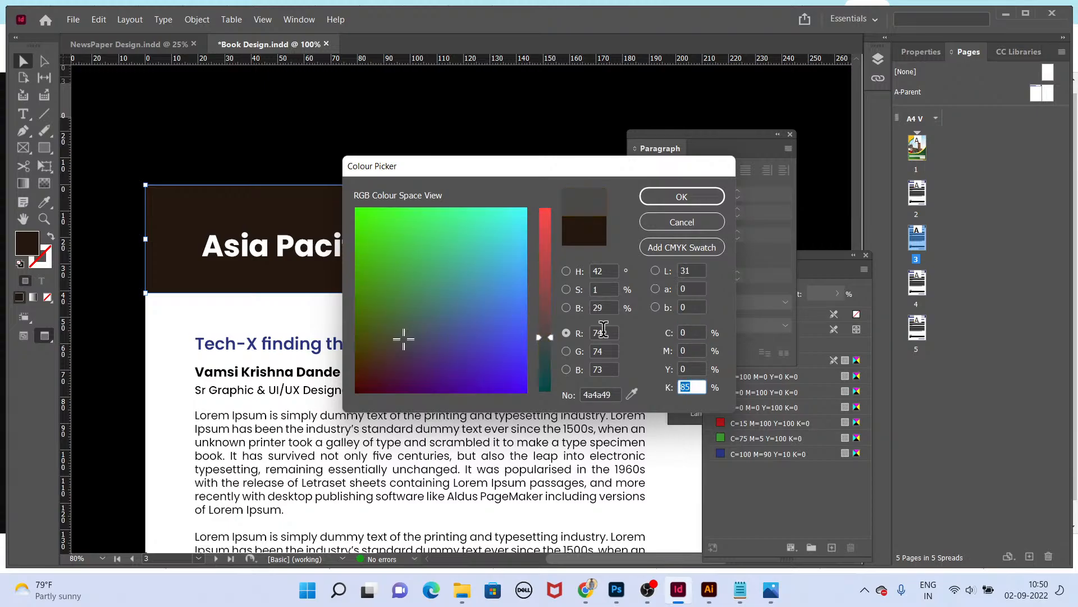
text(80)
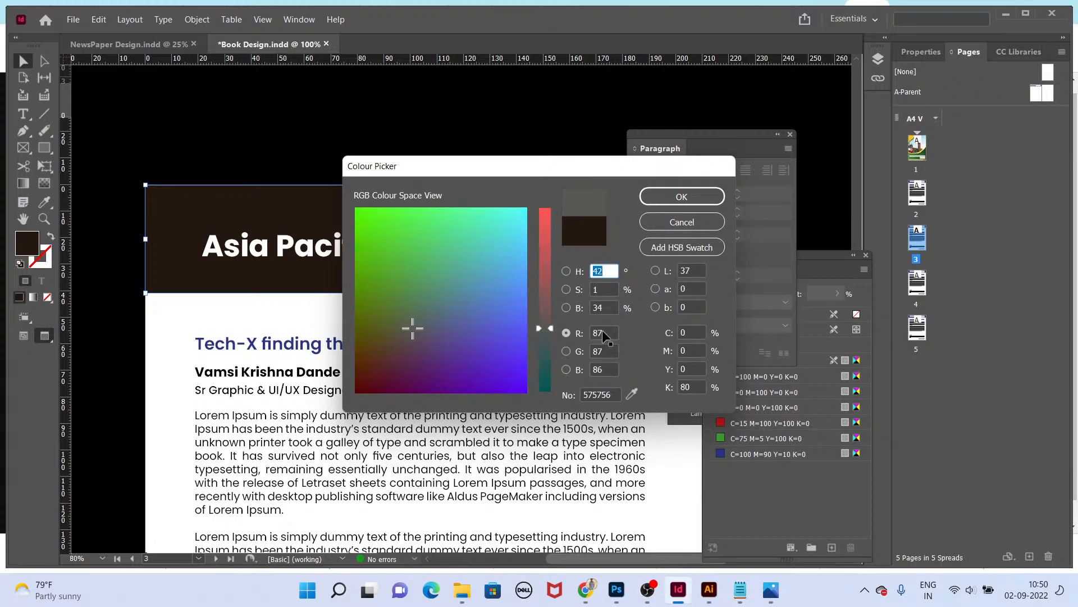